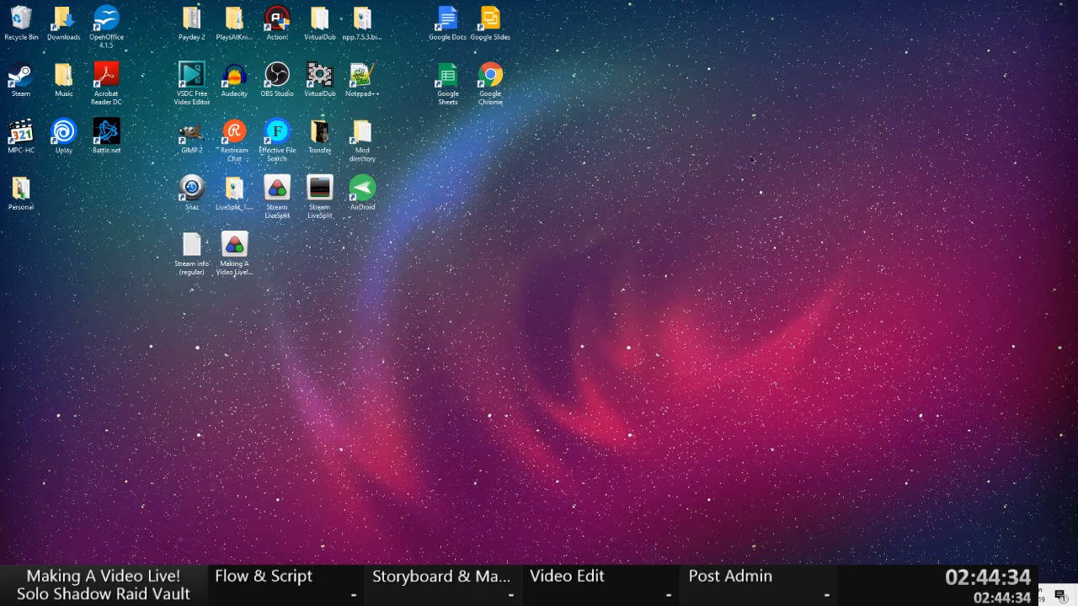
# - Open the Time spent note from the Solo Shadow Raid Vault + Helicopter Trick folder in Payday 2's Videos
pyautogui.click(713, 173)
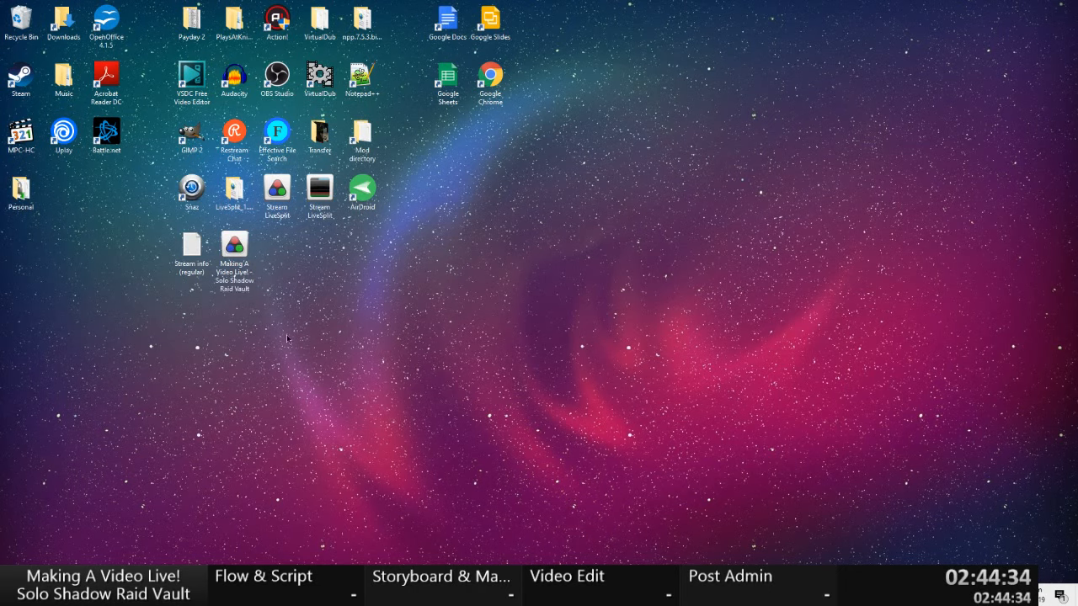
pyautogui.click(198, 24)
pyautogui.doubleClick(198, 23)
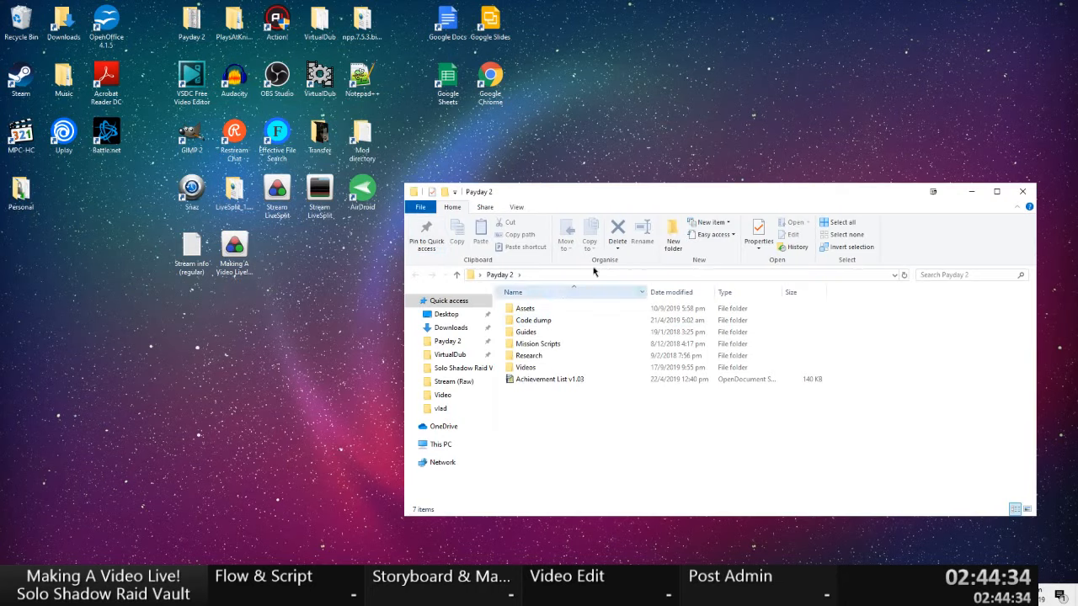
pyautogui.doubleClick(525, 368)
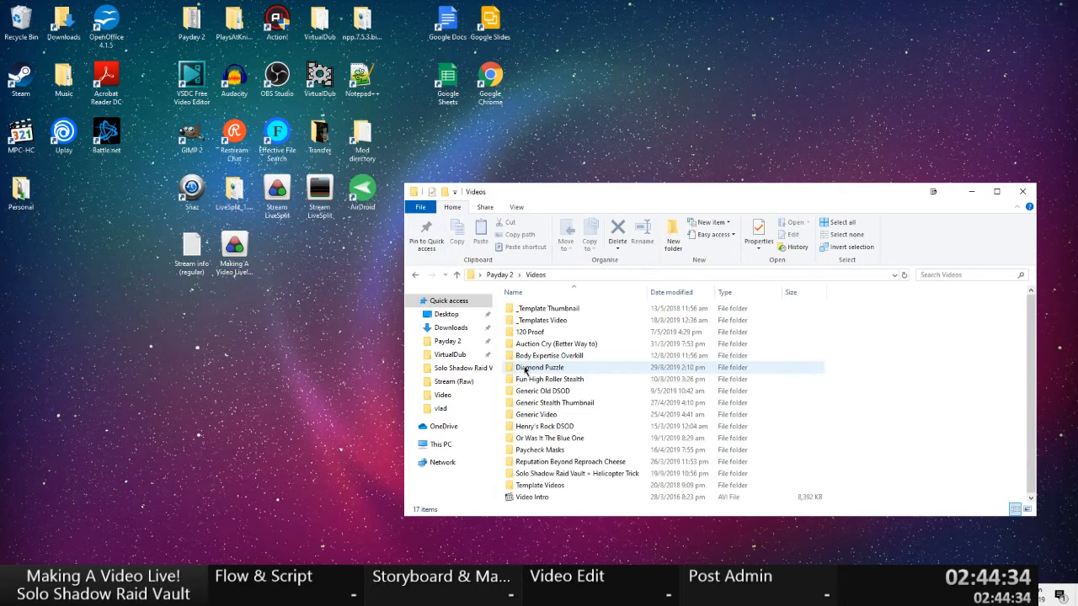
pyautogui.doubleClick(535, 474)
pyautogui.doubleClick(529, 358)
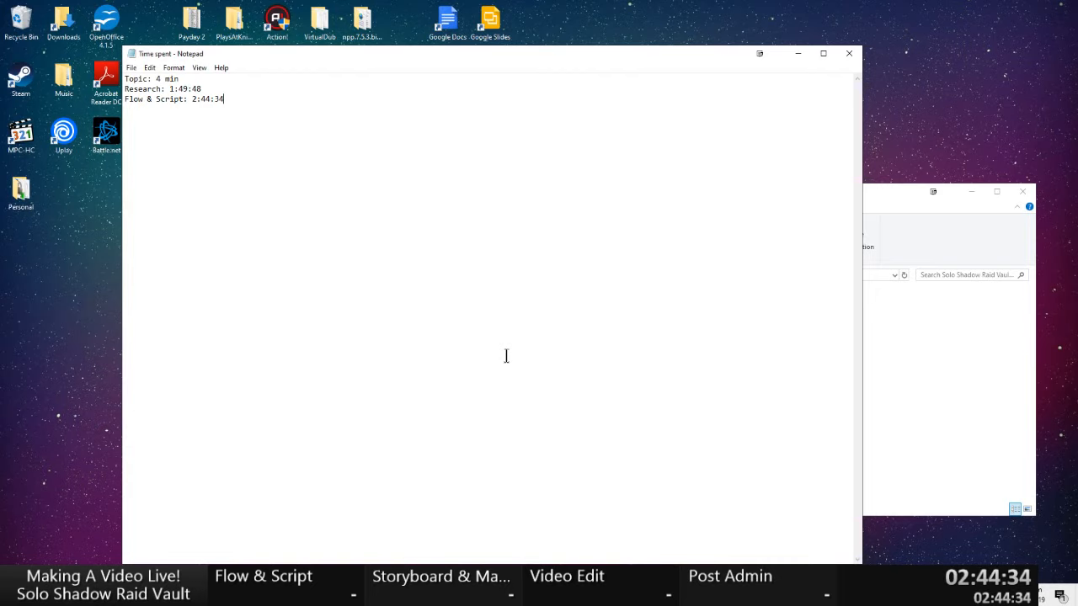
# - Minimise the note and open the Outline and Script documents side by side, Outline on the left half and Script on the right
pyautogui.click(797, 53)
pyautogui.doubleClick(519, 338)
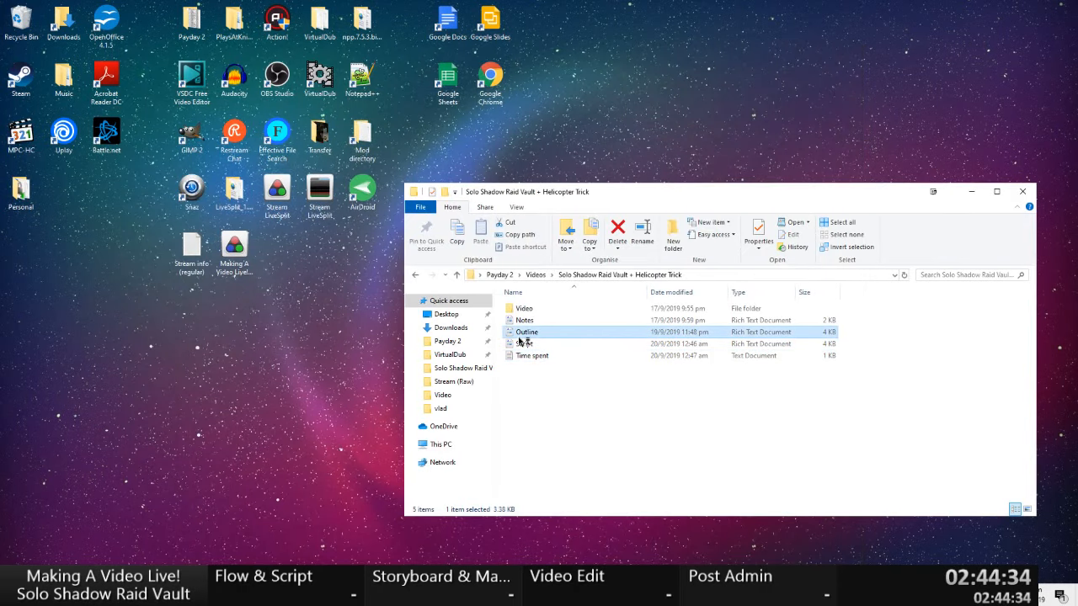
pyautogui.press('super+Left')
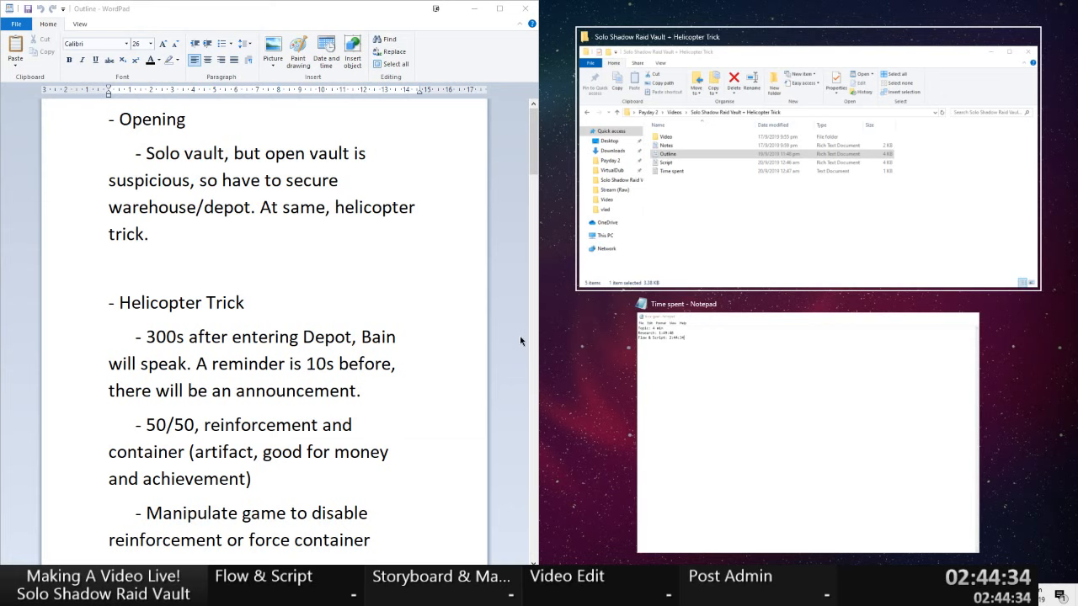
pyautogui.click(797, 267)
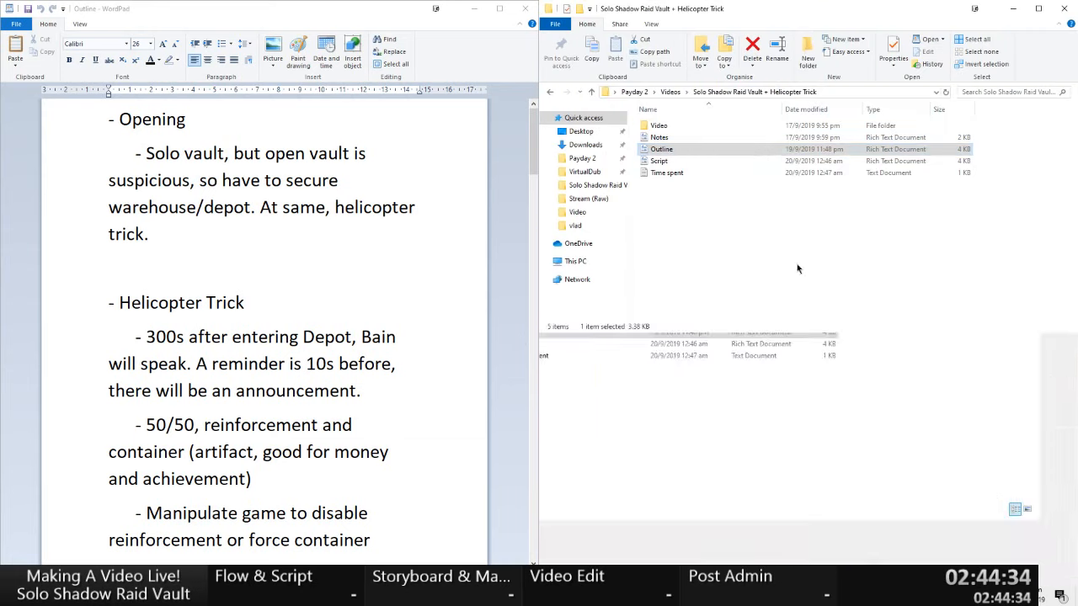
pyautogui.doubleClick(659, 160)
pyautogui.press('super+Right')
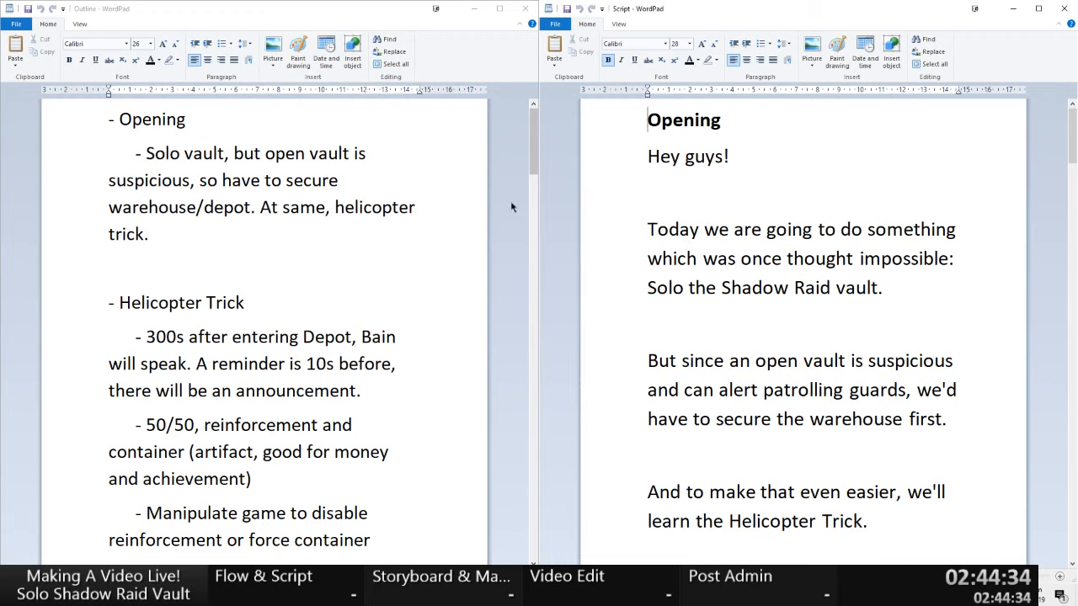
# - Close the Time spent note, minimise the project folder window to uncover the script, and start the Flow & Script timer
pyautogui.click(125, 594)
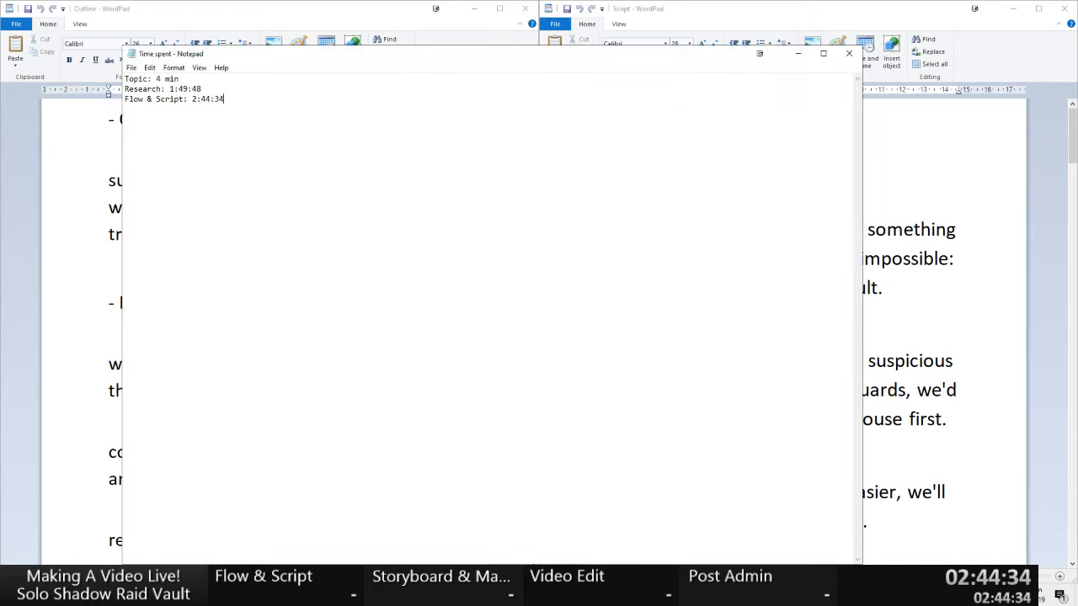
pyautogui.click(855, 55)
pyautogui.click(70, 595)
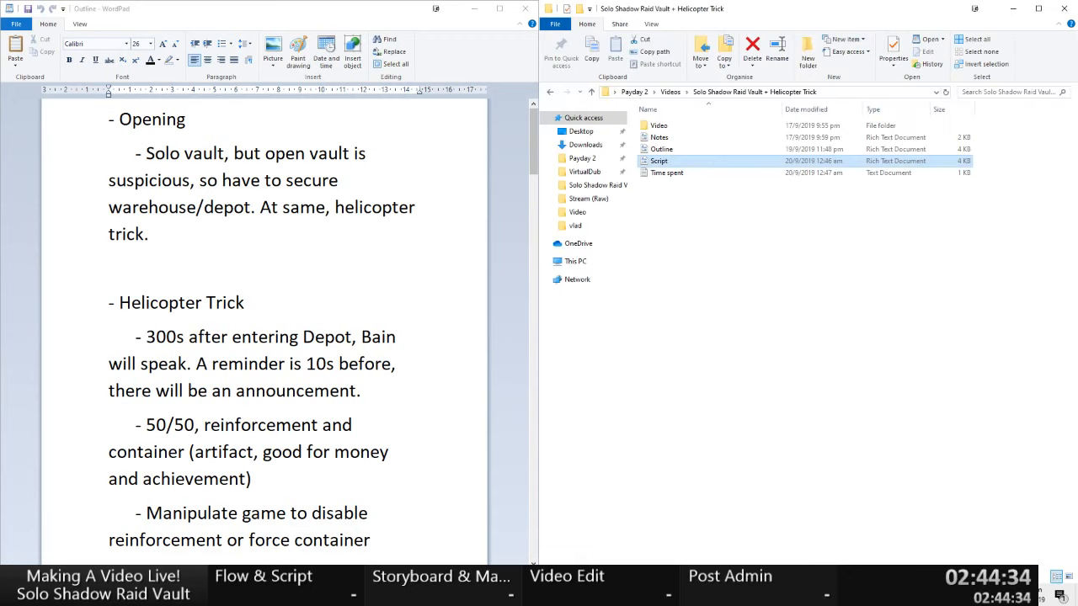
pyautogui.click(70, 594)
pyautogui.click(70, 594)
pyautogui.click(1015, 11)
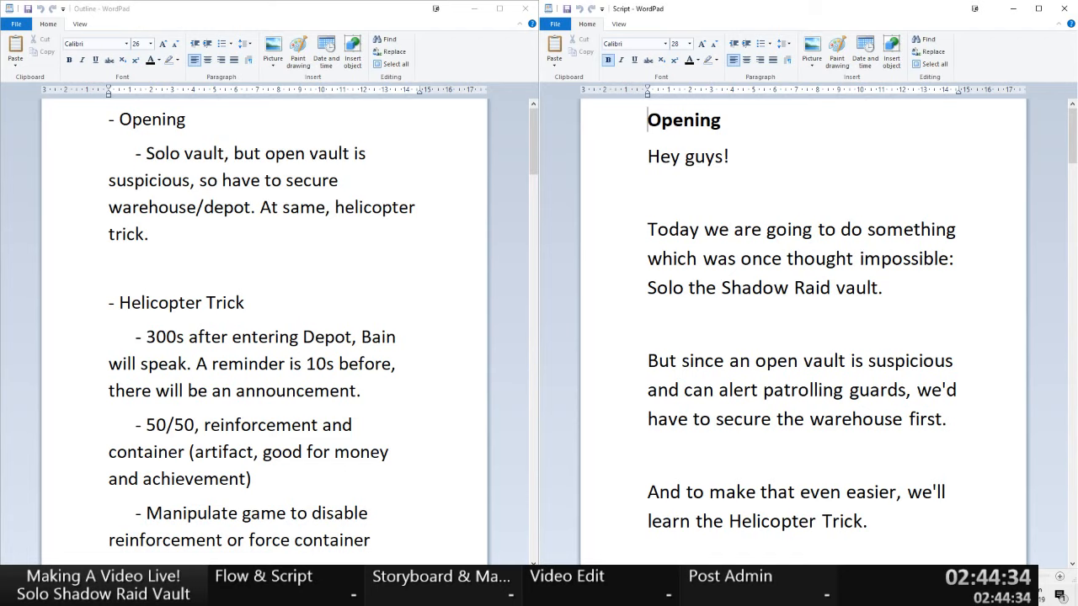
pyautogui.press('KP_1')
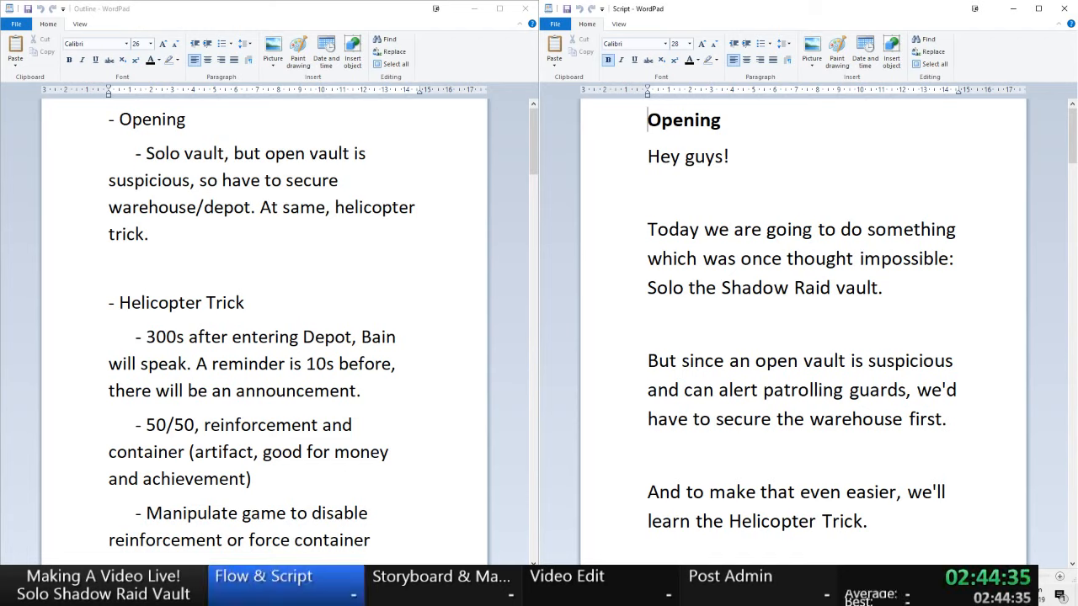
# - Review the script from its opening through the final paragraph before the Opening the Vault Solo heading
pyautogui.click(730, 289)
pyautogui.moveTo(1071, 135); pyautogui.dragTo(1065, 522)
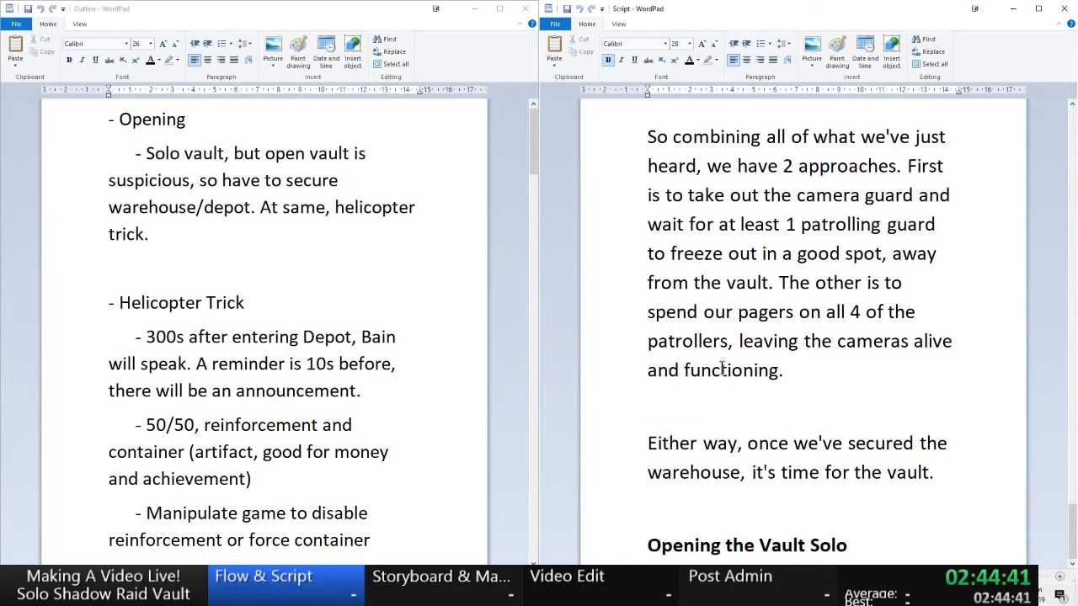
pyautogui.scroll(20, 721, 368)
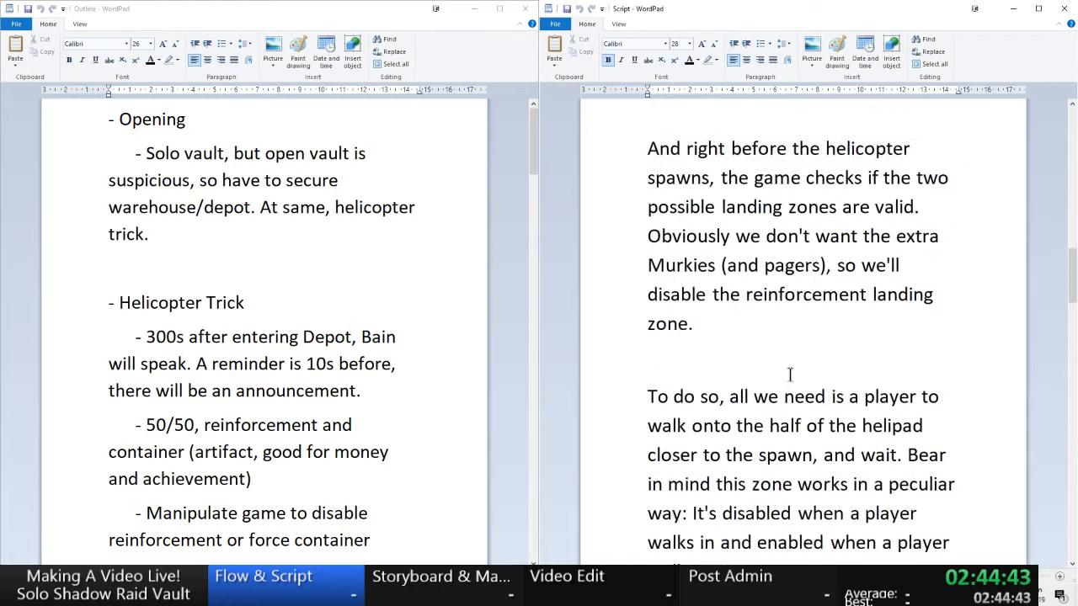
pyautogui.scroll(10, 789, 374)
pyautogui.moveTo(1073, 142); pyautogui.dragTo(1051, 408)
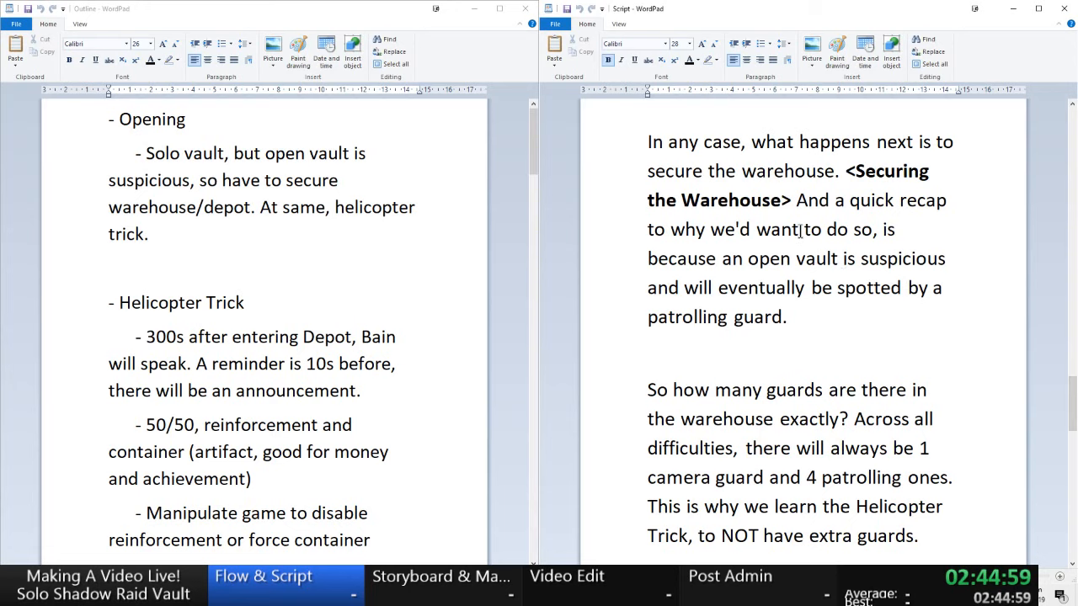
pyautogui.moveTo(1066, 392); pyautogui.dragTo(1068, 532)
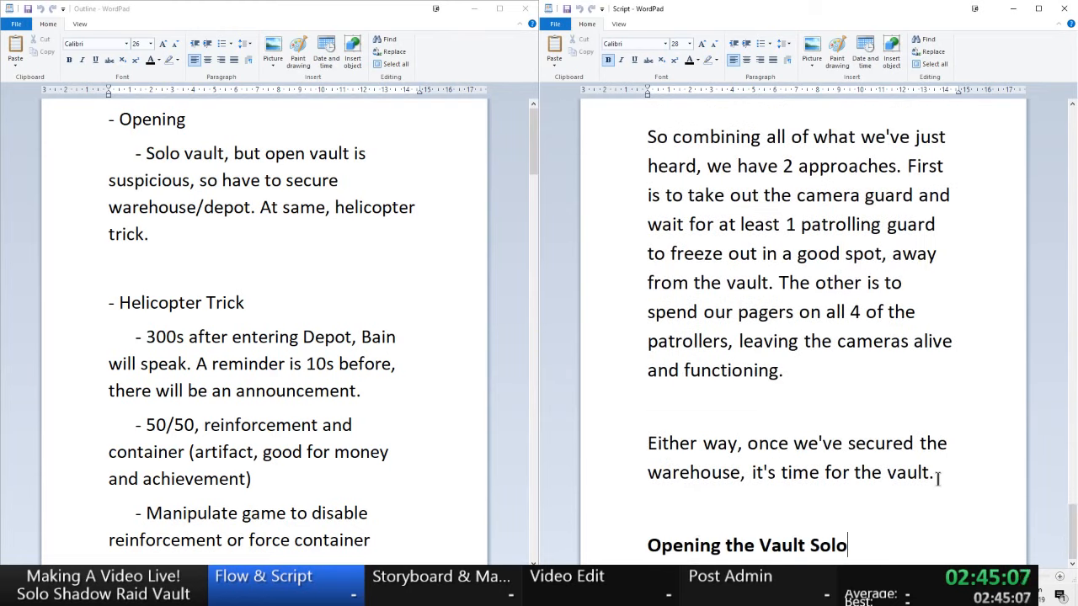
pyautogui.moveTo(936, 473); pyautogui.dragTo(618, 454)
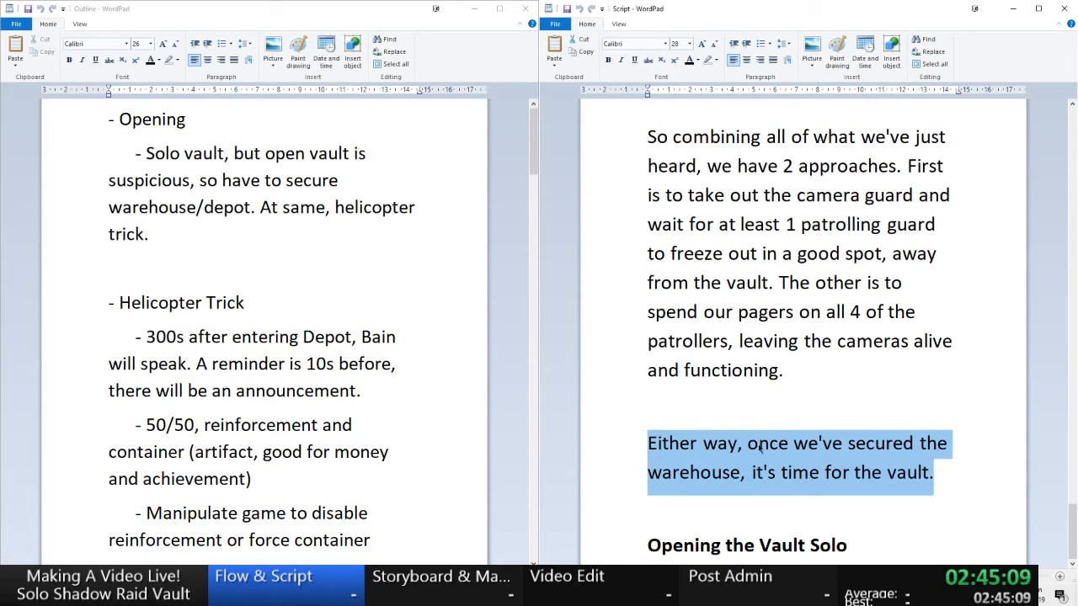
pyautogui.click(879, 547)
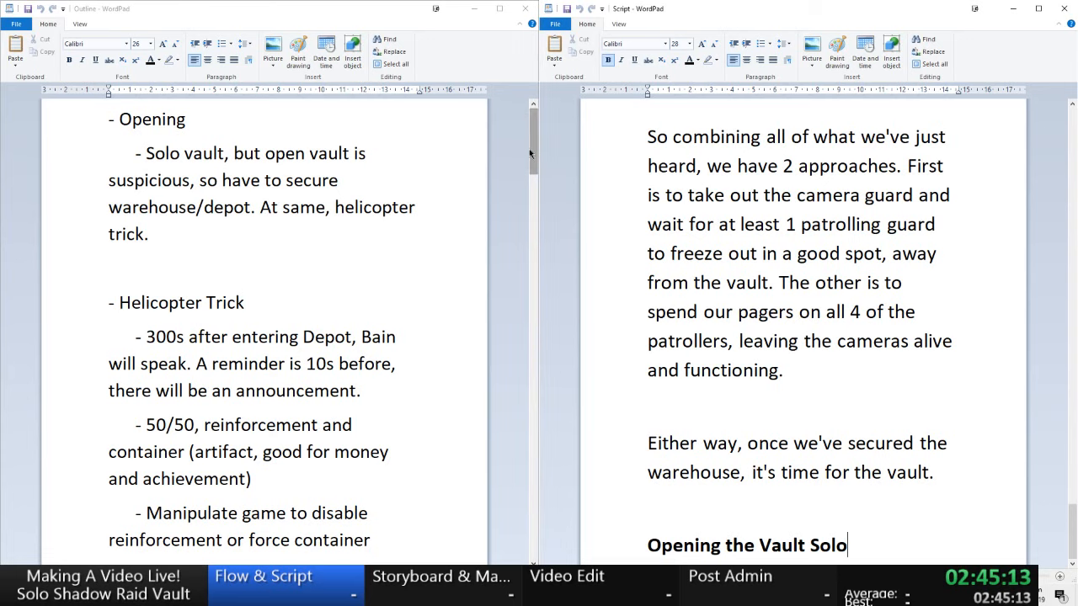
# - Bring up the outline's Open vault solo section and start a non-bold line under the script's Opening the Vault Solo heading
pyautogui.moveTo(529, 148); pyautogui.dragTo(521, 409)
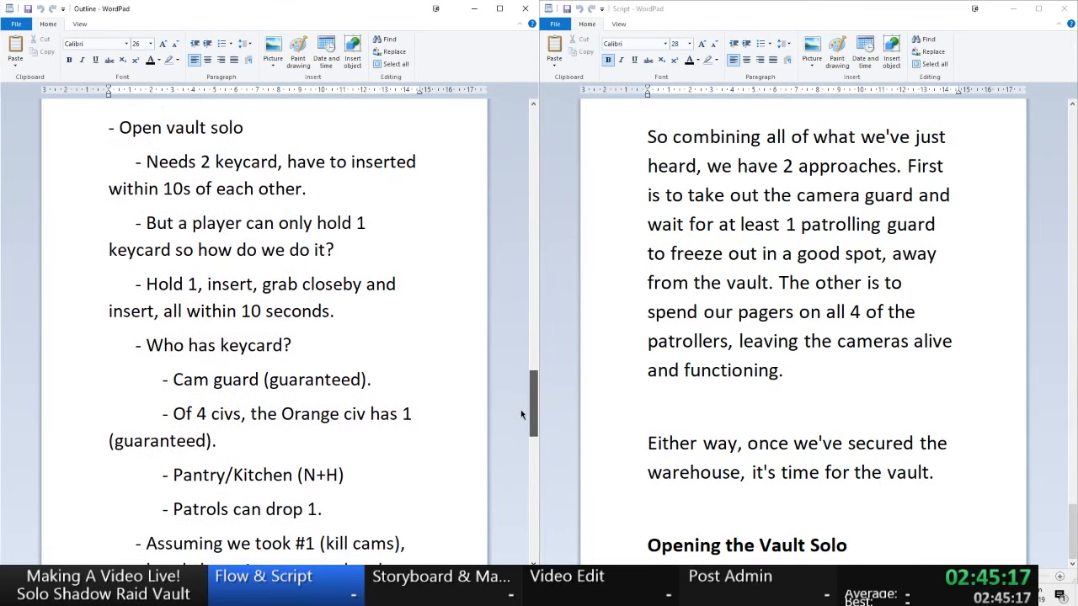
pyautogui.click(914, 545)
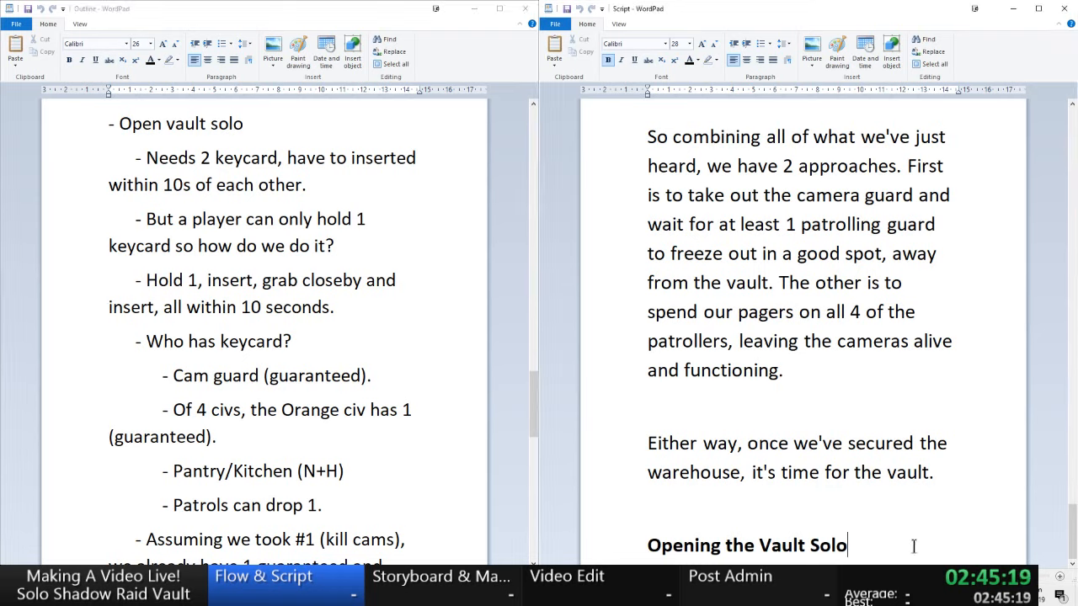
pyautogui.press('Return')
pyautogui.hotkey('ctrl', 'b')
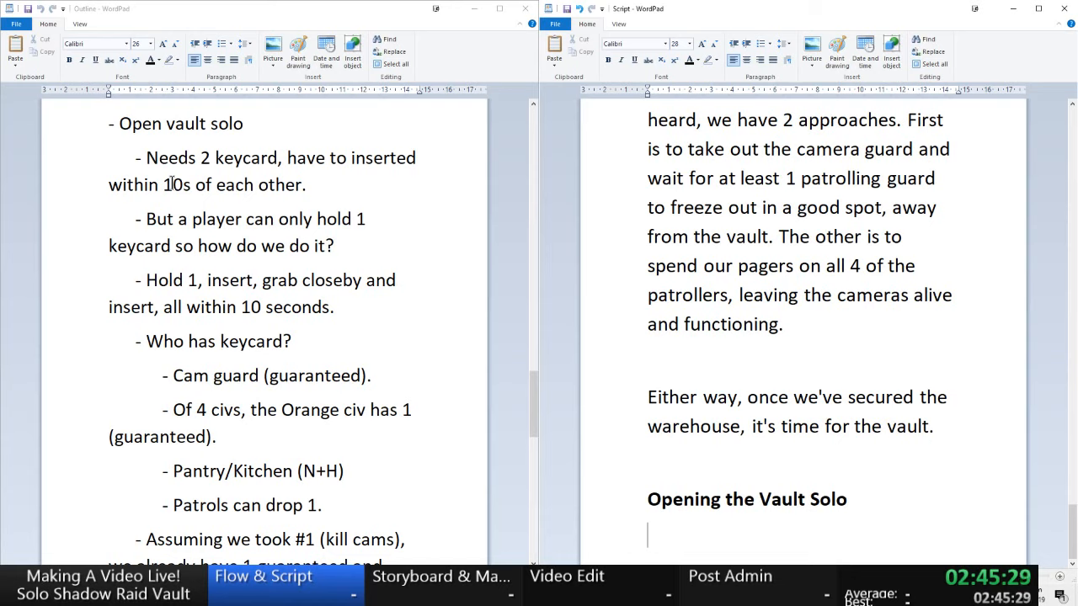
# - Highlight the words Open vault solo in the outline, and return the cursor to the script's empty last line
pyautogui.click(266, 126)
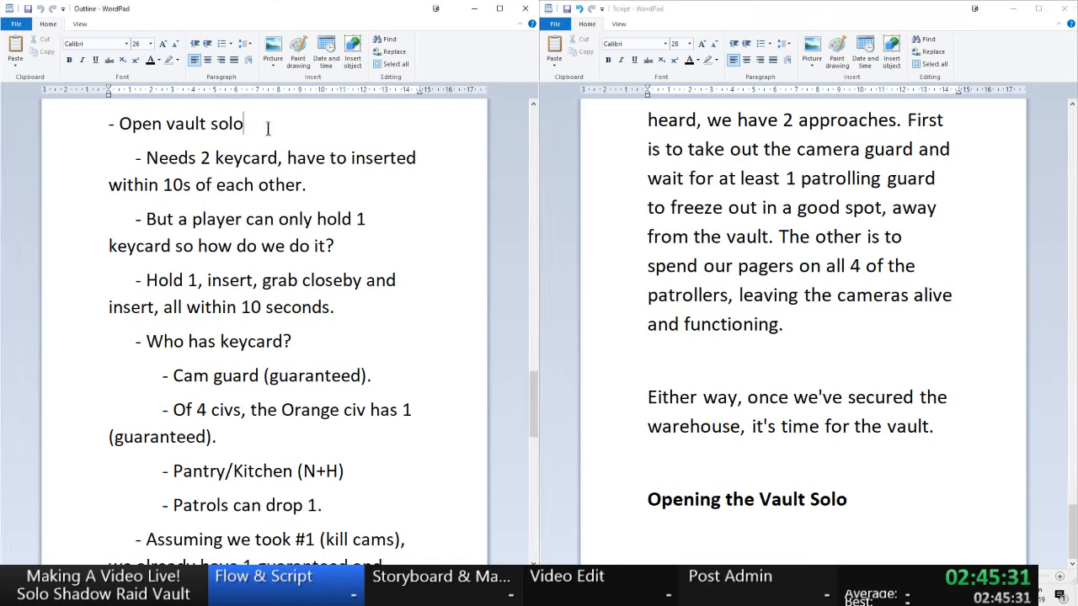
pyautogui.moveTo(267, 128); pyautogui.dragTo(119, 124)
pyautogui.click(892, 518)
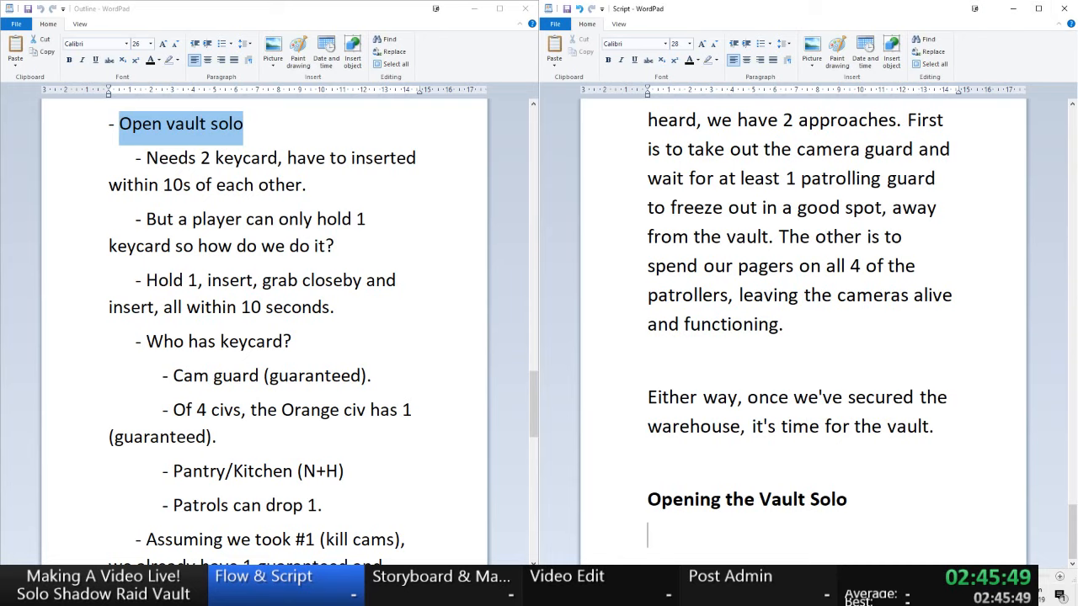
# - Switch to File Explorer and check the High subfolder inside the project's Video folder, returning to Video
pyautogui.hotkey('alt', 'Tab')
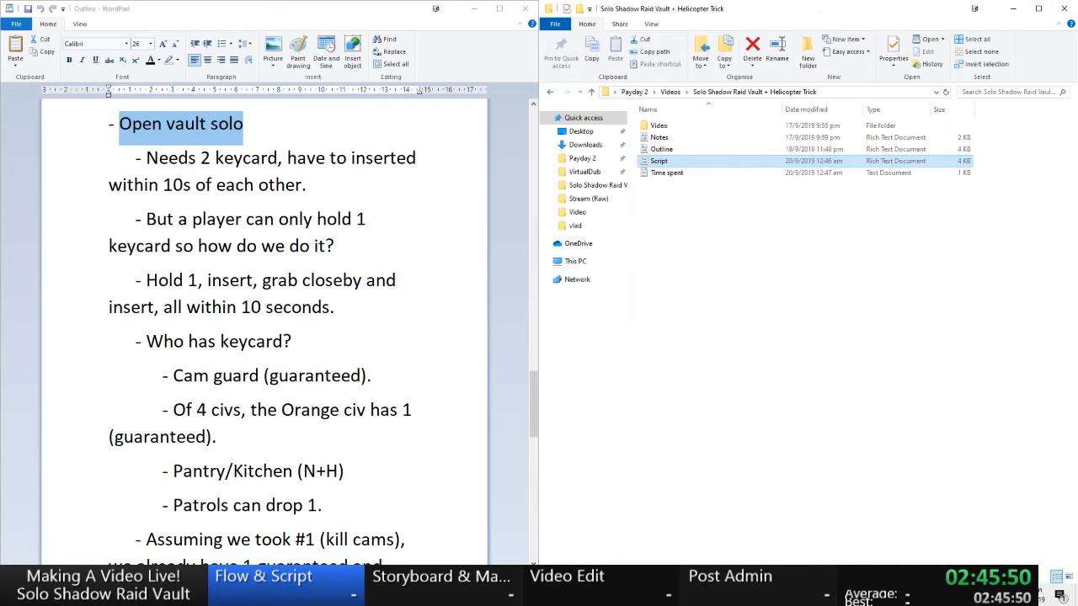
pyautogui.doubleClick(660, 127)
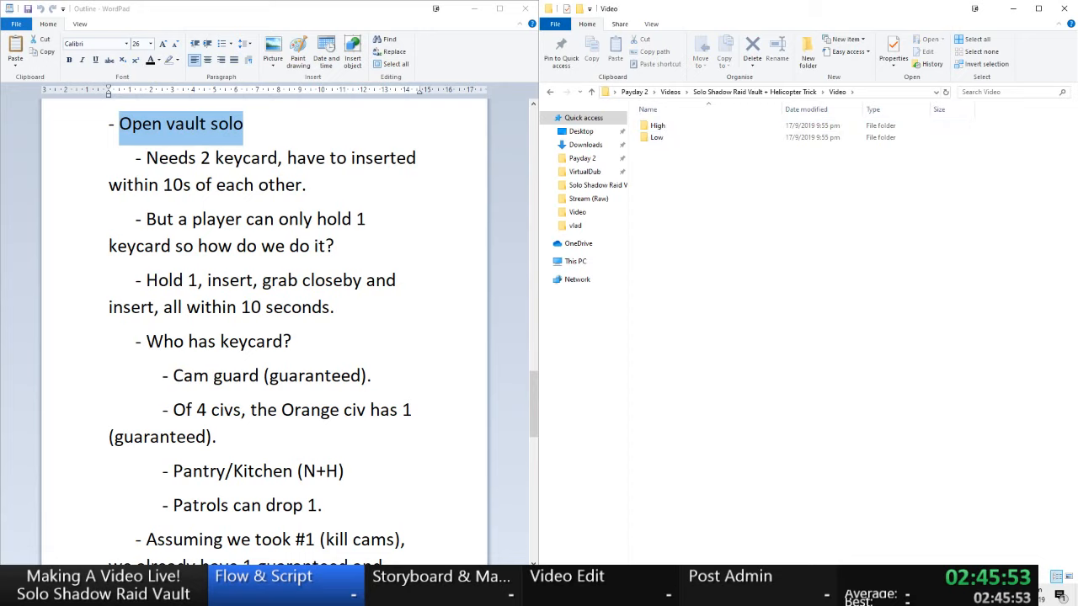
pyautogui.doubleClick(681, 131)
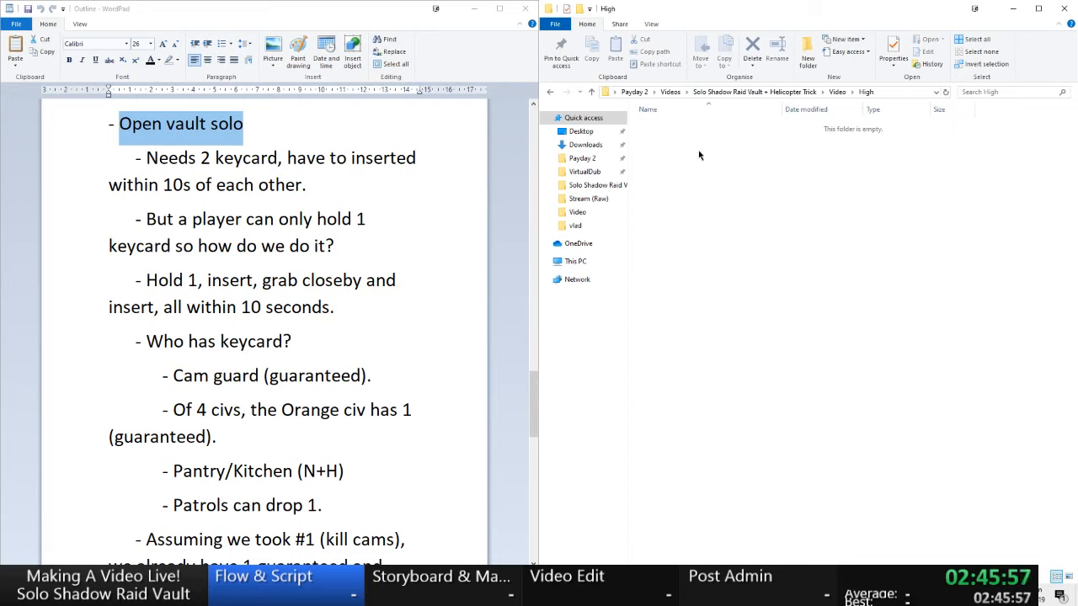
pyautogui.hotkey('alt', 'Left')
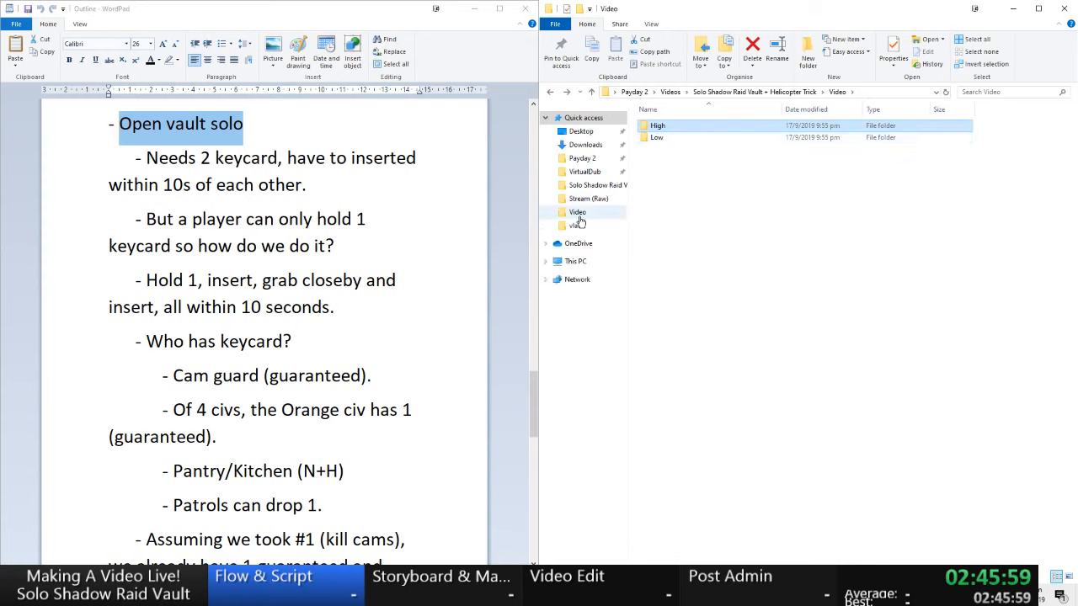
pyautogui.click(881, 277)
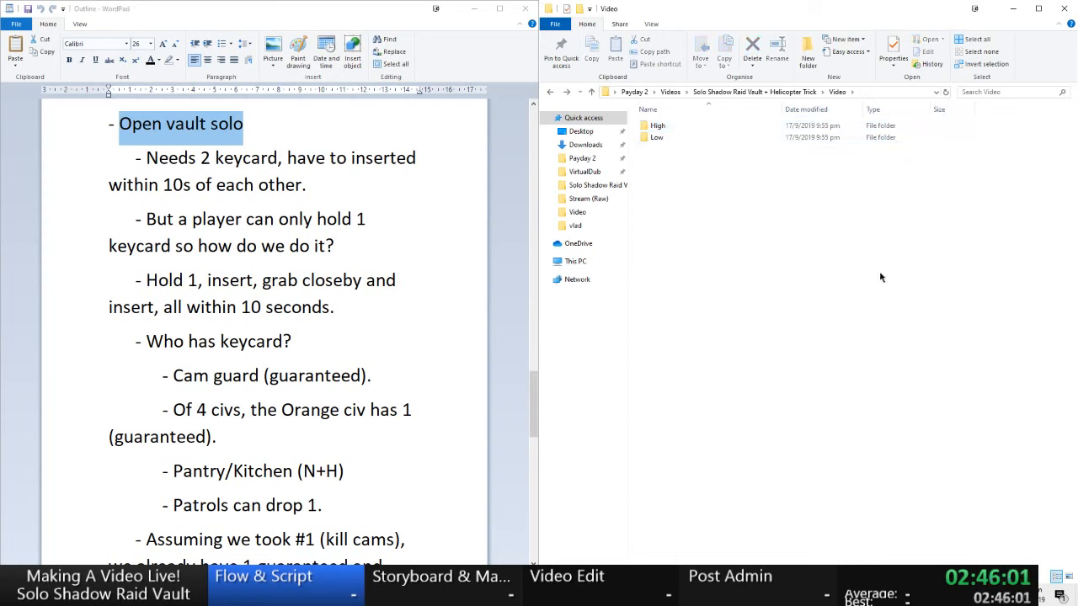
# - Open a second File Explorer window and browse to the Action\Video folder on New Volume (D:)
pyautogui.hotkey('ctrl', 'n')
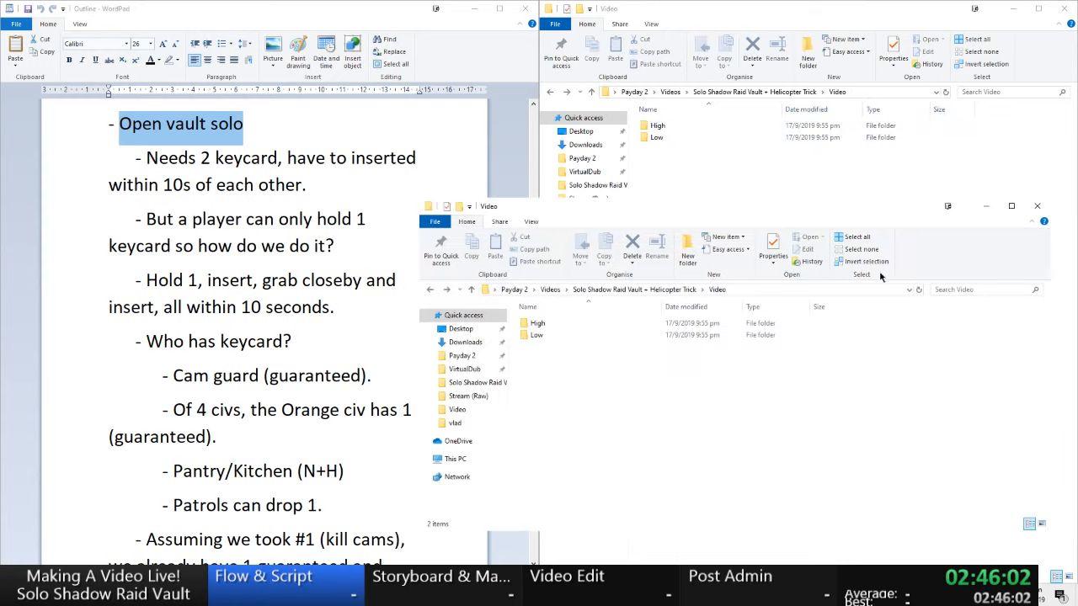
pyautogui.click(454, 459)
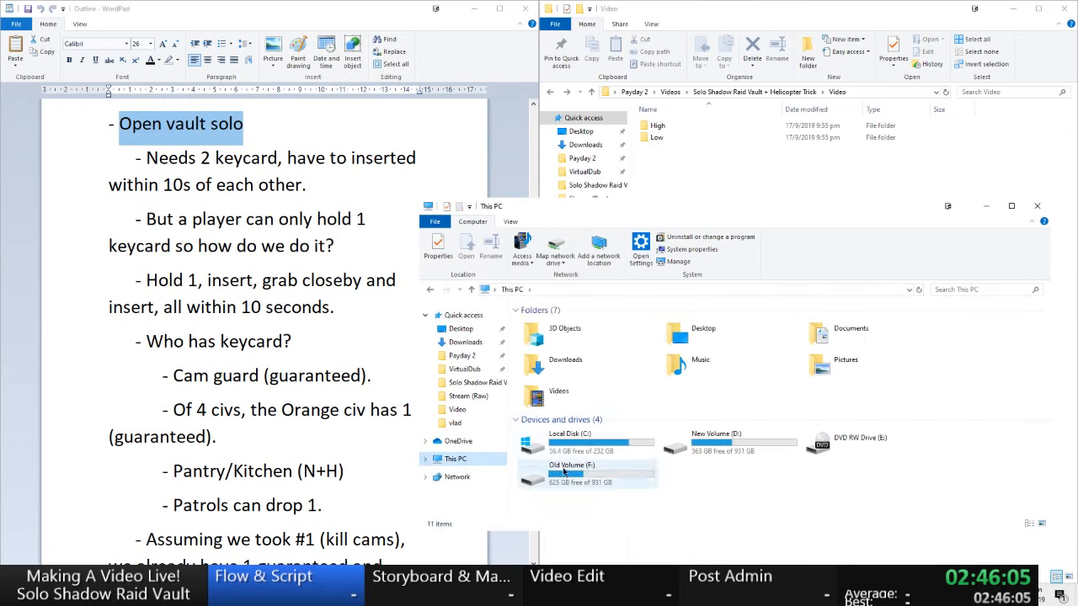
pyautogui.doubleClick(720, 439)
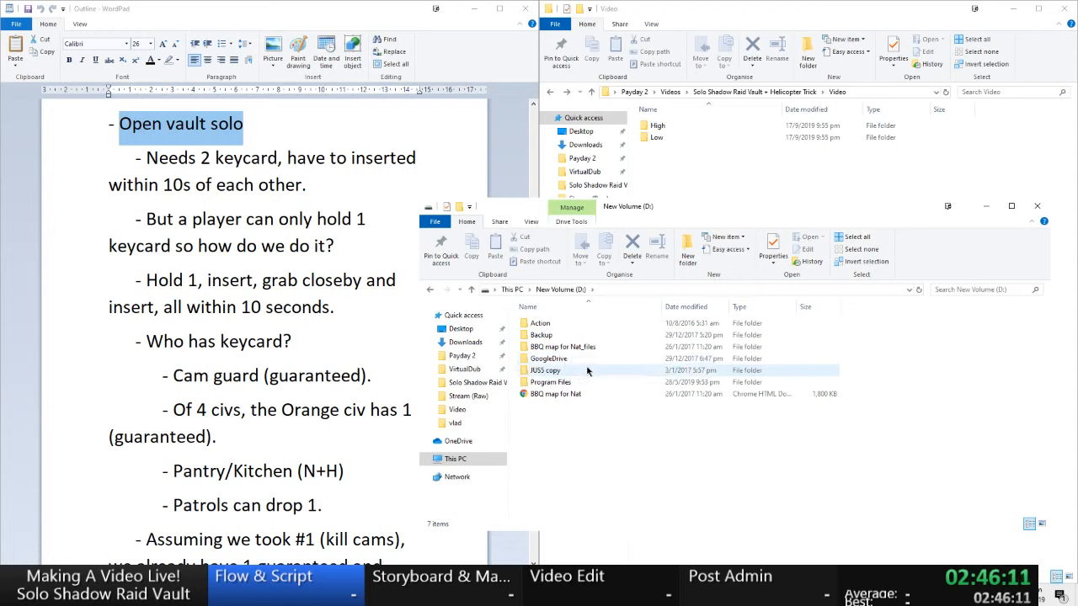
pyautogui.moveTo(589, 373)
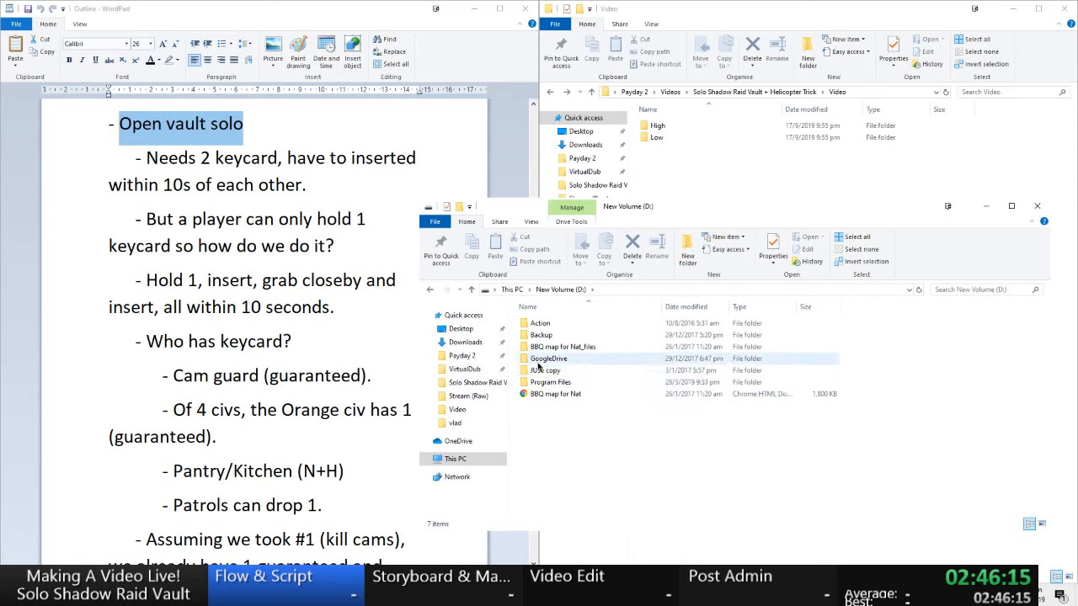
pyautogui.doubleClick(535, 323)
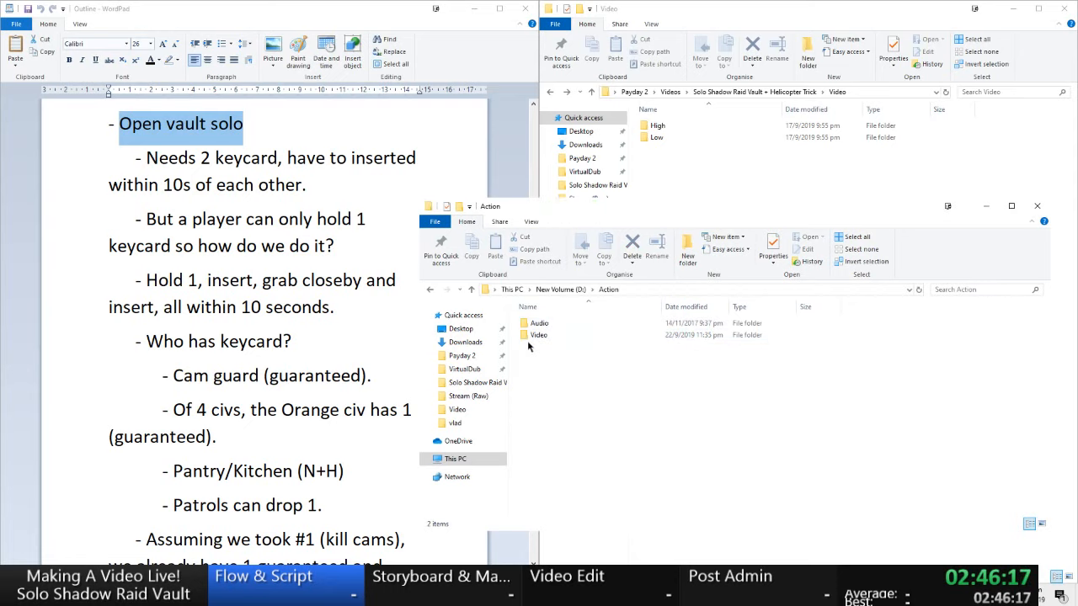
pyautogui.doubleClick(535, 335)
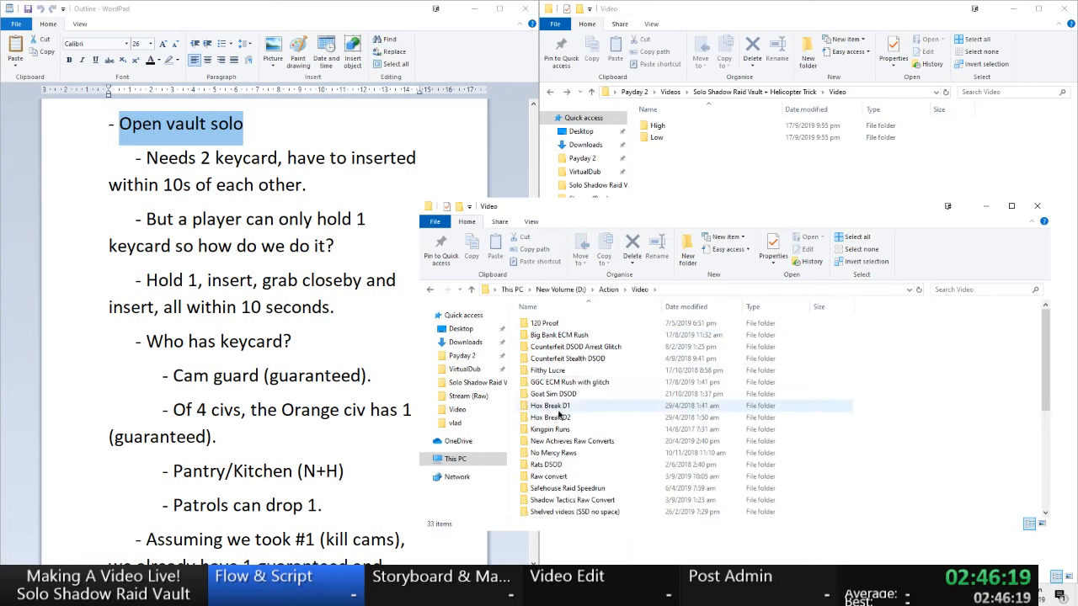
# - Find the Shadow Raid Freeze Run recording in the Video folder and play it
pyautogui.scroll(-1, 571, 459)
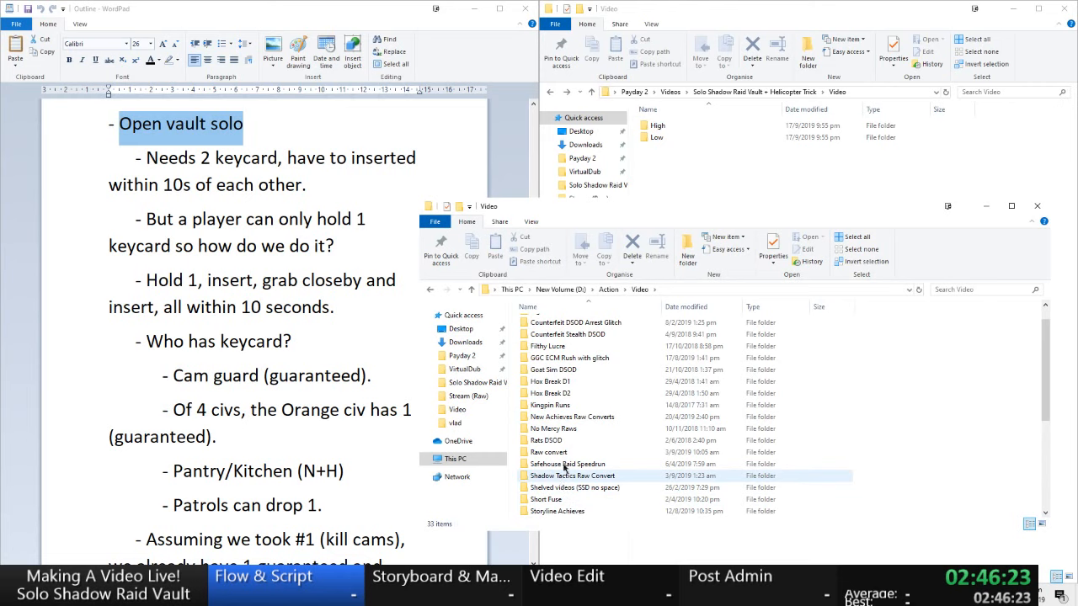
pyautogui.press('s')
pyautogui.press('s')
pyautogui.press('s')
pyautogui.press('s')
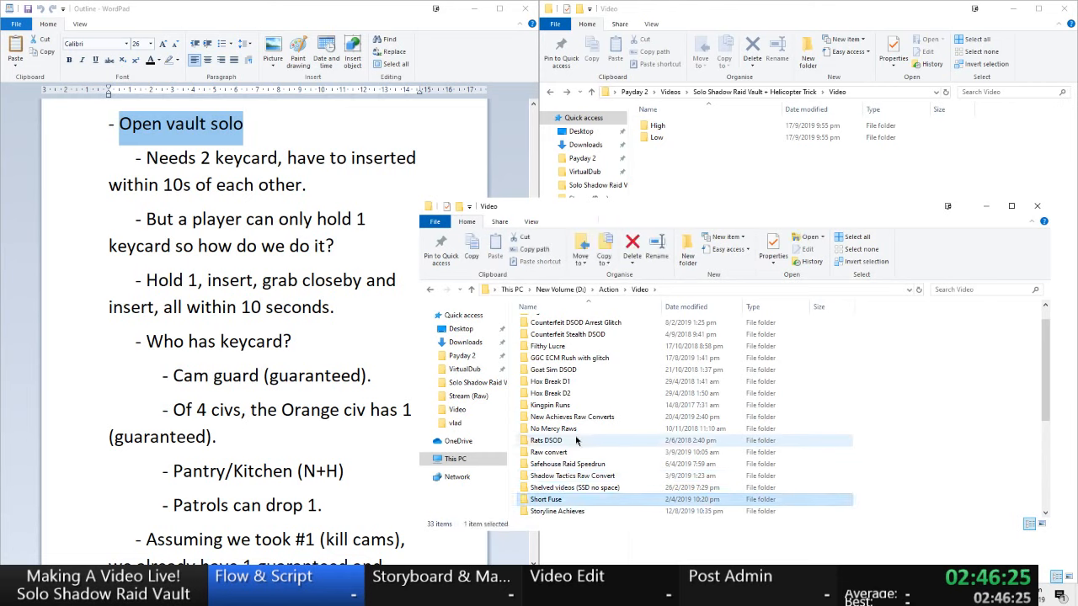
pyautogui.press('s')
pyautogui.scroll(-5, 575, 440)
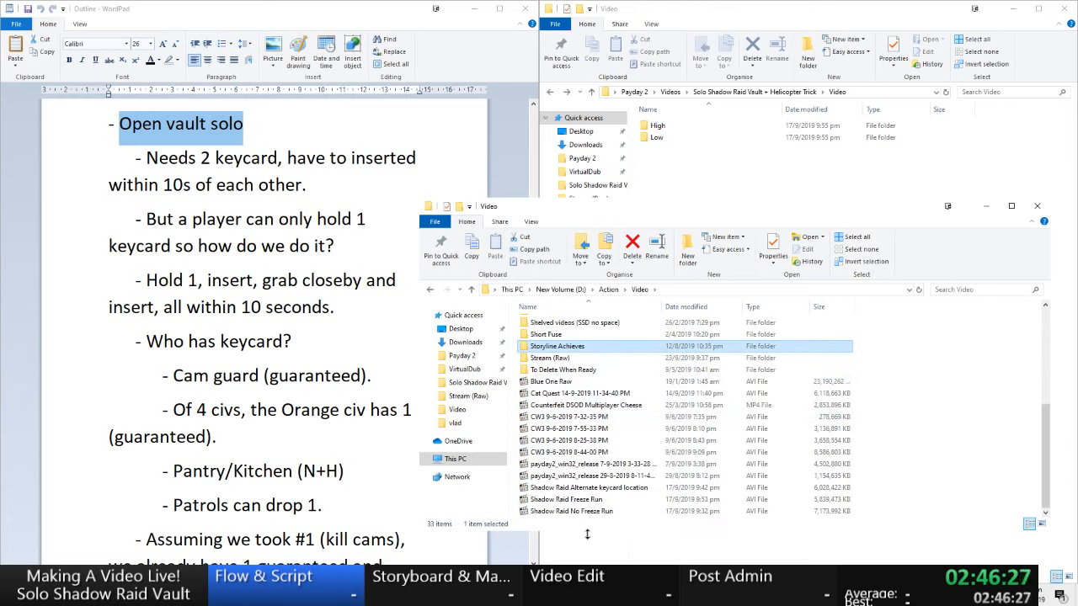
pyautogui.doubleClick(581, 500)
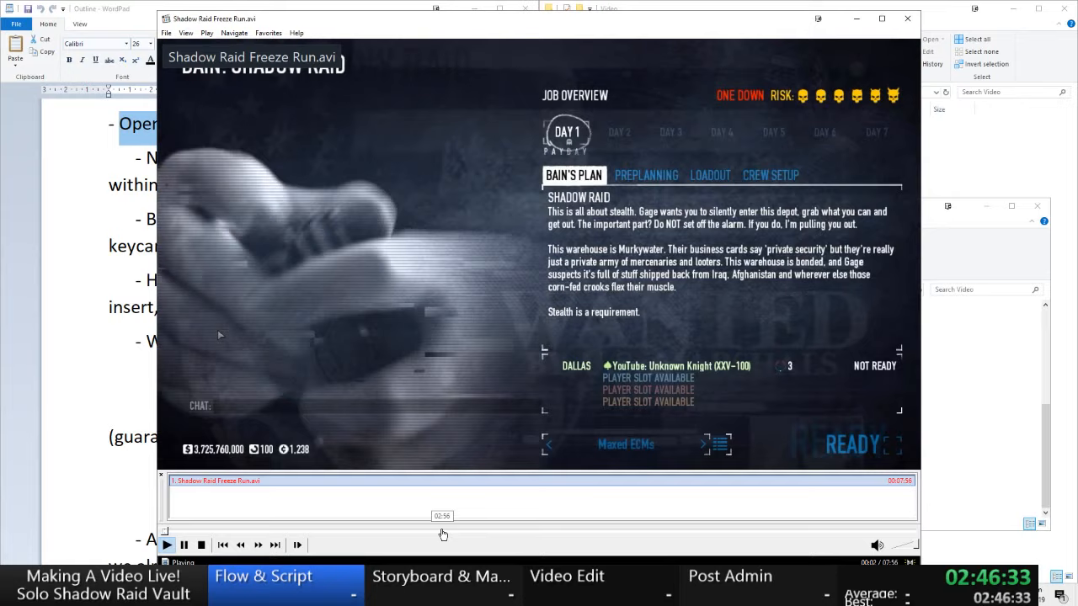
# - Set the player volume to 53%, seek through the recording to the vault scene, and pause at the subtitle about the two card reader
pyautogui.click(440, 531)
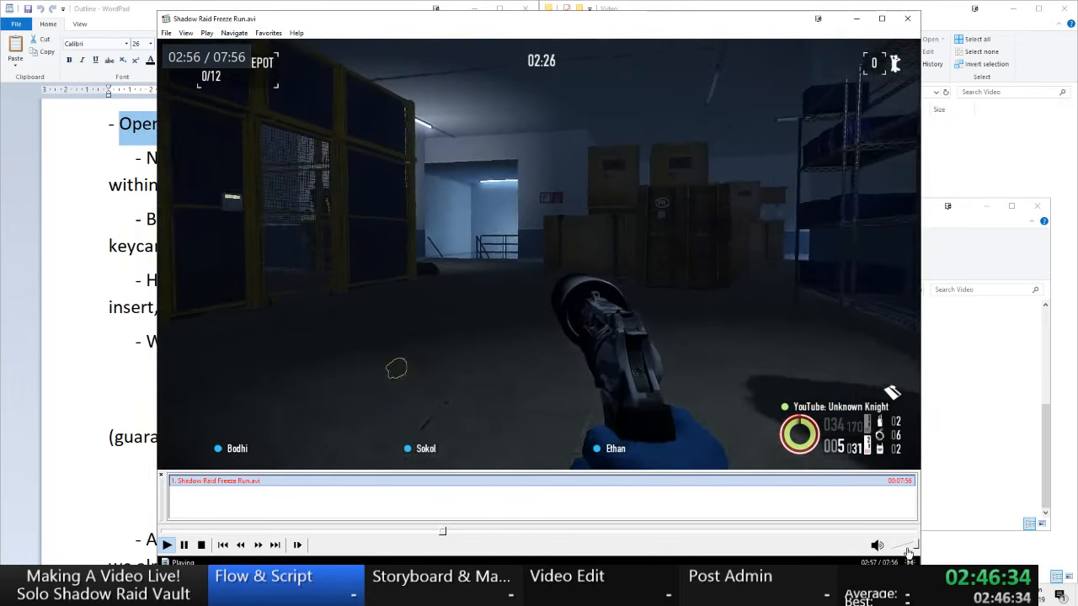
pyautogui.click(906, 546)
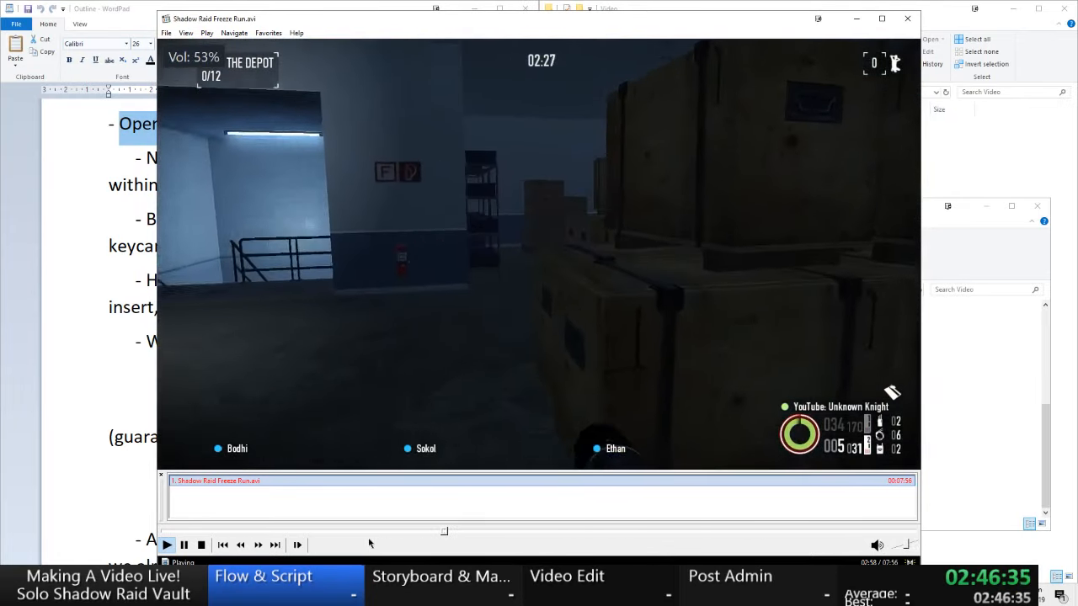
pyautogui.moveTo(369, 531); pyautogui.dragTo(317, 532)
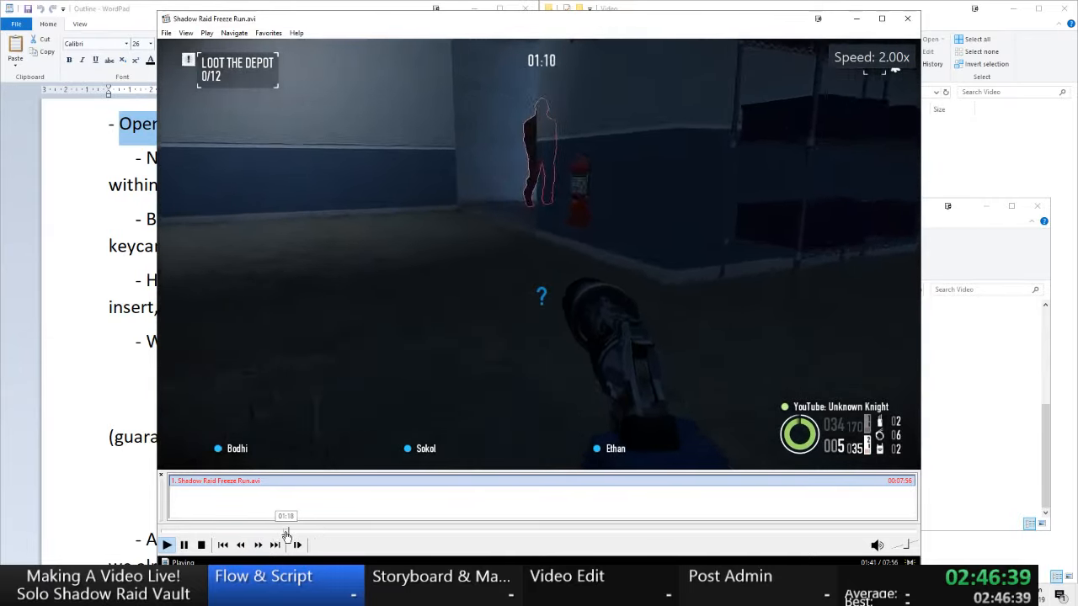
pyautogui.click(287, 532)
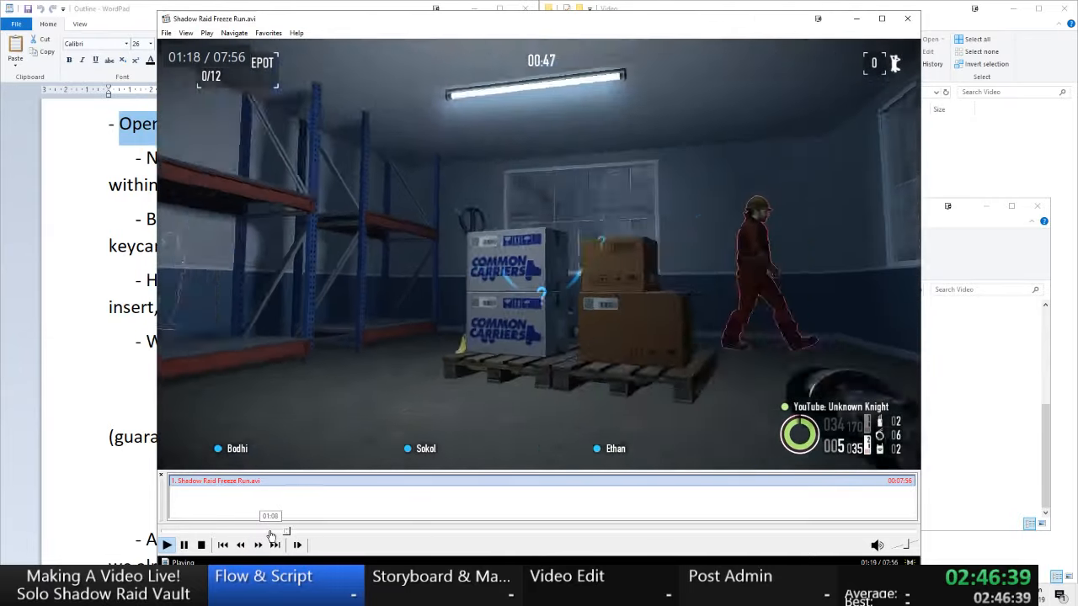
pyautogui.click(271, 534)
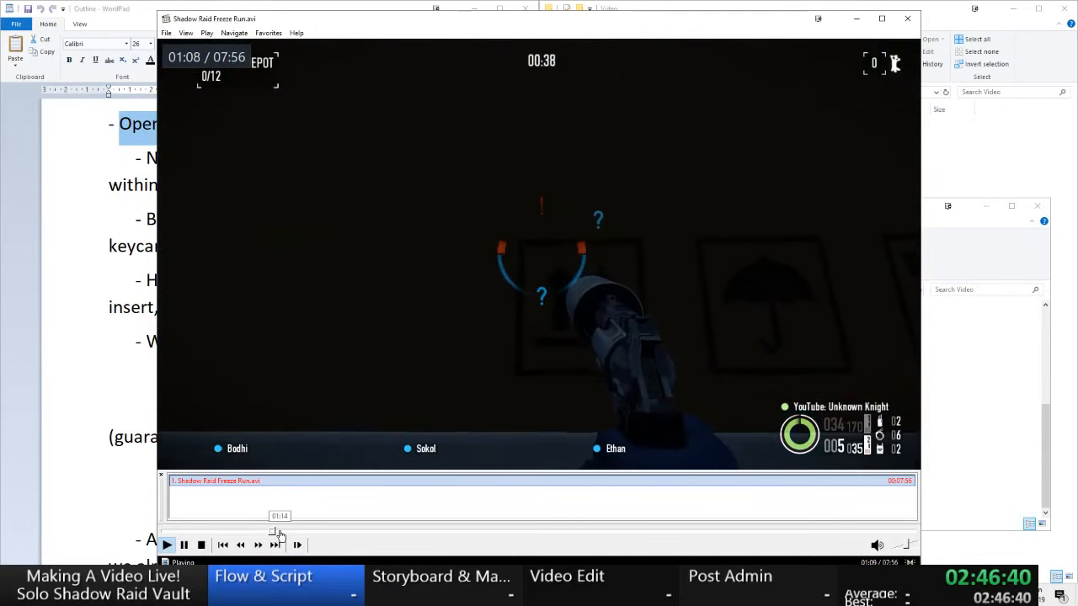
pyautogui.click(281, 534)
pyautogui.click(286, 534)
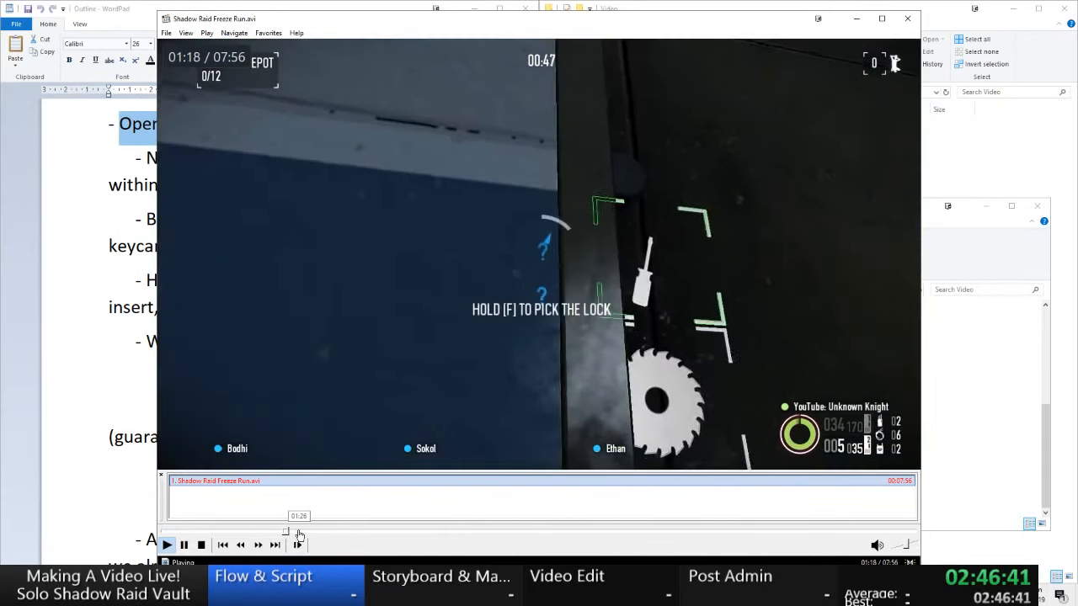
pyautogui.moveTo(299, 534); pyautogui.dragTo(476, 533)
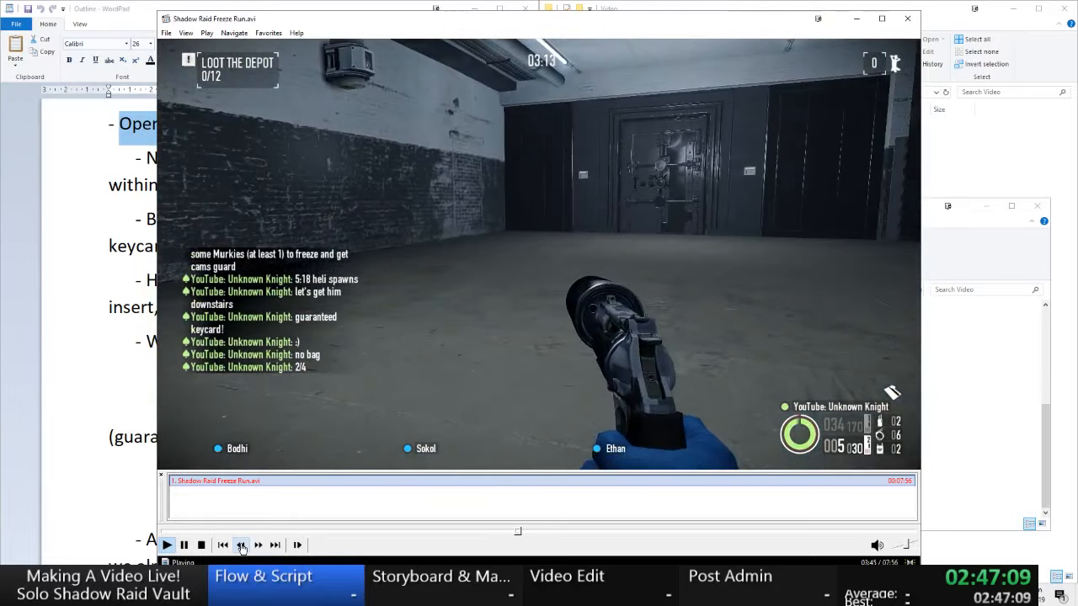
pyautogui.click(241, 545)
pyautogui.click(422, 403)
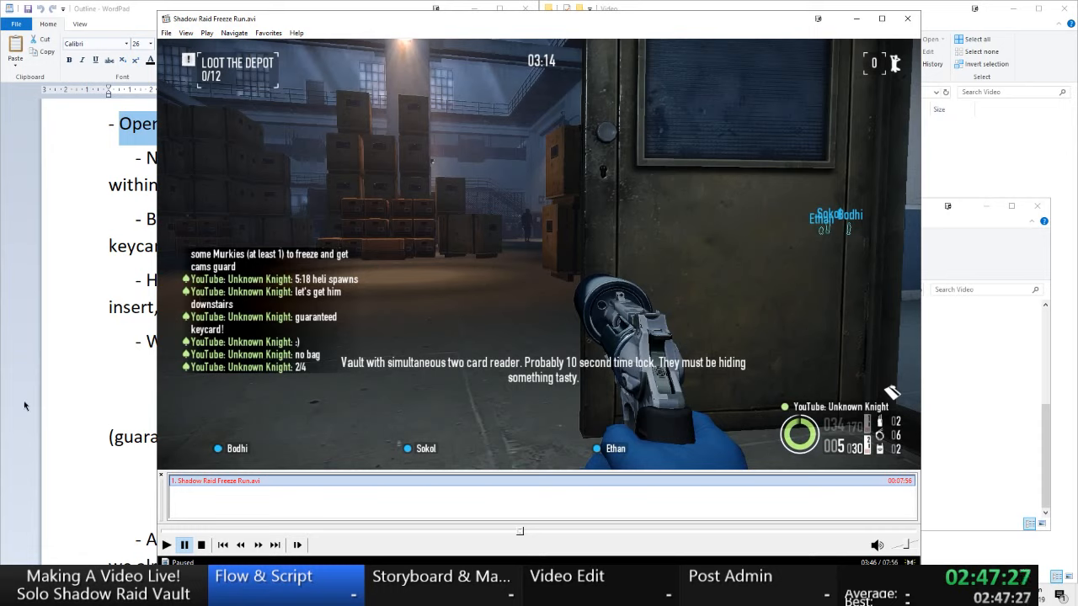
# - Highlight the outline line "insert, all within 10 seconds." and bring the script document back beside the outline
pyautogui.click(12, 317)
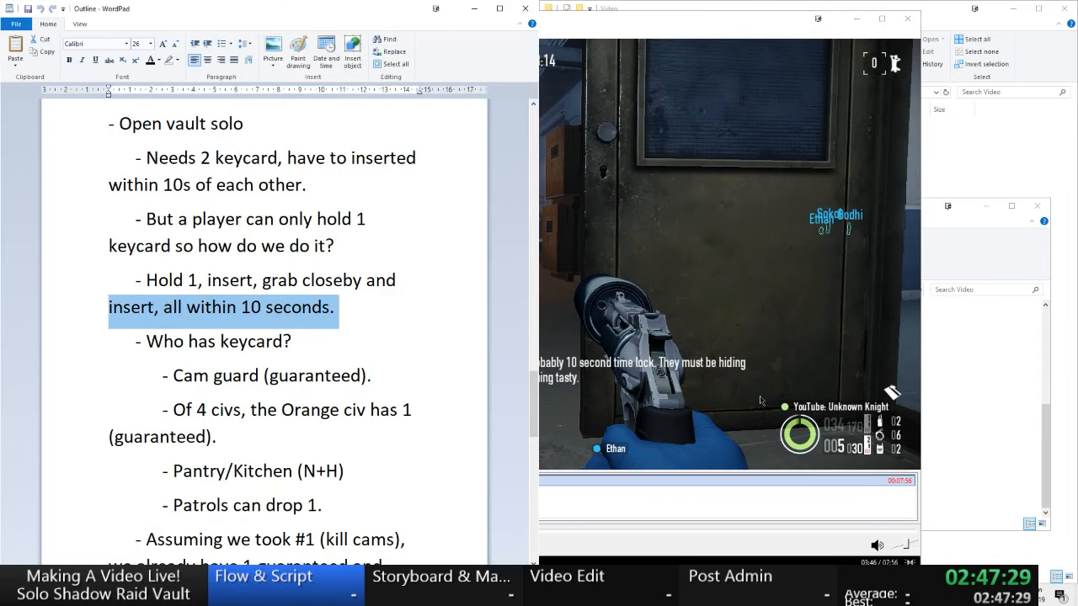
pyautogui.click(1044, 179)
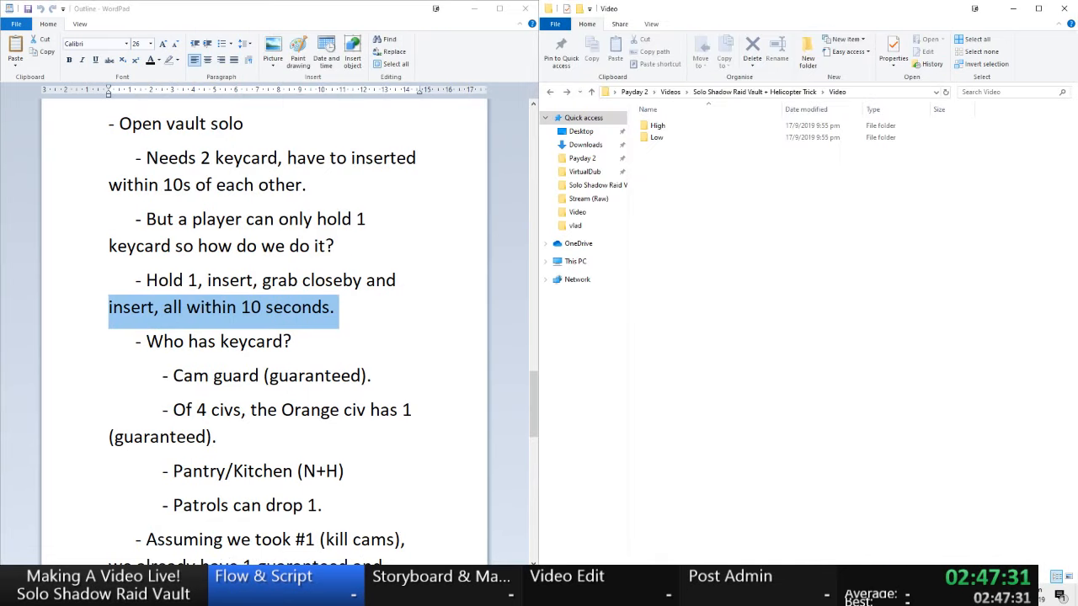
pyautogui.moveTo(122, 589)
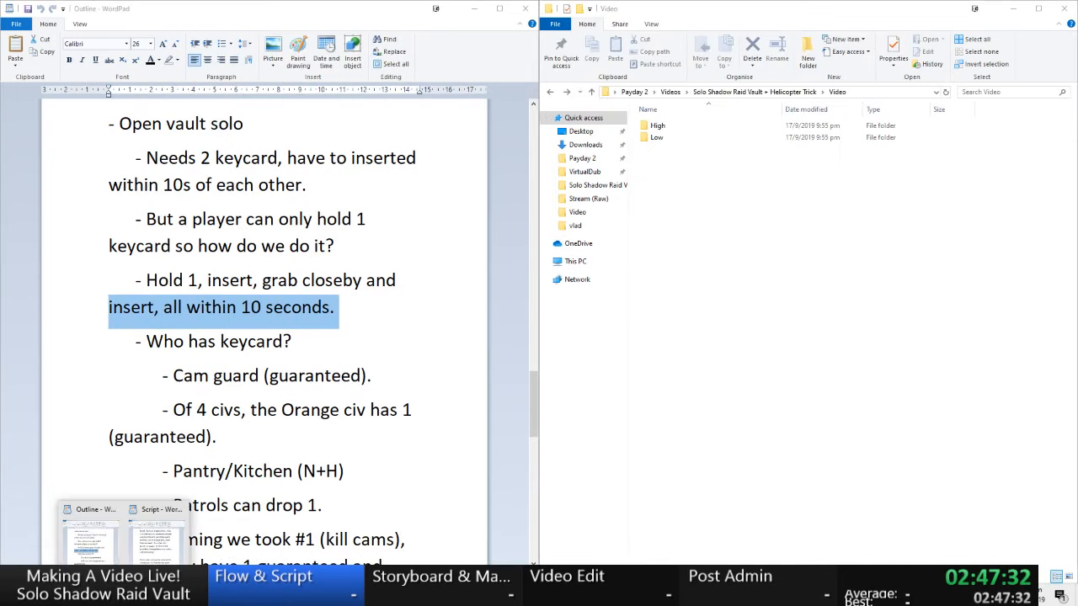
pyautogui.click(143, 555)
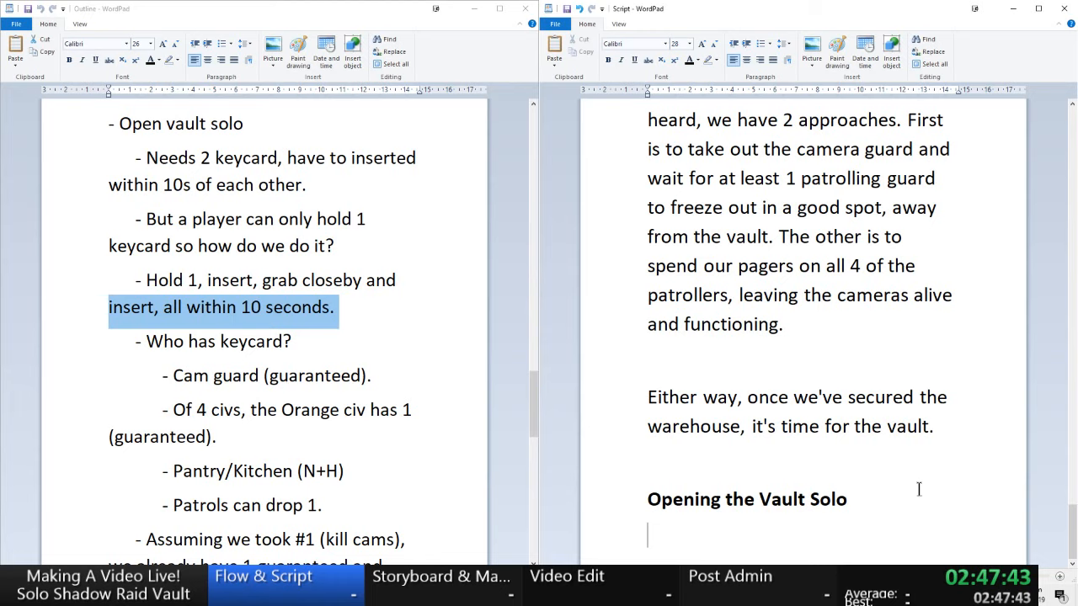
# - Draft the opening words "The vault itself is" under the Opening the Vault Solo heading
pyautogui.write('The vault tise')
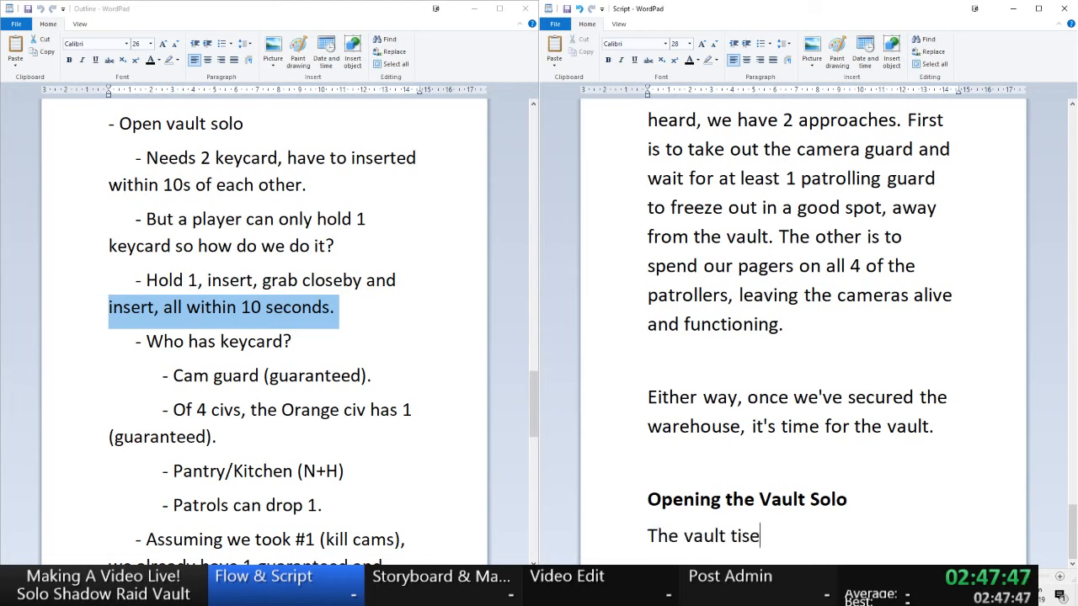
pyautogui.press('BackSpace')
pyautogui.press('BackSpace')
pyautogui.press('BackSpace')
pyautogui.press('BackSpace')
pyautogui.write('itself is ')
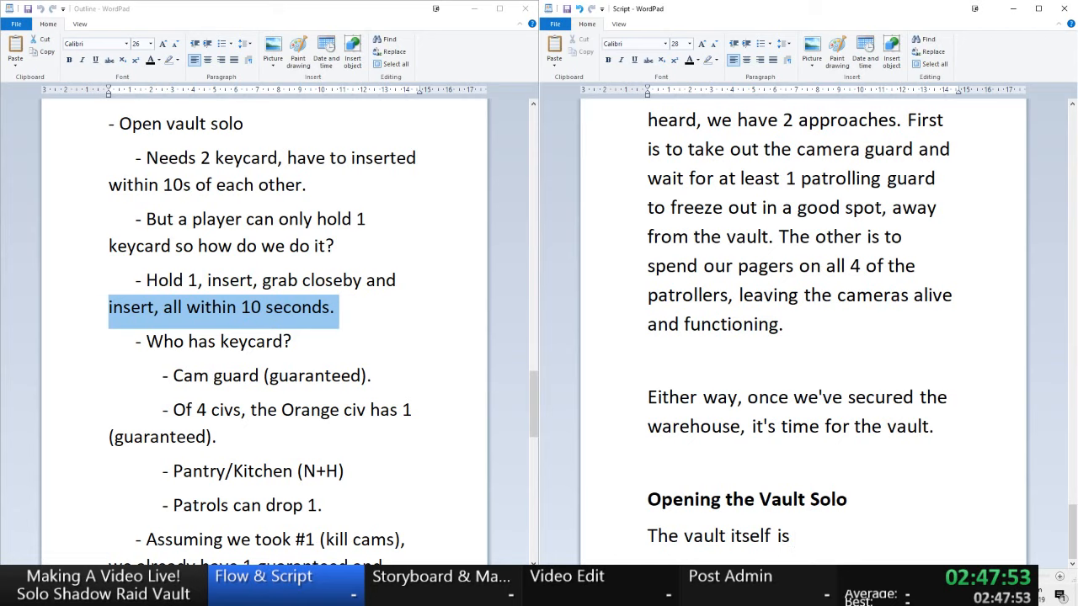
pyautogui.write('kept')
pyautogui.press('BackSpace')
pyautogui.press('BackSpace')
pyautogui.press('BackSpace')
pyautogui.press('BackSpace')
# - Recheck the paused vault subtitle in the Shadow Raid Freeze Run recording
pyautogui.hotkey('alt', 'Tab')
pyautogui.press('Tab')
pyautogui.press('Tab')
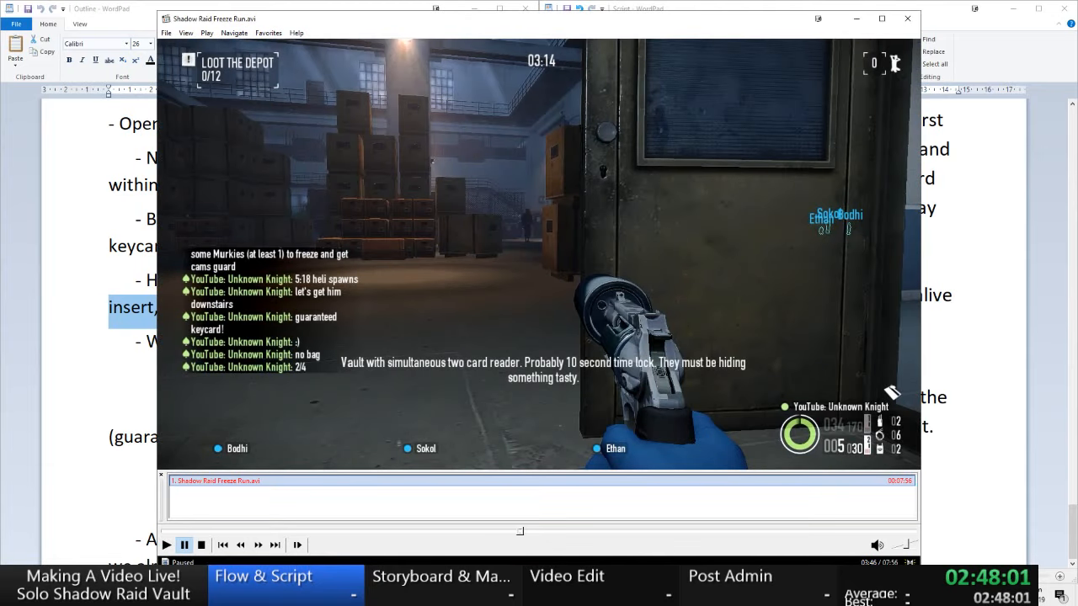
pyautogui.hotkey('alt', 'Tab')
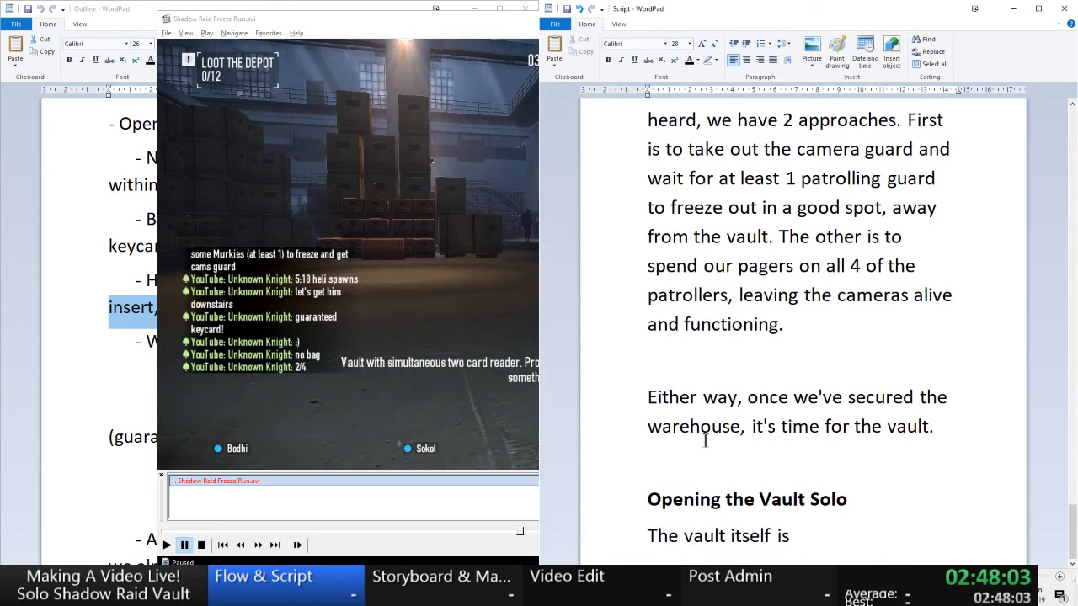
pyautogui.hotkey('alt', 'Tab')
pyautogui.press('Tab')
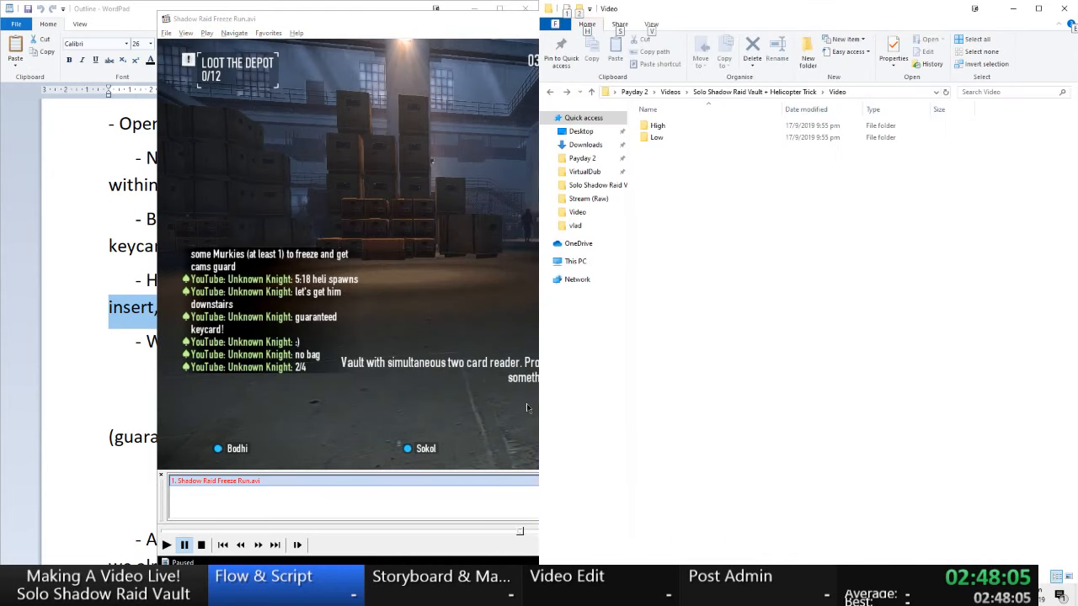
# - Highlight Open vault solo in the outline and bring the script document back beside it
pyautogui.click(110, 190)
pyautogui.moveTo(261, 127); pyautogui.dragTo(141, 126)
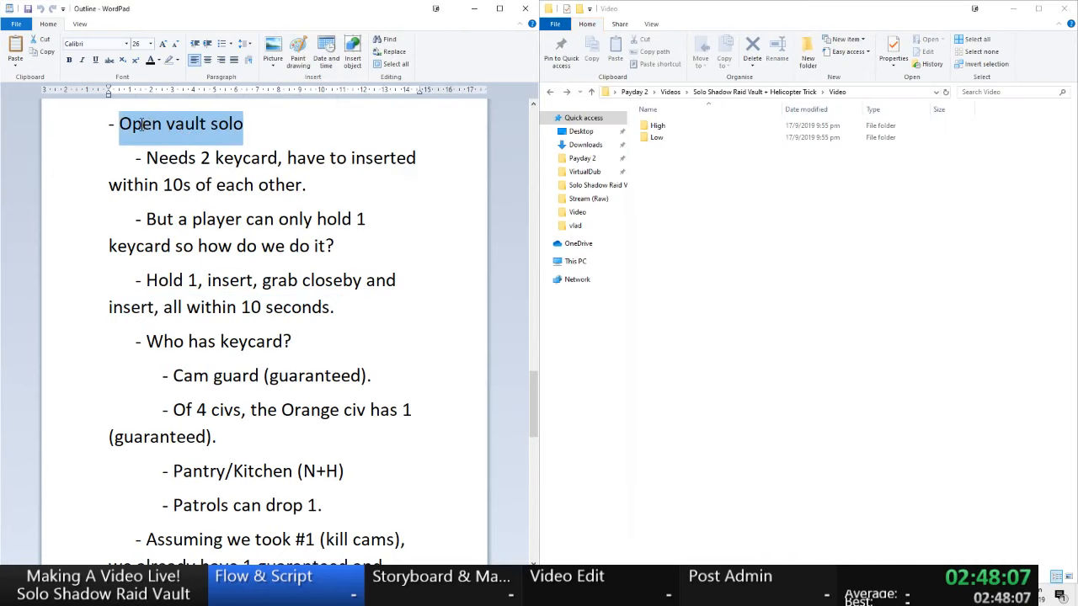
pyautogui.moveTo(124, 589)
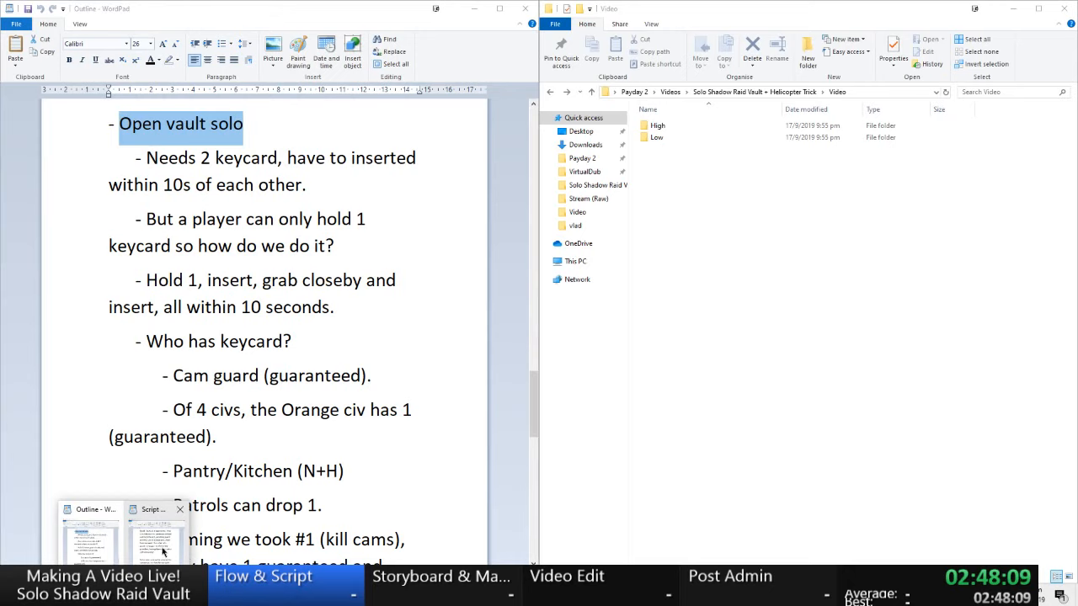
pyautogui.click(116, 552)
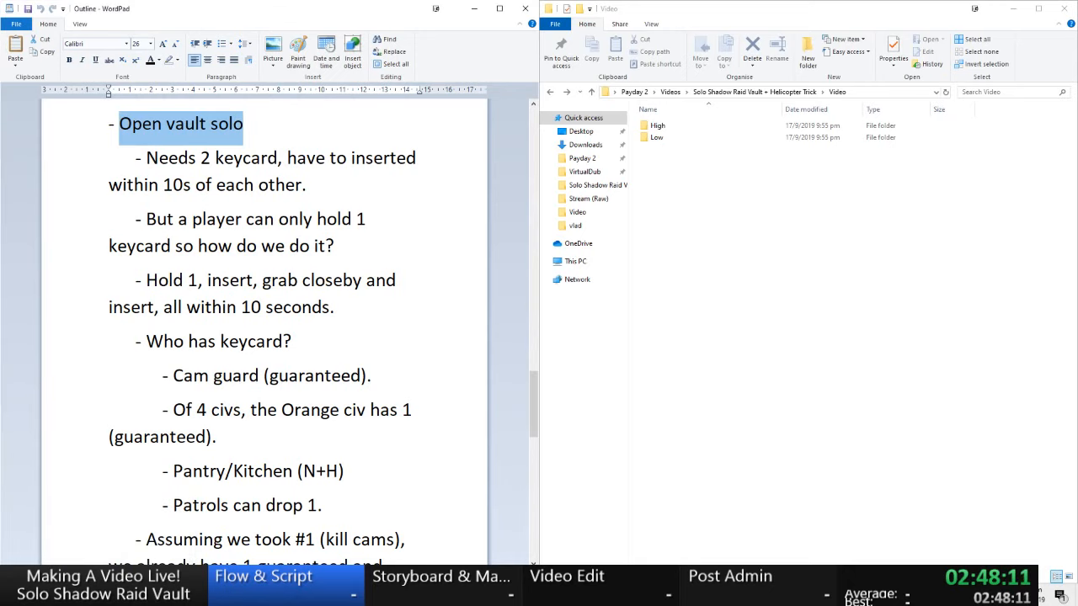
pyautogui.moveTo(125, 590)
pyautogui.click(160, 539)
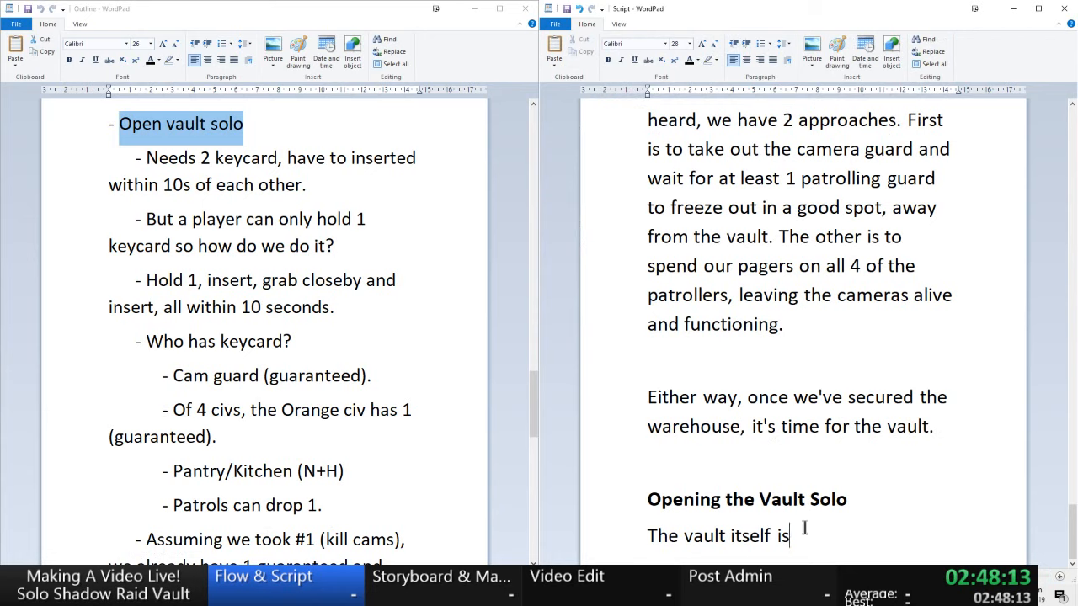
# - Replace the line under the Opening the Vault Solo heading with "To open the vault,"
pyautogui.moveTo(804, 528); pyautogui.dragTo(661, 526)
pyautogui.write('T')
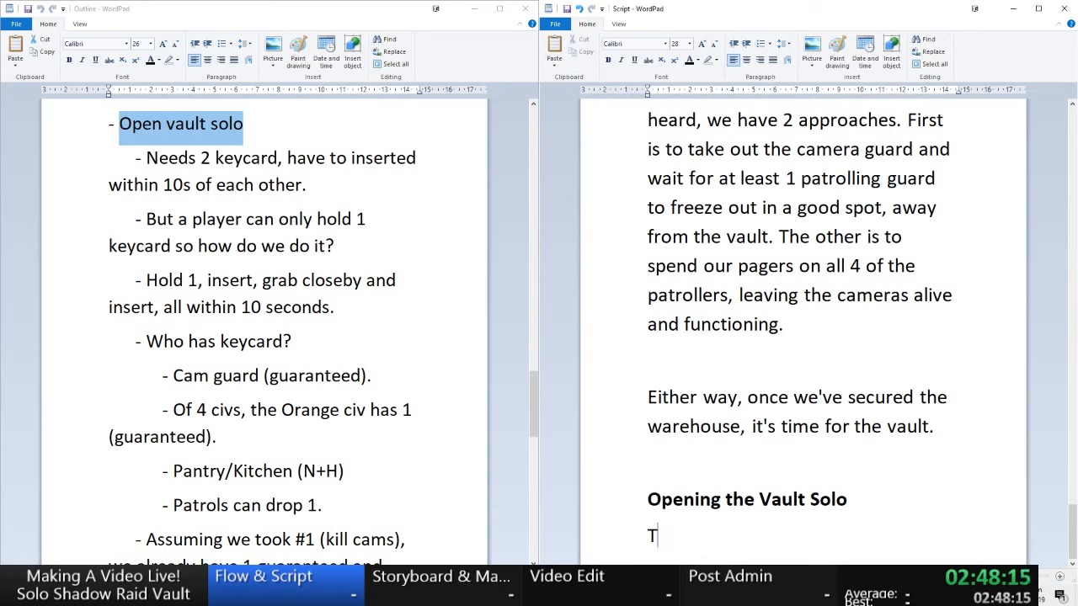
pyautogui.write('o open the vault,')
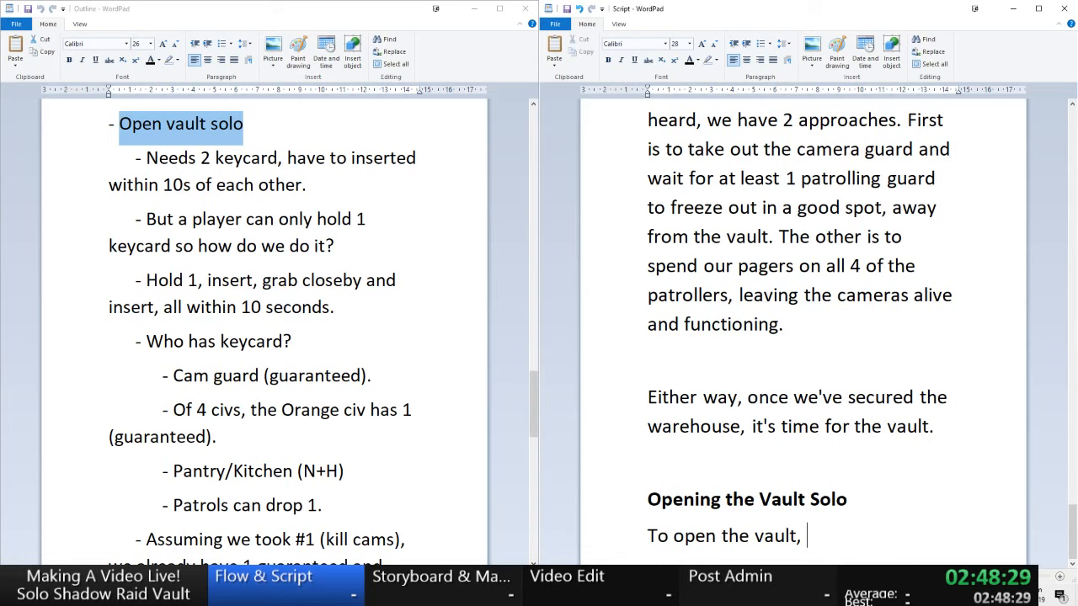
# - Replace the line under the Opening the Vault Solo heading with "As Bain tells us, the vault is kept secure by two"
pyautogui.hotkey('shift', 'Home')
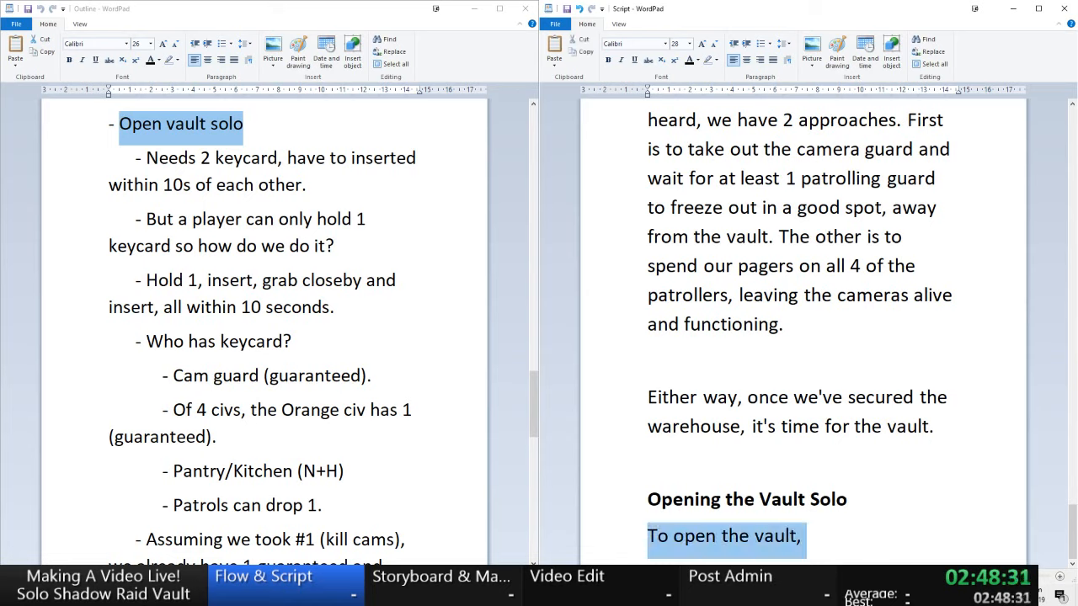
pyautogui.write('As b')
pyautogui.press('BackSpace')
pyautogui.write('Bain ')
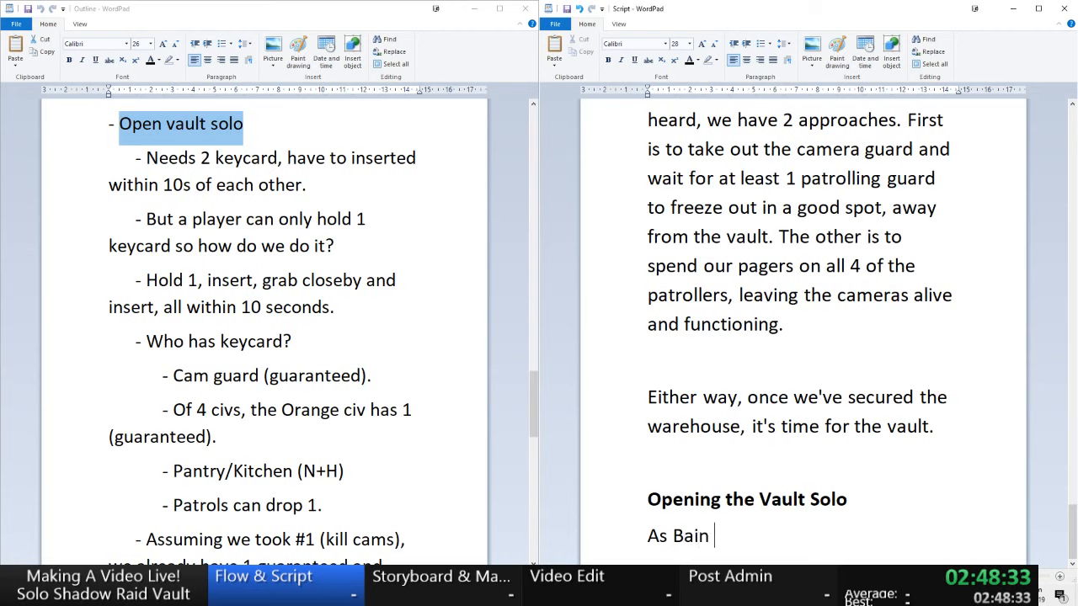
pyautogui.write('tells us, the vault ')
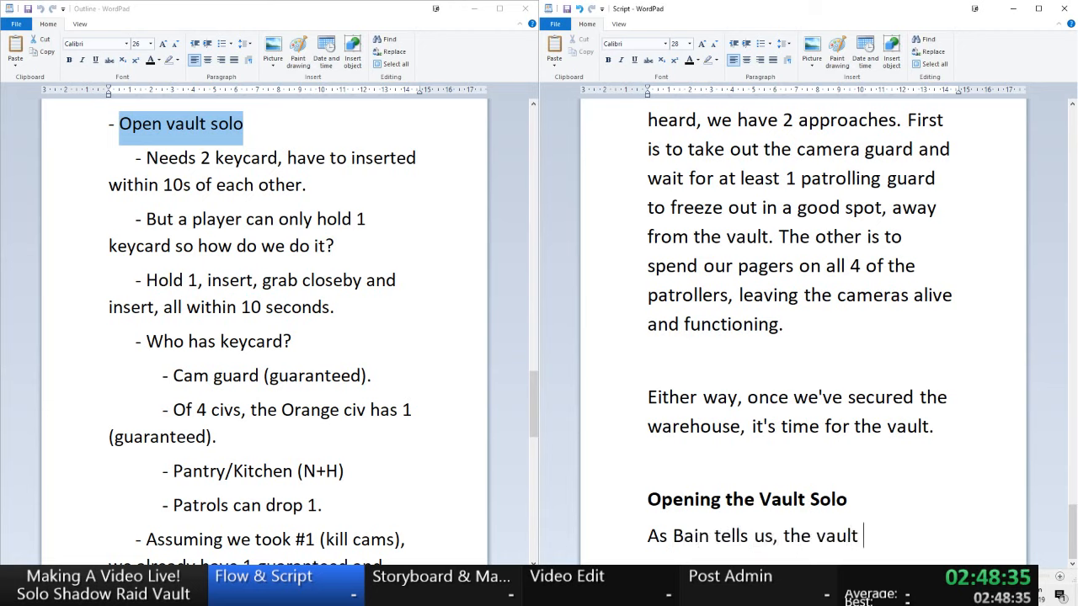
pyautogui.write('is kept secure by two')
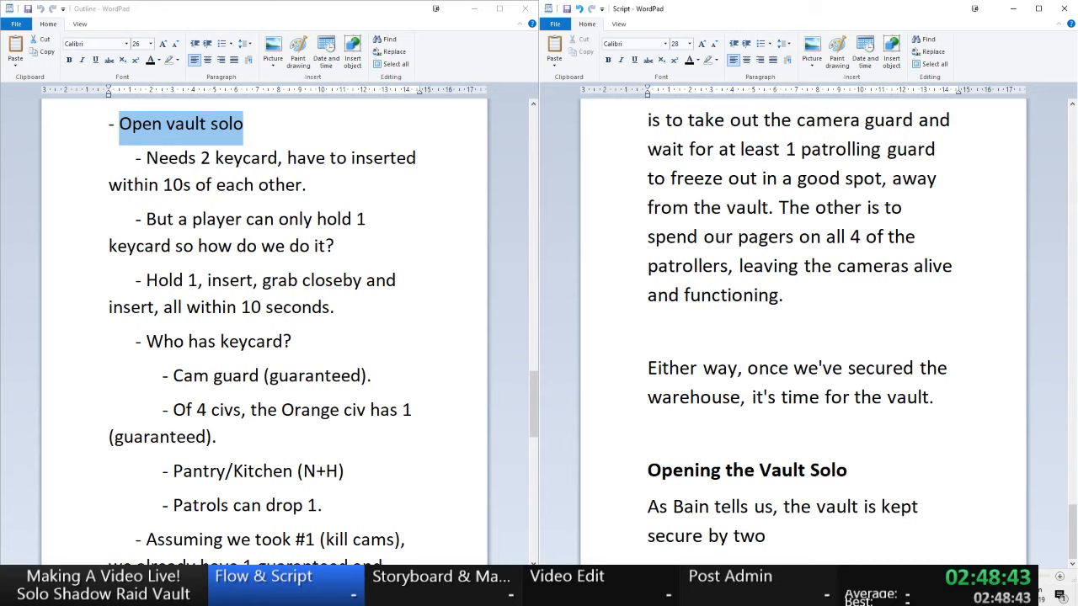
# - Close the Video folder window, reread the vault subtitle in the Shadow Raid Freeze Run recording, and put the recording away
pyautogui.hotkey('alt', 'Tab')
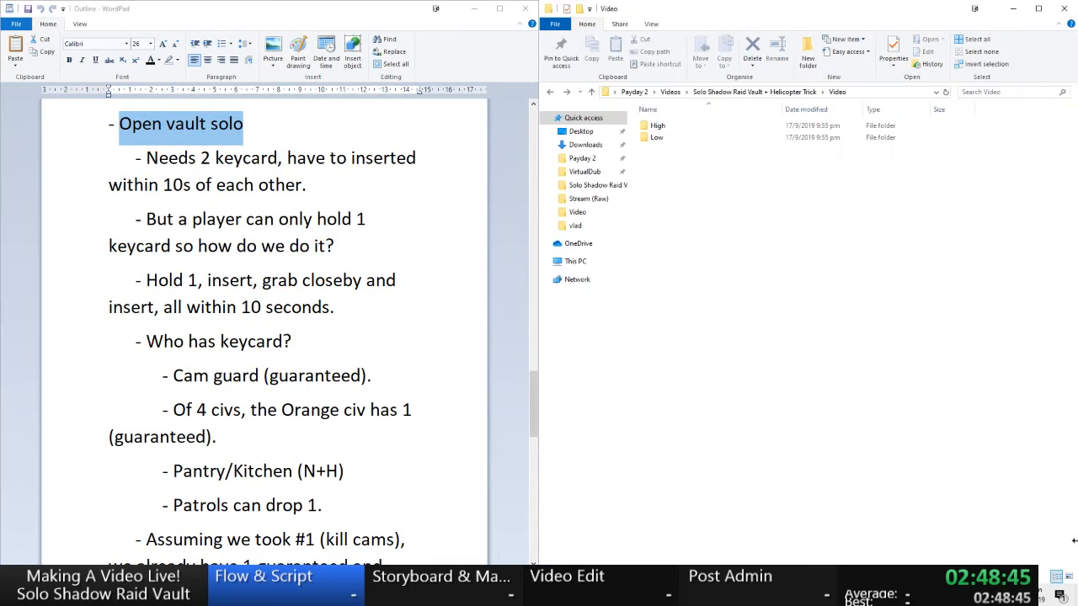
pyautogui.hotkey('alt', 'Tab')
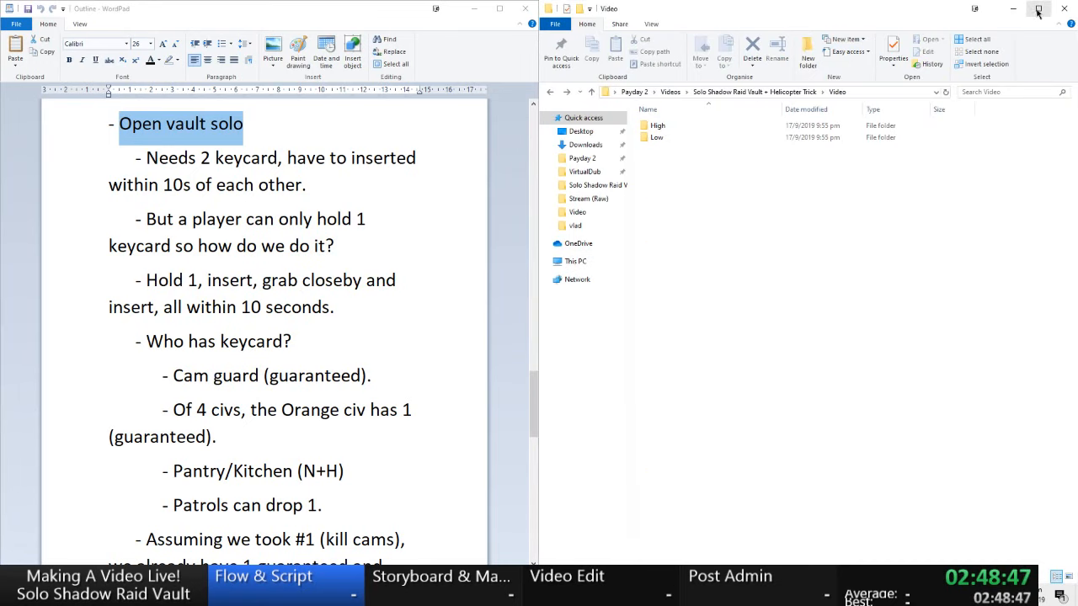
pyautogui.click(1064, 9)
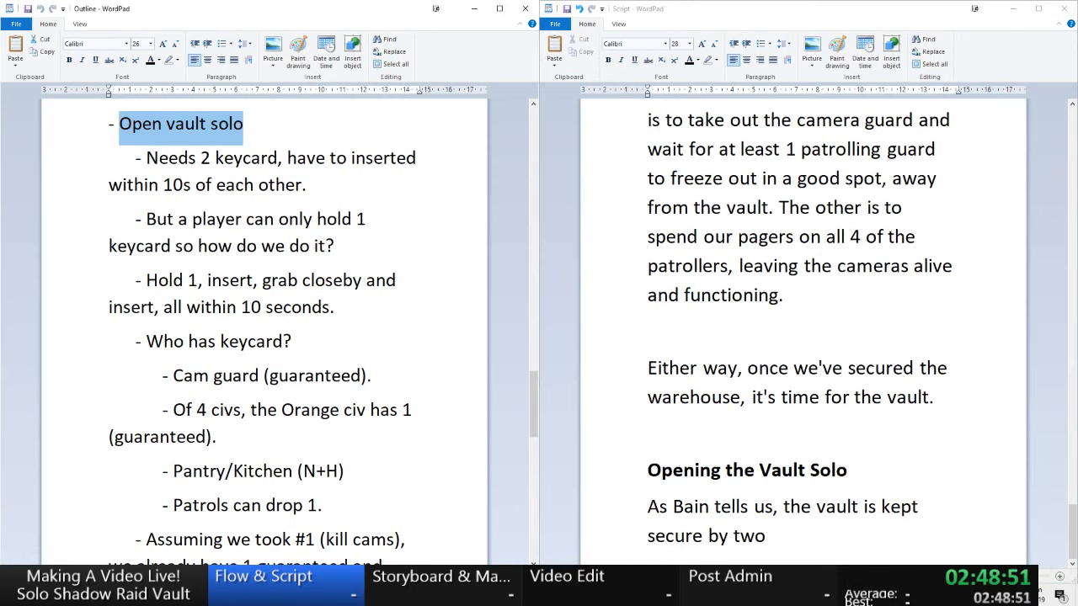
pyautogui.click(124, 595)
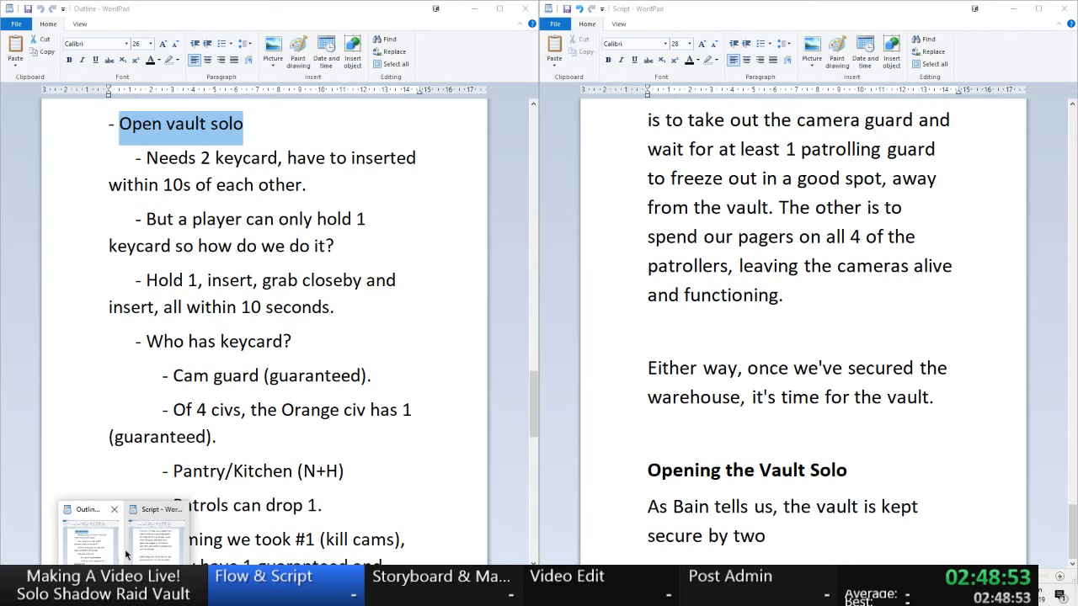
pyautogui.click(100, 594)
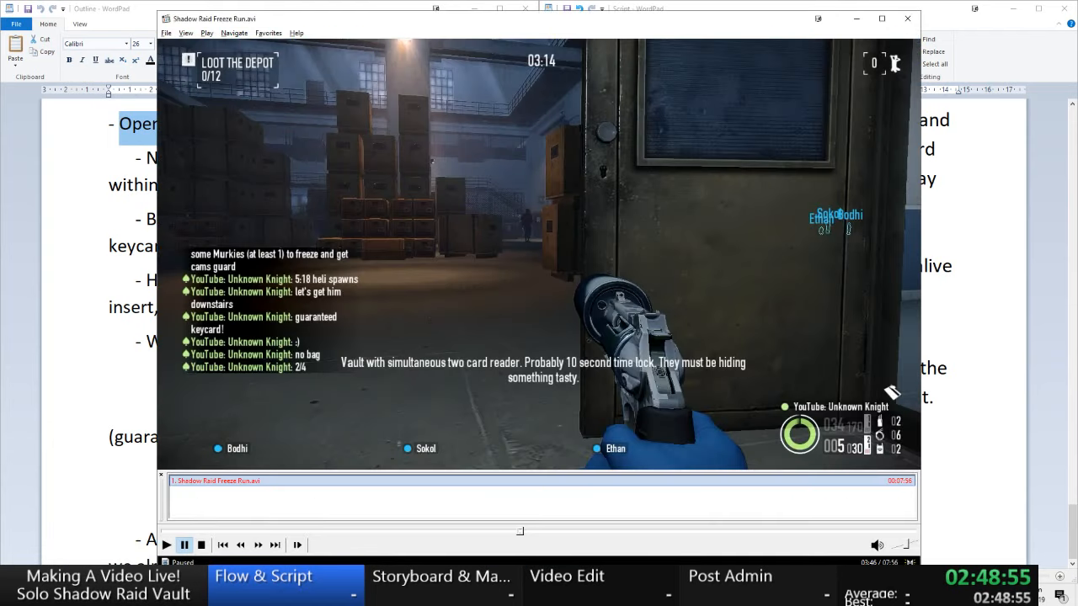
pyautogui.moveTo(595, 26); pyautogui.dragTo(464, 40)
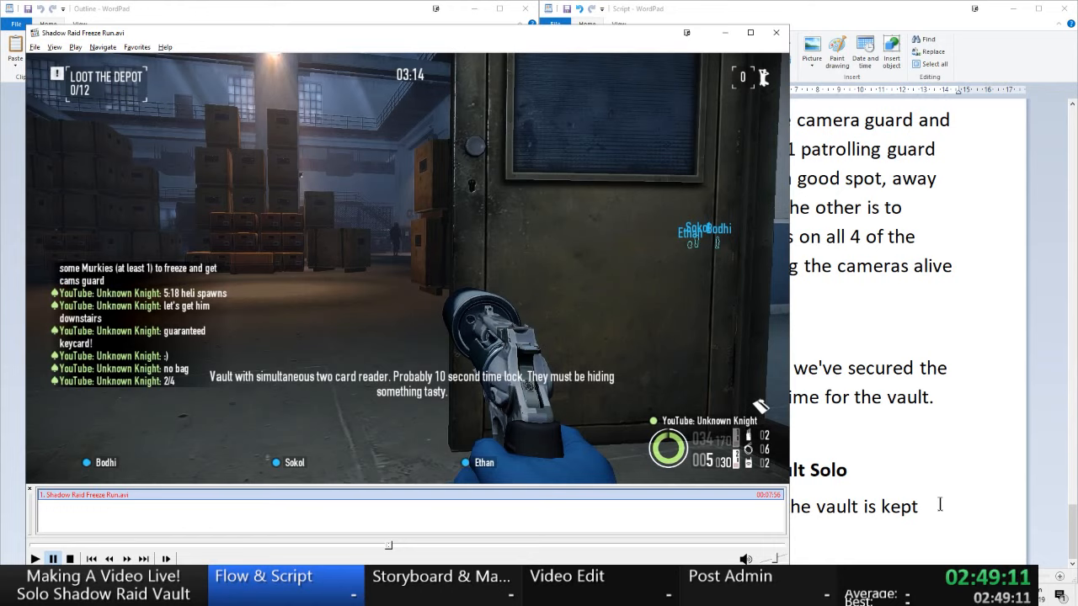
pyautogui.hotkey('alt', 'Tab')
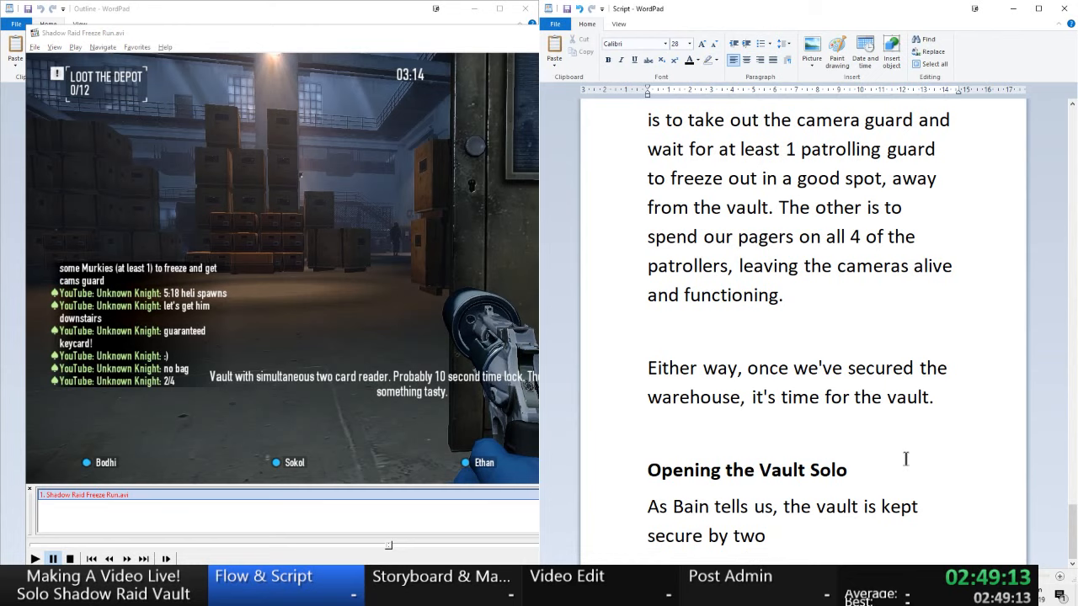
pyautogui.click(464, 53)
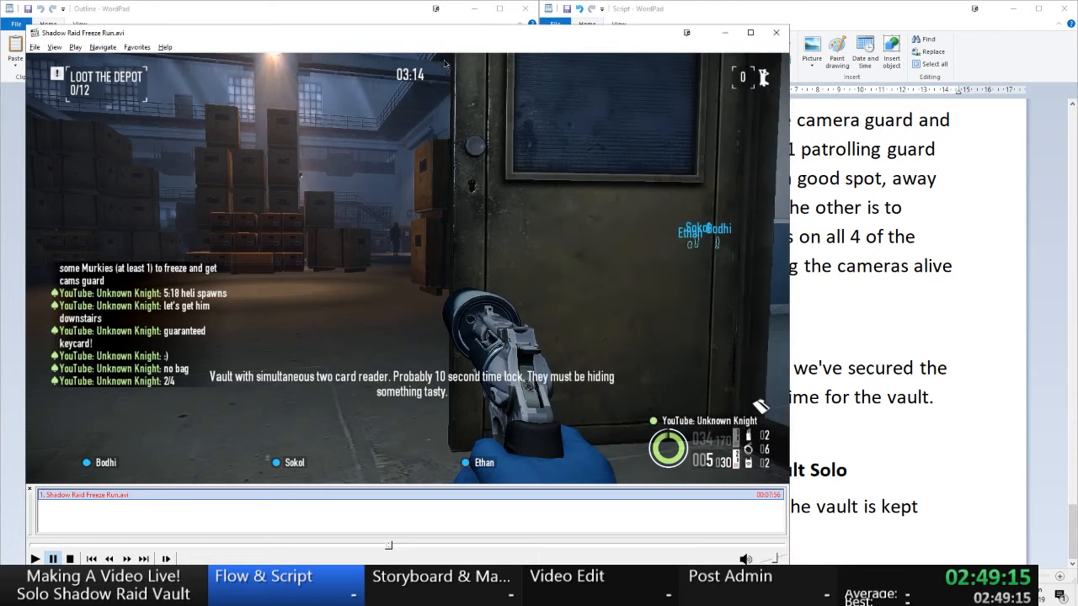
pyautogui.click(724, 33)
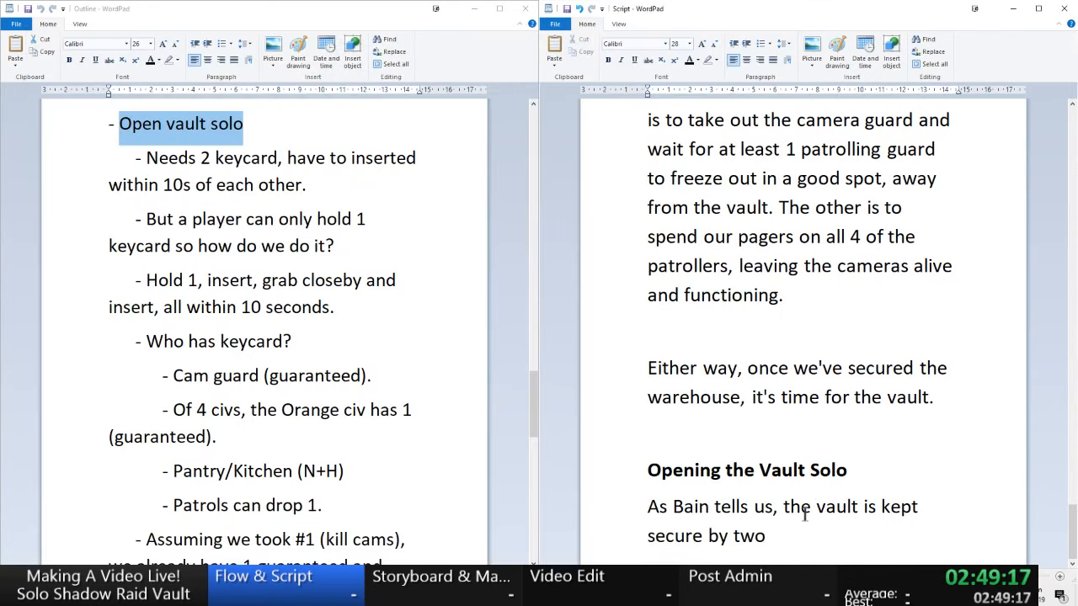
# - Replace "kept secure by two" in the vault sentence with "accessed via two card readers, where"
pyautogui.keyDown('shift'); pyautogui.click(882, 506); pyautogui.keyUp('shift')
pyautogui.click(885, 514)
pyautogui.hotkey('ctrl', 'shift', 'End')
pyautogui.write('accessed via')
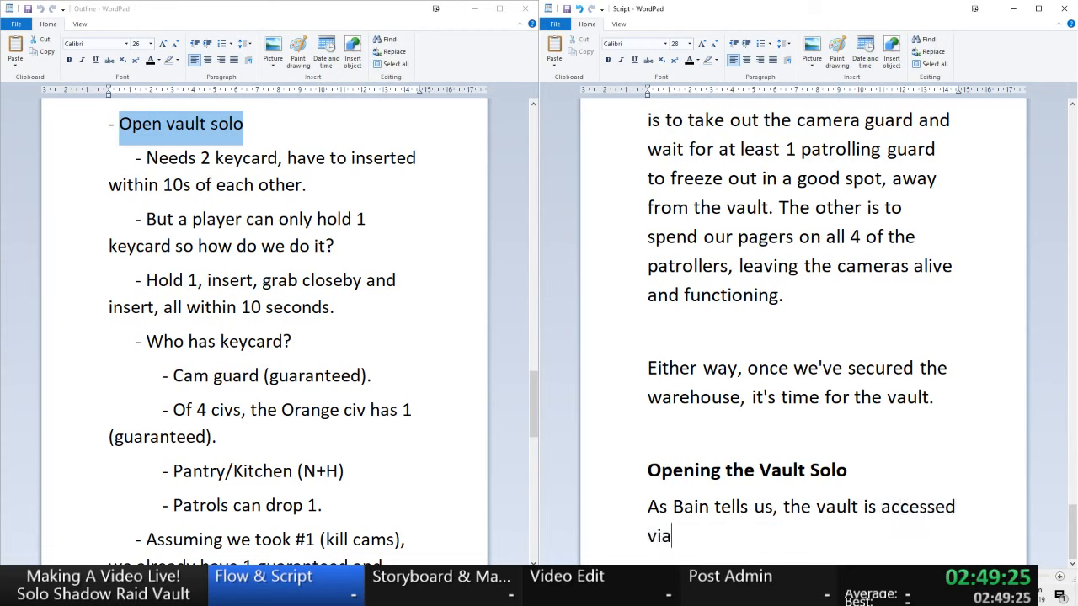
pyautogui.write(' two card ')
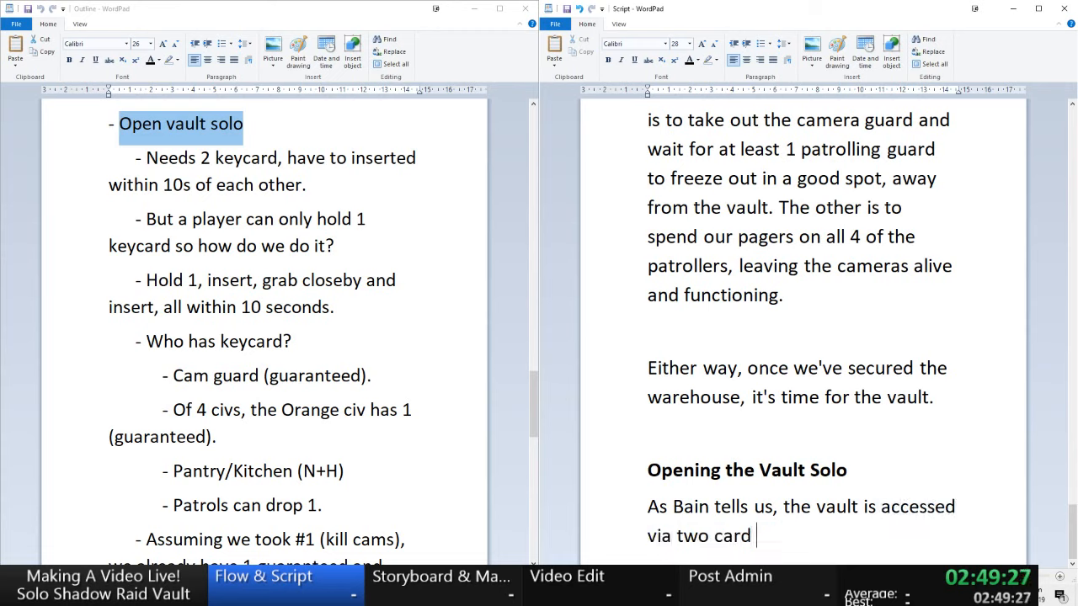
pyautogui.write('readers, where')
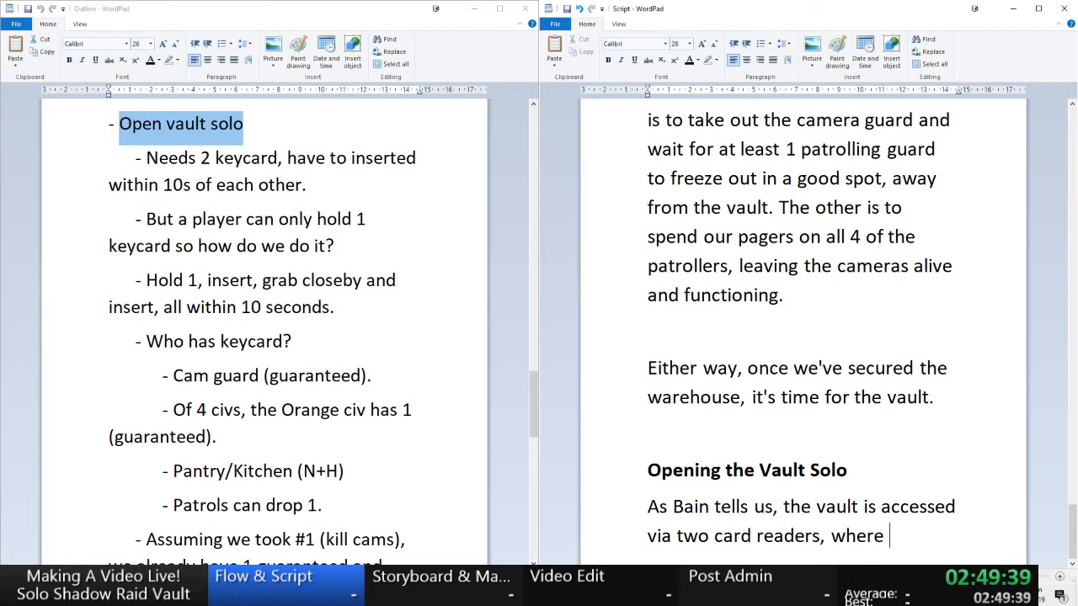
# - Delete and retype the word "accessed" before "via two card readers" in the vault sentence
pyautogui.press('Home')
pyautogui.press('BackSpace')
pyautogui.press('BackSpace')
pyautogui.press('BackSpace')
pyautogui.press('BackSpace')
pyautogui.press('BackSpace')
pyautogui.press('BackSpace')
pyautogui.press('BackSpace')
pyautogui.press('BackSpace')
pyautogui.press('BackSpace')
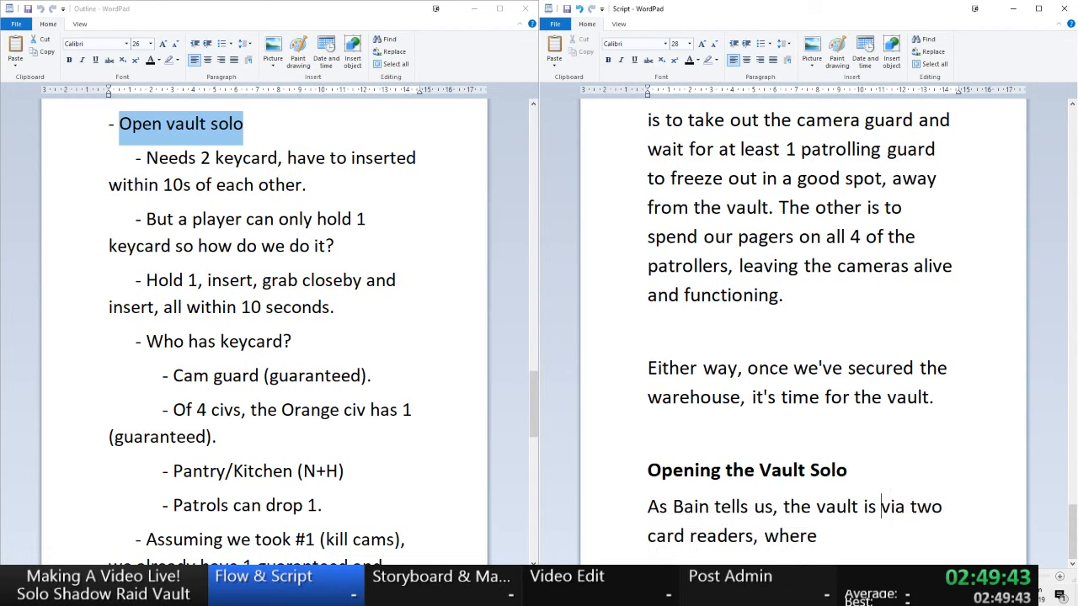
pyautogui.write('access')
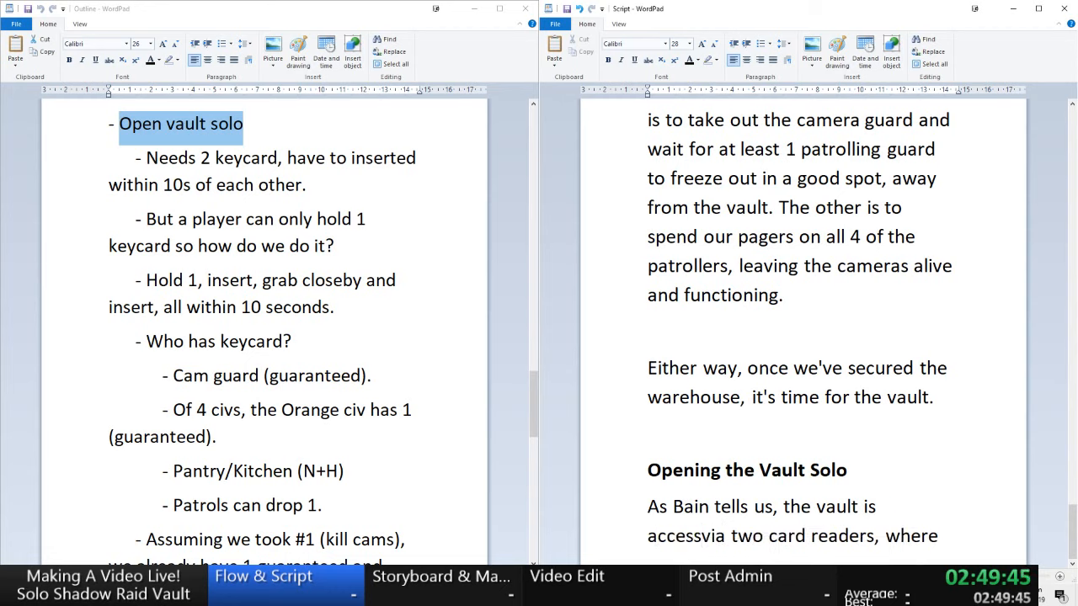
pyautogui.write('ed')
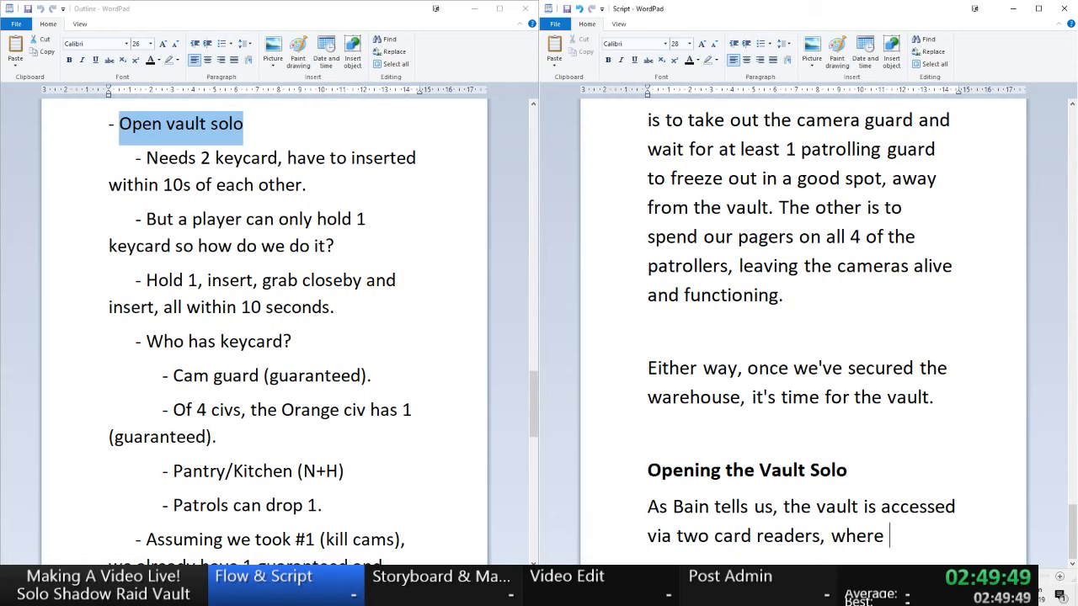
# - Replace the trailing "where" after "two card readers," with "with both cards having to be inserted within 10"
pyautogui.press('BackSpace')
pyautogui.press('BackSpace')
pyautogui.press('BackSpace')
pyautogui.press('BackSpace')
pyautogui.press('BackSpace')
pyautogui.press('BackSpace')
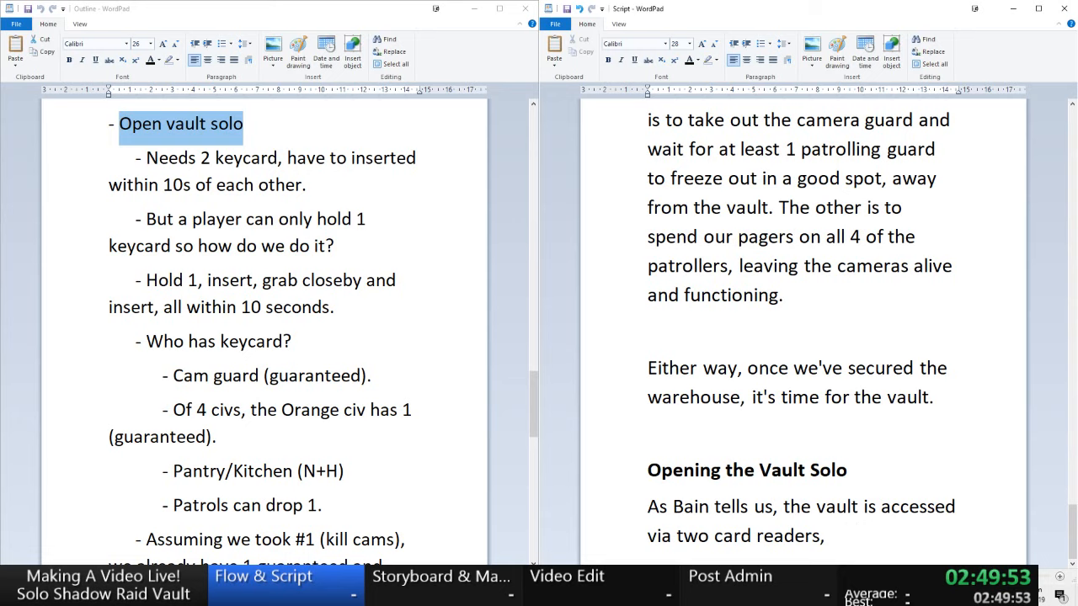
pyautogui.write('with bot')
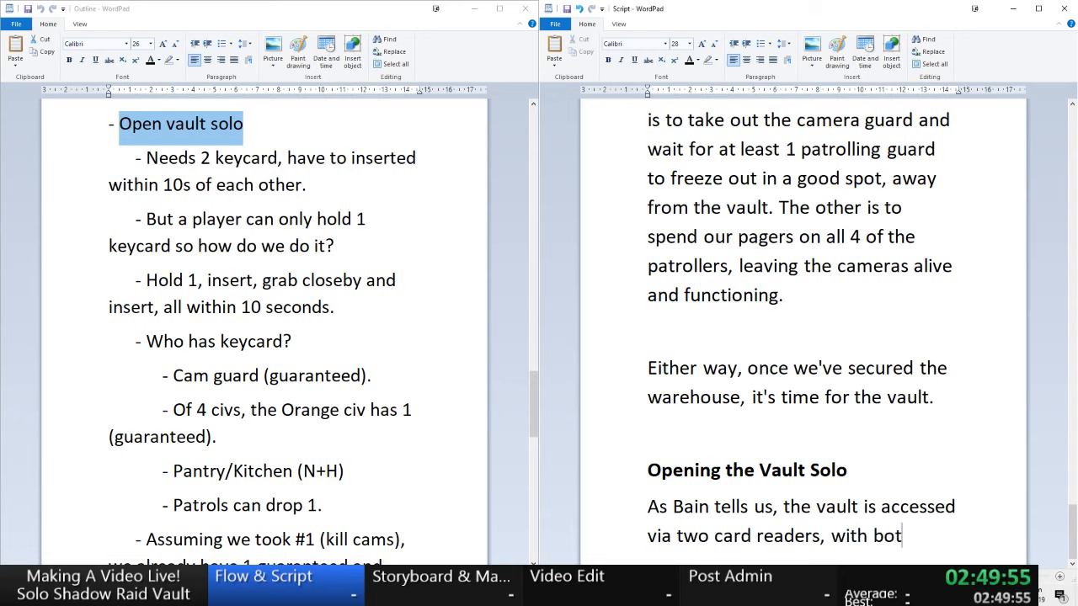
pyautogui.write('h cards av')
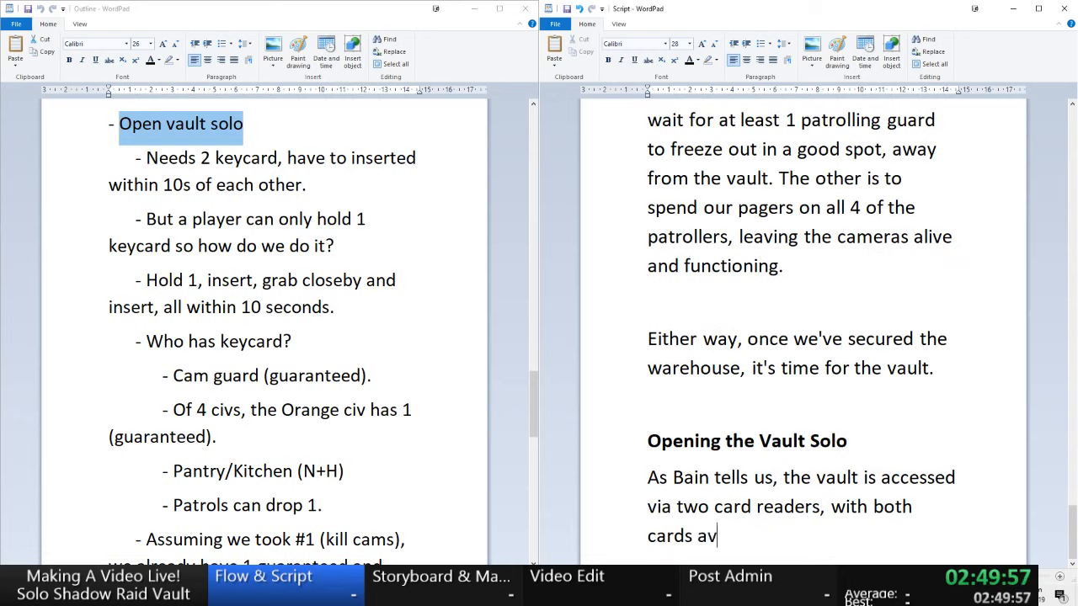
pyautogui.press('BackSpace')
pyautogui.press('BackSpace')
pyautogui.write('having to b')
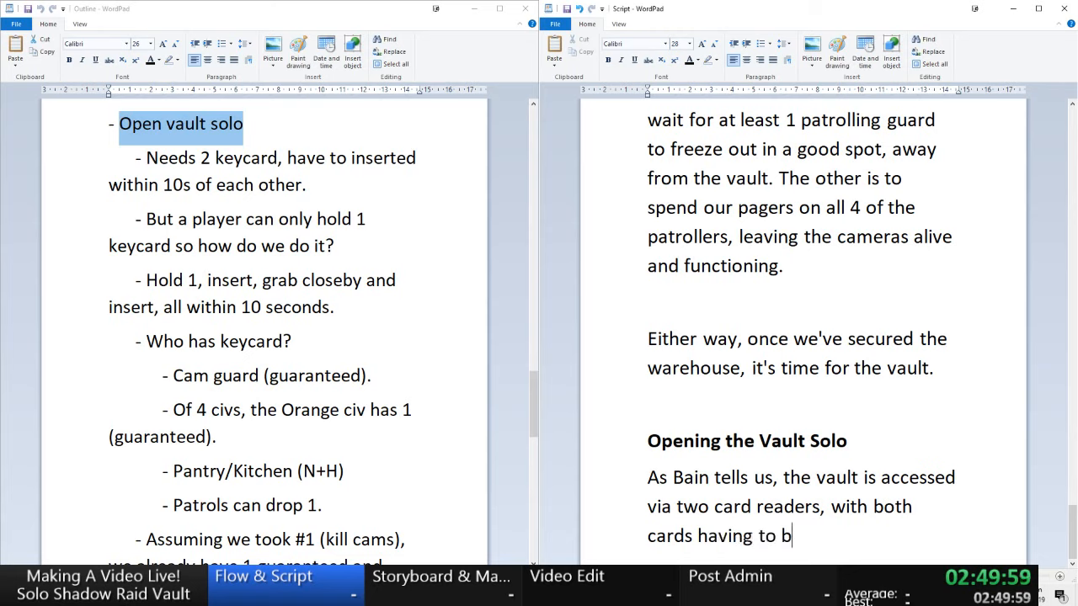
pyautogui.write('e inserted wit')
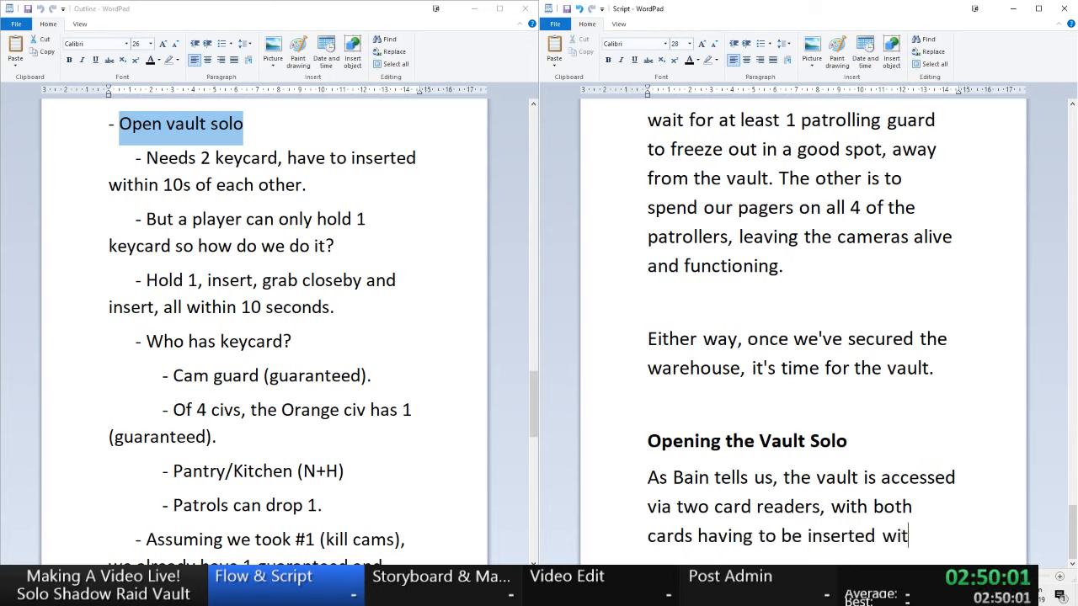
pyautogui.write('hin 10')
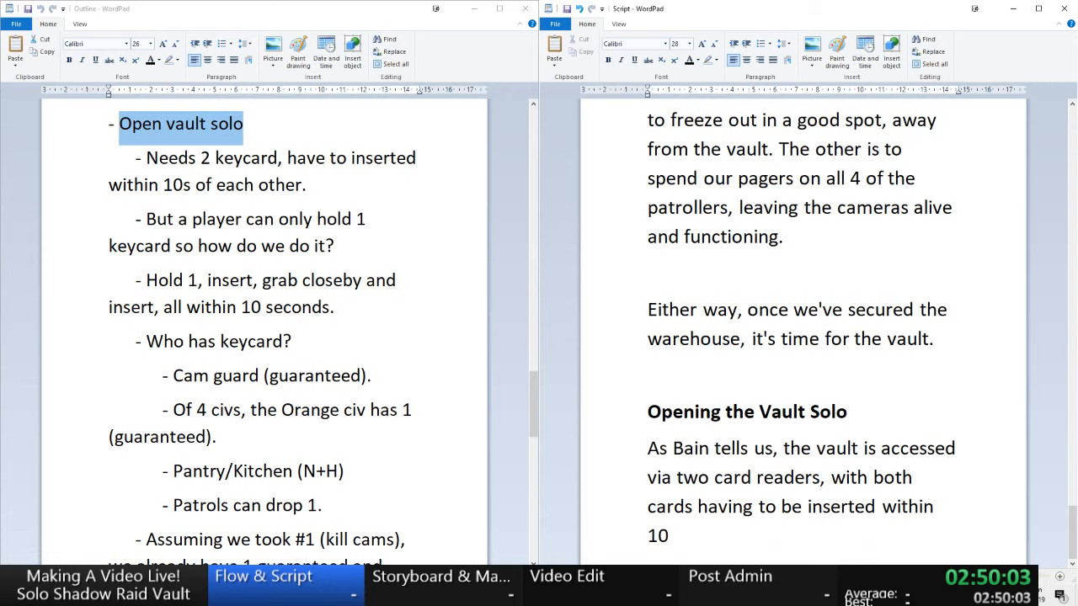
# - Finish the vault sentence with "seconds of each other." and start a new paragraph after a blank line
pyautogui.write(' seconds of each time')
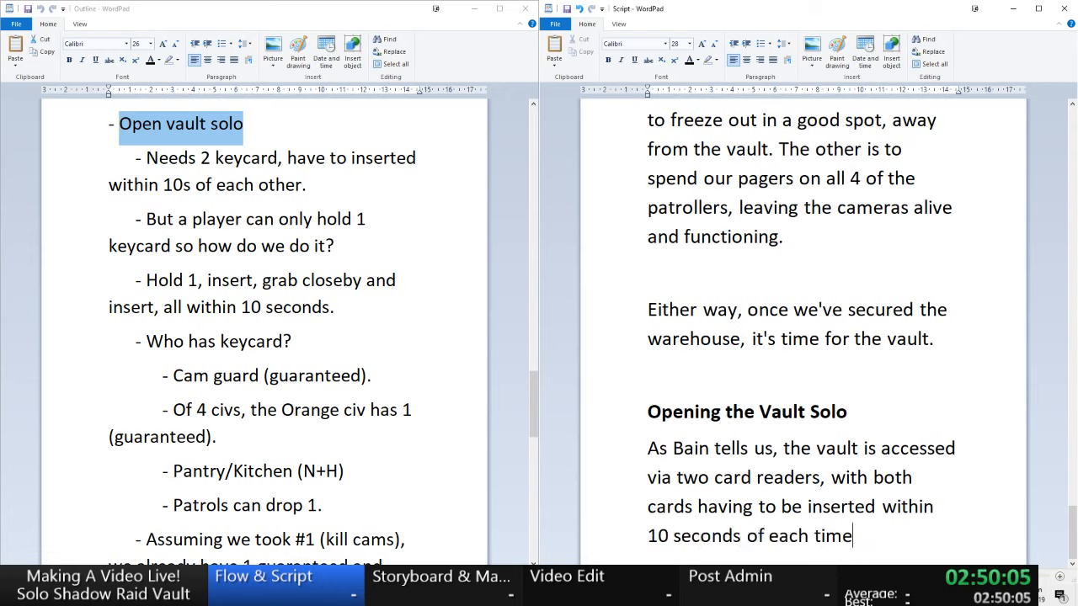
pyautogui.press('BackSpace')
pyautogui.press('BackSpace')
pyautogui.press('BackSpace')
pyautogui.press('BackSpace')
pyautogui.write('other.')
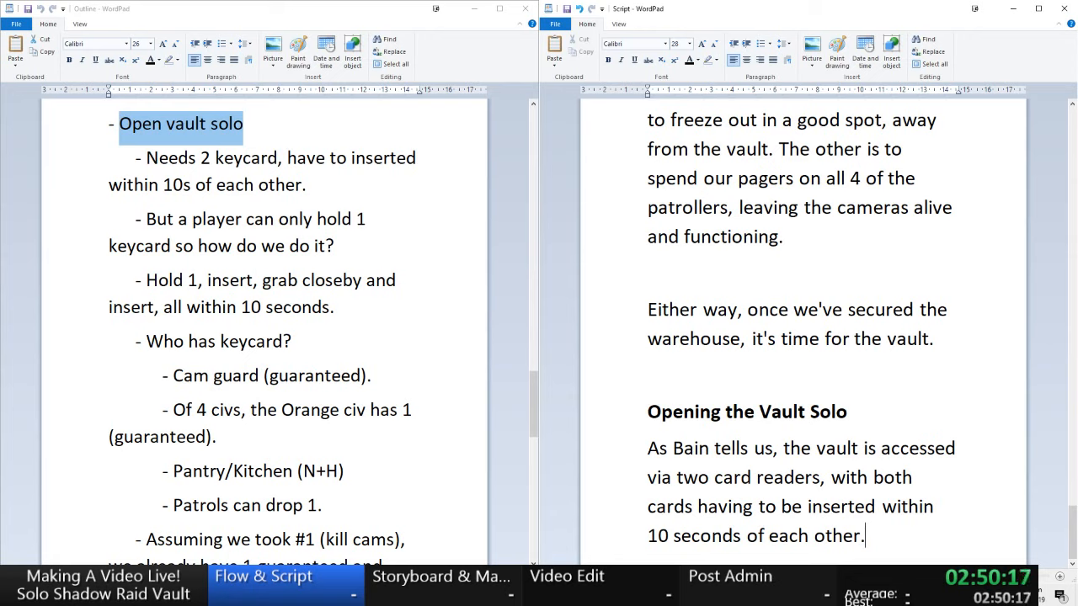
pyautogui.press('Up')
pyautogui.press('Down')
pyautogui.press('Left')
pyautogui.press('Return')
pyautogui.press('Return')
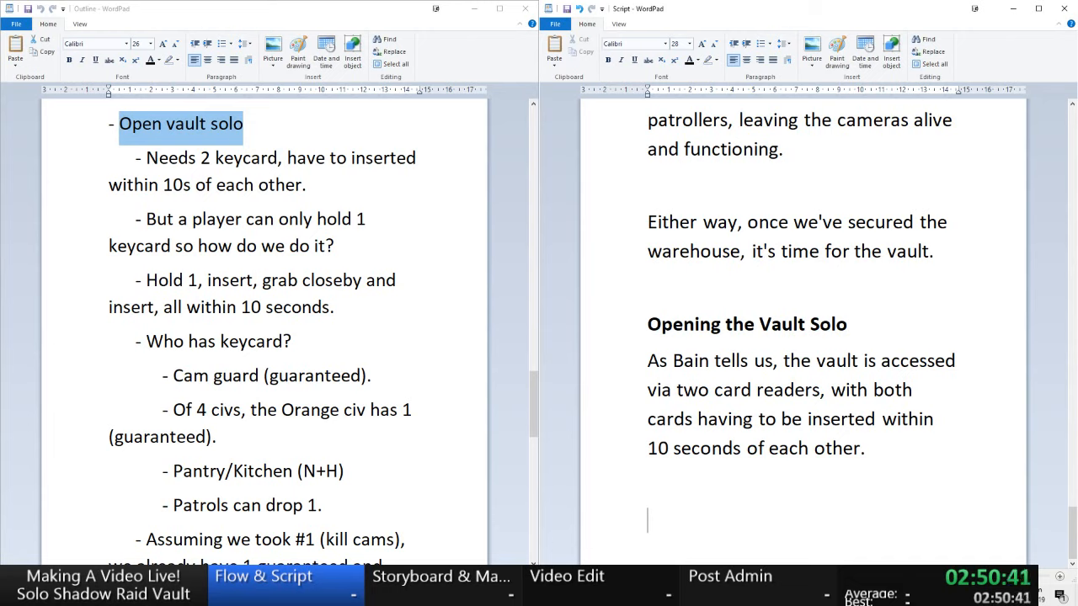
# - Highlight the outline point on holding only 1 keycard and write "So here's the problem, a solo player can only hold 1 keycard at a time."
pyautogui.click(349, 247)
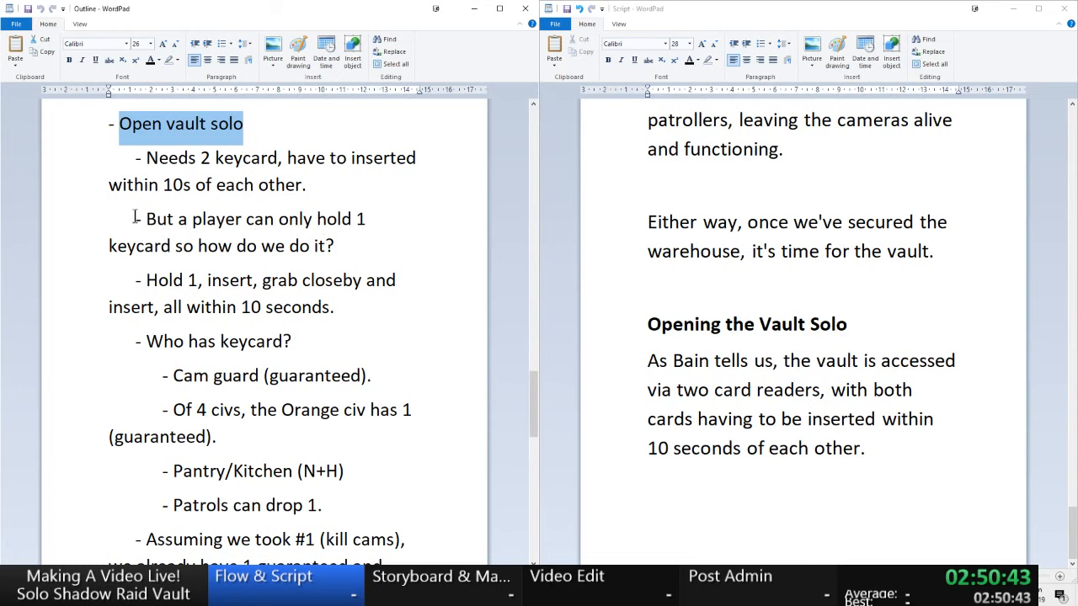
pyautogui.moveTo(145, 219); pyautogui.dragTo(334, 246)
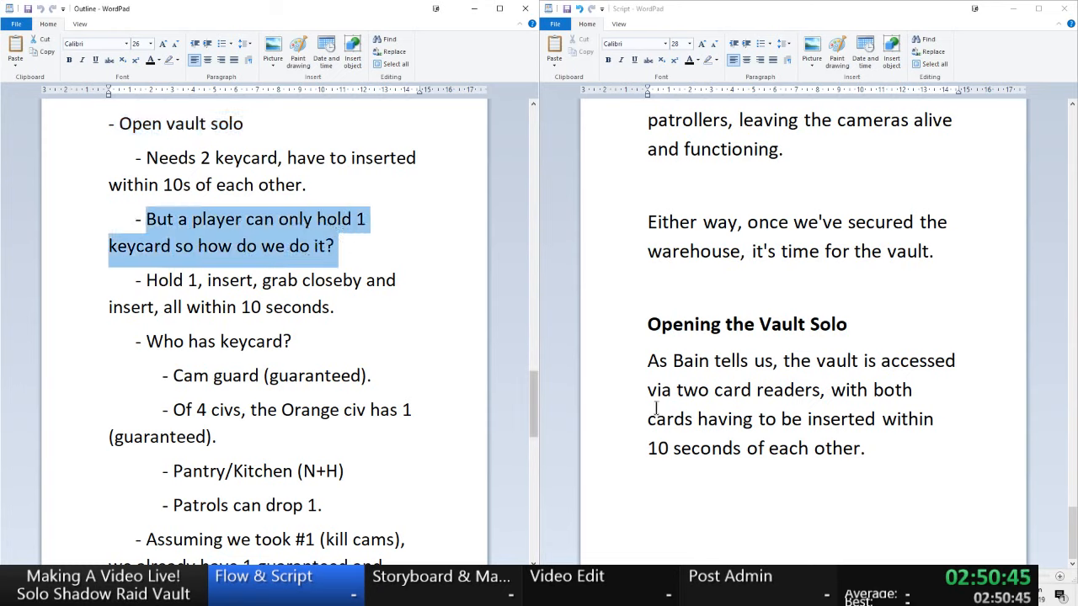
pyautogui.click(765, 493)
pyautogui.write('So he')
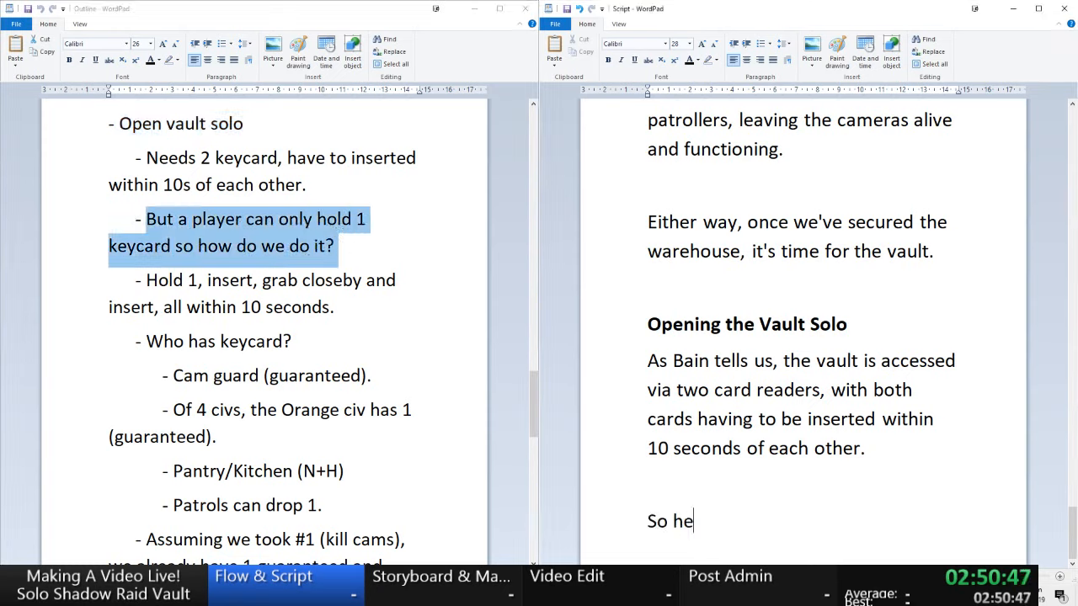
pyautogui.write("re's the problem, ")
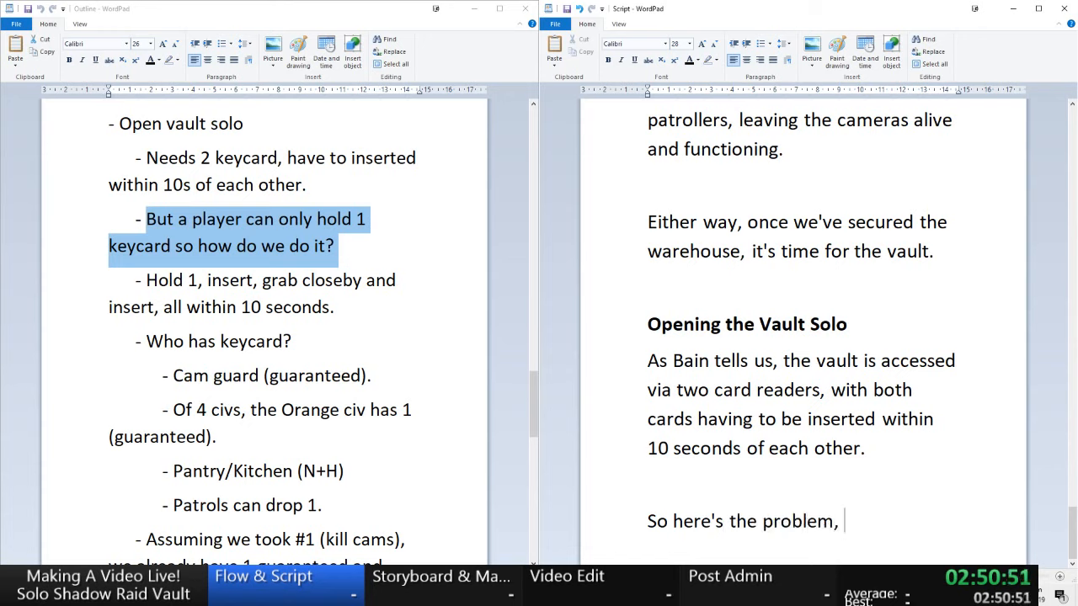
pyautogui.write('a solo player can onl')
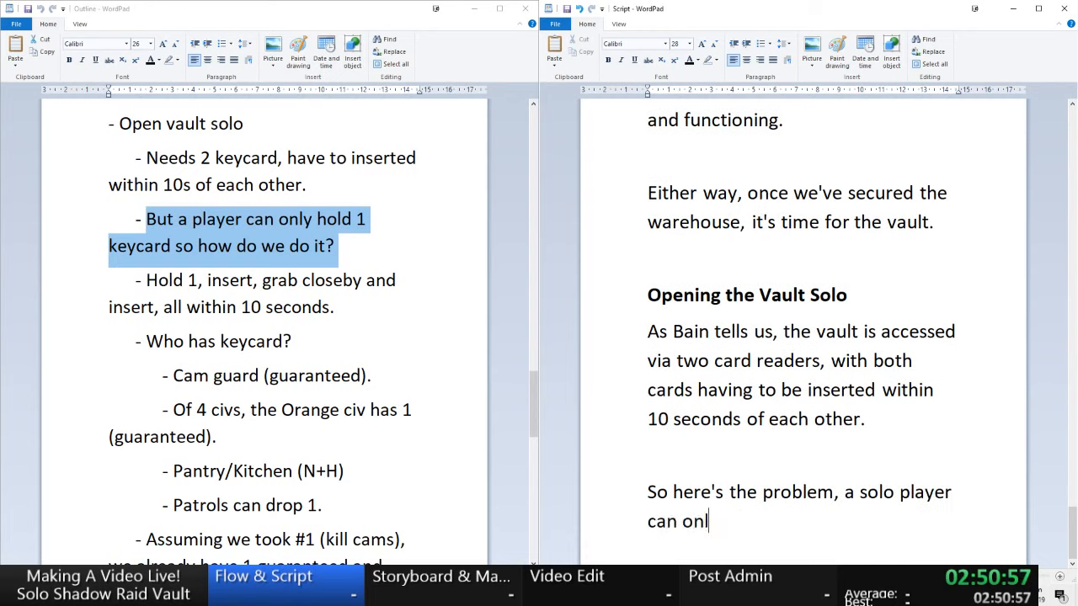
pyautogui.write('y hold 1 key')
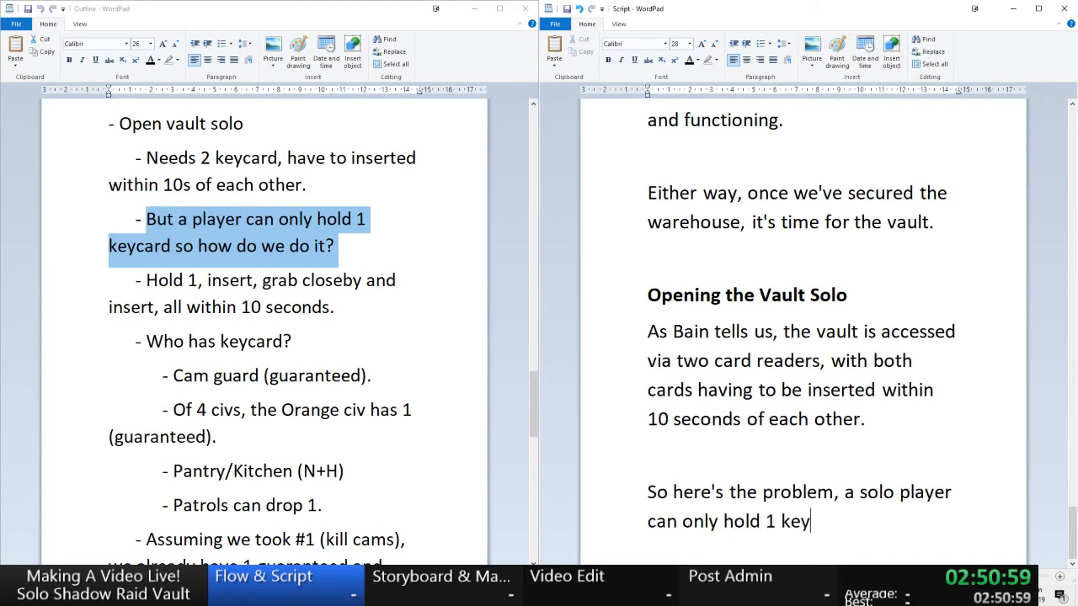
pyautogui.write('card a t')
pyautogui.press('BackSpace')
pyautogui.press('BackSpace')
pyautogui.write('t ')
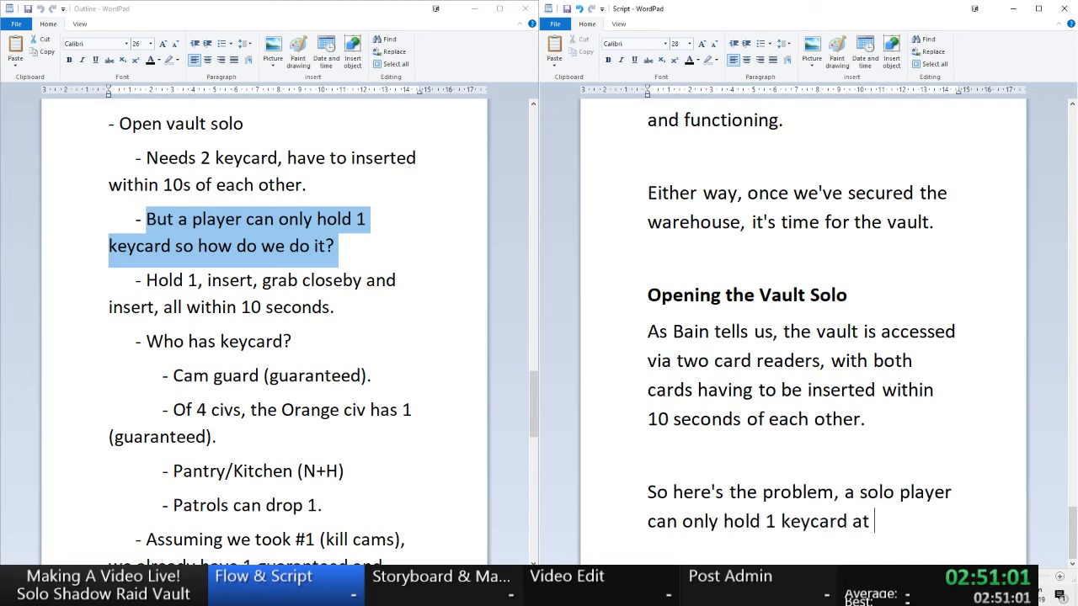
pyautogui.write('a time.')
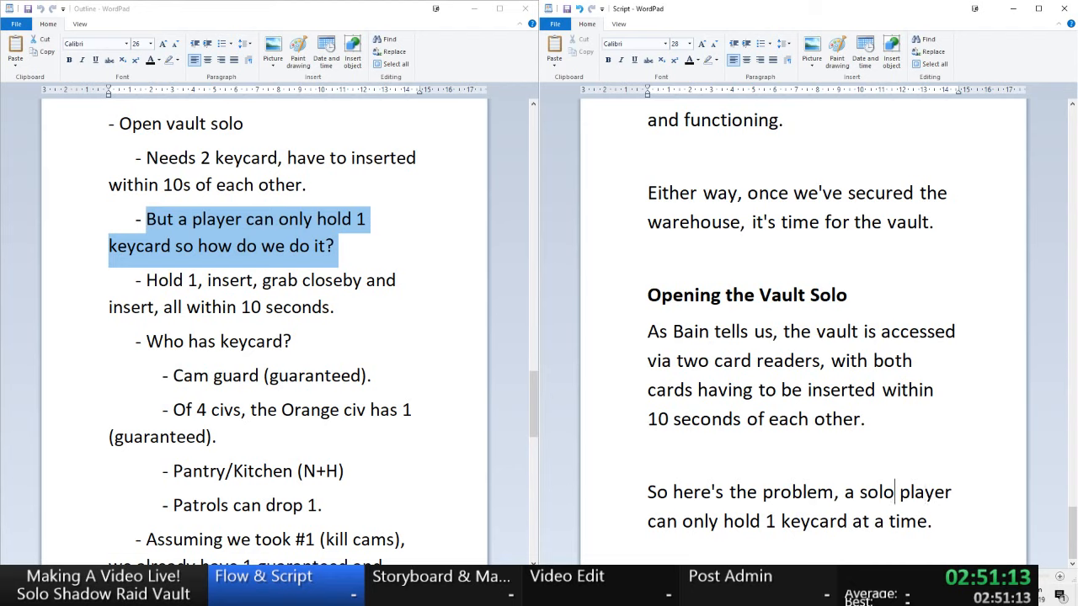
# - Replace the comma after "So here's the problem" with a semicolon
pyautogui.click(854, 492)
pyautogui.press('Left')
pyautogui.press('Left')
pyautogui.hotkey('shift', 'Left')
pyautogui.write(';')
# - Add the question "And the solution?" at the end of the solo player paragraph
pyautogui.press('End')
pyautogui.write('And ')
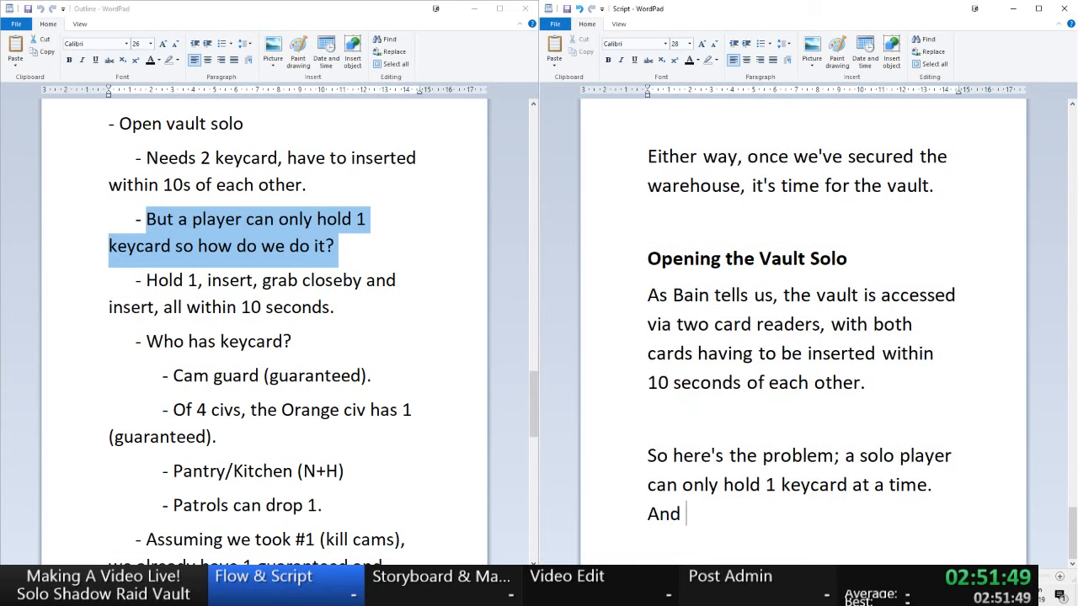
pyautogui.write('the solutiou')
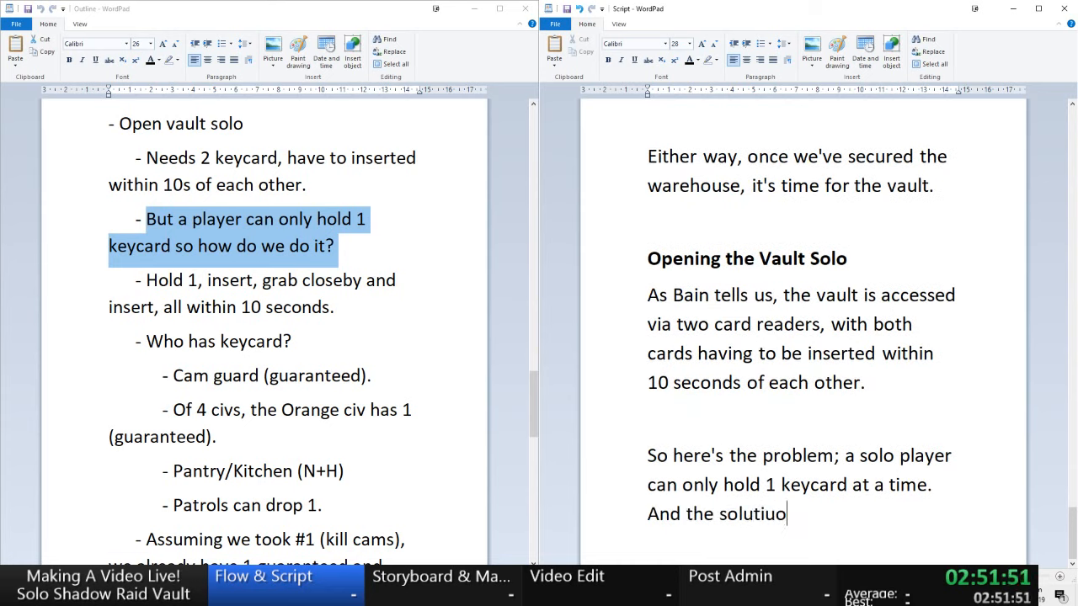
pyautogui.press('BackSpace')
pyautogui.press('BackSpace')
pyautogui.write('on?')
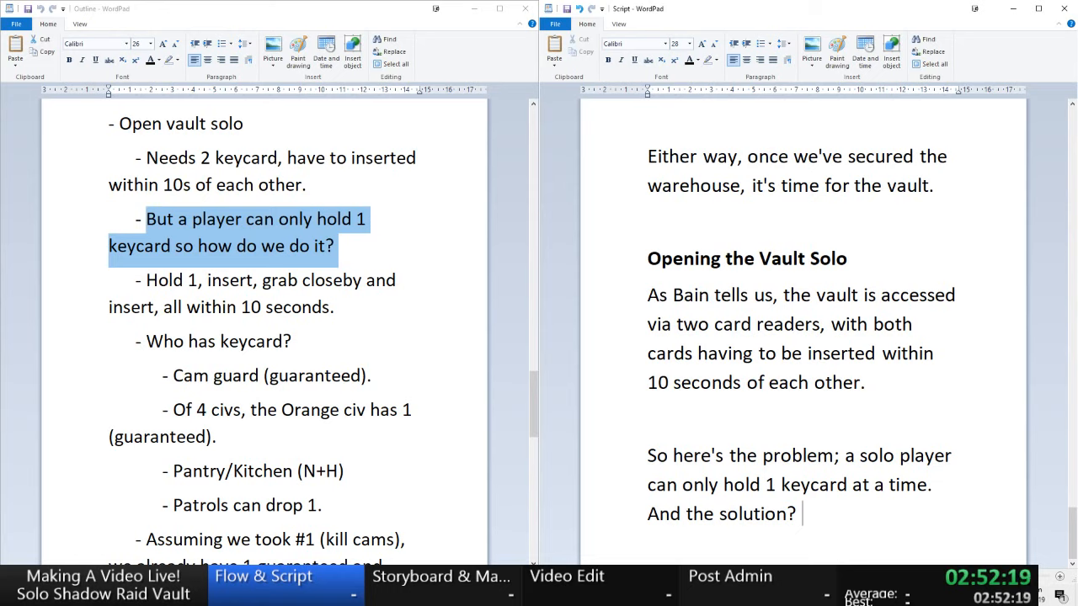
# - Begin the answer to the question with "We insert the 1st card, grab a nearby 2nd card and then"
pyautogui.write('We')
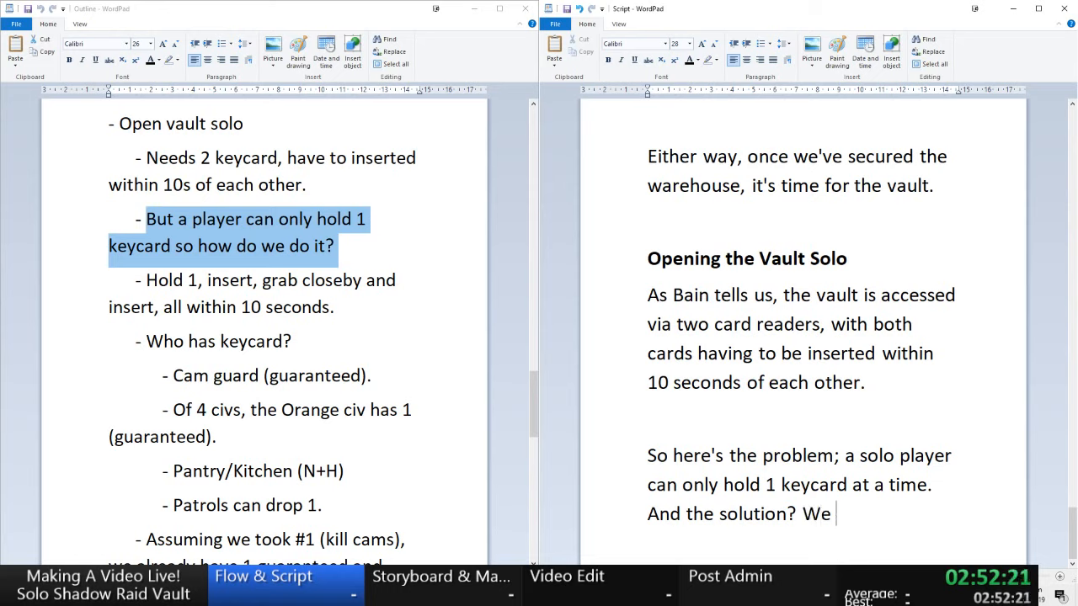
pyautogui.write(' insert the ')
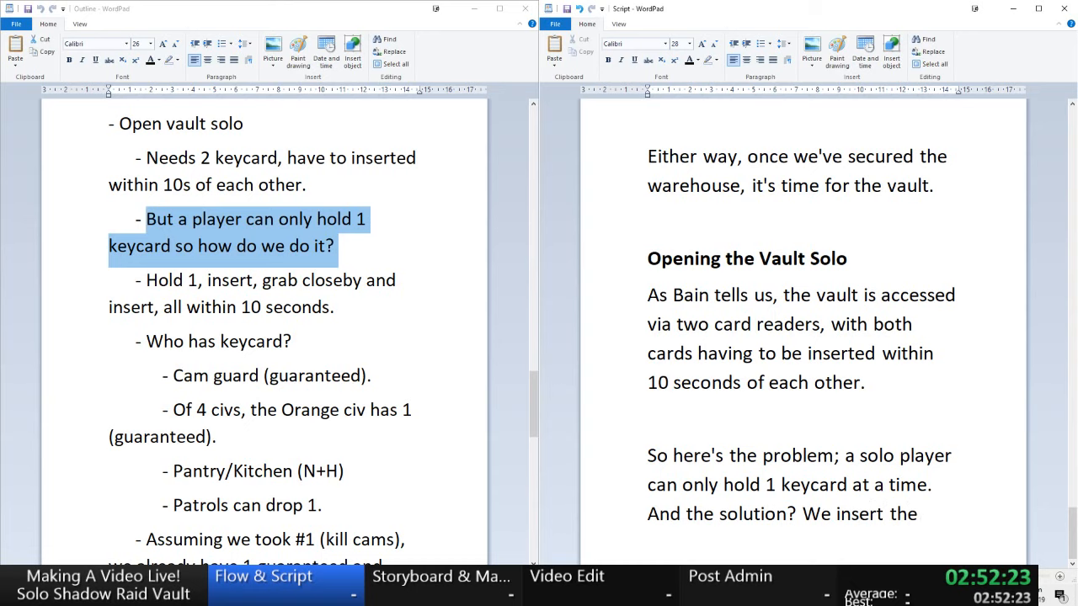
pyautogui.write('1st card, grab ')
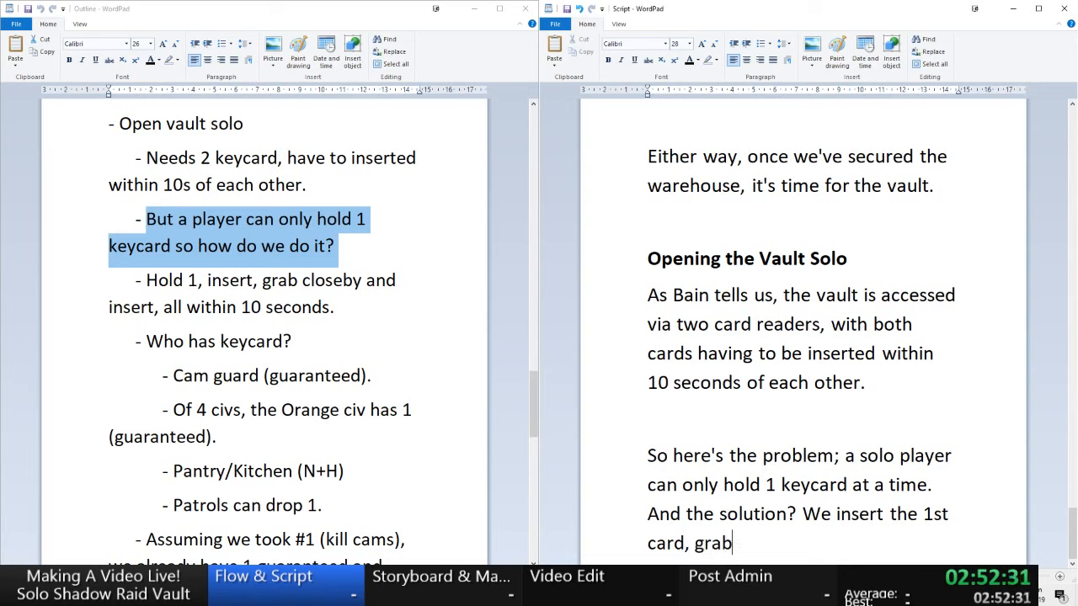
pyautogui.write('a nearby')
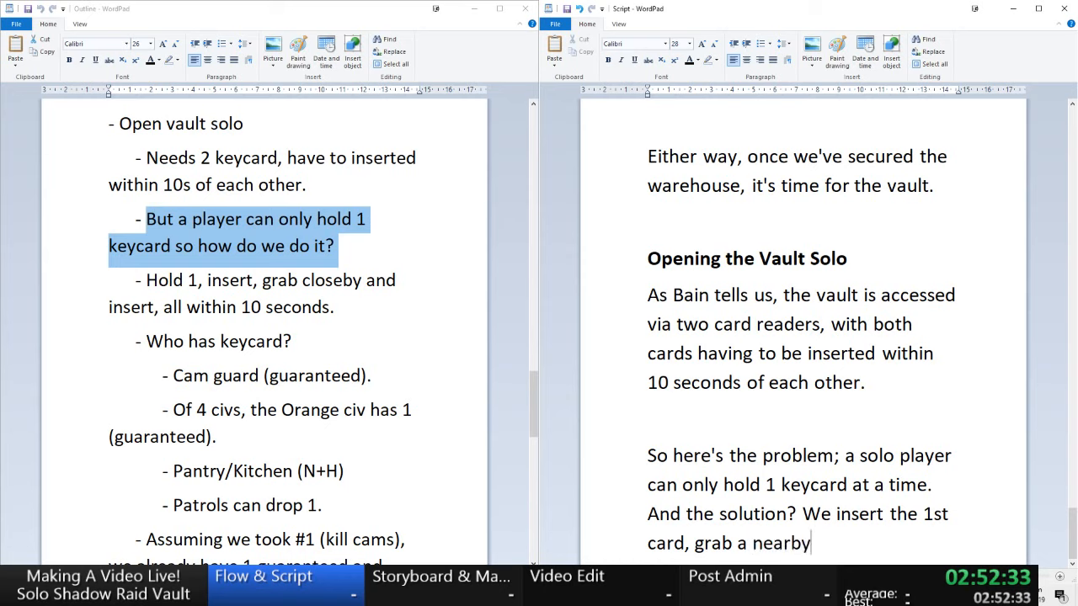
pyautogui.write(' 2nd card')
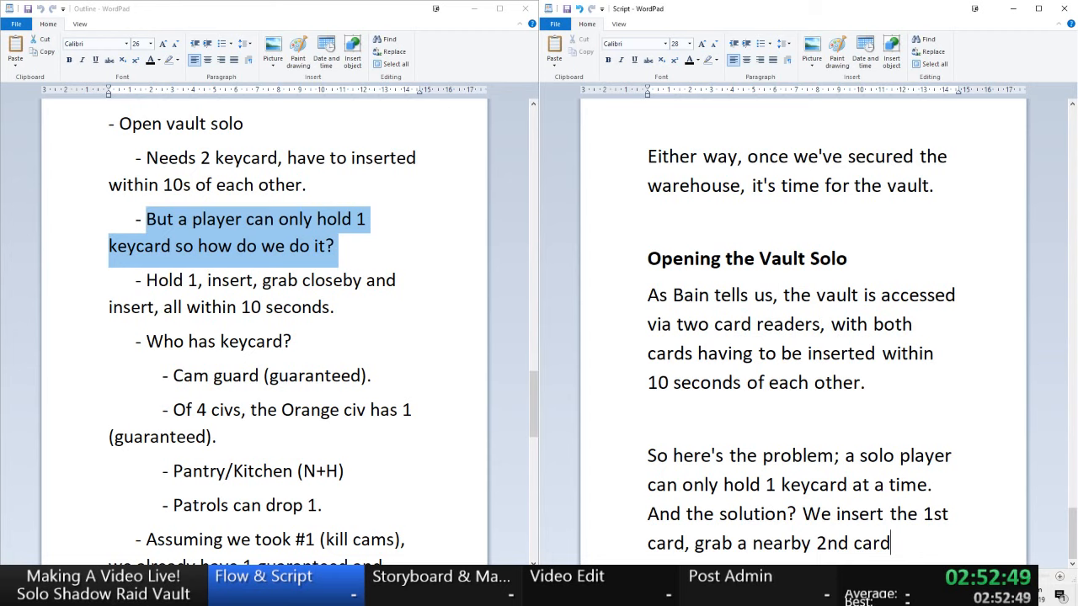
pyautogui.write('and then')
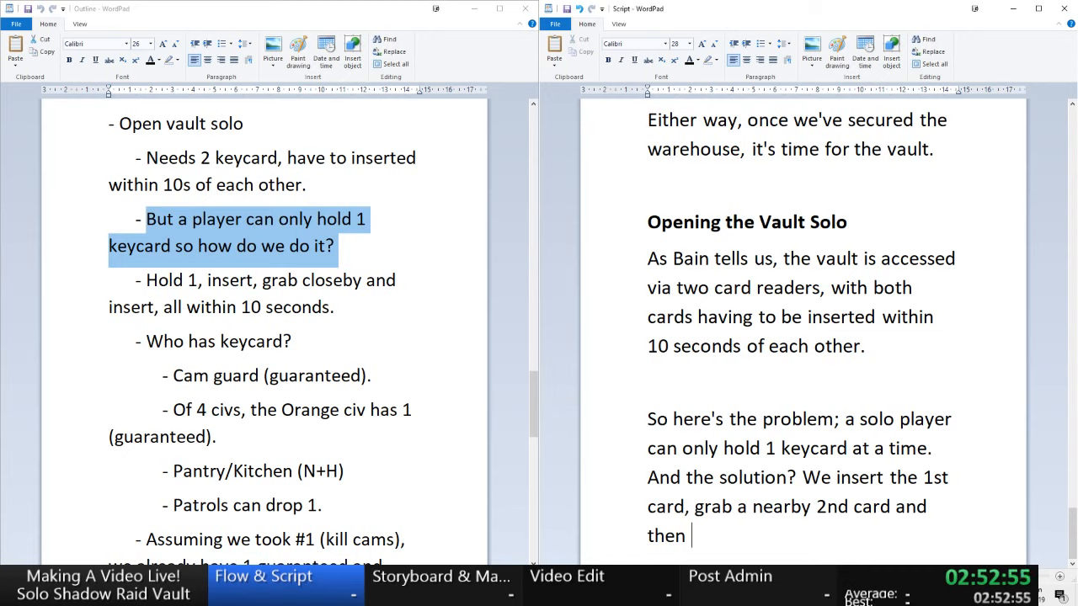
# - Try splitting the answer starting "We insert the 1st card" into its own paragraph after a blank line
pyautogui.press('Up')
pyautogui.press('Up')
pyautogui.press('Up')
pyautogui.press('Up')
pyautogui.press('Up')
pyautogui.press('Up')
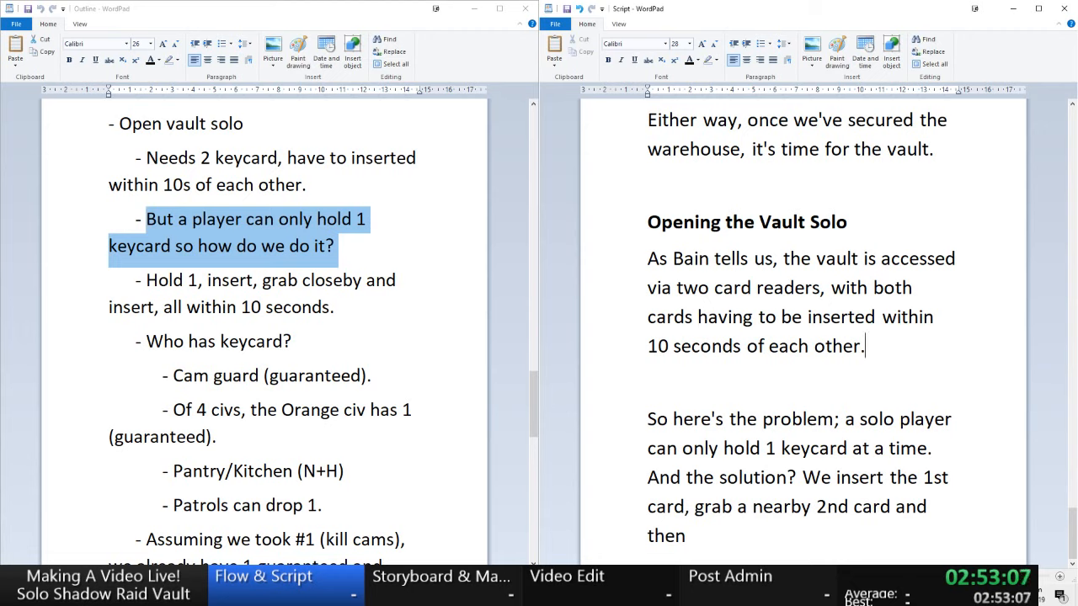
pyautogui.press('Down')
pyautogui.press('Down')
pyautogui.press('Down')
pyautogui.press('Down')
pyautogui.press('Left')
pyautogui.press('Left')
pyautogui.press('Left')
pyautogui.press('Left')
pyautogui.press('Left')
pyautogui.press('Left')
pyautogui.press('Return')
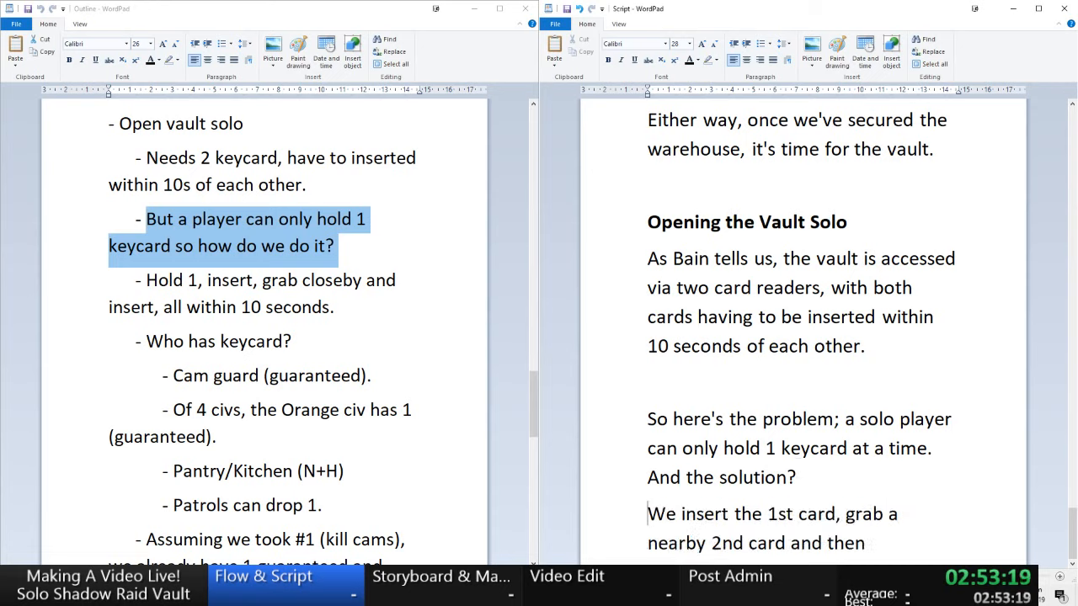
pyautogui.press('Return')
# - Remove the paragraph breaks after "And the solution?" to rejoin it with "We insert the 1st card"
pyautogui.press('Up')
pyautogui.press('Up')
pyautogui.press('End')
pyautogui.hotkey('shift', 'Right')
pyautogui.hotkey('shift', 'Right')
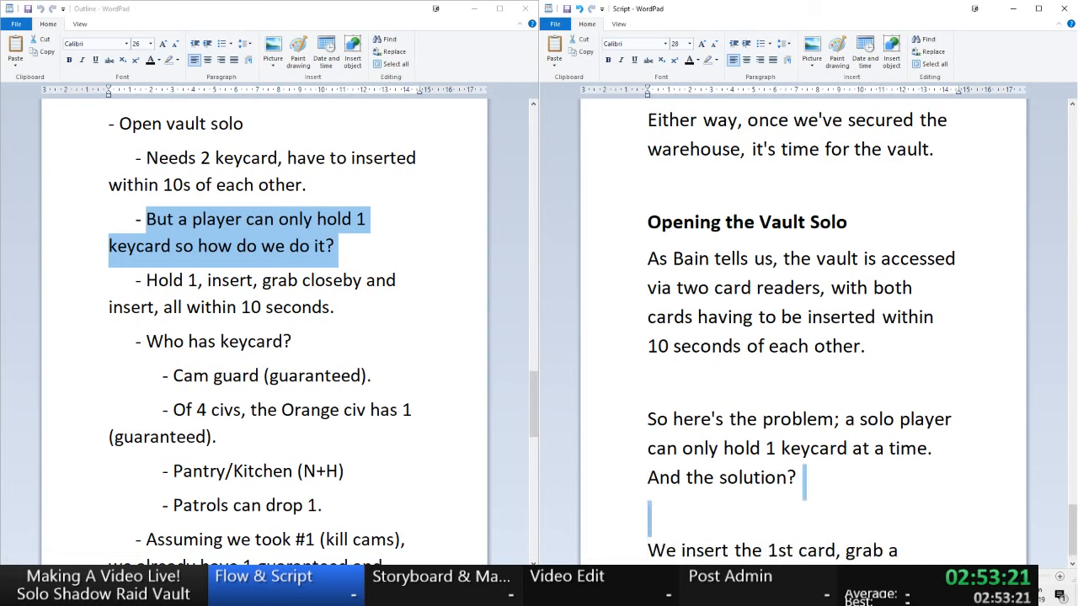
pyautogui.hotkey('shift', 'Down')
pyautogui.hotkey('shift', 'Down')
pyautogui.press('Left')
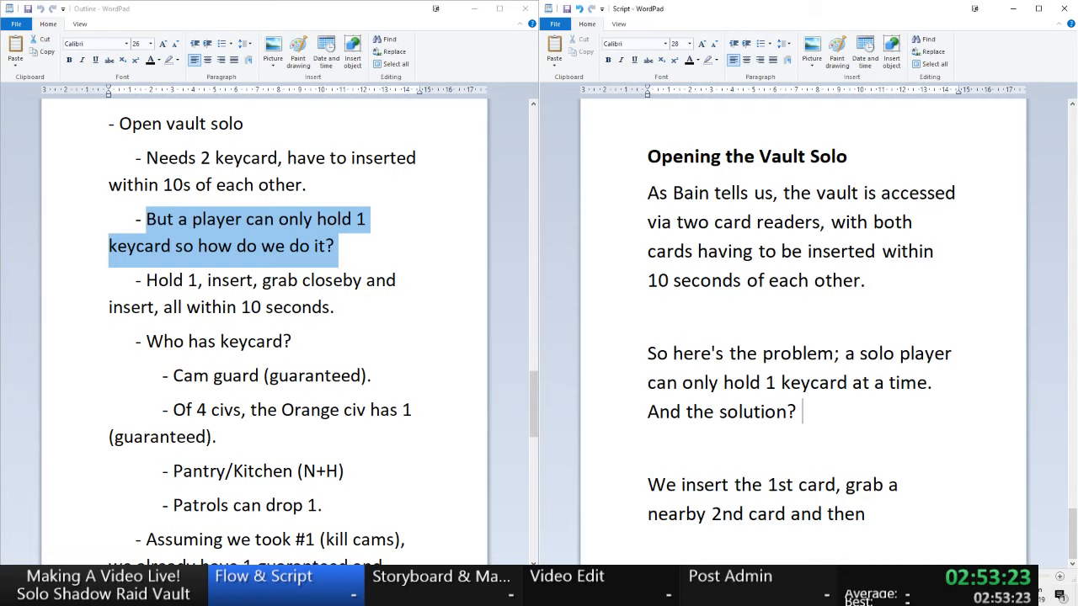
pyautogui.press('Right')
pyautogui.press('Left')
pyautogui.press('Delete')
pyautogui.press('Delete')
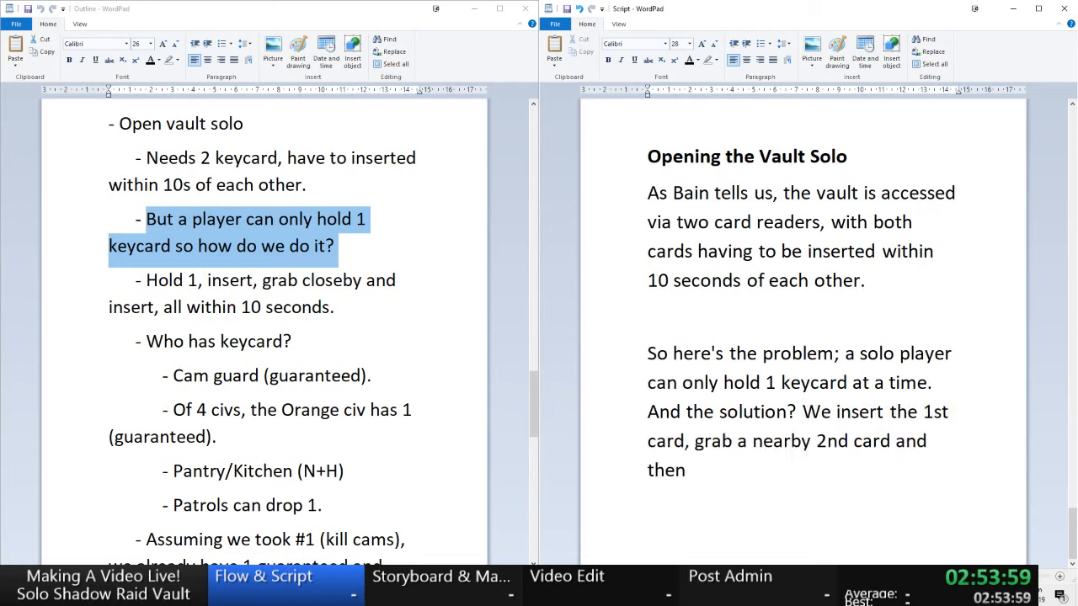
# - Insert "sprint to another nearby" before "grab a nearby 2nd card" in the solution sentence
pyautogui.press('Down')
pyautogui.press('Left')
pyautogui.press('Left')
pyautogui.press('Left')
pyautogui.press('Left')
pyautogui.press('Left')
pyautogui.press('Left')
pyautogui.press('Left')
pyautogui.press('Left')
pyautogui.press('Left')
pyautogui.press('Left')
pyautogui.press('Left')
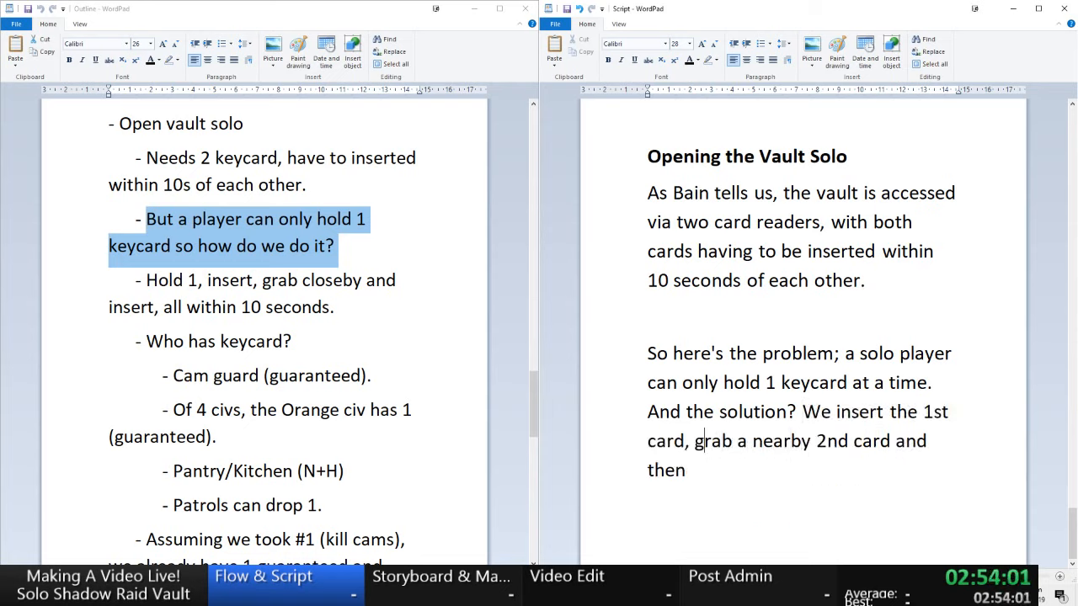
pyautogui.press('Left')
pyautogui.write('sprint ')
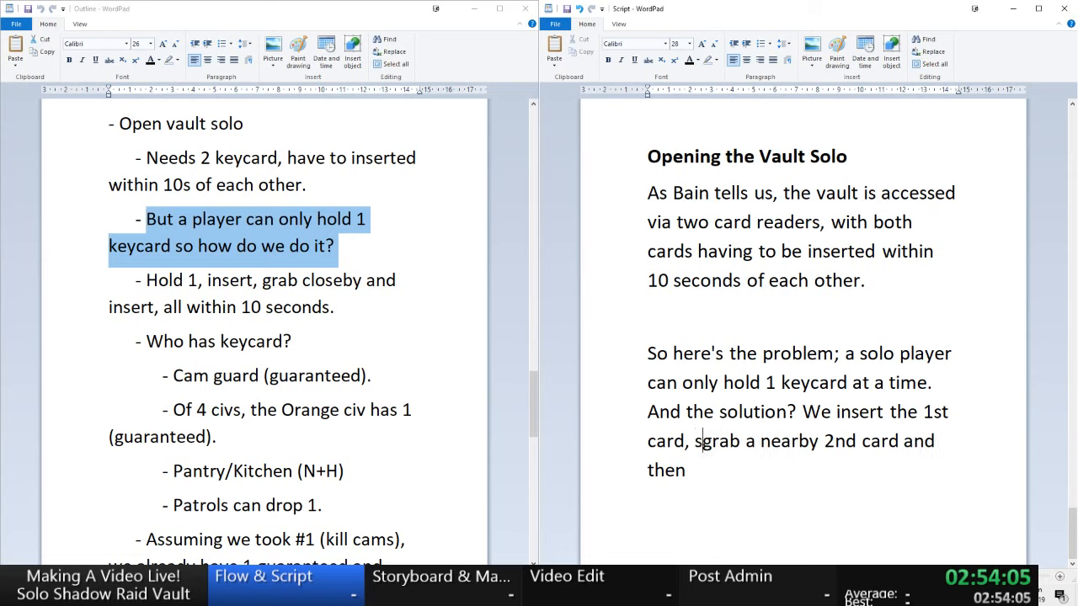
pyautogui.write('to another ')
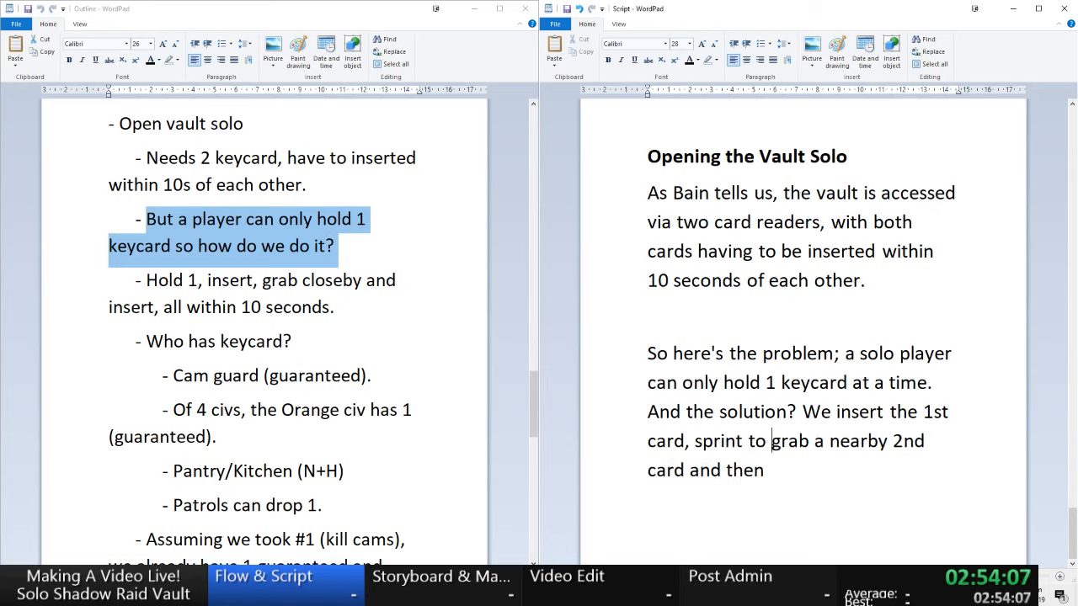
pyautogui.write('nearby')
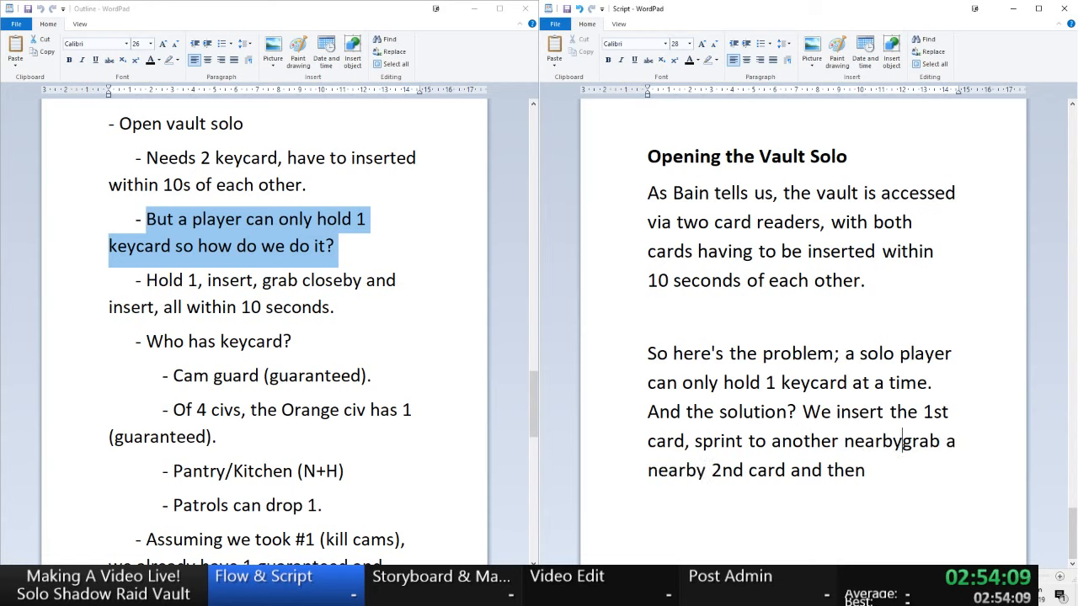
# - Replace "another nearby" with just "another" after "sprint to" in the solution sentence
pyautogui.press('BackSpace')
pyautogui.press('BackSpace')
pyautogui.press('BackSpace')
pyautogui.press('BackSpace')
pyautogui.press('BackSpace')
pyautogui.press('BackSpace')
pyautogui.press('BackSpace')
pyautogui.press('BackSpace')
pyautogui.press('BackSpace')
pyautogui.press('BackSpace')
pyautogui.press('BackSpace')
pyautogui.press('BackSpace')
pyautogui.press('BackSpace')
pyautogui.press('BackSpace')
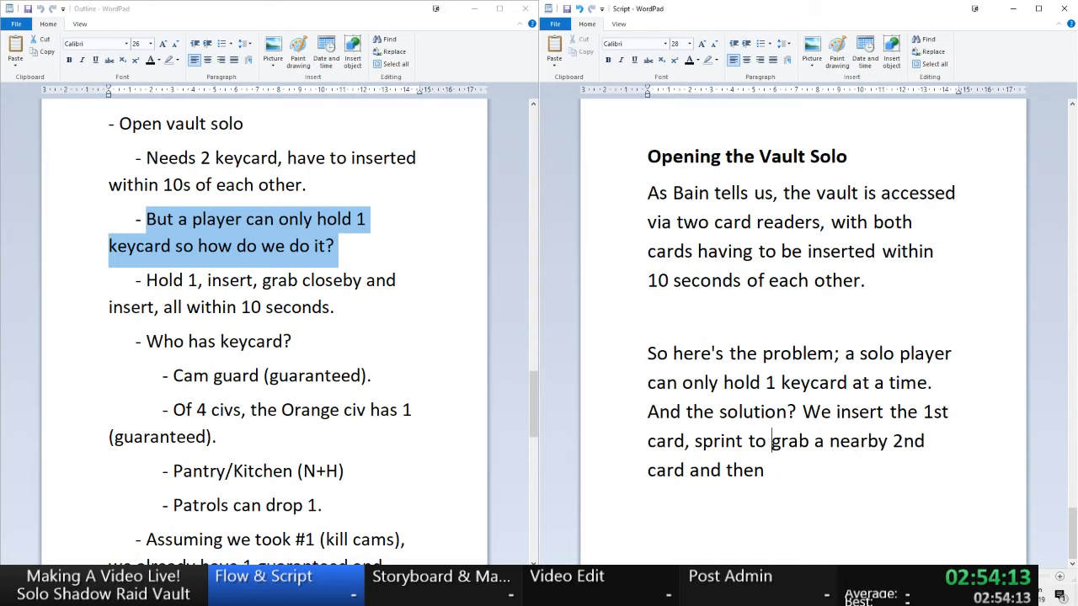
pyautogui.write('nother')
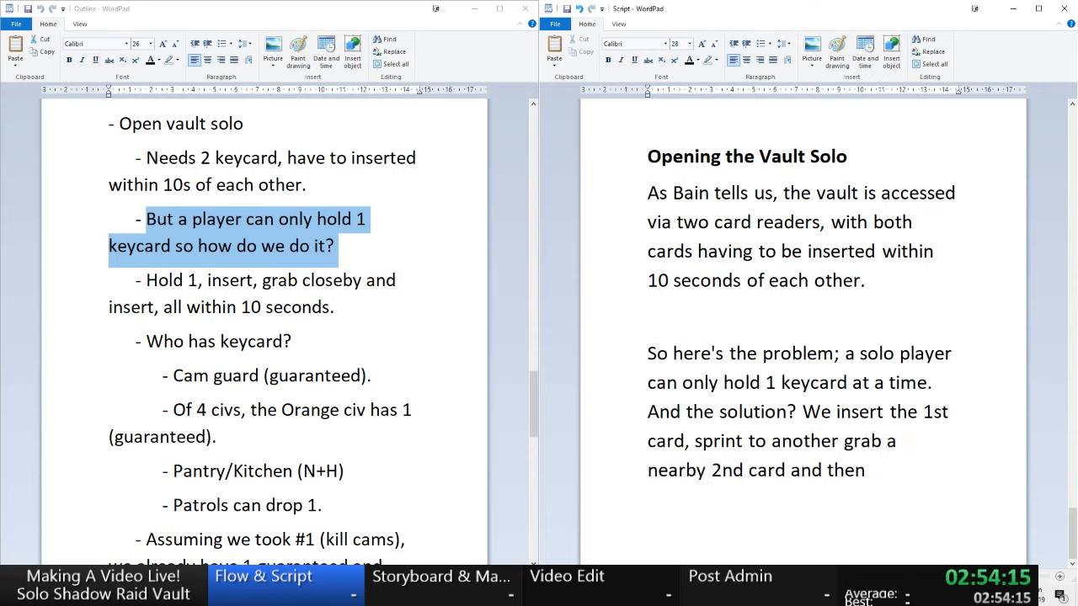
# - Change "1st card" to "1st keycard" and delete "grab a" after "sprint to another"
pyautogui.press('Home')
pyautogui.write('key')
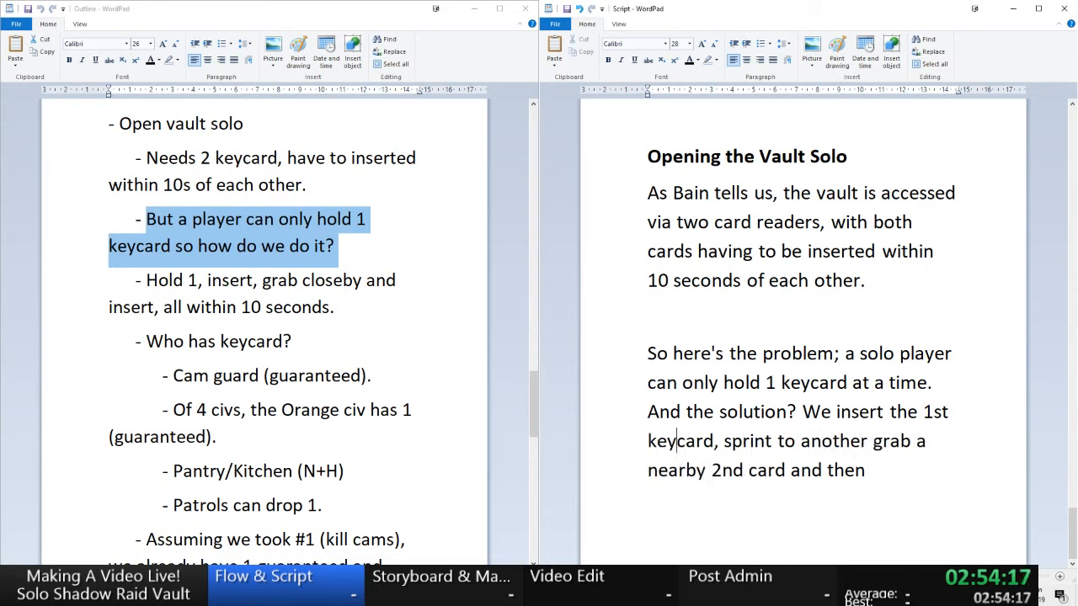
pyautogui.press('End')
pyautogui.press('BackSpace')
pyautogui.press('BackSpace')
pyautogui.press('BackSpace')
pyautogui.press('BackSpace')
pyautogui.press('BackSpace')
pyautogui.press('BackSpace')
pyautogui.press('BackSpace')
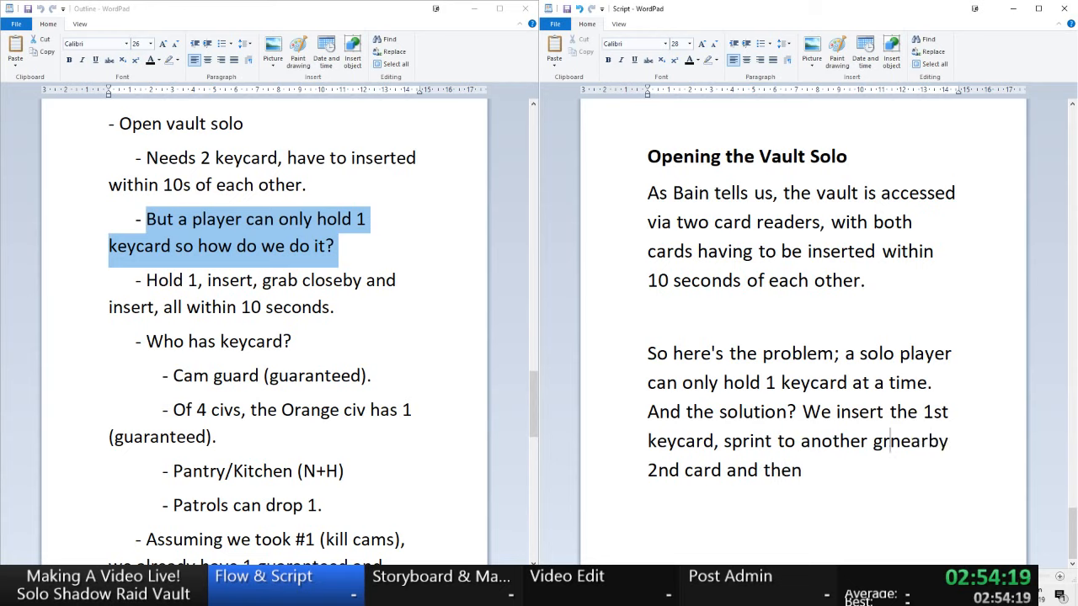
# - Continue the sentence after "sprint to another" with "keycard nearby and grab it, before"
pyautogui.write('keycard')
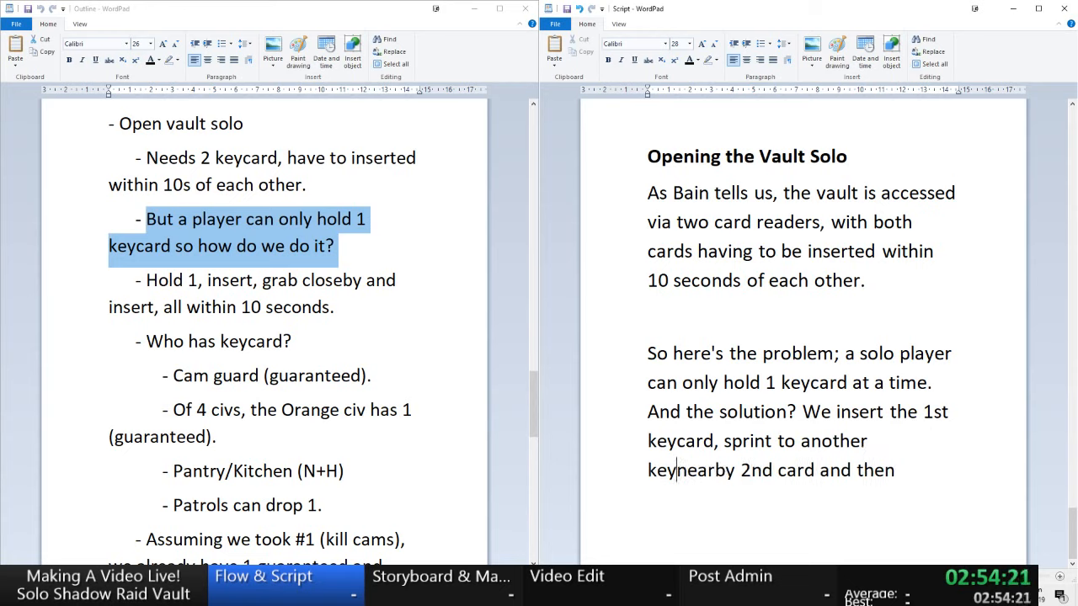
pyautogui.write(' nearby and ')
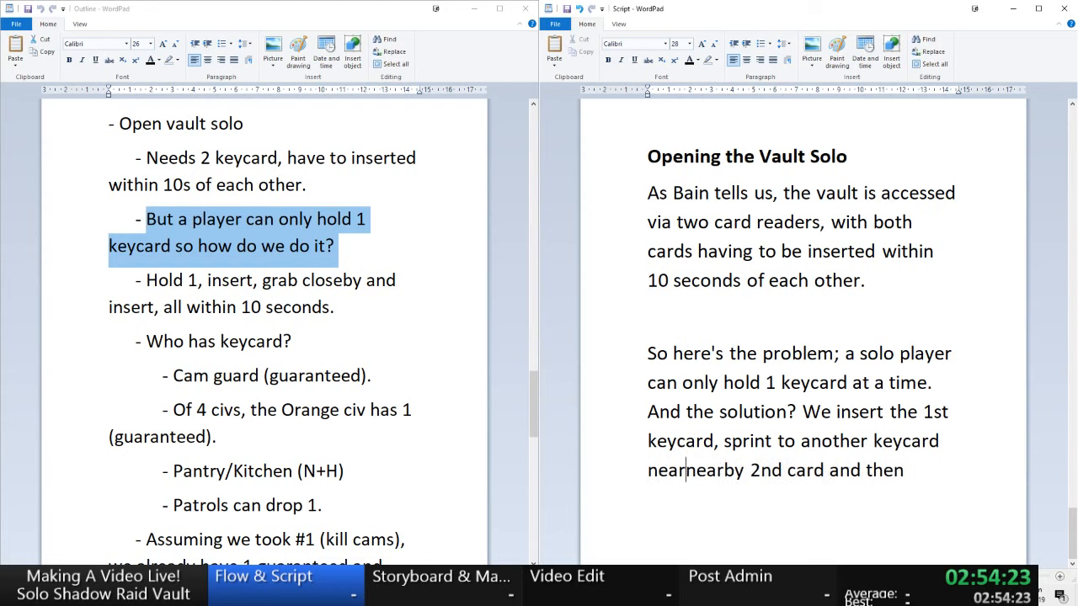
pyautogui.write('grab it, befo')
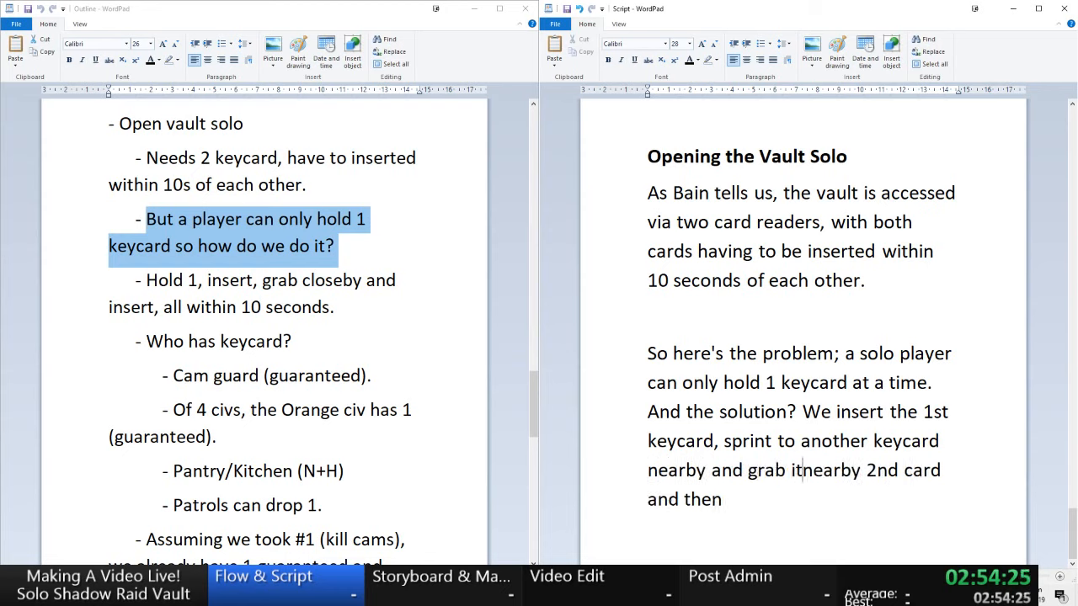
pyautogui.write('re')
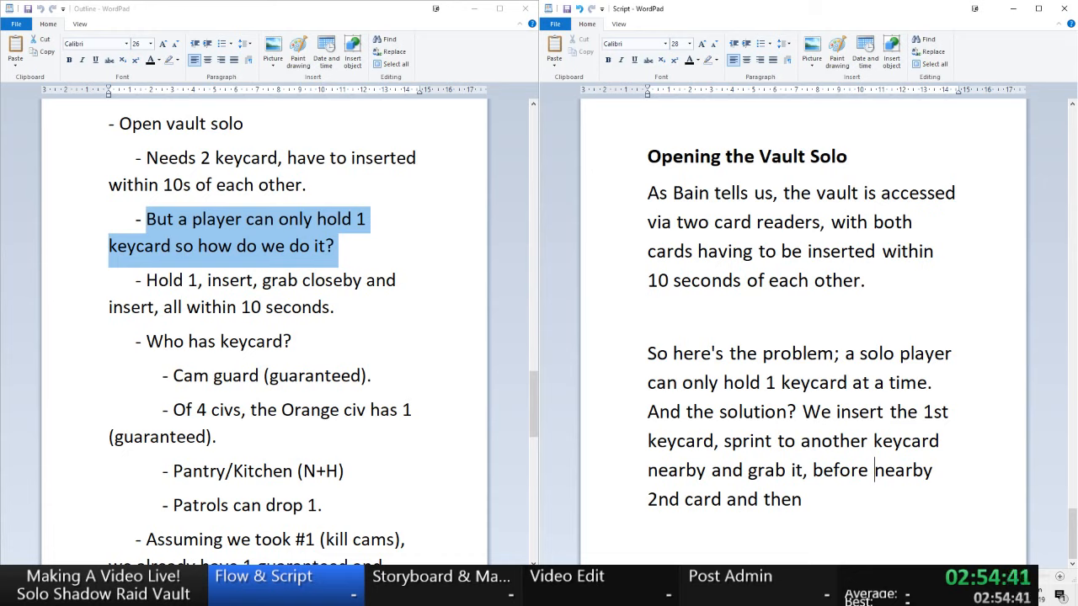
pyautogui.moveTo(532, 397)
pyautogui.mouseDown()
pyautogui.moveTo(539, 462)
pyautogui.moveTo(539, 402)
pyautogui.mouseUp()
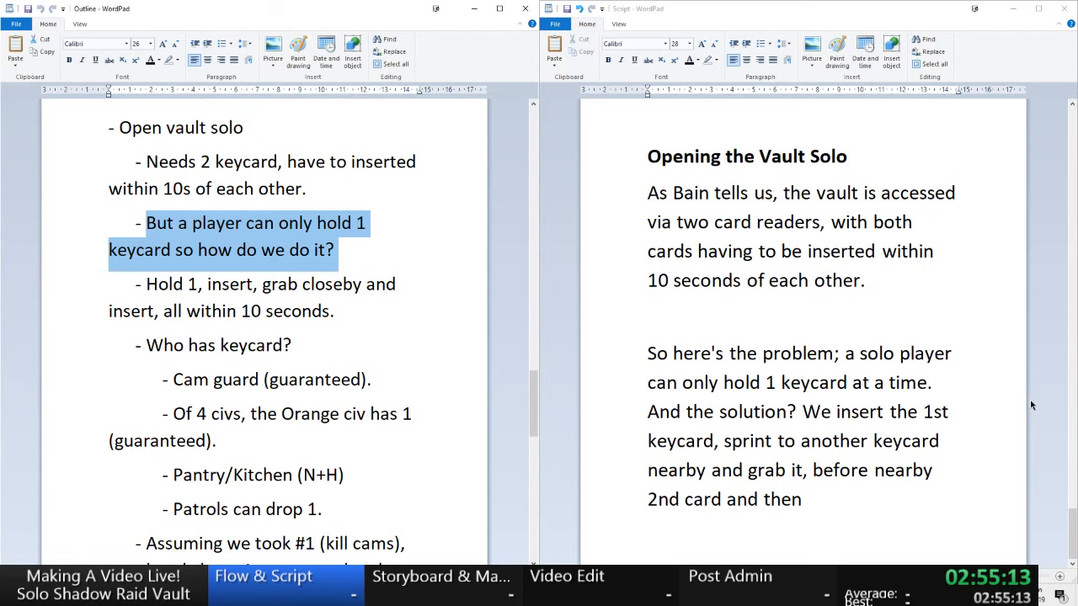
# - Replace "another" after "sprint to" with "and grab a" in the solution sentence
pyautogui.click(874, 469)
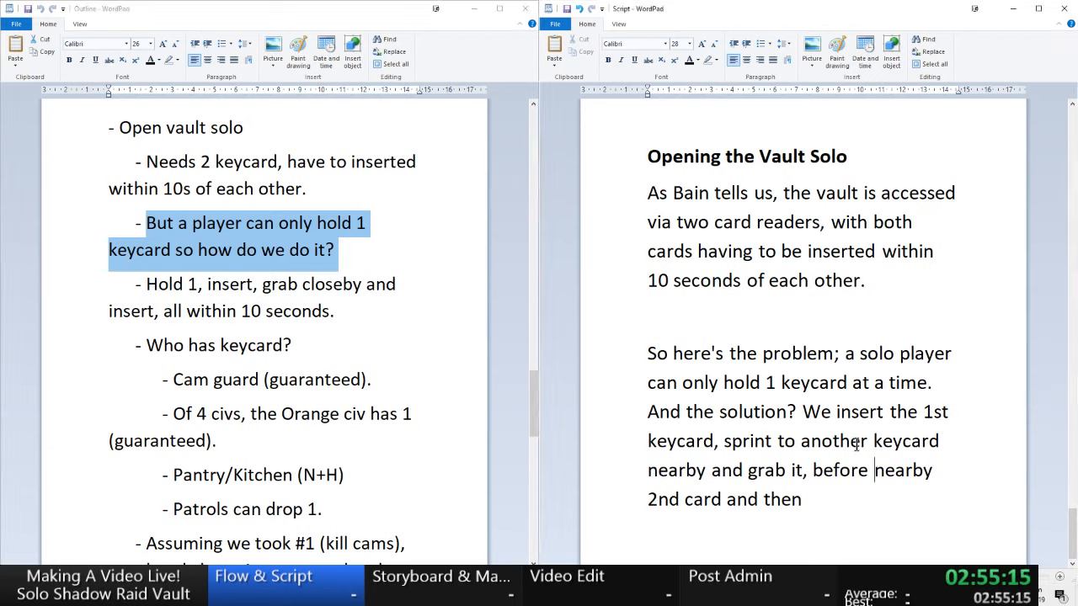
pyautogui.doubleClick(856, 444)
pyautogui.write('arby')
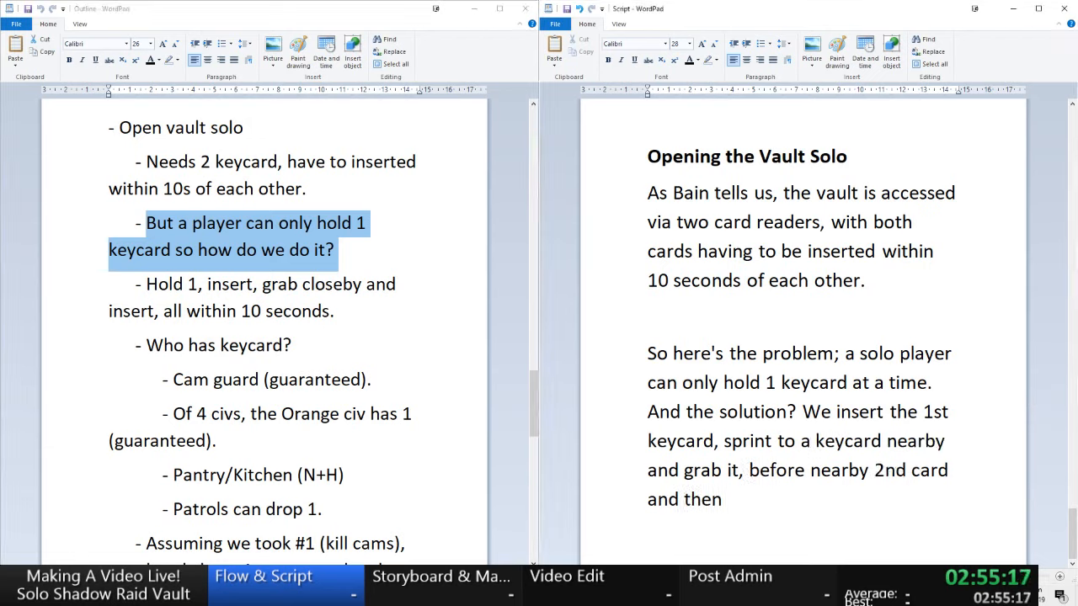
pyautogui.write('n')
pyautogui.press('BackSpace')
pyautogui.press('Left')
pyautogui.write('an')
pyautogui.press('BackSpace')
pyautogui.press('BackSpace')
pyautogui.write('and grab')
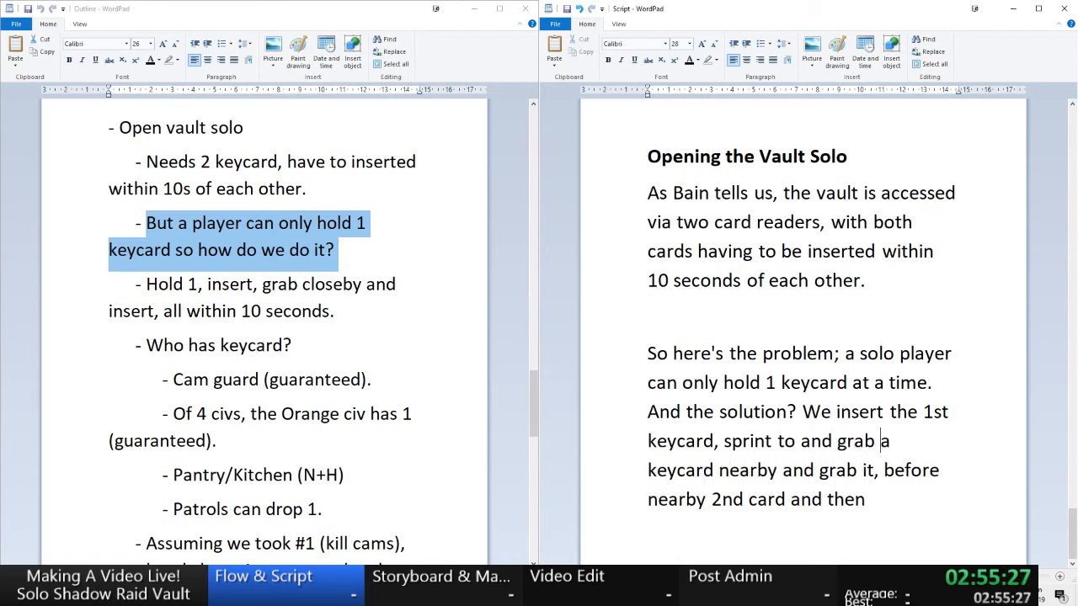
# - Change "a keycard" to "another keycard" after "sprint to and grab" in the solution sentence
pyautogui.hotkey('ctrl', 'Left')
pyautogui.hotkey('ctrl', 'Left')
pyautogui.hotkey('ctrl', 'Left')
pyautogui.hotkey('ctrl', 'Left')
pyautogui.hotkey('shift', 'Left')
pyautogui.hotkey('shift', 'Left')
pyautogui.hotkey('shift', 'Left')
pyautogui.hotkey('shift', 'Left')
pyautogui.hotkey('shift', 'Left')
pyautogui.hotkey('shift', 'Left')
pyautogui.hotkey('shift', 'Left')
pyautogui.hotkey('shift', 'Left')
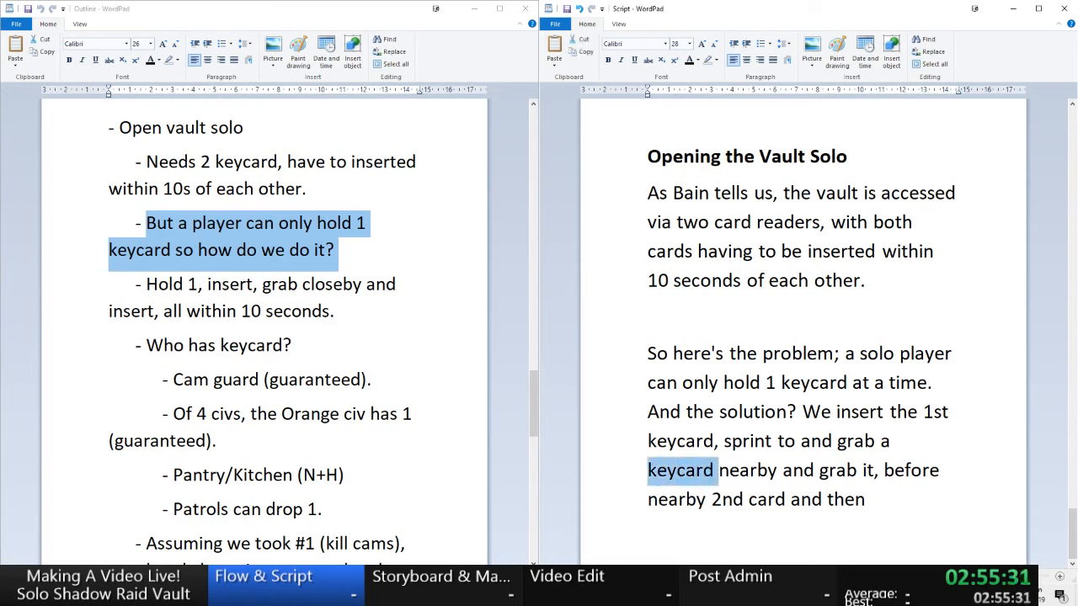
pyautogui.press('BackSpace')
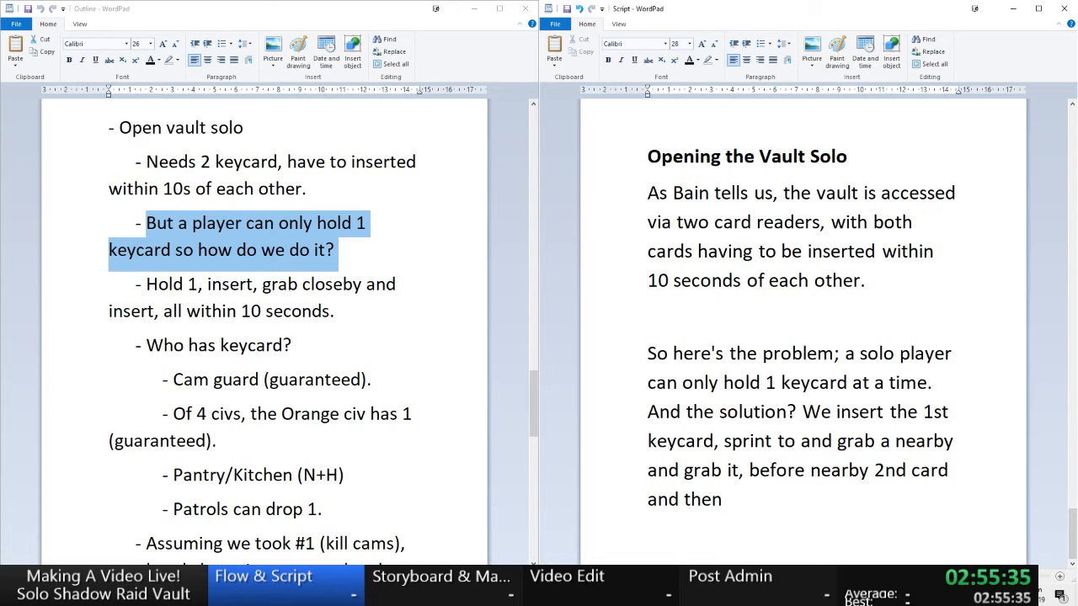
pyautogui.write('k')
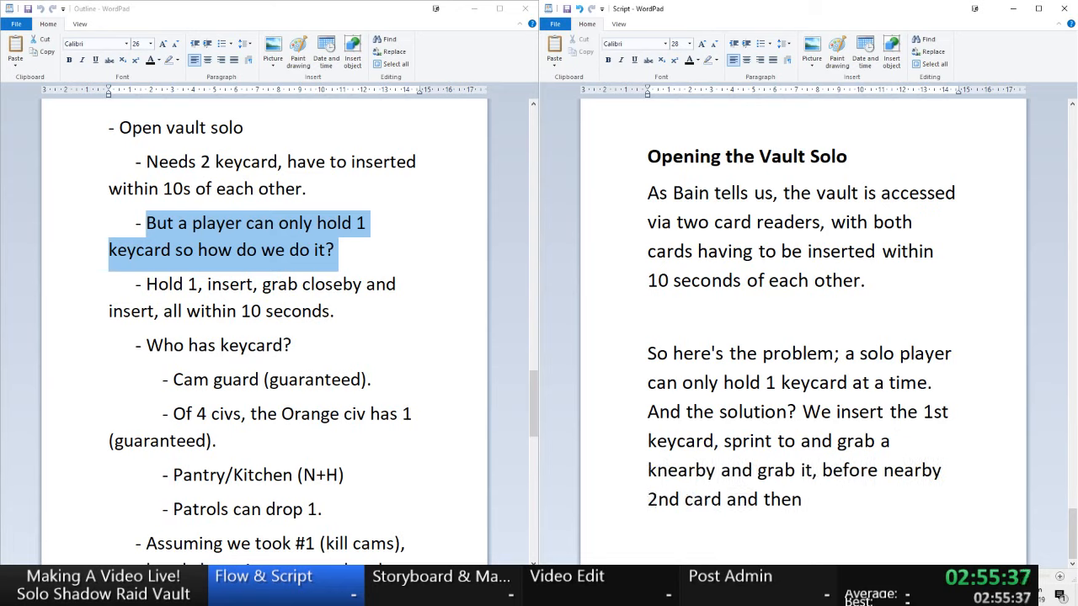
pyautogui.press('BackSpace')
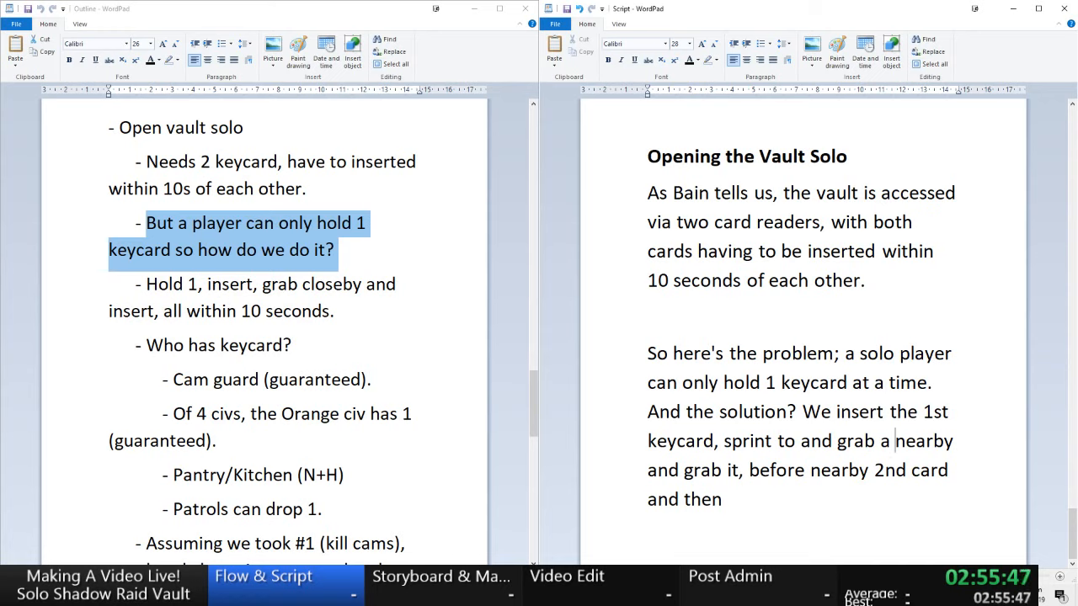
pyautogui.press('BackSpace')
pyautogui.write('nother keycar')
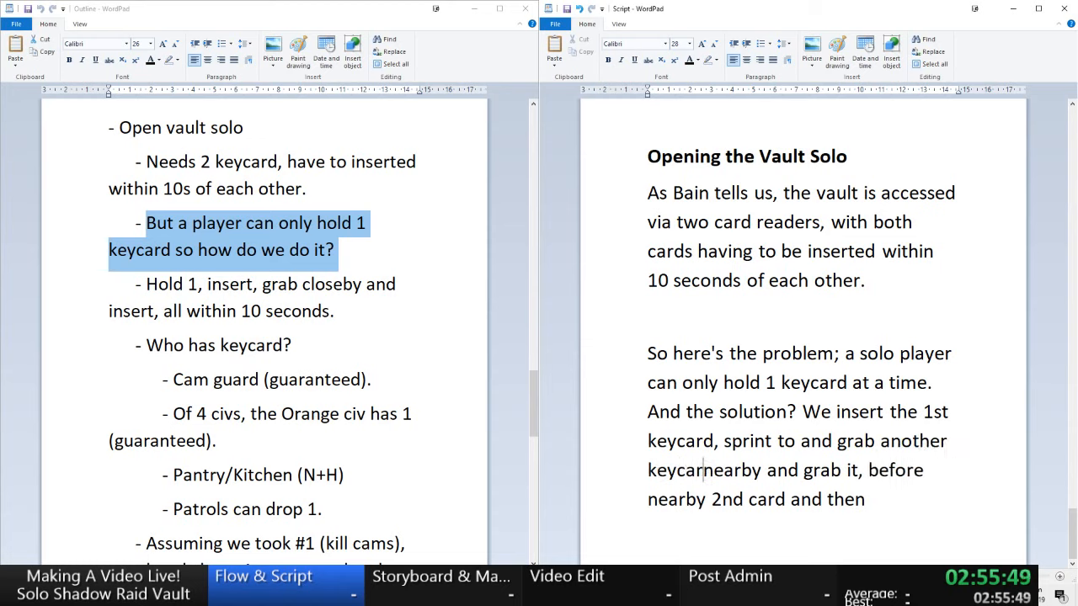
pyautogui.write('d')
# - Delete the redundant "and grab it" after "another keycard nearby"
pyautogui.press('Right')
pyautogui.press('Right')
pyautogui.press('Right')
pyautogui.press('Right')
pyautogui.press('Right')
pyautogui.press('Right')
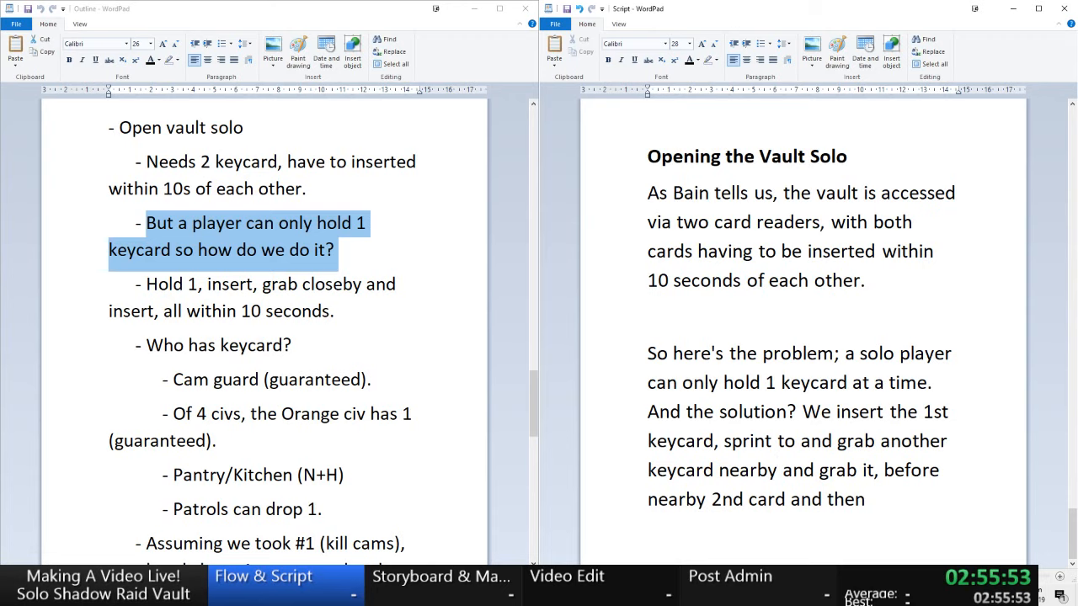
pyautogui.hotkey('shift', 'Right')
pyautogui.hotkey('shift', 'Right')
pyautogui.hotkey('shift', 'Right')
pyautogui.hotkey('shift', 'Right')
pyautogui.hotkey('shift', 'Right')
pyautogui.hotkey('shift', 'Right')
pyautogui.hotkey('shift', 'Right')
pyautogui.hotkey('shift', 'Right')
pyautogui.hotkey('shift', 'Right')
pyautogui.hotkey('shift', 'Right')
pyautogui.hotkey('shift', 'Right')
pyautogui.hotkey('shift', 'Right')
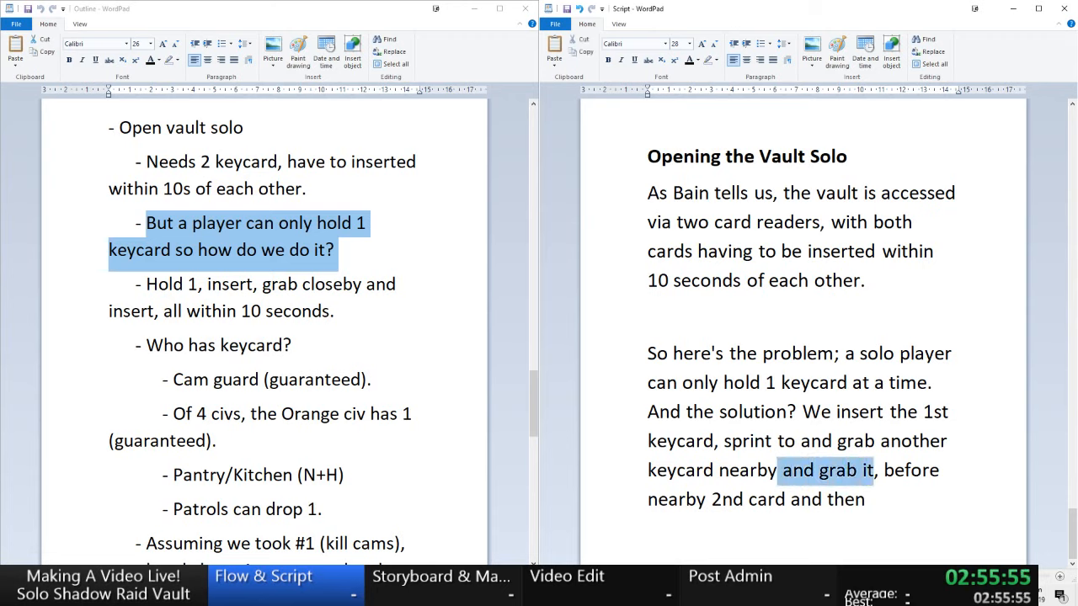
pyautogui.press('BackSpace')
# - Replace the leftover "nearby 2nd card and then" after "before" with "making it back to the other reader"
pyautogui.press('Right')
pyautogui.press('Right')
pyautogui.press('Right')
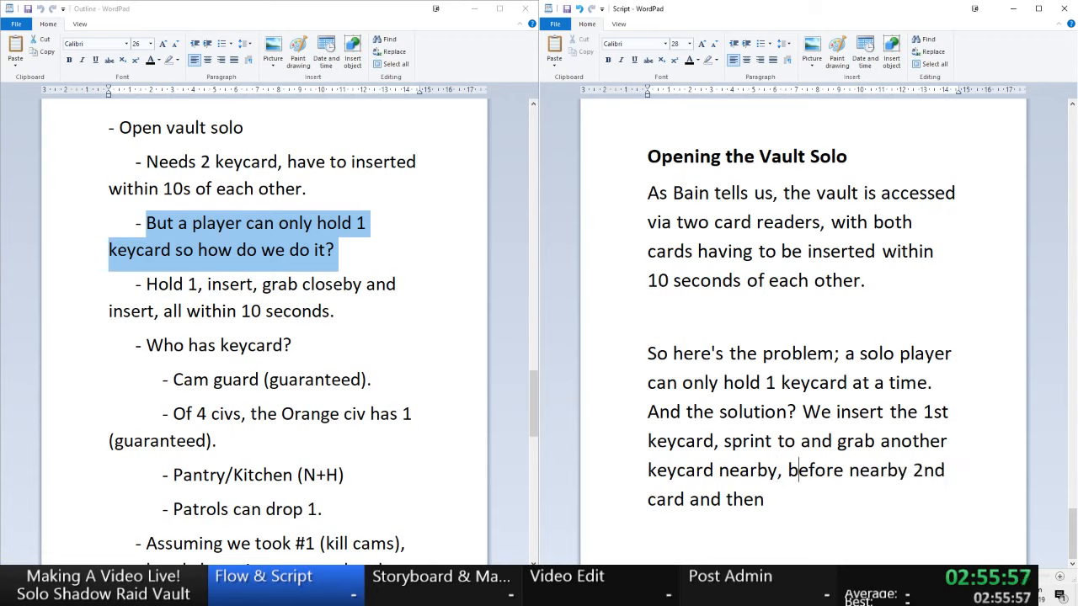
pyautogui.press('Right')
pyautogui.press('Right')
pyautogui.press('Right')
pyautogui.press('Right')
pyautogui.press('Right')
pyautogui.press('Right')
pyautogui.hotkey('ctrl', 'shift', 'End')
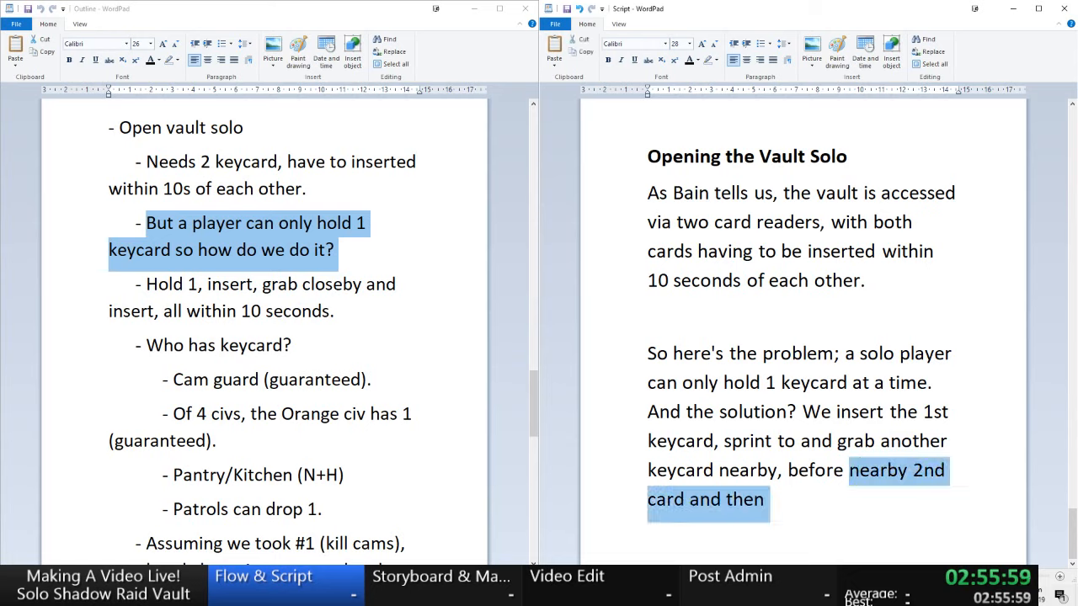
pyautogui.press('BackSpace')
pyautogui.write('making it')
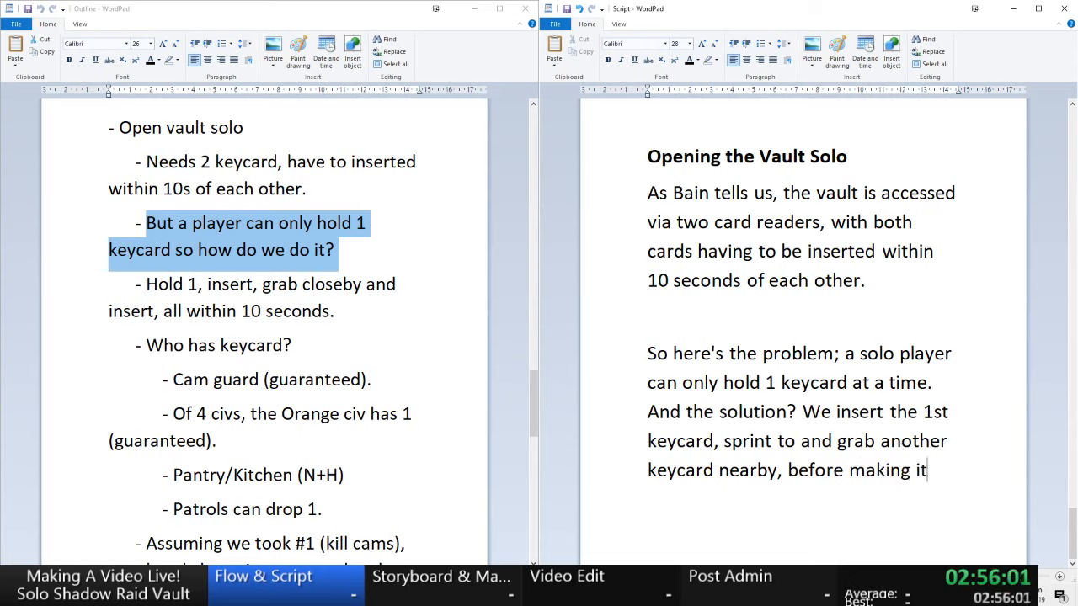
pyautogui.write(' back to the other')
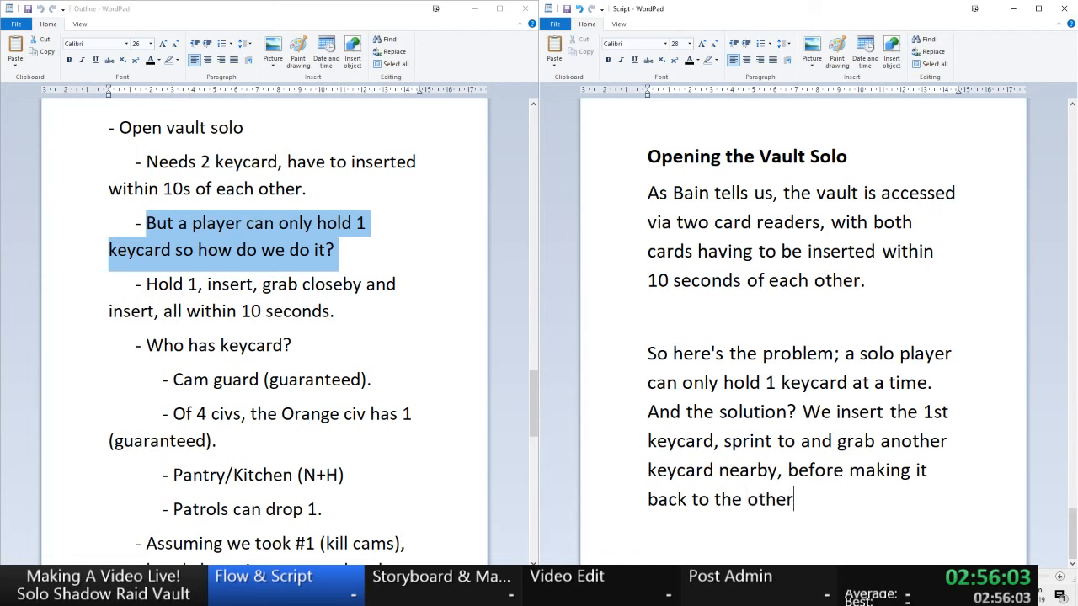
pyautogui.write(' reader')
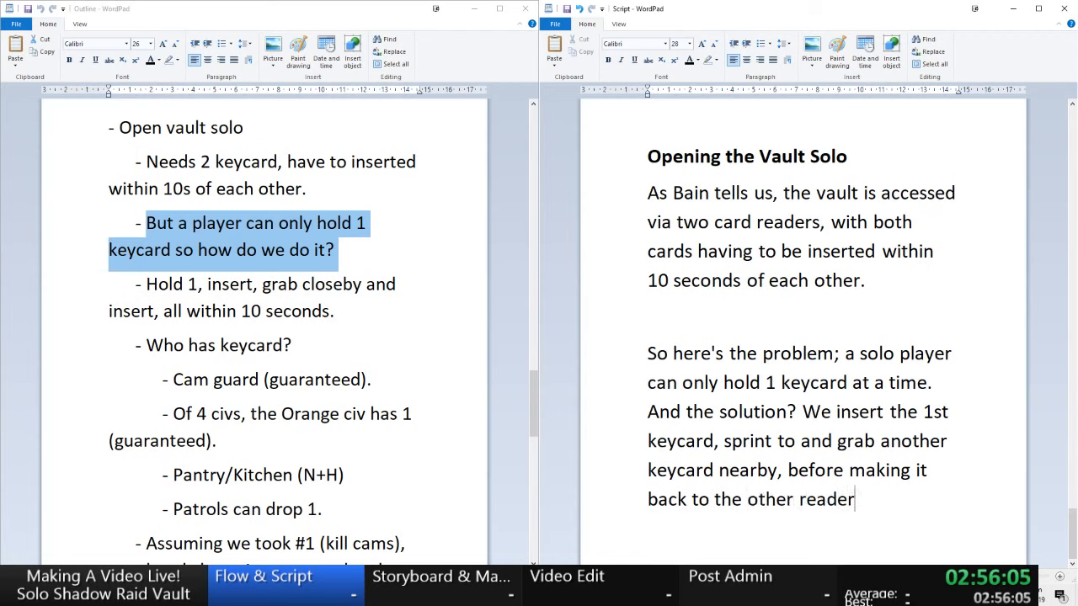
# - Finish the solution sentence with ", all within 10 seconds."
pyautogui.write(', all withi')
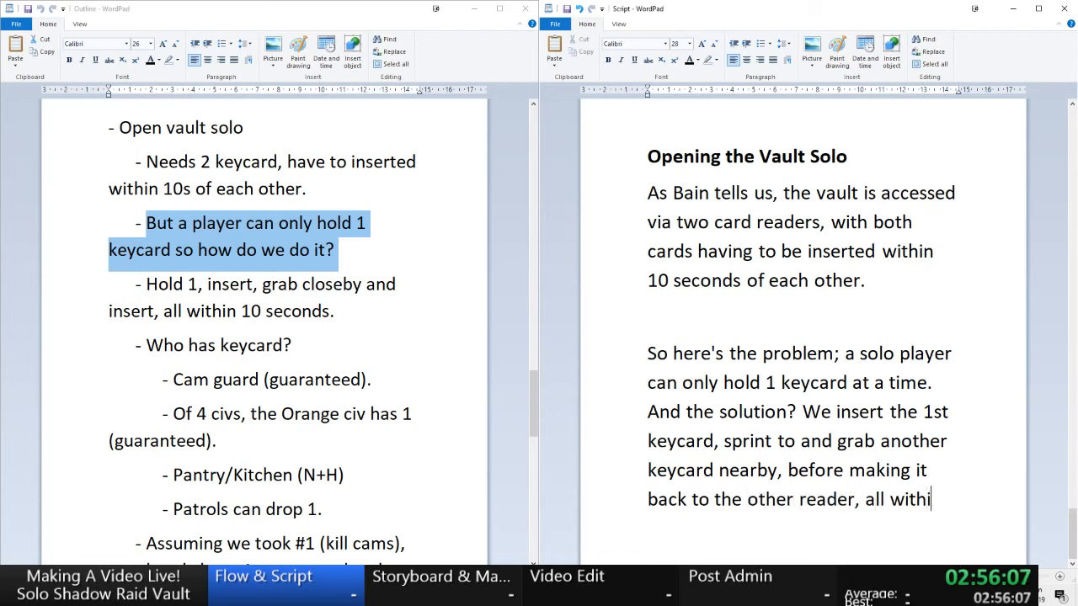
pyautogui.write('n 10 second.')
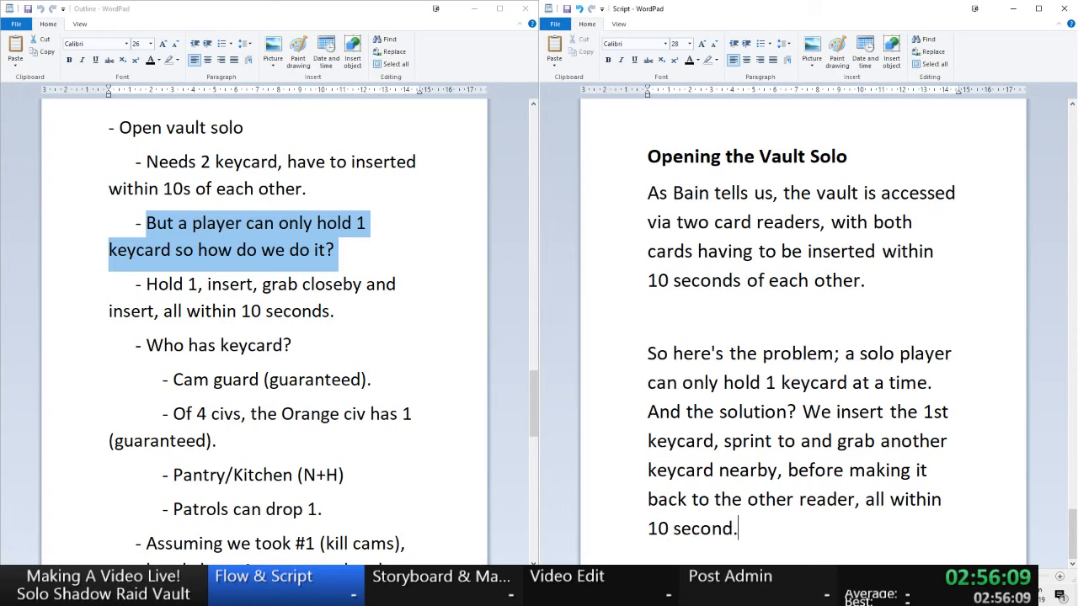
pyautogui.press('BackSpace')
pyautogui.write('s.')
# - Select the whole "So here's the problem" paragraph in the script to reread it
pyautogui.hotkey('shift', 'Up')
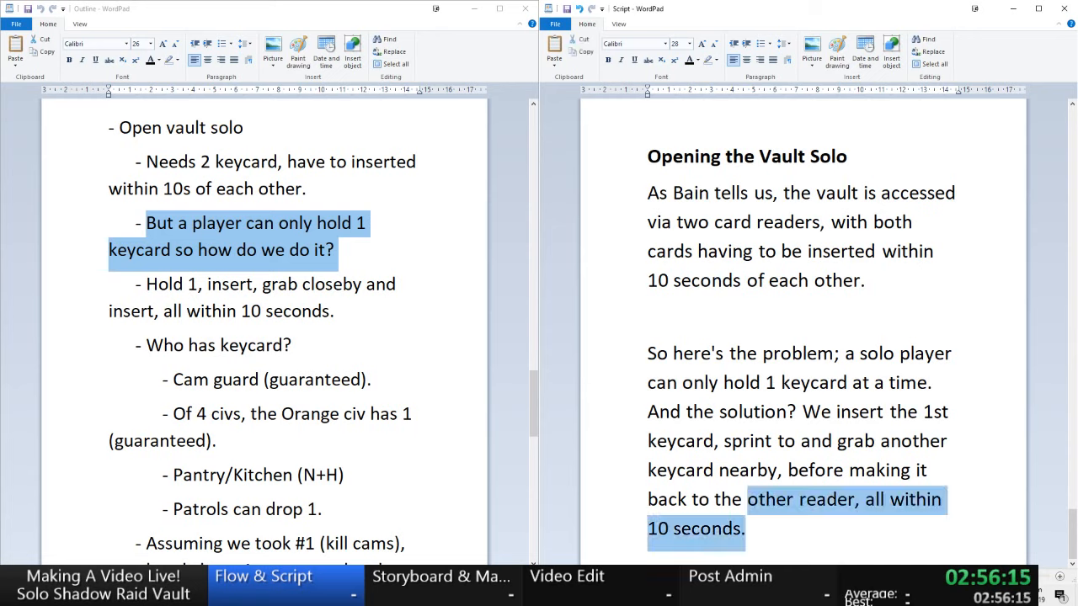
pyautogui.hotkey('shift', 'Up')
pyautogui.hotkey('shift', 'Up')
pyautogui.hotkey('shift', 'Up')
pyautogui.hotkey('shift', 'Up')
pyautogui.hotkey('shift', 'Up')
pyautogui.hotkey('shift', 'Home')
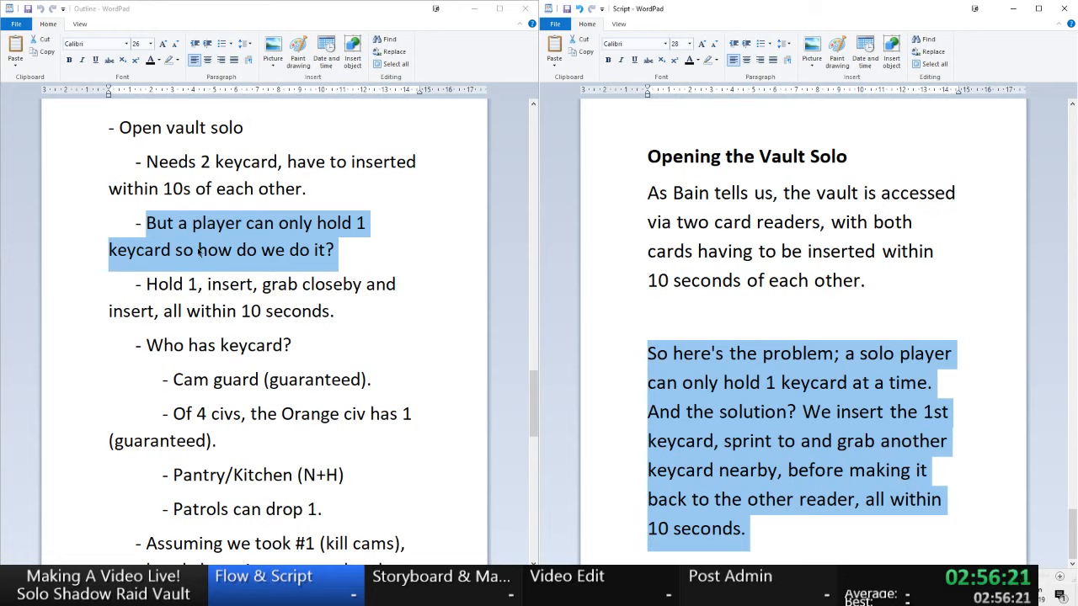
# - Review the outline's "Open vault solo" section, including the points on who has a keycard and the #1 and #2 approaches
pyautogui.click(255, 247)
pyautogui.click(358, 227)
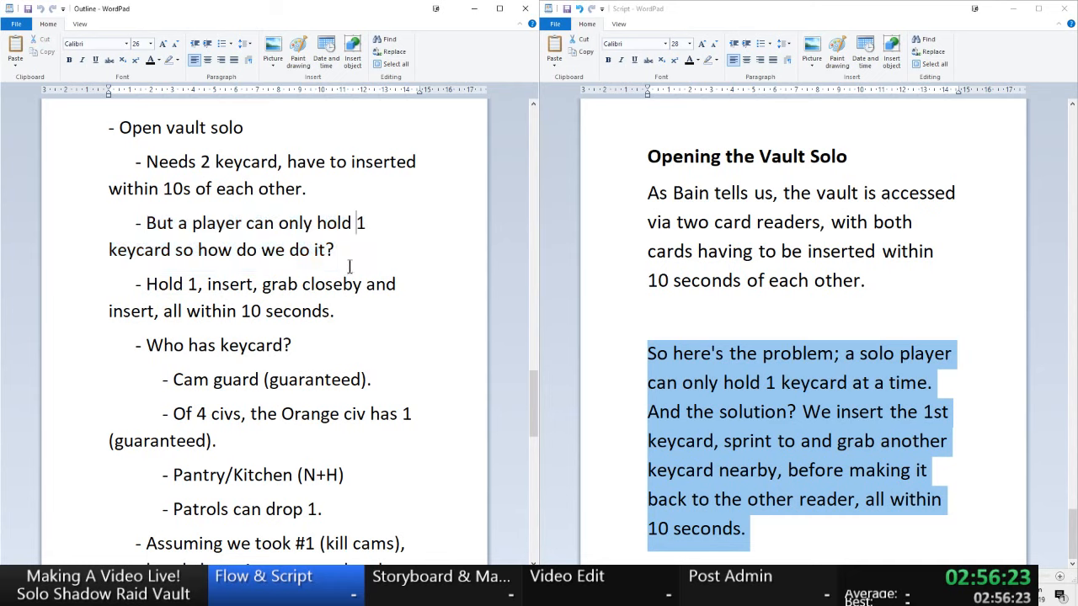
pyautogui.scroll(-1, 375, 341)
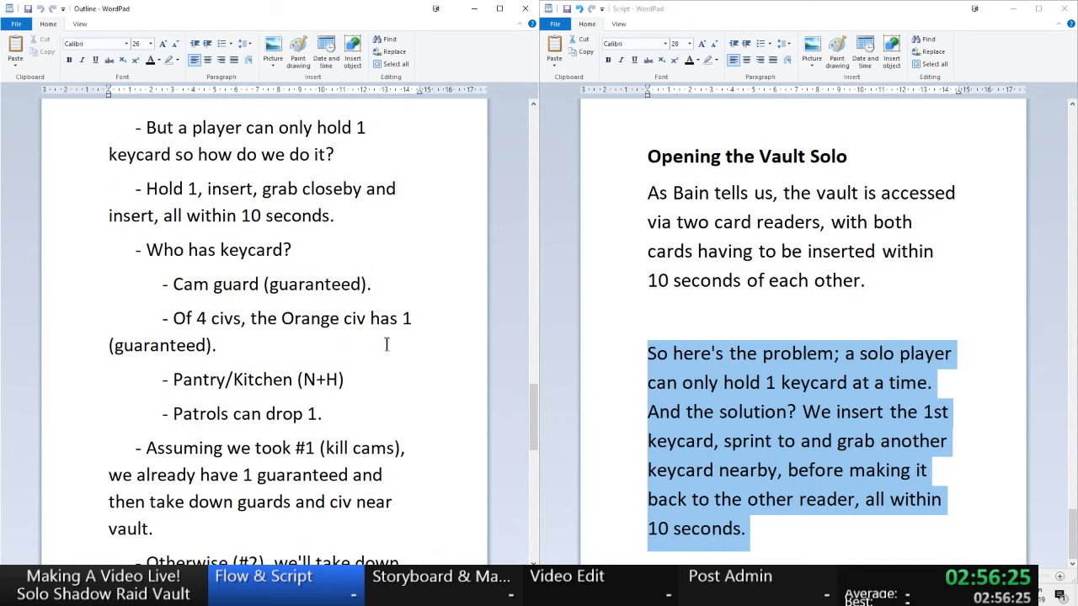
pyautogui.scroll(1, 386, 344)
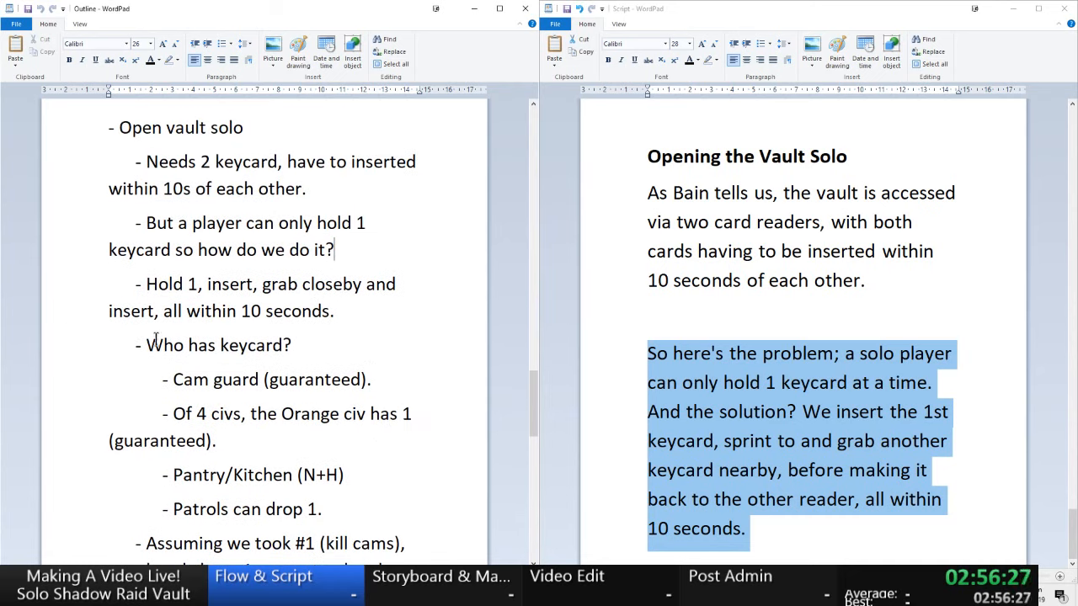
pyautogui.moveTo(156, 339); pyautogui.dragTo(343, 506)
pyautogui.click(404, 417)
pyautogui.moveTo(532, 398)
pyautogui.mouseDown()
pyautogui.moveTo(531, 415)
pyautogui.moveTo(533, 402)
pyautogui.mouseUp()
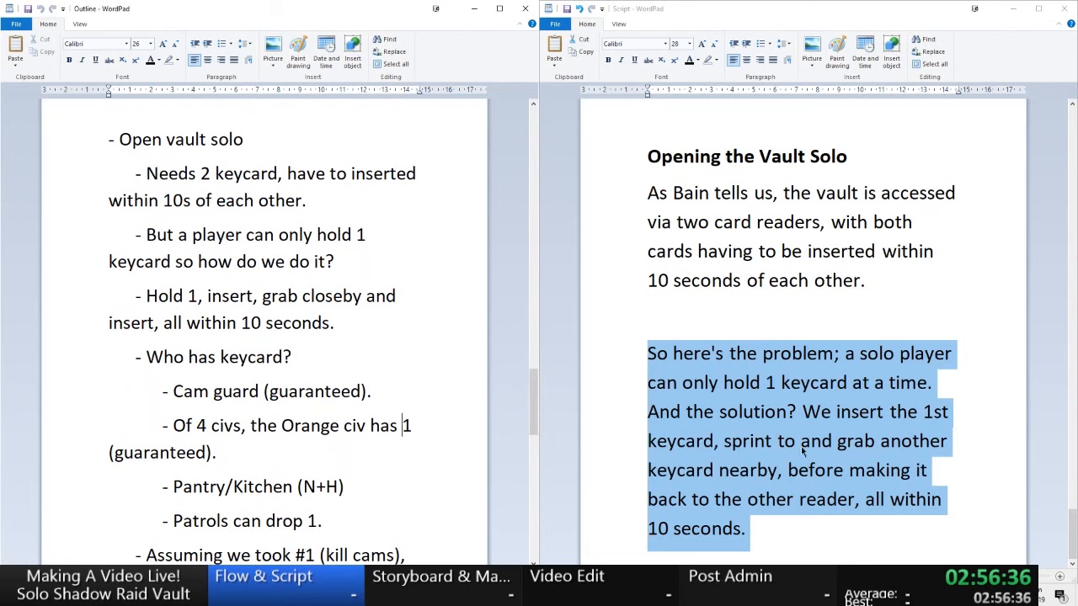
pyautogui.click(862, 304)
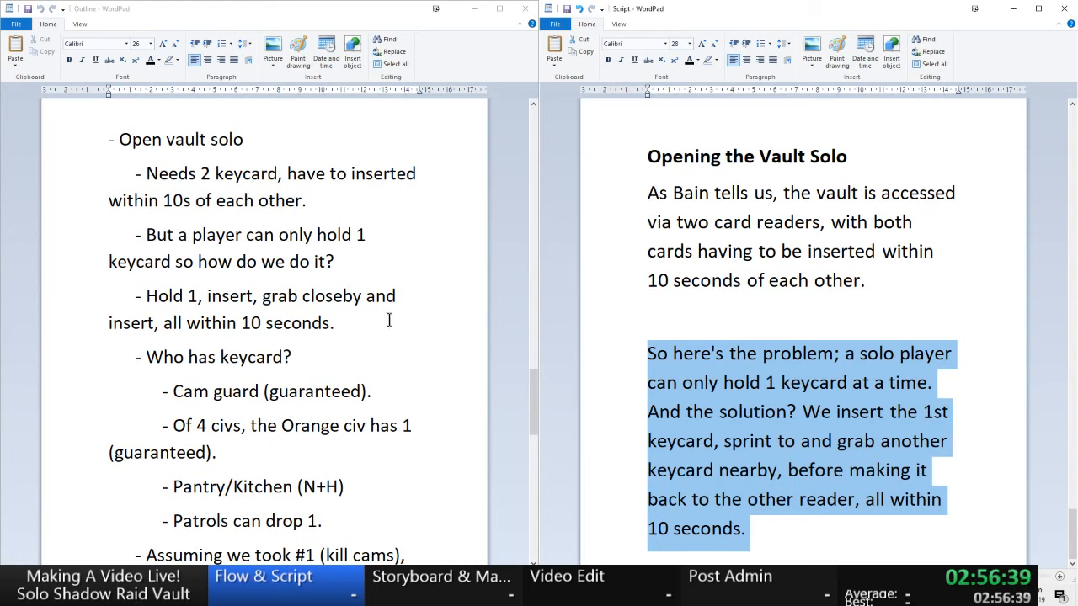
pyautogui.click(535, 405)
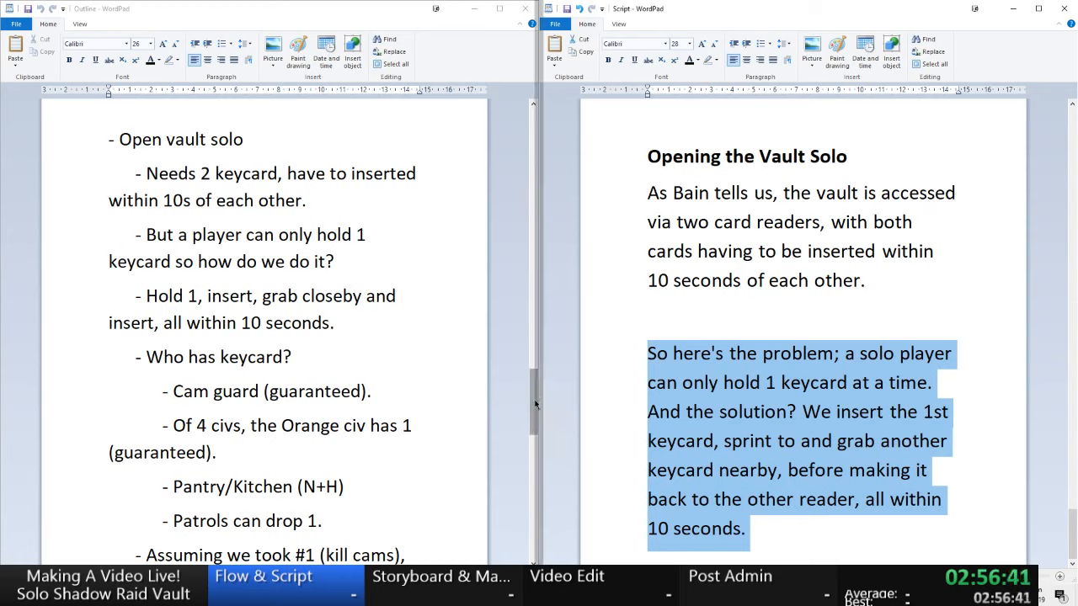
pyautogui.click(532, 405)
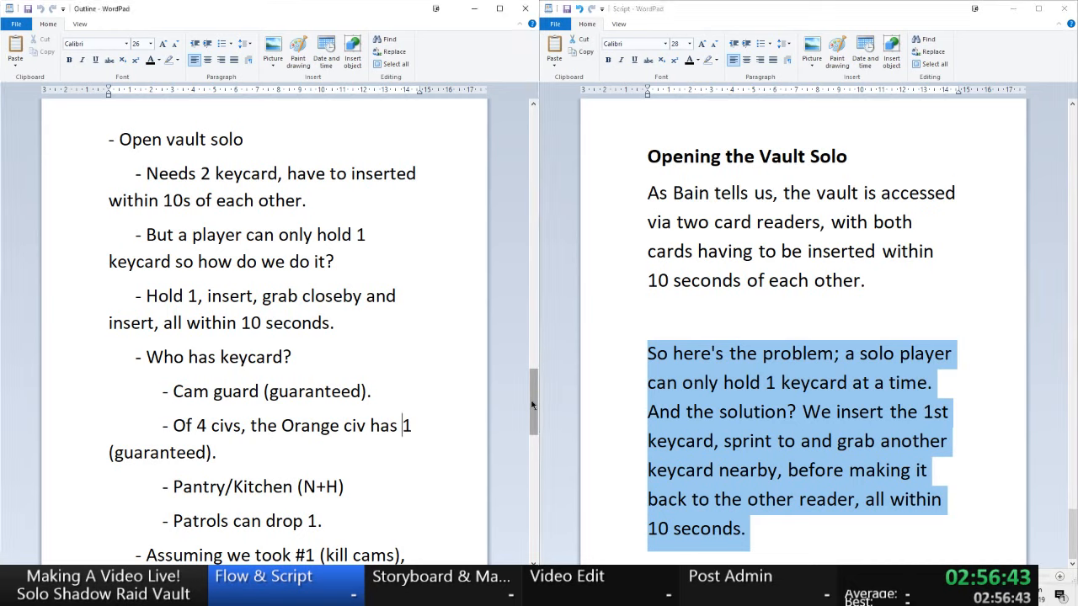
pyautogui.moveTo(531, 406); pyautogui.dragTo(532, 425)
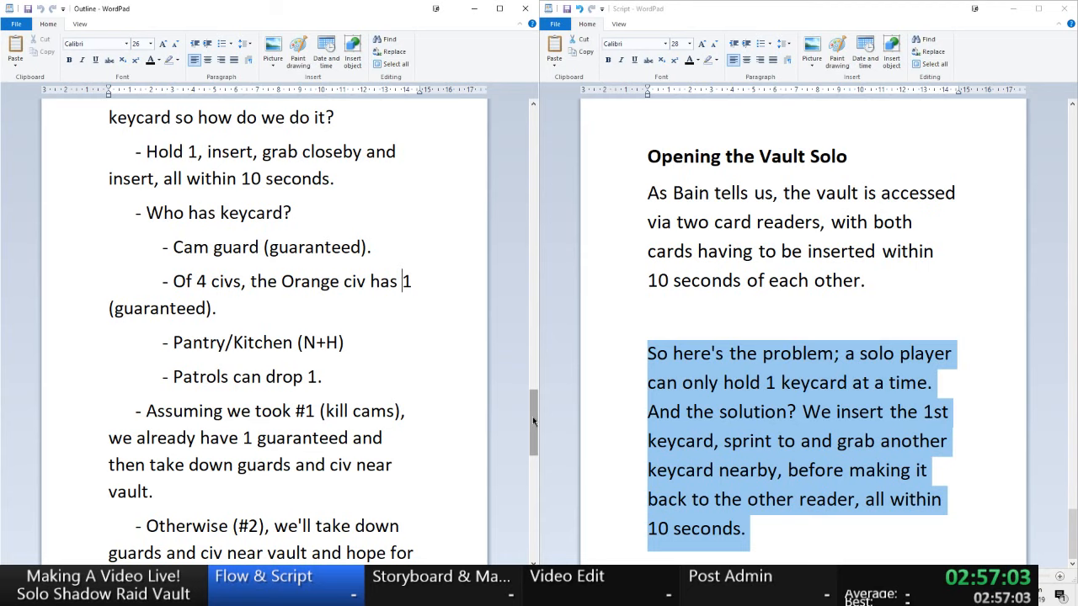
# - Start a new sentence at the end of the script's solution paragraph reading "But how do we make a keycard"
pyautogui.click(822, 530)
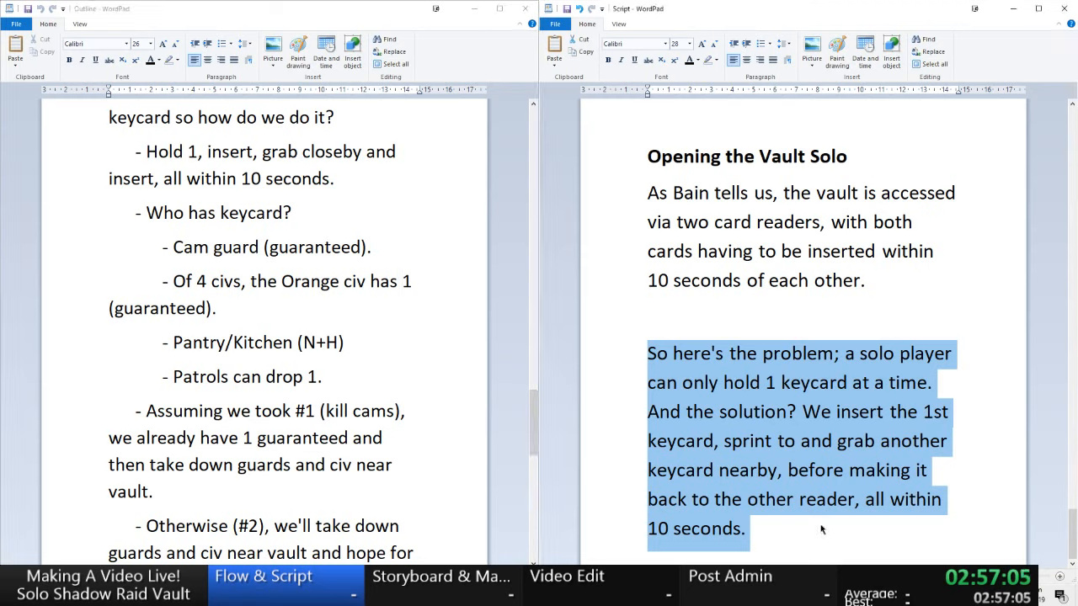
pyautogui.click(749, 538)
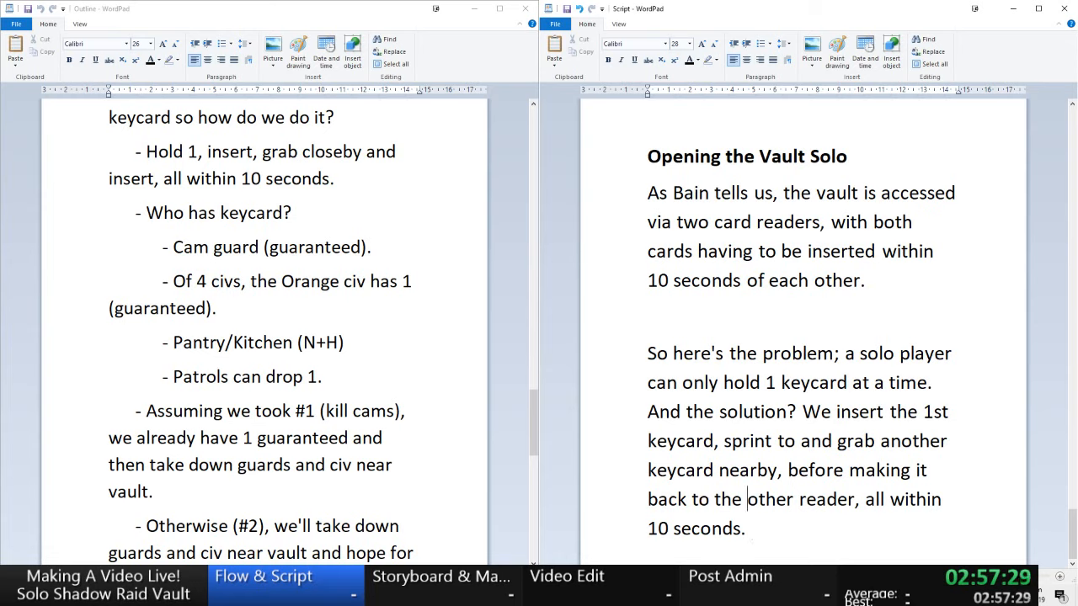
pyautogui.click(752, 528)
pyautogui.write('But how do we')
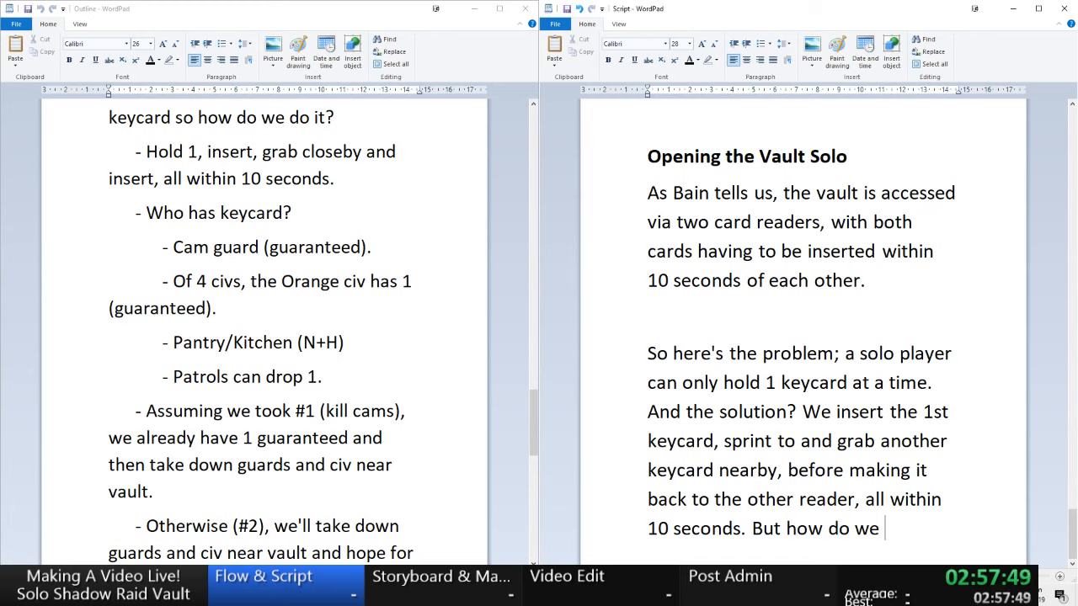
pyautogui.write('make a keycard')
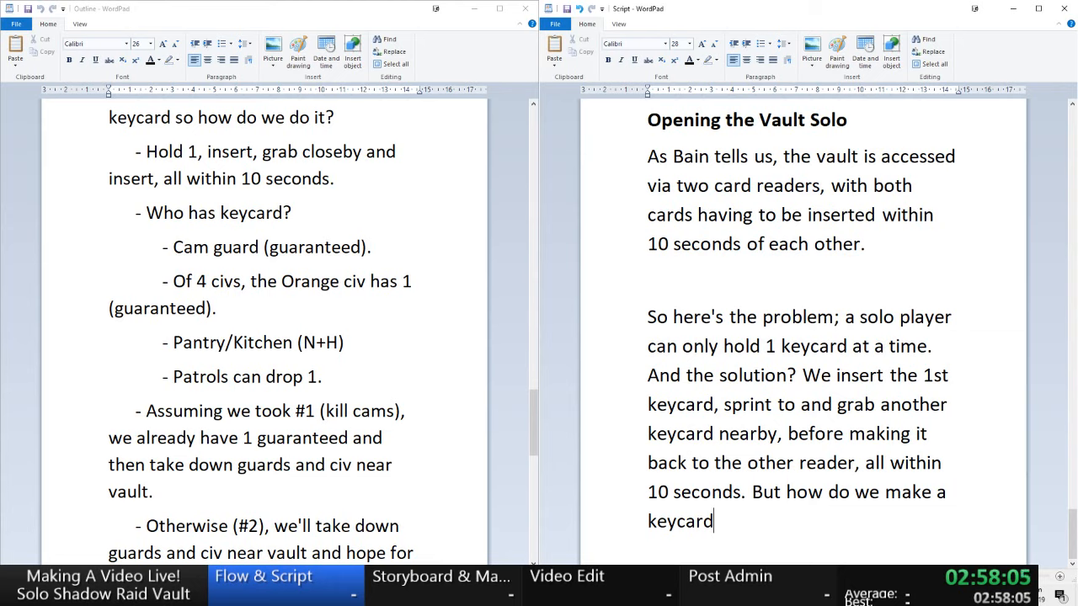
# - Replace "keycard" with "one" after "grab another" in the solution sentence
pyautogui.press('Up')
pyautogui.press('Up')
pyautogui.press('Up')
pyautogui.press('Up')
pyautogui.press('End')
pyautogui.press('Left')
pyautogui.press('Right')
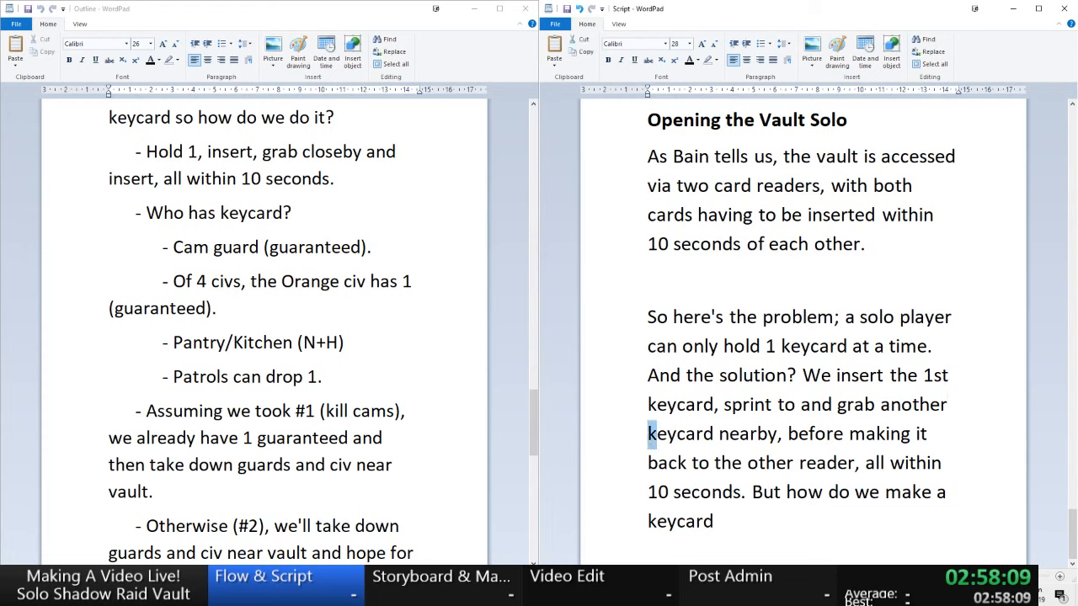
pyautogui.hotkey('shift', 'Right')
pyautogui.hotkey('shift', 'Right')
pyautogui.hotkey('shift', 'Right')
pyautogui.hotkey('shift', 'Right')
pyautogui.hotkey('shift', 'Right')
pyautogui.hotkey('shift', 'Right')
pyautogui.hotkey('shift', 'Right')
pyautogui.write('one')
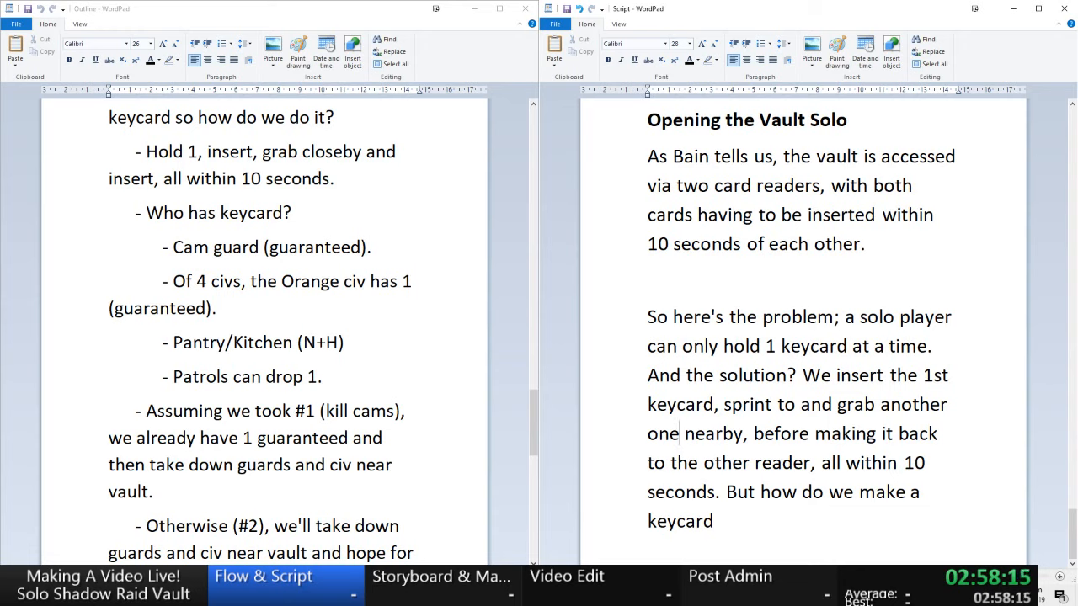
# - Change "the other reader" to "the 2nd reader" in the solution sentence
pyautogui.press('Down')
pyautogui.press('Right')
pyautogui.hotkey('shift', 'Right')
pyautogui.hotkey('shift', 'Right')
pyautogui.hotkey('shift', 'Right')
pyautogui.hotkey('shift', 'Right')
pyautogui.hotkey('shift', 'Right')
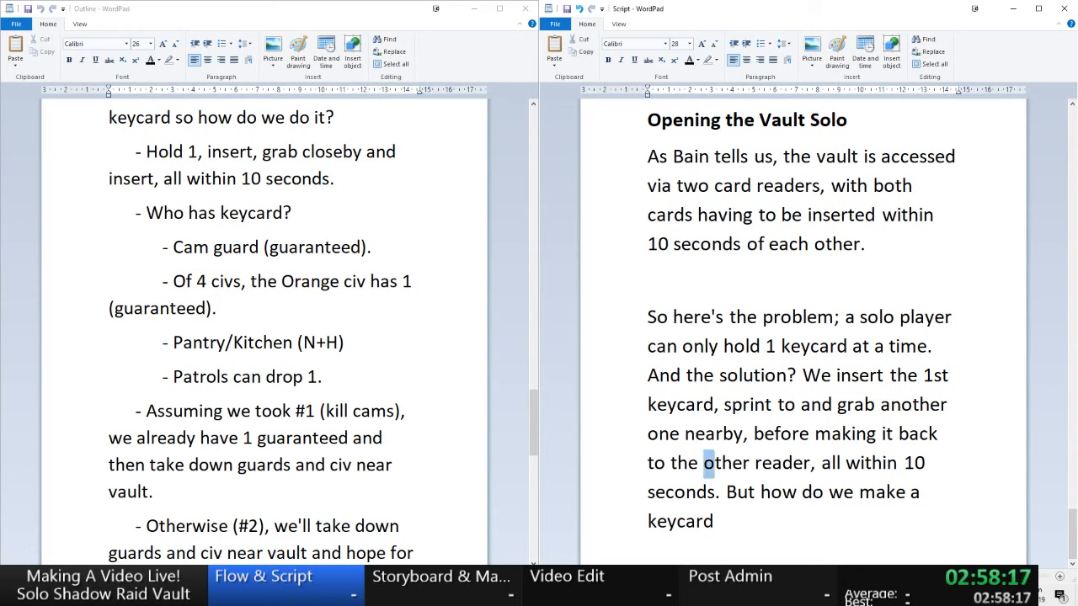
pyautogui.write('2nd')
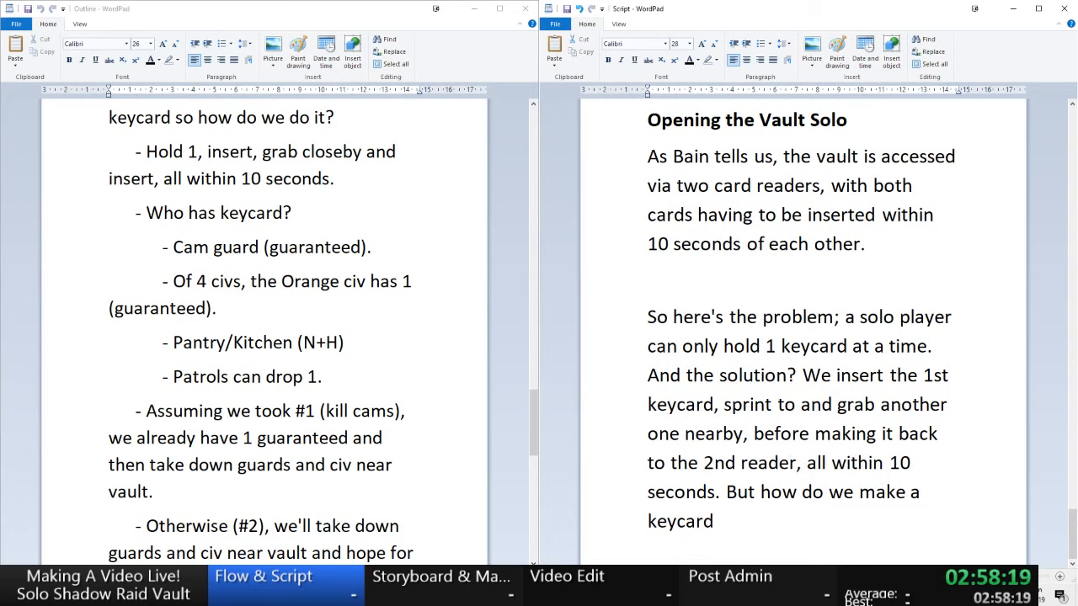
# - Move "But how do we make a keycard" into its own paragraph and precede it with "It sounds simple right?"
pyautogui.press('Down')
pyautogui.press('Left')
pyautogui.press('Return')
pyautogui.press('Return')
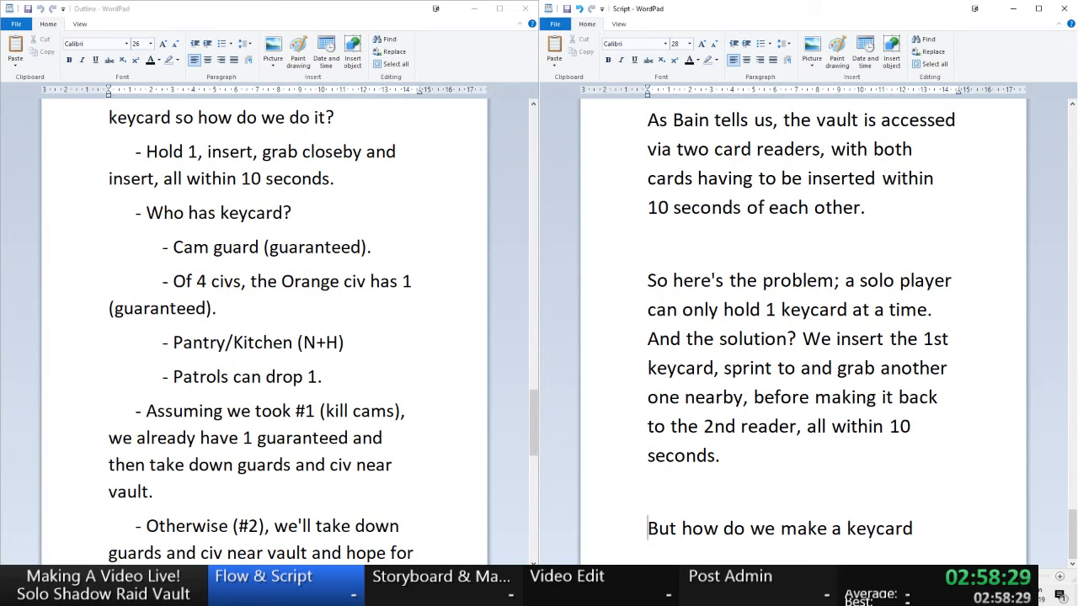
pyautogui.write('It sounds')
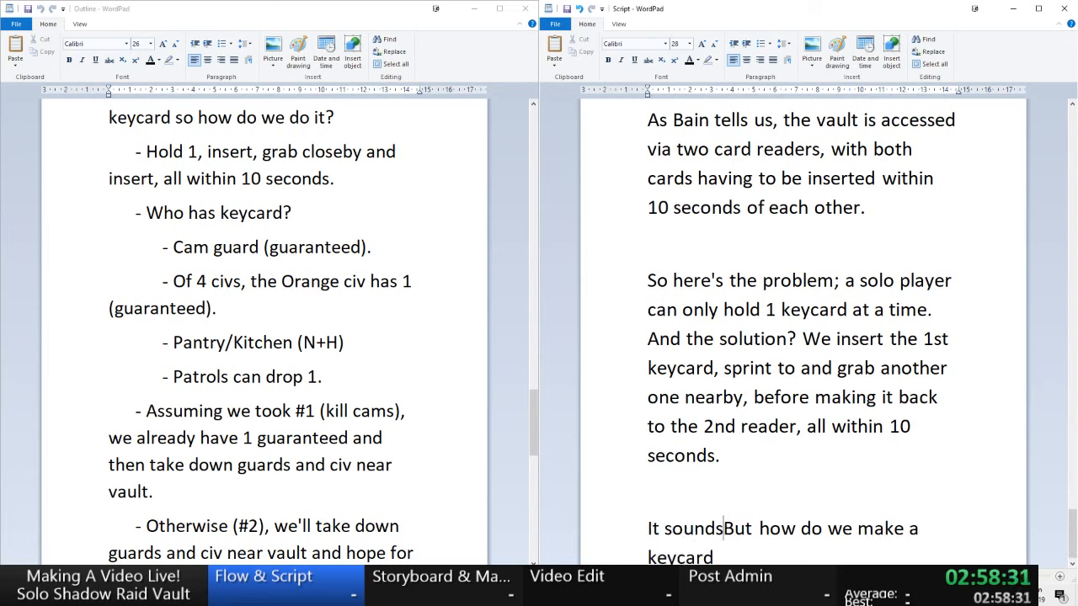
pyautogui.write(' simple right?')
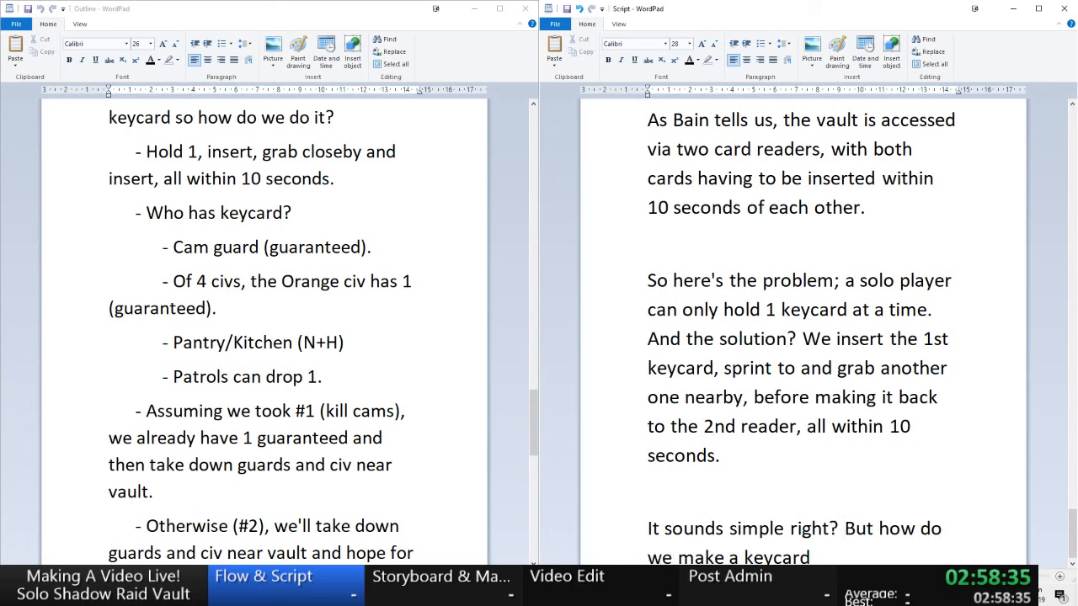
pyautogui.press('Down')
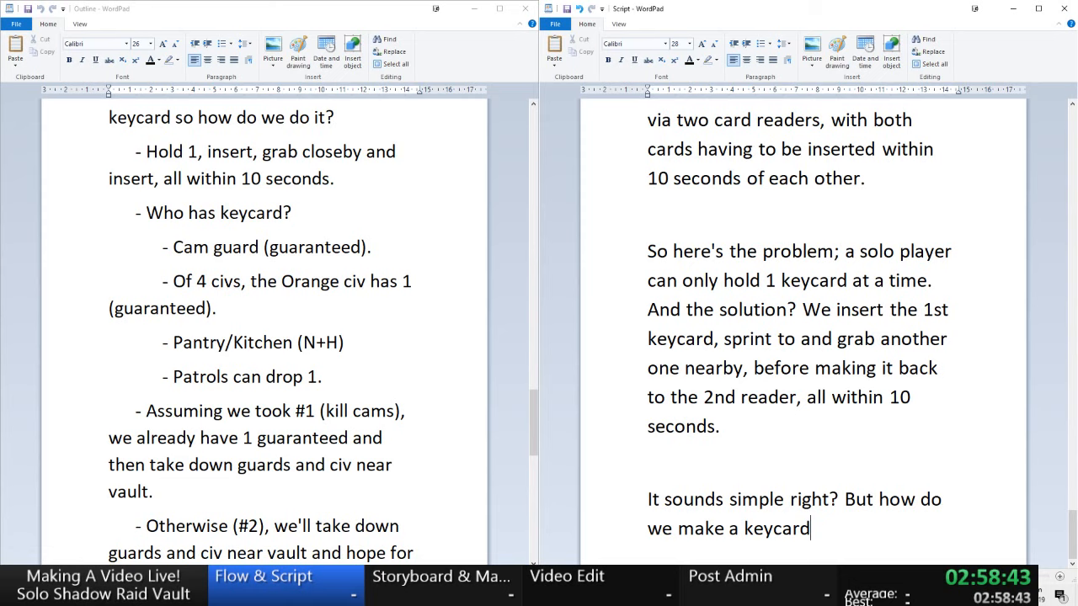
# - Add the note "-talk about getting first keycard" below the "It sounds simple right?" paragraph in the script
pyautogui.scroll(-2, 799, 330)
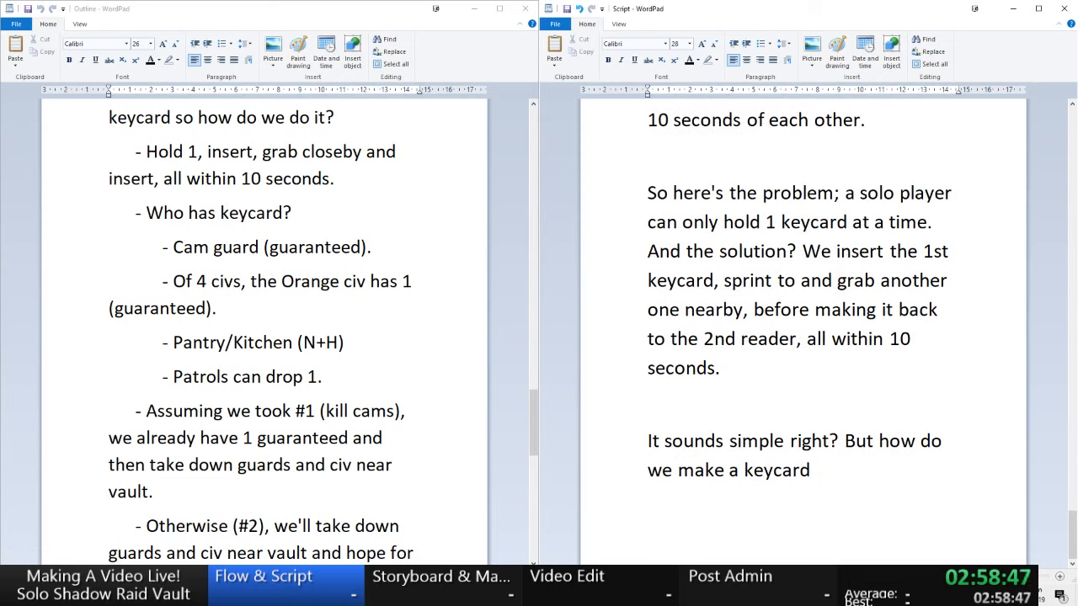
pyautogui.write('-talk about 1')
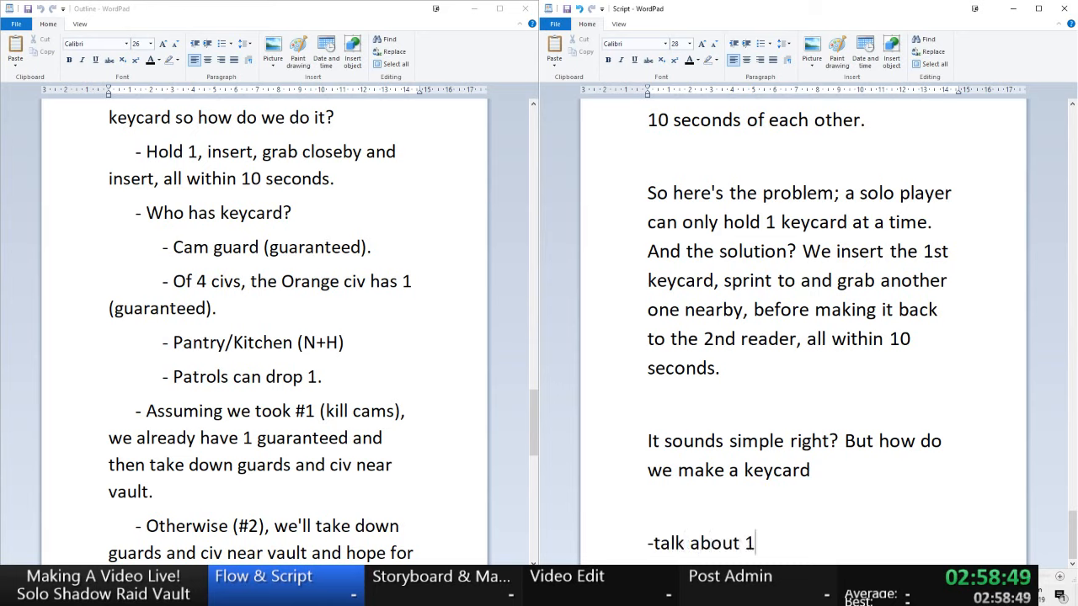
pyautogui.write('st')
pyautogui.press('BackSpace')
pyautogui.press('BackSpace')
pyautogui.press('BackSpace')
pyautogui.write('getting f')
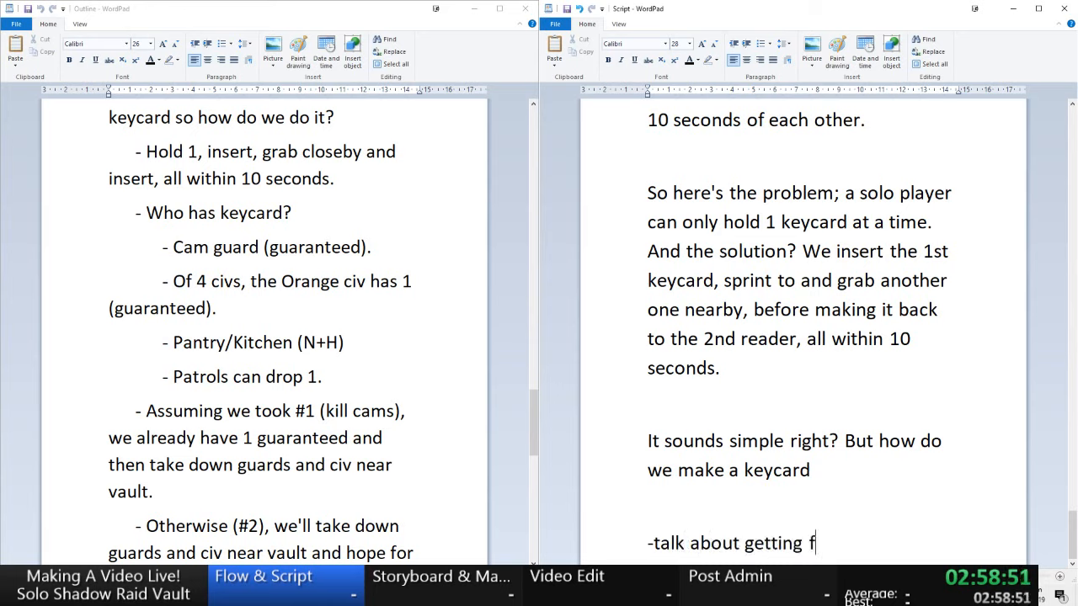
pyautogui.write('irst keycard')
pyautogui.press('Return')
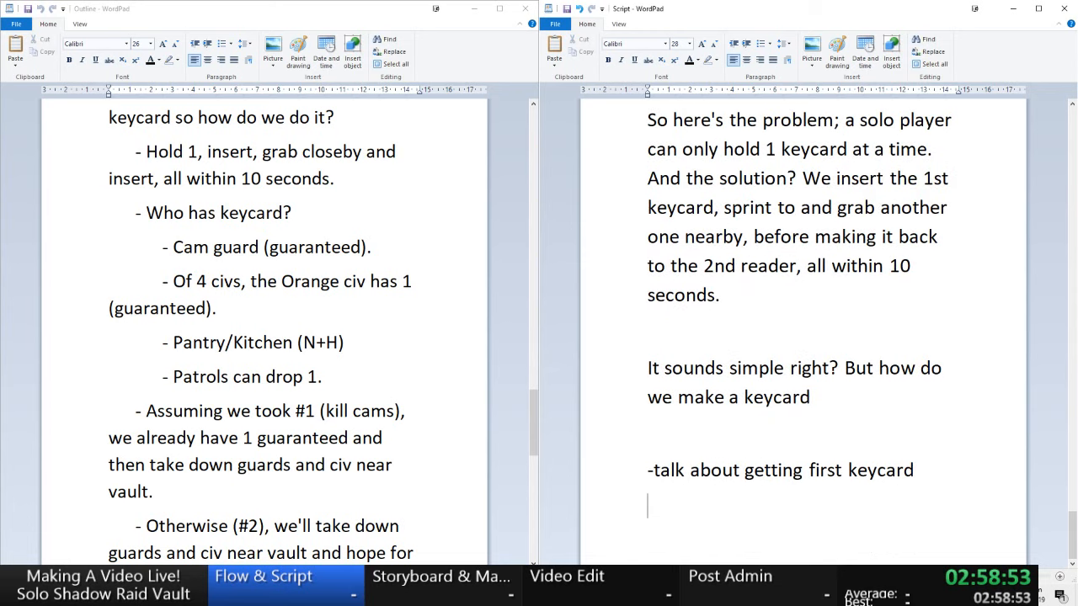
# - Add a second note reading "-talk about making 2nd keycard nearby" under the first-keycard note
pyautogui.write('-talk about')
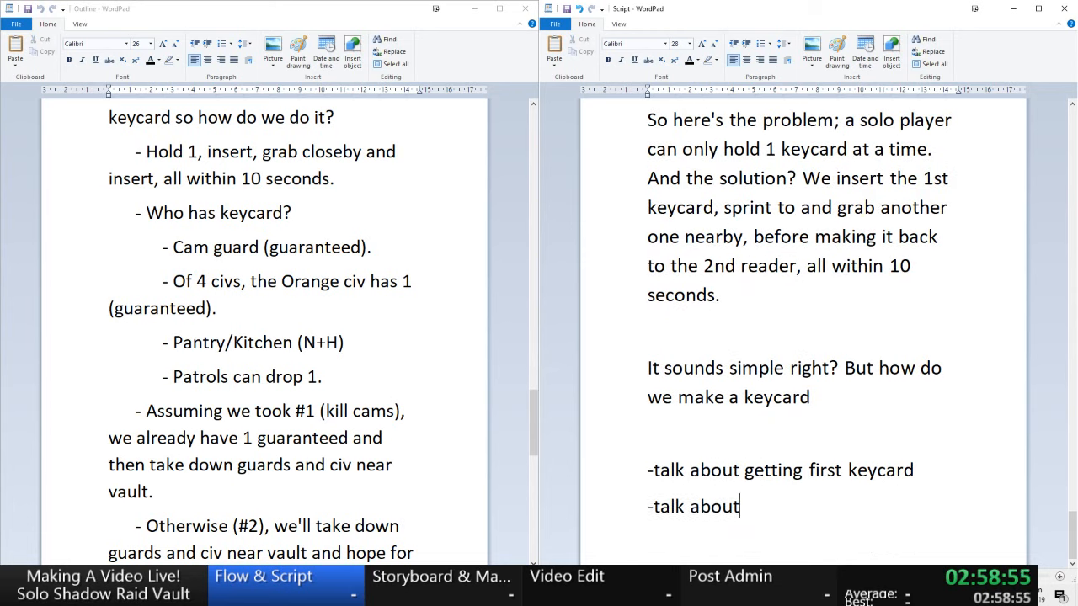
pyautogui.write(' making 2nd k')
pyautogui.press('BackSpace')
pyautogui.write('2nd k')
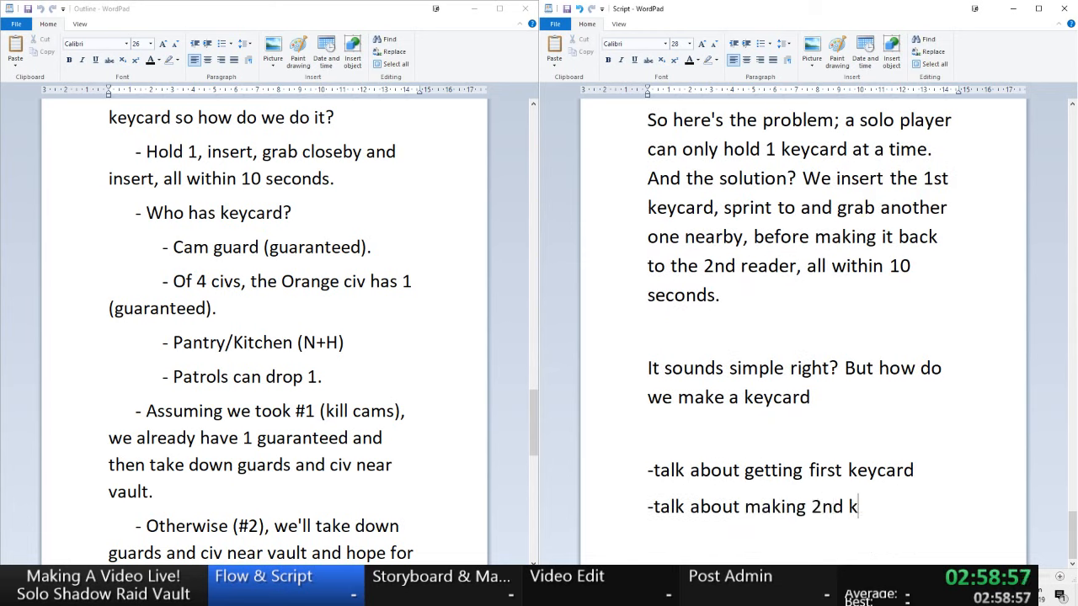
pyautogui.write('eycard nearby')
pyautogui.press('Up')
pyautogui.press('Up')
pyautogui.press('Up')
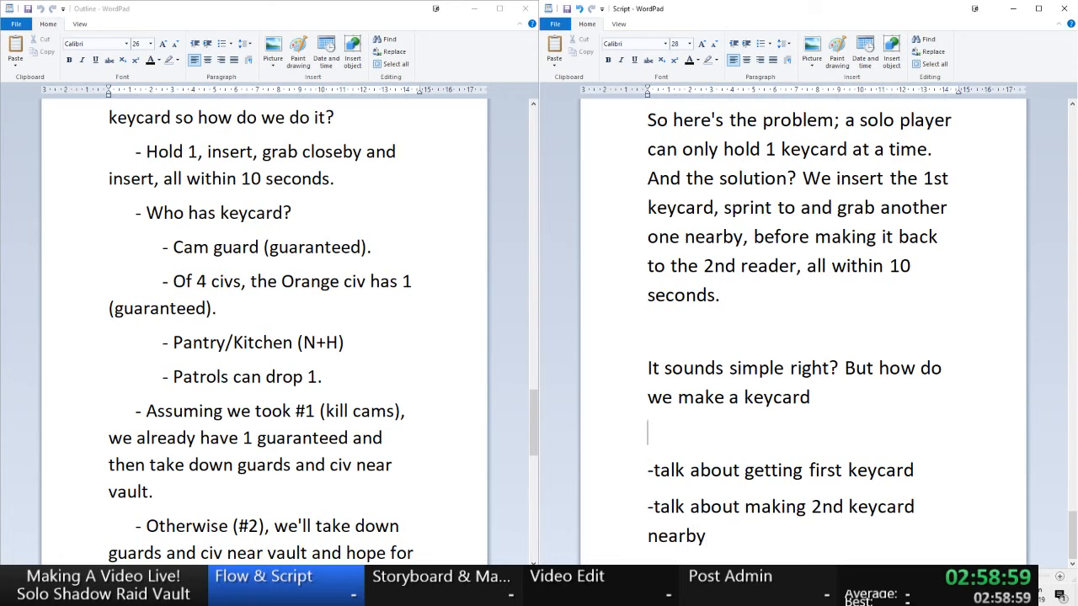
pyautogui.press('Up')
# - Compare the outline's keycard sources and guard takedown points with the script's "Opening the Vault Solo" section
pyautogui.click(458, 438)
pyautogui.scroll(-2, 457, 439)
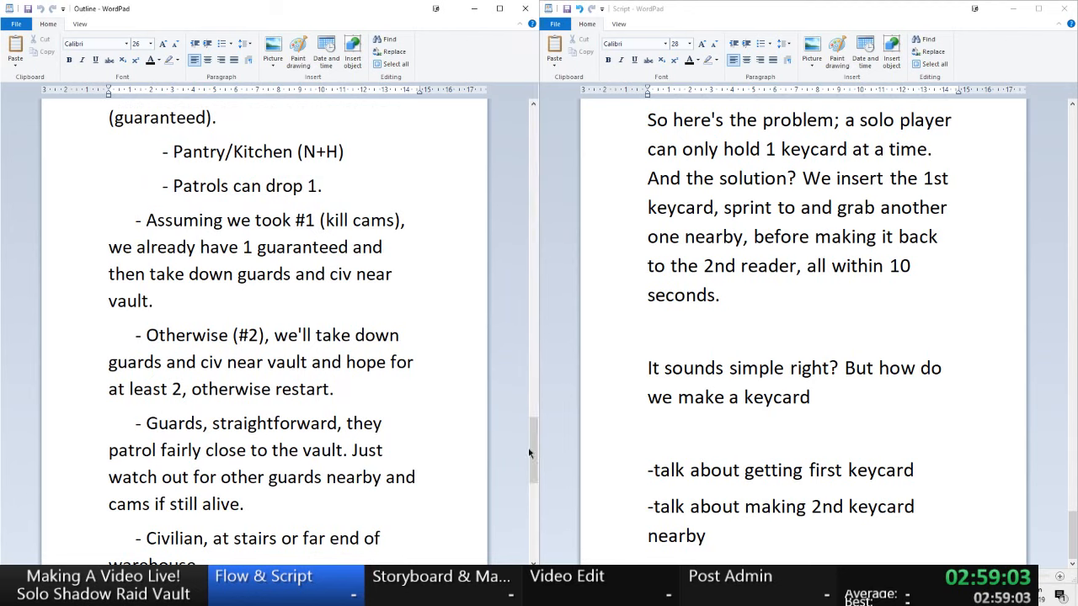
pyautogui.moveTo(531, 442)
pyautogui.mouseDown()
pyautogui.moveTo(533, 464)
pyautogui.moveTo(532, 440)
pyautogui.mouseUp()
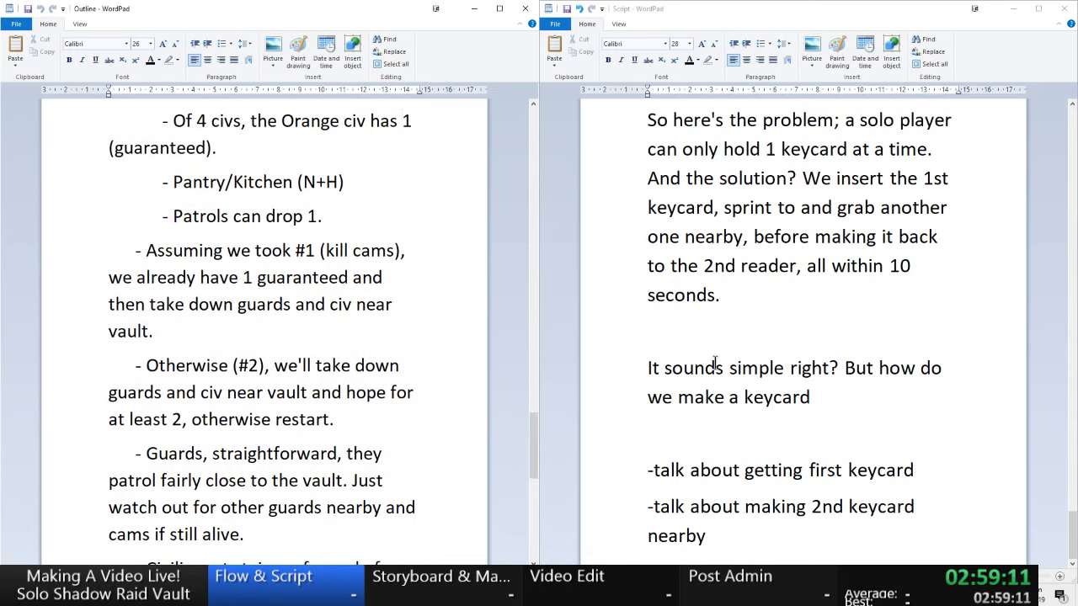
pyautogui.click(786, 330)
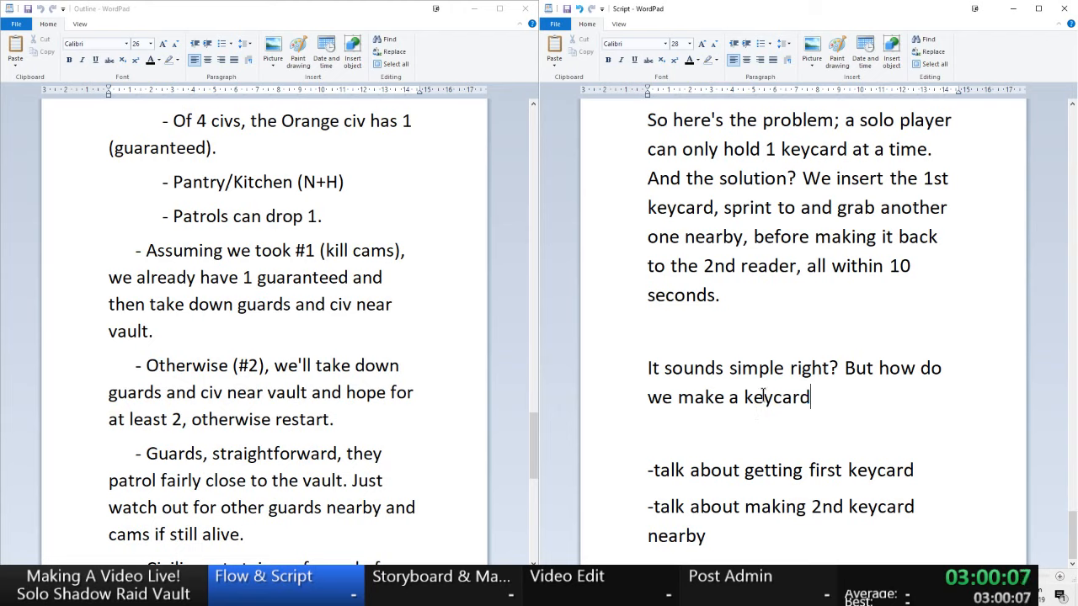
pyautogui.scroll(2, 763, 395)
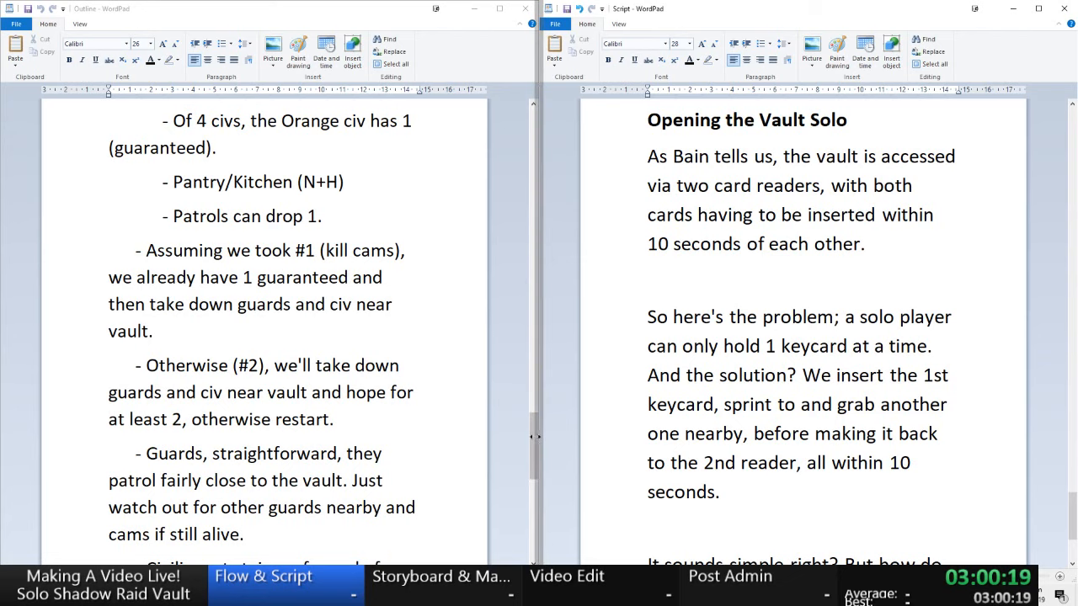
pyautogui.moveTo(535, 436)
pyautogui.mouseDown()
pyautogui.moveTo(541, 407)
pyautogui.moveTo(539, 430)
pyautogui.mouseUp()
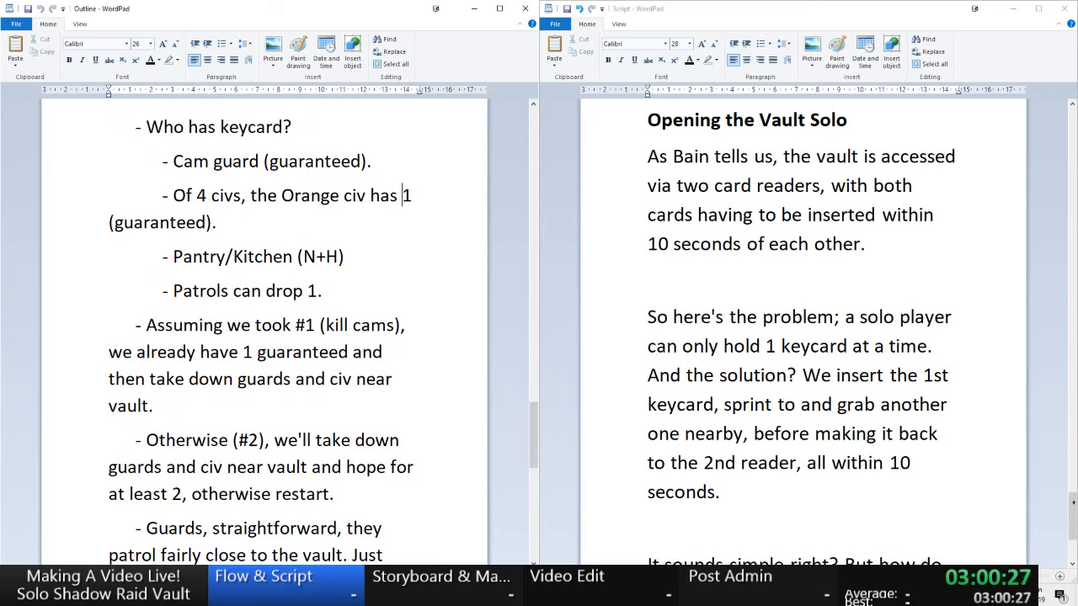
pyautogui.click(1073, 503)
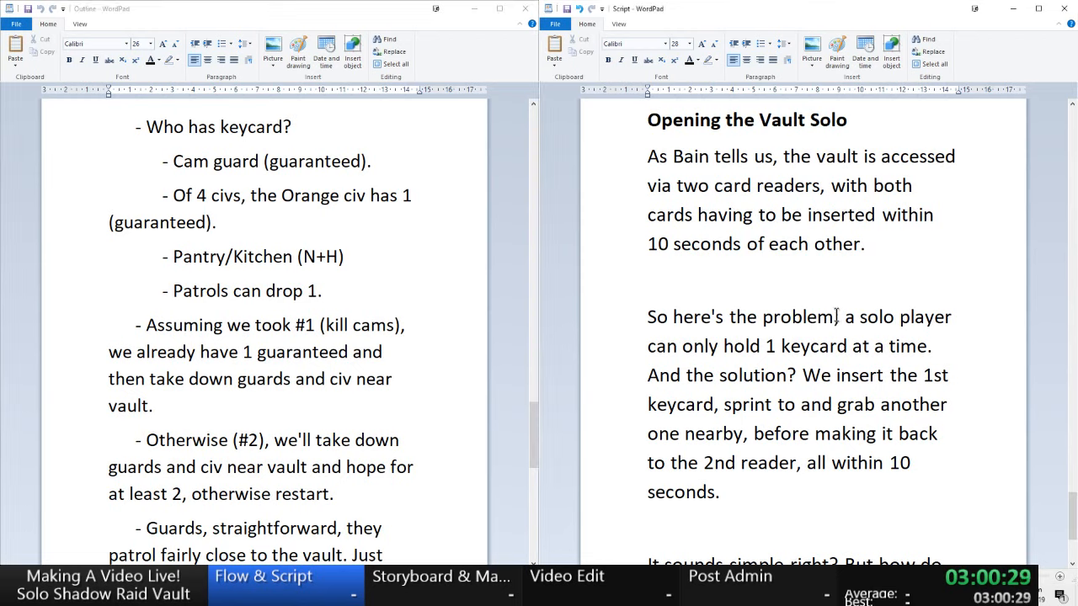
# - Insert a new paragraph after "10 seconds of each other." in the script that begins "Now where can we get keycards?"
pyautogui.click(893, 245)
pyautogui.press('Return')
pyautogui.press('Return')
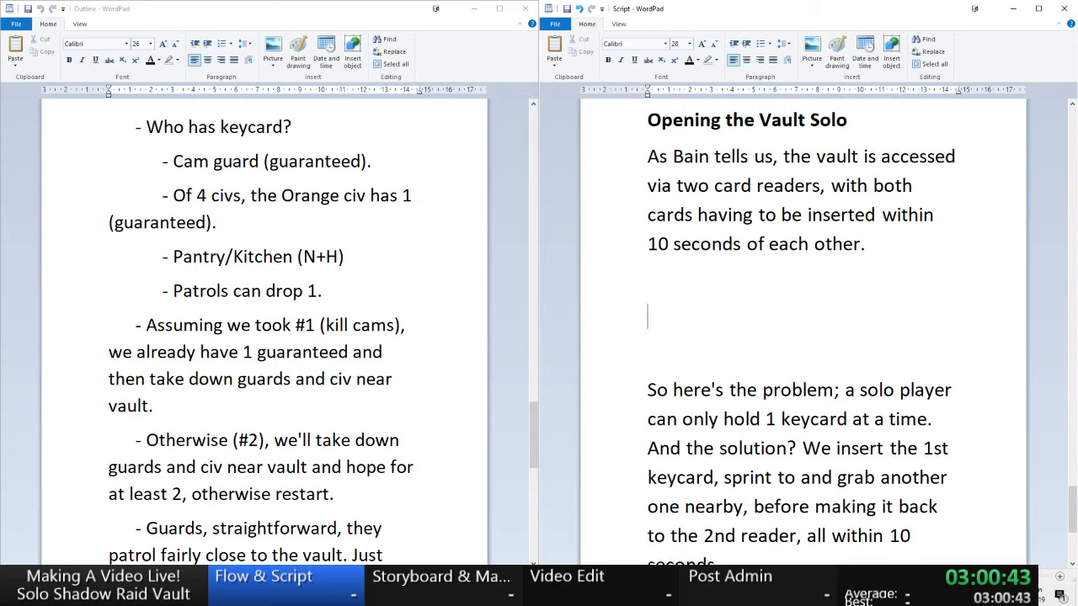
pyautogui.write('Now where can b')
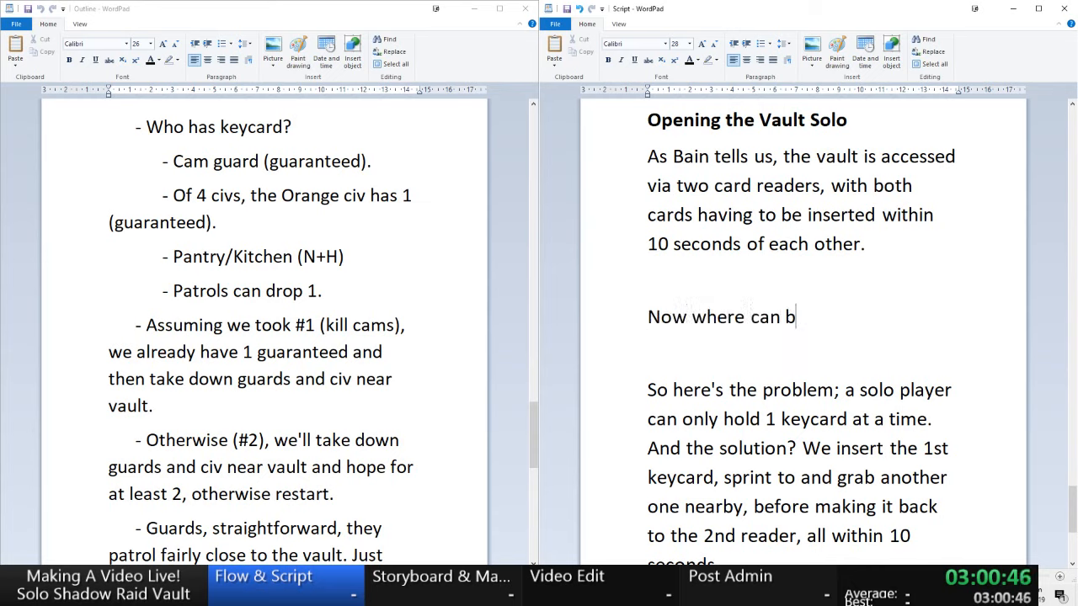
pyautogui.press('BackSpace')
pyautogui.write('we get')
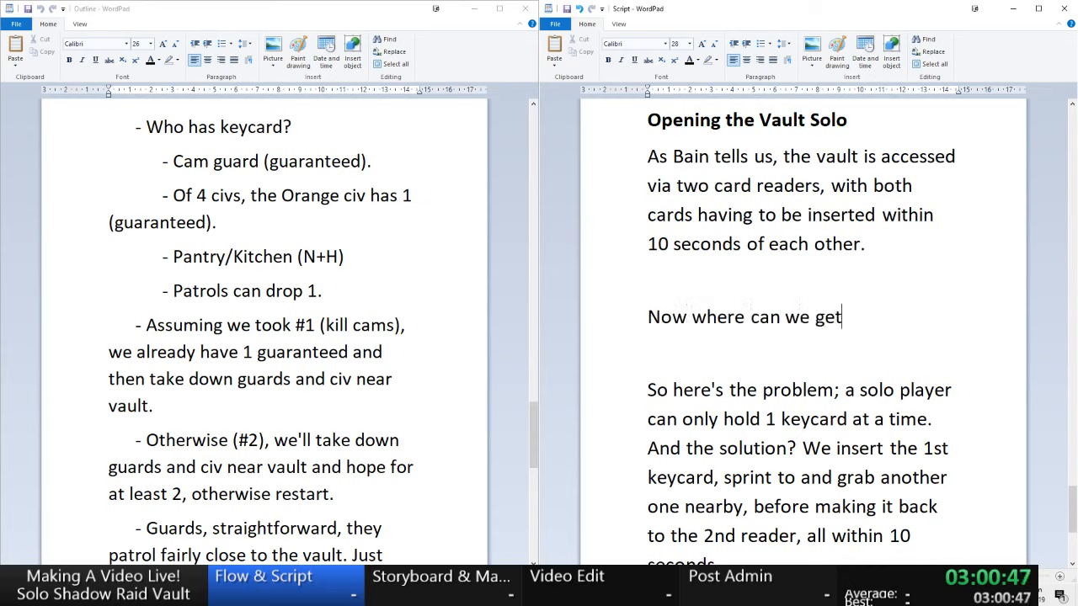
pyautogui.write(' keycards? ')
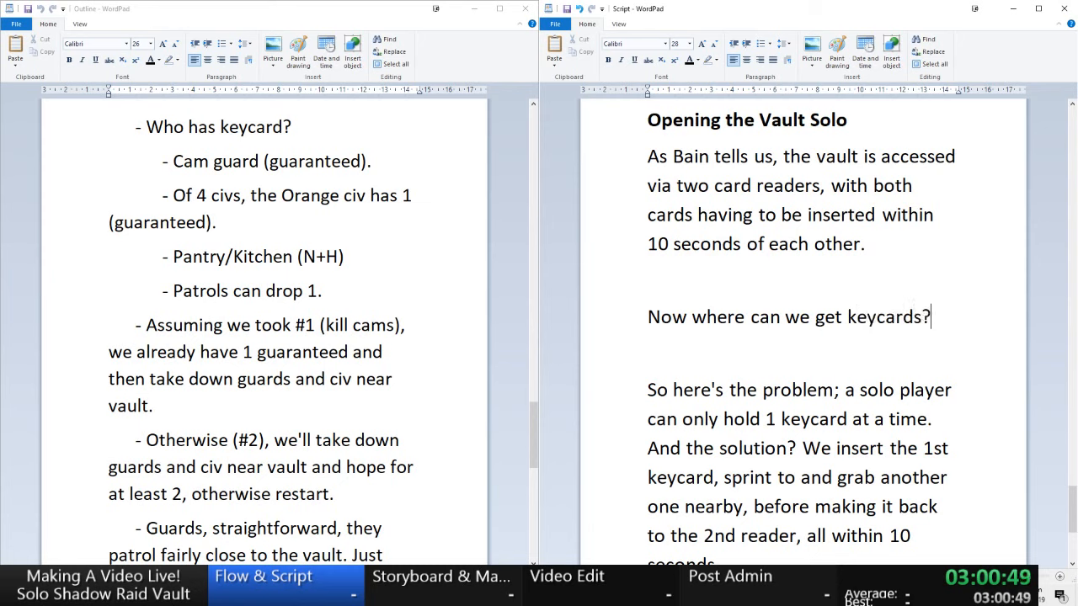
# - Continue the keycards paragraph with "The camera guard is guaranteed to have one"
pyautogui.write('The cam')
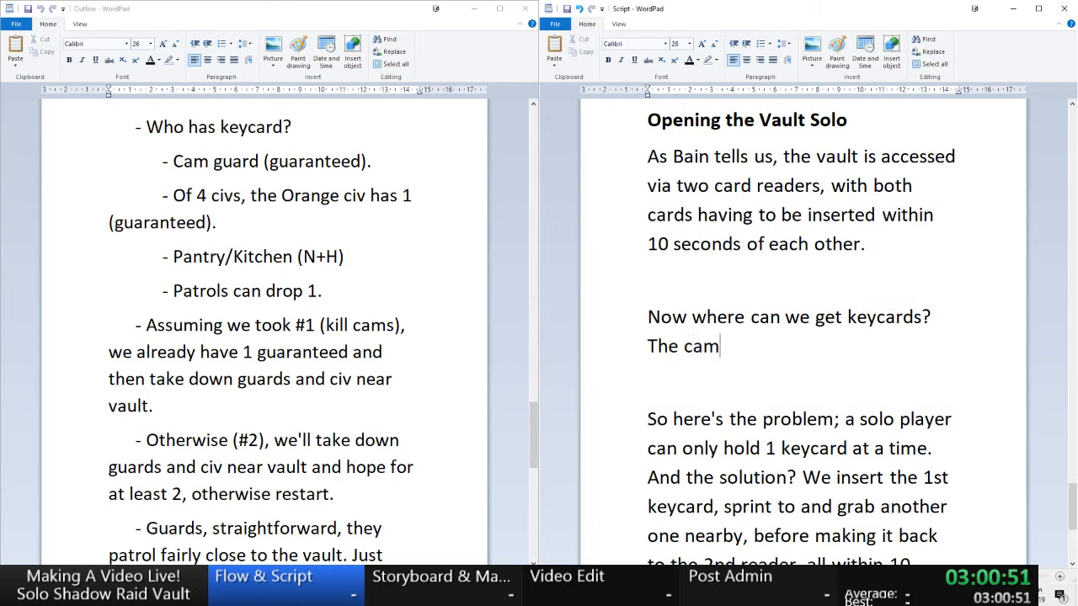
pyautogui.write('era guard has ')
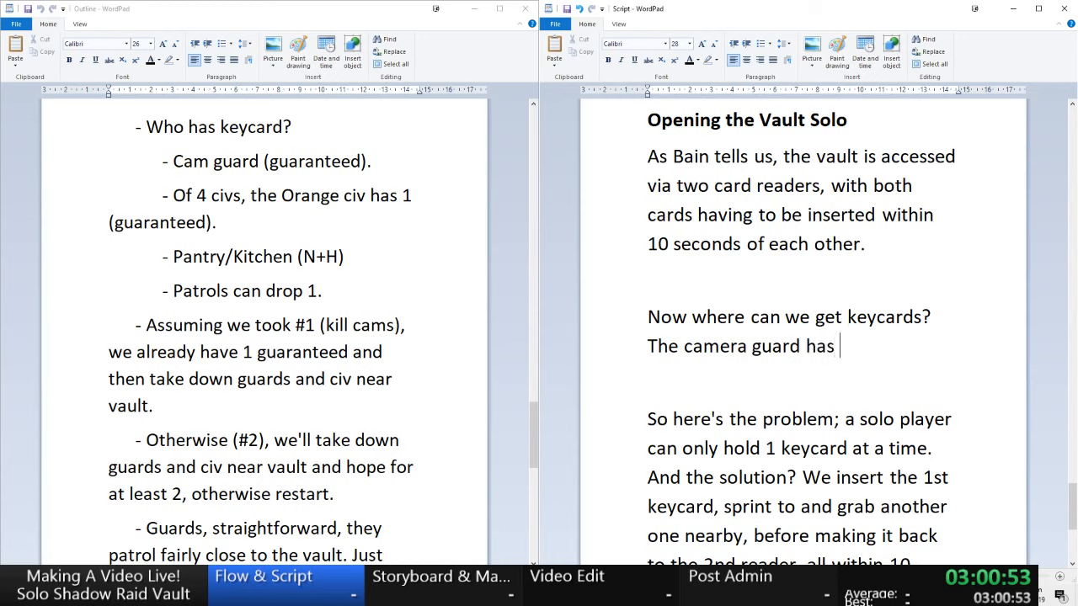
pyautogui.write('1,')
pyautogui.press('BackSpace')
pyautogui.press('BackSpace')
pyautogui.press('BackSpace')
pyautogui.press('BackSpace')
pyautogui.press('BackSpace')
pyautogui.press('BackSpace')
pyautogui.write('is guarantee')
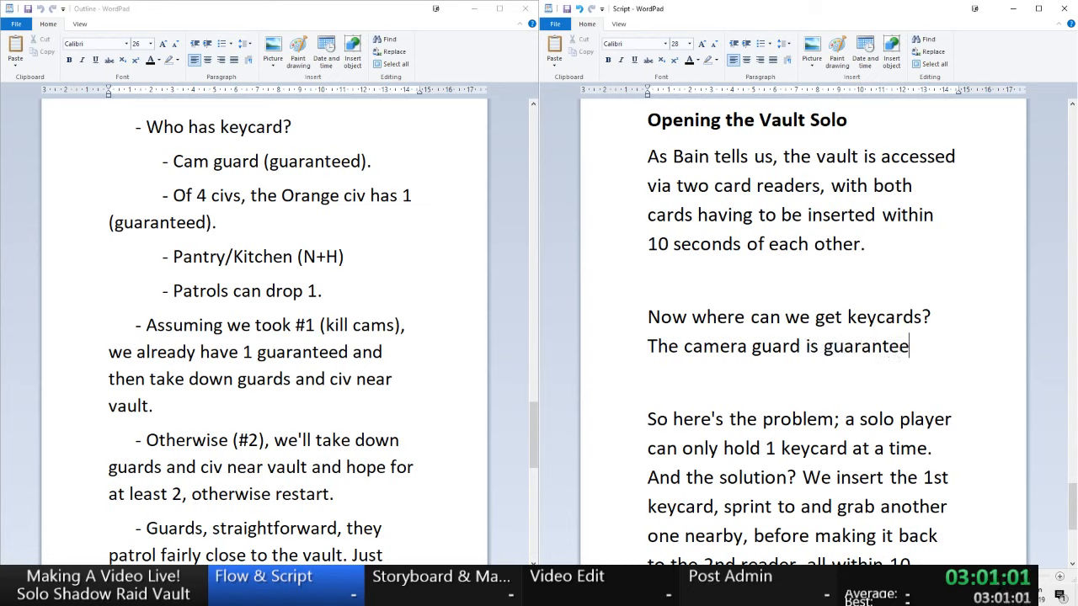
pyautogui.write('d')
pyautogui.write('to have one')
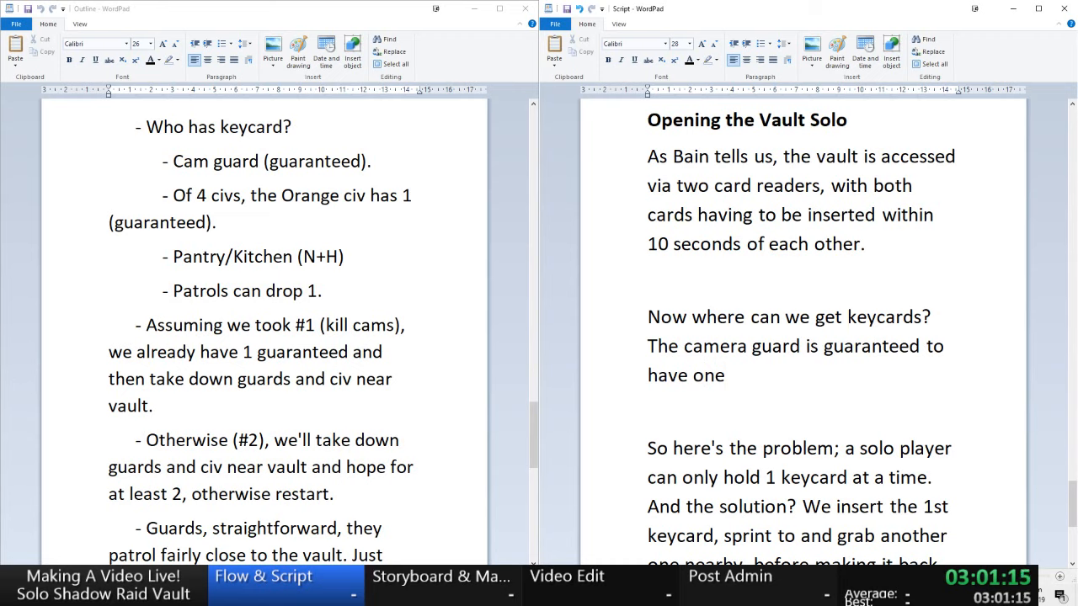
# - Extend the camera guard sentence with ", so is the civilian in the orange jumpsuit."
pyautogui.write(', so is the civi')
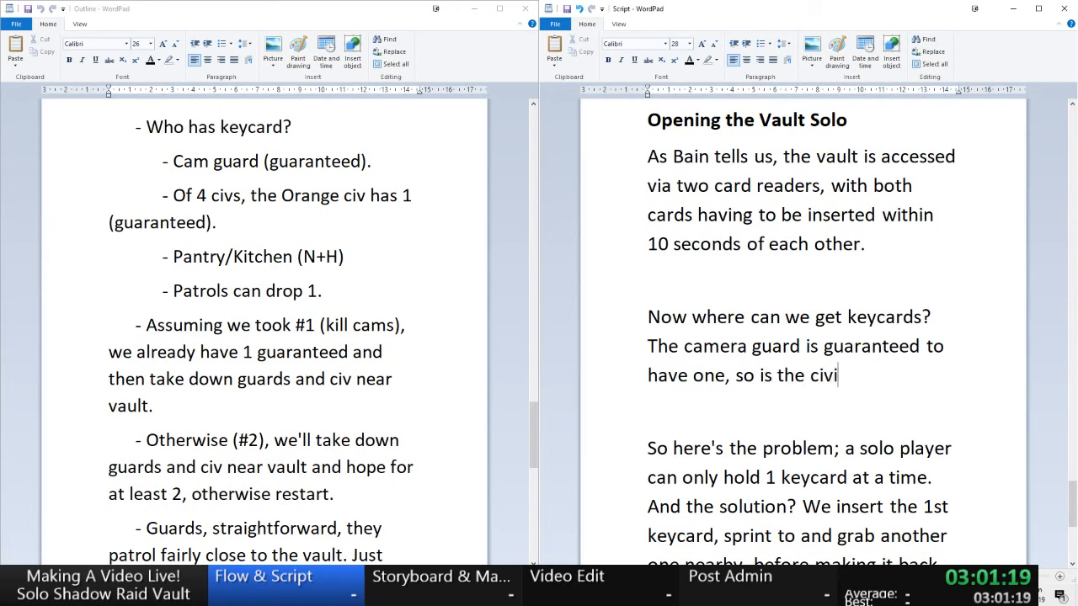
pyautogui.write('lian in the o')
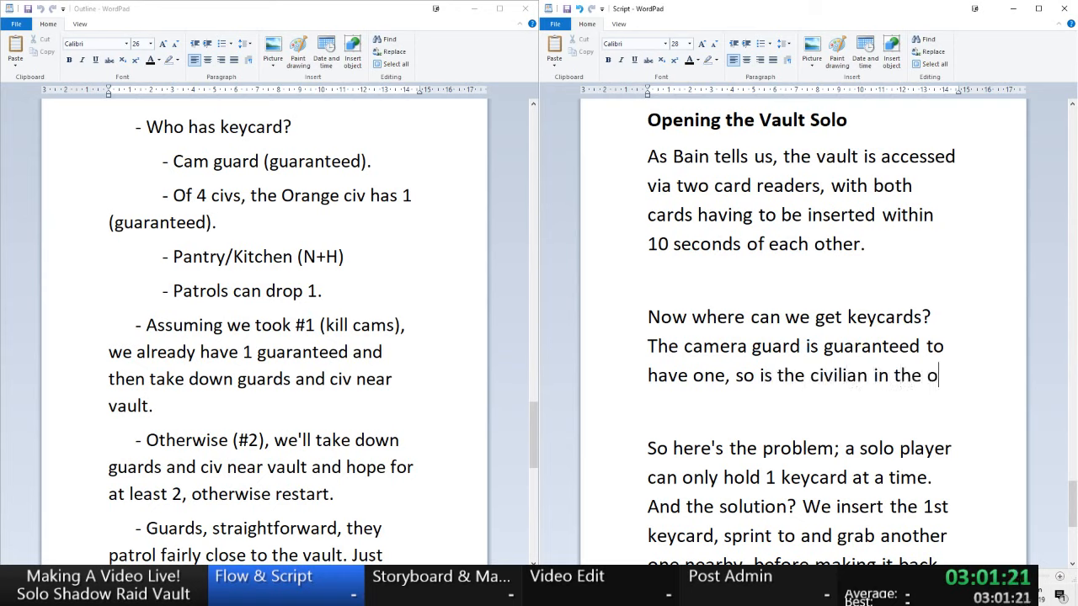
pyautogui.write('range')
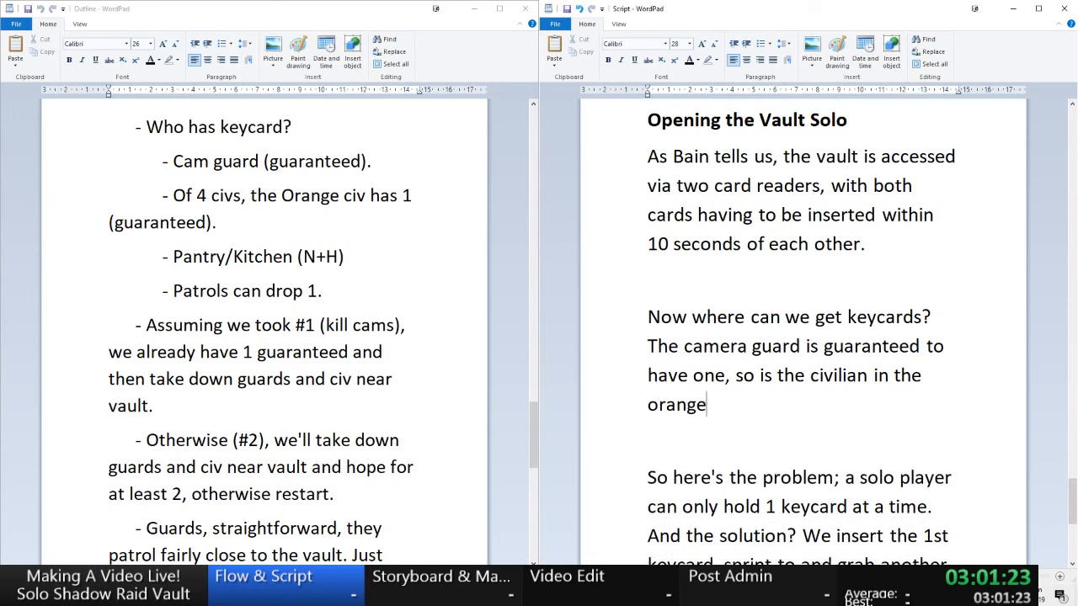
pyautogui.write(' jumpsuit.')
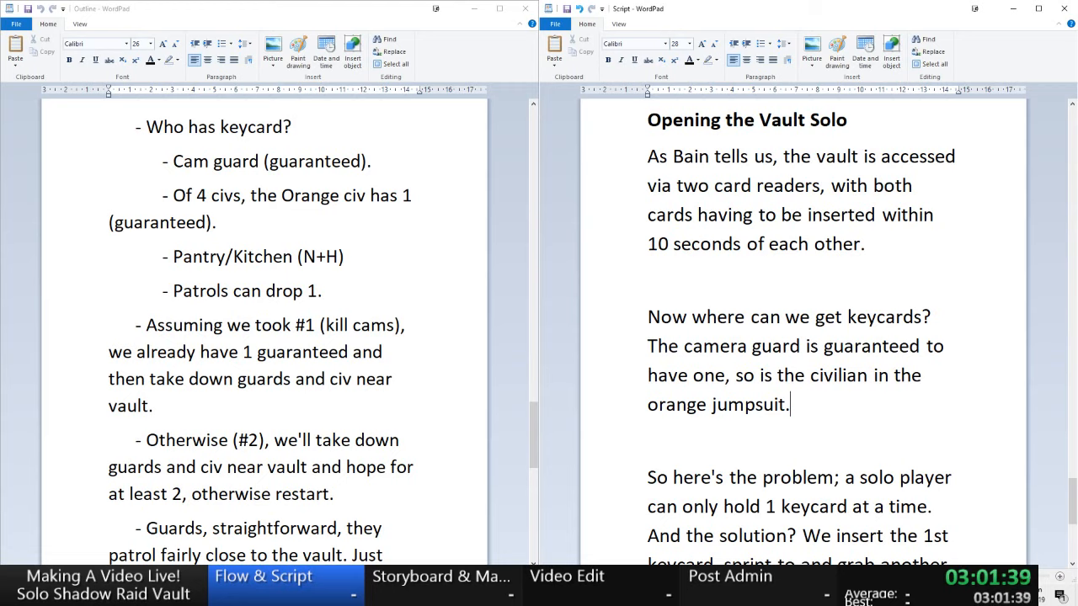
# - Replace the comma after "guaranteed to have one" with "and"
pyautogui.press('Up')
pyautogui.press('Left')
pyautogui.press('Left')
pyautogui.press('Left')
pyautogui.press('Left')
pyautogui.press('Left')
pyautogui.press('Left')
pyautogui.press('Left')
pyautogui.press('Left')
pyautogui.press('Left')
pyautogui.press('BackSpace')
pyautogui.write('and')
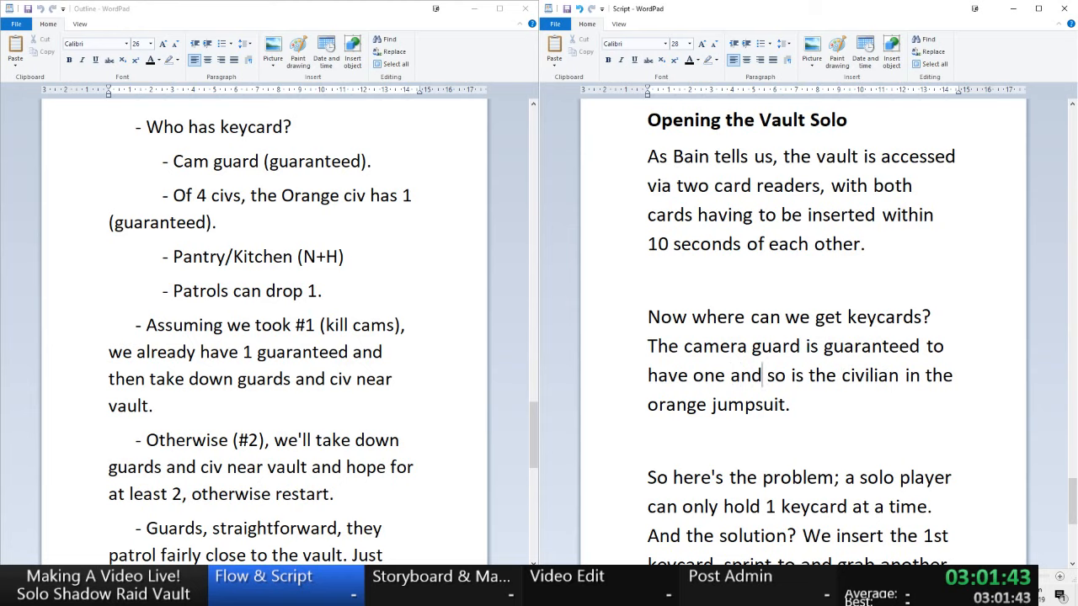
# - Add "If we're playing on Normal or Hard, another one can be found in the pantry." after the orange jumpsuit sentence
pyautogui.press('Down')
pyautogui.press('End')
pyautogui.write("If we 're playing")
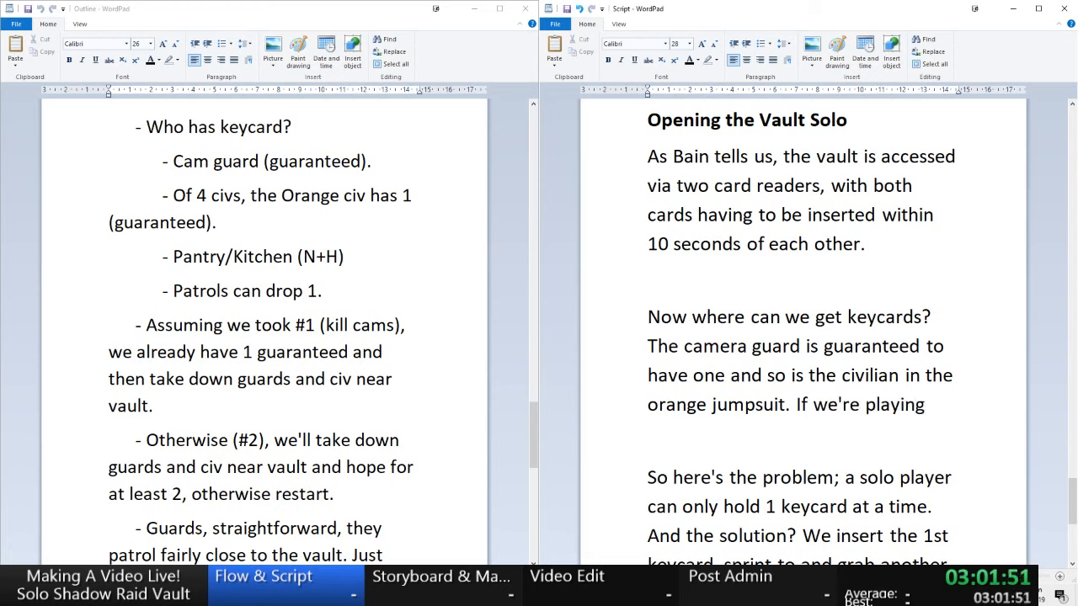
pyautogui.write(' on Norma')
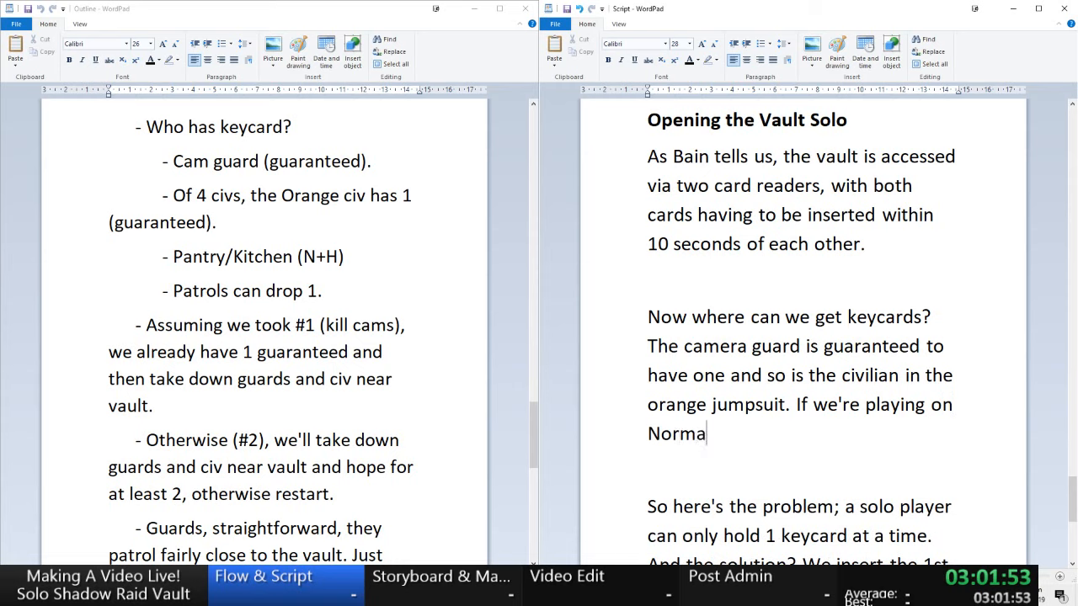
pyautogui.write('l or Hard,')
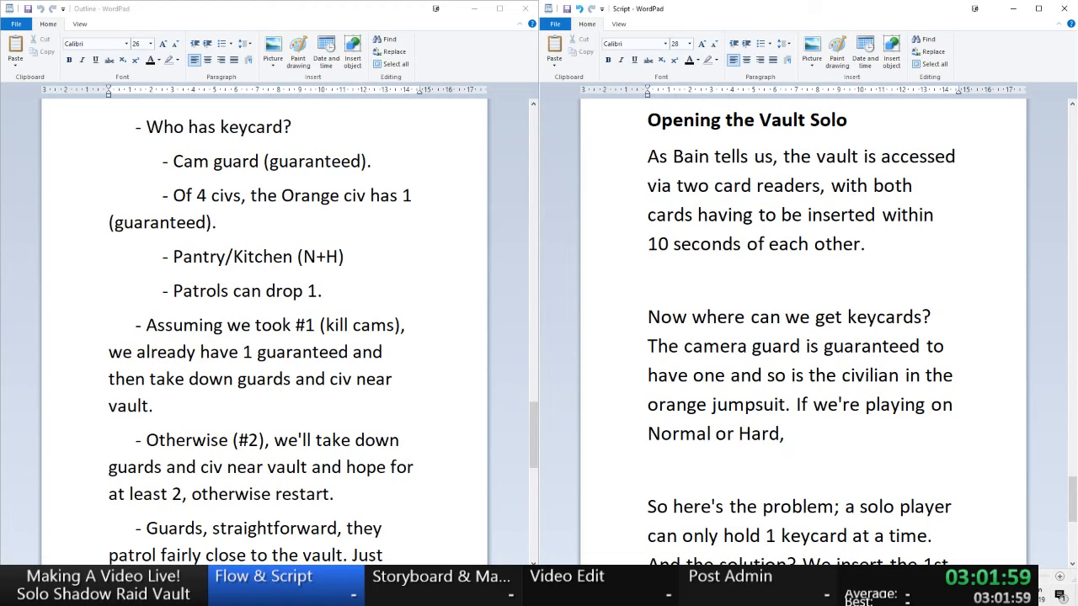
pyautogui.write('another ')
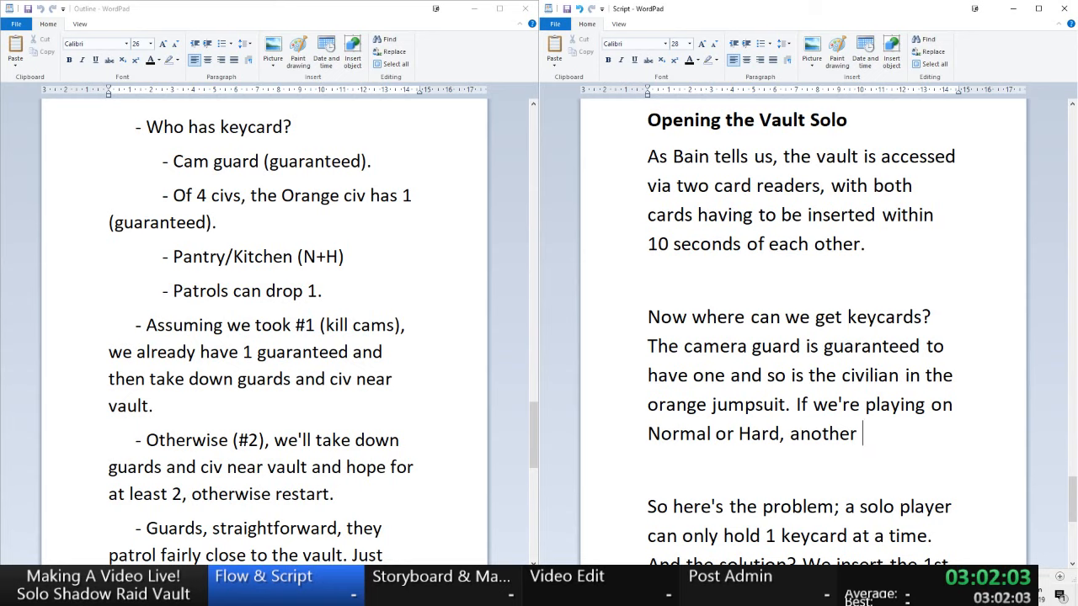
pyautogui.write('one cab')
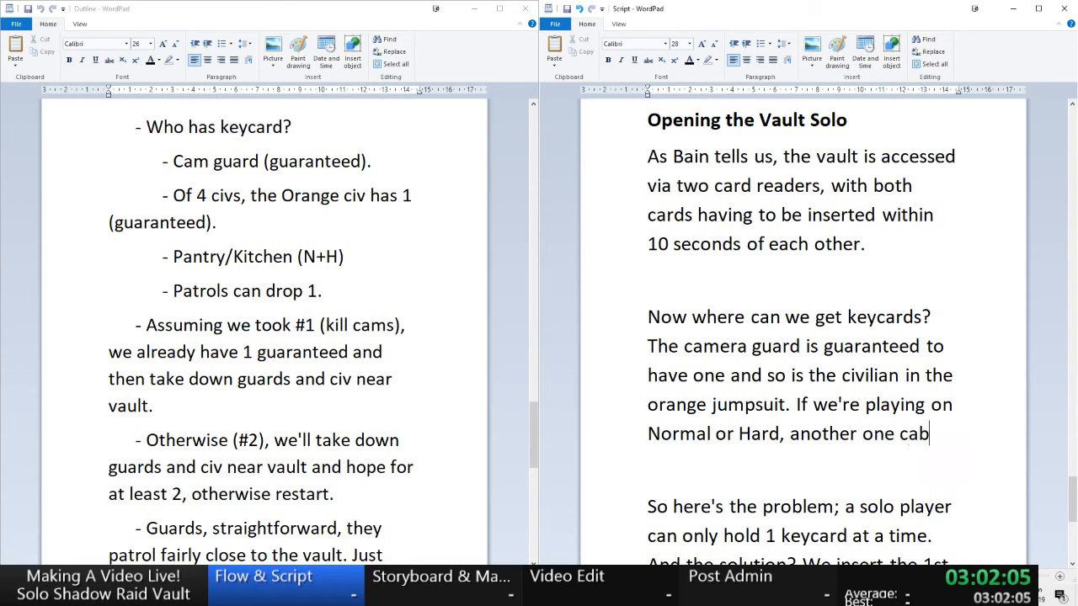
pyautogui.press('BackSpace')
pyautogui.write('n be')
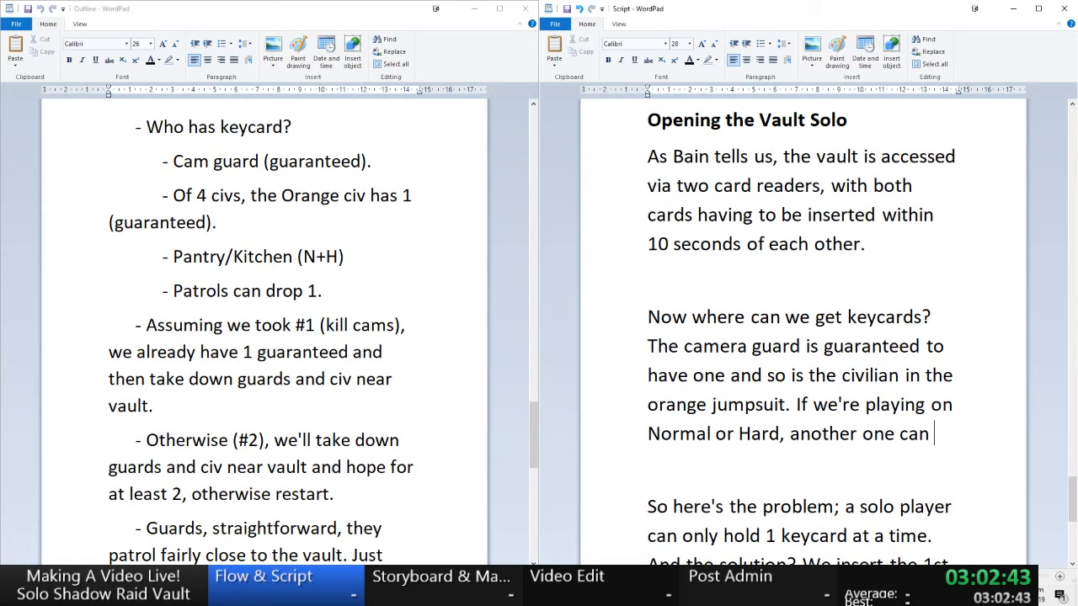
pyautogui.write('be found in the ')
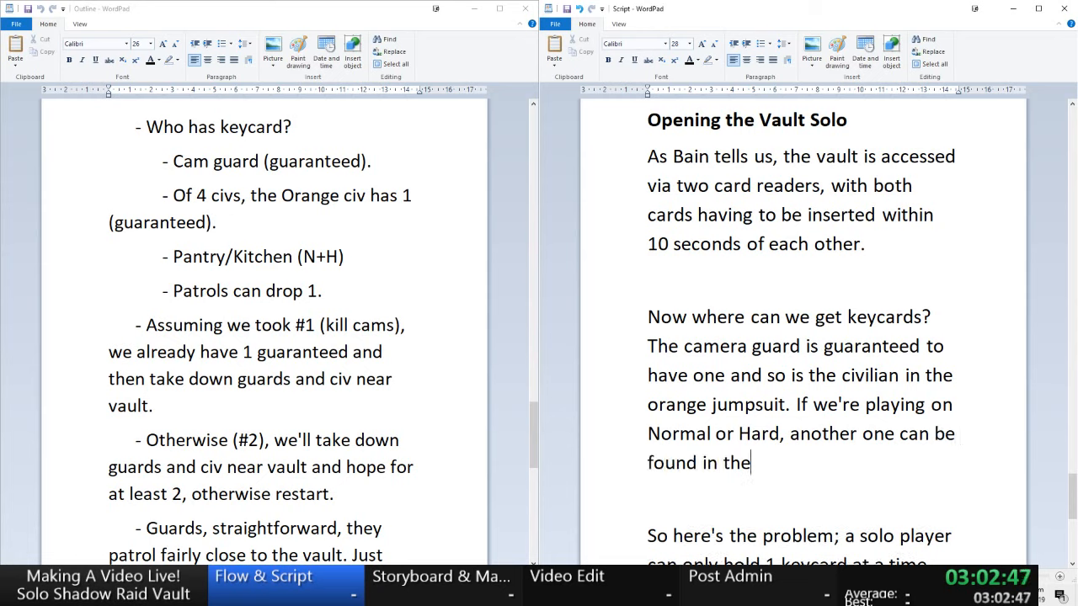
pyautogui.write('pantry.')
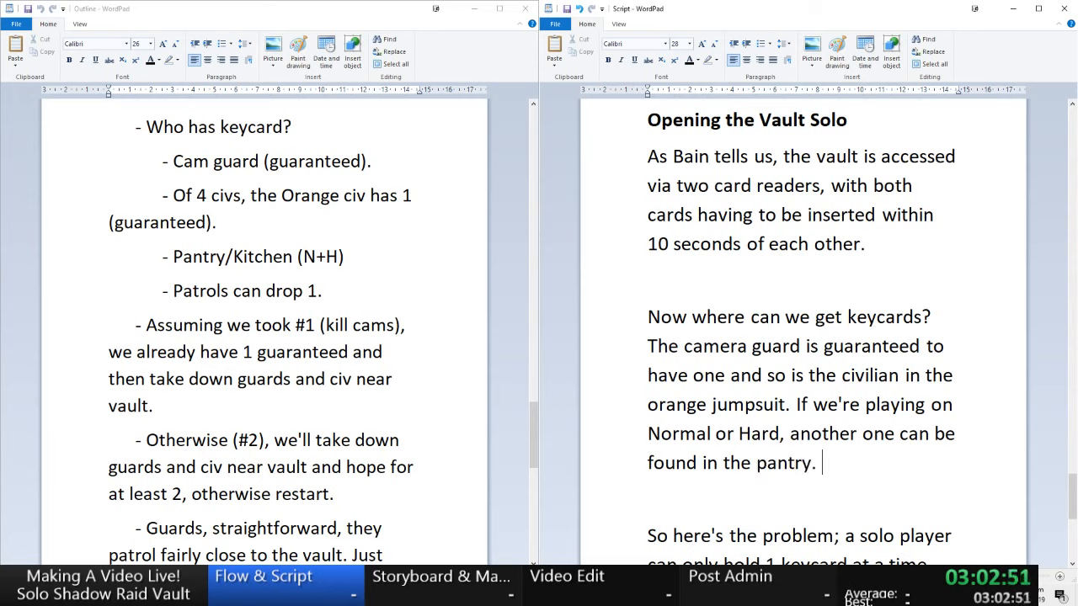
# - End the keycards paragraph with "Otherwise, the patrolling Murkies in the warehouse have a chance to drop one."
pyautogui.write(' Otherwise,')
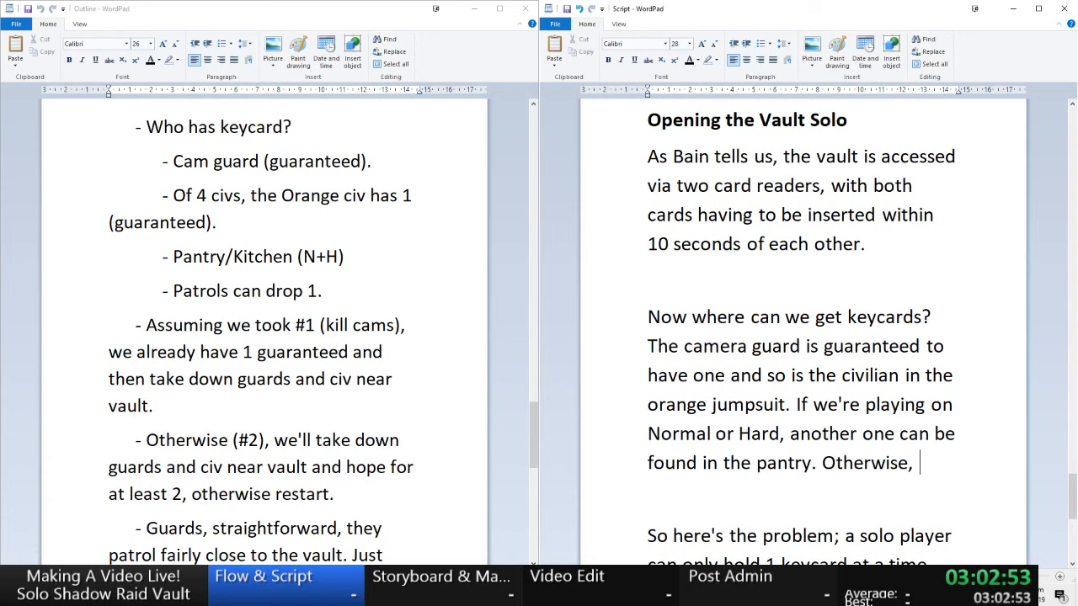
pyautogui.write('the patrol')
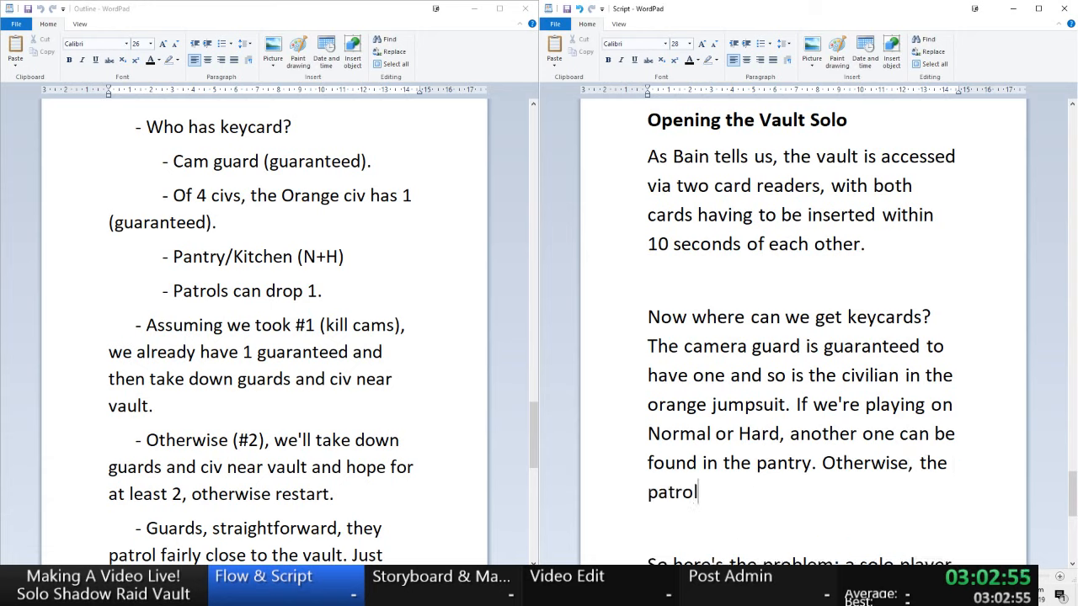
pyautogui.write('ling')
pyautogui.press('BackSpace')
pyautogui.press('BackSpace')
pyautogui.press('BackSpace')
pyautogui.press('BackSpace')
pyautogui.press('BackSpace')
pyautogui.press('BackSpace')
pyautogui.press('BackSpace')
pyautogui.press('BackSpace')
pyautogui.press('BackSpace')
pyautogui.write('atrolling Murkies in t')
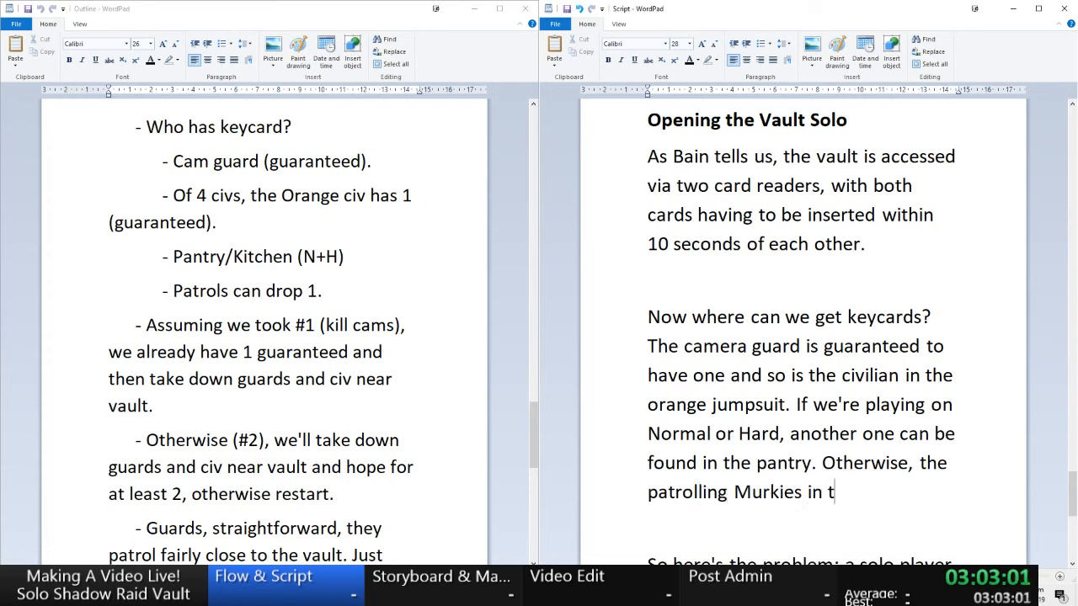
pyautogui.write('he warehouse have a chance to')
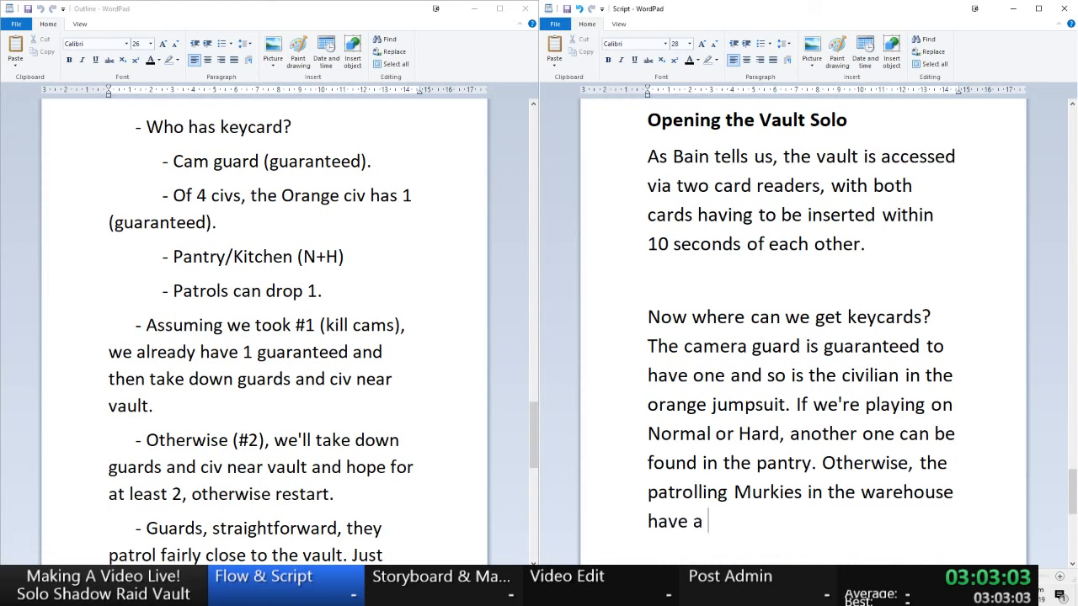
pyautogui.write(' d')
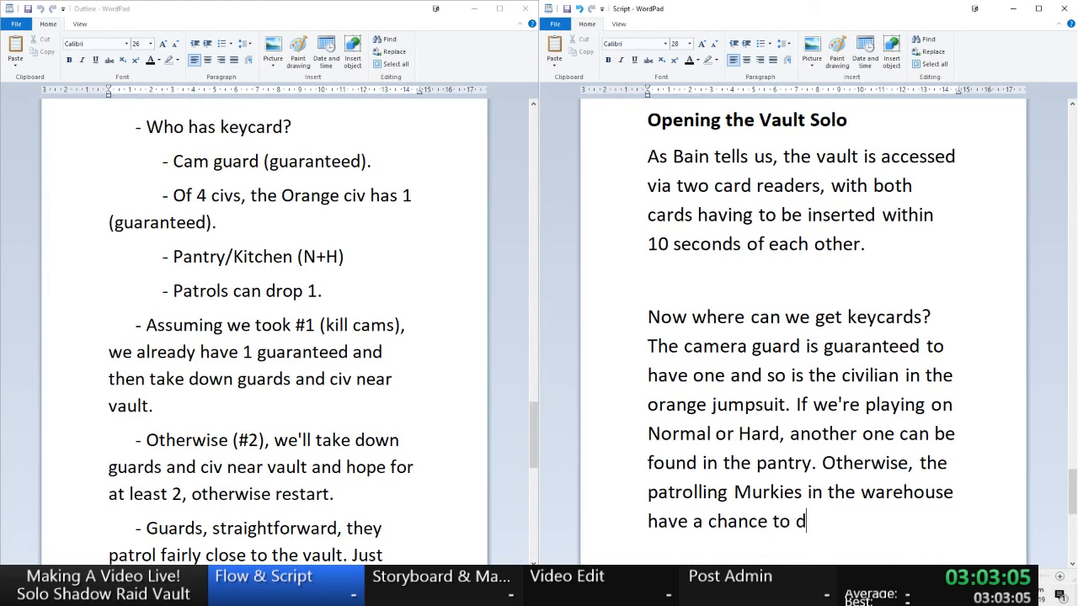
pyautogui.write('rop one.')
pyautogui.write("So here's the problem; a solo player can only hold 1 keycard at a time.")
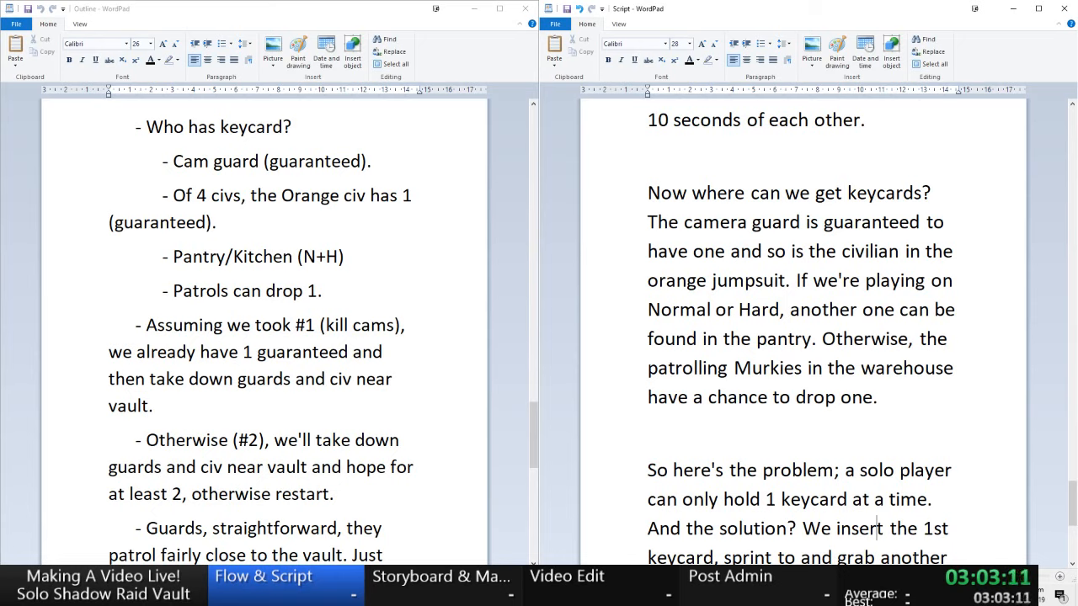
# - Check the keycards paragraph against the outline by highlighting its notes from "Who has keycard?" through "Pantry/Kitchen (N+H)", and return to the script
pyautogui.click(402, 195)
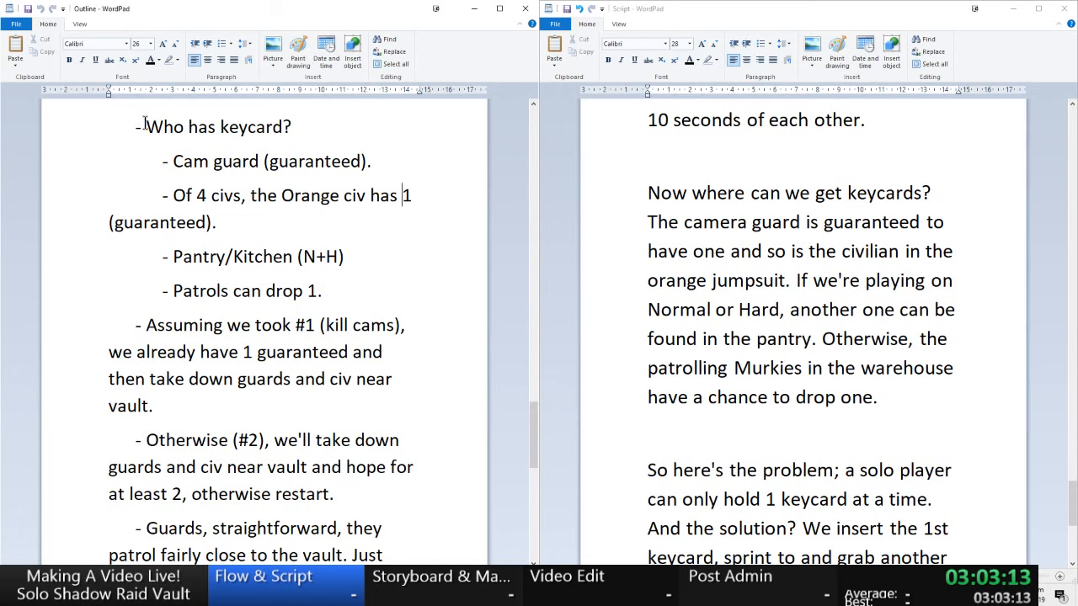
pyautogui.moveTo(145, 123); pyautogui.dragTo(391, 252)
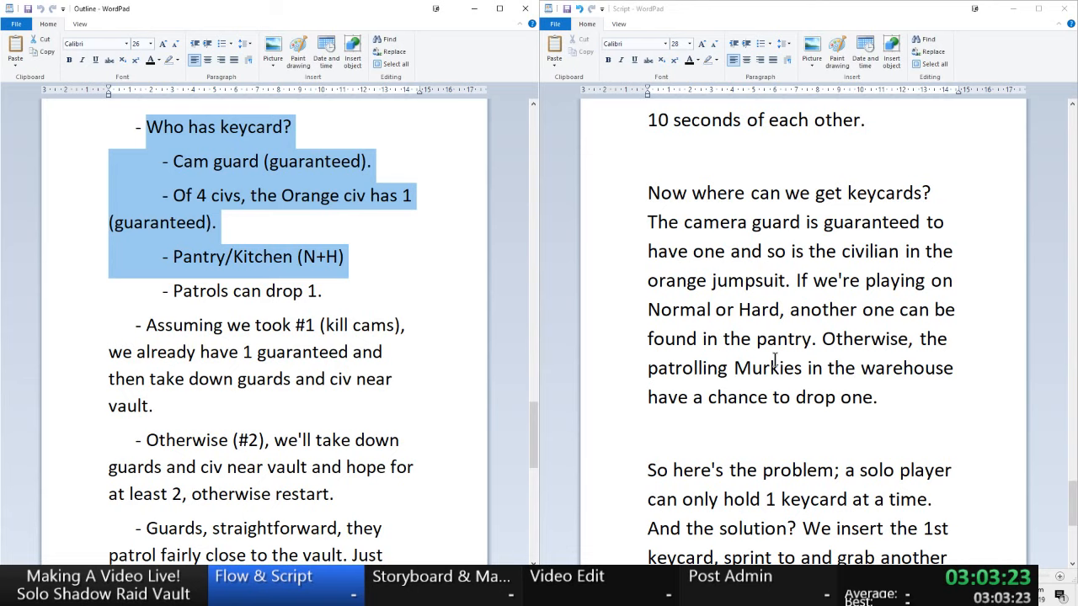
pyautogui.hotkey('alt', 'Tab')
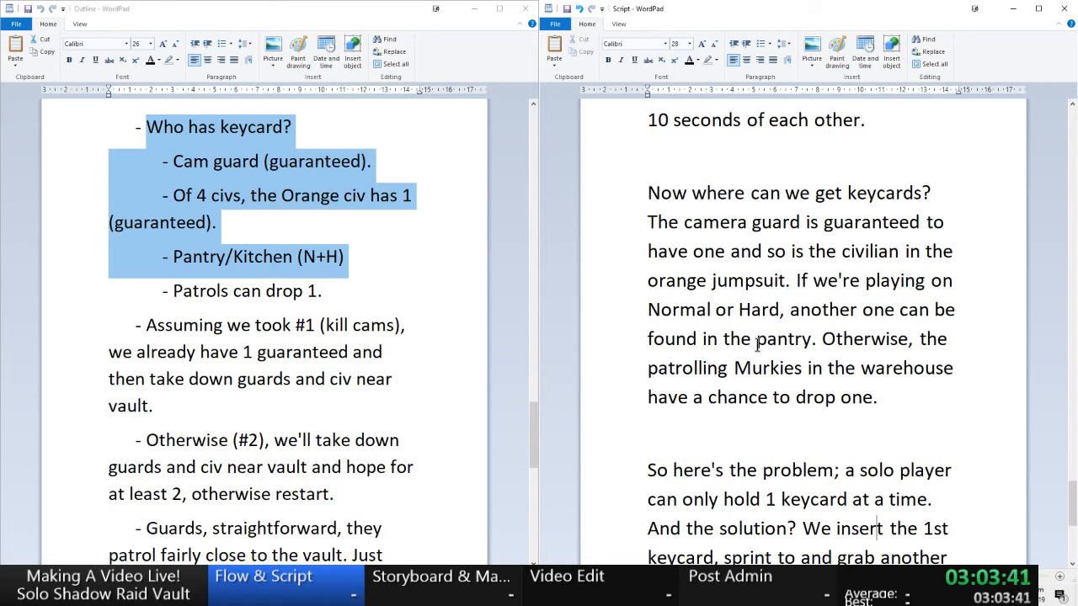
# - Insert "we already have" after "We insert the 1st keycard" in the solution sentence of the script
pyautogui.scroll(-2, 758, 343)
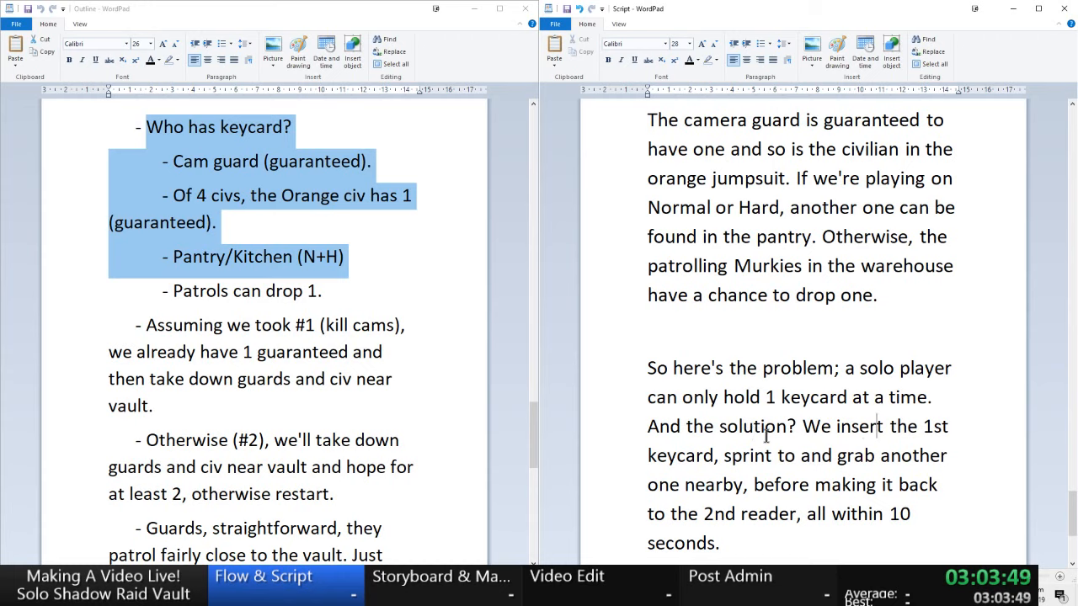
pyautogui.click(720, 455)
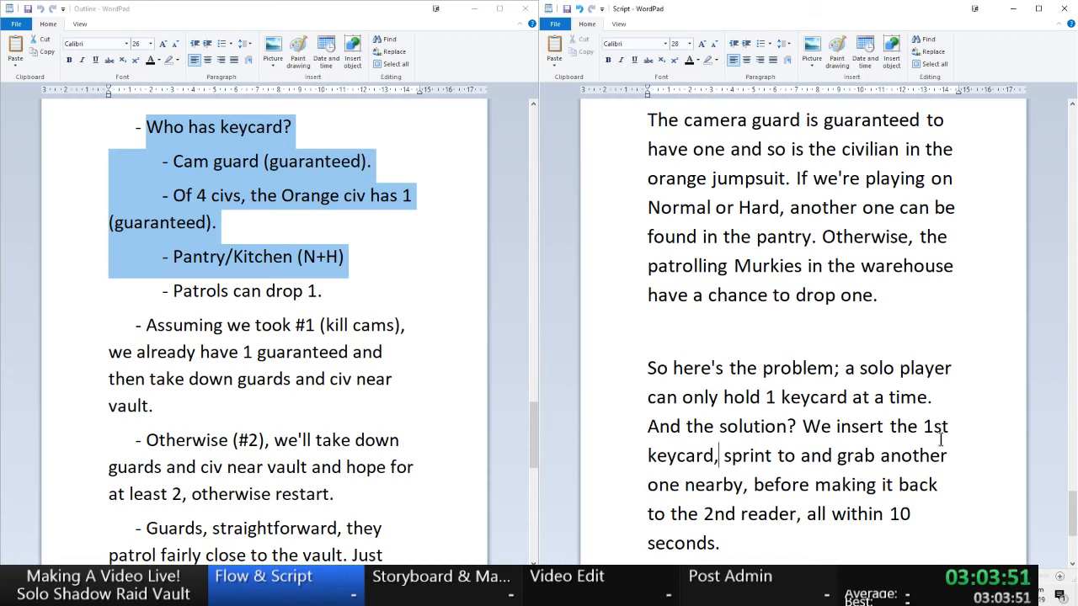
pyautogui.press('Left')
pyautogui.write('we have')
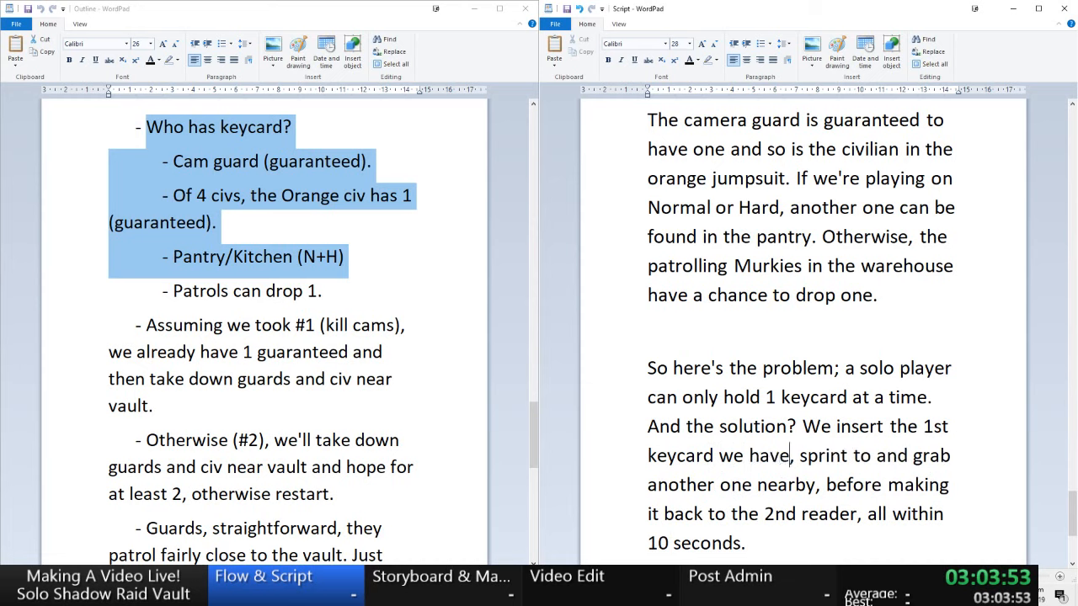
pyautogui.press('BackSpace')
pyautogui.press('BackSpace')
pyautogui.press('BackSpace')
pyautogui.press('BackSpace')
pyautogui.write('already have')
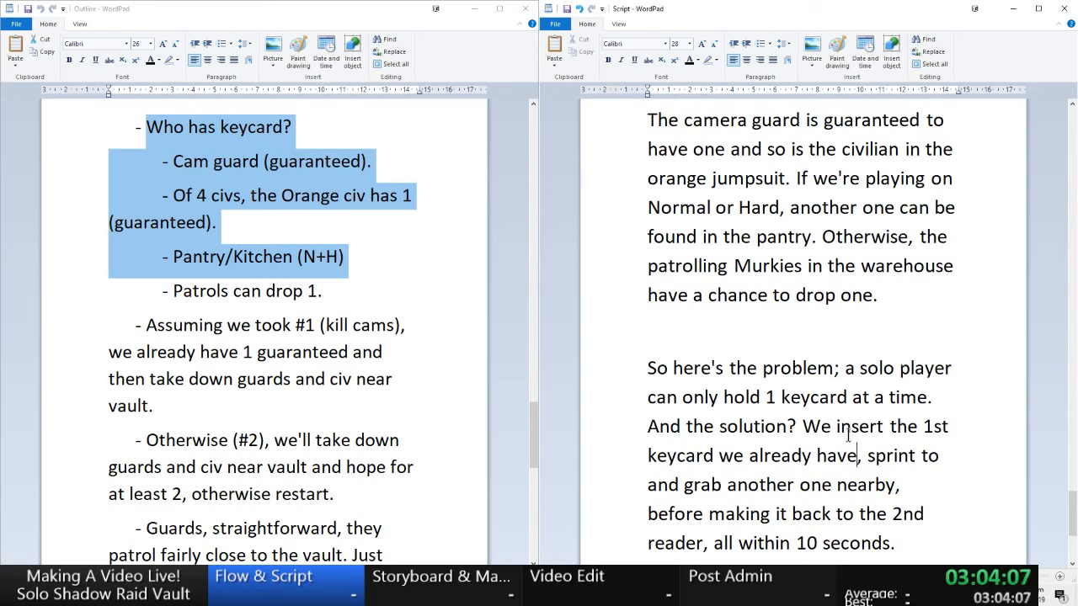
# - Replace "make a keycard" after "But how do we" with "get a keycard to be nearby."
pyautogui.scroll(-2, 848, 435)
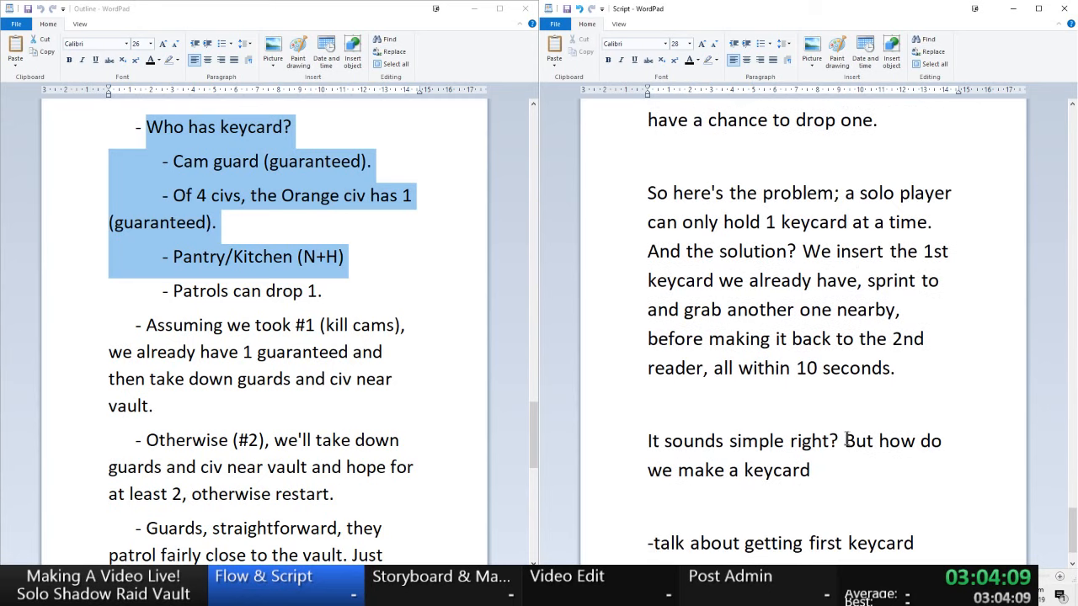
pyautogui.click(890, 470)
pyautogui.press('BackSpace')
pyautogui.press('BackSpace')
pyautogui.press('BackSpace')
pyautogui.press('BackSpace')
pyautogui.press('BackSpace')
pyautogui.press('BackSpace')
pyautogui.press('BackSpace')
pyautogui.press('BackSpace')
pyautogui.press('BackSpace')
pyautogui.press('BackSpace')
pyautogui.press('BackSpace')
pyautogui.press('BackSpace')
pyautogui.press('BackSpace')
pyautogui.press('BackSpace')
pyautogui.press('BackSpace')
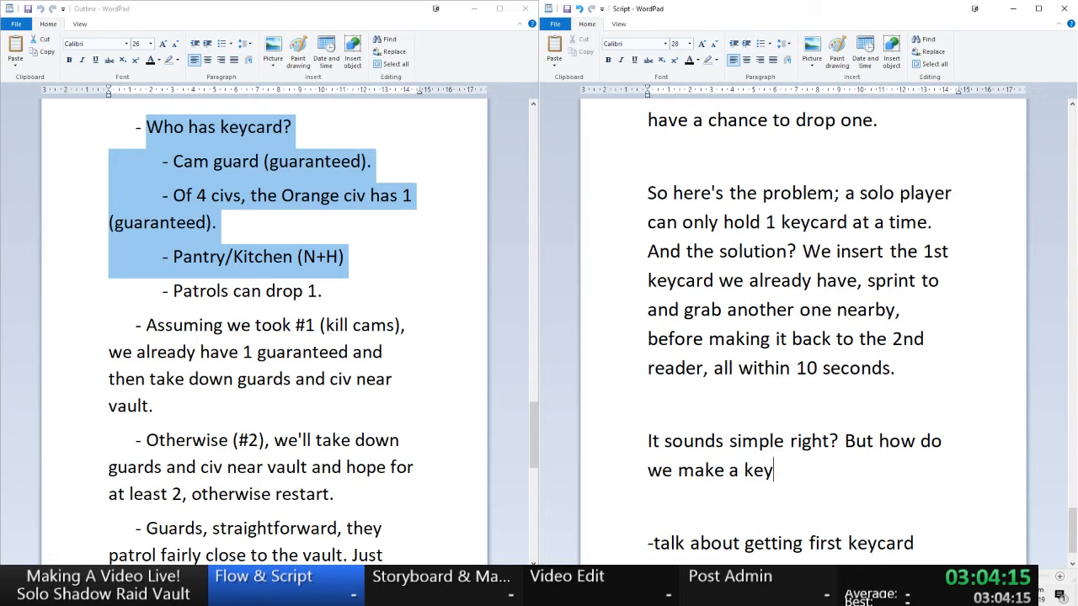
pyautogui.write('get a ')
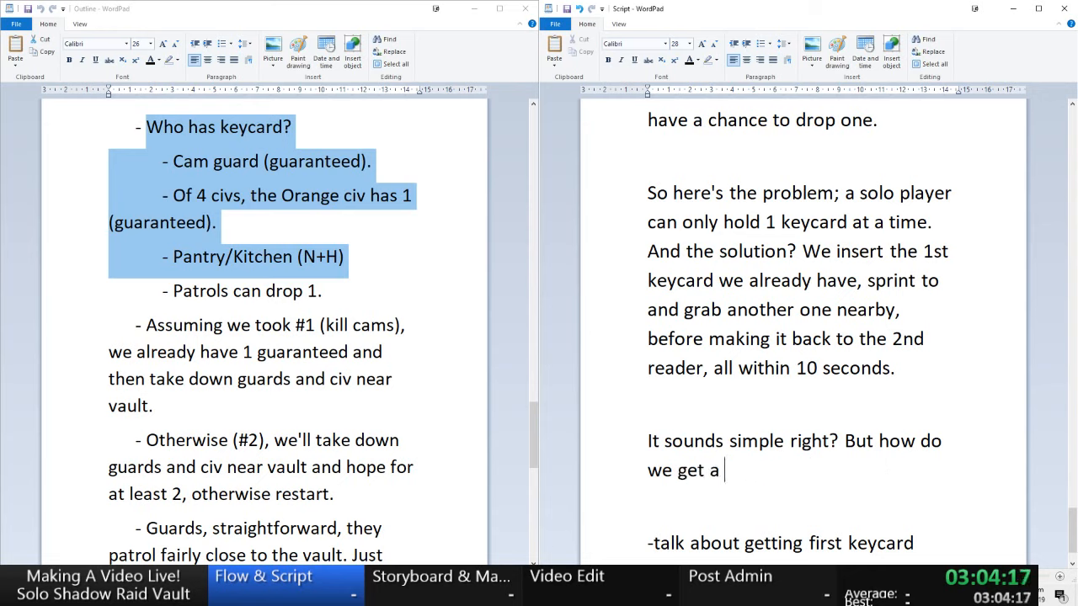
pyautogui.write('keycard to be nearby.')
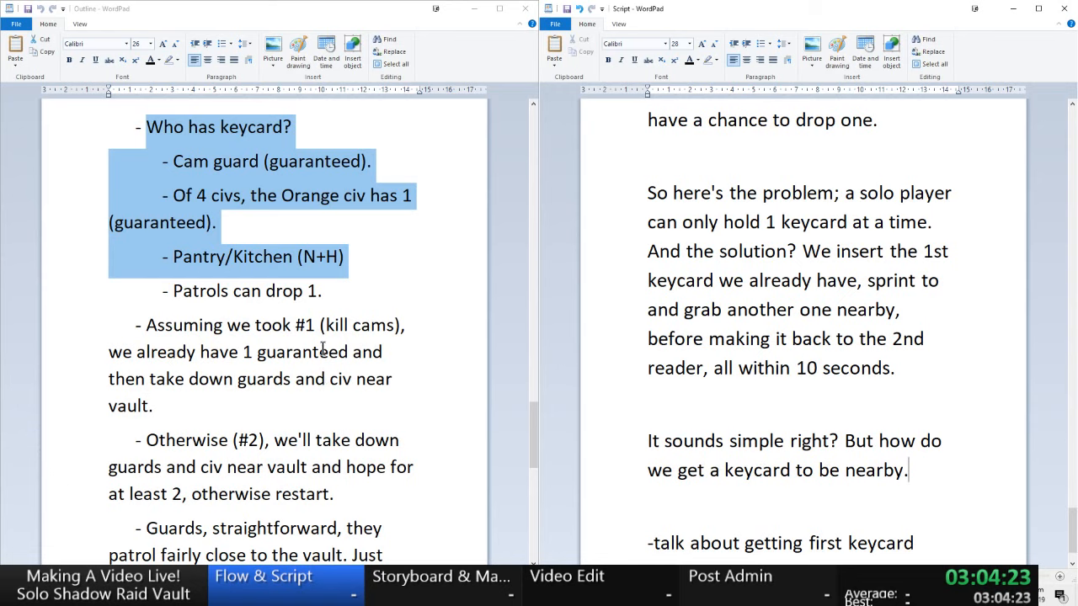
# - Highlight the outline's notes on the two keycard approaches and reread the script's warehouse guards section, then return to the keycard question
pyautogui.click(356, 497)
pyautogui.moveTo(357, 497); pyautogui.dragTo(110, 352)
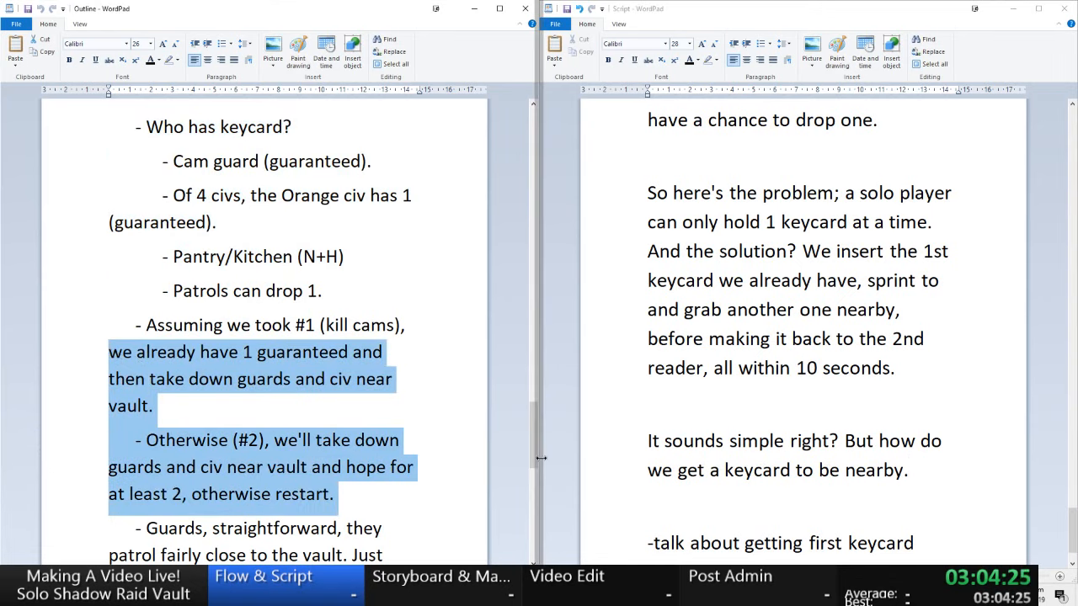
pyautogui.moveTo(1071, 528); pyautogui.dragTo(1073, 383)
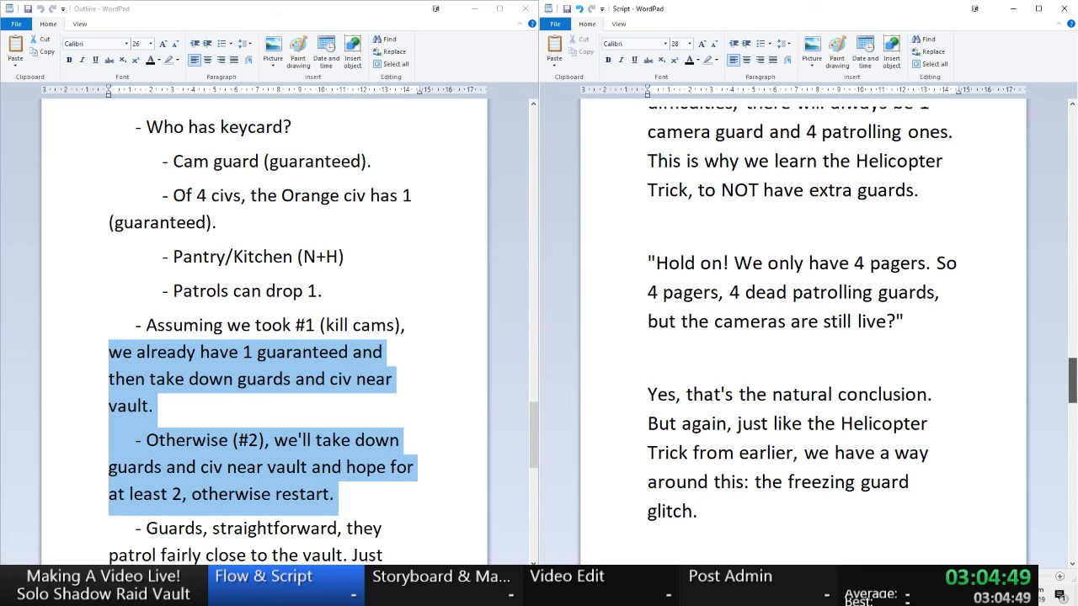
pyautogui.scroll(-3, 803, 333)
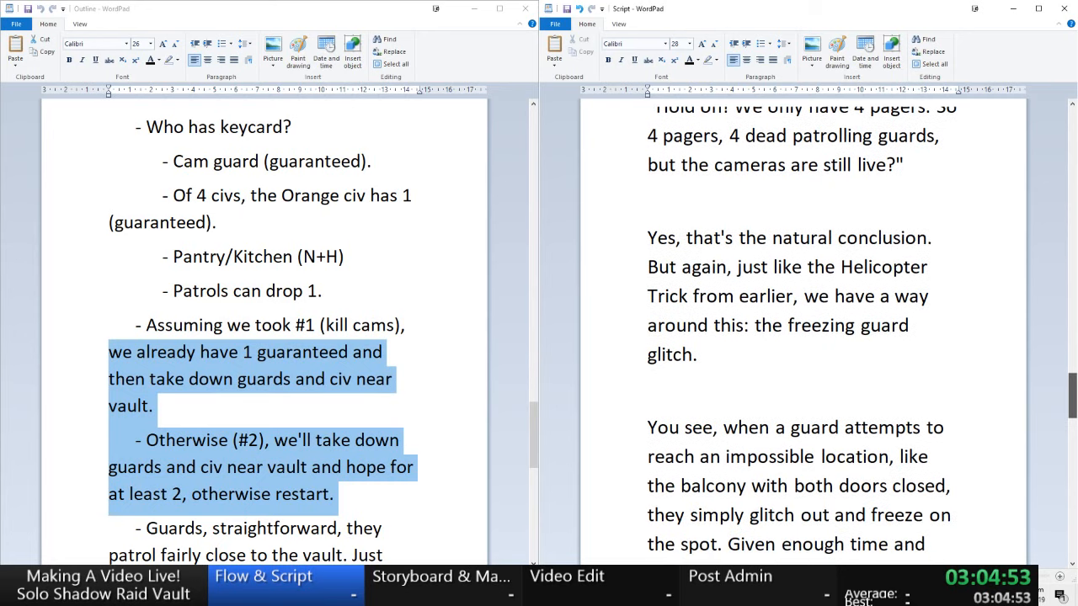
pyautogui.scroll(5, 803, 332)
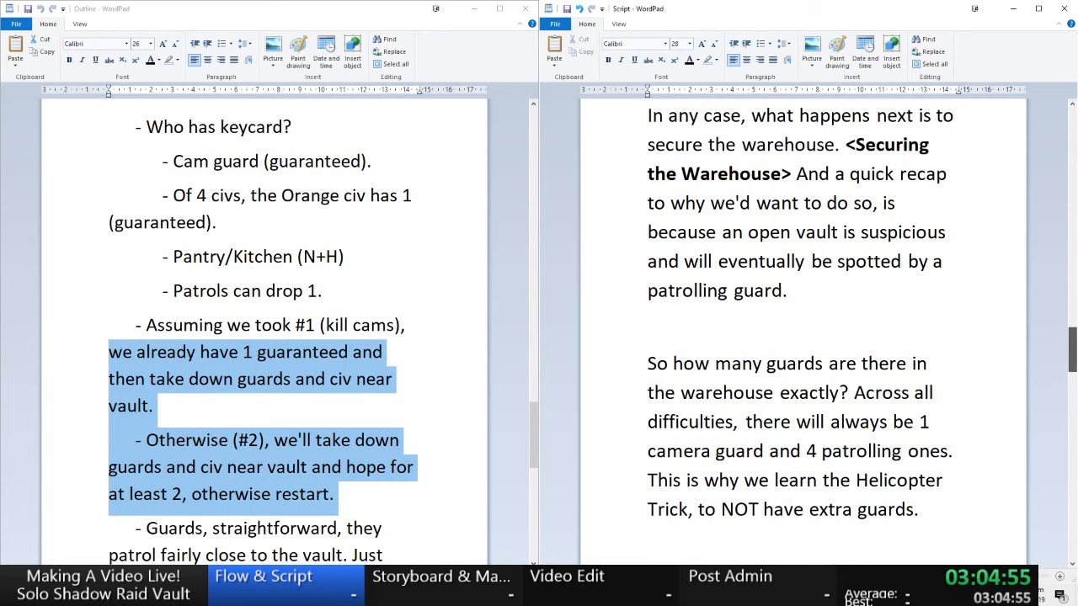
pyautogui.scroll(-4, 803, 333)
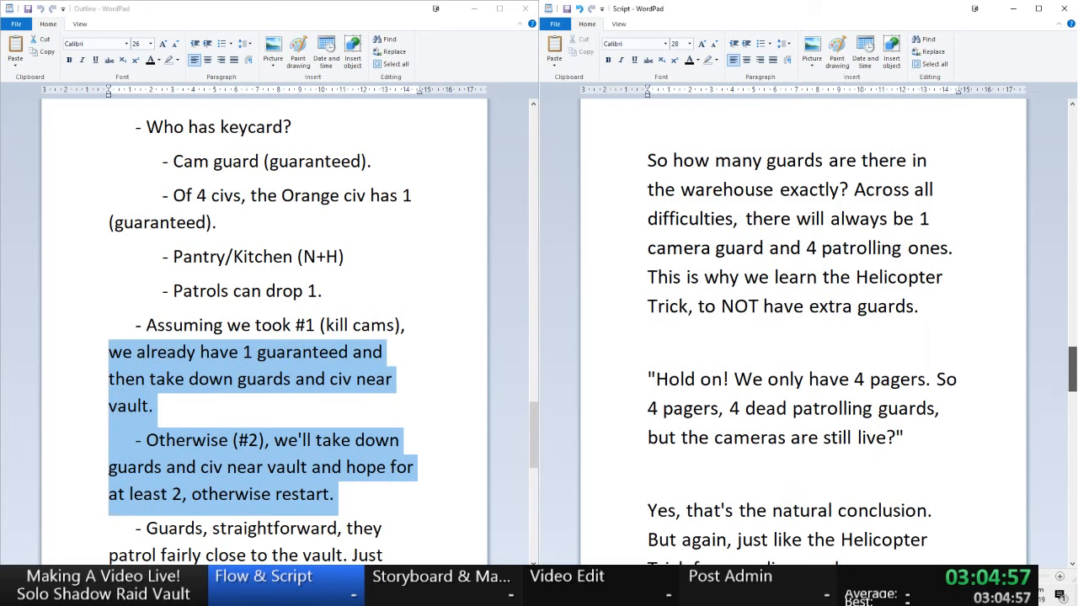
pyautogui.scroll(-4, 803, 332)
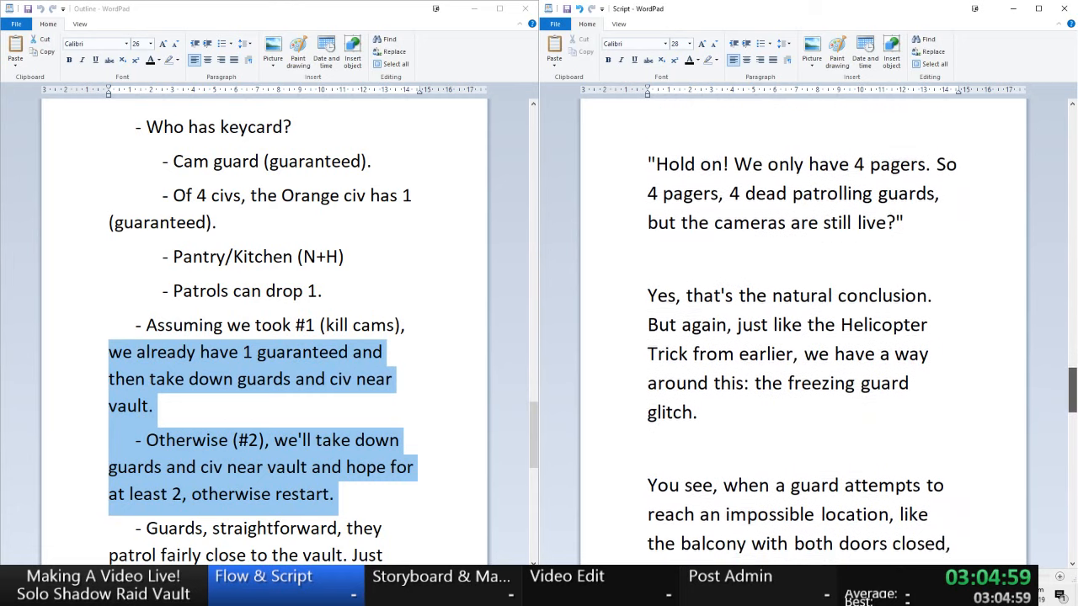
pyautogui.scroll(-4, 803, 333)
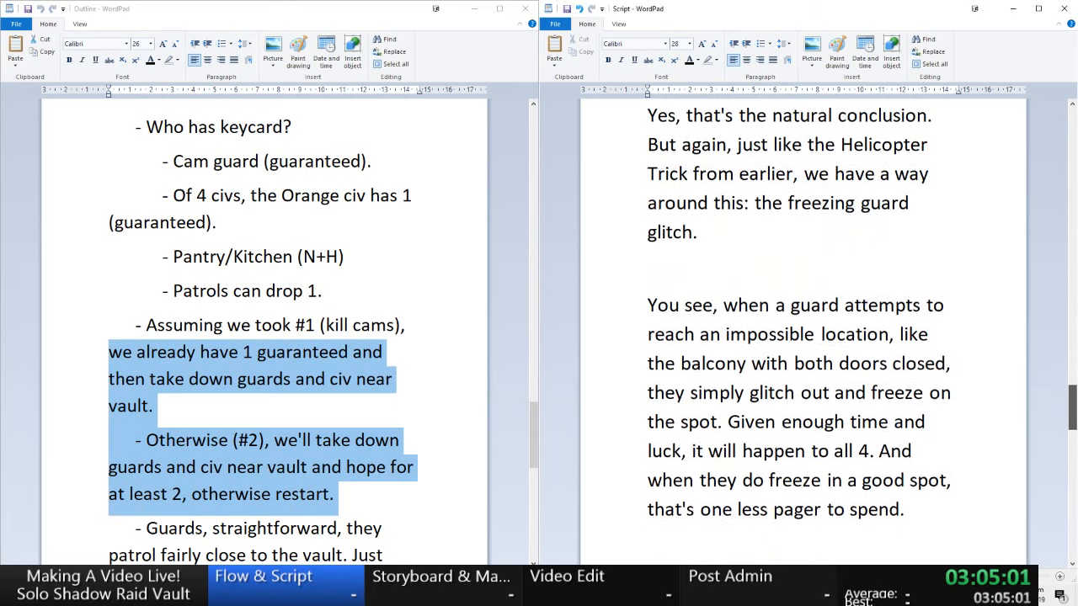
pyautogui.scroll(-5, 803, 332)
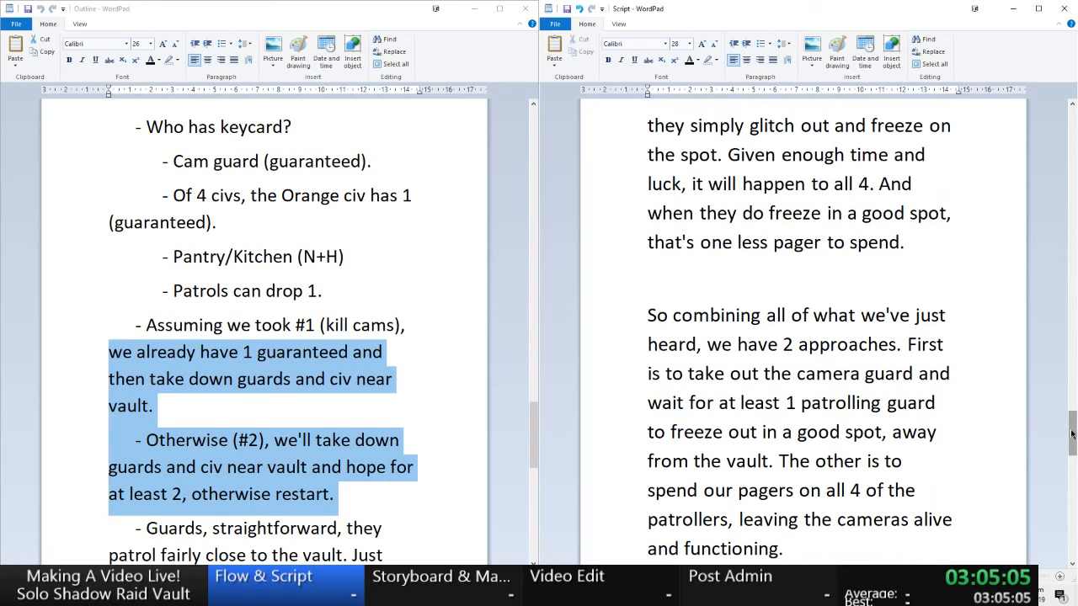
pyautogui.moveTo(1071, 433); pyautogui.dragTo(1071, 535)
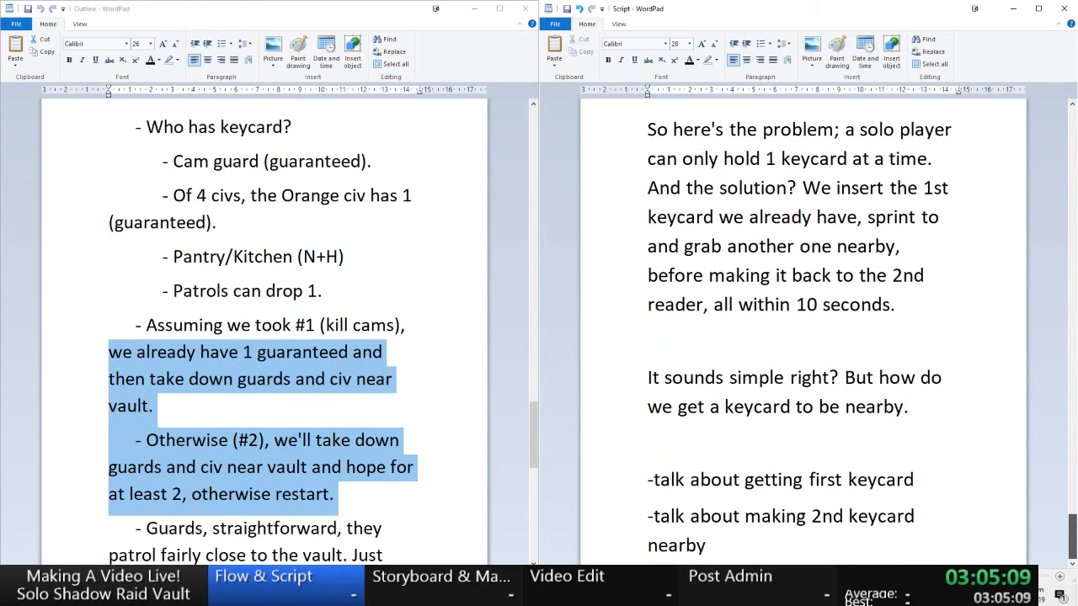
pyautogui.scroll(1, 808, 383)
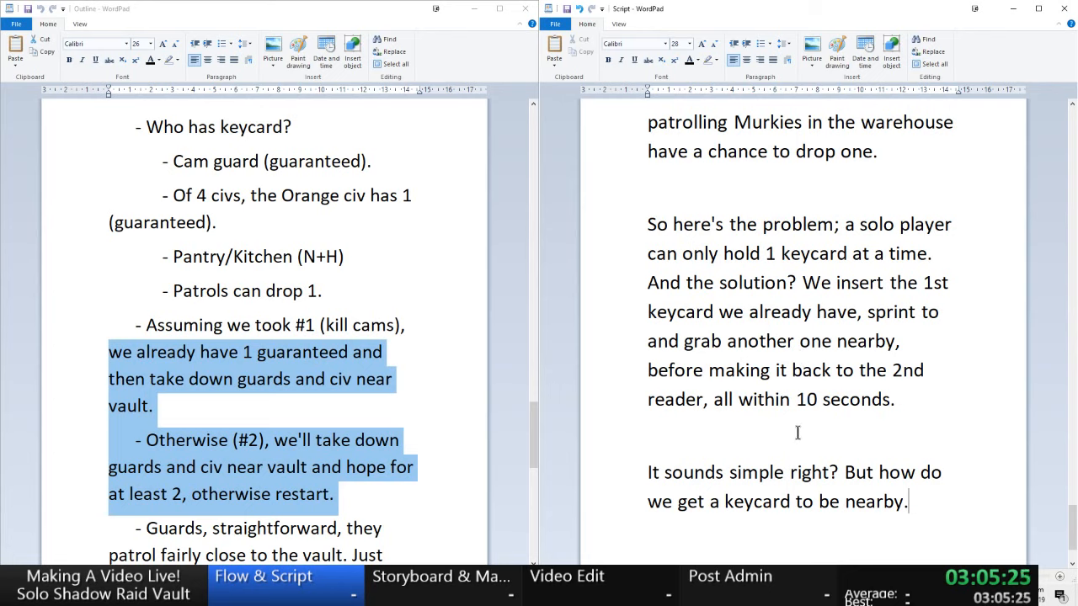
# - End the sentence "But how do we get a keycard to be nearby" with a question mark instead of a period
pyautogui.press('BackSpace')
pyautogui.moveTo(531, 422); pyautogui.dragTo(538, 451)
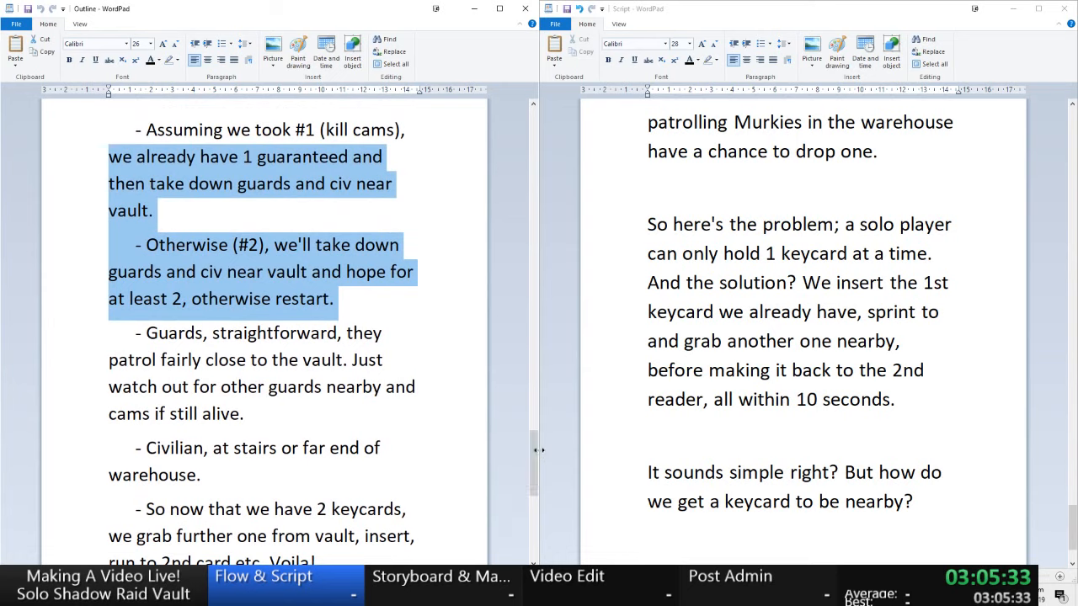
pyautogui.click(723, 448)
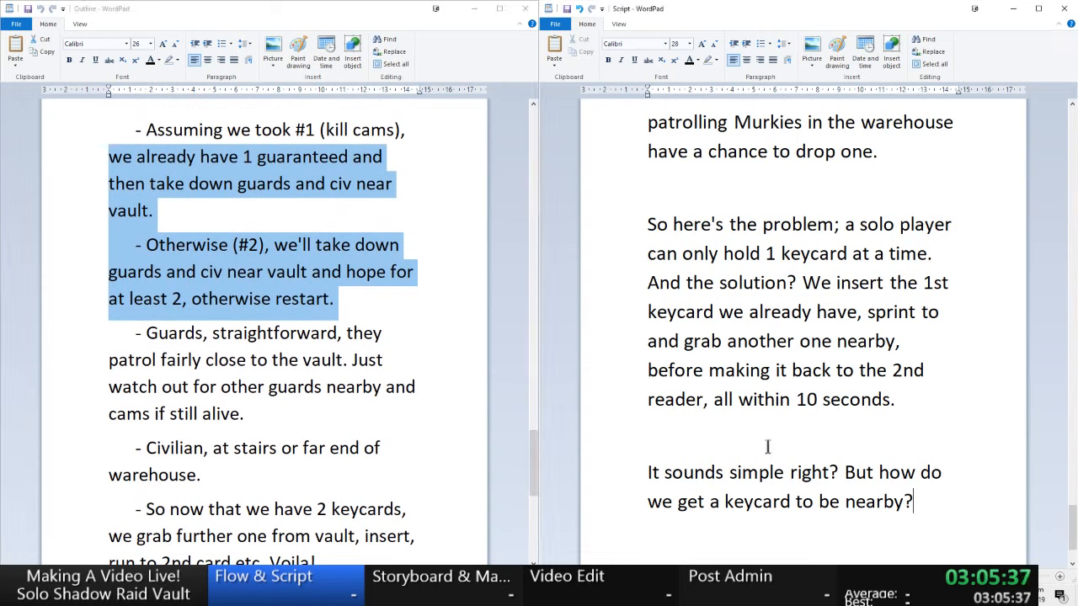
# - Highlight the draft note "-talk about getting first keycard" and reread the script's paragraph on where keycards can be found
pyautogui.scroll(-1, 767, 446)
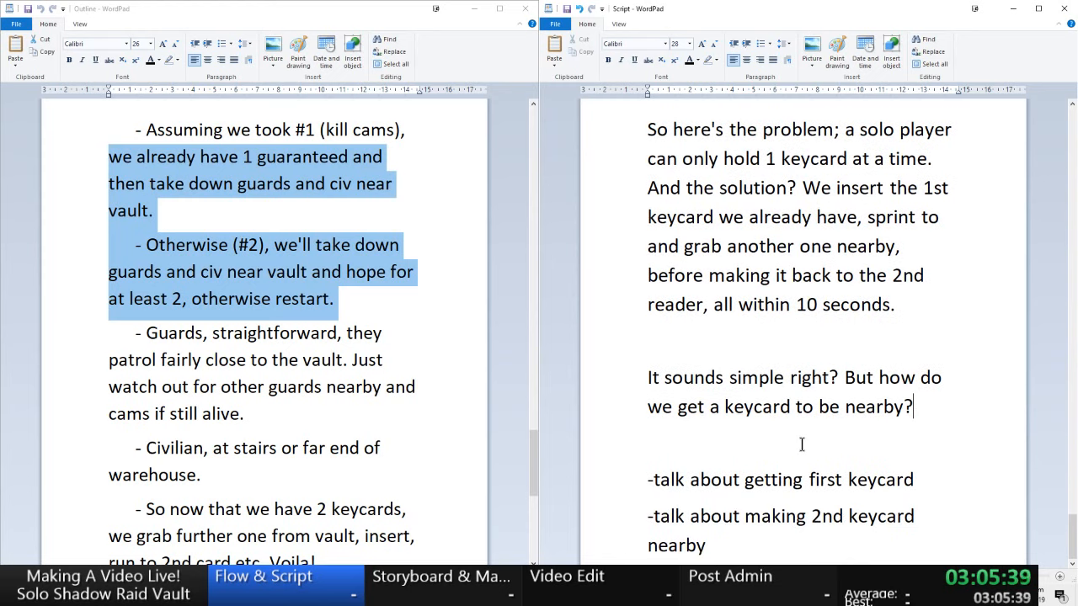
pyautogui.moveTo(915, 480); pyautogui.dragTo(648, 479)
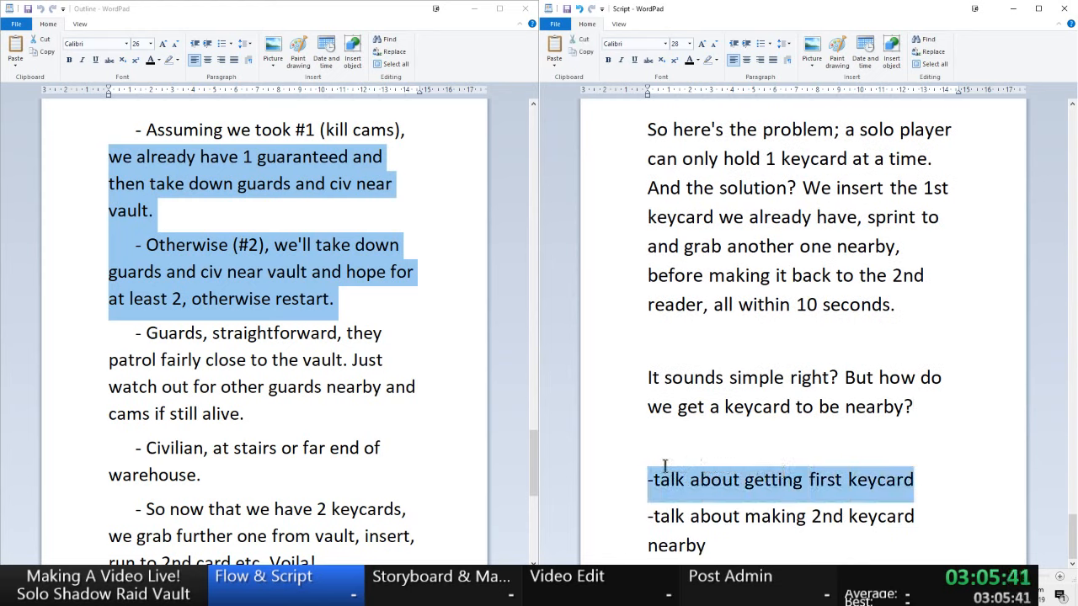
pyautogui.click(920, 470)
pyautogui.moveTo(928, 479); pyautogui.dragTo(662, 479)
pyautogui.scroll(2, 855, 457)
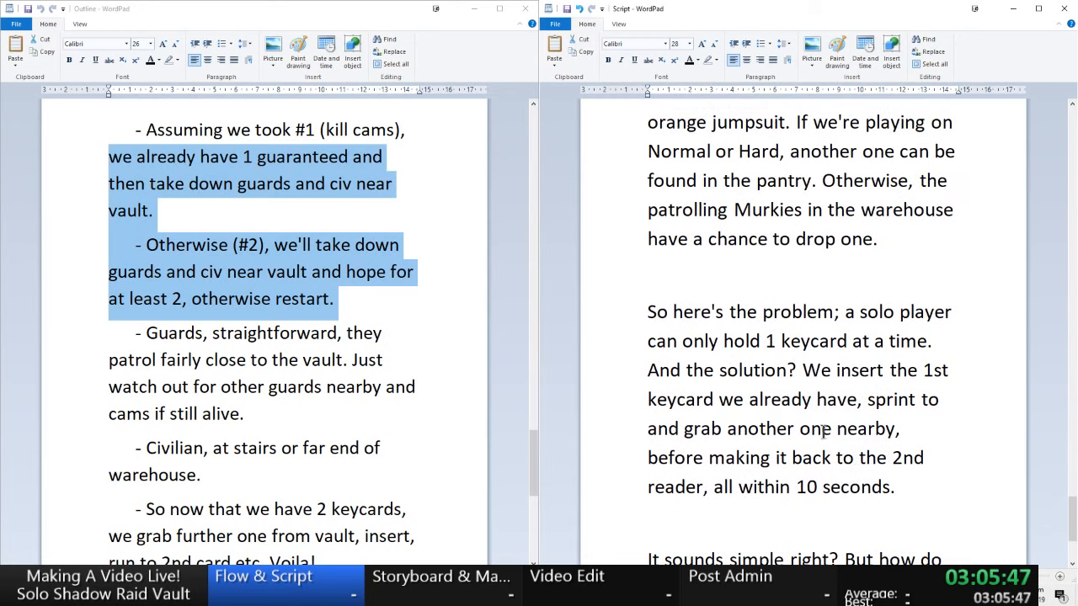
pyautogui.scroll(2, 823, 431)
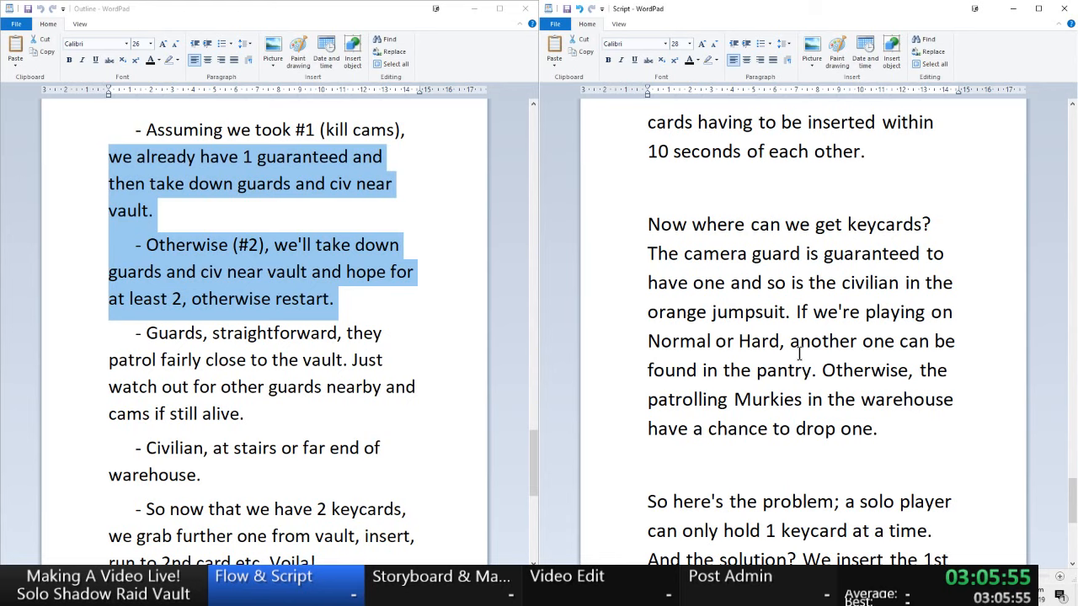
pyautogui.scroll(-6, 799, 353)
pyautogui.click(953, 483)
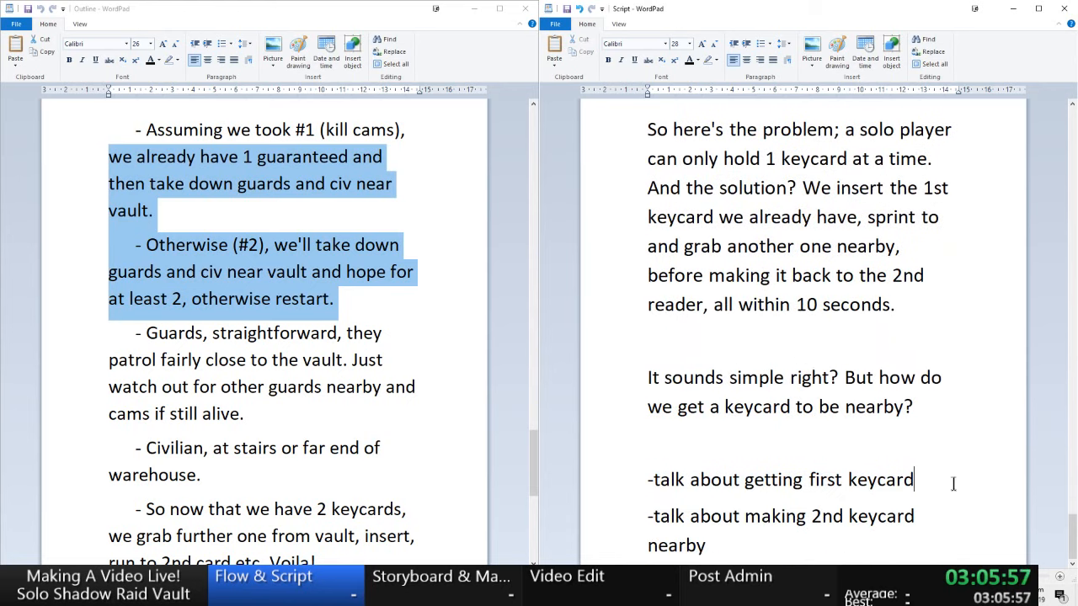
pyautogui.hotkey('shift', 'Home')
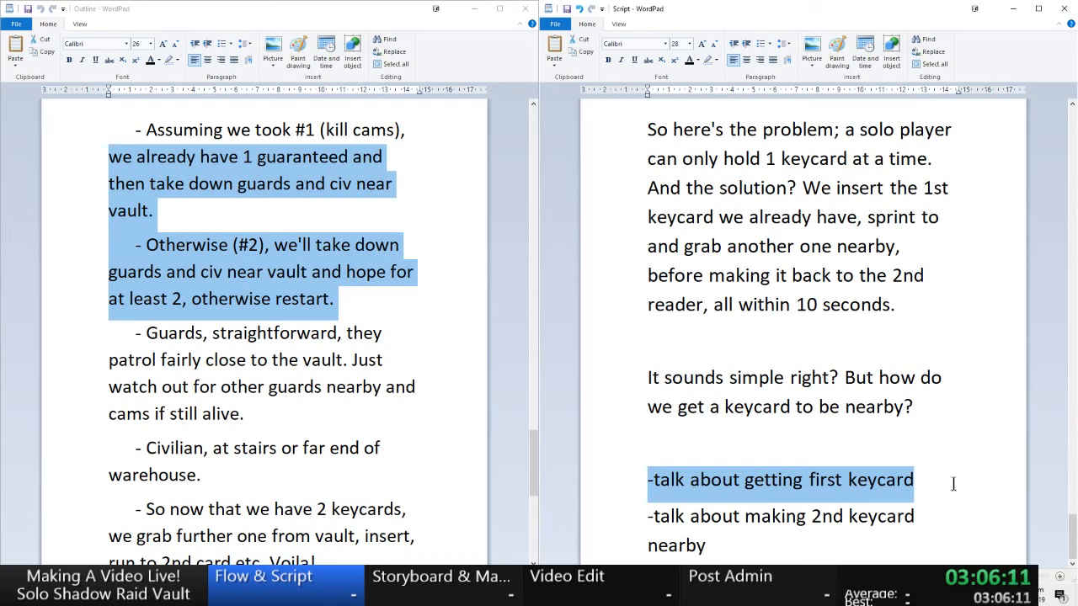
# - Add the note "-assume not on Normal + Hard so no pantry keycard" below "-talk about getting first keycard"
pyautogui.click(953, 484)
pyautogui.press('Return')
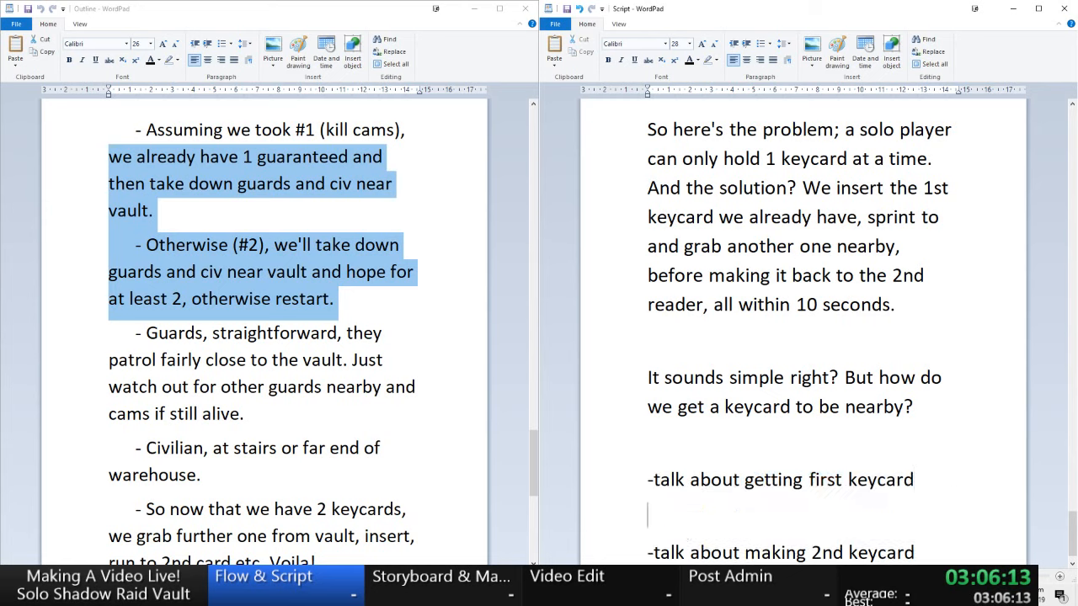
pyautogui.write('-ta')
pyautogui.press('BackSpace')
pyautogui.press('BackSpace')
pyautogui.write('assume not ')
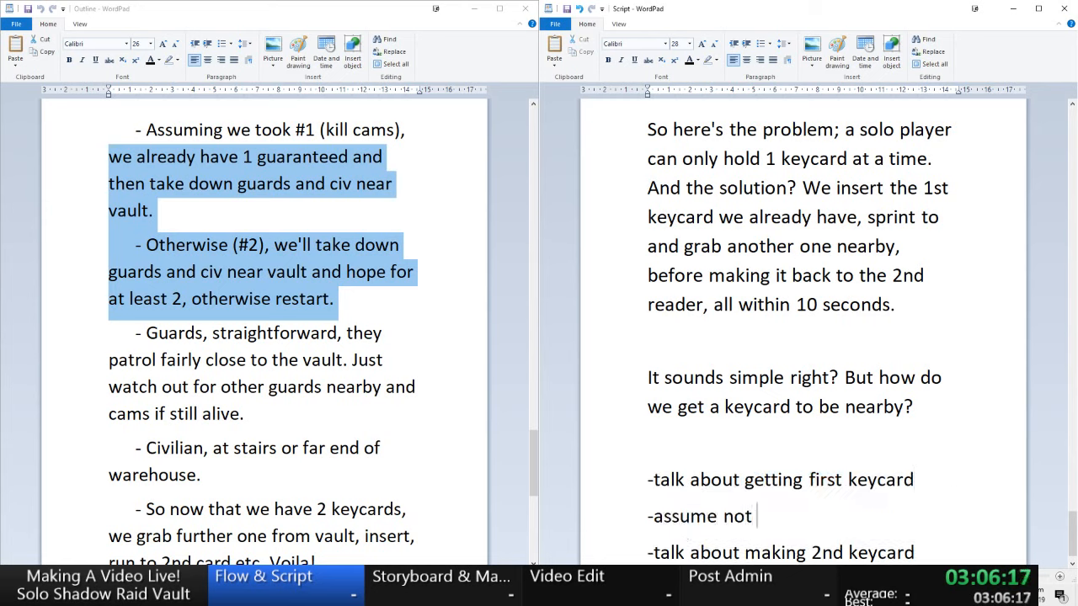
pyautogui.write('on Normal + Hard')
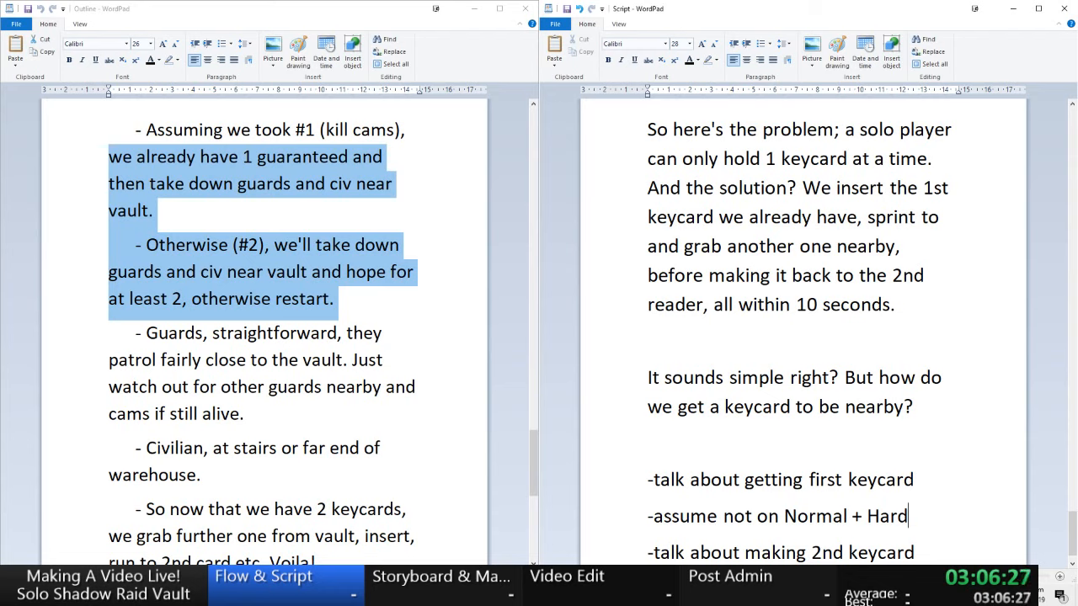
pyautogui.write('so no pantry keyt')
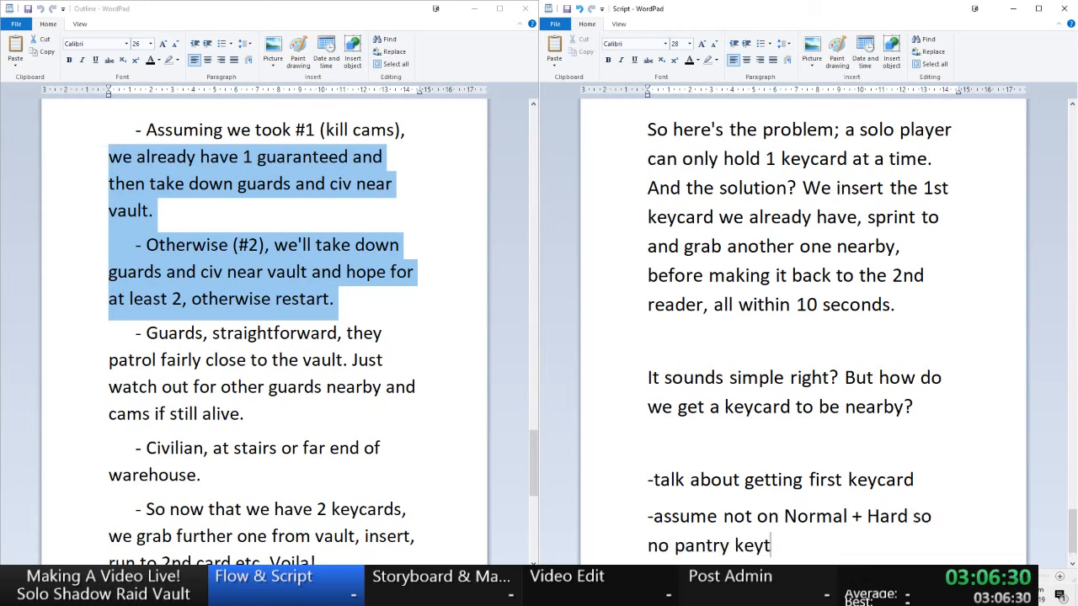
pyautogui.press('BackSpace')
pyautogui.write('card')
pyautogui.scroll(-1, 902, 450)
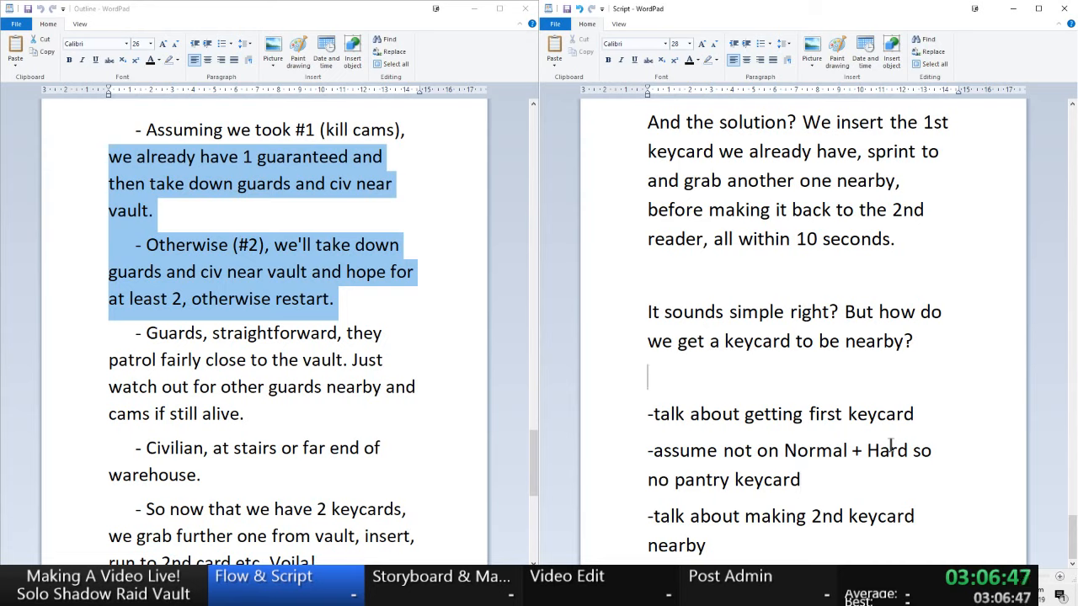
# - Compare the outline's keycard notes with the script, from its paragraph on the 2 approaches down to the draft notes
pyautogui.press('Up')
pyautogui.scroll(2, 890, 446)
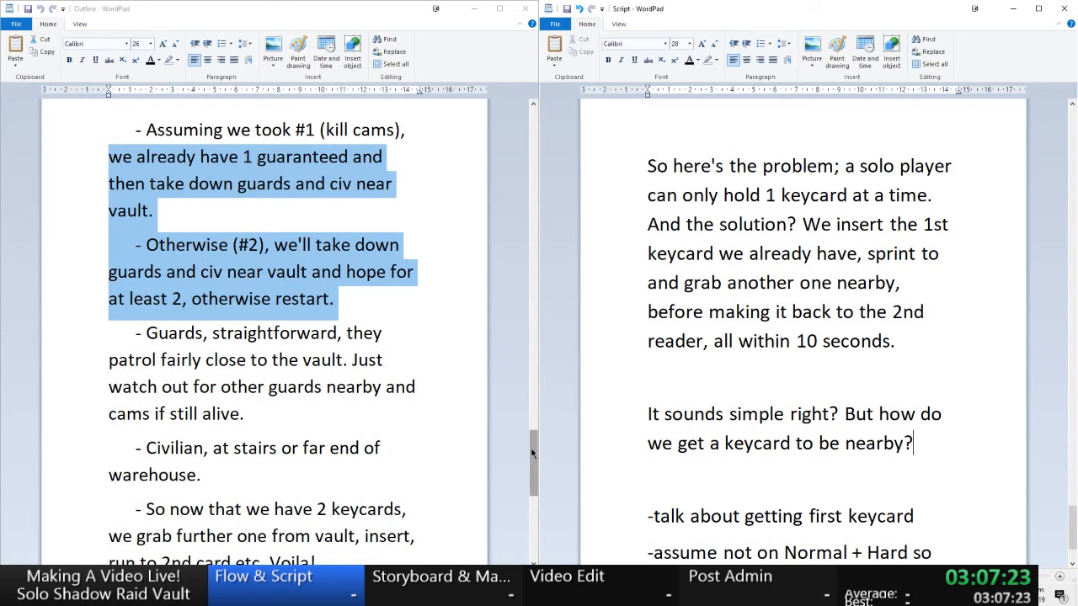
pyautogui.moveTo(533, 471)
pyautogui.mouseDown()
pyautogui.moveTo(534, 527)
pyautogui.moveTo(533, 454)
pyautogui.mouseUp()
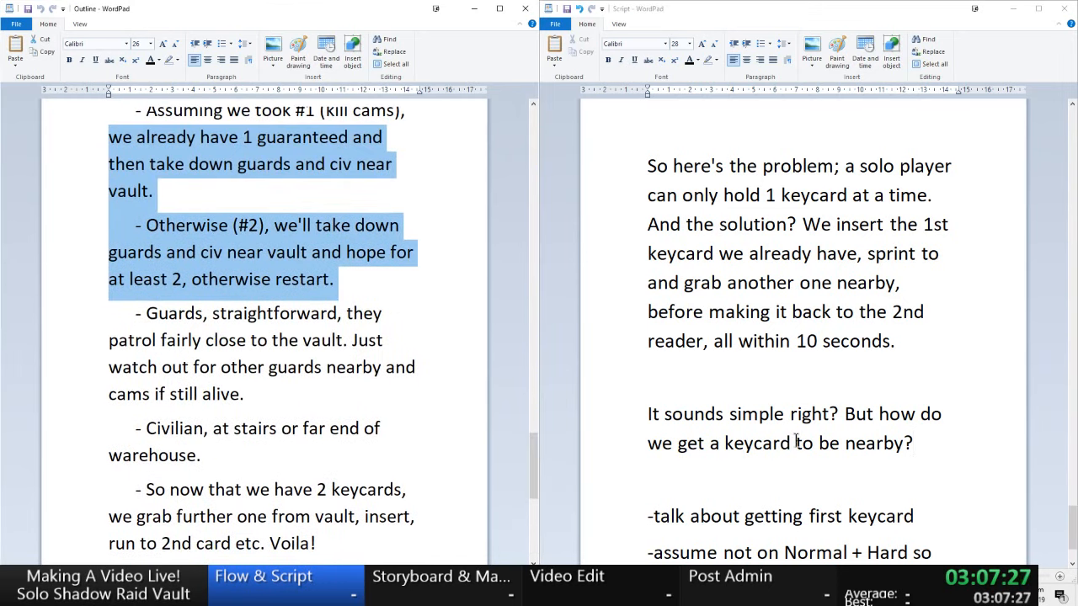
pyautogui.moveTo(1074, 527); pyautogui.dragTo(1075, 528)
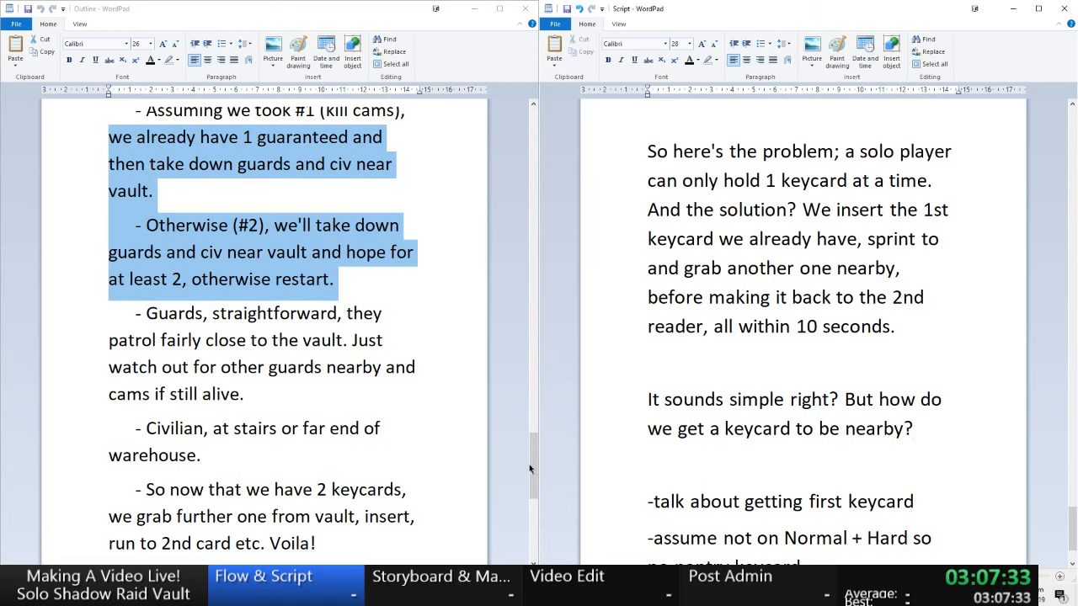
pyautogui.moveTo(532, 464); pyautogui.dragTo(540, 465)
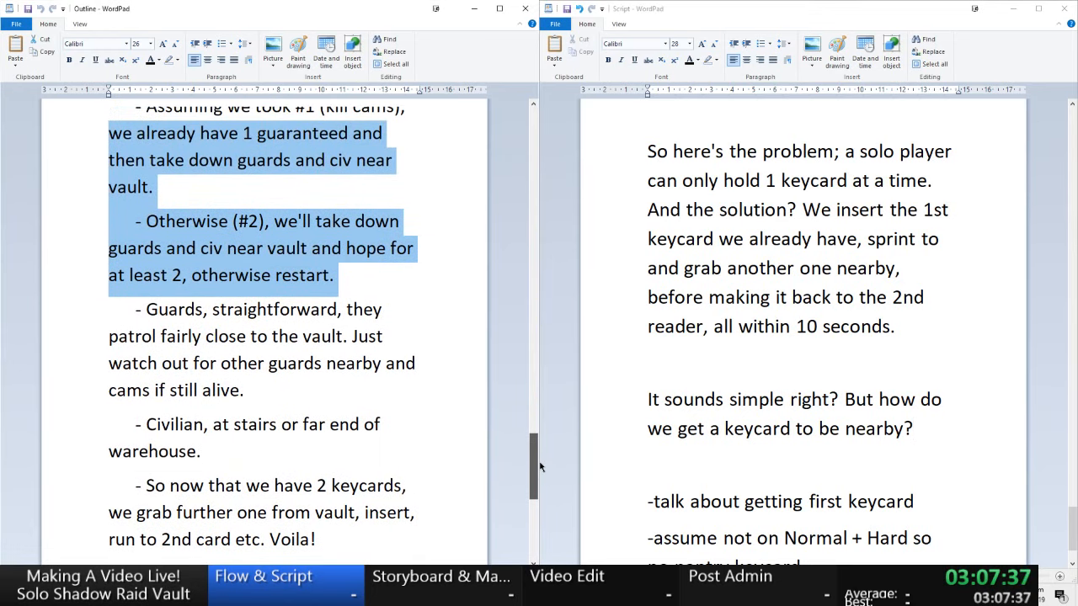
pyautogui.click(921, 435)
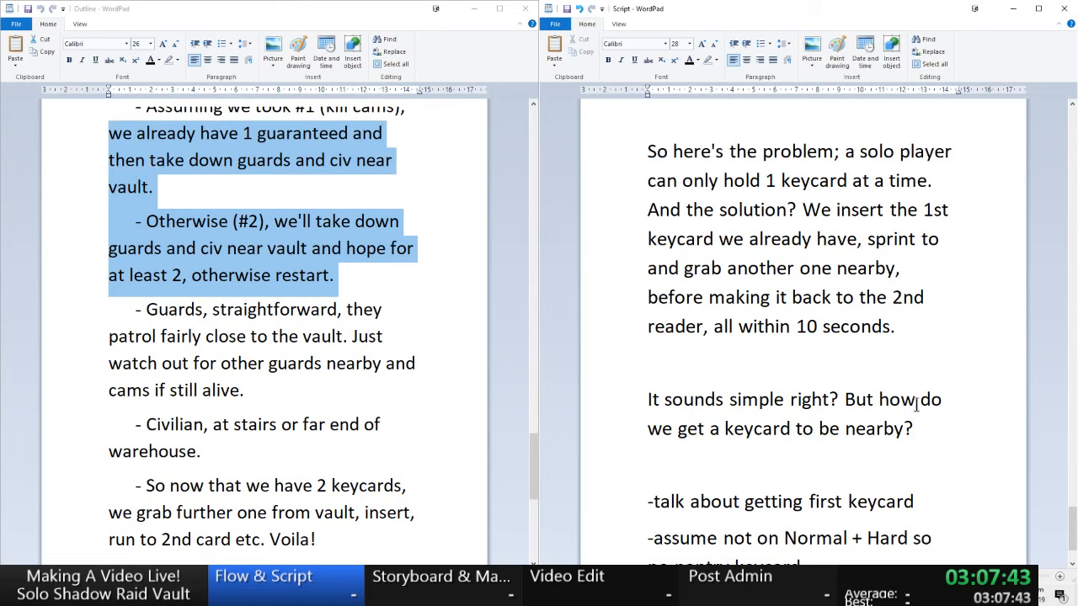
pyautogui.click(532, 448)
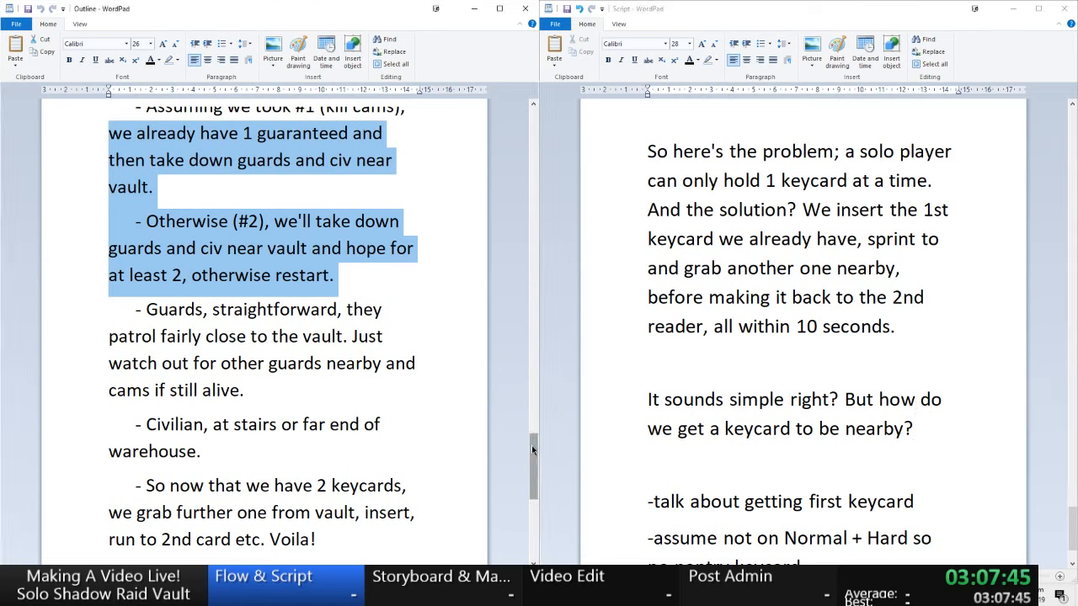
pyautogui.moveTo(532, 449)
pyautogui.mouseDown()
pyautogui.moveTo(533, 427)
pyautogui.moveTo(535, 455)
pyautogui.mouseUp()
pyautogui.moveTo(1073, 527); pyautogui.dragTo(1073, 439)
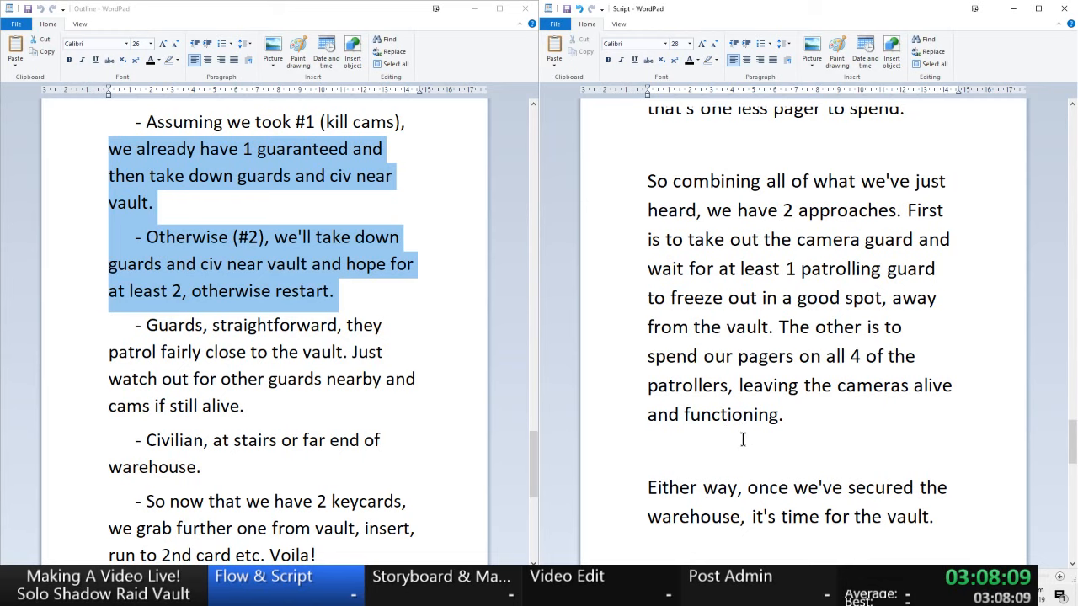
pyautogui.scroll(-12, 742, 439)
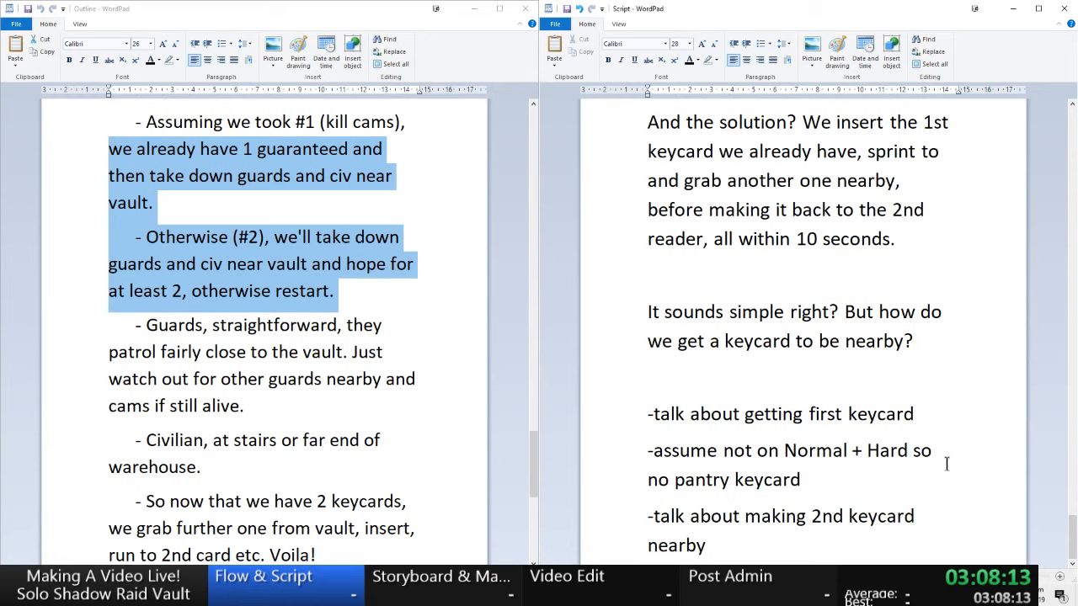
pyautogui.moveTo(1071, 543); pyautogui.dragTo(1071, 495)
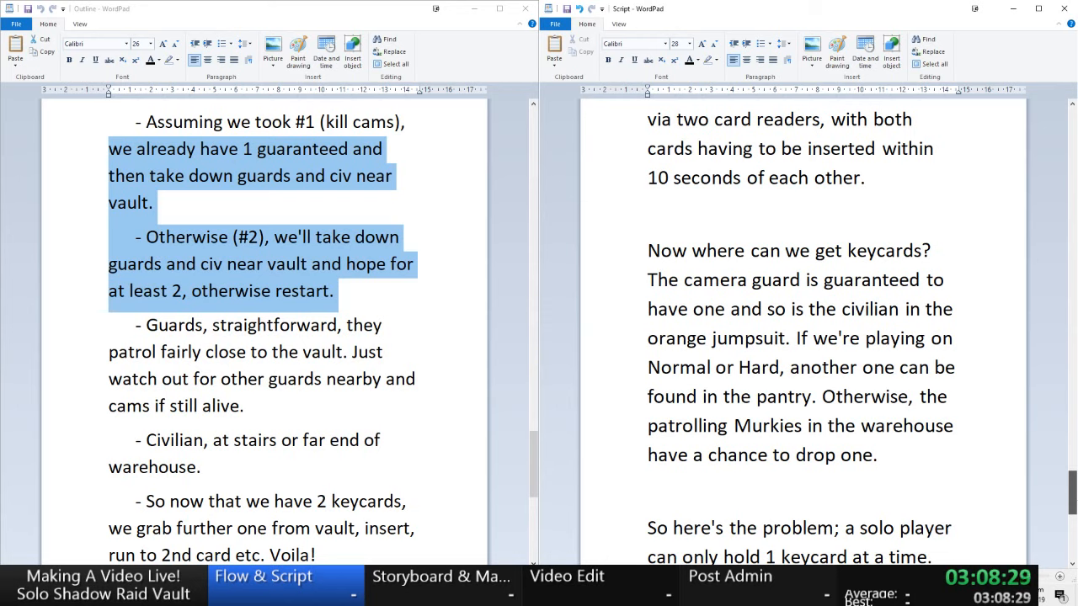
pyautogui.scroll(-3, 803, 331)
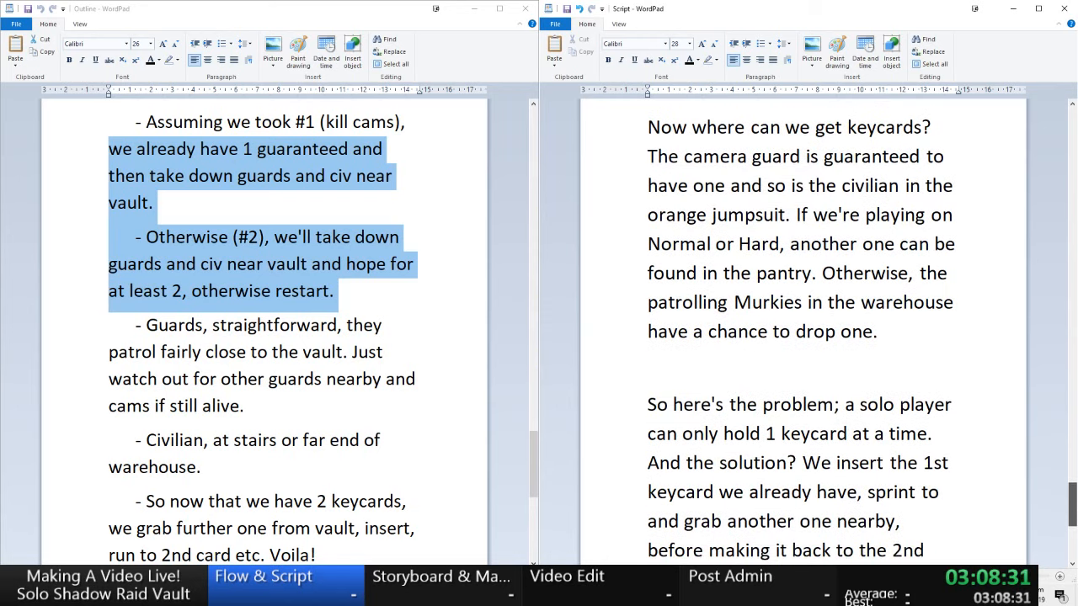
pyautogui.scroll(-5, 803, 332)
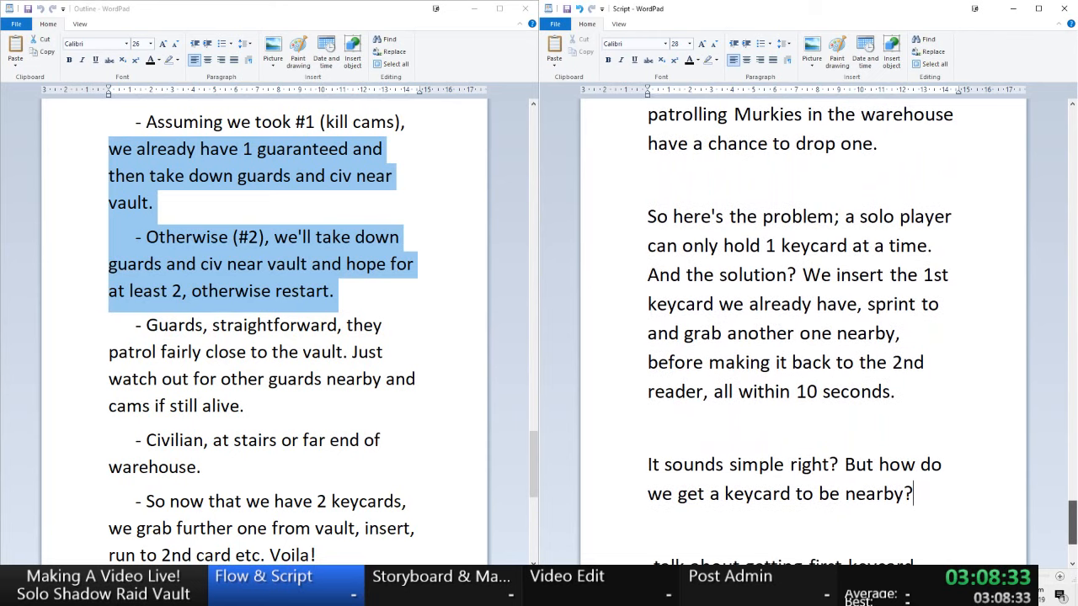
pyautogui.scroll(-2, 803, 331)
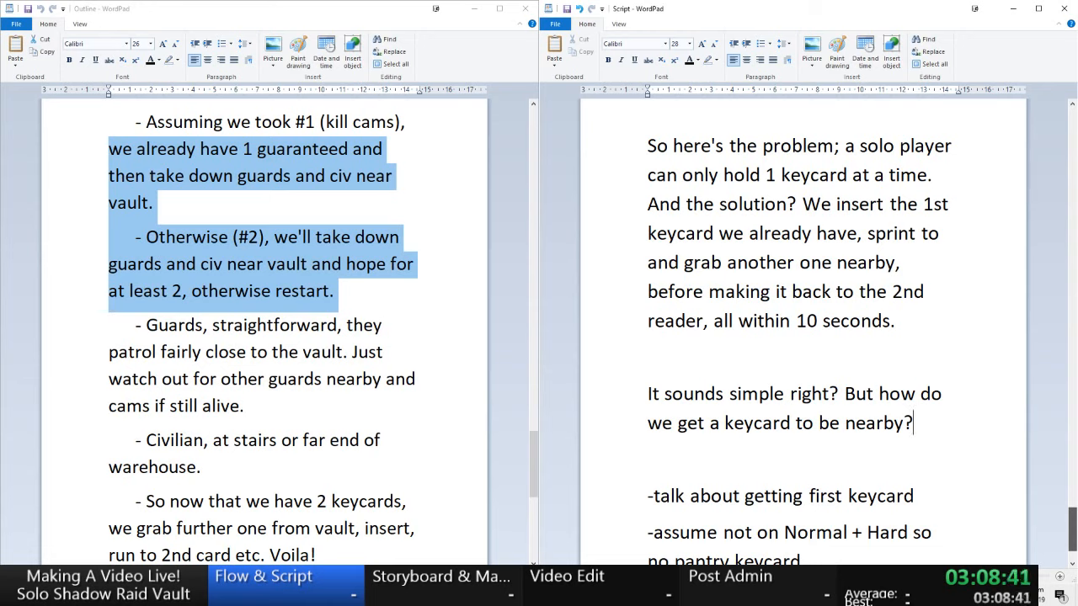
pyautogui.scroll(-2, 1071, 553)
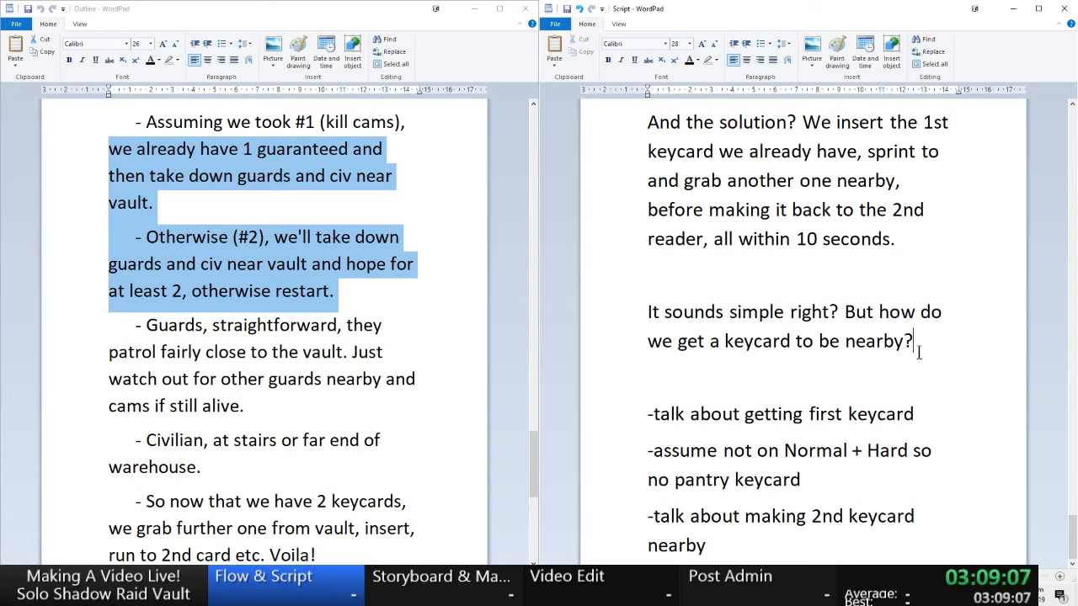
# - Join the "It sounds simple right?" paragraph onto the end of the preceding problem and solution paragraph
pyautogui.press('Home')
pyautogui.press('BackSpace')
pyautogui.press('BackSpace')
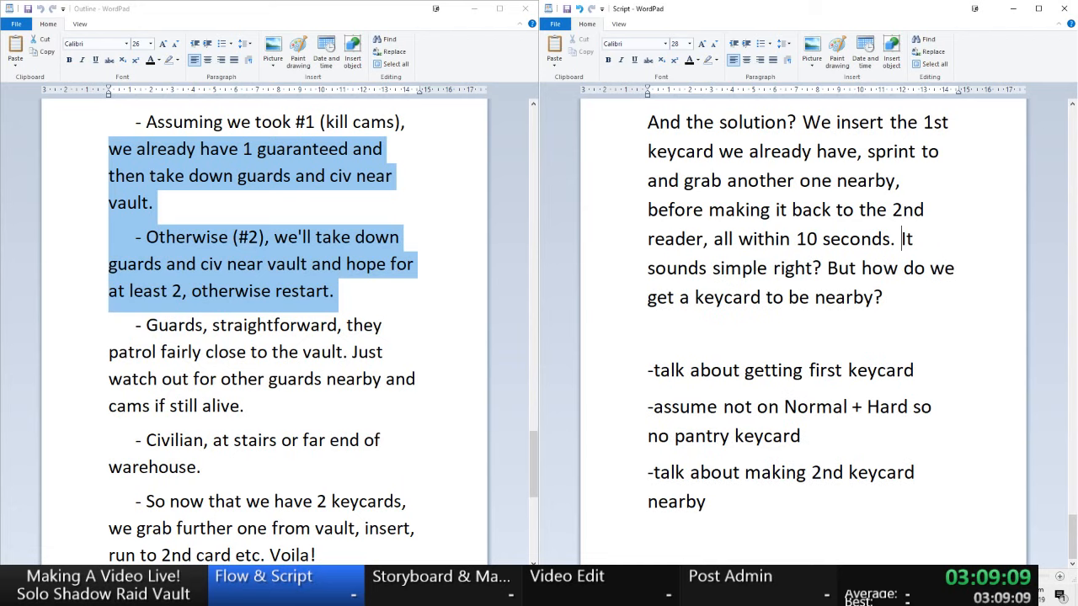
# - Reread the paragraph from "So here's the problem" to "get a keycard to be nearby?", highlighting it, and return to its end
pyautogui.press('Up')
pyautogui.press('Up')
pyautogui.press('Up')
pyautogui.press('Up')
pyautogui.press('Up')
pyautogui.press('Up')
pyautogui.press('Up')
pyautogui.press('Up')
pyautogui.press('Down')
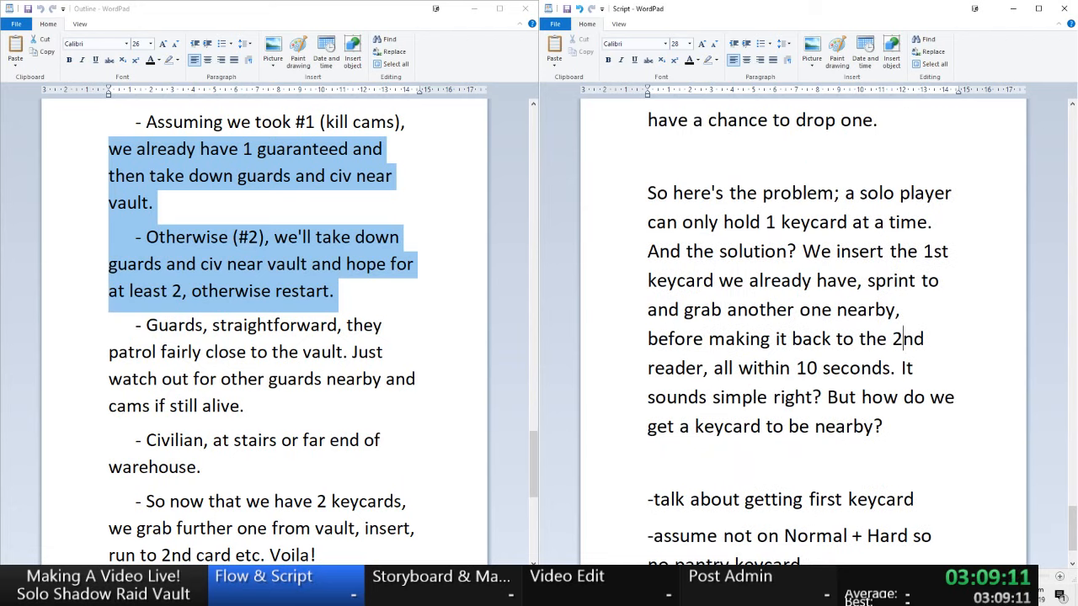
pyautogui.press('Right')
pyautogui.press('Down')
pyautogui.moveTo(647, 193); pyautogui.dragTo(904, 429)
pyautogui.click(888, 429)
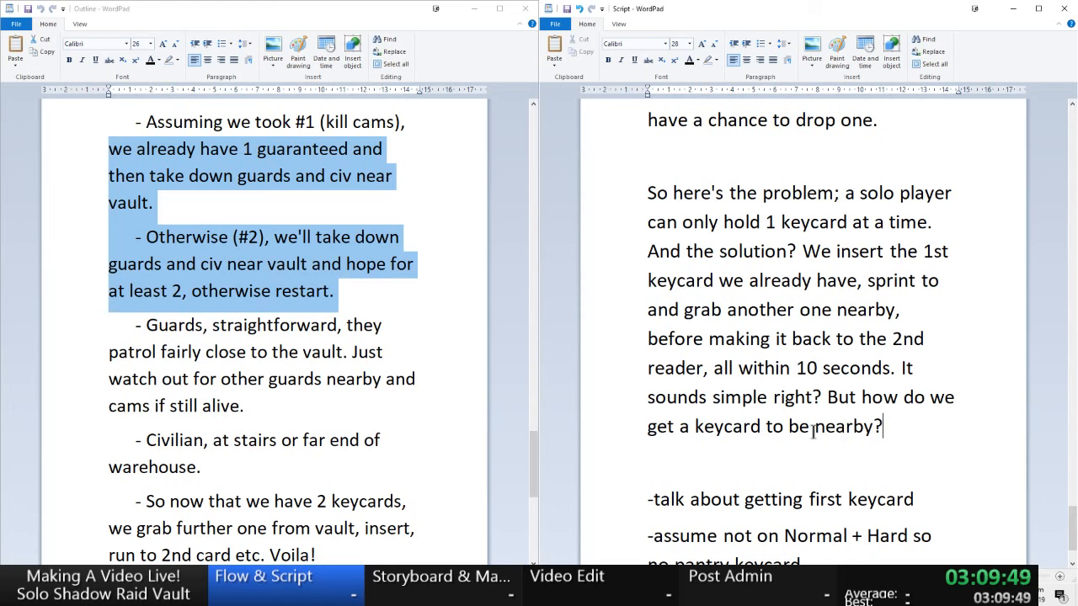
# - Start a new paragraph below "get a keycard to be nearby?" with the words "The camera guard is"
pyautogui.scroll(1, 811, 428)
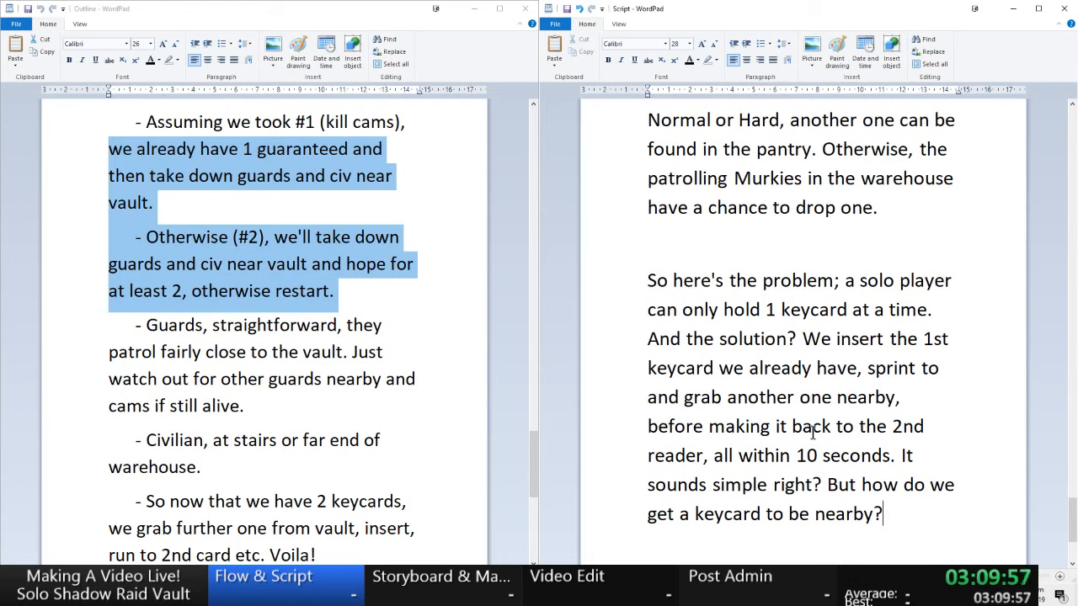
pyautogui.scroll(3, 812, 431)
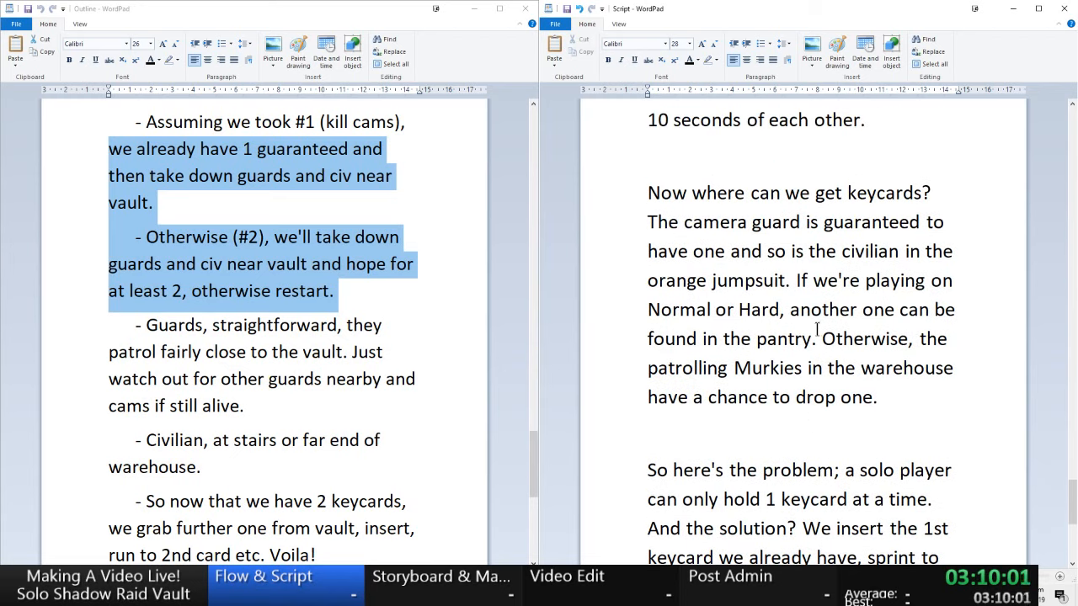
pyautogui.scroll(-2, 803, 329)
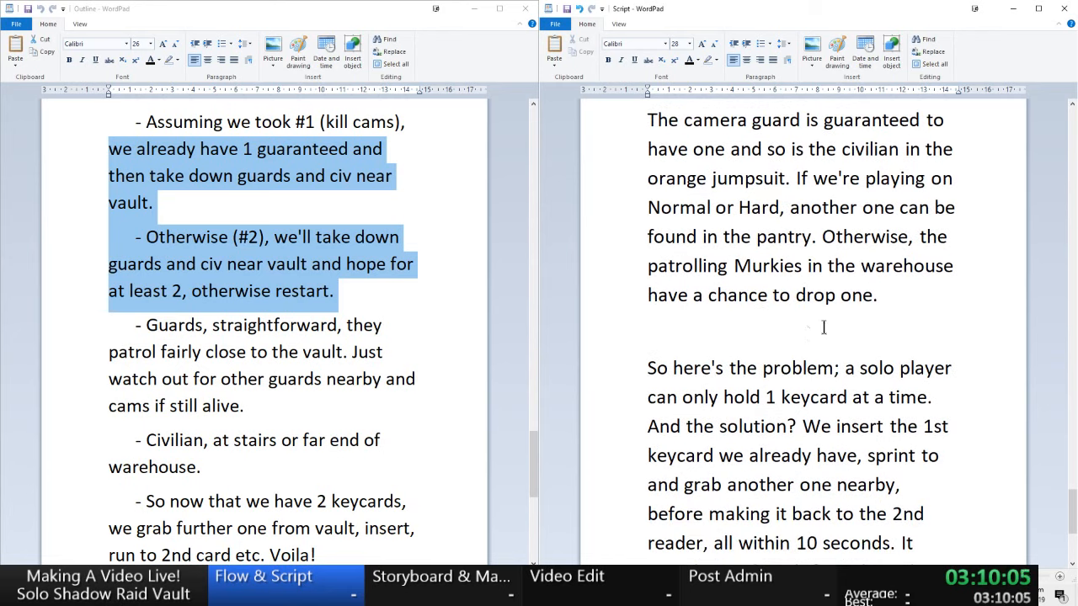
pyautogui.scroll(-3, 824, 327)
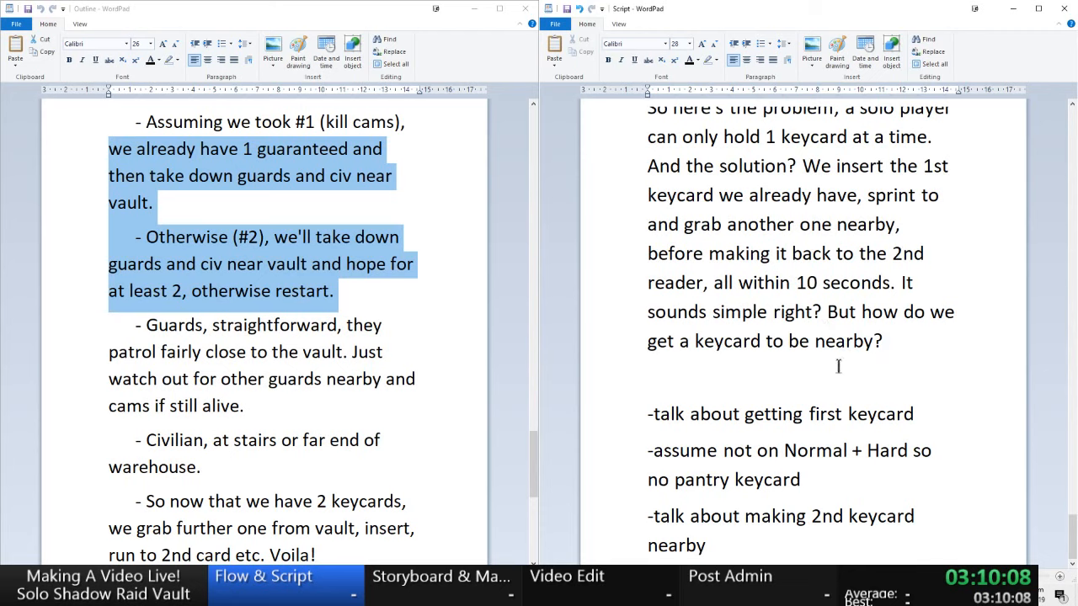
pyautogui.click(890, 347)
pyautogui.press('Return')
pyautogui.press('Return')
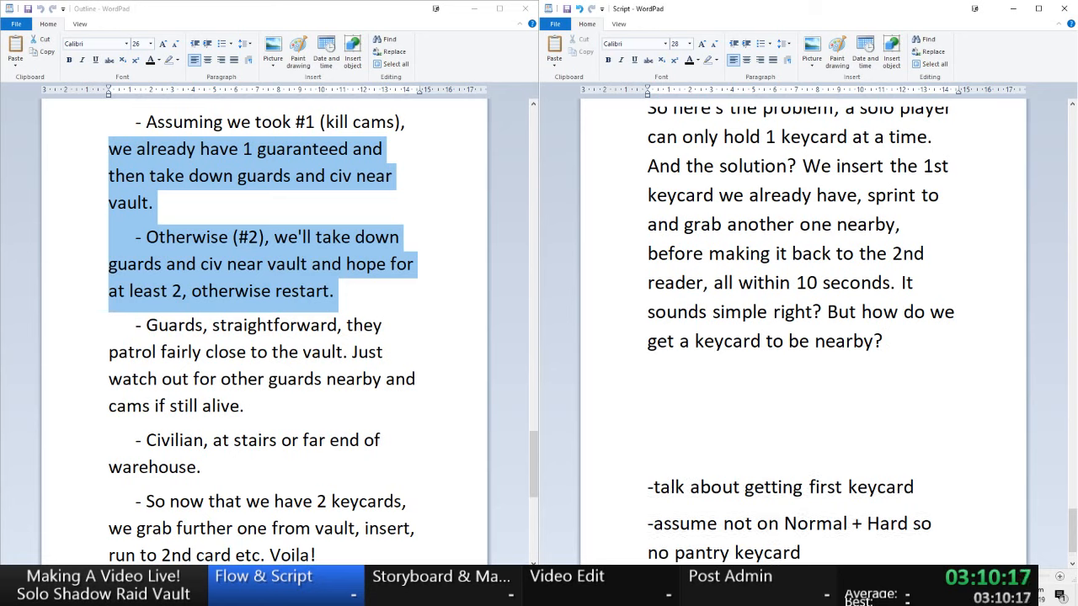
pyautogui.write('The camera gua')
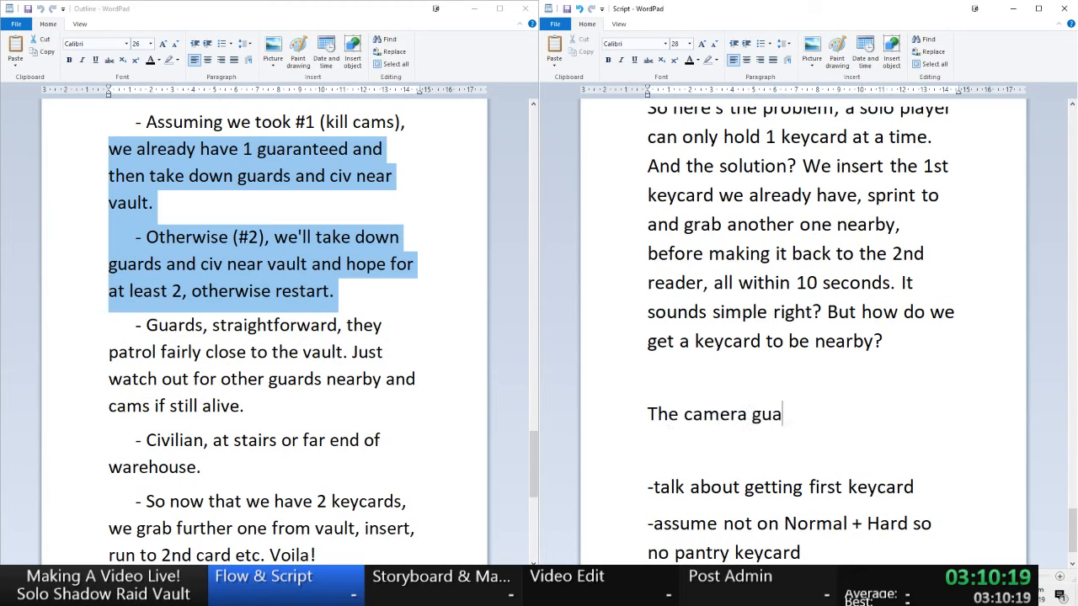
pyautogui.write('rd ia')
pyautogui.press('BackSpace')
pyautogui.write('s')
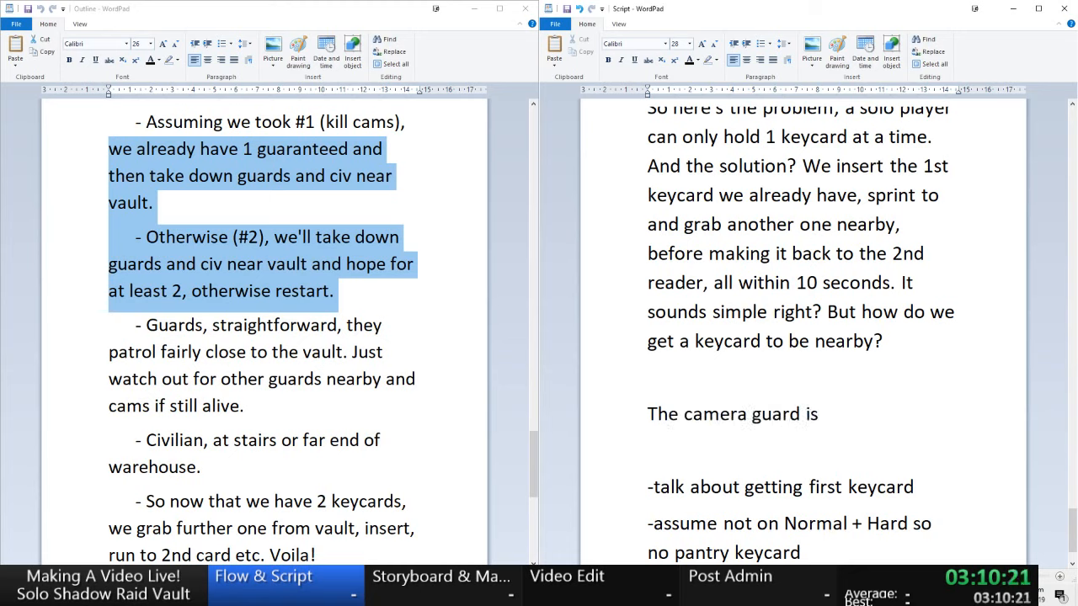
# - Insert "Even if we're taking out the camera guard, the keycard that spawns will be all the way on the" before "The camera guard is"
pyautogui.press('Home')
pyautogui.write('E')
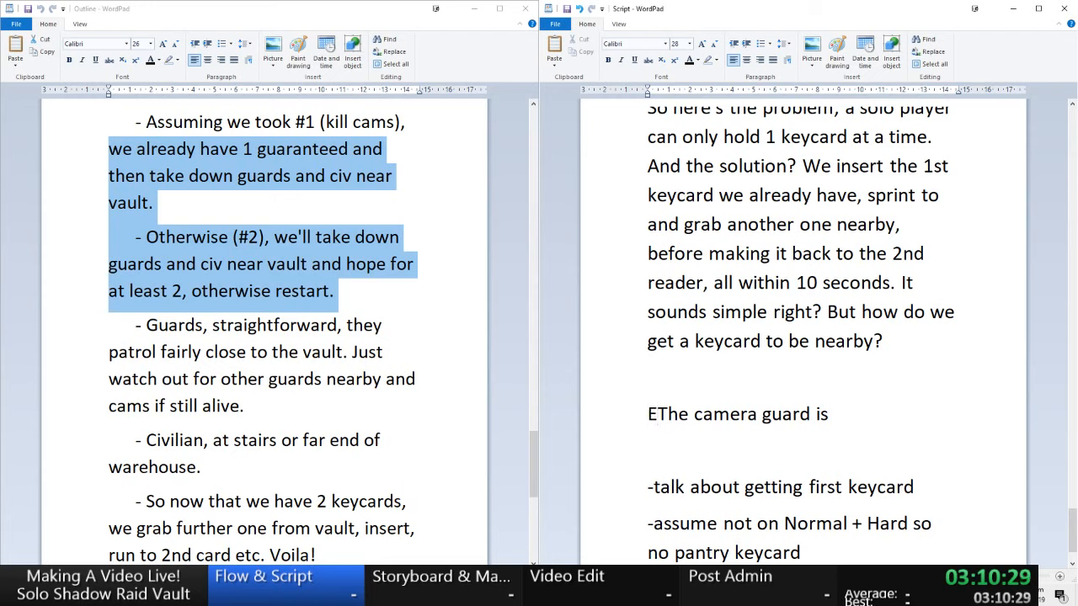
pyautogui.write('ven if we')
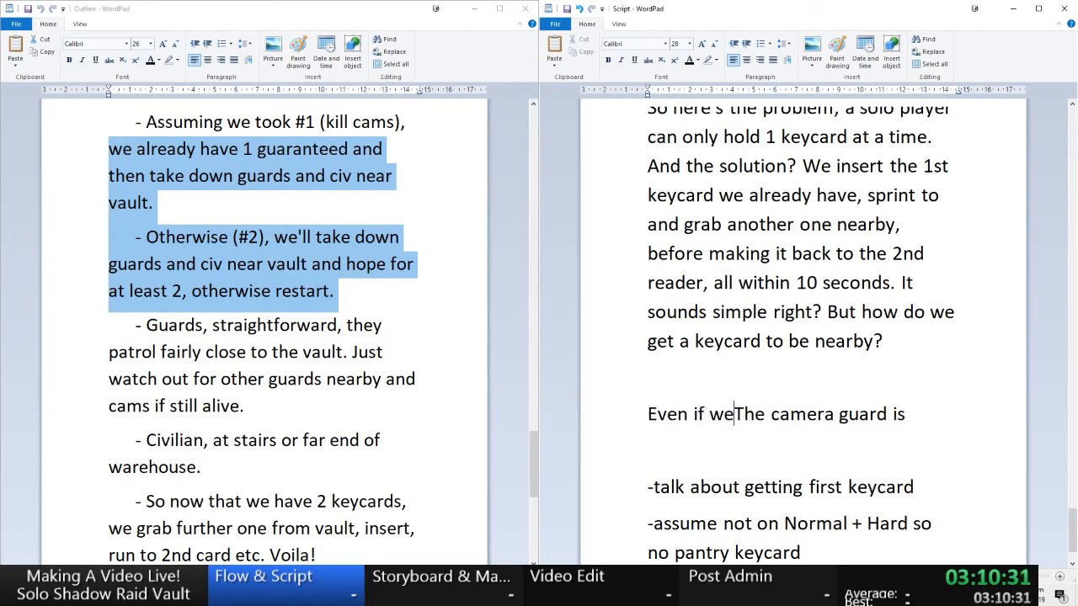
pyautogui.write("'re taking out the cam")
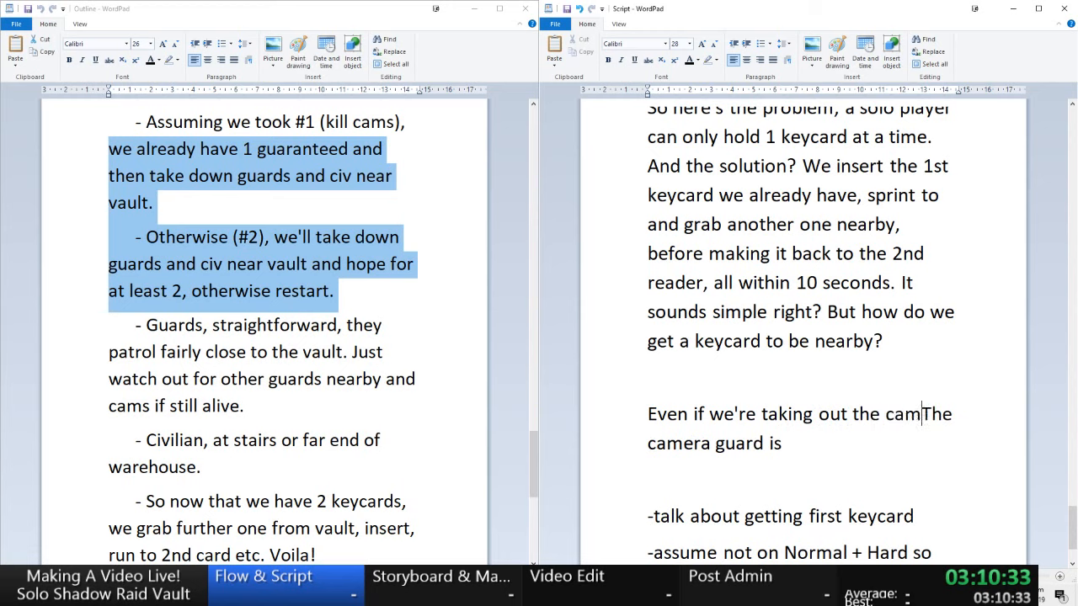
pyautogui.write('era guard, the ')
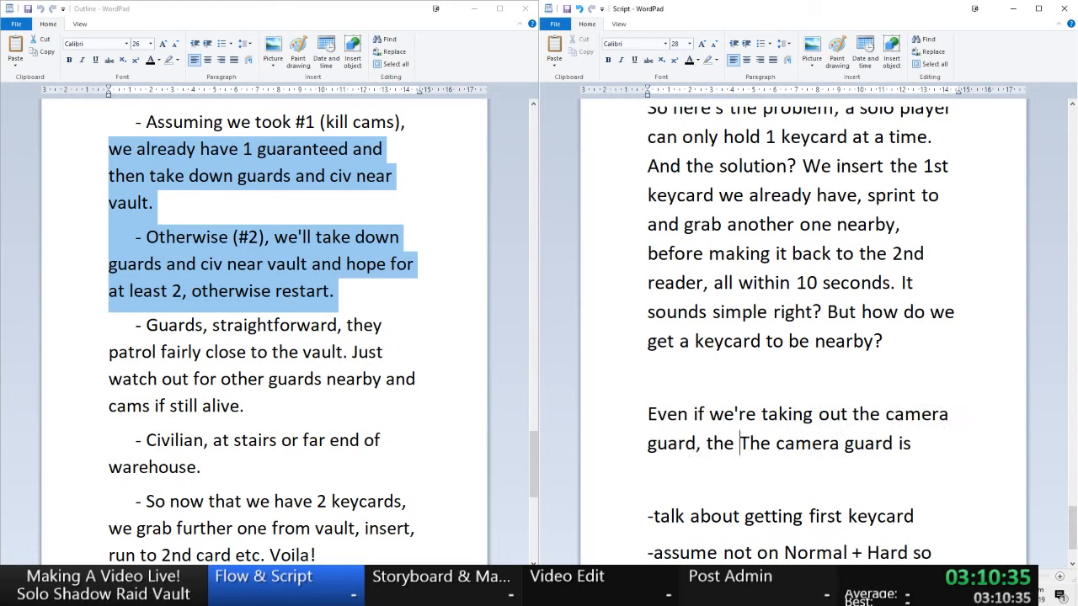
pyautogui.write('keycard that')
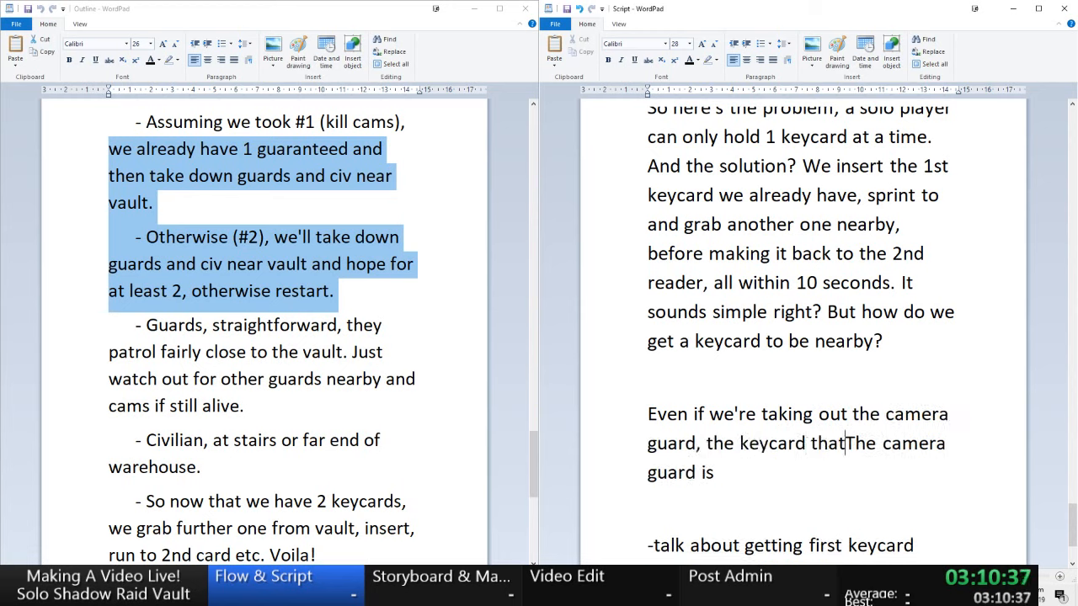
pyautogui.write(' spawns willbe')
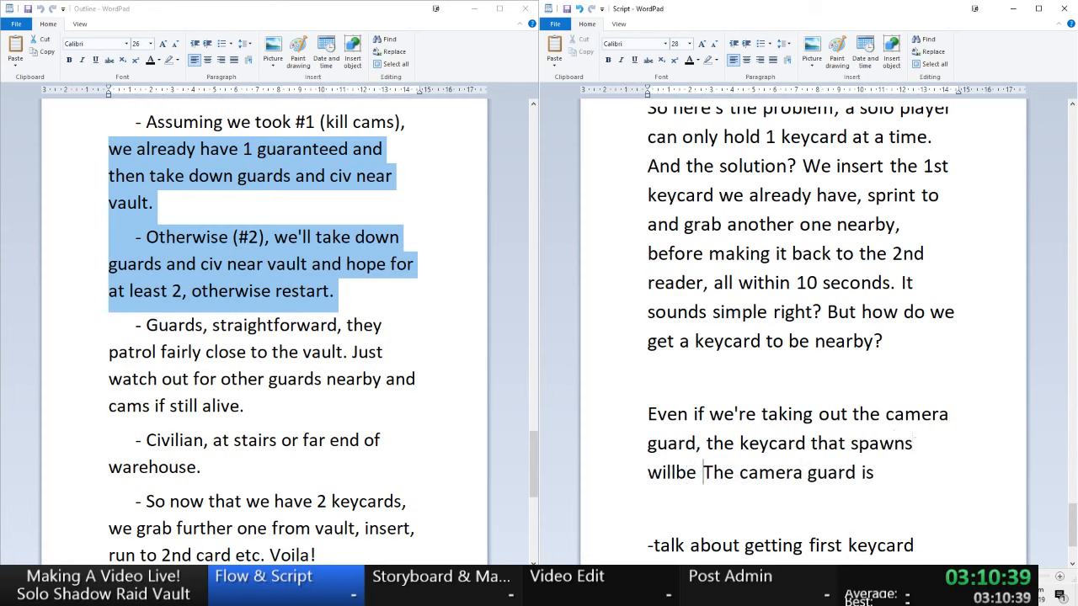
pyautogui.press('BackSpace')
pyautogui.press('BackSpace')
pyautogui.press('BackSpace')
pyautogui.write('be all the')
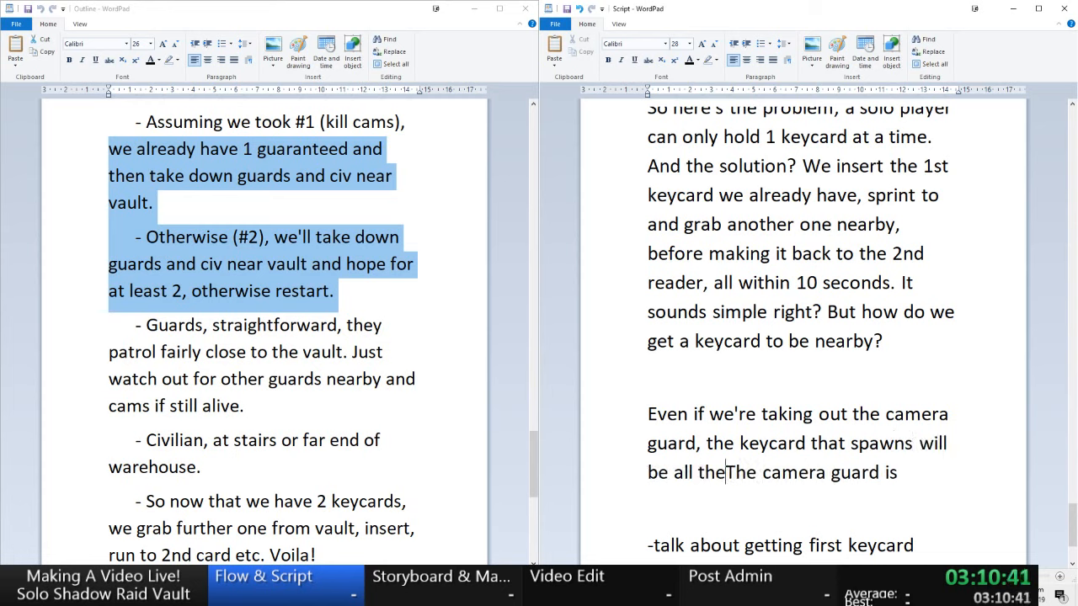
pyautogui.write(' way on the')
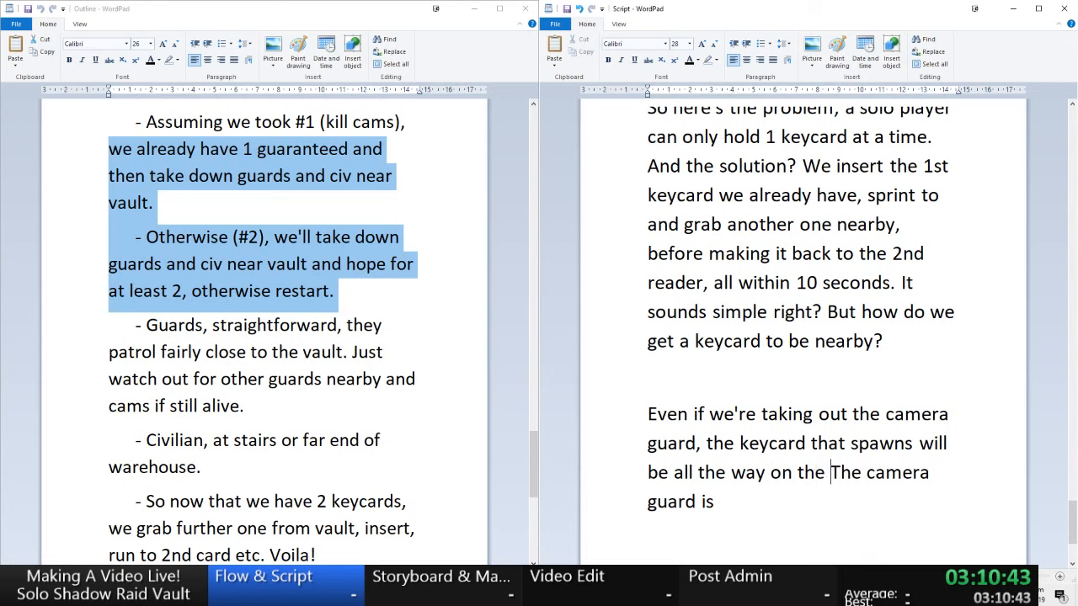
# - Replace "all the way on the" with "too far away on the 2nd floor so that's out." to finish the camera guard sentence
pyautogui.press('BackSpace')
pyautogui.press('BackSpace')
pyautogui.press('BackSpace')
pyautogui.press('BackSpace')
pyautogui.press('BackSpace')
pyautogui.press('BackSpace')
pyautogui.press('BackSpace')
pyautogui.press('BackSpace')
pyautogui.press('BackSpace')
pyautogui.press('BackSpace')
pyautogui.press('BackSpace')
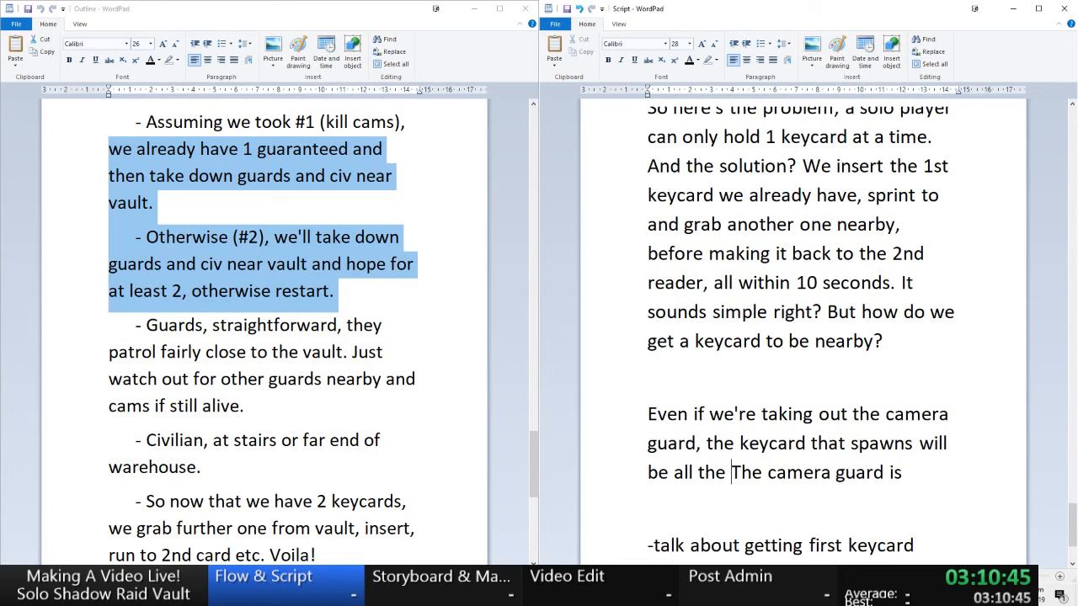
pyautogui.press('BackSpace')
pyautogui.press('BackSpace')
pyautogui.press('BackSpace')
pyautogui.press('BackSpace')
pyautogui.press('BackSpace')
pyautogui.press('BackSpace')
pyautogui.press('BackSpace')
pyautogui.press('BackSpace')
pyautogui.write('t')
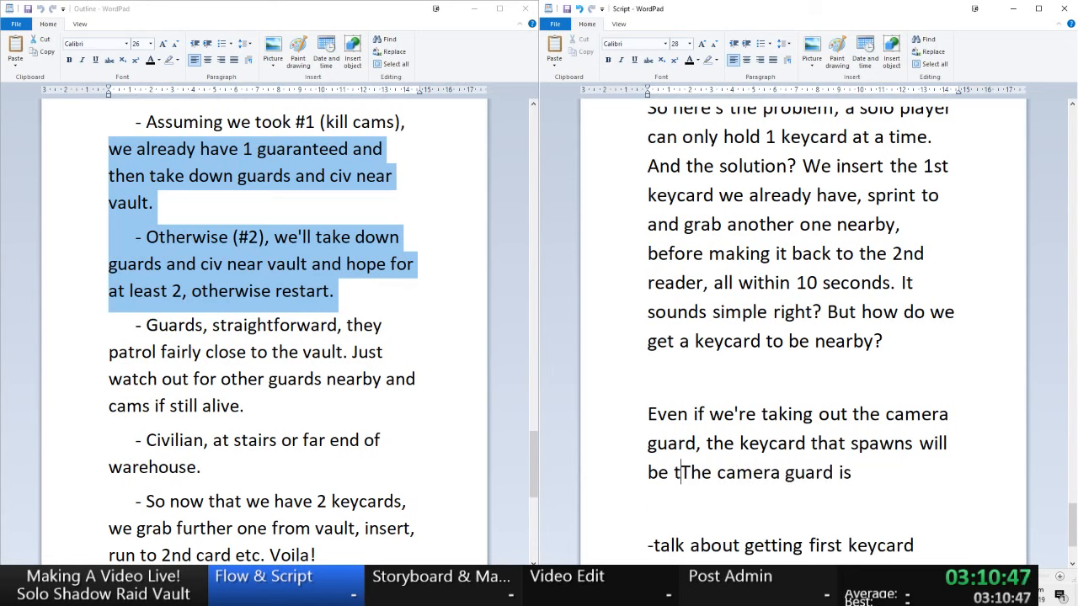
pyautogui.write('oo far away on the ')
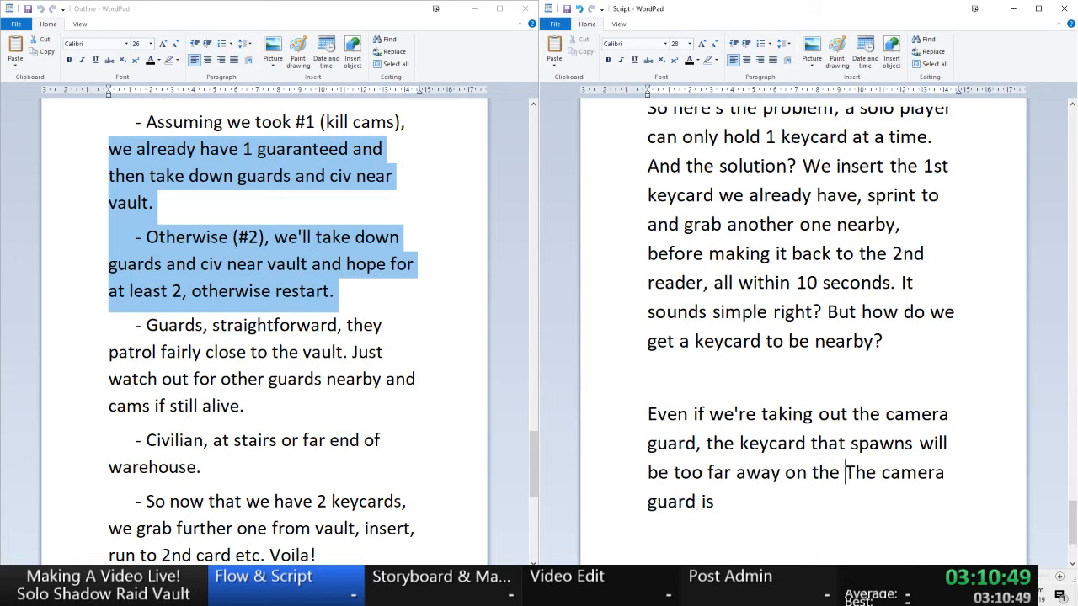
pyautogui.write('2nd floor s')
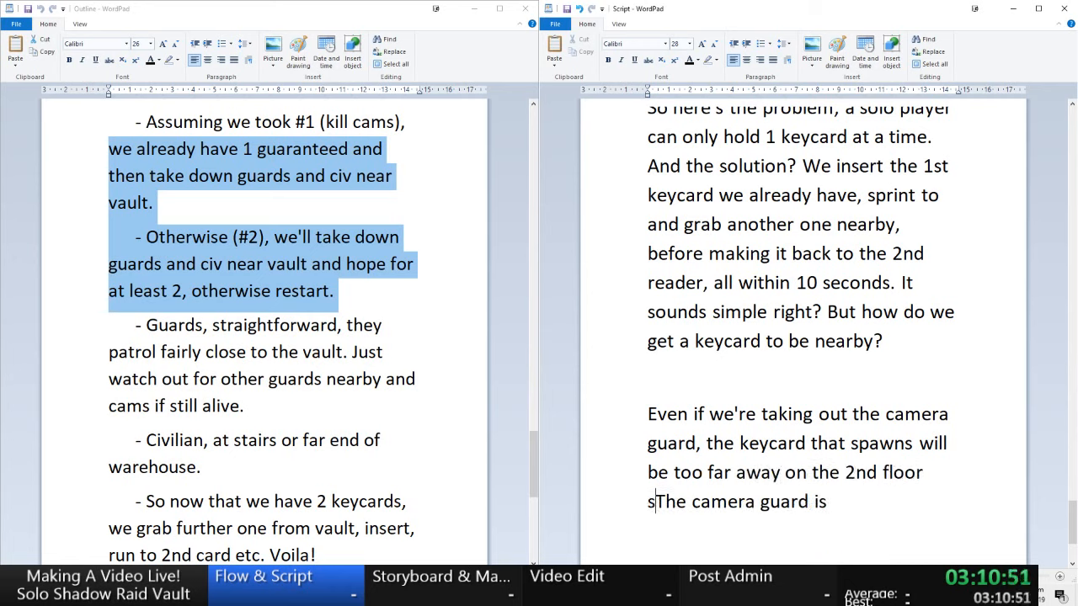
pyautogui.write("o that's ")
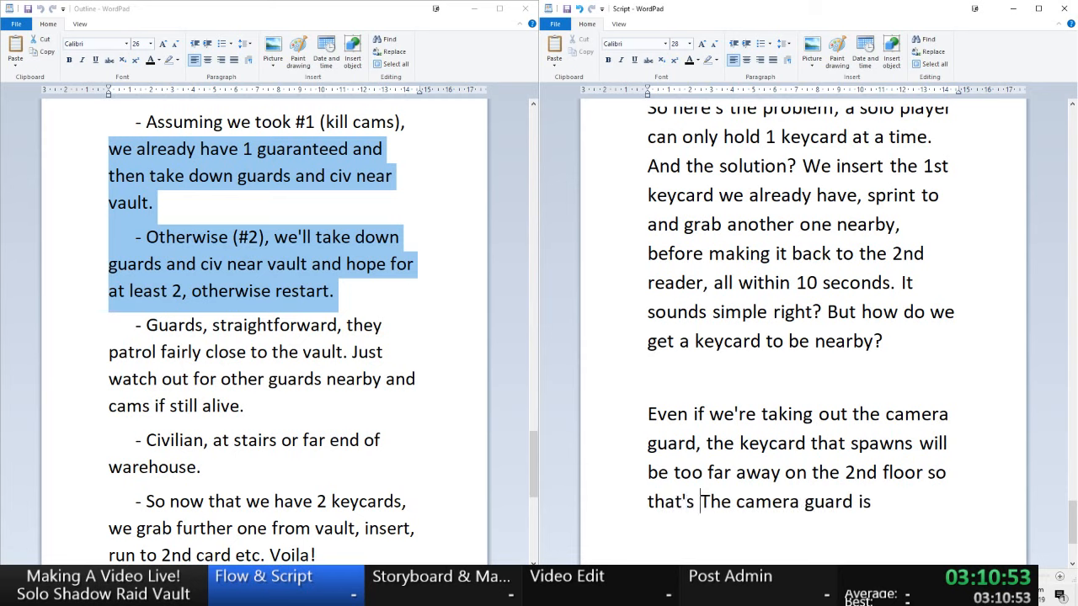
pyautogui.write('out.')
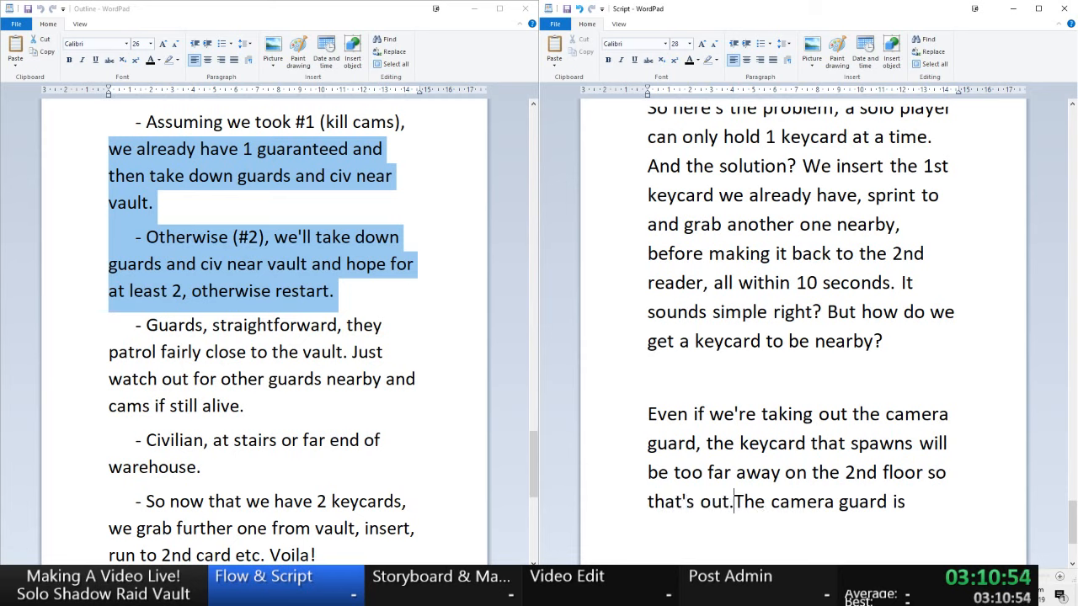
# - Change "2nd" to "second" before "floor" in the camera guard sentence
pyautogui.click(845, 472)
pyautogui.press('Delete')
pyautogui.press('Delete')
pyautogui.press('Delete')
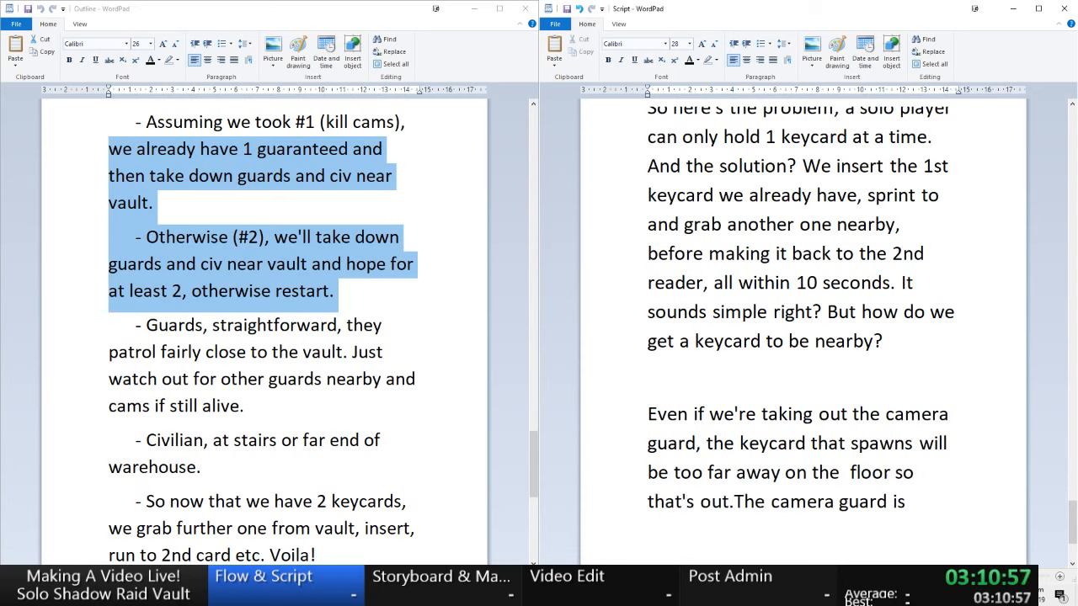
pyautogui.write('second')
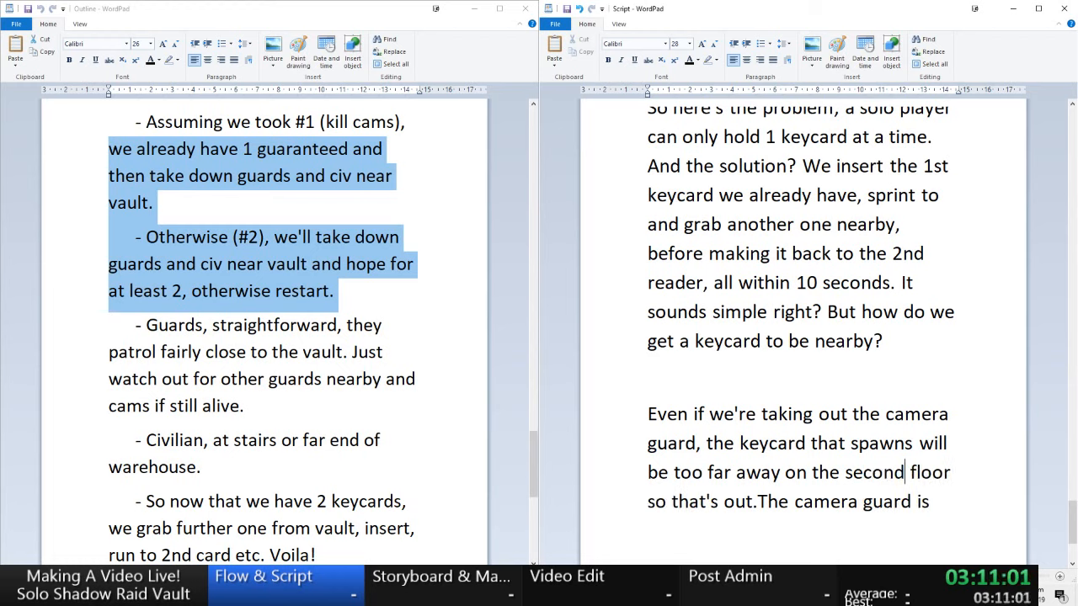
# - Delete the leftover words "The camera guard is" after "so that's out."
pyautogui.press('Down')
pyautogui.hotkey('shift', 'End')
pyautogui.press('BackSpace')
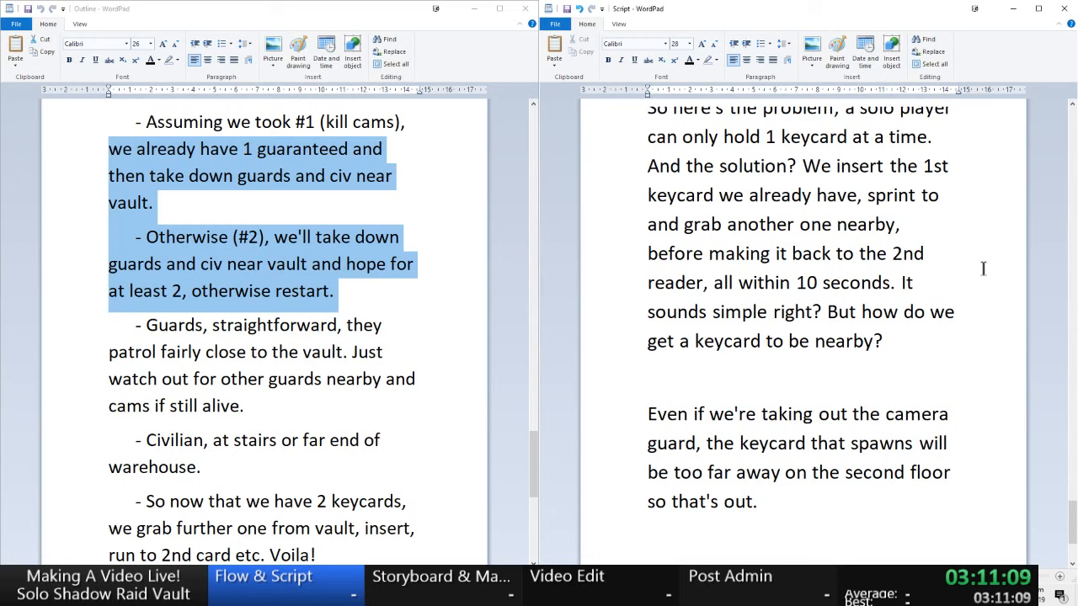
# - Replace the opening "Even if" of the camera guard paragraph with "Assuming"
pyautogui.scroll(-2, 983, 267)
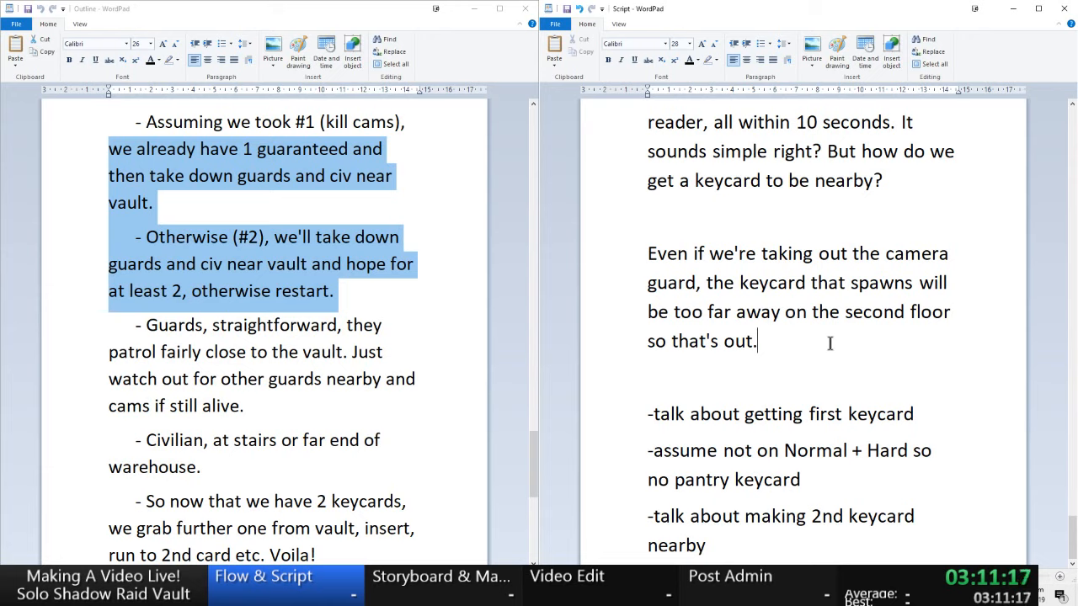
pyautogui.press('Up')
pyautogui.press('Left')
pyautogui.press('Left')
pyautogui.press('Left')
pyautogui.press('Left')
pyautogui.press('Left')
pyautogui.click(648, 253)
pyautogui.write('Assuming')
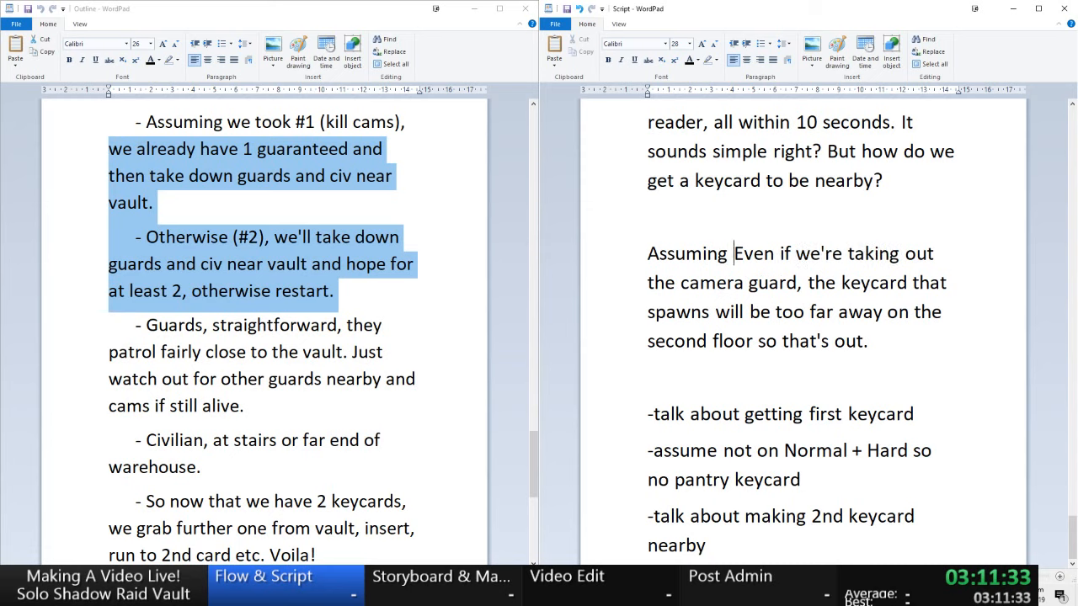
pyautogui.press('Delete')
pyautogui.press('Delete')
pyautogui.press('Delete')
pyautogui.press('Delete')
pyautogui.press('Delete')
pyautogui.press('Delete')
pyautogui.press('Delete')
pyautogui.press('Delete')
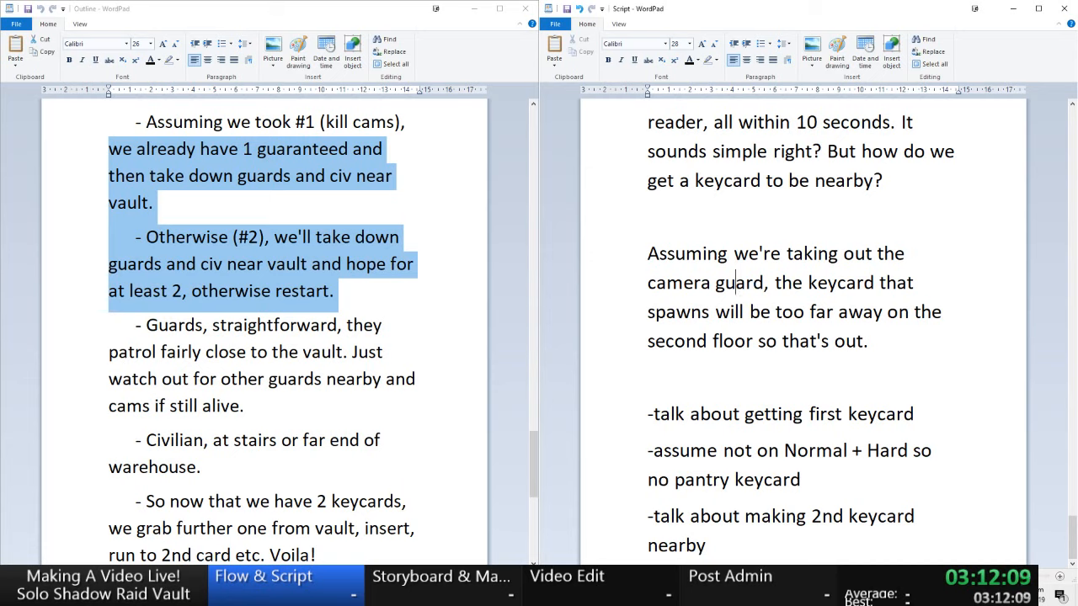
# - Add "I'll assume we're doing this on Death Sentence" after "so that's out." in the camera guard paragraph
pyautogui.press('Down')
pyautogui.scroll(1, 756, 252)
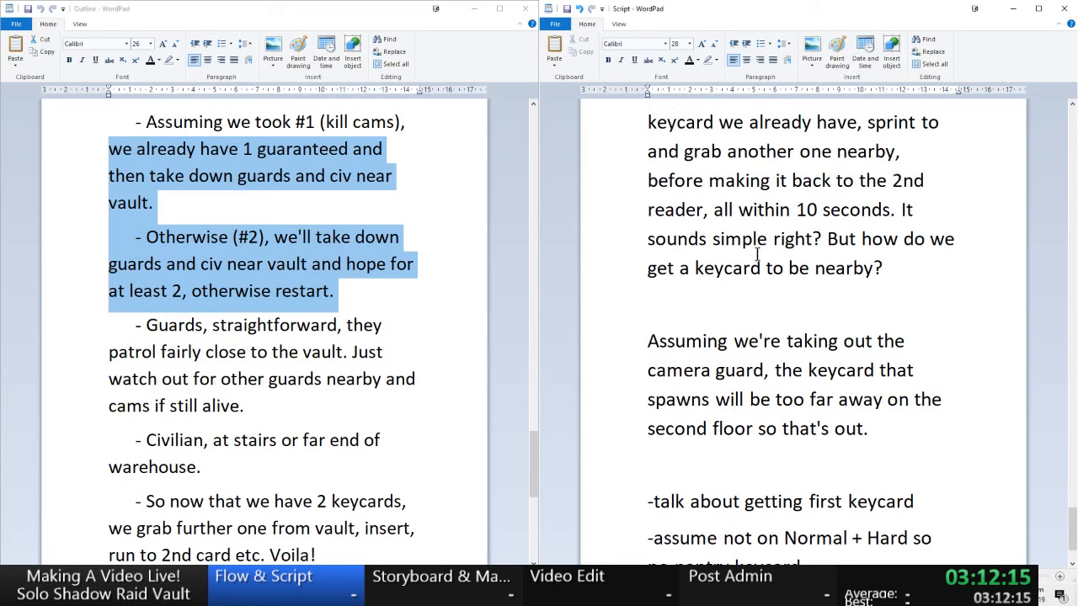
pyautogui.scroll(-1, 757, 253)
pyautogui.scroll(2, 769, 252)
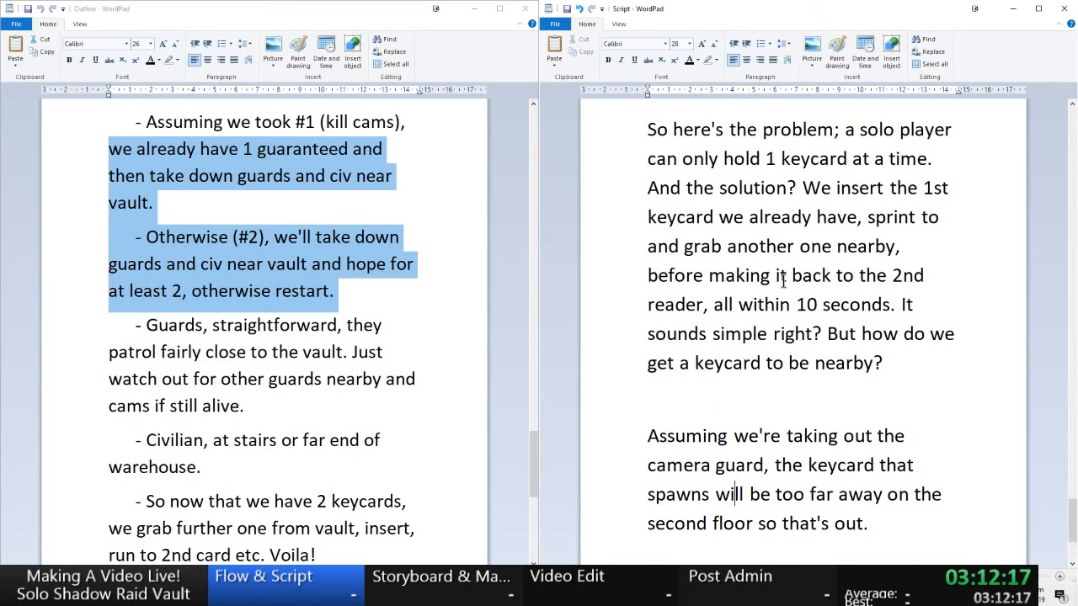
pyautogui.scroll(-2, 782, 281)
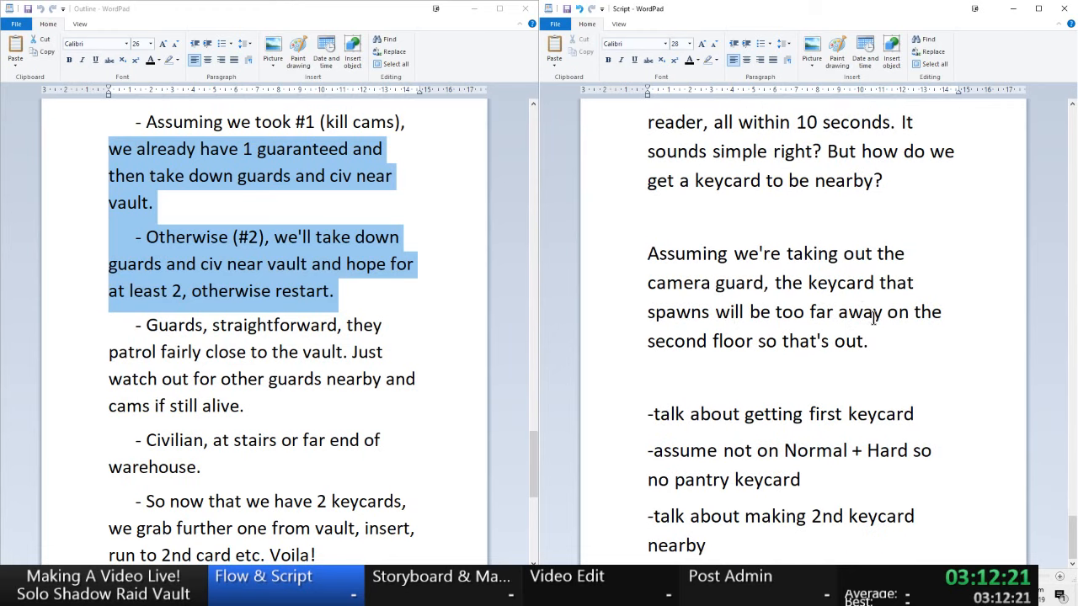
pyautogui.click(884, 340)
pyautogui.write("I'll assume we")
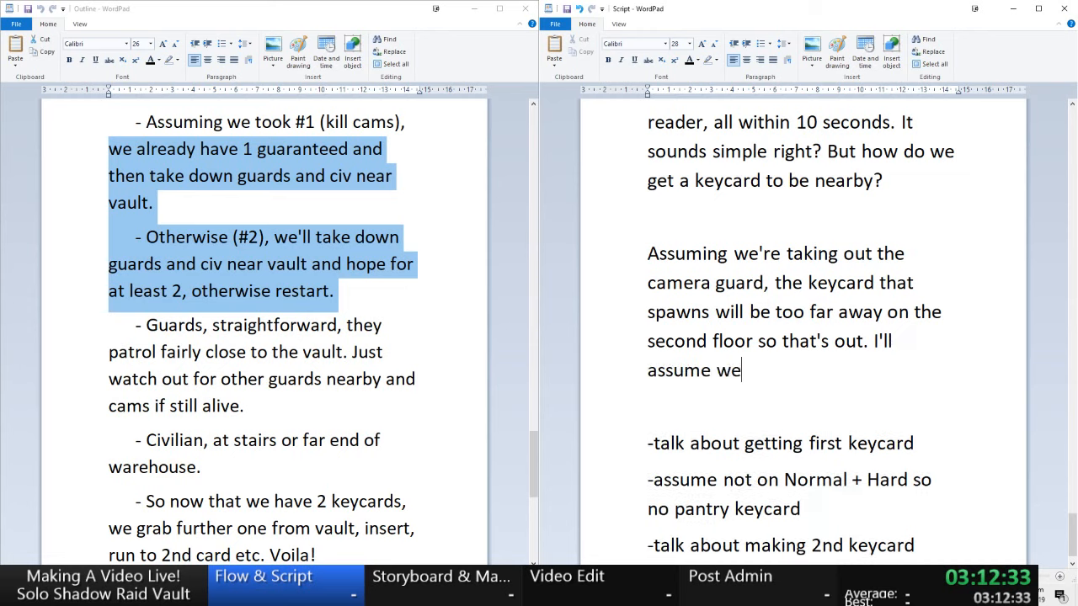
pyautogui.write("'re doing this on Dea")
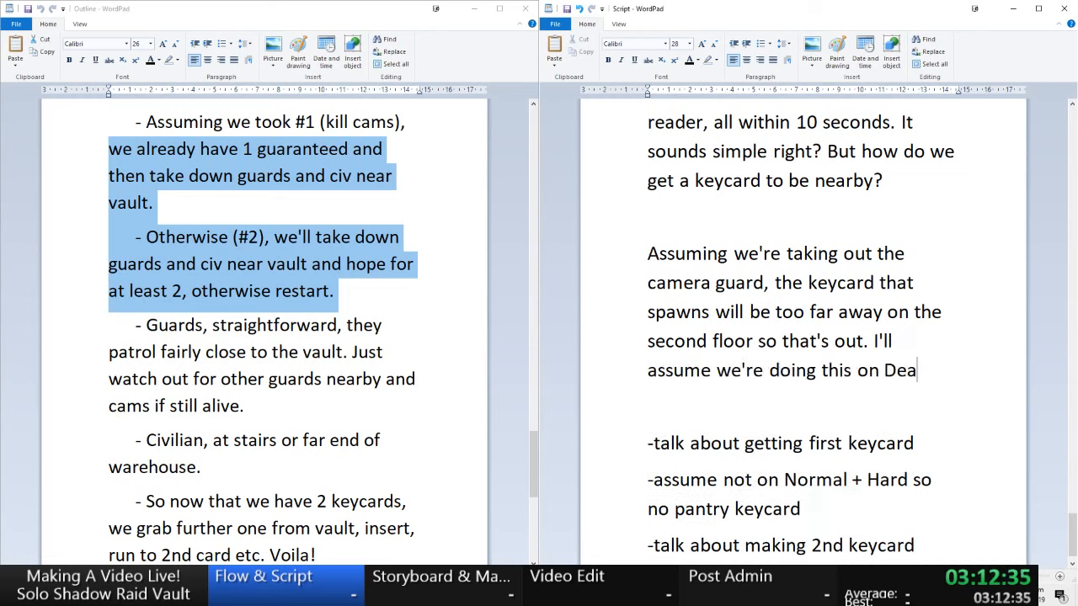
pyautogui.write('th Sentence')
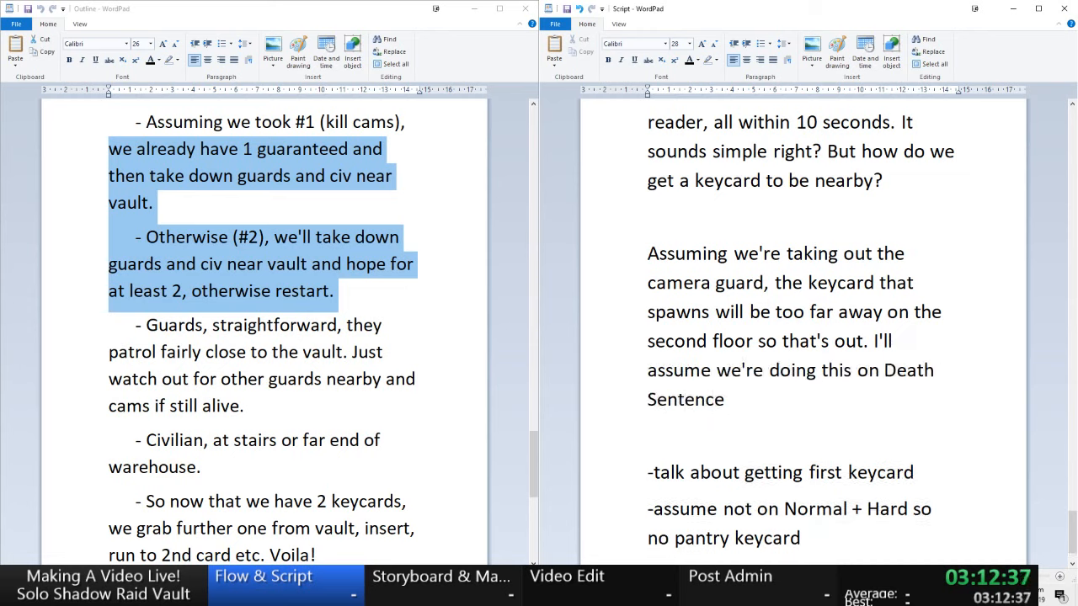
# - Replace "Death Sentence" at the end of the camera guard paragraph with "the highest difficulty as well"
pyautogui.press('BackSpace')
pyautogui.press('BackSpace')
pyautogui.press('BackSpace')
pyautogui.press('BackSpace')
pyautogui.press('BackSpace')
pyautogui.press('BackSpace')
pyautogui.press('BackSpace')
pyautogui.press('BackSpace')
pyautogui.press('BackSpace')
pyautogui.press('BackSpace')
pyautogui.press('BackSpace')
pyautogui.press('BackSpace')
pyautogui.press('BackSpace')
pyautogui.press('BackSpace')
pyautogui.write('the')
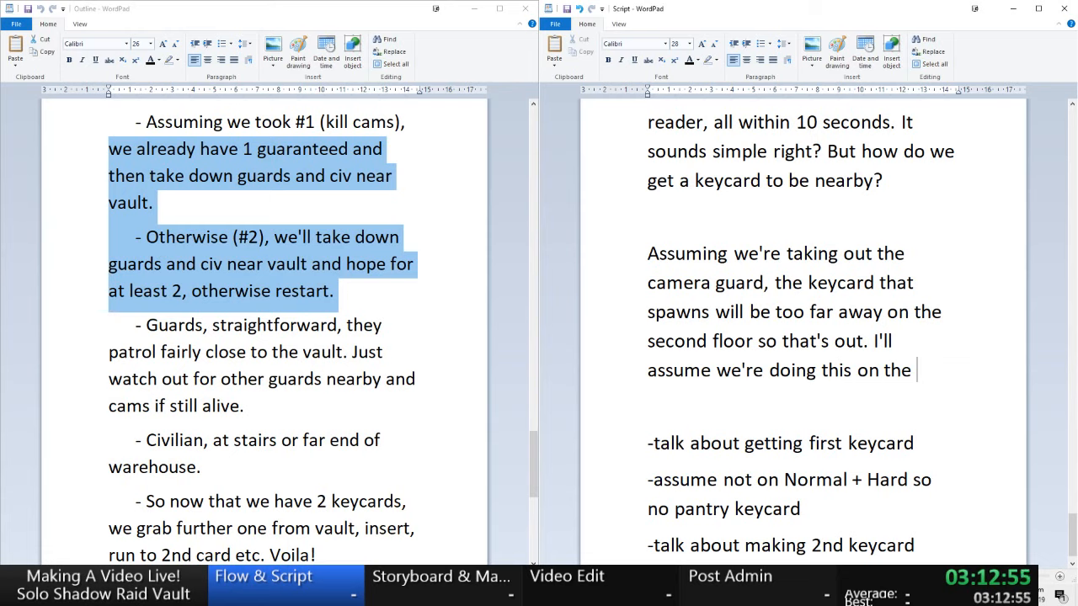
pyautogui.write('highest difficu')
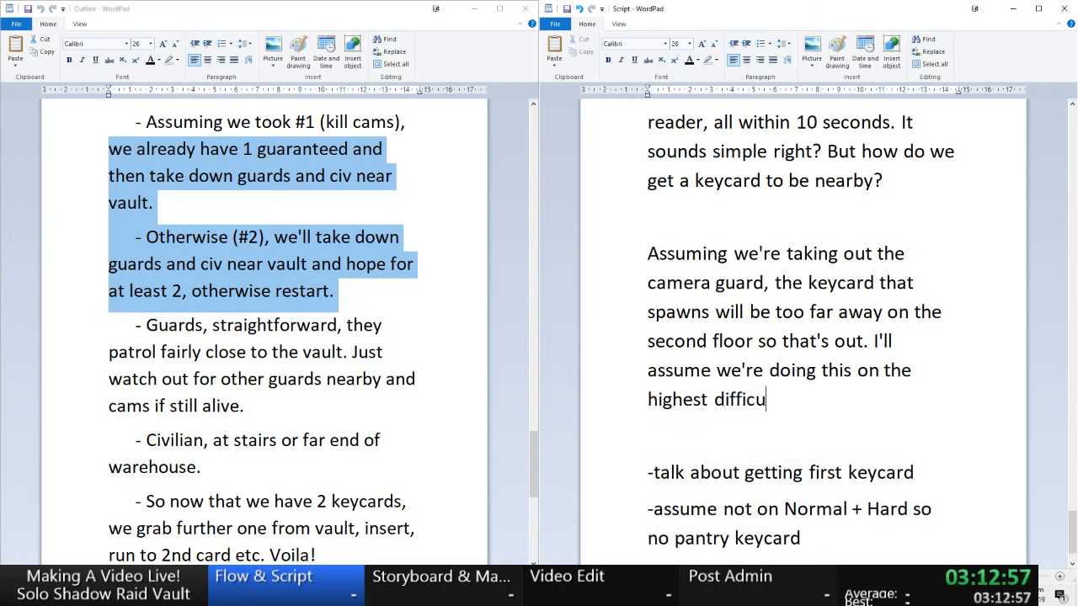
pyautogui.write('lty as well')
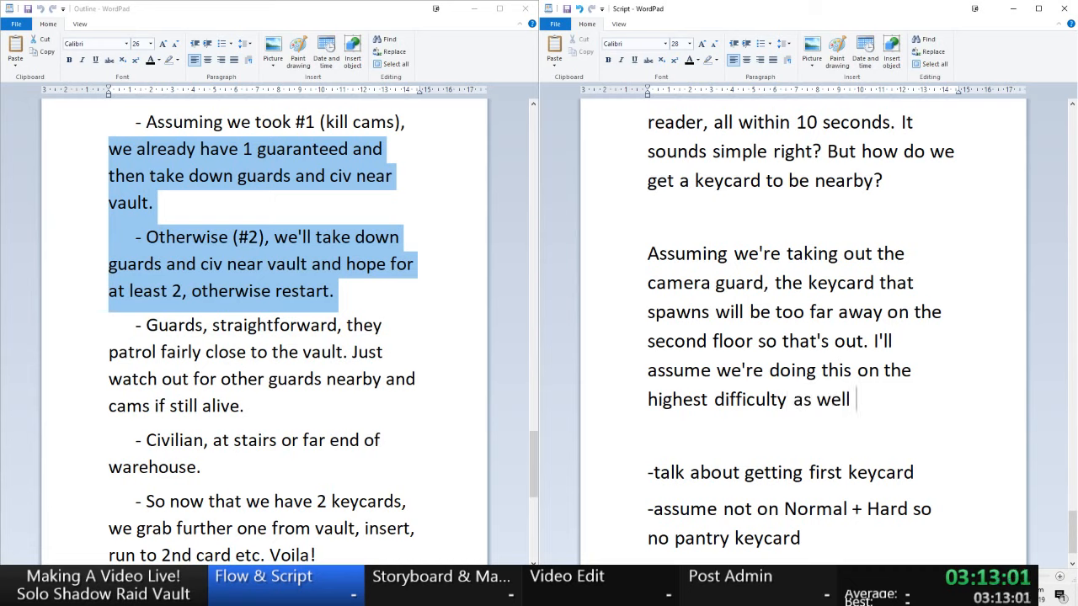
pyautogui.press('BackSpace')
pyautogui.write(',')
pyautogui.press('BackSpace')
pyautogui.press('BackSpace')
# - Insert "also" after "I'll" in the difficulty sentence of the camera guard paragraph
pyautogui.press('Up')
pyautogui.press('Up')
pyautogui.press('Right')
pyautogui.press('Right')
pyautogui.press('Right')
pyautogui.press('Right')
pyautogui.press('Right')
pyautogui.press('Right')
pyautogui.press('Right')
pyautogui.press('Right')
pyautogui.write('also')
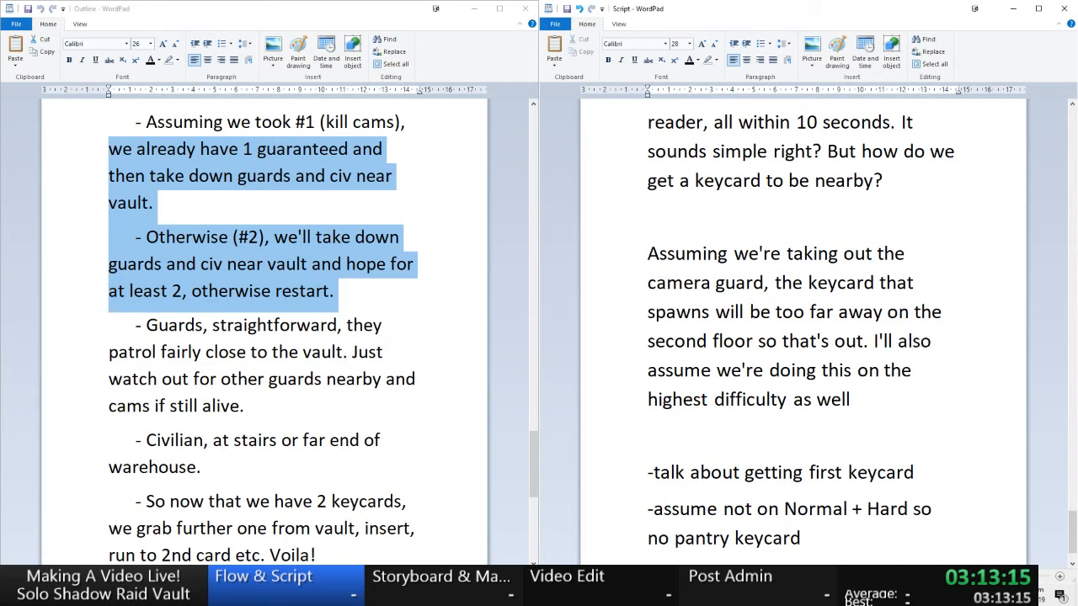
# - Replace "the highest difficulty as well" with "Death Sentence" in the difficulty sentence
pyautogui.press('Down')
pyautogui.press('Down')
pyautogui.hotkey('shift', 'Left')
pyautogui.hotkey('shift', 'Left')
pyautogui.hotkey('shift', 'Left')
pyautogui.hotkey('shift', 'Left')
pyautogui.hotkey('shift', 'Left')
pyautogui.hotkey('shift', 'Left')
pyautogui.hotkey('shift', 'Left')
pyautogui.hotkey('shift', 'Left')
pyautogui.hotkey('shift', 'Left')
pyautogui.hotkey('shift', 'Left')
pyautogui.hotkey('shift', 'Left')
pyautogui.hotkey('shift', 'Left')
pyautogui.hotkey('shift', 'Left')
pyautogui.hotkey('shift', 'Left')
pyautogui.hotkey('shift', 'Left')
pyautogui.hotkey('shift', 'Left')
pyautogui.hotkey('shift', 'Left')
pyautogui.hotkey('shift', 'Left')
pyautogui.hotkey('shift', 'Left')
pyautogui.hotkey('shift', 'Left')
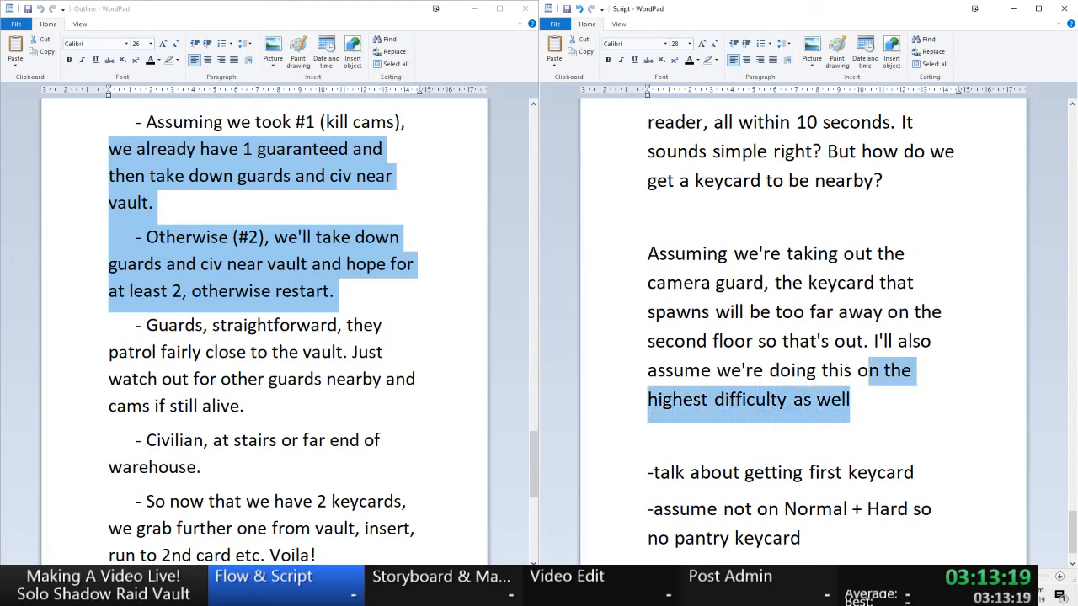
pyautogui.hotkey('shift', 'Right')
pyautogui.hotkey('shift', 'Right')
pyautogui.write('Death S')
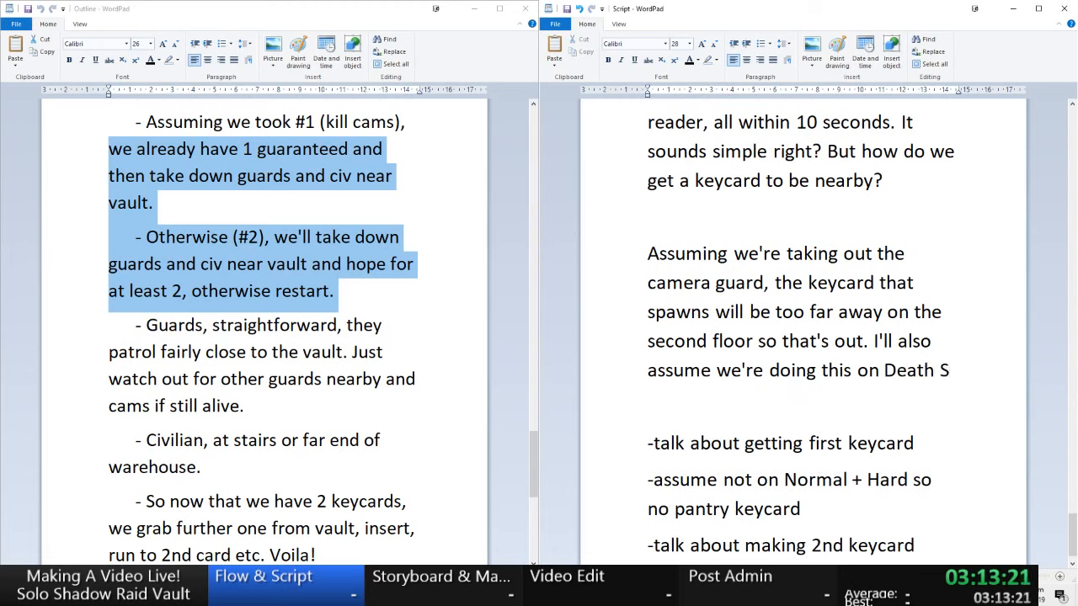
pyautogui.write('entence')
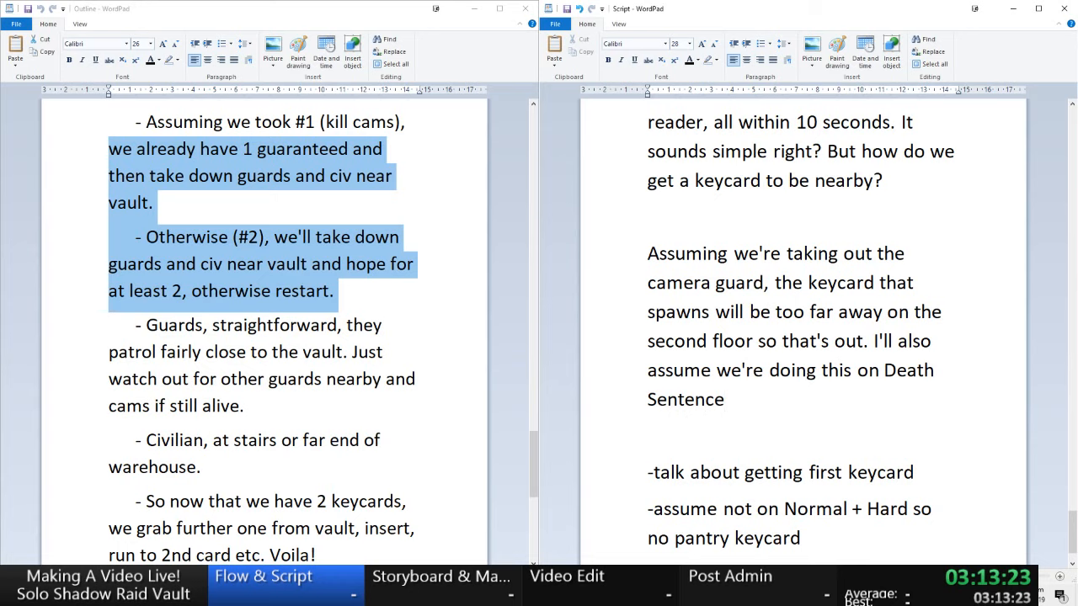
# - Continue the sentence after "Death Sentence" with ", so the pantry is keycard is out as well."
pyautogui.write(', so the pan')
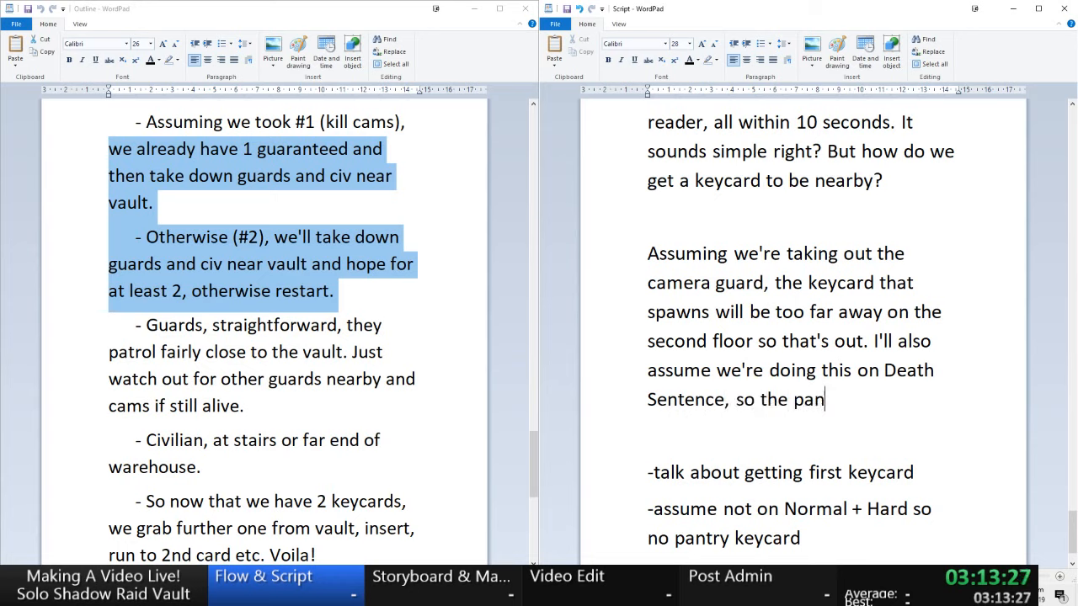
pyautogui.write('try is keycard')
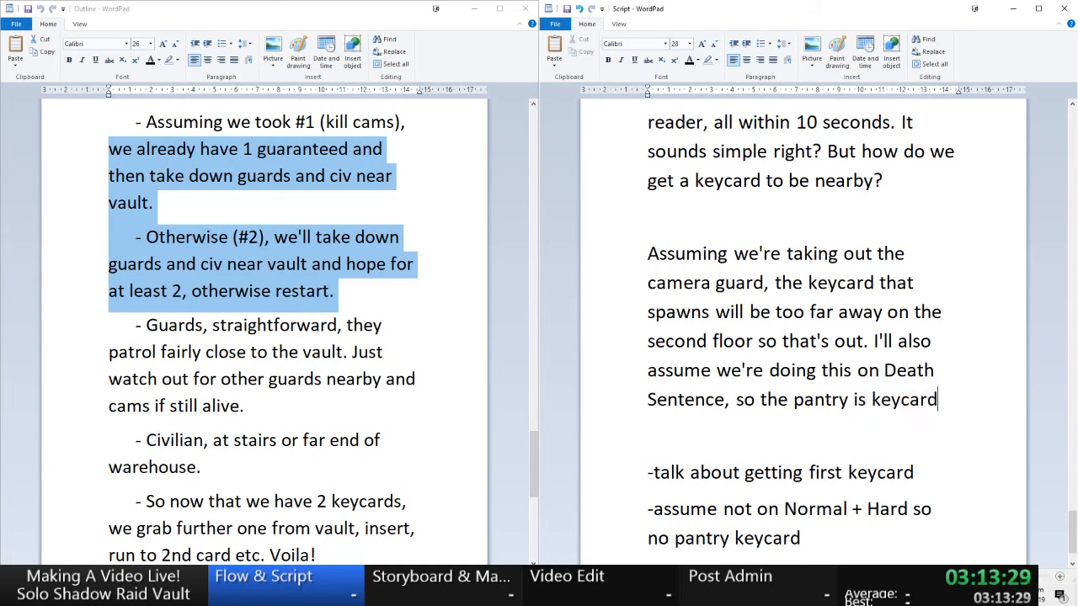
pyautogui.write(' is out as well.')
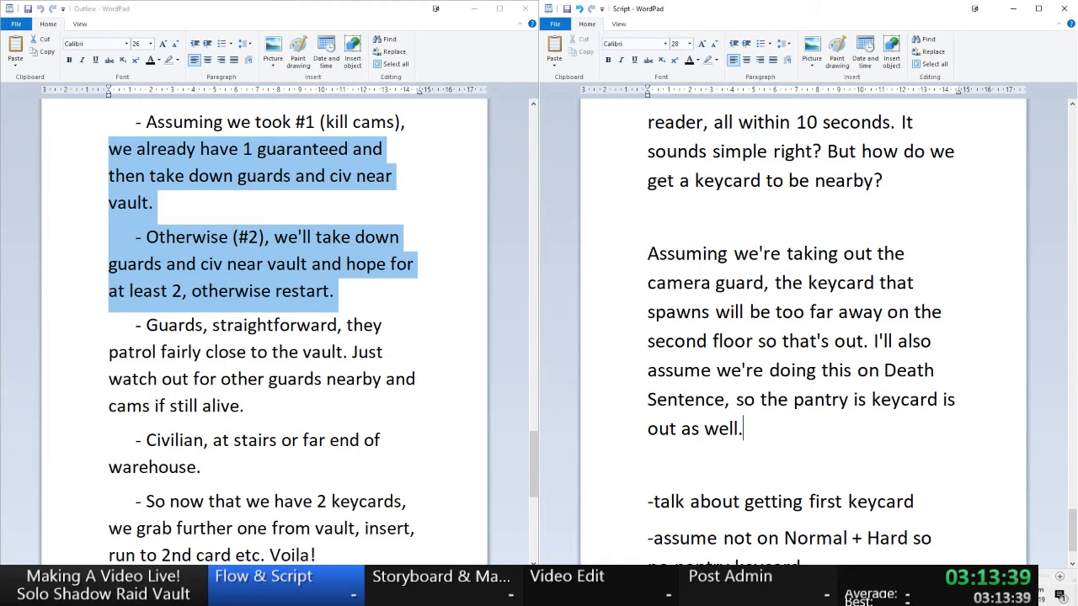
pyautogui.write('T')
pyautogui.press('BackSpace')
pyautogui.press('BackSpace')
# - Replace "so the" before "pantry" with "that means no" in the Death Sentence sentence
pyautogui.press('Up')
pyautogui.press('Left')
pyautogui.write("that's")
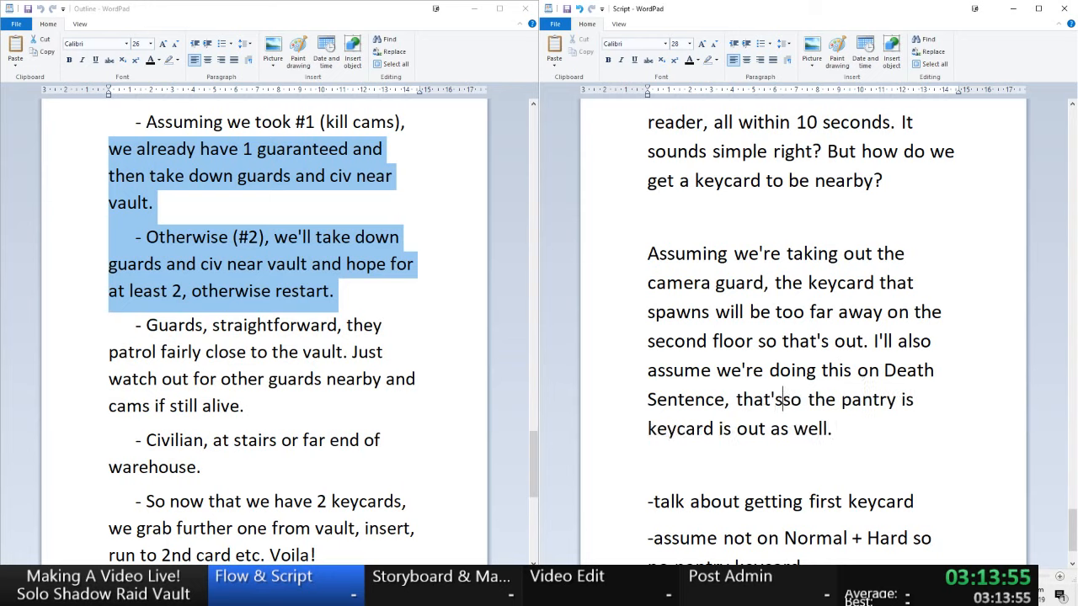
pyautogui.press('BackSpace')
pyautogui.press('BackSpace')
pyautogui.write('means')
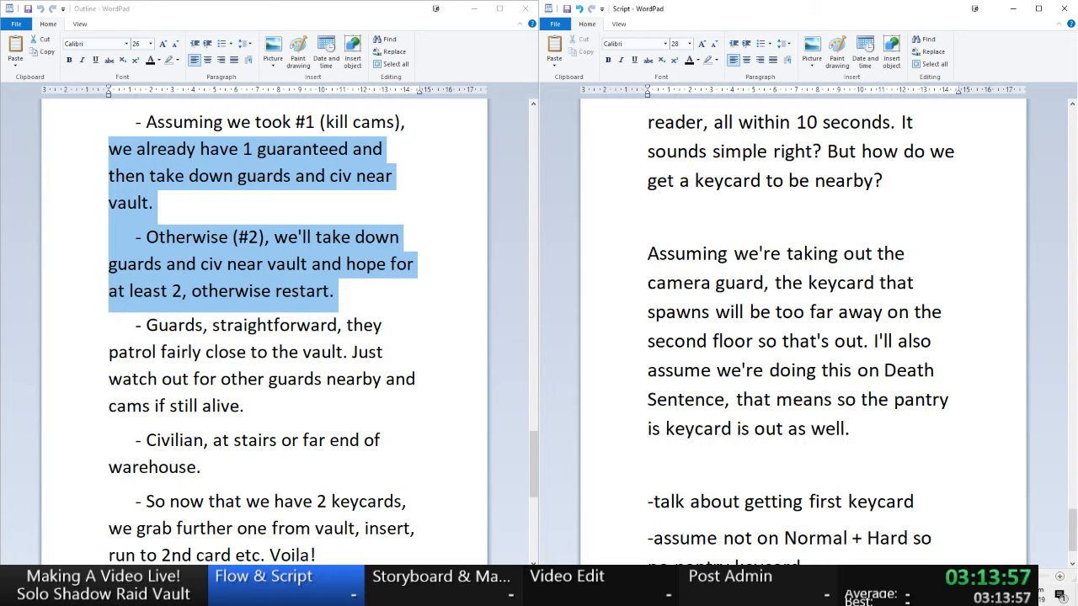
pyautogui.press('Delete')
pyautogui.press('Delete')
pyautogui.press('Delete')
pyautogui.press('Delete')
pyautogui.press('Delete')
pyautogui.press('Delete')
pyautogui.press('Delete')
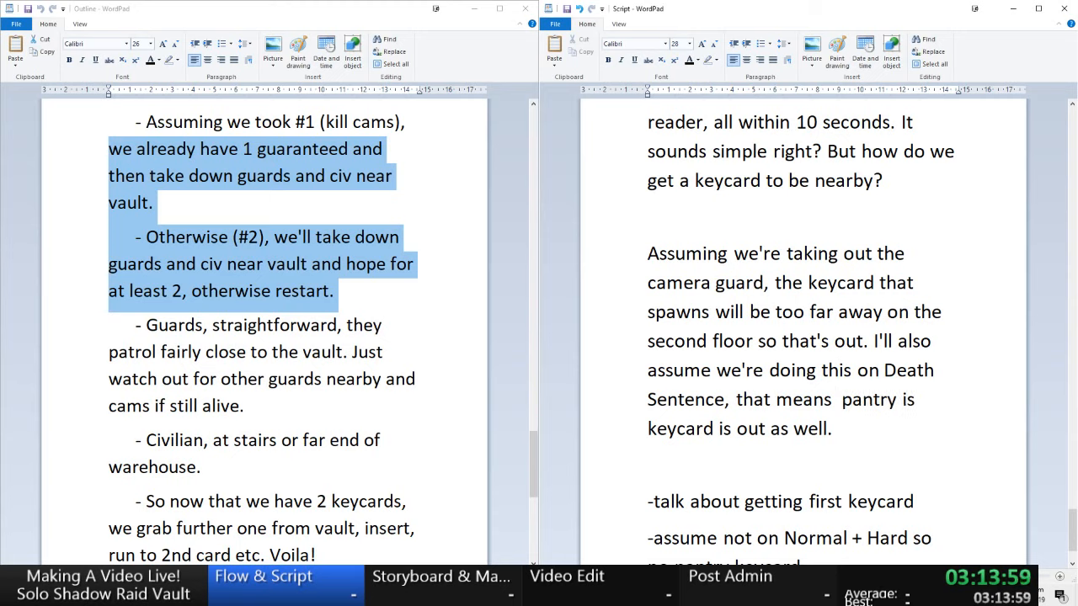
pyautogui.write('no')
# - Remove "is" after "pantry" and "is out" after "keycard" so the sentence ends "no pantry keycard as well."
pyautogui.press('End')
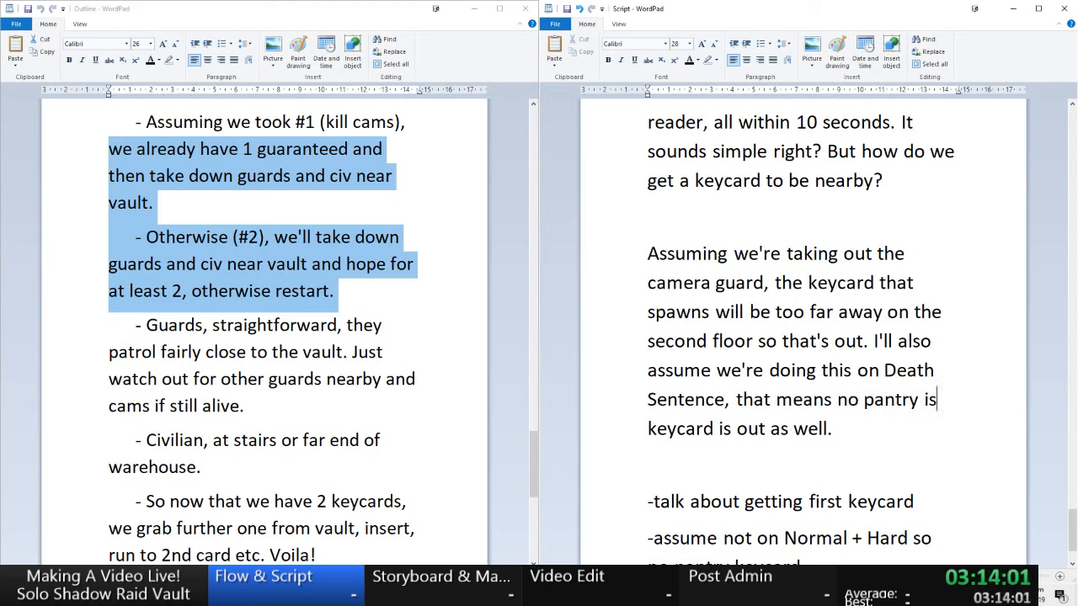
pyautogui.press('BackSpace')
pyautogui.press('BackSpace')
pyautogui.press('Right')
pyautogui.press('Right')
pyautogui.press('Right')
pyautogui.press('Right')
pyautogui.press('Right')
pyautogui.press('Right')
pyautogui.press('Right')
pyautogui.press('Right')
pyautogui.hotkey('shift', 'End')
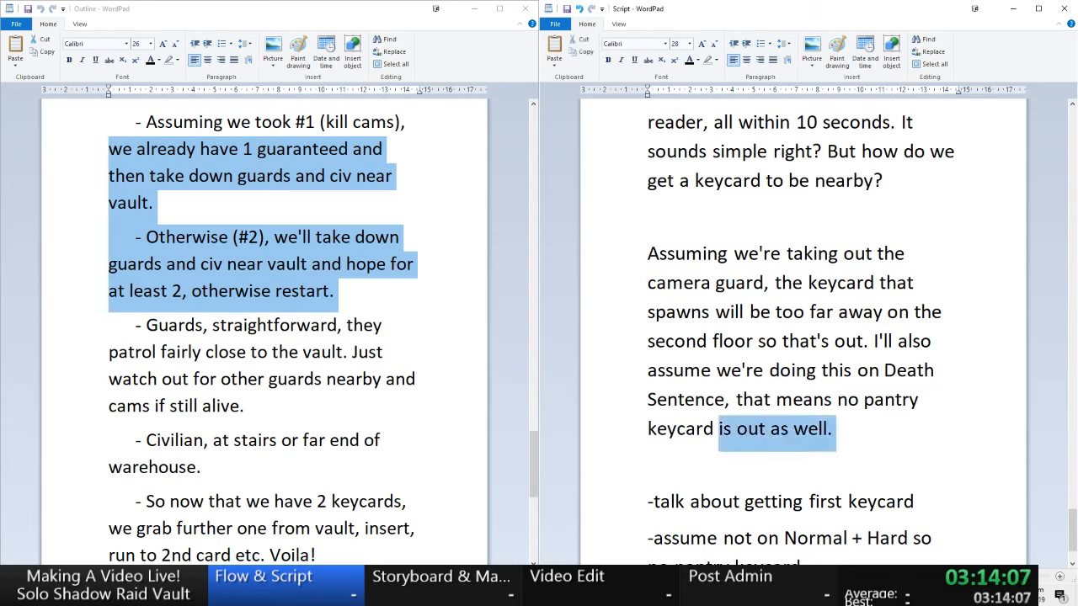
pyautogui.write('as well.')
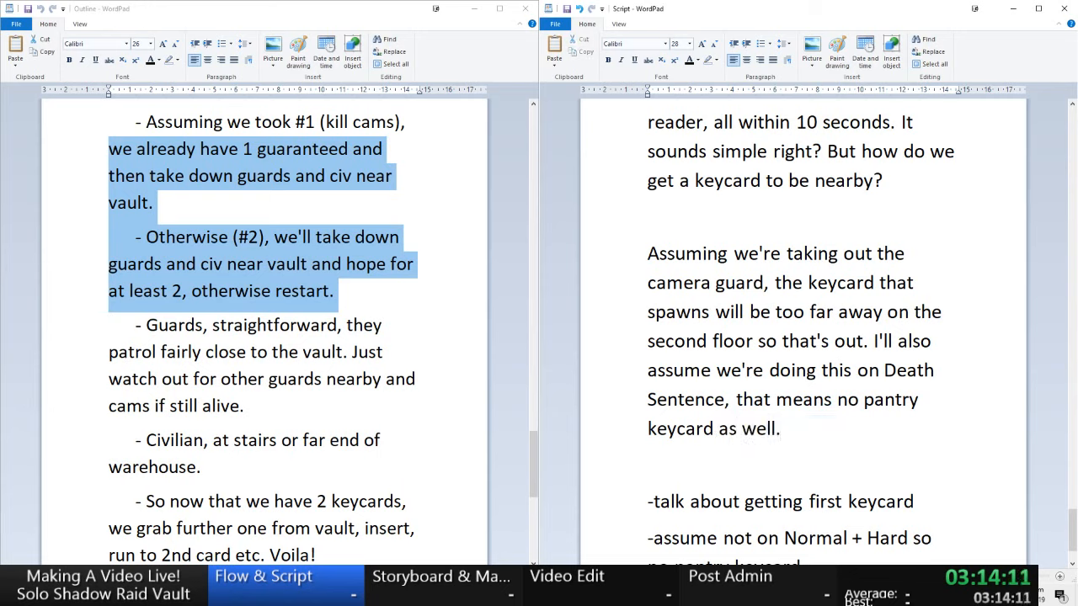
# - Delete "too far away" before "on the second floor" in the camera guard sentence
pyautogui.press('Return')
pyautogui.press('Return')
pyautogui.press('BackSpace')
pyautogui.press('BackSpace')
pyautogui.moveTo(775, 312); pyautogui.dragTo(907, 313)
pyautogui.press('Delete')
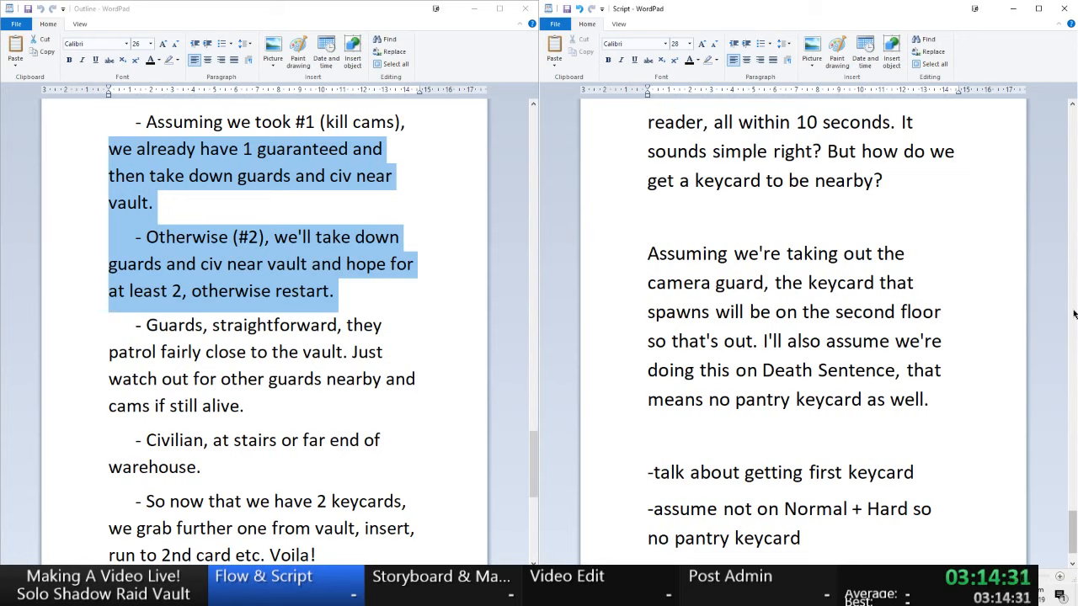
# - Replace "that means" after "Death Sentence," with "so"
pyautogui.press('Down')
pyautogui.press('Right')
pyautogui.press('Right')
pyautogui.press('Right')
pyautogui.press('Right')
pyautogui.press('Right')
pyautogui.press('Right')
pyautogui.press('Right')
pyautogui.press('Right')
pyautogui.press('Right')
pyautogui.press('Right')
pyautogui.press('Right')
pyautogui.press('Right')
pyautogui.press('Right')
pyautogui.press('Right')
pyautogui.press('Right')
pyautogui.press('Down')
pyautogui.press('Down')
pyautogui.press('Up')
pyautogui.press('Up')
pyautogui.hotkey('shift', 'Right')
pyautogui.hotkey('shift', 'Right')
pyautogui.hotkey('shift', 'Right')
pyautogui.hotkey('shift', 'Right')
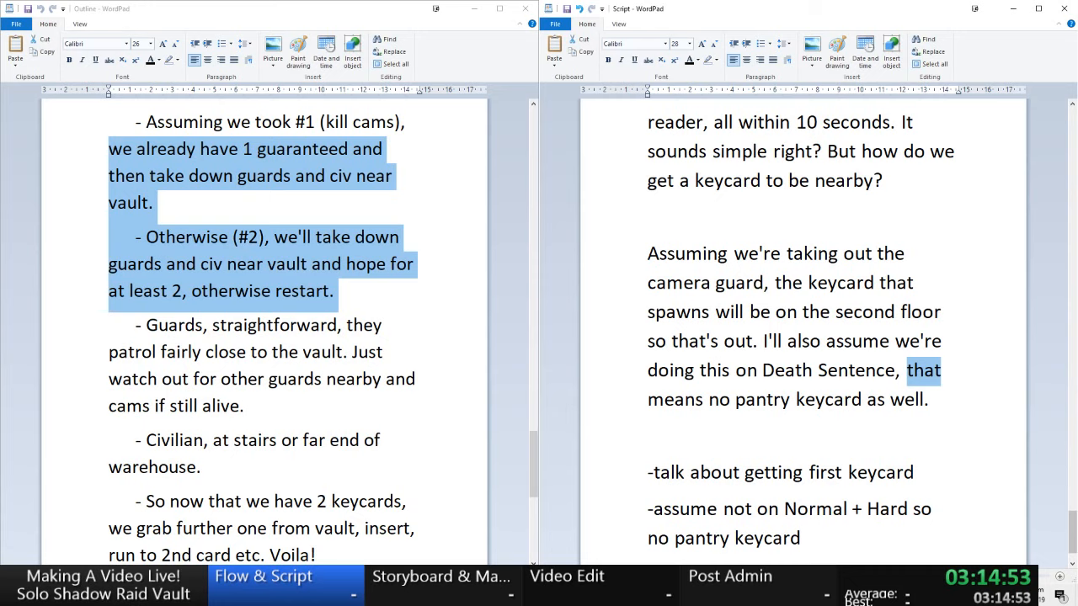
pyautogui.write('so')
pyautogui.press('Delete')
pyautogui.press('Delete')
pyautogui.press('Delete')
pyautogui.press('Delete')
pyautogui.press('Delete')
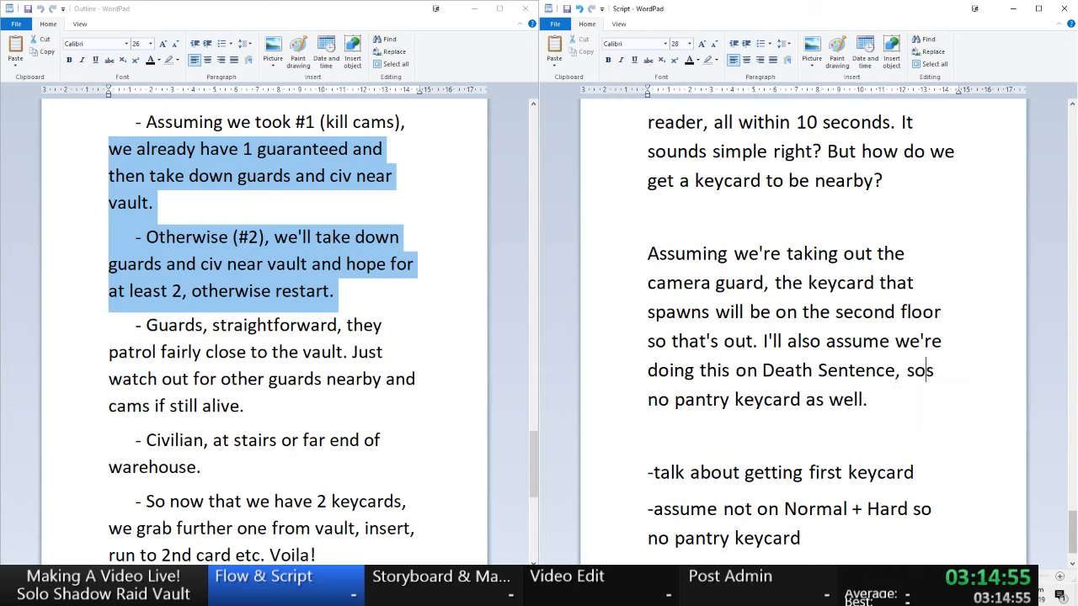
pyautogui.press('Delete')
# - Add "That leaves us with" after "as well." in the same paragraph, keeping a blank line before the notes
pyautogui.press('Down')
pyautogui.press('Down')
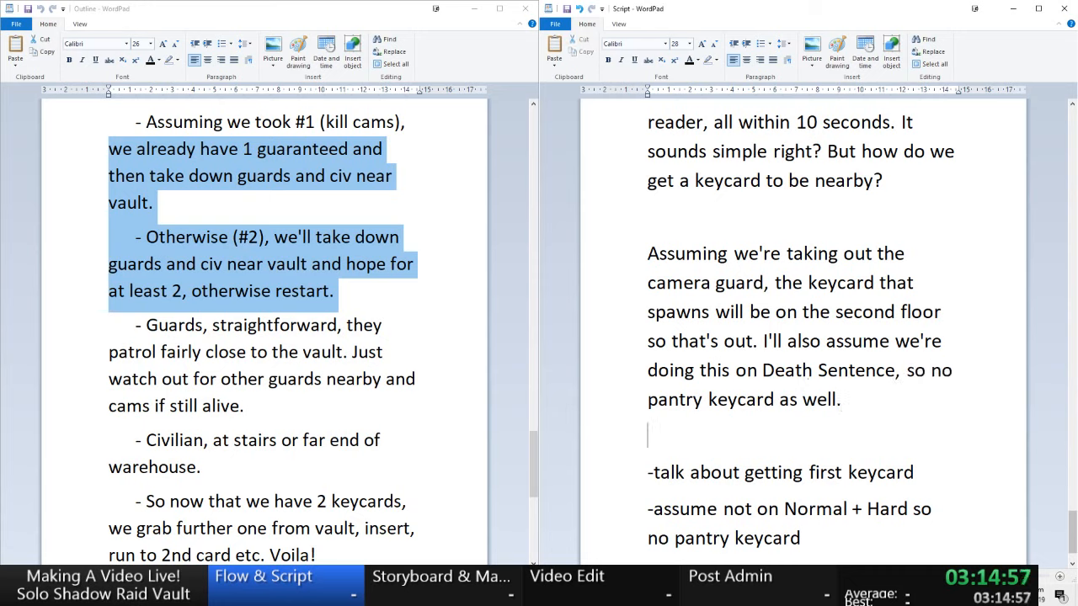
pyautogui.press('Return')
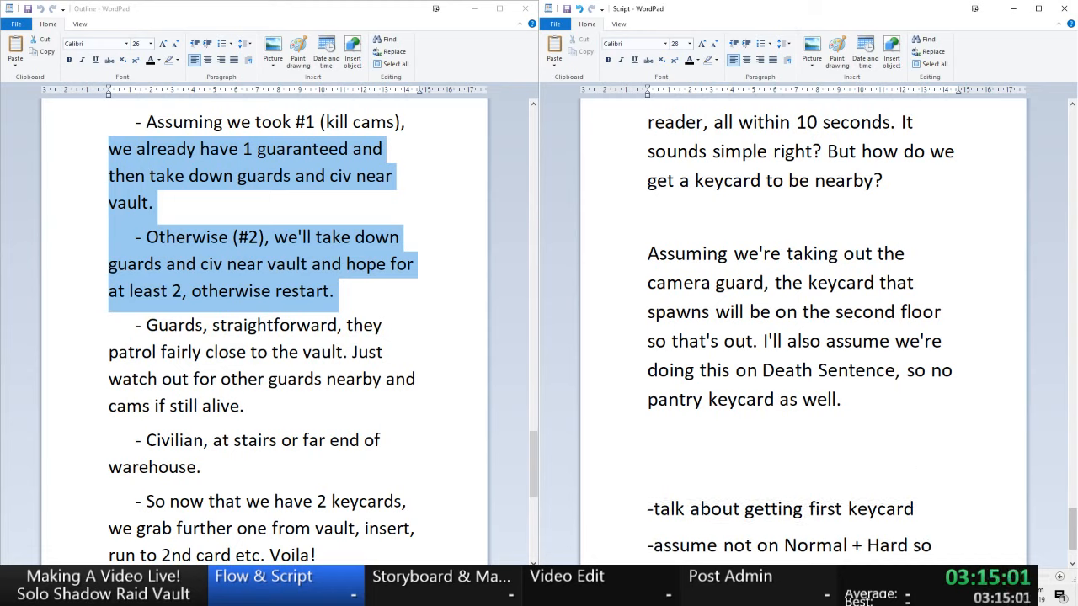
pyautogui.write('That leaves us with')
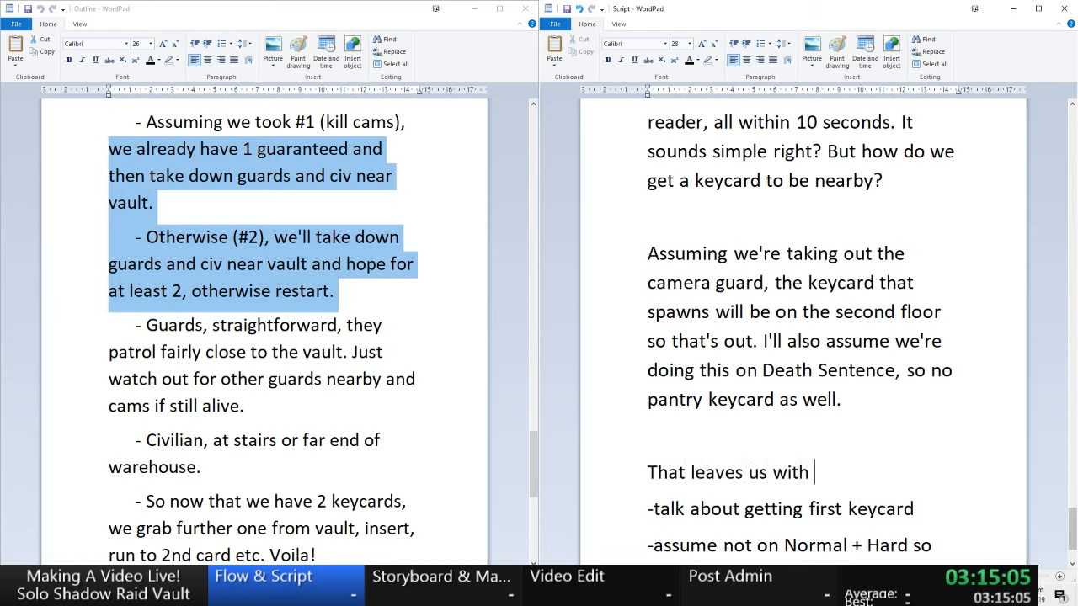
pyautogui.press('Home')
pyautogui.press('BackSpace')
pyautogui.press('BackSpace')
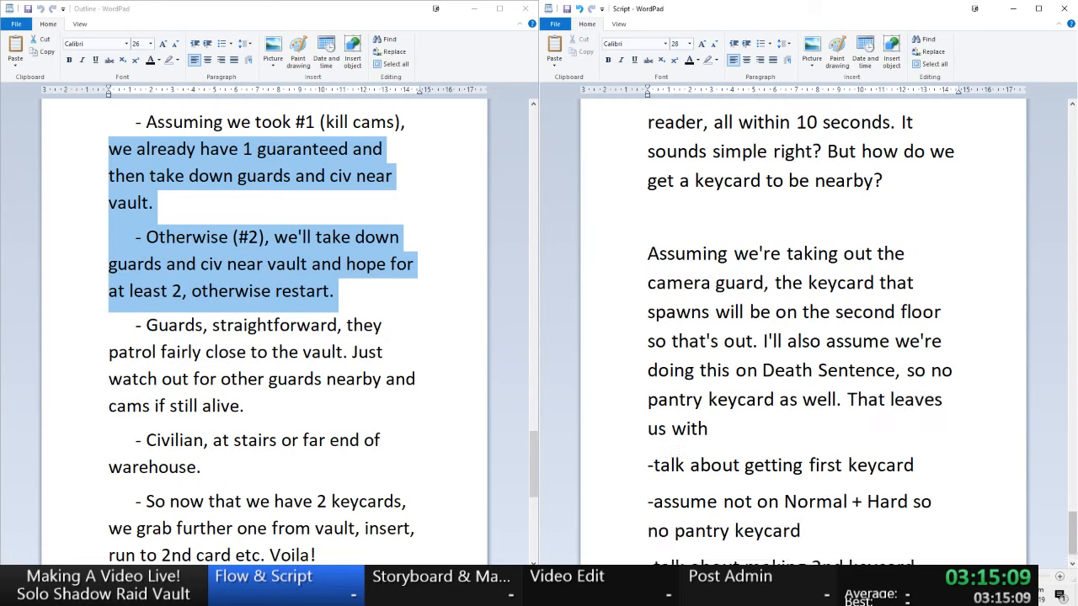
pyautogui.press('Down')
pyautogui.press('Return')
# - Delete the notes about assuming not Normal + Hard and about getting the first keycard
pyautogui.press('Down')
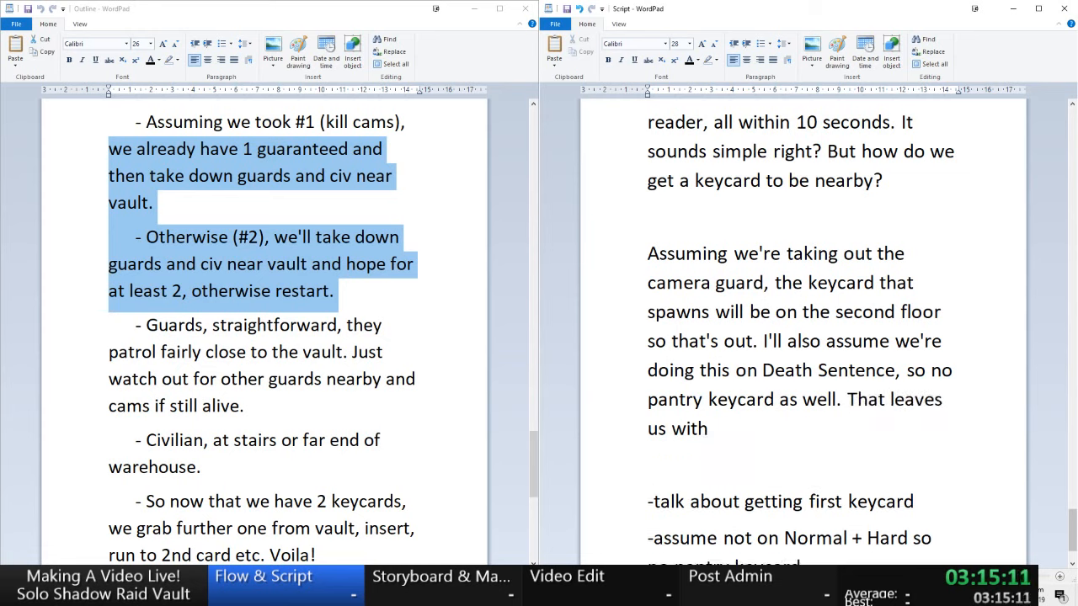
pyautogui.press('Down')
pyautogui.hotkey('shift', 'Down')
pyautogui.hotkey('shift', 'Down')
pyautogui.press('Delete')
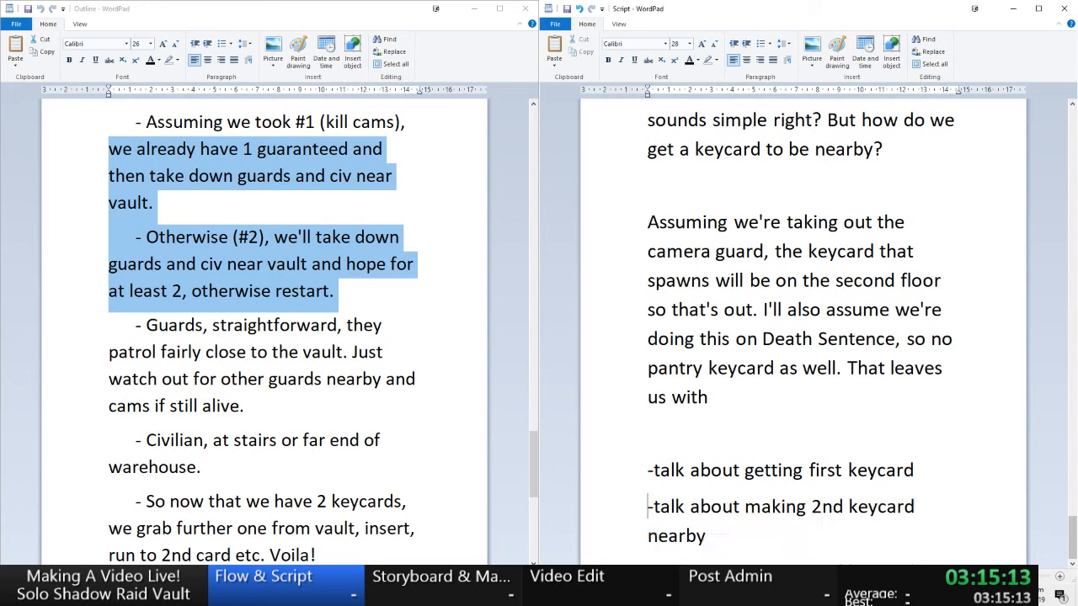
pyautogui.hotkey('shift', 'Down')
pyautogui.press('Delete')
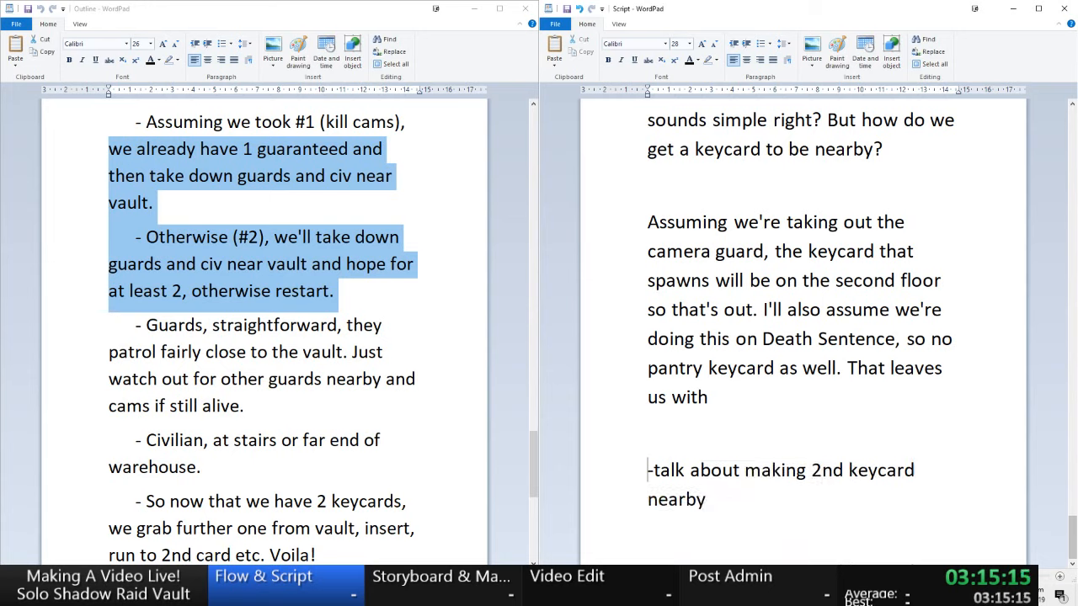
# - Complete the "That leaves us with" sentence with "two remaining options; the orange jumpsuit civilian and patrolling Murkies."
pyautogui.press('Left')
pyautogui.press('Up')
pyautogui.write('two remain')
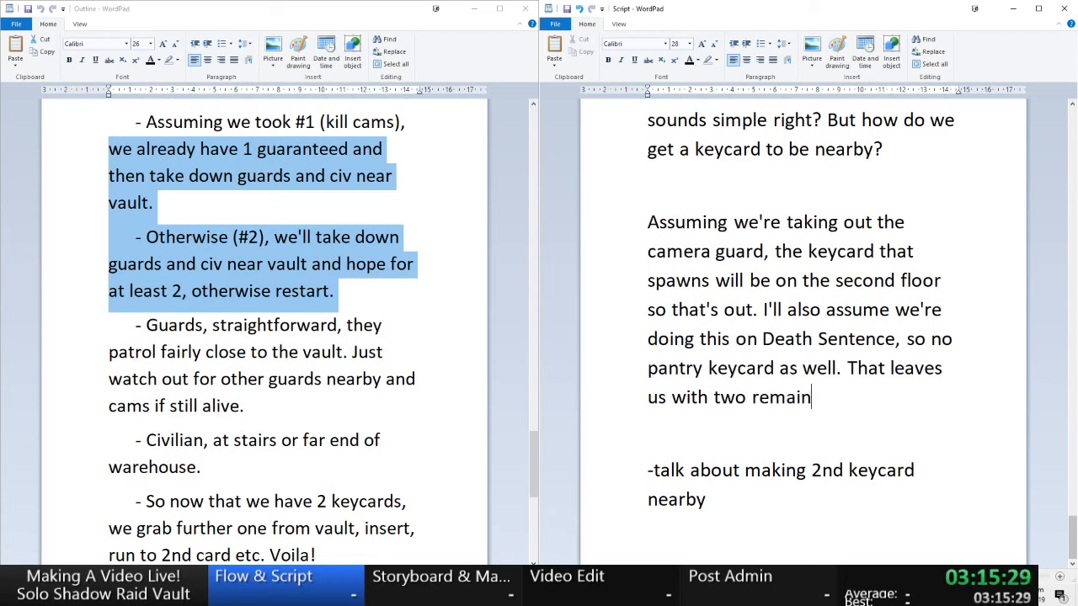
pyautogui.write('ing options')
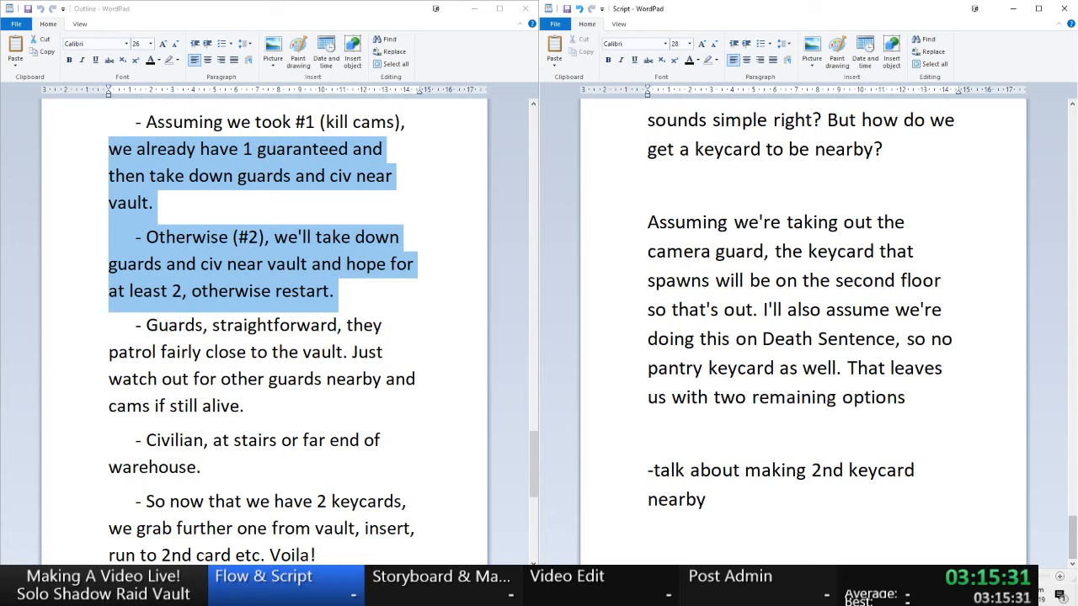
pyautogui.write('; the orange jumps')
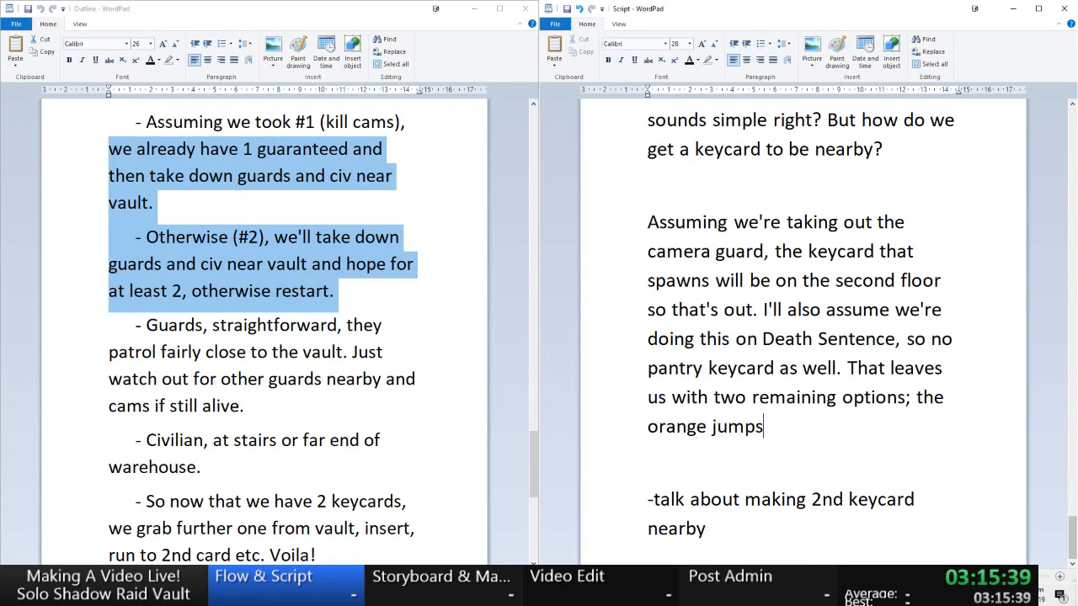
pyautogui.write('uit civilian ')
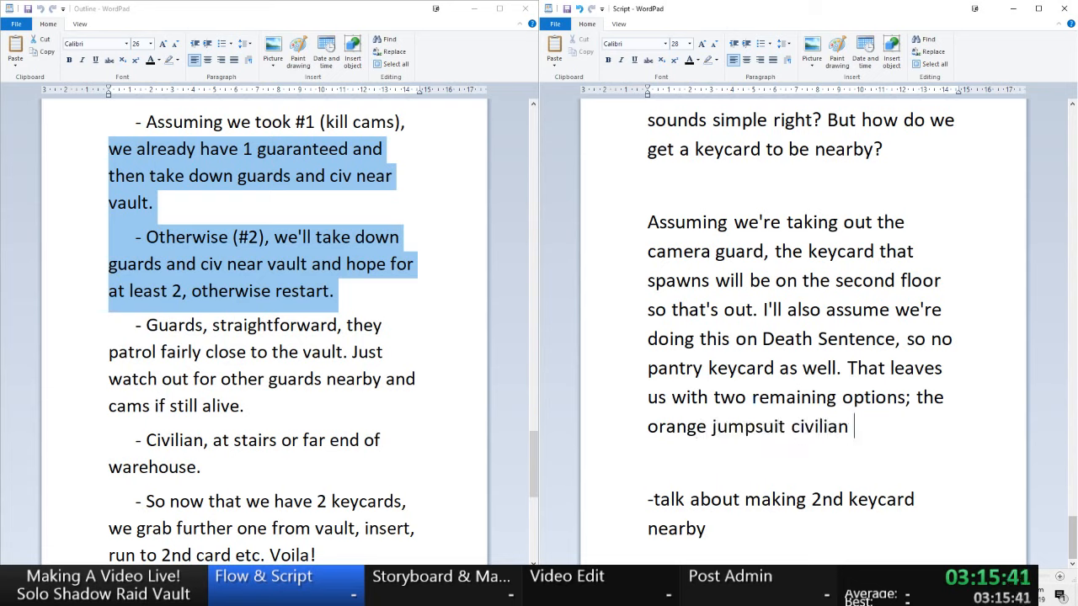
pyautogui.write('and patro')
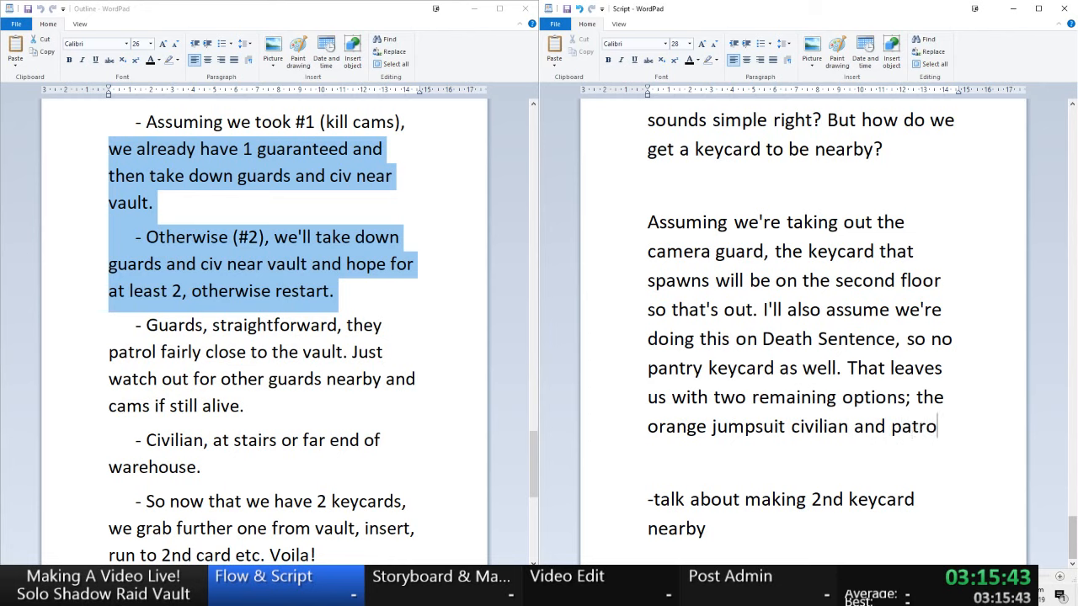
pyautogui.write('lling Murkies.')
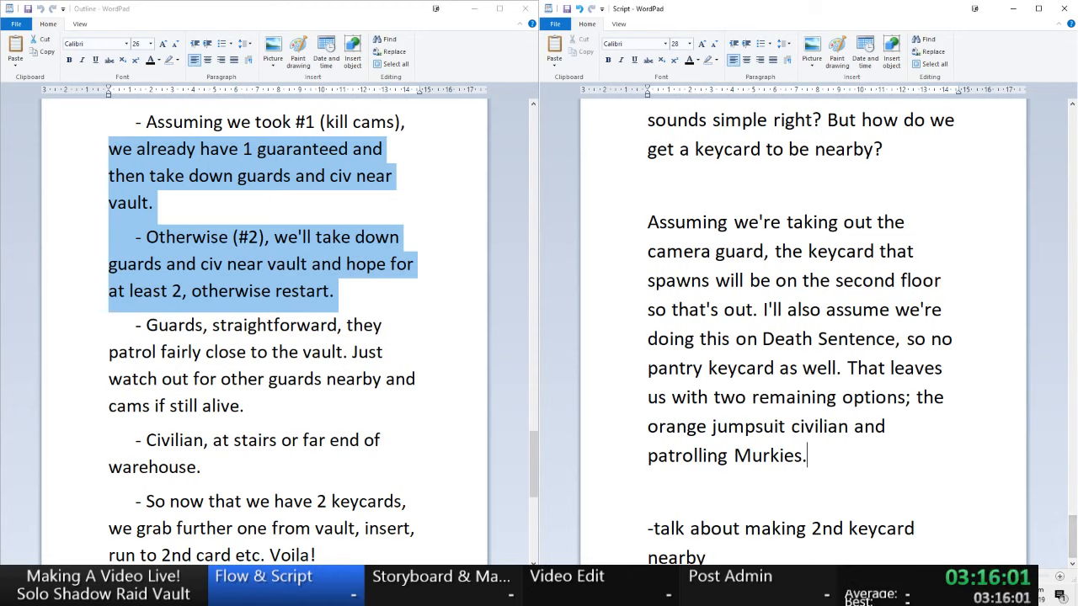
# - Replace "no pantry keycard as well" after "Death Sentence, so" with "that's out too"
pyautogui.moveTo(846, 368); pyautogui.dragTo(695, 222)
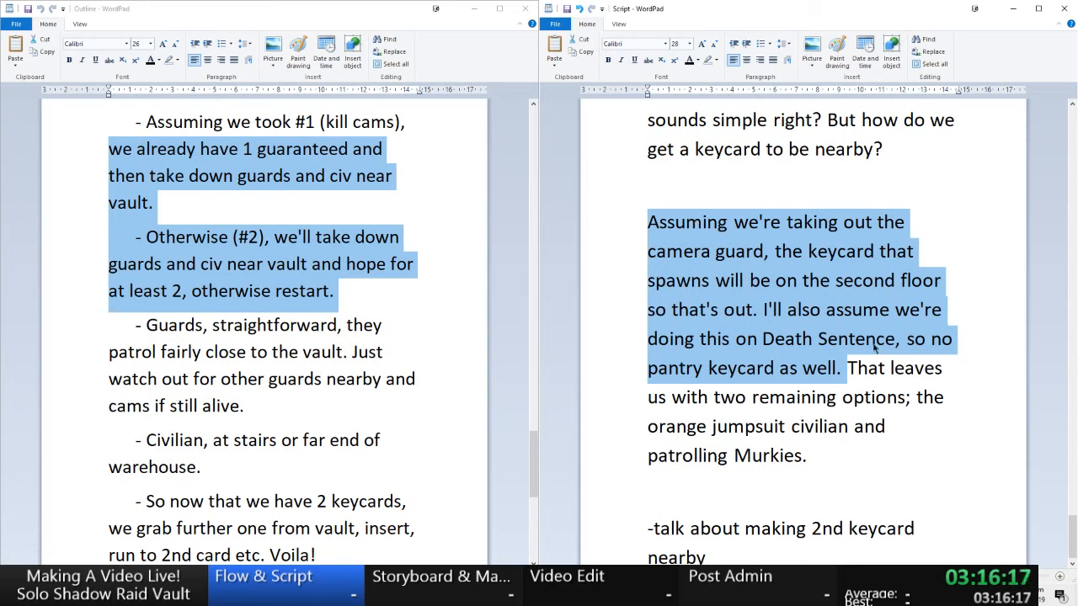
pyautogui.click(922, 344)
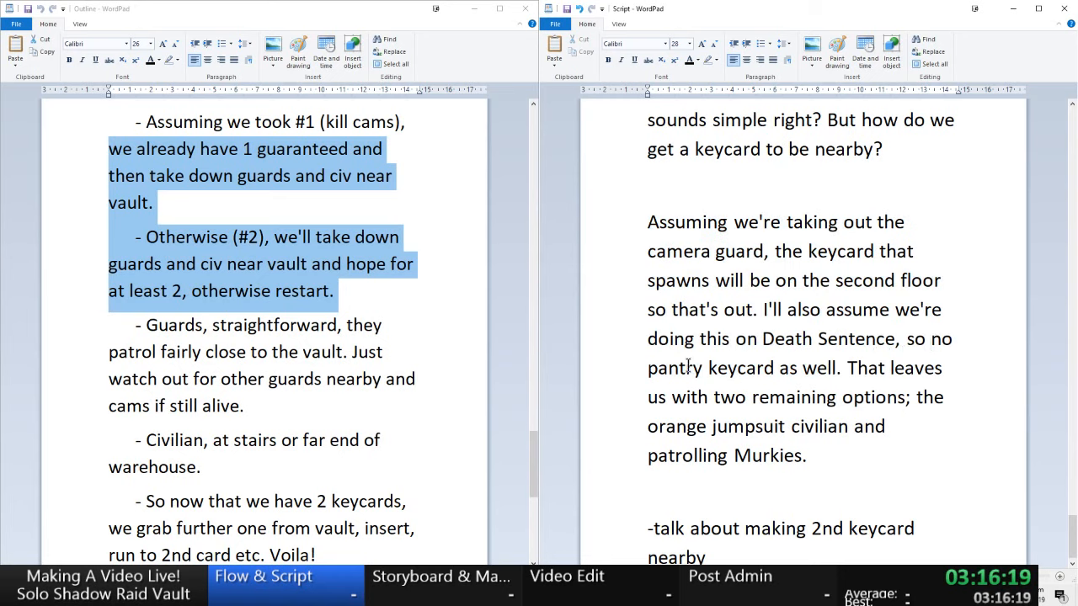
pyautogui.moveTo(778, 369); pyautogui.dragTo(929, 340)
pyautogui.write('th two')
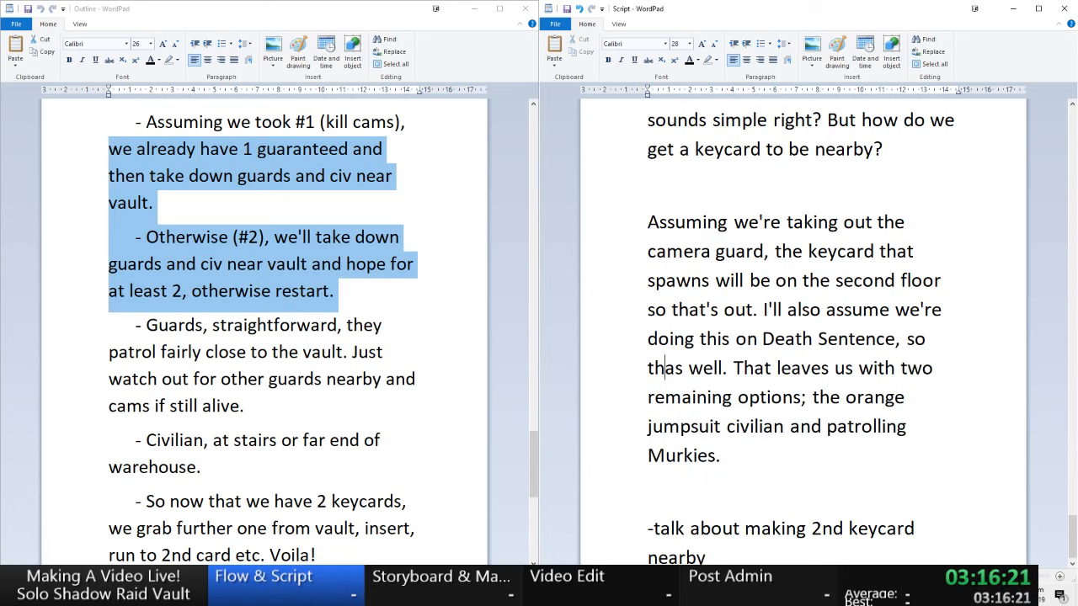
pyautogui.press('Delete')
pyautogui.write("at's out too")
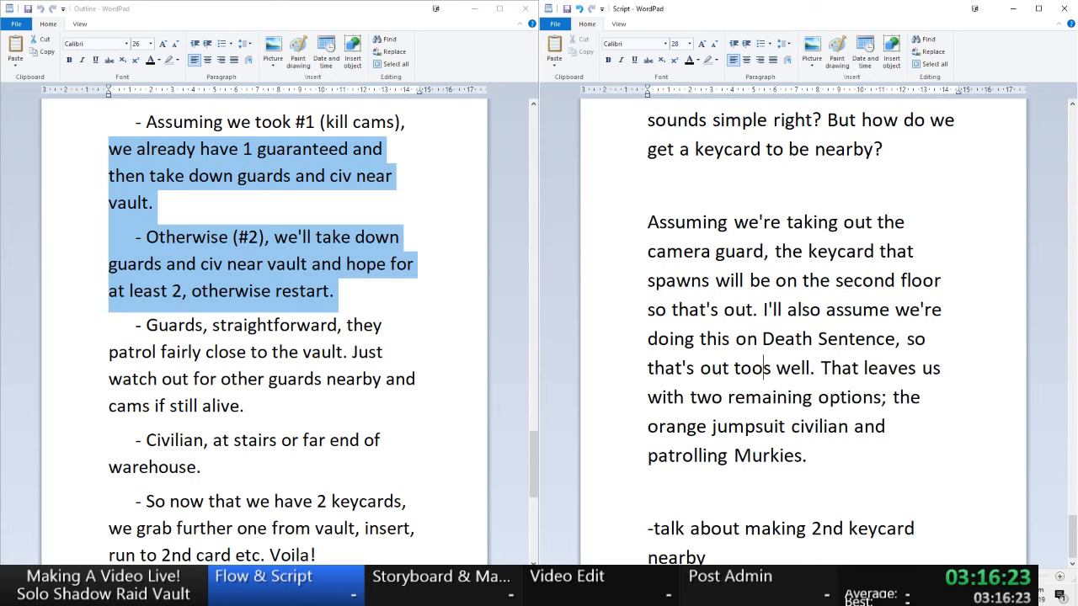
pyautogui.press('Delete')
pyautogui.press('Delete')
pyautogui.press('Delete')
pyautogui.press('Delete')
pyautogui.press('Delete')
pyautogui.press('Delete')
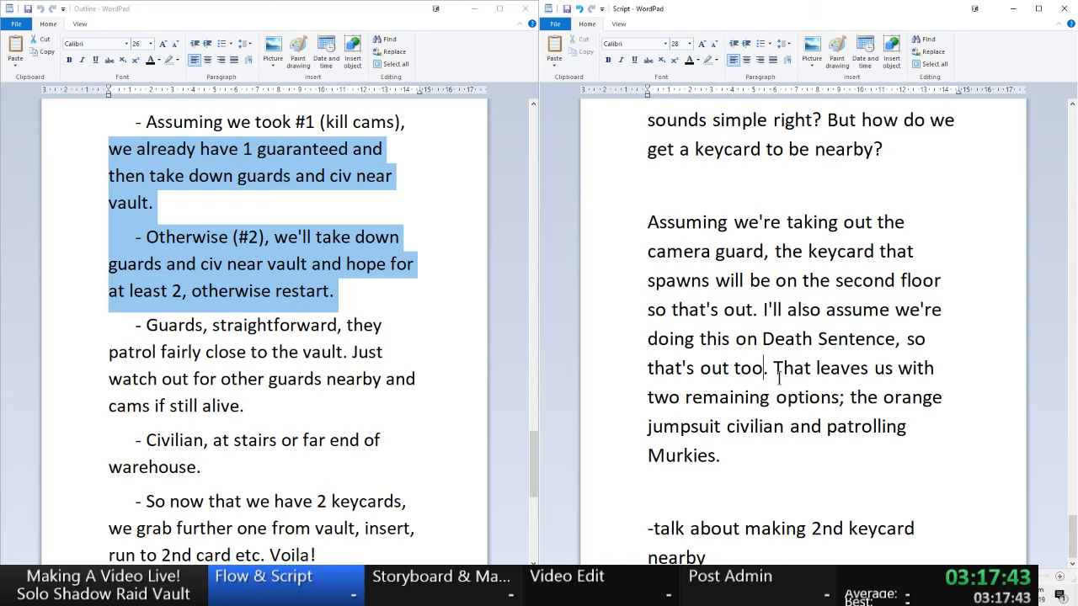
# - Delete "that spawns" after "the keycard" in the sentence about taking out the camera guard
pyautogui.click(788, 448)
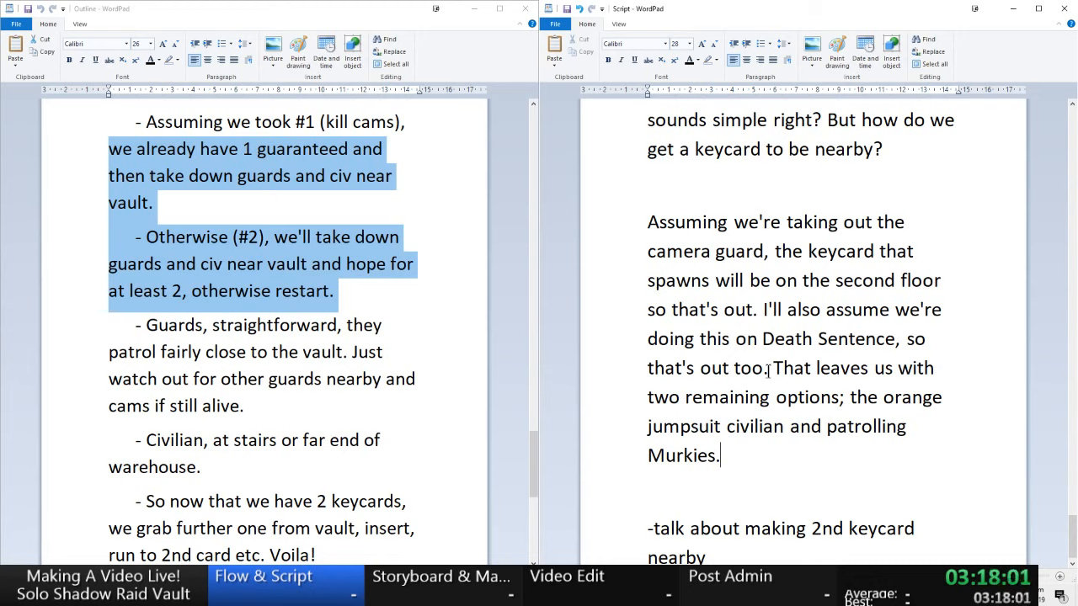
pyautogui.click(775, 250)
pyautogui.press('Down')
pyautogui.press('Left')
pyautogui.press('Left')
pyautogui.press('Left')
pyautogui.press('Left')
pyautogui.press('Left')
pyautogui.press('Left')
pyautogui.press('Left')
pyautogui.press('Left')
pyautogui.press('BackSpace')
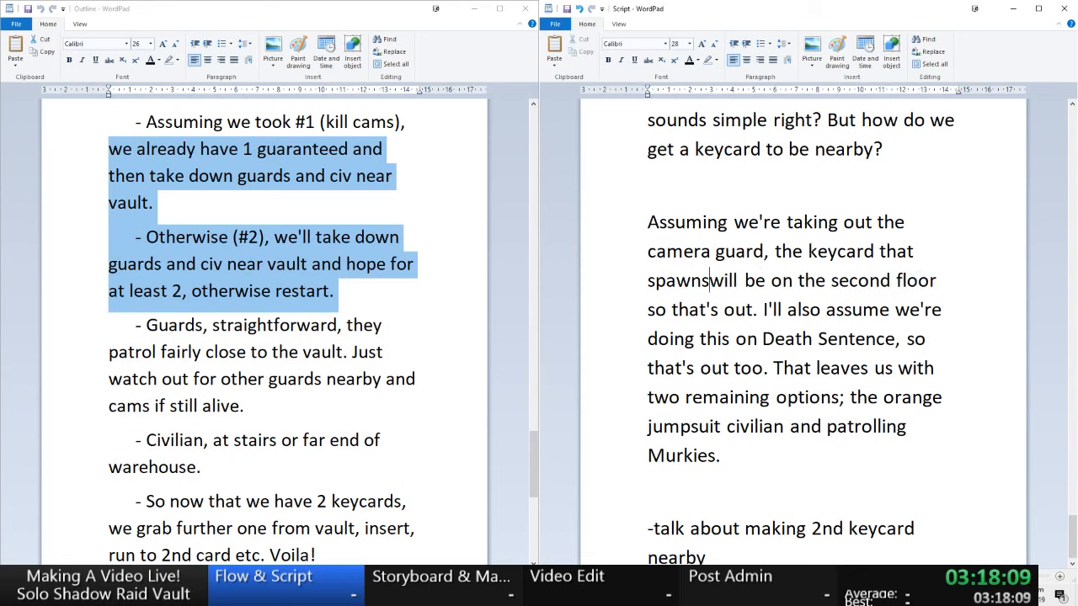
pyautogui.press('BackSpace')
pyautogui.press('BackSpace')
pyautogui.press('BackSpace')
pyautogui.press('BackSpace')
pyautogui.press('BackSpace')
pyautogui.press('BackSpace')
pyautogui.press('BackSpace')
pyautogui.press('BackSpace')
pyautogui.press('BackSpace')
pyautogui.press('BackSpace')
pyautogui.press('BackSpace')
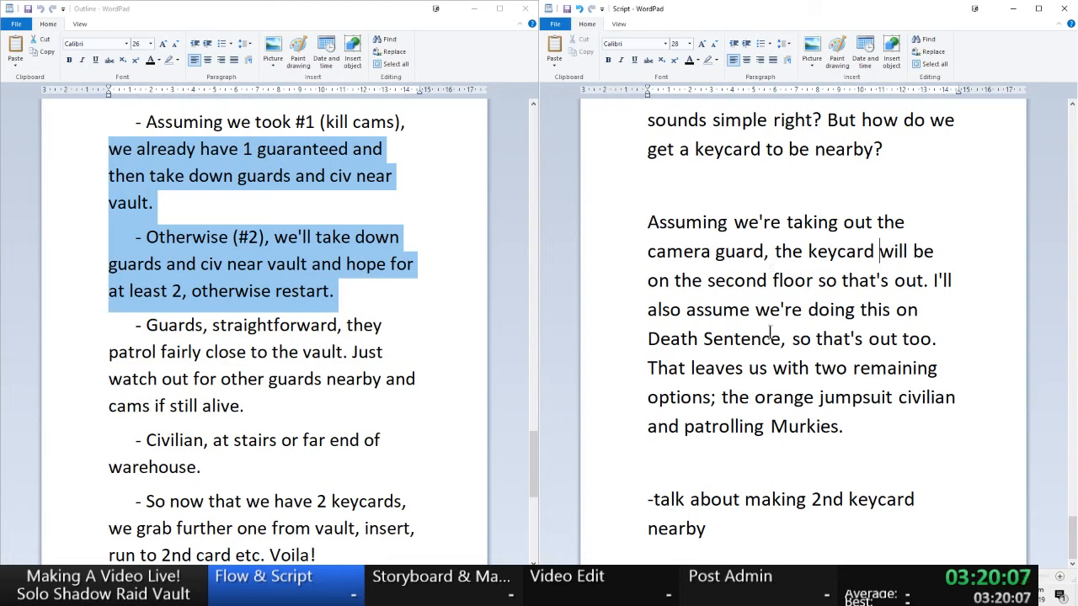
# - Replace "that's" after "Death Sentence, so" with "the pantry keycard's"
pyautogui.click(817, 338)
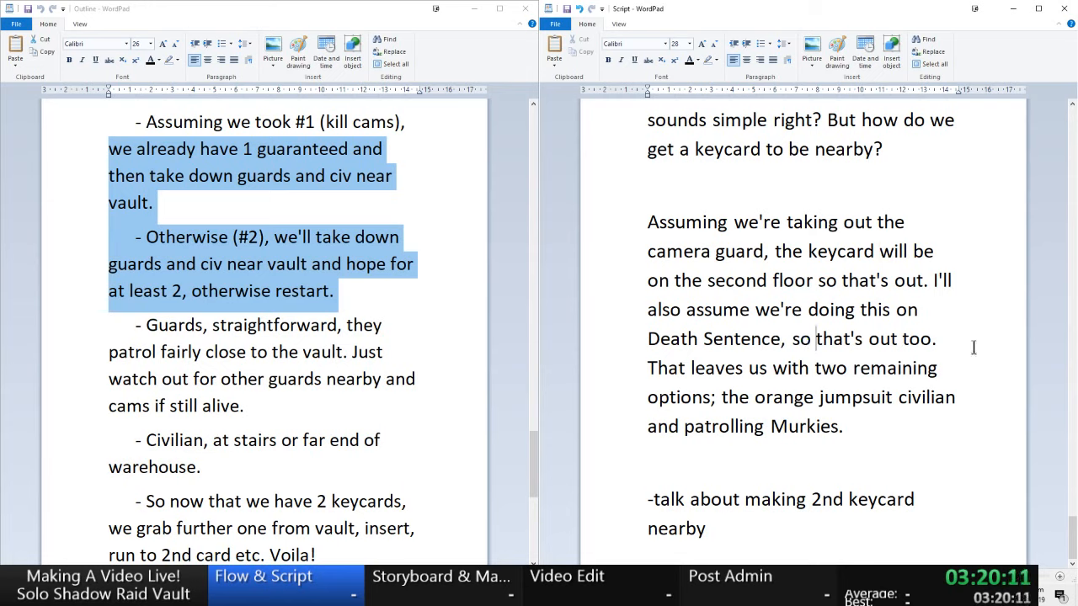
pyautogui.write('the pantry')
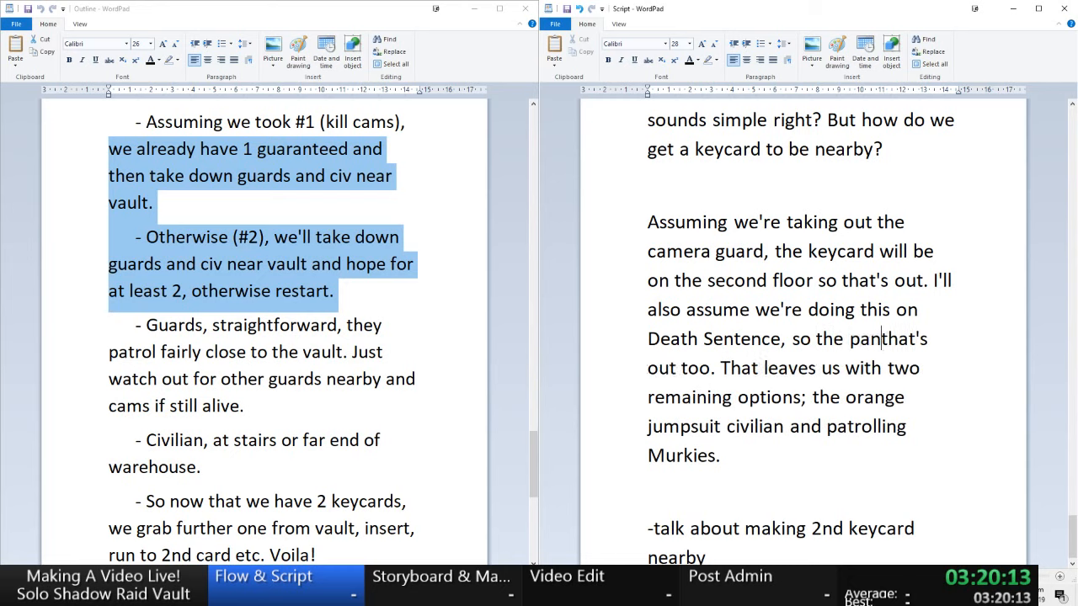
pyautogui.write(" keycard's")
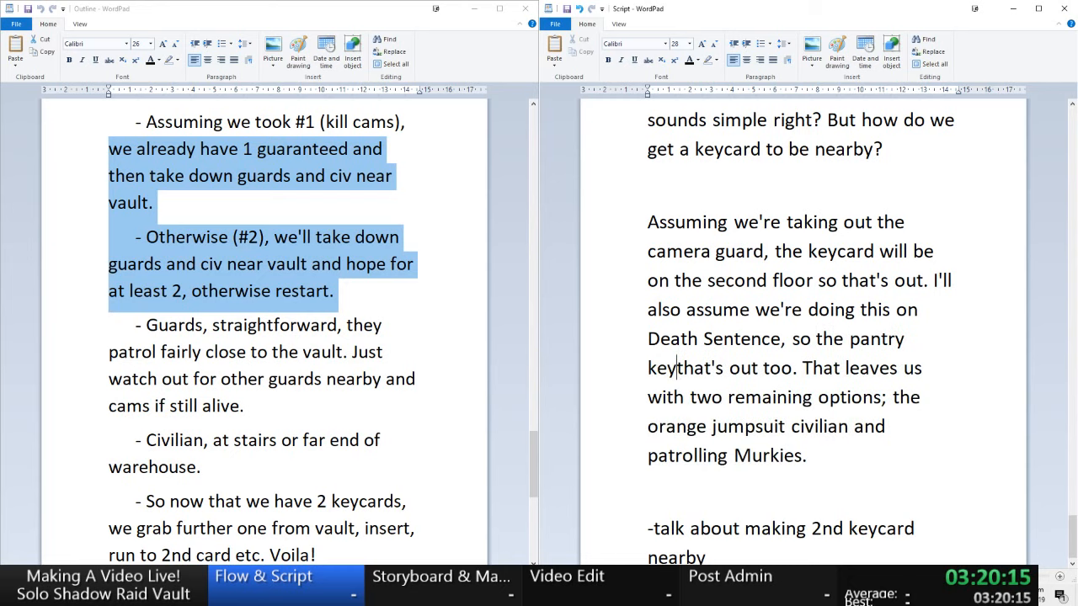
pyautogui.press('Delete')
pyautogui.press('Delete')
pyautogui.press('Delete')
pyautogui.press('Delete')
pyautogui.press('Delete')
pyautogui.press('Delete')
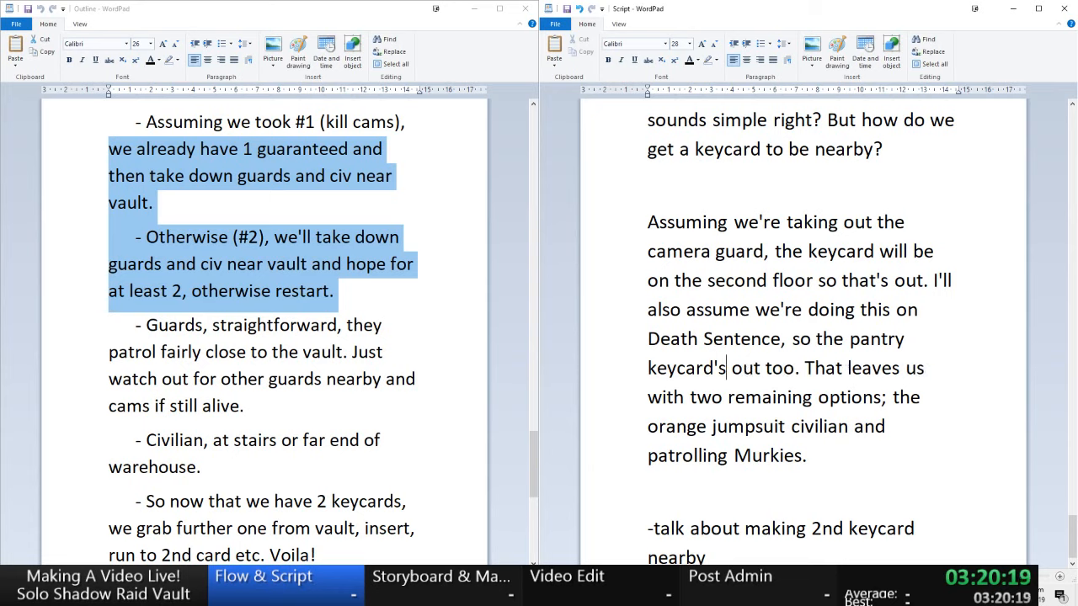
# - Delete the note about making the 2nd keycard nearby below the remaining options paragraph
pyautogui.press('Right')
pyautogui.press('Right')
pyautogui.press('Right')
pyautogui.press('Right')
pyautogui.press('Right')
pyautogui.press('Right')
pyautogui.press('Right')
pyautogui.press('Right')
pyautogui.press('Right')
pyautogui.press('Right')
pyautogui.press('Right')
pyautogui.press('Right')
pyautogui.press('Right')
pyautogui.press('Down')
pyautogui.press('Right')
pyautogui.press('Down')
pyautogui.press('Down')
pyautogui.press('Down')
pyautogui.press('Down')
pyautogui.hotkey('ctrl', 'shift', 'Up')
pyautogui.press('BackSpace')
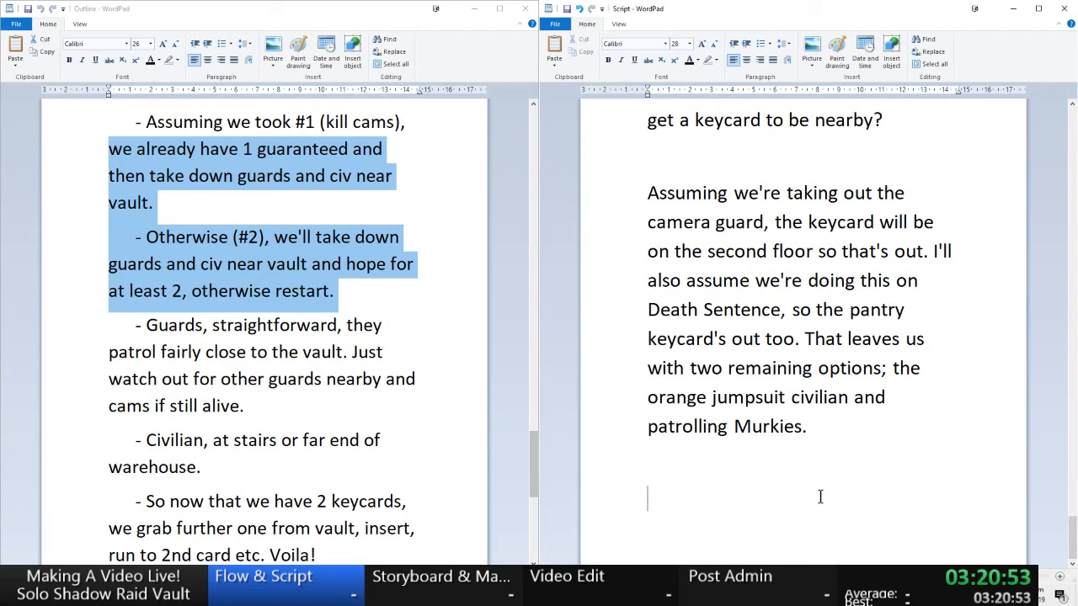
# - Begin a new paragraph with "So patrolling Murkies" below the remaining options paragraph
pyautogui.write('So patrolling Murkies')
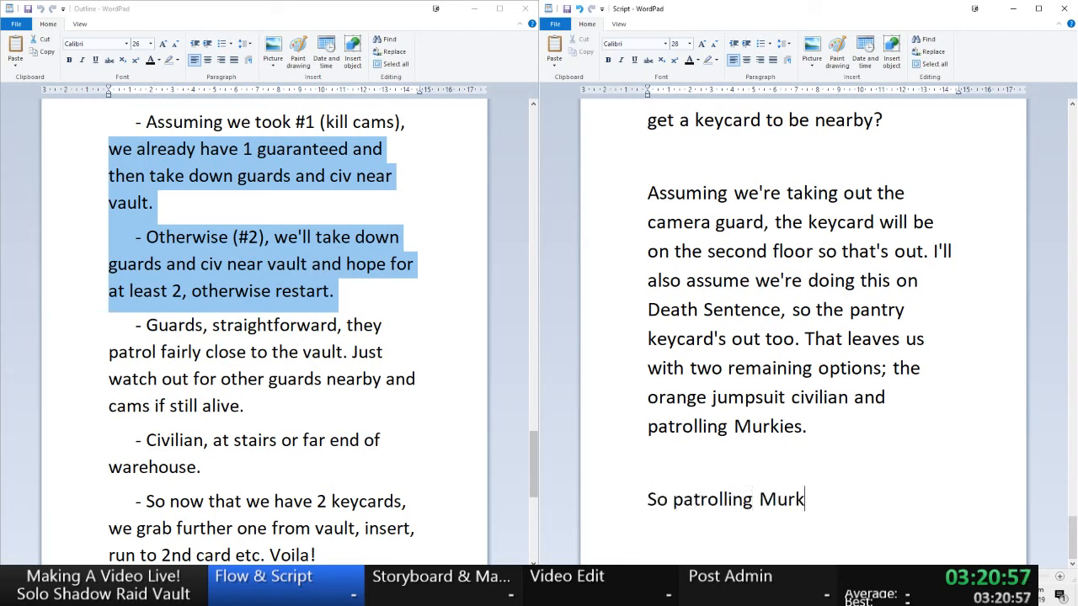
pyautogui.press('Home')
pyautogui.hotkey('shift', 'Right')
pyautogui.hotkey('shift', 'Right')
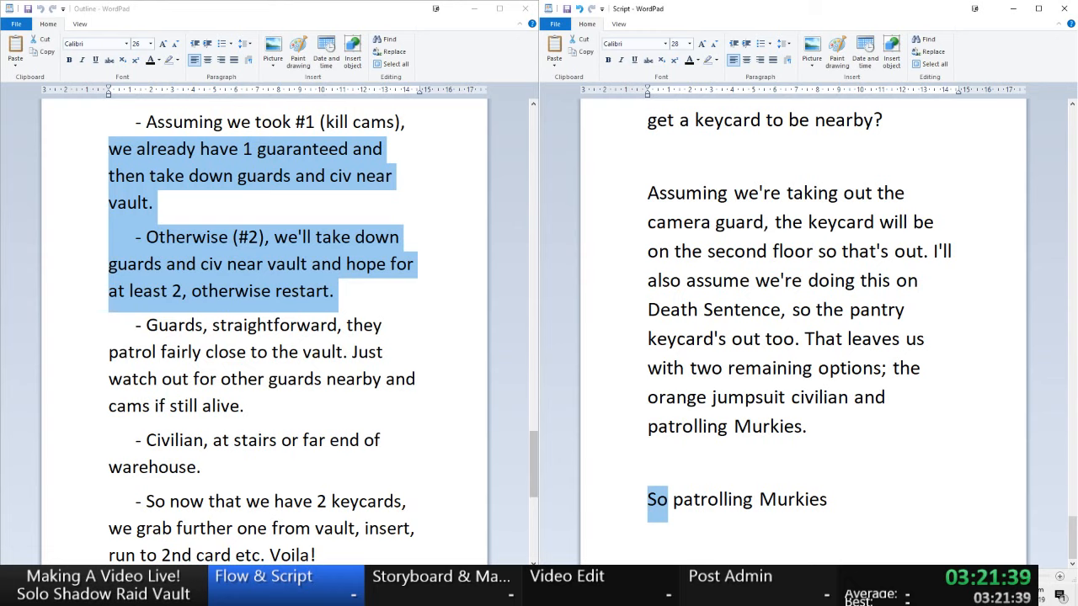
# - Replace the whole "So patrolling Murkies" line with "The patrolling Murkies"
pyautogui.hotkey('shift', 'End')
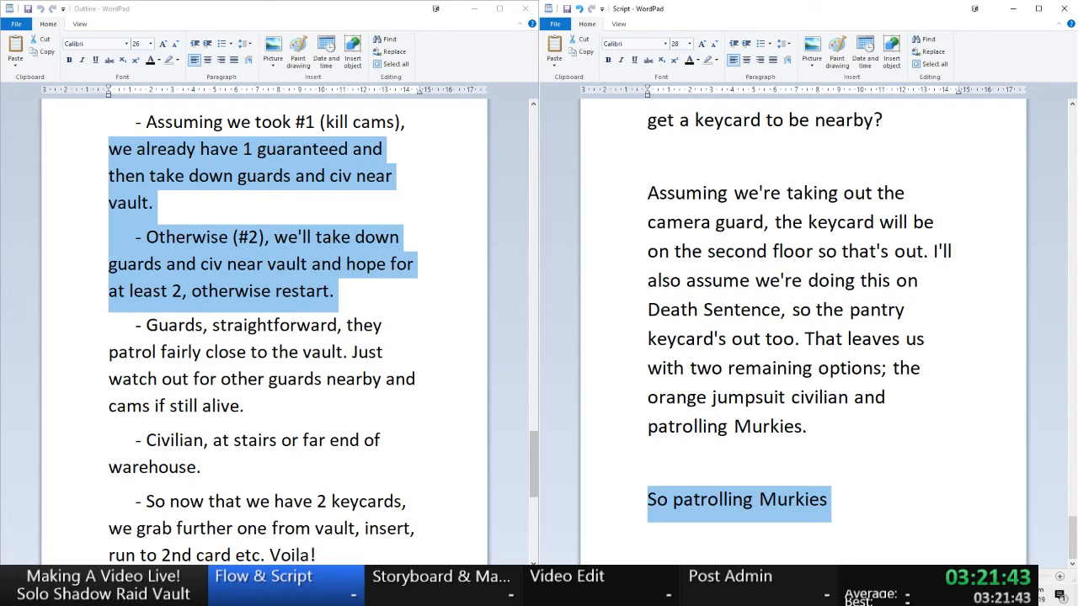
pyautogui.write('THe')
pyautogui.press('BackSpace')
pyautogui.press('BackSpace')
pyautogui.write('he ')
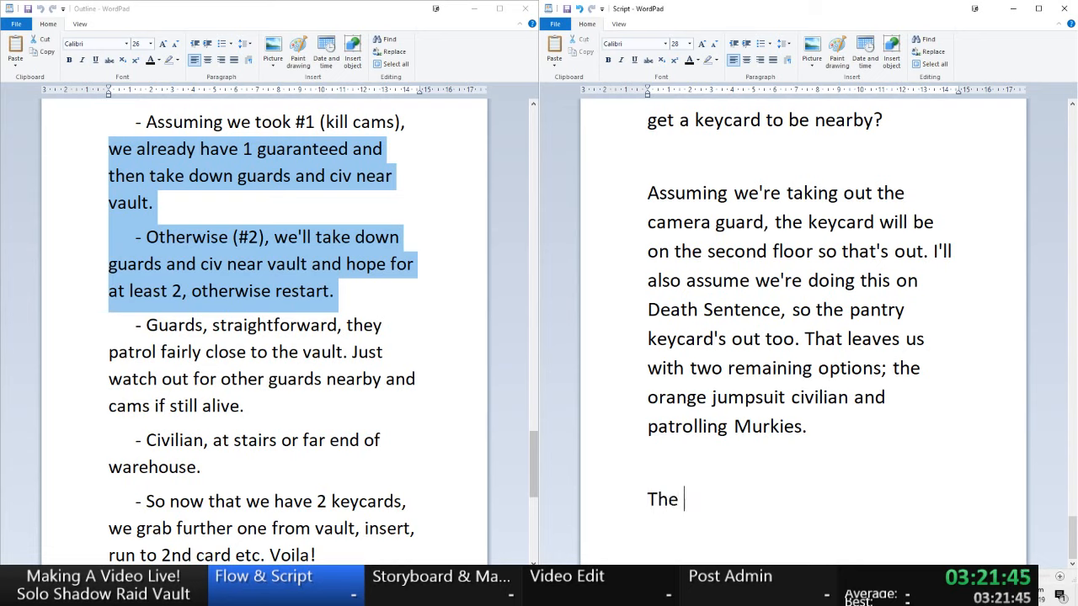
pyautogui.write('patrolli')
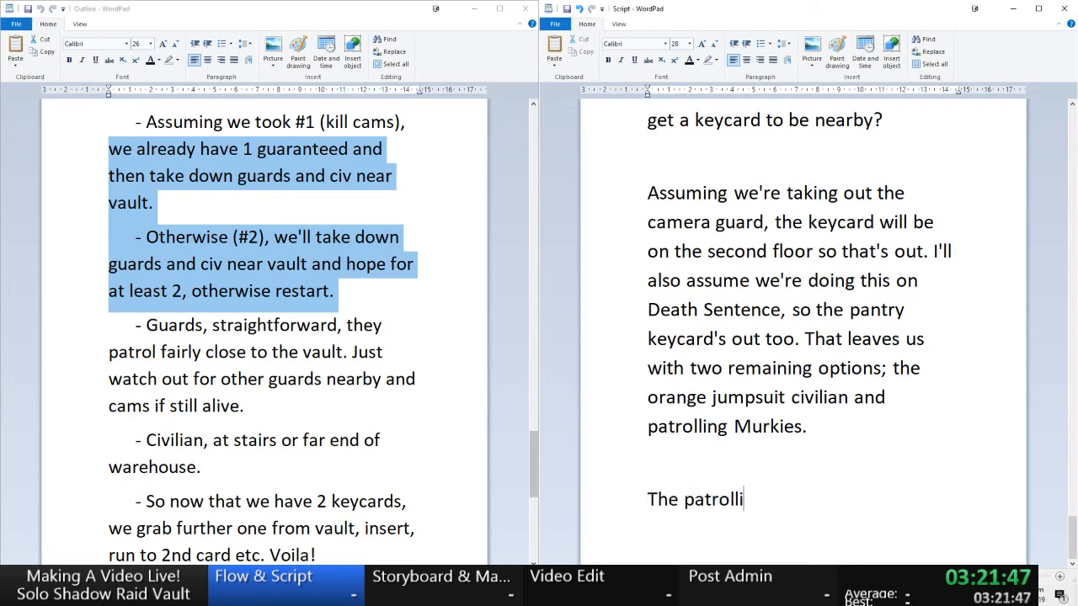
pyautogui.write('ng Murkies')
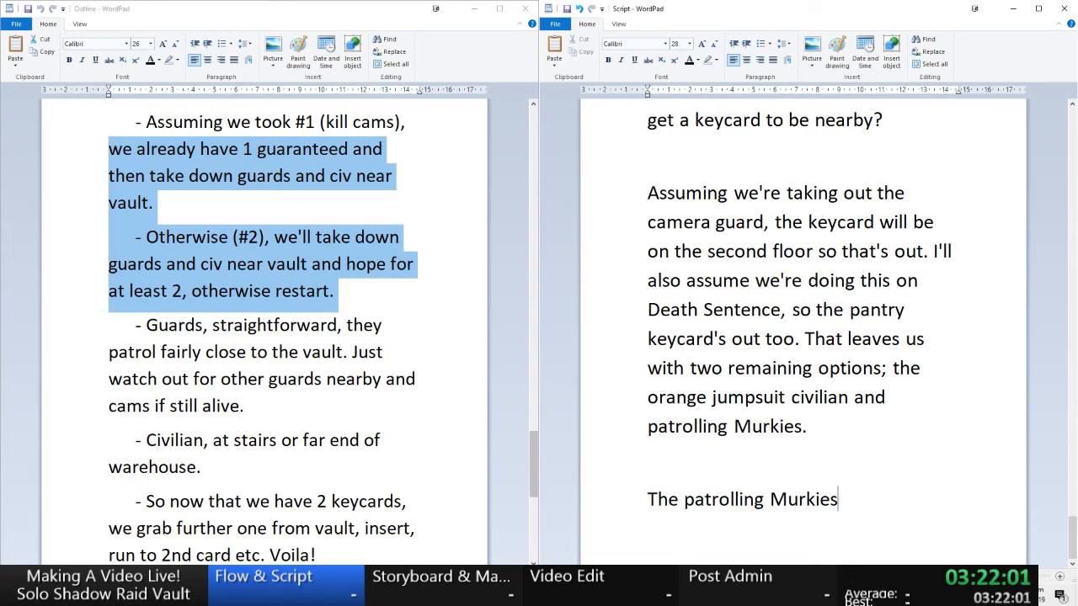
# - Delete the word "patrolling" from the new line so it begins with "The Murkies"
pyautogui.press('Home')
pyautogui.hotkey('shift', 'Right')
pyautogui.hotkey('shift', 'Right')
pyautogui.hotkey('shift', 'Right')
pyautogui.hotkey('shift', 'Right')
pyautogui.hotkey('shift', 'Right')
pyautogui.hotkey('shift', 'Right')
pyautogui.hotkey('shift', 'Right')
pyautogui.hotkey('shift', 'Right')
pyautogui.hotkey('shift', 'Right')
pyautogui.hotkey('shift', 'Right')
pyautogui.hotkey('shift', 'Right')
pyautogui.hotkey('shift', 'Right')
pyautogui.hotkey('shift', 'Right')
pyautogui.hotkey('shift', 'Right')
pyautogui.hotkey('shift', 'Right')
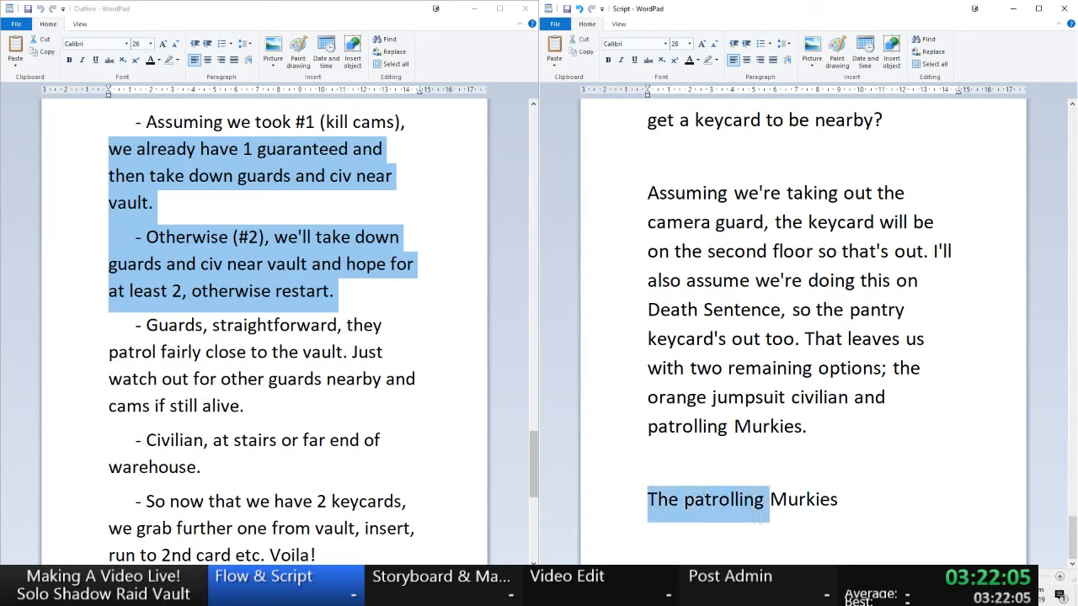
pyautogui.hotkey('shift', 'Left')
pyautogui.press('Left')
pyautogui.press('Right')
pyautogui.press('Right')
pyautogui.press('Right')
pyautogui.press('Right')
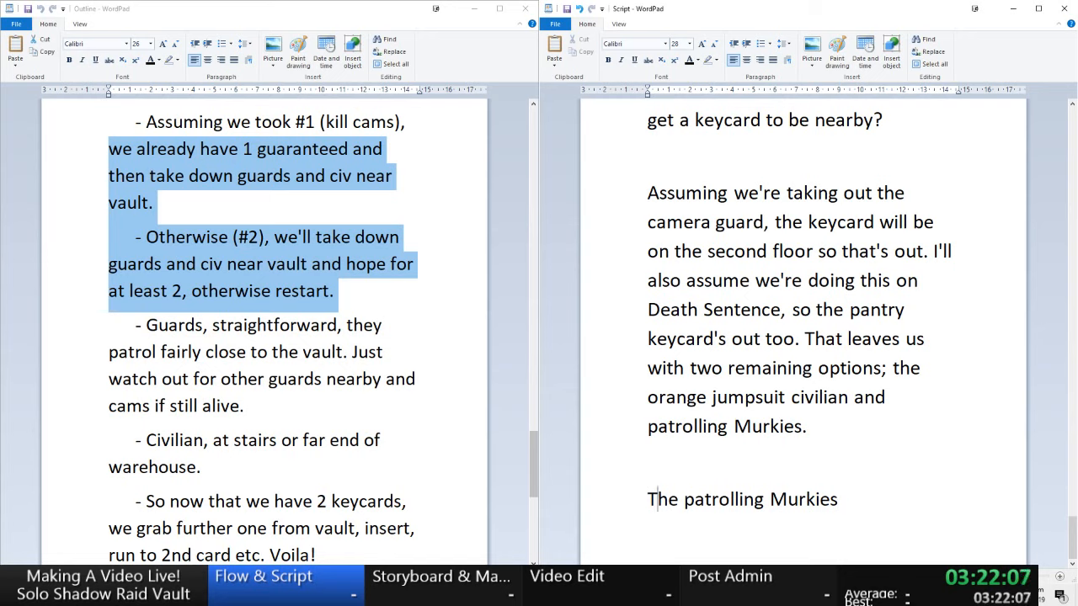
pyautogui.hotkey('shift', 'Right')
pyautogui.hotkey('shift', 'Right')
pyautogui.hotkey('shift', 'Right')
pyautogui.hotkey('shift', 'Right')
pyautogui.hotkey('shift', 'Right')
pyautogui.hotkey('shift', 'Right')
pyautogui.hotkey('shift', 'Right')
pyautogui.hotkey('shift', 'Right')
pyautogui.hotkey('shift', 'Right')
pyautogui.hotkey('shift', 'Right')
pyautogui.hotkey('shift', 'Right')
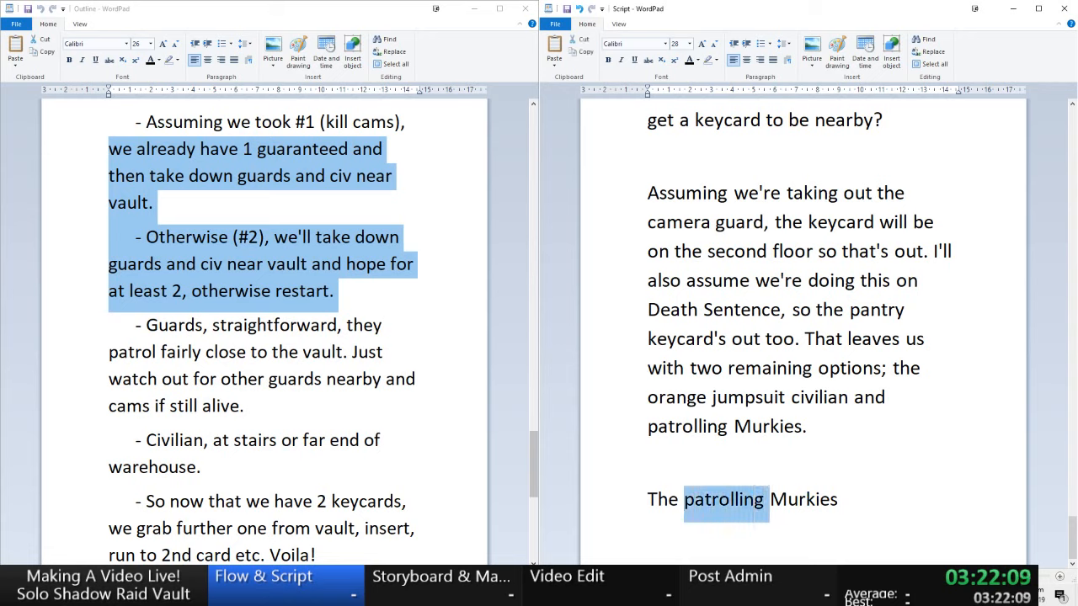
pyautogui.press('Delete')
# - Continue the line after "The Murkies" with "do patrol close to the vault from time to time so just take them out"
pyautogui.press('End')
pyautogui.write('do pa')
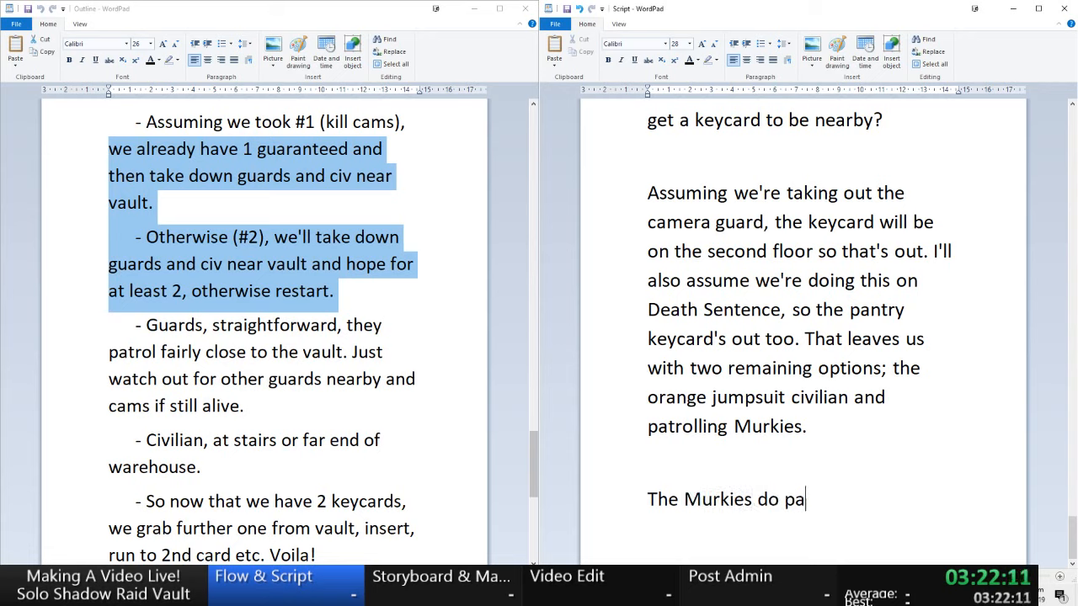
pyautogui.write('trol close to the v')
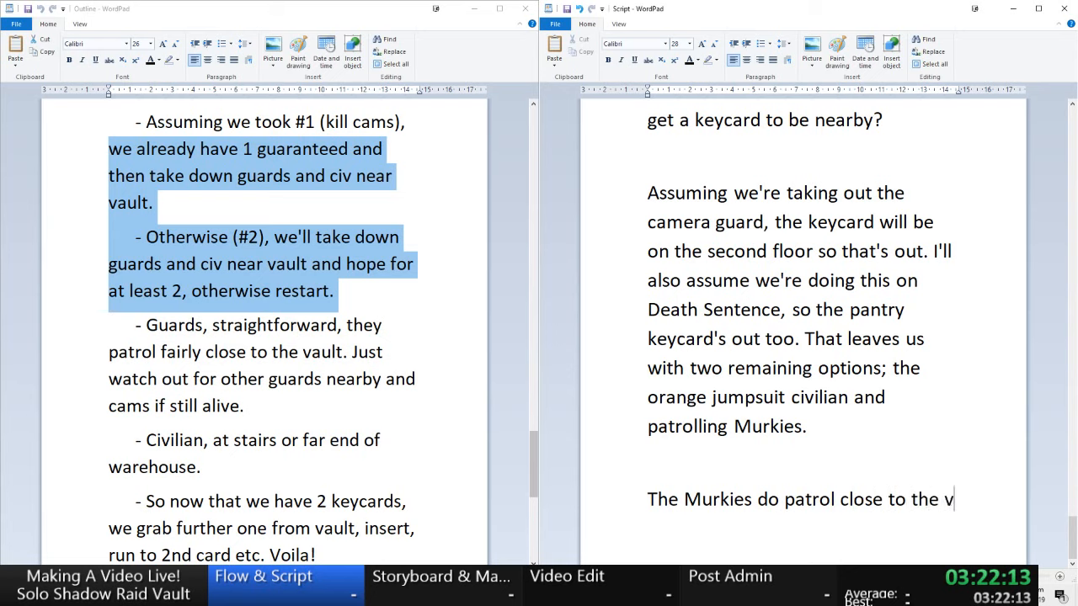
pyautogui.write('ault fromt im')
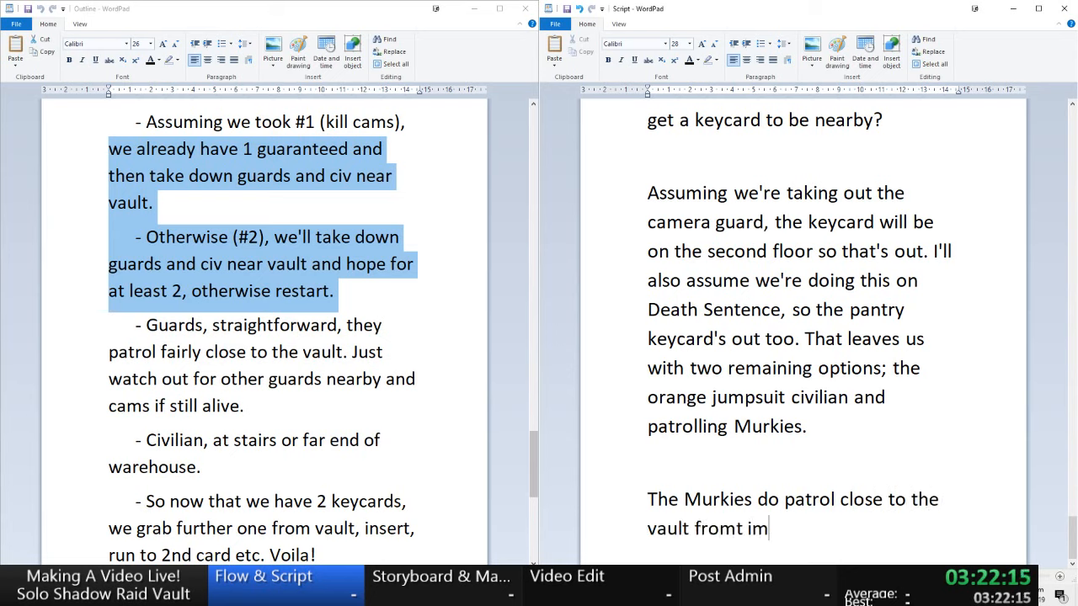
pyautogui.press('BackSpace')
pyautogui.press('BackSpace')
pyautogui.press('BackSpace')
pyautogui.press('BackSpace')
pyautogui.write('time to time')
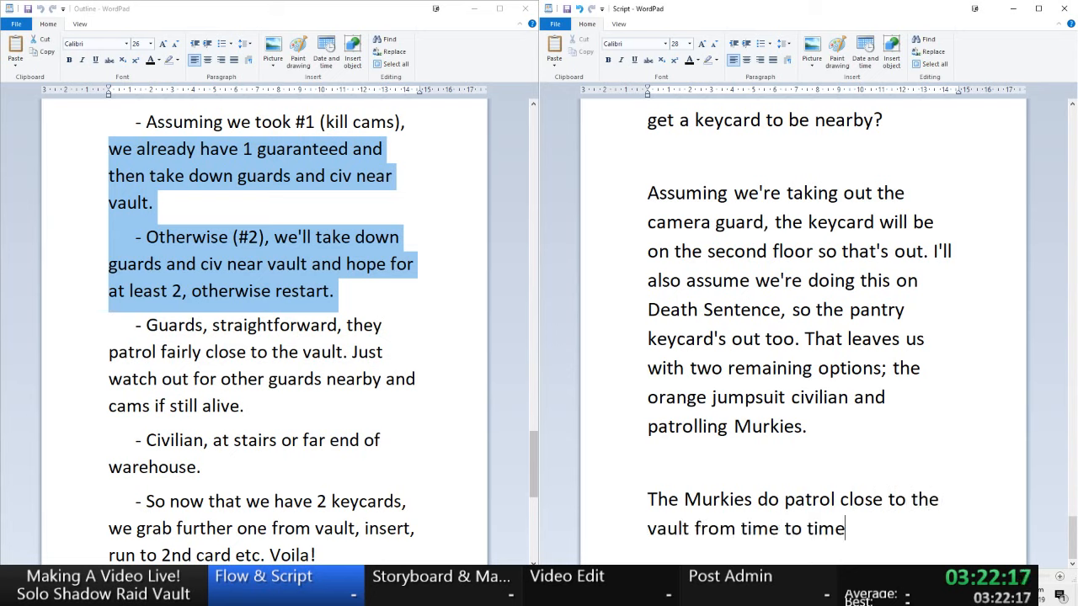
pyautogui.write(' so just take them out')
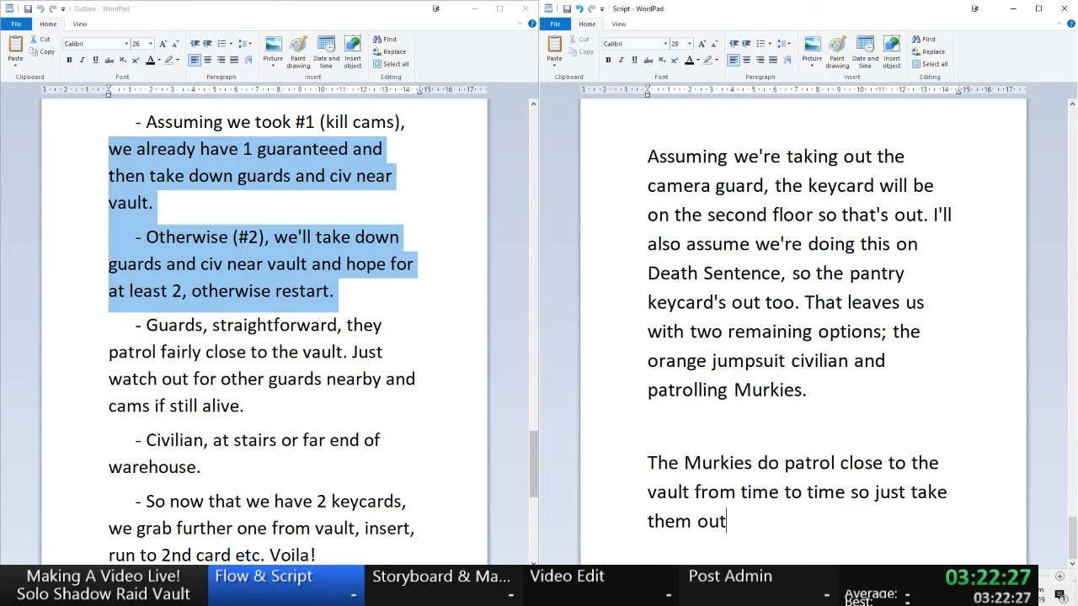
# - Reread the keycard source paragraphs, the remaining options paragraph and the new Murkies sentence for consistency
pyautogui.scroll(10, 867, 313)
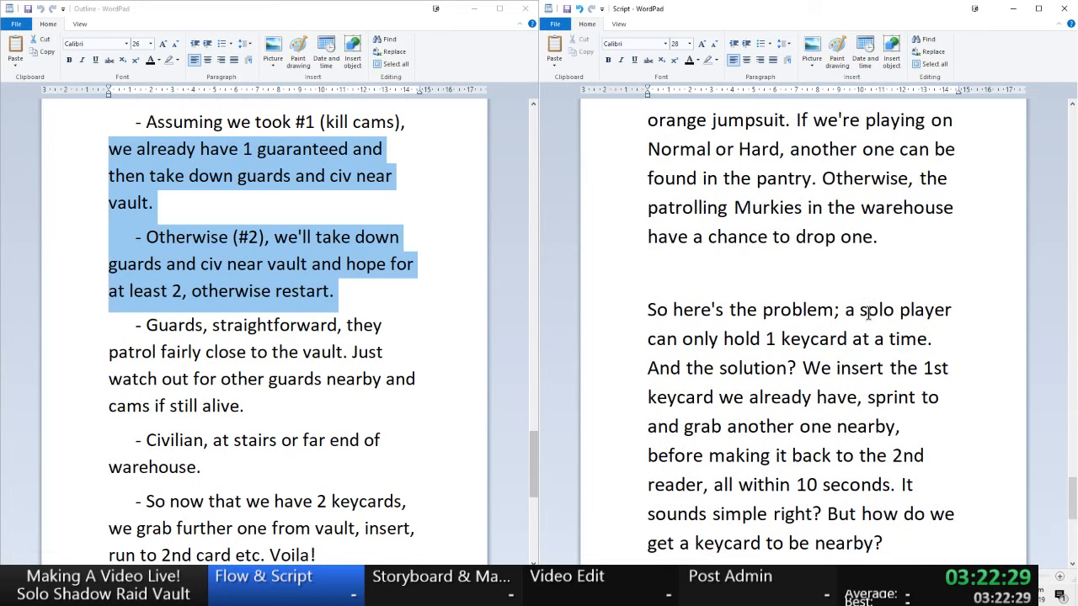
pyautogui.scroll(1, 866, 315)
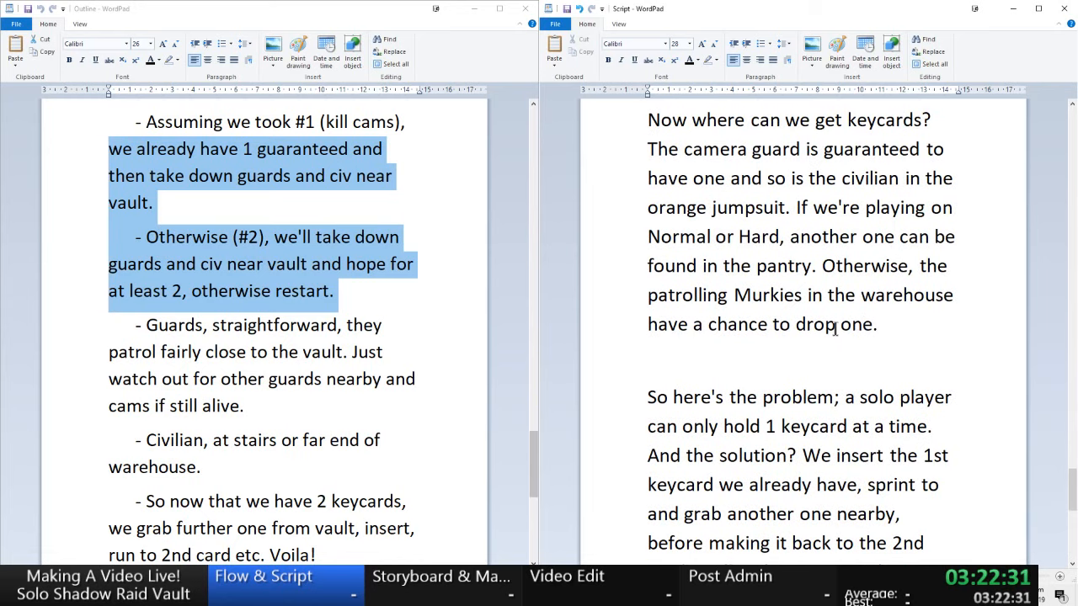
pyautogui.scroll(-6, 834, 328)
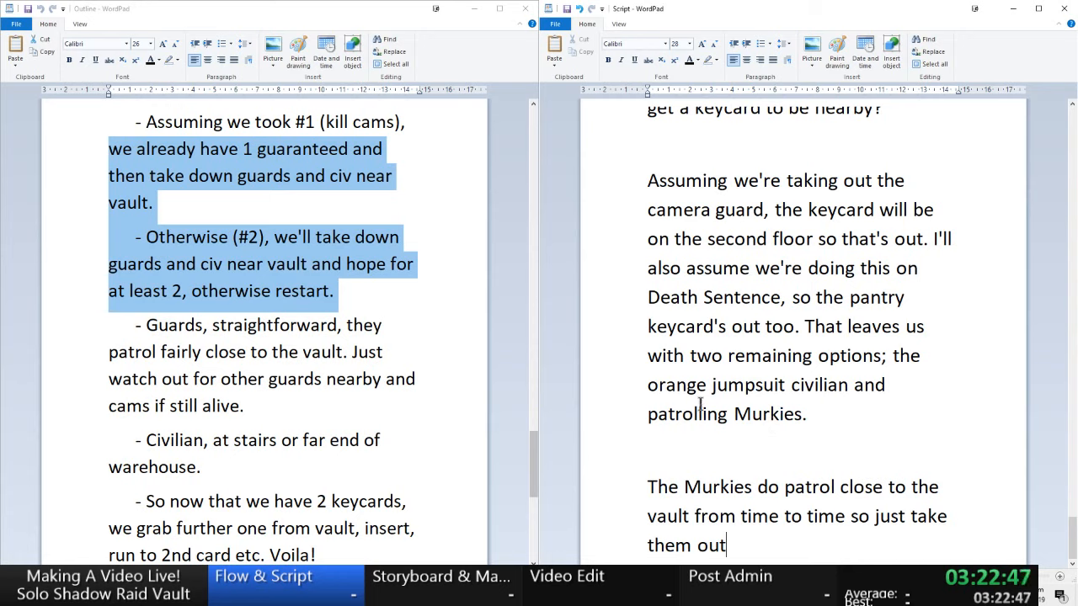
pyautogui.moveTo(648, 180); pyautogui.dragTo(864, 431)
pyautogui.moveTo(787, 535); pyautogui.dragTo(604, 486)
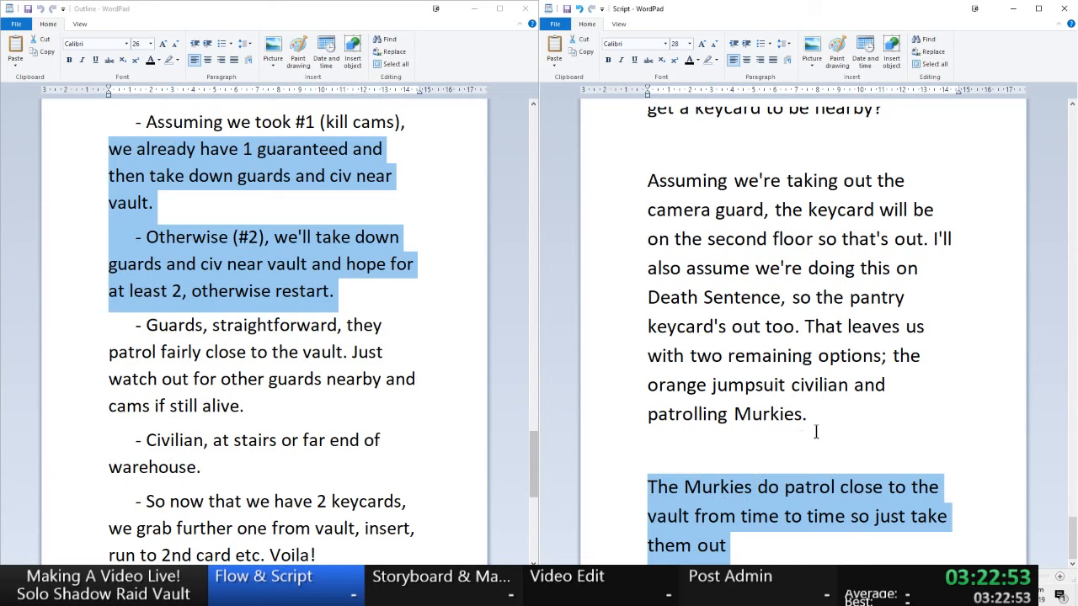
pyautogui.moveTo(819, 428); pyautogui.dragTo(641, 193)
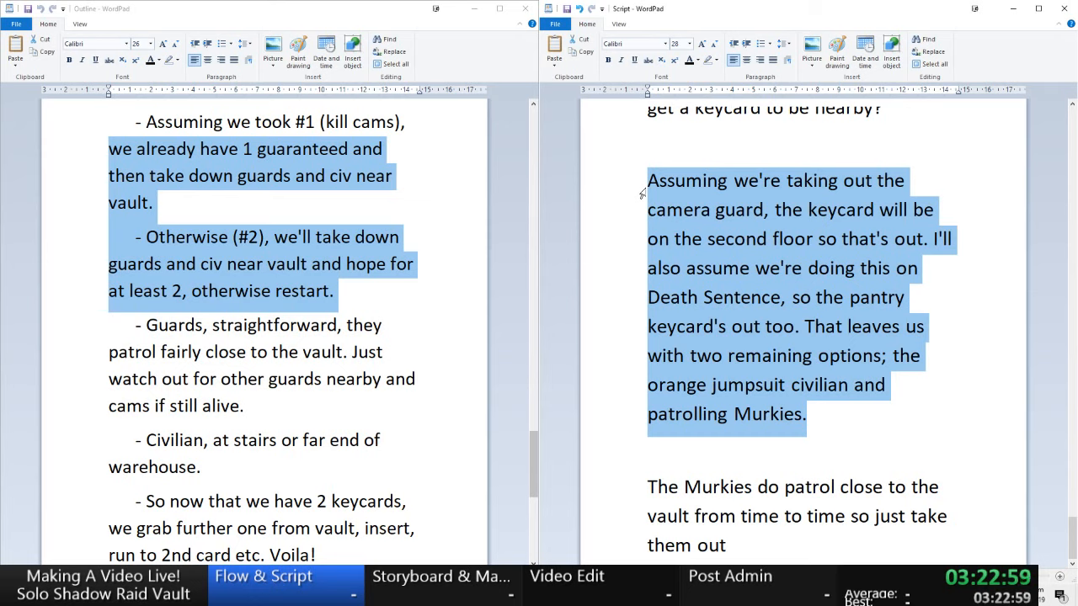
pyautogui.moveTo(779, 548); pyautogui.dragTo(679, 516)
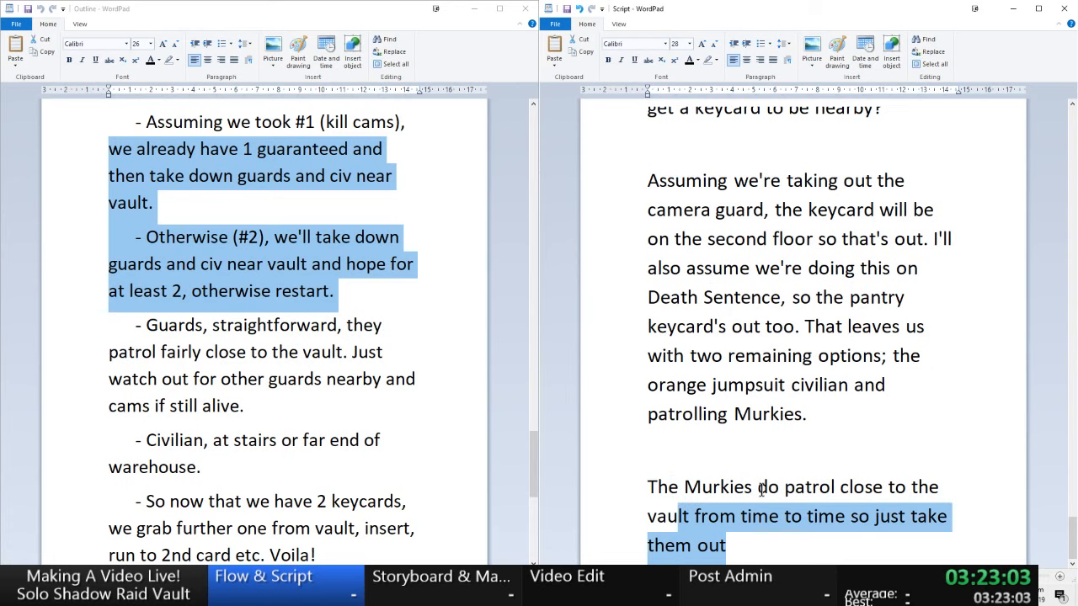
pyautogui.click(758, 551)
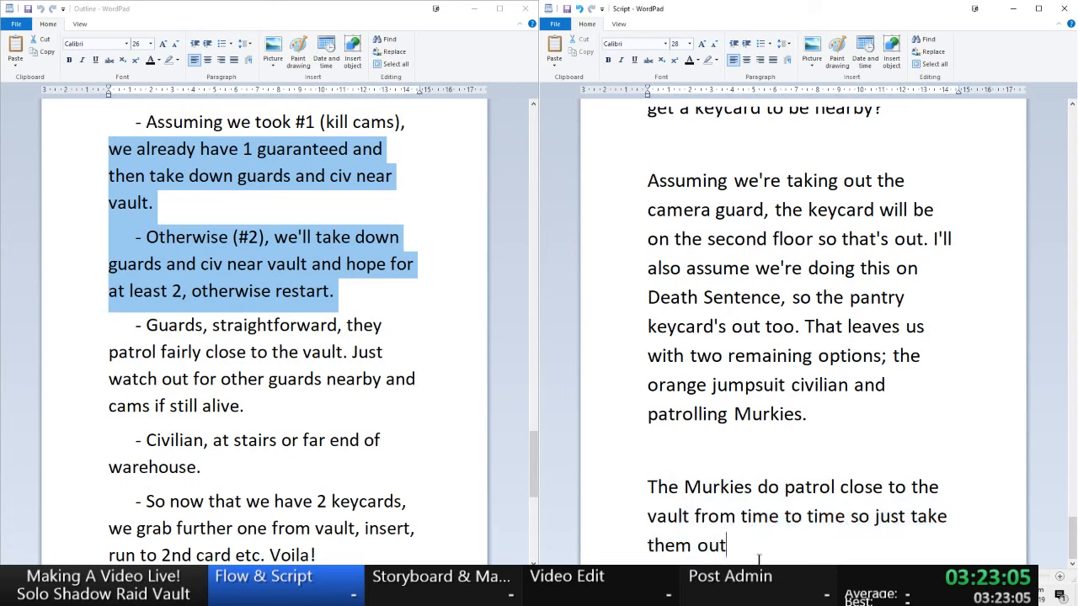
pyautogui.hotkey('shift', 'Home')
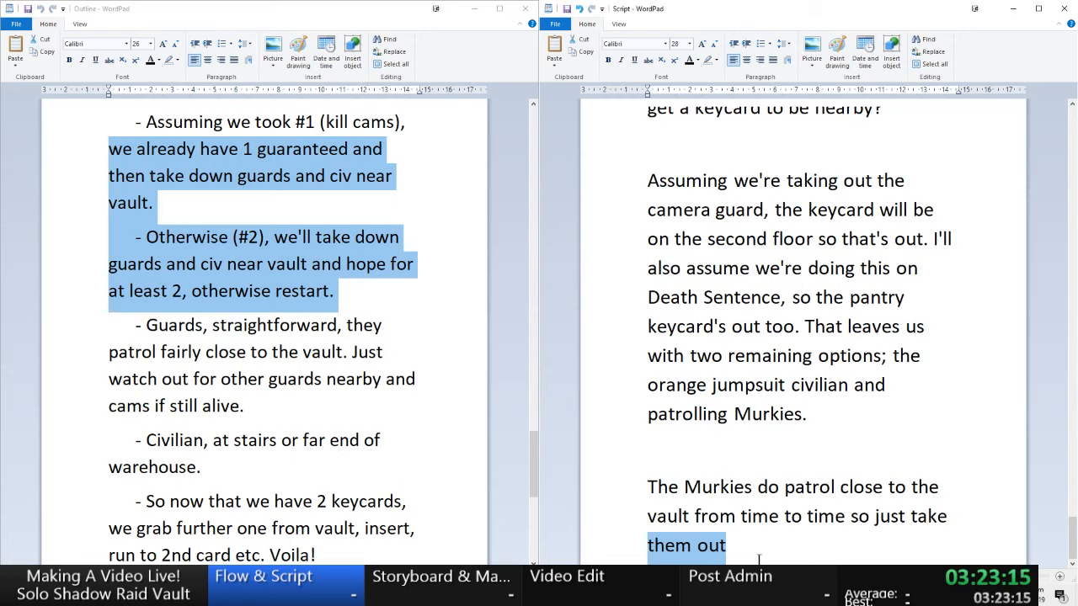
# - Insert "will patrol close to the vault from" right after "The Murkies" in the last sentence
pyautogui.press('Up')
pyautogui.press('Up')
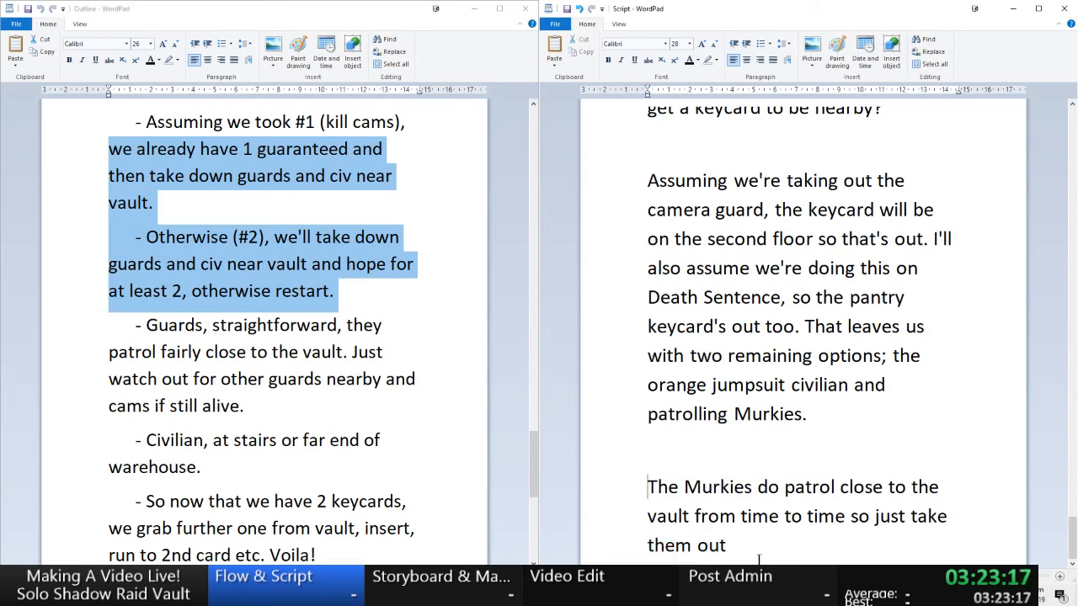
pyautogui.press('Right')
pyautogui.press('Right')
pyautogui.press('Right')
pyautogui.press('Right')
pyautogui.press('Right')
pyautogui.press('Right')
pyautogui.press('Right')
pyautogui.press('Right')
pyautogui.press('Right')
pyautogui.press('Right')
pyautogui.press('Right')
pyautogui.press('Right')
pyautogui.press('Right')
pyautogui.press('Left')
pyautogui.write('will patrol')
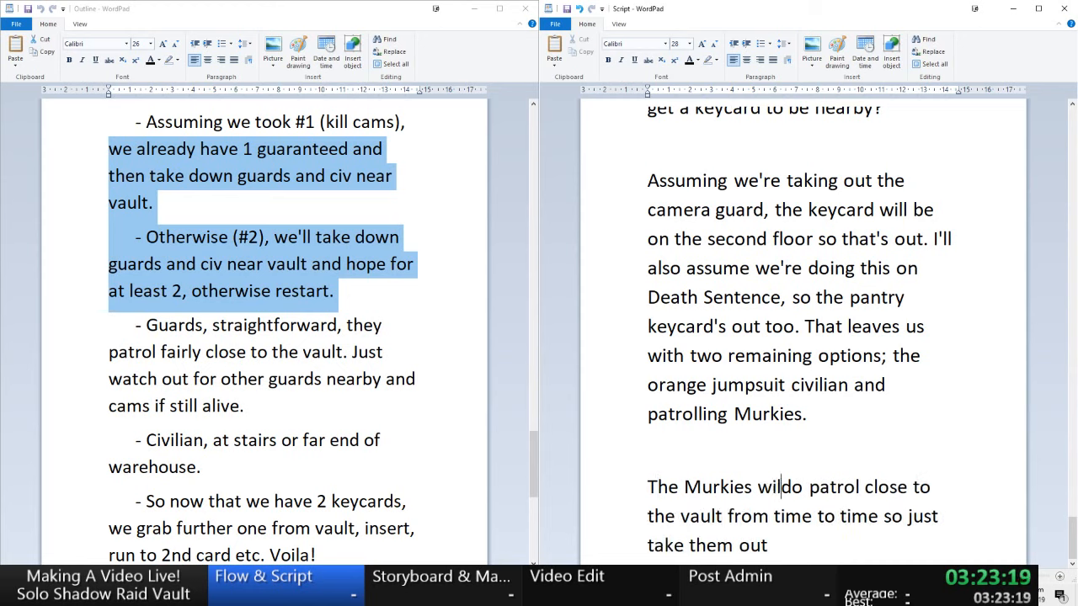
pyautogui.write(' close to the ')
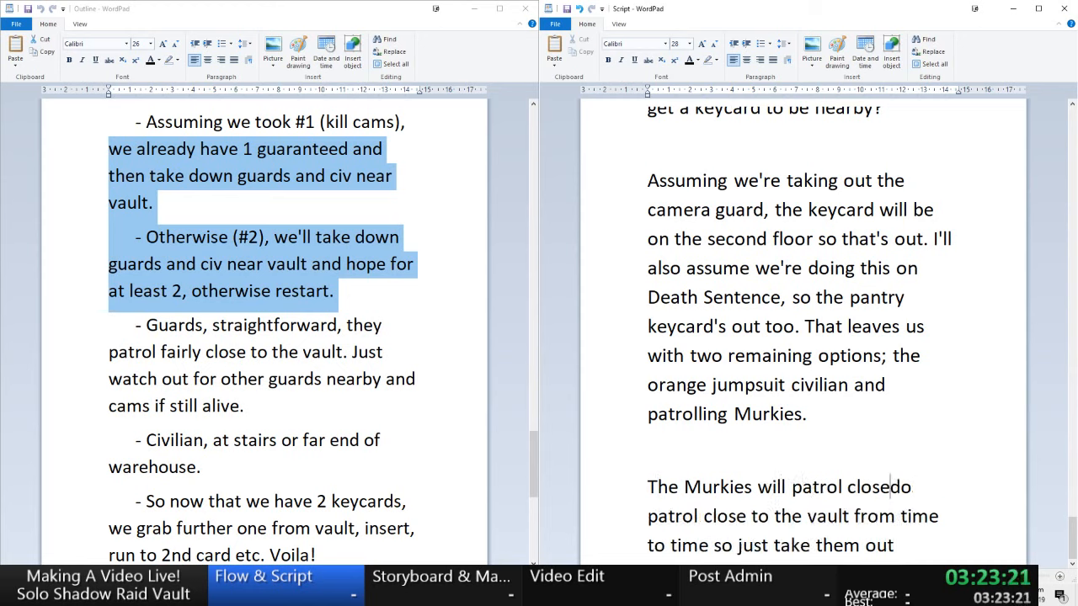
pyautogui.write('vault')
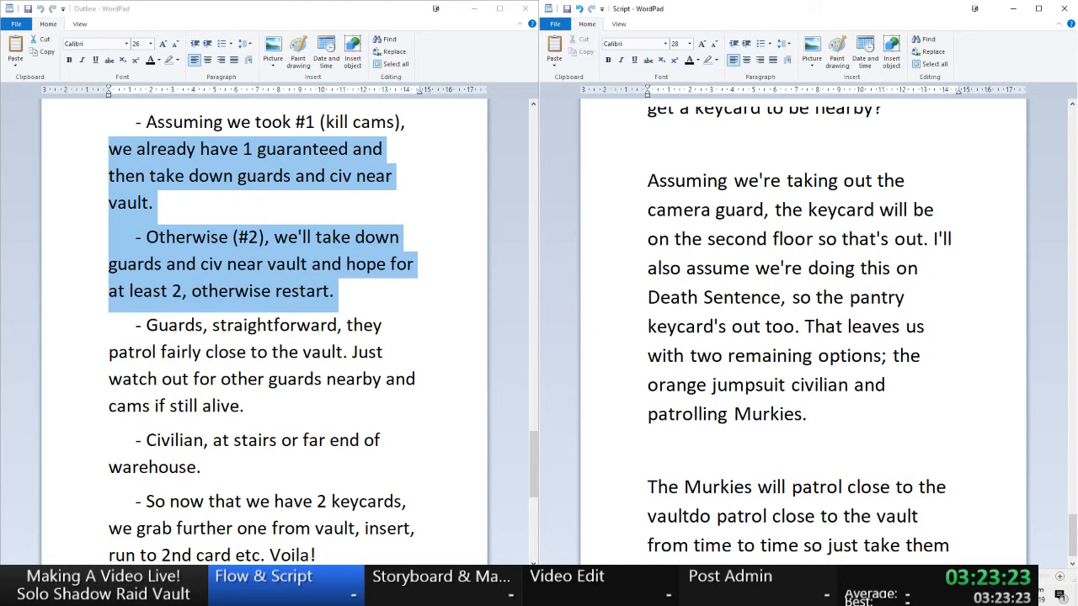
pyautogui.write(' from')
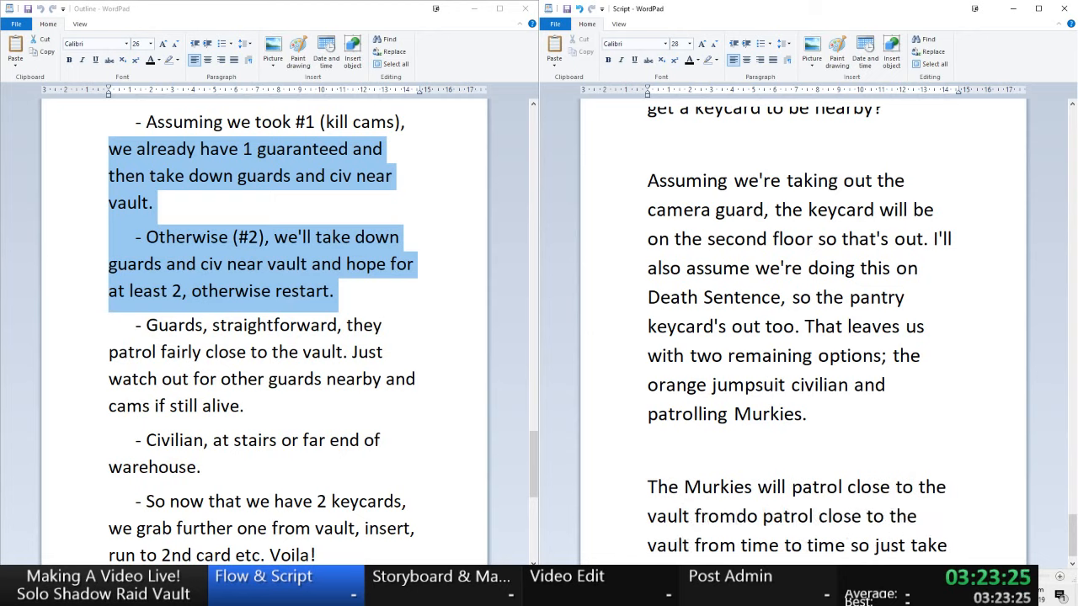
# - Delete the leftover duplicate "do patrol close to the vault from" so the sentence continues with "time to time"
pyautogui.hotkey('shift', 'Down')
pyautogui.hotkey('shift', 'Left')
pyautogui.hotkey('shift', 'Left')
pyautogui.hotkey('shift', 'Left')
pyautogui.hotkey('shift', 'Left')
pyautogui.press('Delete')
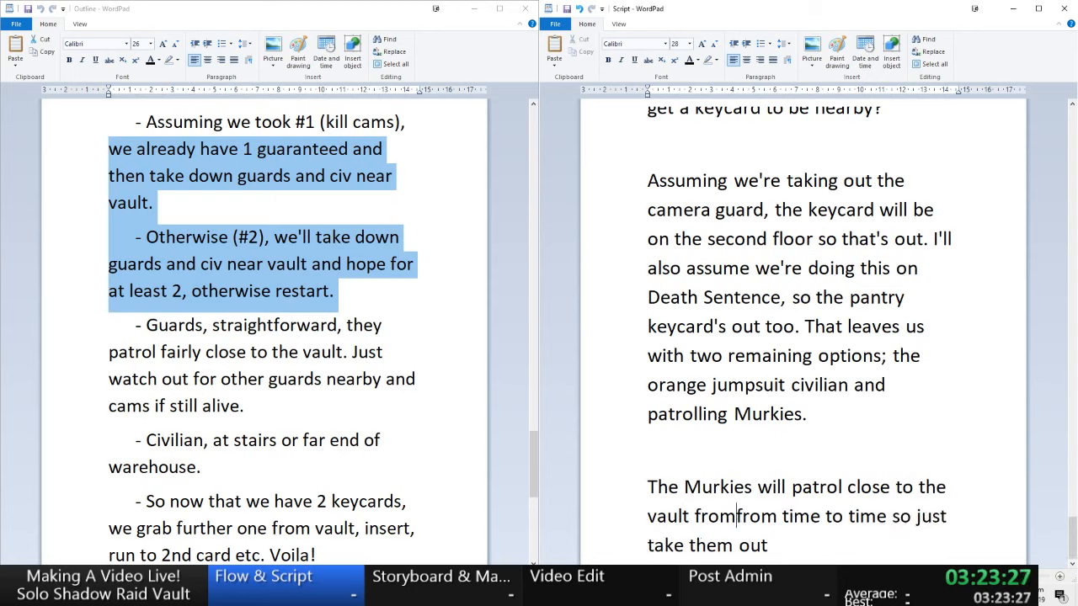
pyautogui.press('Delete')
pyautogui.press('Delete')
pyautogui.press('Delete')
pyautogui.press('Delete')
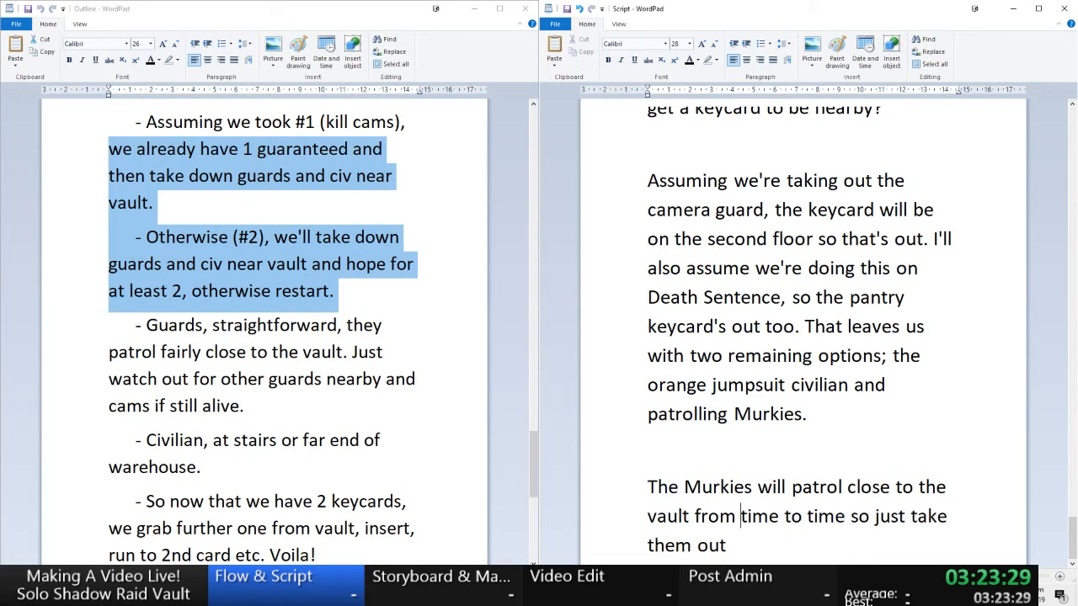
# - Try inserting "drop" before "just take them out" in the sentence about the Murkies patrolling near the vault
pyautogui.press('Right')
pyautogui.press('Right')
pyautogui.press('Right')
pyautogui.press('Right')
pyautogui.press('Right')
pyautogui.press('Right')
pyautogui.press('Right')
pyautogui.press('Right')
pyautogui.press('Right')
pyautogui.press('Right')
pyautogui.press('Right')
pyautogui.press('Right')
pyautogui.press('Right')
pyautogui.press('Right')
pyautogui.press('Right')
pyautogui.press('Right')
pyautogui.write('drop')
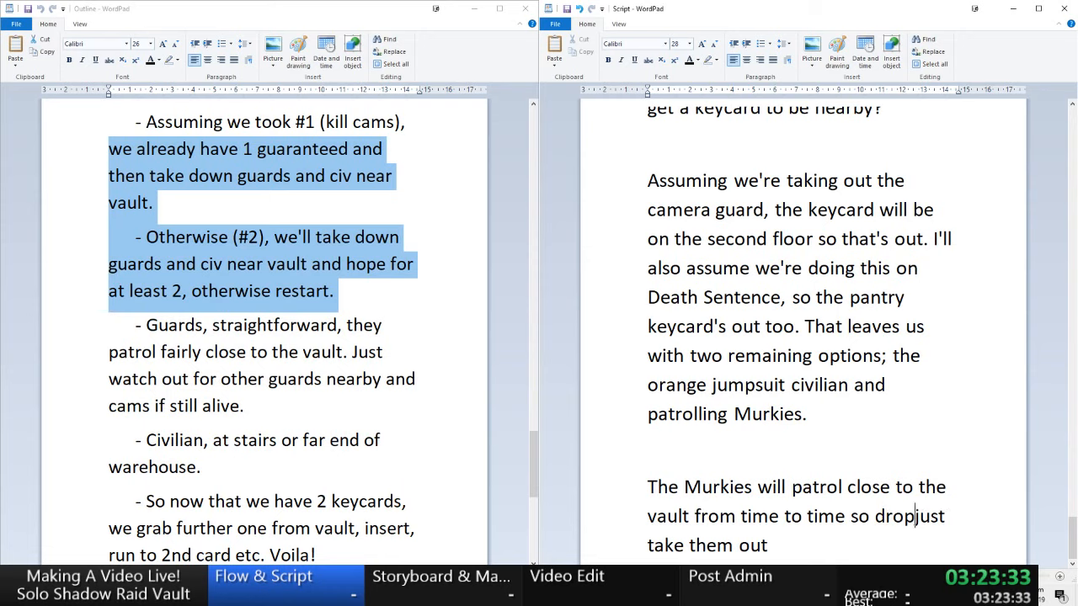
pyautogui.press('BackSpace')
pyautogui.press('BackSpace')
pyautogui.press('BackSpace')
pyautogui.press('BackSpace')
pyautogui.press('BackSpace')
pyautogui.press('BackSpace')
pyautogui.press('BackSpace')
pyautogui.press('BackSpace')
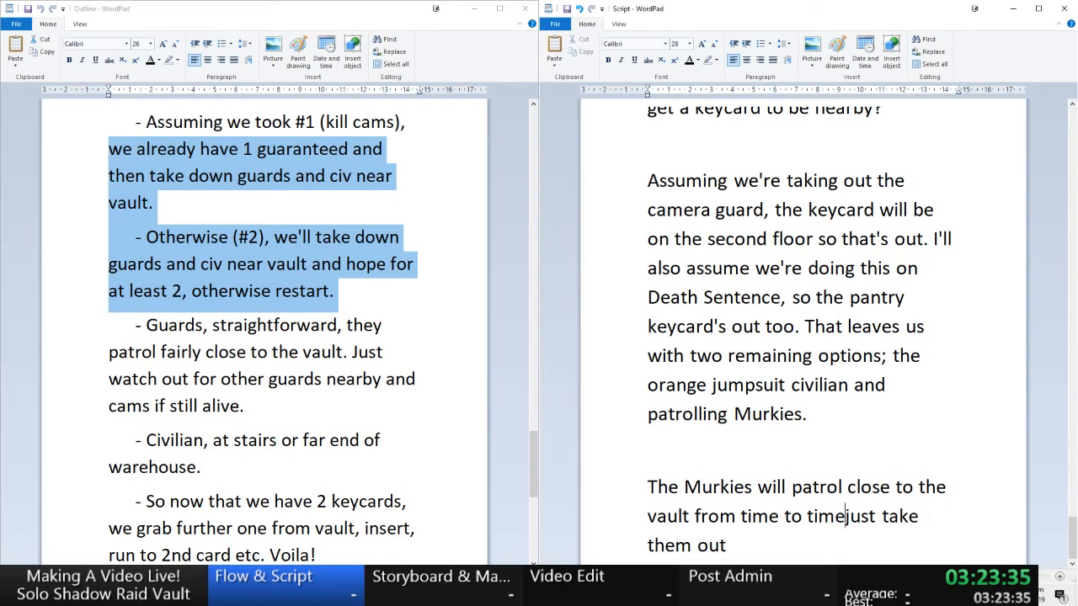
# - Try the wording "so just drop them" after "from time to time" in the Murkies sentence
pyautogui.write('so just drop t')
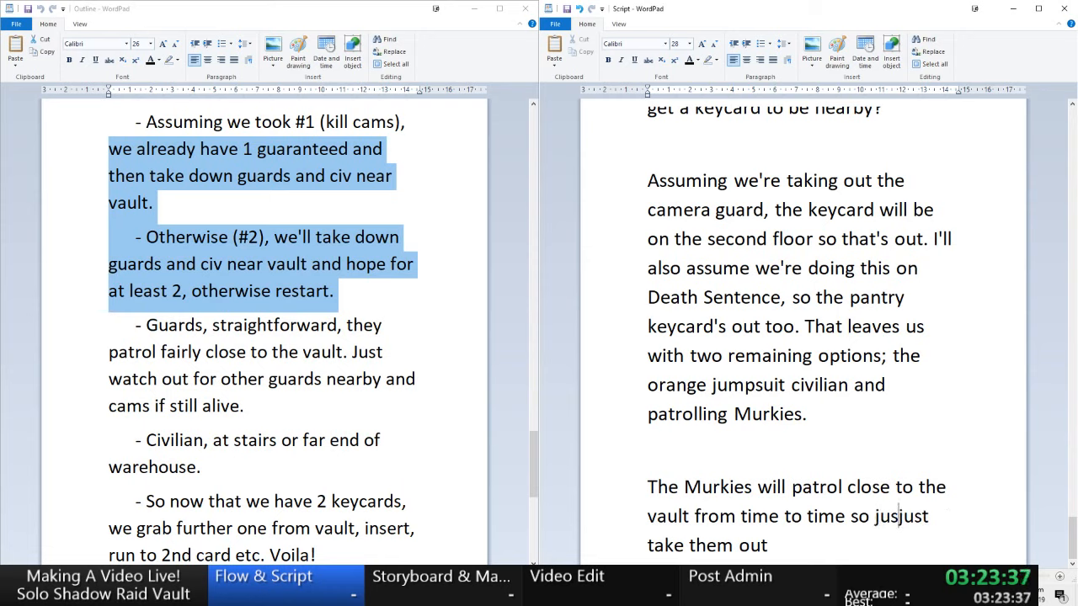
pyautogui.write('hem')
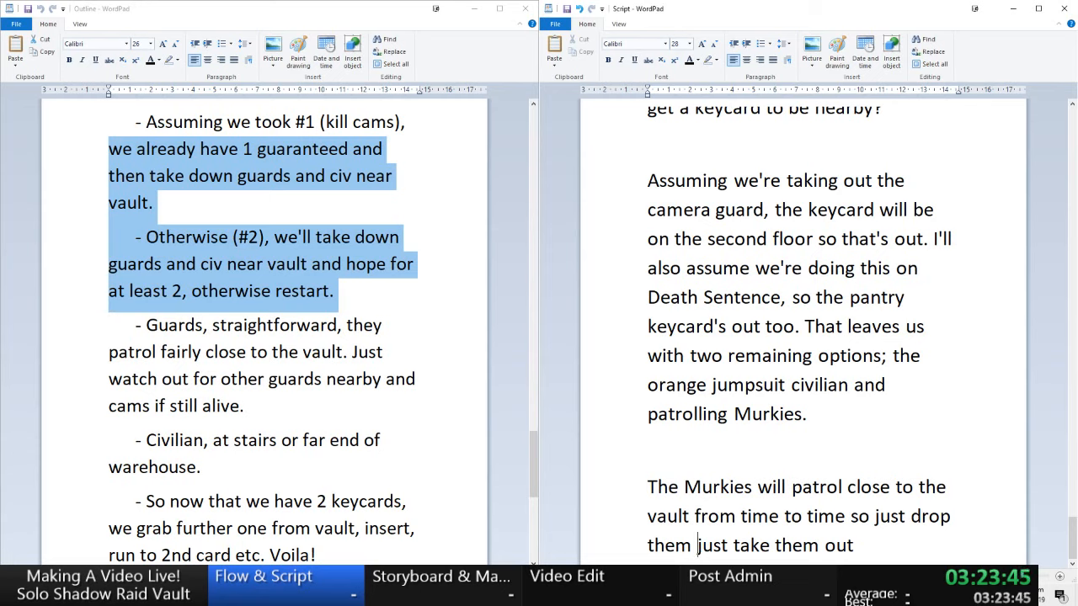
pyautogui.press('BackSpace')
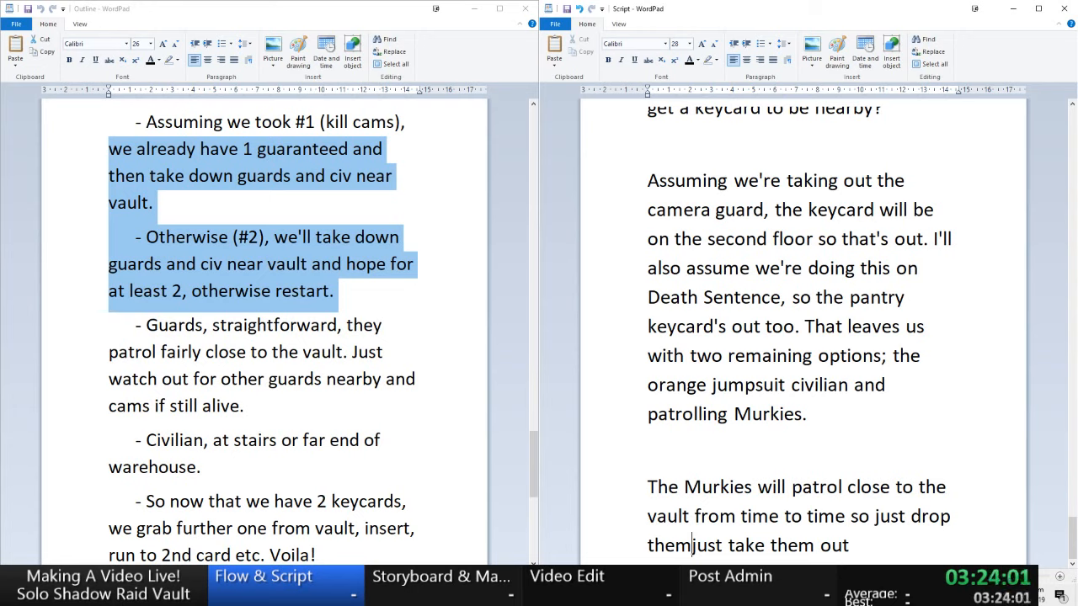
pyautogui.press('BackSpace')
pyautogui.press('BackSpace')
pyautogui.press('BackSpace')
pyautogui.press('BackSpace')
pyautogui.press('BackSpace')
pyautogui.press('BackSpace')
pyautogui.press('BackSpace')
pyautogui.press('BackSpace')
pyautogui.press('BackSpace')
pyautogui.press('BackSpace')
pyautogui.press('BackSpace')
pyautogui.press('BackSpace')
pyautogui.press('BackSpace')
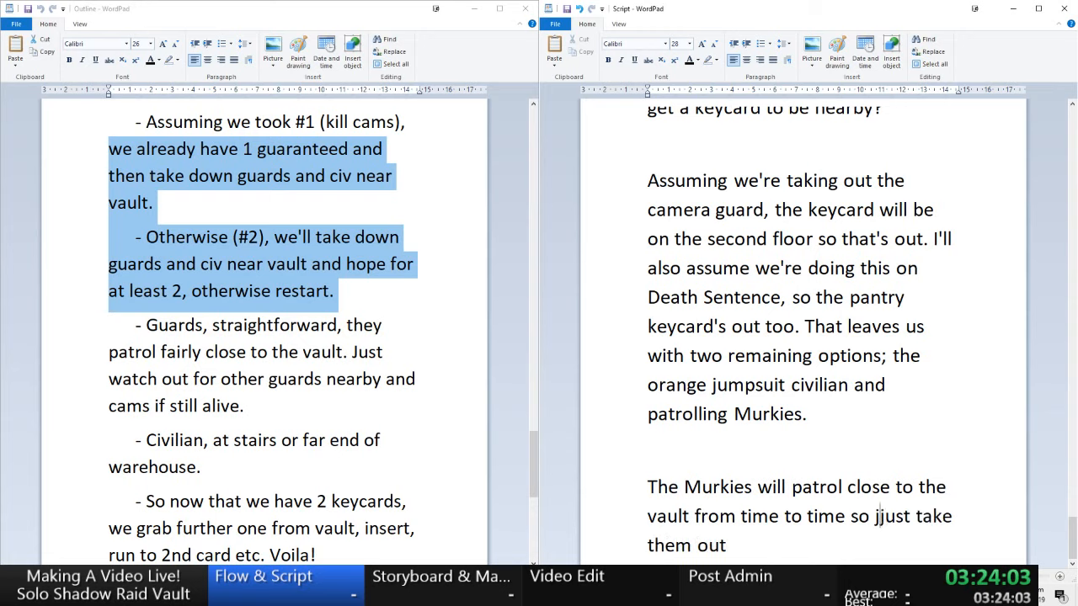
pyautogui.press('BackSpace')
# - Replace the Murkies sentence's ending "just take them out" with "take them out and hope a keycard spawns."
pyautogui.write('take them out and ')
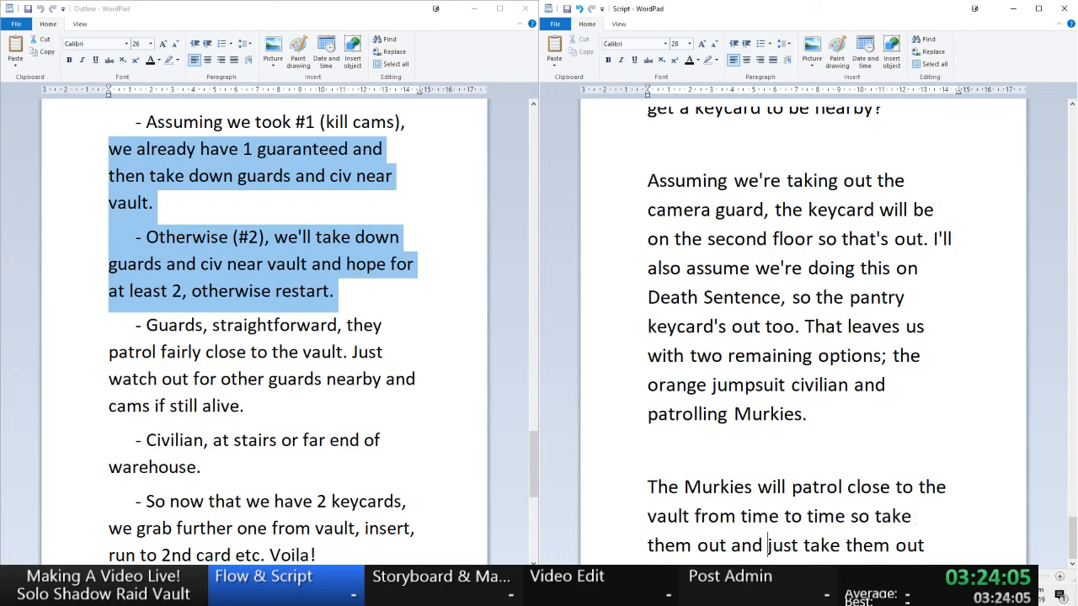
pyautogui.write('hope a ')
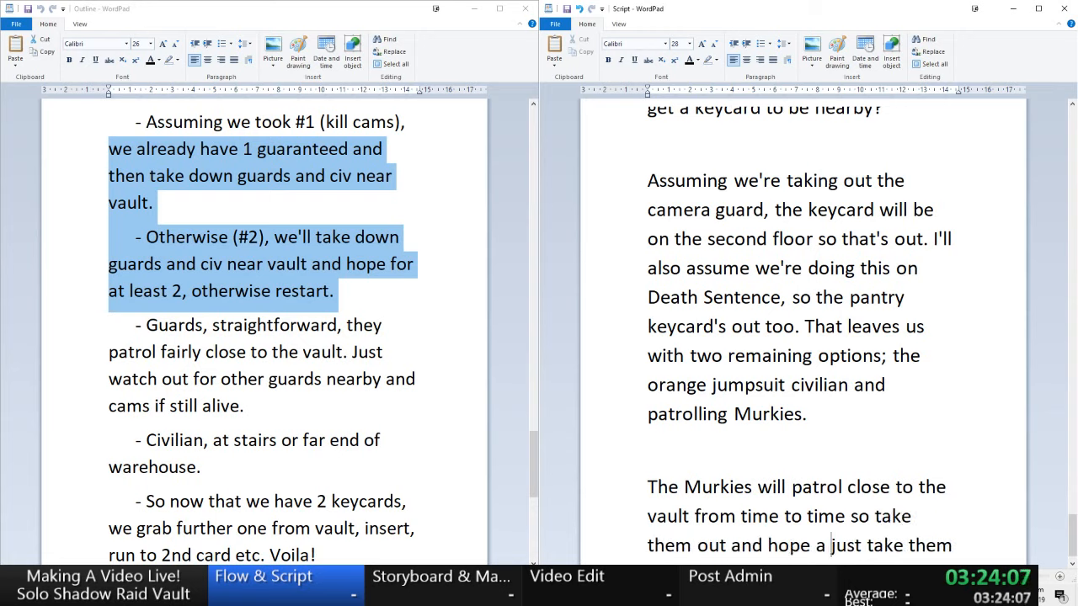
pyautogui.write('keycard spawns,.')
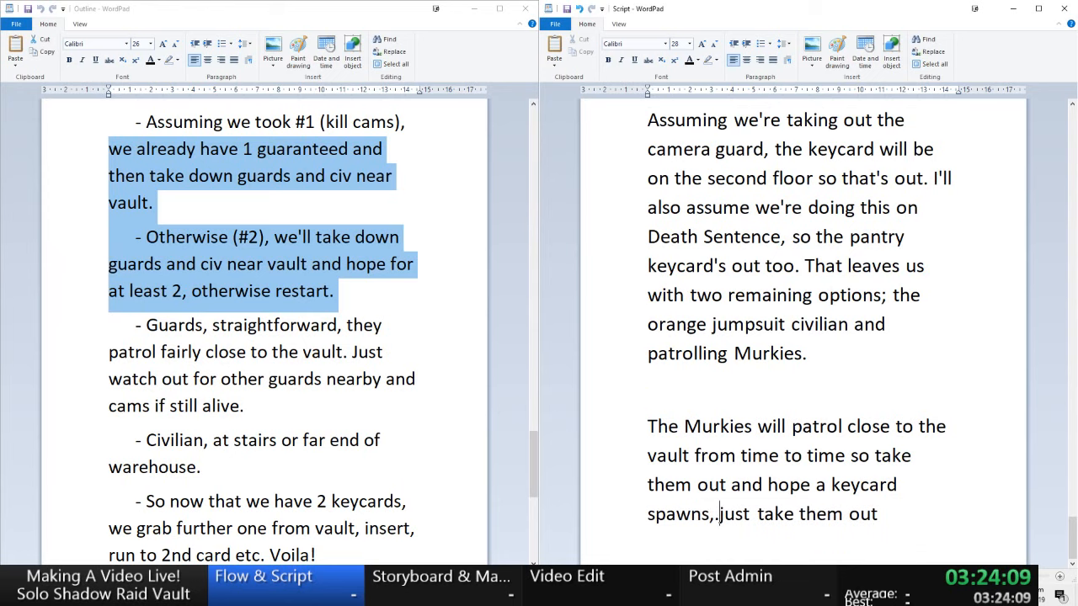
pyautogui.press('BackSpace')
pyautogui.press('BackSpace')
pyautogui.write('.')
pyautogui.hotkey('shift', 'End')
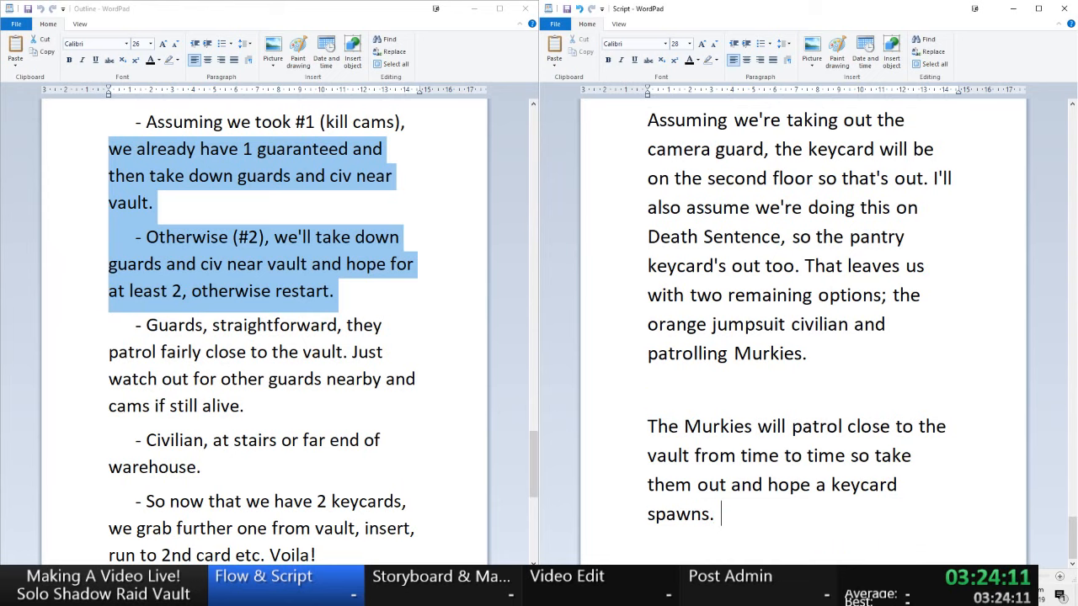
# - Start a new sentence in the Murkies paragraph reading "For the civilian, we can take him down"
pyautogui.write('For the ')
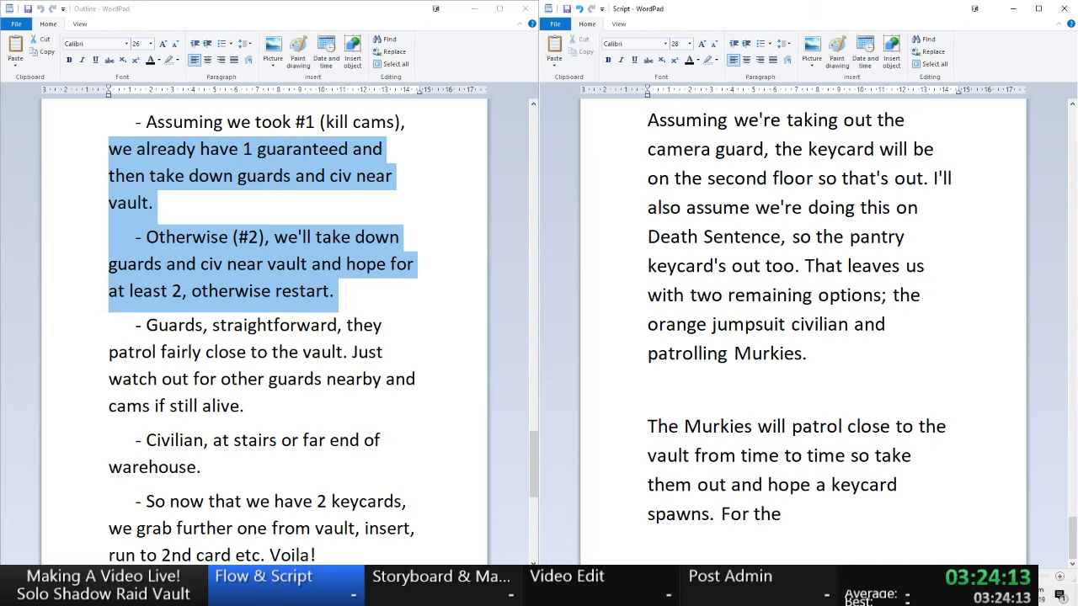
pyautogui.write('orange')
pyautogui.press('BackSpace')
pyautogui.press('BackSpace')
pyautogui.press('BackSpace')
pyautogui.press('BackSpace')
pyautogui.press('BackSpace')
pyautogui.press('BackSpace')
pyautogui.write('civilian, he')
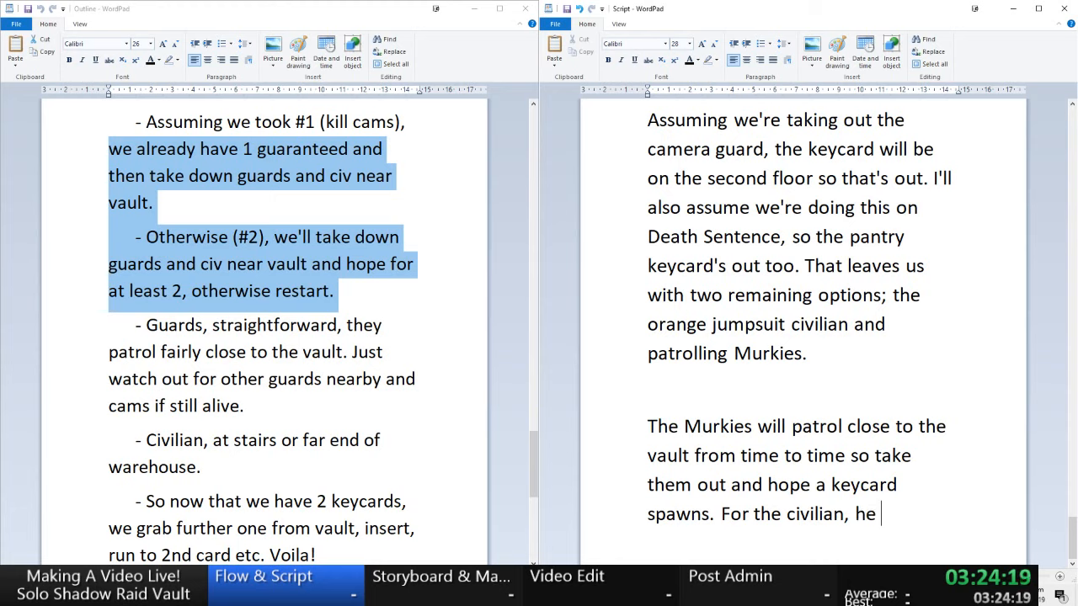
pyautogui.press('BackSpace')
pyautogui.press('BackSpace')
pyautogui.press('BackSpace')
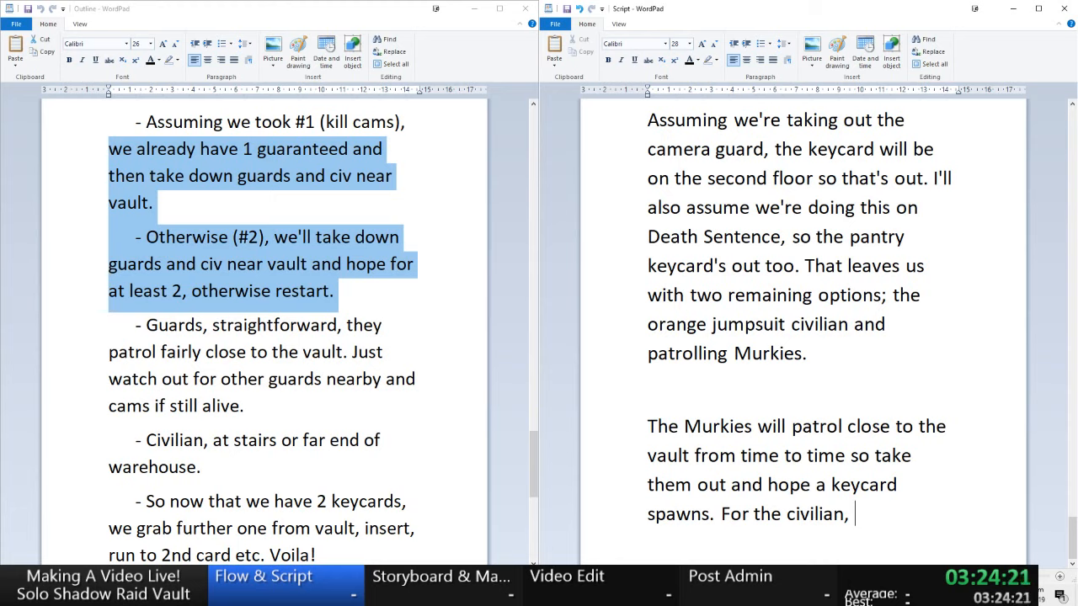
pyautogui.write('we can take him down')
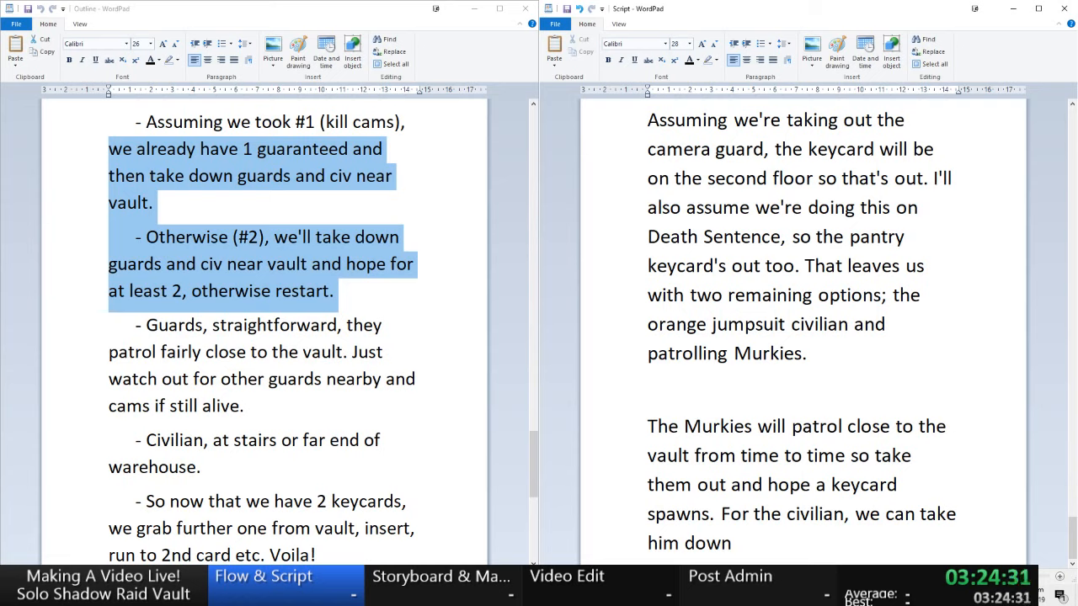
# - Try continuing the civilian sentence with the word "right" after "take him down"
pyautogui.write('right')
pyautogui.hotkey('shift', 'Left')
pyautogui.hotkey('shift', 'Left')
pyautogui.hotkey('shift', 'Left')
pyautogui.hotkey('shift', 'Left')
pyautogui.hotkey('shift', 'Left')
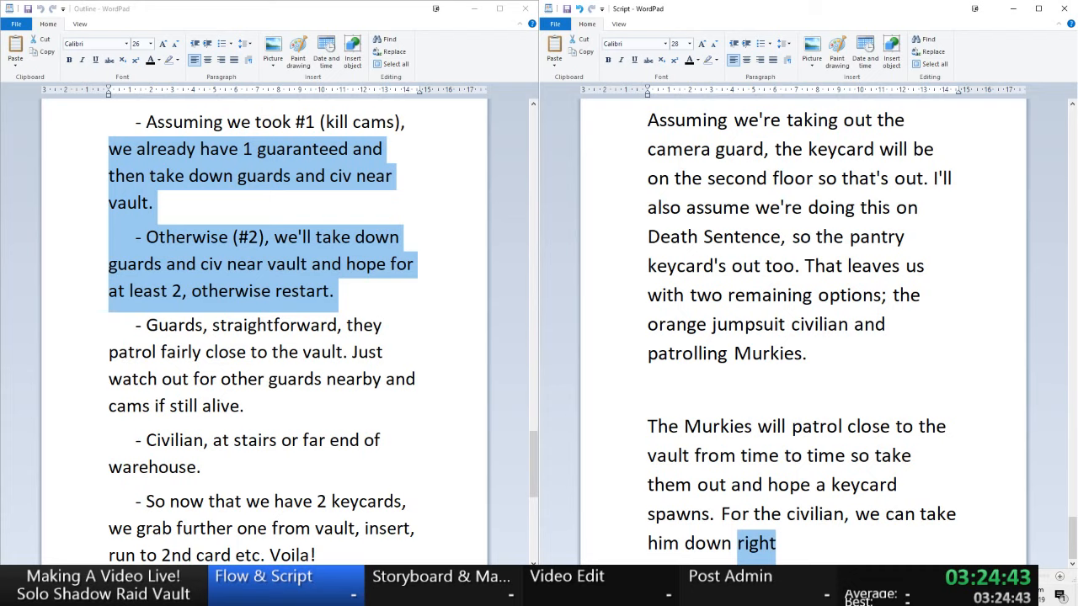
pyautogui.press('Right')
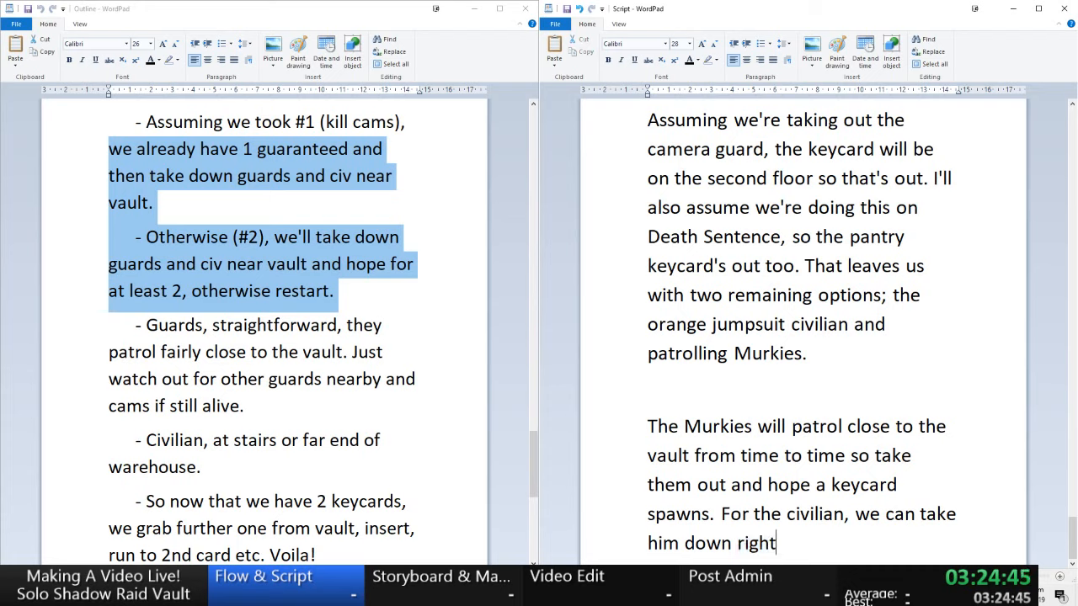
pyautogui.press('BackSpace')
pyautogui.press('BackSpace')
pyautogui.press('BackSpace')
pyautogui.press('BackSpace')
pyautogui.press('BackSpace')
# - Switch to File Explorer, open the video "Shadow Raid Alternate keycard location" and pause it where the civilian stands in the warehouse
pyautogui.hotkey('alt', 'Tab')
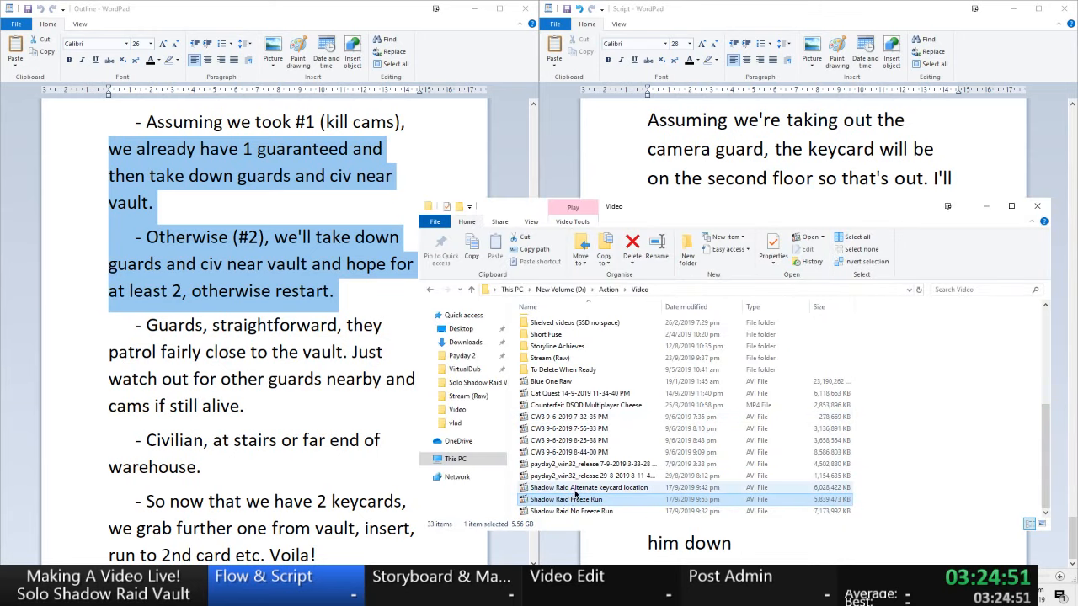
pyautogui.doubleClick(579, 489)
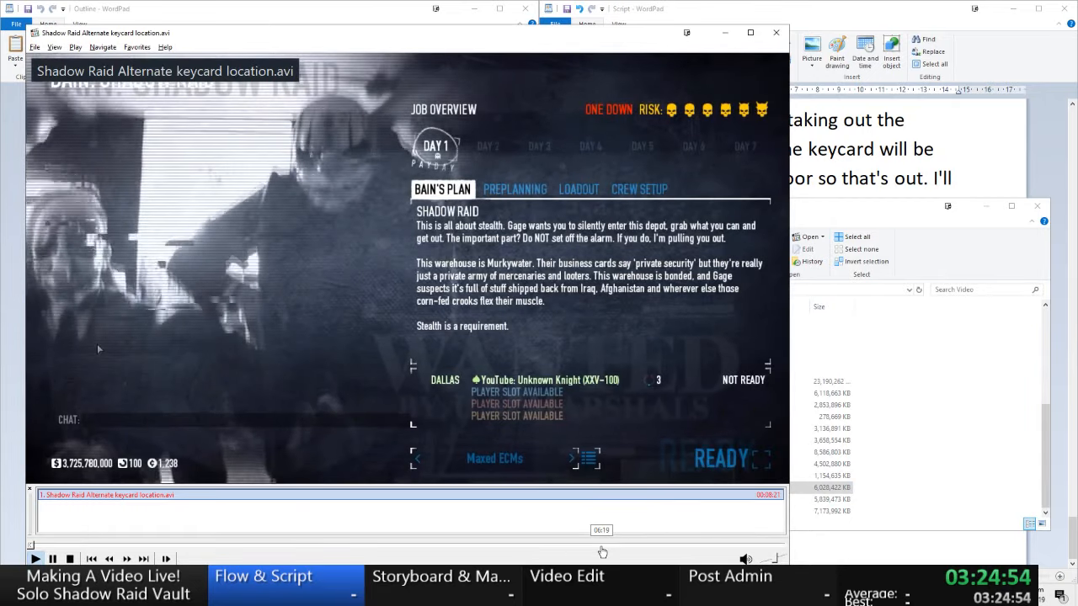
pyautogui.click(602, 547)
pyautogui.click(645, 546)
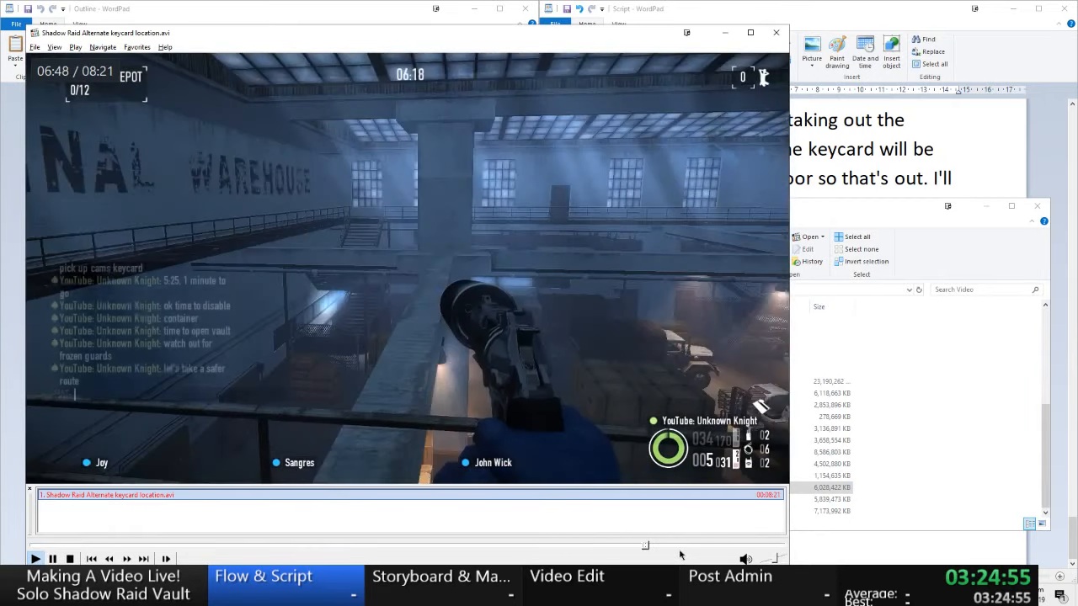
pyautogui.click(689, 546)
pyautogui.click(712, 547)
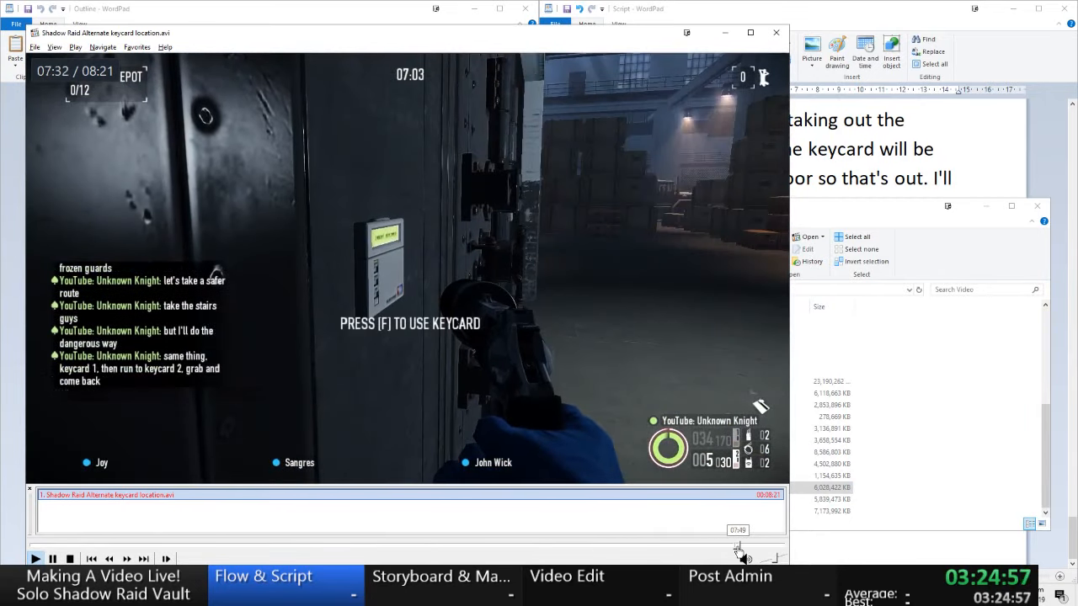
pyautogui.click(737, 547)
pyautogui.click(668, 546)
pyautogui.click(52, 559)
# - Finish the civilian sentence in the script with "when he's using the stairs." after "ambush him"
pyautogui.click(786, 485)
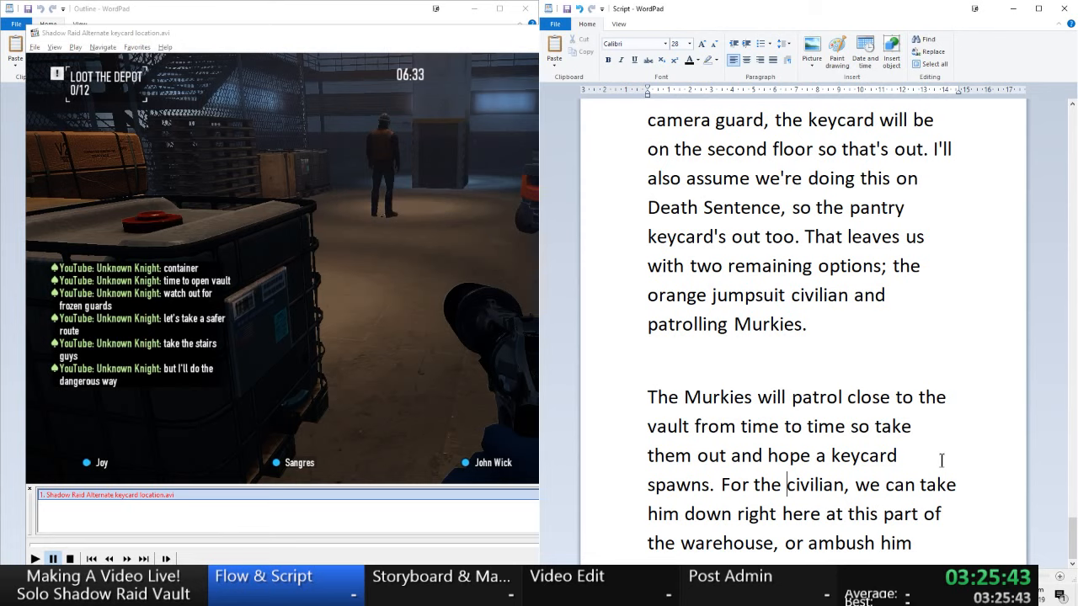
pyautogui.press('Down')
pyautogui.press('Down')
pyautogui.press('End')
pyautogui.write("when he's us")
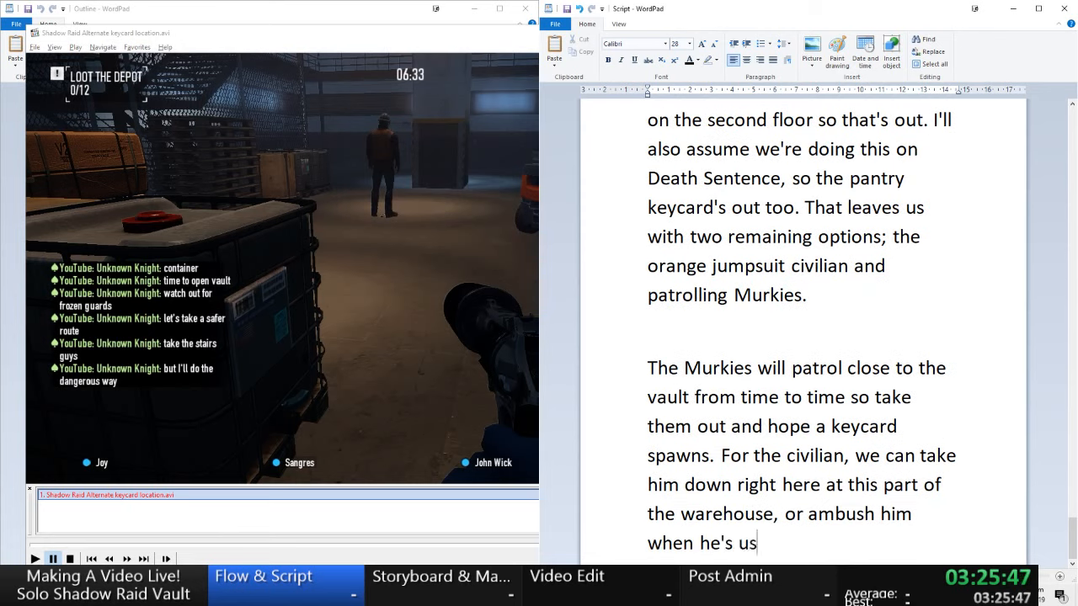
pyautogui.write('ing the stairs.')
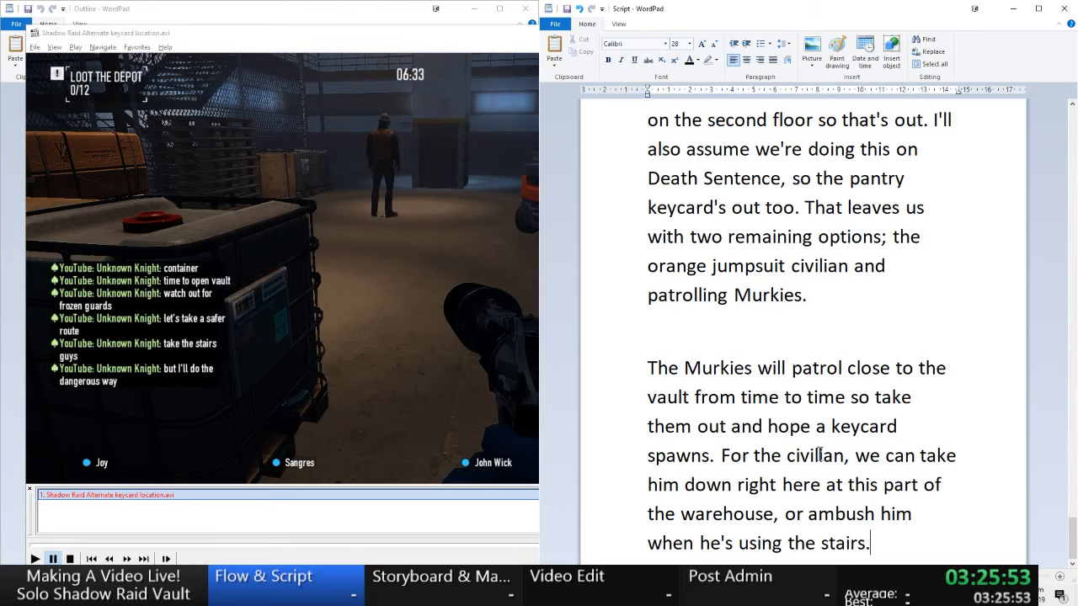
# - Review the script from the "Opening the Vault Solo" section down to the paragraph on the solo player's keycard problem
pyautogui.scroll(1, 819, 453)
pyautogui.scroll(12, 819, 453)
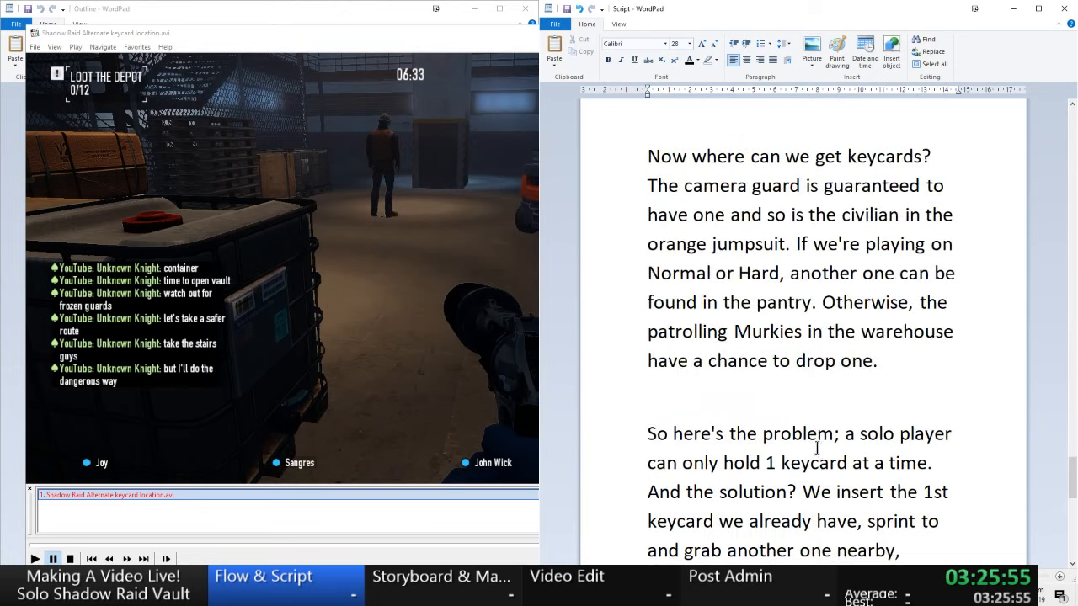
pyautogui.scroll(-1, 775, 406)
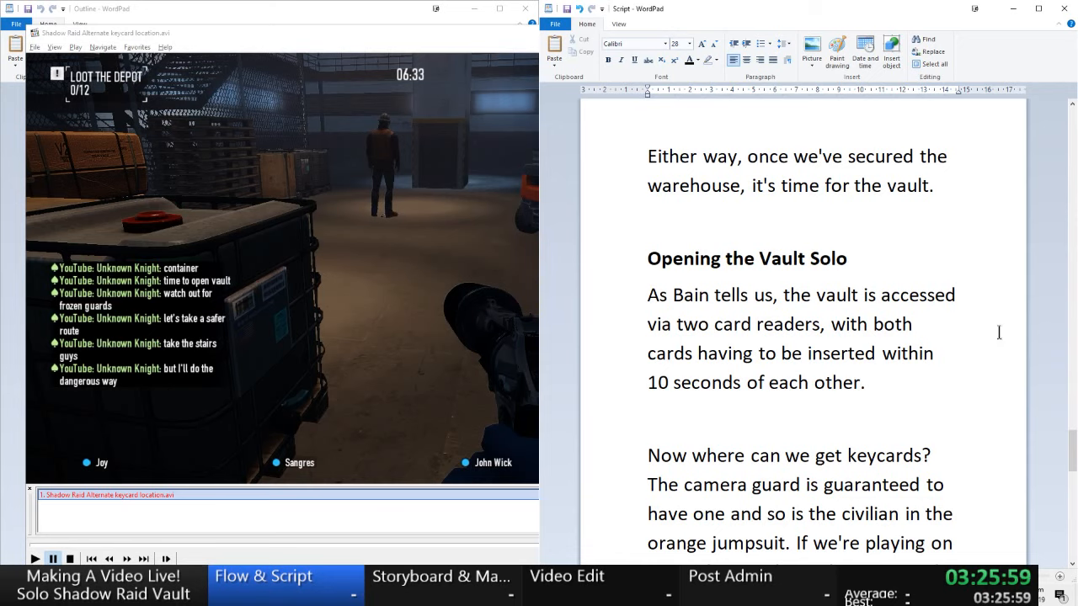
pyautogui.moveTo(1072, 452); pyautogui.dragTo(1072, 467)
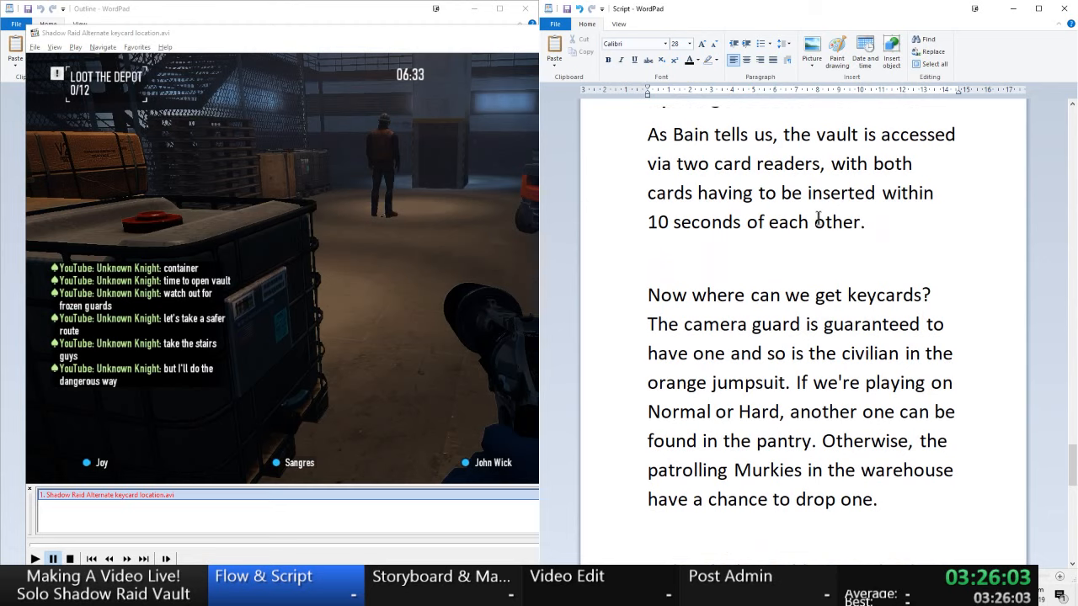
pyautogui.scroll(-1, 751, 333)
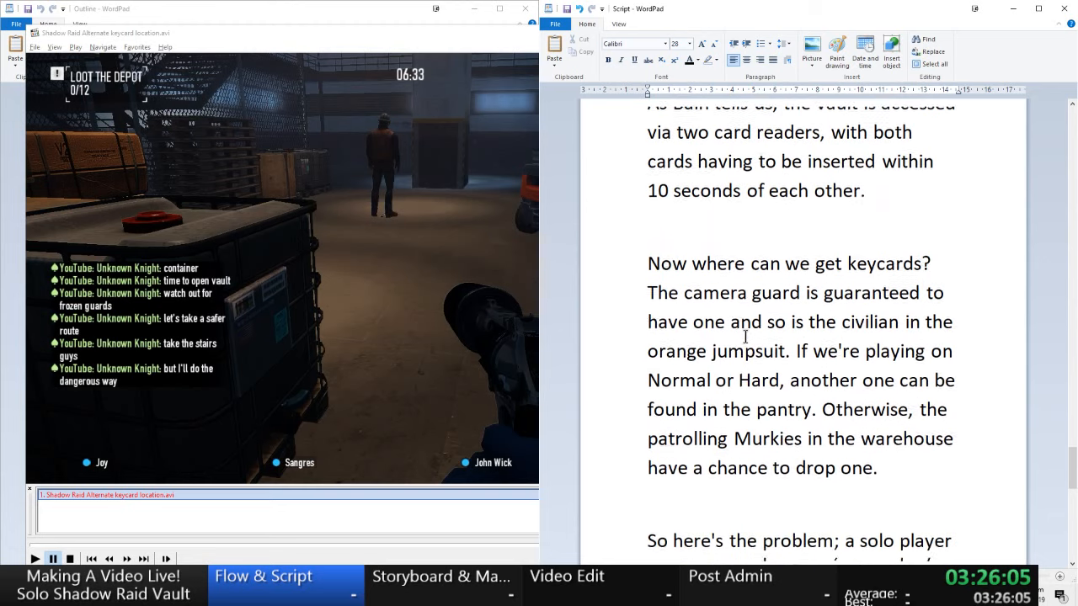
pyautogui.scroll(-1, 736, 318)
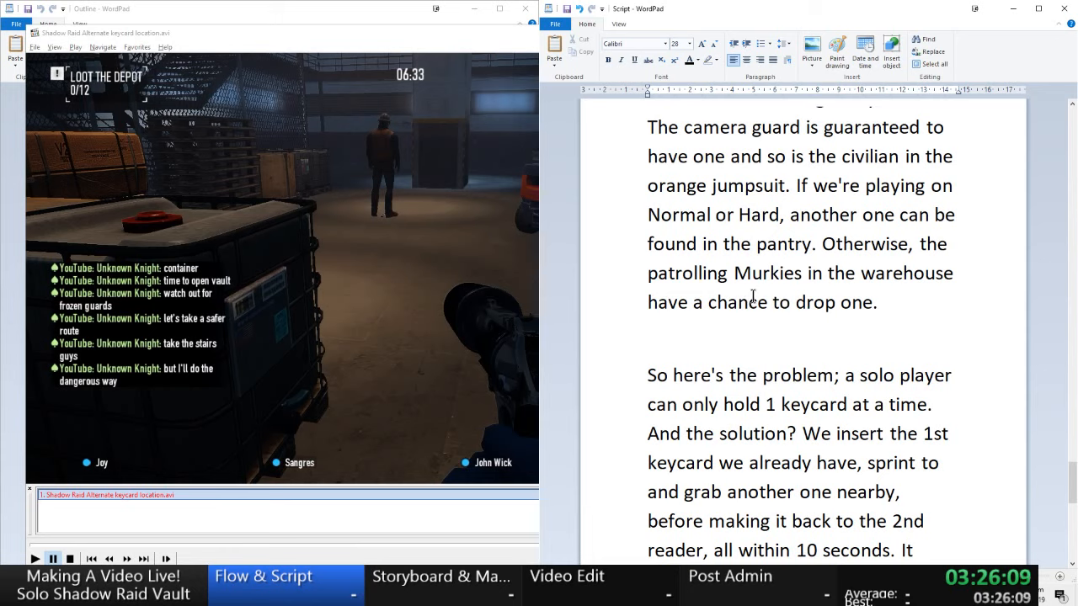
pyautogui.scroll(-1, 753, 294)
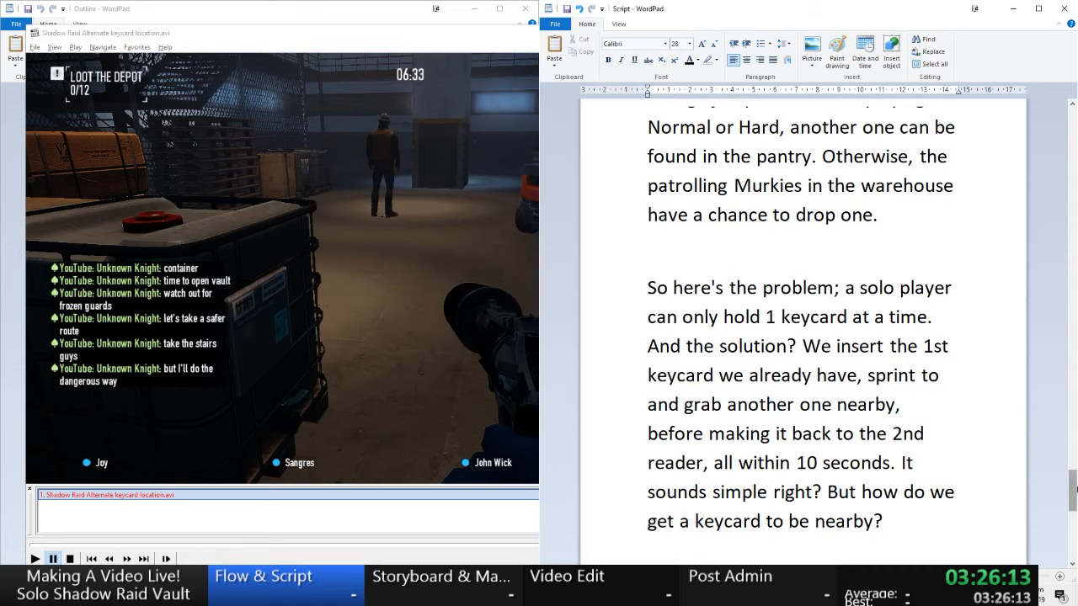
pyautogui.moveTo(1073, 482); pyautogui.dragTo(1073, 492)
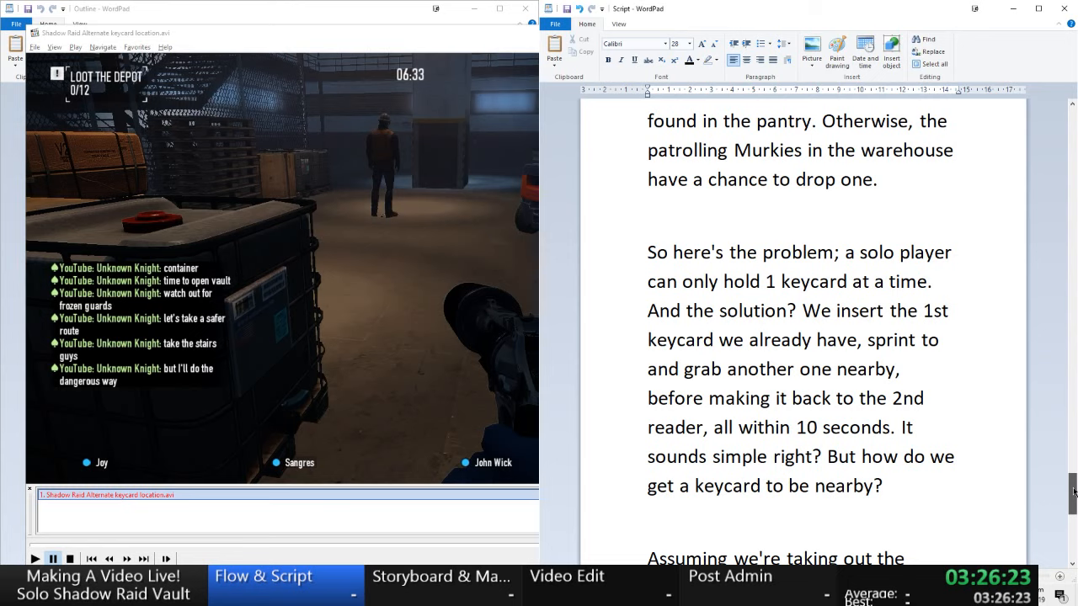
pyautogui.moveTo(1074, 493); pyautogui.dragTo(1074, 508)
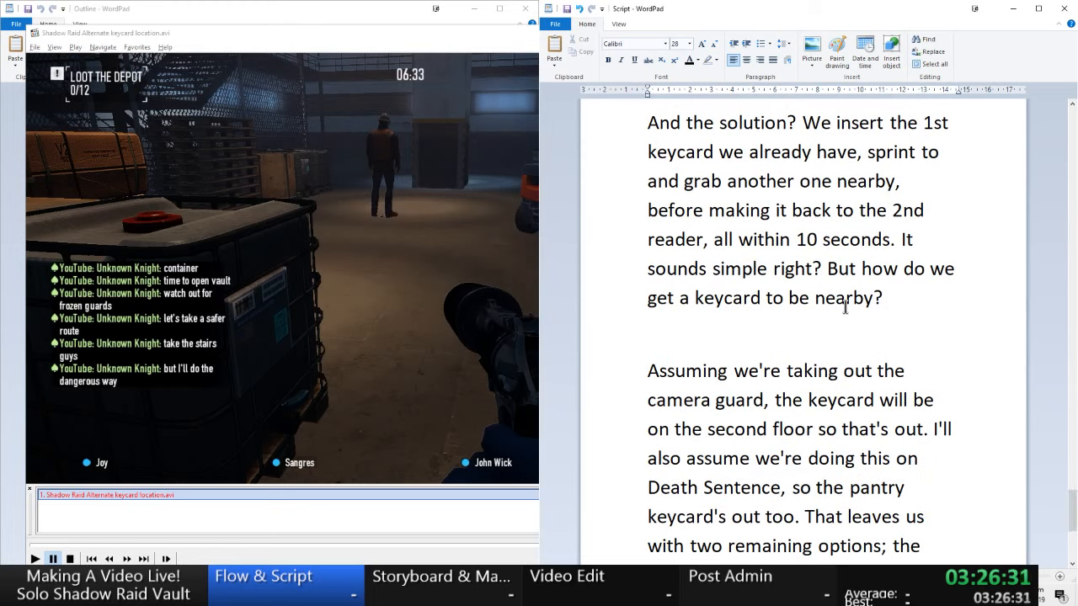
# - Emphasize "be" as "BE" in the question "But how do we get a keycard to be nearby?"
pyautogui.moveTo(809, 298); pyautogui.dragTo(788, 298)
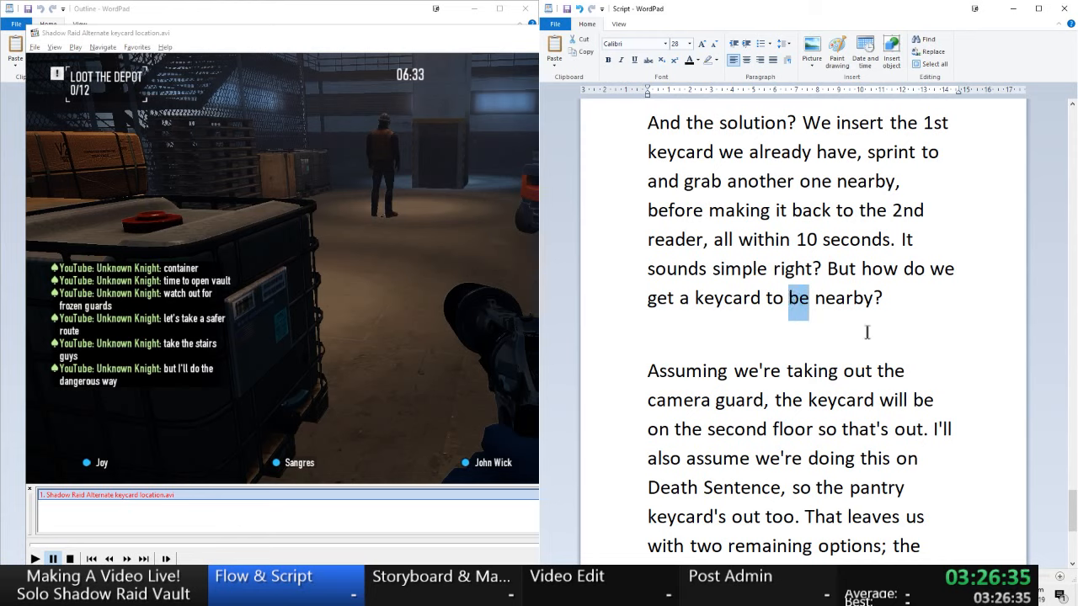
pyautogui.write('BE')
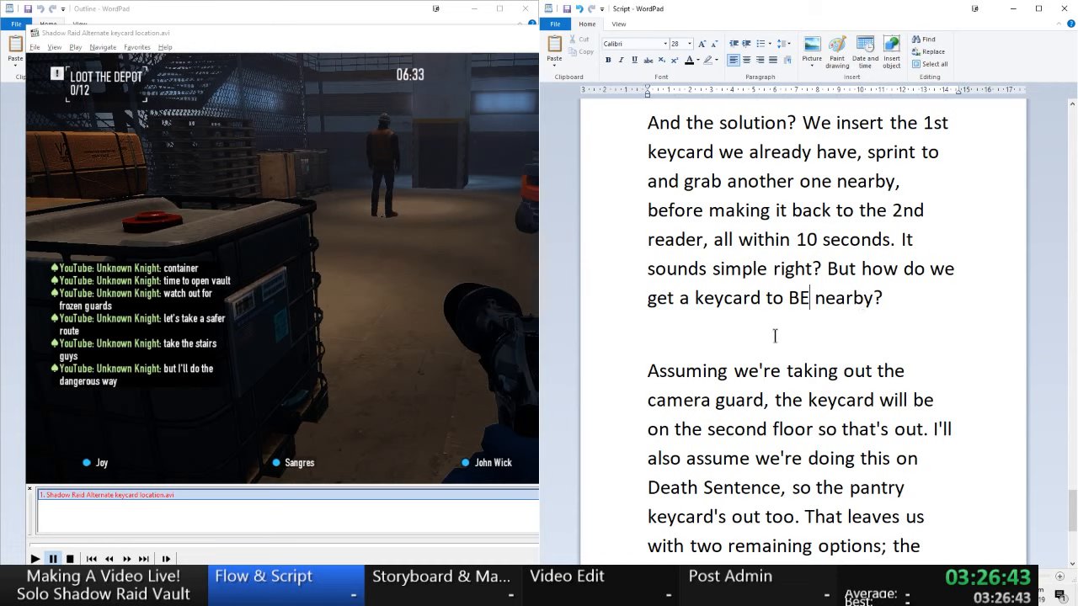
# - Change "That leaves us" to "This leaves us" in the script's paragraph about the remaining keycard options
pyautogui.scroll(-1, 756, 408)
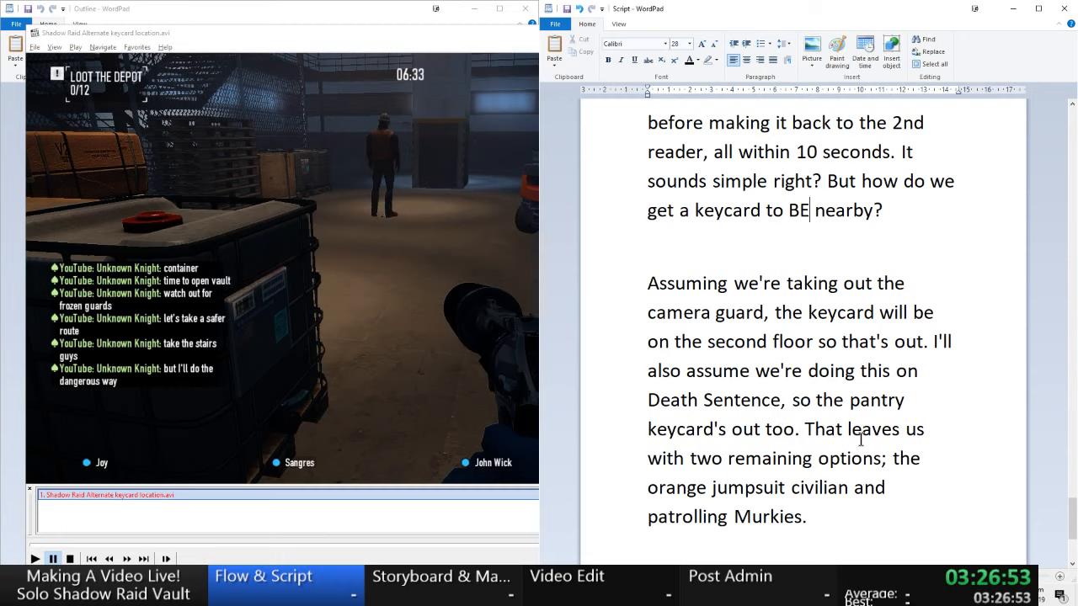
pyautogui.click(835, 429)
pyautogui.press('BackSpace')
pyautogui.press('BackSpace')
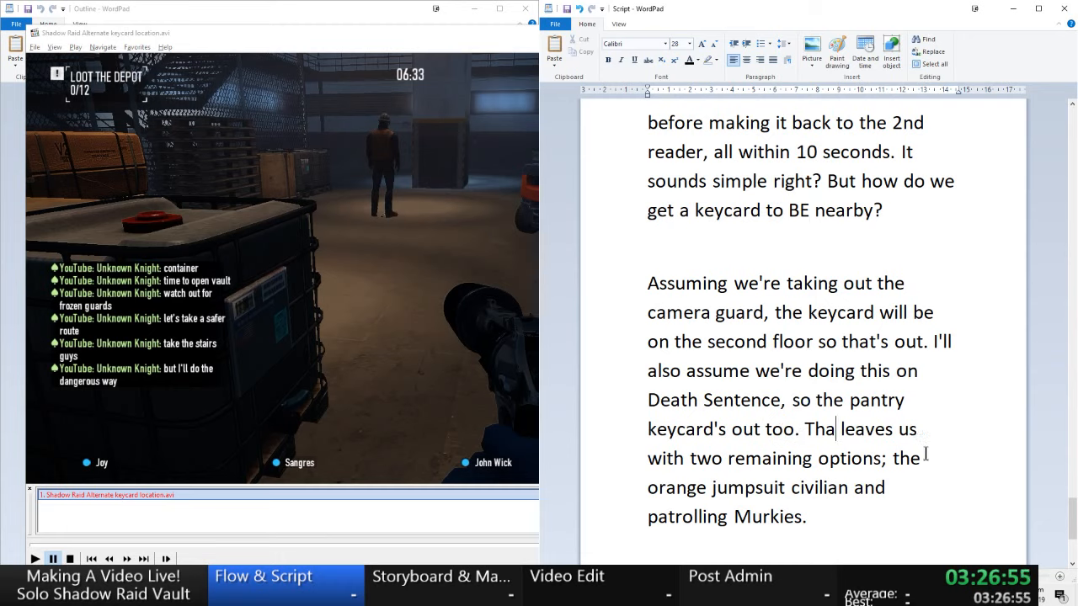
pyautogui.write('is')
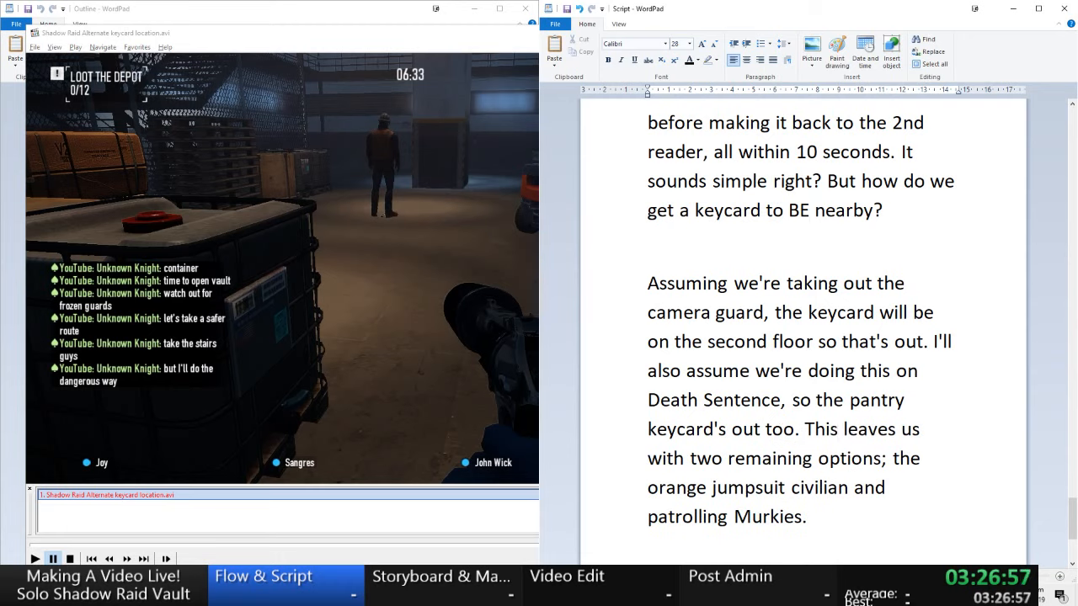
# - Review the script from "Opening the Vault Solo" to the closing paragraph on the Murkies and the civilian
pyautogui.scroll(-1, 872, 519)
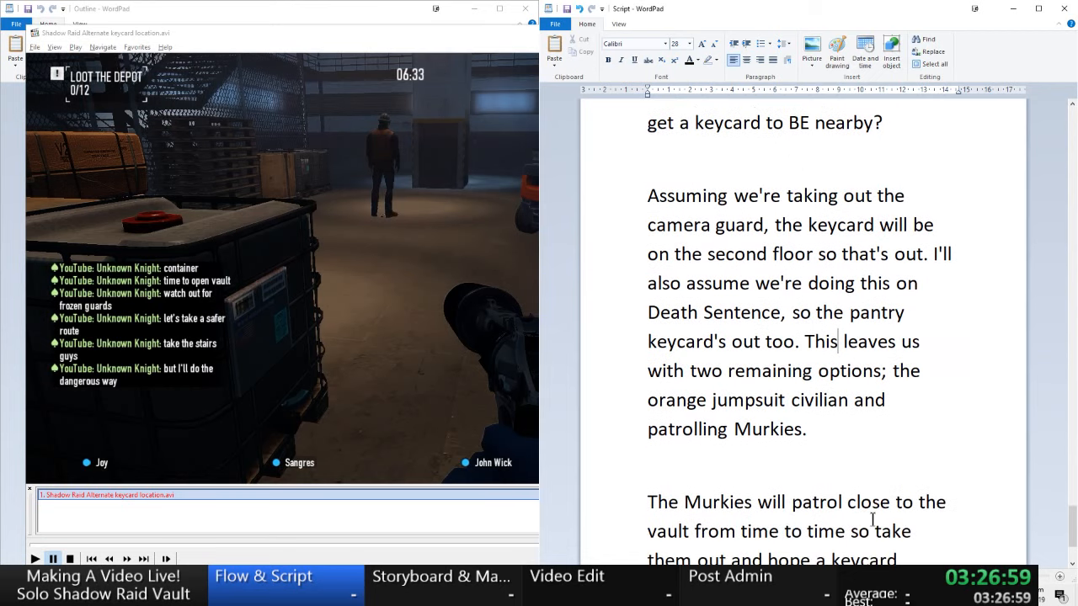
pyautogui.scroll(-2, 872, 519)
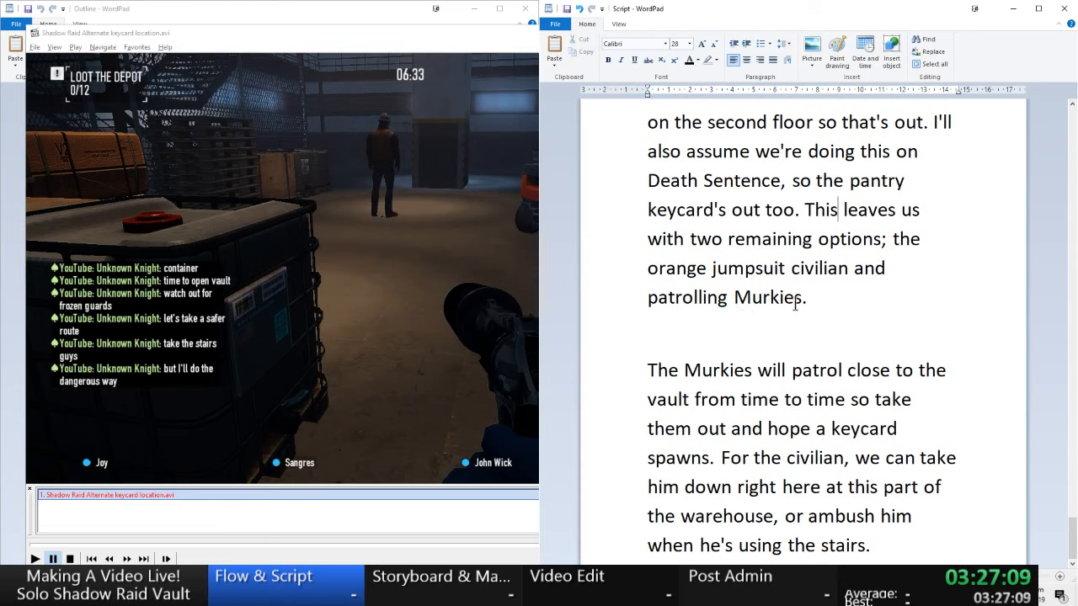
pyautogui.scroll(3, 783, 284)
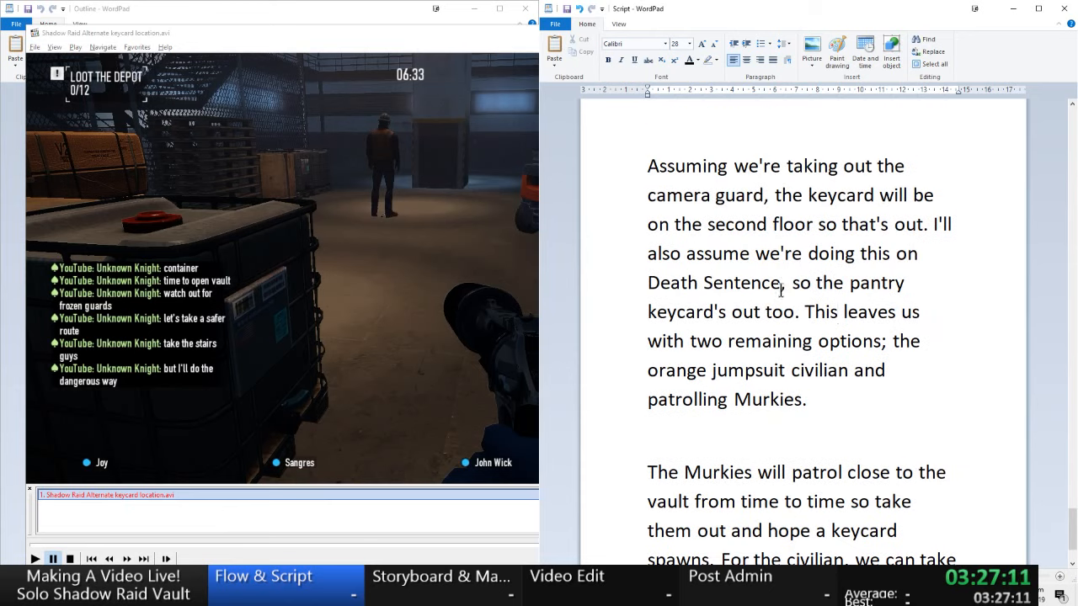
pyautogui.scroll(-3, 783, 291)
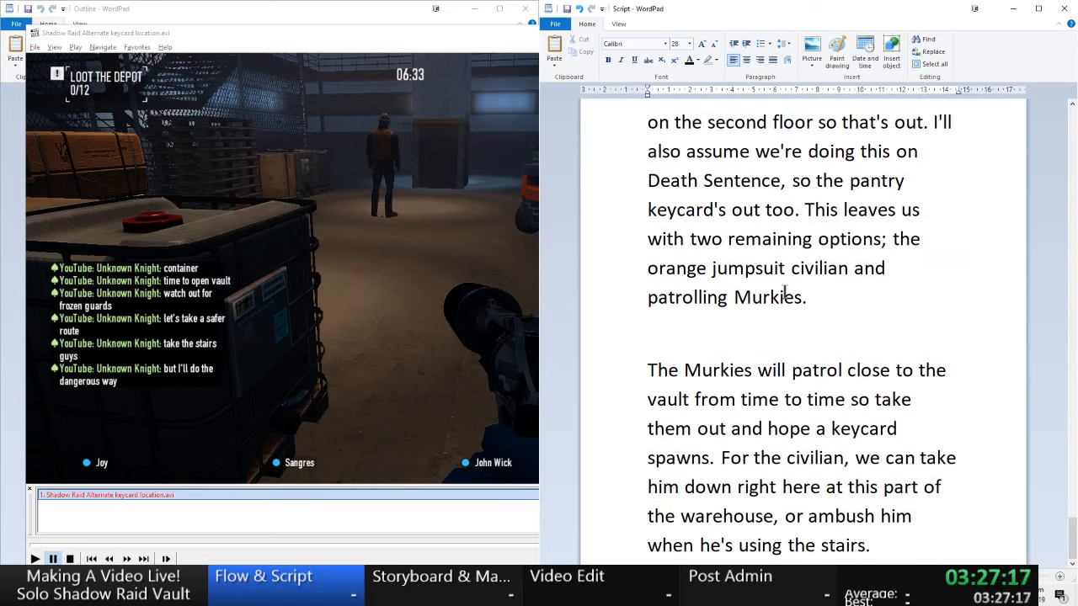
pyautogui.scroll(12, 749, 397)
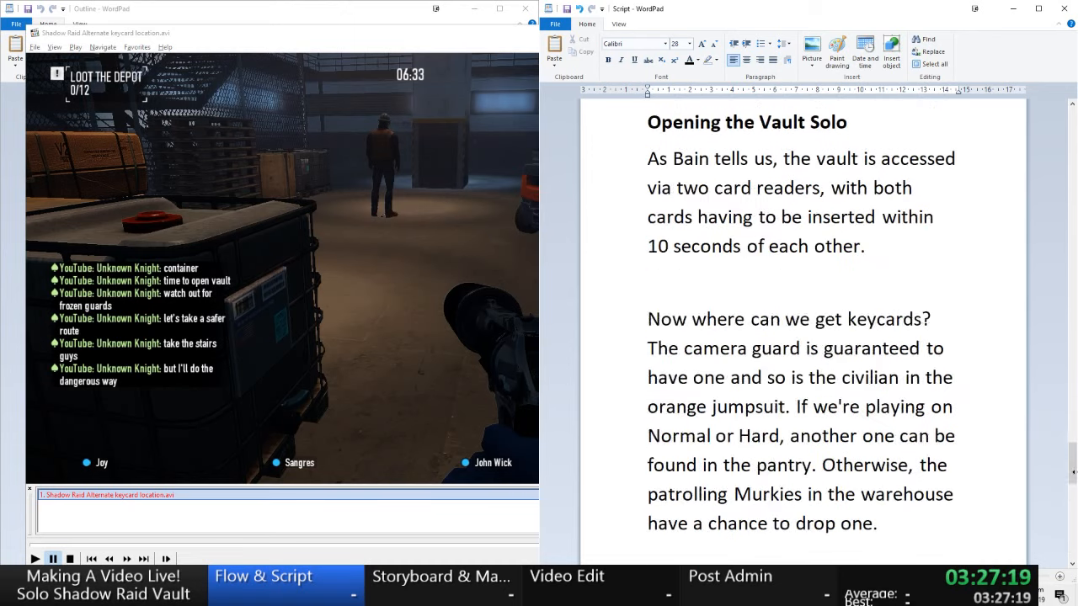
pyautogui.moveTo(1074, 472); pyautogui.dragTo(1072, 534)
pyautogui.scroll(3, 807, 401)
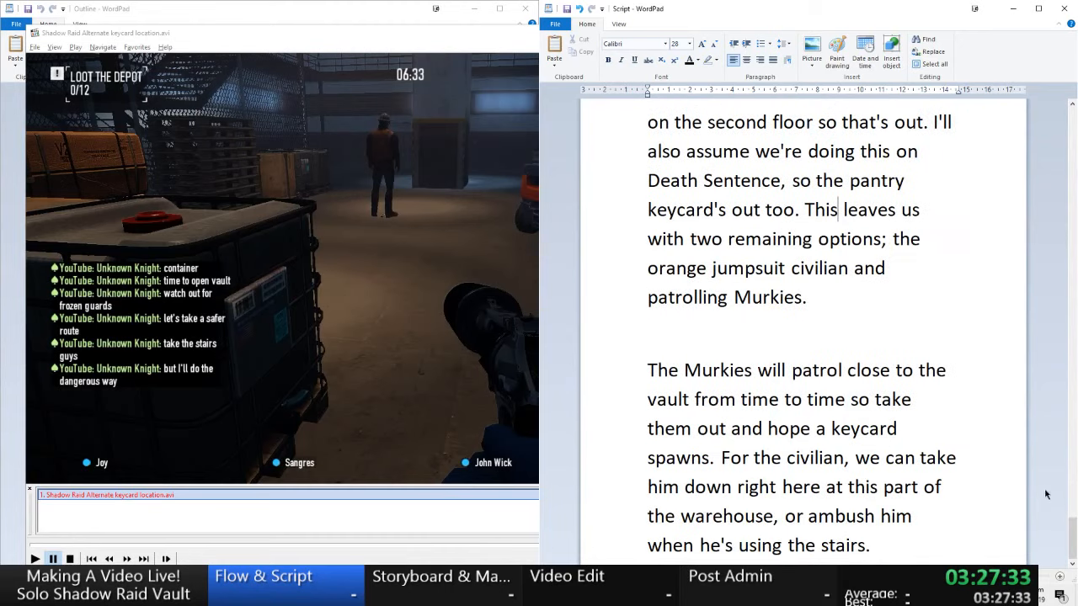
# - Clear the gameplay video off the outline and highlight its note beginning "So now that we have 2 keycards" through "Voila!"
pyautogui.click(936, 548)
pyautogui.moveTo(325, 38); pyautogui.dragTo(167, 132)
pyautogui.click(621, 126)
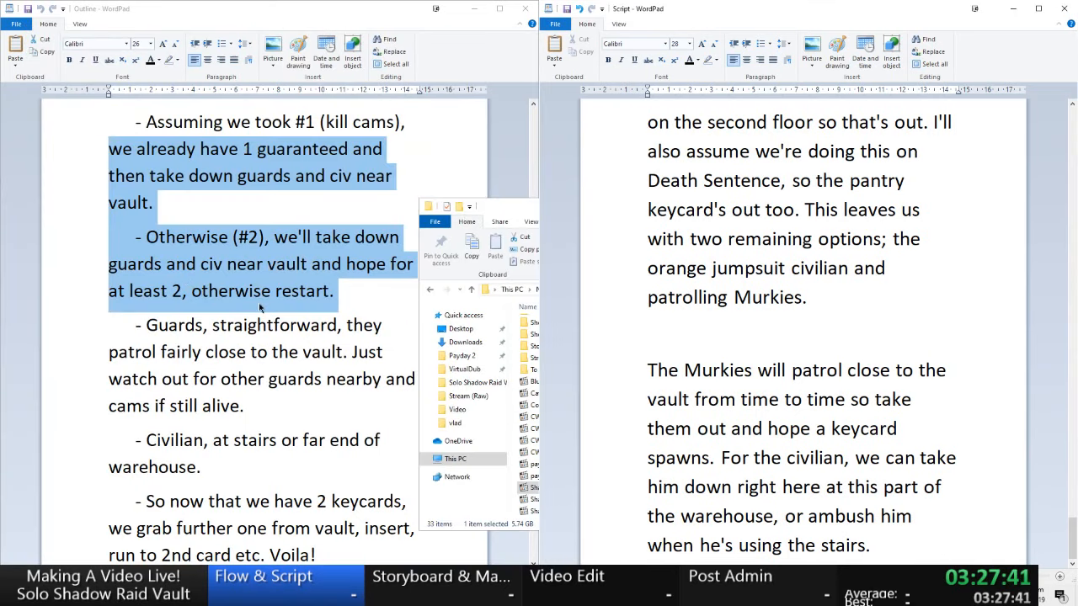
pyautogui.scroll(-1, 271, 362)
pyautogui.scroll(-1, 271, 362)
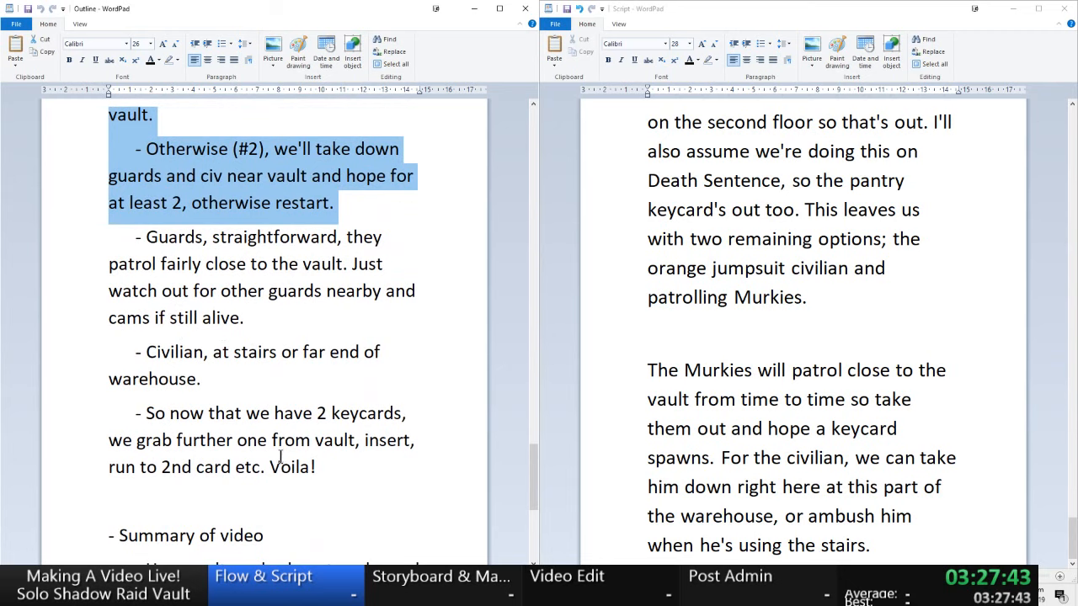
pyautogui.moveTo(363, 474); pyautogui.dragTo(148, 414)
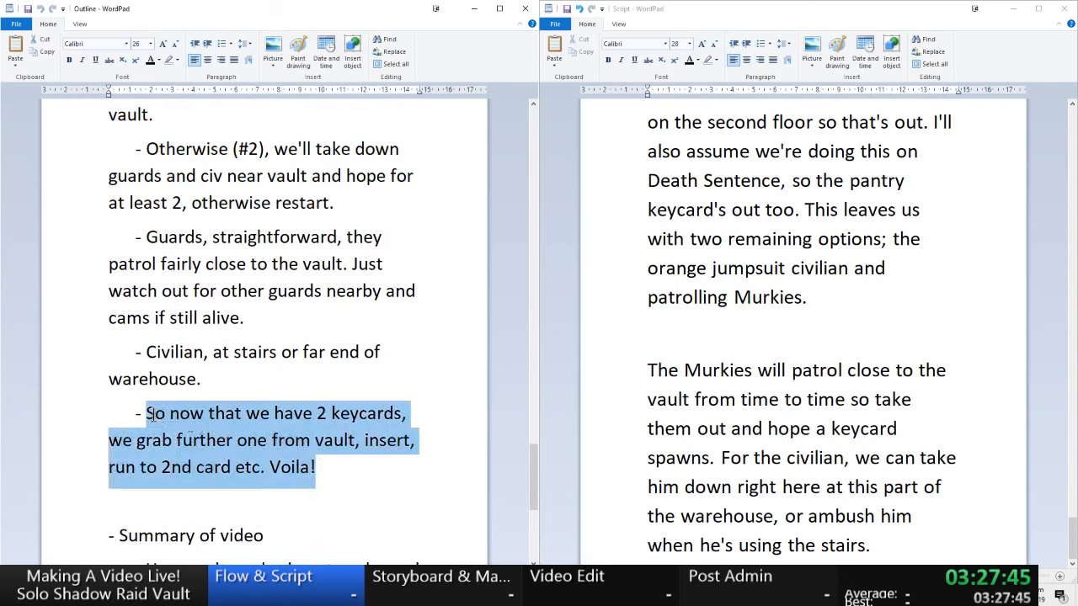
pyautogui.click(1037, 435)
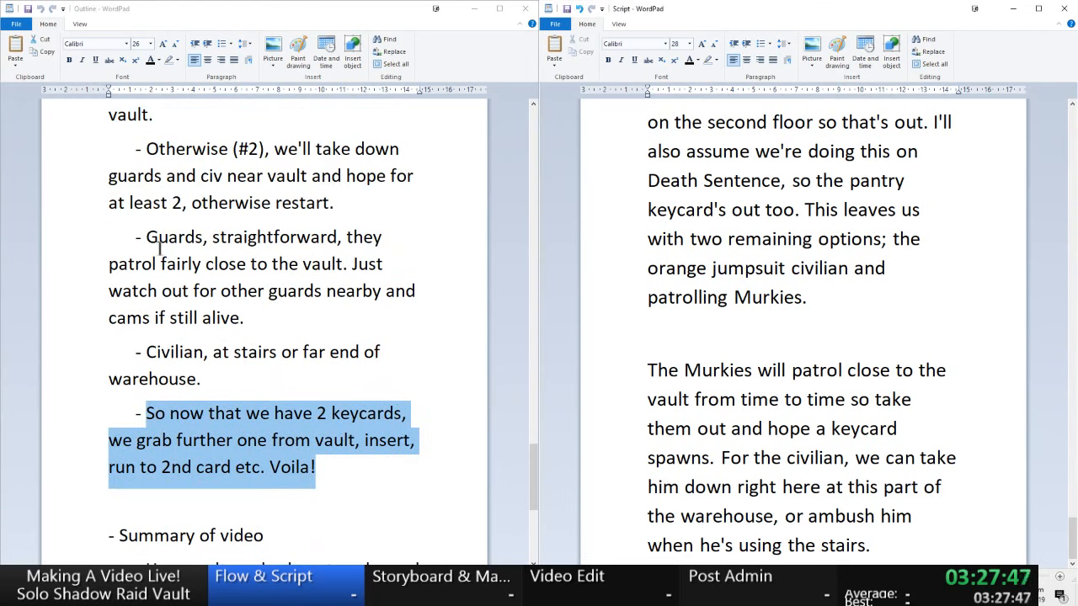
# - Add the sentence "Of course, watch out for the cameras and other nearby guards." after "when he's using the stairs." in the script
pyautogui.click(884, 541)
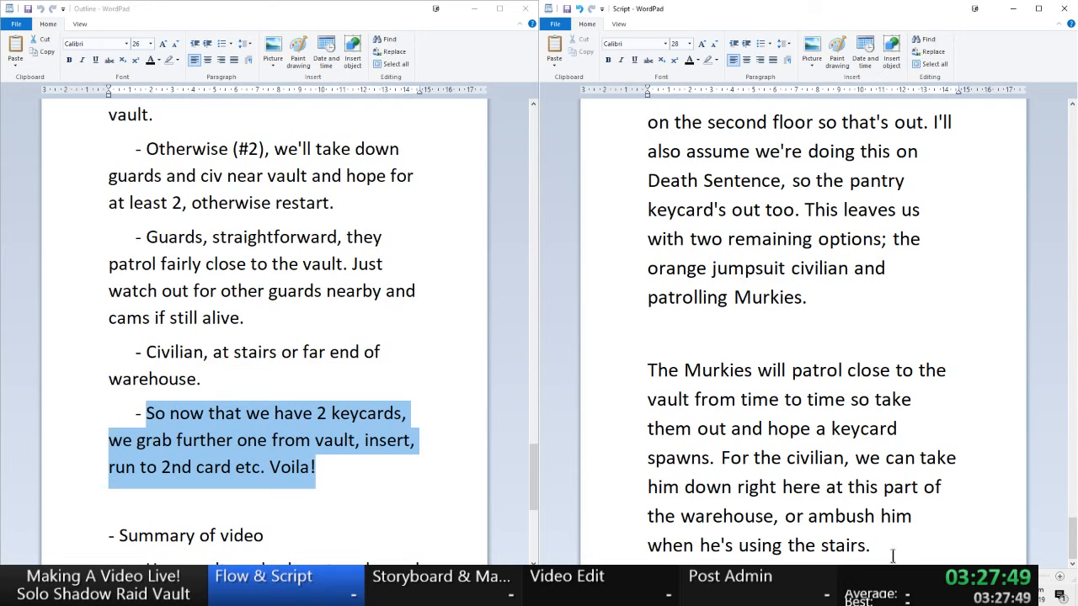
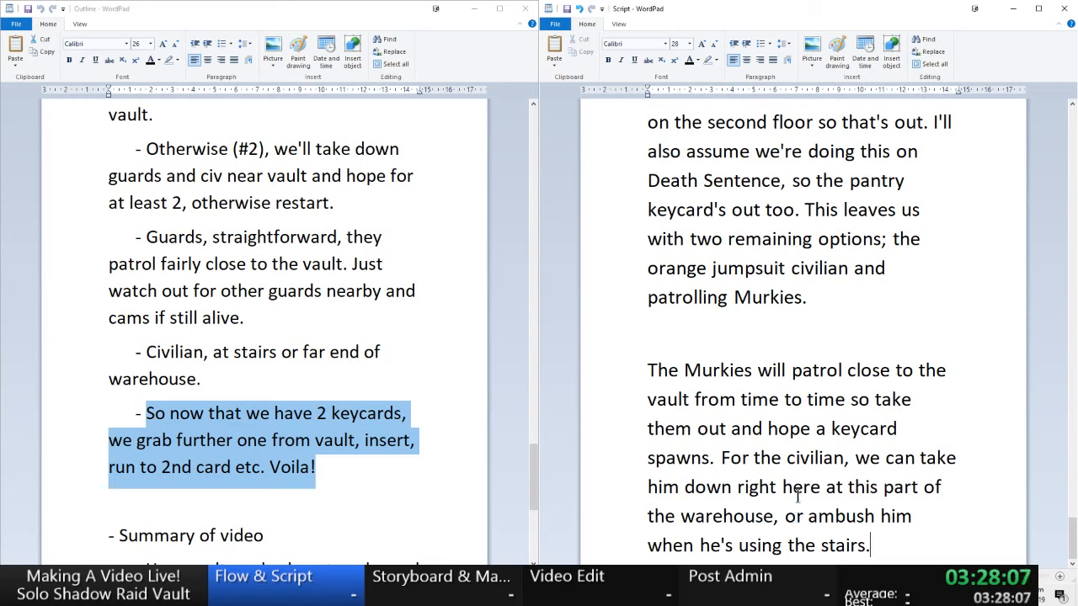
pyautogui.write('Of c')
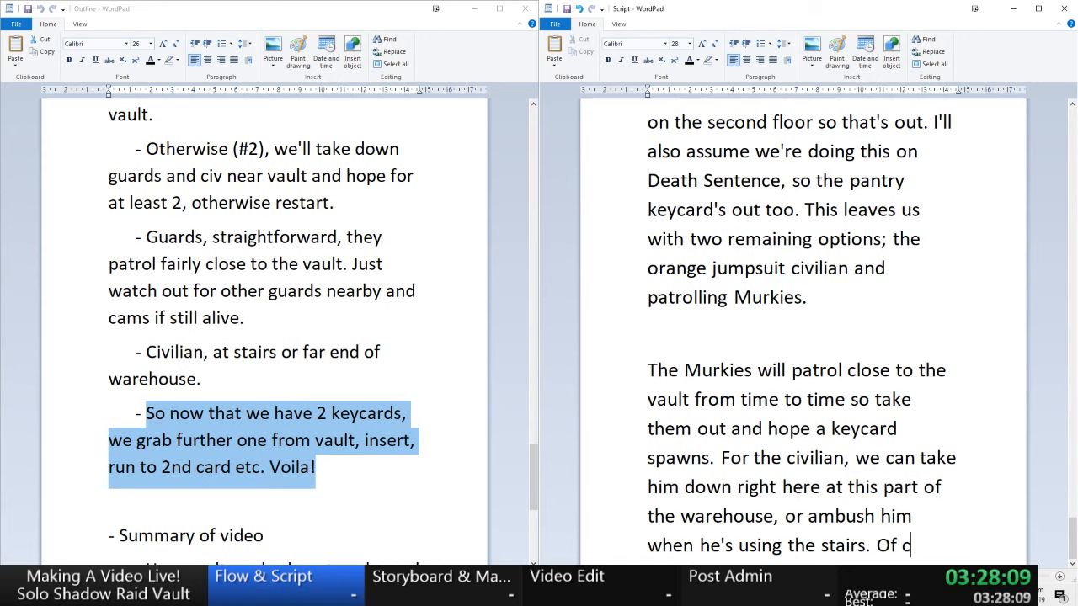
pyautogui.write('ourse, watc')
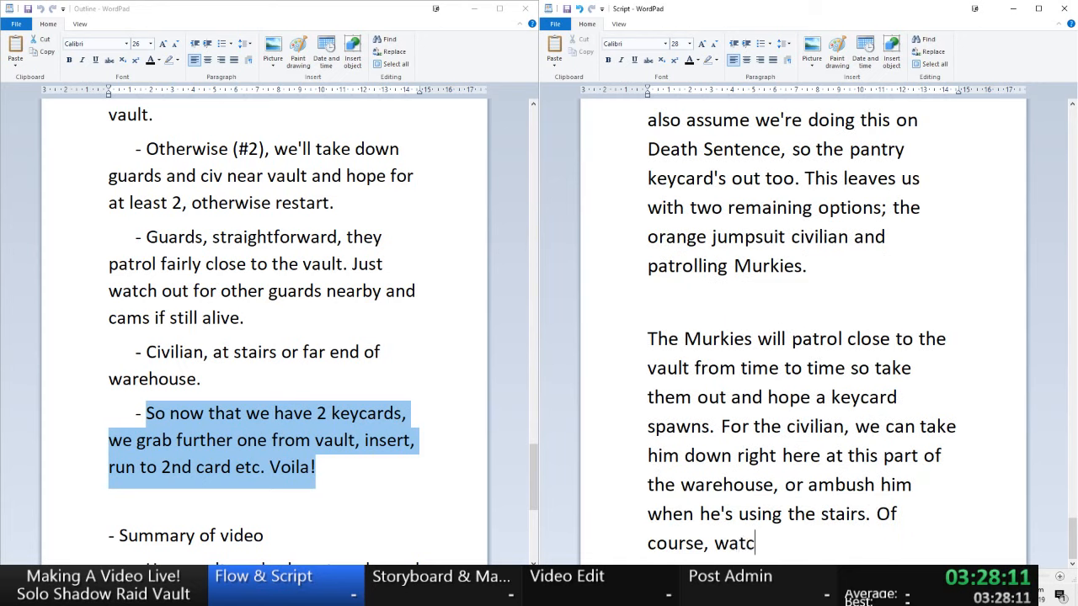
pyautogui.write('h out for ')
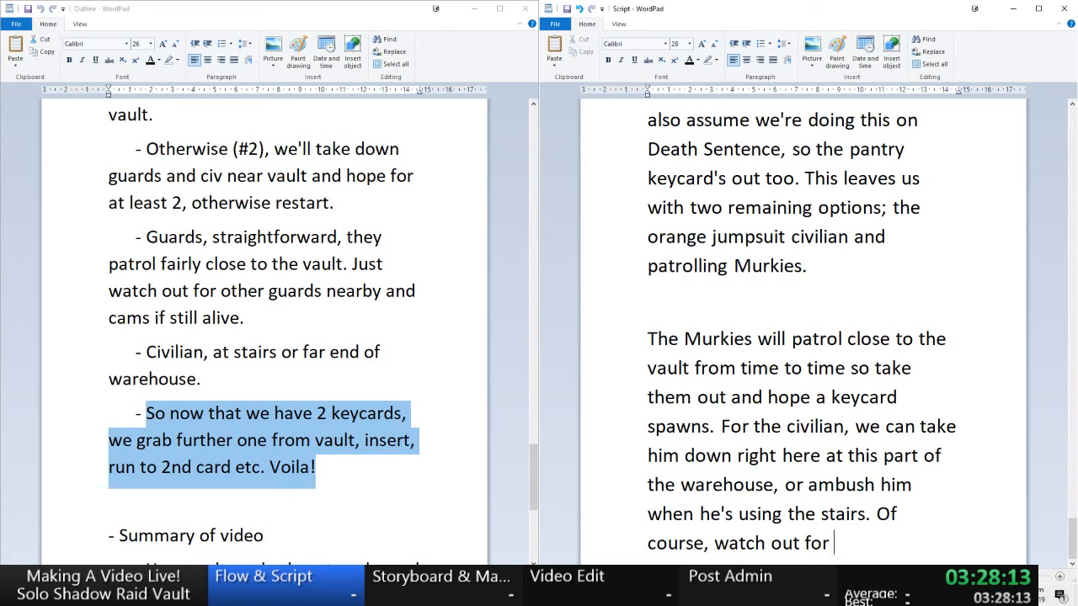
pyautogui.write('cameras f')
pyautogui.press('BackSpace')
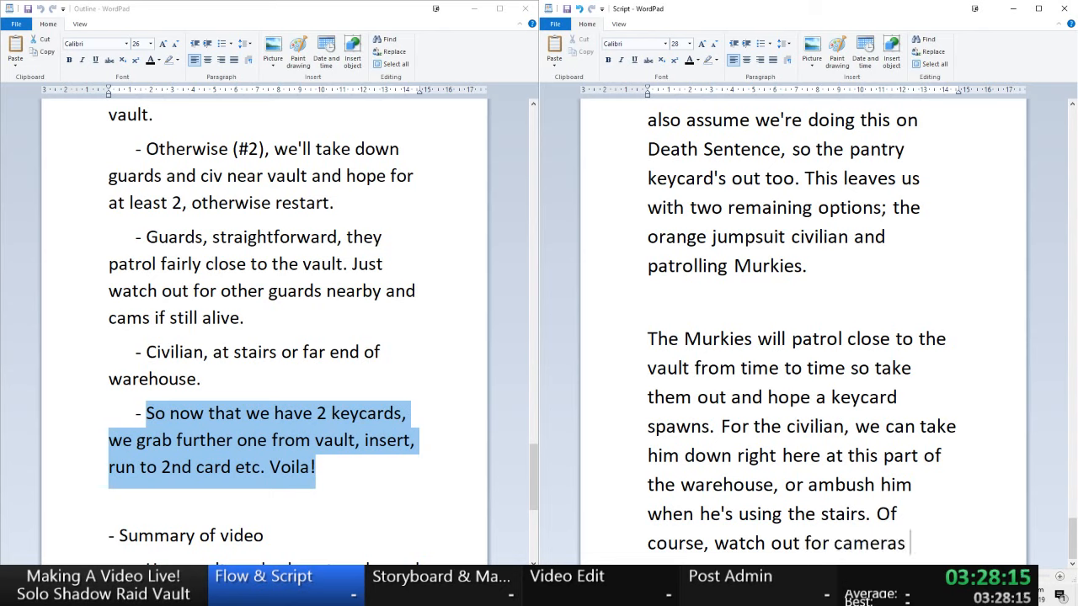
pyautogui.write('i')
pyautogui.press('BackSpace')
pyautogui.press('BackSpace')
pyautogui.press('BackSpace')
pyautogui.press('BackSpace')
pyautogui.press('BackSpace')
pyautogui.press('BackSpace')
pyautogui.press('BackSpace')
pyautogui.press('BackSpace')
pyautogui.press('BackSpace')
pyautogui.write('the cameras and other ')
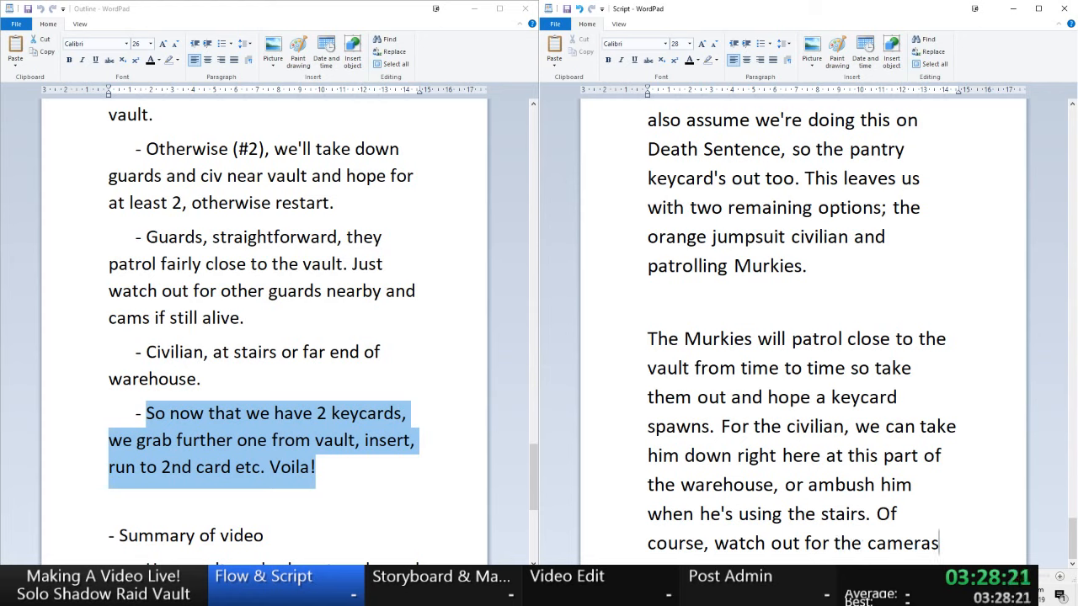
pyautogui.write('nearby guards.')
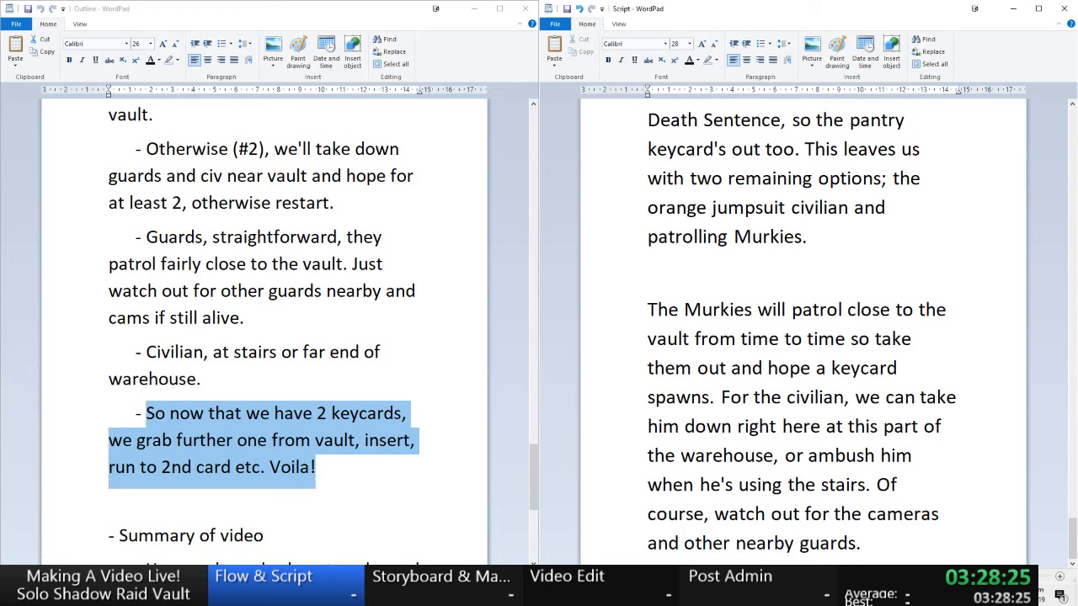
# - Start a new script paragraph below with "Hopefully by now, we have 2 keycards lying around"
pyautogui.press('Return')
pyautogui.press('Return')
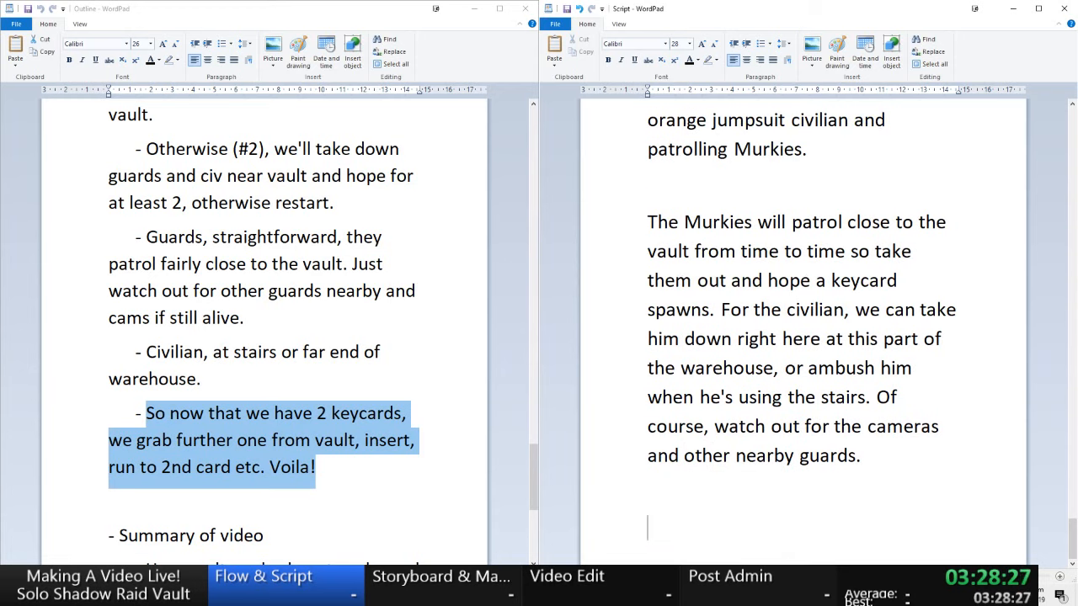
pyautogui.write('Hopefully by')
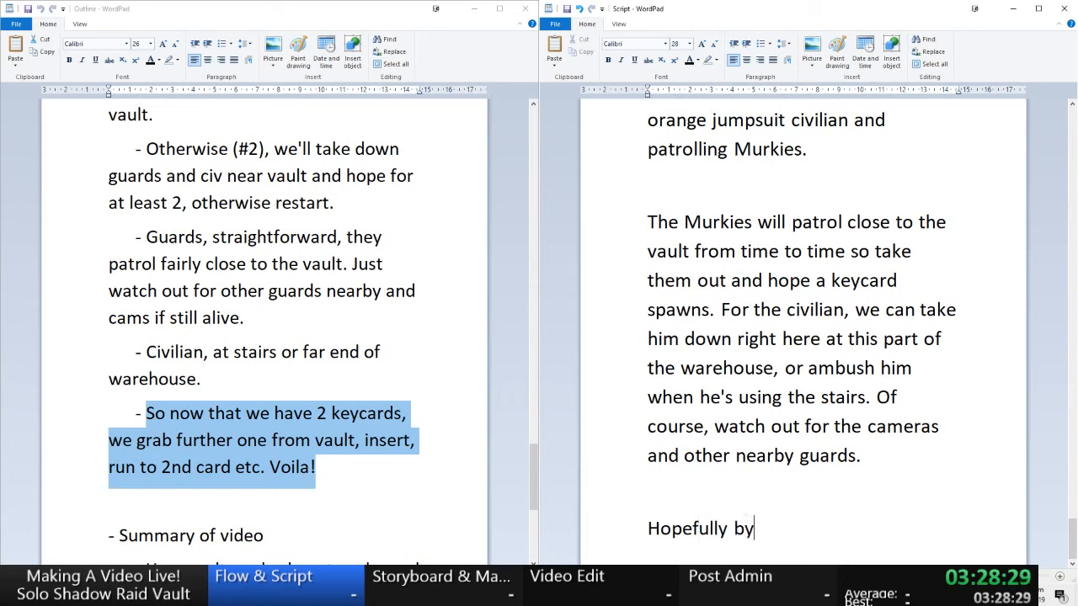
pyautogui.write(' now we')
pyautogui.press('BackSpace')
pyautogui.press('BackSpace')
pyautogui.press('BackSpace')
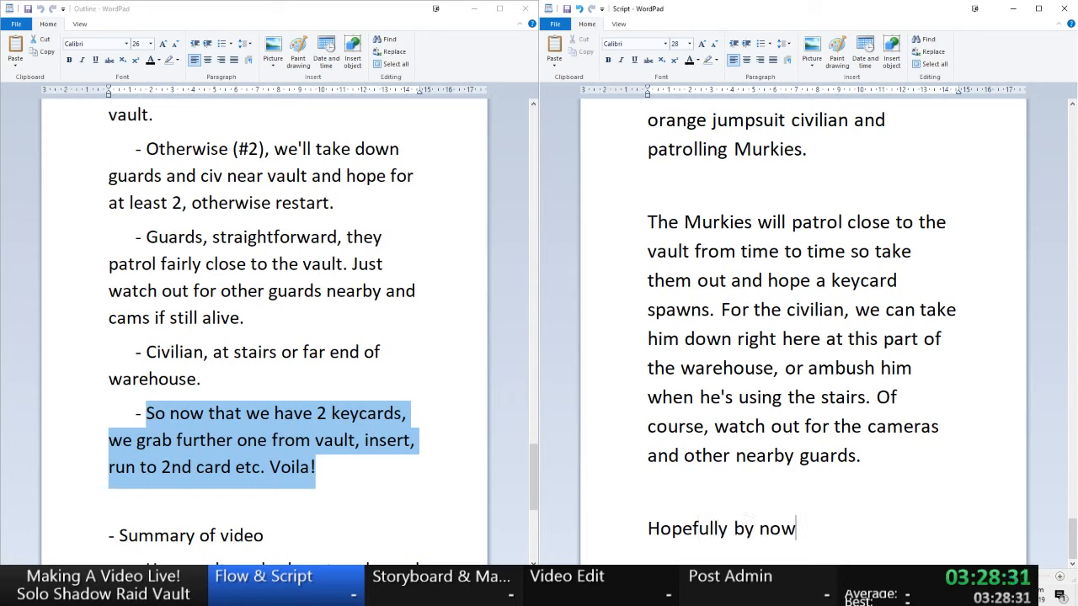
pyautogui.write(', we have 2 ')
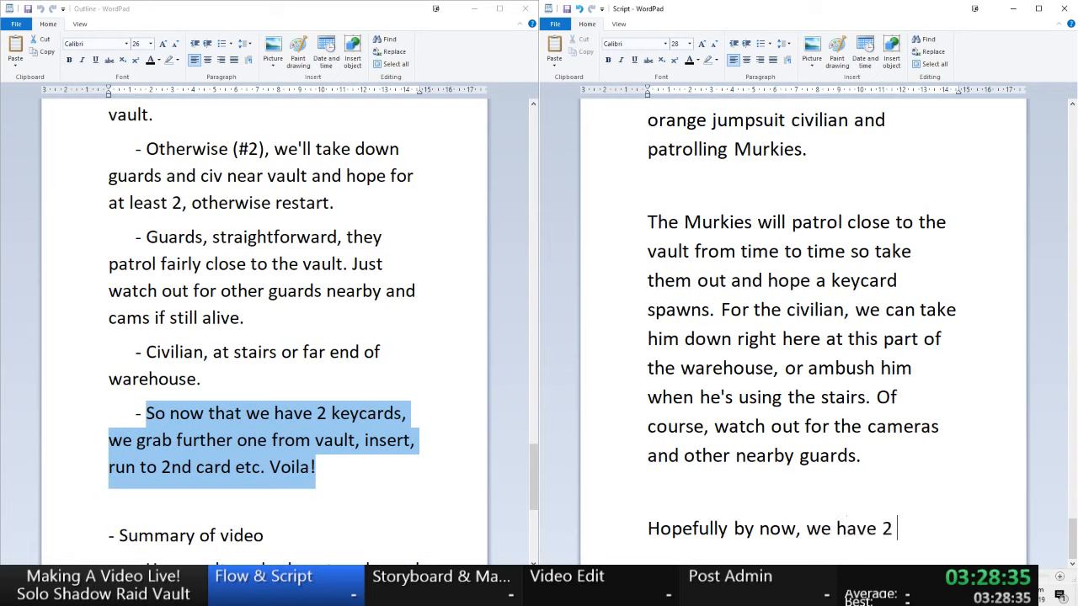
pyautogui.write('keycards ')
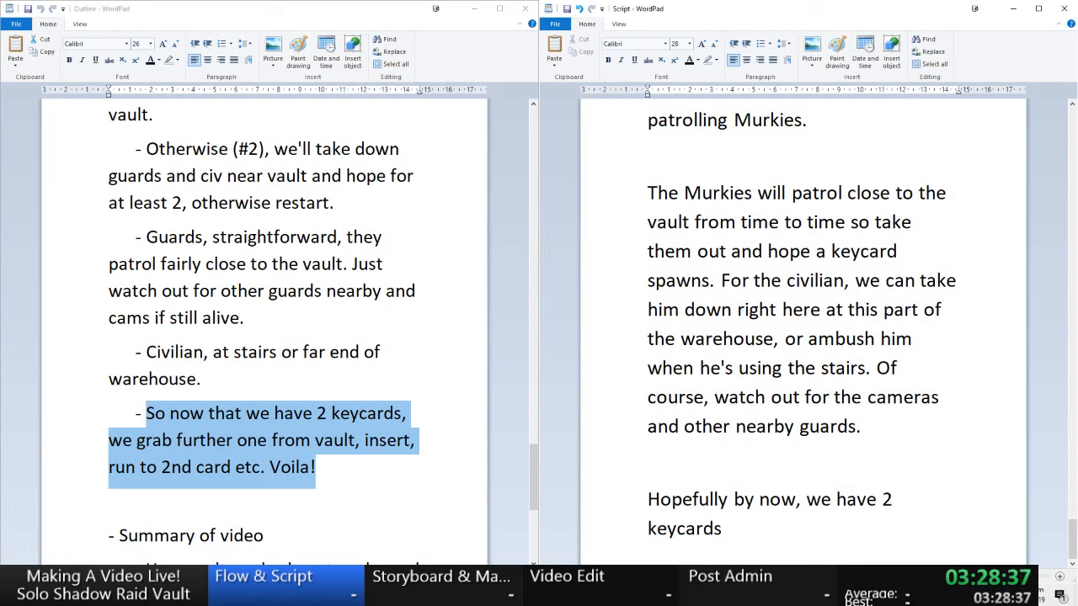
pyautogui.write('lying on the')
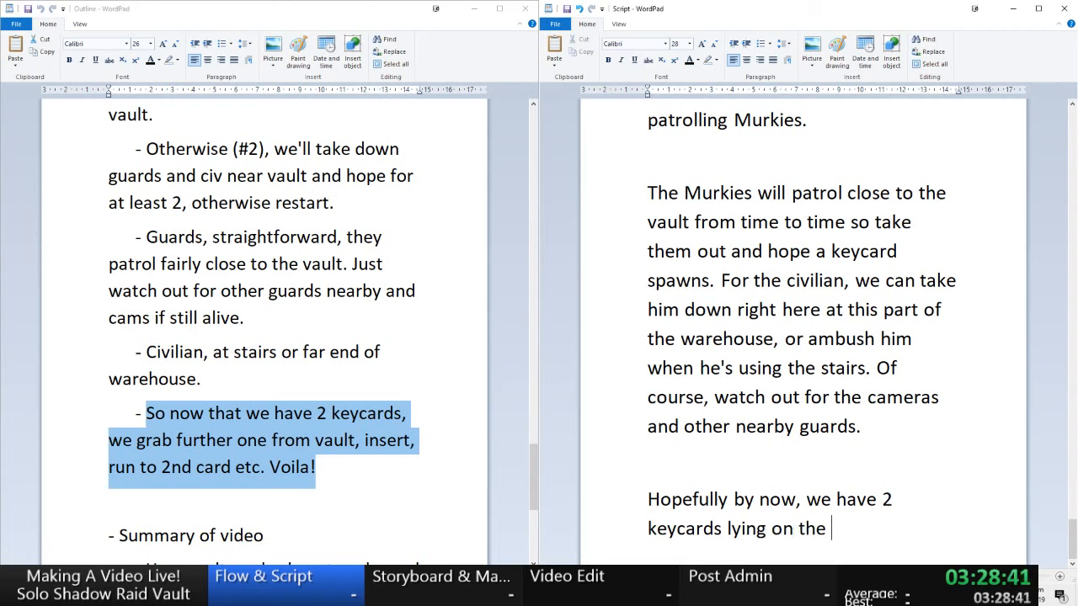
pyautogui.press('BackSpace')
pyautogui.press('BackSpace')
pyautogui.press('BackSpace')
pyautogui.press('BackSpace')
pyautogui.press('BackSpace')
pyautogui.press('BackSpace')
pyautogui.press('BackSpace')
pyautogui.write('arounds')
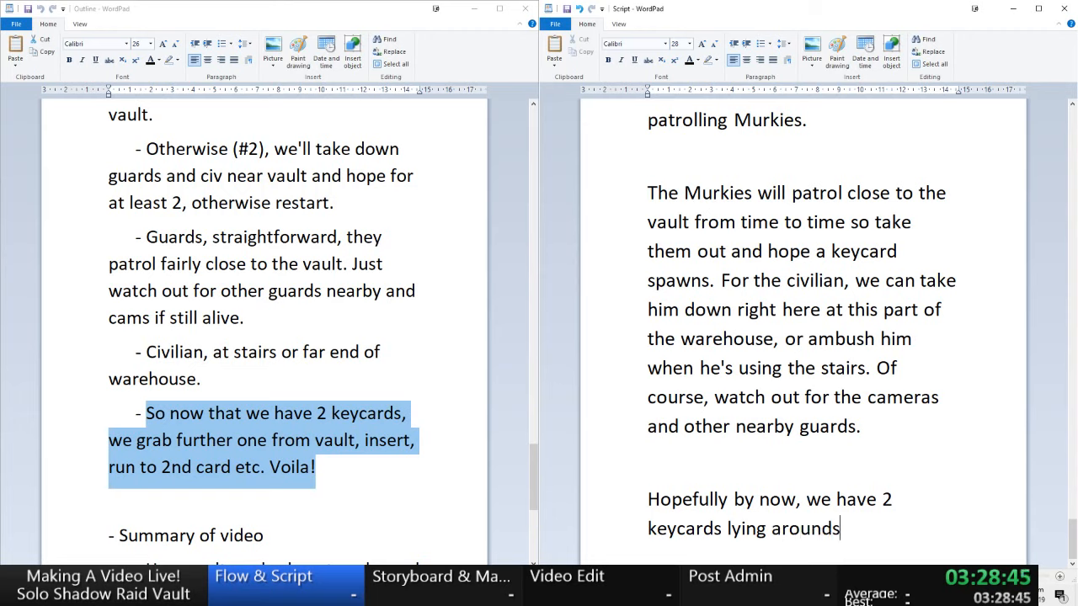
pyautogui.press('BackSpace')
# - Continue the new paragraph's sentence with ", so grab the furthest one away," after "lying around"
pyautogui.write(', so grab the f')
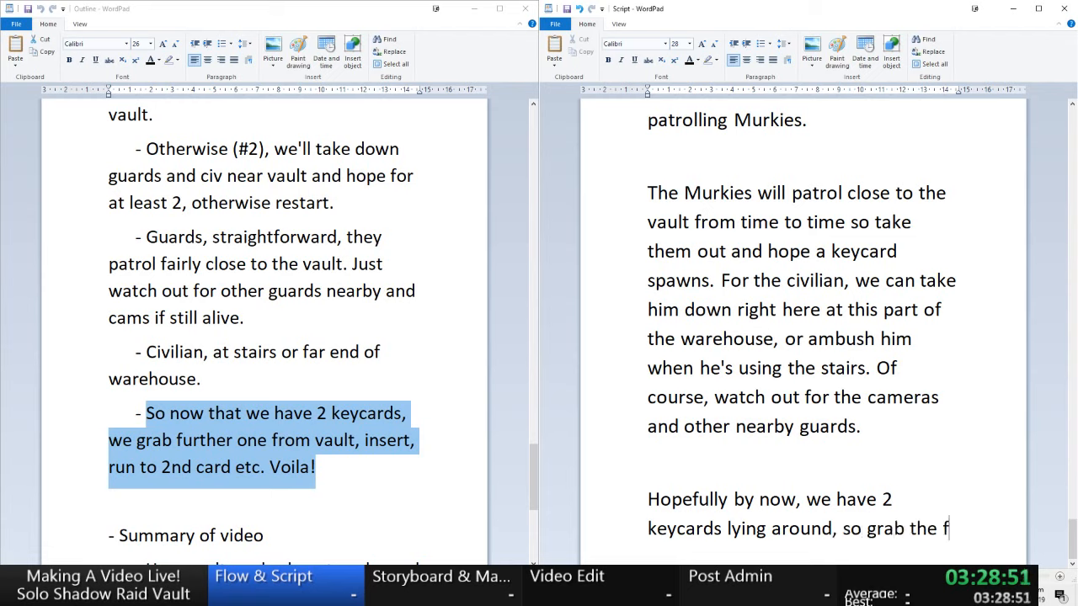
pyautogui.write('urthest ')
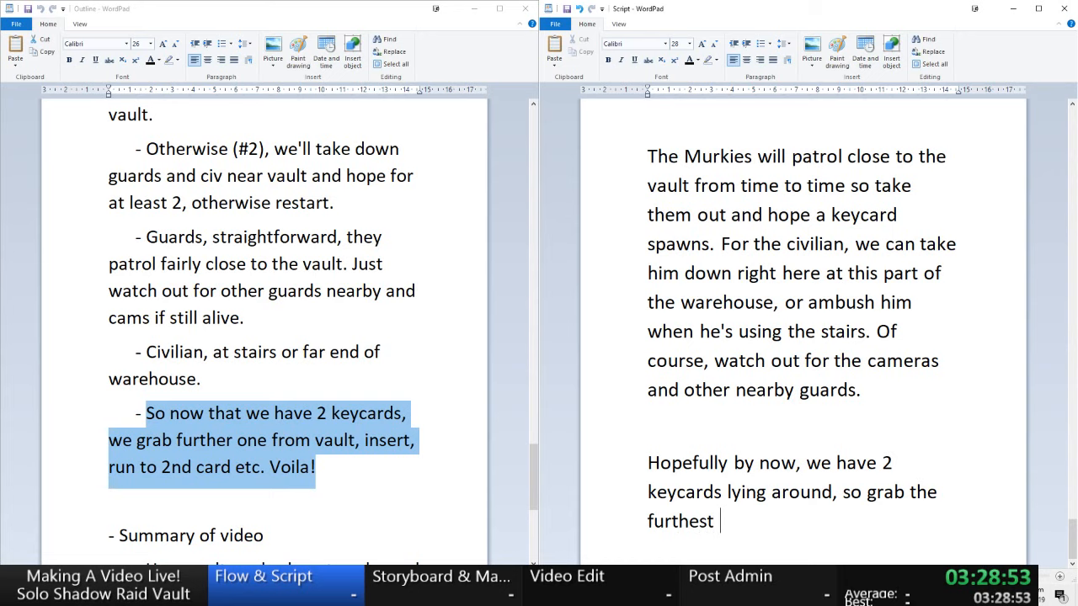
pyautogui.write('one away,')
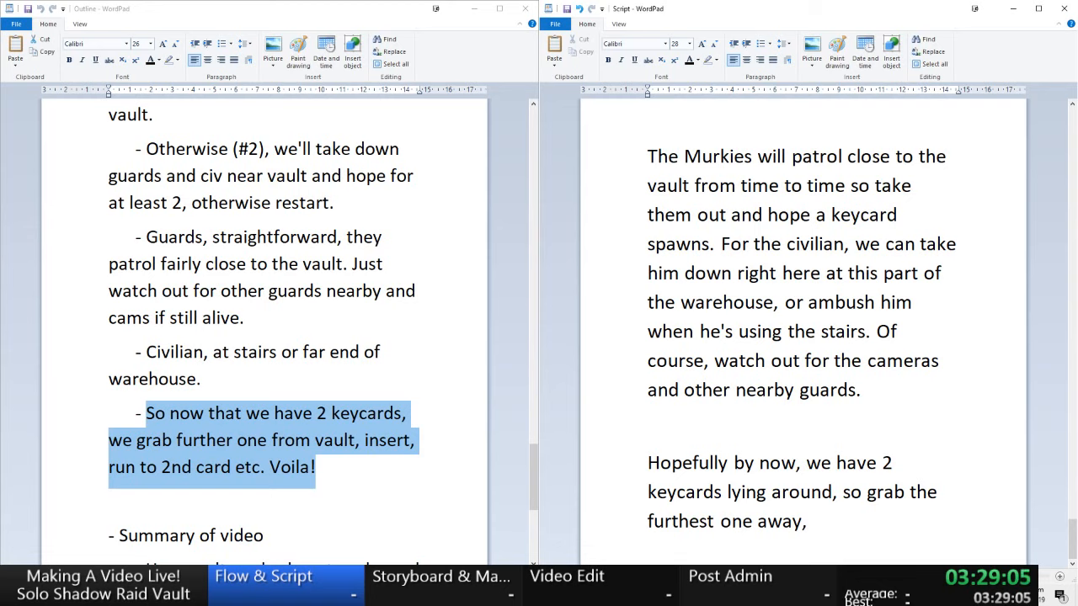
# - Reread the script's "Opening the Vault Solo" section, checking how the two-keycard solution is described
pyautogui.scroll(15, 795, 436)
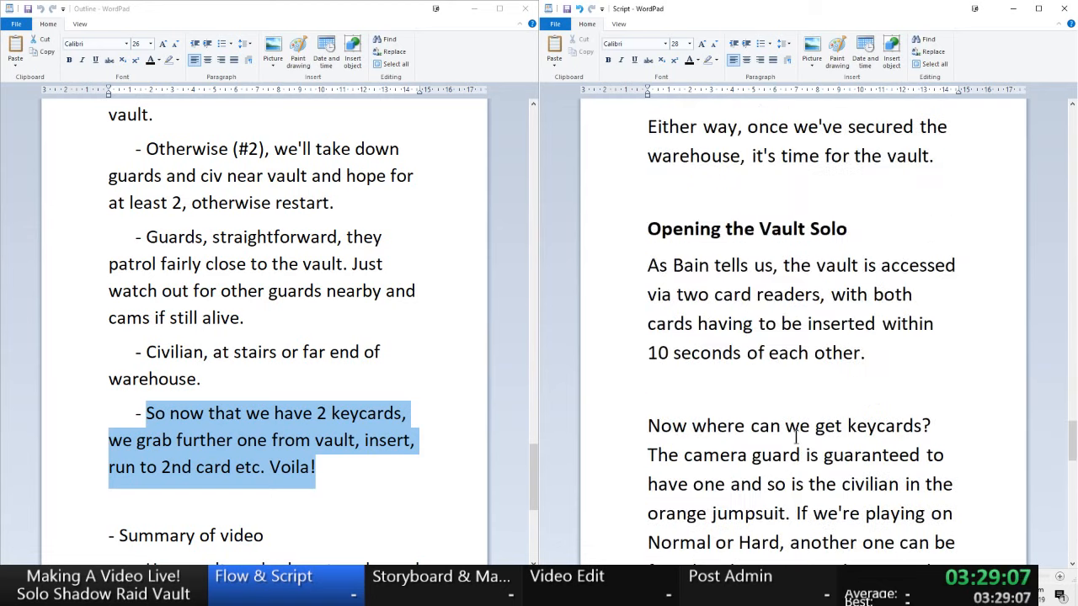
pyautogui.scroll(-6, 930, 431)
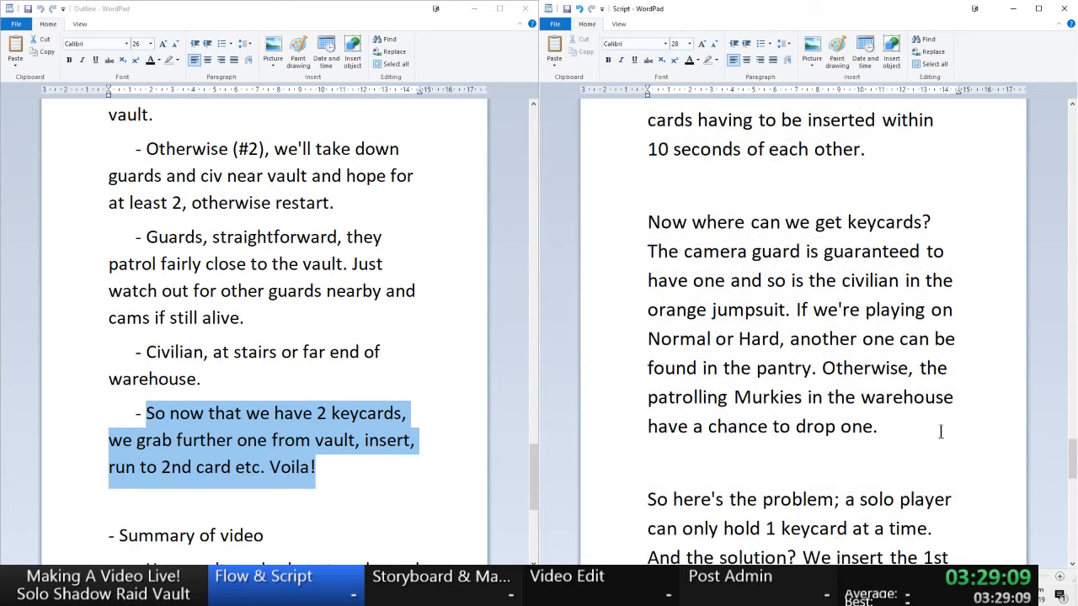
pyautogui.scroll(-6, 940, 432)
pyautogui.moveTo(802, 368); pyautogui.dragTo(898, 535)
pyautogui.scroll(-5, 821, 388)
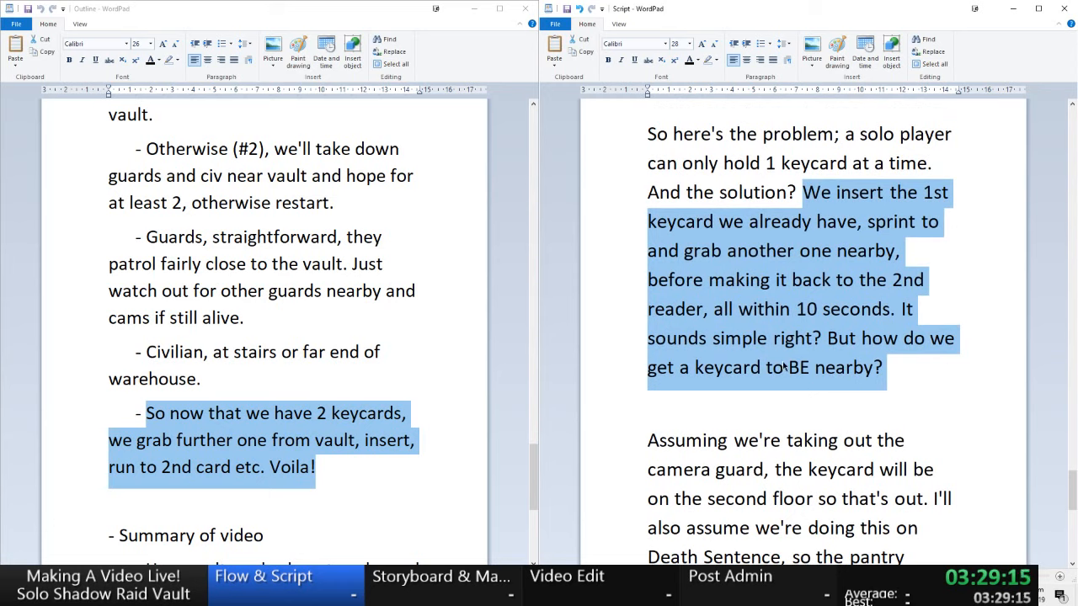
pyautogui.scroll(-7, 1056, 490)
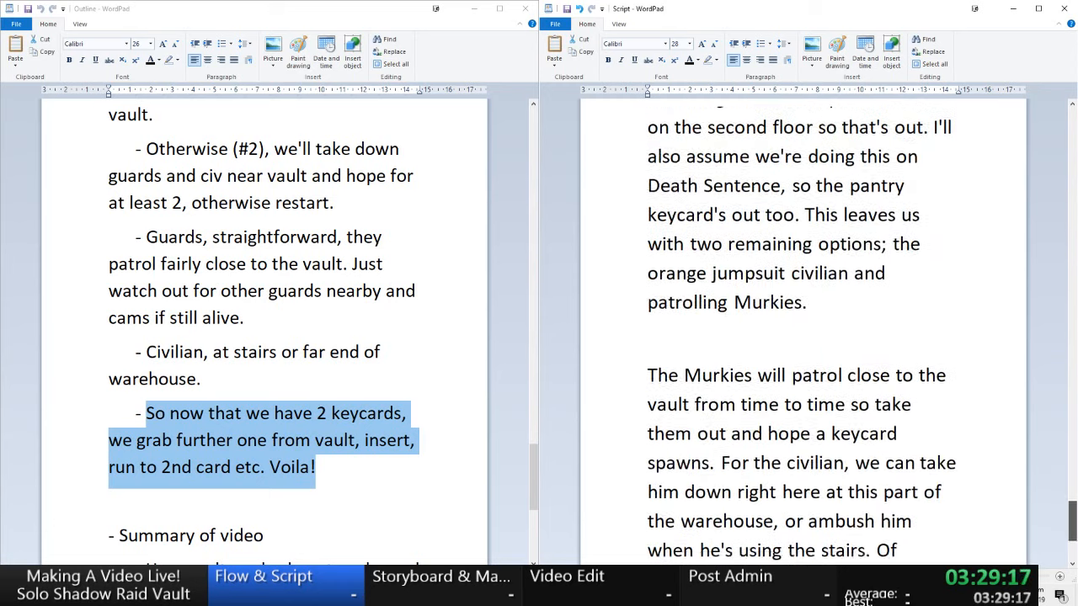
# - Reword "furthest one away," to "furthest away one" in the script's last paragraph
pyautogui.click(819, 543)
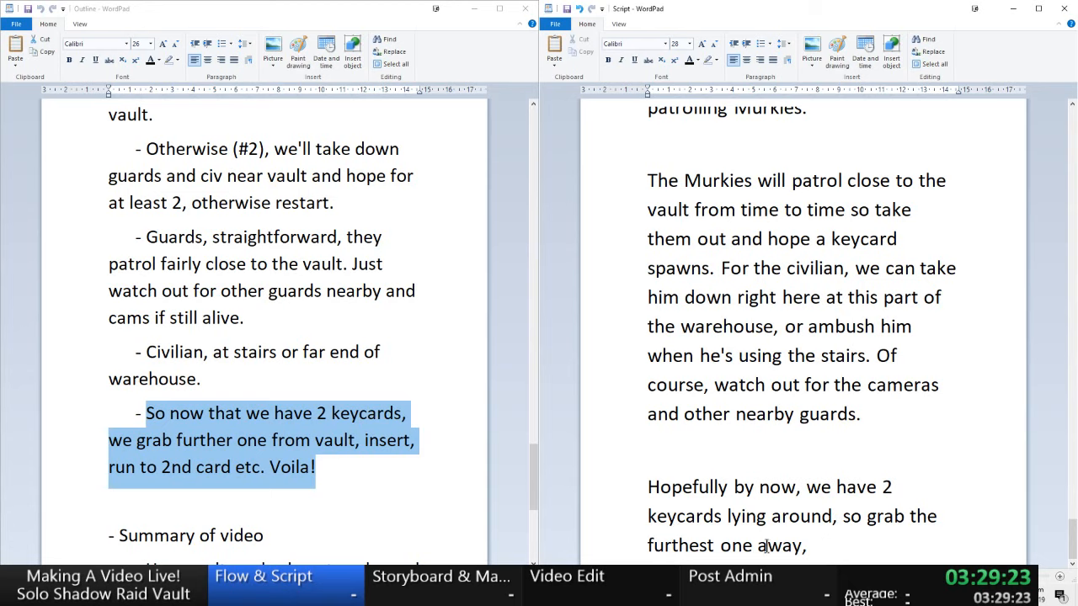
pyautogui.tripleClick(715, 546)
pyautogui.click(730, 545)
pyautogui.doubleClick(730, 545)
pyautogui.write('away keyca')
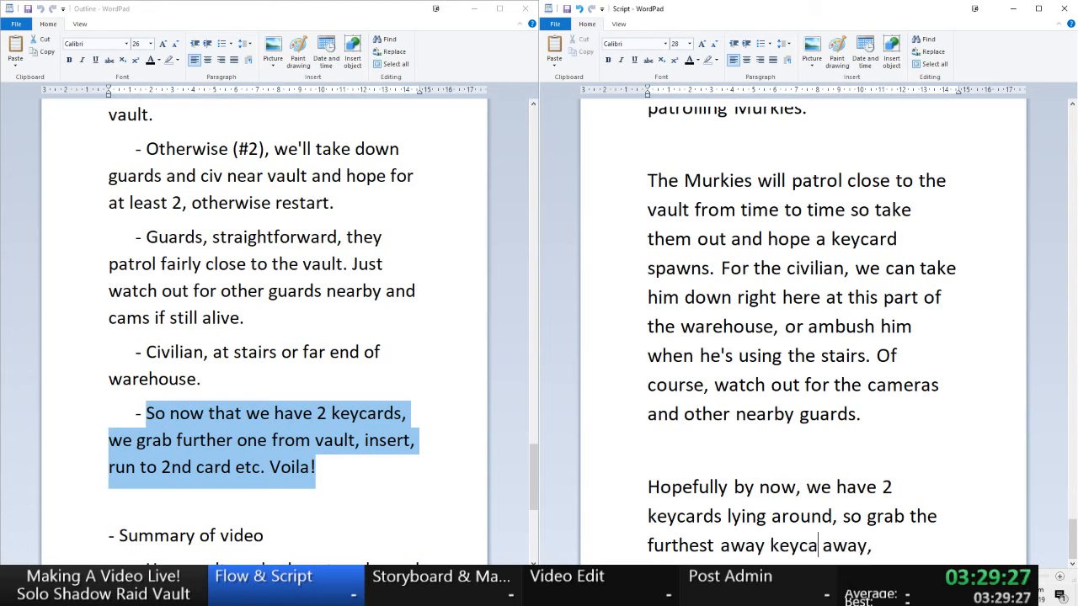
pyautogui.write('rd')
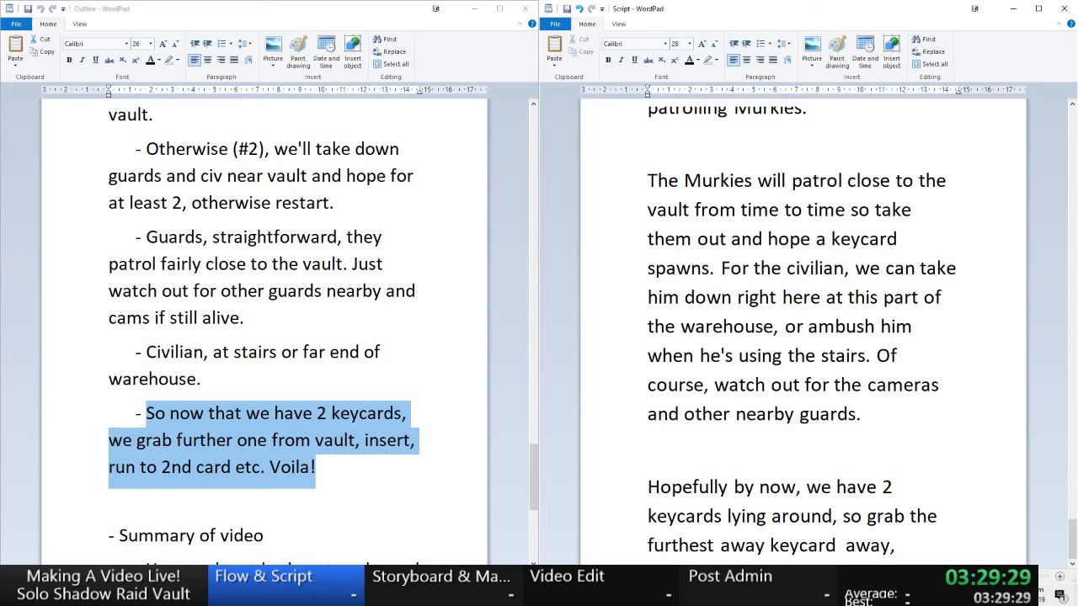
pyautogui.hotkey('shift', 'End')
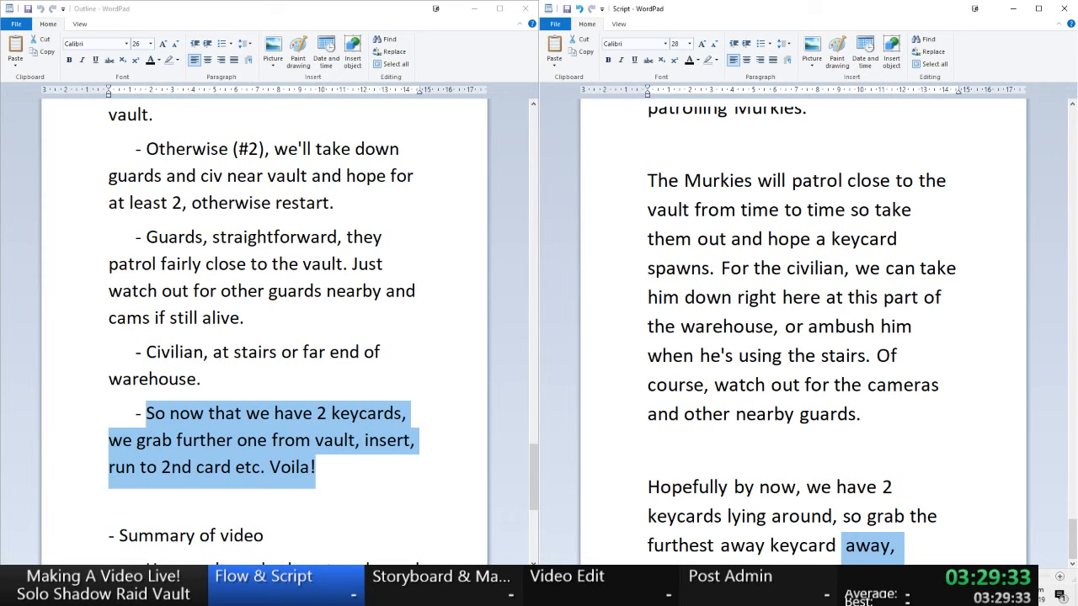
pyautogui.press('BackSpace')
pyautogui.press('BackSpace')
pyautogui.press('BackSpace')
pyautogui.press('BackSpace')
pyautogui.press('BackSpace')
pyautogui.press('BackSpace')
pyautogui.press('BackSpace')
pyautogui.press('BackSpace')
pyautogui.press('BackSpace')
pyautogui.write('one')
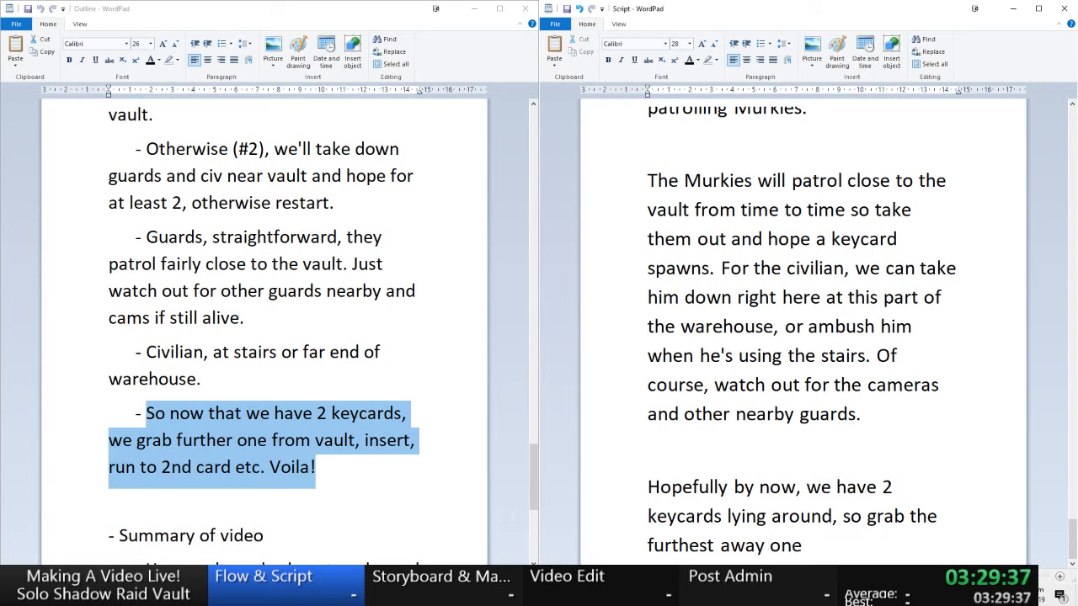
# - Replace "furthest away one" with "one further away to be our keycard 1" at the end of the script
pyautogui.press('BackSpace')
pyautogui.press('BackSpace')
pyautogui.press('BackSpace')
pyautogui.press('BackSpace')
pyautogui.press('BackSpace')
pyautogui.press('BackSpace')
pyautogui.press('BackSpace')
pyautogui.press('BackSpace')
pyautogui.press('BackSpace')
pyautogui.press('BackSpace')
pyautogui.press('BackSpace')
pyautogui.press('BackSpace')
pyautogui.press('BackSpace')
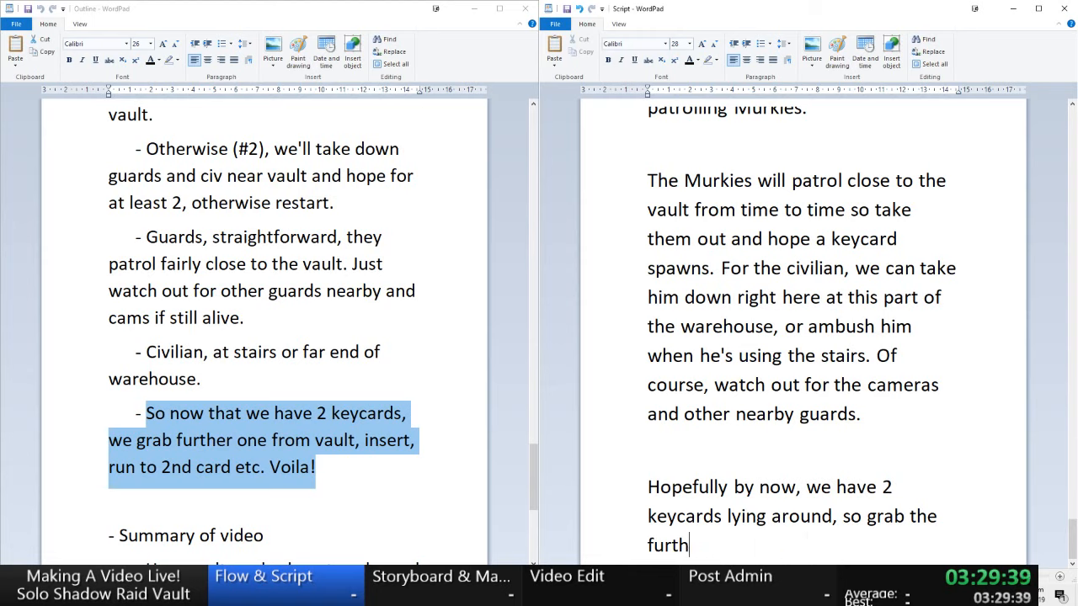
pyautogui.press('BackSpace')
pyautogui.press('BackSpace')
pyautogui.press('BackSpace')
pyautogui.press('BackSpace')
pyautogui.press('BackSpace')
pyautogui.write('one')
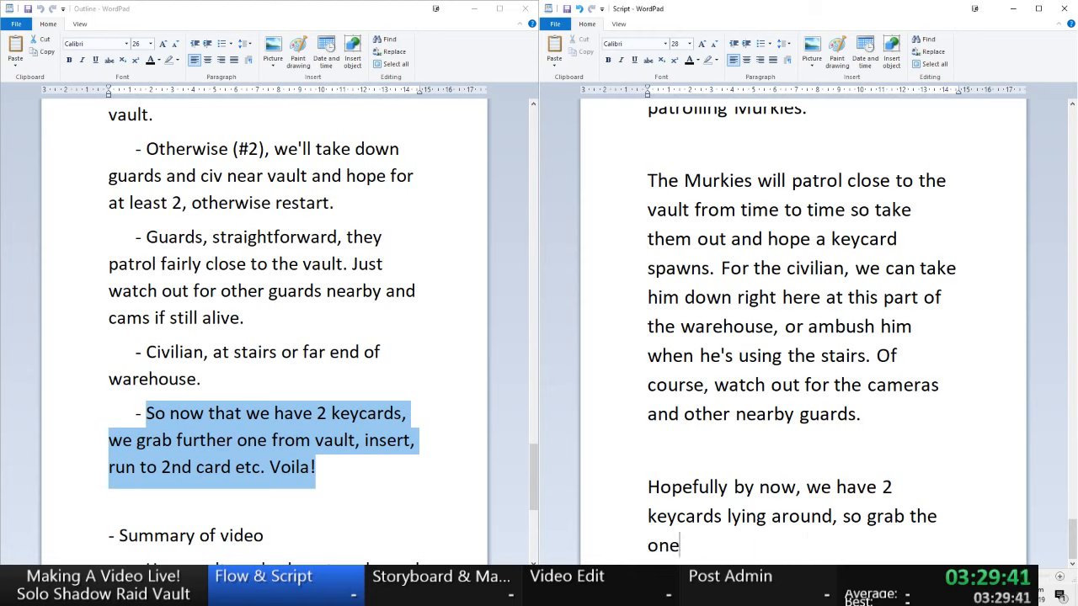
pyautogui.write(' further aw')
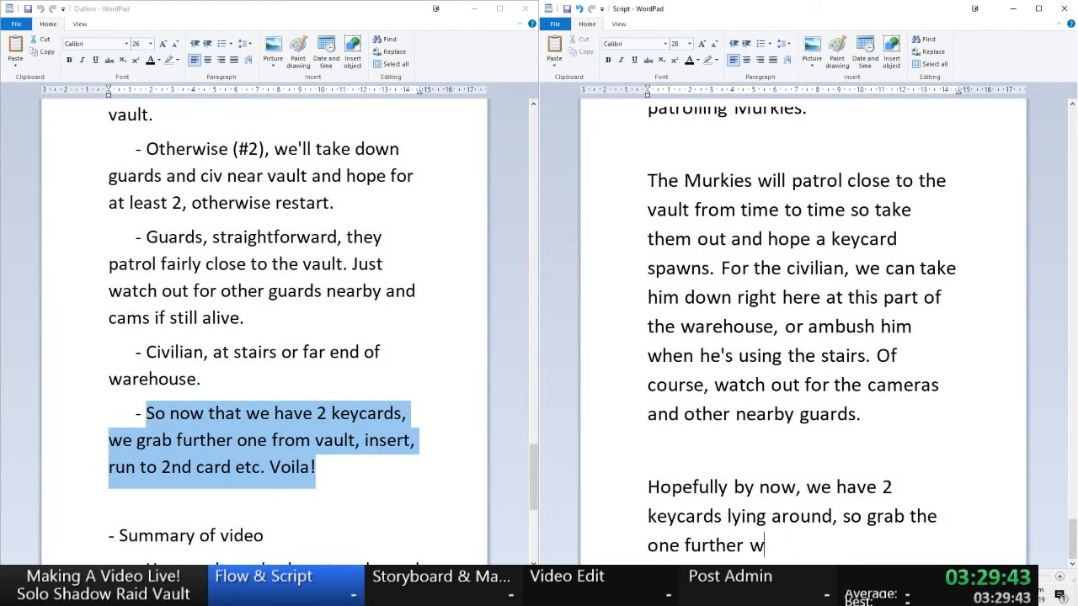
pyautogui.write('ay to be our ')
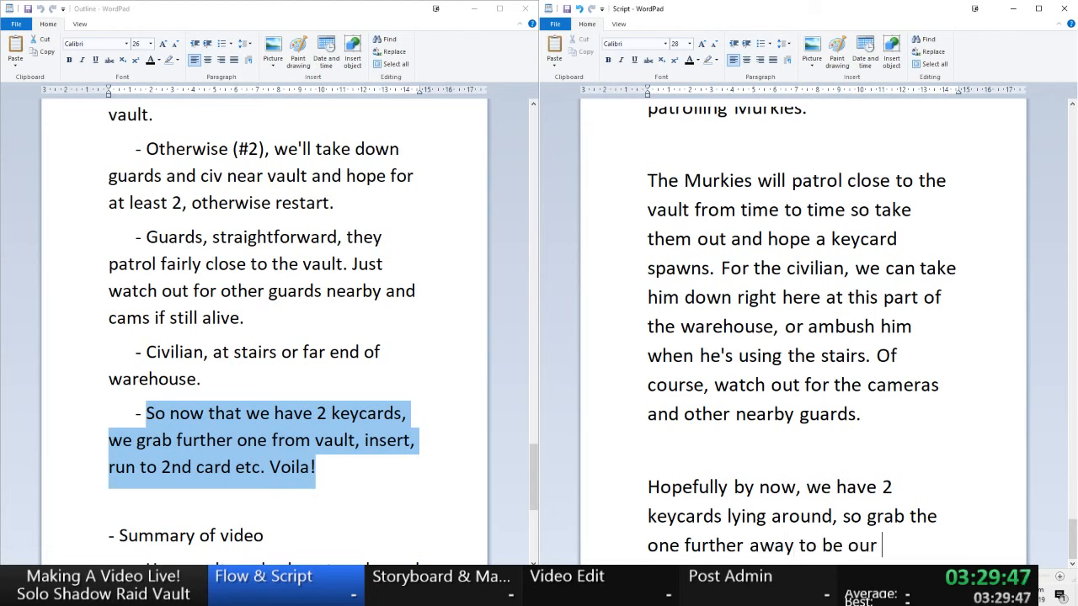
pyautogui.write('keycard 1')
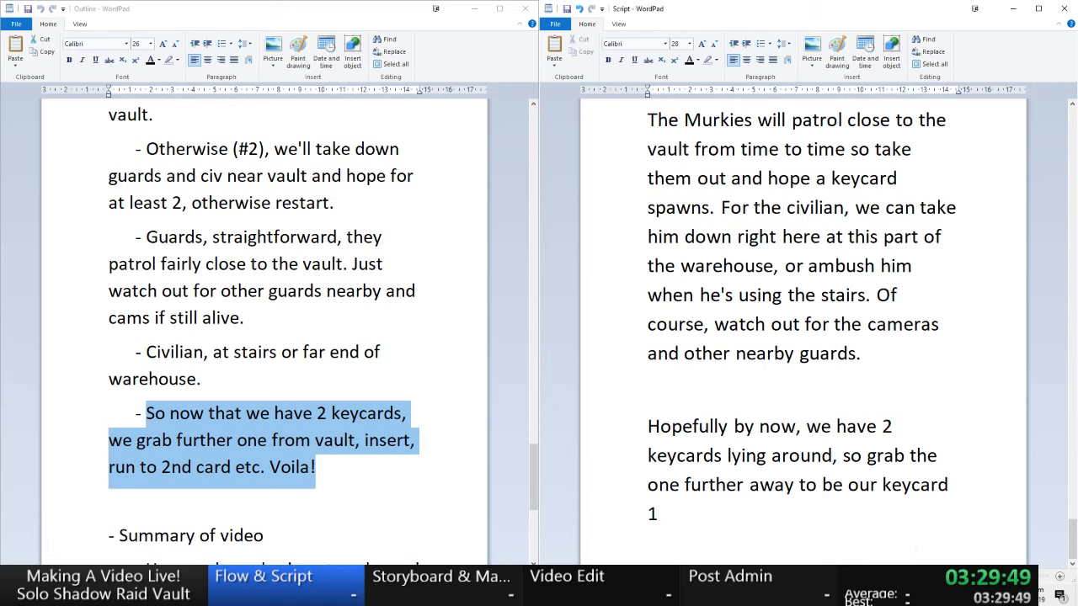
pyautogui.write(',')
pyautogui.press('BackSpace')
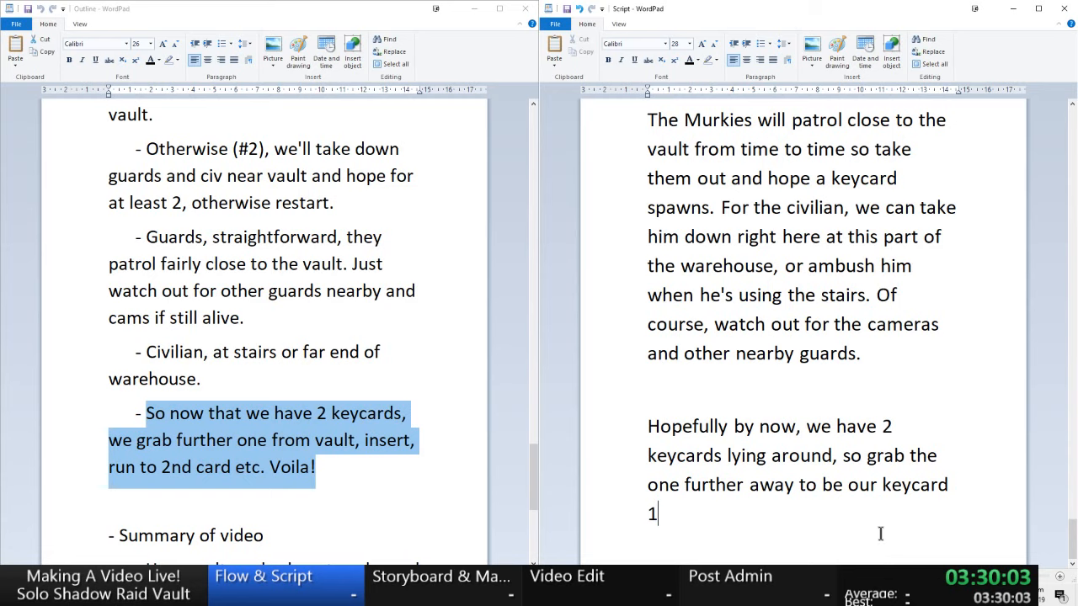
# - Split the last paragraph after "lying around," with two line breaks
pyautogui.click(830, 459)
pyautogui.press('Return')
pyautogui.press('Return')
pyautogui.scroll(-1, 842, 477)
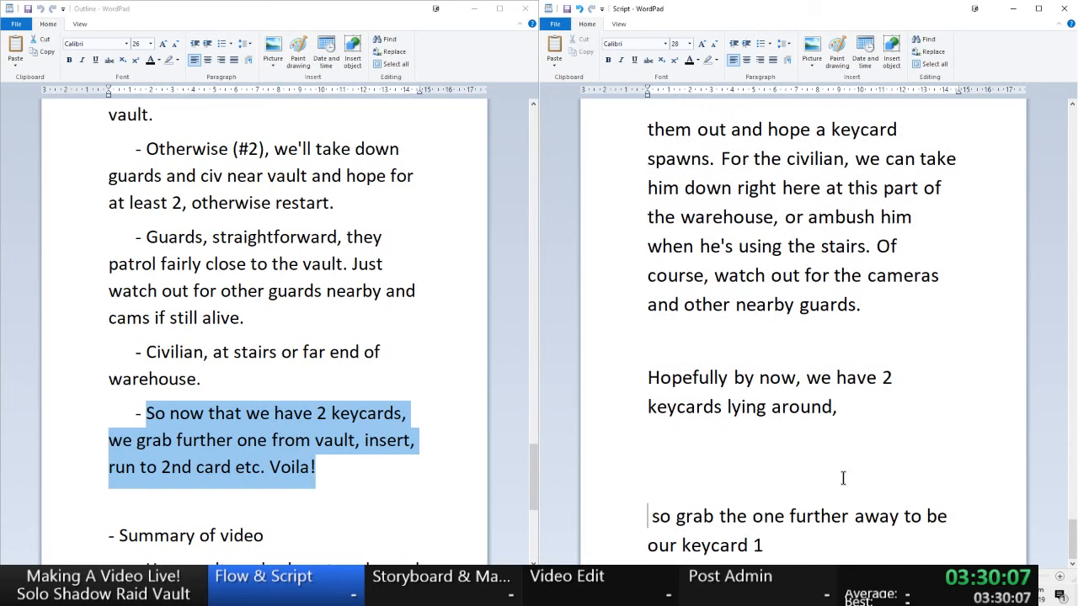
# - Check the earlier keycard explanation and outline summary, and rejoin "so grab the one further away" with the text after "lying around,"
pyautogui.moveTo(1072, 534); pyautogui.dragTo(1074, 474)
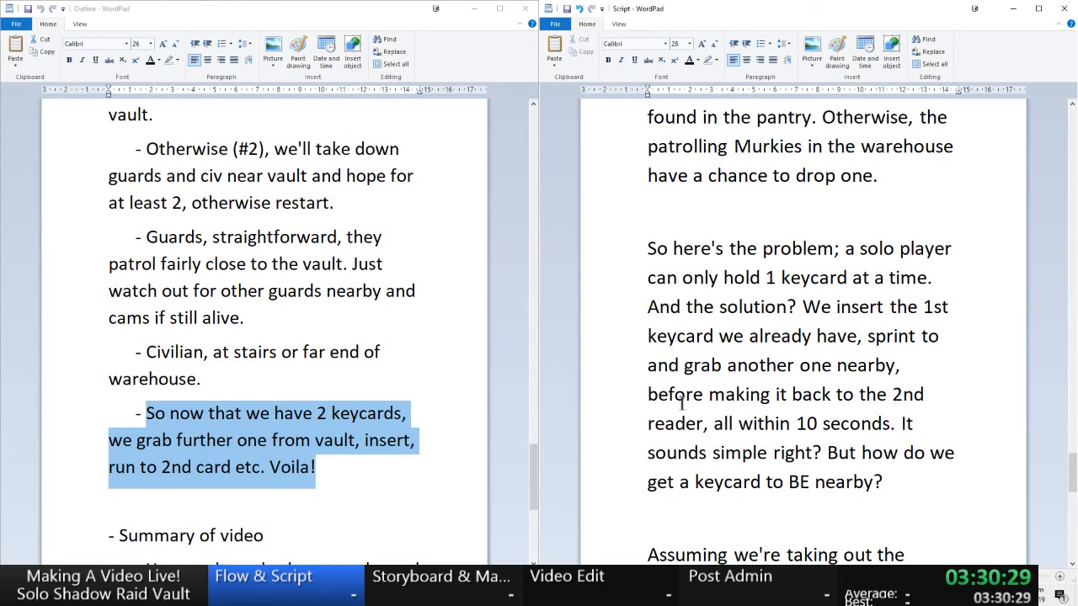
pyautogui.scroll(-10, 686, 408)
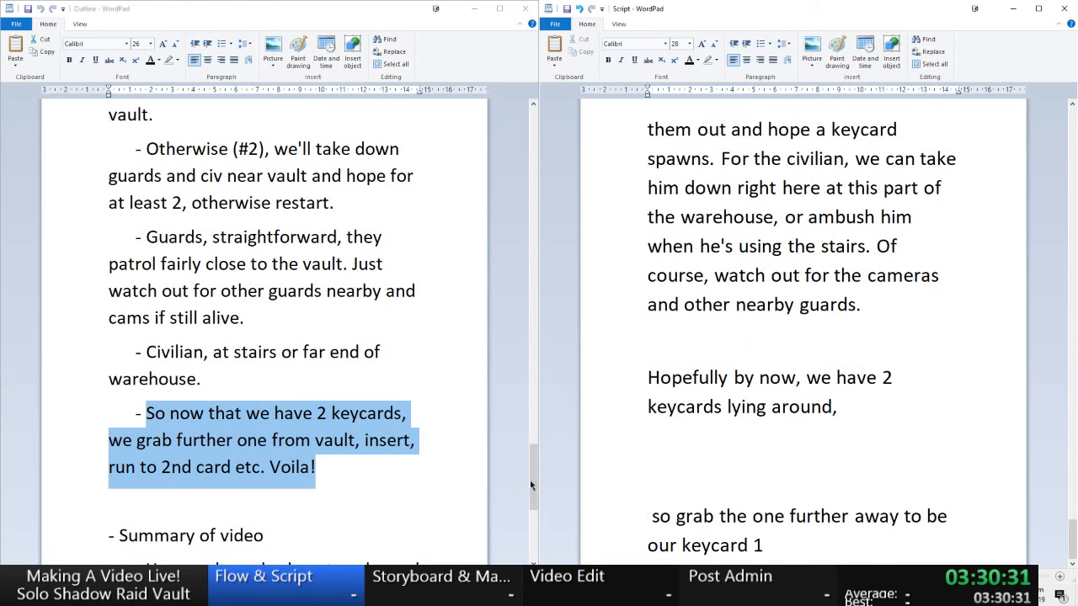
pyautogui.scroll(-3, 531, 485)
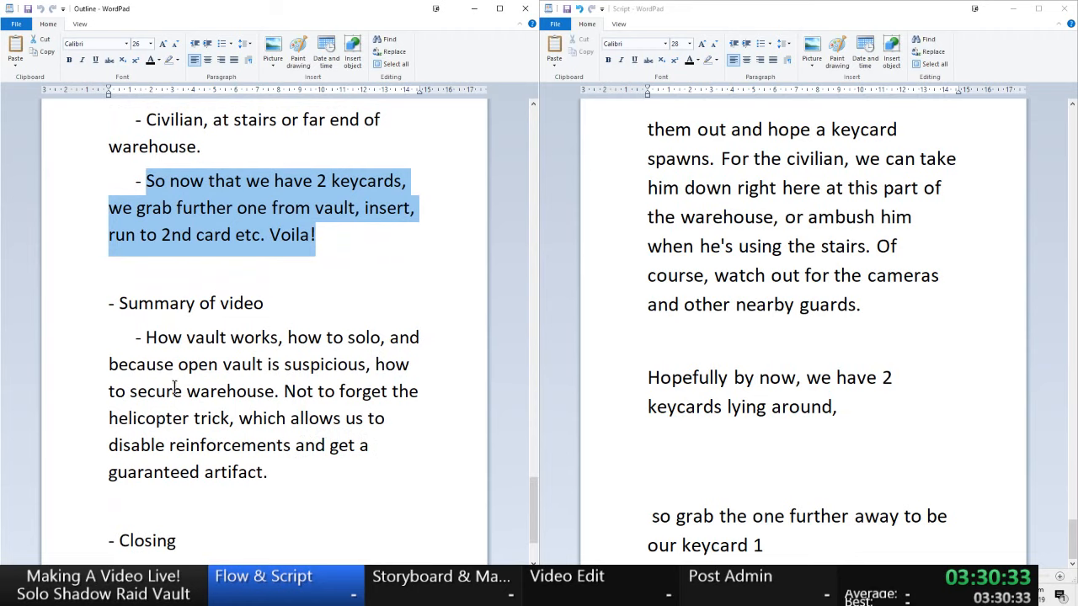
pyautogui.click(839, 412)
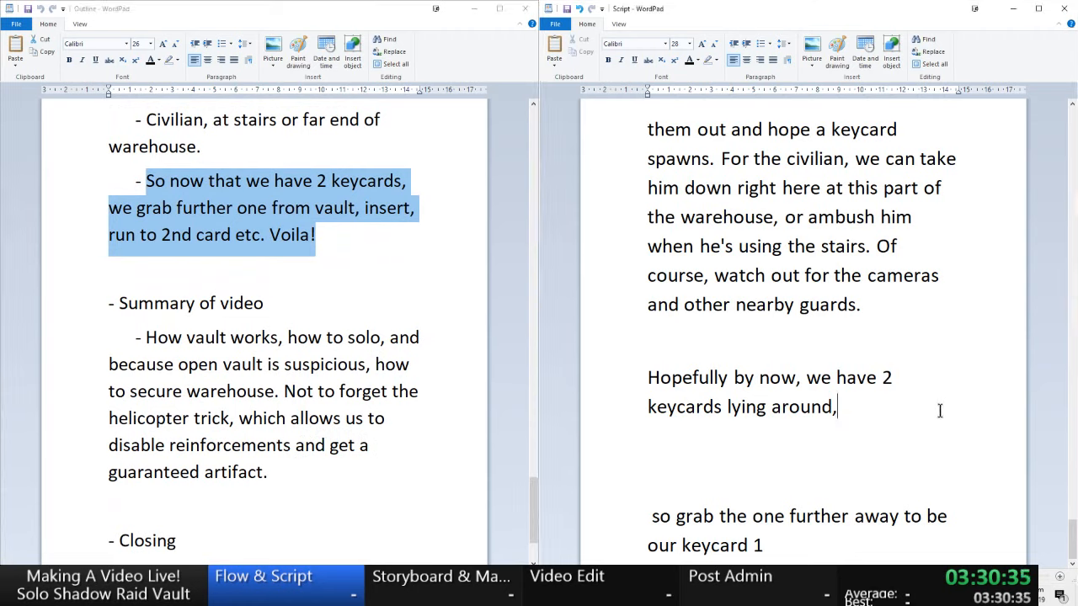
pyautogui.press('Delete')
pyautogui.press('Delete')
pyautogui.press('Delete')
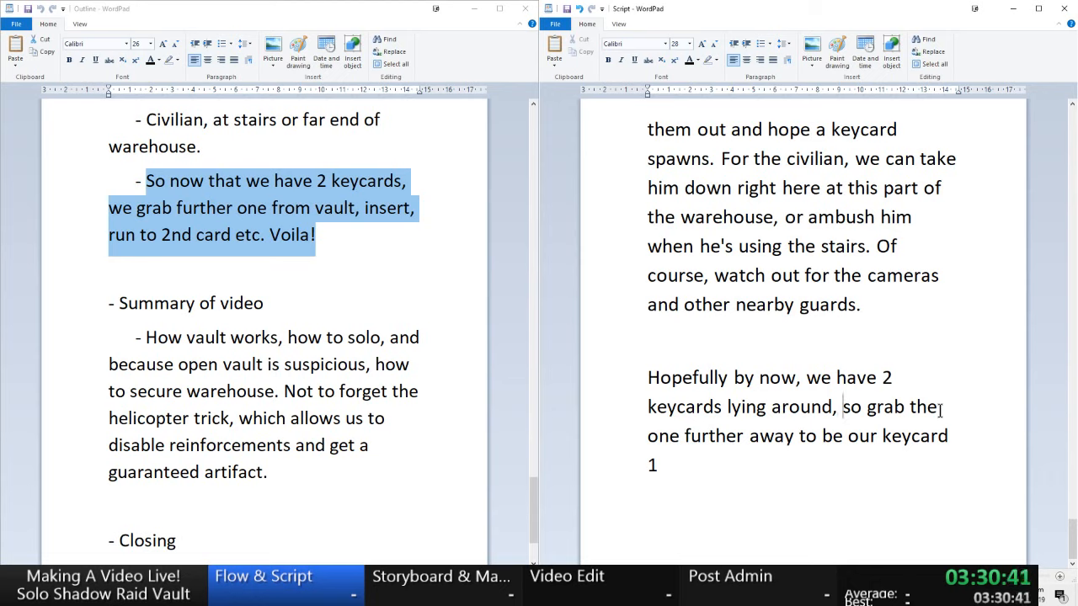
# - Replace "around" with "about" in the phrase "2 keycards lying around"
pyautogui.press('Up')
pyautogui.doubleClick(815, 409)
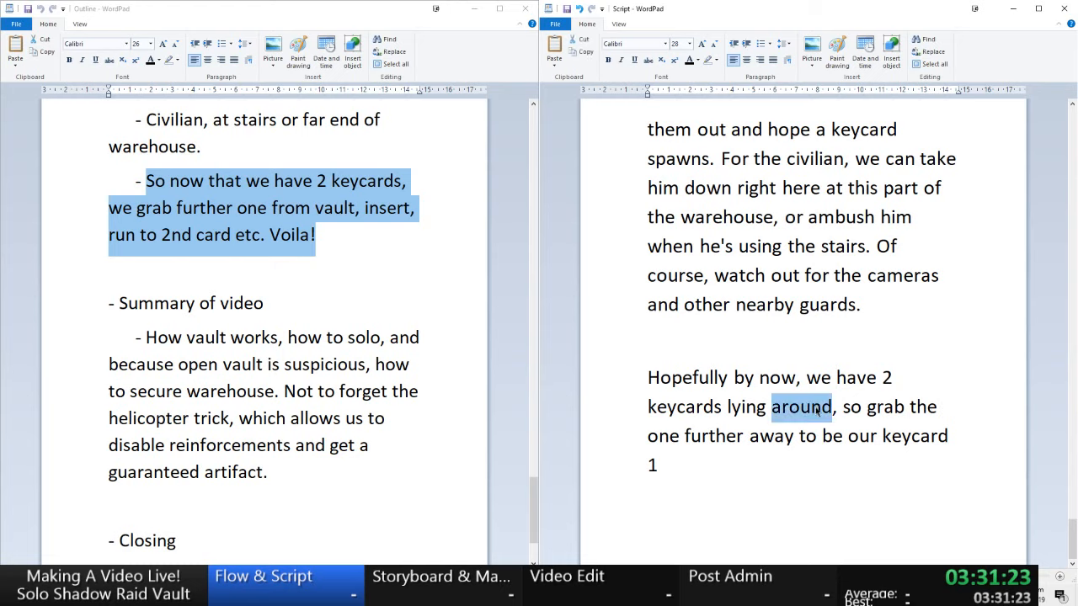
pyautogui.write('about')
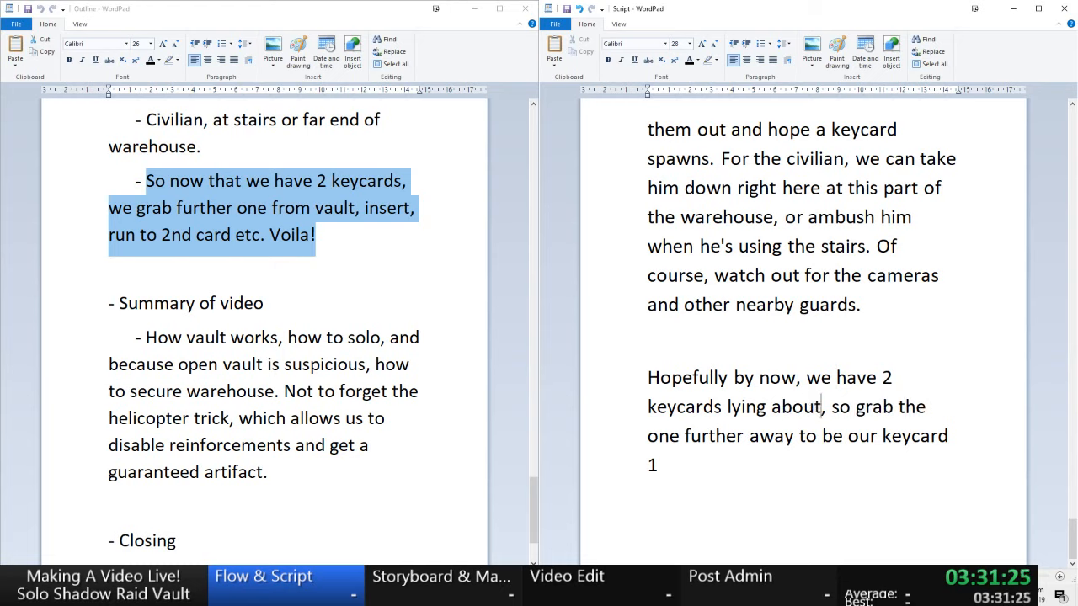
# - Change "one further" to "furthest" after "so grab the" in the last paragraph
pyautogui.press('Down')
pyautogui.press('Left')
pyautogui.press('Left')
pyautogui.press('Left')
pyautogui.press('Left')
pyautogui.press('Left')
pyautogui.press('Left')
pyautogui.press('Left')
pyautogui.press('Left')
pyautogui.press('Left')
pyautogui.press('Left')
pyautogui.press('Left')
pyautogui.press('Left')
pyautogui.press('Left')
pyautogui.press('Left')
pyautogui.press('Left')
pyautogui.press('BackSpace')
pyautogui.press('BackSpace')
pyautogui.press('BackSpace')
pyautogui.press('BackSpace')
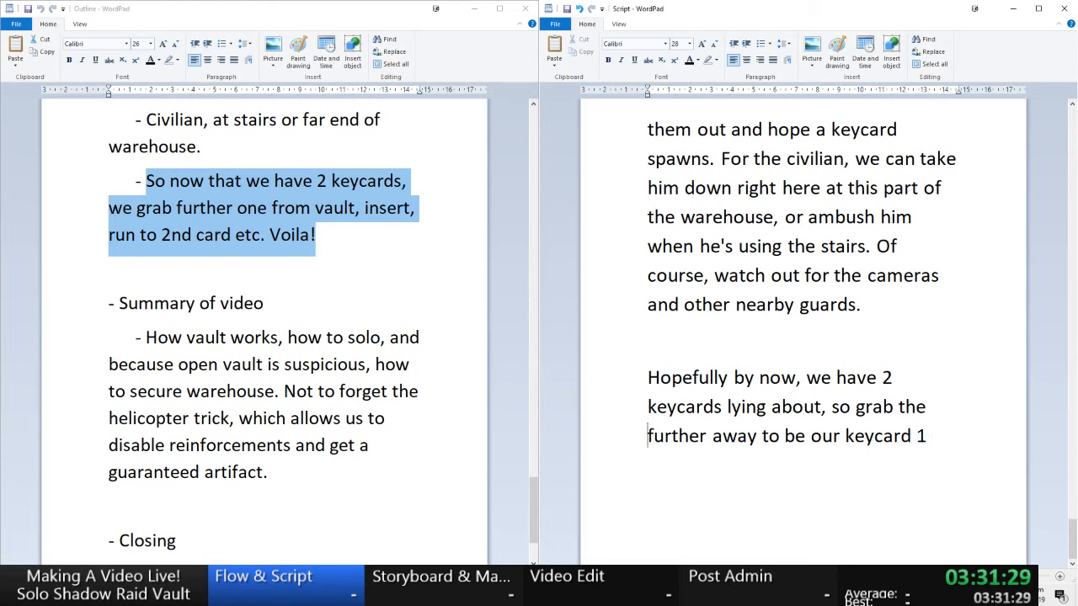
pyautogui.press('Right')
pyautogui.press('Right')
pyautogui.press('Right')
pyautogui.press('Right')
pyautogui.press('Right')
pyautogui.press('Delete')
pyautogui.press('Delete')
pyautogui.write('est')
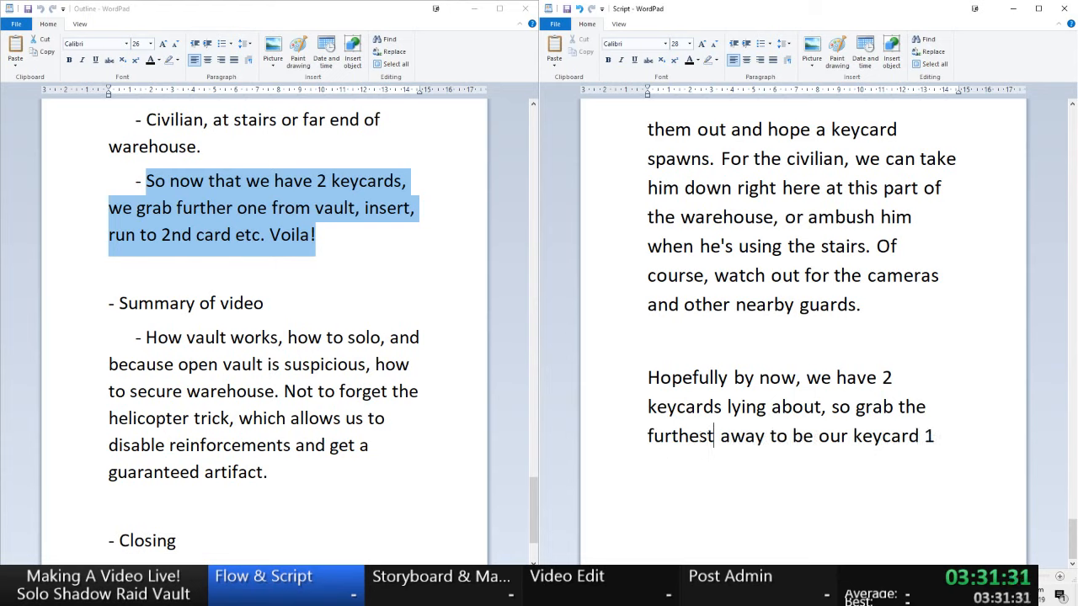
# - Insert "one as keycard number 1 and" after "furthest", and select the leftover words "away to be our keycard 1"
pyautogui.press('Right')
pyautogui.write('one as keycar')
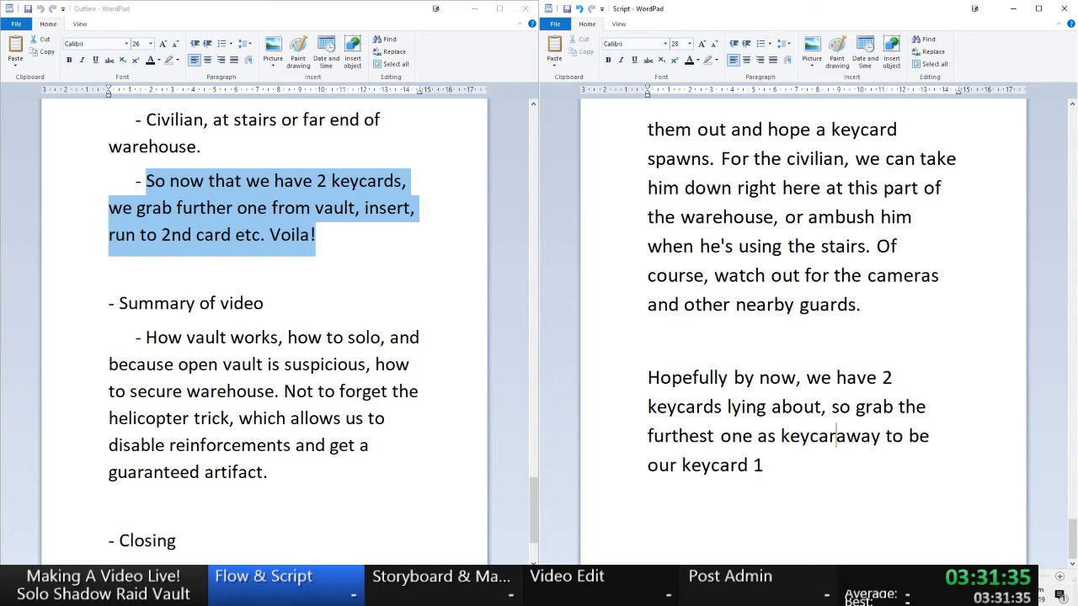
pyautogui.write('d number 1')
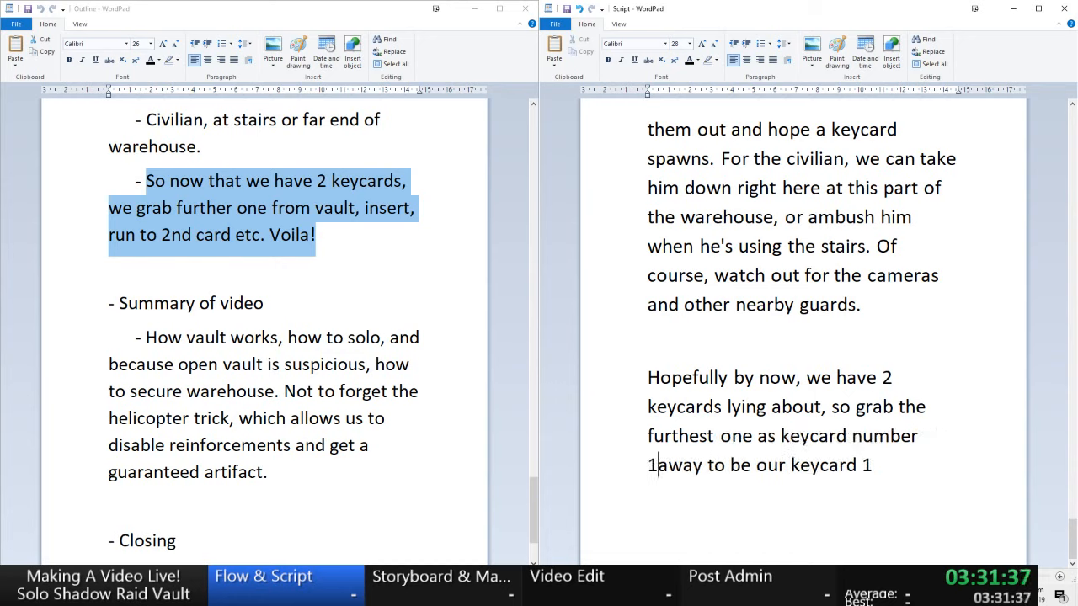
pyautogui.write(' and')
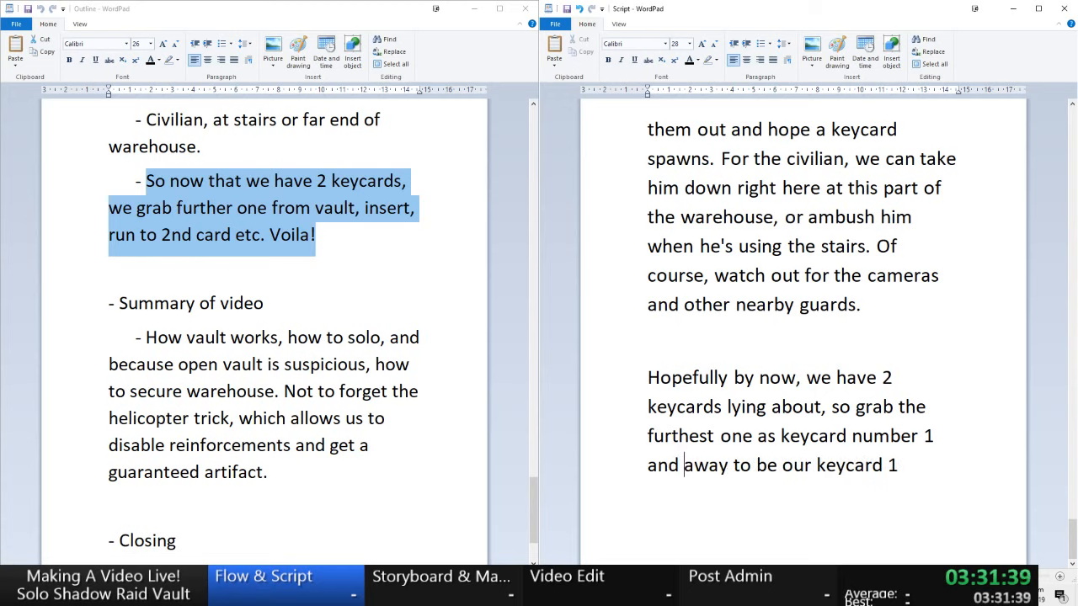
pyautogui.hotkey('shift', 'End')
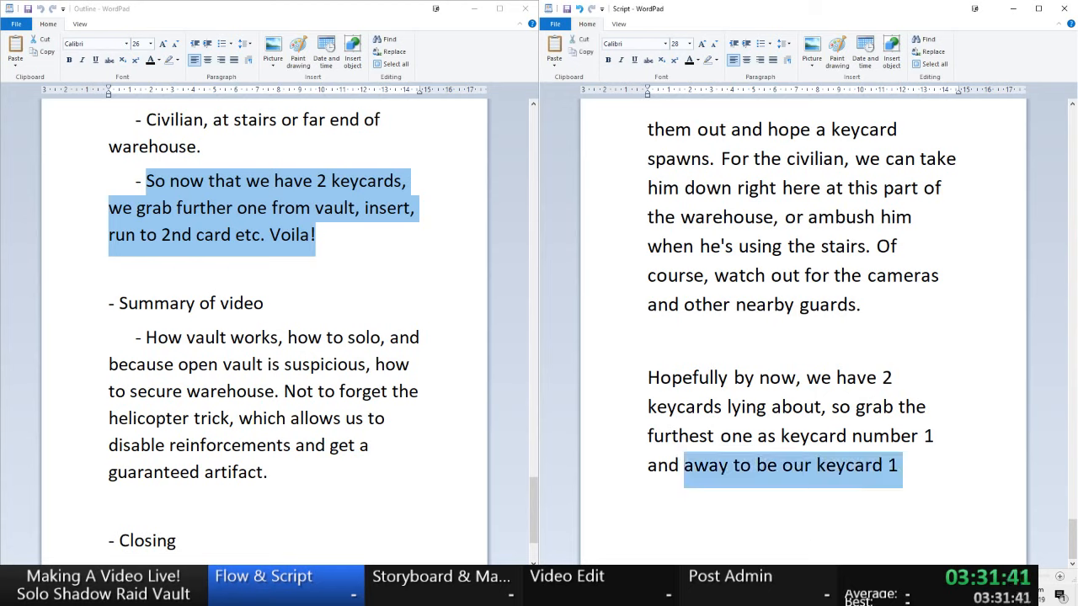
# - Reread the script's paragraphs from the one-keycard problem down to the final keycard paragraph
pyautogui.scroll(8, 762, 315)
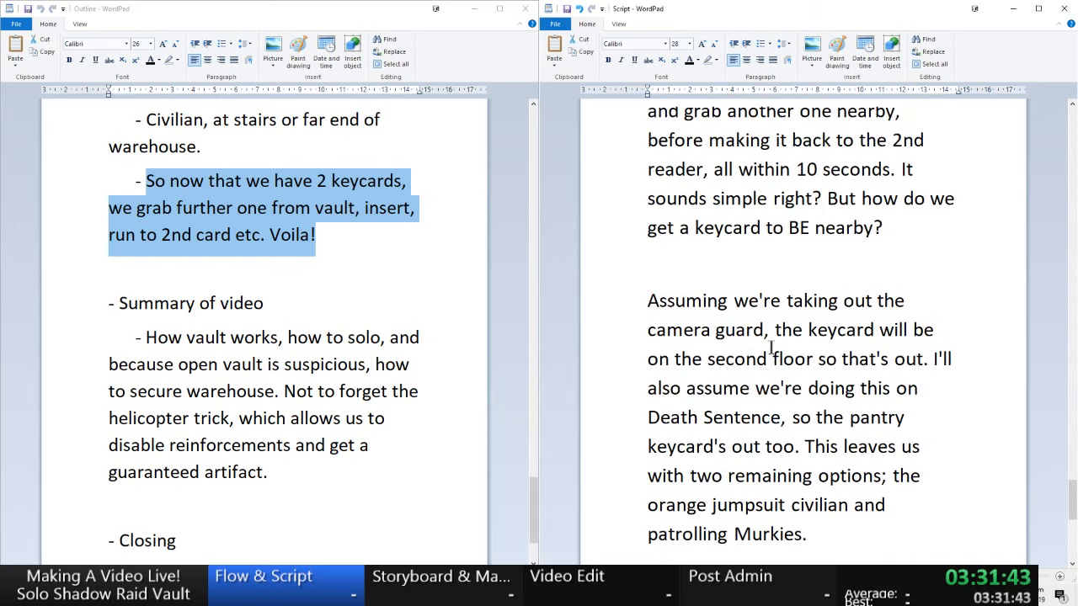
pyautogui.scroll(2, 771, 335)
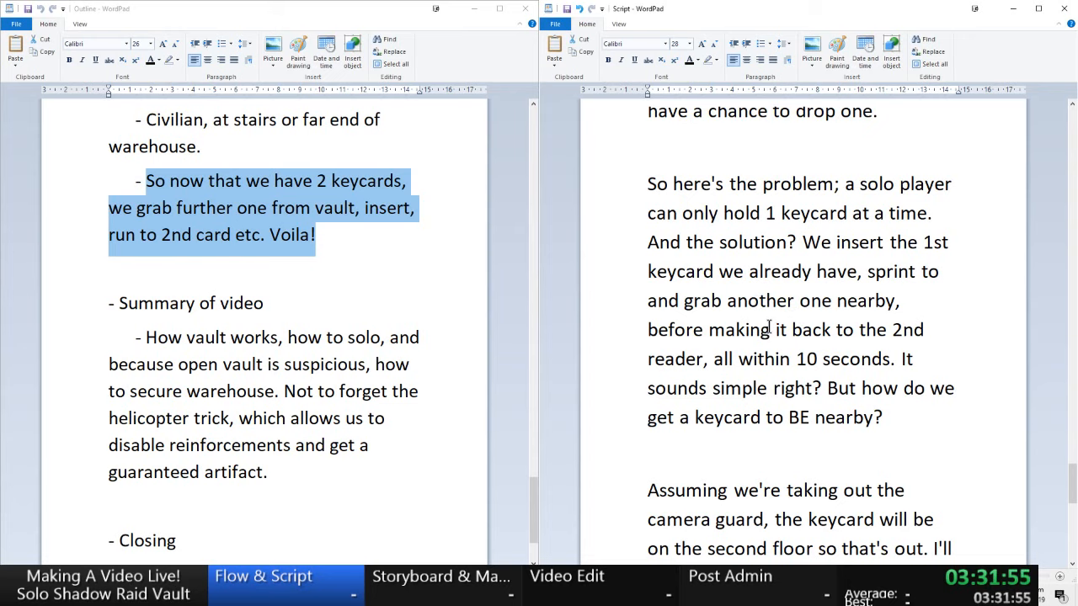
pyautogui.scroll(-2, 771, 326)
pyautogui.scroll(-5, 809, 347)
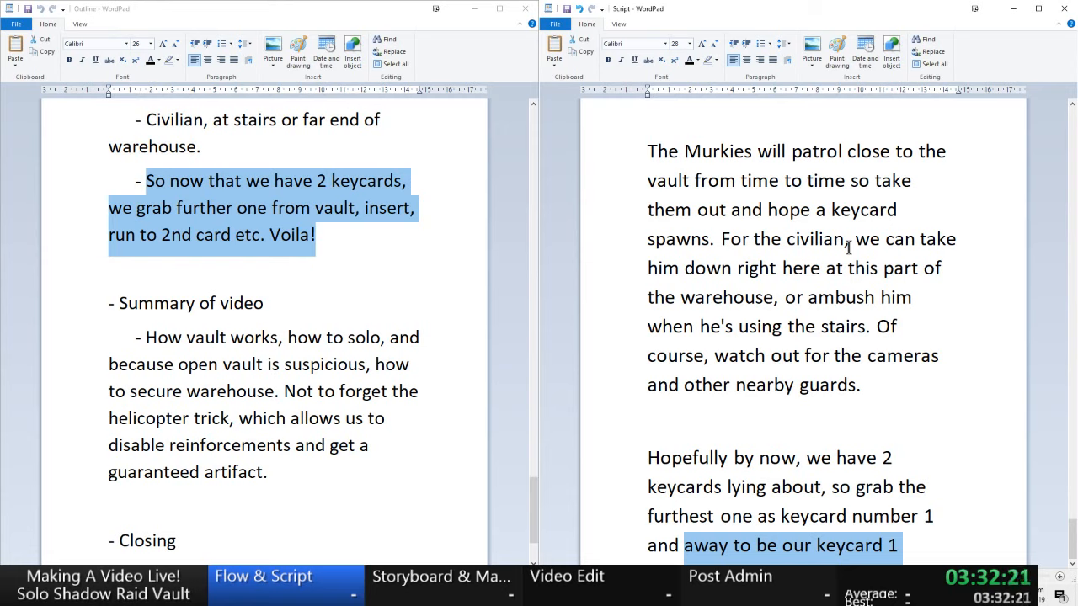
# - Reread the last paragraph's opening words "Hopefully by now, we have 2 keycards lying about" in the script
pyautogui.click(755, 486)
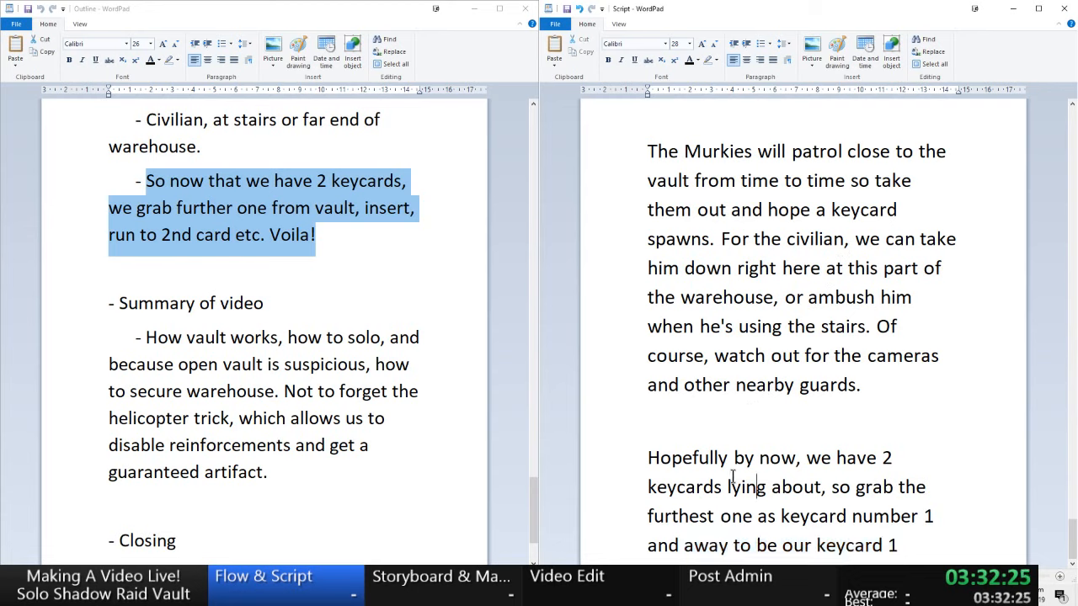
pyautogui.moveTo(728, 486); pyautogui.dragTo(790, 487)
pyautogui.click(820, 488)
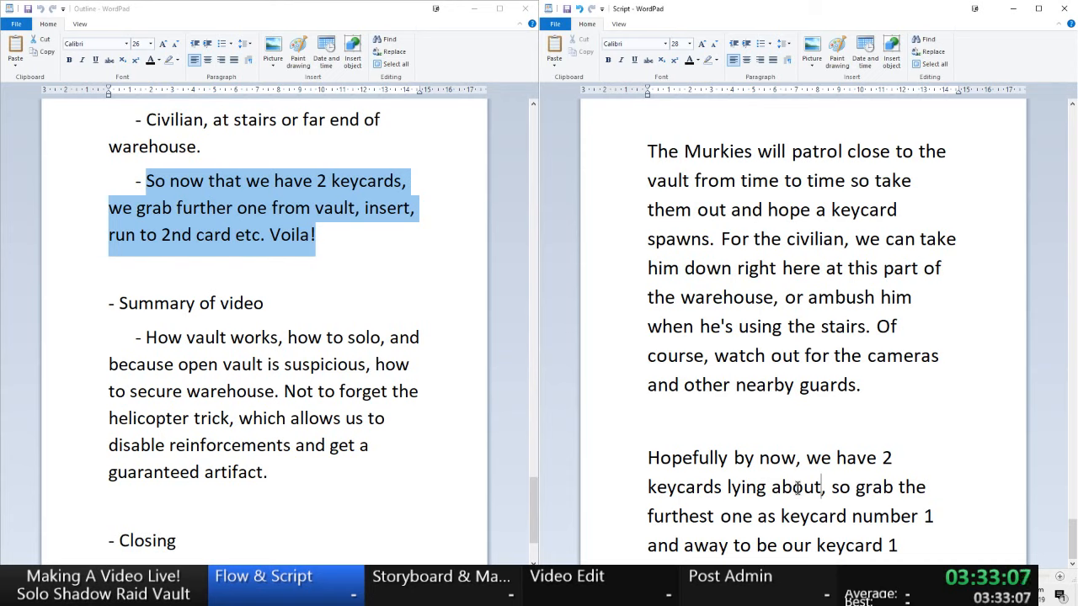
pyautogui.moveTo(797, 488); pyautogui.dragTo(728, 488)
pyautogui.click(703, 486)
pyautogui.moveTo(648, 457); pyautogui.dragTo(799, 490)
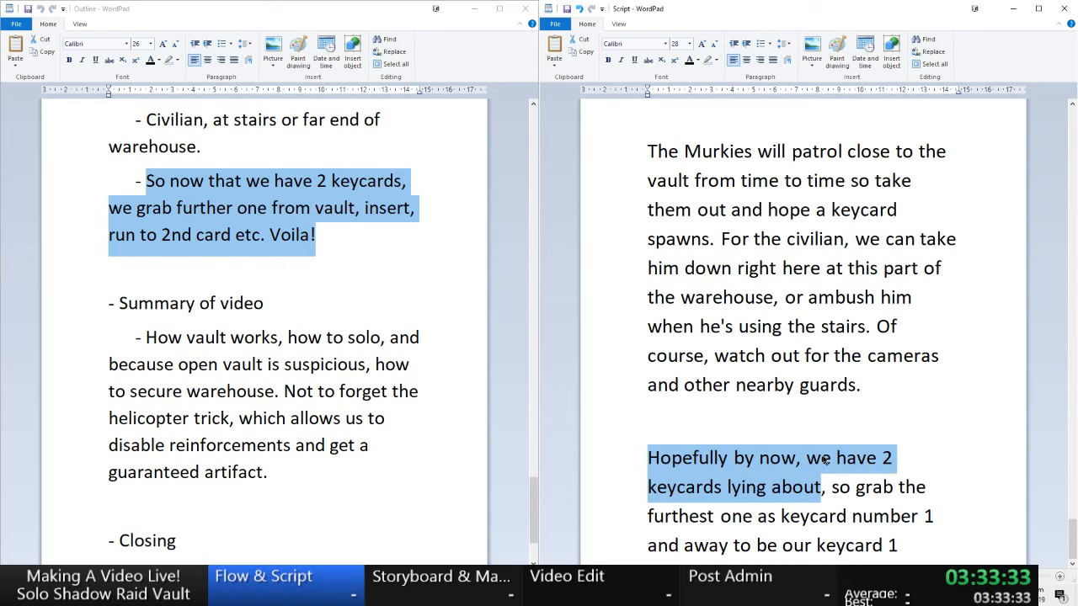
pyautogui.click(833, 490)
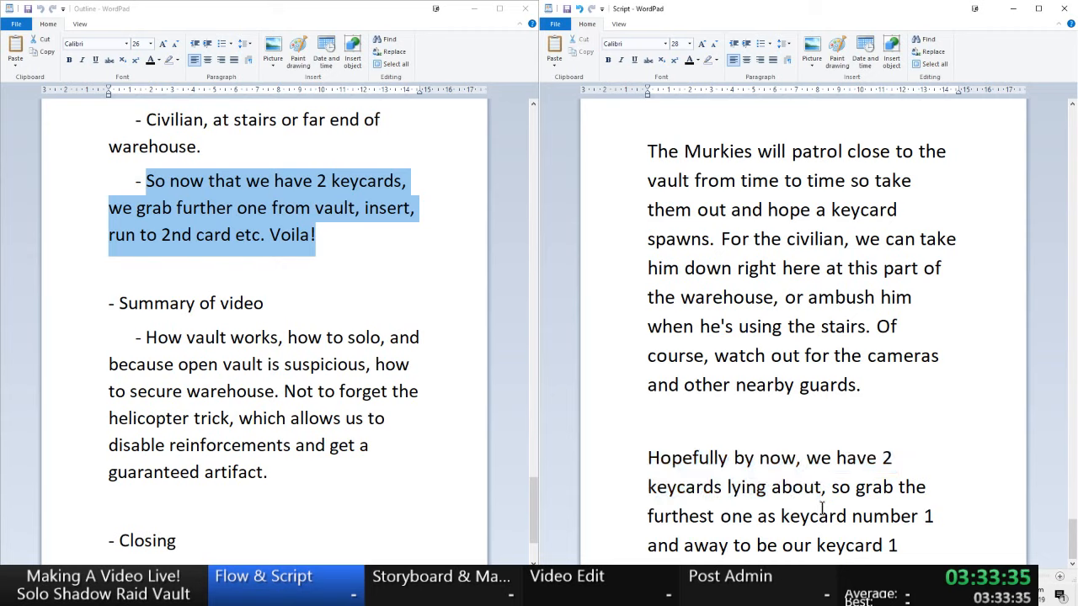
# - Insert "our" before "keycard number 1" in the script's last paragraph
pyautogui.click(780, 516)
pyautogui.write('o')
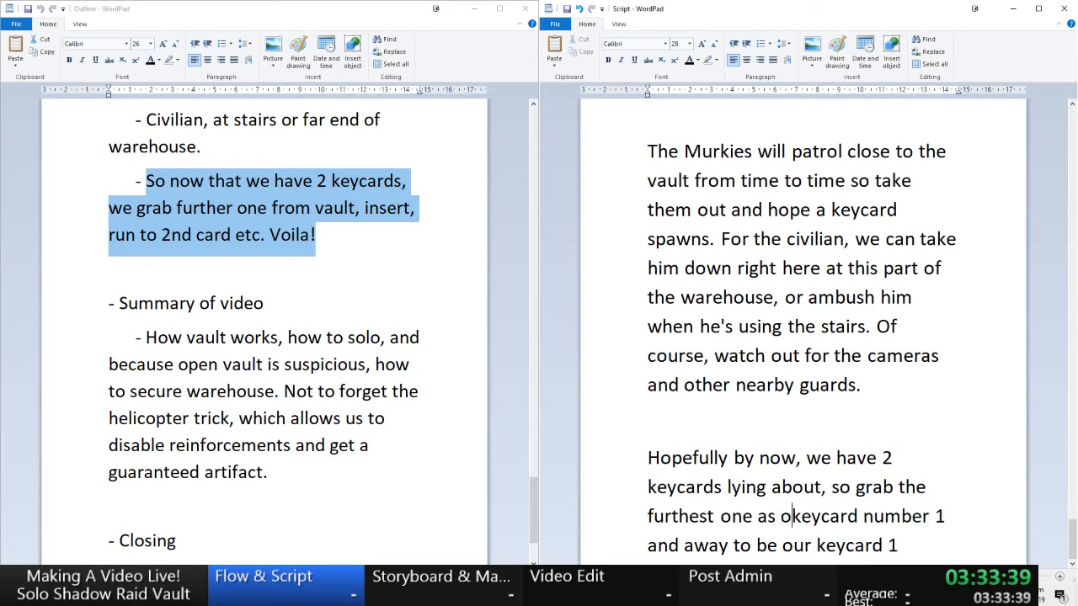
pyautogui.write('ur')
# - Replace the leftover words "and away to be our keycard 1" with "and do what we've discussed"
pyautogui.press('Down')
pyautogui.press('Left')
pyautogui.press('Left')
pyautogui.press('Left')
pyautogui.press('Left')
pyautogui.press('Left')
pyautogui.press('Left')
pyautogui.press('Left')
pyautogui.press('Left')
pyautogui.press('Left')
pyautogui.press('Left')
pyautogui.press('Left')
pyautogui.press('Left')
pyautogui.press('Left')
pyautogui.press('Left')
pyautogui.press('Left')
pyautogui.press('Left')
pyautogui.press('Left')
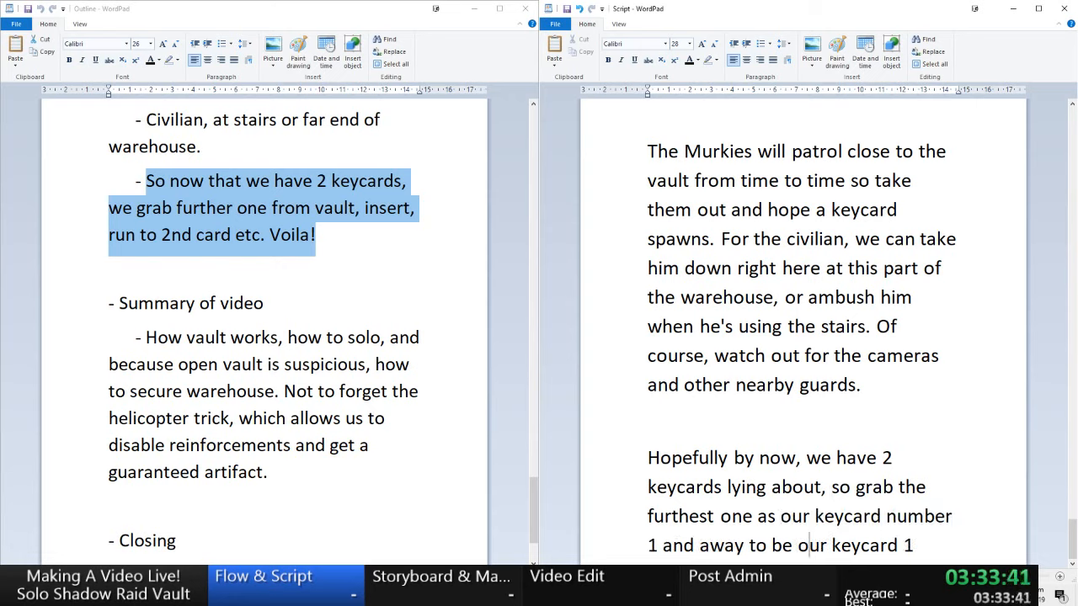
pyautogui.hotkey('shift', 'End')
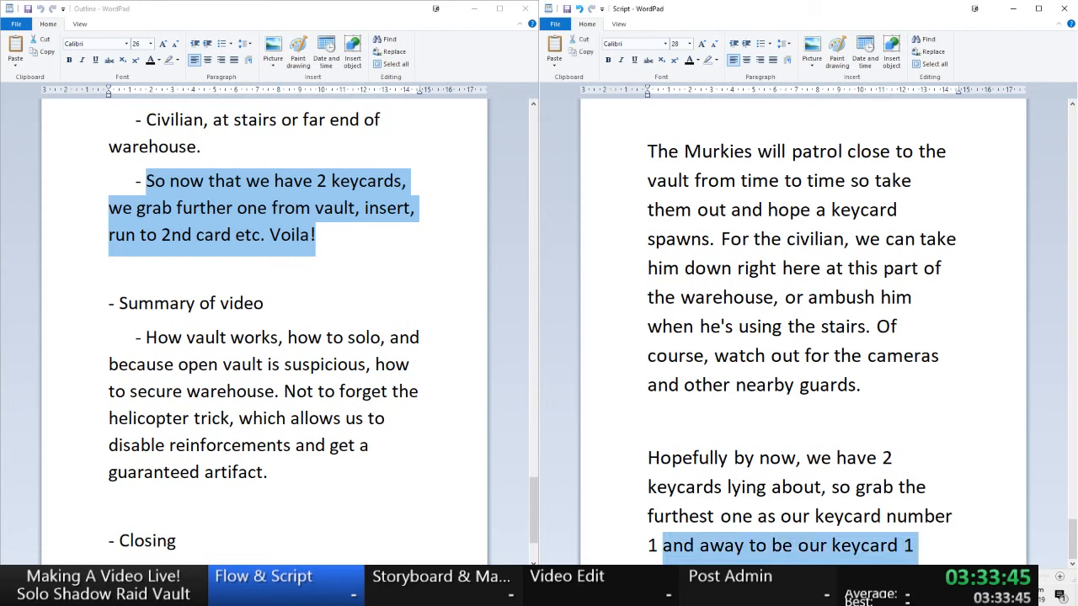
pyautogui.write('a')
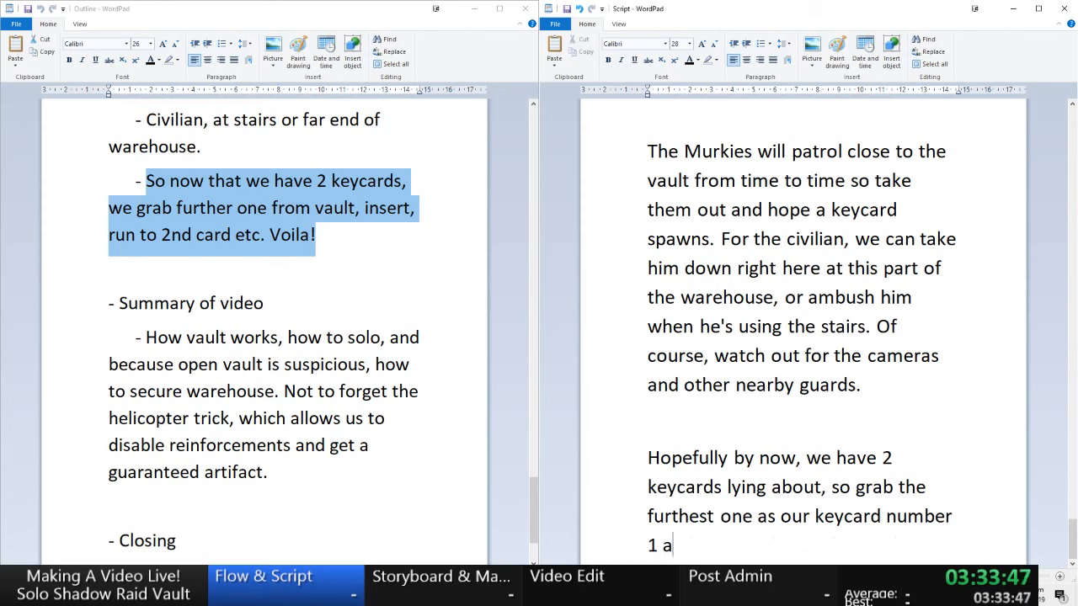
pyautogui.write('nd do what we')
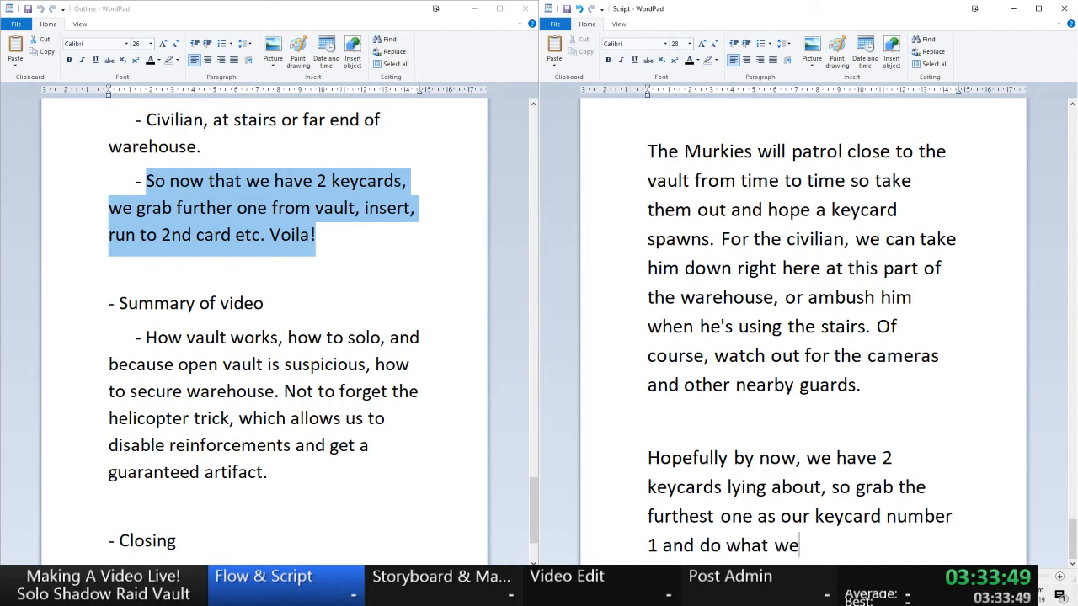
pyautogui.write("'ve p")
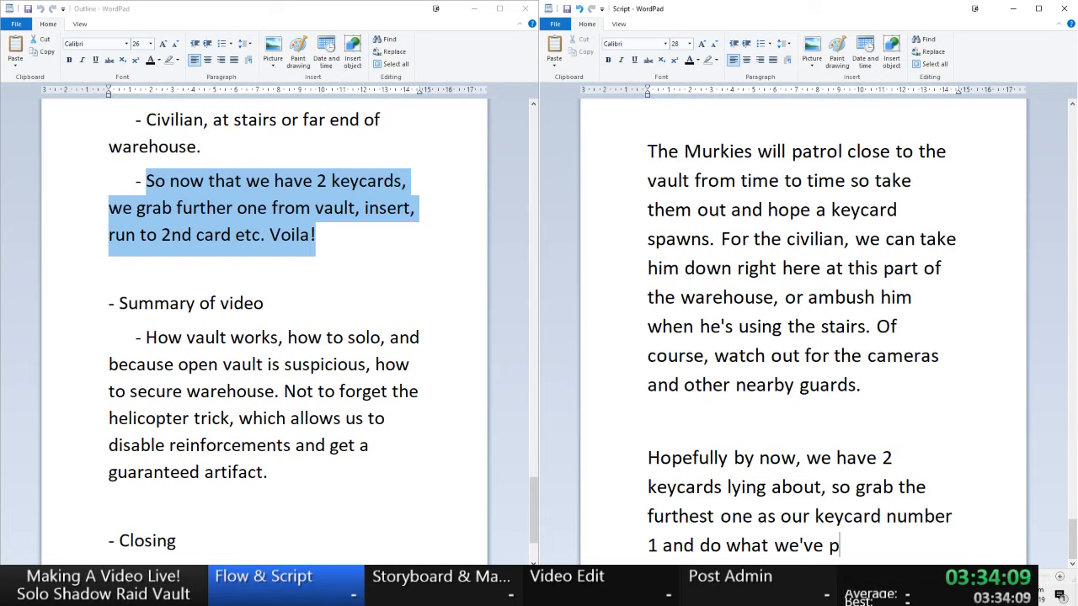
pyautogui.press('BackSpace')
pyautogui.write('dicus')
pyautogui.press('BackSpace')
pyautogui.press('BackSpace')
pyautogui.press('BackSpace')
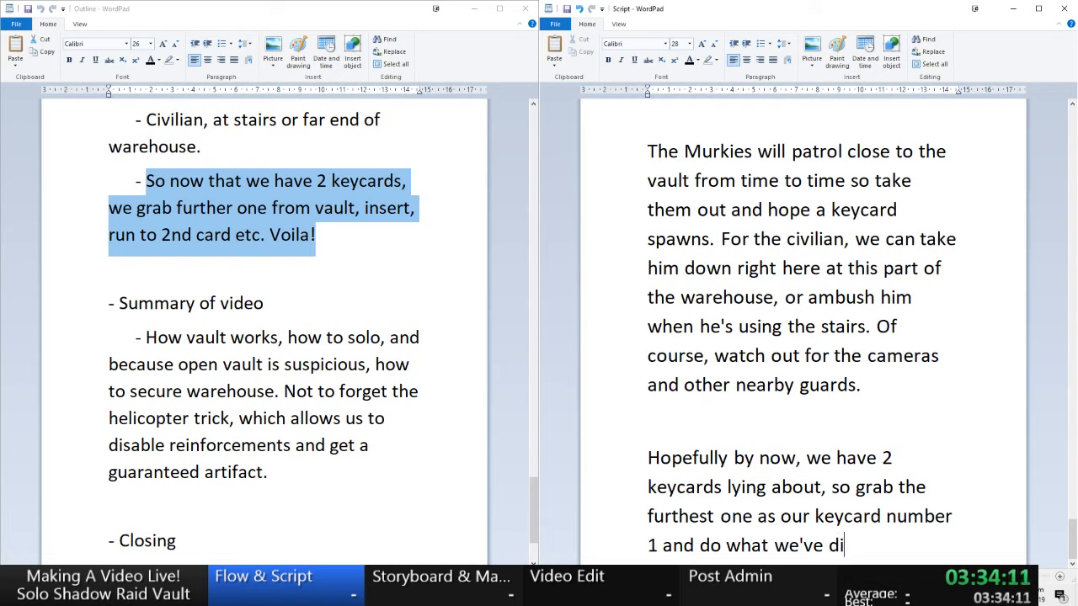
pyautogui.write('scussed:')
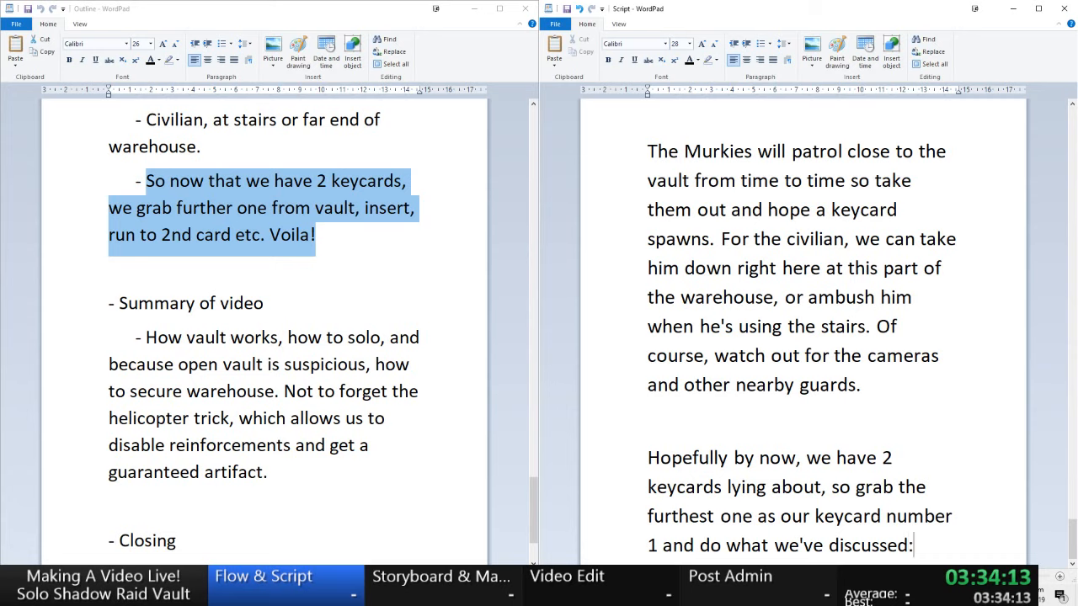
pyautogui.press('BackSpace')
# - Continue the last sentence with "; insert, grab" after "discussed"
pyautogui.write('; insert, g')
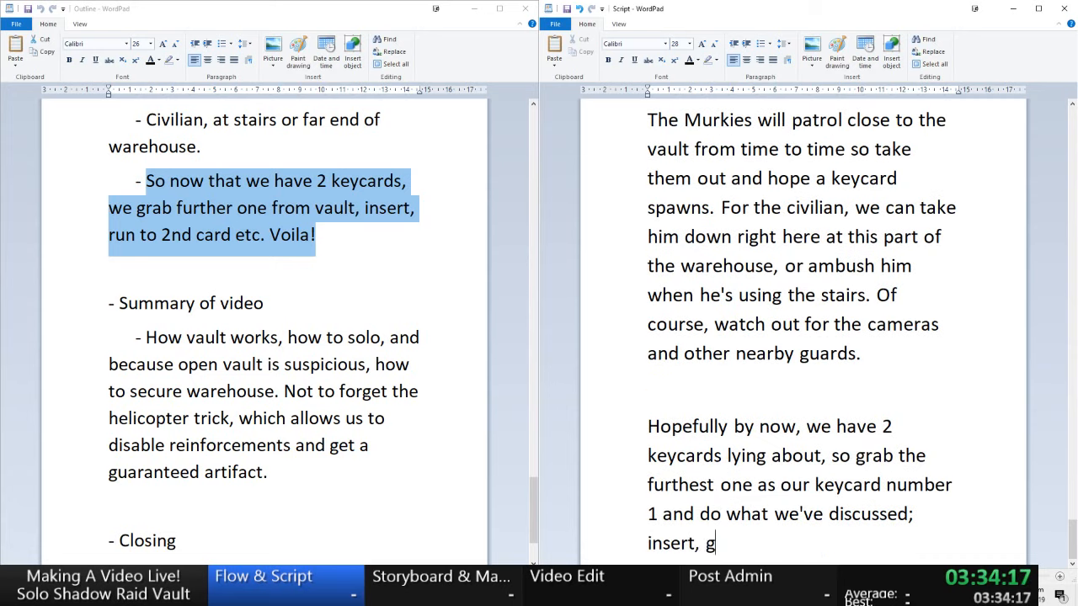
pyautogui.write('rab keycard')
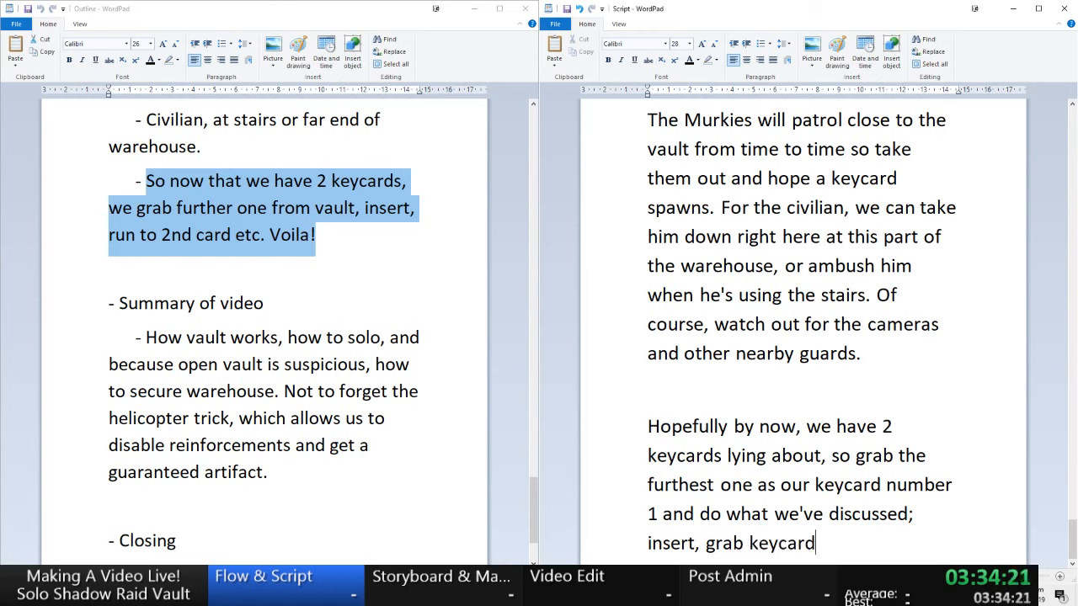
pyautogui.press('BackSpace')
pyautogui.press('BackSpace')
pyautogui.press('BackSpace')
pyautogui.press('BackSpace')
pyautogui.press('BackSpace')
pyautogui.press('BackSpace')
pyautogui.press('BackSpace')
pyautogui.press('BackSpace')
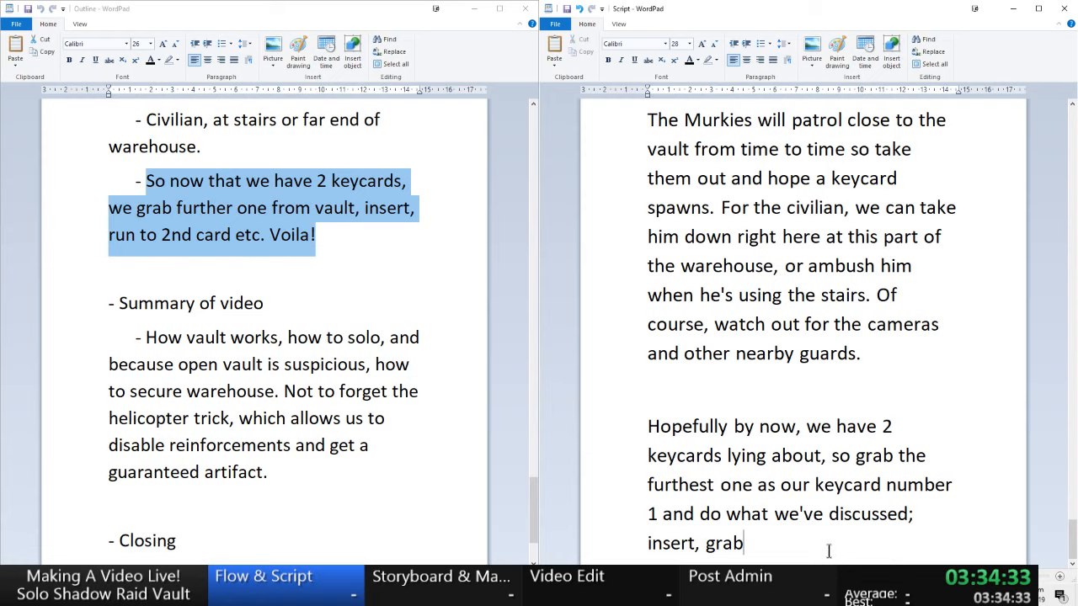
# - Reword "grab" at the end of the last sentence to "run and grab"
pyautogui.press('BackSpace')
pyautogui.press('BackSpace')
pyautogui.press('BackSpace')
pyautogui.press('BackSpace')
pyautogui.write('spin')
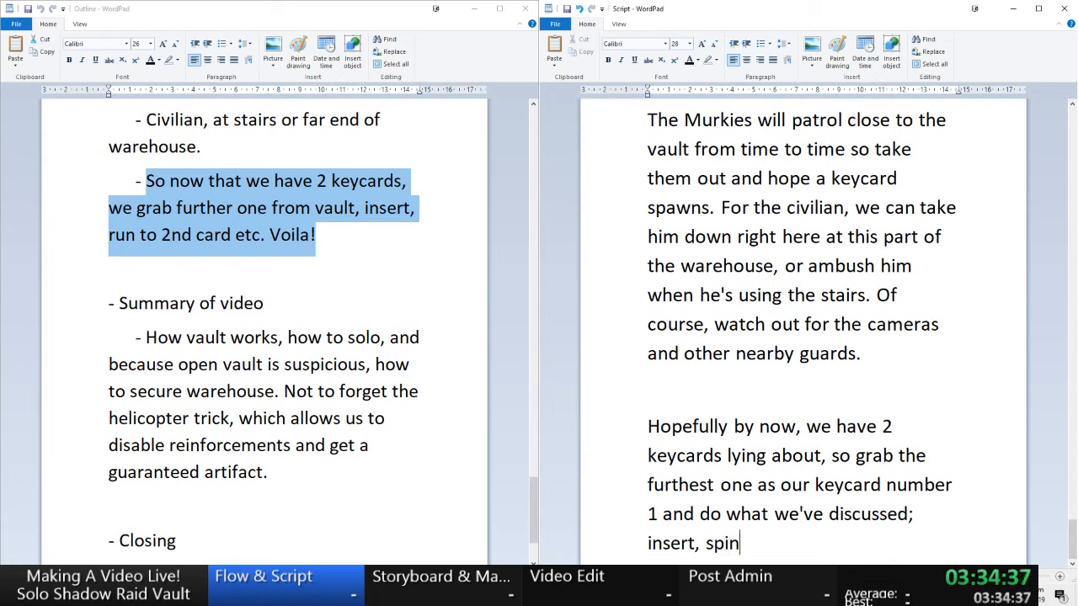
pyautogui.press('BackSpace')
pyautogui.press('BackSpace')
pyautogui.press('BackSpace')
pyautogui.press('BackSpace')
pyautogui.write('run and grab')
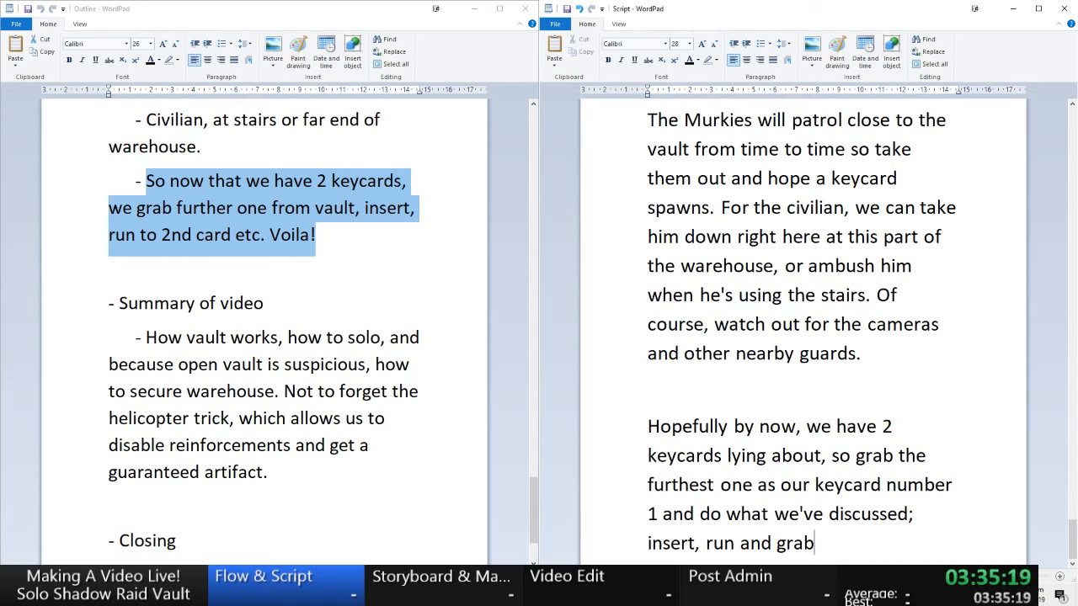
# - Review the script's earlier explanation of the solo solution, starting at "We insert the 1st keycard we already have"
pyautogui.scroll(5, 805, 463)
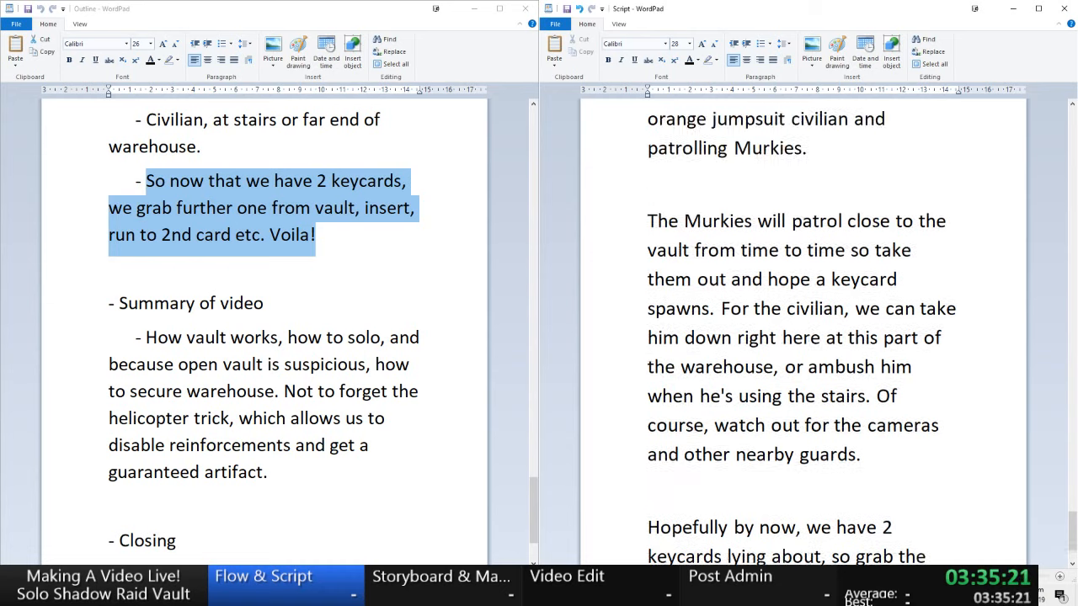
pyautogui.scroll(2, 731, 375)
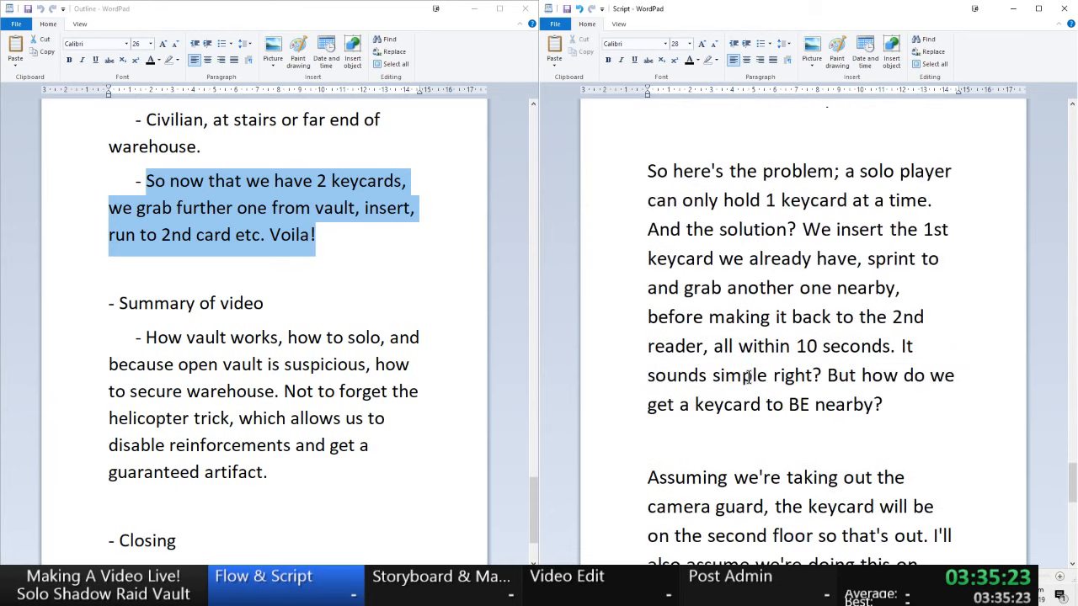
pyautogui.click(894, 393)
pyautogui.moveTo(894, 393); pyautogui.dragTo(804, 239)
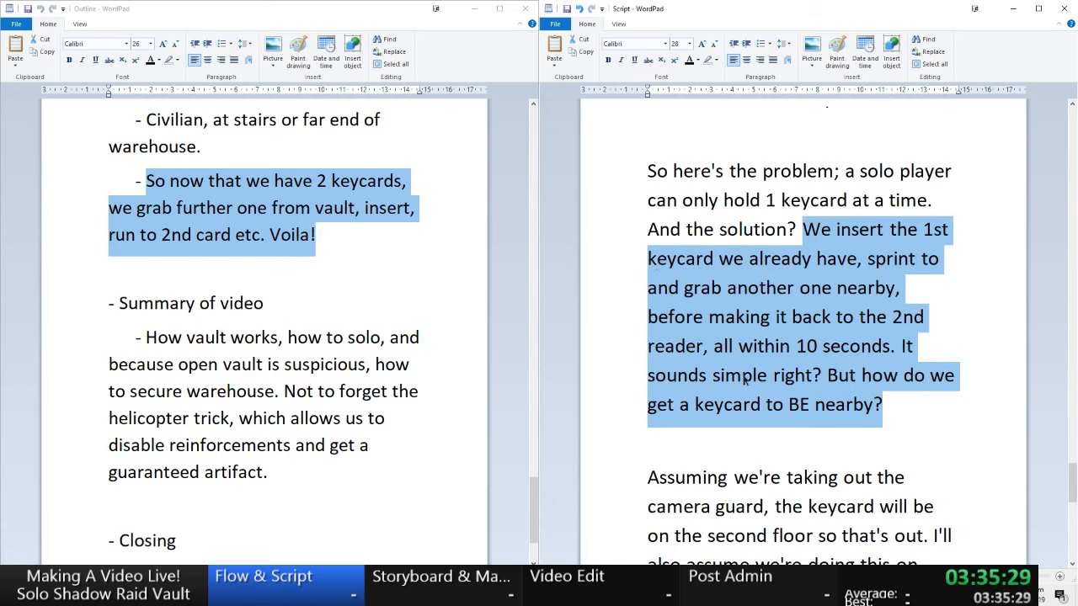
pyautogui.scroll(-3, 787, 407)
pyautogui.scroll(-5, 783, 406)
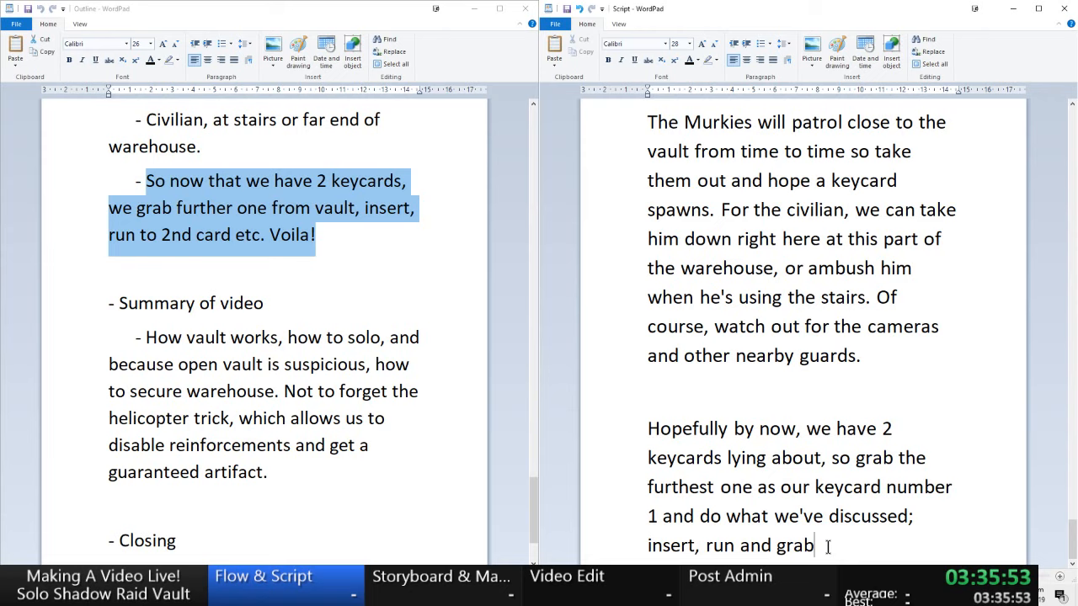
# - Finish the last sentence with "number 2, and open the vault." after "run and grab"
pyautogui.write('number2')
pyautogui.press('BackSpace')
pyautogui.write('2')
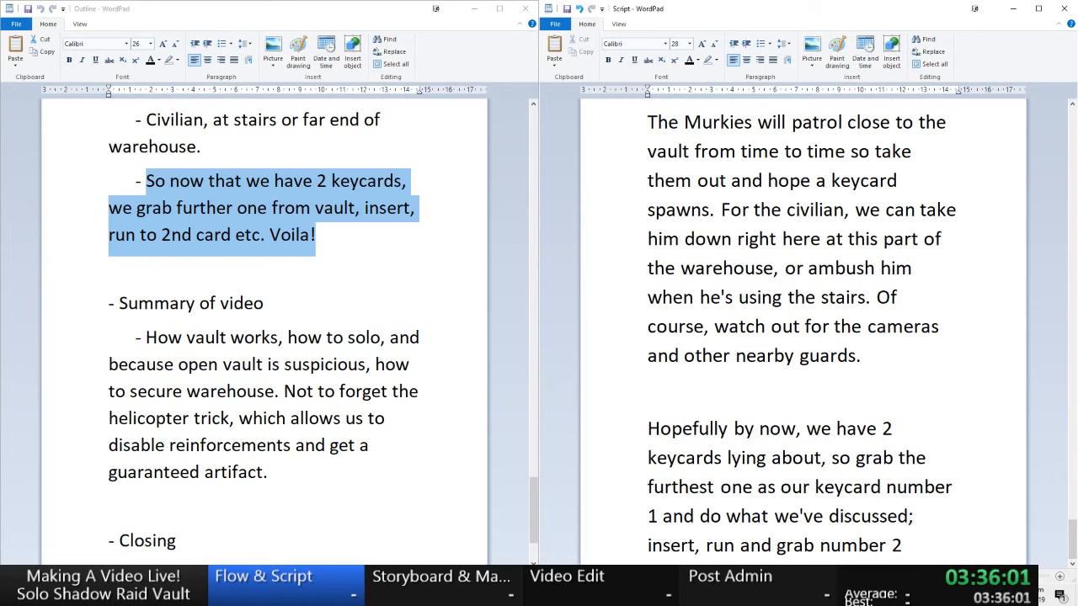
pyautogui.write(', and open ')
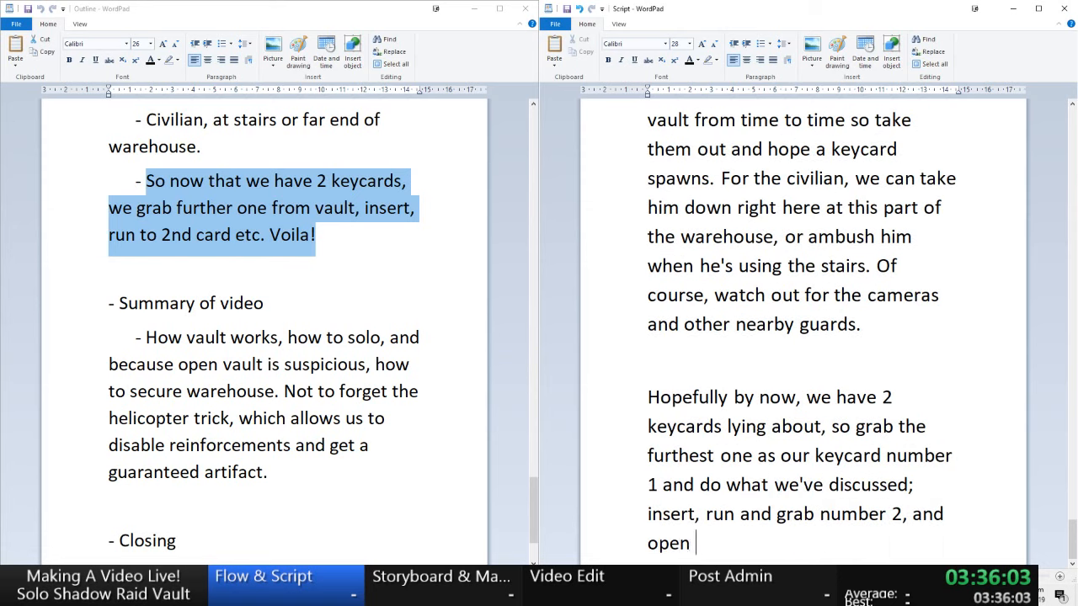
pyautogui.write('the vault.')
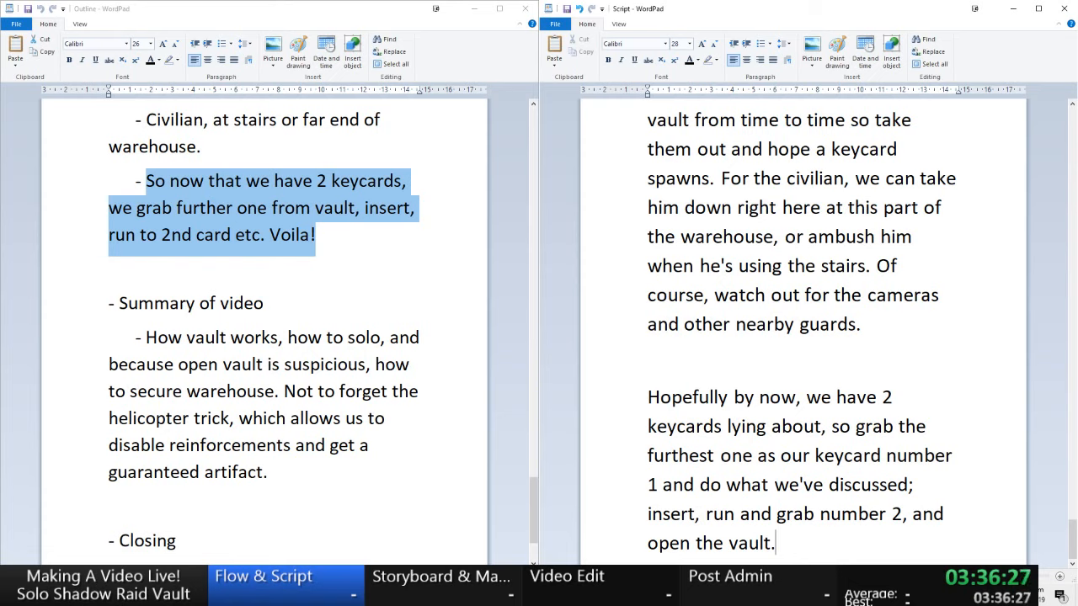
# - Delete "run and" before "grab number 2" in the last sentence
pyautogui.press('Up')
pyautogui.press('Left')
pyautogui.press('Left')
pyautogui.press('Left')
pyautogui.press('Delete')
pyautogui.press('Delete')
pyautogui.press('Delete')
pyautogui.press('Delete')
pyautogui.press('Delete')
pyautogui.press('Delete')
pyautogui.press('Delete')
pyautogui.press('Delete')
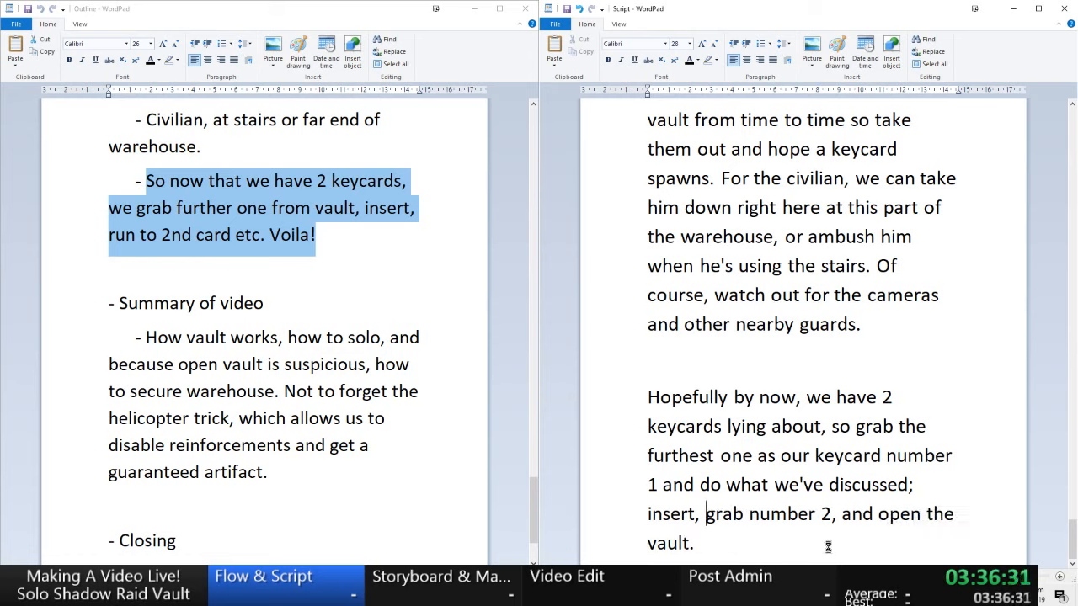
# - Add "number 1" after "insert" so the last sentence specifies which keycard goes in first
pyautogui.press('Left')
pyautogui.press('Left')
pyautogui.write('number 2')
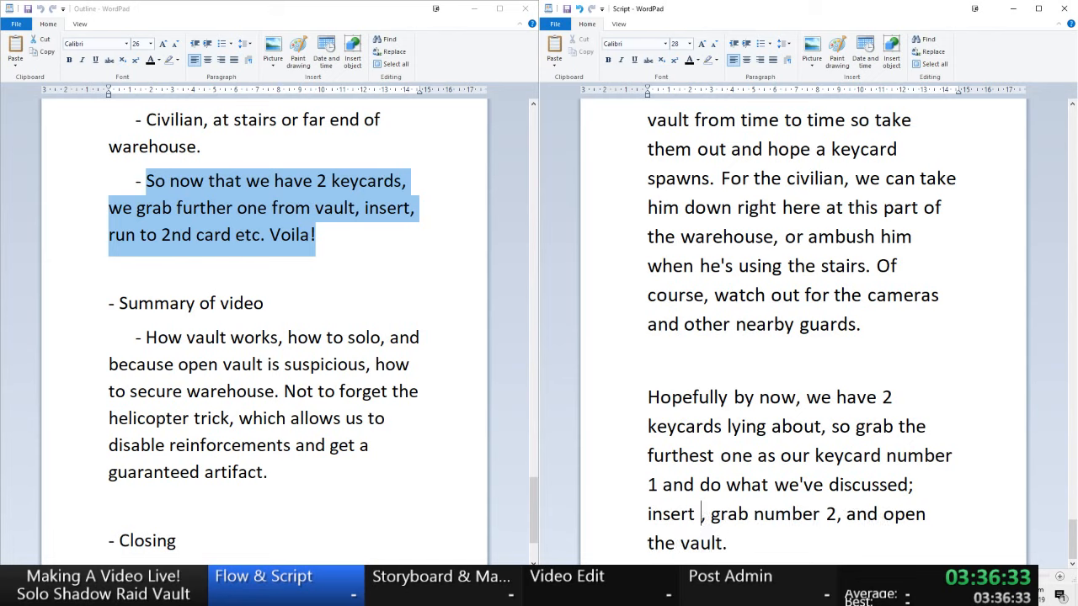
pyautogui.press('BackSpace')
pyautogui.write('1')
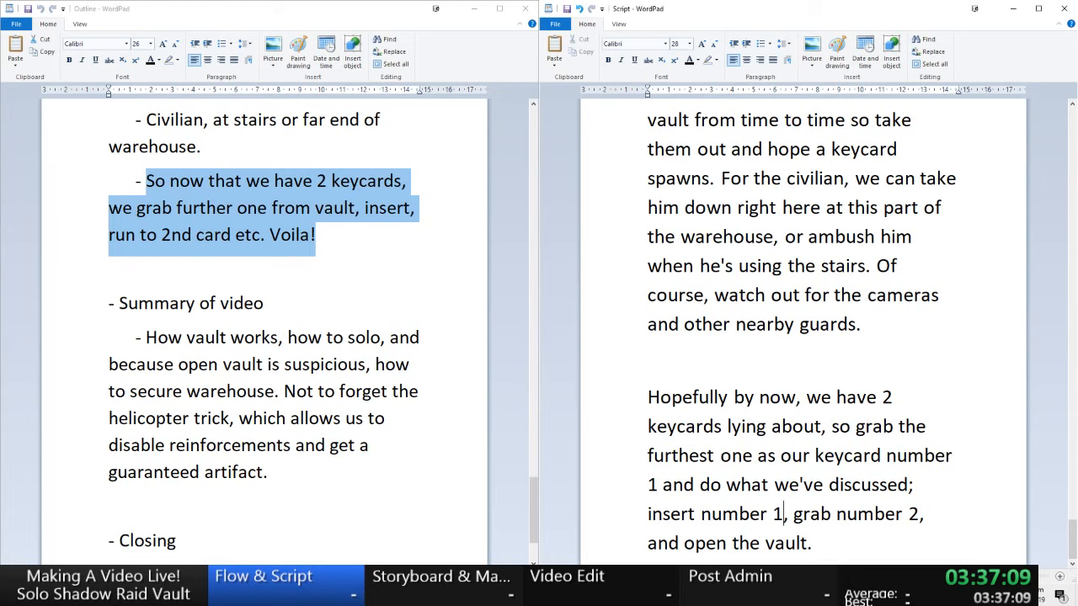
# - Switch to Steam and show PAYDAY 2's page in the game library
pyautogui.press('super')
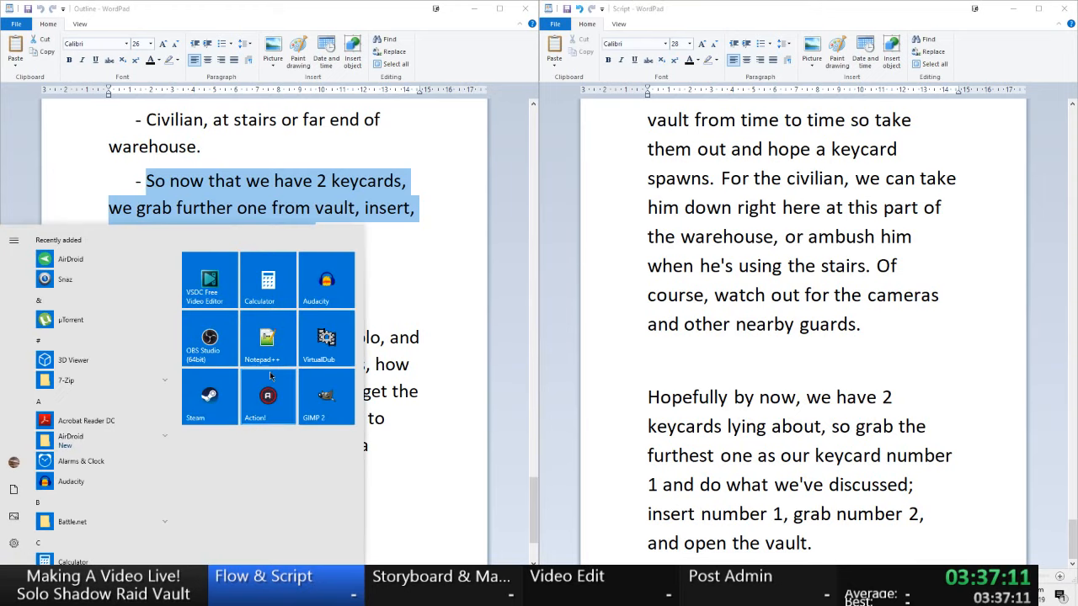
pyautogui.click(191, 395)
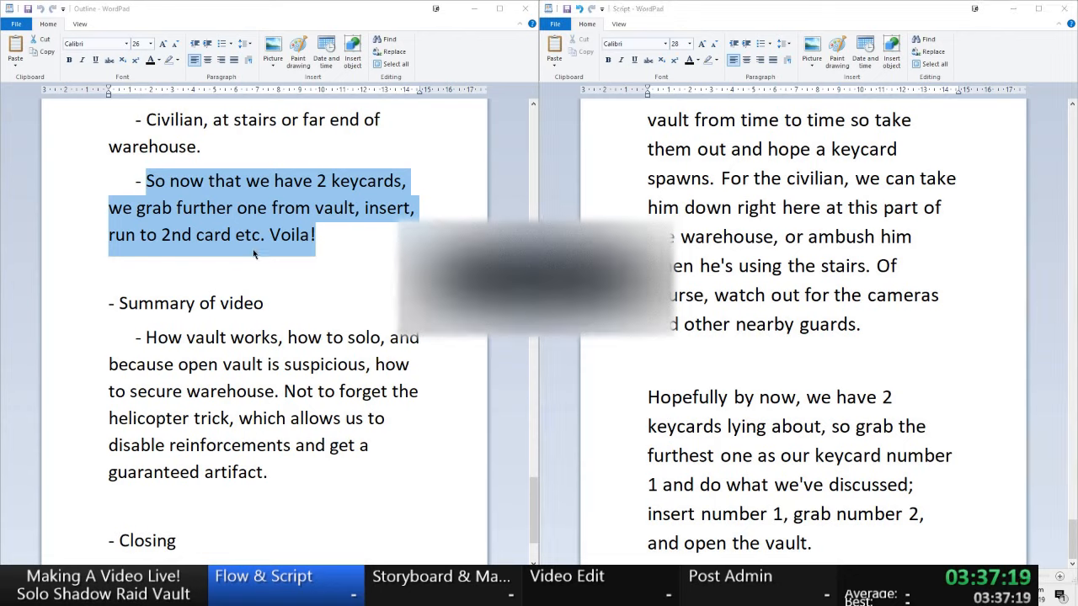
pyautogui.click(484, 544)
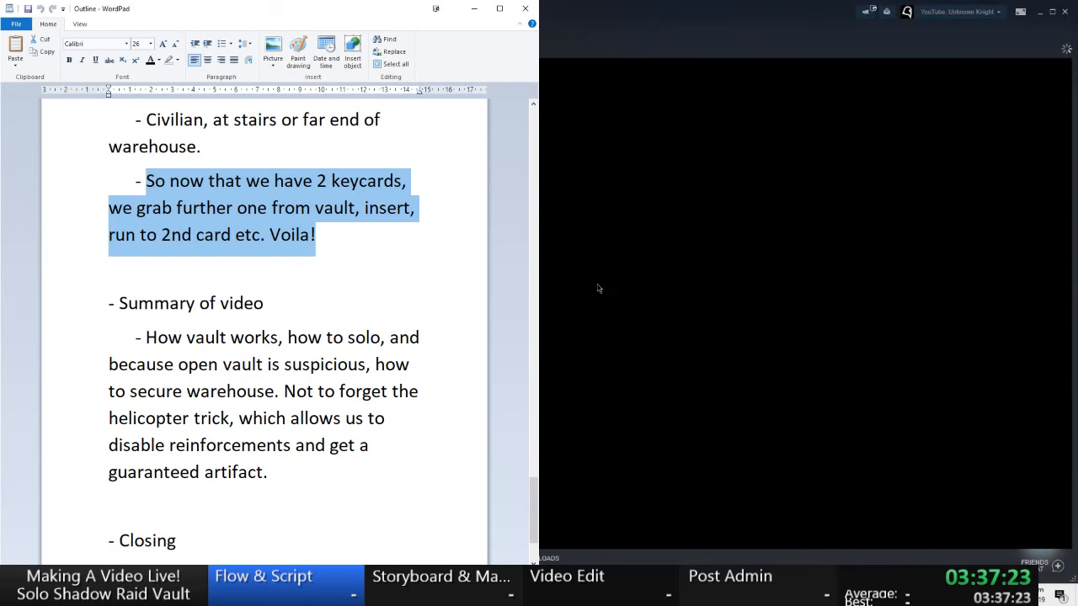
pyautogui.click(680, 4)
pyautogui.click(120, 34)
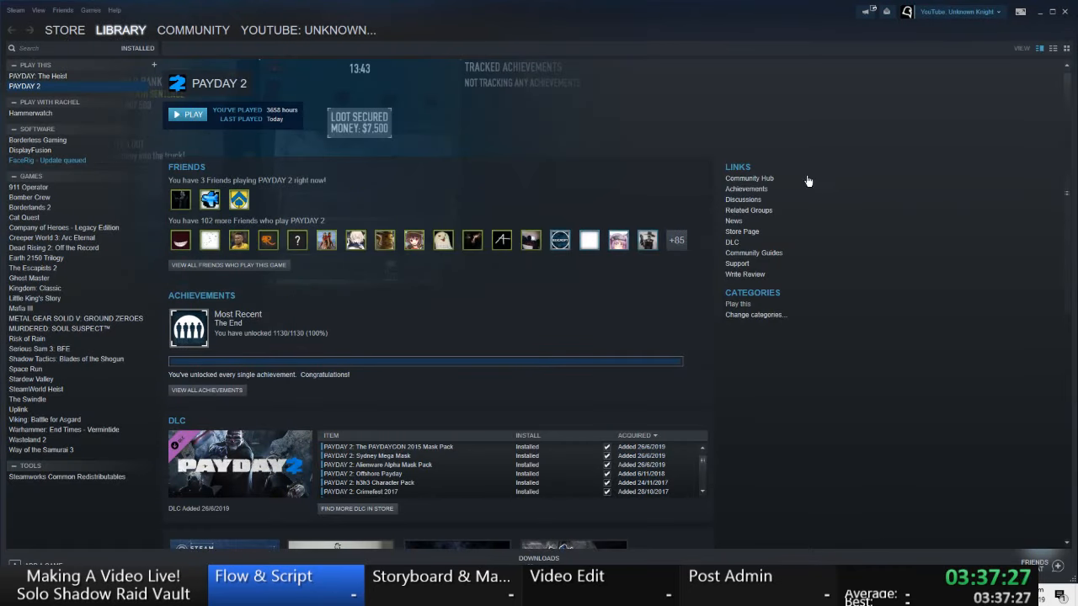
# - Open the PAYDAY 2 community discussions and go to the Bug Reporting sub-forum
pyautogui.click(748, 201)
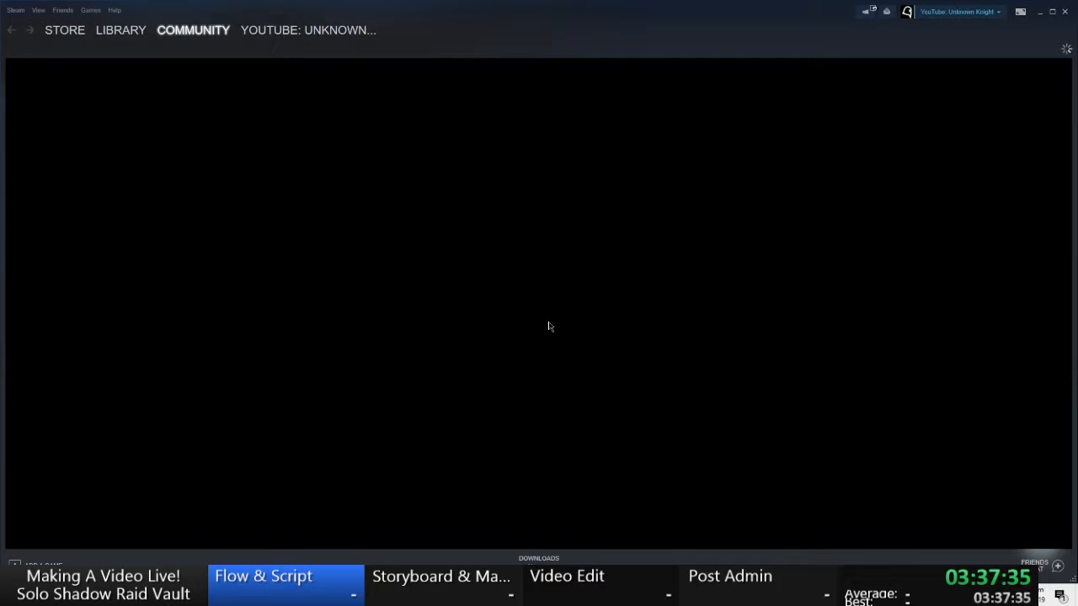
pyautogui.moveTo(126, 38)
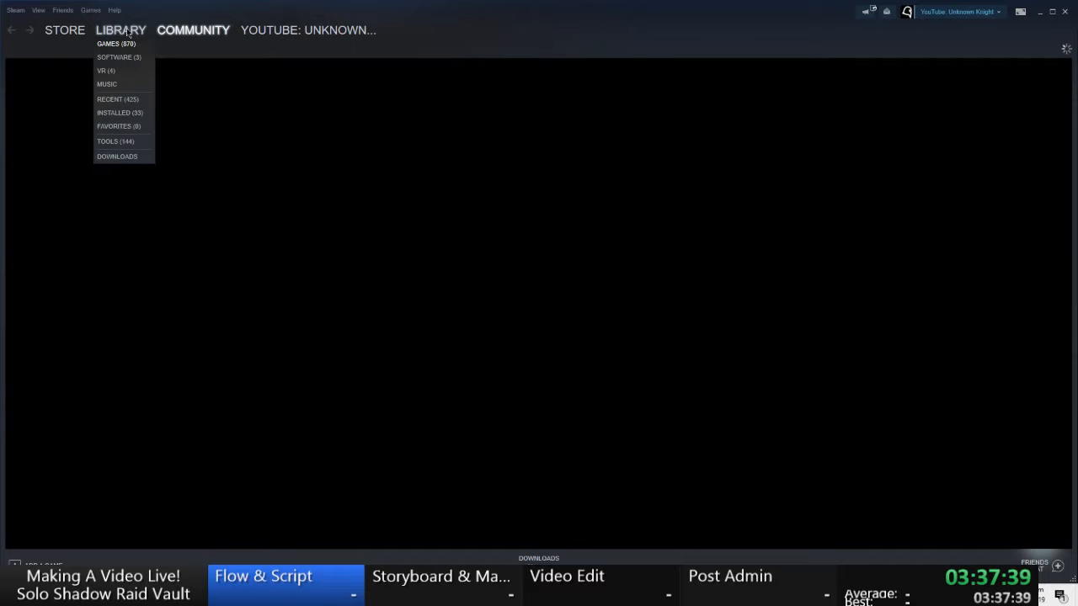
pyautogui.click(128, 32)
pyautogui.click(757, 202)
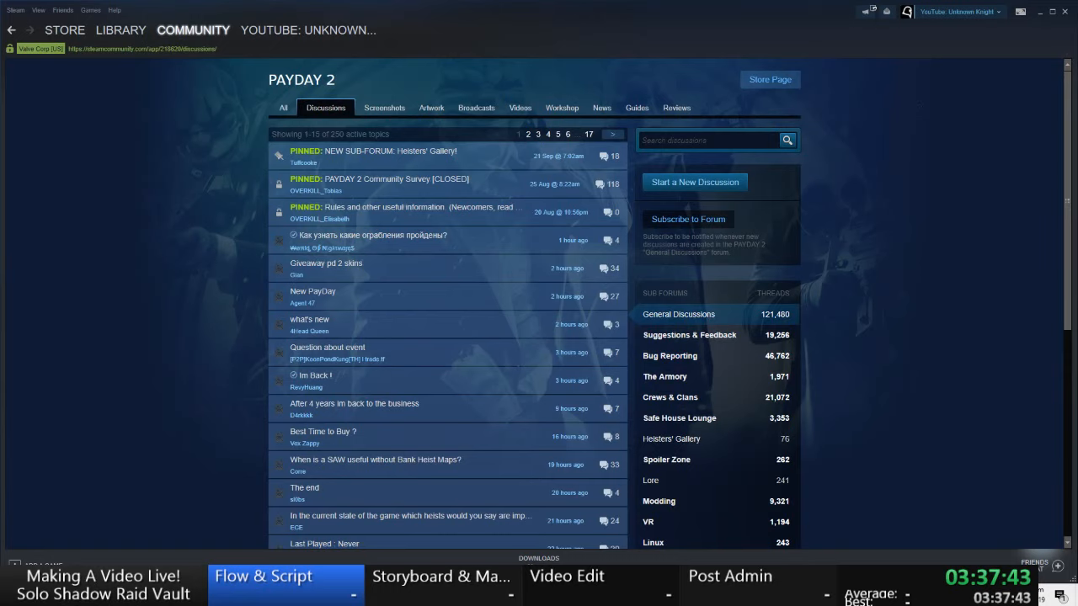
pyautogui.click(670, 355)
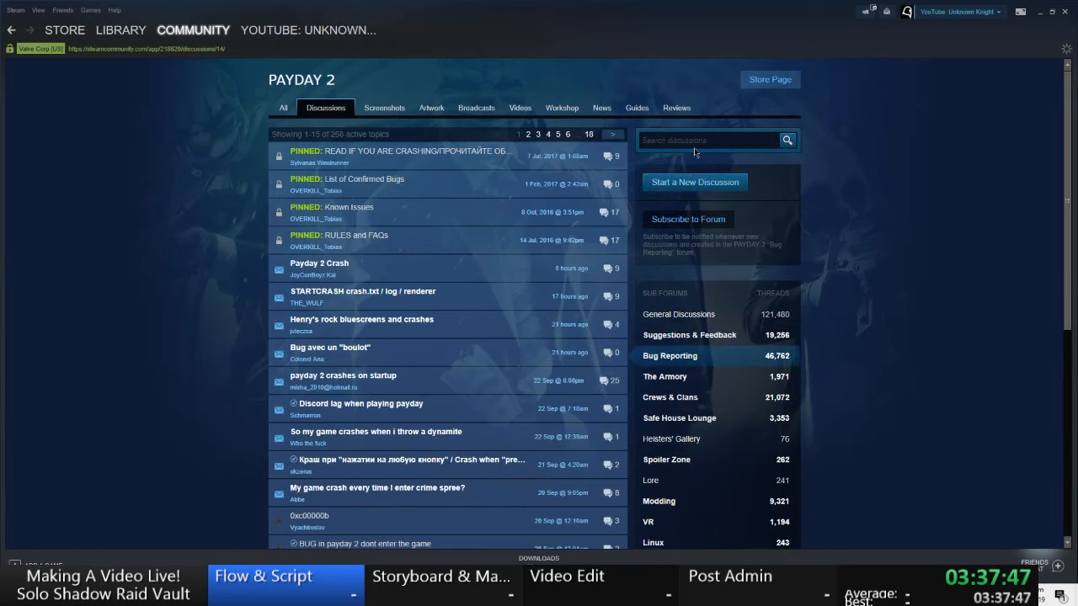
# - Search the Bug Reporting sub-forum for "shadow raid keycard"
pyautogui.click(697, 140)
pyautogui.write('shadow raid key')
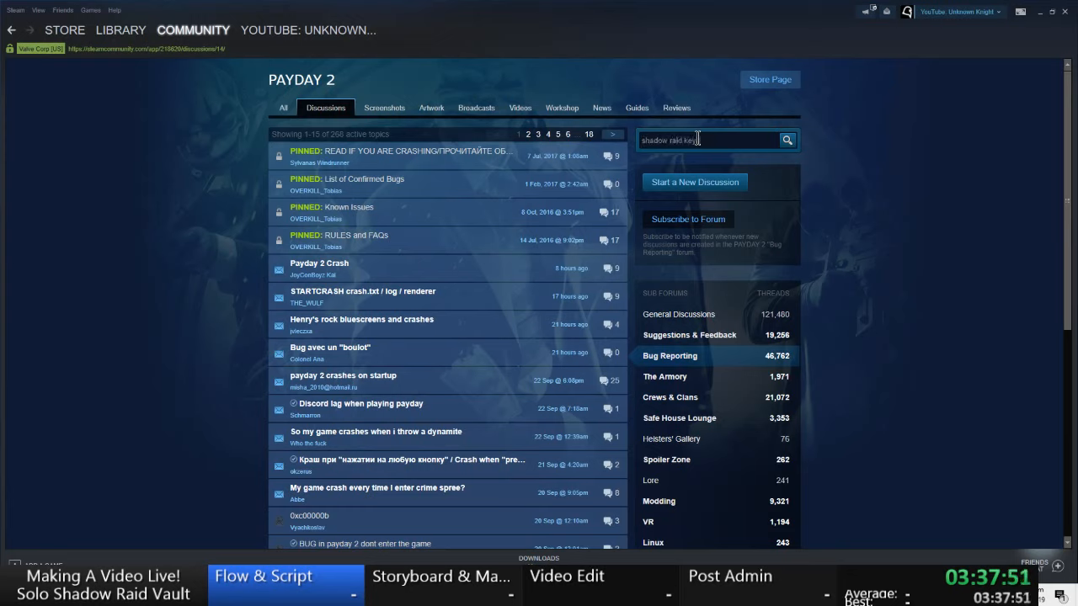
pyautogui.write('card')
pyautogui.press('Return')
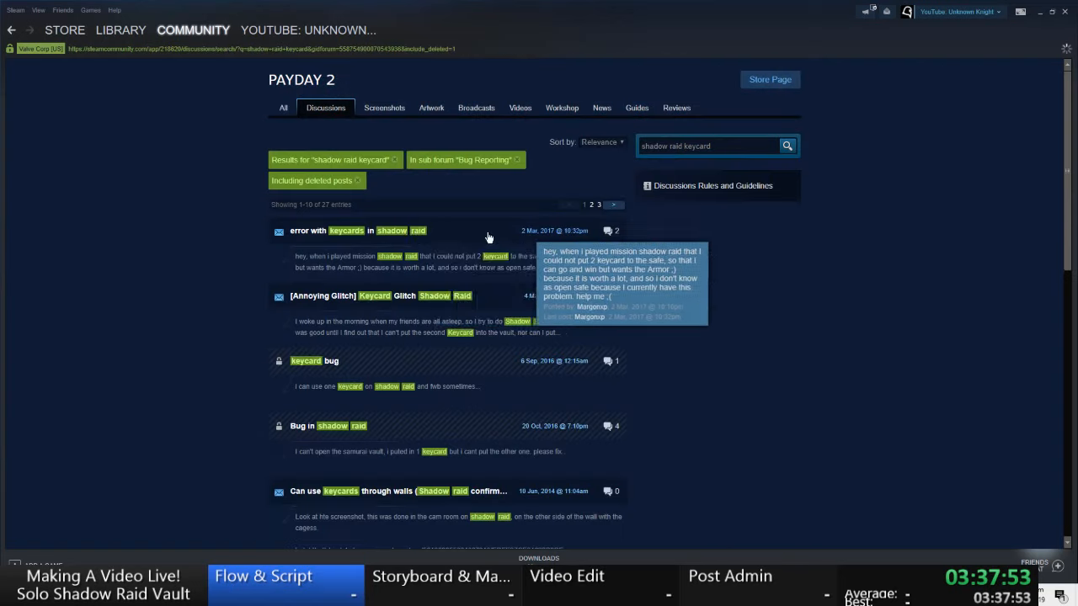
# - Read the "[Annoying Glitch] Keycard Glitch Shadow Raid" thread with all its comments and return to the search results
pyautogui.moveTo(445, 352)
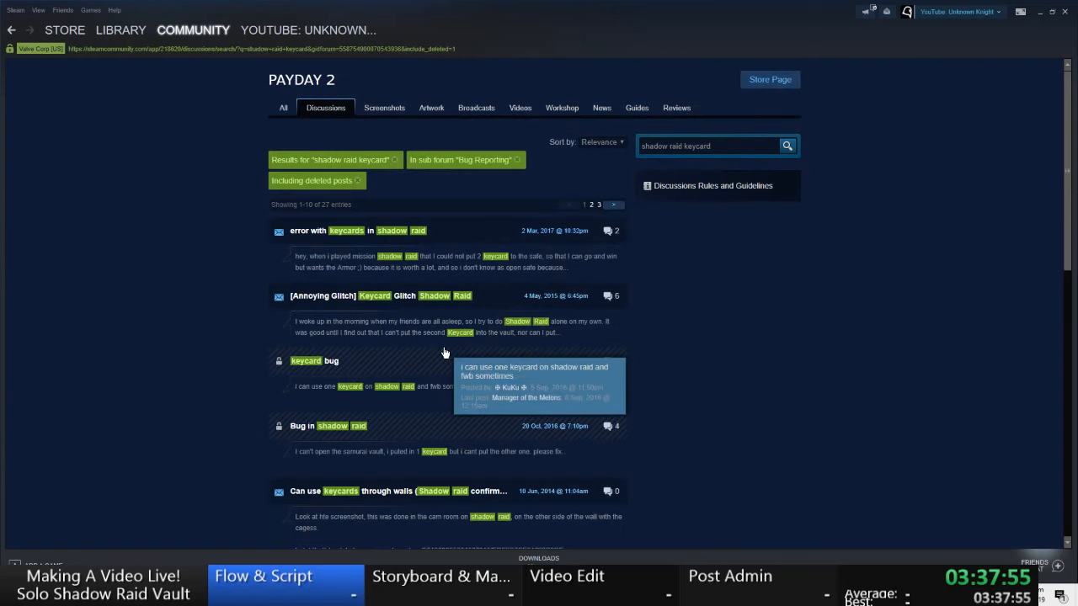
pyautogui.click(481, 299)
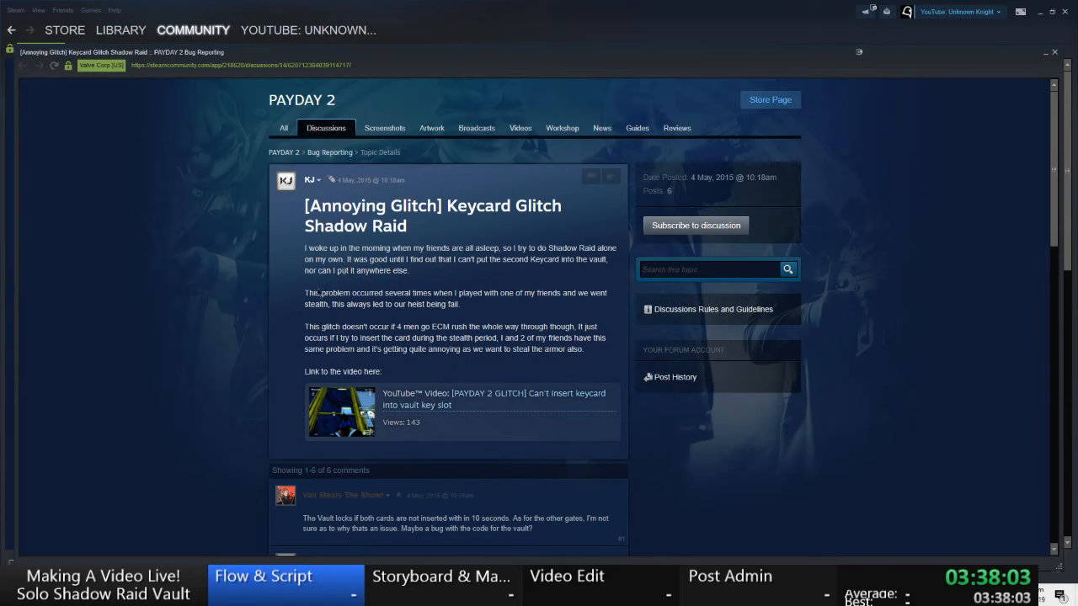
pyautogui.moveTo(319, 293); pyautogui.dragTo(444, 303)
pyautogui.click(446, 327)
pyautogui.moveTo(320, 327); pyautogui.dragTo(552, 349)
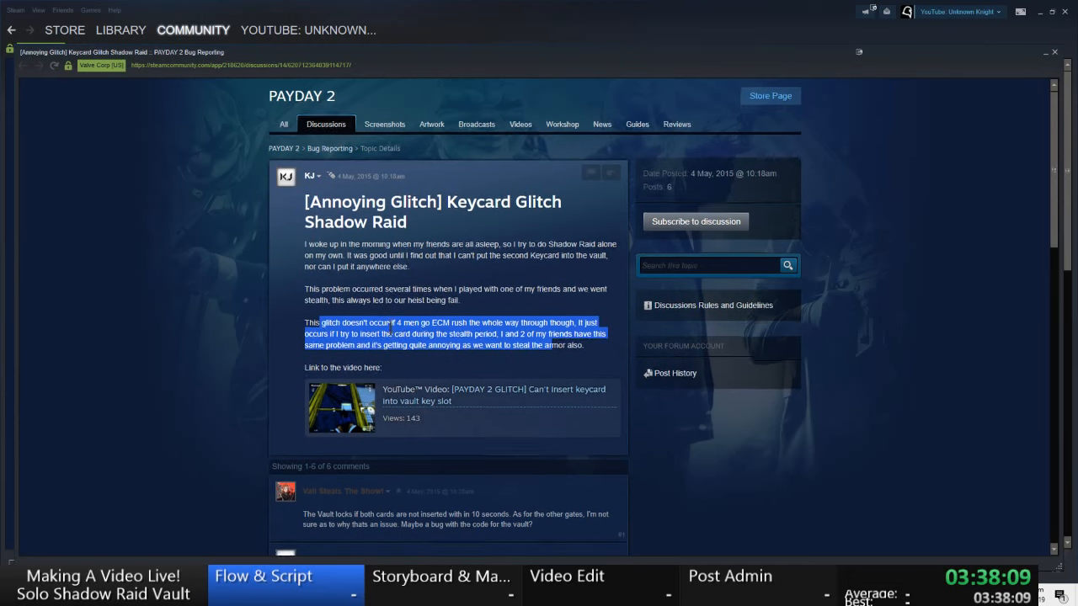
pyautogui.scroll(-3, 364, 384)
pyautogui.scroll(-2, 363, 384)
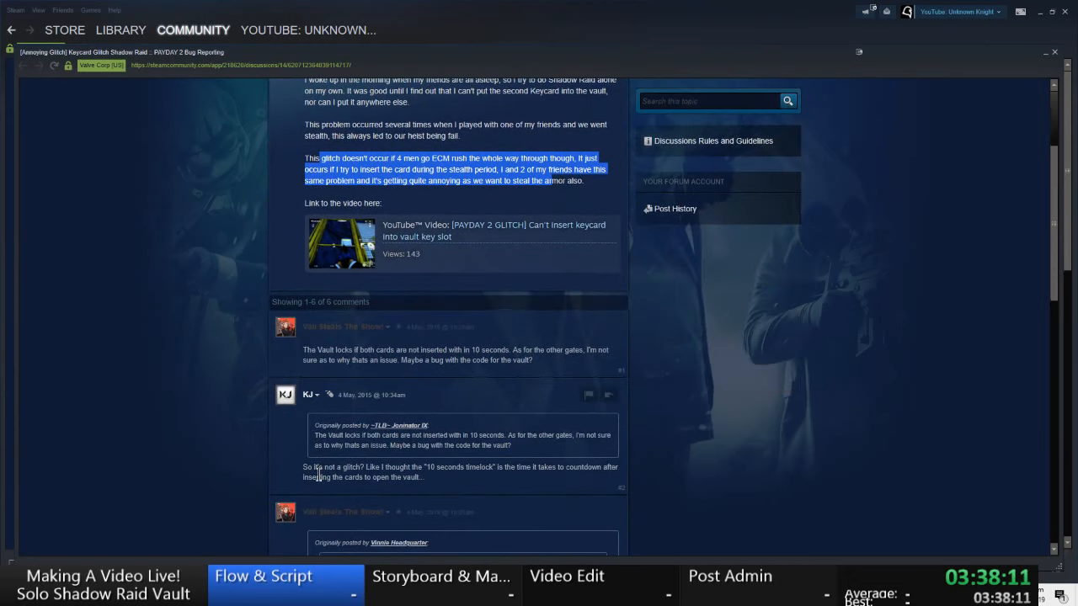
pyautogui.scroll(-7, 271, 464)
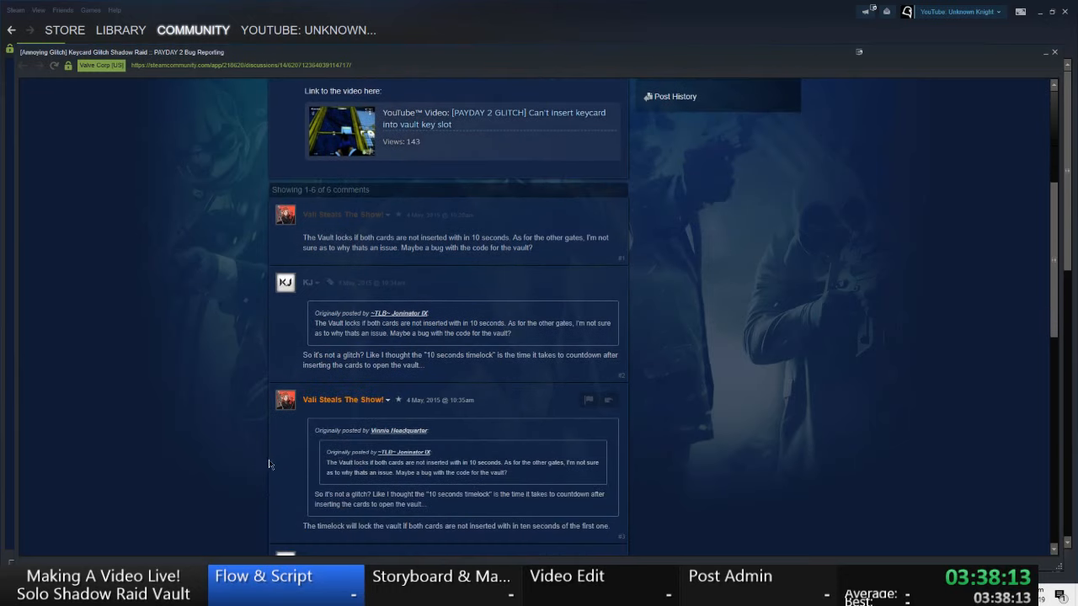
pyautogui.scroll(-7, 267, 464)
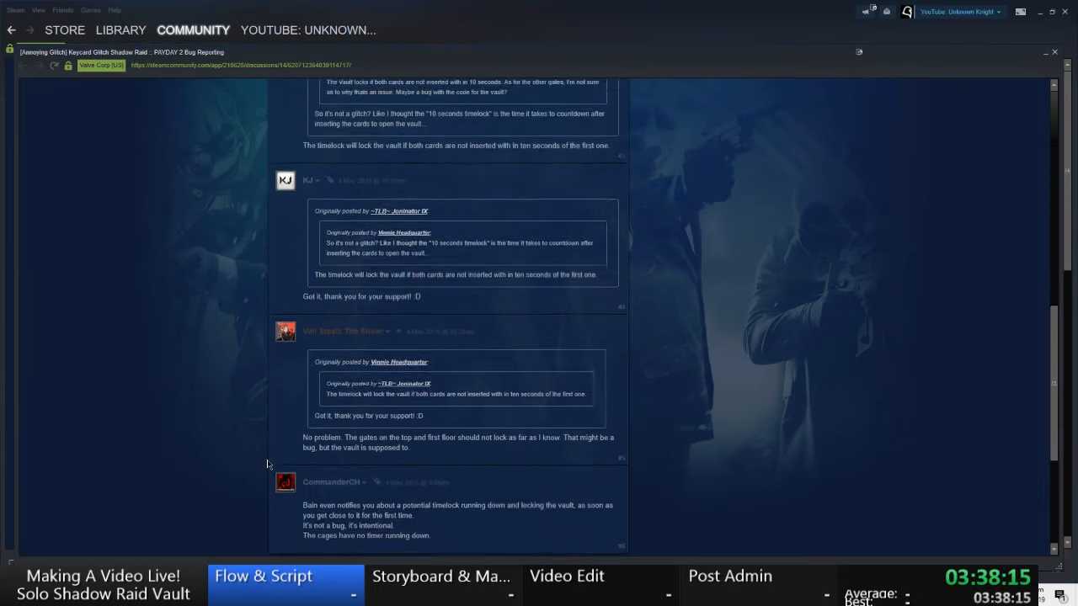
pyautogui.scroll(15, 231, 452)
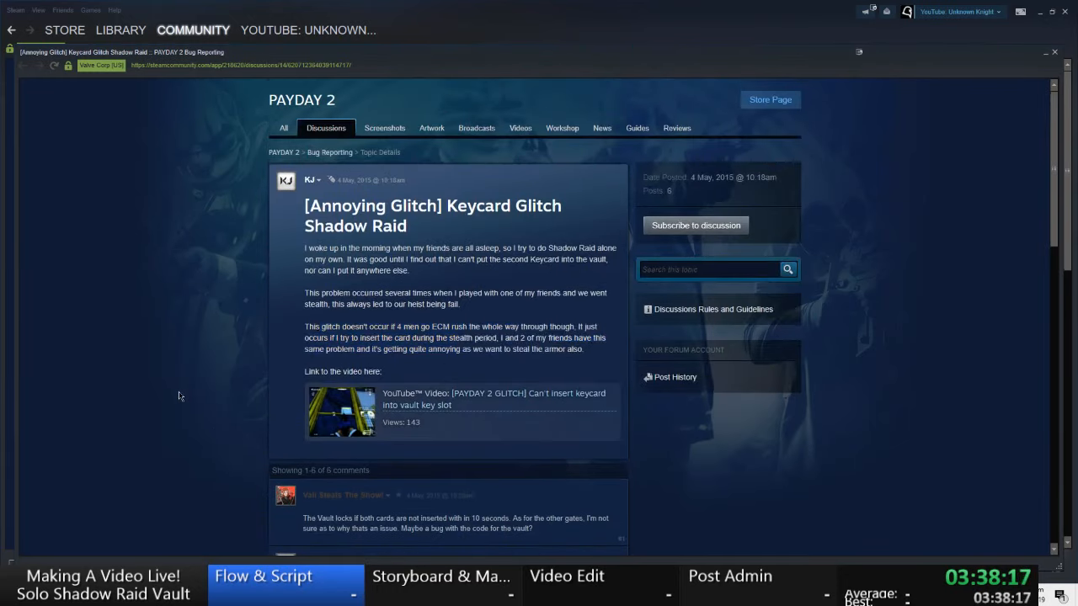
pyautogui.scroll(-1, 128, 408)
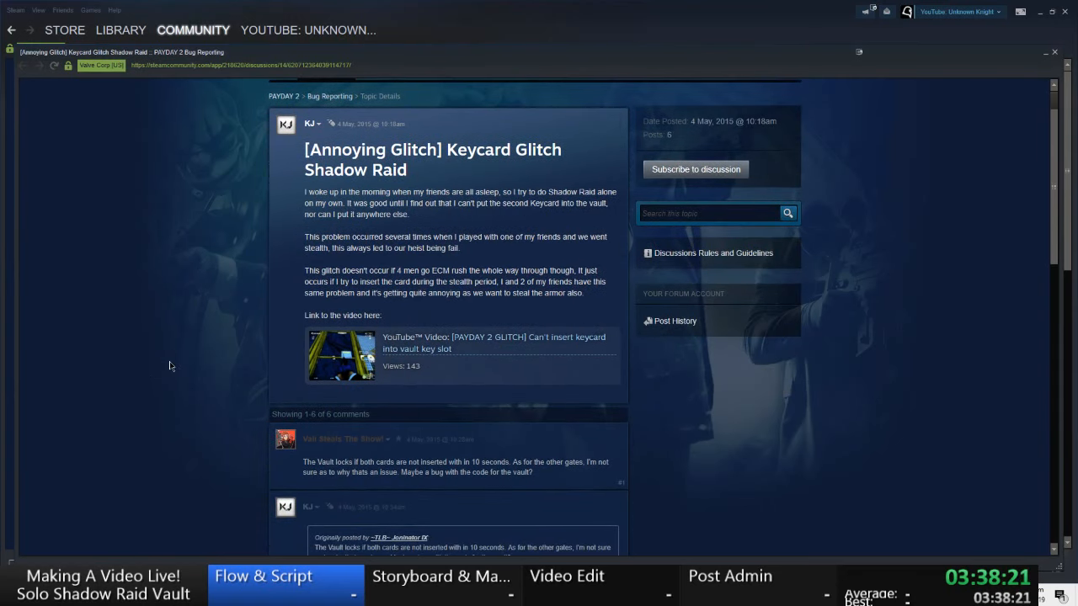
pyautogui.hotkey('alt', 'Left')
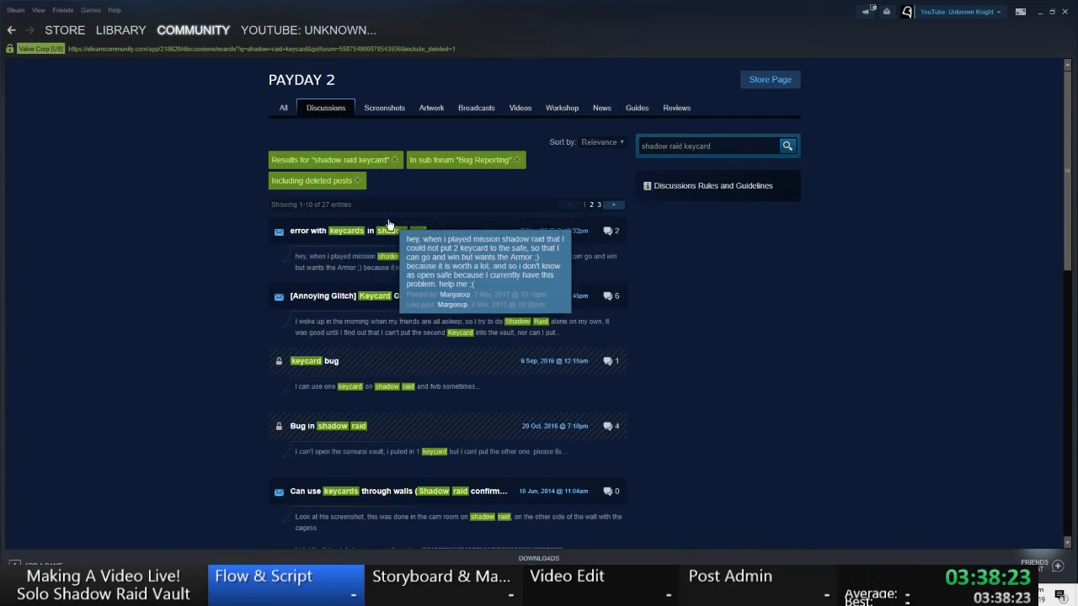
# - Read the "error with keycards in shadow raid" and "keycard bug" threads, returning to the search results after each
pyautogui.click(438, 232)
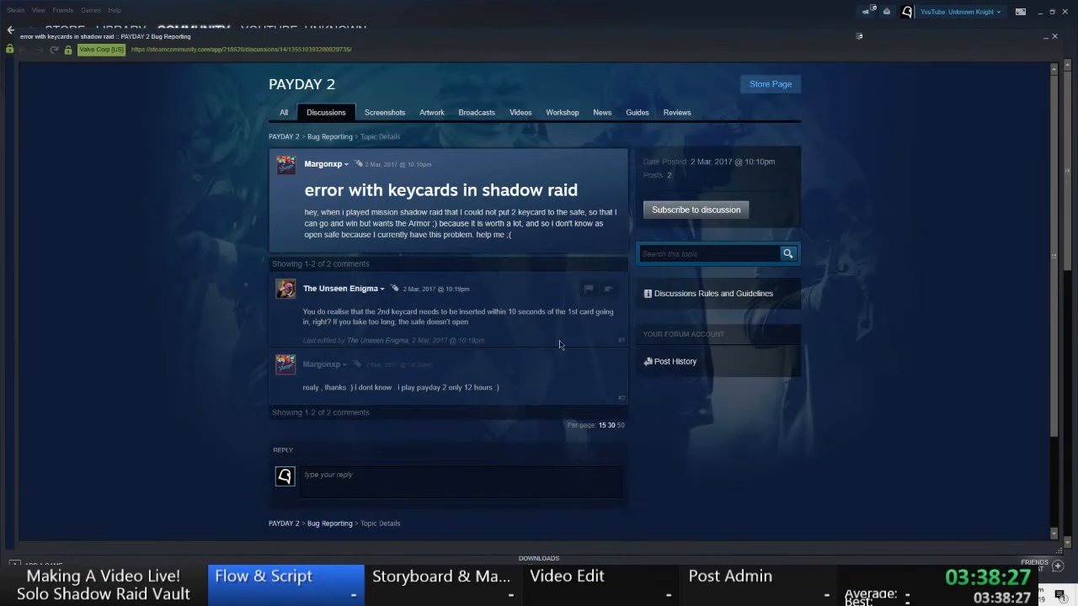
pyautogui.hotkey('alt', 'Left')
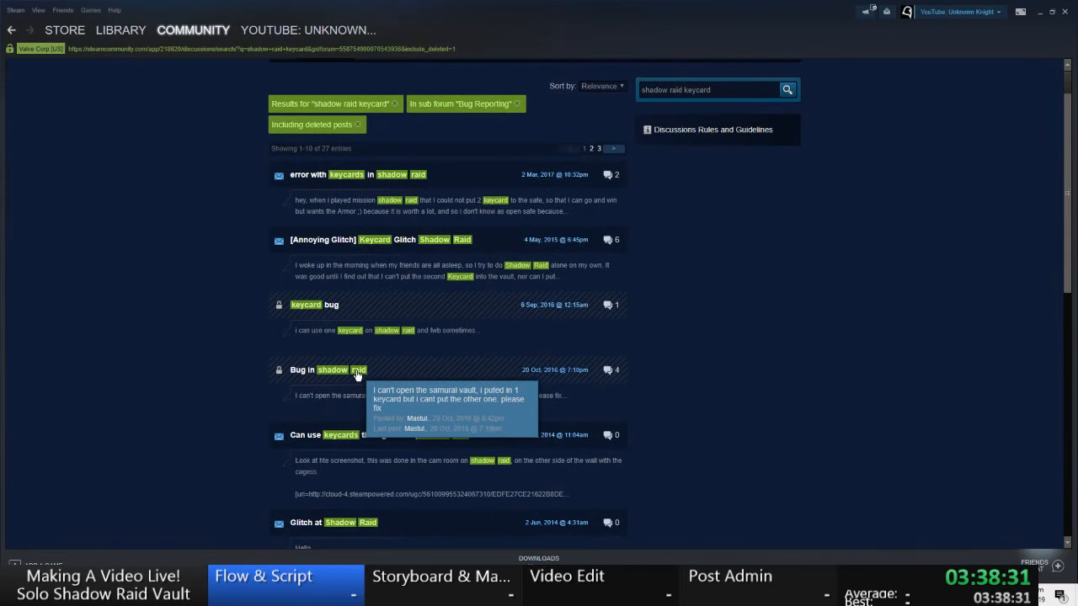
pyautogui.click(291, 373)
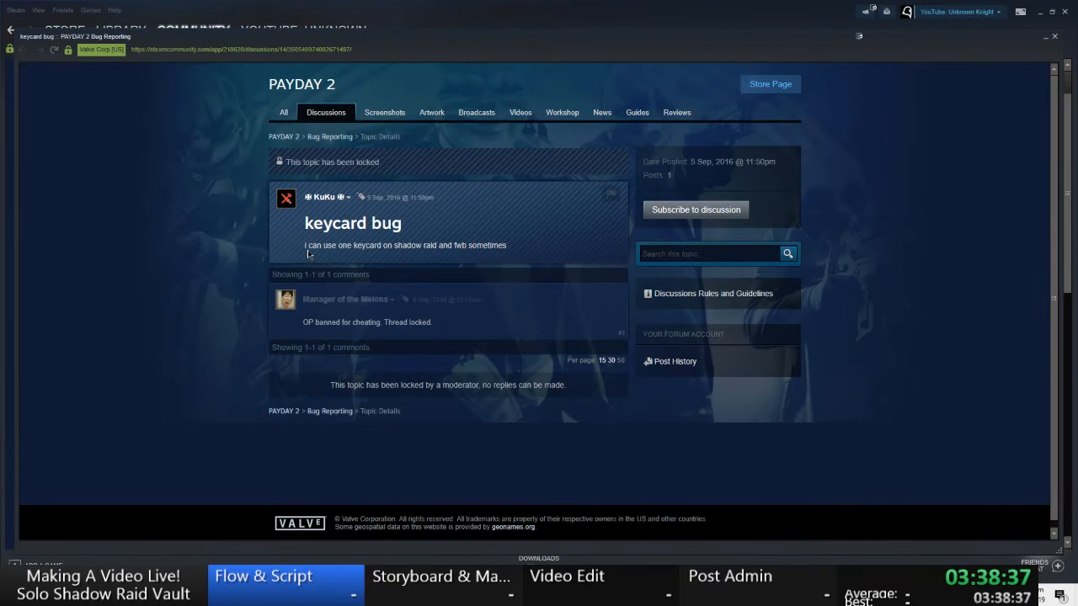
pyautogui.hotkey('alt', 'F4')
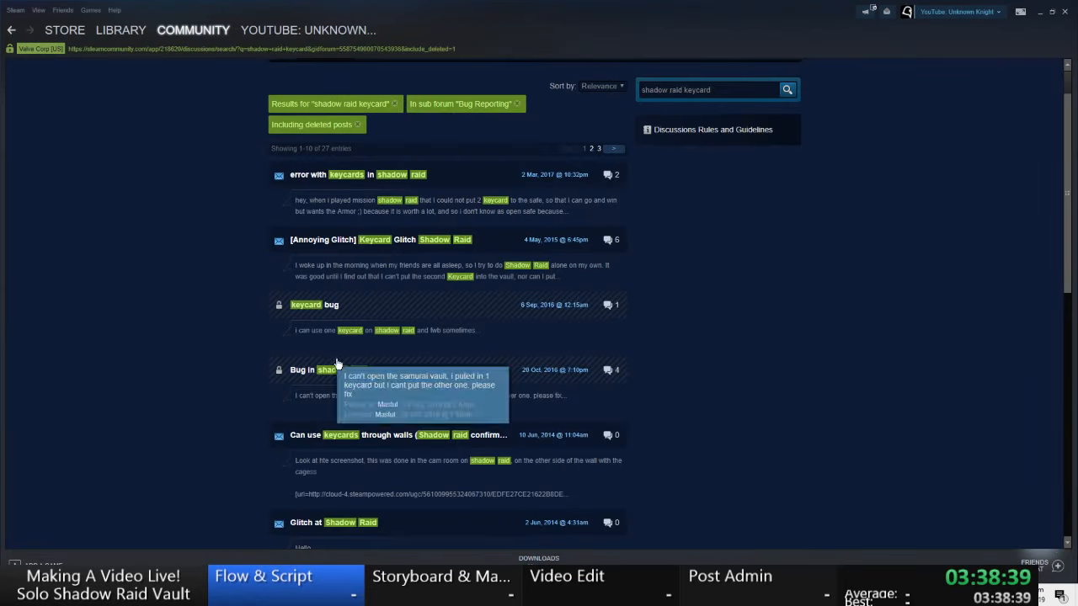
# - Read the "Bug in shadow raid" thread through its last reply and return to the search results
pyautogui.click(417, 381)
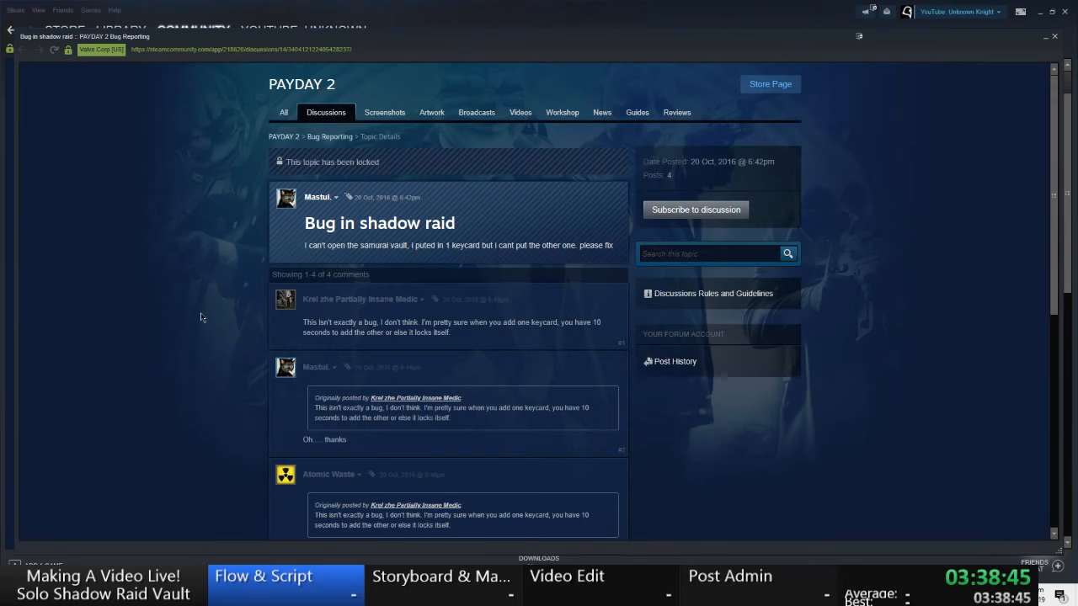
pyautogui.scroll(-2, 200, 317)
pyautogui.scroll(-5, 200, 316)
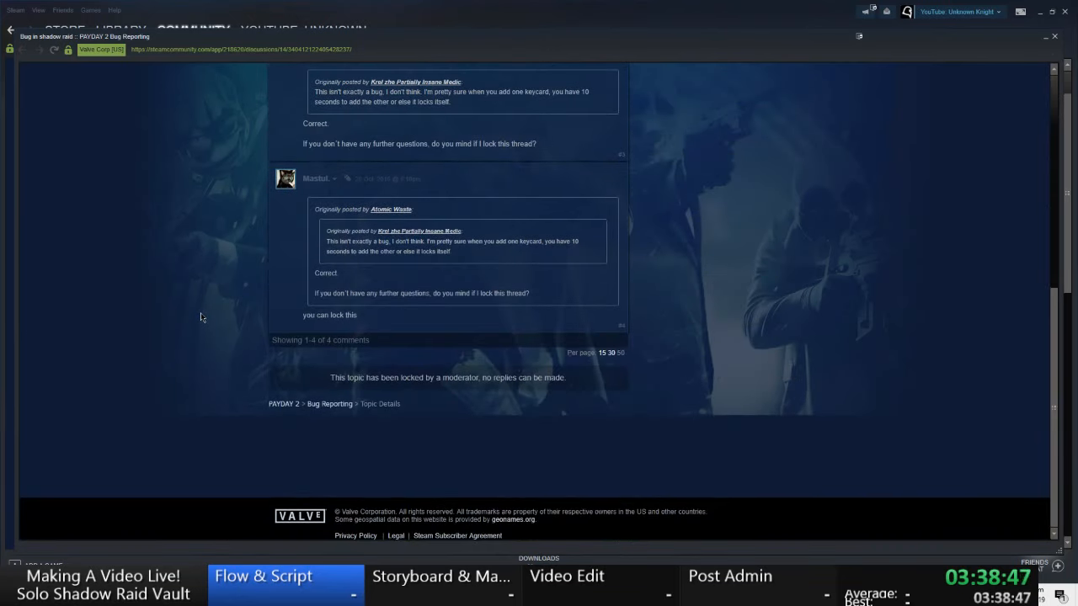
pyautogui.hotkey('alt', 'Left')
# - Find the "Glitch at Shadow Raid" thread further down the results, read its post and close it
pyautogui.scroll(-2, 221, 369)
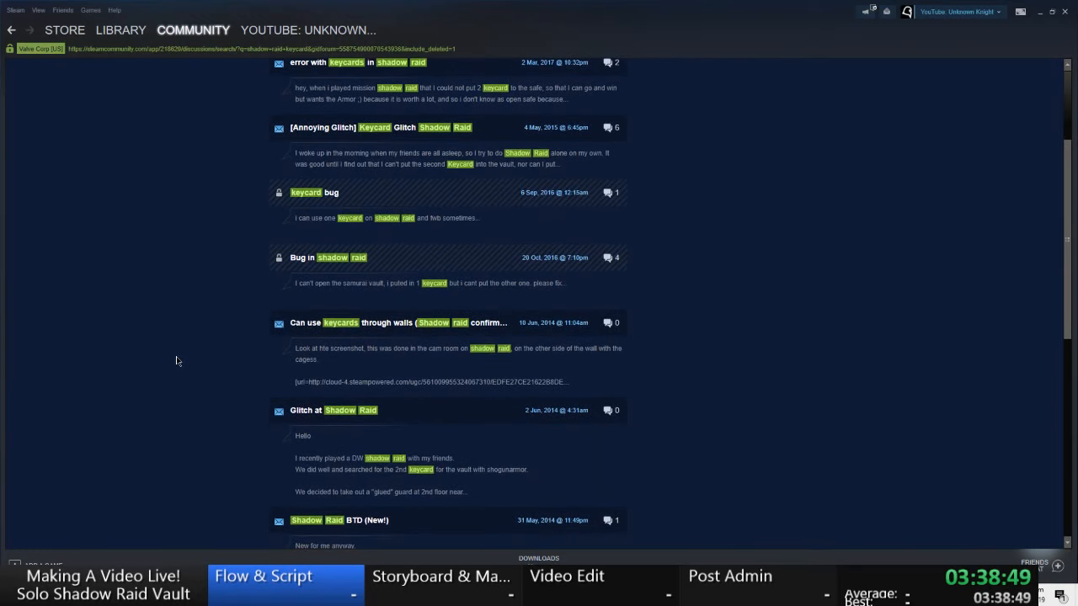
pyautogui.scroll(-1, 176, 360)
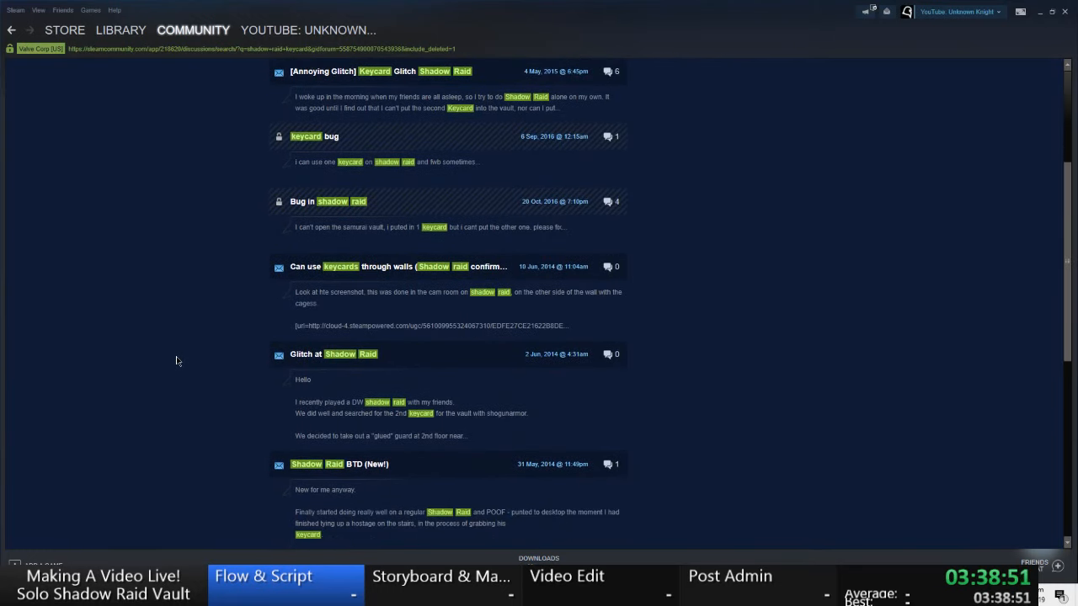
pyautogui.scroll(-1, 404, 307)
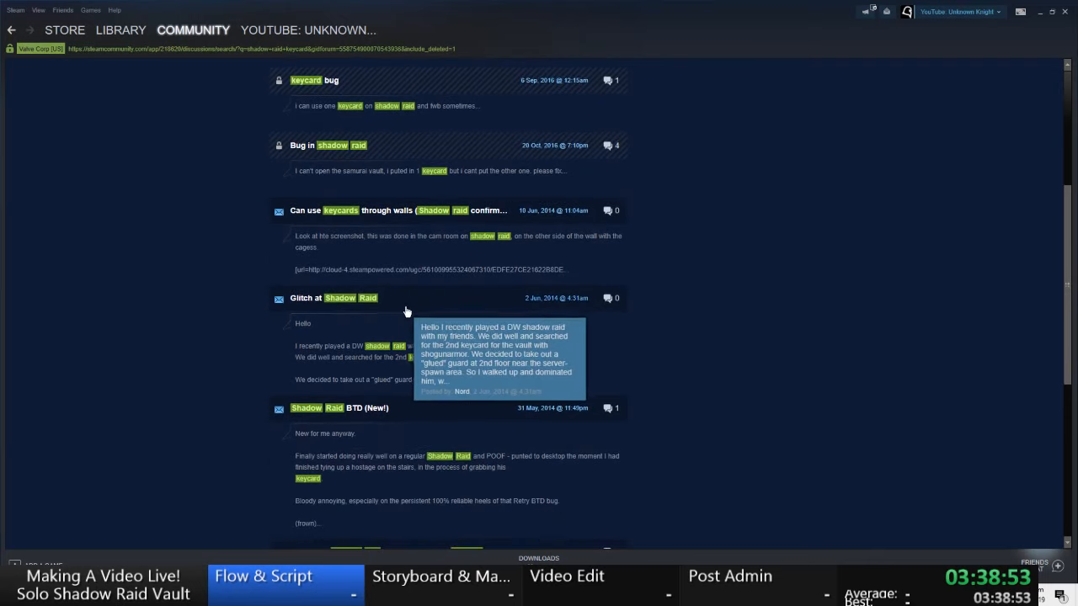
pyautogui.click(414, 301)
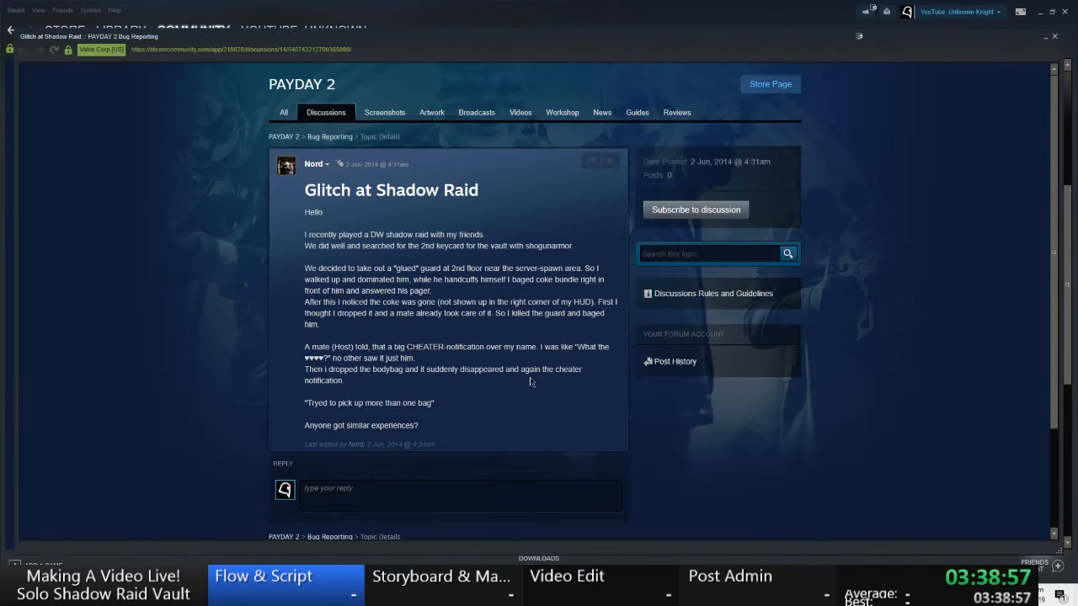
pyautogui.scroll(-3, 181, 344)
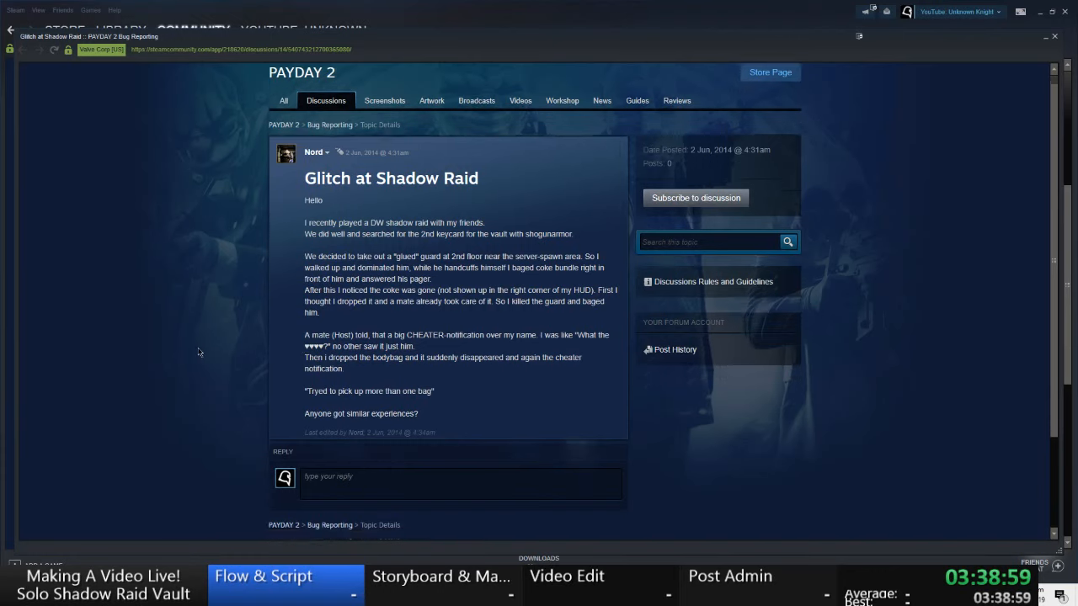
pyautogui.hotkey('ctrl', 'w')
# - Look through the remaining entries on the first results page and go to the next results page
pyautogui.scroll(-3, 173, 340)
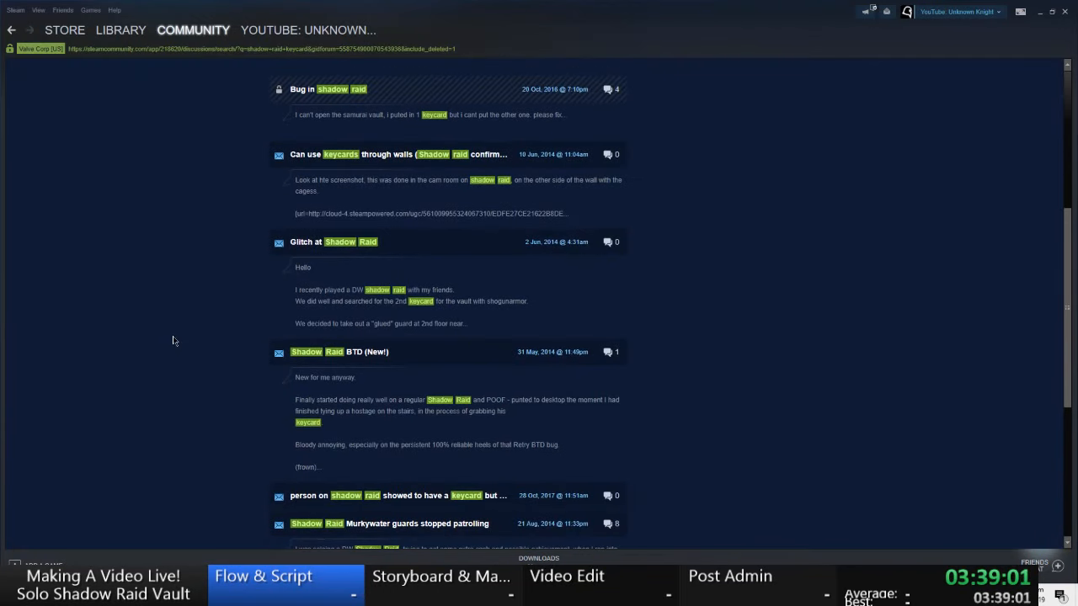
pyautogui.scroll(-6, 173, 340)
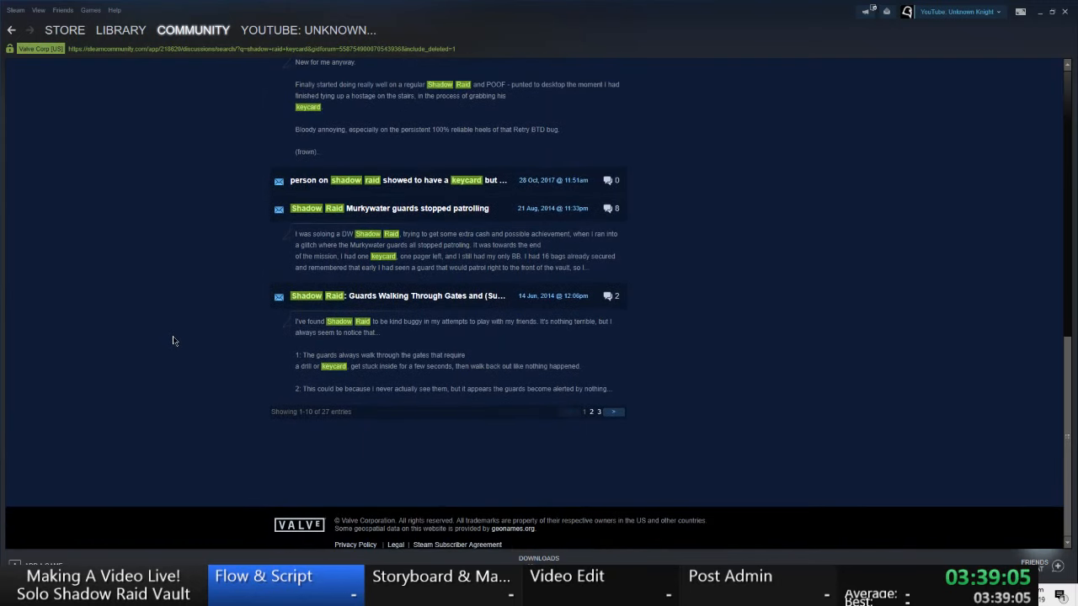
pyautogui.click(614, 412)
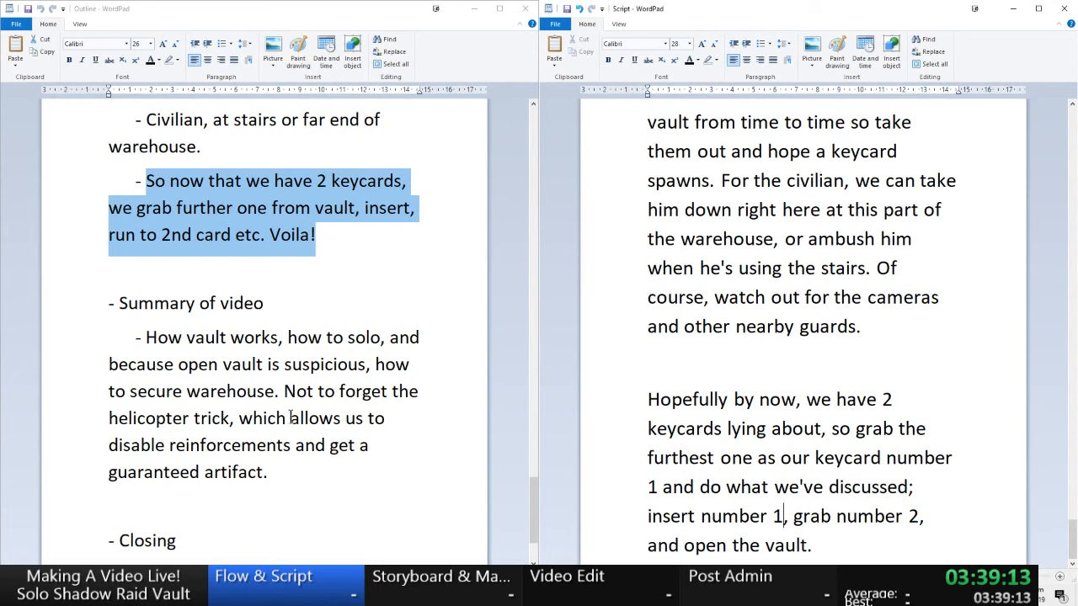
# - Switch to WordPad and reword the script's last sentence to end with "grab number 2 nearby and open the vault."
pyautogui.click(138, 278)
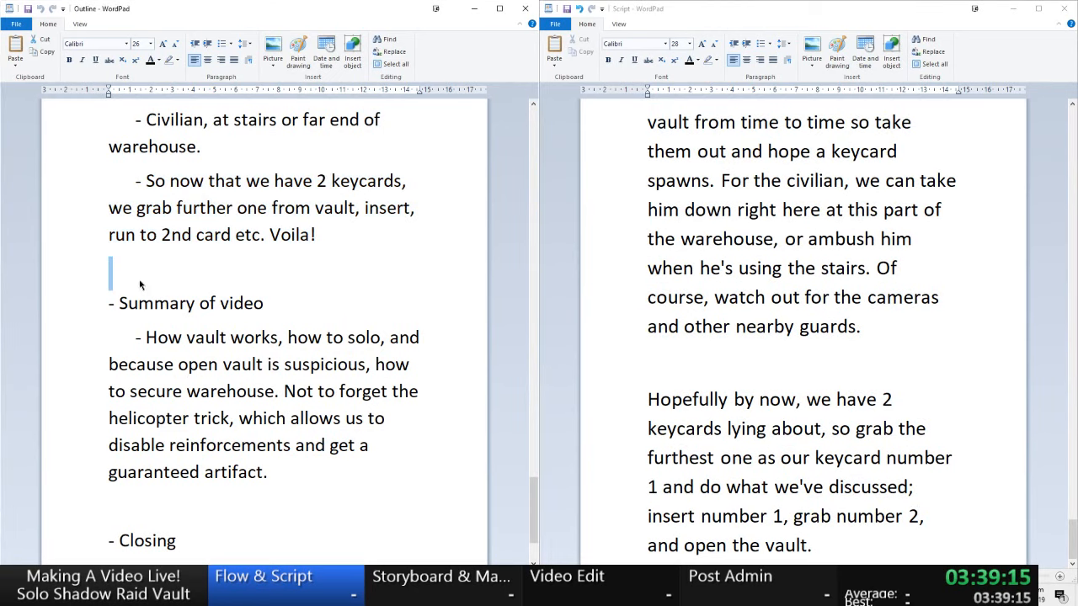
pyautogui.click(952, 467)
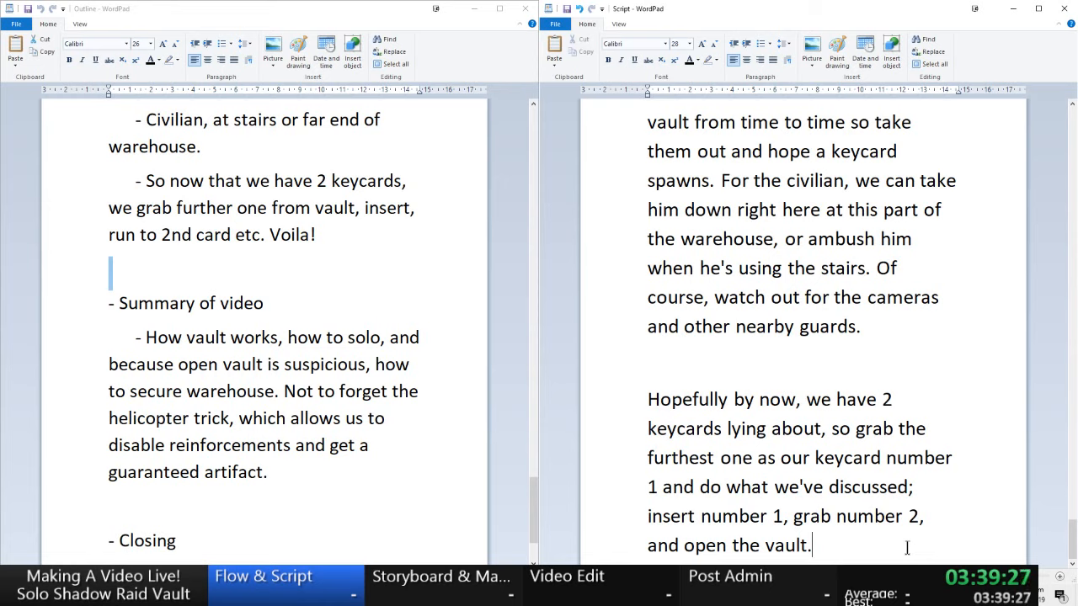
pyautogui.press('Left')
pyautogui.write('nearby')
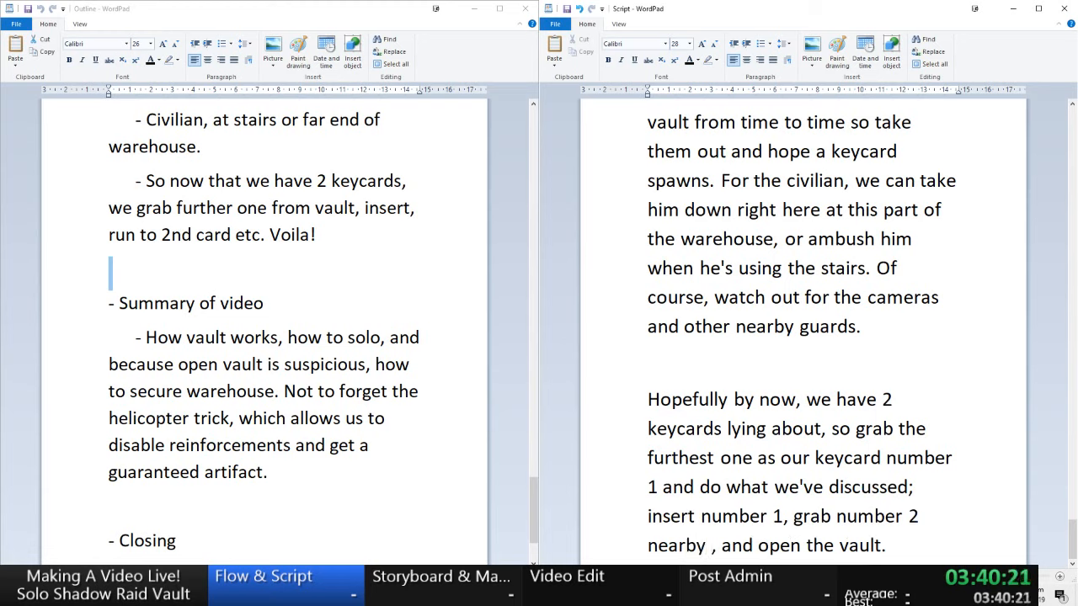
pyautogui.press('Delete')
pyautogui.press('Delete')
pyautogui.press('End')
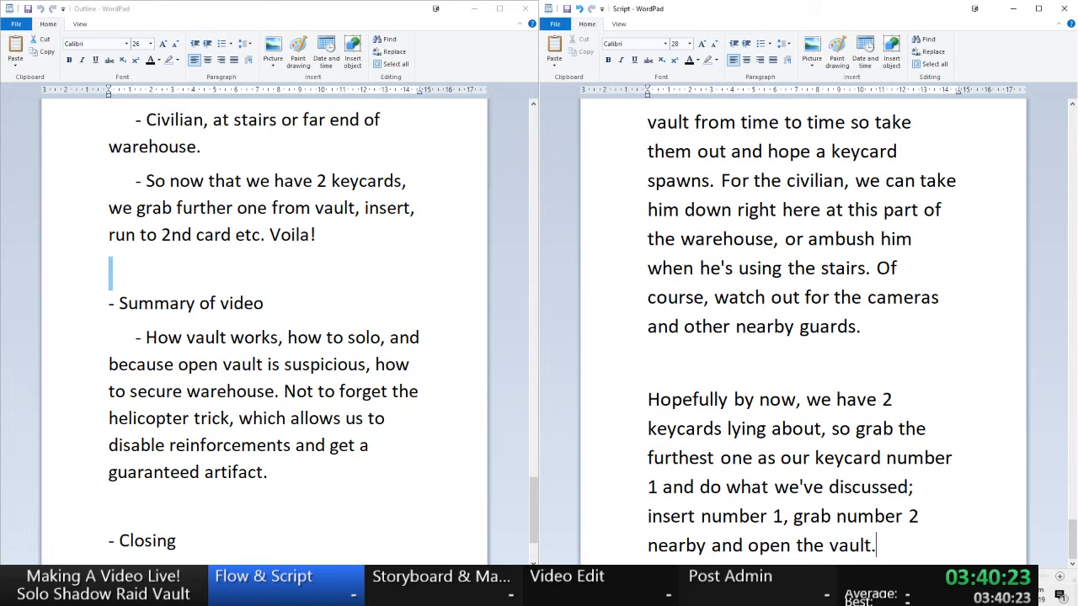
pyautogui.press('BackSpace')
pyautogui.write('.')
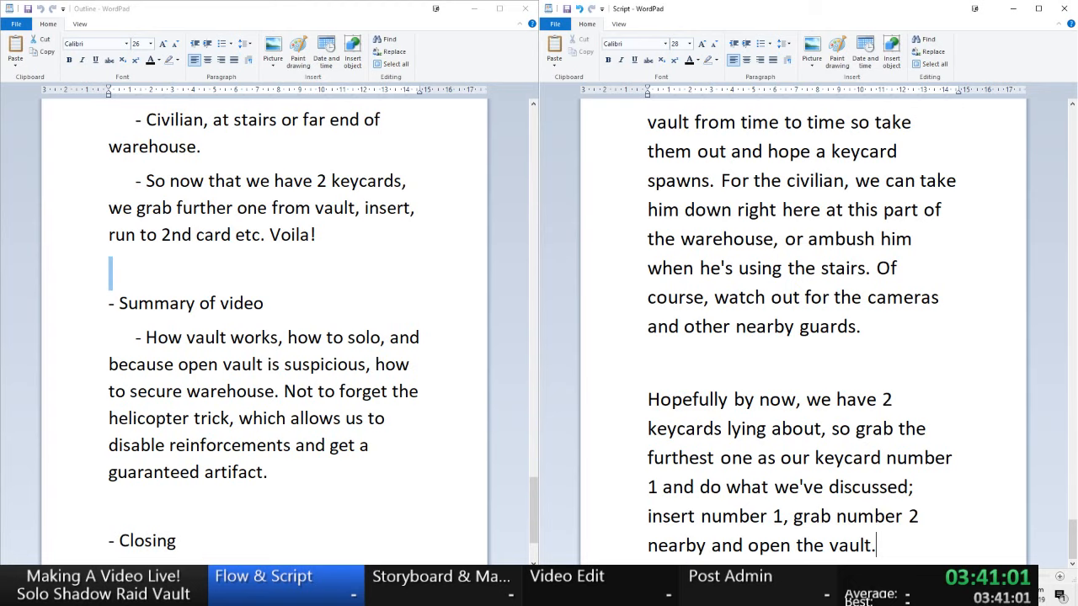
# - Recheck the script's earlier solo keycard explanation and start a new paragraph after a blank line at the script's end
pyautogui.scroll(10, 885, 417)
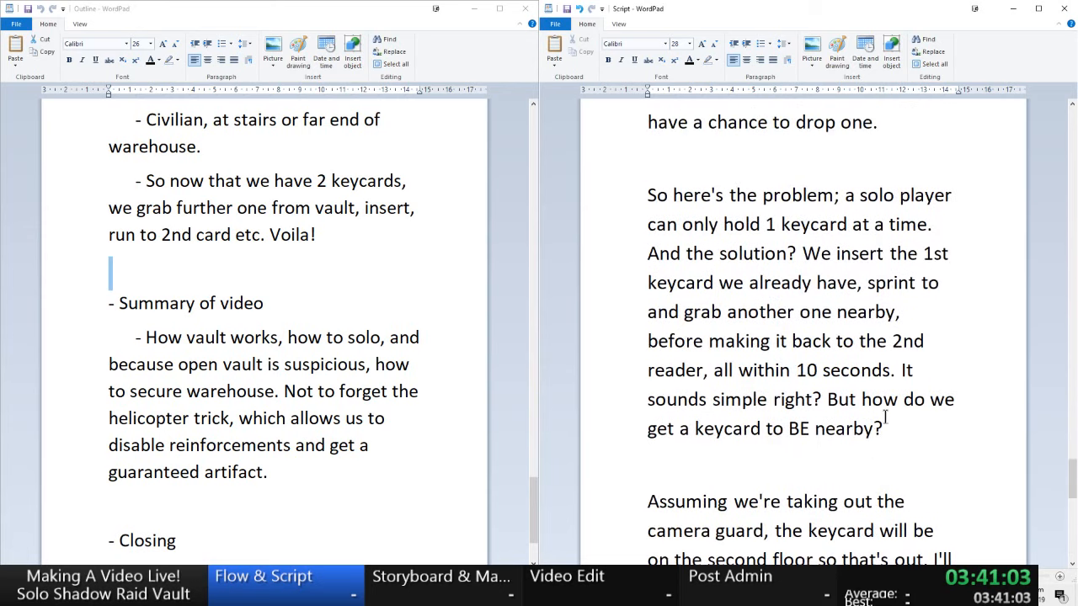
pyautogui.scroll(-10, 878, 410)
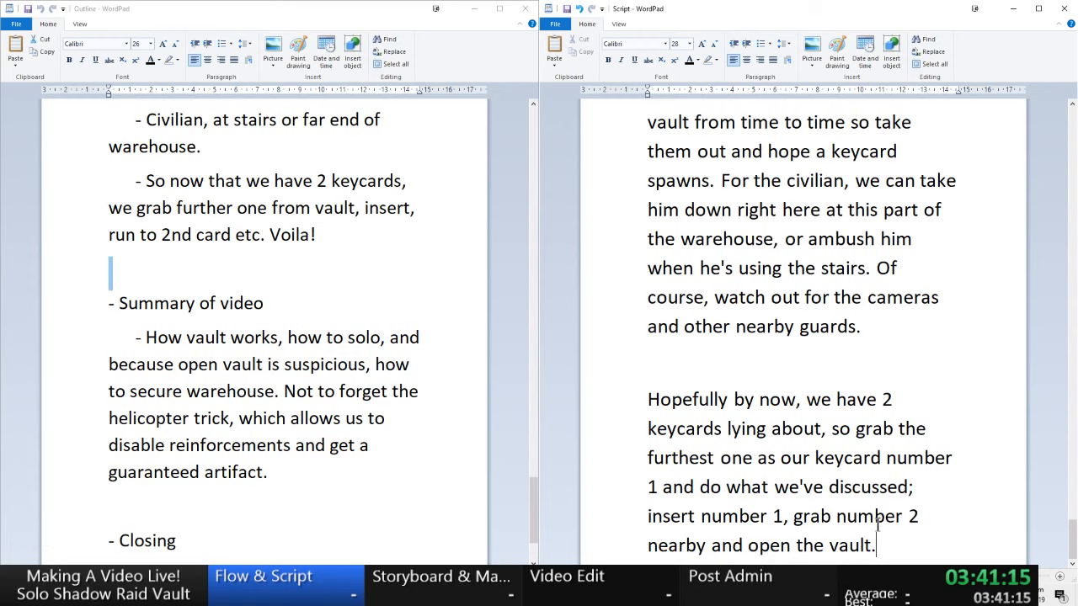
pyautogui.press('Return')
pyautogui.press('Return')
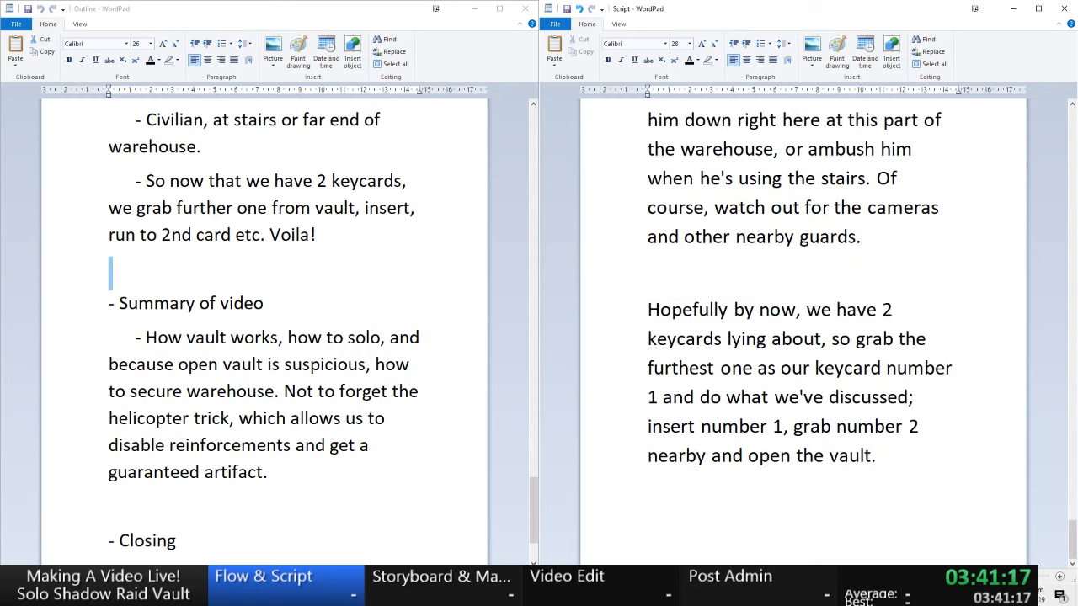
pyautogui.press('BackSpace')
pyautogui.press('BackSpace')
pyautogui.press('Return')
pyautogui.press('Return')
# - Review the outline's "Summary of video" notes and return to the empty paragraph at the end of the script
pyautogui.click(115, 268)
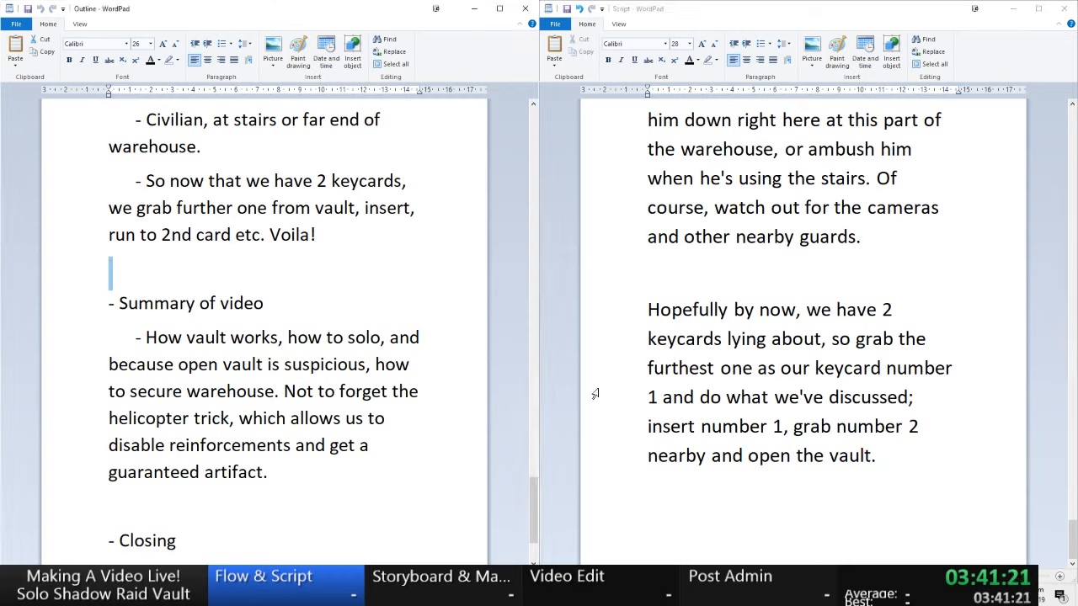
pyautogui.click(207, 468)
pyautogui.moveTo(135, 337); pyautogui.dragTo(274, 392)
pyautogui.click(247, 397)
pyautogui.click(734, 512)
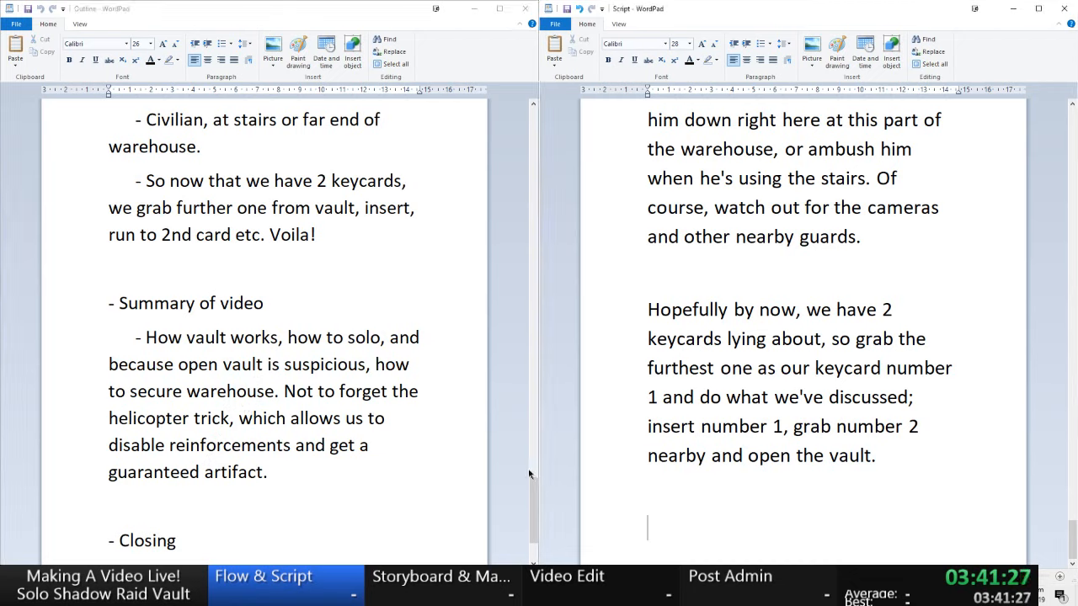
# - Review the outline's summary and closing notes, and reread the script from its "Opening" section to the end
pyautogui.click(254, 448)
pyautogui.scroll(-2, 255, 448)
pyautogui.click(846, 501)
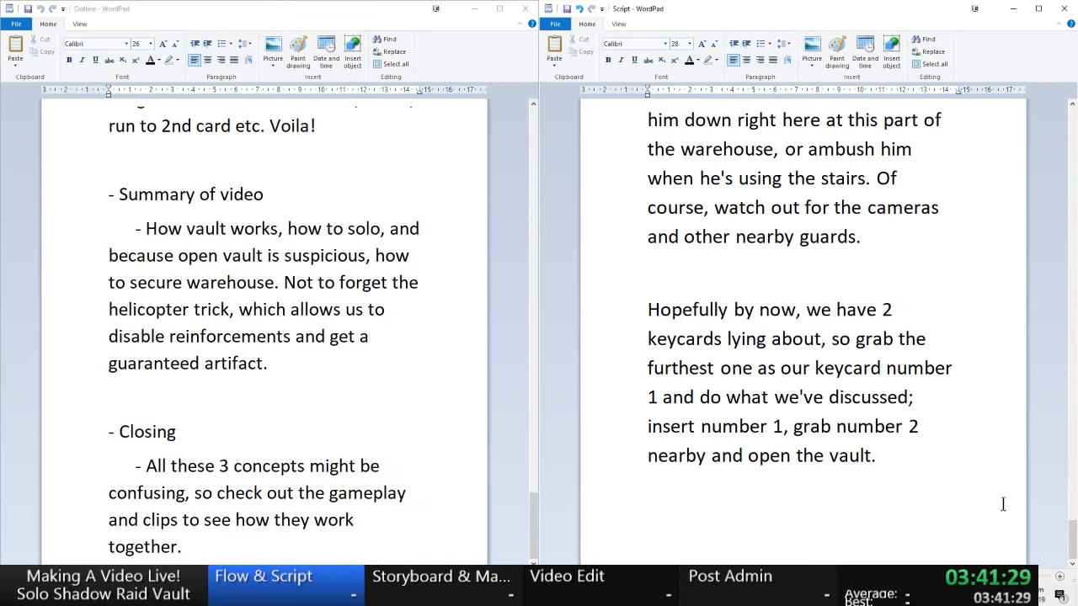
pyautogui.scroll(1, 1003, 504)
pyautogui.moveTo(1073, 543); pyautogui.dragTo(1074, 130)
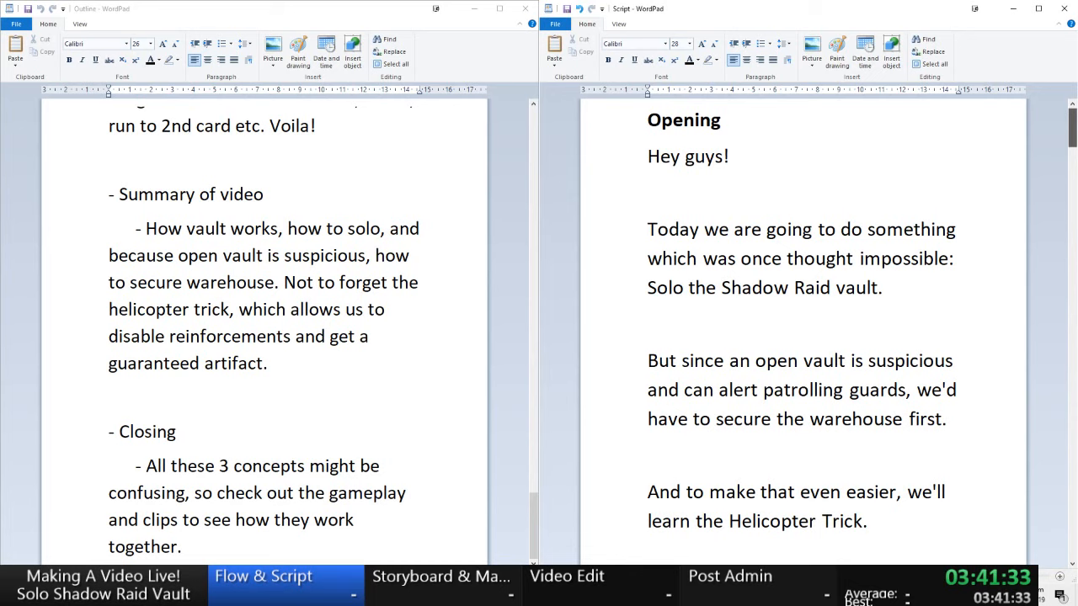
pyautogui.scroll(-11, 803, 337)
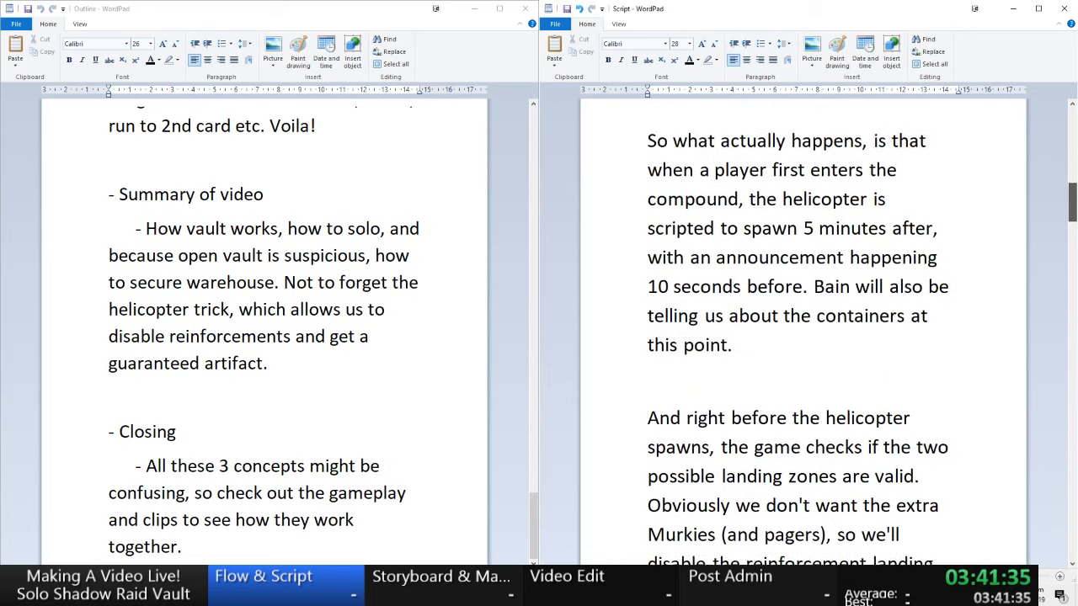
pyautogui.scroll(-14, 803, 337)
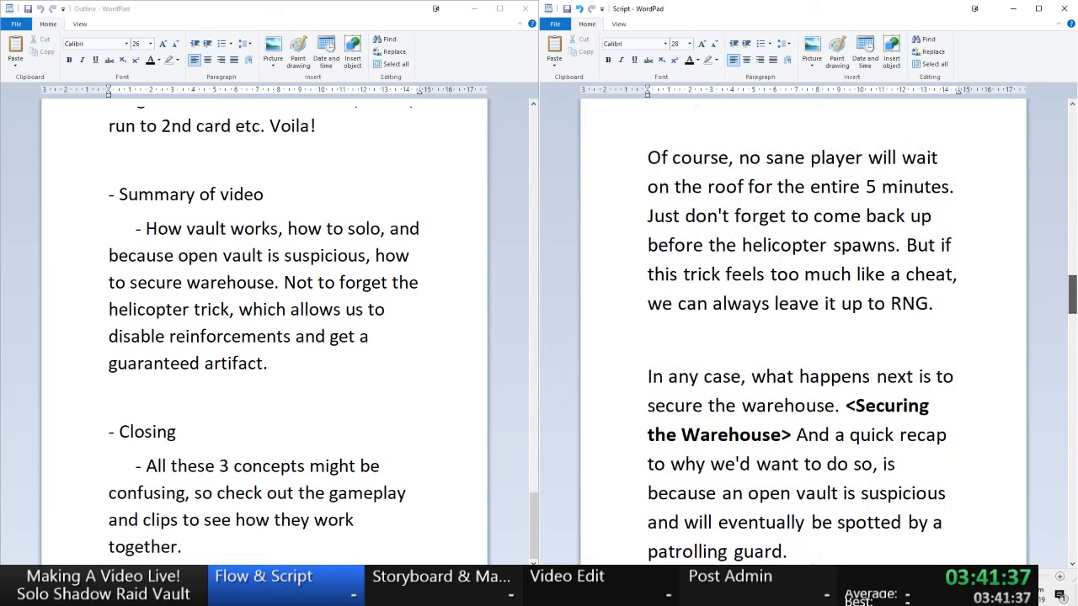
pyautogui.scroll(-14, 803, 337)
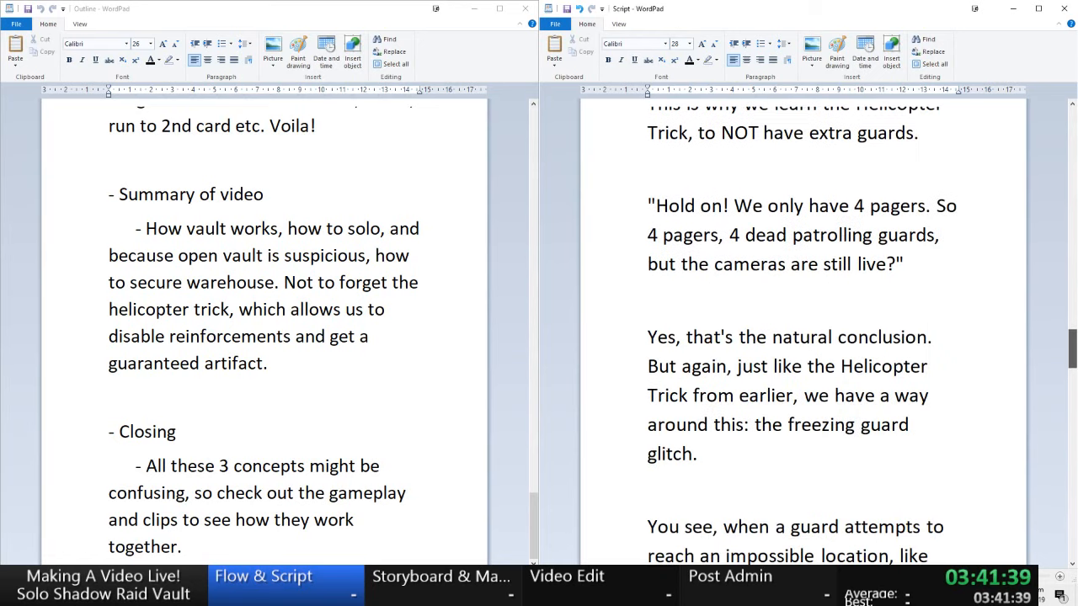
pyautogui.scroll(-14, 804, 336)
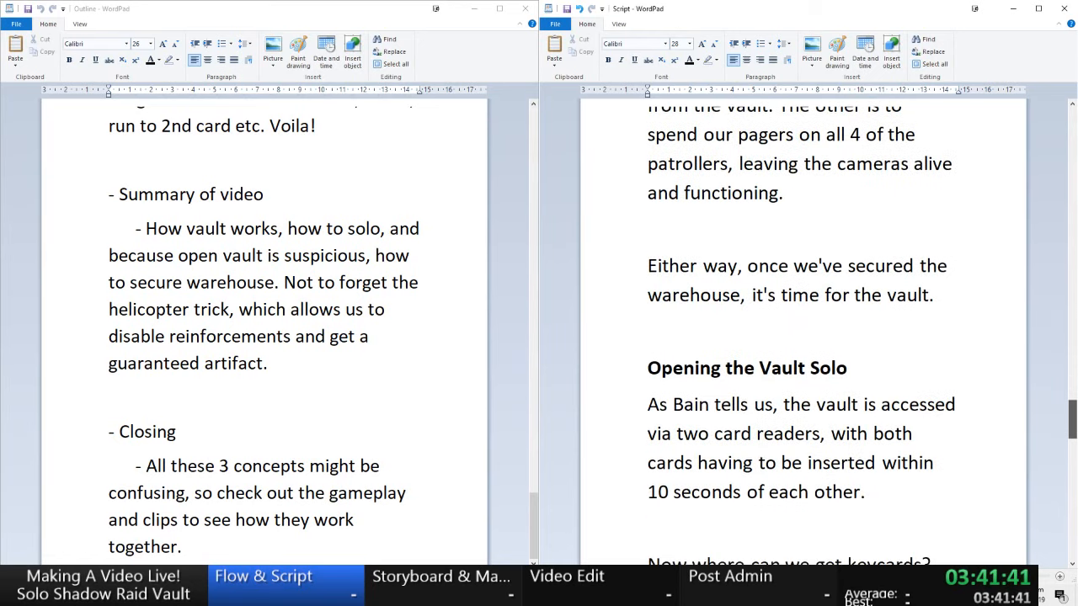
pyautogui.scroll(-14, 934, 398)
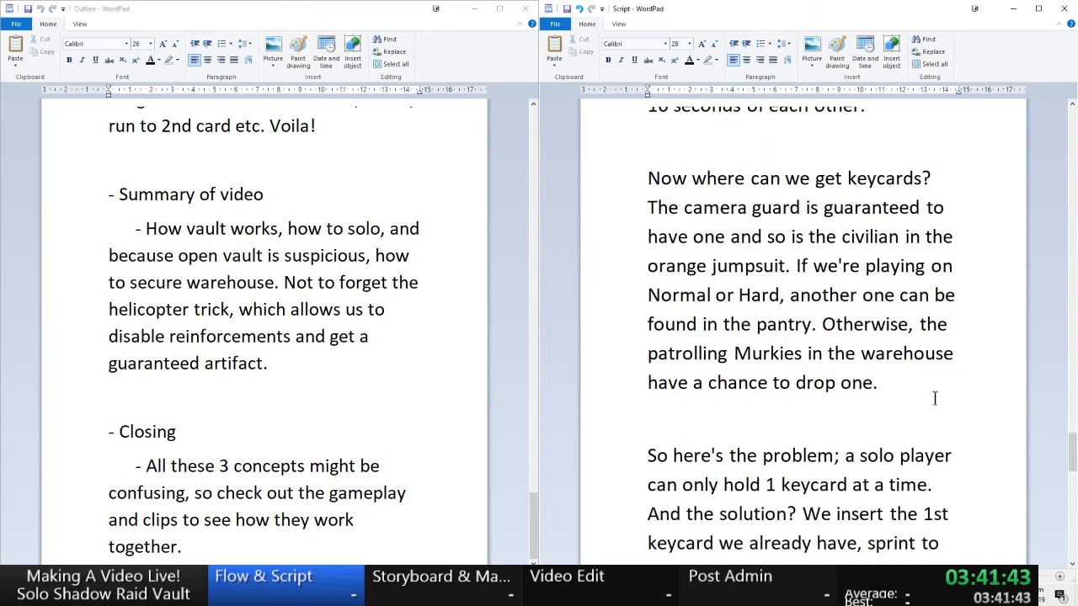
pyautogui.scroll(-14, 934, 399)
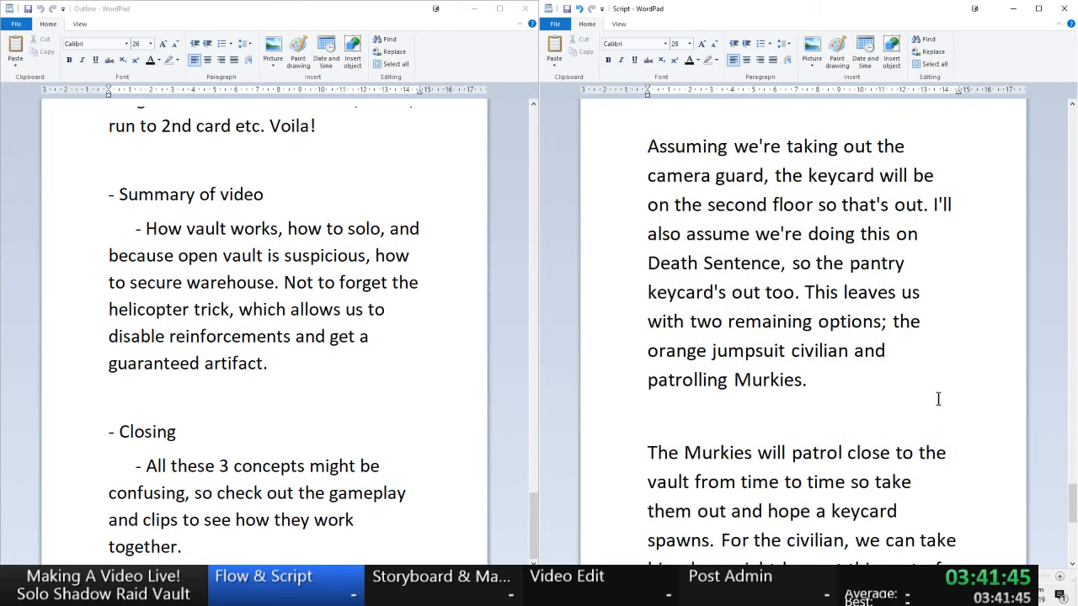
pyautogui.scroll(-5, 936, 399)
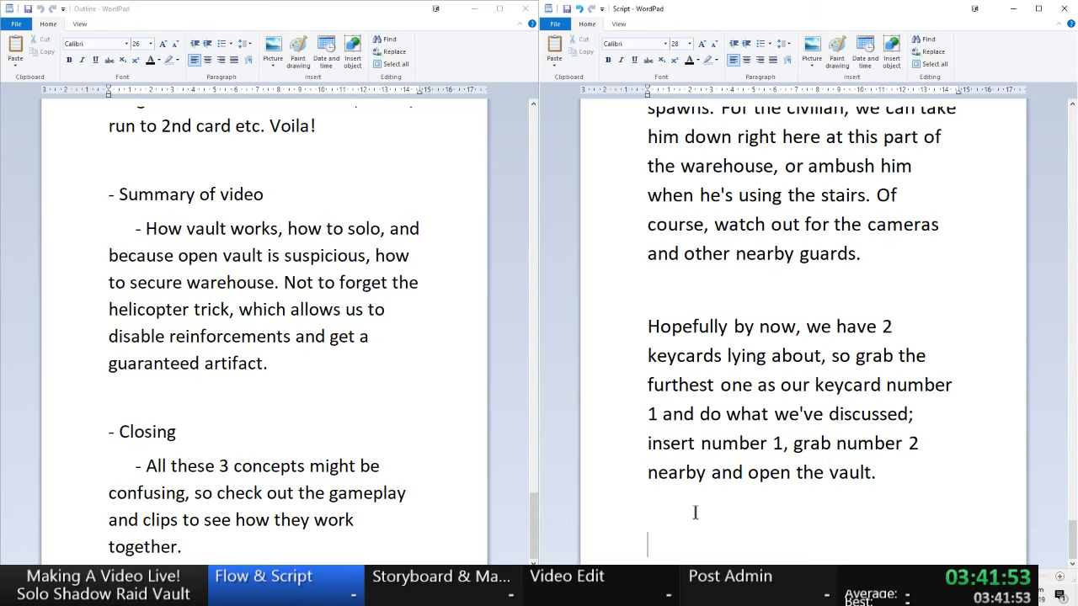
# - Strike through the outline's "Summary of video" heading and the notes beneath it
pyautogui.click(290, 363)
pyautogui.click(222, 336)
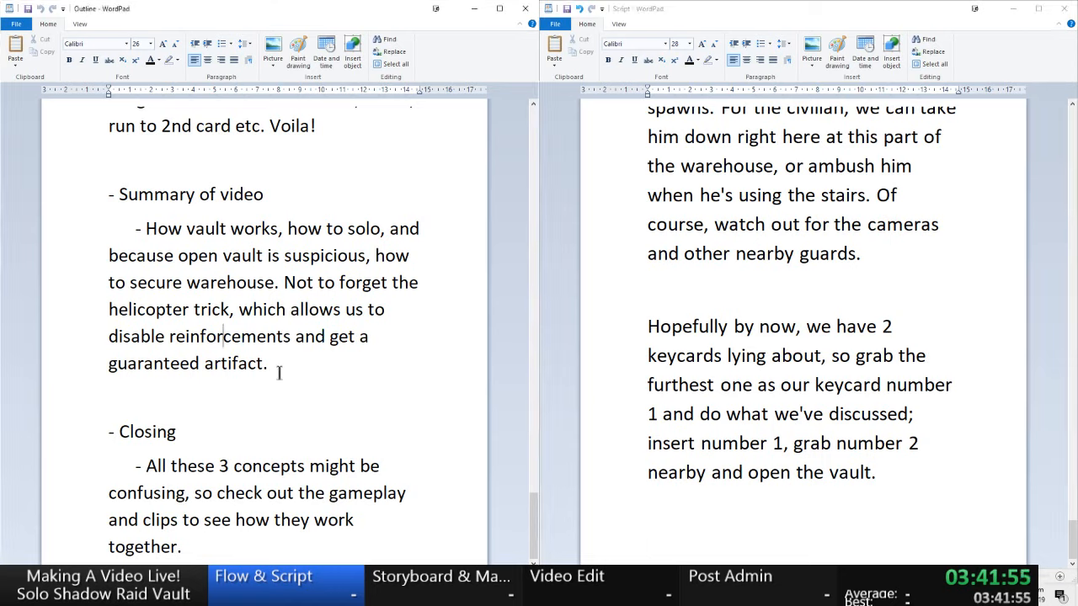
pyautogui.moveTo(274, 368); pyautogui.dragTo(93, 196)
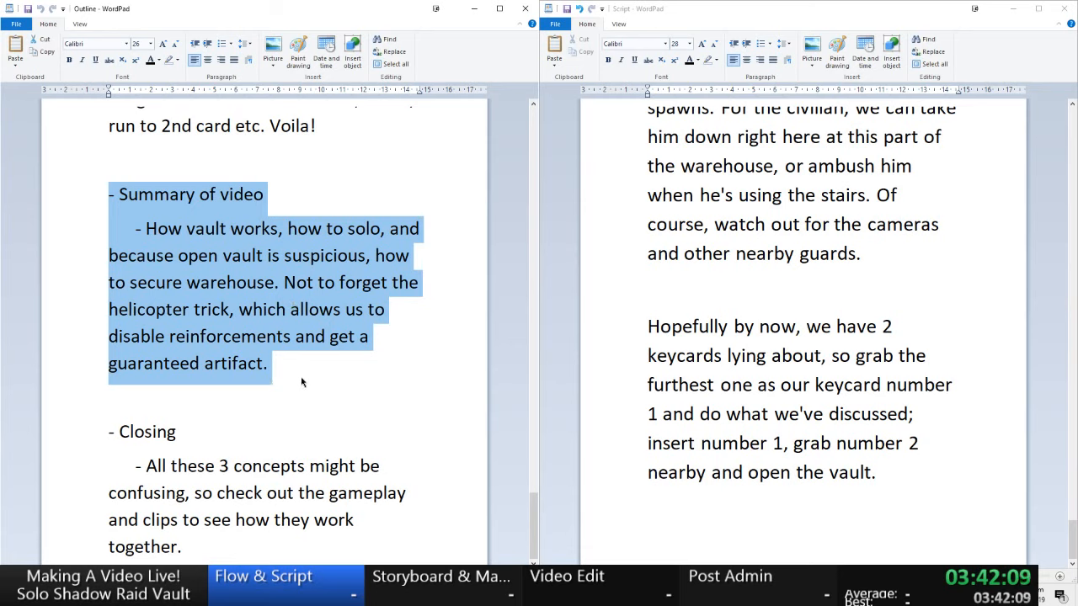
pyautogui.moveTo(296, 367); pyautogui.dragTo(115, 202)
pyautogui.click(280, 374)
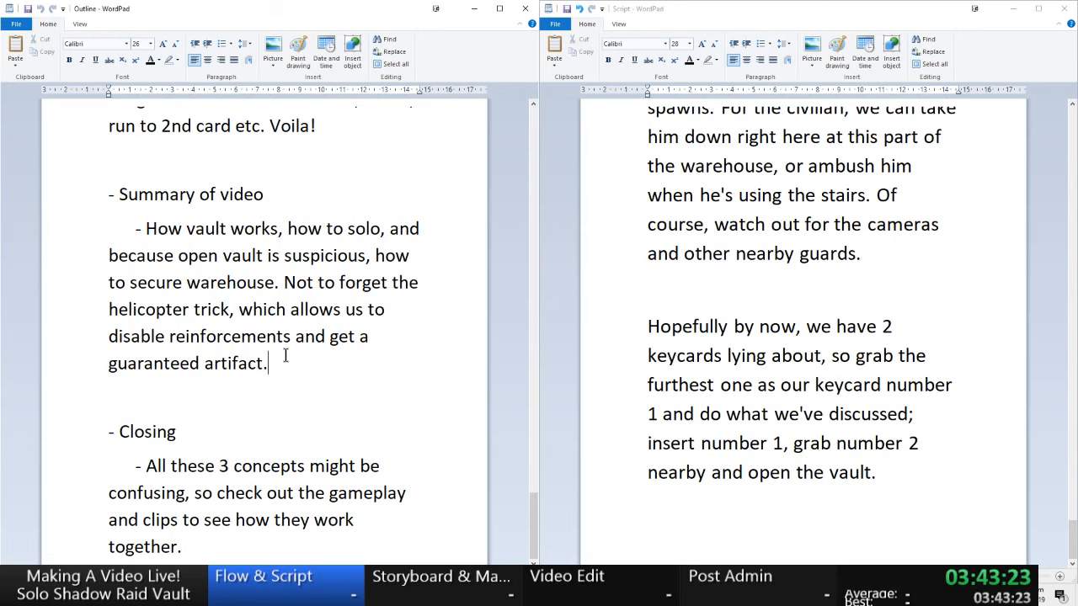
pyautogui.moveTo(285, 356); pyautogui.dragTo(102, 206)
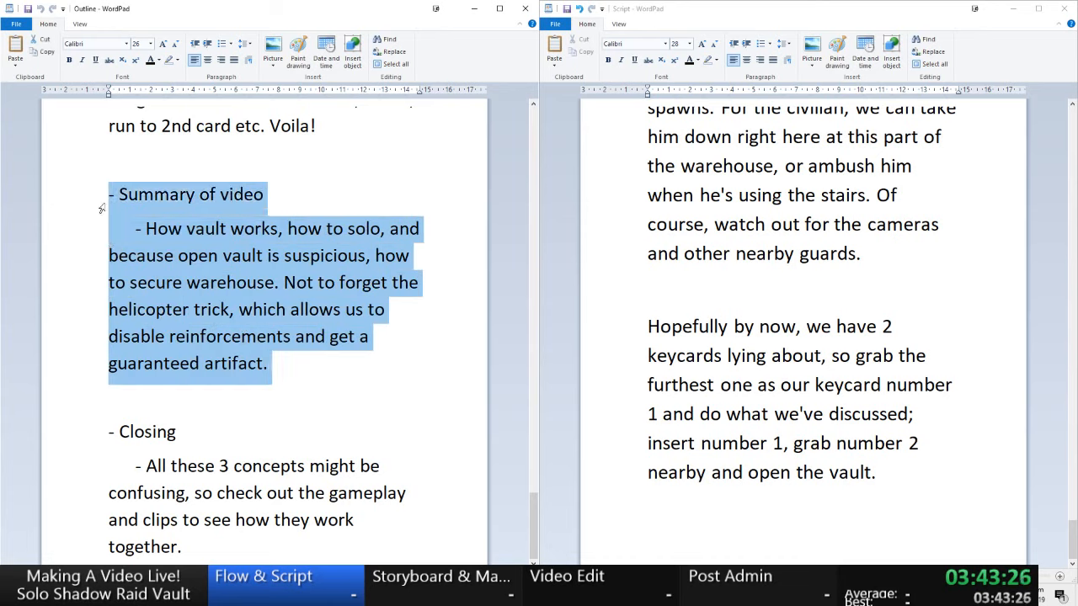
pyautogui.click(109, 60)
pyautogui.click(343, 374)
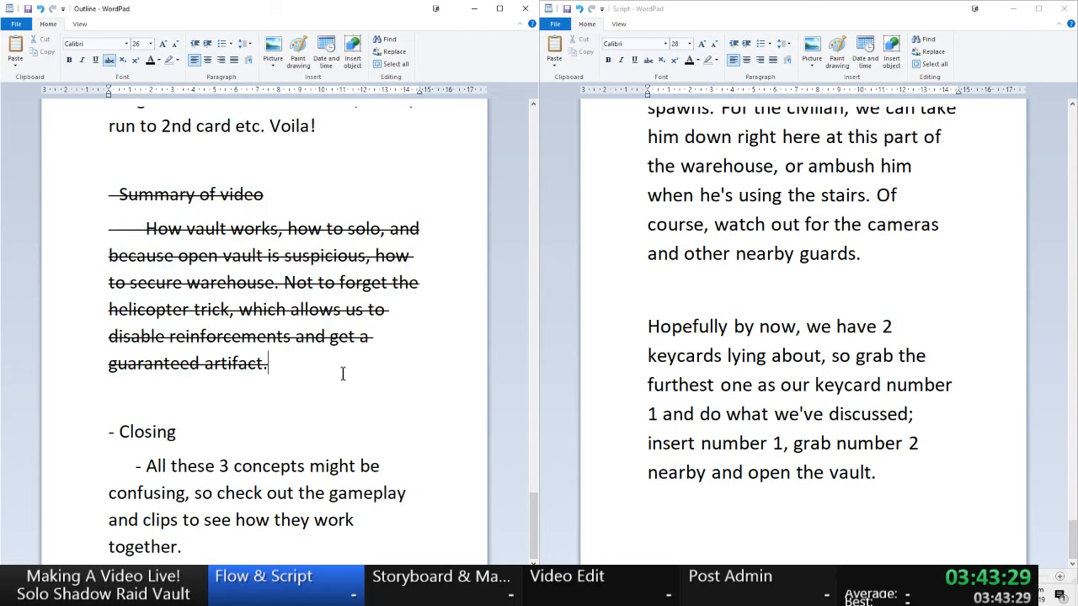
pyautogui.click(939, 513)
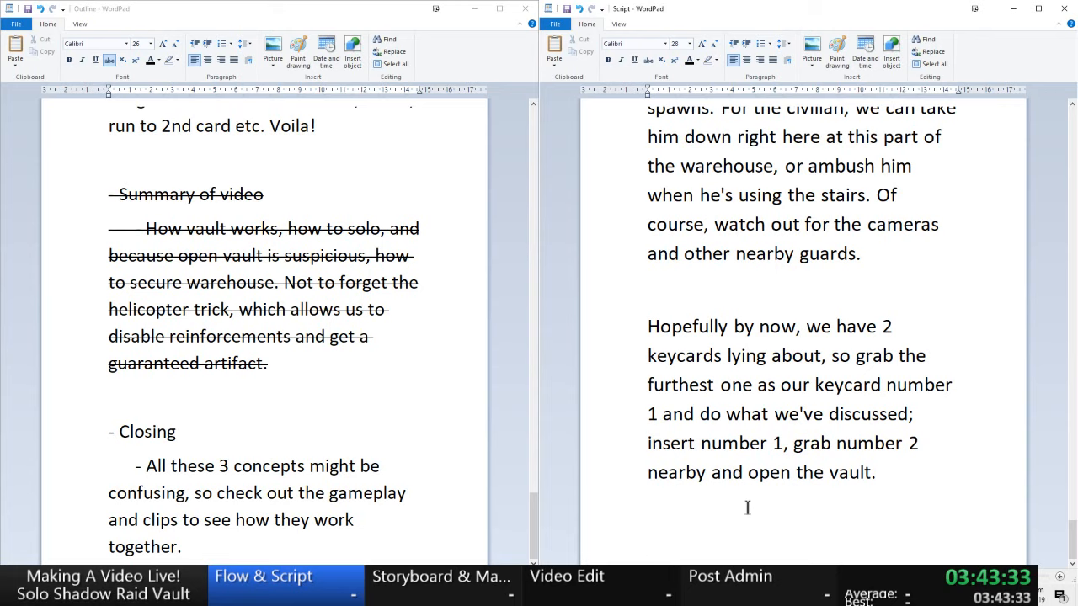
pyautogui.click(327, 368)
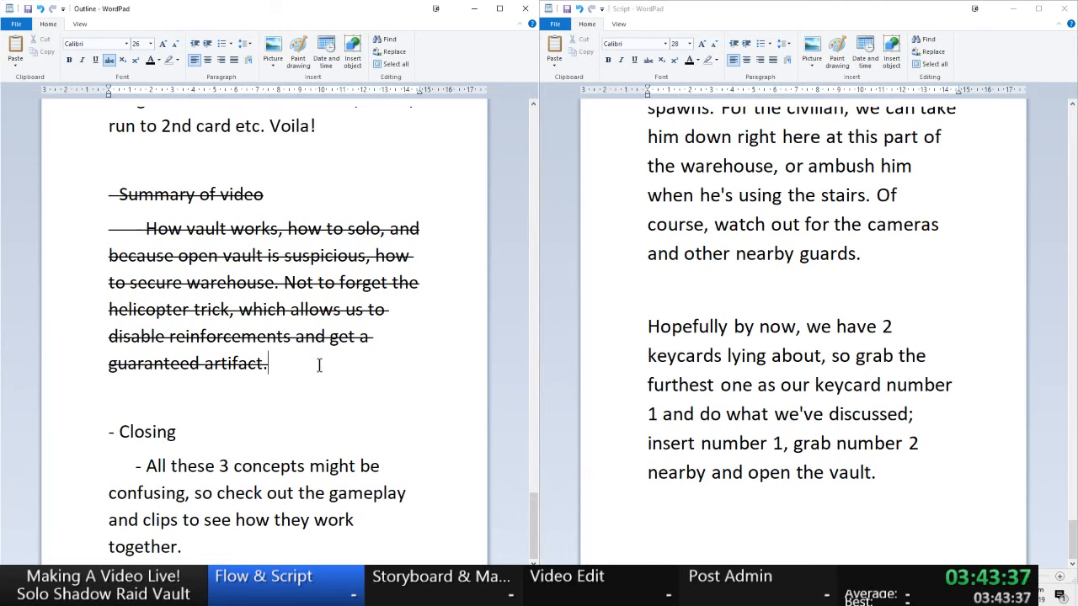
pyautogui.moveTo(319, 364); pyautogui.dragTo(120, 191)
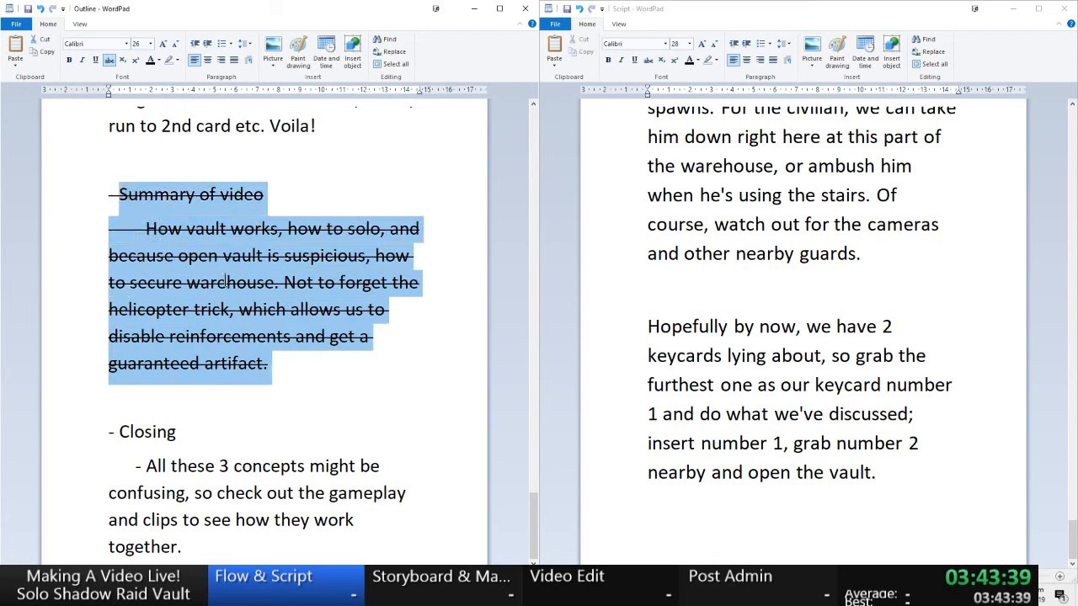
pyautogui.click(226, 282)
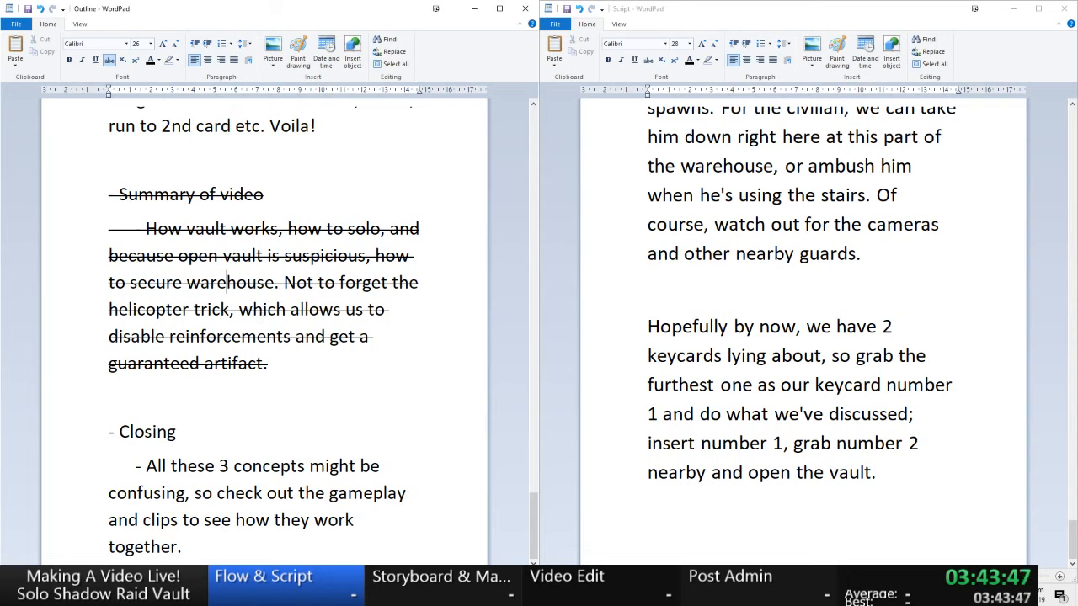
# - Add a bold "Closing" heading at the end of the script and start a non-bold line below it
pyautogui.click(780, 548)
pyautogui.hotkey('ctrl', 'b')
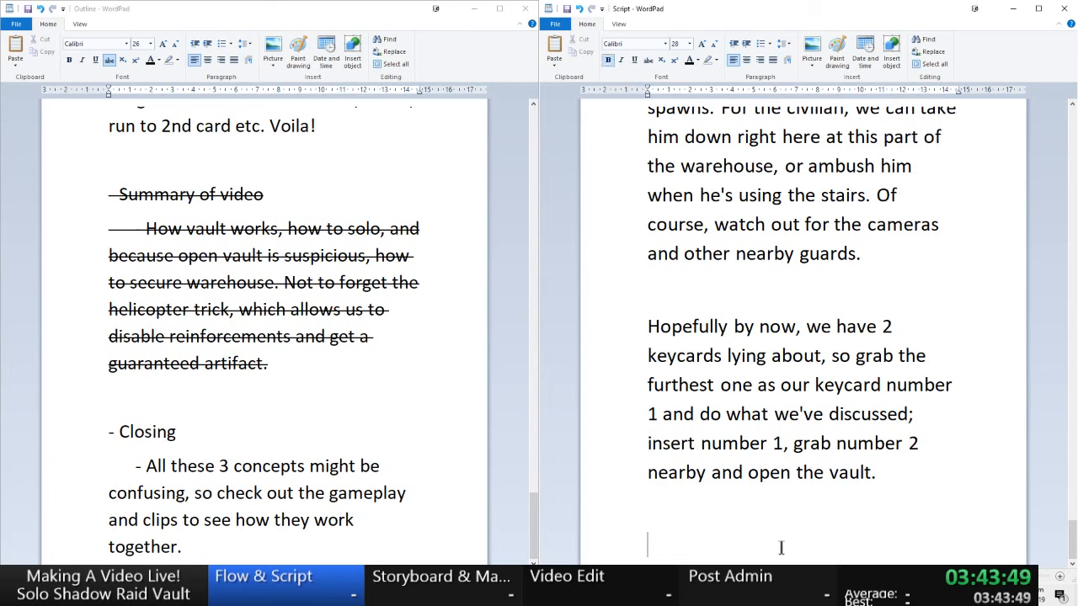
pyautogui.write('Closing')
pyautogui.press('Return')
pyautogui.hotkey('ctrl', 'b')
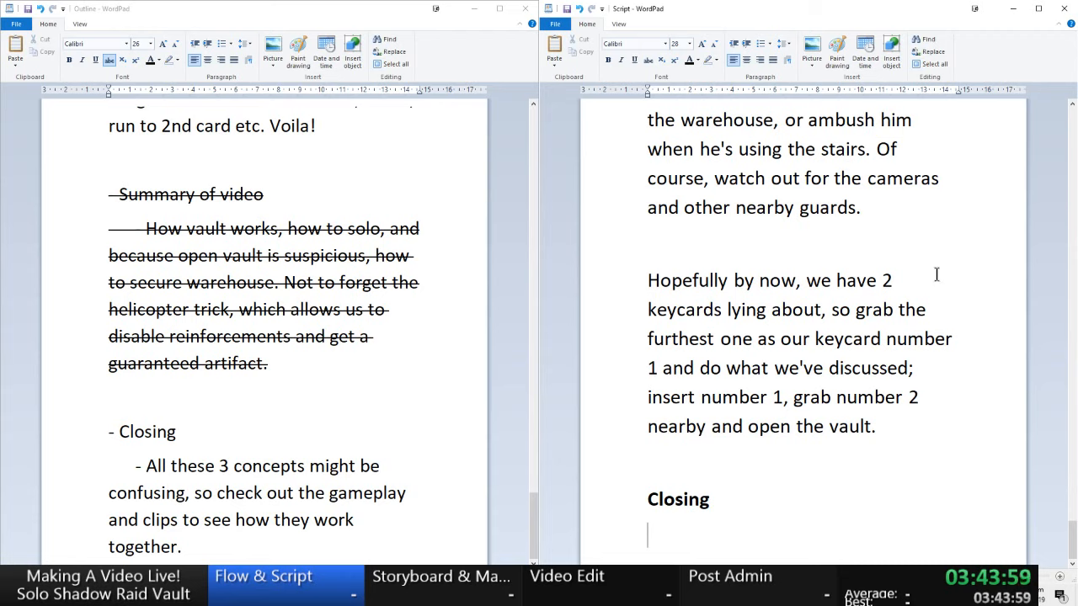
# - Try rewording the end of the script's keycard paragraph to "nearby, open the vault and enjoy"
pyautogui.click(708, 428)
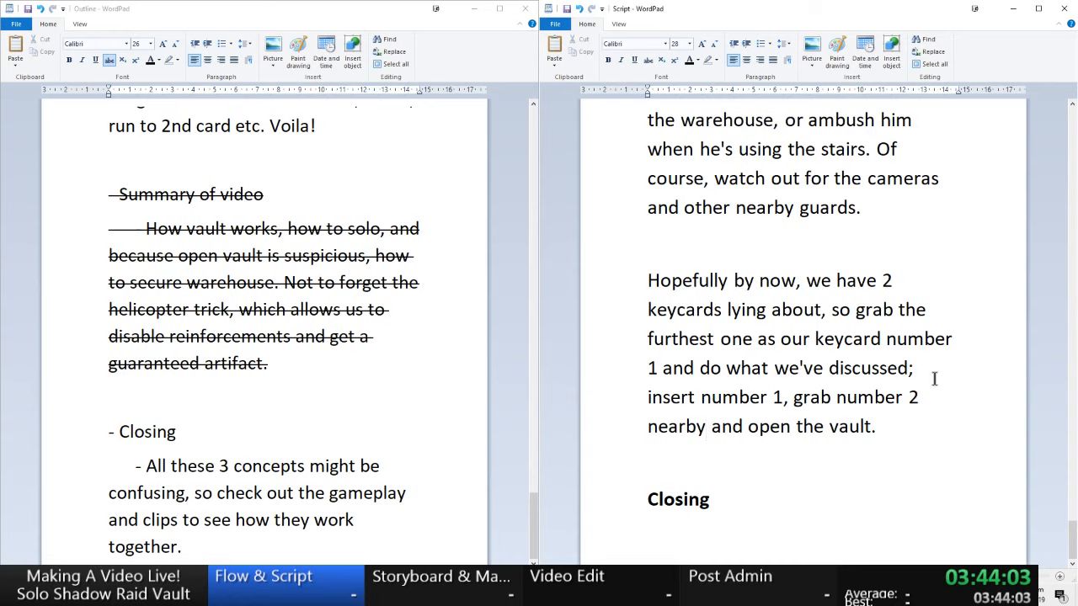
pyautogui.write(',')
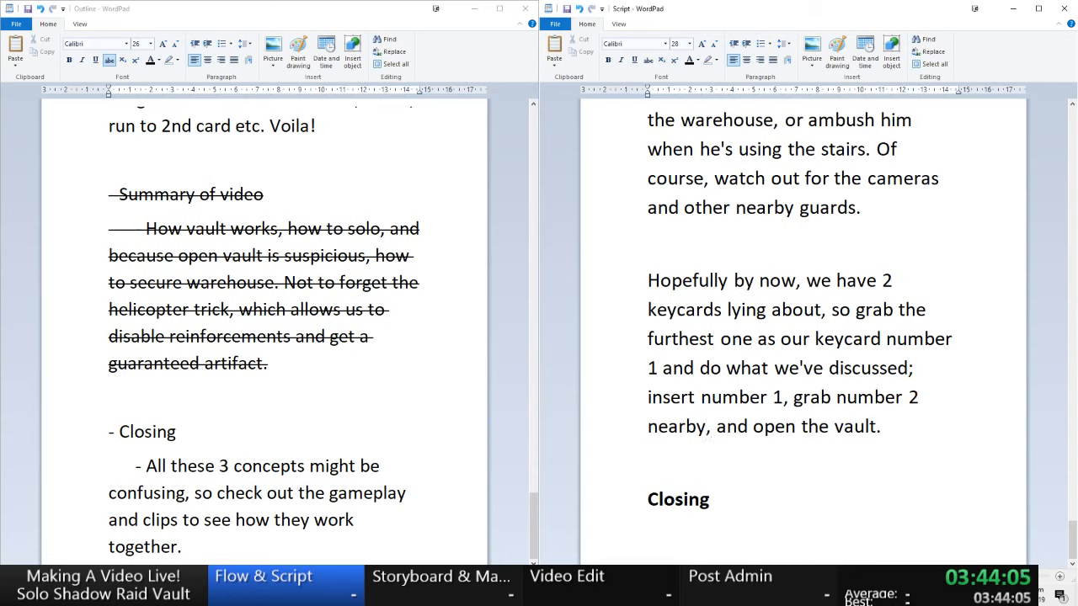
pyautogui.press('Delete')
pyautogui.press('Delete')
pyautogui.press('Delete')
pyautogui.press('Delete')
pyautogui.press('End')
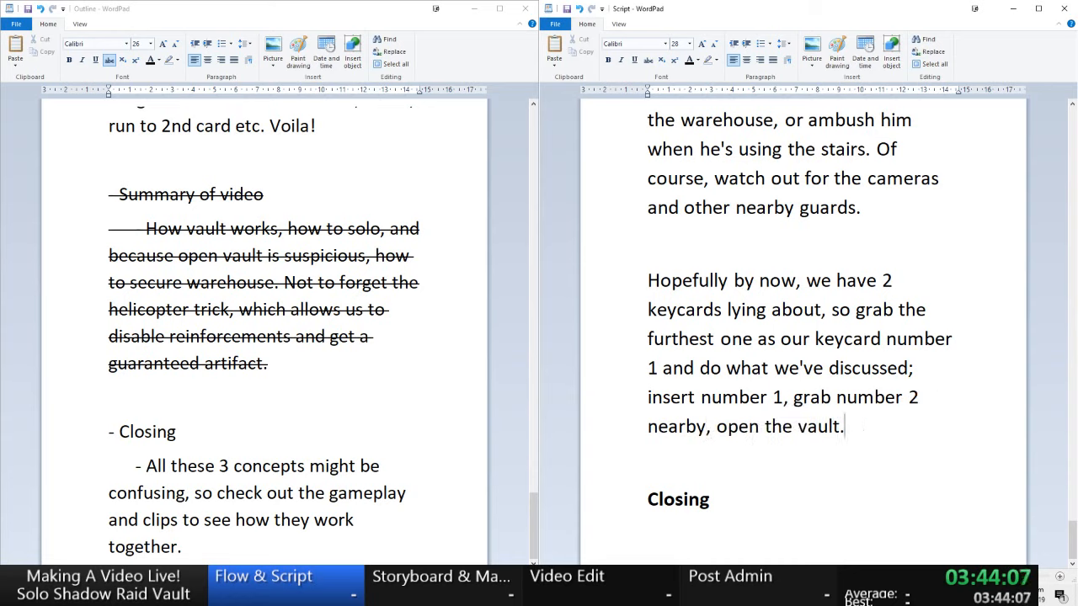
pyautogui.press('BackSpace')
pyautogui.write('and enjoy ')
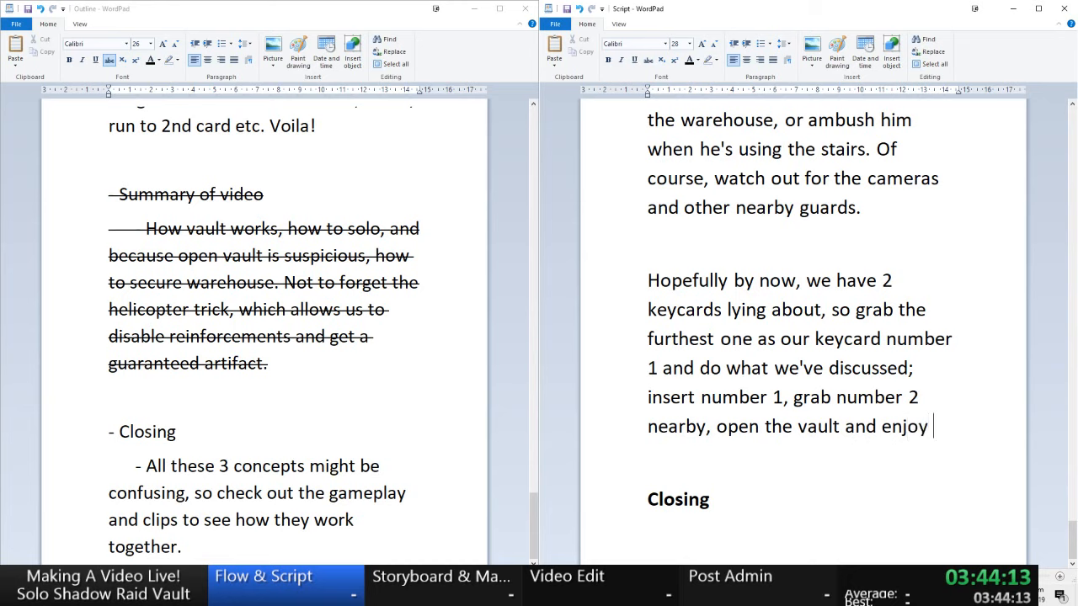
pyautogui.write('yo')
pyautogui.press('BackSpace')
pyautogui.press('BackSpace')
pyautogui.press('BackSpace')
pyautogui.press('BackSpace')
pyautogui.press('BackSpace')
pyautogui.press('BackSpace')
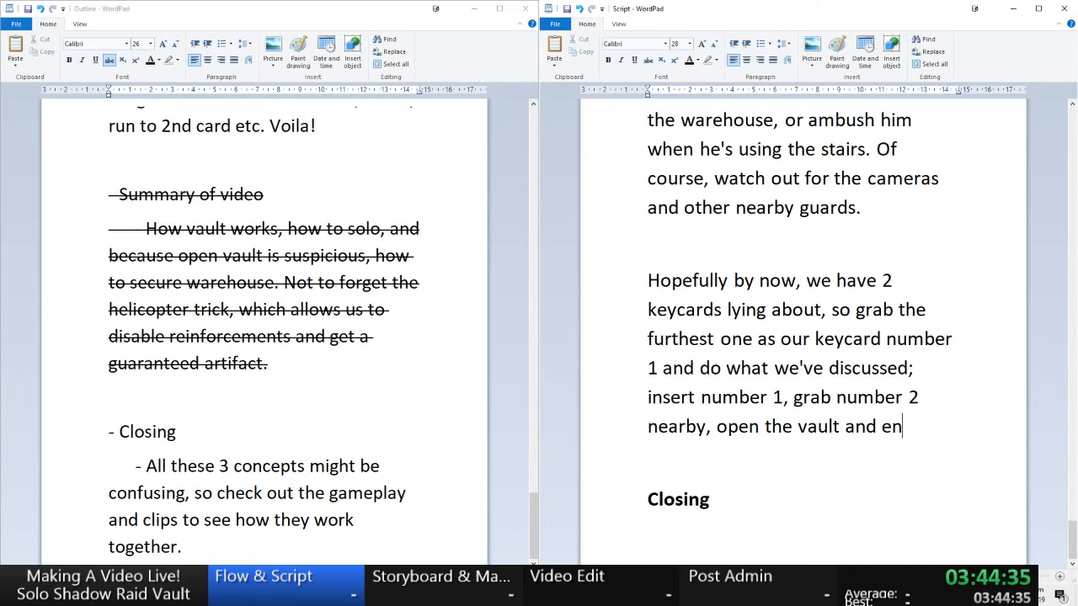
# - Undo the rewording of the keycard paragraph's last sentence and remove the comma after "nearby"
pyautogui.hotkey('ctrl', 'z')
pyautogui.hotkey('ctrl', 'z')
pyautogui.hotkey('ctrl', 'z')
pyautogui.hotkey('ctrl', 'z')
pyautogui.hotkey('ctrl', 'z')
pyautogui.hotkey('ctrl', 'z')
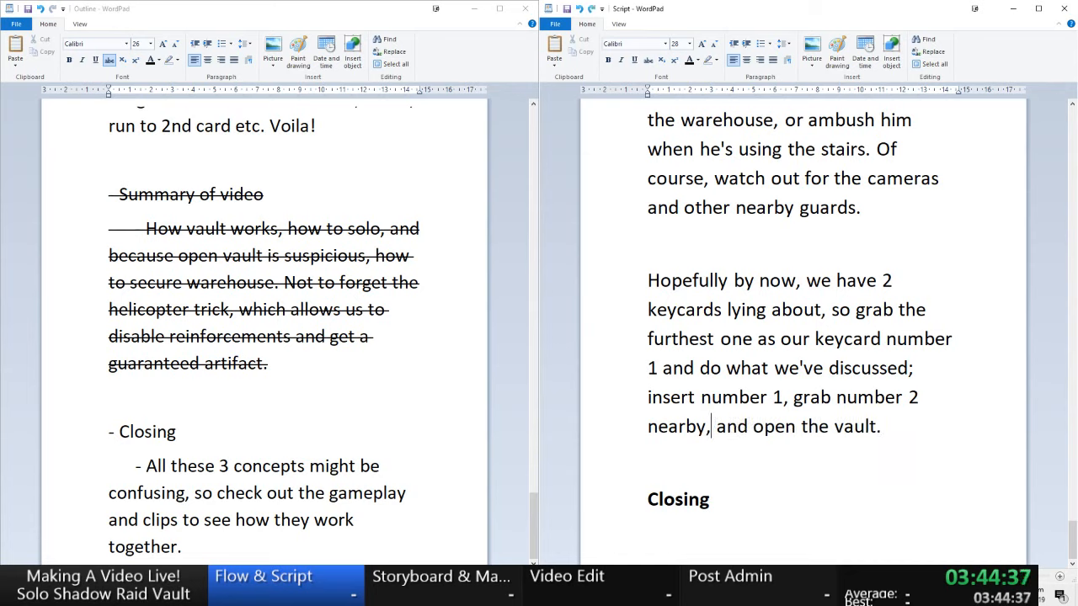
pyautogui.press('BackSpace')
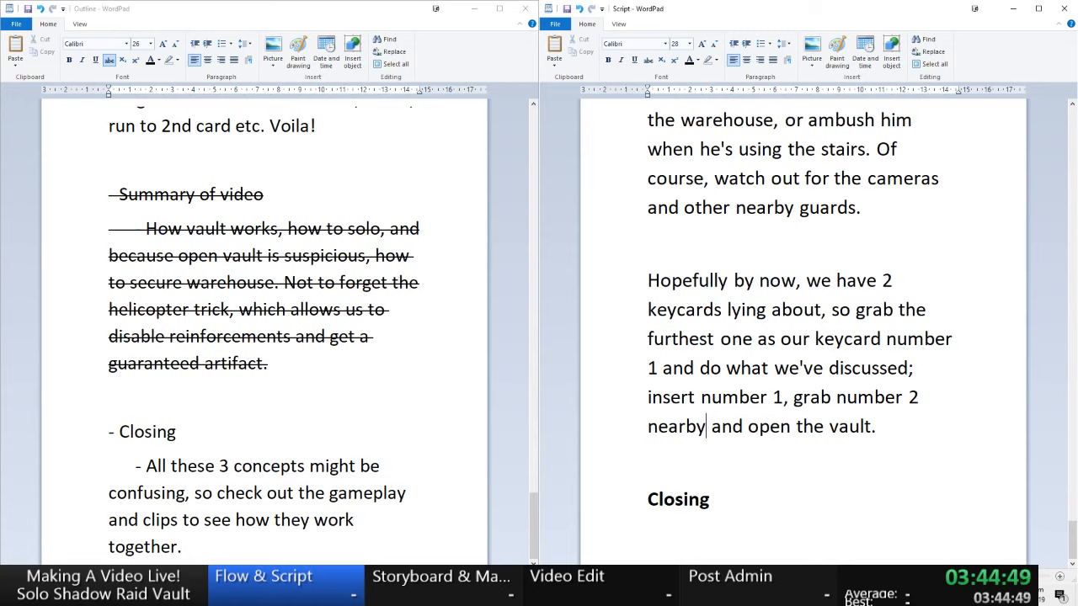
# - Write "Alright, this was a pretty long video." under the script's "Closing" heading
pyautogui.click(647, 535)
pyautogui.write('Alright, t')
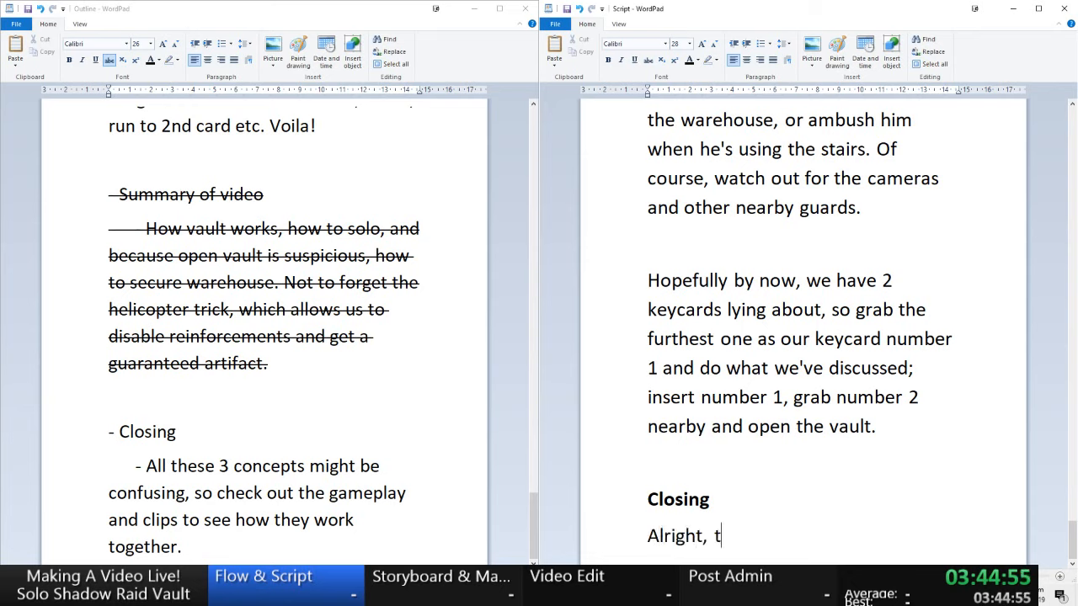
pyautogui.write('his was a')
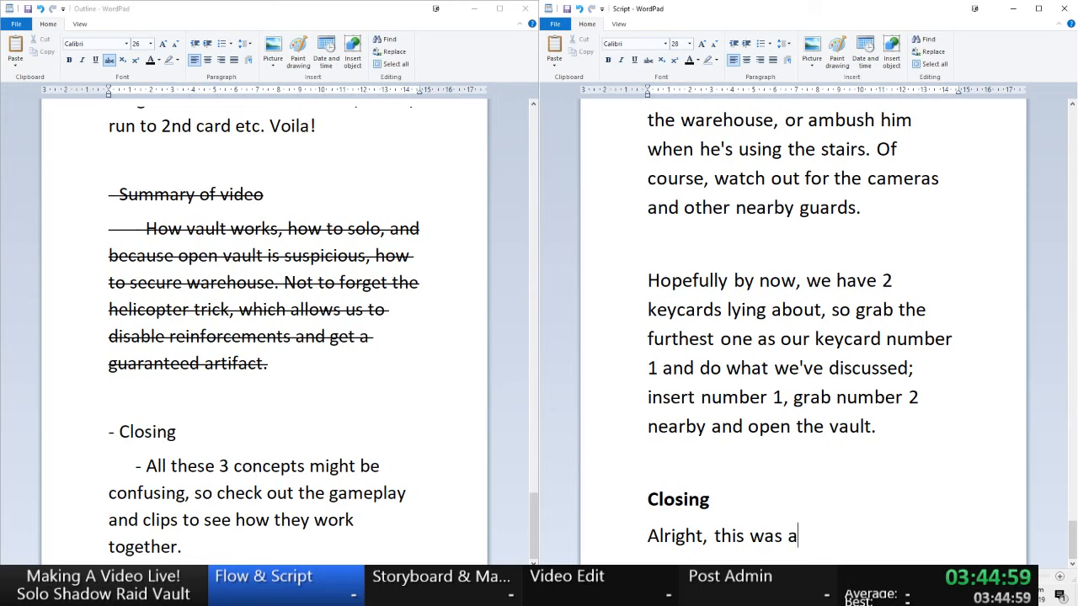
pyautogui.write(' pretty')
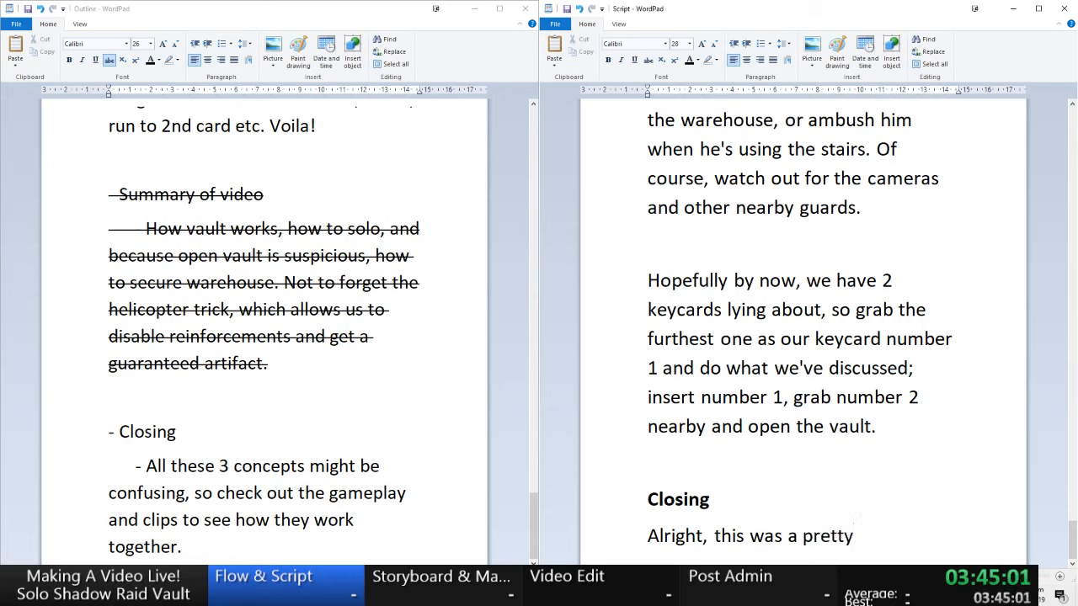
pyautogui.write(' long video')
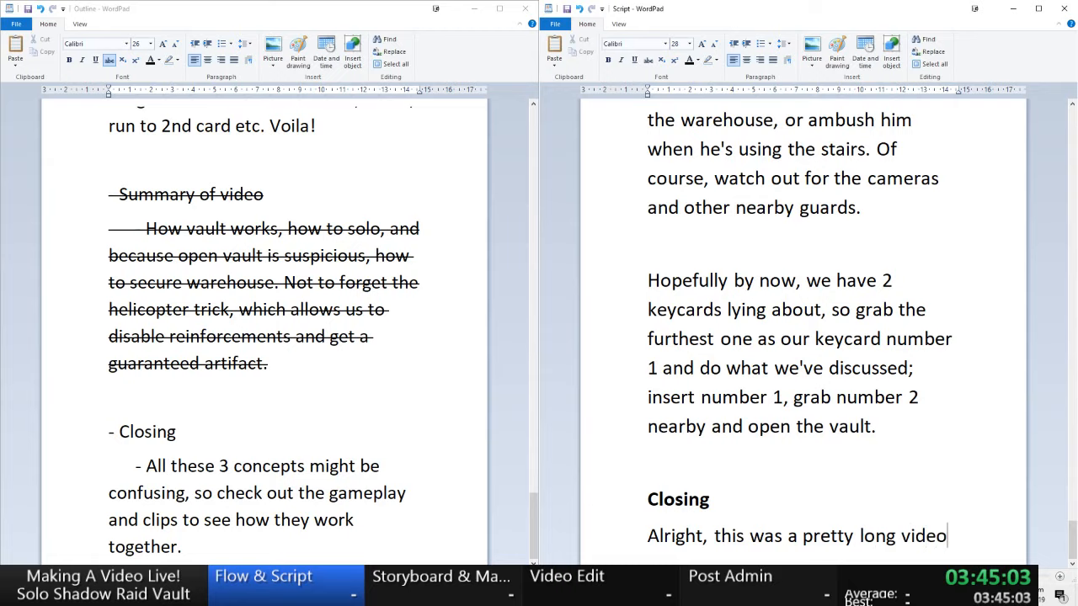
pyautogui.write('.')
pyautogui.moveTo(1074, 539)
pyautogui.mouseDown()
pyautogui.moveTo(1074, 260)
pyautogui.moveTo(1074, 543)
pyautogui.mouseUp()
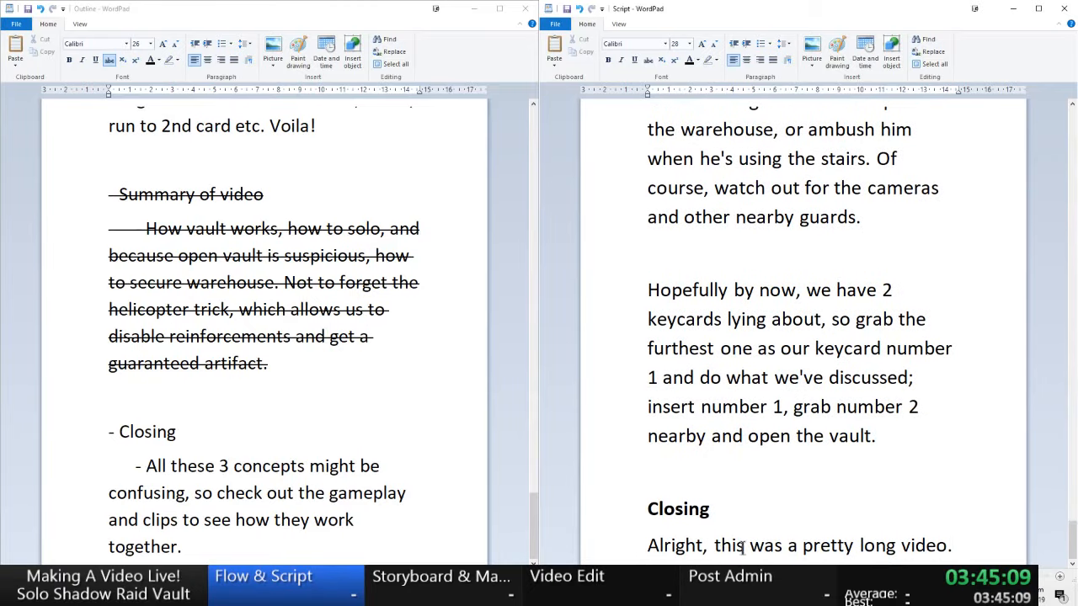
# - Replace the closing line's wording after "Alright," with "that was a good deal of information."
pyautogui.moveTo(715, 545); pyautogui.dragTo(956, 546)
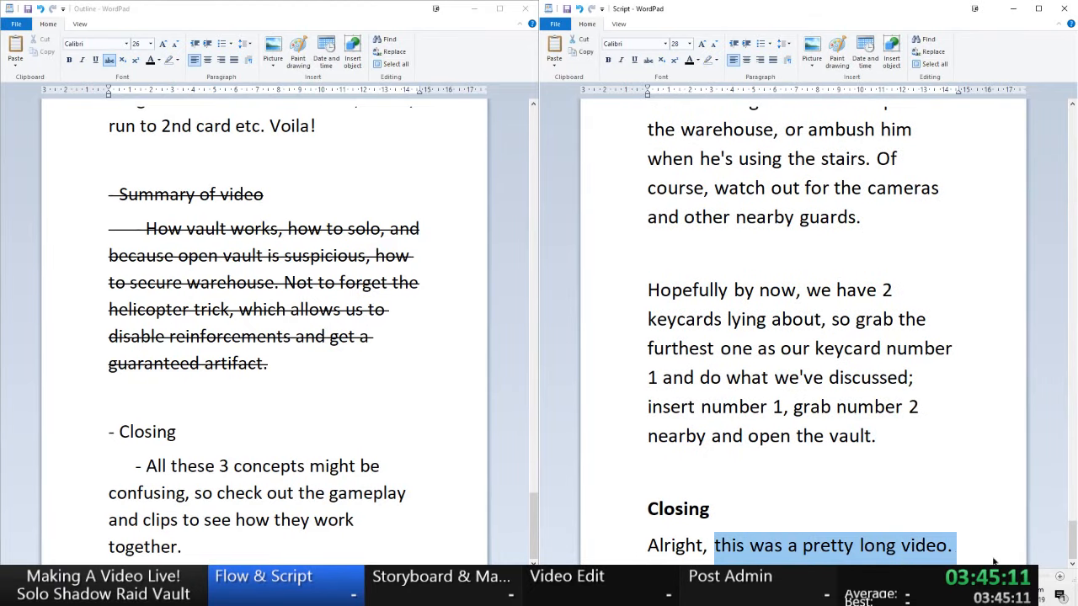
pyautogui.write('that was a good')
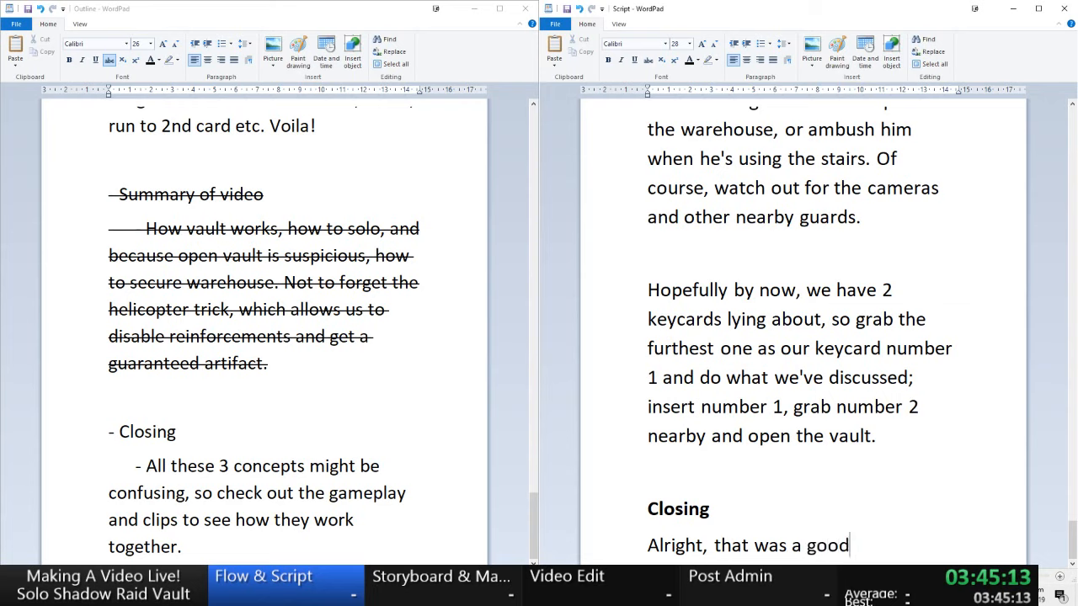
pyautogui.write(' deal of information.')
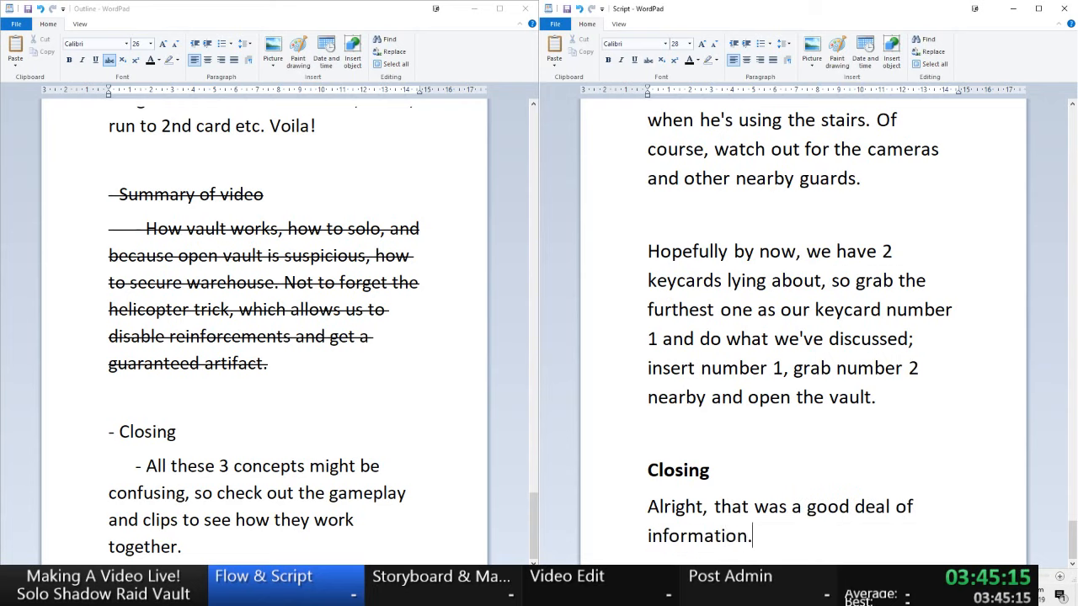
# - Continue the script's closing paragraph with "It might take some time to digest all of that", based on the outline's closing note
pyautogui.click(145, 466)
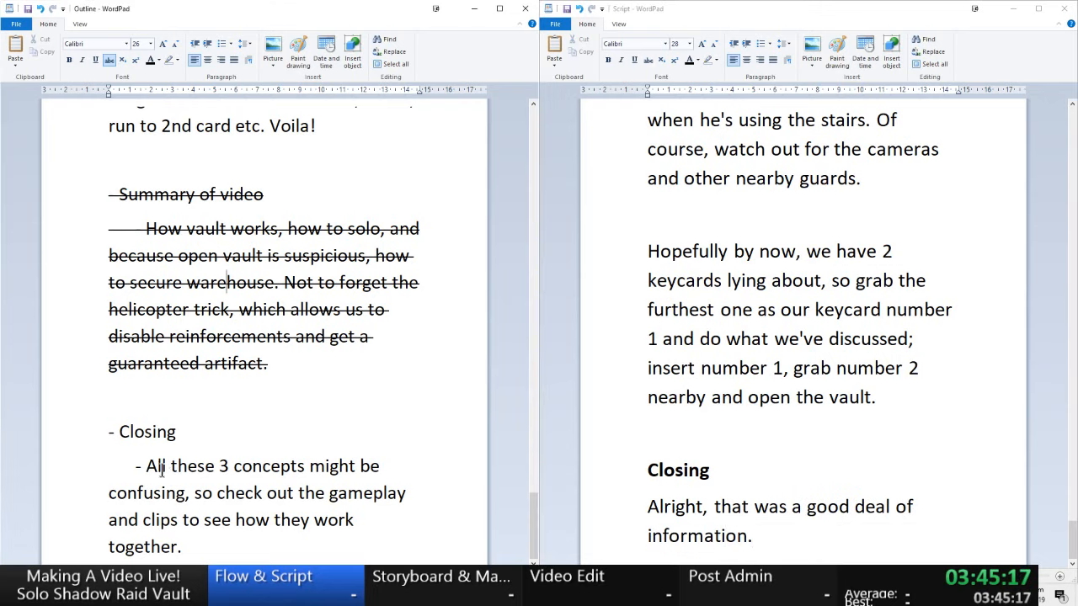
pyautogui.moveTo(146, 465); pyautogui.dragTo(215, 557)
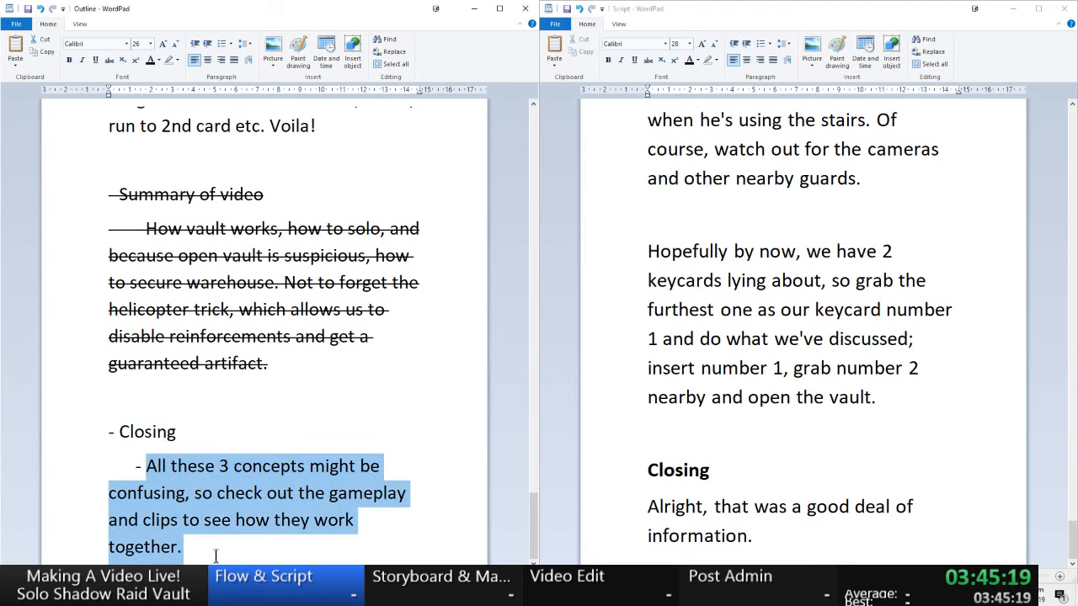
pyautogui.click(813, 546)
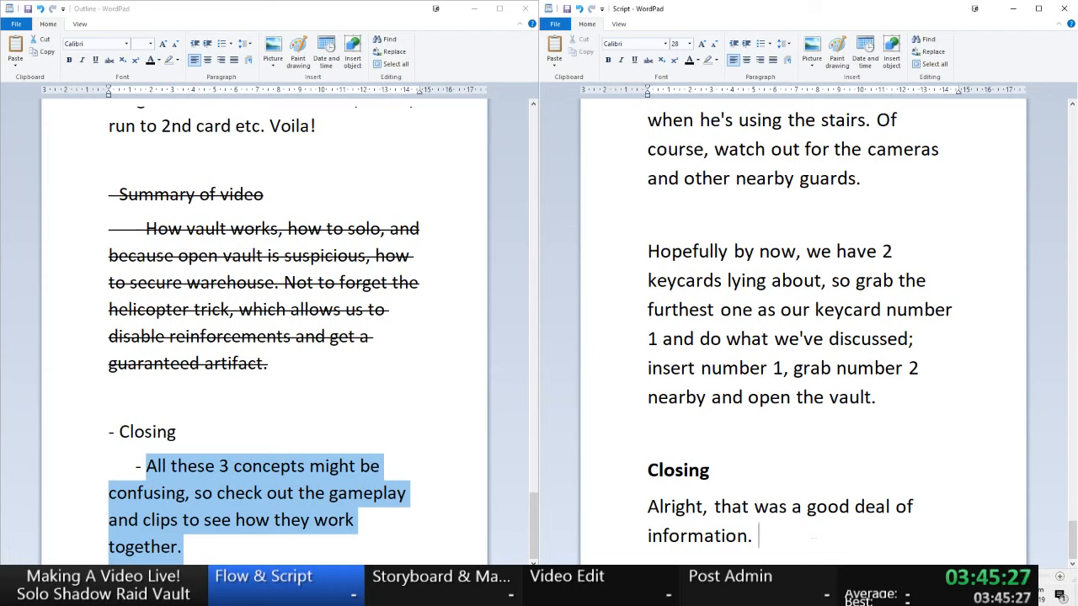
pyautogui.write('It might take some time to f')
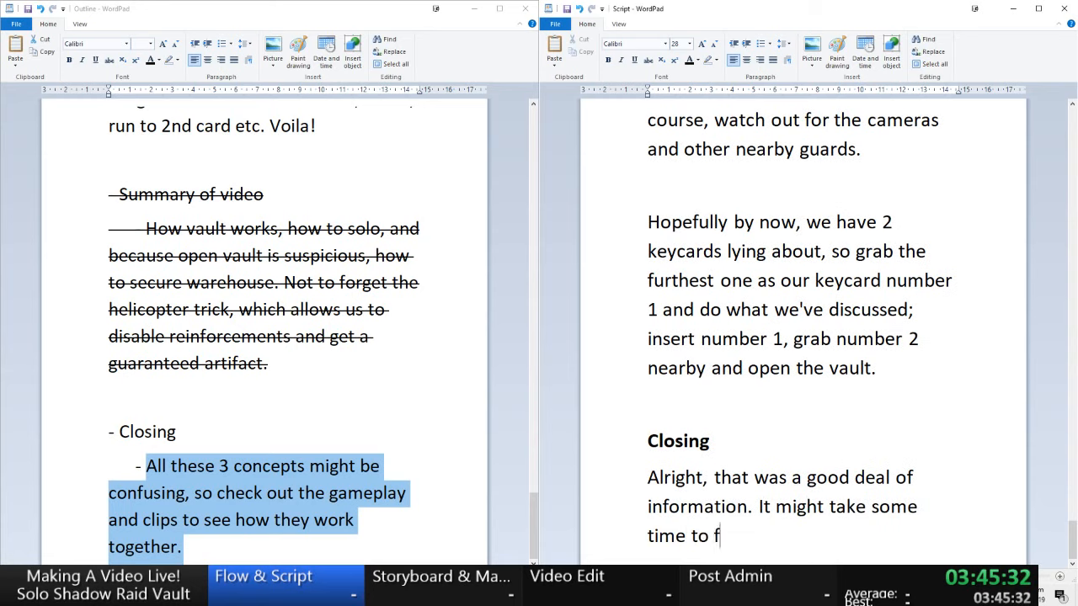
pyautogui.press('BackSpace')
pyautogui.write('digest ')
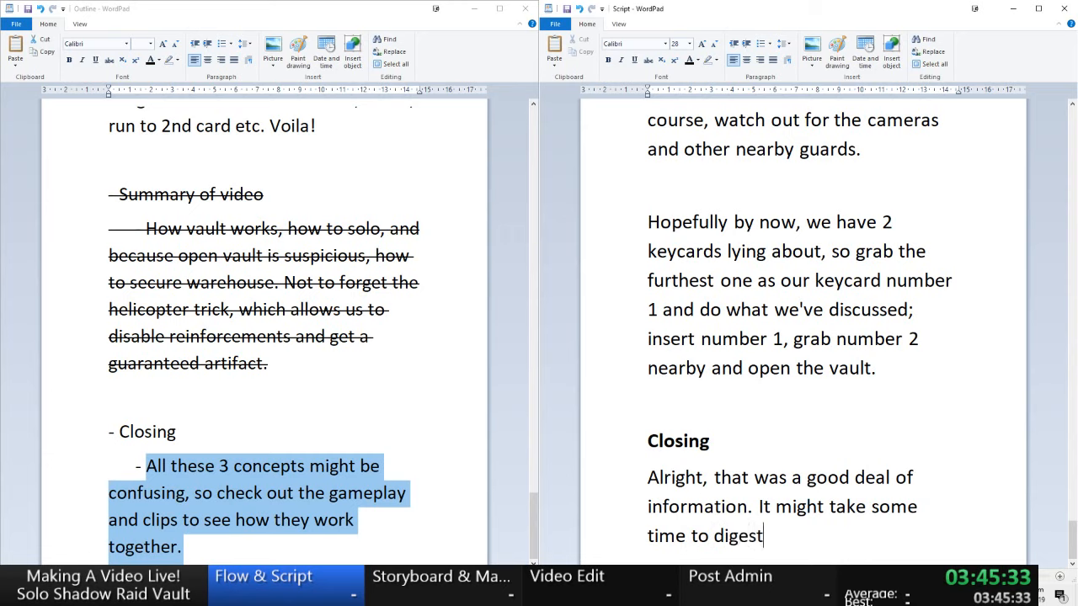
pyautogui.write('all of that')
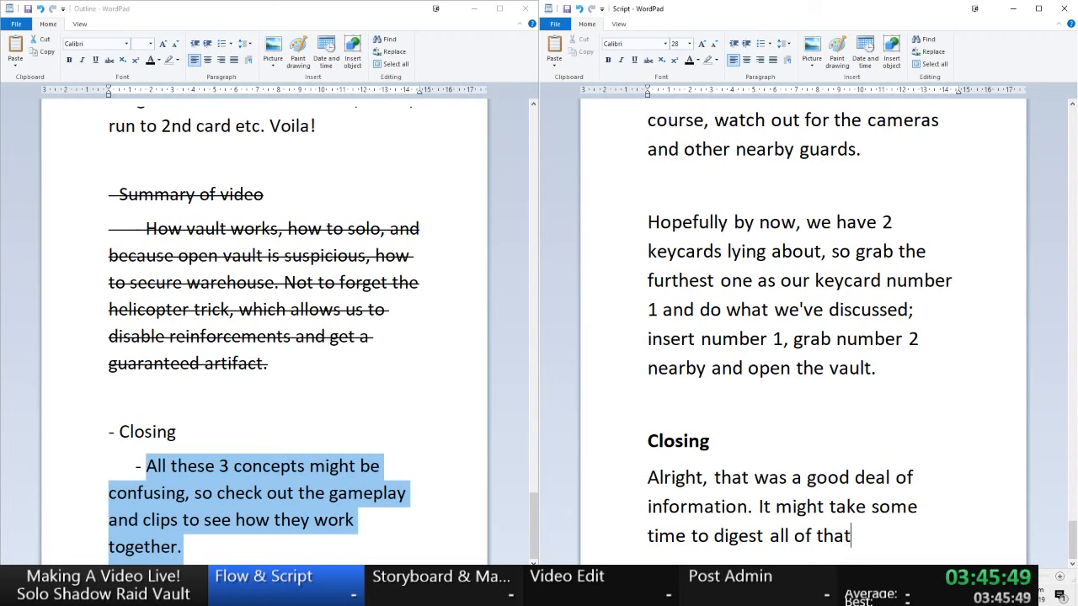
# - Replace "take some time to digest all of that" in the closing paragraph with "be difficult to combine all of these"
pyautogui.press('Up')
pyautogui.press('Left')
pyautogui.press('Left')
pyautogui.press('Left')
pyautogui.press('Left')
pyautogui.press('Left')
pyautogui.press('Left')
pyautogui.press('Left')
pyautogui.press('Left')
pyautogui.press('Left')
pyautogui.press('Left')
pyautogui.press('Left')
pyautogui.press('Left')
pyautogui.click(851, 537)
pyautogui.press('BackSpace')
pyautogui.press('BackSpace')
pyautogui.press('BackSpace')
pyautogui.press('BackSpace')
pyautogui.press('BackSpace')
pyautogui.press('BackSpace')
pyautogui.press('BackSpace')
pyautogui.press('BackSpace')
pyautogui.press('BackSpace')
pyautogui.press('BackSpace')
pyautogui.press('BackSpace')
pyautogui.press('BackSpace')
pyautogui.press('BackSpace')
pyautogui.press('BackSpace')
pyautogui.press('BackSpace')
pyautogui.press('BackSpace')
pyautogui.press('BackSpace')
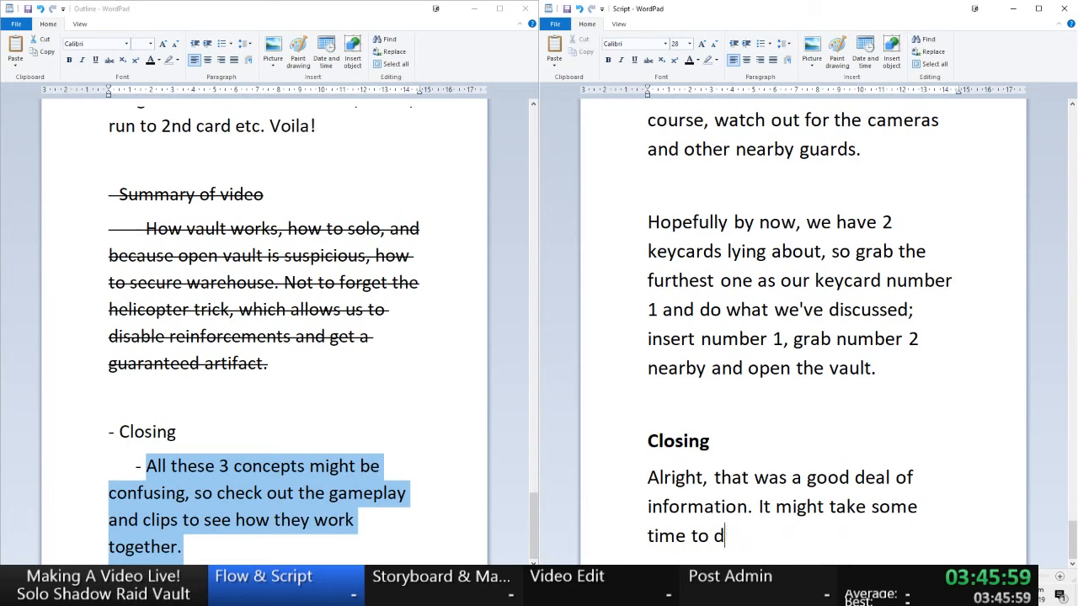
pyautogui.press('BackSpace')
pyautogui.press('BackSpace')
pyautogui.press('BackSpace')
pyautogui.press('BackSpace')
pyautogui.press('BackSpace')
pyautogui.press('BackSpace')
pyautogui.press('BackSpace')
pyautogui.press('BackSpace')
pyautogui.press('BackSpace')
pyautogui.press('BackSpace')
pyautogui.press('BackSpace')
pyautogui.press('BackSpace')
pyautogui.press('BackSpace')
pyautogui.press('BackSpace')
pyautogui.press('BackSpace')
pyautogui.press('BackSpace')
pyautogui.press('BackSpace')
pyautogui.press('BackSpace')
pyautogui.press('BackSpace')
pyautogui.press('BackSpace')
pyautogui.write('t b')
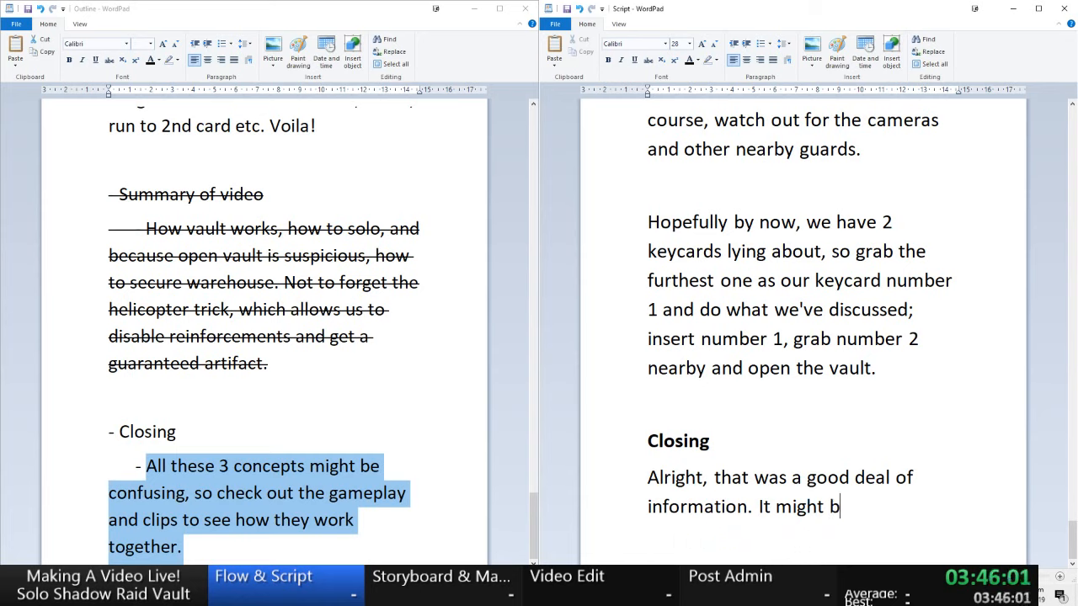
pyautogui.write('e difficult t')
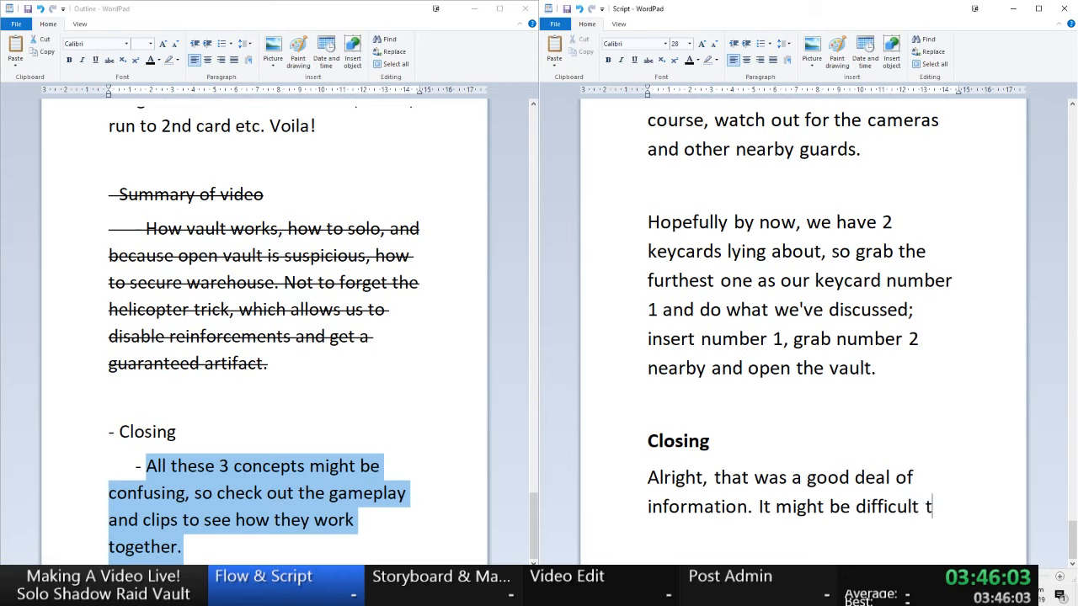
pyautogui.write('o combi')
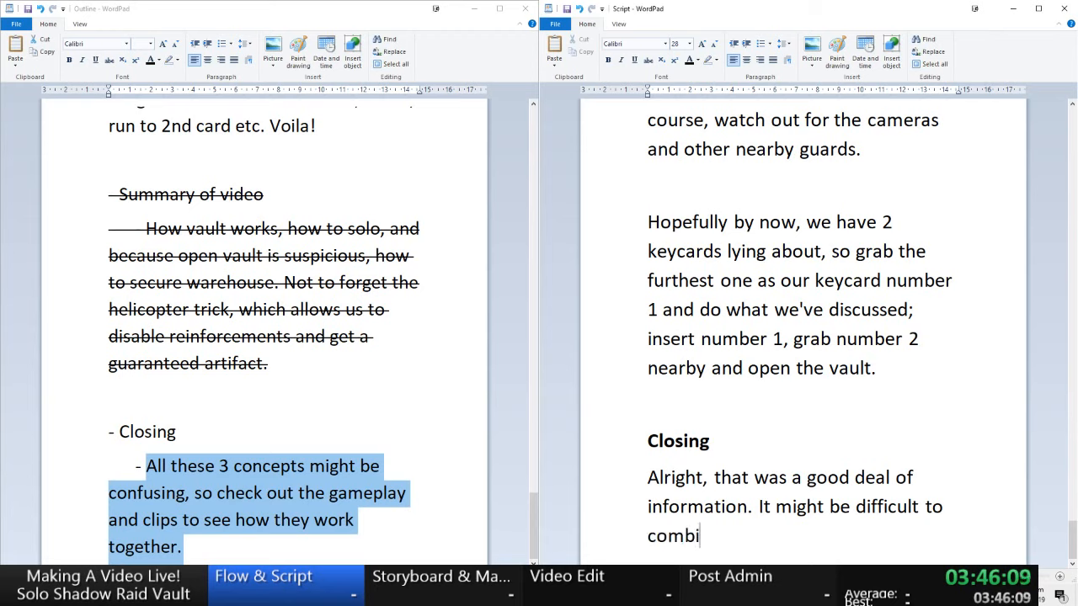
pyautogui.write('ne all of these')
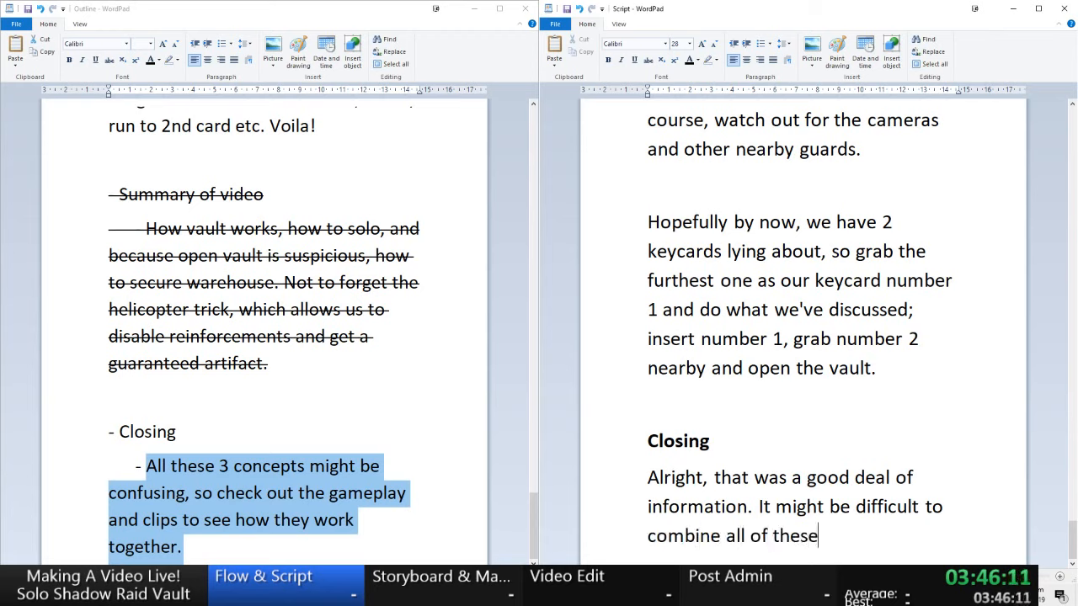
# - Replace "combine all of these" in the closing sentence with "imagine all of these combined, so check out"
pyautogui.press('BackSpace')
pyautogui.press('BackSpace')
pyautogui.press('BackSpace')
pyautogui.press('BackSpace')
pyautogui.press('BackSpace')
pyautogui.press('BackSpace')
pyautogui.press('BackSpace')
pyautogui.press('BackSpace')
pyautogui.press('BackSpace')
pyautogui.press('BackSpace')
pyautogui.press('BackSpace')
pyautogui.press('BackSpace')
pyautogui.press('BackSpace')
pyautogui.press('BackSpace')
pyautogui.press('BackSpace')
pyautogui.press('BackSpace')
pyautogui.press('BackSpace')
pyautogui.press('BackSpace')
pyautogui.press('BackSpace')
pyautogui.press('BackSpace')
pyautogui.write('imagine ')
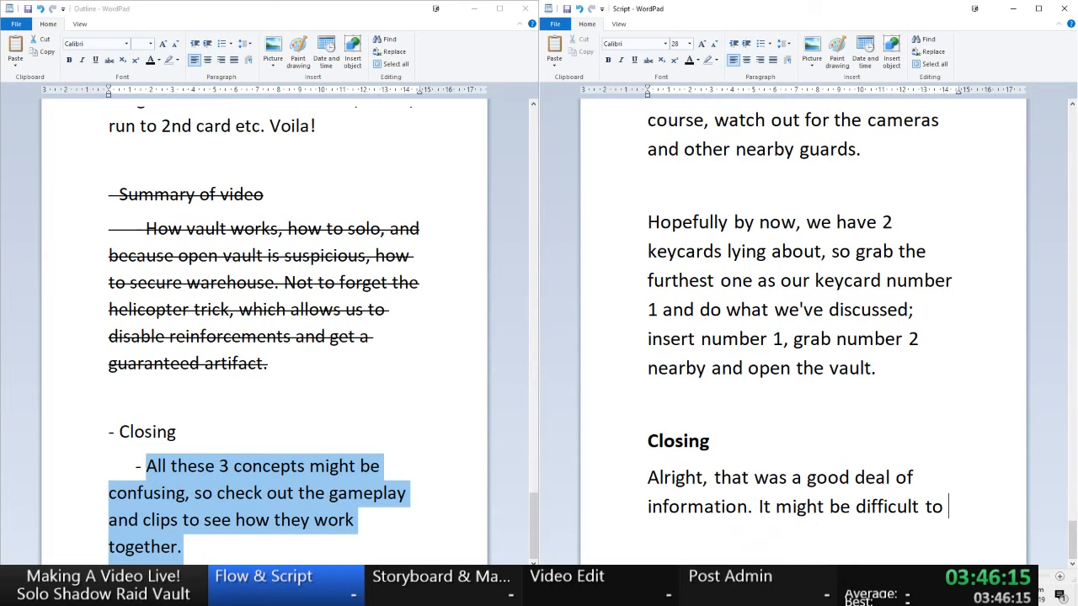
pyautogui.write('all of these com')
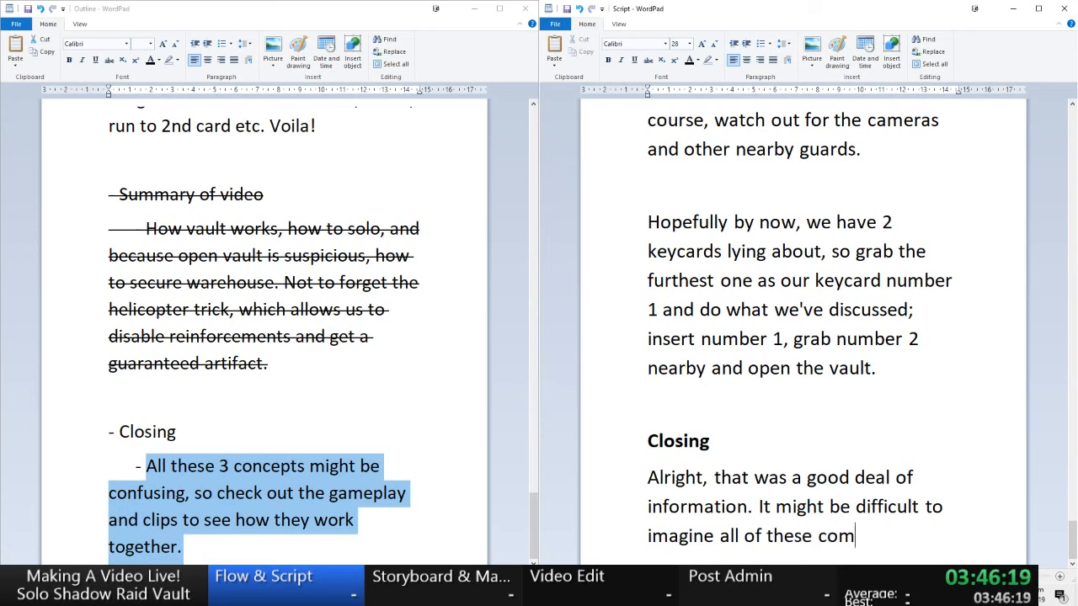
pyautogui.write('bined, so check out th')
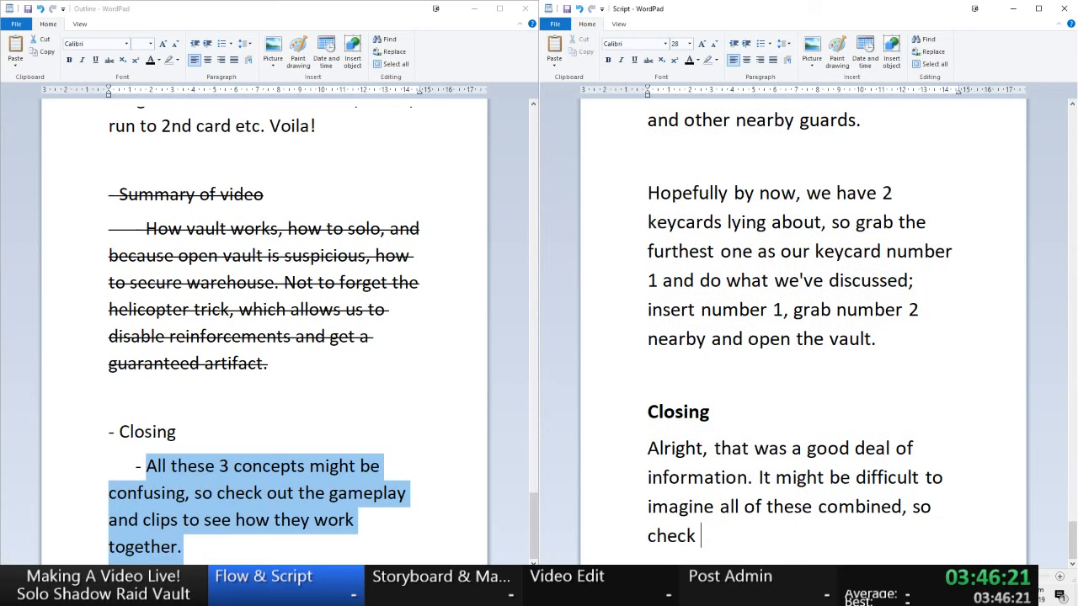
# - Complete the closing sentence after "check out" with "the gameplay and clips to see all of it in action."
pyautogui.press('BackSpace')
pyautogui.press('BackSpace')
pyautogui.press('BackSpace')
pyautogui.press('BackSpace')
pyautogui.write('t the gamepla')
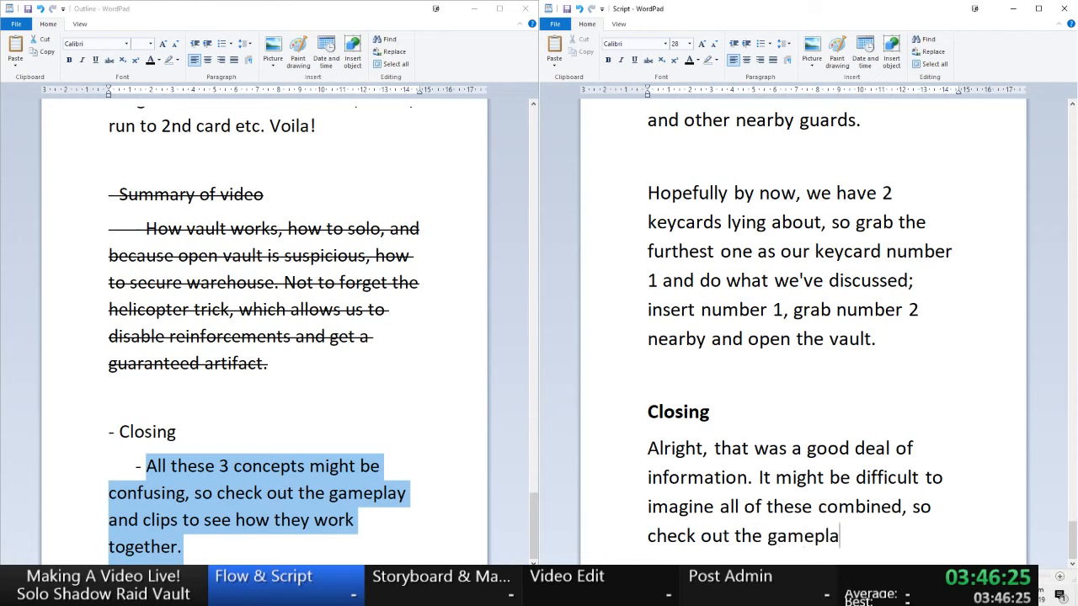
pyautogui.write('y and clips')
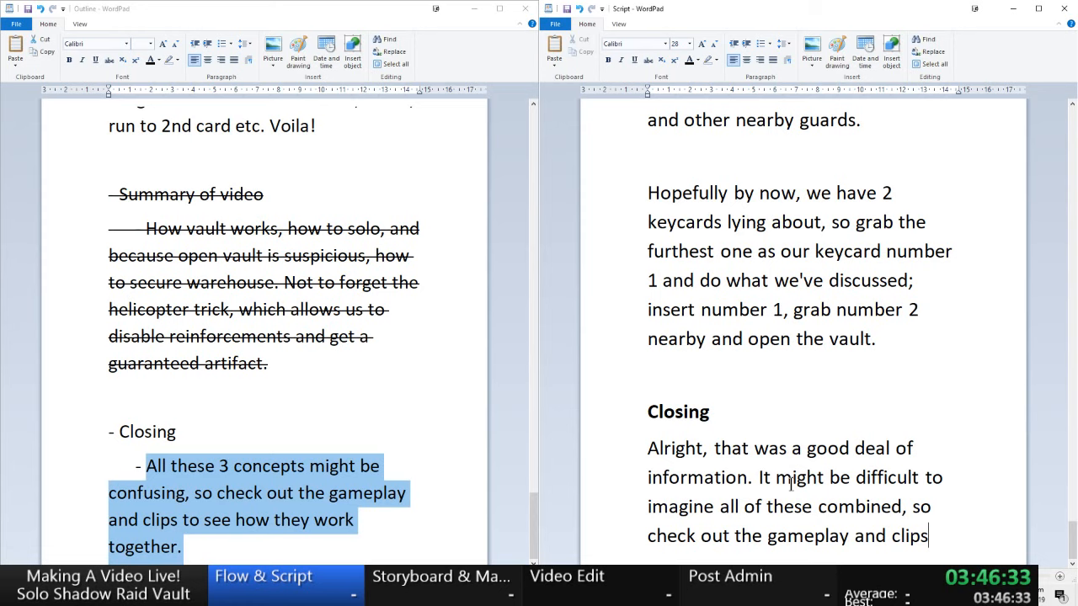
pyautogui.write('to see all of it in action.')
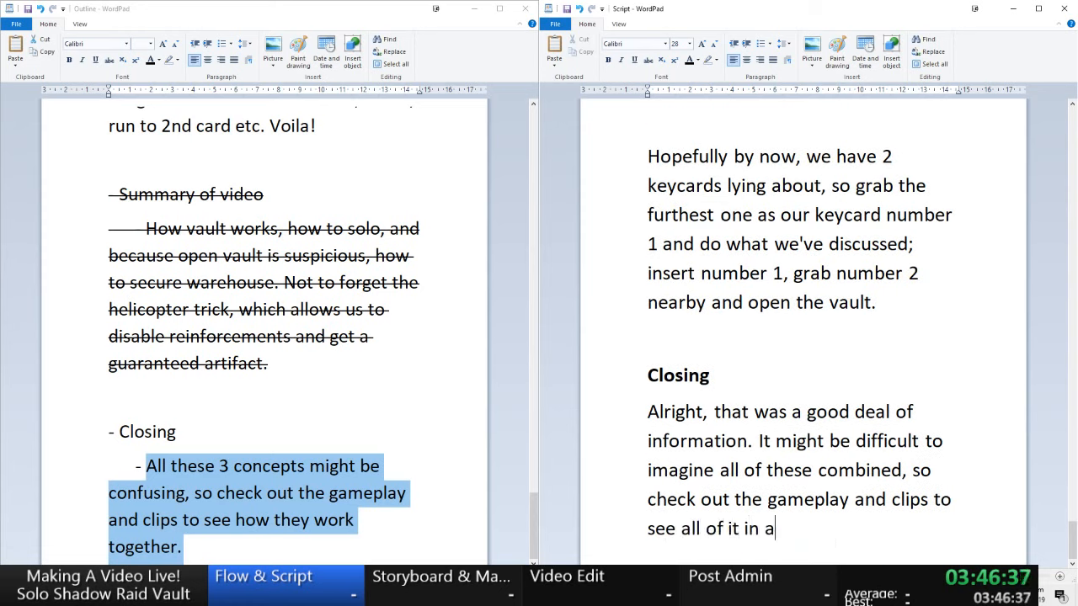
# - Add a final paragraph to the closing, after a blank line: "Thank you for watching, I'll see you in the next video."
pyautogui.press('Return')
pyautogui.press('Return')
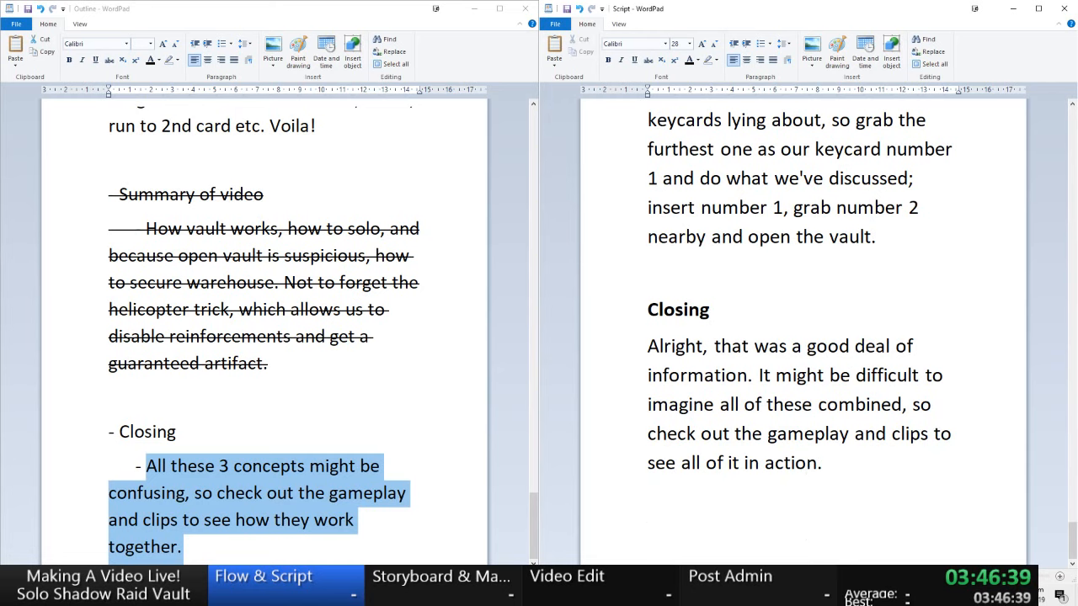
pyautogui.write('Thank you ')
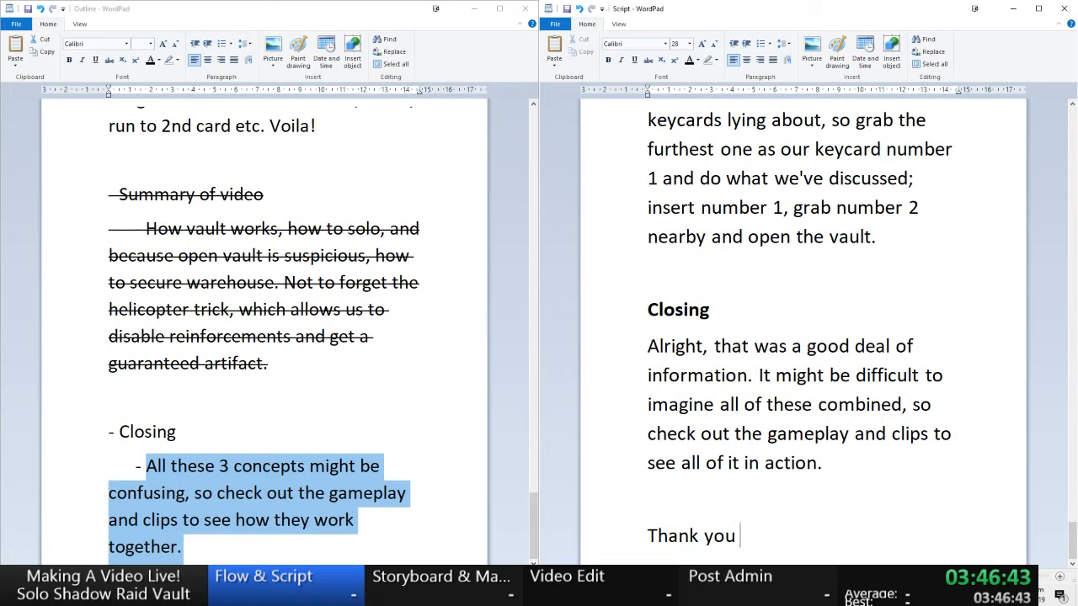
pyautogui.write('for watching')
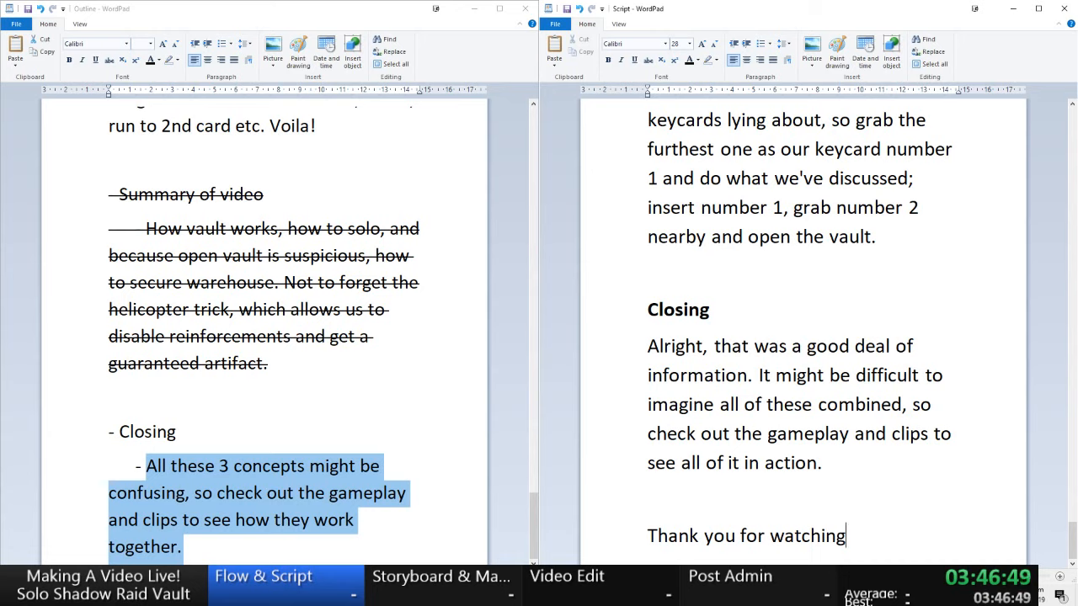
pyautogui.write(", I'll s")
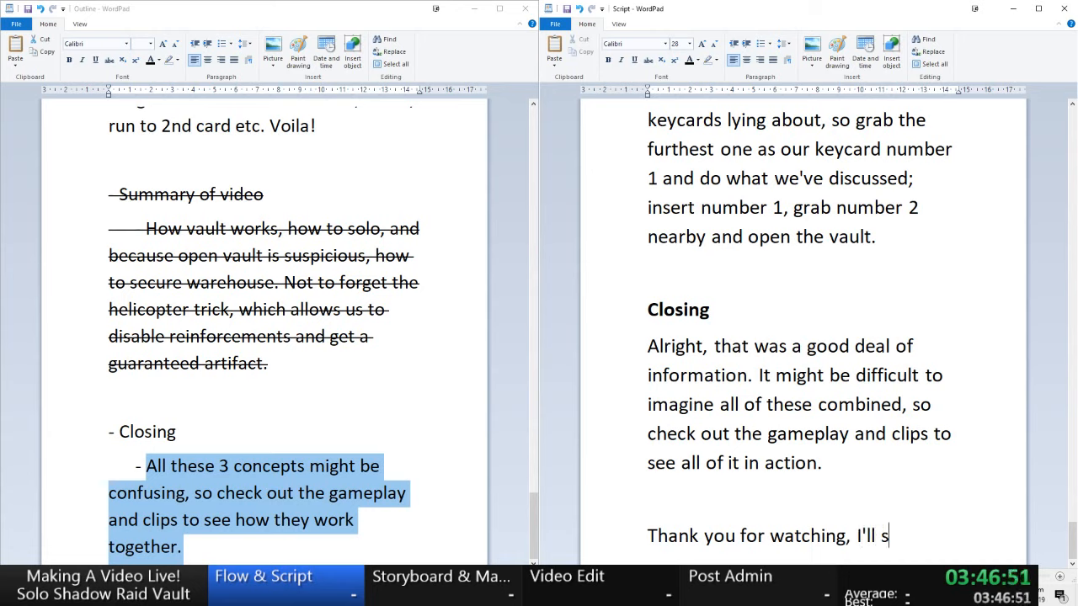
pyautogui.write('ee you int he ne')
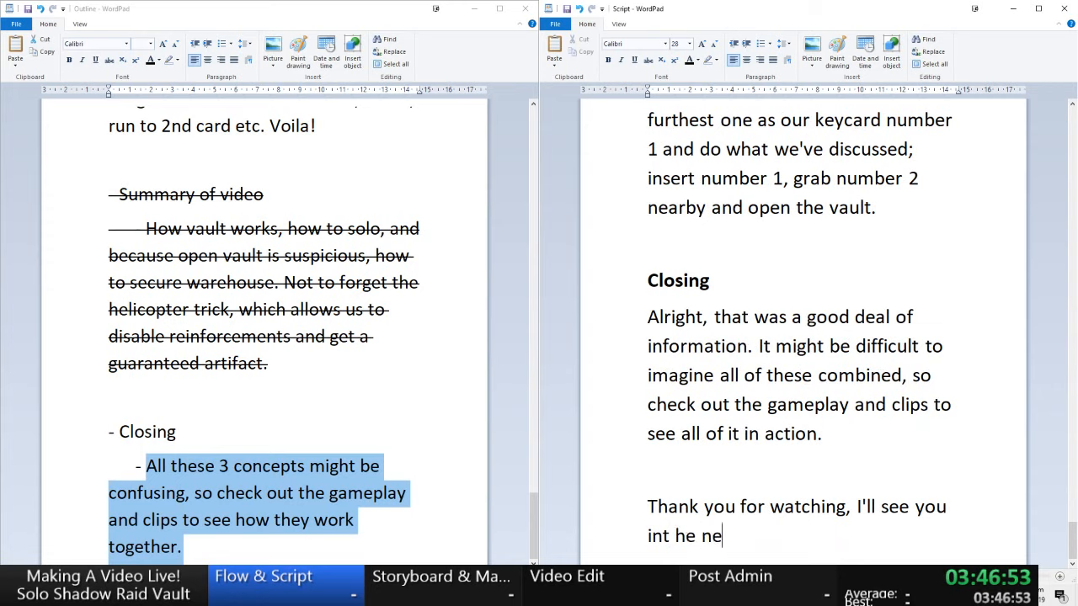
pyautogui.press('BackSpace')
pyautogui.press('BackSpace')
pyautogui.press('BackSpace')
pyautogui.press('BackSpace')
pyautogui.press('BackSpace')
pyautogui.press('BackSpace')
pyautogui.press('BackSpace')
pyautogui.write('the next video.')
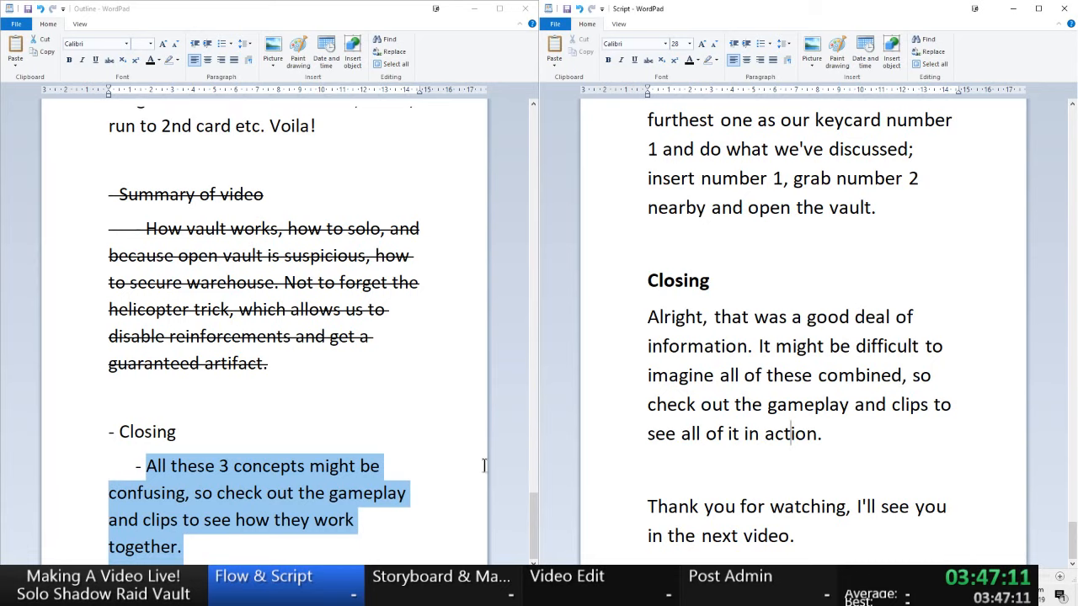
# - Go back to the Opening section at the start of the outline
pyautogui.click(534, 521)
pyautogui.moveTo(535, 521); pyautogui.dragTo(535, 160)
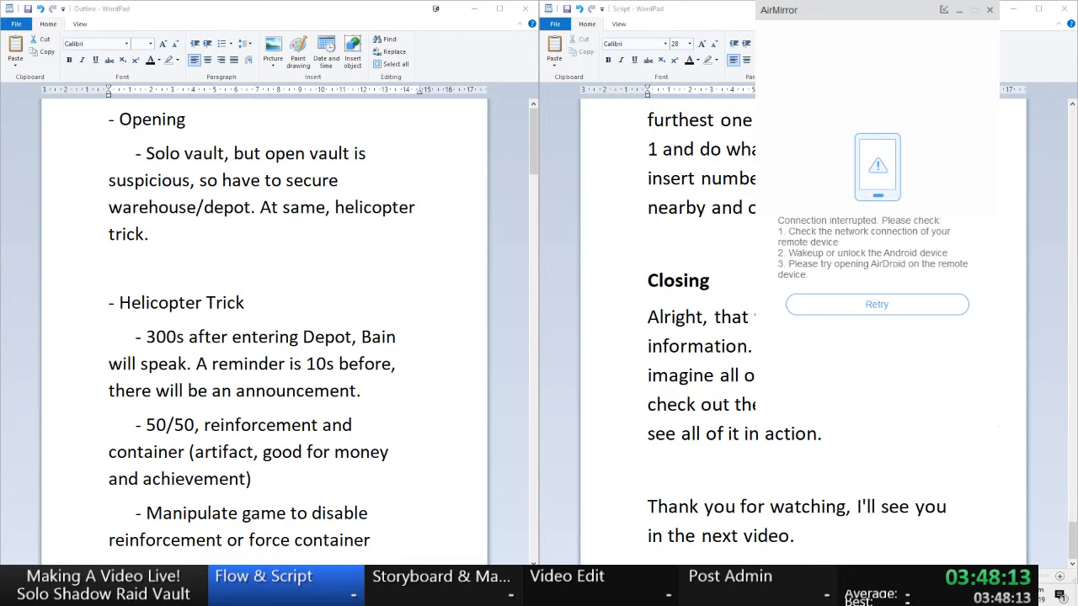
# - Retry the AirMirror device connection with Non-Root authority started, and clear its windows off the documents
pyautogui.hotkey('alt', 'Tab')
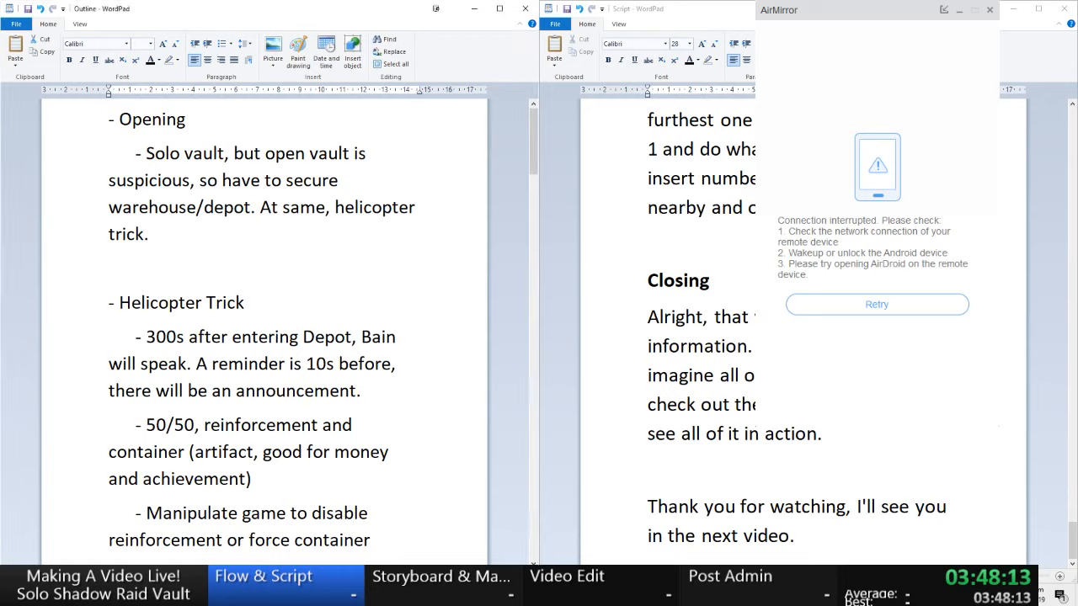
pyautogui.hotkey('alt', 'Tab')
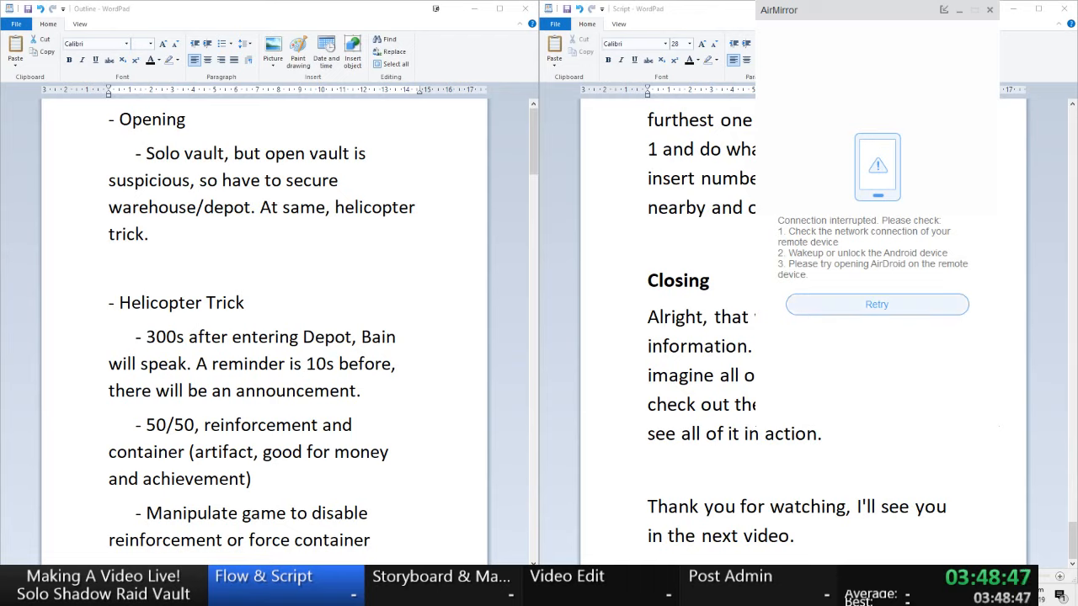
pyautogui.click(877, 305)
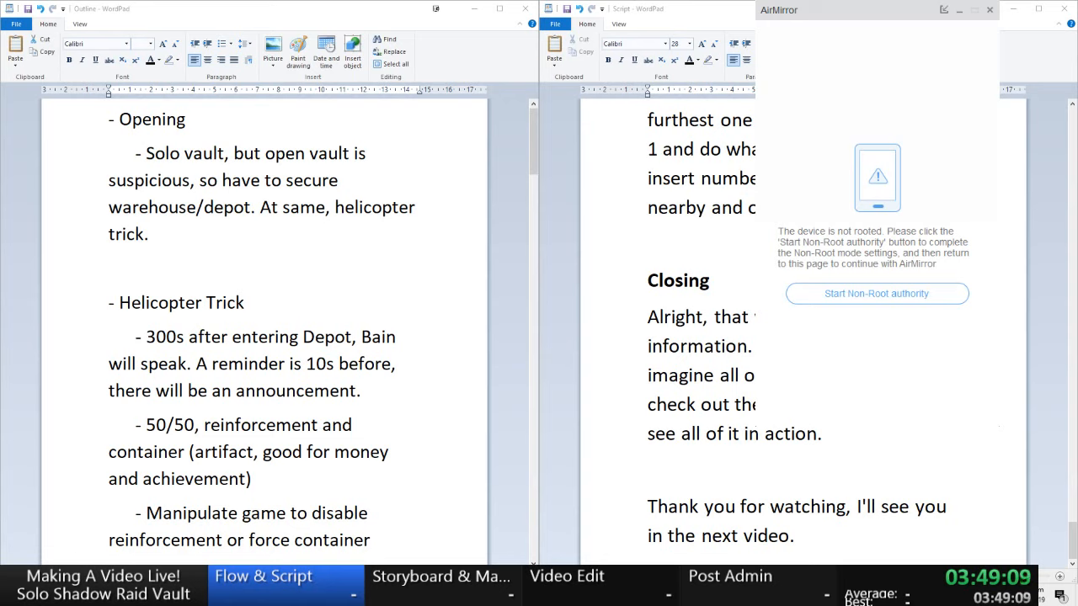
pyautogui.click(877, 294)
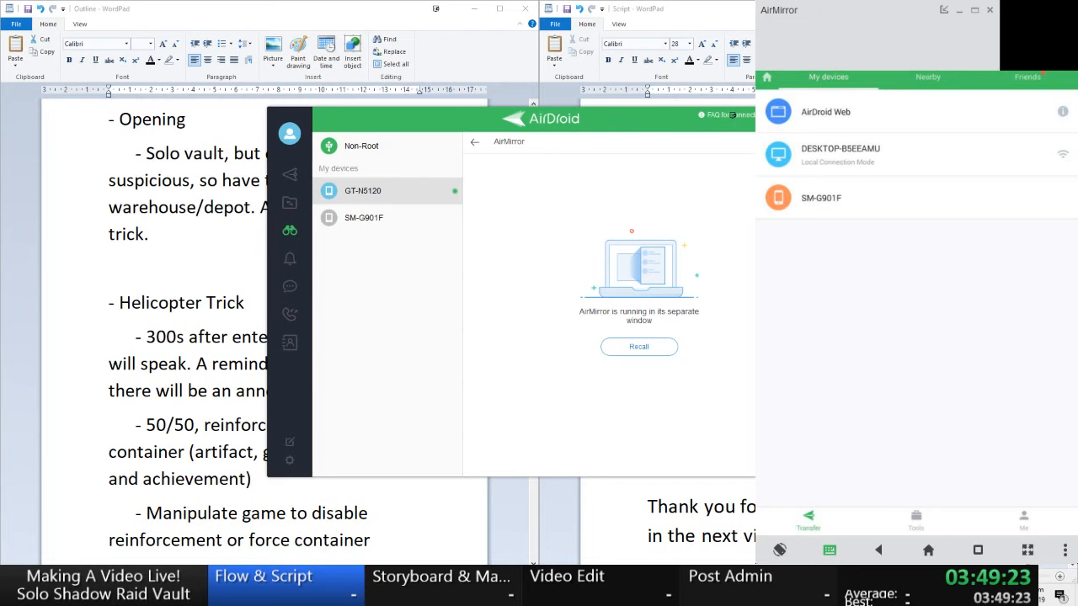
pyautogui.press('super+Down')
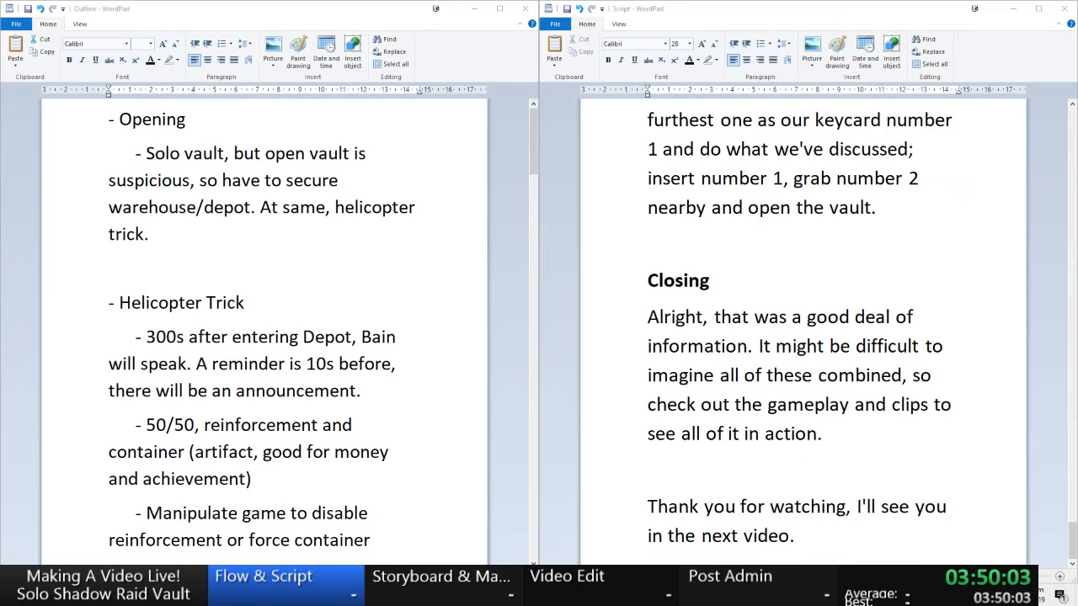
# - Return the script to its Opening section and review it alongside the start of the outline
pyautogui.click(968, 256)
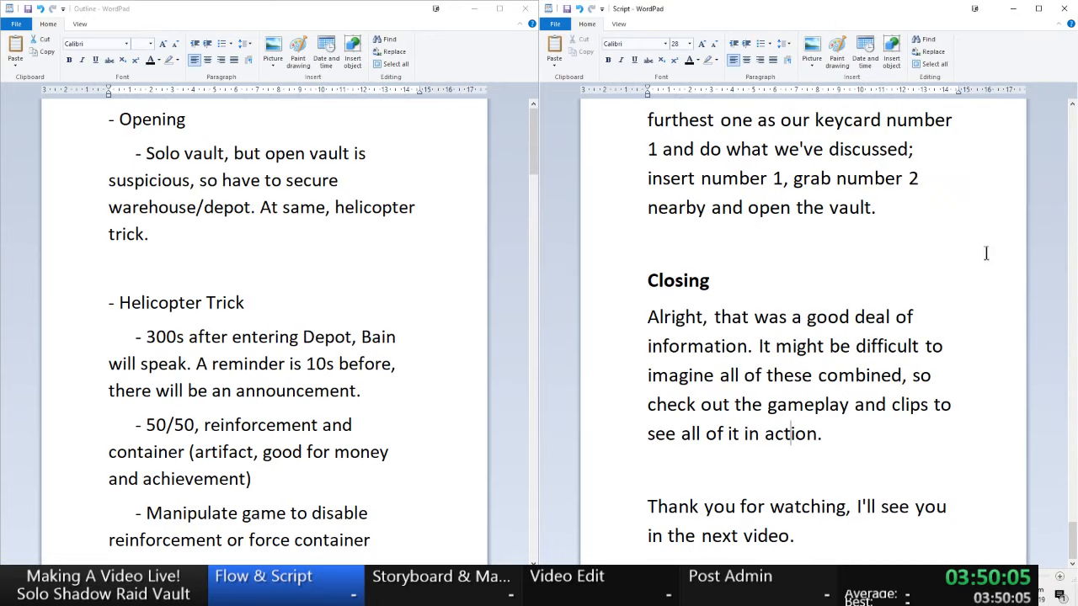
pyautogui.scroll(20, 968, 278)
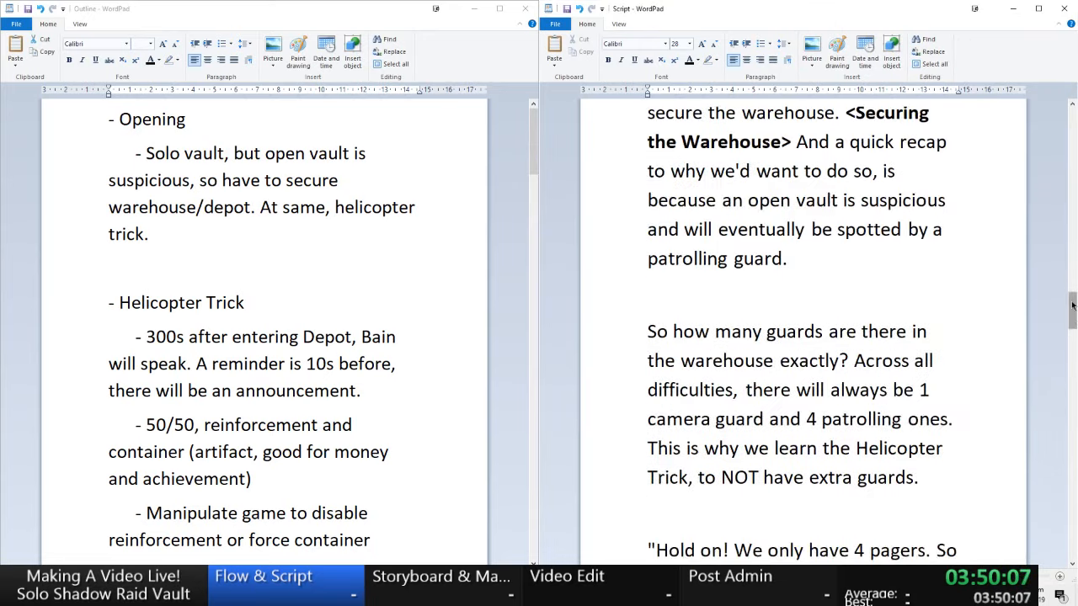
pyautogui.moveTo(1071, 305); pyautogui.dragTo(1071, 116)
pyautogui.click(414, 174)
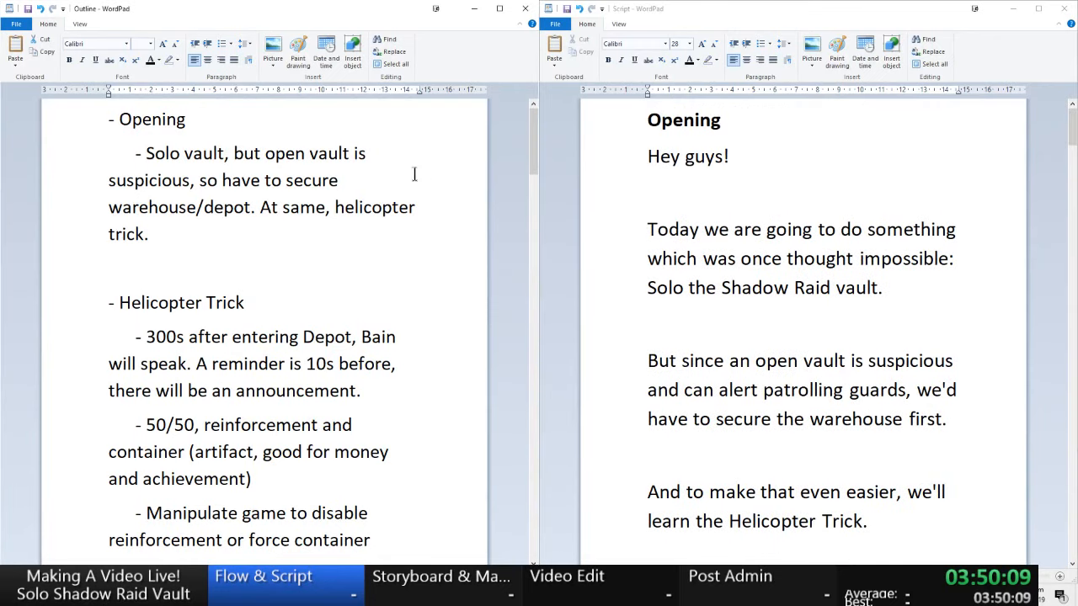
pyautogui.scroll(-10, 500, 187)
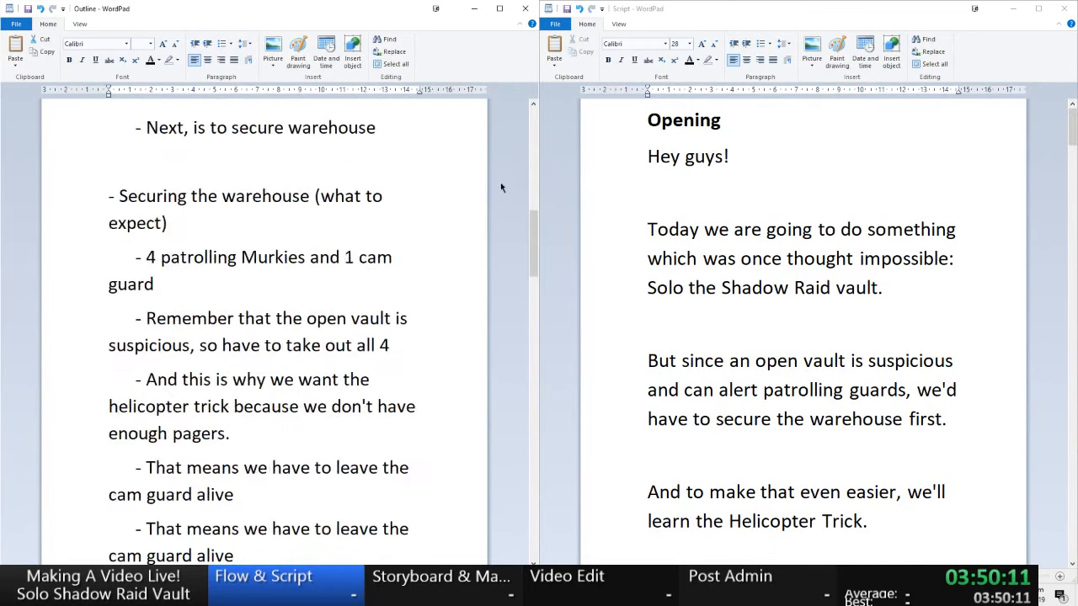
pyautogui.scroll(10, 181, 172)
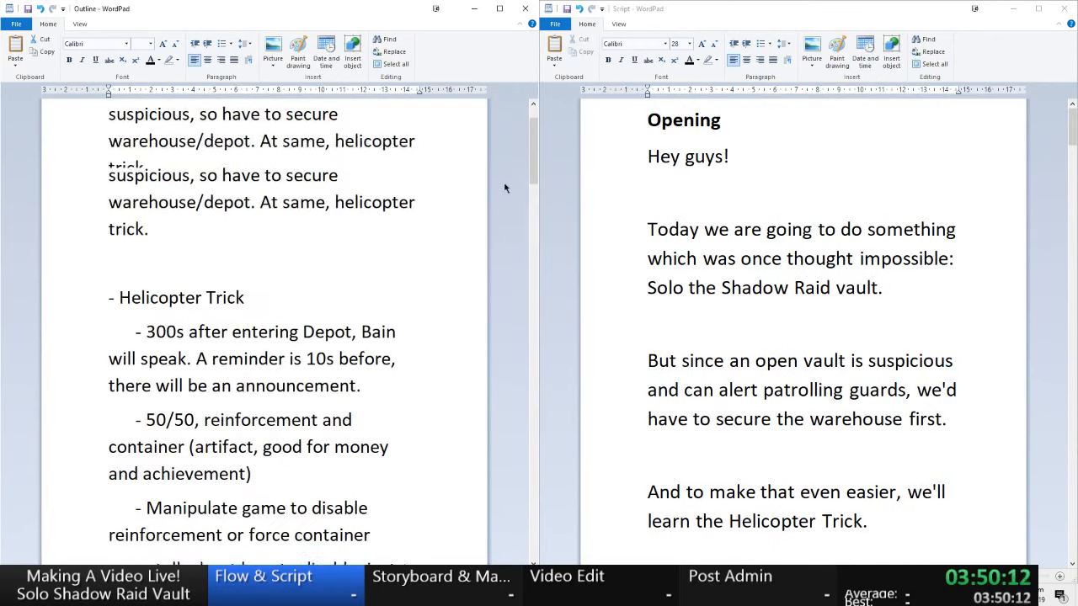
pyautogui.click(742, 317)
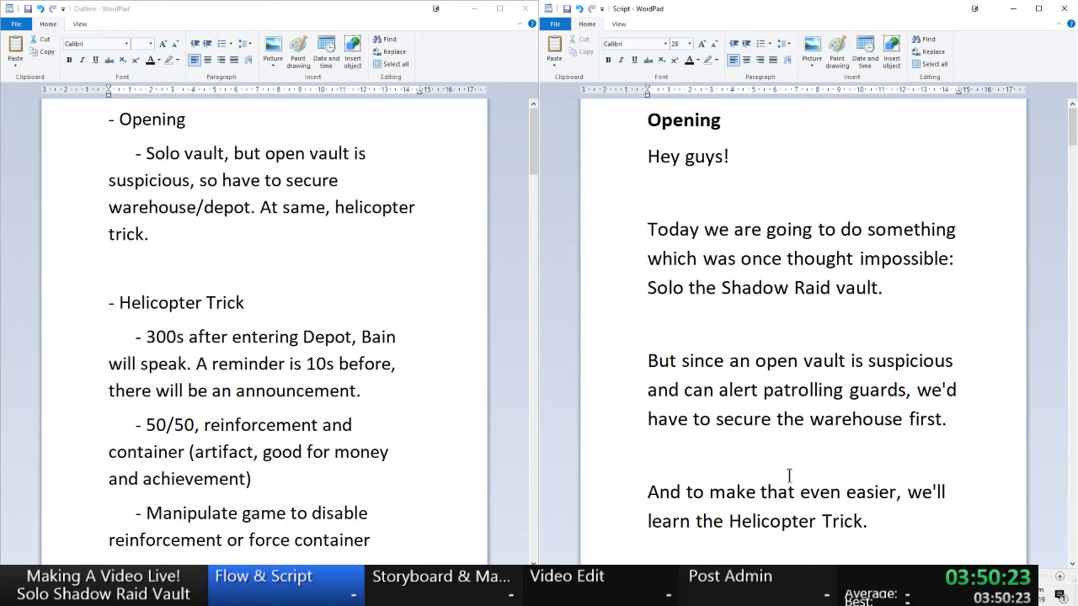
# - Review the script from the Opening through the Helicopter Trick paragraphs on the helicopter's arrival and the 50/50 chance
pyautogui.click(762, 419)
pyautogui.scroll(-1, 744, 375)
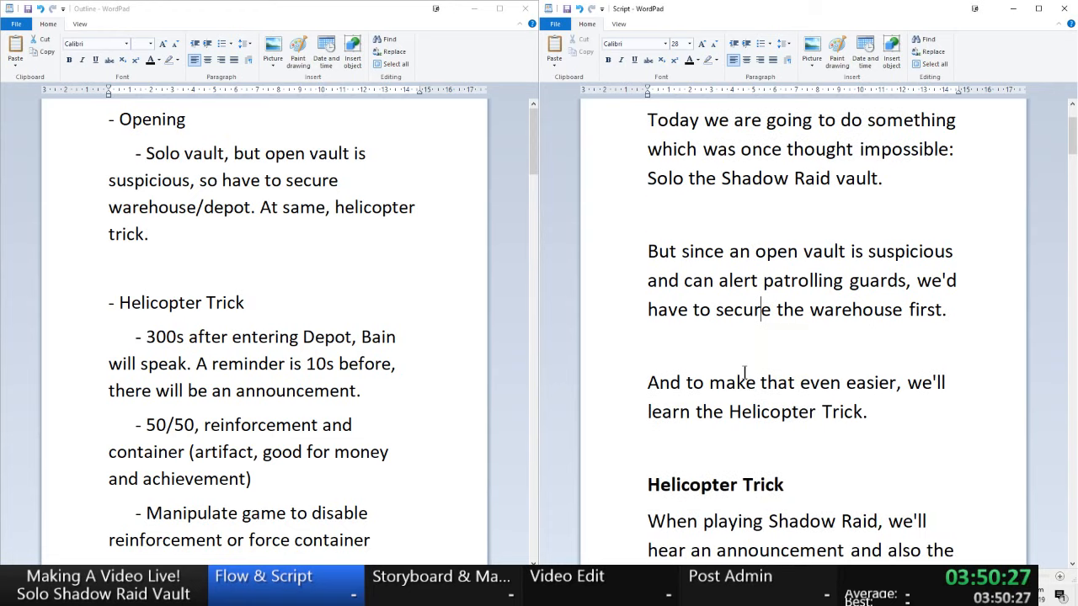
pyautogui.scroll(-2, 713, 383)
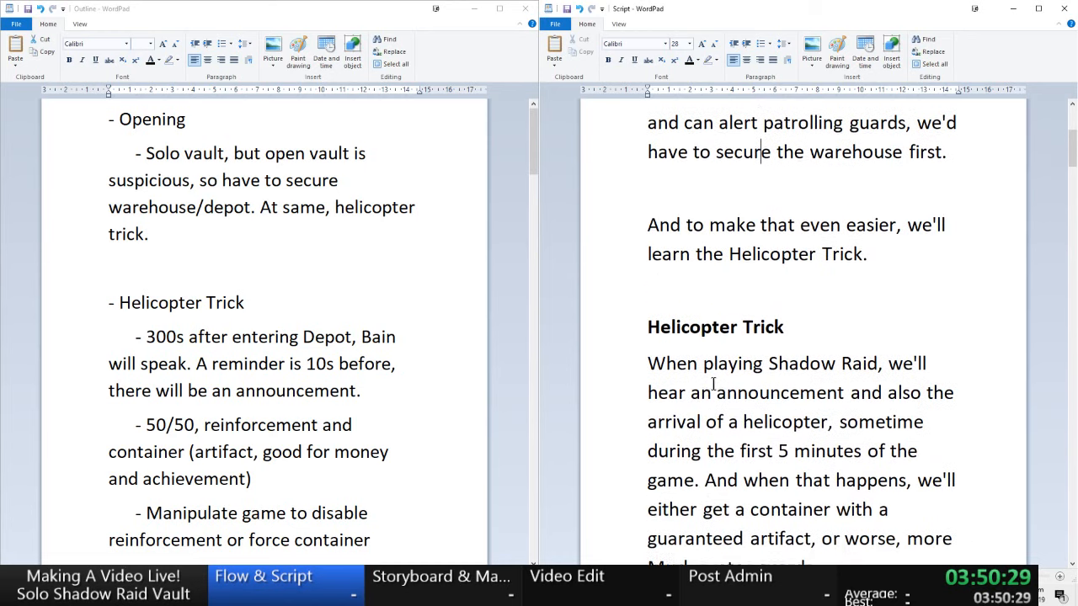
pyautogui.scroll(-1, 713, 383)
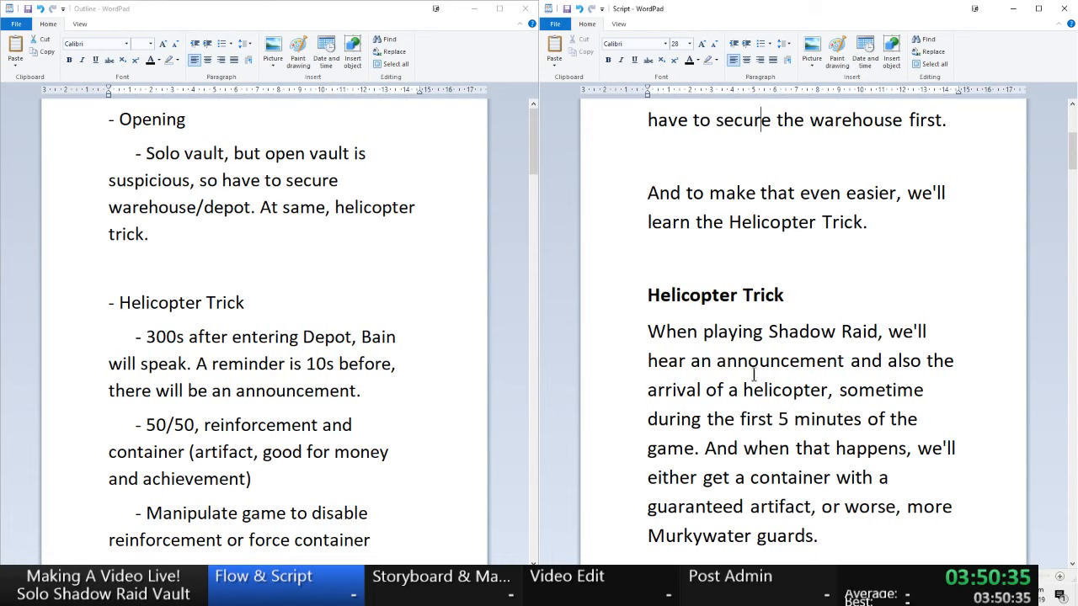
pyautogui.scroll(-1, 737, 390)
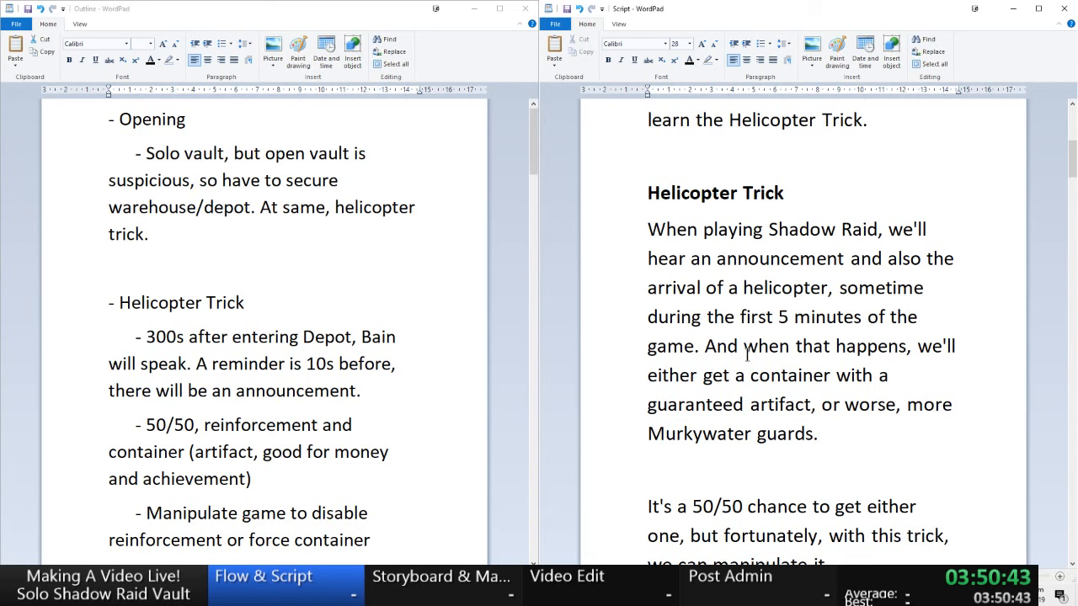
pyautogui.scroll(-2, 740, 355)
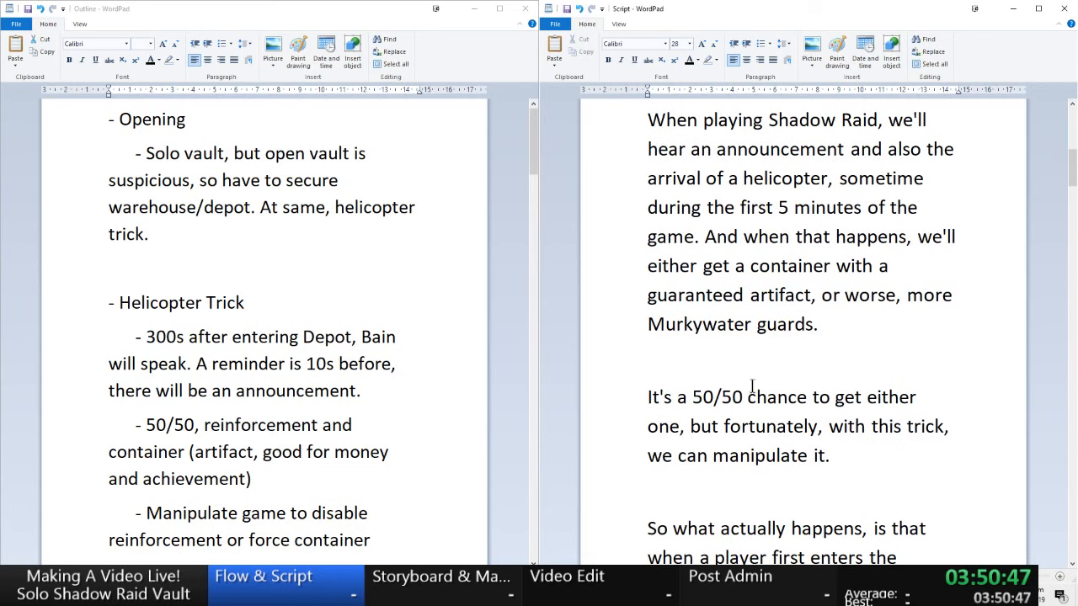
pyautogui.scroll(-2, 741, 386)
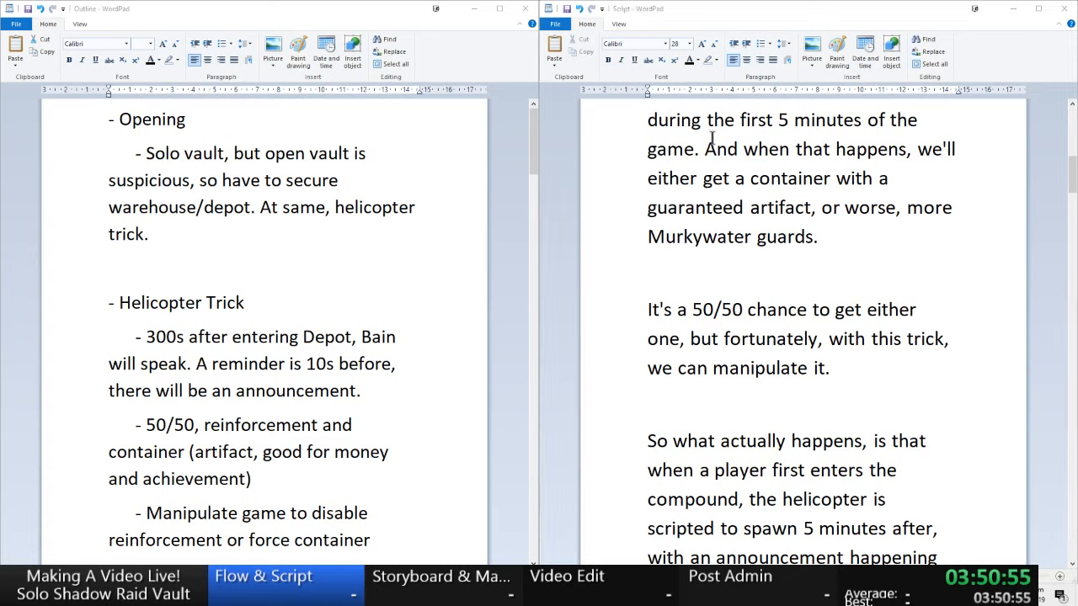
pyautogui.click(789, 374)
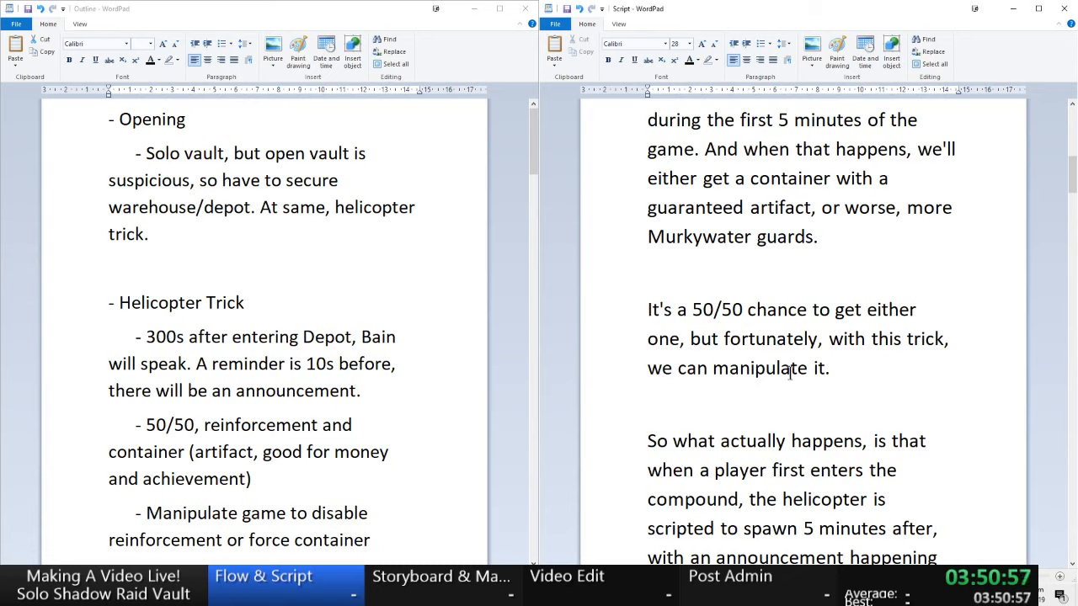
pyautogui.scroll(1, 767, 363)
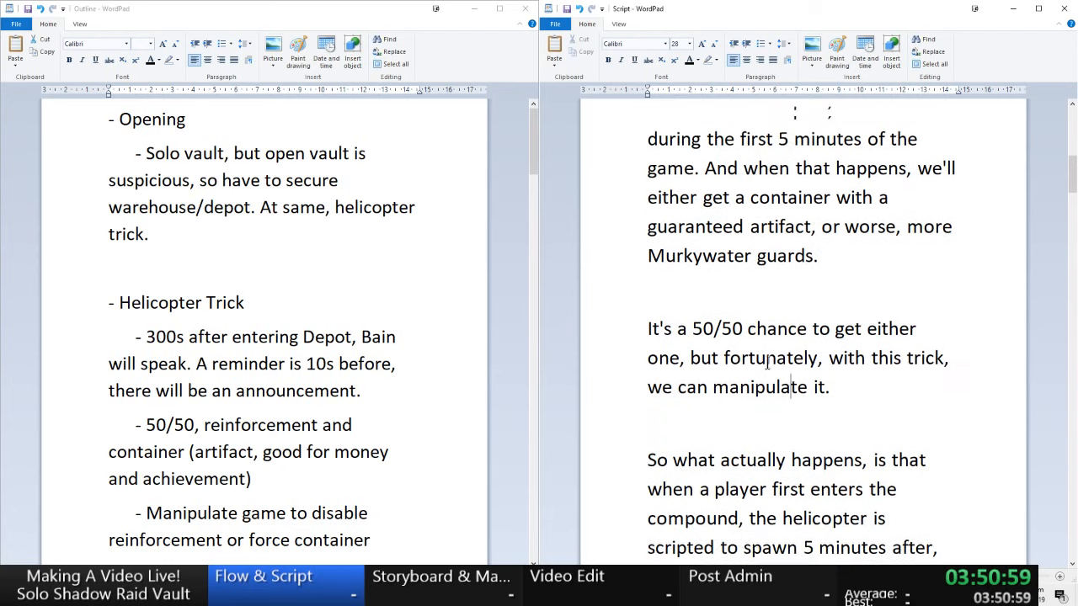
pyautogui.scroll(-1, 752, 378)
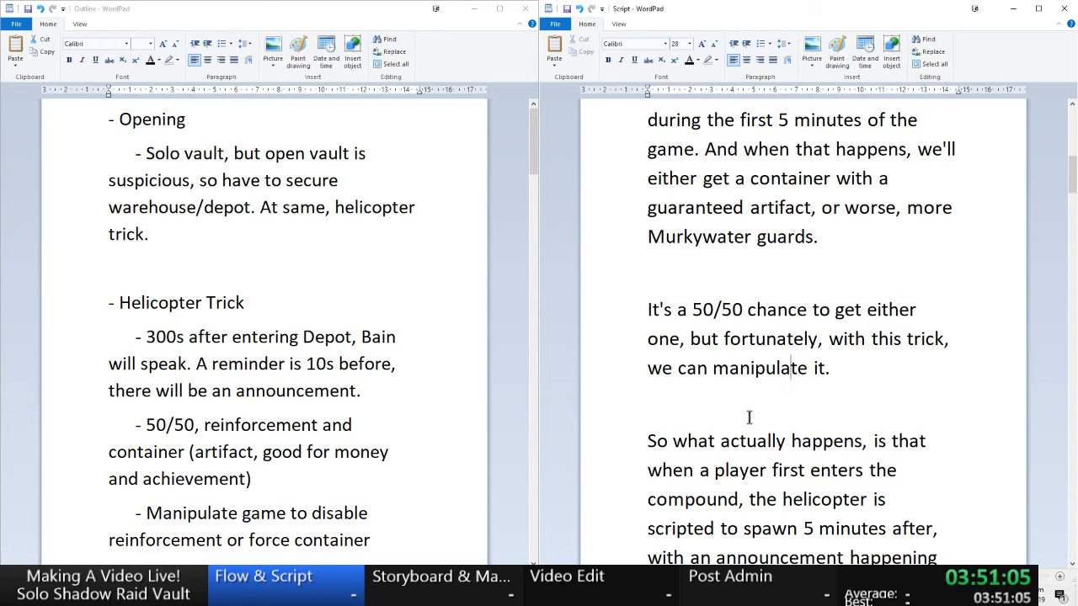
# - Review the Helicopter Trick paragraphs on the spawn timing, disabling the reinforcement landing zone, and its peculiar behaviour
pyautogui.scroll(-1, 738, 431)
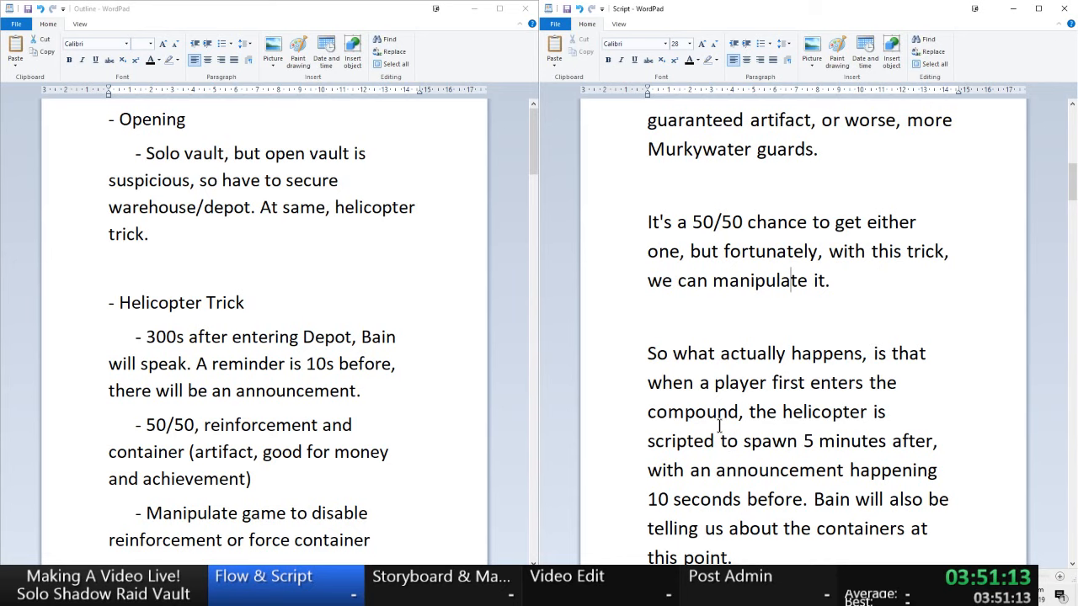
pyautogui.scroll(-1, 719, 435)
pyautogui.scroll(-1, 719, 435)
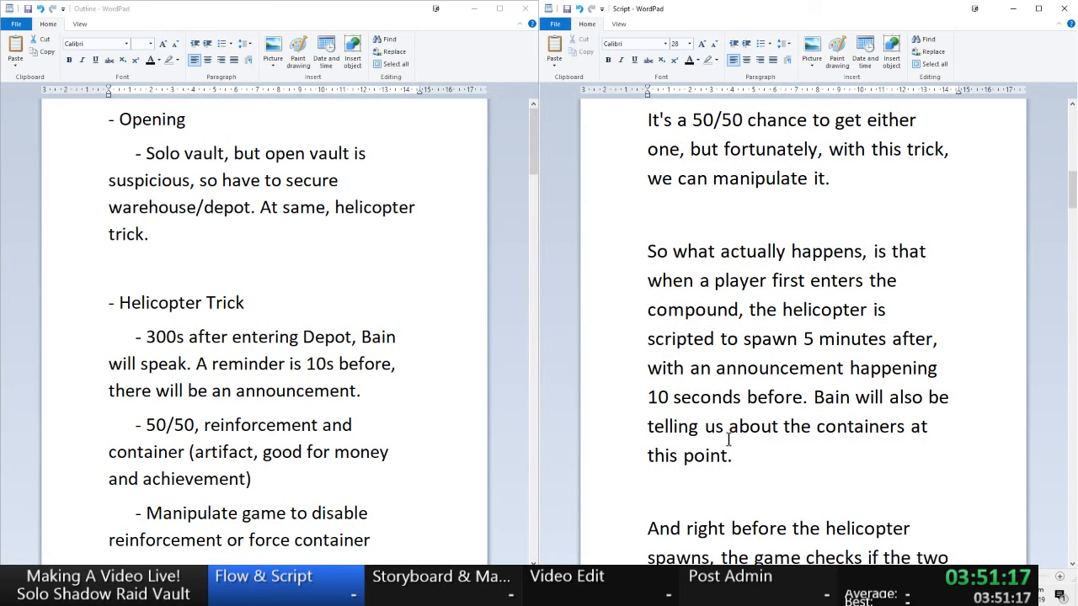
pyautogui.scroll(-2, 729, 440)
pyautogui.scroll(-2, 729, 438)
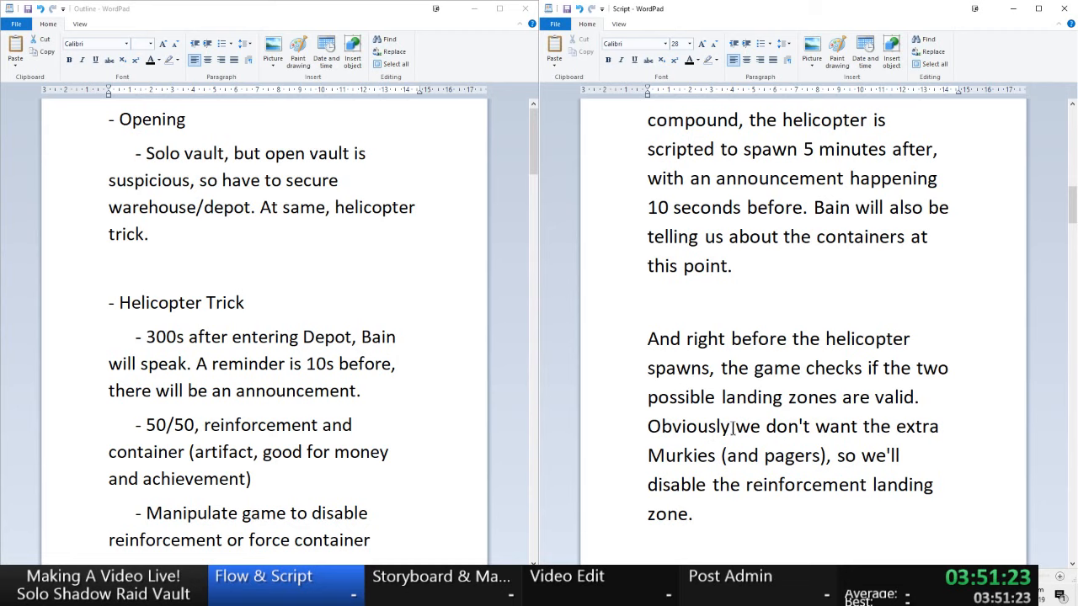
pyautogui.scroll(-4, 729, 433)
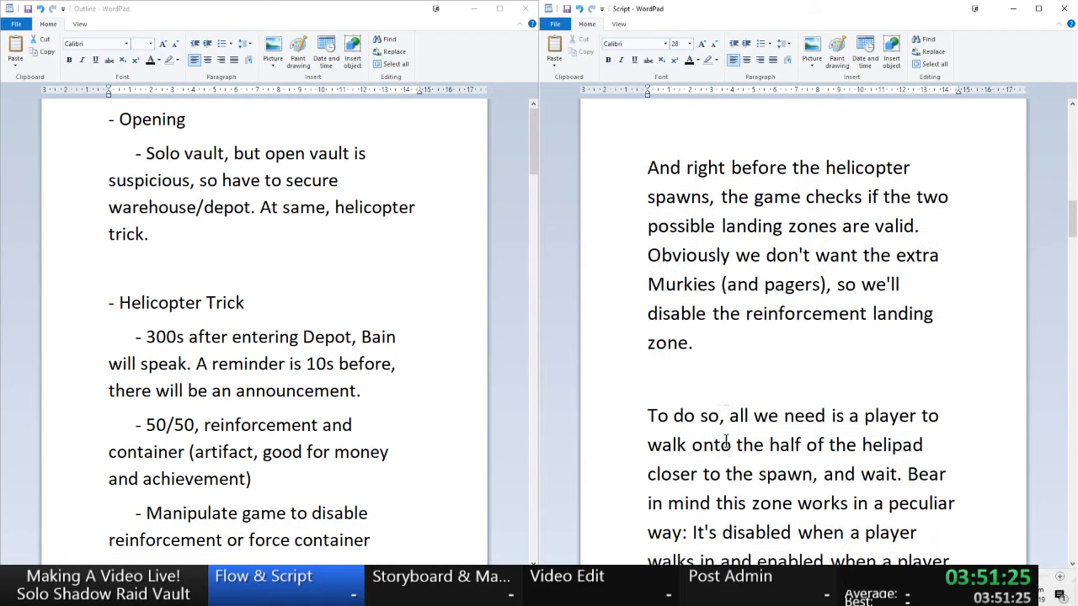
pyautogui.scroll(-5, 725, 440)
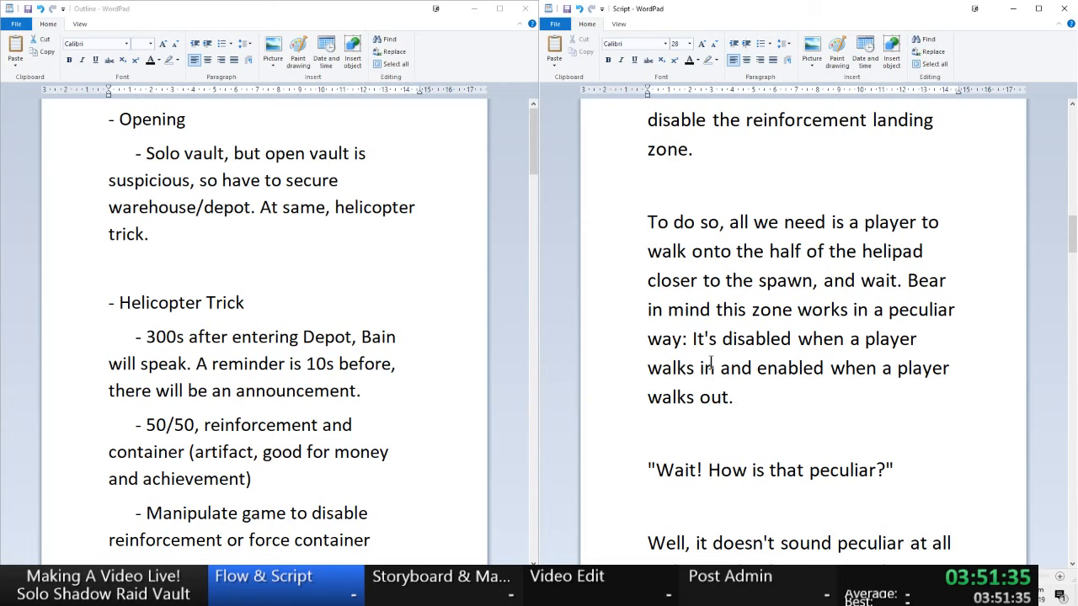
pyautogui.scroll(-1, 727, 363)
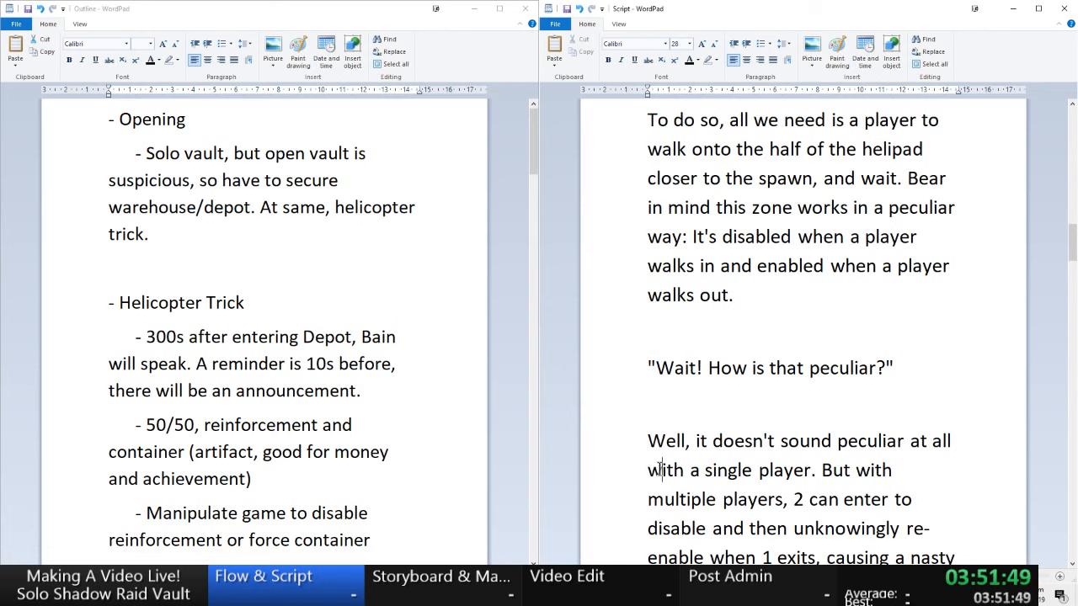
pyautogui.scroll(-1, 707, 370)
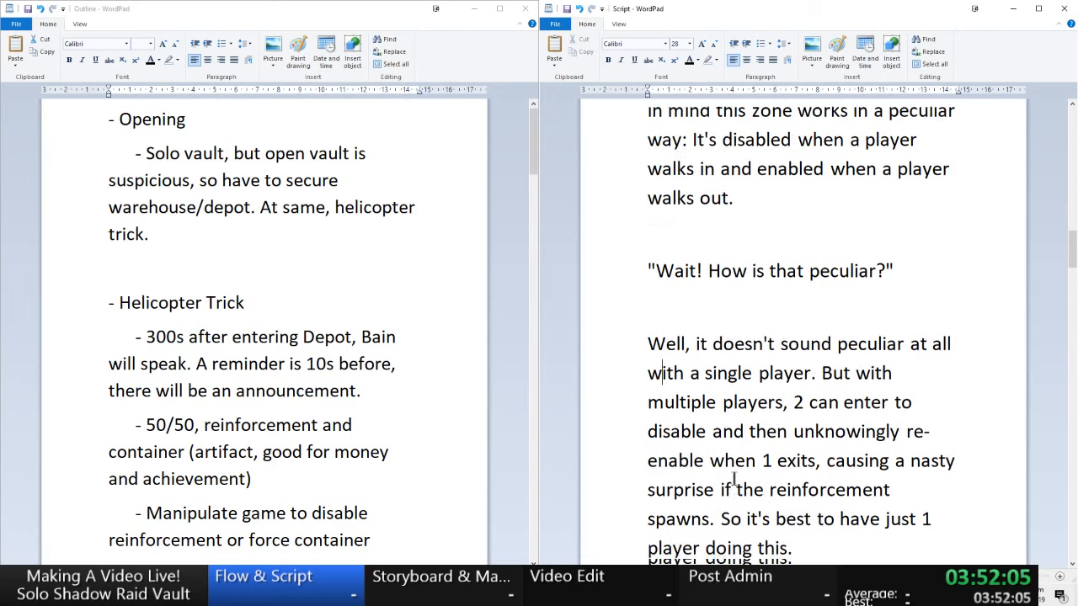
# - Delete "the" before "reinforcement spawns" in the paragraph about multiple players re-enabling the landing zone
pyautogui.scroll(-1, 741, 476)
pyautogui.click(814, 476)
pyautogui.moveTo(815, 476); pyautogui.dragTo(637, 277)
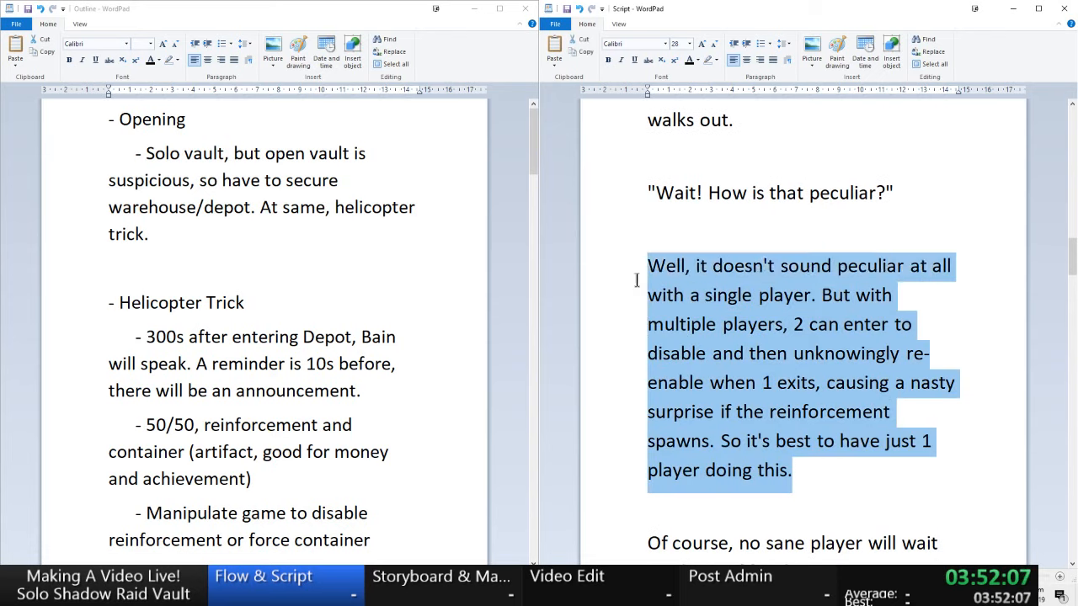
pyautogui.click(862, 363)
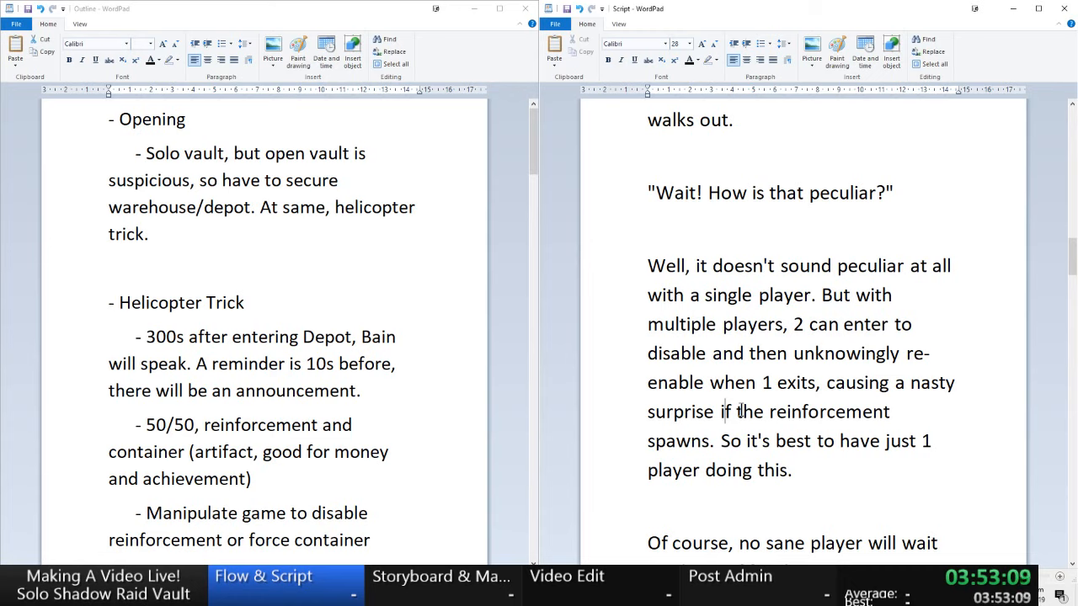
pyautogui.doubleClick(740, 410)
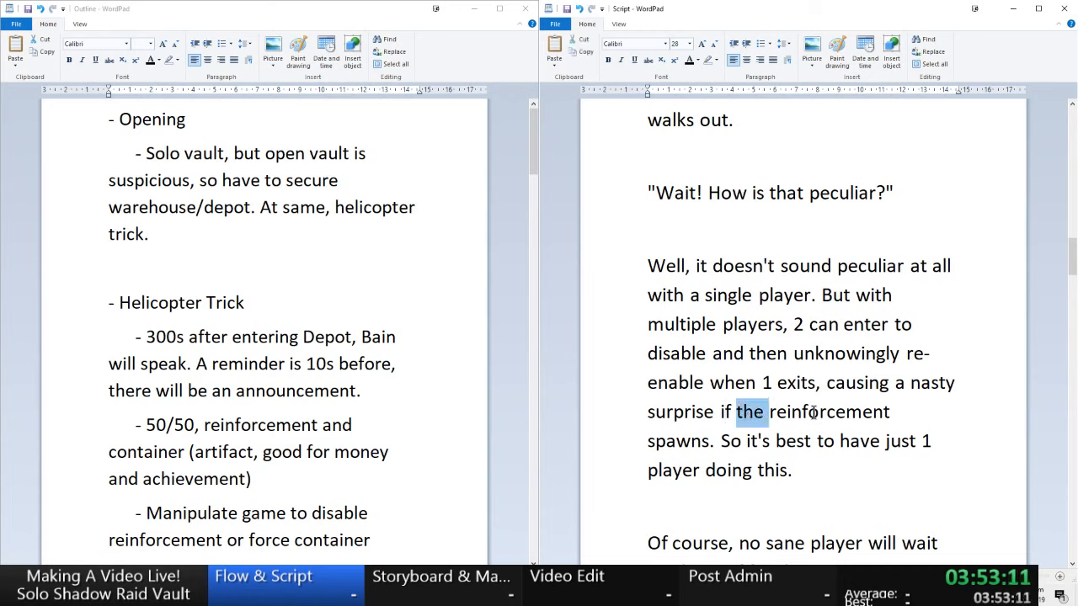
pyautogui.press('BackSpace')
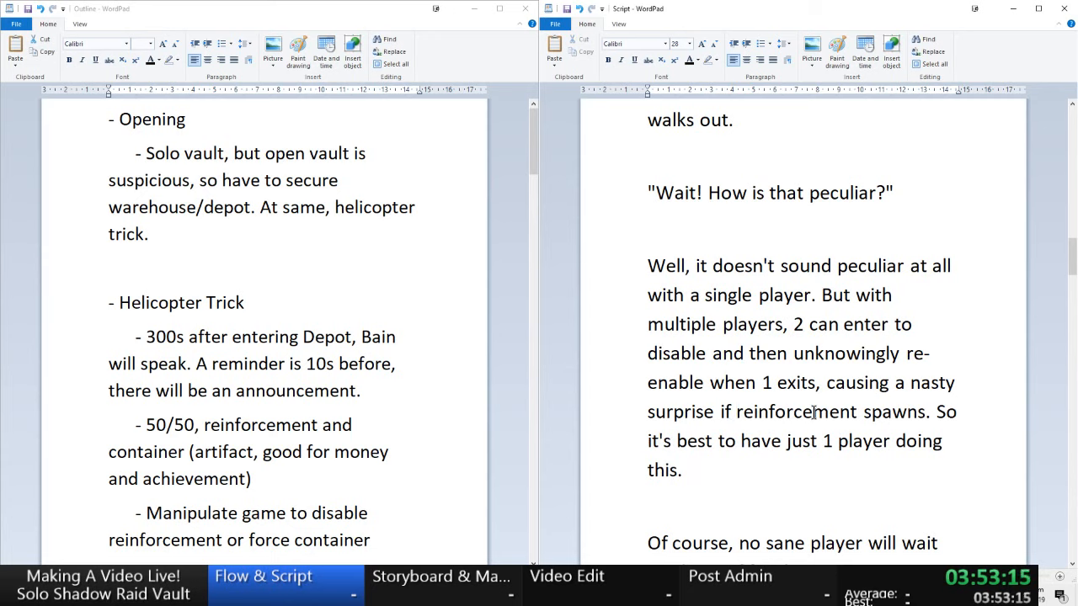
# - Review the end of the Helicopter Trick and the <Securing the Warehouse> part down to the freezing guard glitch, glancing ahead to the Closing
pyautogui.scroll(-3, 814, 411)
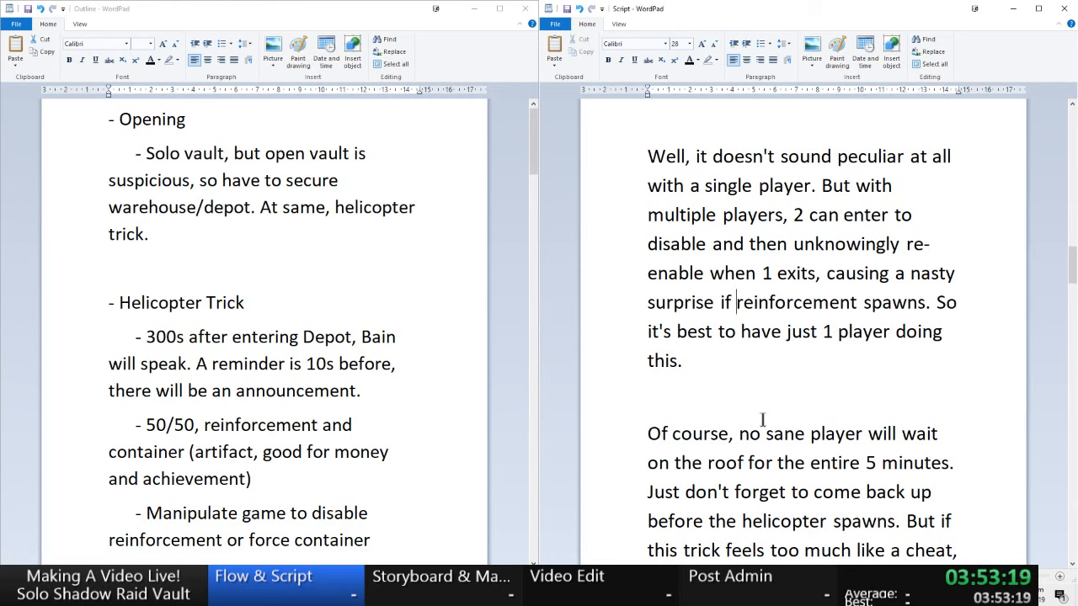
pyautogui.scroll(-1, 764, 421)
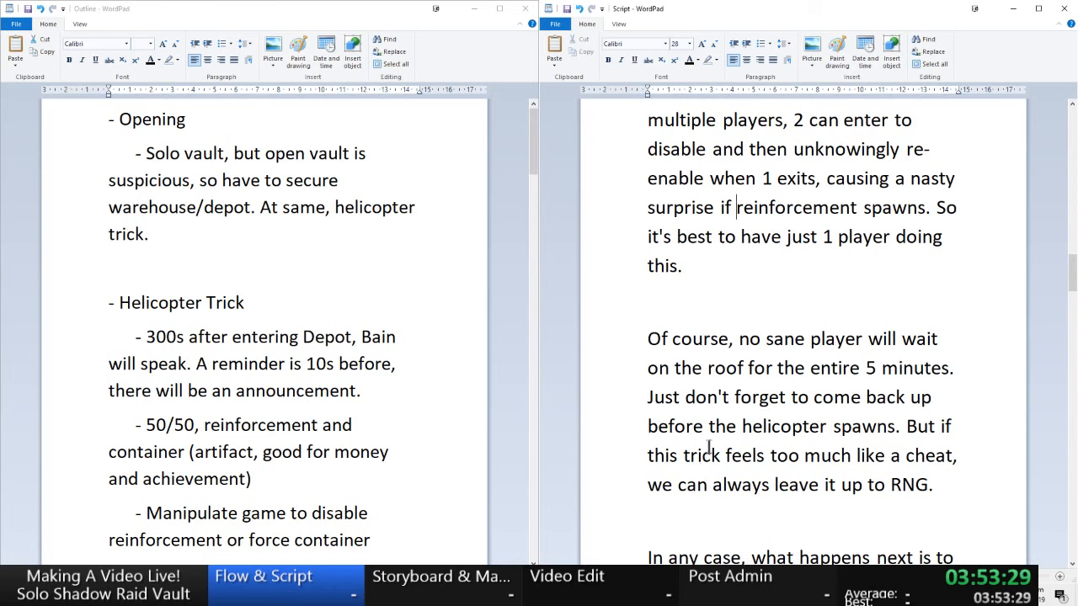
pyautogui.scroll(-2, 720, 427)
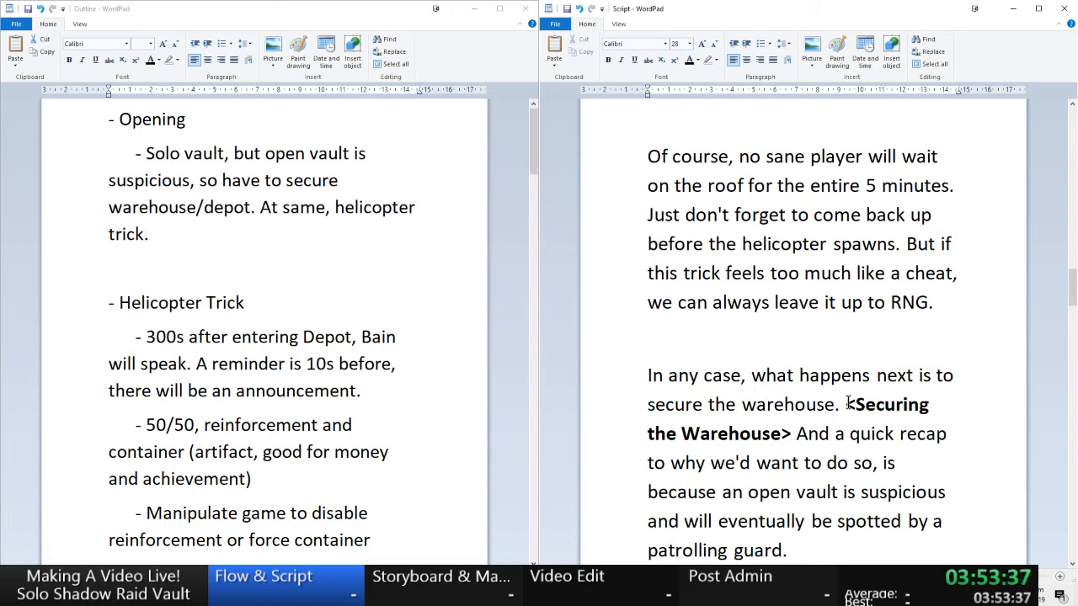
pyautogui.moveTo(844, 405); pyautogui.dragTo(793, 434)
pyautogui.scroll(-10, 1015, 338)
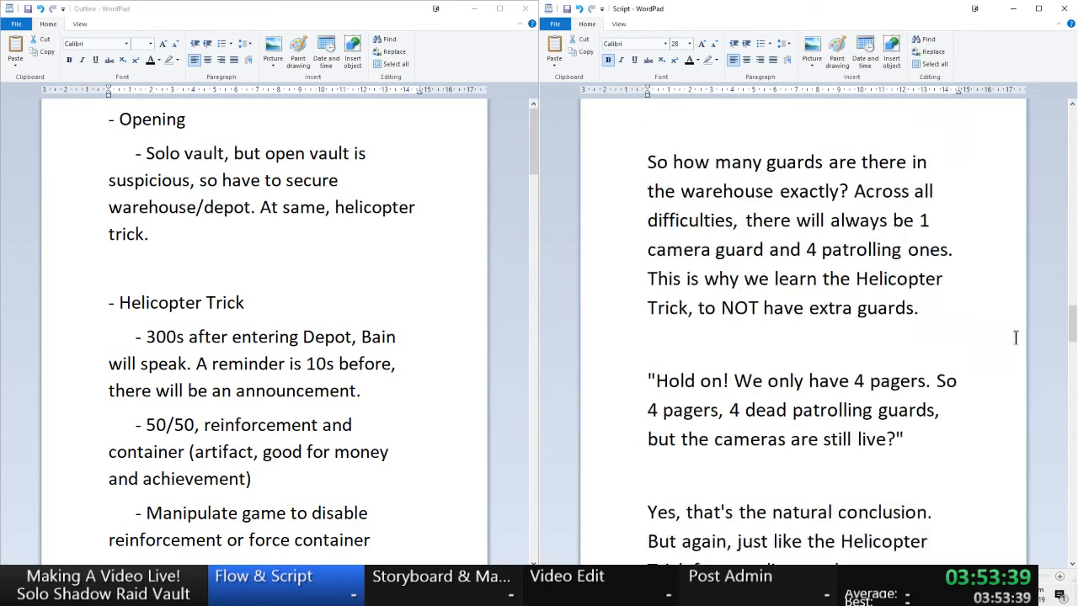
pyautogui.scroll(-4, 1015, 337)
pyautogui.moveTo(1073, 360); pyautogui.dragTo(1073, 548)
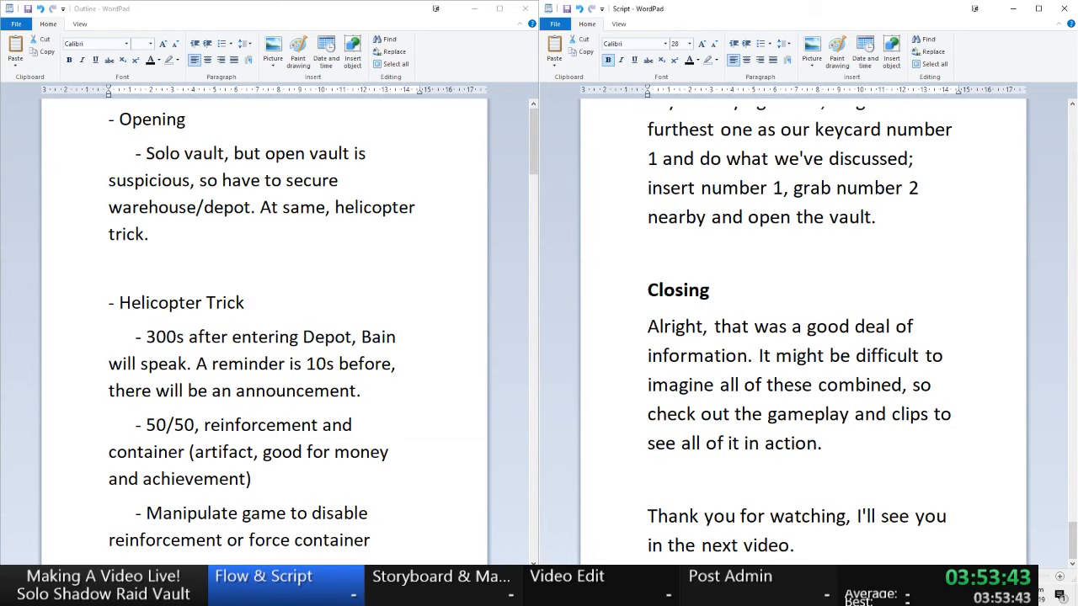
pyautogui.moveTo(1072, 539); pyautogui.dragTo(1072, 299)
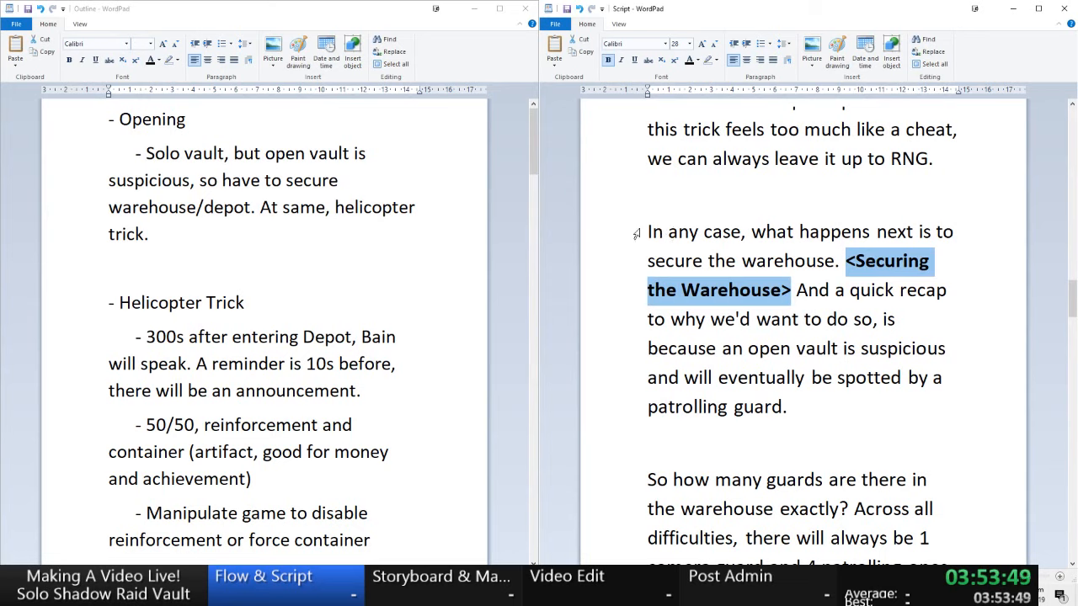
pyautogui.click(797, 400)
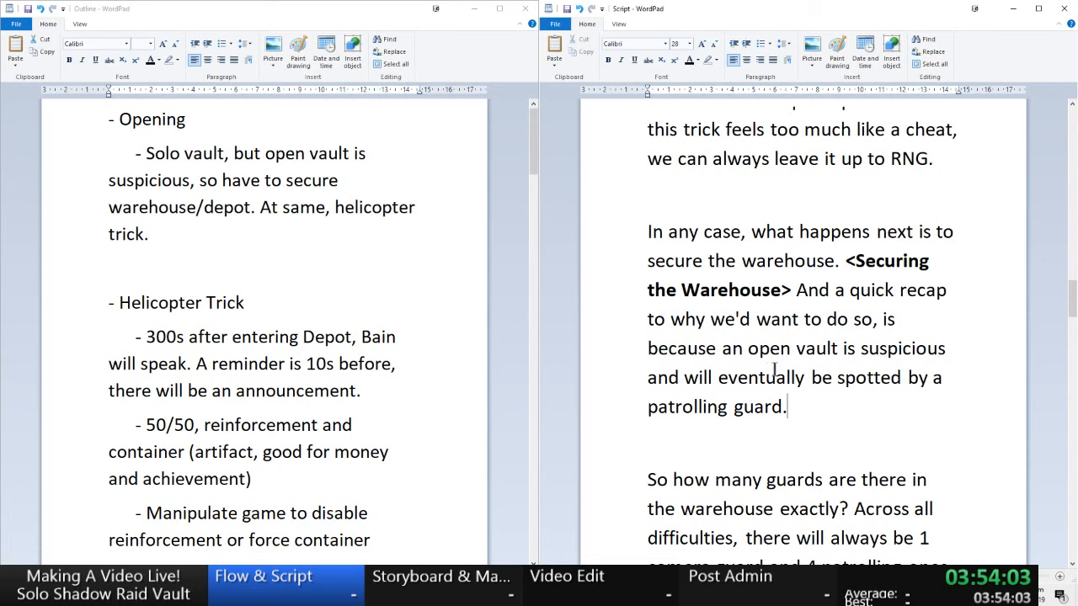
pyautogui.scroll(-2, 770, 370)
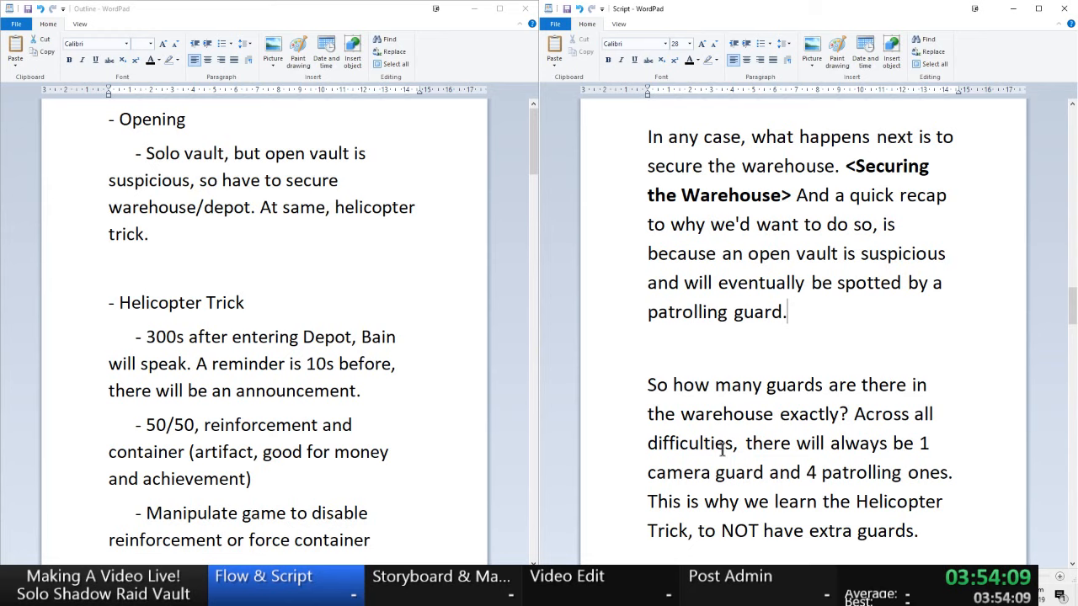
pyautogui.scroll(-1, 722, 446)
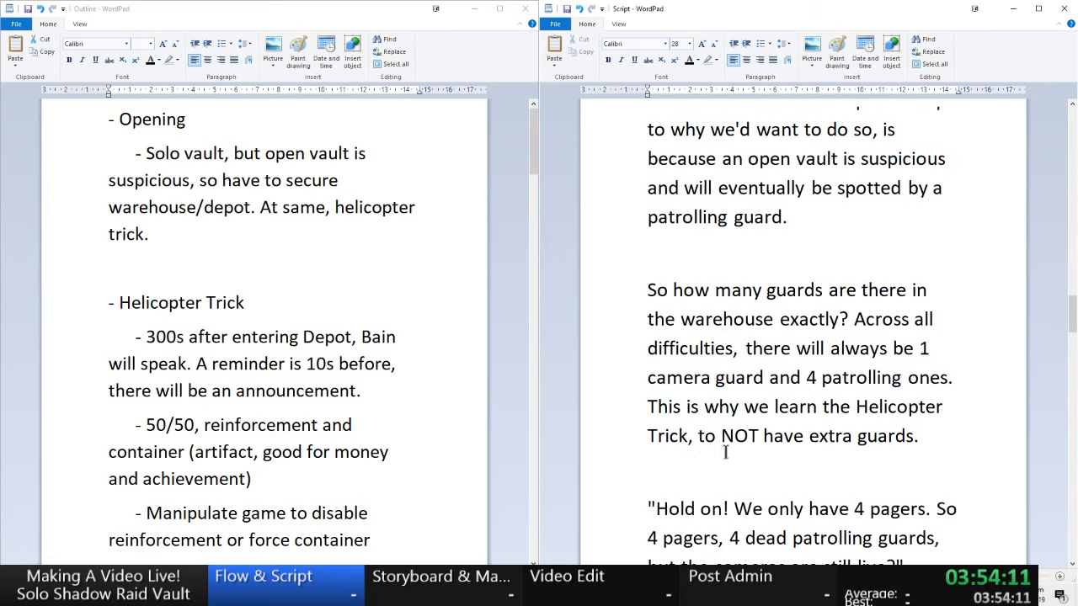
pyautogui.scroll(-1, 734, 450)
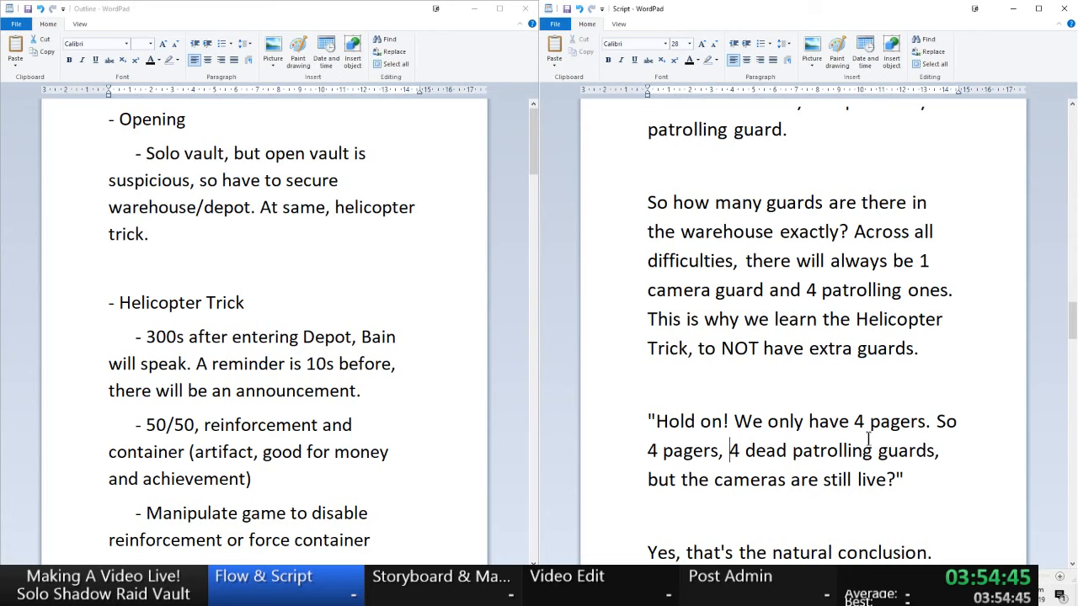
pyautogui.scroll(-2, 867, 439)
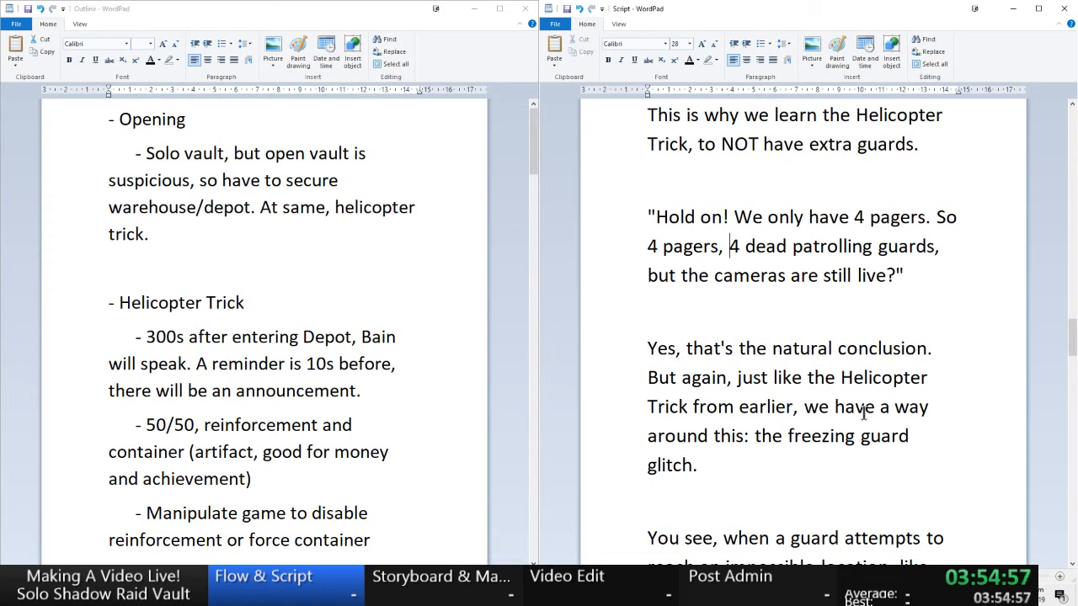
# - Insert "we'll spend them all on the patrolling ones" after "So" in the quoted "Hold on!" paragraph about the 4 pagers
pyautogui.press('Left')
pyautogui.press('Left')
pyautogui.press('Left')
pyautogui.press('Left')
pyautogui.press('Left')
pyautogui.press('Left')
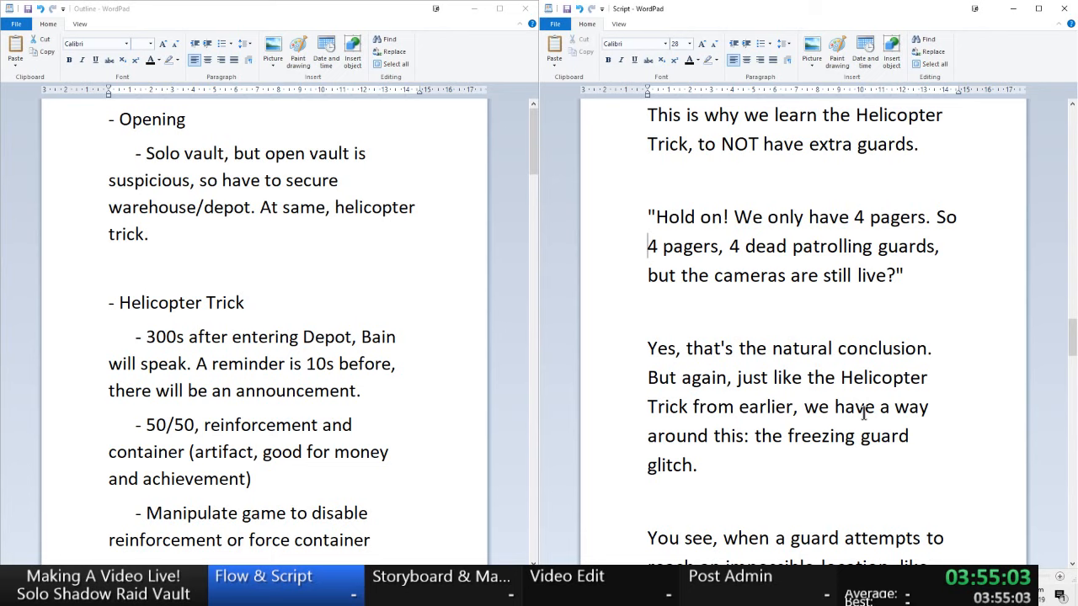
pyautogui.scroll(2, 863, 413)
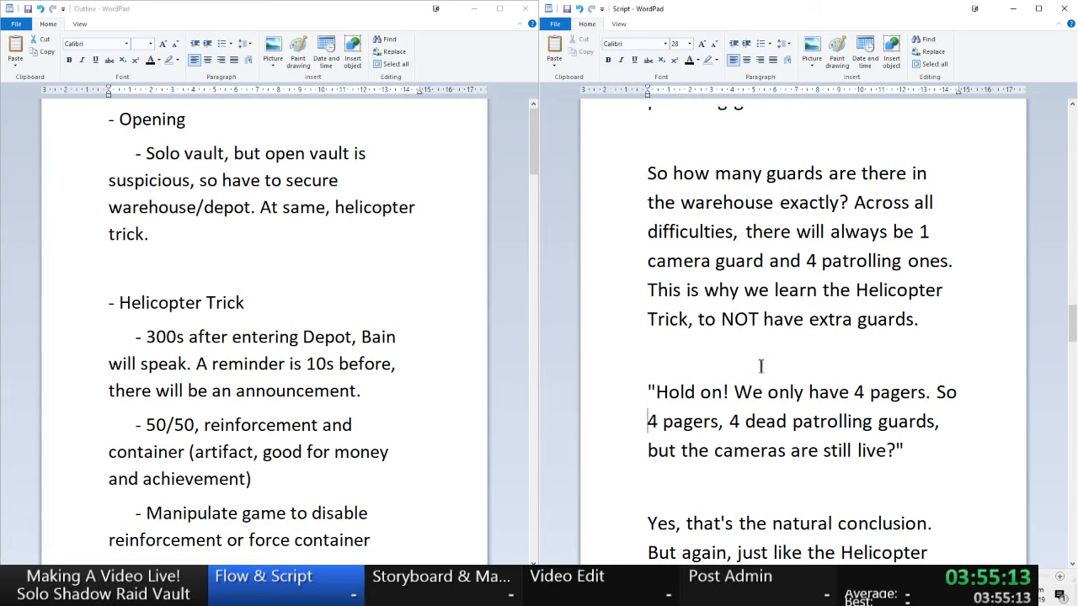
pyautogui.write("we'll th")
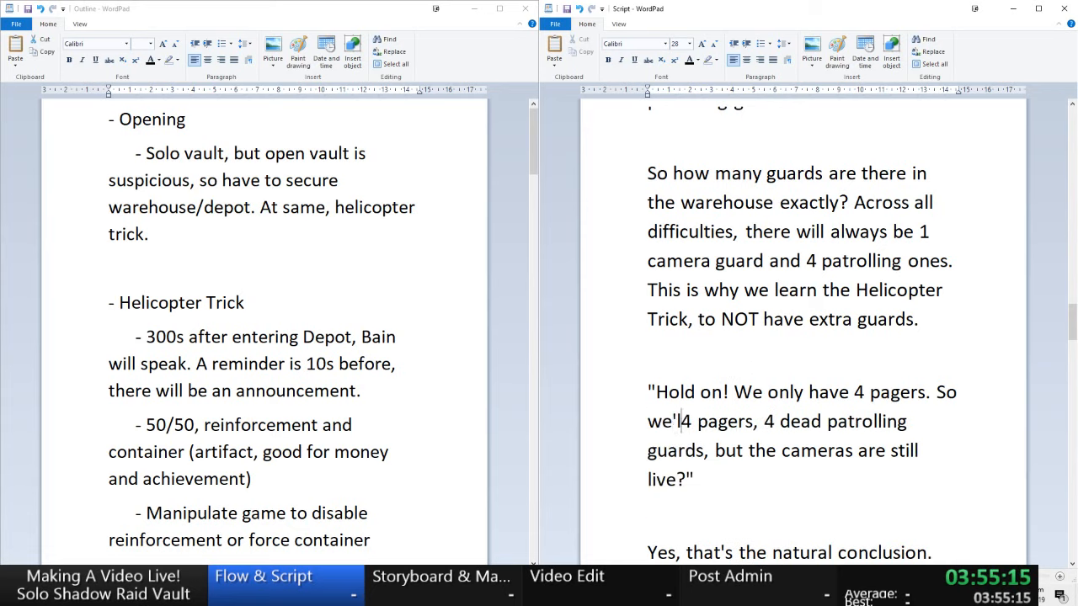
pyautogui.press('BackSpace')
pyautogui.press('BackSpace')
pyautogui.write('spend them')
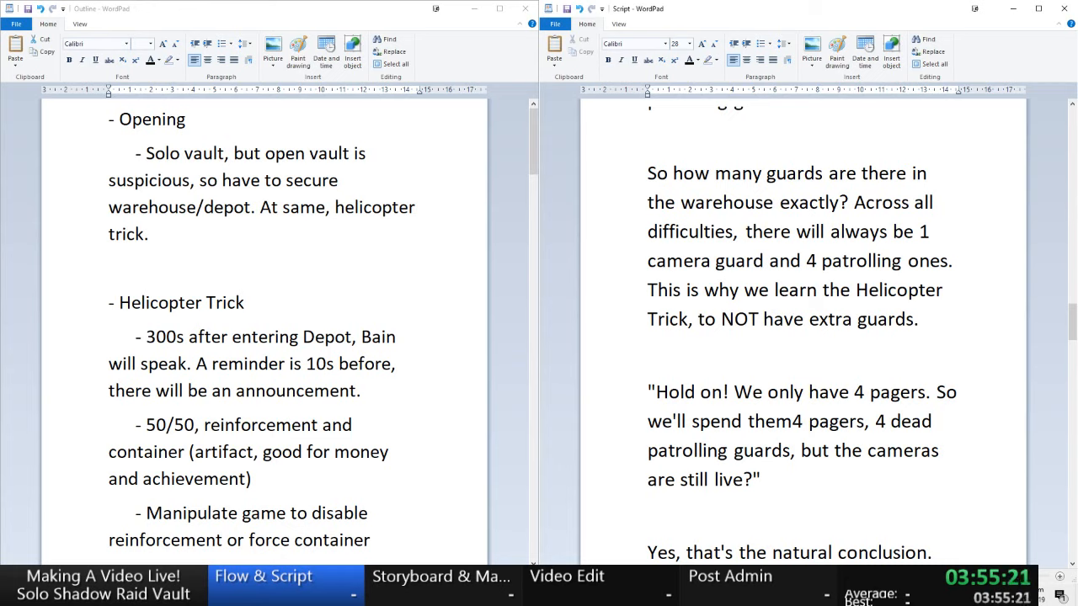
pyautogui.write(' all on the')
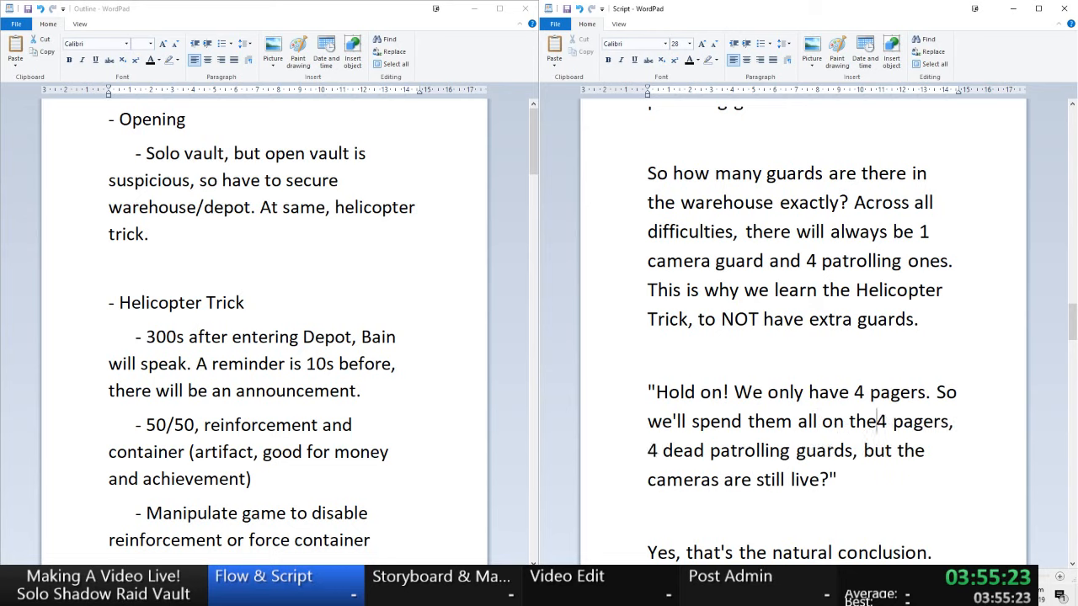
pyautogui.write(' p')
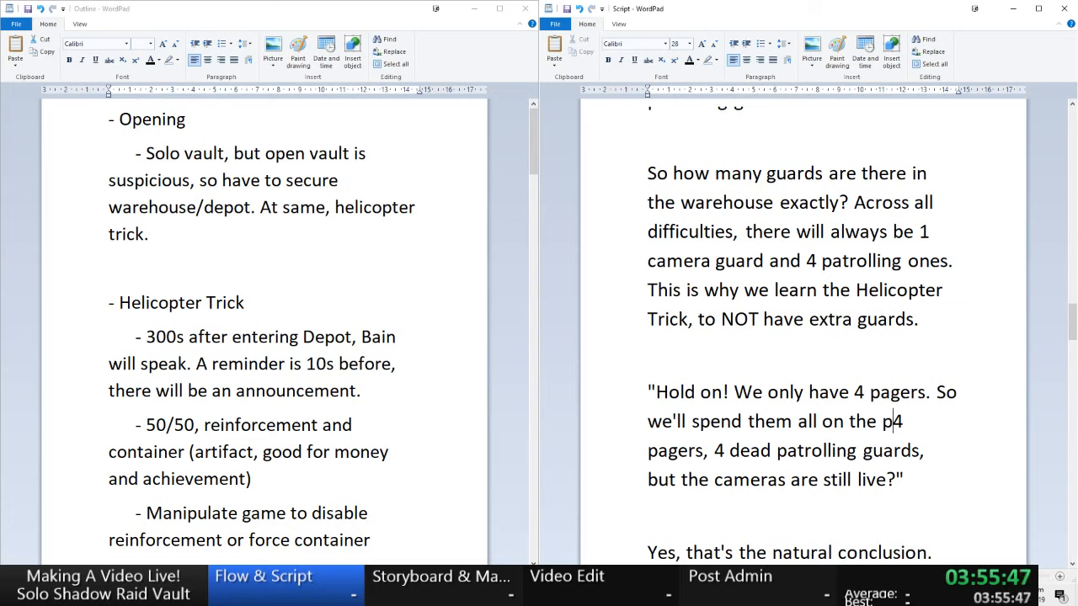
pyautogui.write('atrolling one')
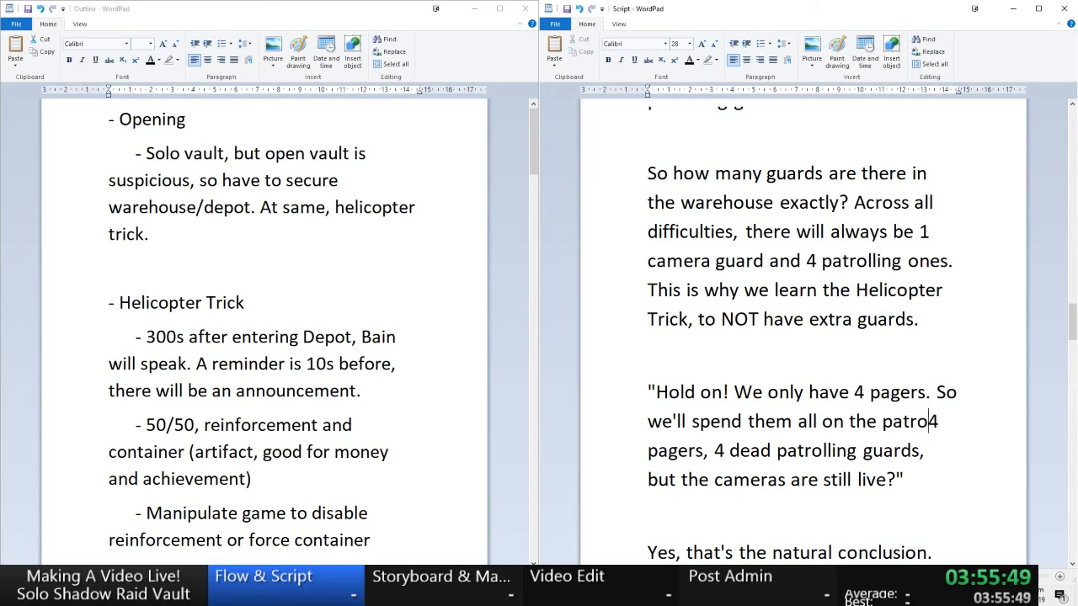
pyautogui.write('s')
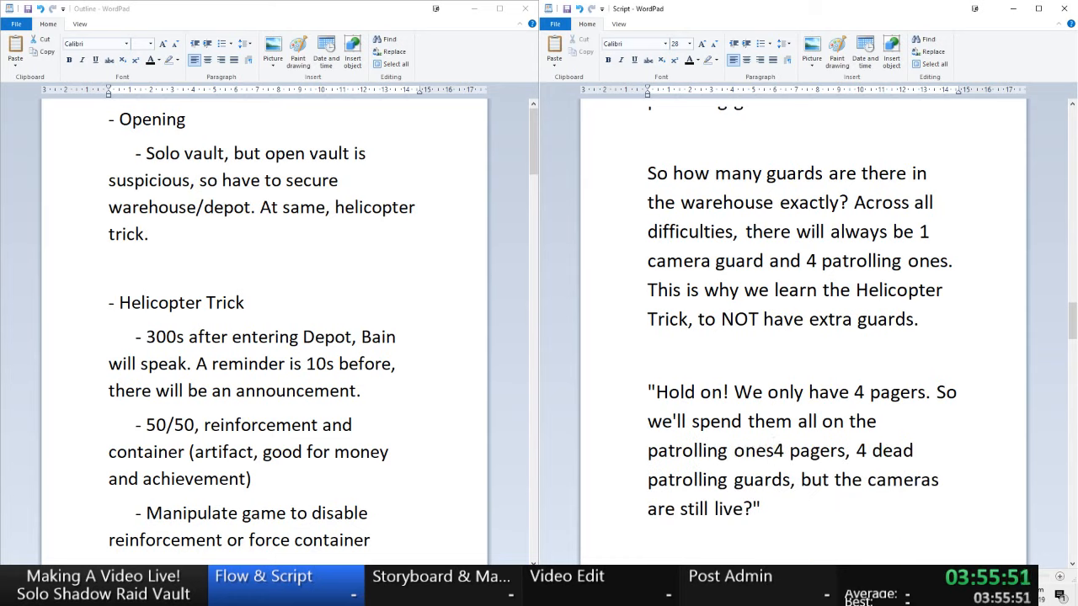
# - Finish the quoted question with "but leave the cameras online?" and delete the old wording from "4 pagers, 4 dead patrolling guards" through "still live?"
pyautogui.write(' but leave t')
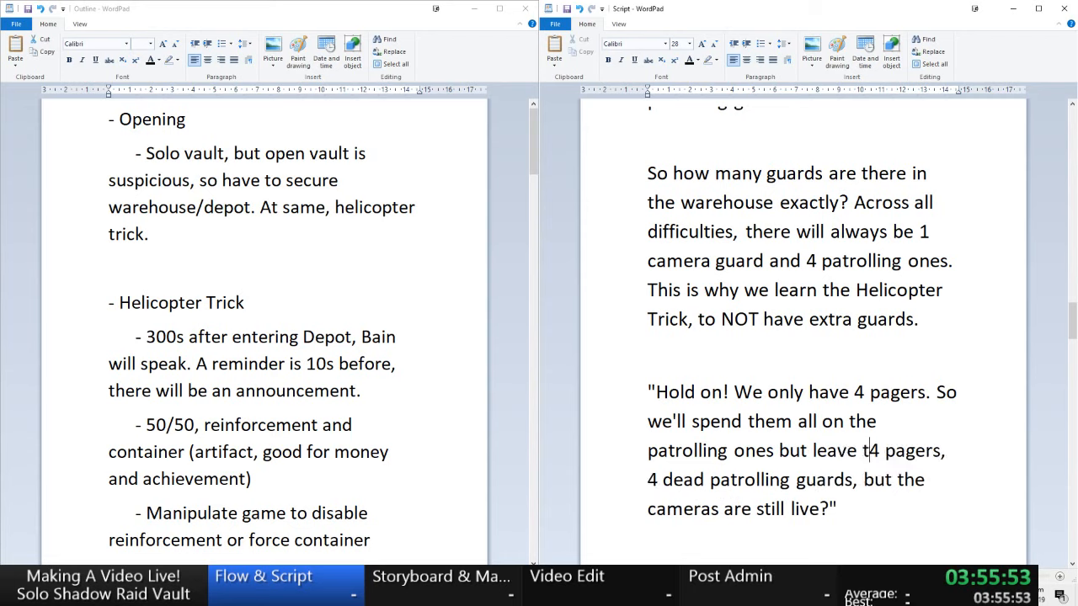
pyautogui.write('he cameras')
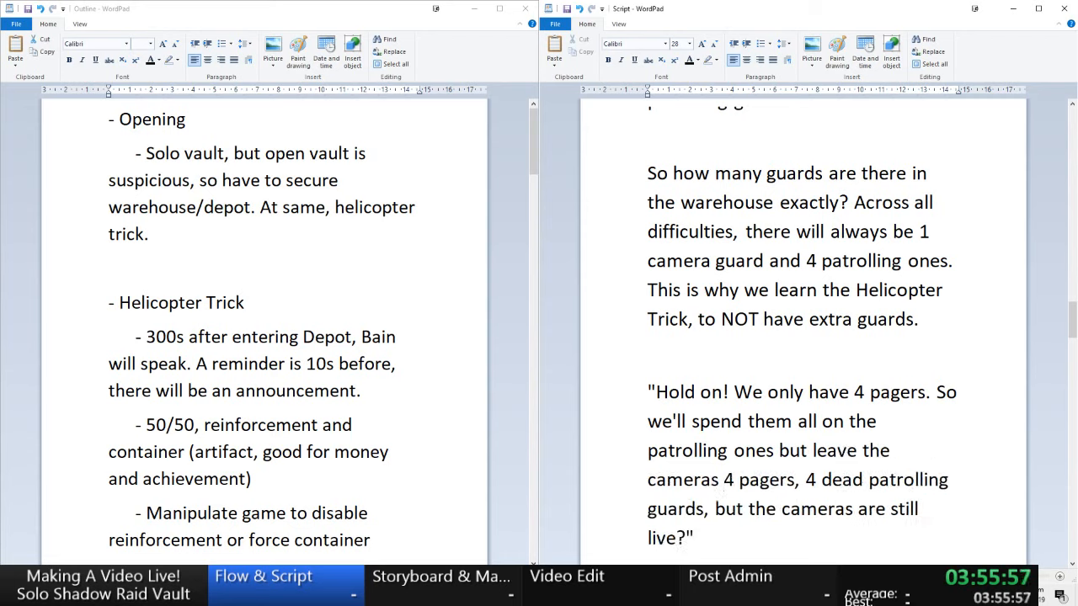
pyautogui.write(' on')
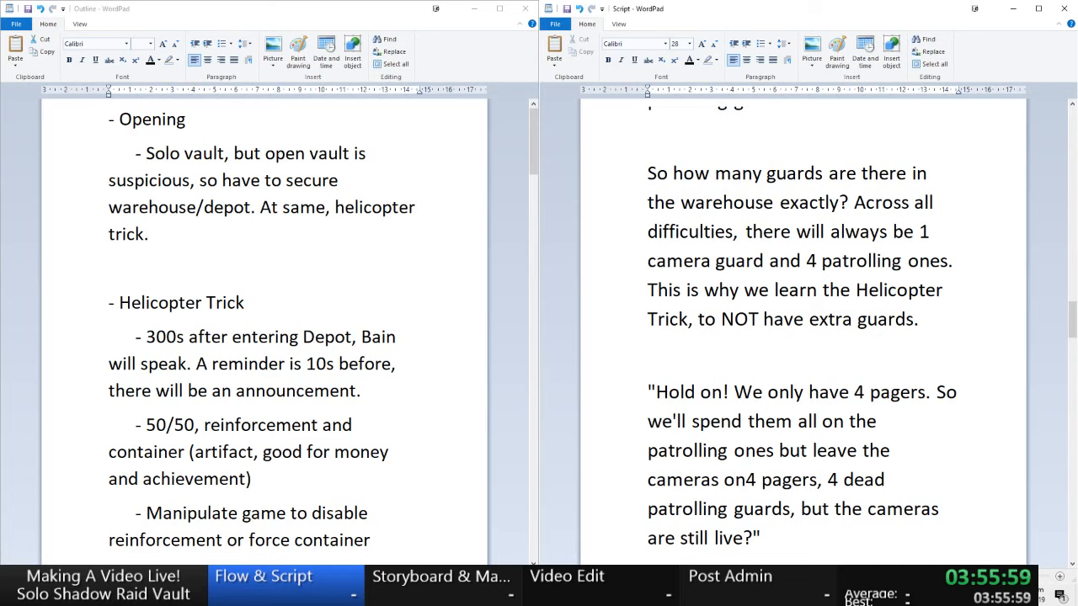
pyautogui.write('line?')
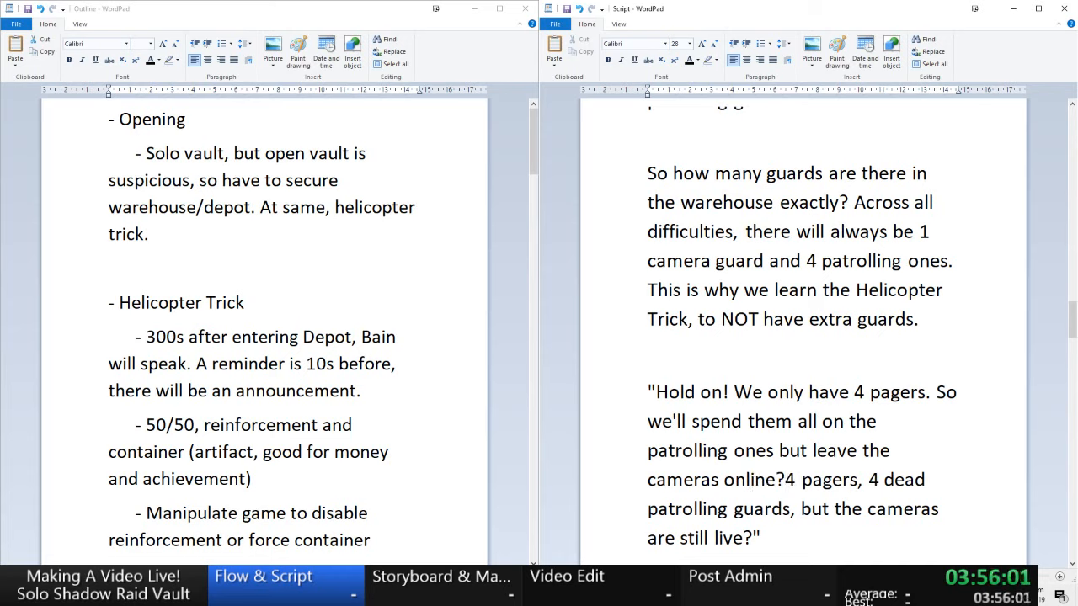
pyautogui.hotkey('shift', 'Down')
pyautogui.hotkey('shift', 'Down')
pyautogui.hotkey('shift', 'Left')
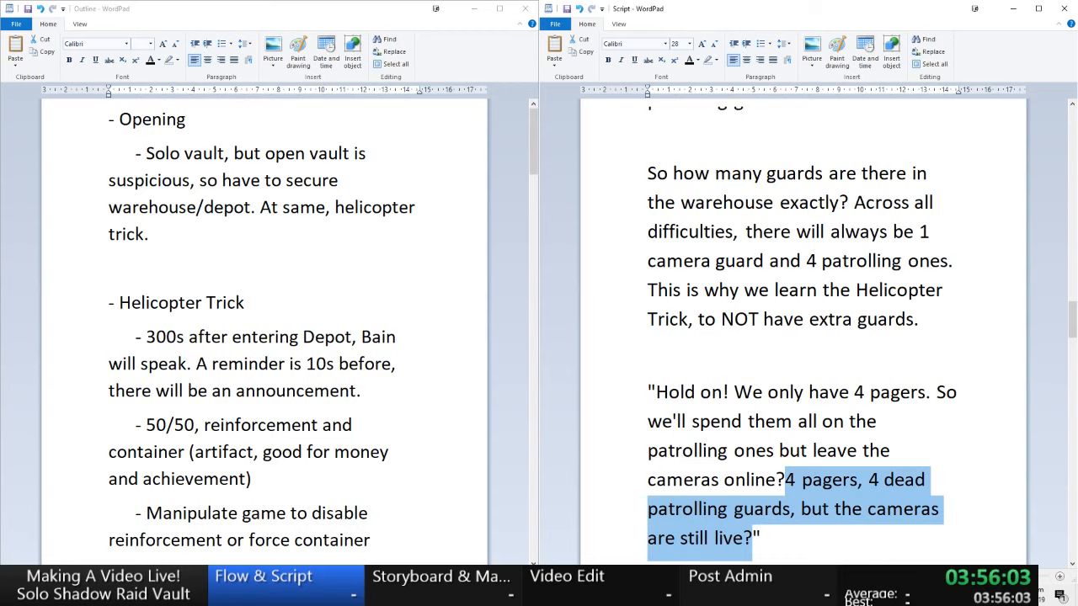
pyautogui.press('Delete')
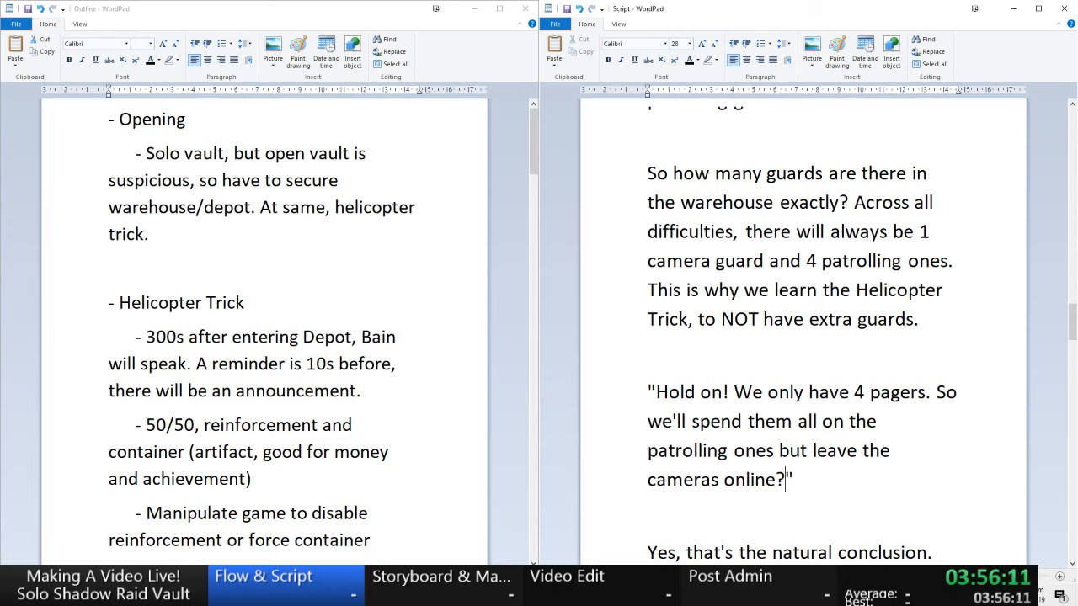
# - Review the paragraphs on the natural conclusion, the freezing guard glitch and the 2 approaches
pyautogui.press('Down')
pyautogui.press('Down')
pyautogui.press('Down')
pyautogui.press('Down')
pyautogui.press('Down')
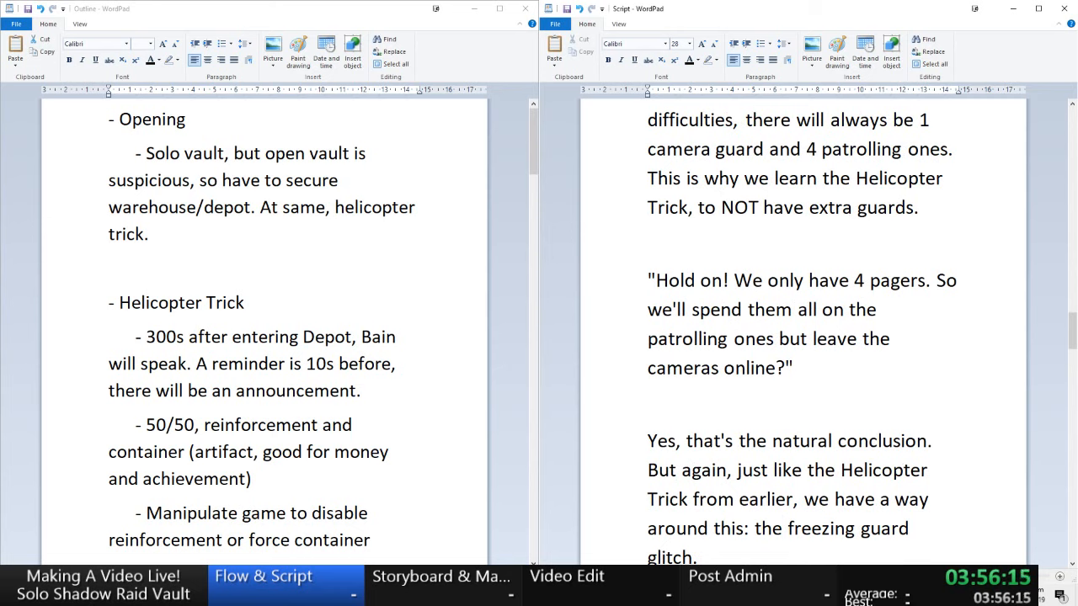
pyautogui.press('Return')
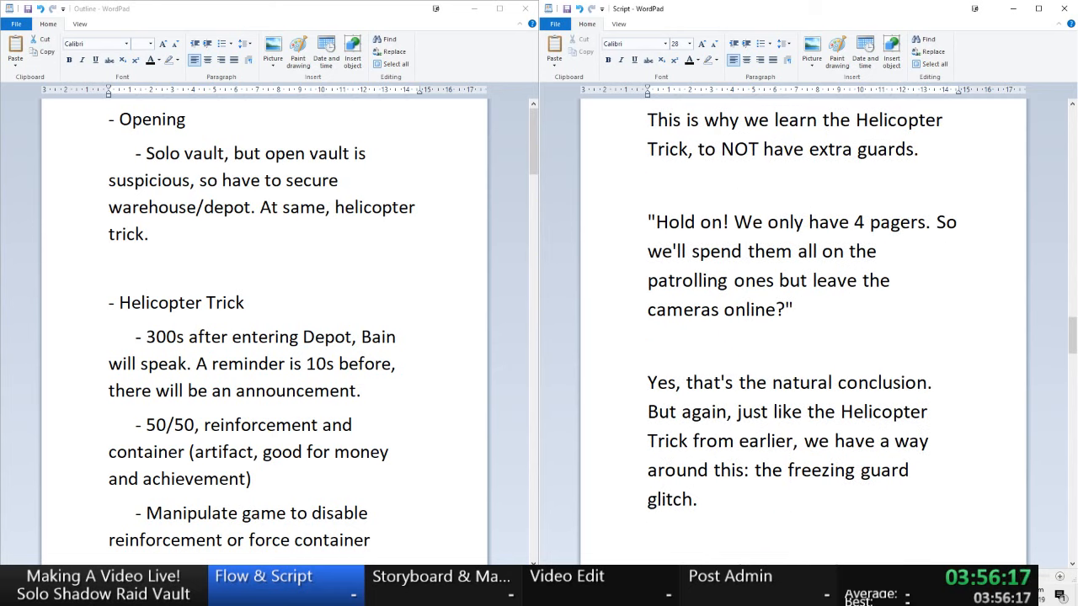
pyautogui.scroll(-2, 774, 351)
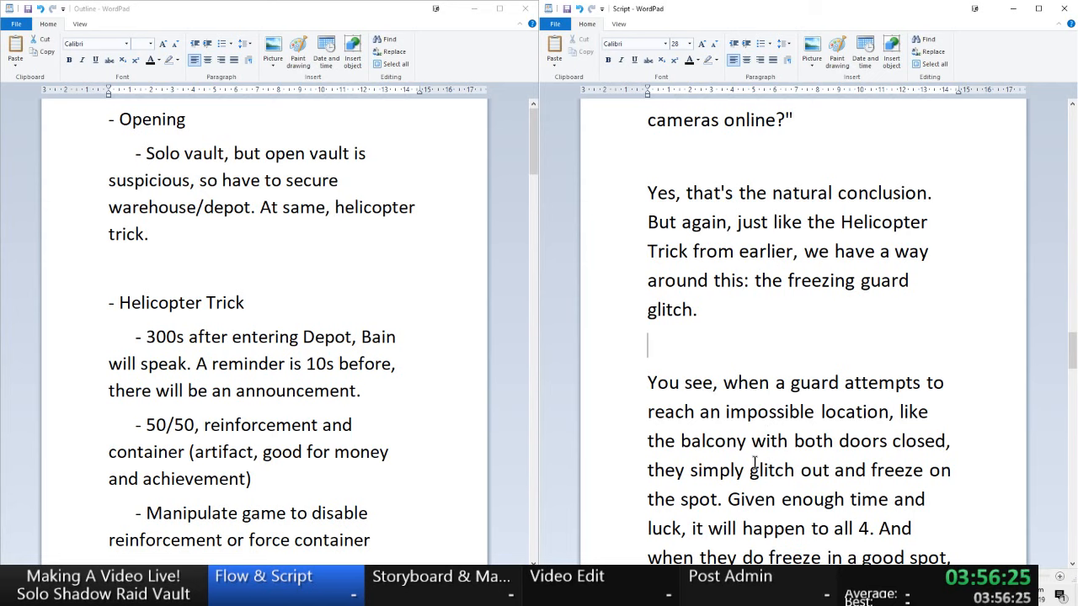
pyautogui.scroll(-2, 757, 450)
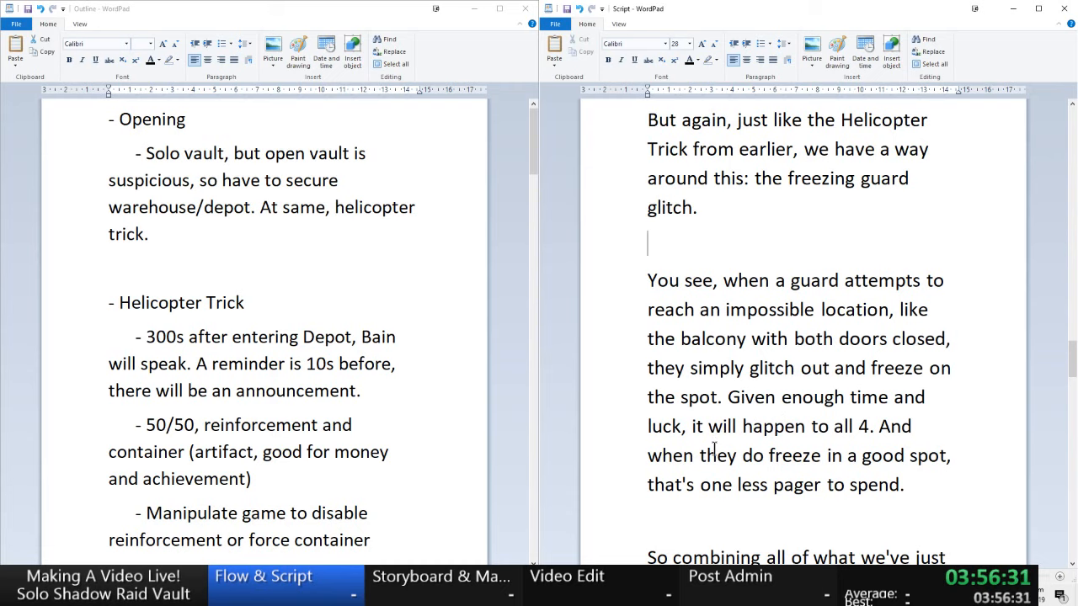
pyautogui.scroll(-2, 713, 453)
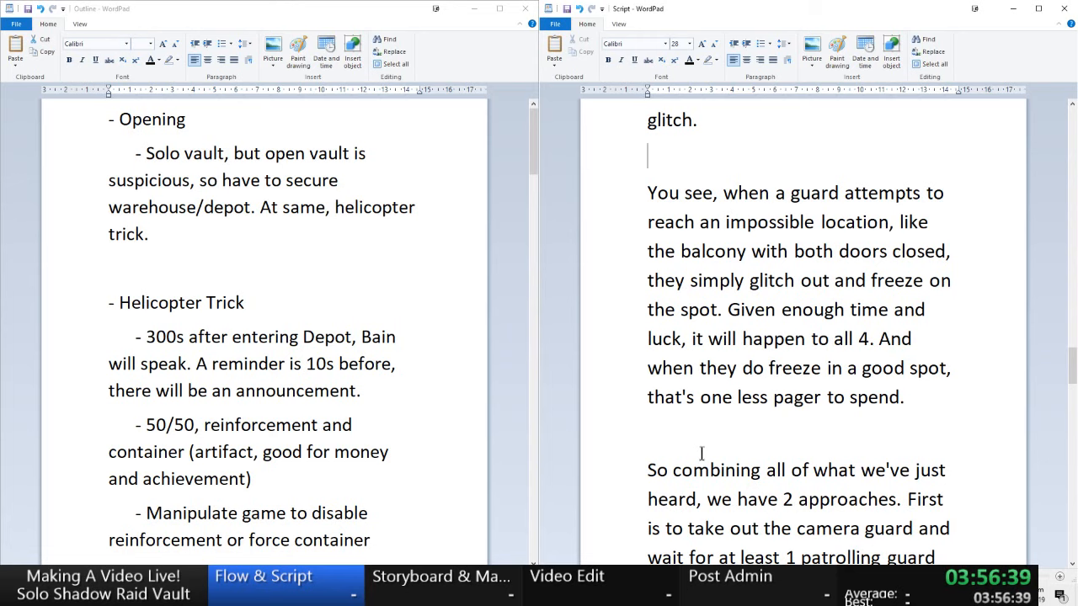
pyautogui.scroll(-1, 701, 454)
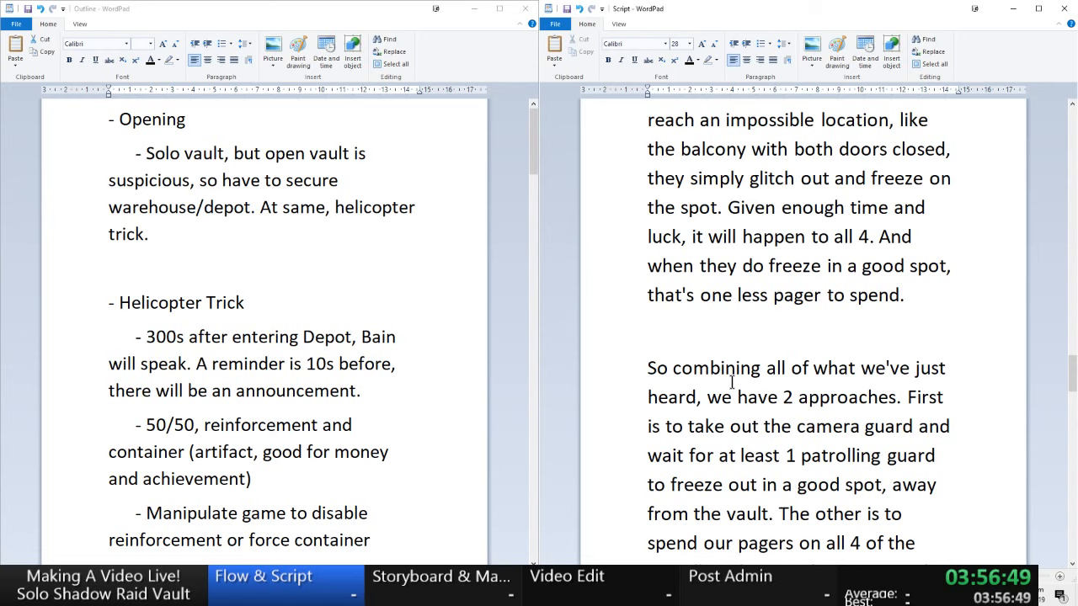
pyautogui.scroll(-1, 730, 382)
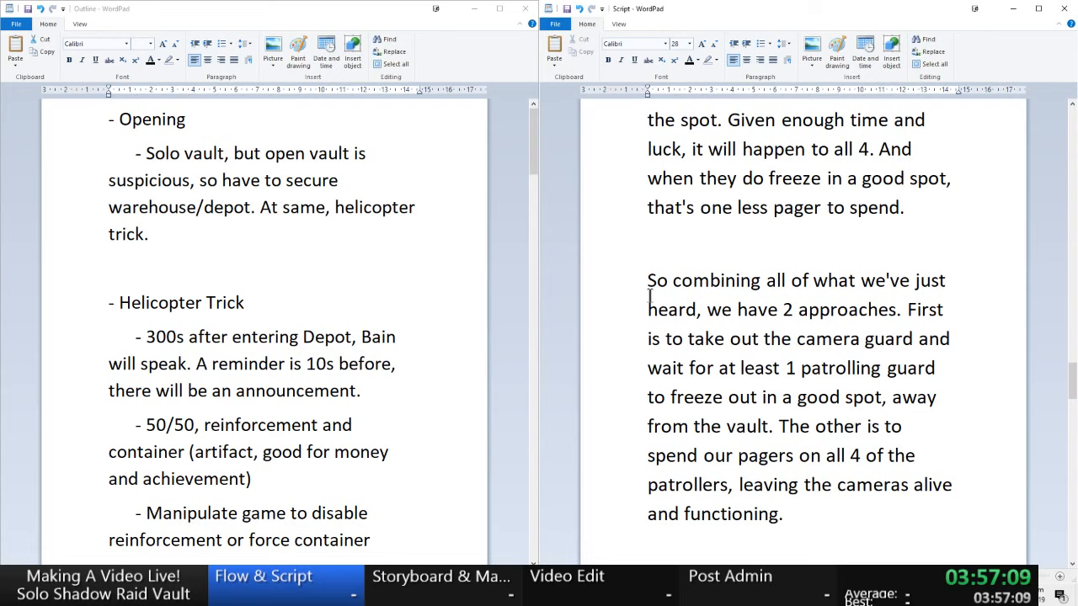
# - Reread the script from <Securing the Warehouse> to the 2 approaches paragraph, checking how its opening phrase follows on
pyautogui.moveTo(649, 284); pyautogui.dragTo(737, 340)
pyautogui.click(738, 340)
pyautogui.moveTo(649, 281); pyautogui.dragTo(747, 299)
pyautogui.click(767, 311)
pyautogui.scroll(3, 673, 287)
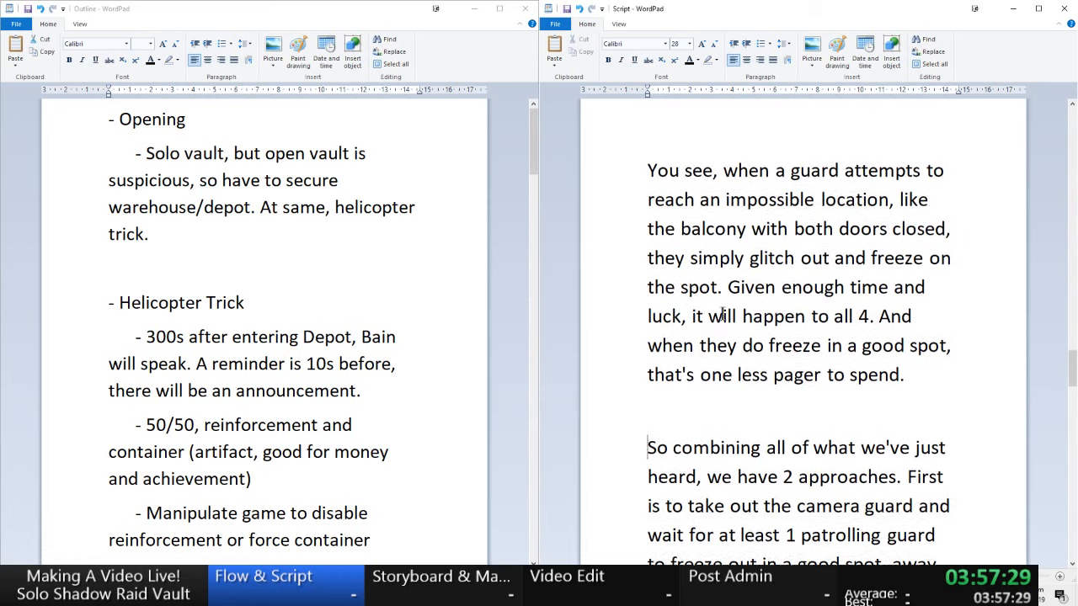
pyautogui.scroll(1, 721, 314)
pyautogui.scroll(-3, 756, 367)
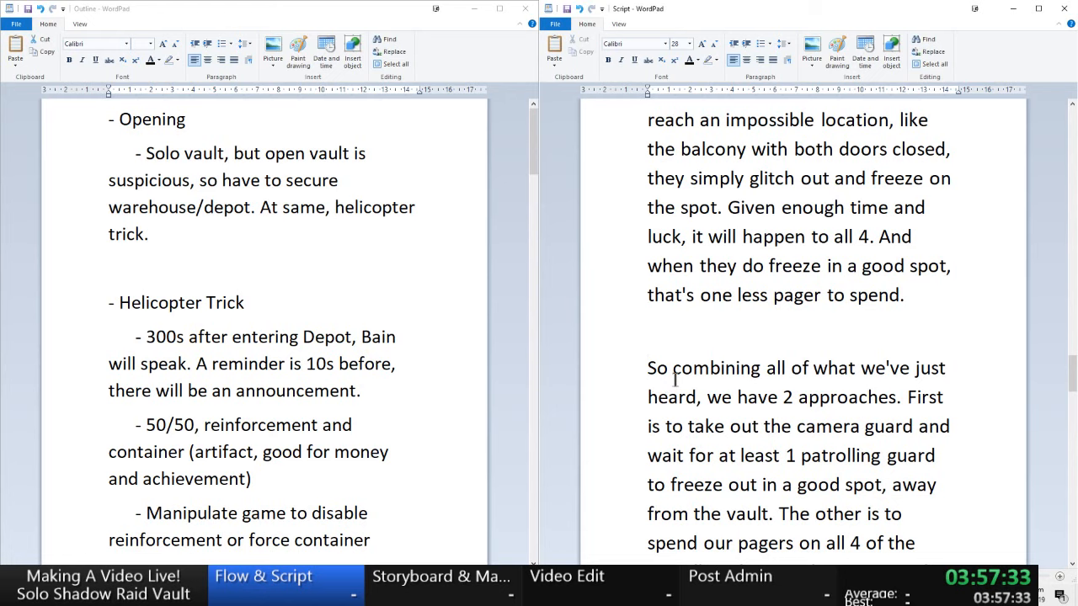
pyautogui.scroll(3, 679, 384)
pyautogui.scroll(3, 678, 384)
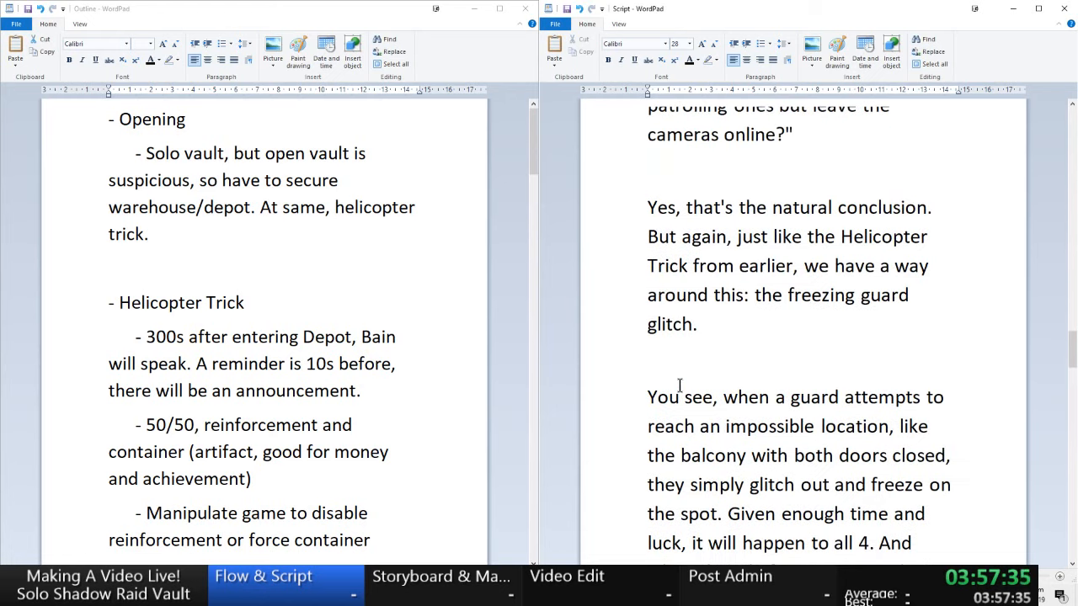
pyautogui.scroll(-6, 682, 385)
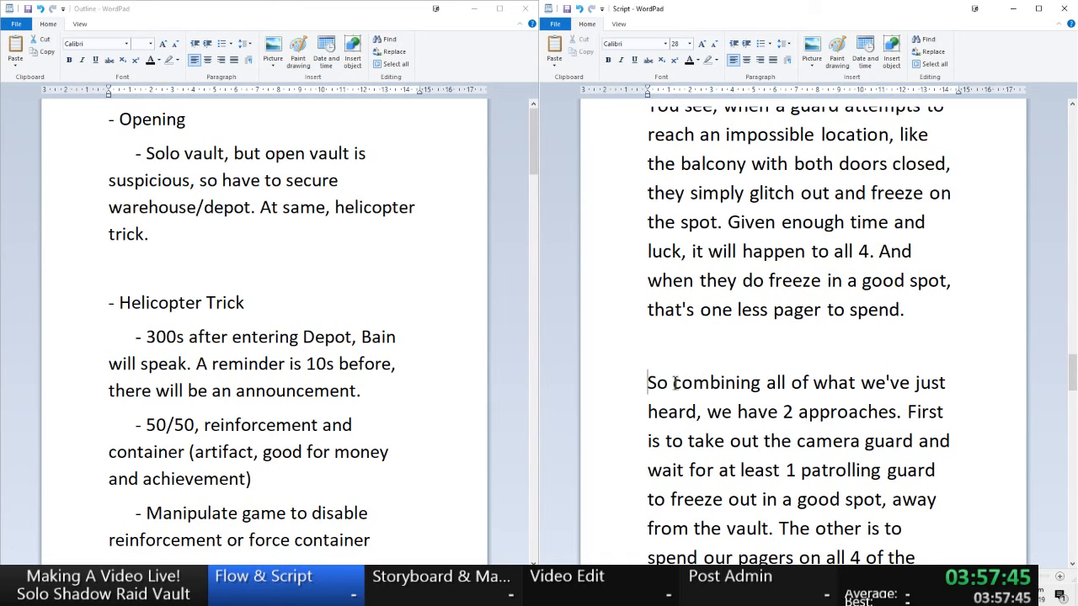
pyautogui.scroll(15, 675, 383)
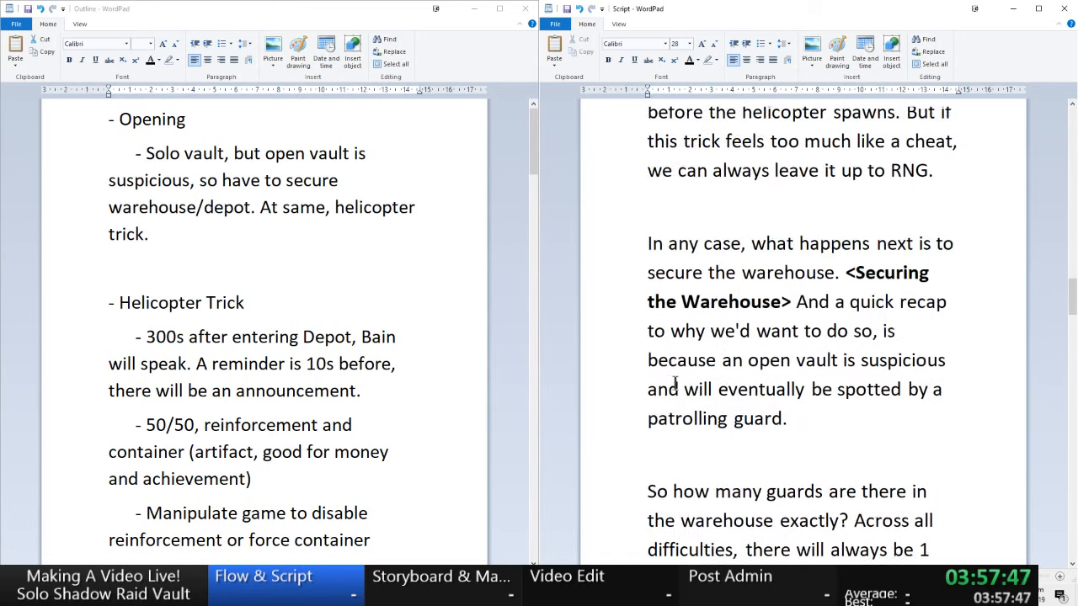
pyautogui.scroll(-7, 676, 383)
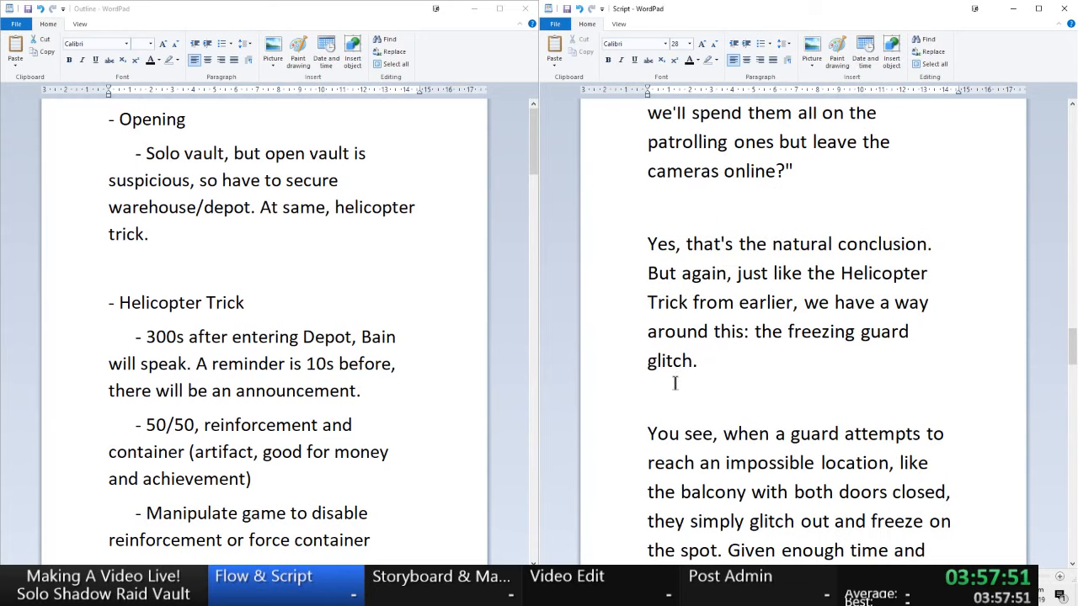
pyautogui.scroll(-5, 675, 383)
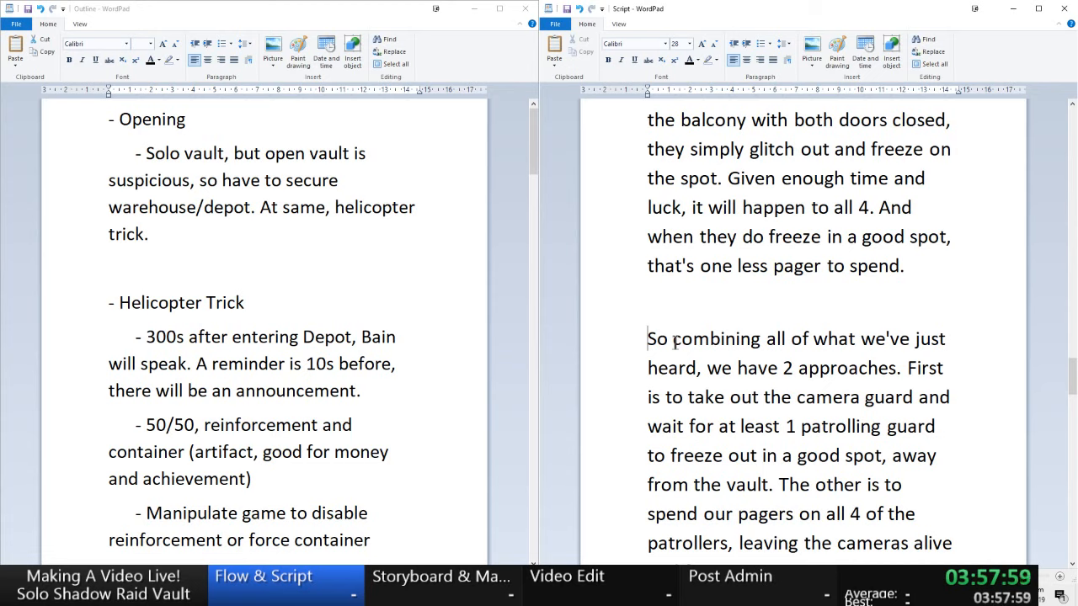
# - Replace "combining all of what we've just heard" with "putting together what we've just discussed" in the 2 approaches paragraph
pyautogui.moveTo(673, 339); pyautogui.dragTo(697, 368)
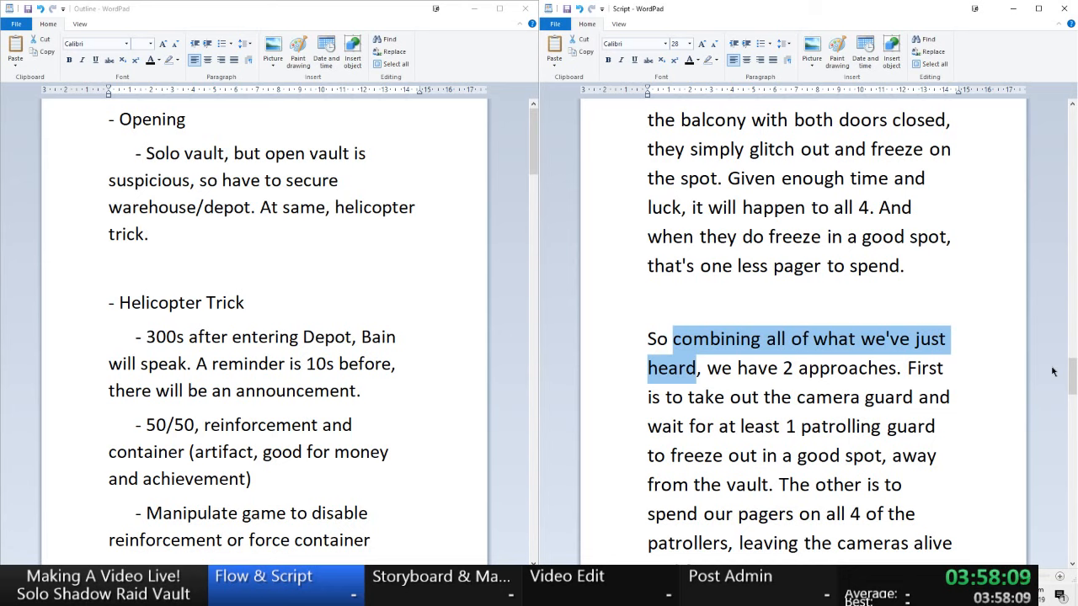
pyautogui.write('putting to')
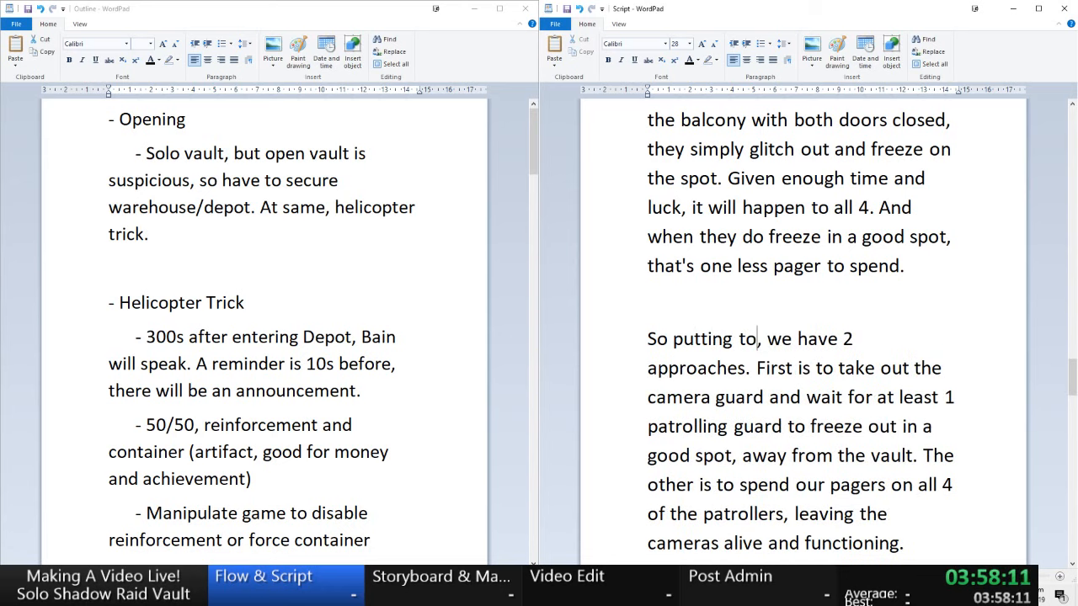
pyautogui.write('gether what we')
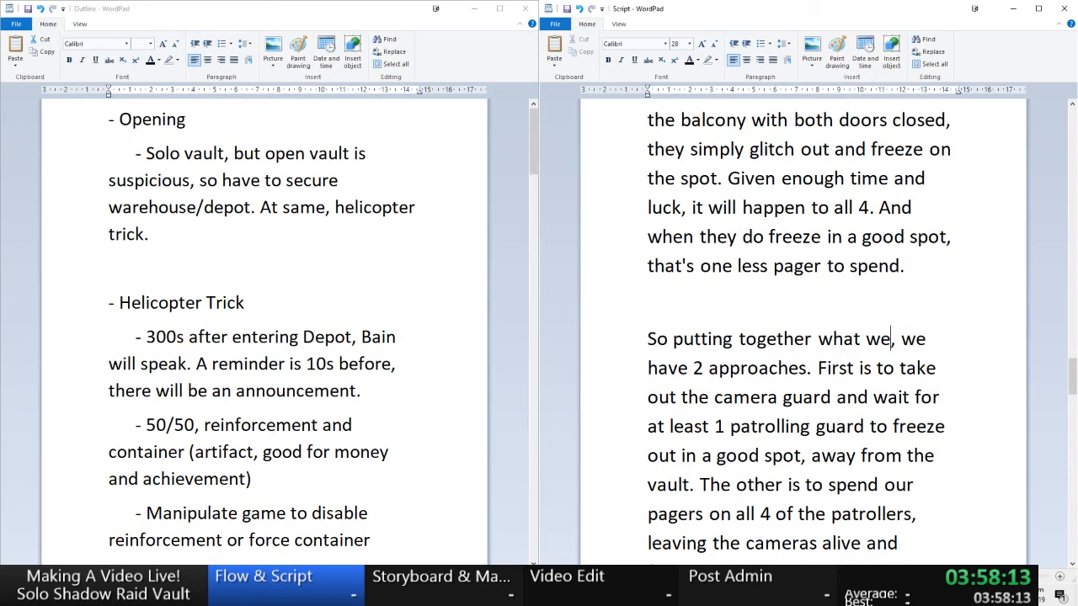
pyautogui.write("'ve just disccu")
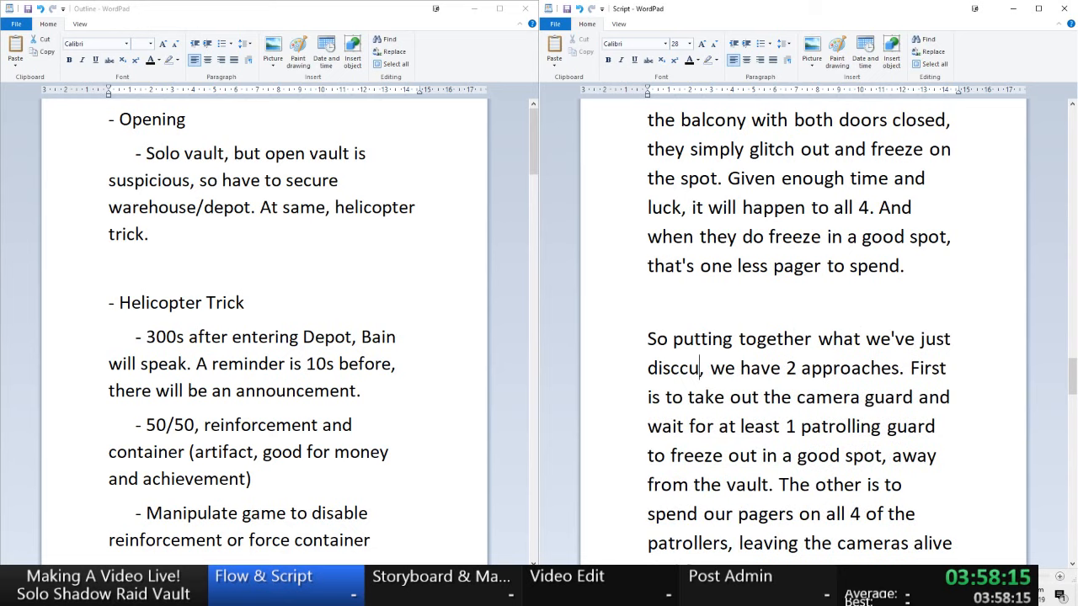
pyautogui.press('BackSpace')
pyautogui.press('BackSpace')
pyautogui.write('ussed')
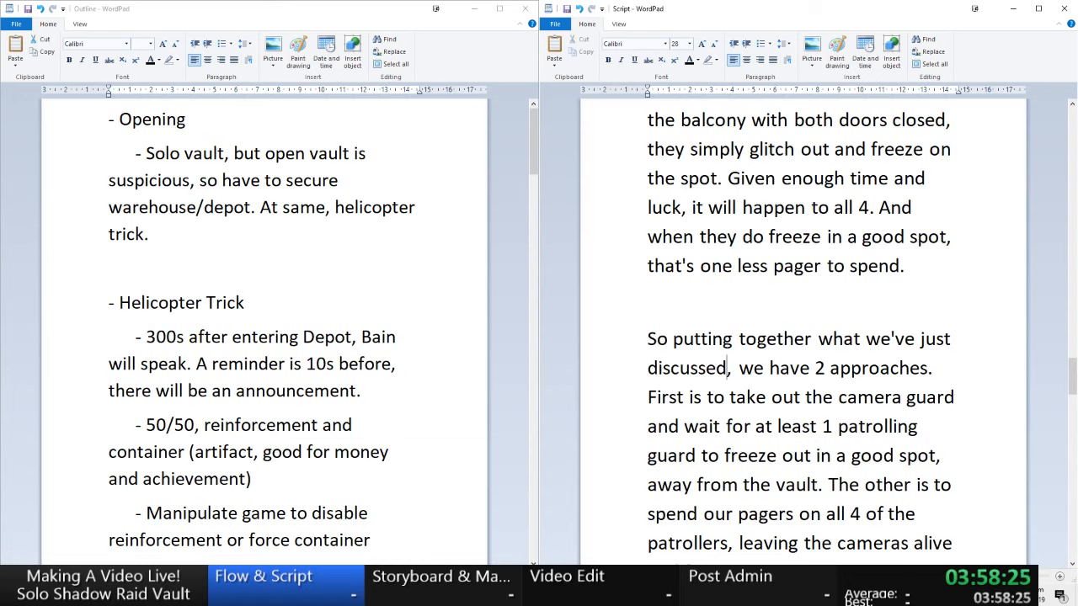
# - Delete "out" after "freeze" in the first approach's sentence and review the rest of the paragraph
pyautogui.press('Down')
pyautogui.press('Down')
pyautogui.press('Right')
pyautogui.press('Delete')
pyautogui.press('Delete')
pyautogui.press('Delete')
pyautogui.press('Delete')
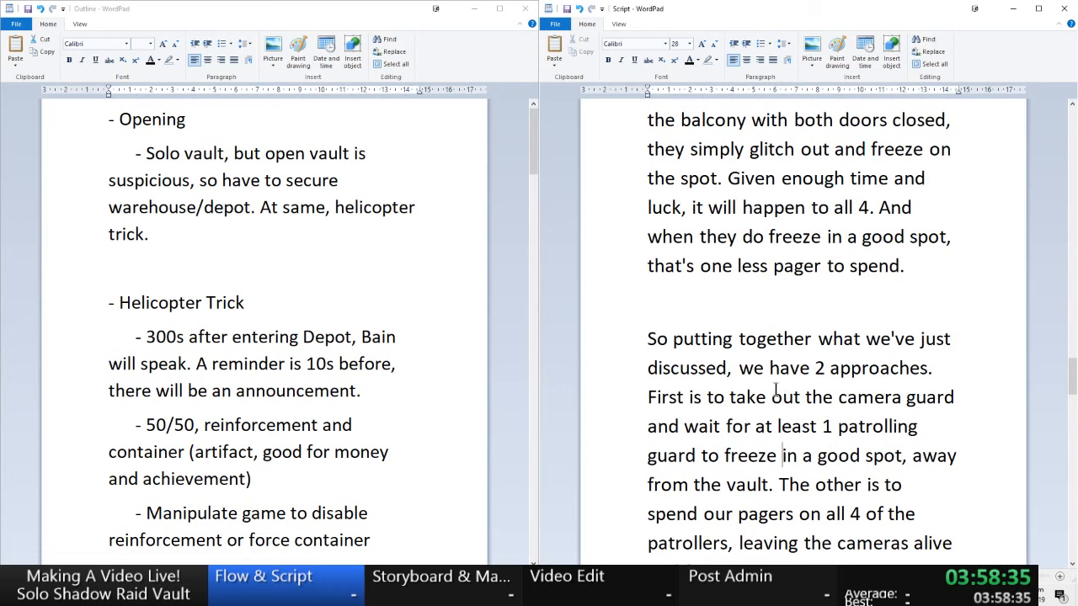
pyautogui.scroll(-3, 751, 406)
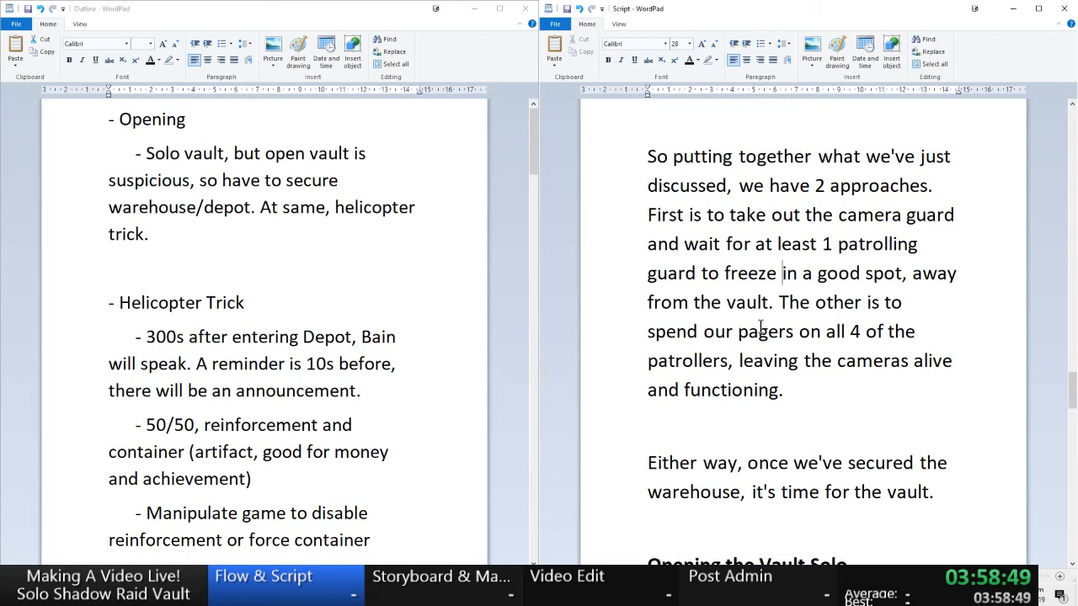
# - Replace "alive" with "online" in the second approach's sentence about leaving the cameras functioning
pyautogui.doubleClick(921, 362)
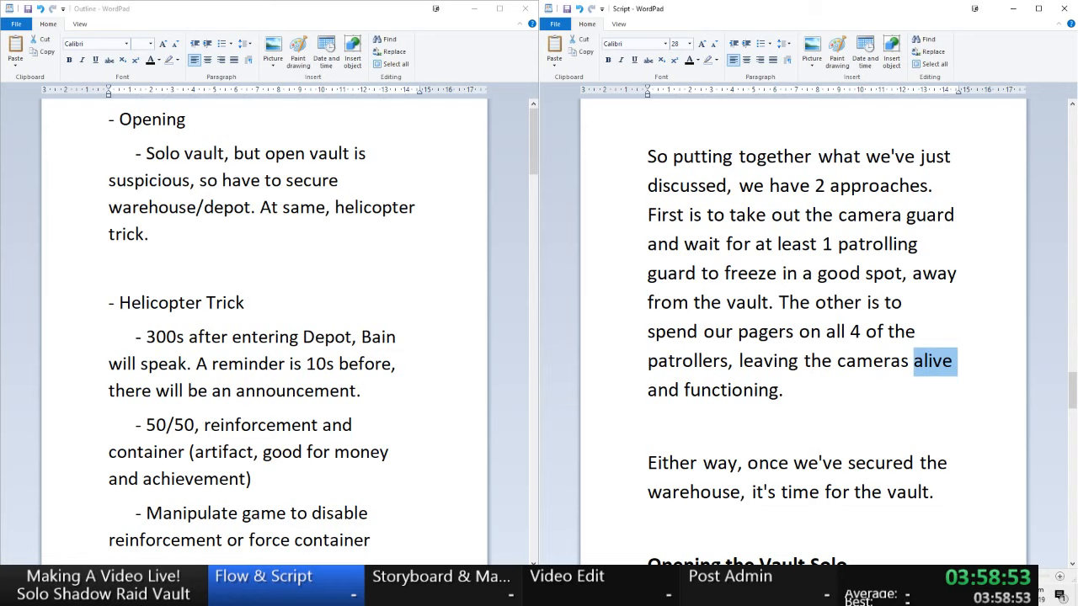
pyautogui.hotkey('shift', 'Left')
pyautogui.write('online')
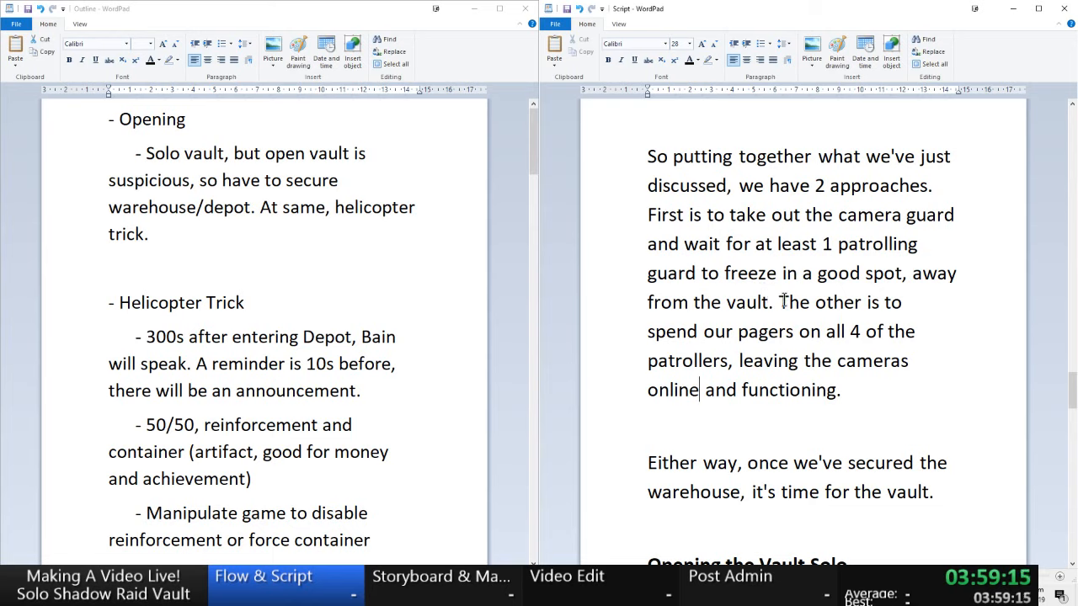
# - Reread the first approach's sentence against the preceding paragraphs on the 4 pagers and the freezing guard glitch
pyautogui.moveTo(777, 301); pyautogui.dragTo(632, 213)
pyautogui.scroll(5, 723, 339)
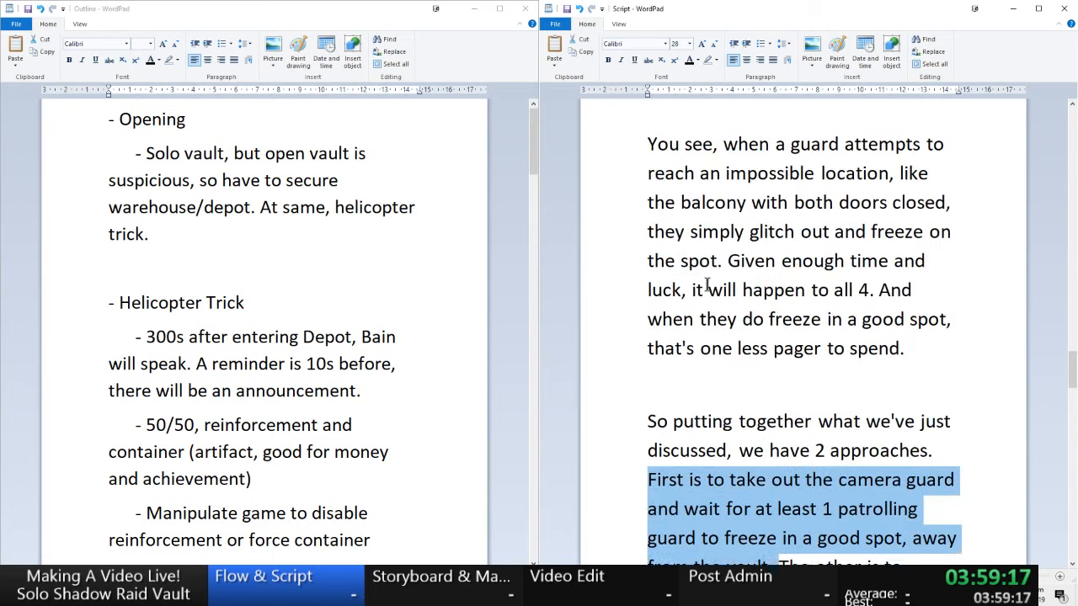
pyautogui.scroll(-1, 722, 339)
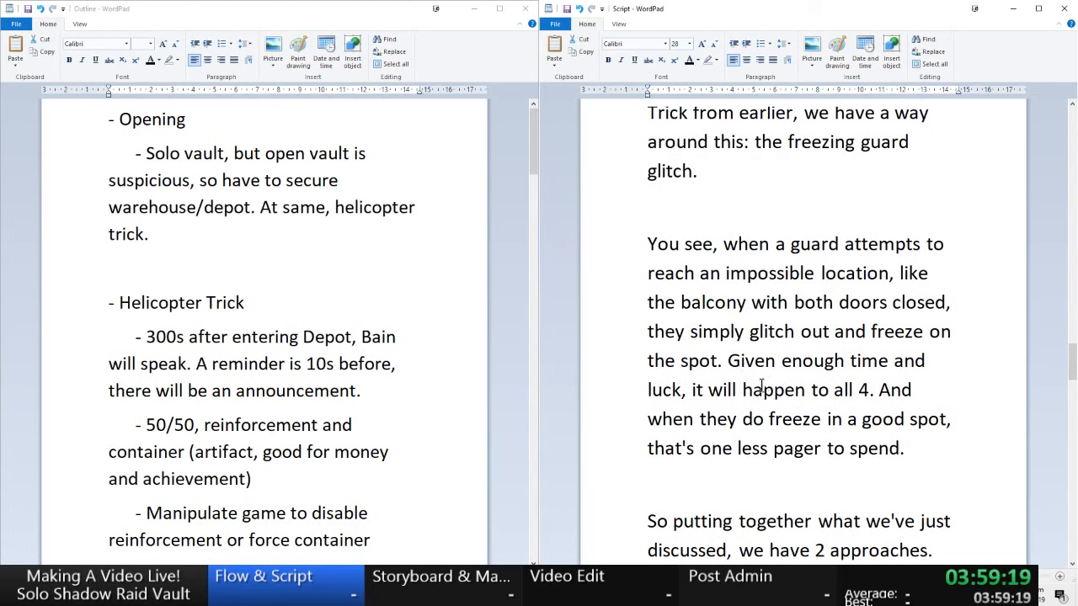
pyautogui.scroll(1, 748, 389)
pyautogui.scroll(-1, 747, 389)
pyautogui.scroll(-2, 752, 410)
pyautogui.scroll(6, 752, 406)
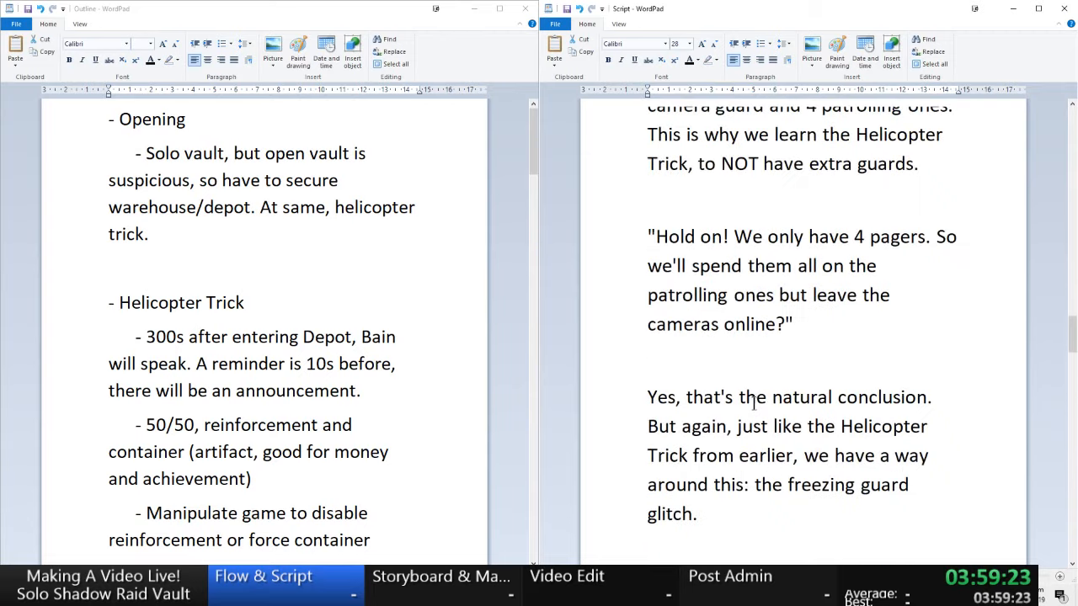
pyautogui.scroll(-2, 747, 307)
pyautogui.scroll(-5, 748, 307)
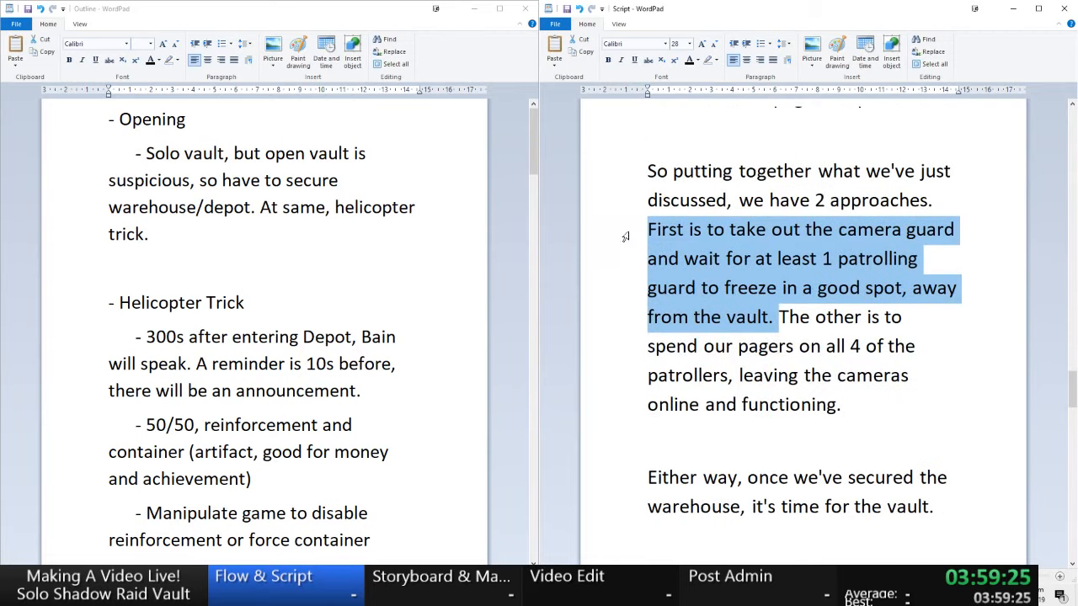
# - Review the closing sentence "it's time for the vault" and how it leads into the Opening the Vault Solo section
pyautogui.scroll(-1, 787, 291)
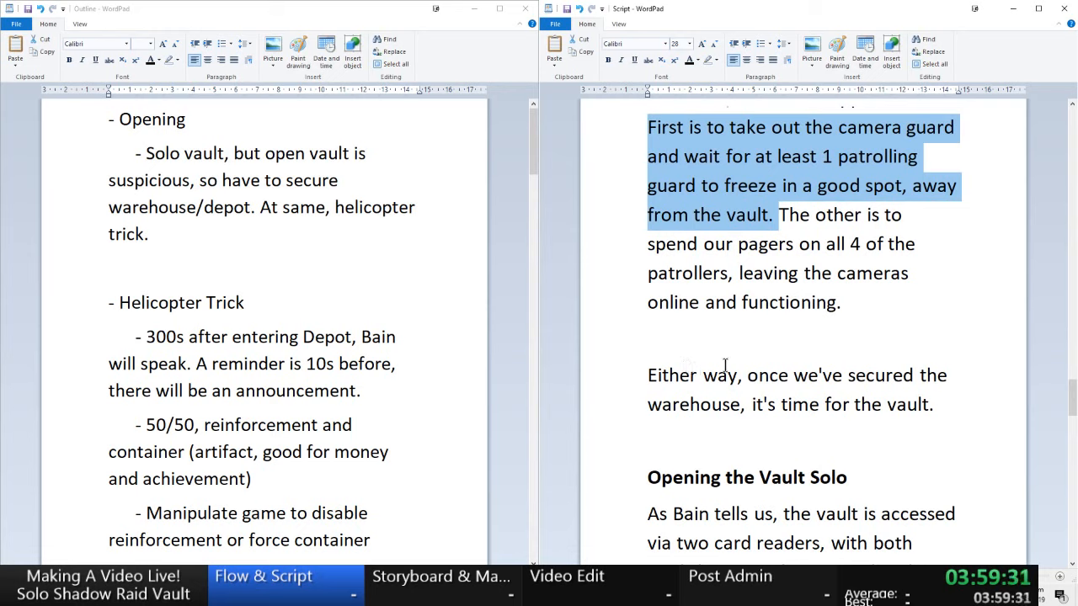
pyautogui.click(764, 404)
pyautogui.write("'")
pyautogui.click(753, 405)
pyautogui.moveTo(753, 405); pyautogui.dragTo(926, 410)
pyautogui.scroll(-1, 924, 412)
pyautogui.scroll(-1, 923, 412)
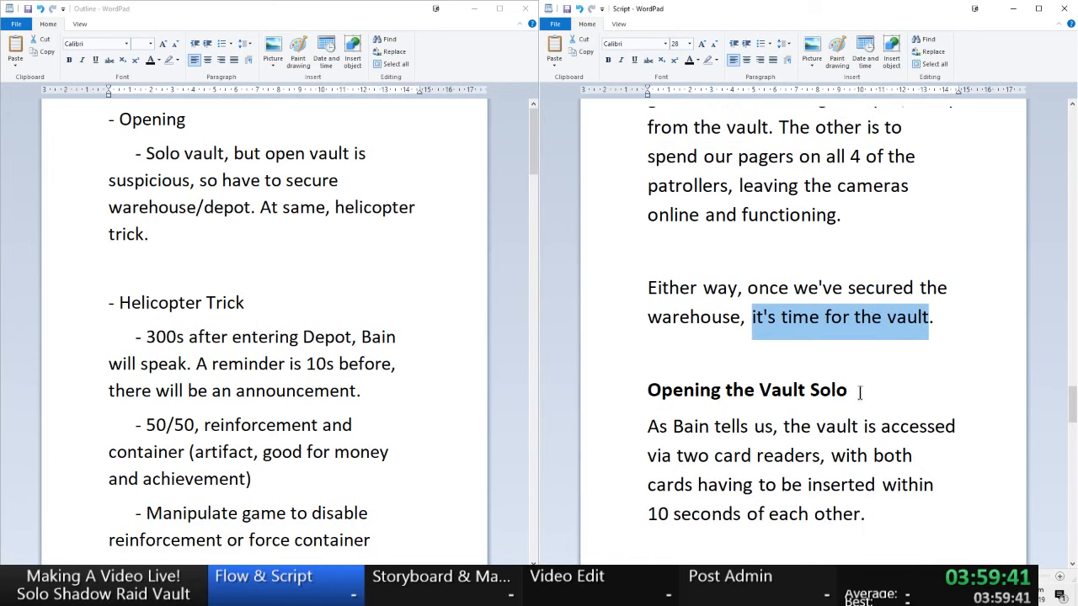
# - Delete "just" from "what we've just discussed" at the start of the 2 approaches paragraph
pyautogui.scroll(5, 859, 387)
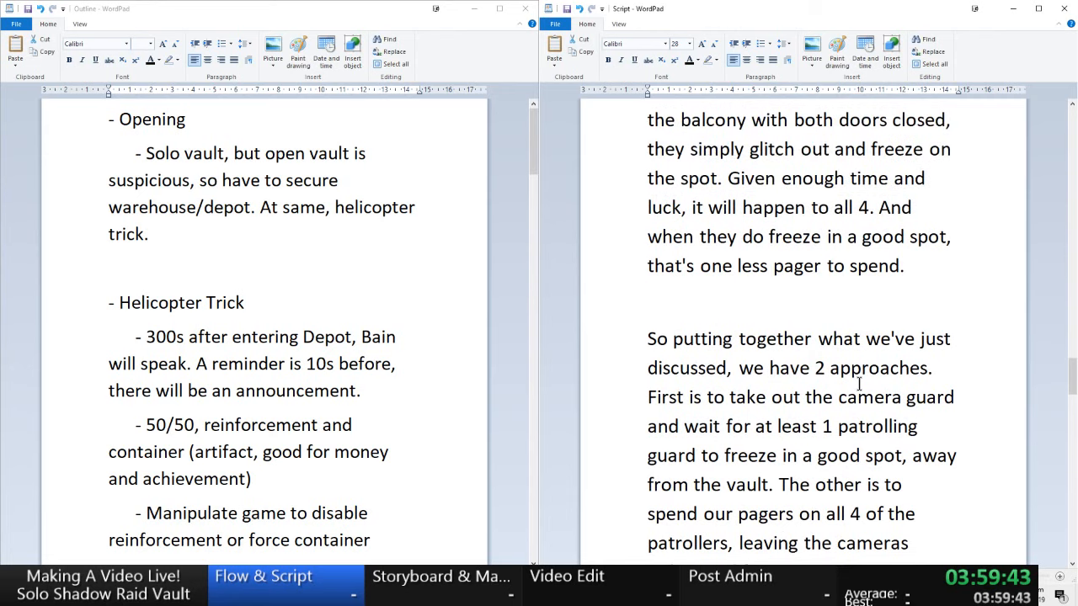
pyautogui.scroll(1, 859, 384)
pyautogui.scroll(3, 749, 241)
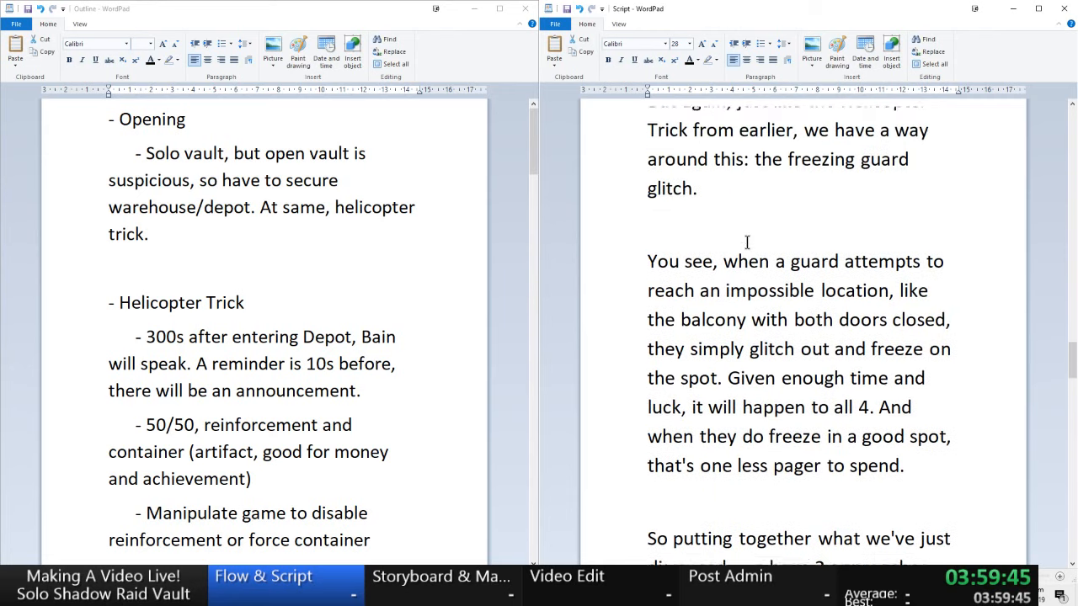
pyautogui.scroll(-5, 732, 235)
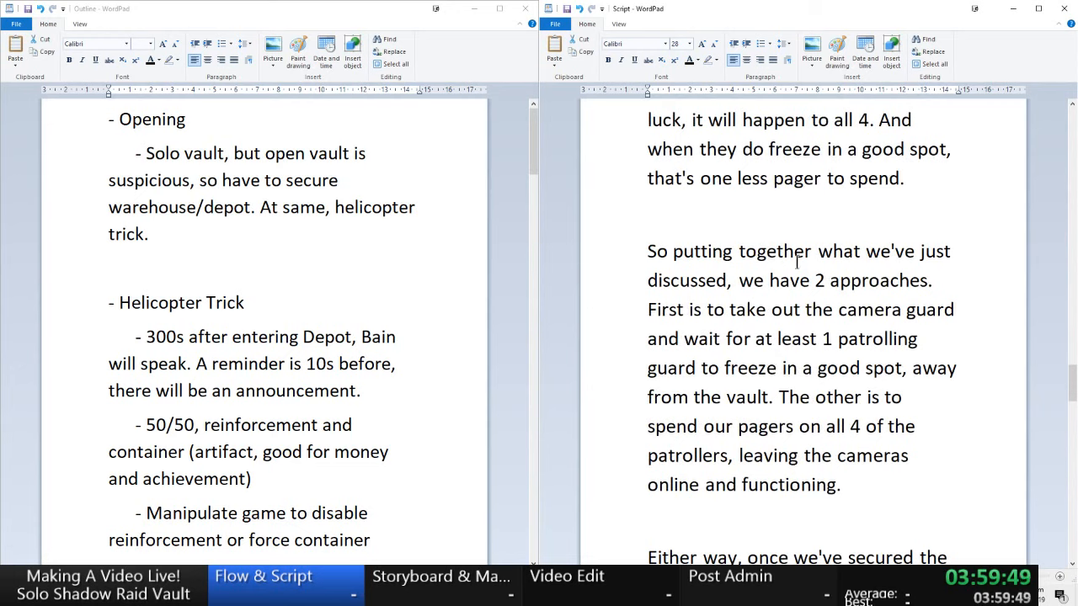
pyautogui.doubleClick(937, 250)
pyautogui.press('BackSpace')
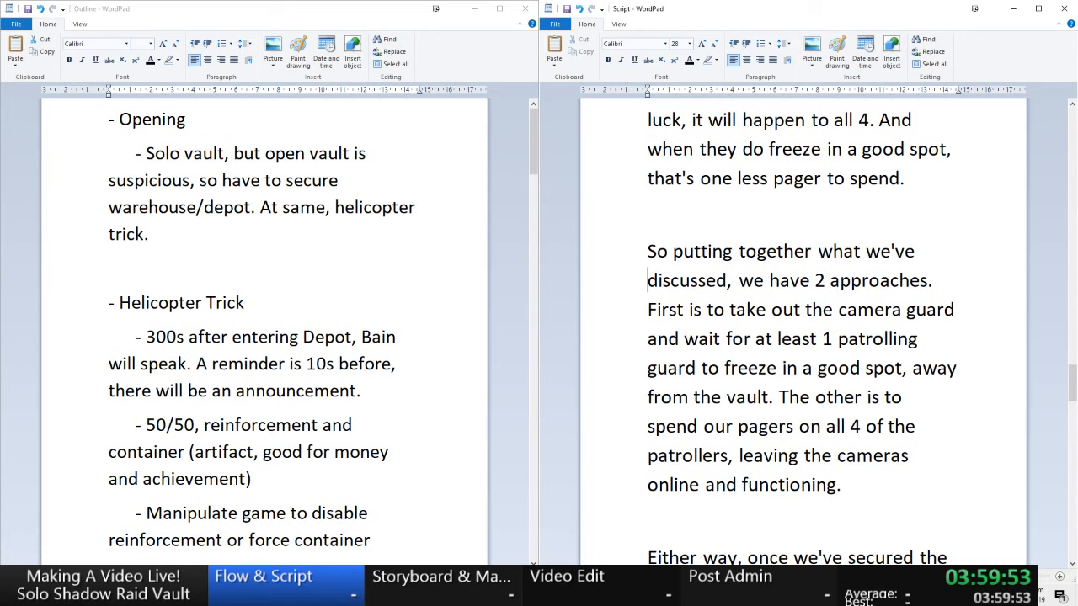
pyautogui.press('Left')
pyautogui.press('BackSpace')
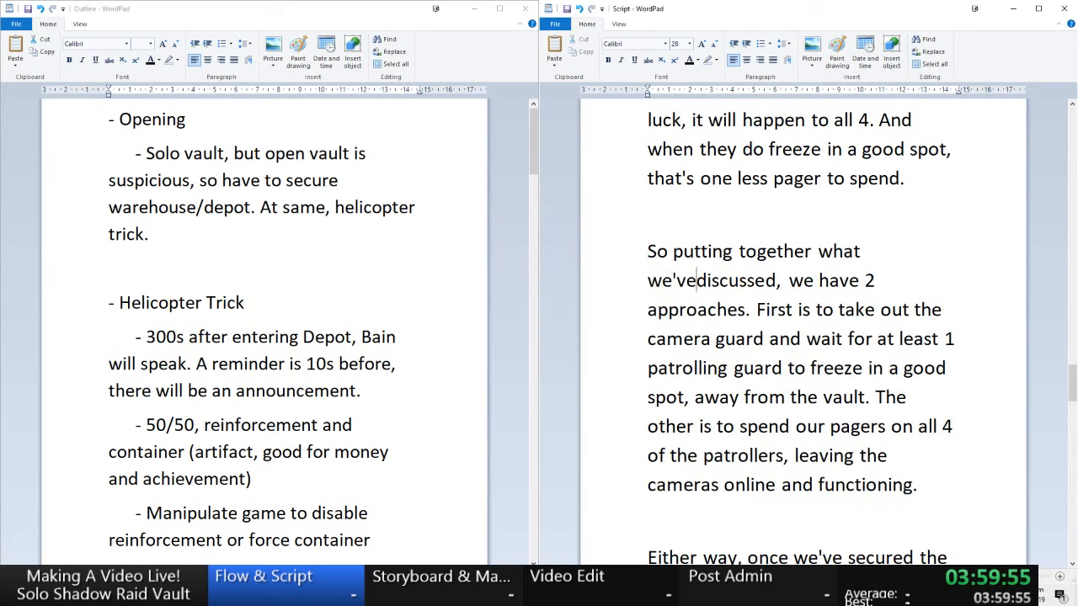
pyautogui.press('Right')
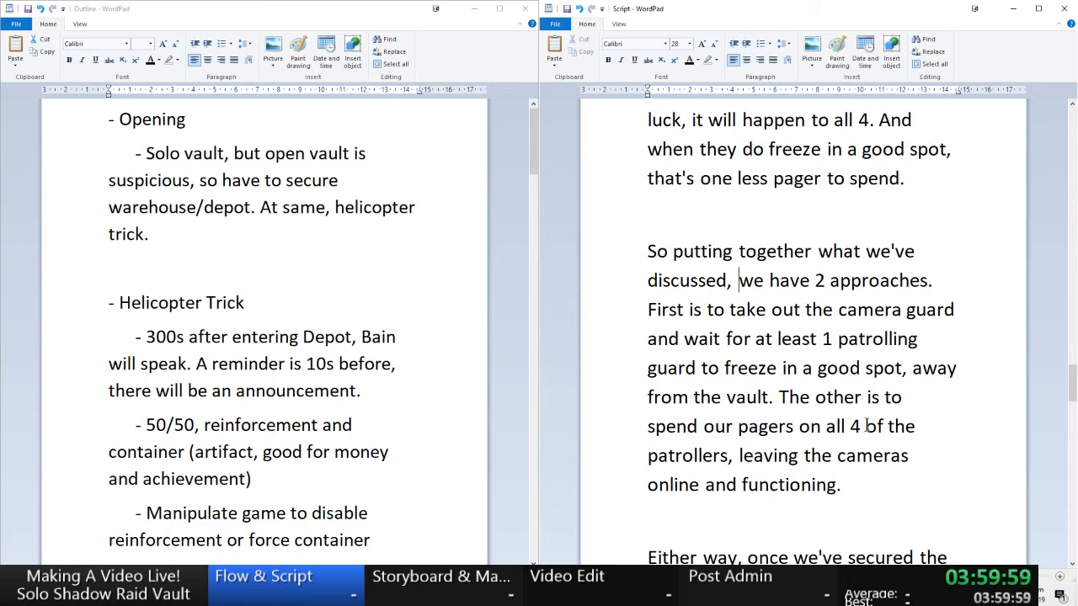
# - Replace "once we've secured the warehouse," with "with the warehouse secured," in the sentence beginning "Either way"
pyautogui.scroll(-2, 826, 414)
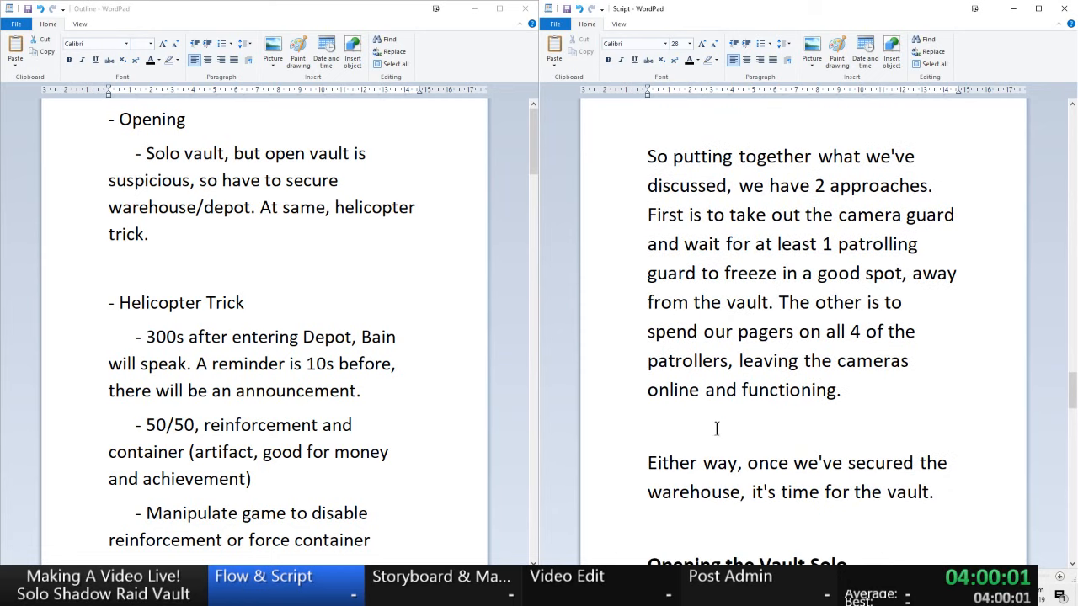
pyautogui.scroll(-1, 714, 424)
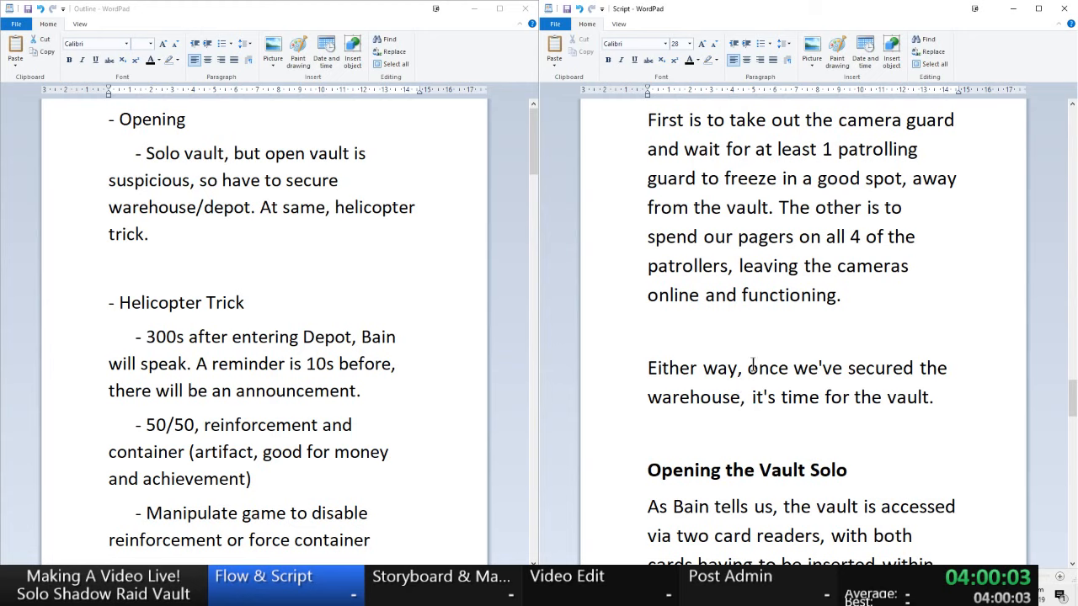
pyautogui.moveTo(748, 368); pyautogui.dragTo(788, 368)
pyautogui.write('with t')
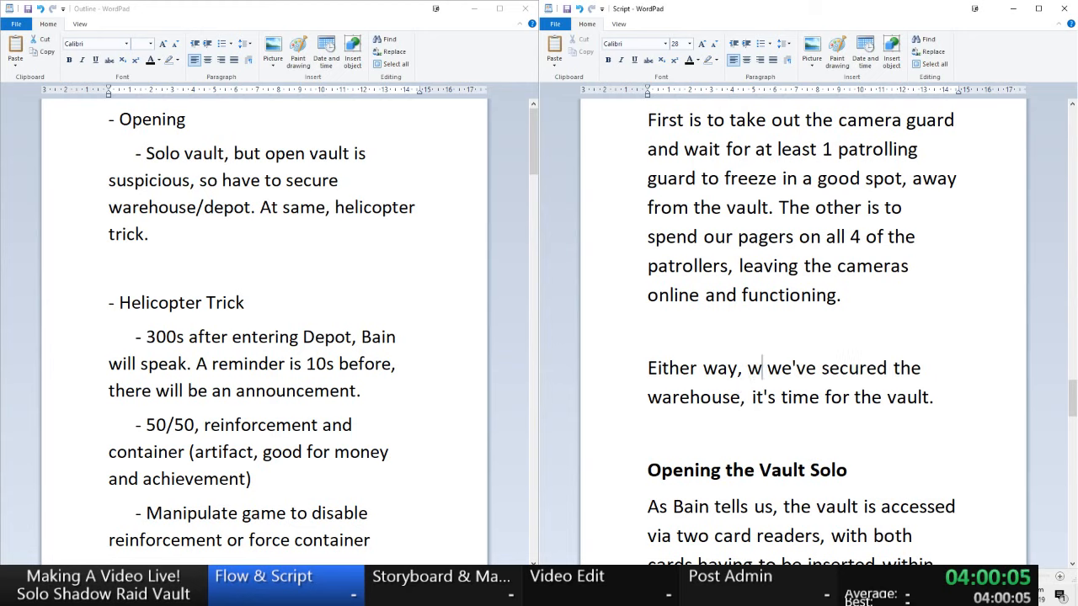
pyautogui.write('he warehouse se')
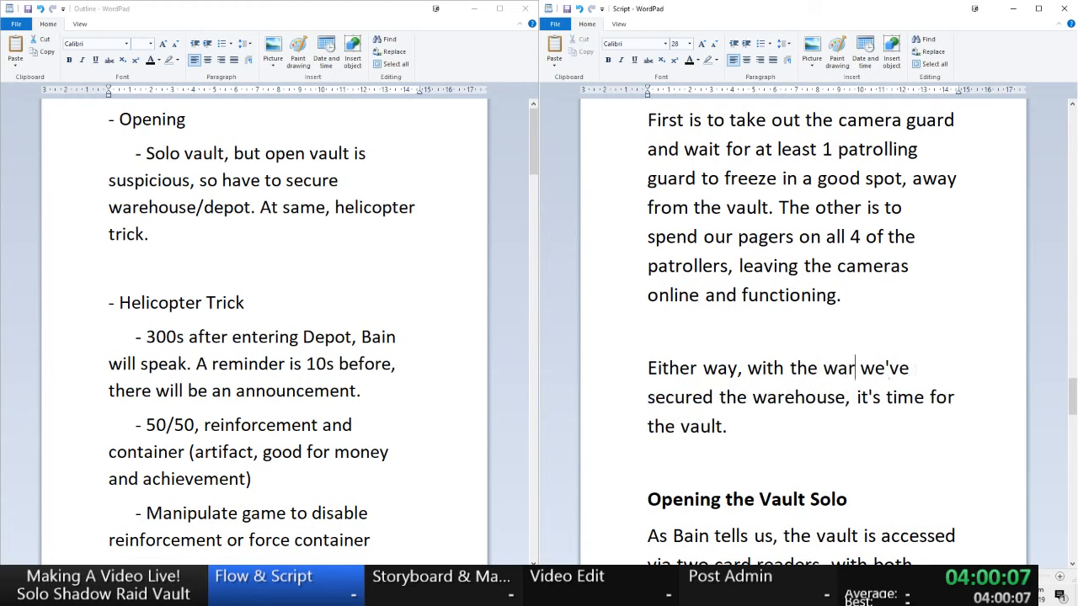
pyautogui.write('cured,')
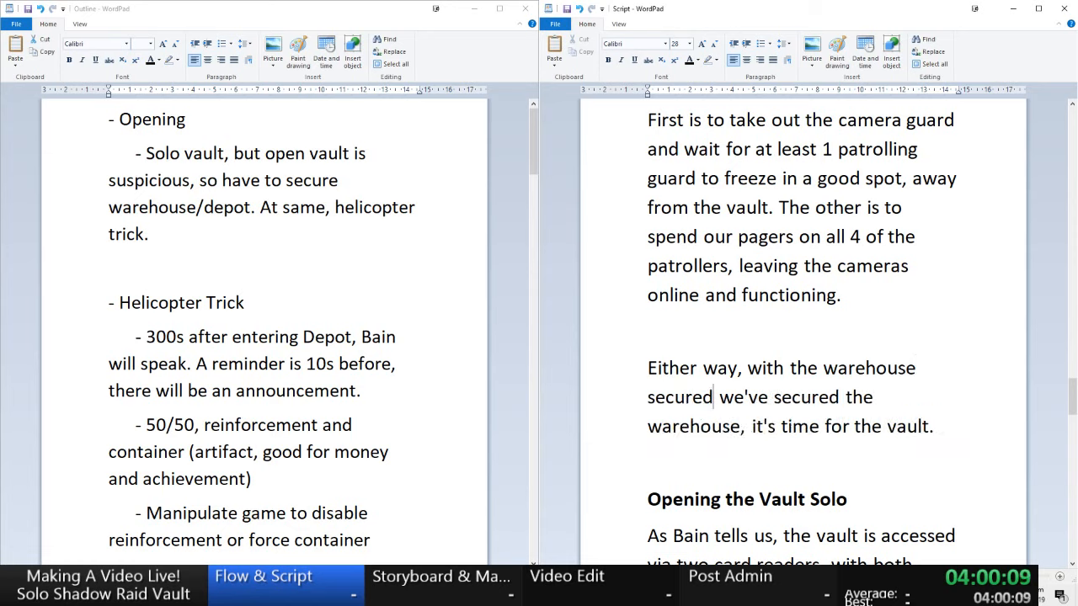
pyautogui.press('Delete')
pyautogui.press('Delete')
pyautogui.press('Delete')
pyautogui.press('Delete')
pyautogui.press('Delete')
pyautogui.press('Delete')
pyautogui.press('Delete')
pyautogui.press('Delete')
pyautogui.press('Delete')
pyautogui.press('Delete')
pyautogui.press('Delete')
pyautogui.press('Delete')
pyautogui.press('Delete')
pyautogui.press('Delete')
pyautogui.press('Delete')
pyautogui.press('Delete')
pyautogui.press('Delete')
pyautogui.press('Delete')
pyautogui.press('Delete')
pyautogui.press('Delete')
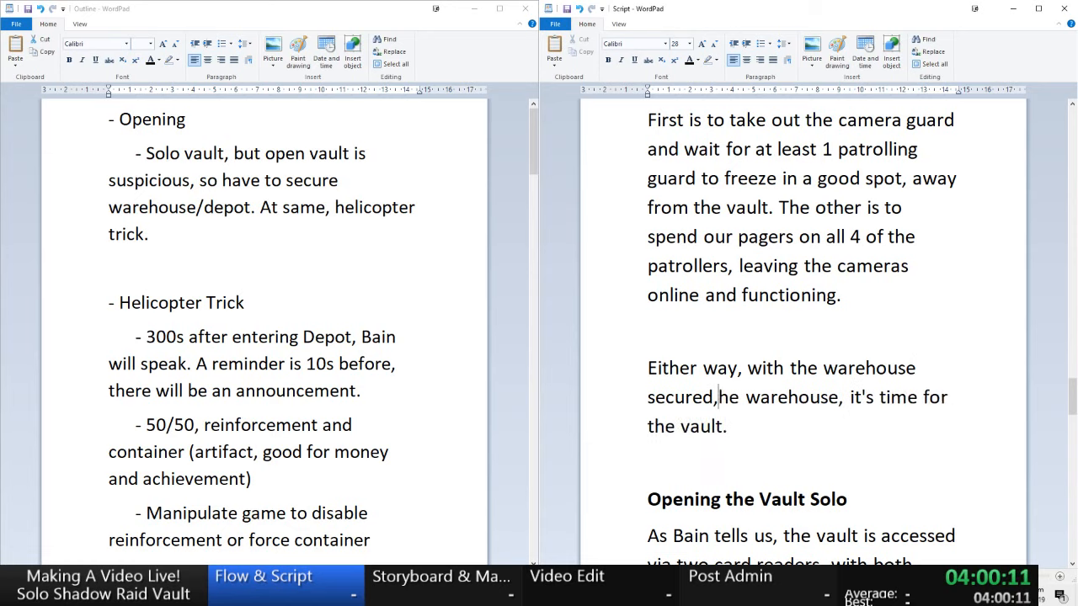
pyautogui.press('Delete')
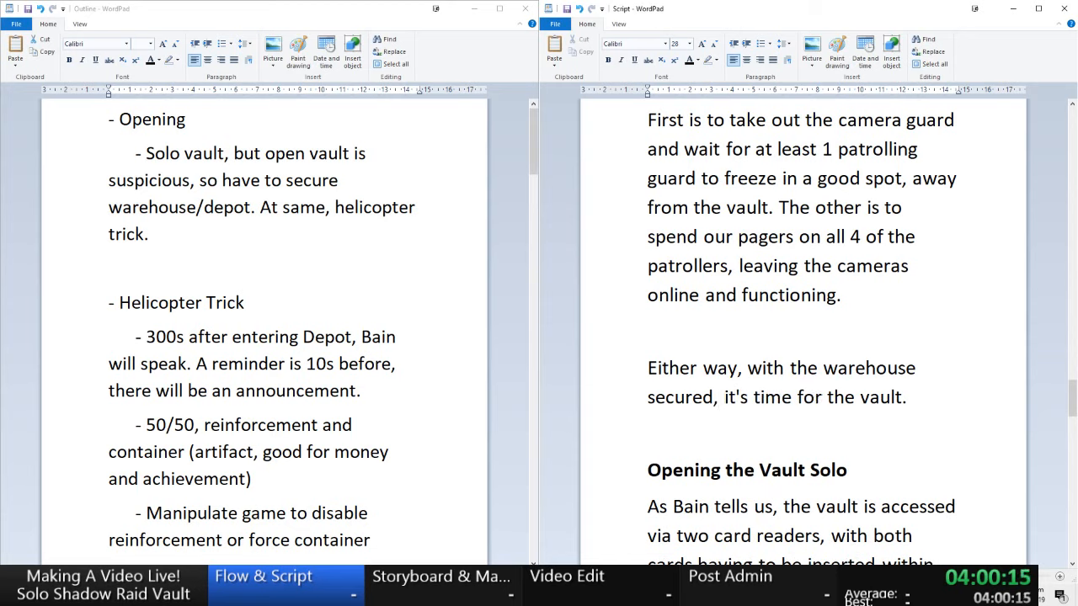
# - Read the Opening the Vault Solo section from the card readers to the solo player's keycard problem
pyautogui.scroll(-2, 733, 360)
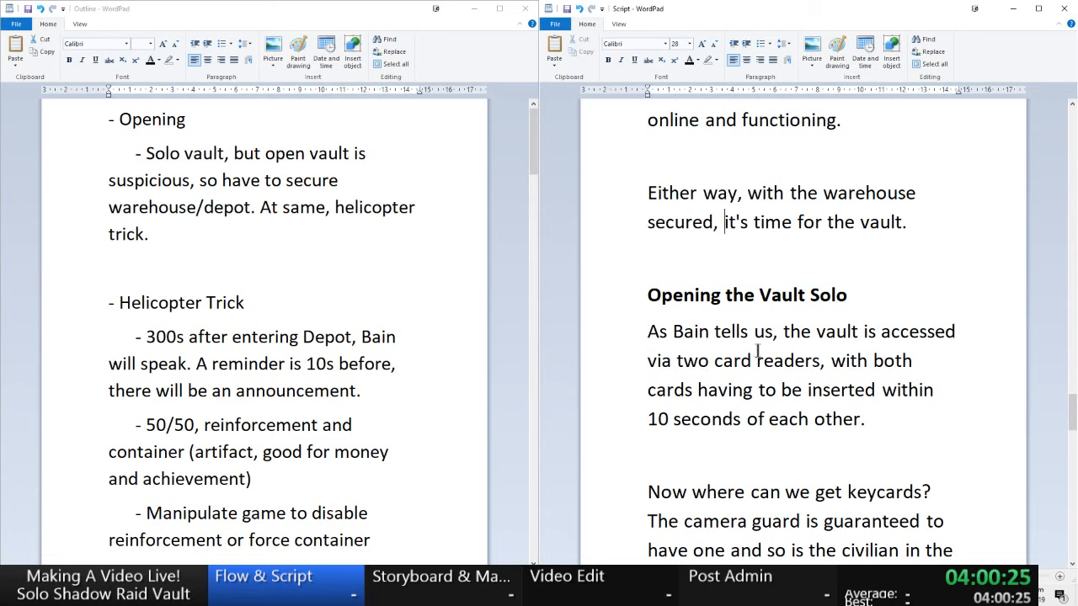
pyautogui.scroll(-1, 736, 373)
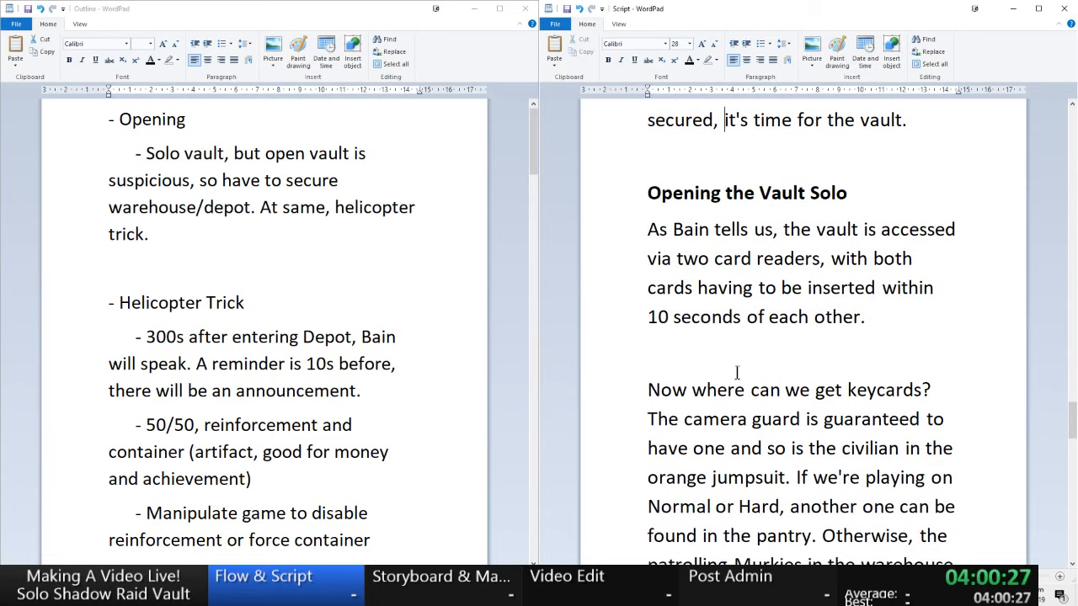
pyautogui.scroll(-1, 735, 367)
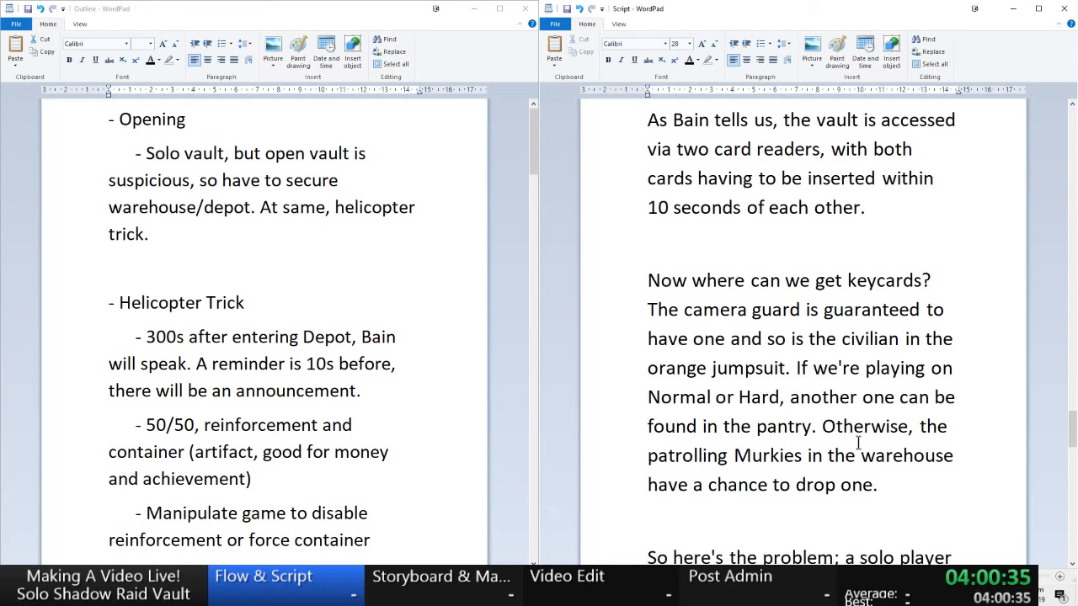
pyautogui.moveTo(647, 455); pyautogui.dragTo(881, 492)
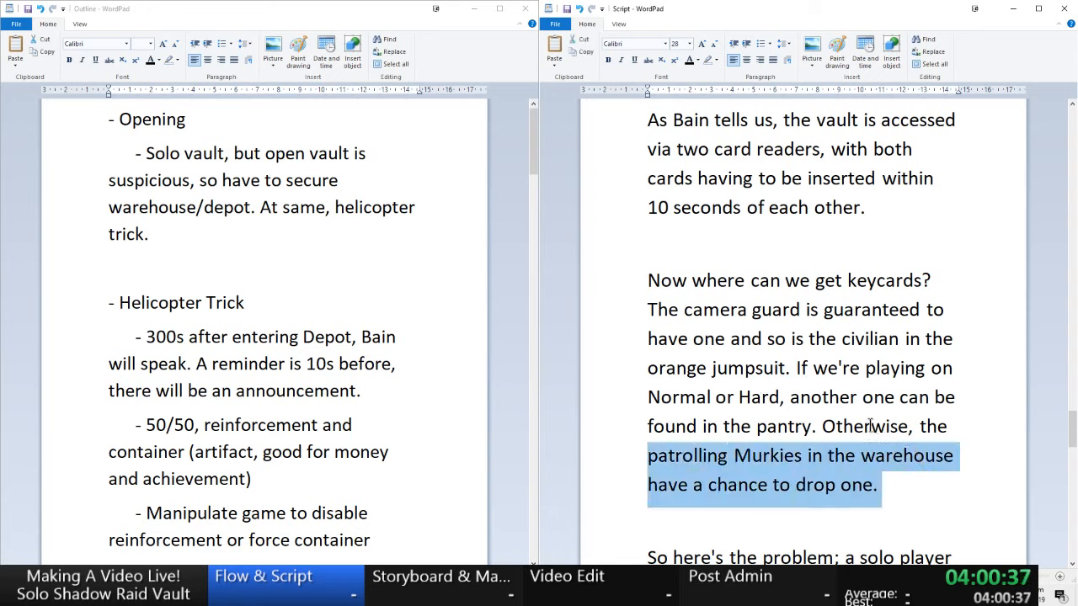
pyautogui.scroll(-1, 870, 425)
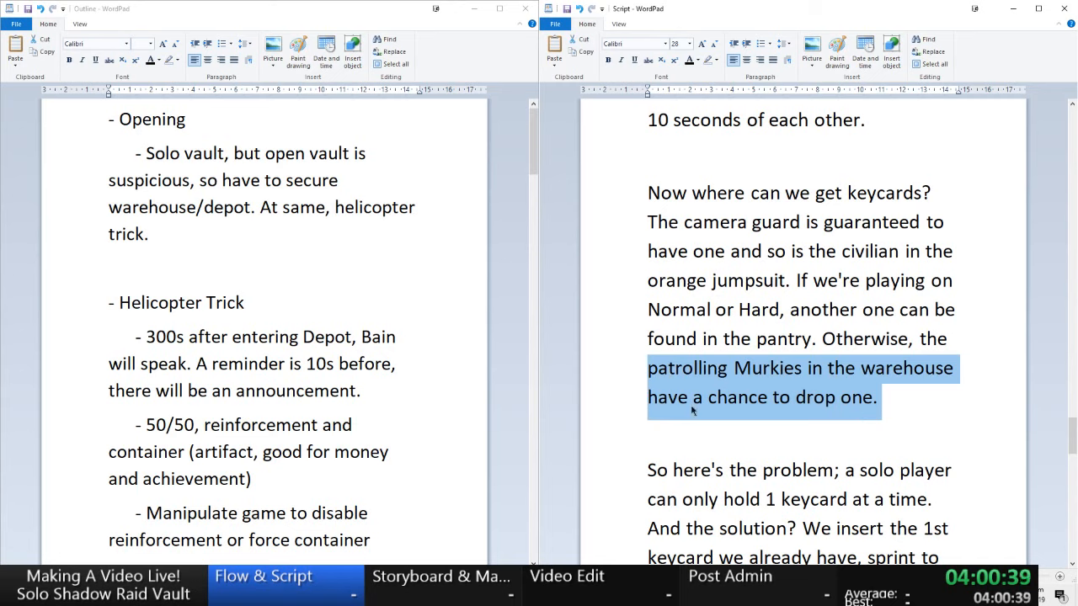
pyautogui.scroll(-1, 692, 410)
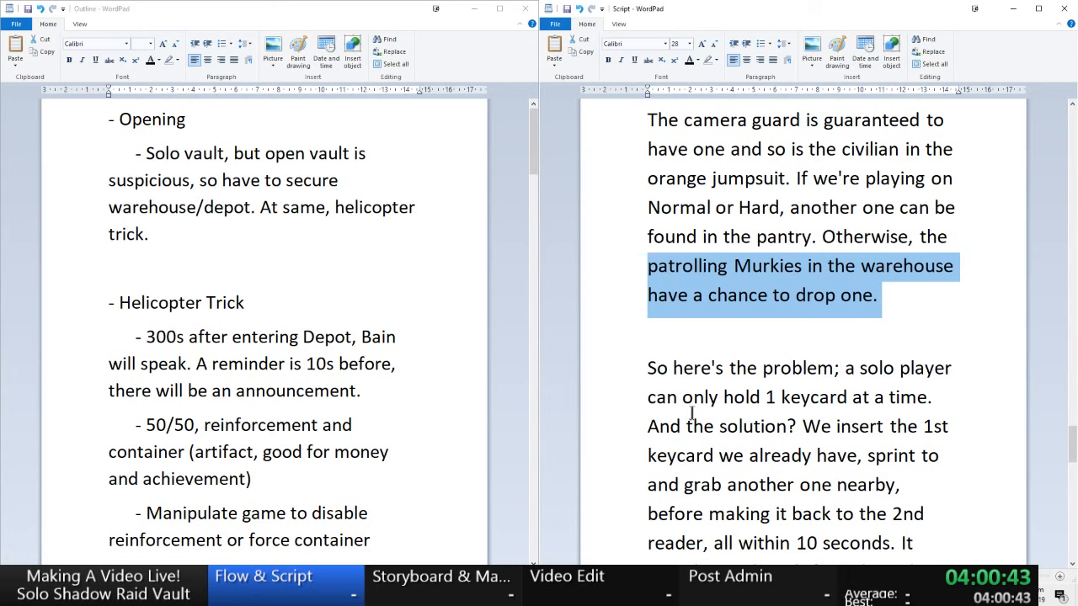
pyautogui.scroll(-1, 692, 413)
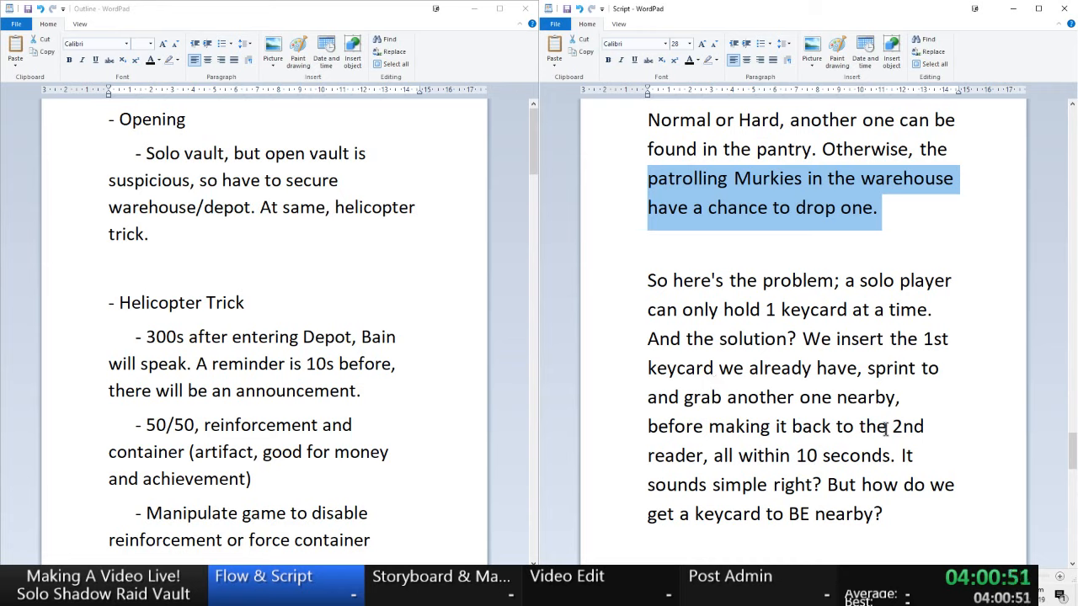
# - Examine the wording of the solution sentence about inserting the 1st keycard and grabbing another one nearby
pyautogui.doubleClick(652, 427)
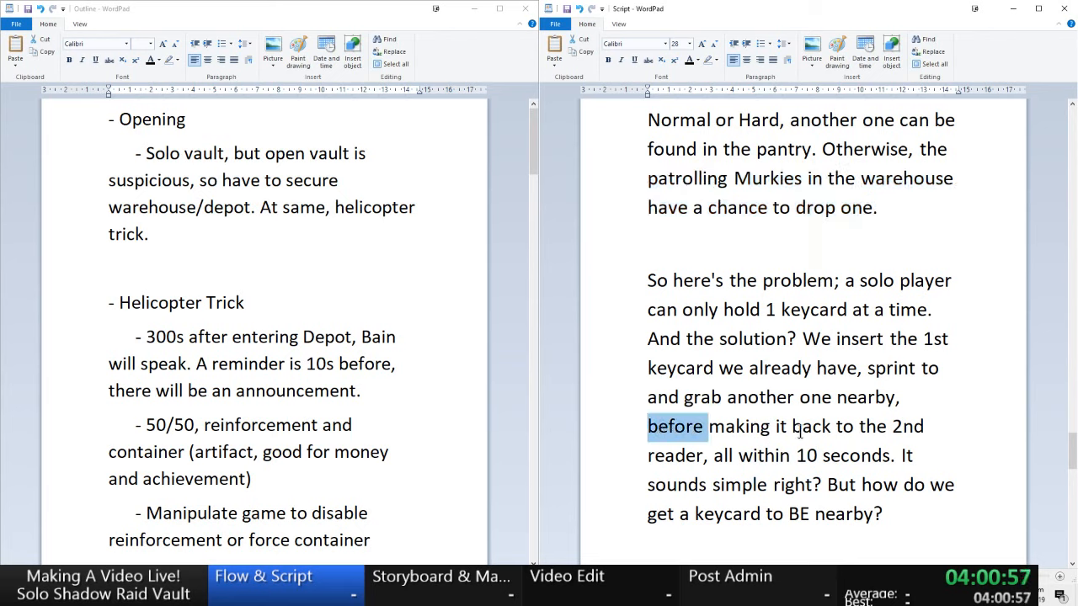
pyautogui.press('Up')
pyautogui.press('Up')
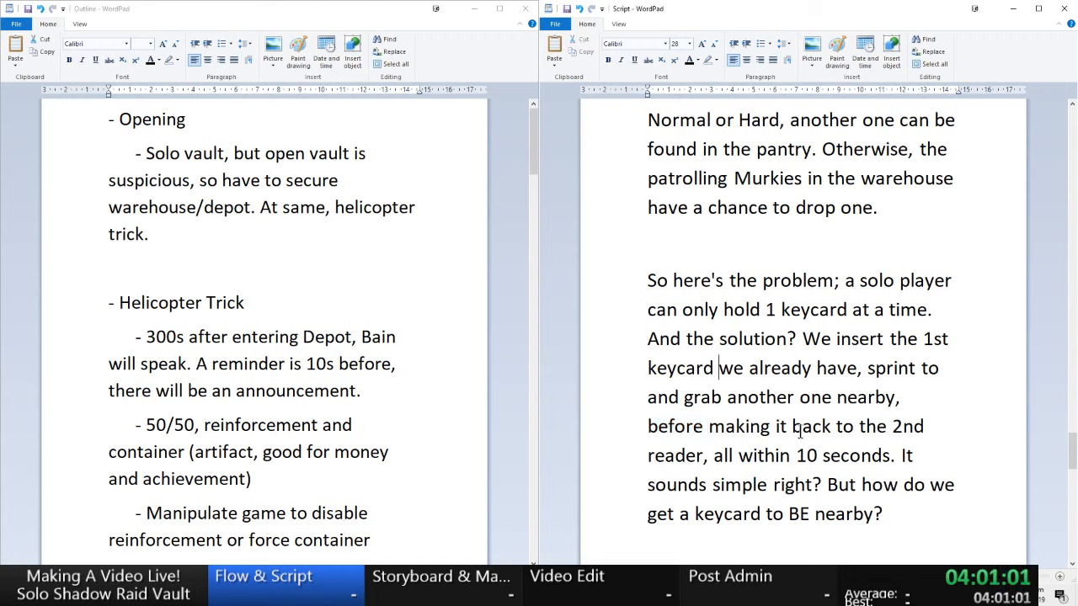
pyautogui.press('Right')
pyautogui.press('Right')
pyautogui.press('Right')
pyautogui.press('Right')
pyautogui.press('Right')
pyautogui.press('Right')
pyautogui.press('Right')
pyautogui.press('Right')
pyautogui.press('Right')
pyautogui.press('Right')
pyautogui.press('Right')
pyautogui.press('Right')
pyautogui.press('Right')
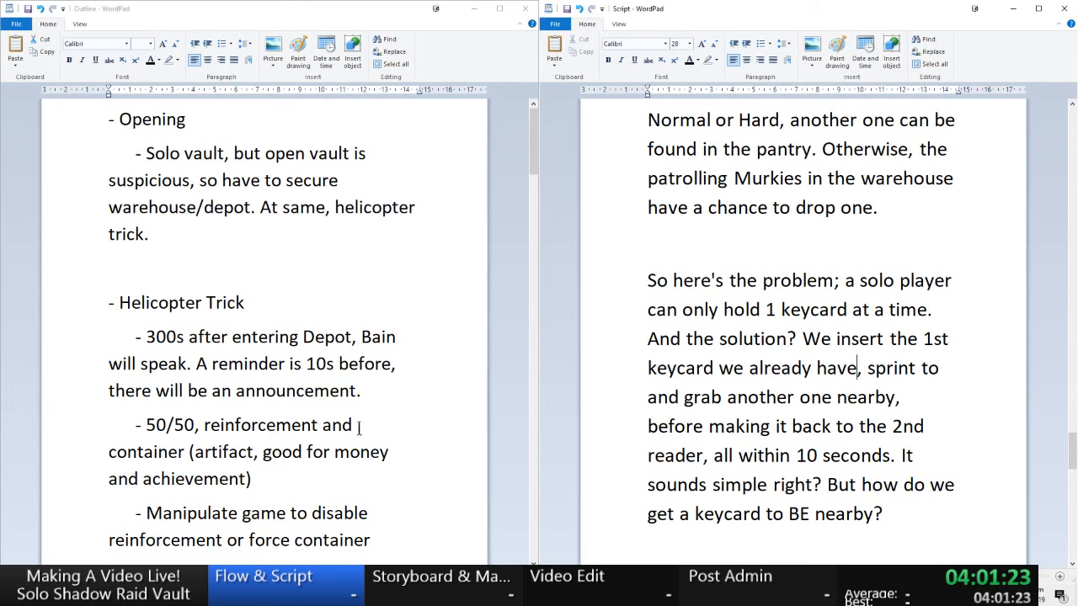
# - Check the recordings in File Explorer's Video folder, and return to the script's sentence on holding only 1 keycard
pyautogui.click(120, 594)
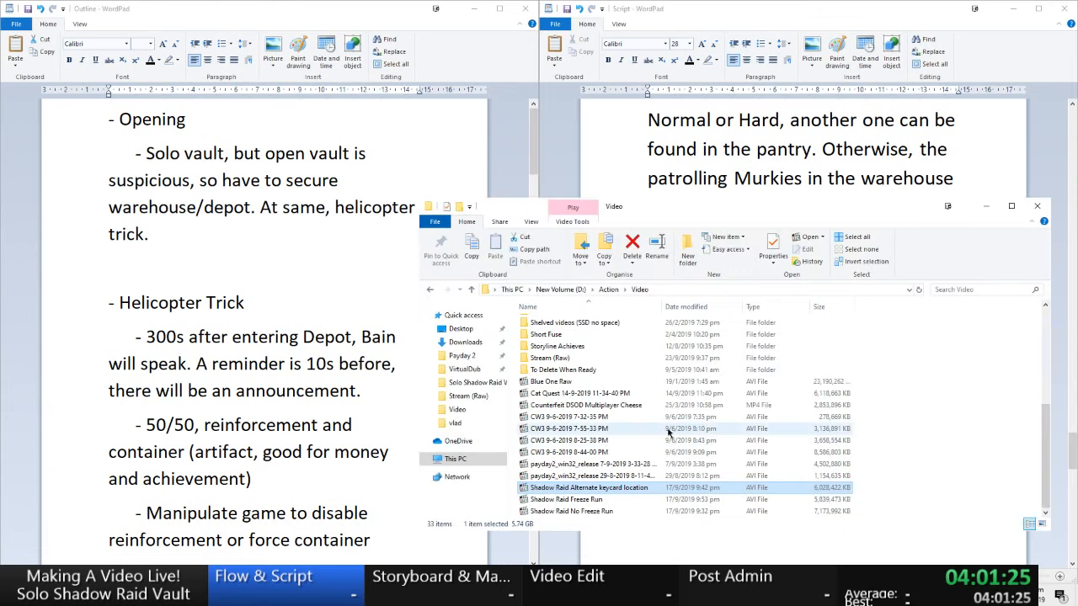
pyautogui.click(987, 207)
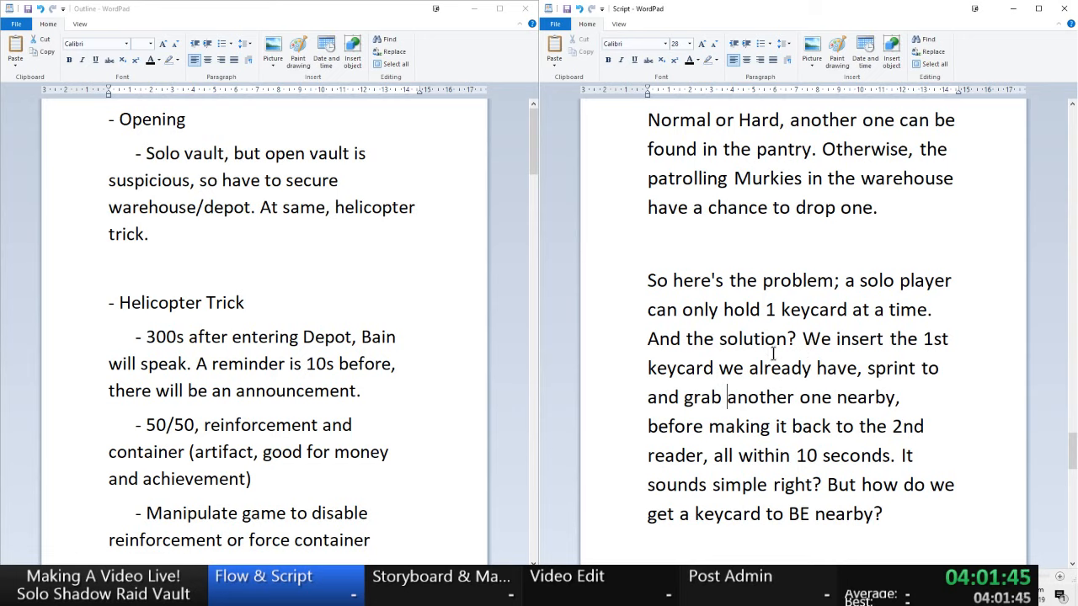
pyautogui.doubleClick(797, 310)
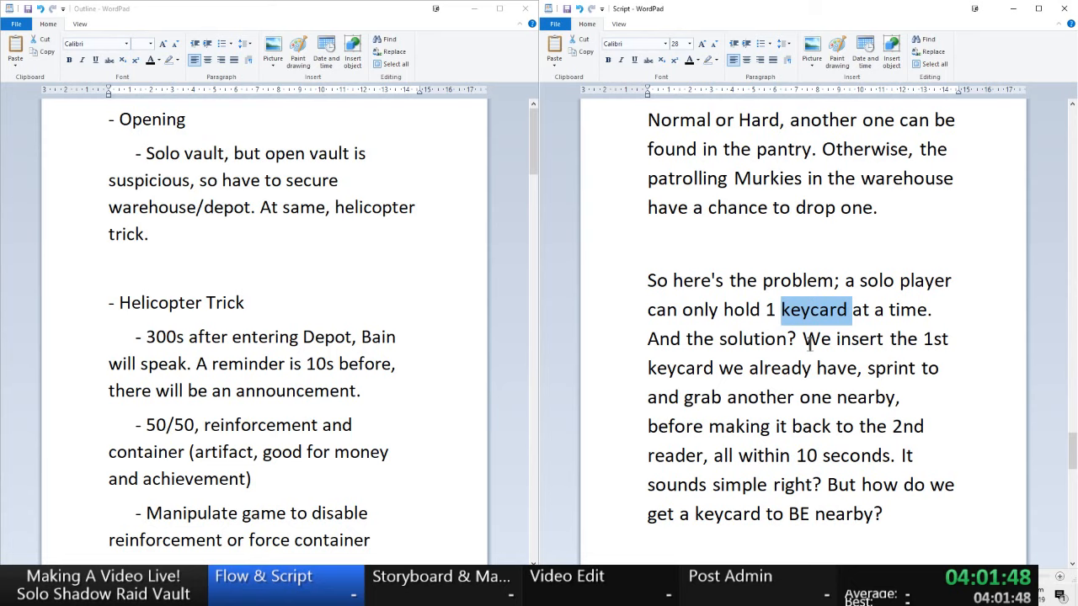
pyautogui.click(766, 312)
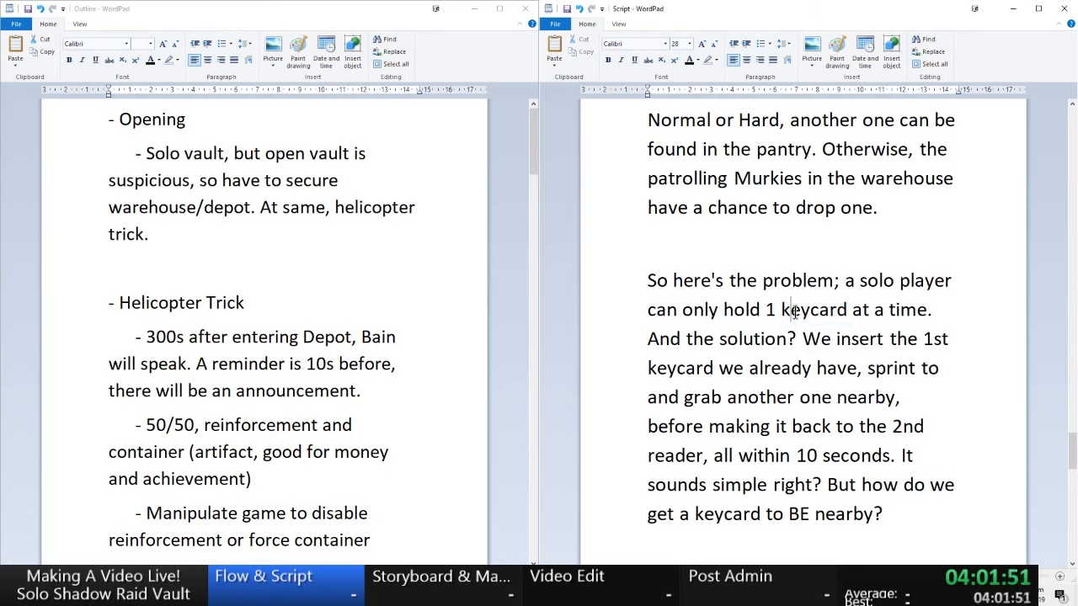
# - Replace "keycard" with "one" after "We insert the 1st" in the solution sentence
pyautogui.doubleClick(794, 312)
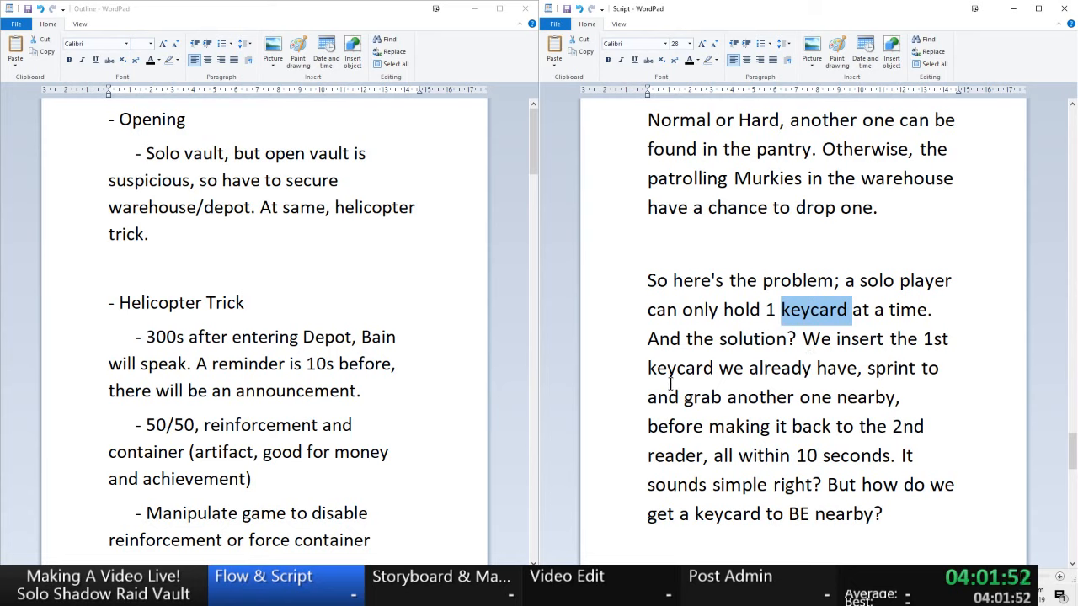
pyautogui.click(797, 375)
pyautogui.doubleClick(673, 367)
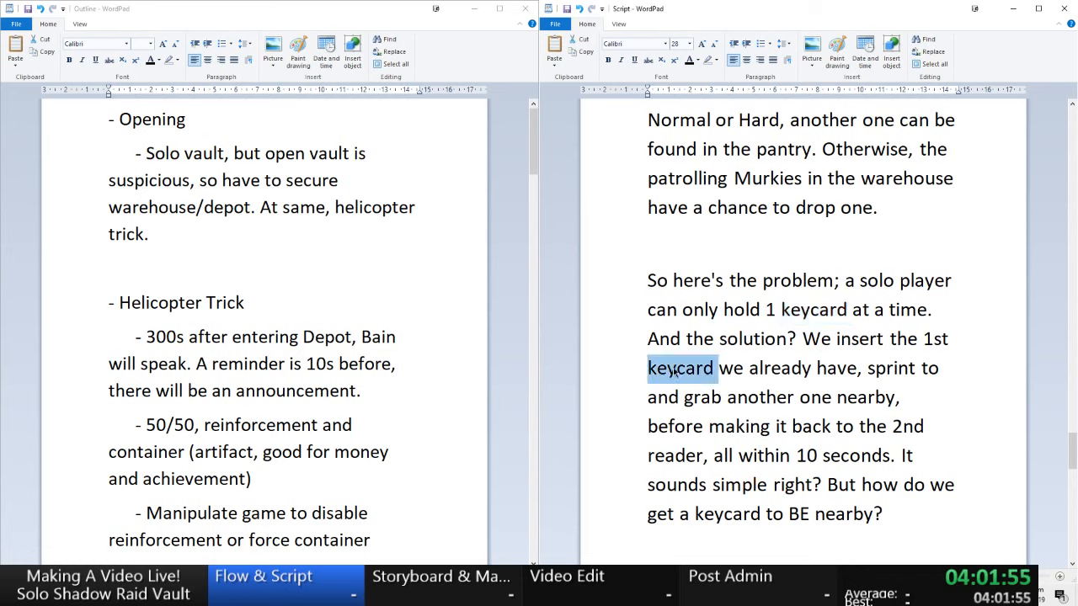
pyautogui.press('Delete')
pyautogui.write('one')
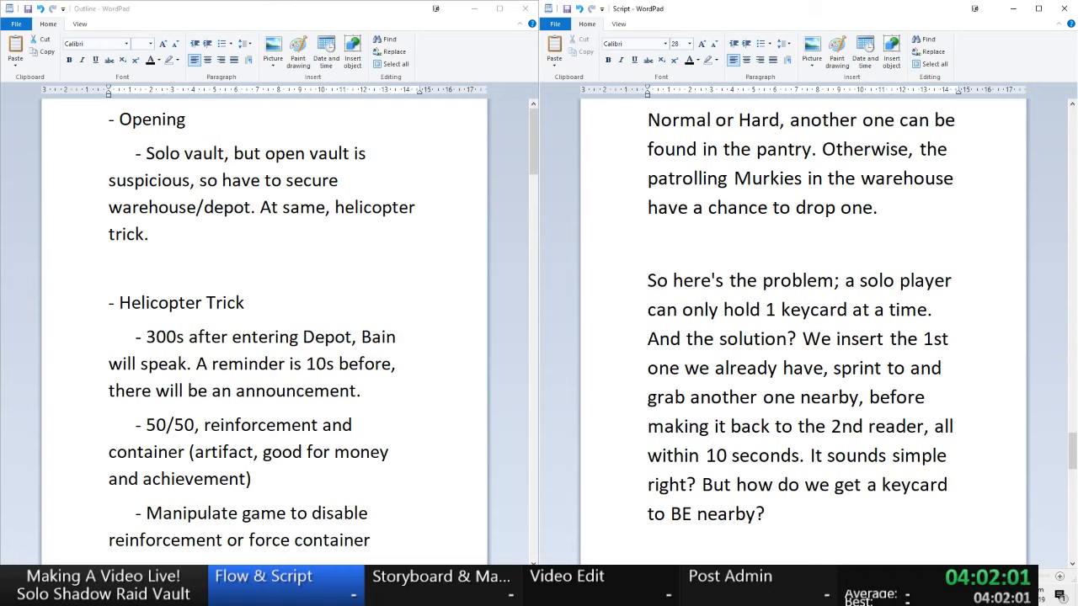
# - Reword "sprint to and grab another one nearby" as "then grab another nearby" in the solution sentence
pyautogui.press('Right')
pyautogui.press('Right')
pyautogui.press('Right')
pyautogui.press('Right')
pyautogui.press('Right')
pyautogui.write('then grab a')
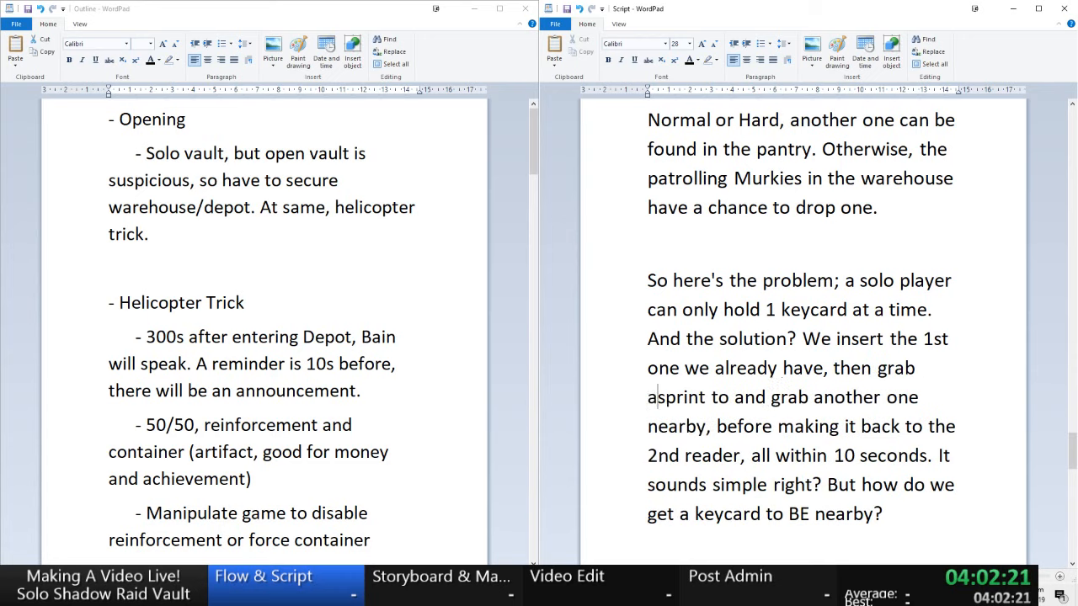
pyautogui.write('nother nearby')
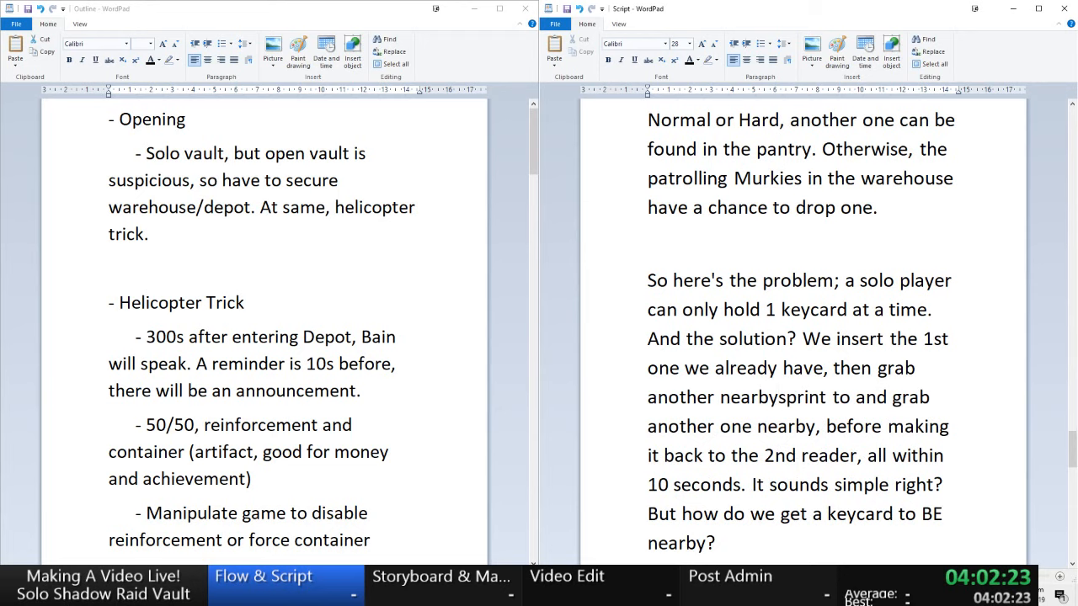
pyautogui.hotkey('shift', 'Down')
pyautogui.hotkey('shift', 'Right')
pyautogui.hotkey('shift', 'Right')
pyautogui.hotkey('shift', 'Right')
pyautogui.hotkey('shift', 'Right')
pyautogui.press('Delete')
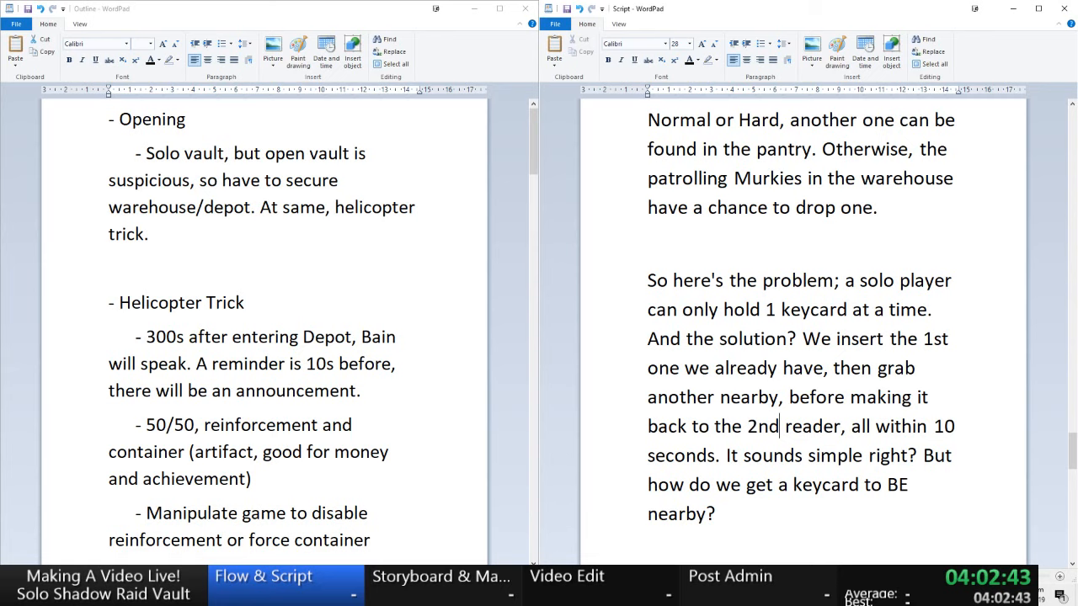
# - Change "the keycard" to "that keycard" in the sentence about taking out the camera guard
pyautogui.scroll(-2, 668, 371)
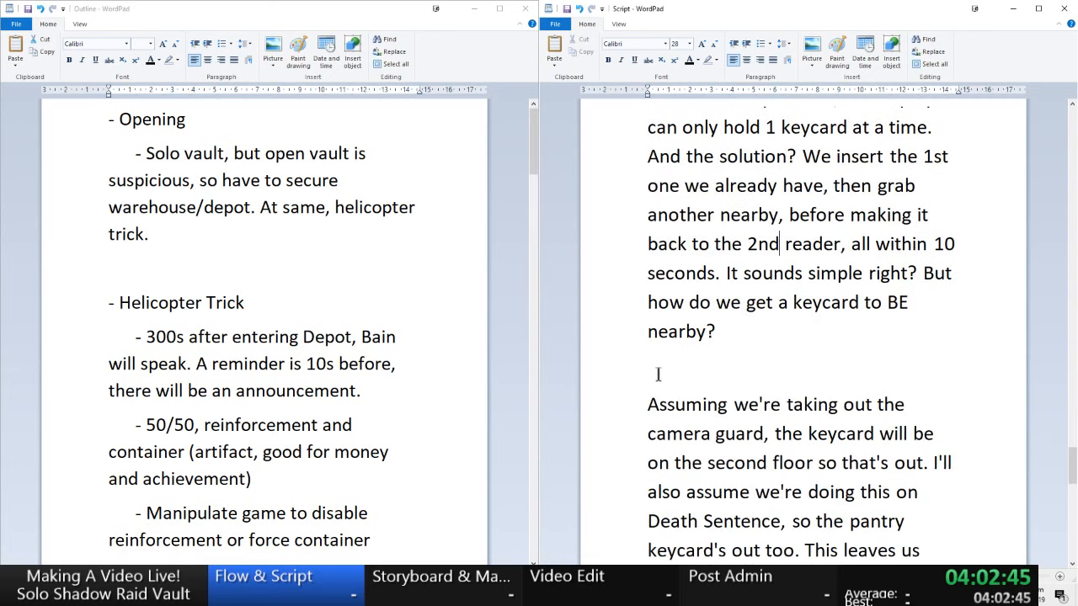
pyautogui.scroll(-1, 669, 372)
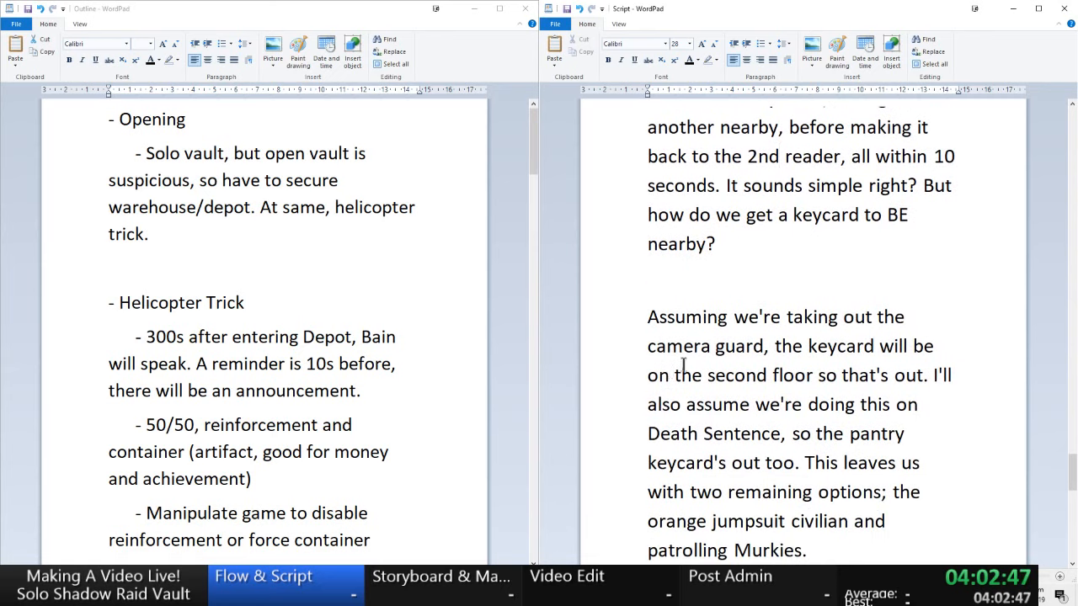
pyautogui.click(804, 346)
pyautogui.press('BackSpace')
pyautogui.write('at')
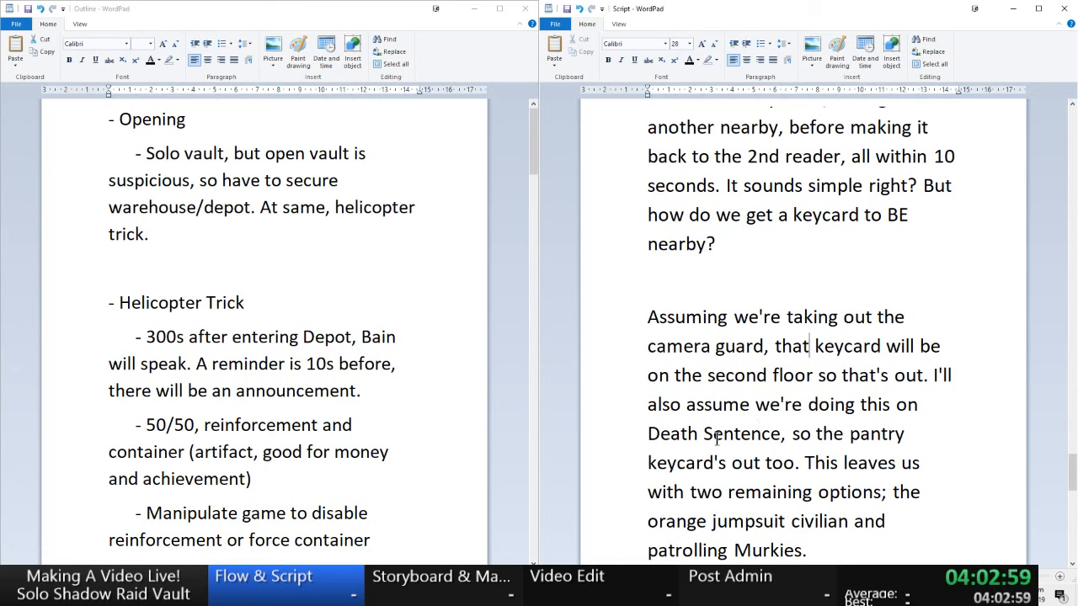
# - Insert "then" after "take them out" in the sentence about the Murkies patrolling close to the vault
pyautogui.scroll(-1, 716, 444)
pyautogui.scroll(-1, 681, 454)
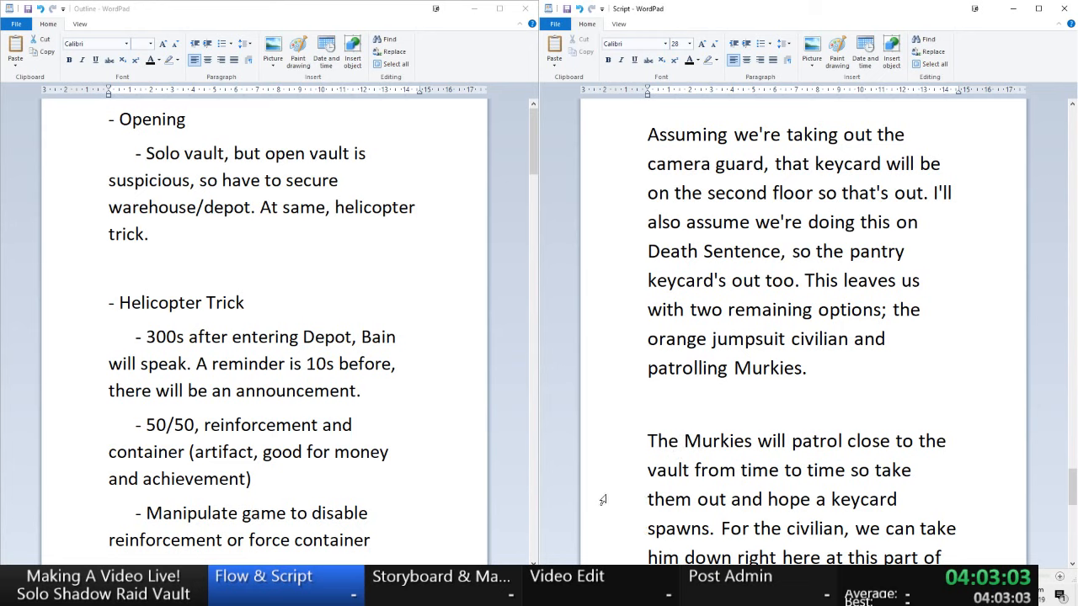
pyautogui.click(729, 499)
pyautogui.write('then')
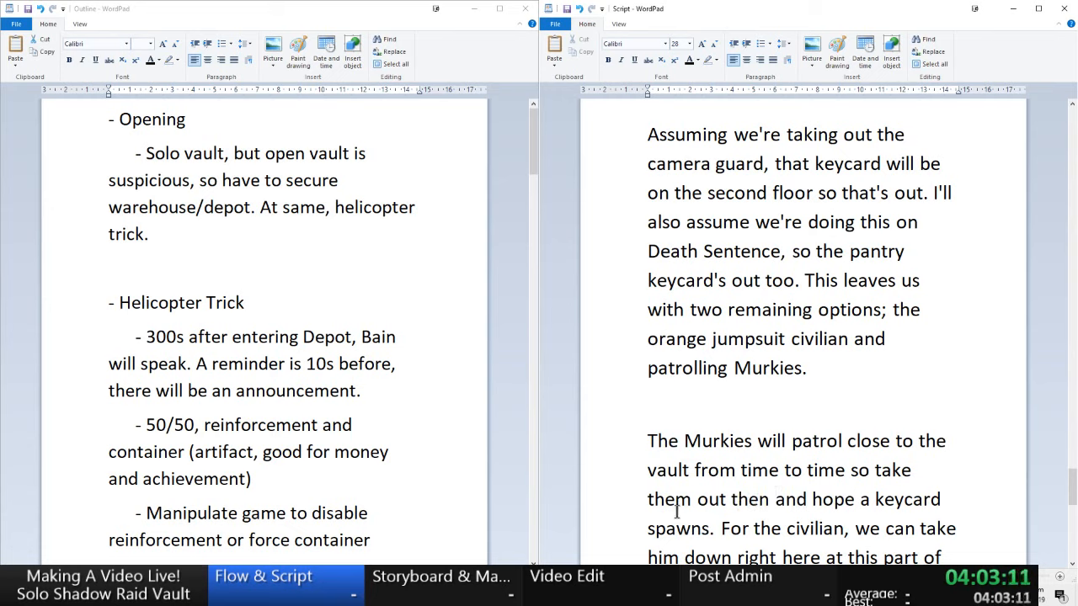
# - Reword "other nearby guards" as "other guards nearby" at the end of the Murkies and civilian paragraph
pyautogui.scroll(-3, 757, 477)
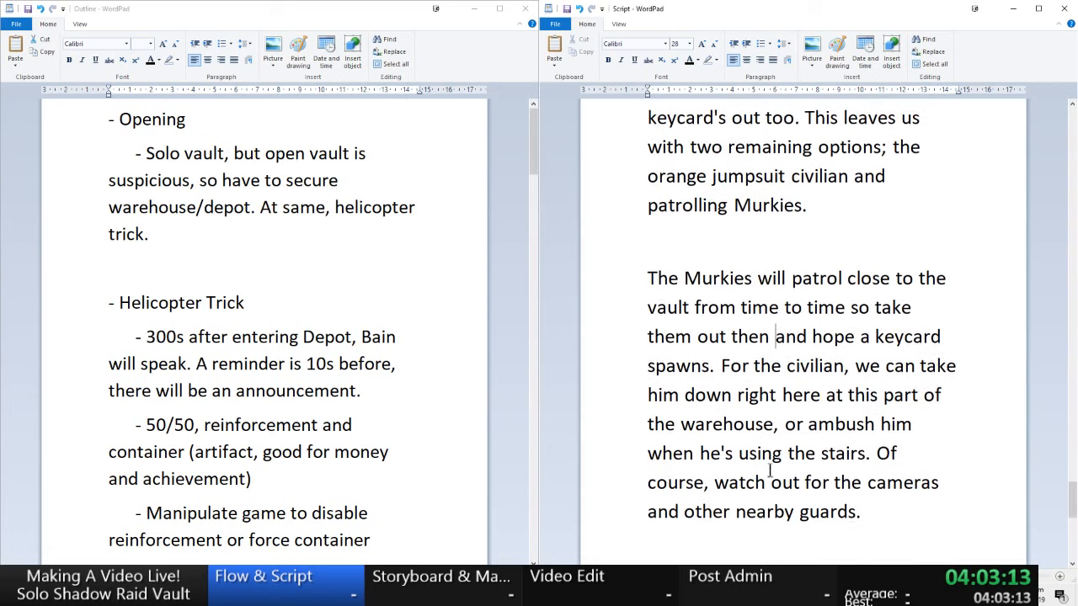
pyautogui.scroll(-1, 926, 404)
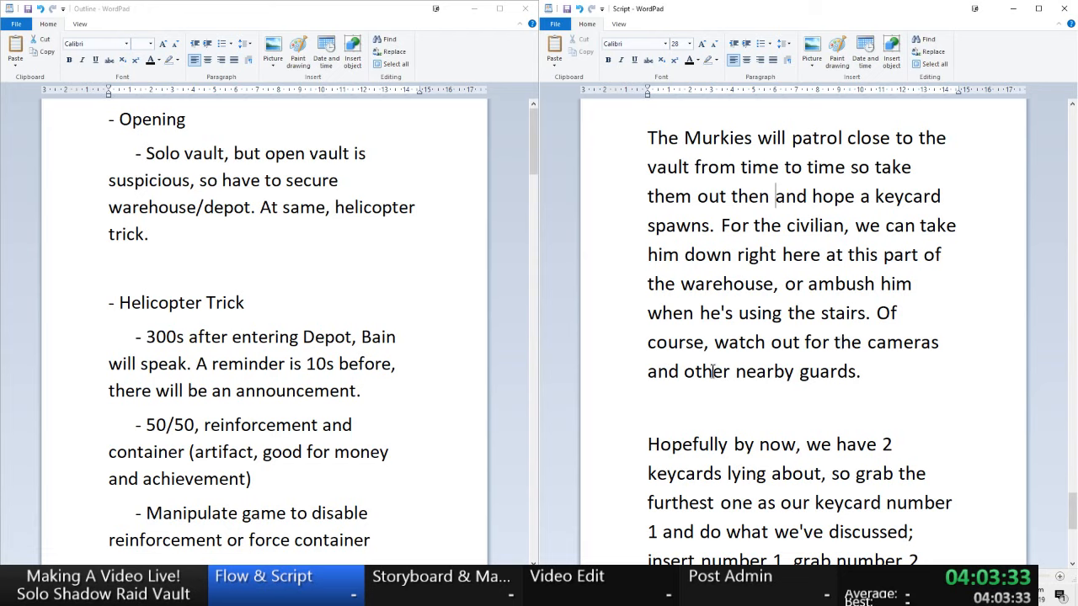
pyautogui.doubleClick(838, 344)
pyautogui.click(735, 371)
pyautogui.write('guards')
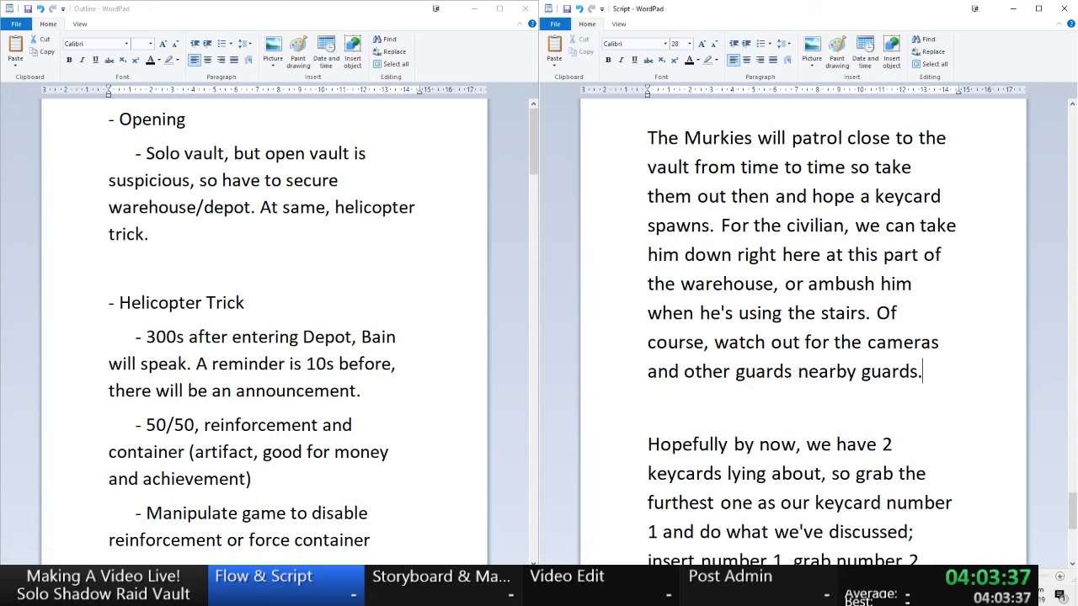
pyautogui.press('Left')
pyautogui.press('BackSpace')
pyautogui.press('BackSpace')
pyautogui.press('BackSpace')
pyautogui.press('BackSpace')
pyautogui.press('BackSpace')
pyautogui.press('BackSpace')
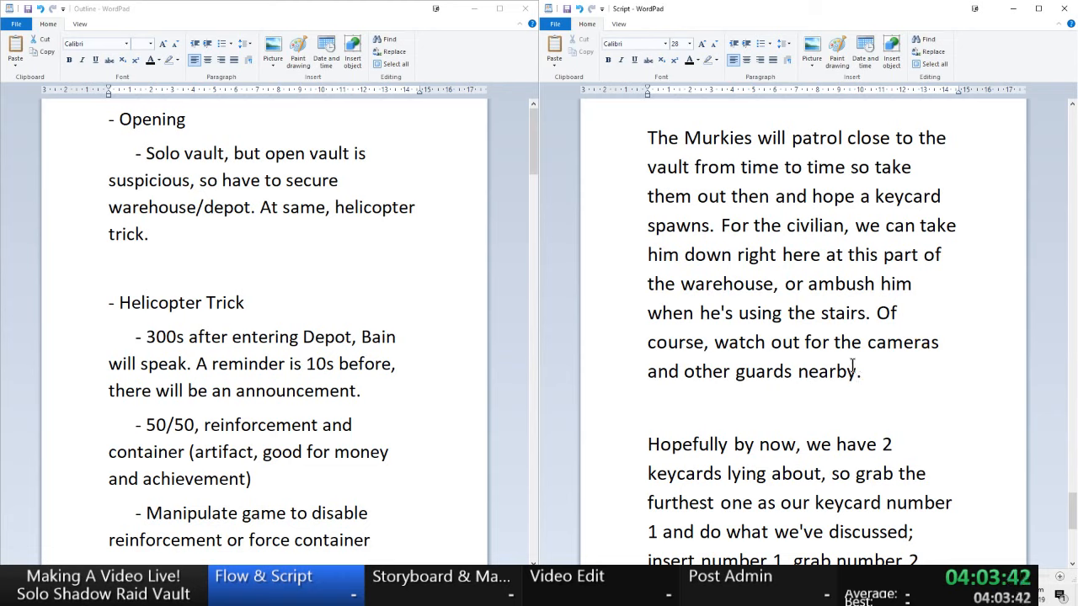
# - Change "using the stairs" to "near the base of the stairs" in the sentence about ambushing the civilian
pyautogui.doubleClick(911, 344)
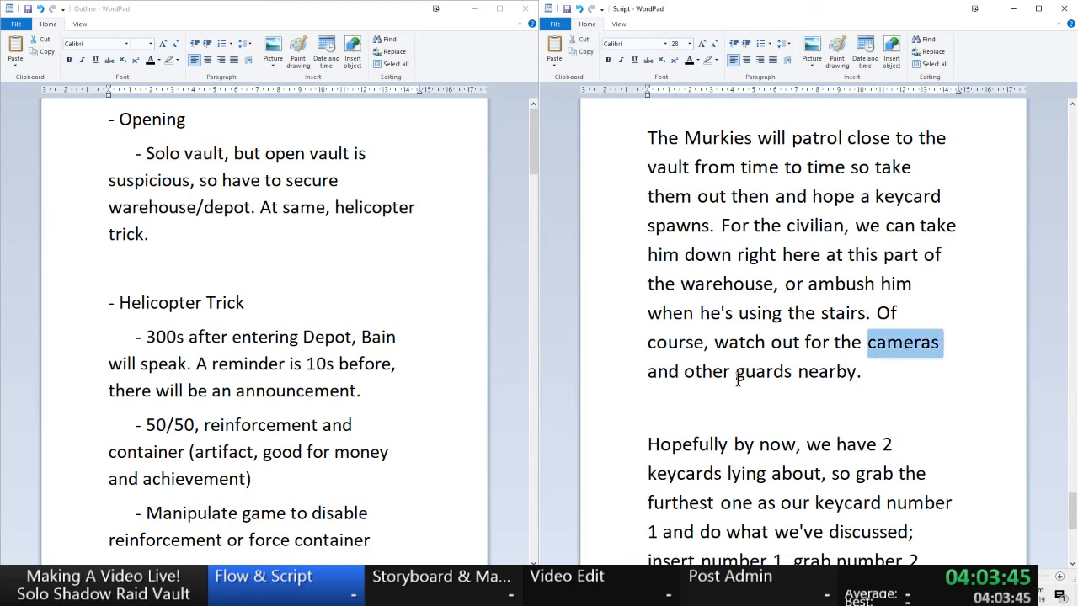
pyautogui.click(892, 416)
pyautogui.scroll(-2, 901, 425)
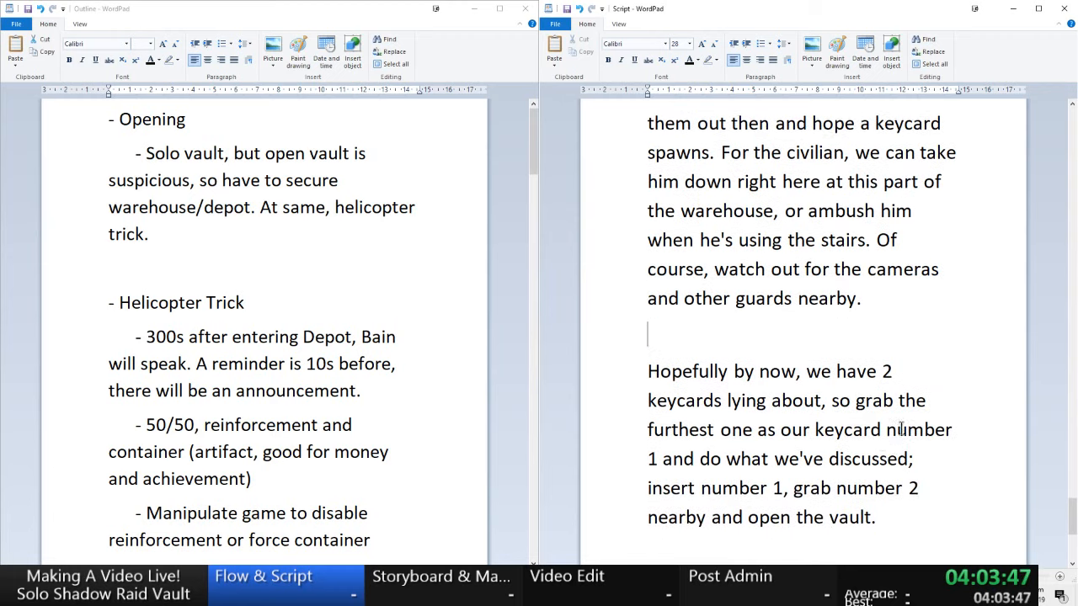
pyautogui.scroll(2, 752, 362)
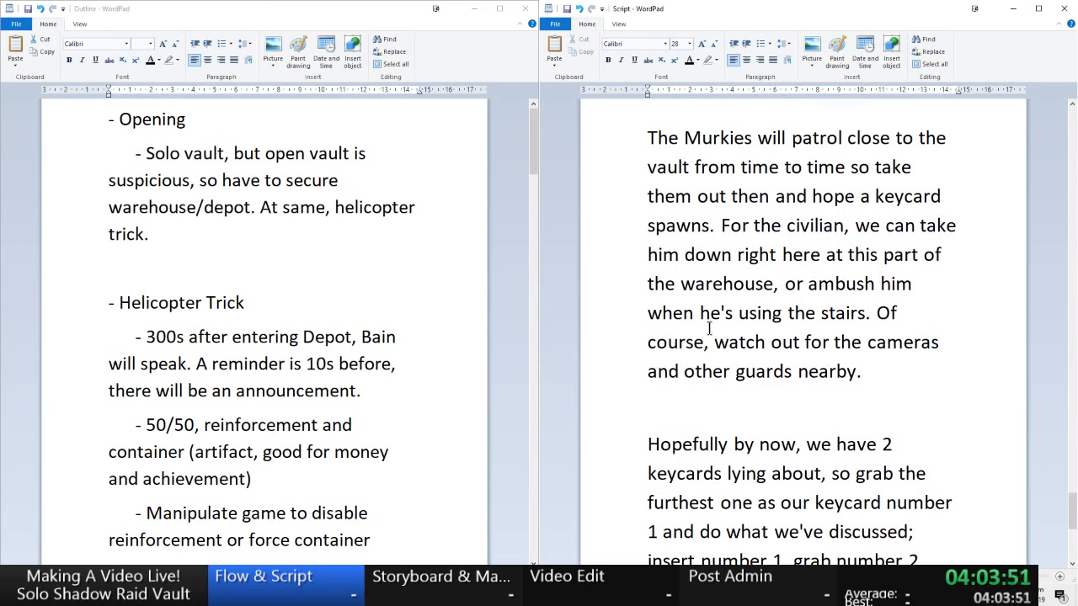
pyautogui.doubleClick(756, 313)
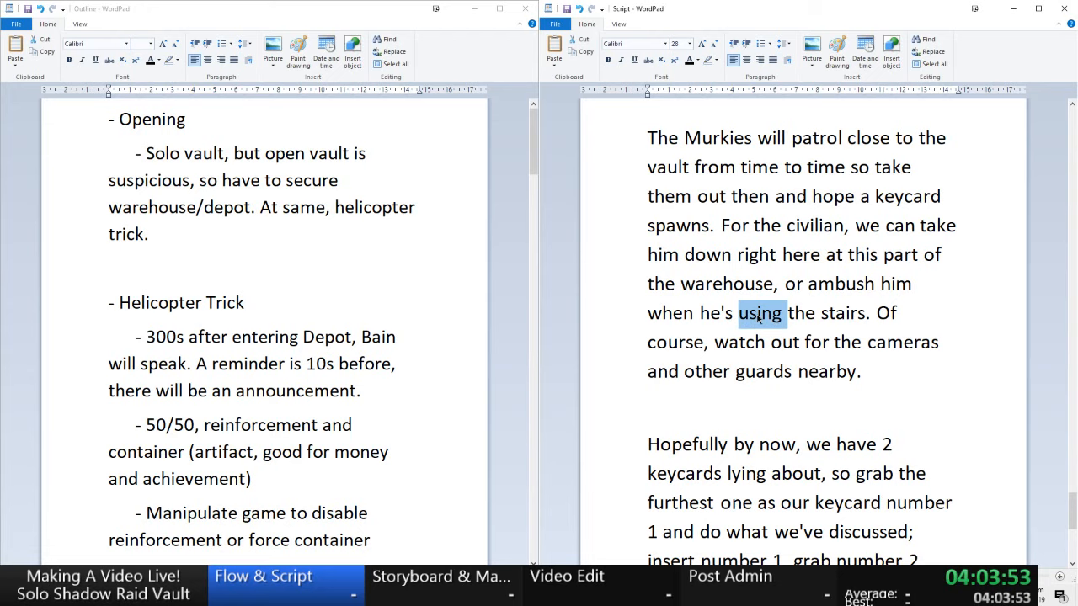
pyautogui.write('near the ')
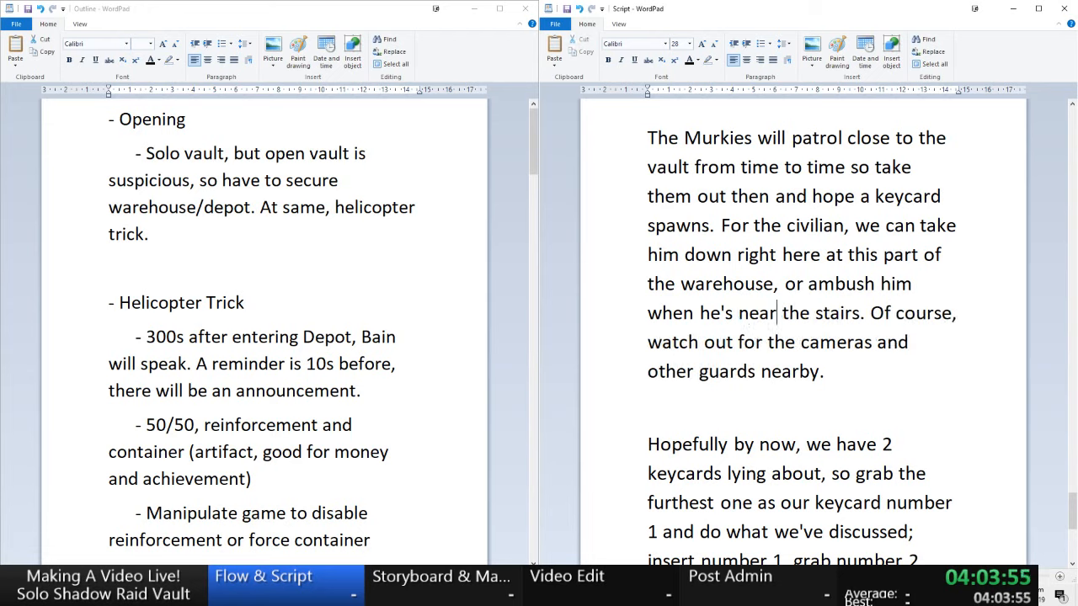
pyautogui.write('base of the')
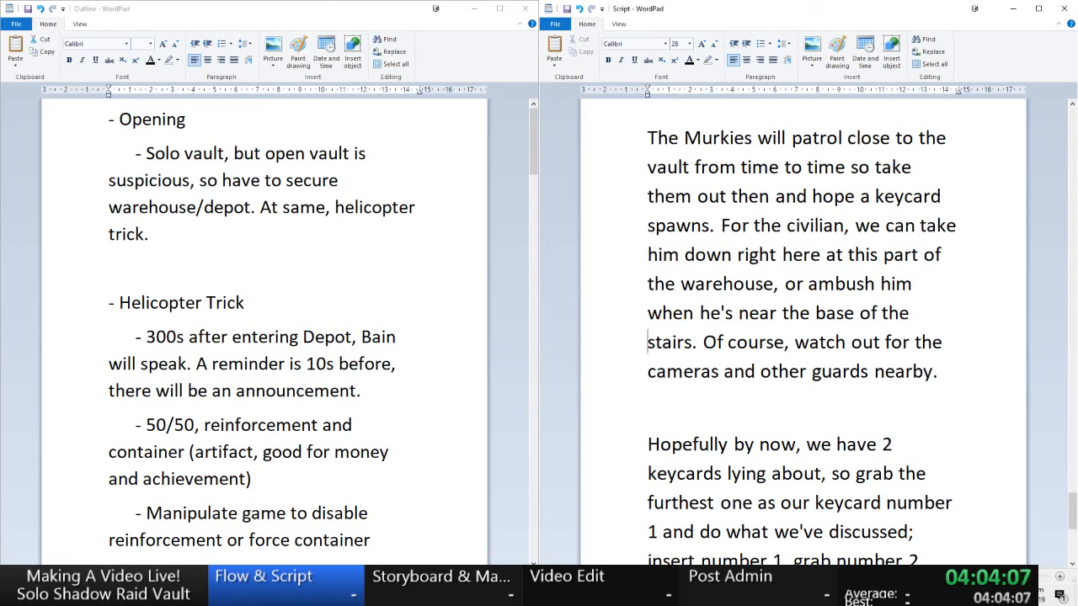
# - Insert a parenthetical remark beginning "(if sti" after "cameras" in the "Of course, watch out" sentence
pyautogui.click(722, 371)
pyautogui.write('(if sti')
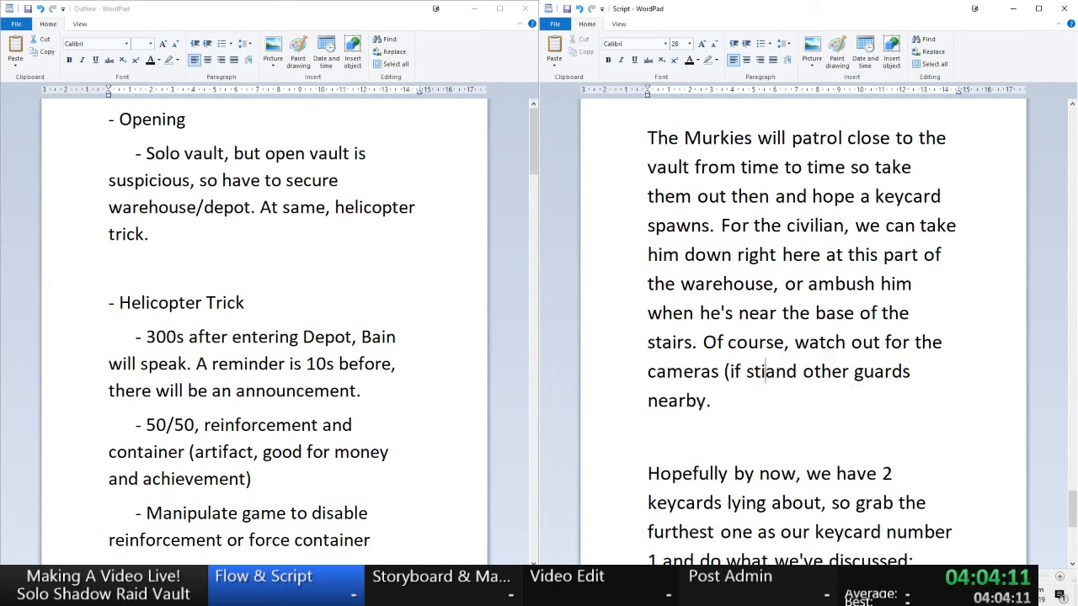
# - Complete the parenthetical after "cameras" in the script so that it reads "(if online)"
pyautogui.write('ll online)')
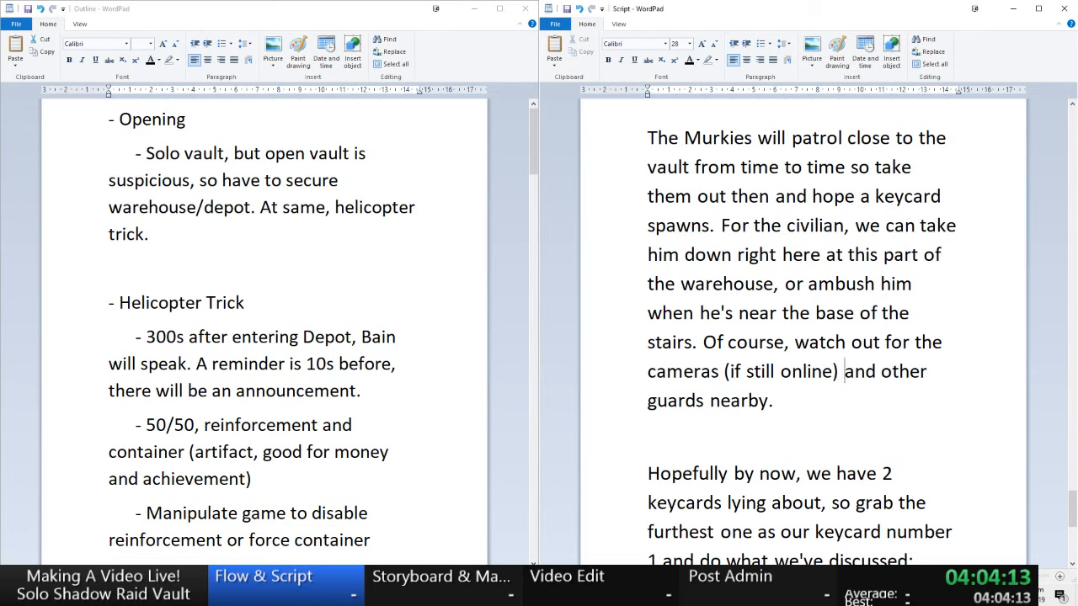
pyautogui.press('Left')
pyautogui.press('BackSpace')
pyautogui.press('BackSpace')
pyautogui.press('BackSpace')
pyautogui.press('BackSpace')
pyautogui.press('BackSpace')
pyautogui.press('BackSpace')
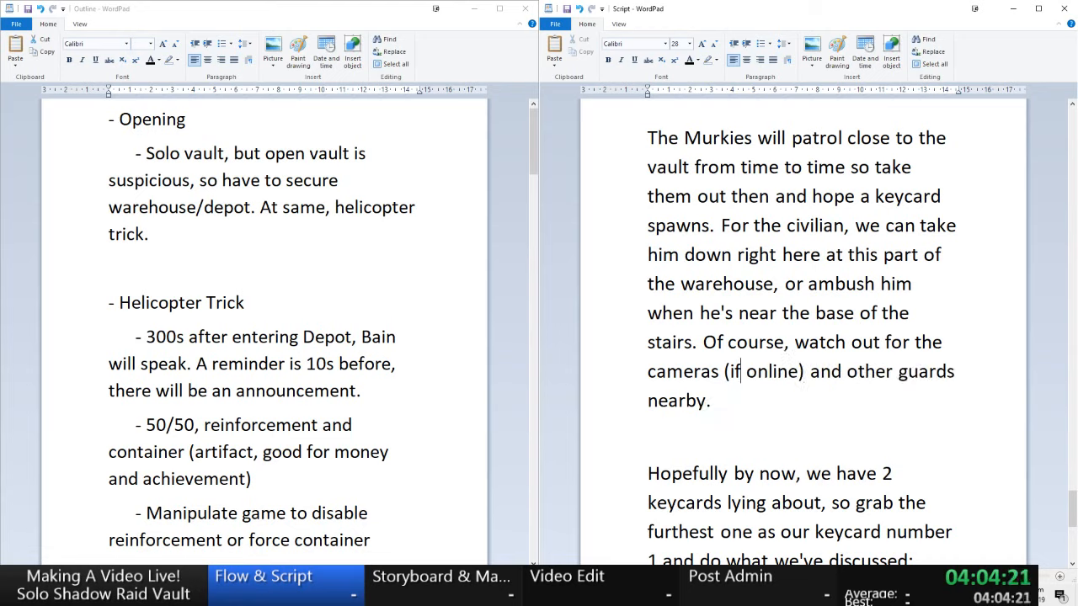
# - Delete "as our keycard number 1" from the script's paragraph about the two keycards
pyautogui.scroll(-2, 820, 409)
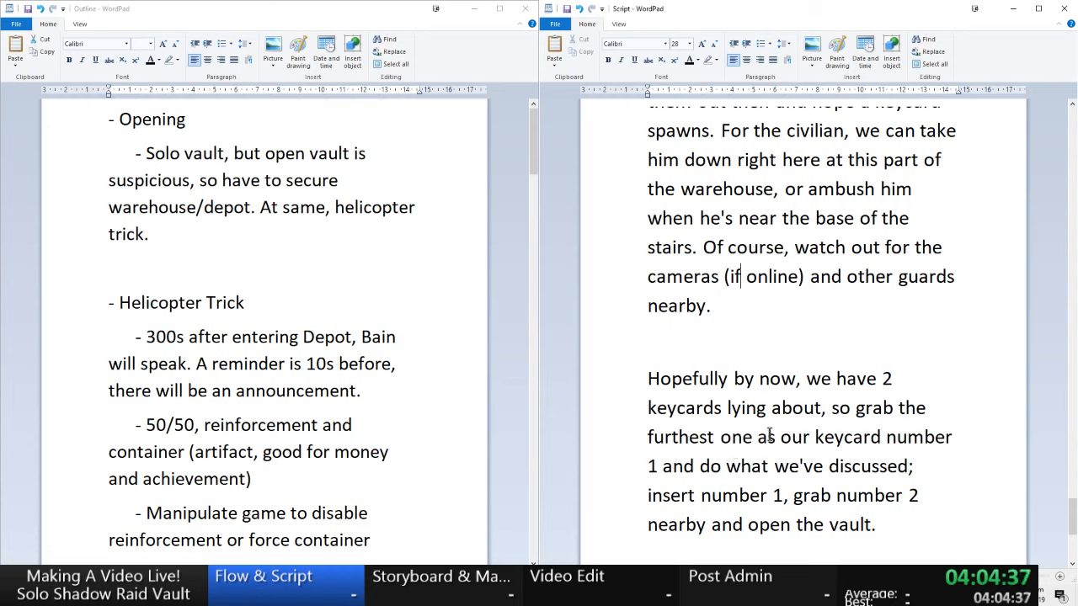
pyautogui.moveTo(761, 436); pyautogui.dragTo(665, 465)
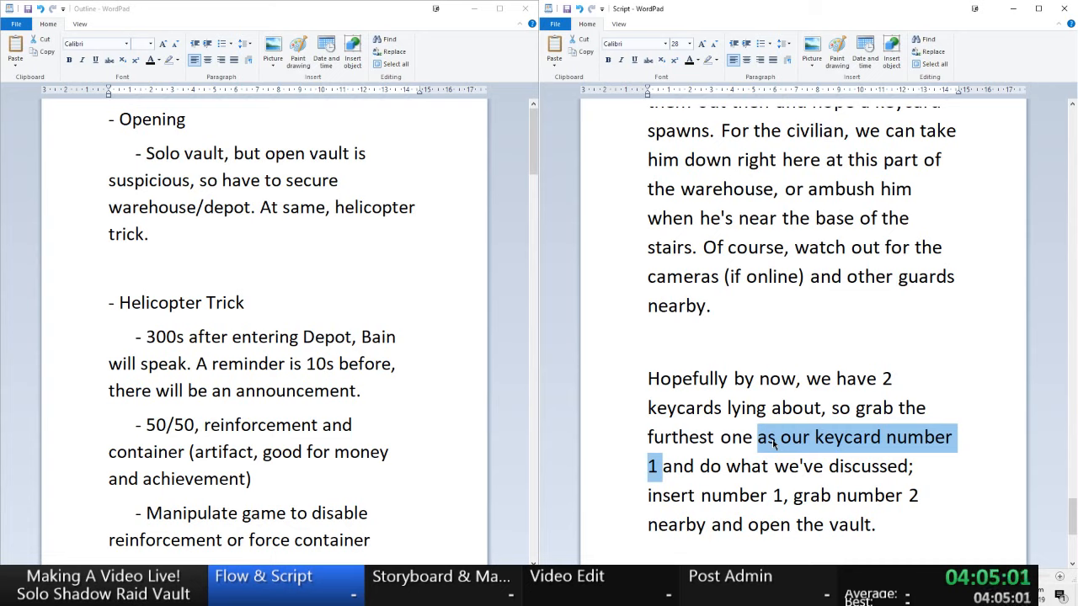
pyautogui.scroll(-4, 773, 443)
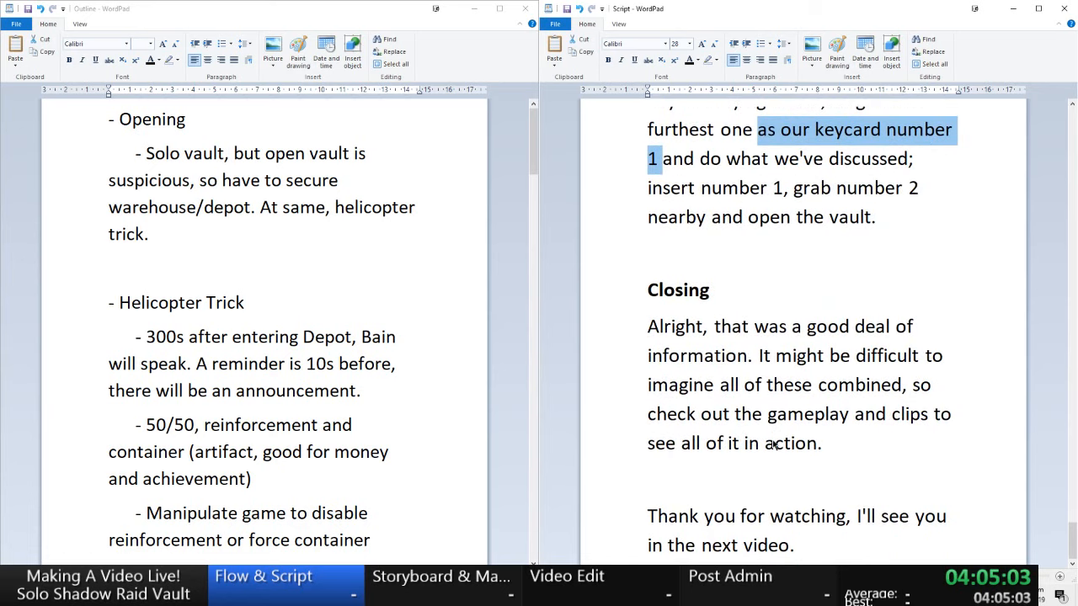
pyautogui.scroll(3, 847, 341)
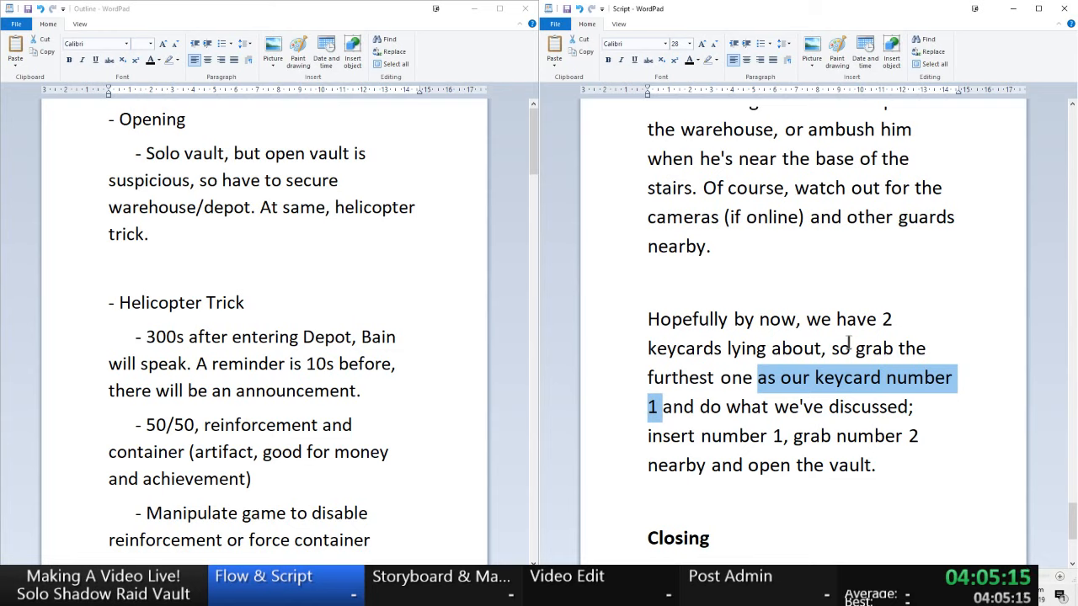
pyautogui.press('BackSpace')
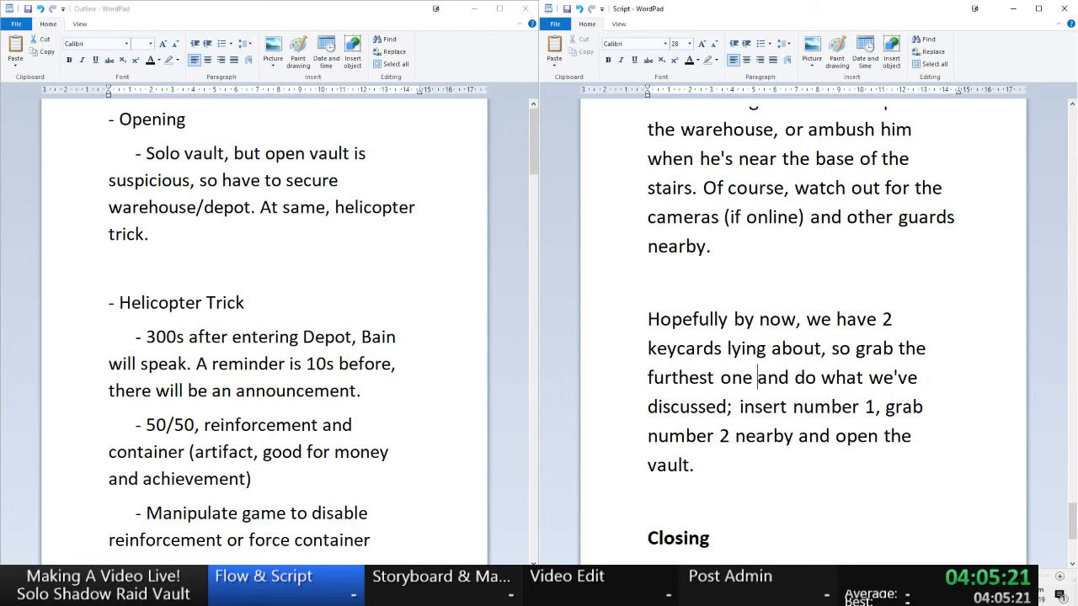
# - Delete "all of" from the last sentence of the first Closing paragraph so it ends "see it in action."
pyautogui.scroll(-3, 756, 536)
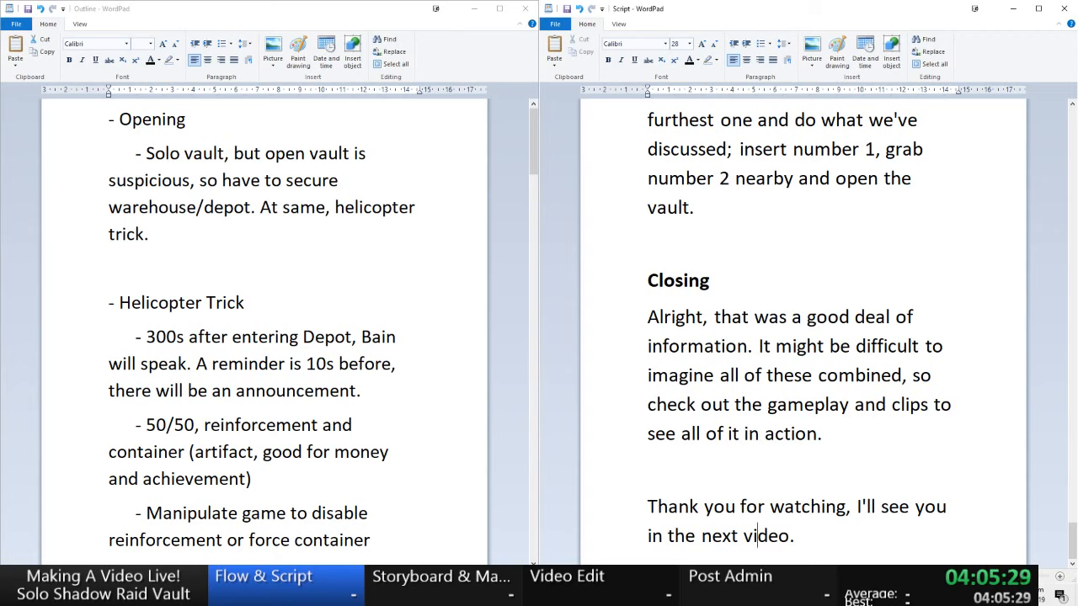
pyautogui.click(681, 436)
pyautogui.press('Delete')
pyautogui.press('Delete')
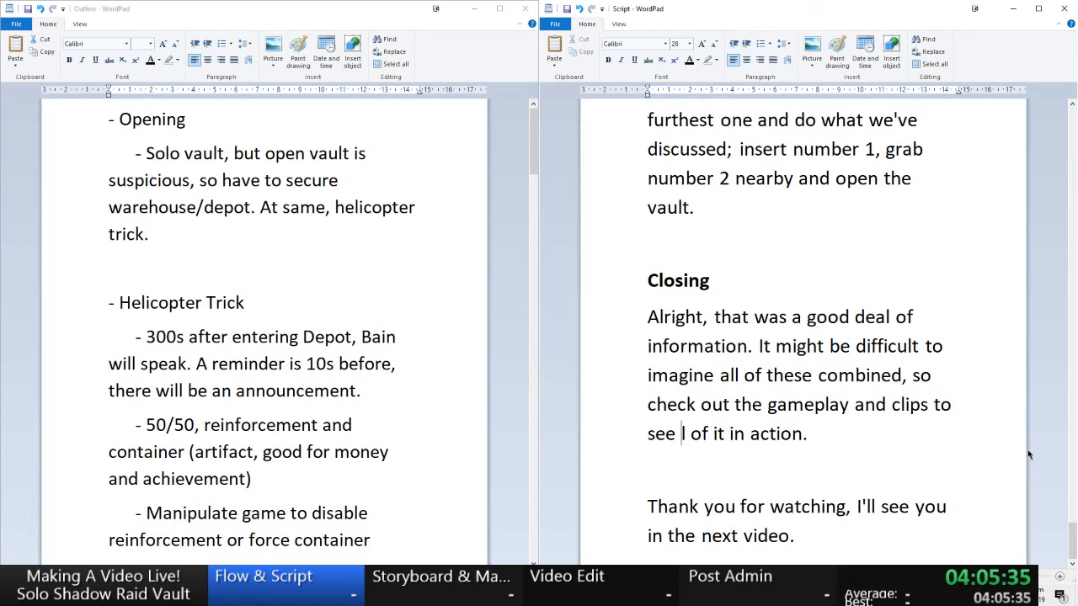
pyautogui.press('Delete')
pyautogui.press('Delete')
pyautogui.press('Delete')
pyautogui.press('Delete')
pyautogui.press('Delete')
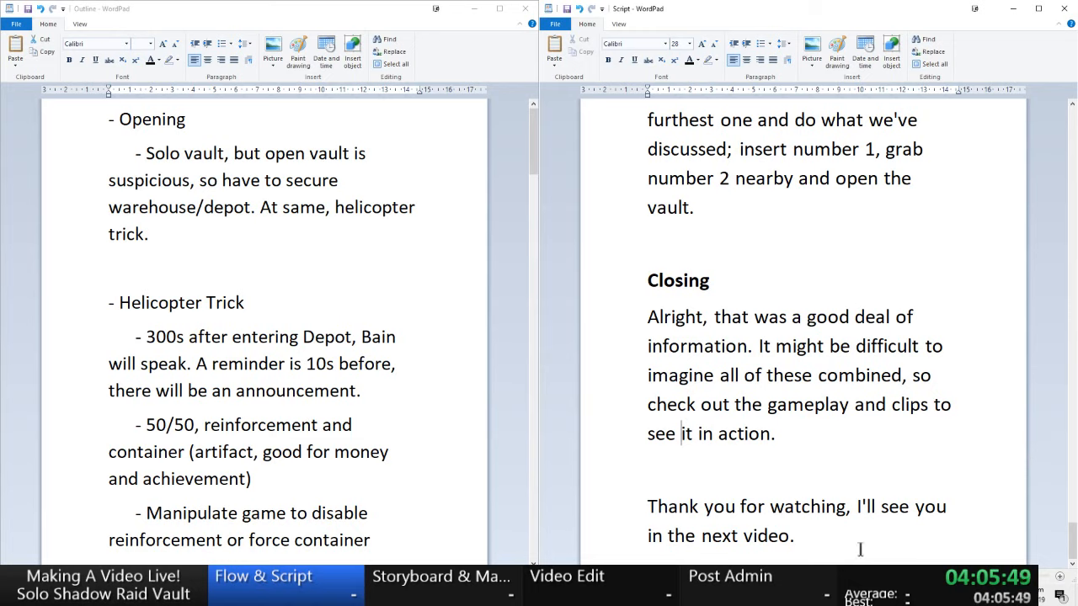
# - Replace the comma after "Thank you for watching" with "and" in the script's closing line
pyautogui.click(851, 506)
pyautogui.press('BackSpace')
pyautogui.write('and')
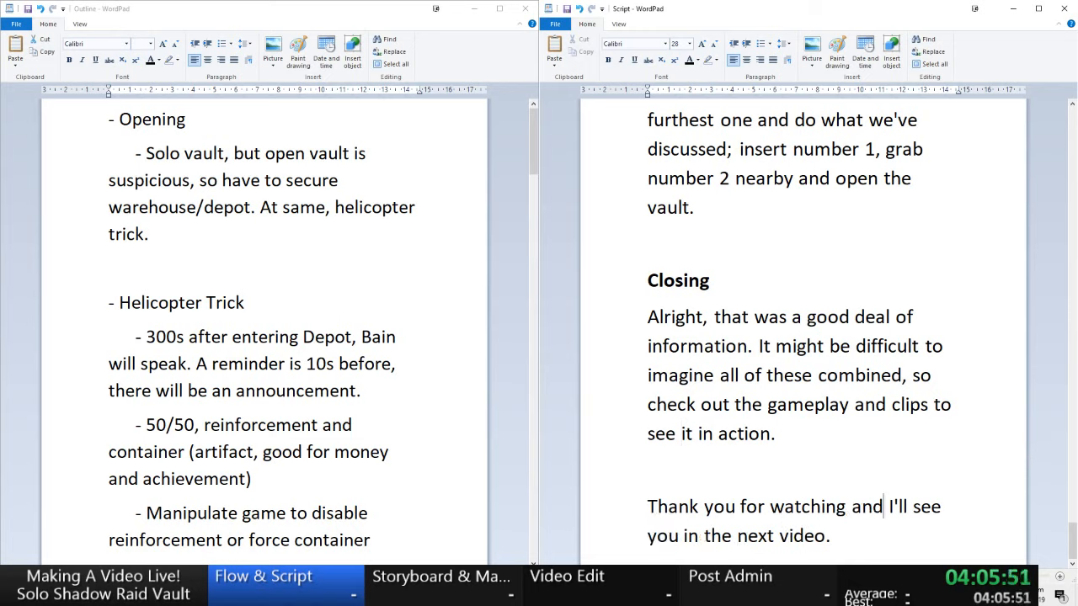
# - Close the Outline document and advance the stream timer to the storyboard segment
pyautogui.click(525, 8)
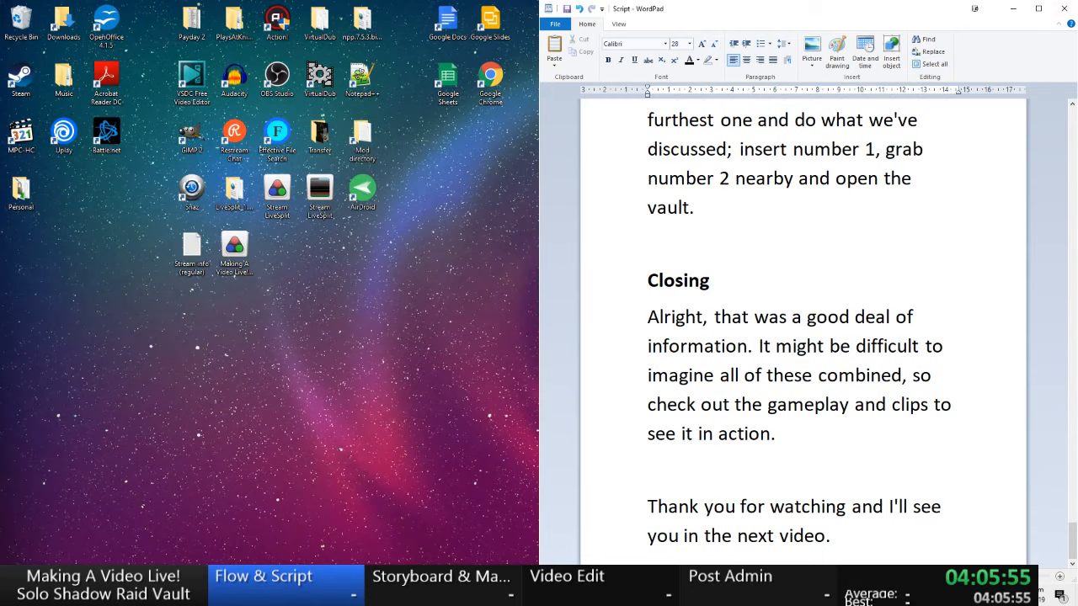
pyautogui.click(447, 376)
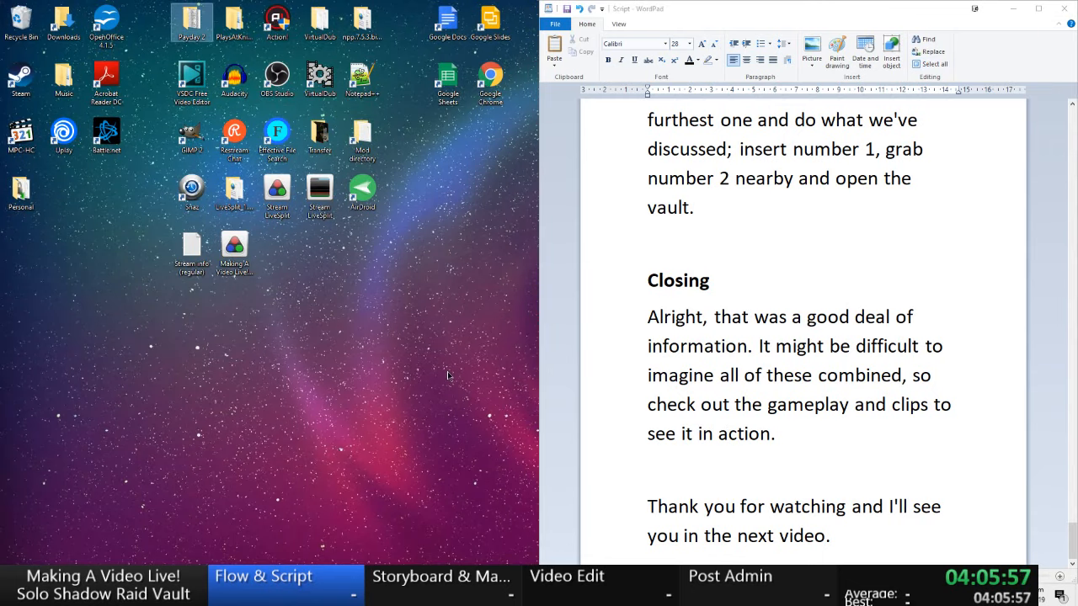
pyautogui.press('KP_1')
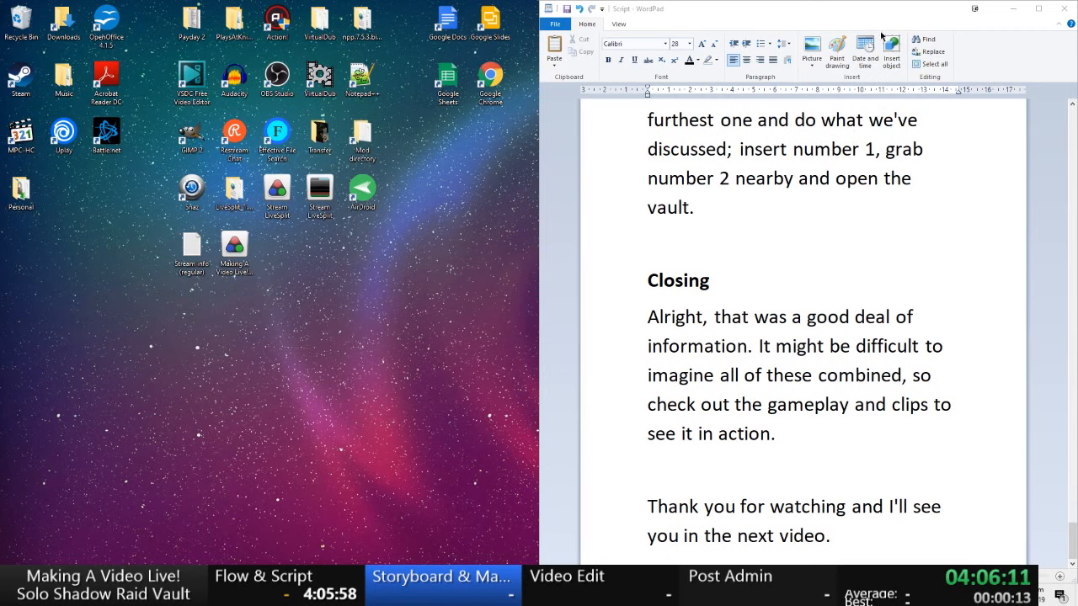
# - Bring up the Script and AirMirror windows and return the script to its Opening section
pyautogui.click(972, 9)
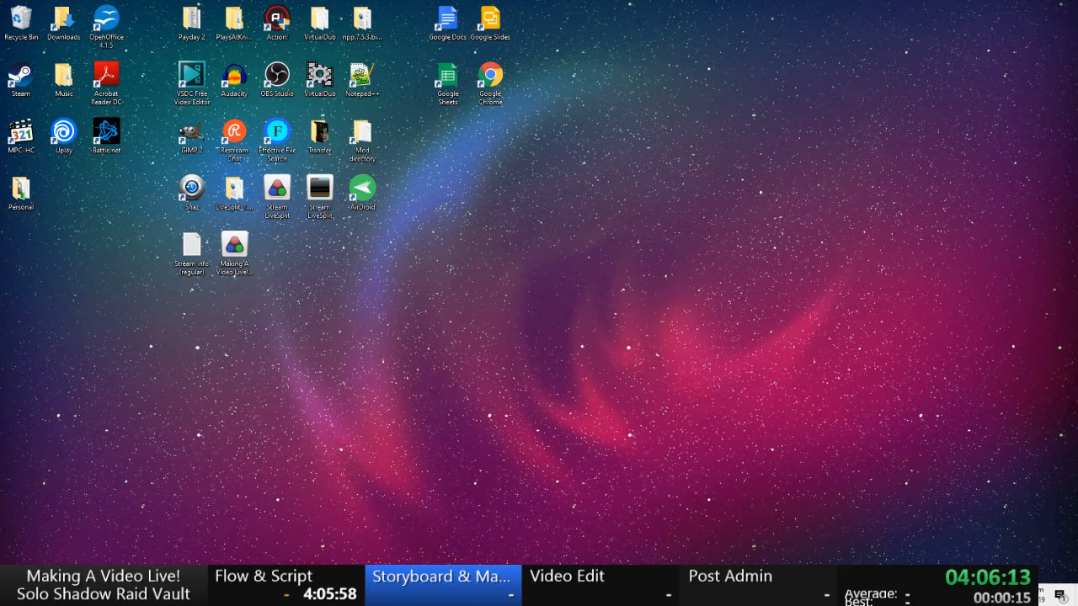
pyautogui.hotkey('alt', 'Tab')
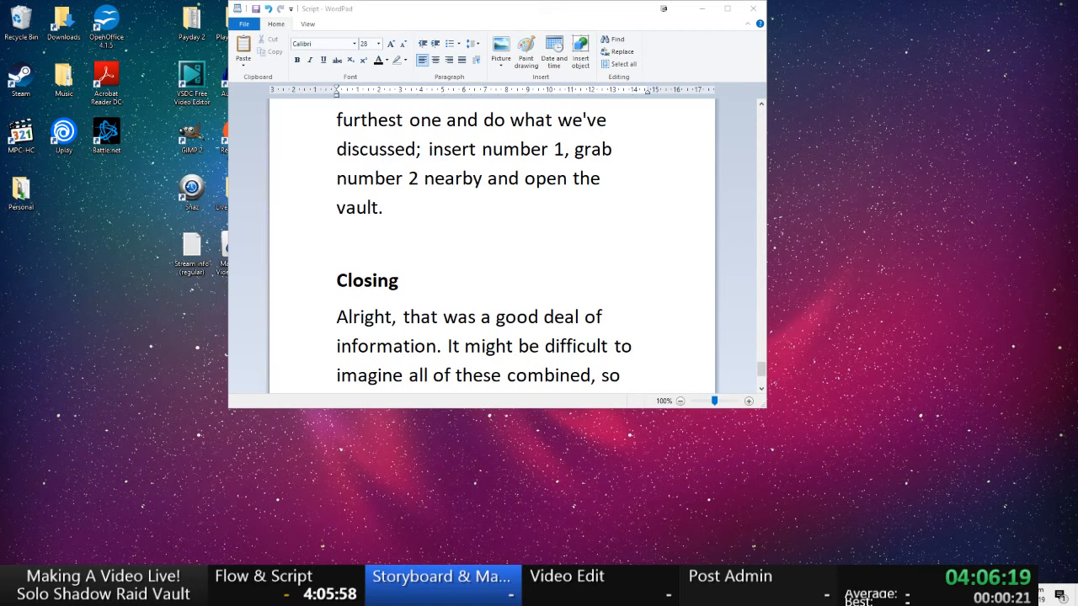
pyautogui.hotkey('alt', 'Tab')
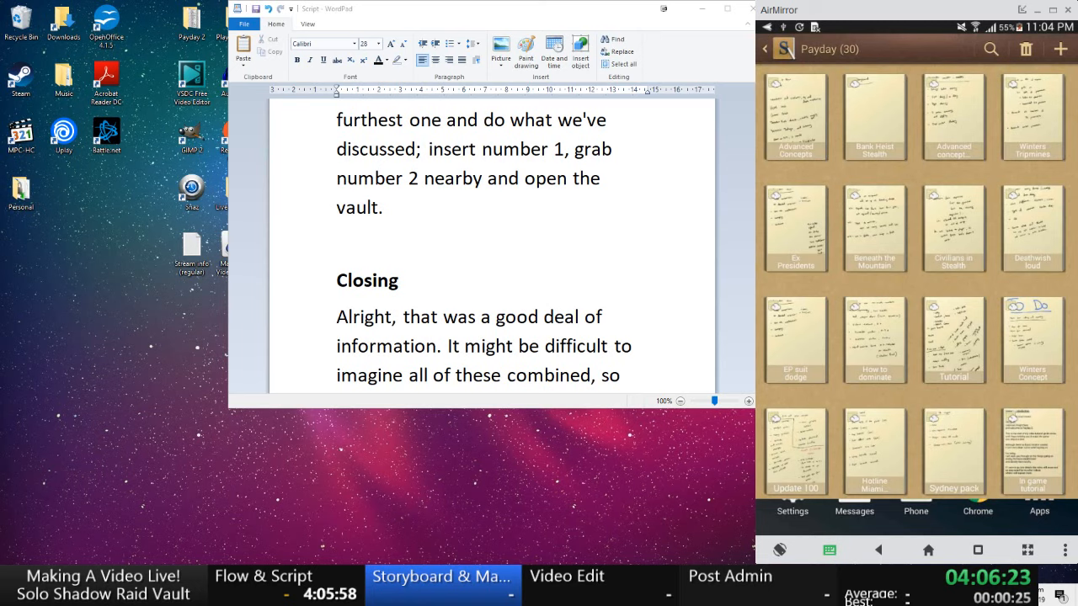
pyautogui.moveTo(462, 11); pyautogui.dragTo(353, 42)
pyautogui.click(616, 47)
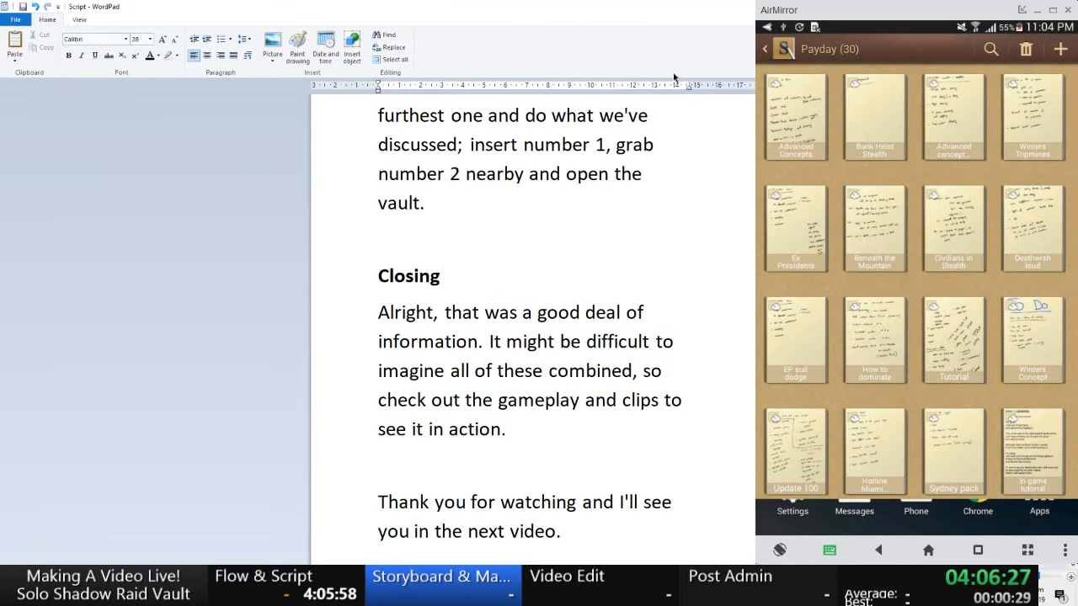
pyautogui.scroll(3, 529, 192)
pyautogui.scroll(20, 529, 192)
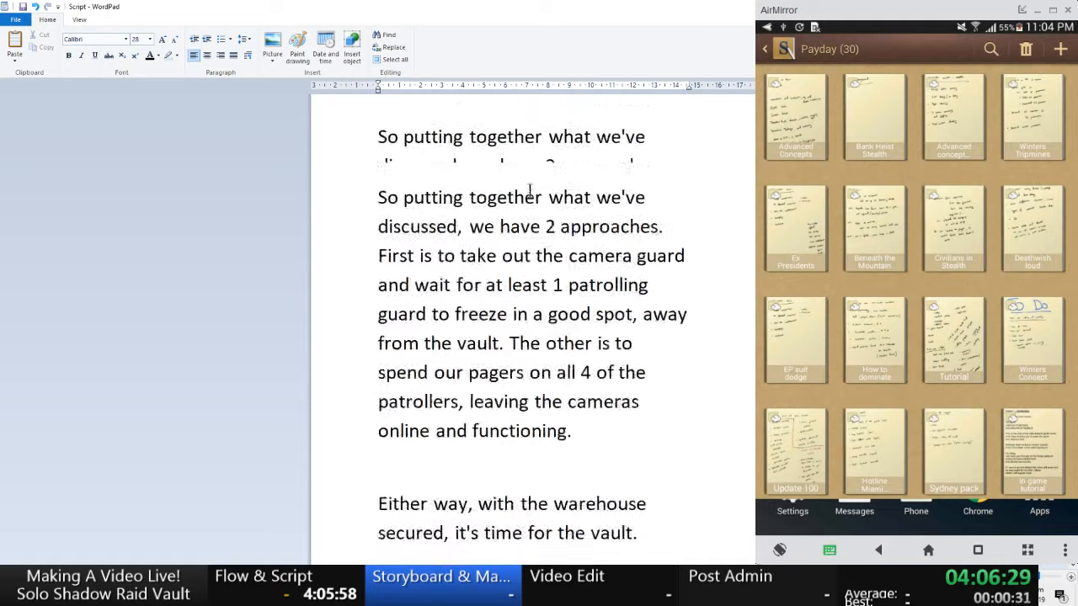
pyautogui.scroll(15, 529, 192)
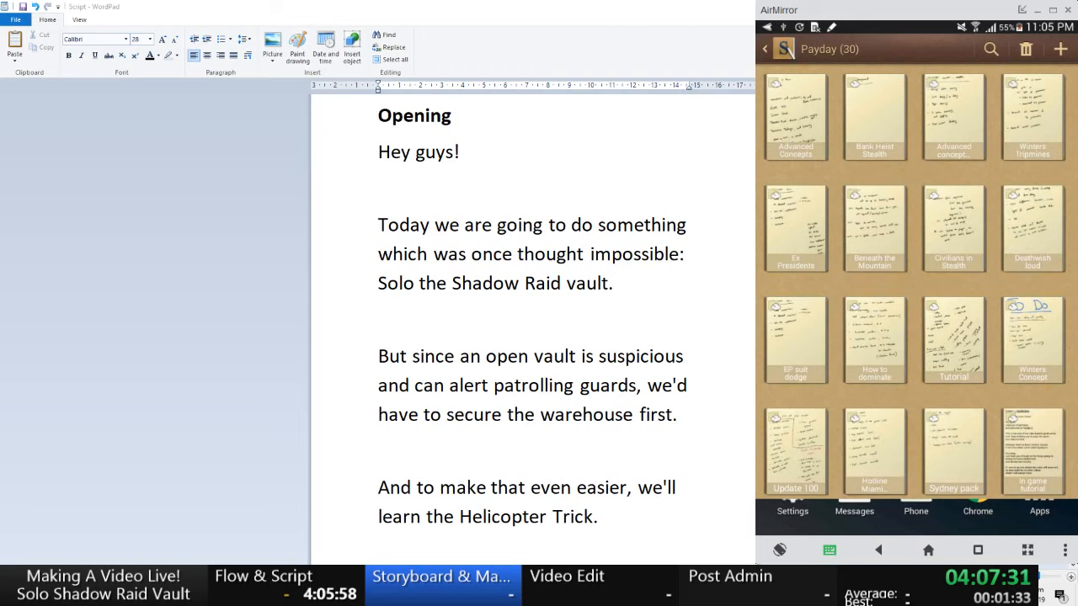
# - Dock the Script window beside the phone mirror and widen it to meet the mirror's edge
pyautogui.click(1039, 7)
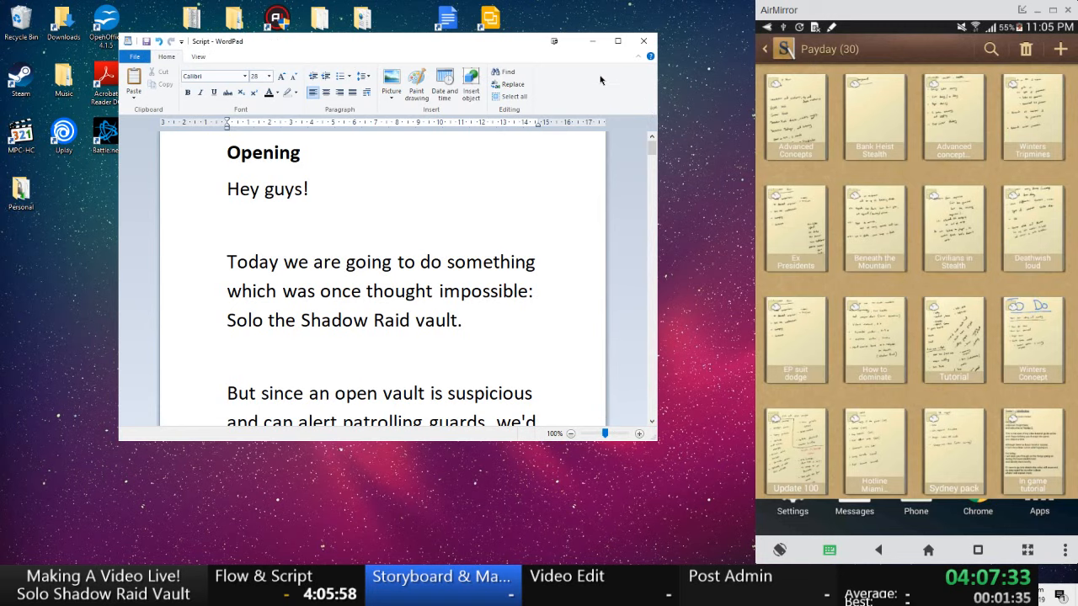
pyautogui.press('super+Left')
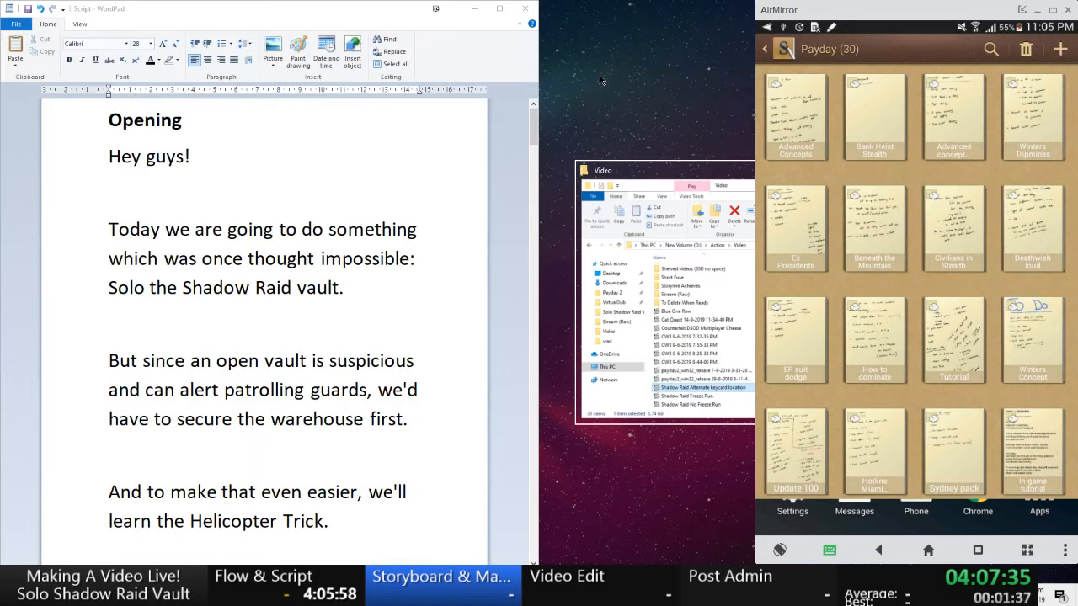
pyautogui.click(559, 132)
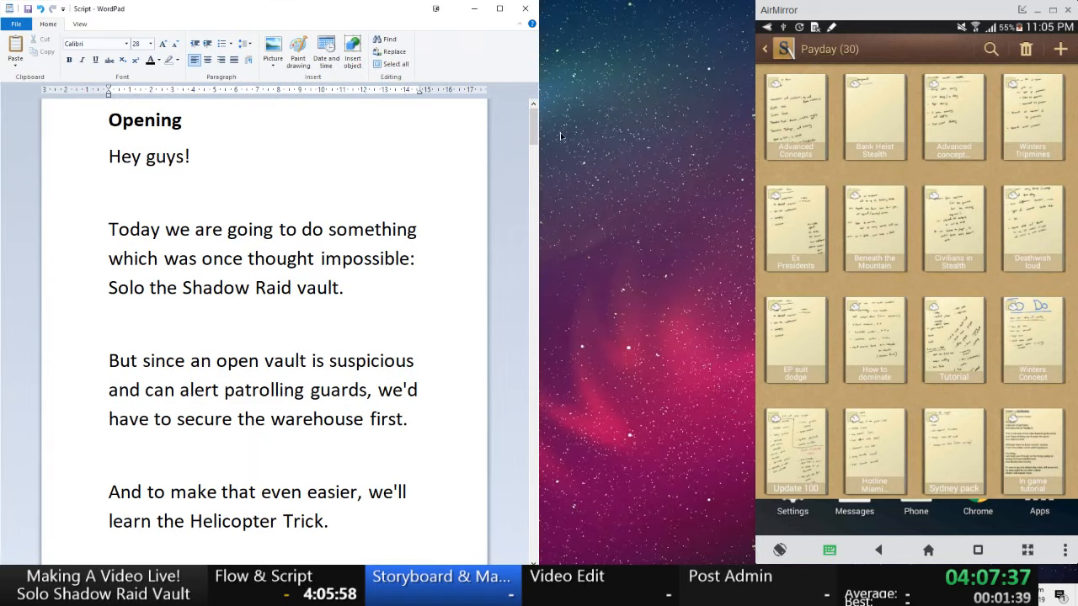
pyautogui.moveTo(538, 143); pyautogui.dragTo(752, 144)
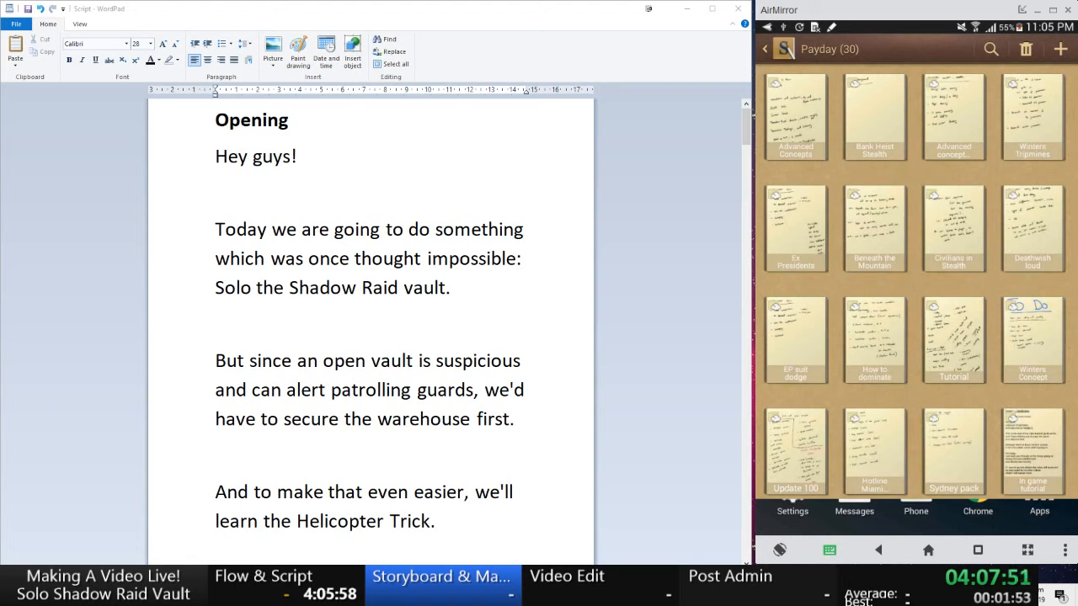
# - Create a new memo in the phone's Payday folder using the plain yellow page template
pyautogui.click(1060, 49)
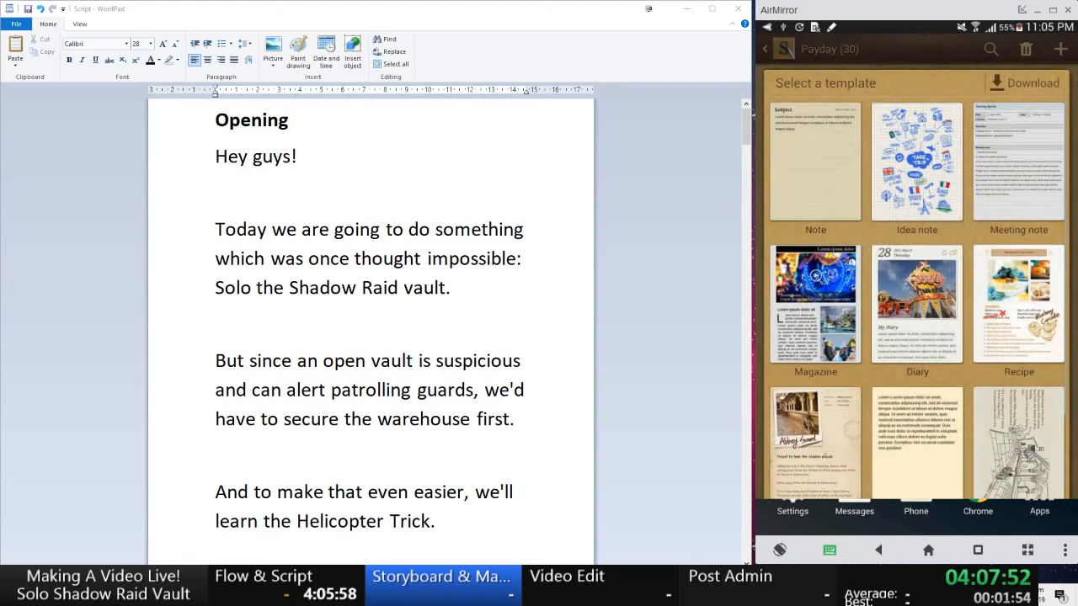
pyautogui.click(914, 441)
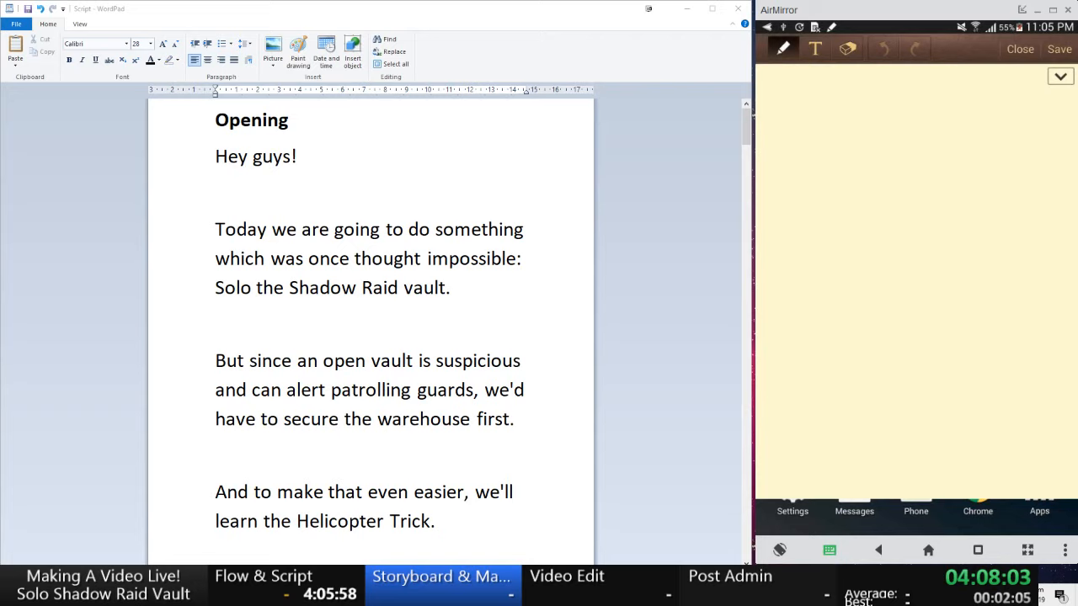
# - Save the new phone memo under the name Shadow Raid Vault Storyboard, replacing the default name
pyautogui.click(1059, 49)
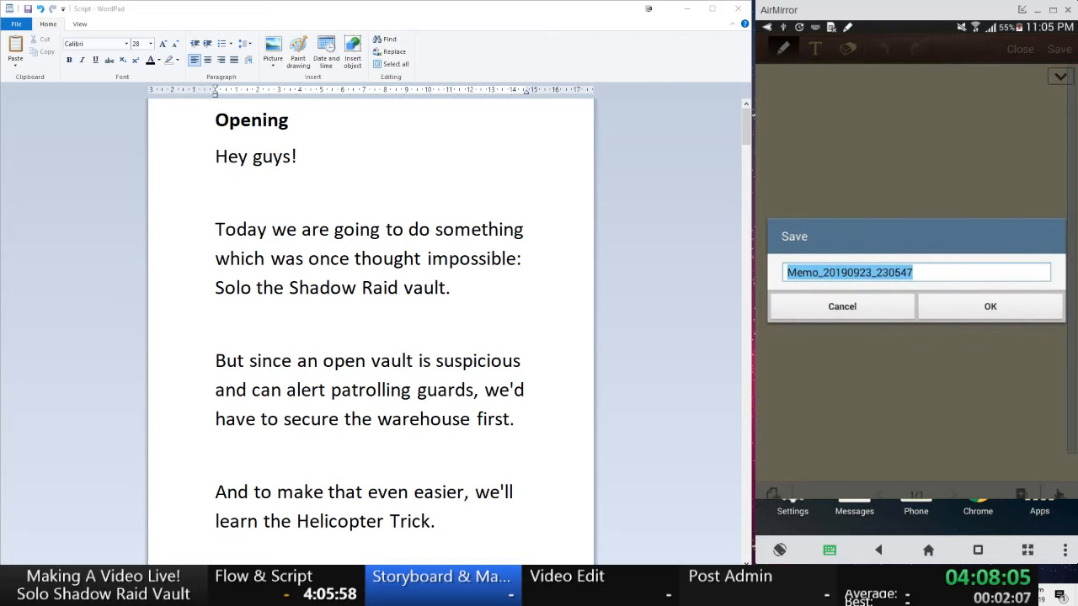
pyautogui.click(940, 275)
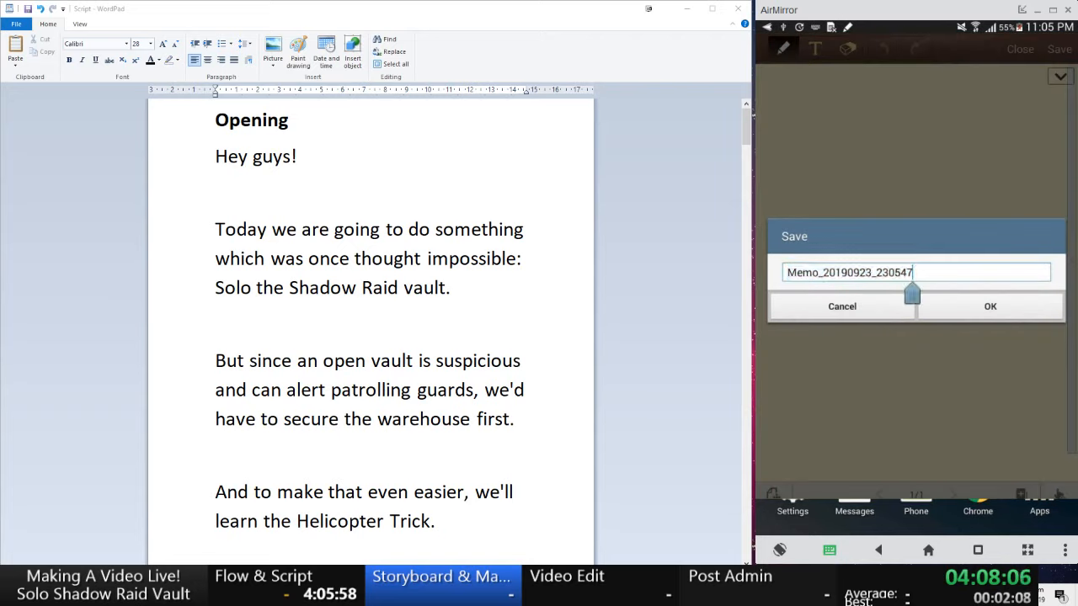
pyautogui.click(940, 269)
pyautogui.click(934, 269)
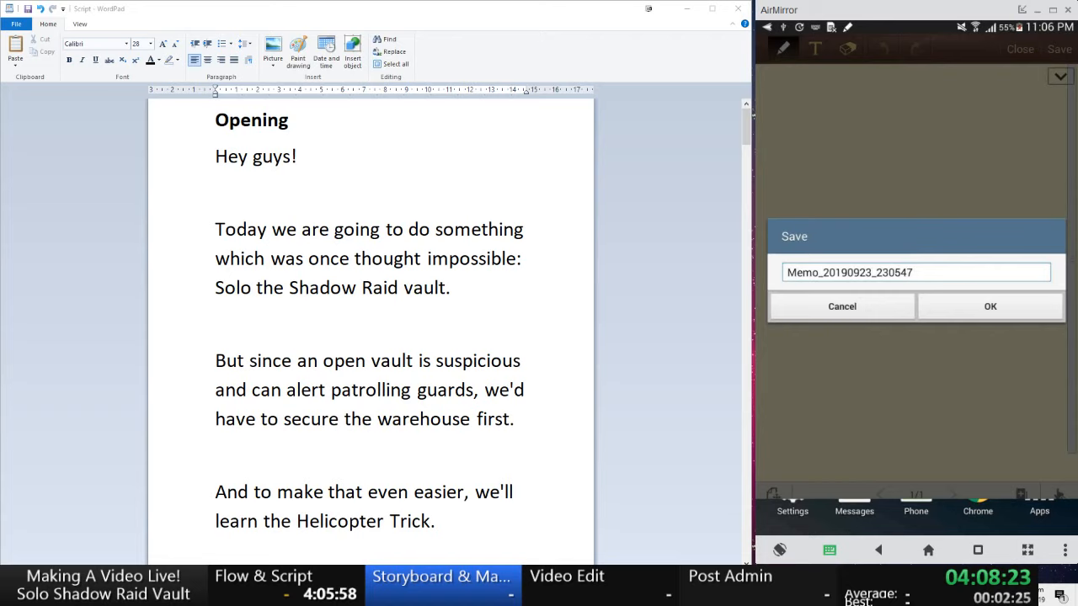
pyautogui.click(916, 273)
pyautogui.press('BackSpace')
pyautogui.press('BackSpace')
pyautogui.press('BackSpace')
pyautogui.press('BackSpace')
pyautogui.press('BackSpace')
pyautogui.press('BackSpace')
pyautogui.press('BackSpace')
pyautogui.press('BackSpace')
pyautogui.press('BackSpace')
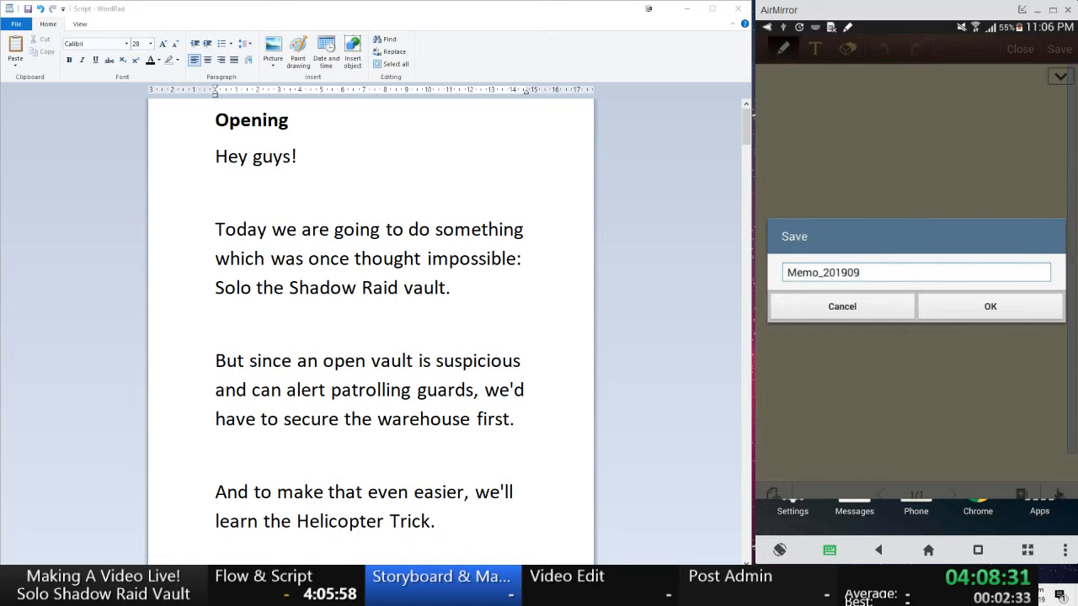
pyautogui.press('BackSpace')
pyautogui.press('BackSpace')
pyautogui.press('BackSpace')
pyautogui.press('BackSpace')
pyautogui.press('BackSpace')
pyautogui.press('BackSpace')
pyautogui.press('BackSpace')
pyautogui.press('BackSpace')
pyautogui.press('BackSpace')
pyautogui.press('BackSpace')
pyautogui.press('BackSpace')
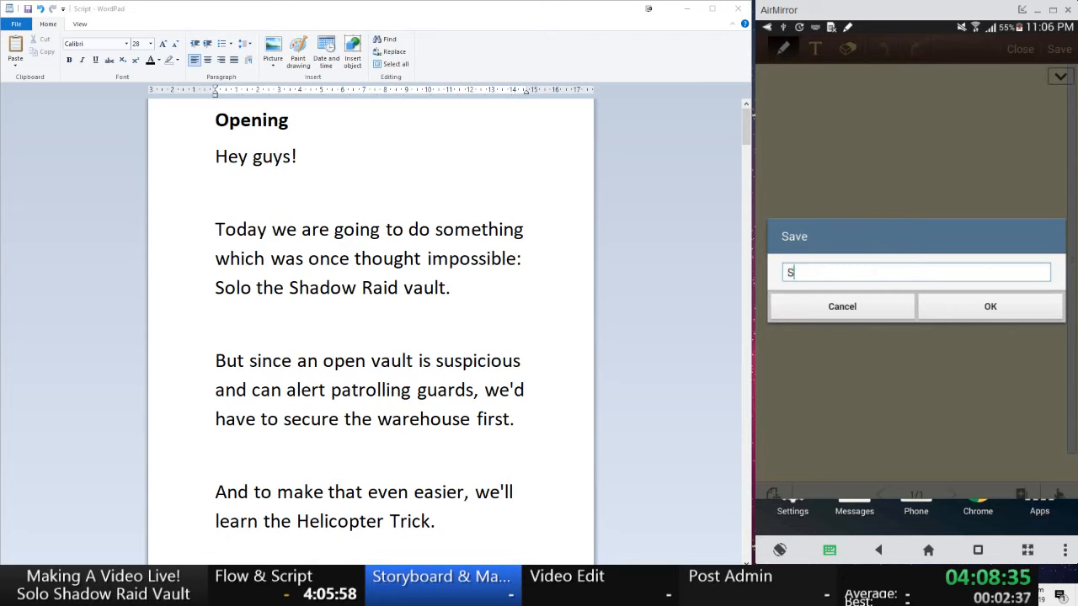
pyautogui.write('S')
pyautogui.press('BackSpace')
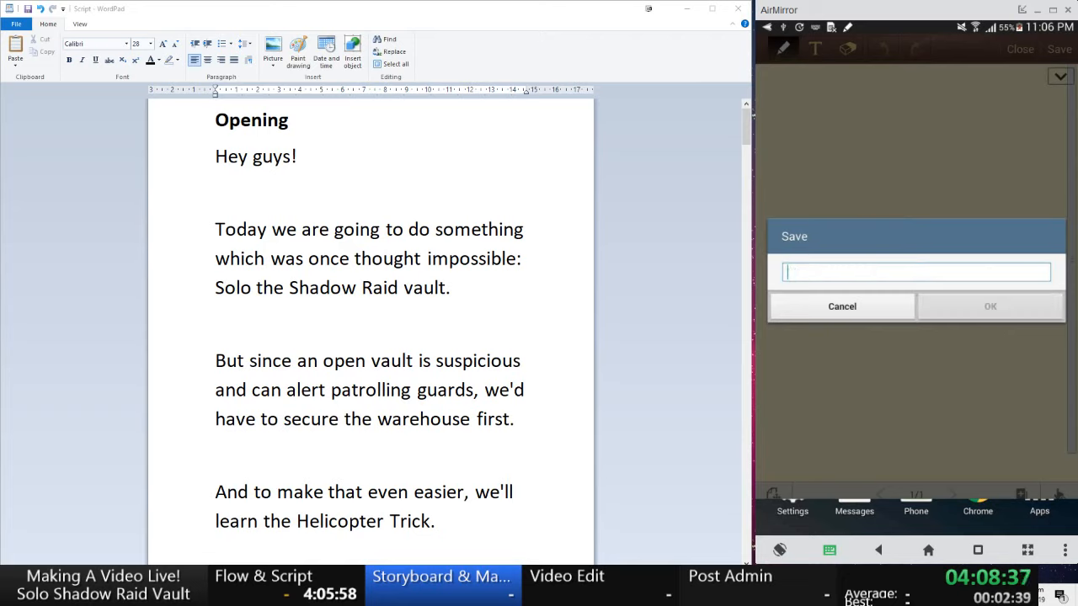
pyautogui.write('Shad')
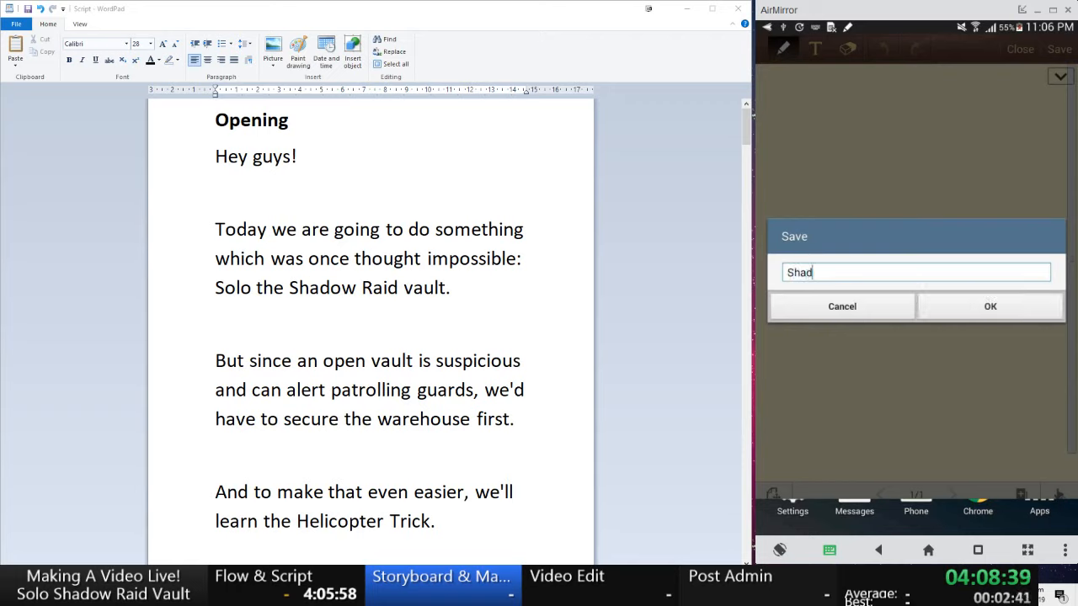
pyautogui.write('ow Raid Vault ')
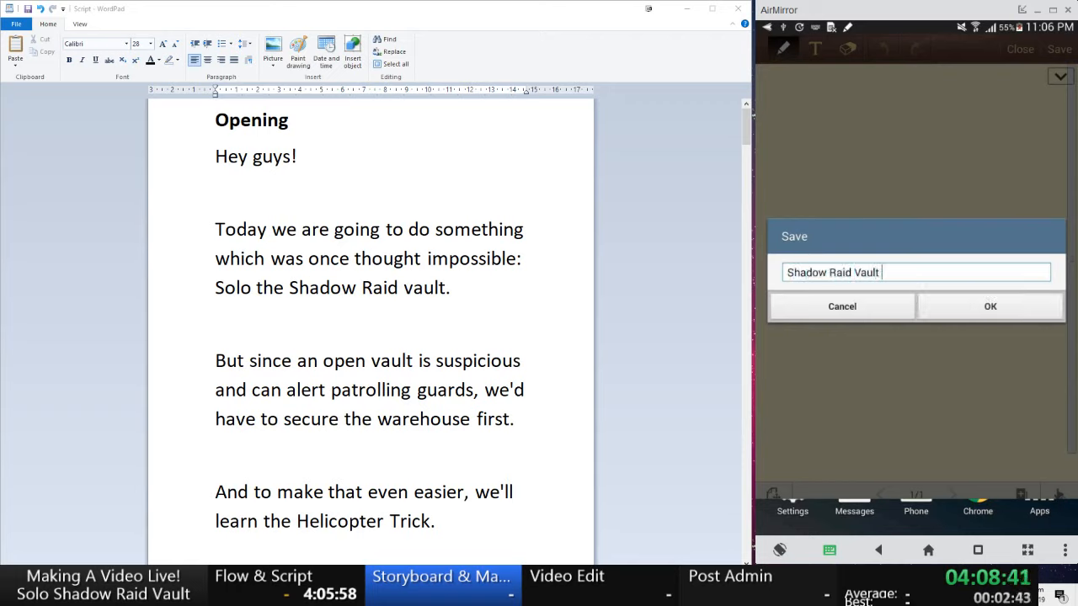
pyautogui.write('Storyboard')
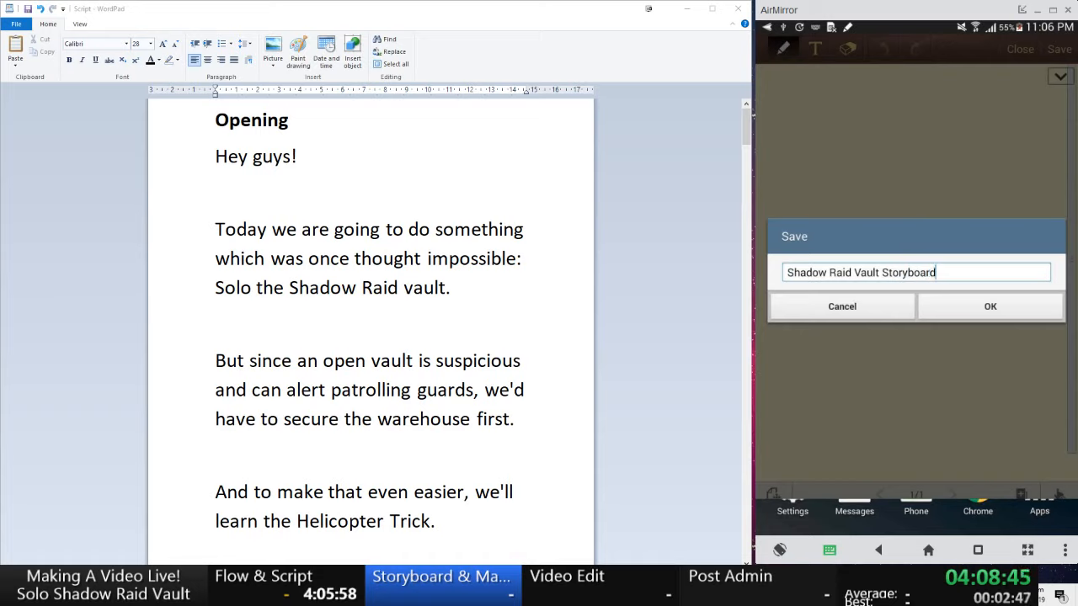
pyautogui.press('Return')
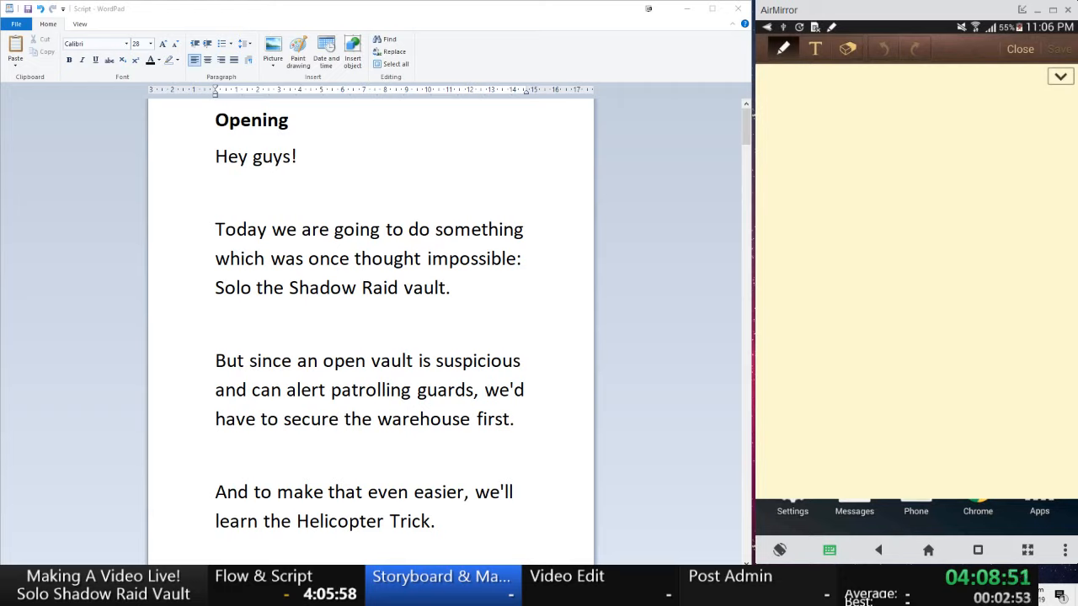
# - Switch to the WordPad script and highlight the Opening paragraphs from "Today we are going" through "learn the Helicopter Trick."
pyautogui.click(527, 216)
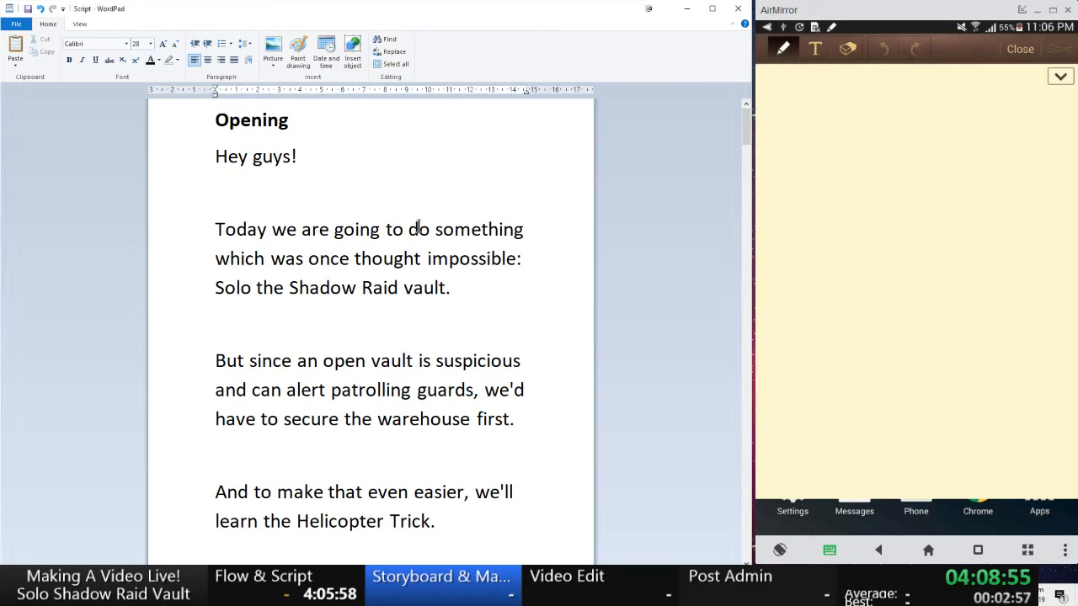
pyautogui.scroll(-1, 418, 226)
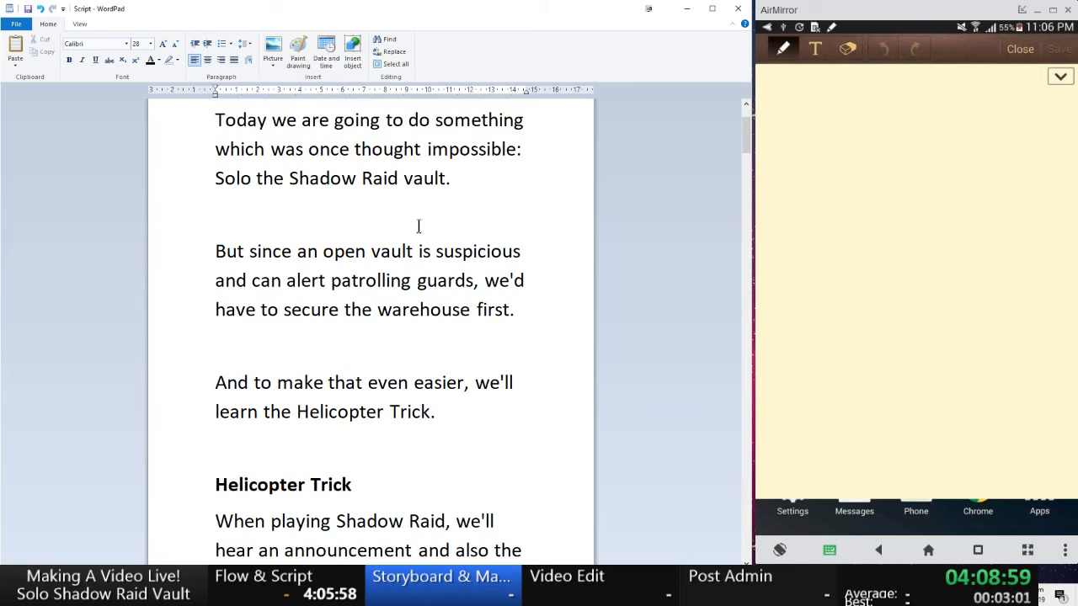
pyautogui.scroll(1, 417, 226)
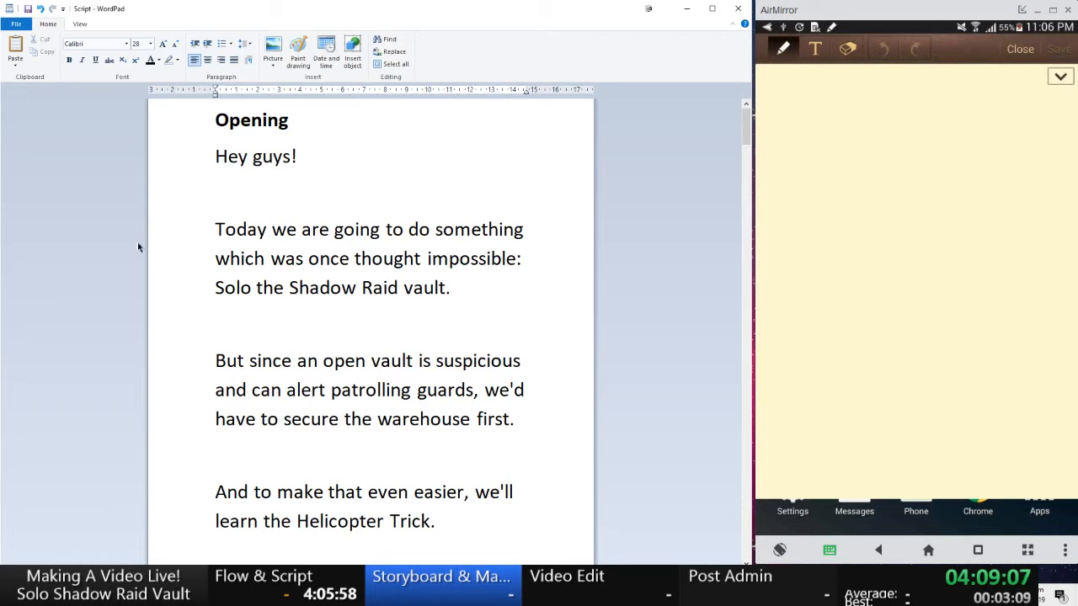
pyautogui.moveTo(217, 226); pyautogui.dragTo(481, 513)
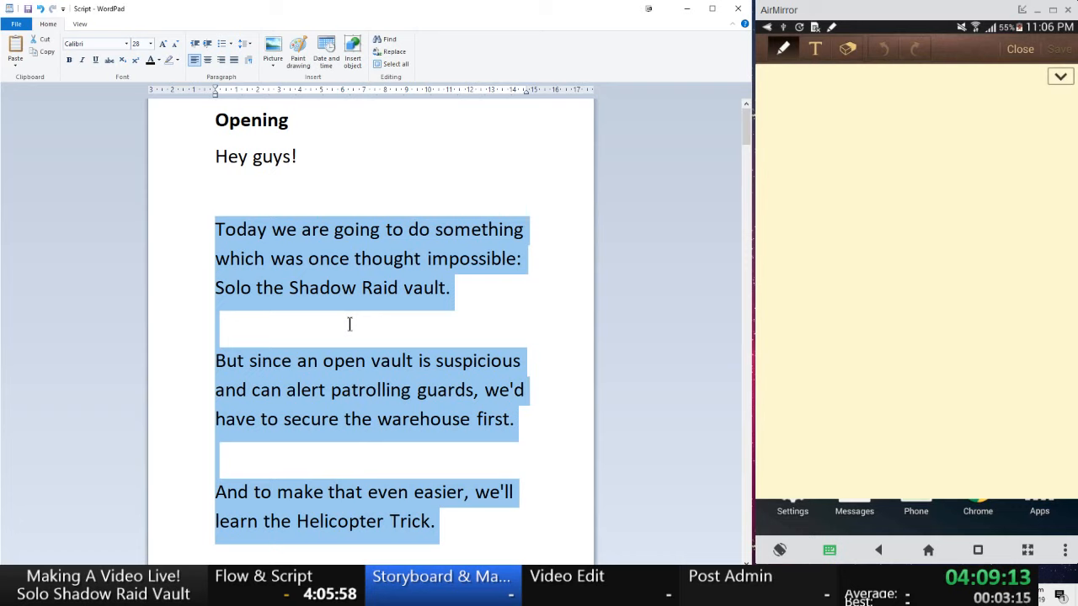
pyautogui.scroll(-2, 349, 324)
pyautogui.scroll(2, 348, 318)
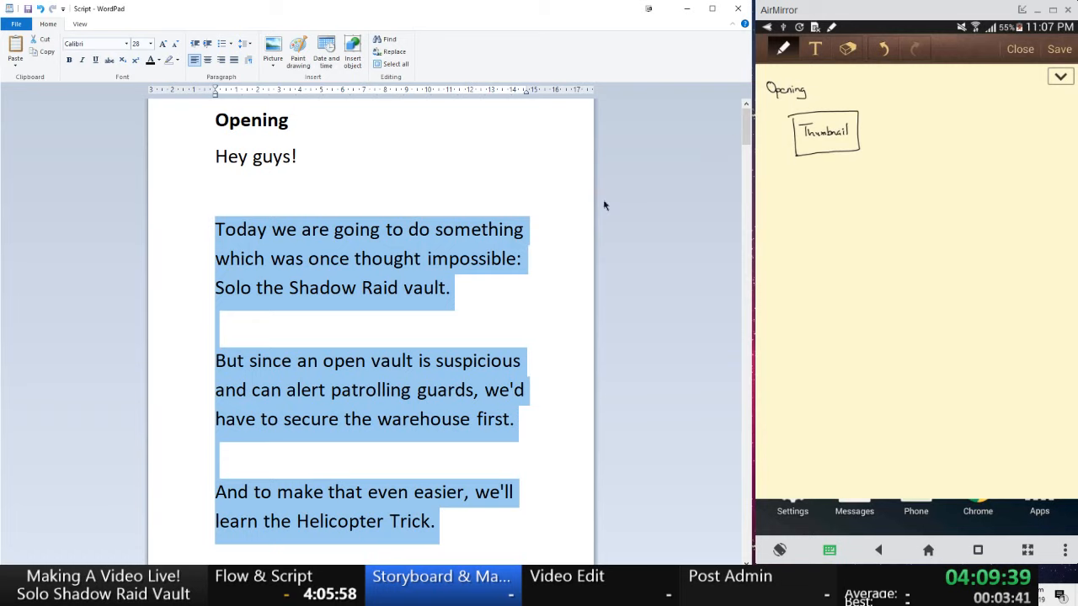
# - Clear the highlight on the Opening text and bring the script to the Helicopter Trick section
pyautogui.click(407, 208)
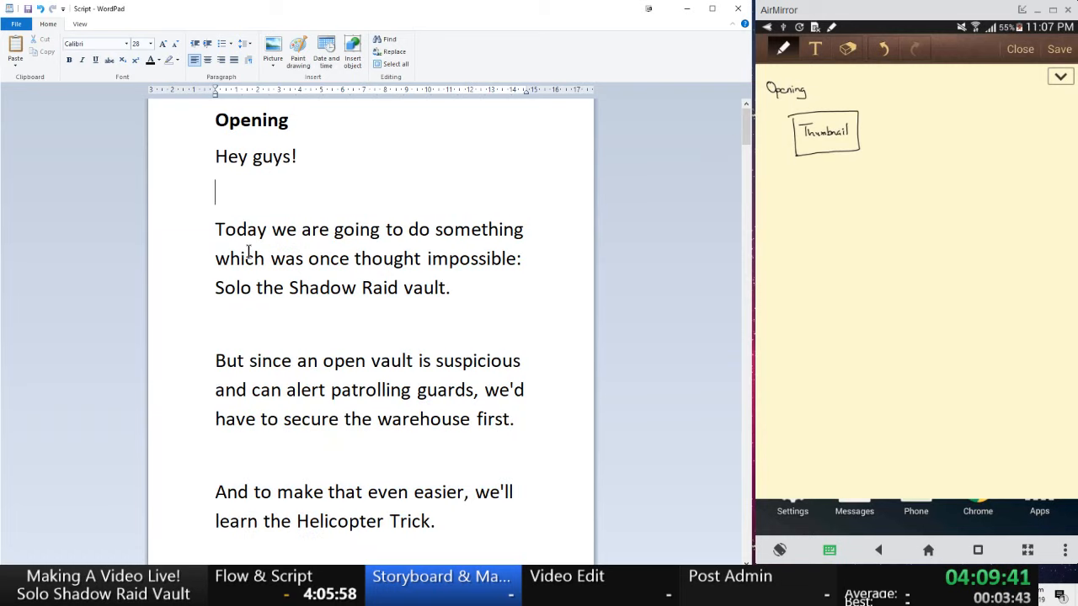
pyautogui.scroll(-3, 248, 252)
pyautogui.scroll(-1, 233, 277)
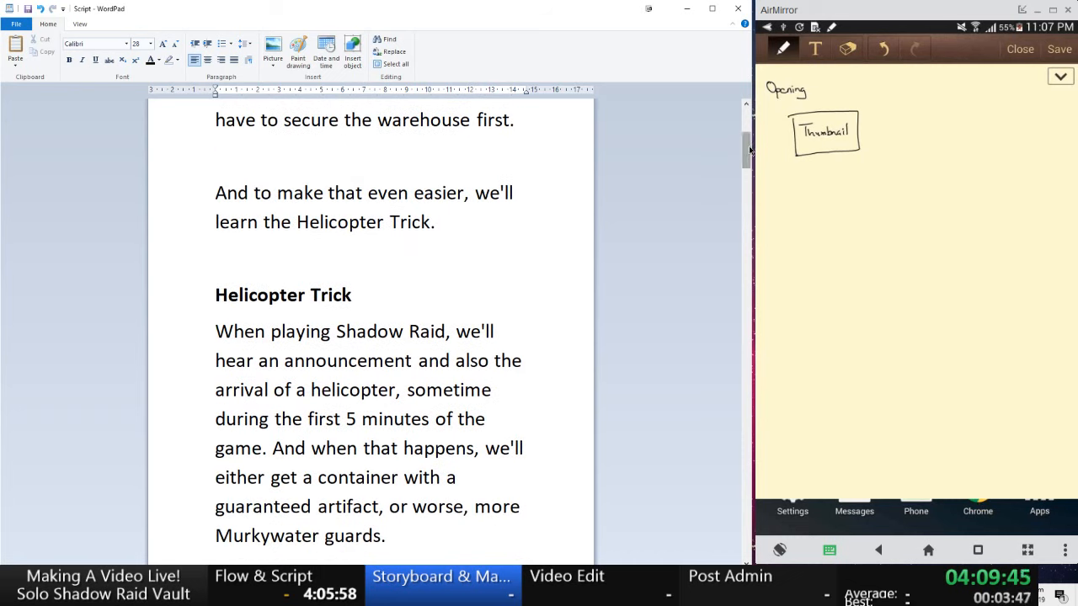
pyautogui.moveTo(749, 150); pyautogui.dragTo(750, 161)
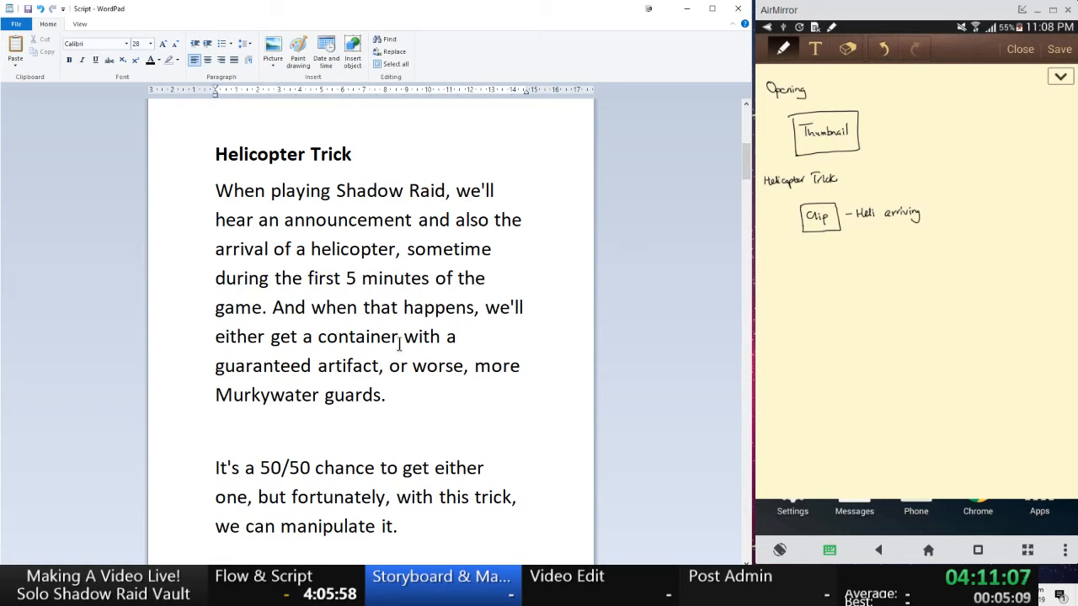
# - Review the start of the Helicopter Trick section and highlight its text from "When playing Shadow Raid" through "we can manipulate it."
pyautogui.scroll(-1, 376, 377)
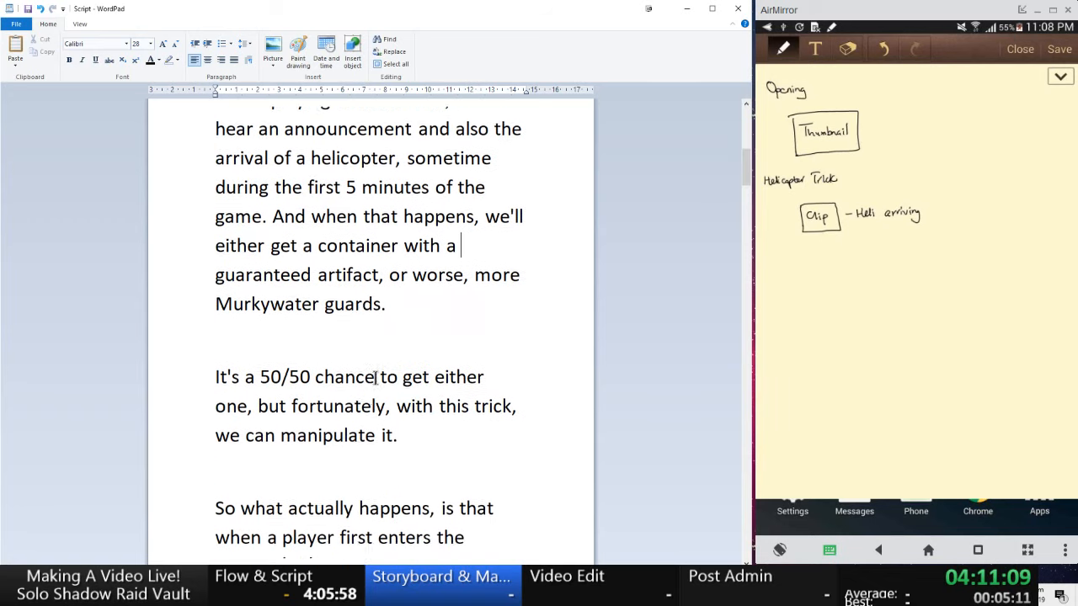
pyautogui.scroll(-1, 375, 377)
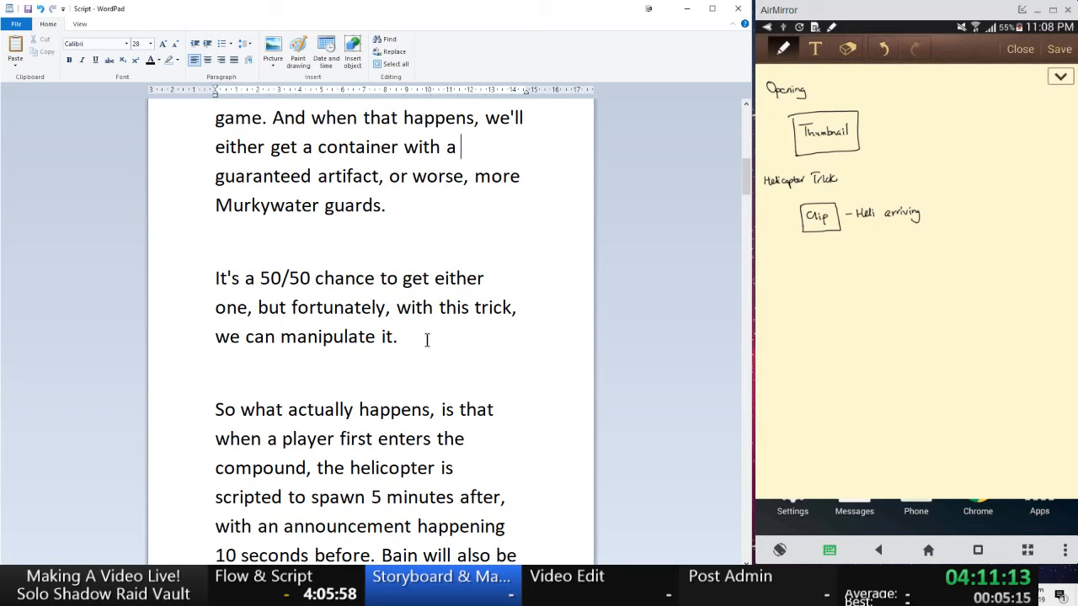
pyautogui.scroll(-1, 412, 348)
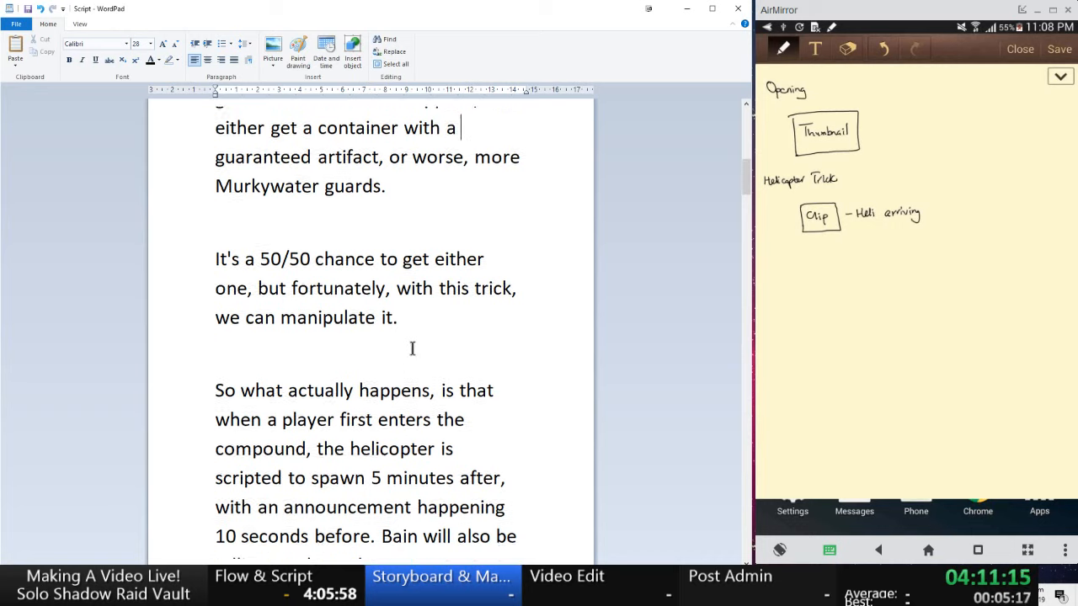
pyautogui.moveTo(413, 244); pyautogui.dragTo(280, 175)
pyautogui.scroll(1, 340, 215)
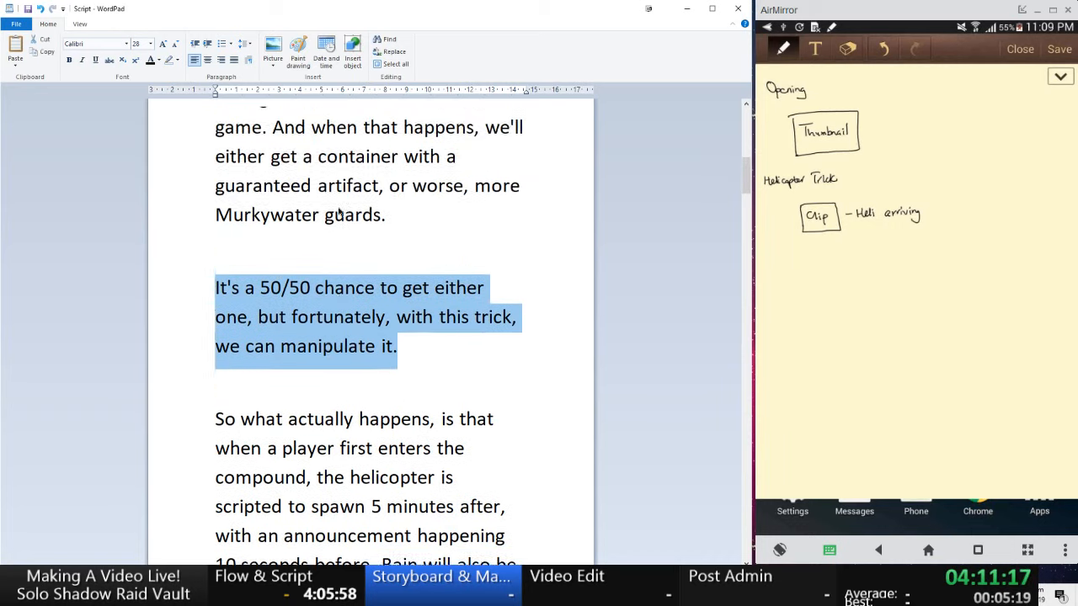
pyautogui.scroll(2, 339, 215)
pyautogui.moveTo(214, 189); pyautogui.dragTo(403, 527)
# - Go over the paragraph beginning "So what actually happens" and leave the cursor on the blank line below it
pyautogui.scroll(-6, 421, 257)
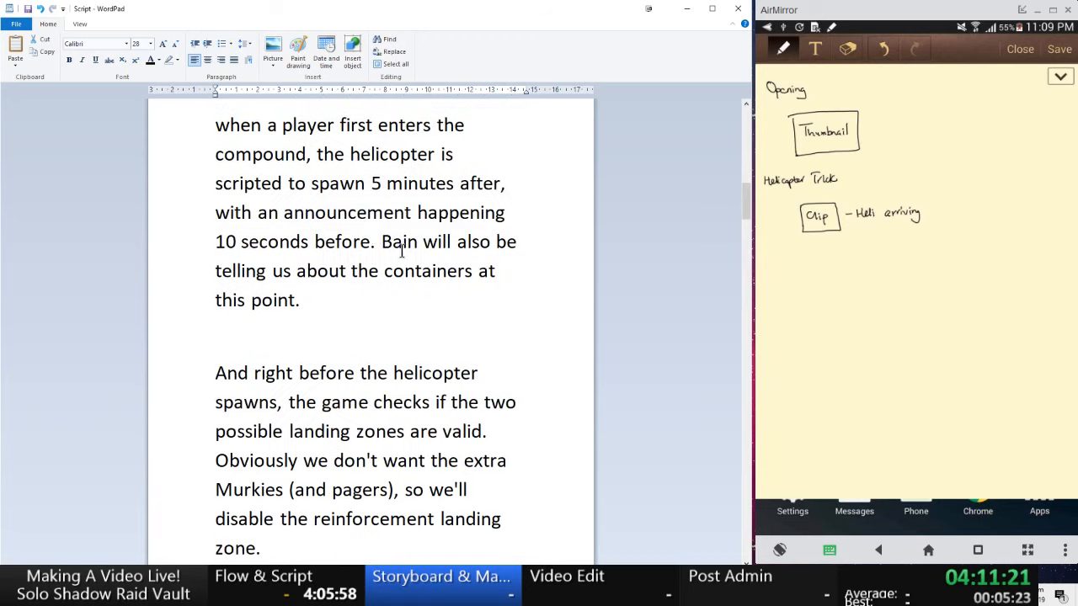
pyautogui.scroll(1, 361, 231)
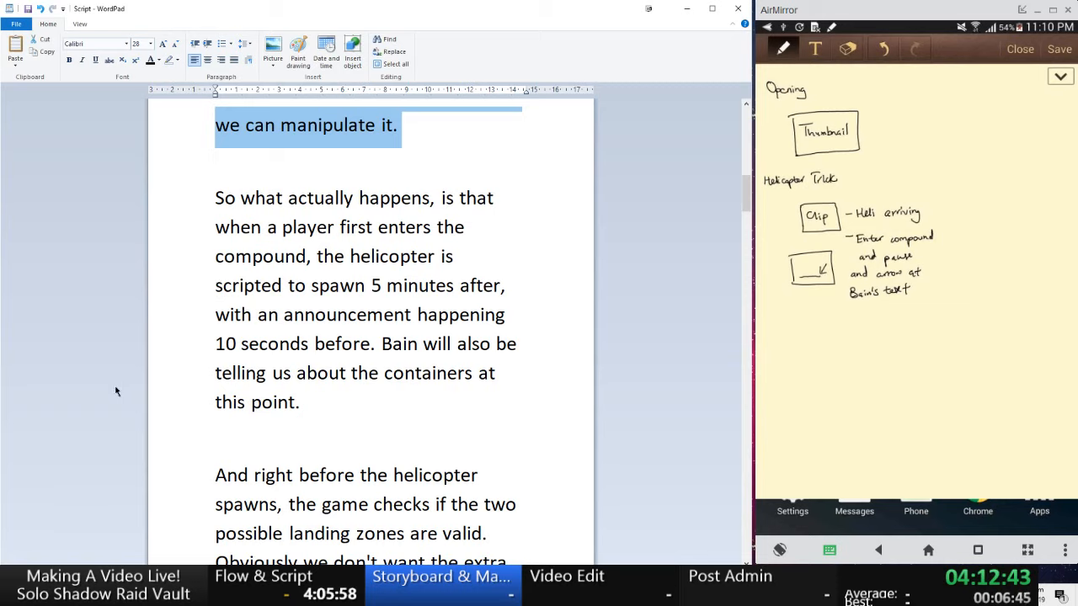
pyautogui.click(247, 212)
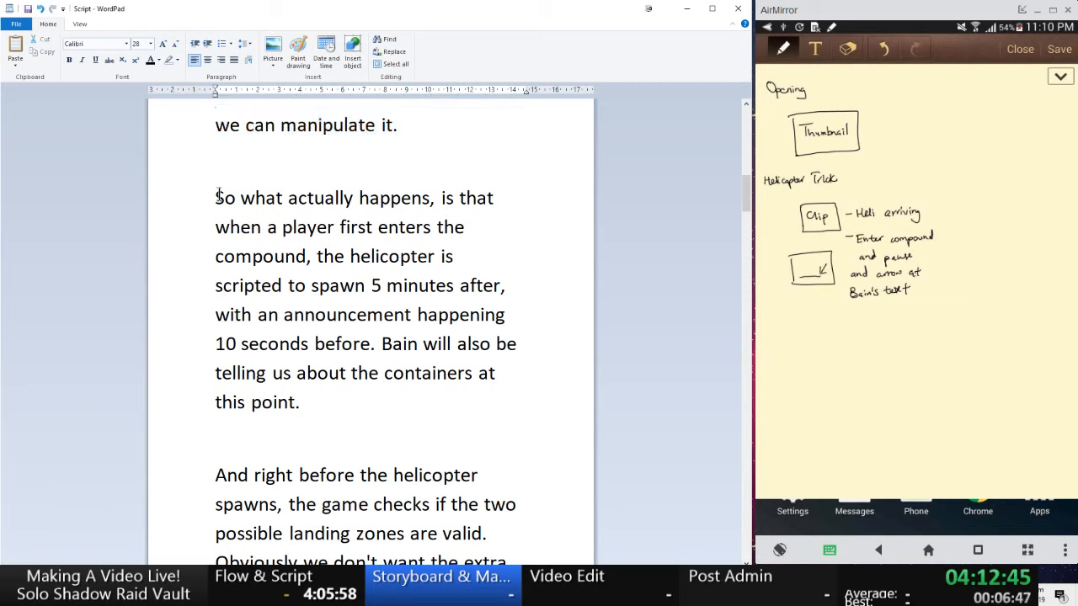
pyautogui.moveTo(216, 199); pyautogui.dragTo(316, 299)
pyautogui.click(330, 291)
# - Read on through the script's paragraph on the two landing zones and the following one on walking onto the helipad
pyautogui.scroll(-1, 397, 445)
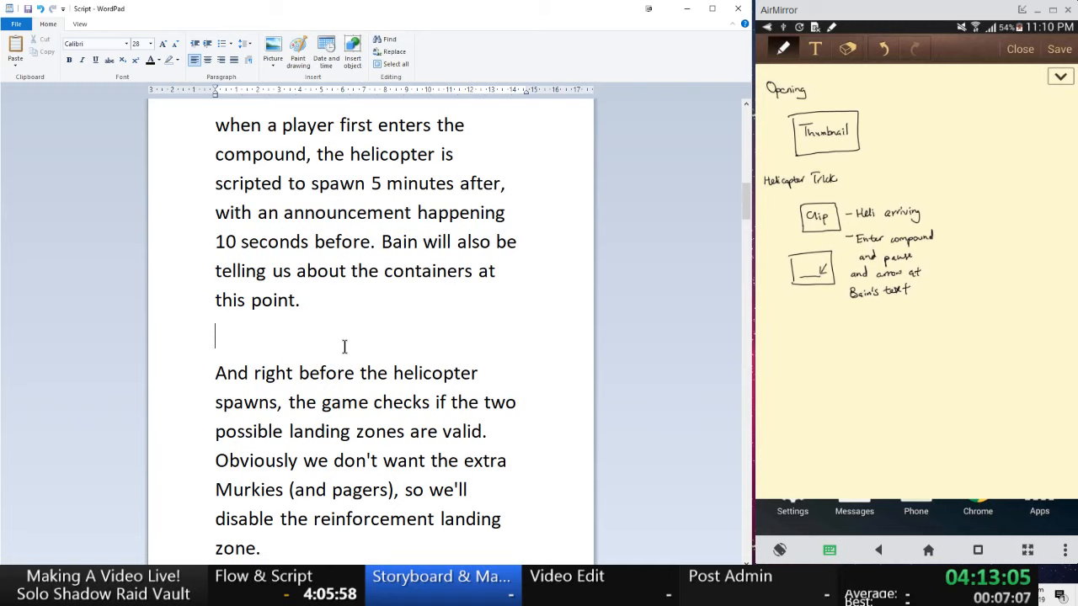
pyautogui.scroll(-1, 344, 346)
pyautogui.scroll(-1, 344, 347)
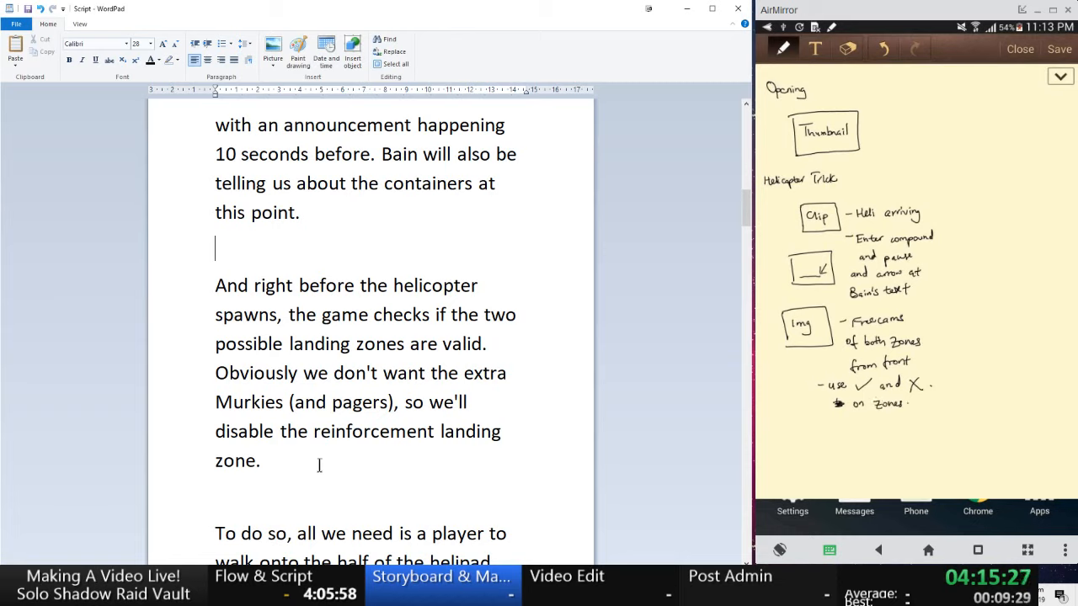
pyautogui.scroll(-1, 319, 465)
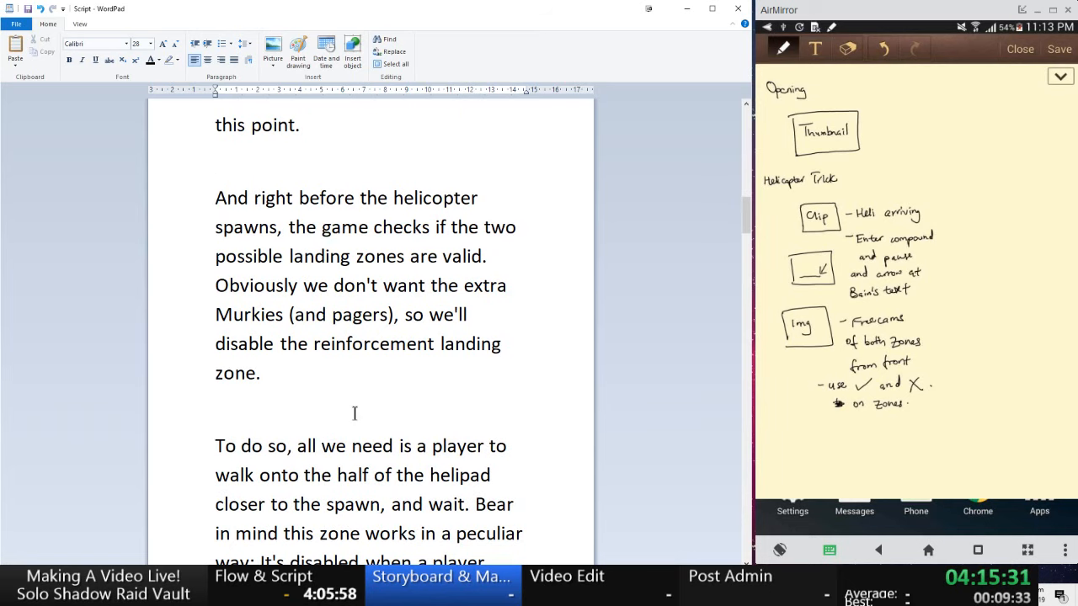
pyautogui.scroll(-1, 371, 431)
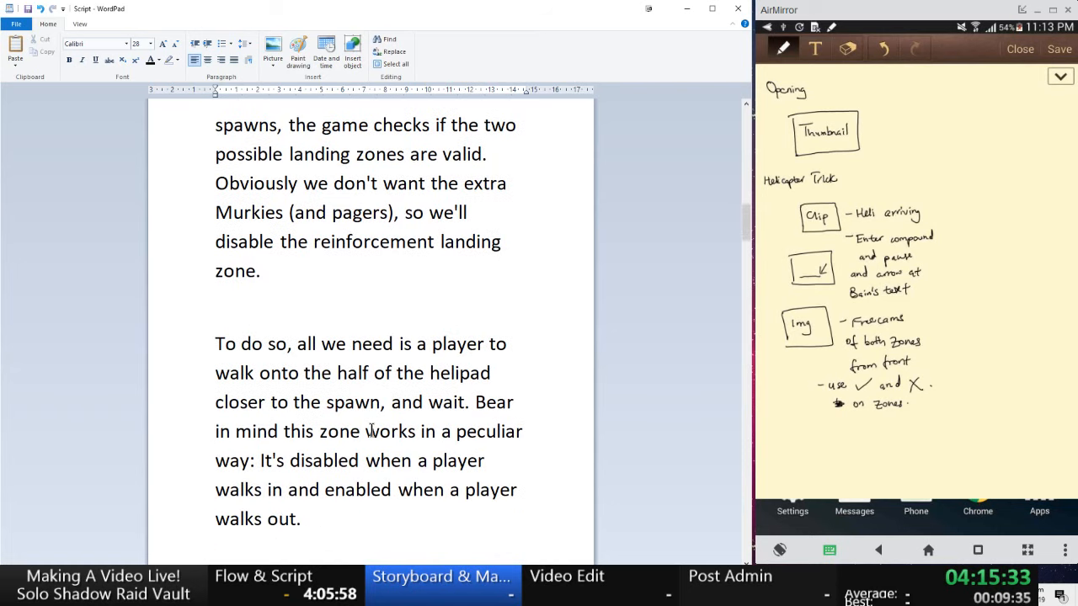
pyautogui.scroll(-1, 364, 396)
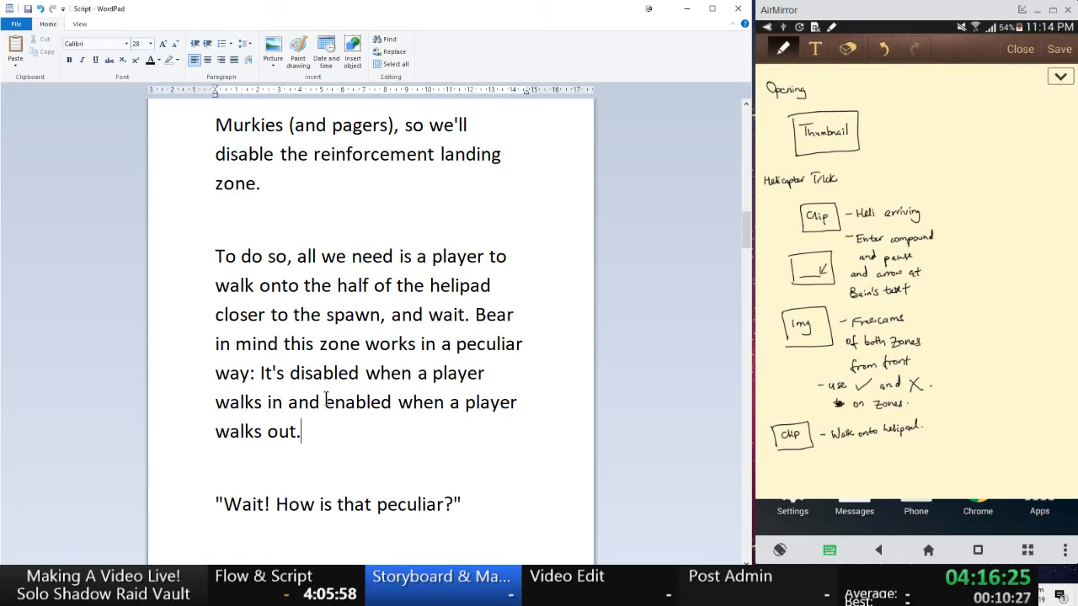
pyautogui.scroll(-2, 325, 400)
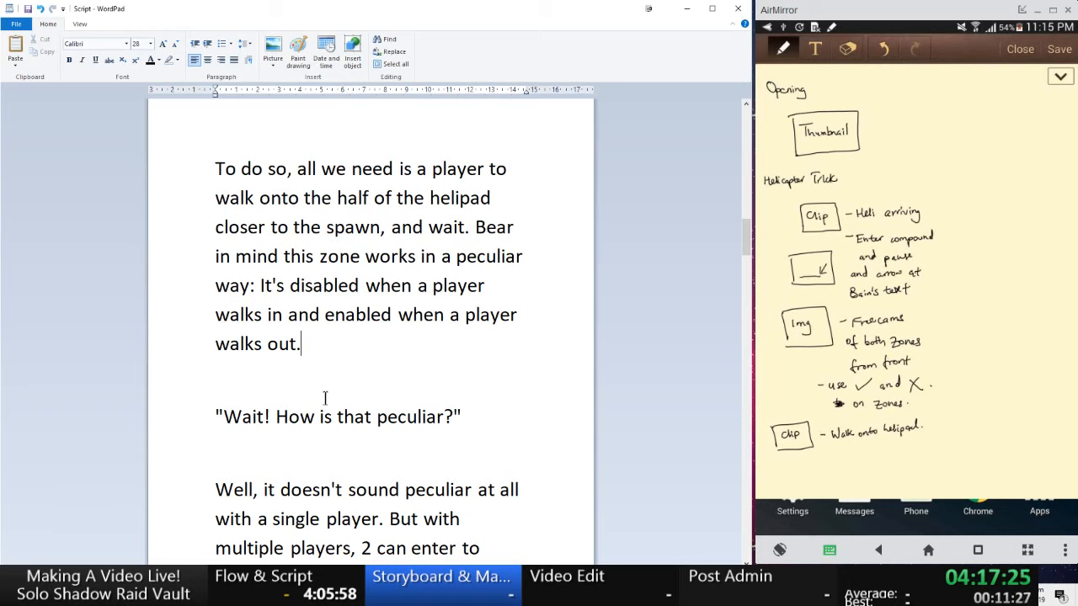
# - Highlight the sentence from "To do so, all we need" through "and wait." and recheck the landing zone paragraph above it
pyautogui.click(217, 168)
pyautogui.moveTo(216, 167); pyautogui.dragTo(477, 238)
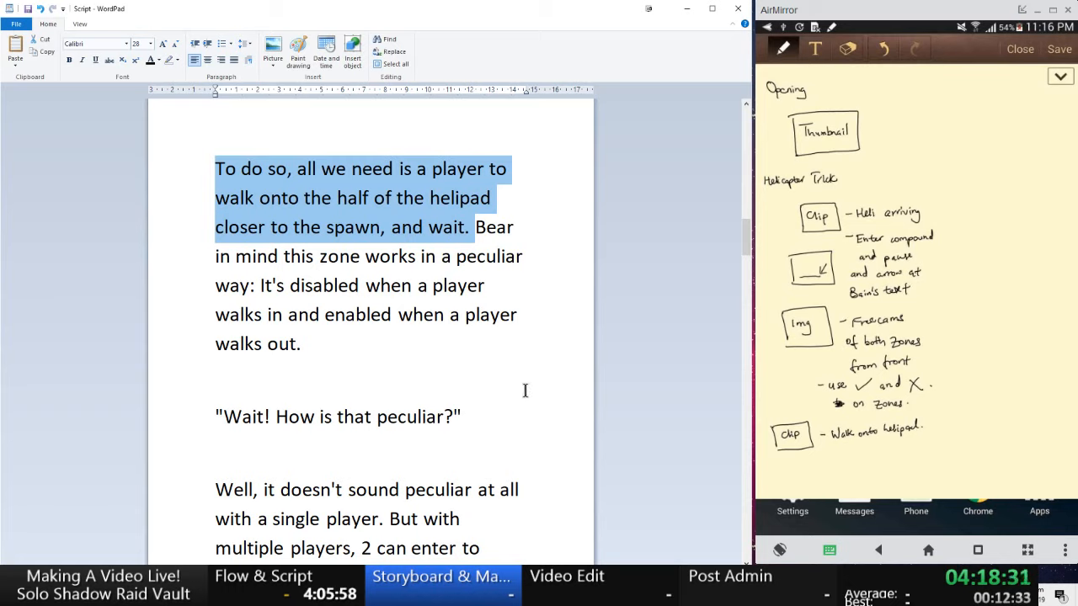
pyautogui.click(215, 169)
pyautogui.moveTo(216, 169); pyautogui.dragTo(473, 227)
pyautogui.scroll(1, 431, 246)
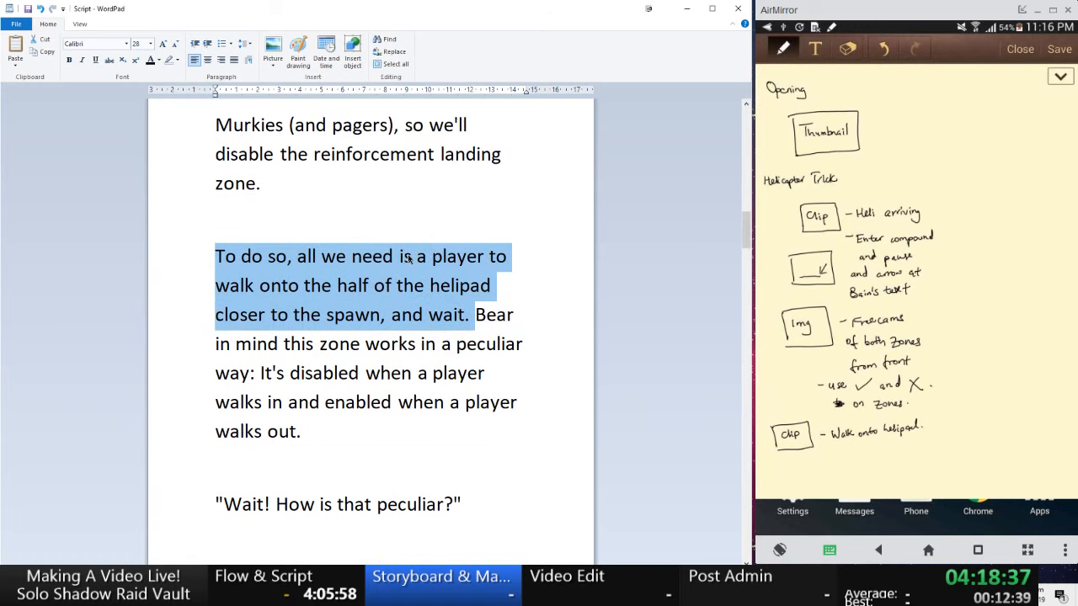
pyautogui.scroll(1, 408, 259)
pyautogui.scroll(1, 410, 259)
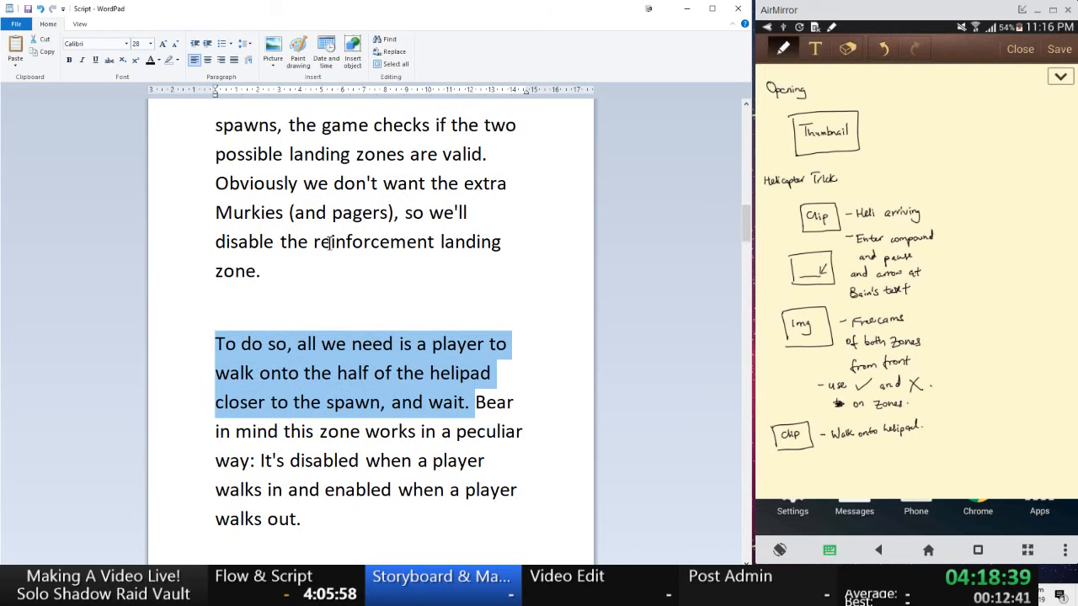
pyautogui.scroll(-1, 330, 244)
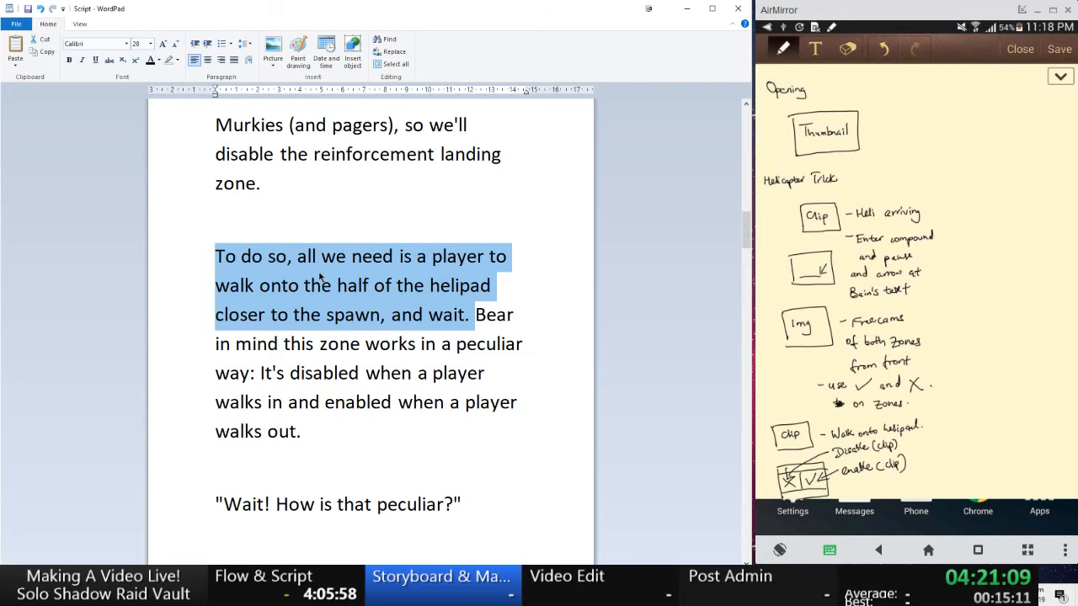
# - Highlight the script line "Wait! How is that peculiar?" below the helipad paragraph
pyautogui.scroll(-1, 327, 370)
pyautogui.scroll(-1, 325, 383)
pyautogui.click(248, 417)
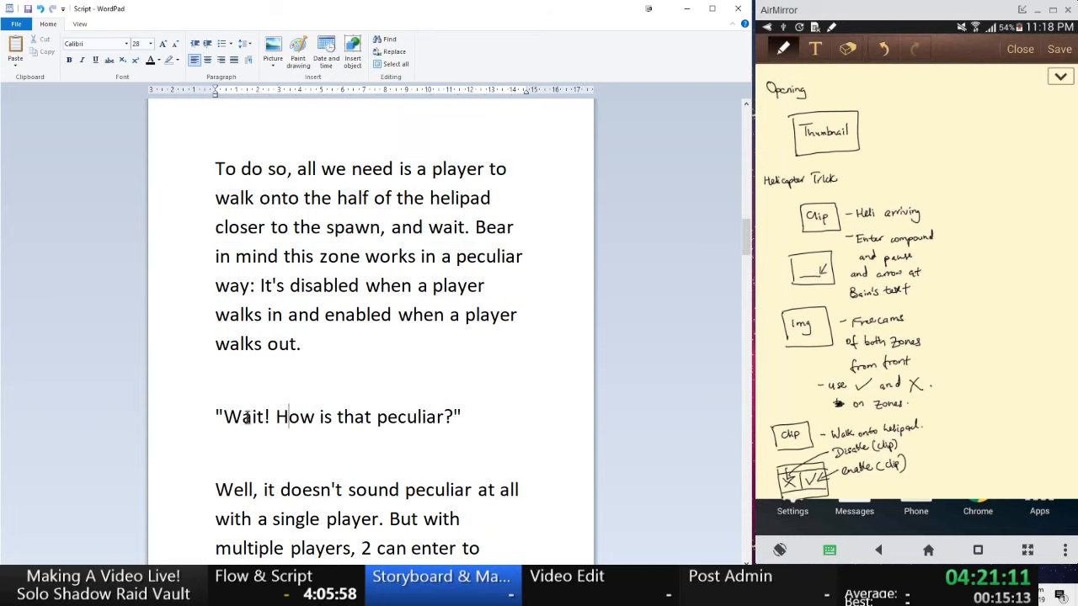
pyautogui.click(214, 415)
pyautogui.moveTo(217, 416); pyautogui.dragTo(469, 418)
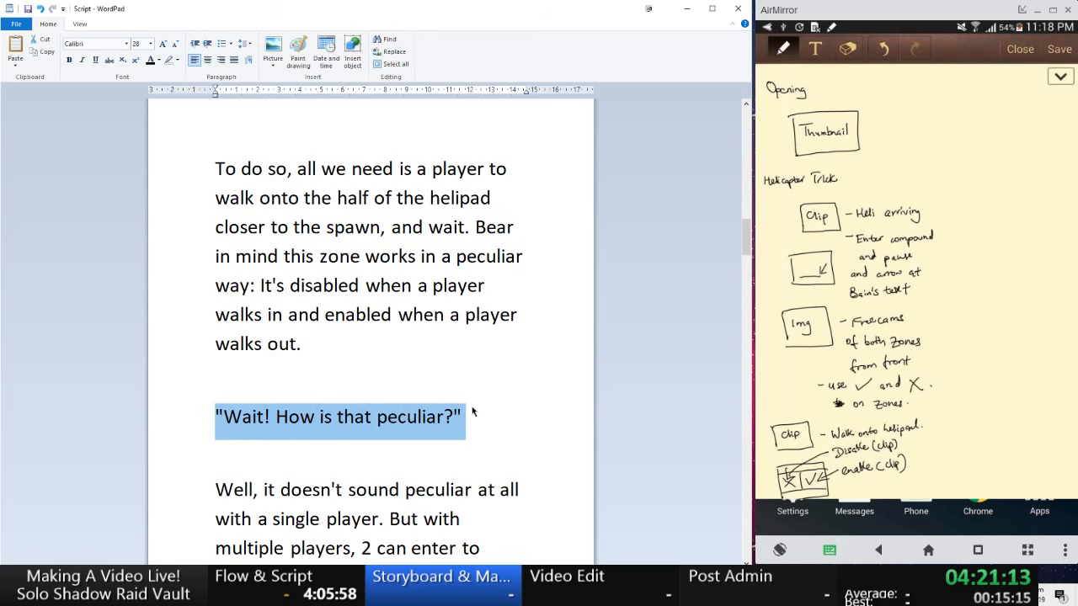
# - Read the paragraph beginning "Well, it doesn't sound peculiar" and leave the cursor after "disable and"
pyautogui.scroll(-5, 469, 412)
pyautogui.scroll(-2, 383, 317)
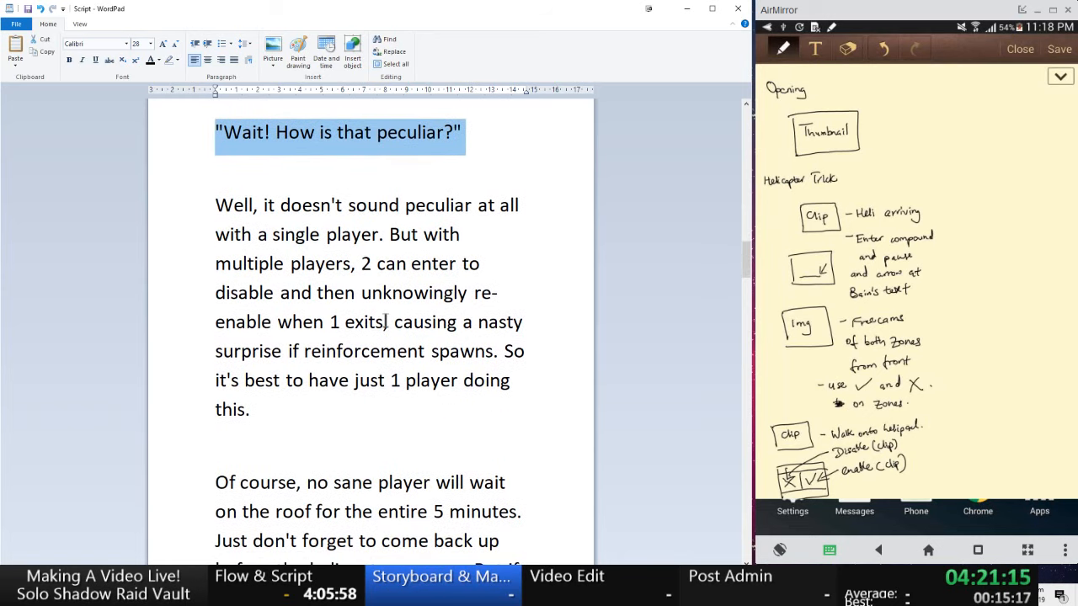
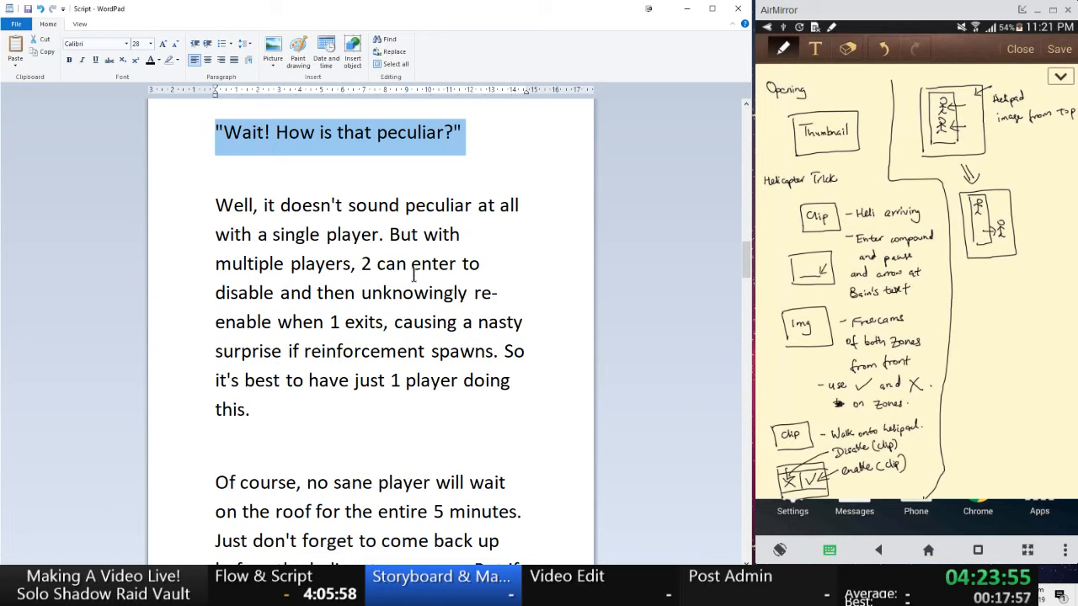
pyautogui.click(310, 302)
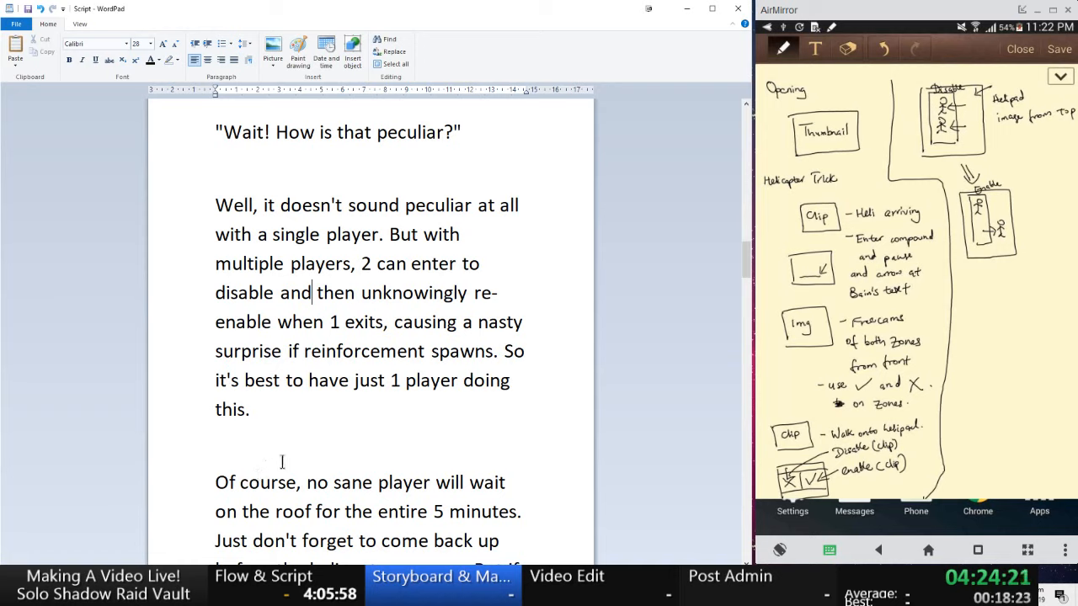
# - Read through the paragraph beginning "Of course, no sane player" and the start of the Securing the Warehouse paragraph
pyautogui.scroll(-2, 281, 461)
pyautogui.scroll(-1, 283, 438)
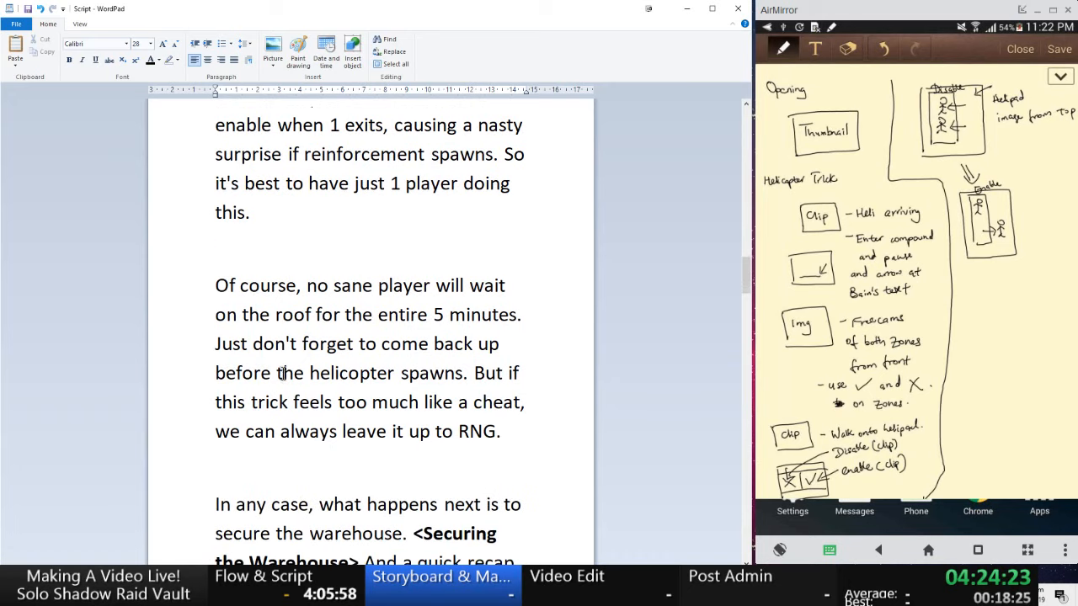
pyautogui.scroll(-1, 281, 347)
pyautogui.scroll(-1, 278, 344)
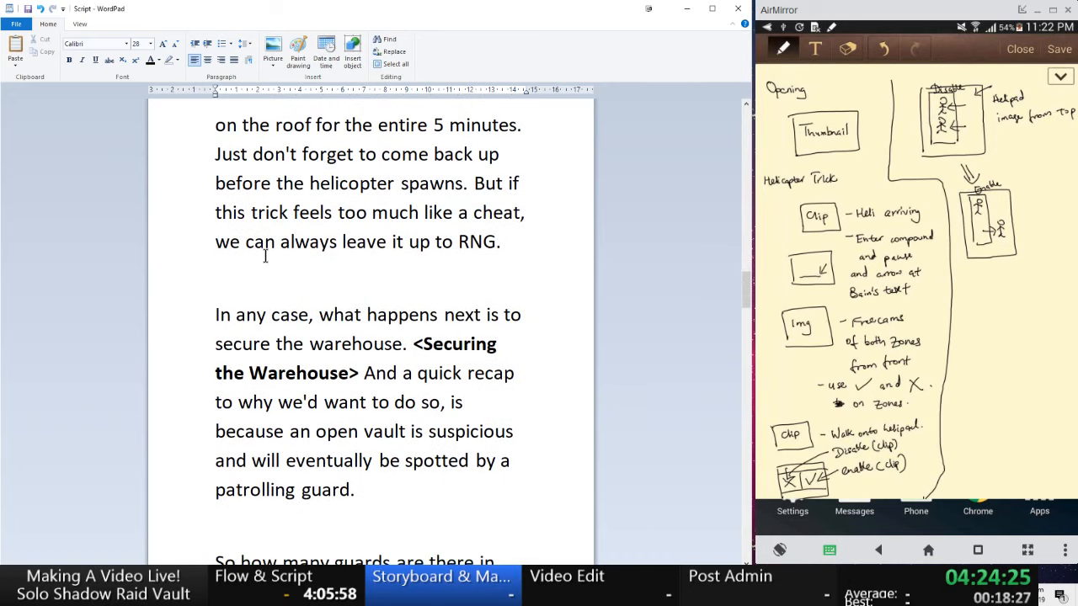
pyautogui.scroll(1, 265, 256)
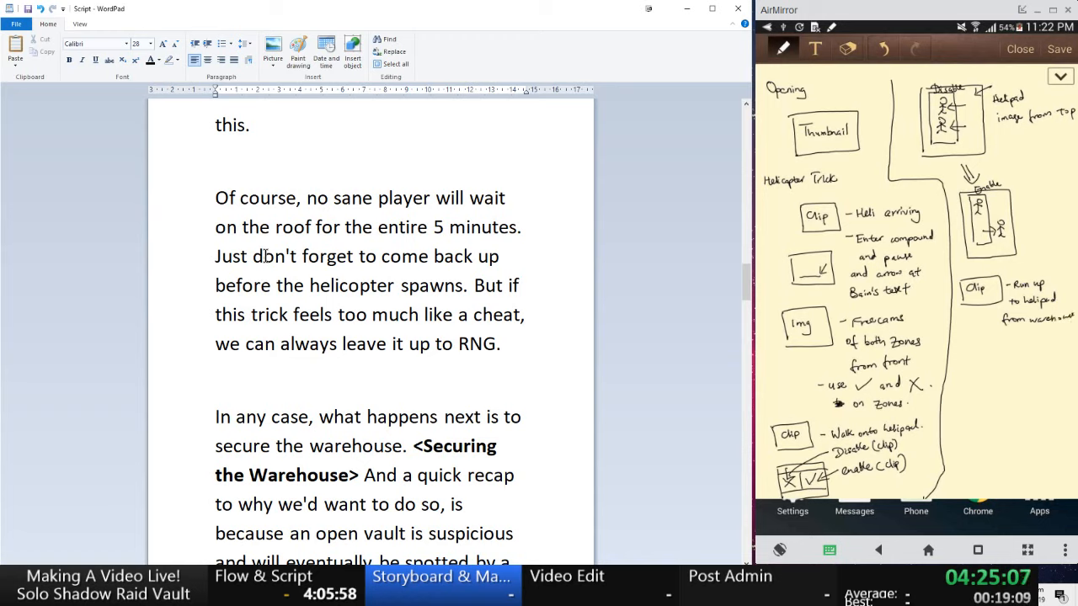
pyautogui.click(259, 277)
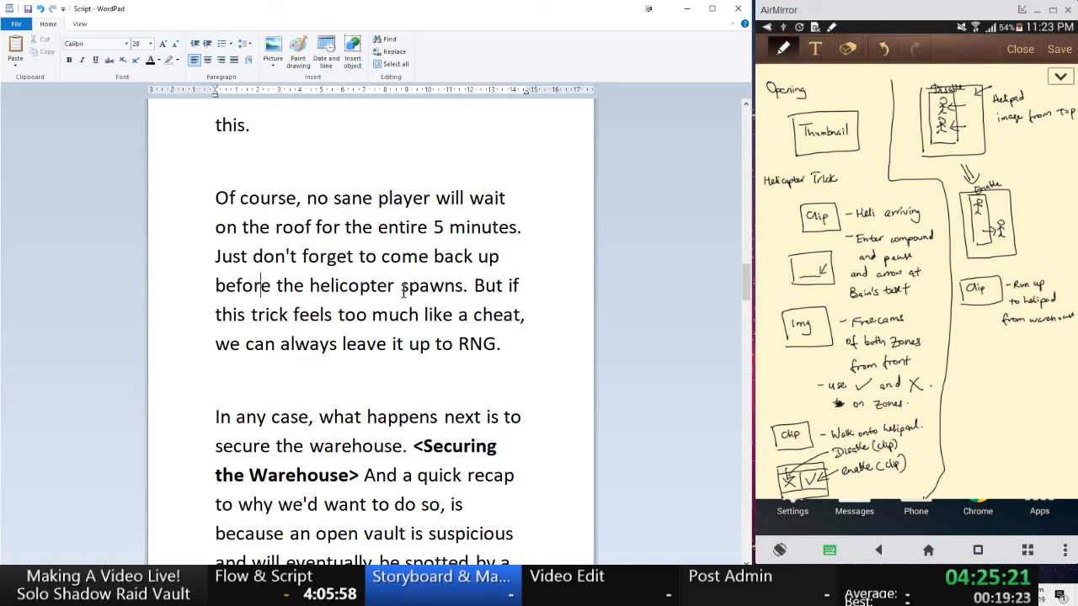
pyautogui.moveTo(217, 197); pyautogui.dragTo(253, 229)
pyautogui.click(252, 229)
pyautogui.scroll(-2, 269, 354)
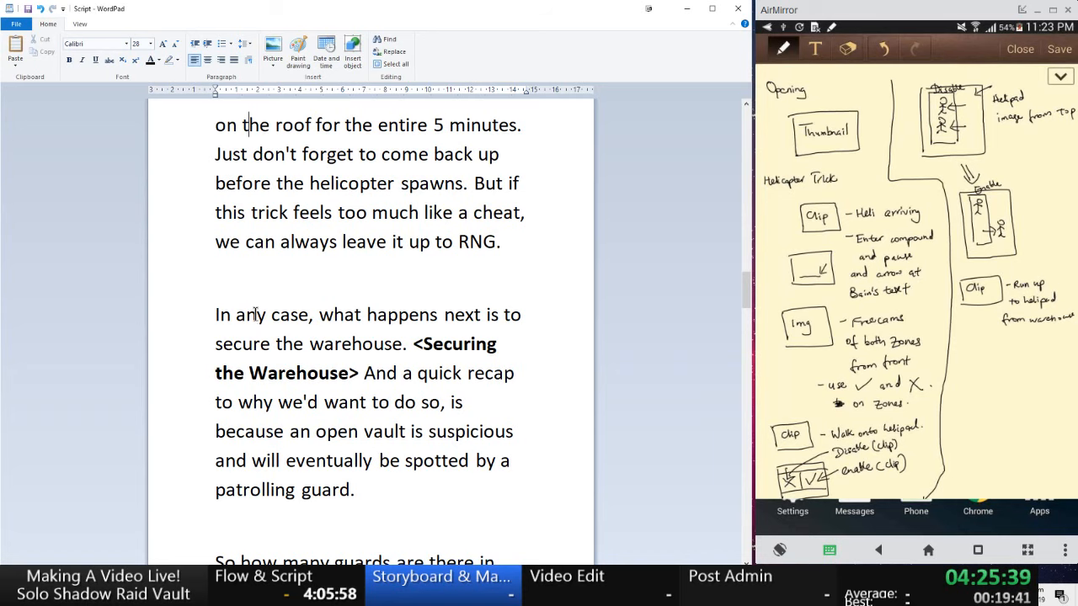
# - Highlight the whole paragraph from "In any case, what happens next" through "patrolling guard." and glance over the text following it
pyautogui.scroll(2, 256, 324)
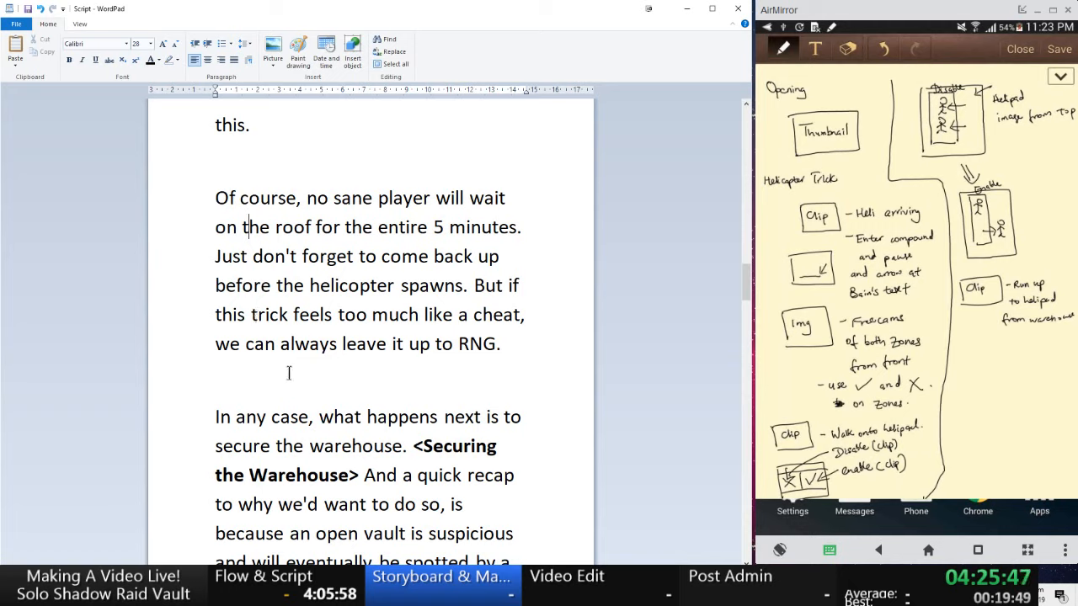
pyautogui.scroll(-1, 286, 375)
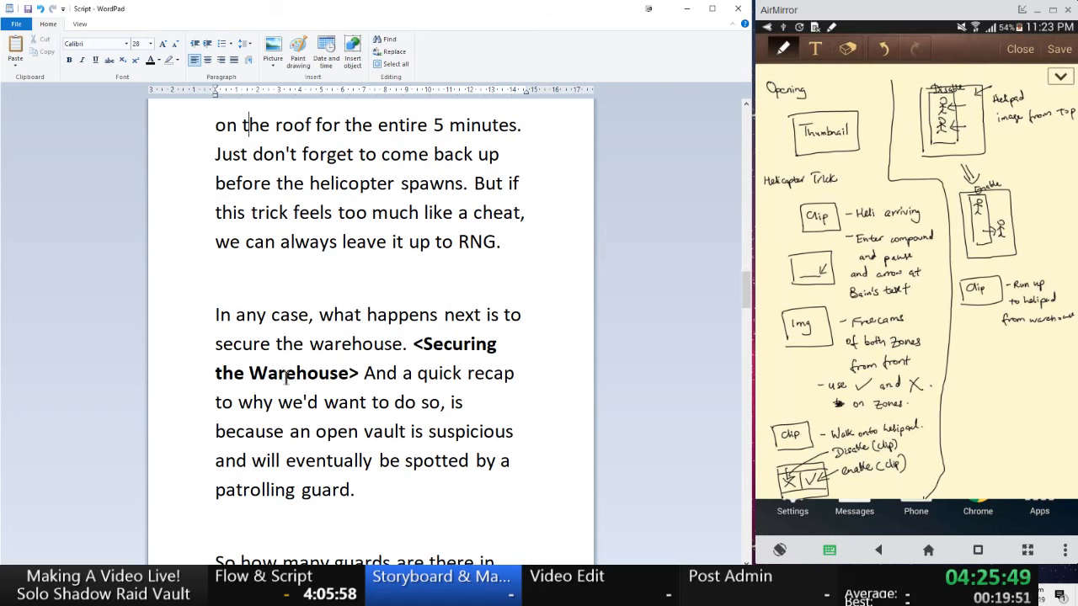
pyautogui.scroll(-1, 287, 373)
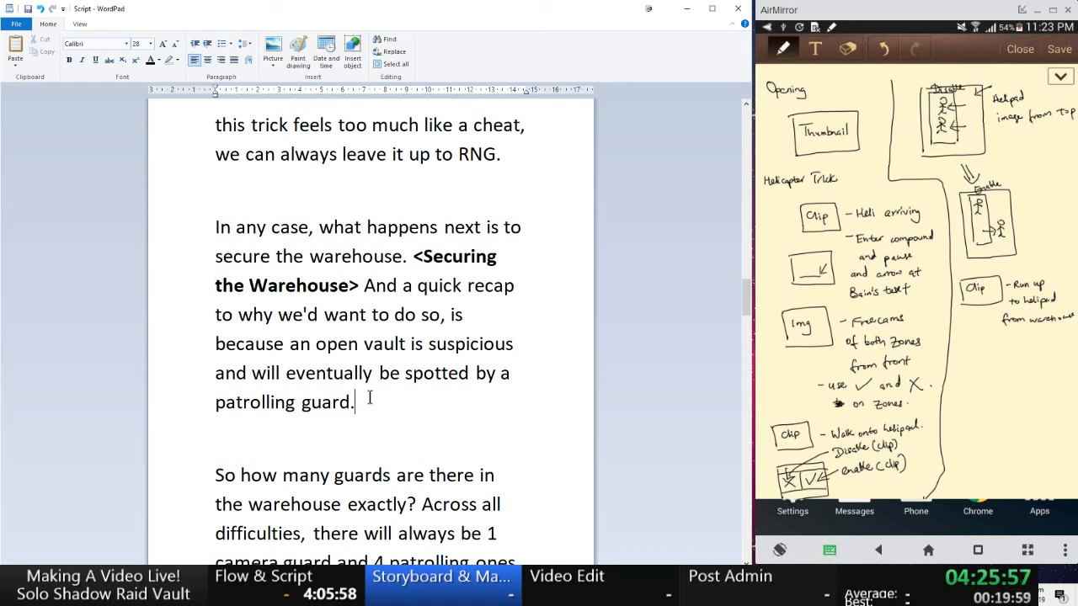
pyautogui.moveTo(354, 402); pyautogui.dragTo(212, 224)
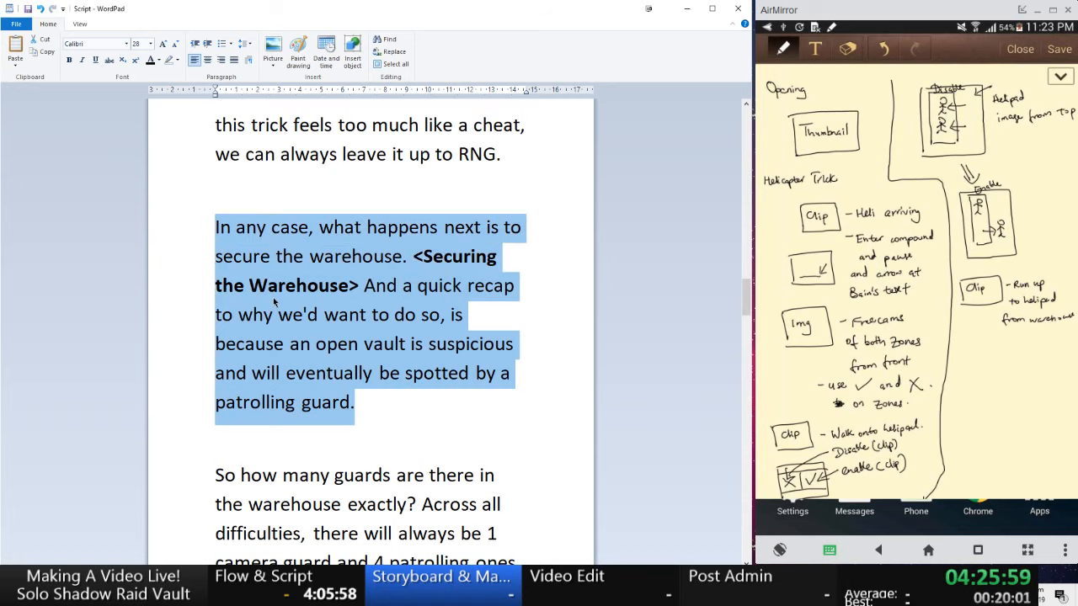
pyautogui.scroll(-1, 274, 302)
pyautogui.scroll(-2, 273, 301)
pyautogui.scroll(3, 278, 302)
pyautogui.moveTo(402, 421); pyautogui.dragTo(218, 226)
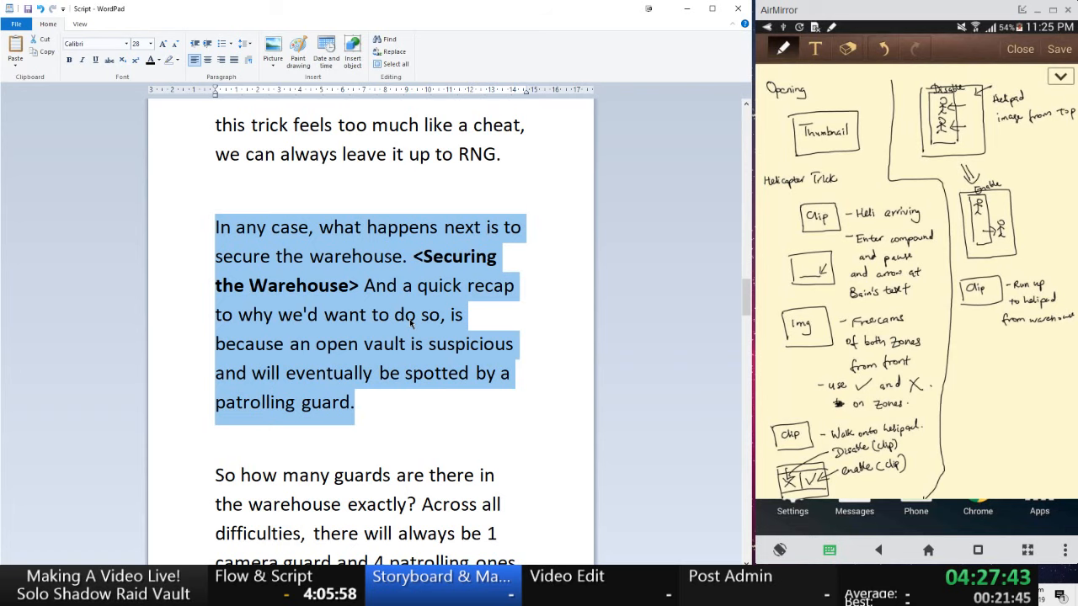
# - Highlight from "Of course, no sane player" through "secure the warehouse." and recheck the multiple-player paragraph above it
pyautogui.scroll(2, 411, 323)
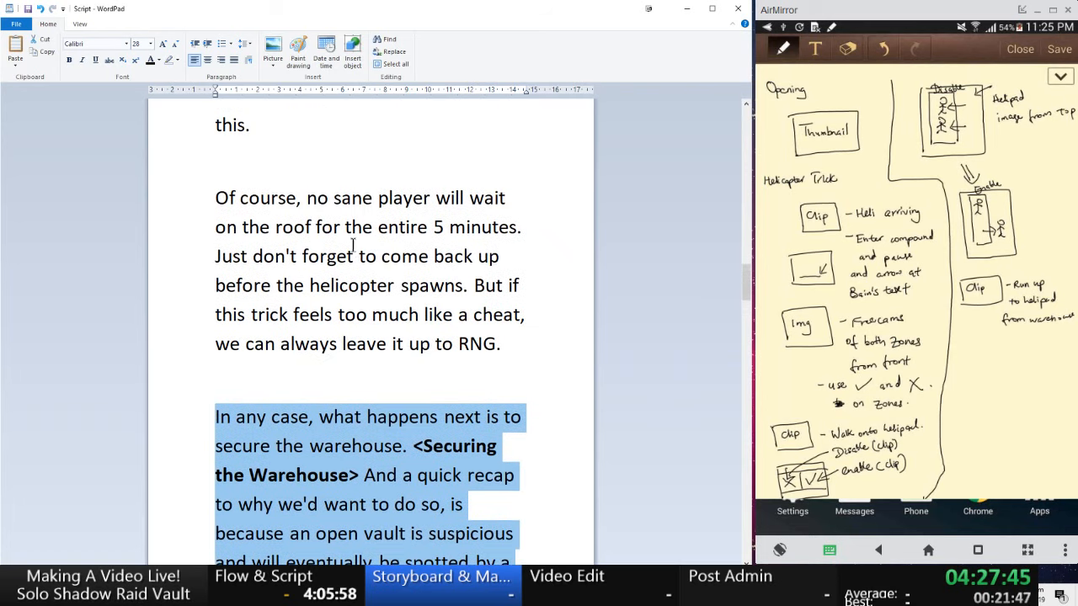
pyautogui.moveTo(218, 192); pyautogui.dragTo(409, 455)
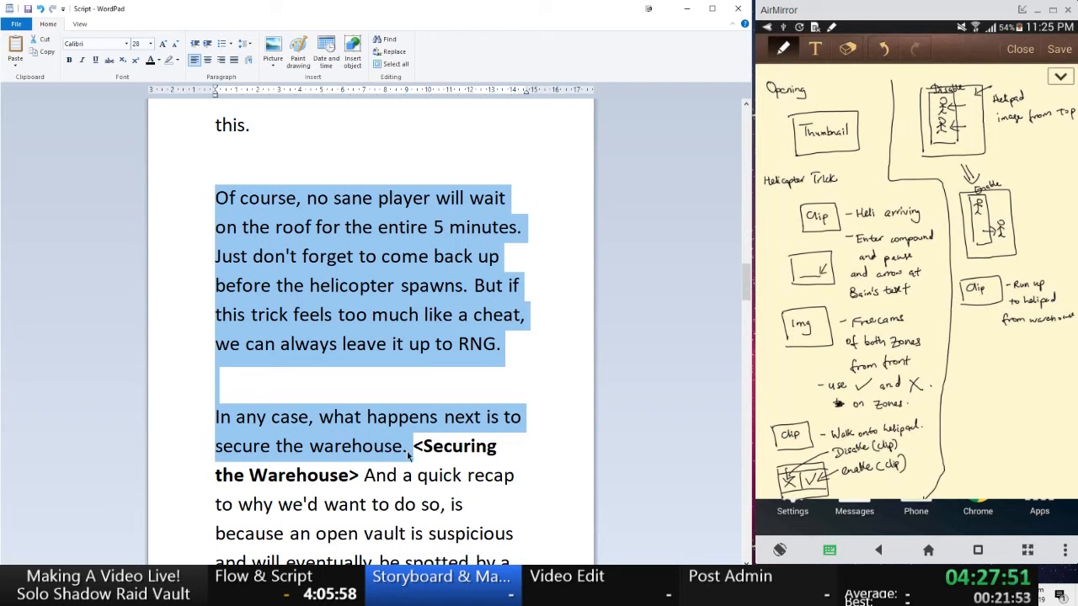
pyautogui.scroll(2, 383, 271)
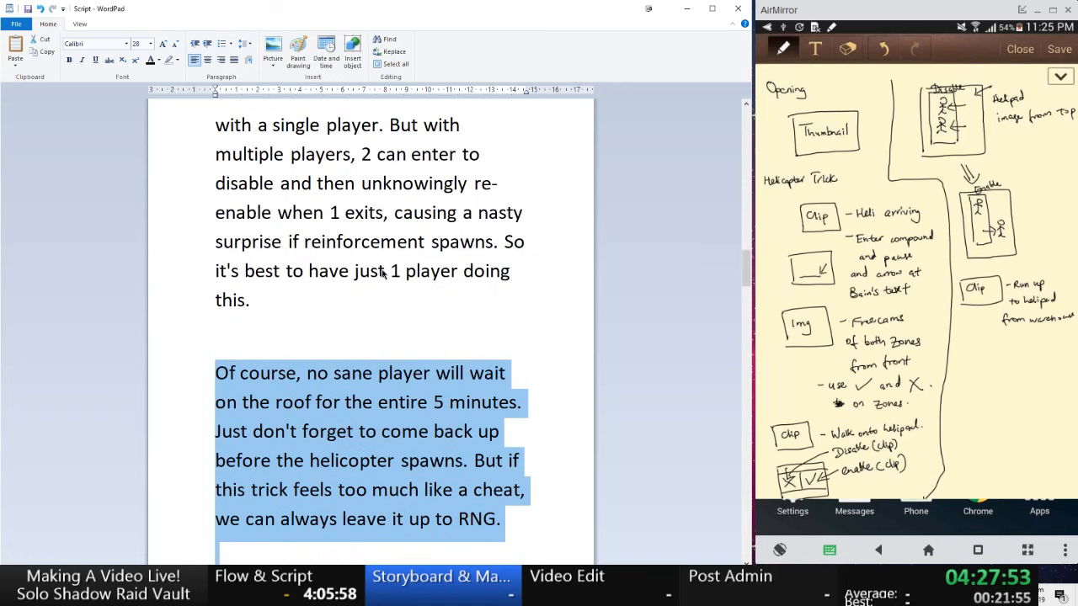
pyautogui.scroll(1, 383, 271)
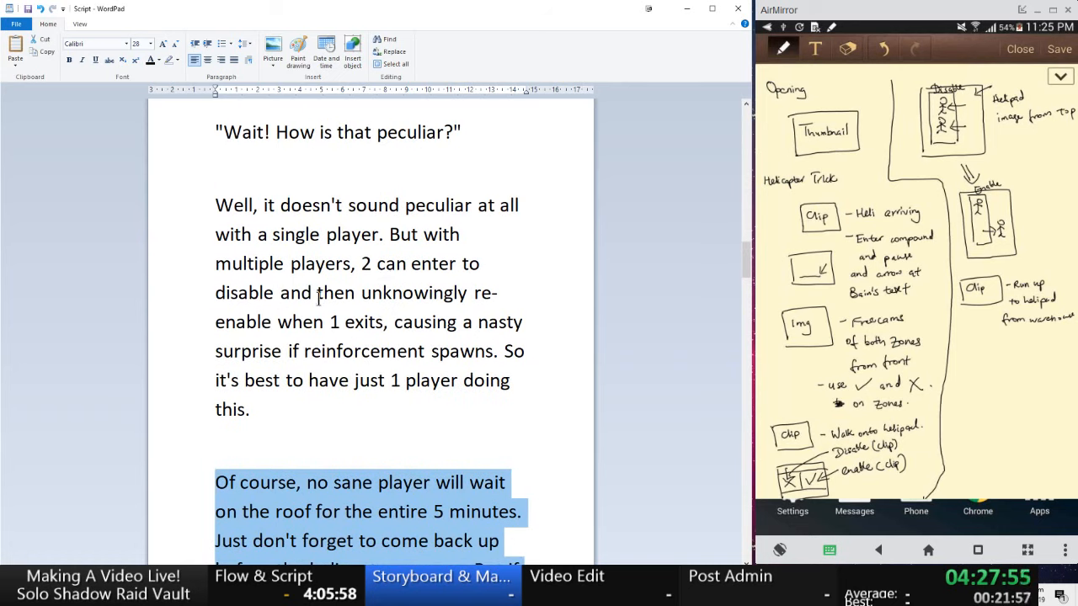
pyautogui.scroll(-1, 318, 299)
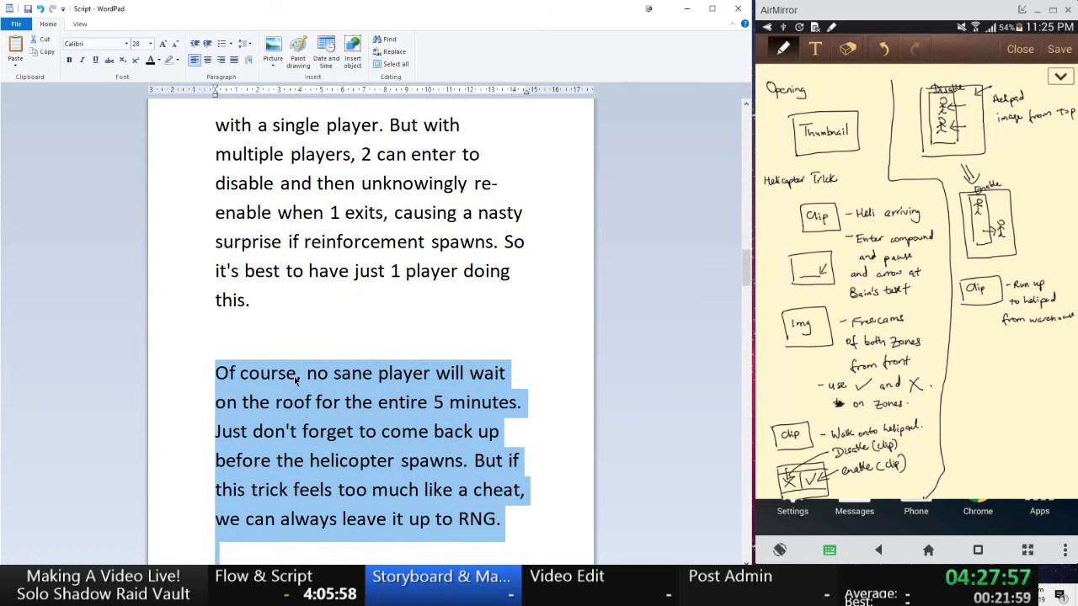
pyautogui.hotkey('shift', 'Down')
pyautogui.hotkey('shift', 'Down')
pyautogui.hotkey('shift', 'Down')
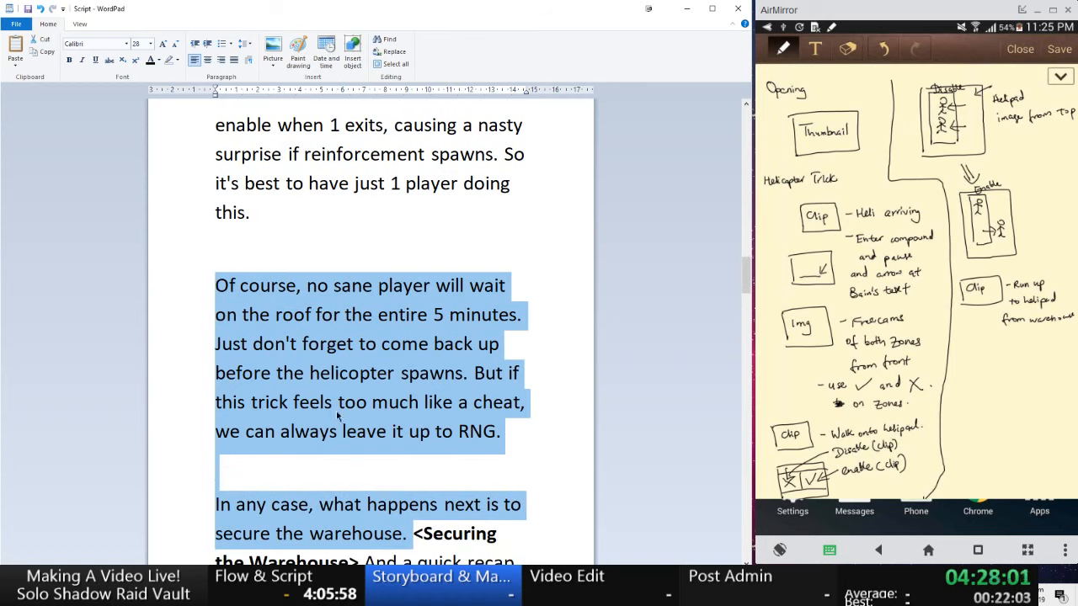
# - Highlight the recap sentence from "And a quick recap" through "patrolling guard." after the Securing the Warehouse heading
pyautogui.scroll(-1, 340, 440)
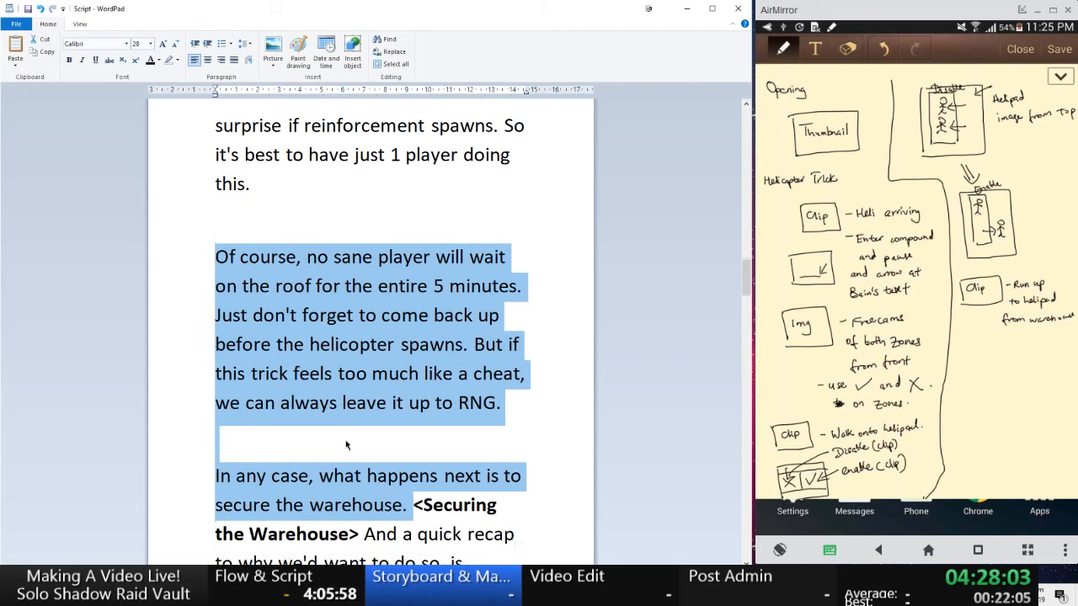
pyautogui.scroll(-1, 346, 447)
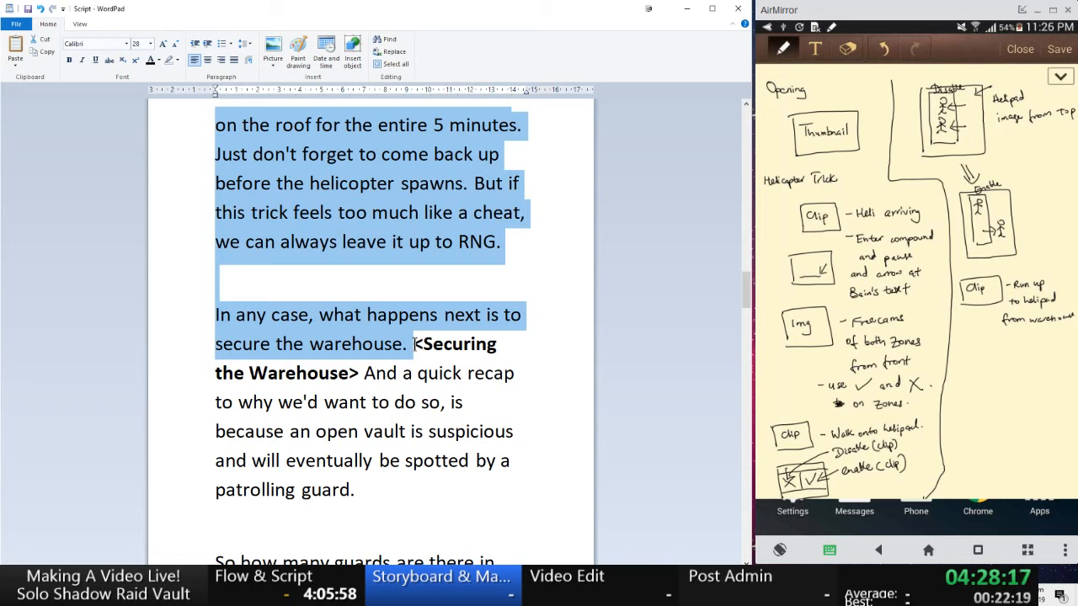
pyautogui.moveTo(365, 373); pyautogui.dragTo(386, 490)
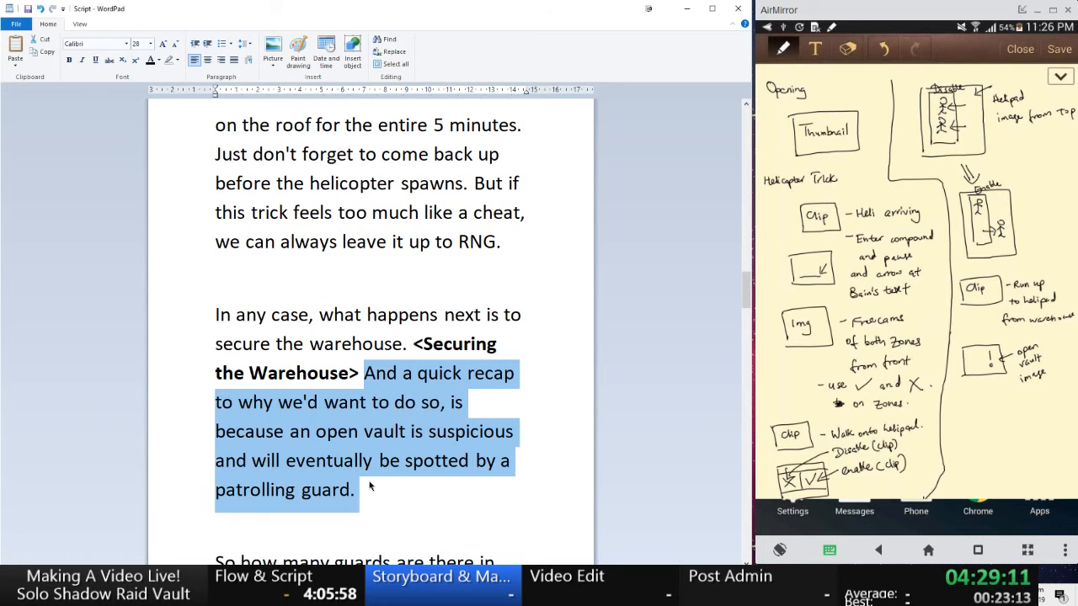
# - Read and highlight the guard count paragraph from "So how many guards" through "extra guards."
pyautogui.scroll(-2, 369, 486)
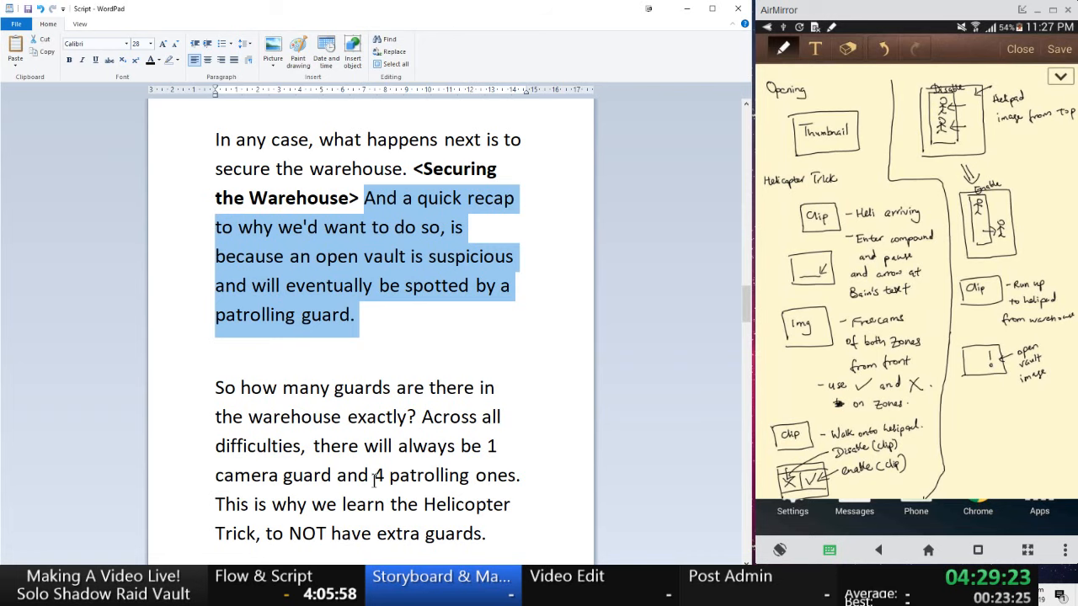
pyautogui.scroll(-1, 374, 480)
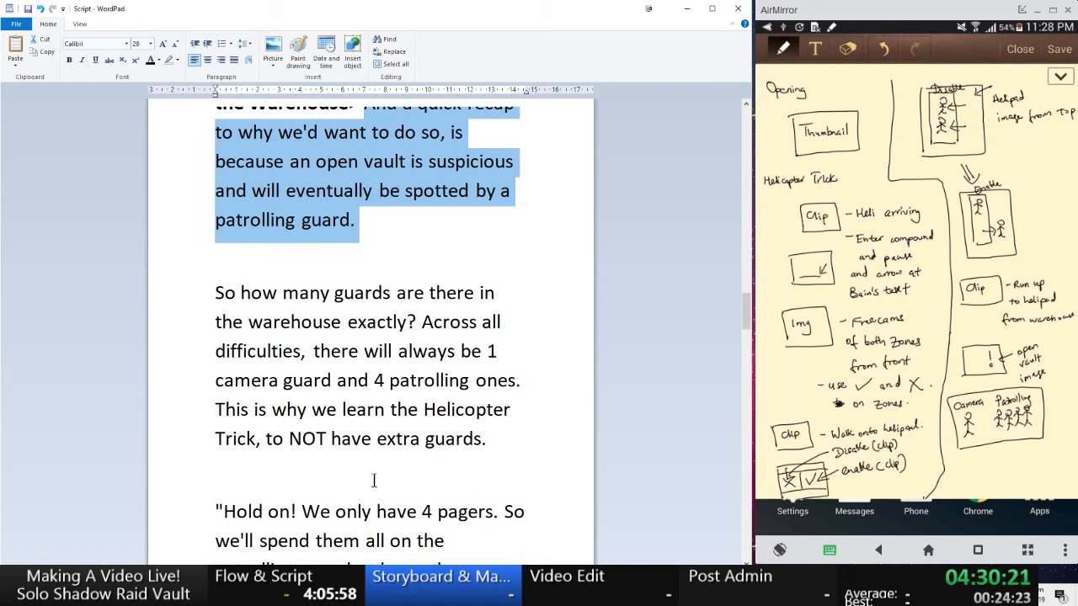
pyautogui.moveTo(476, 461); pyautogui.dragTo(239, 307)
# - Highlight "spend them all on the patrolling ones but leave the cameras online?" and set the cursor in "Hold on!" at that quote's start
pyautogui.scroll(-1, 377, 424)
pyautogui.scroll(-1, 377, 424)
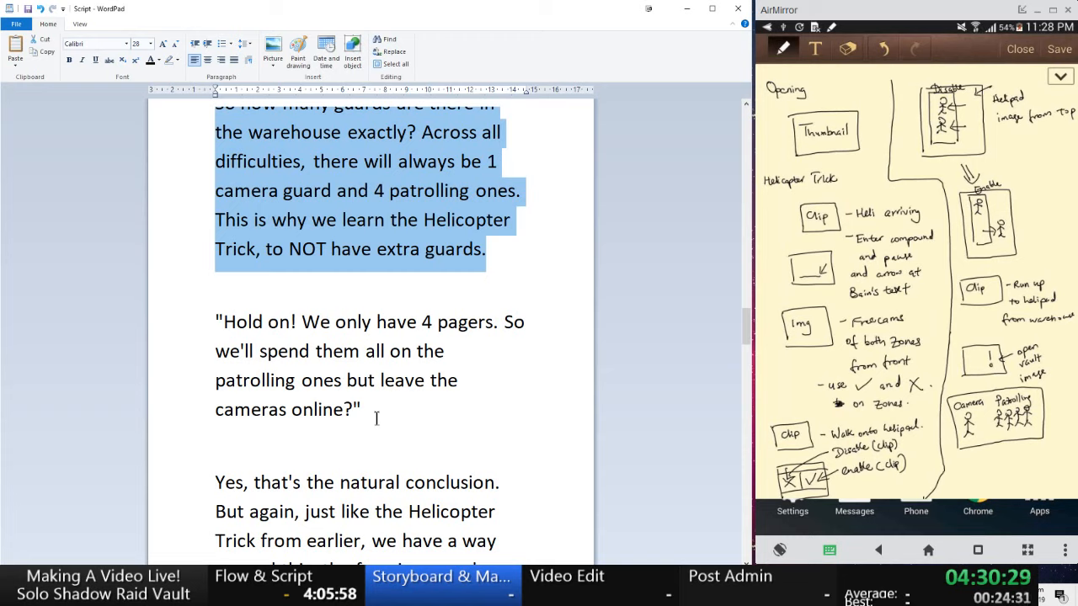
pyautogui.moveTo(376, 418); pyautogui.dragTo(260, 347)
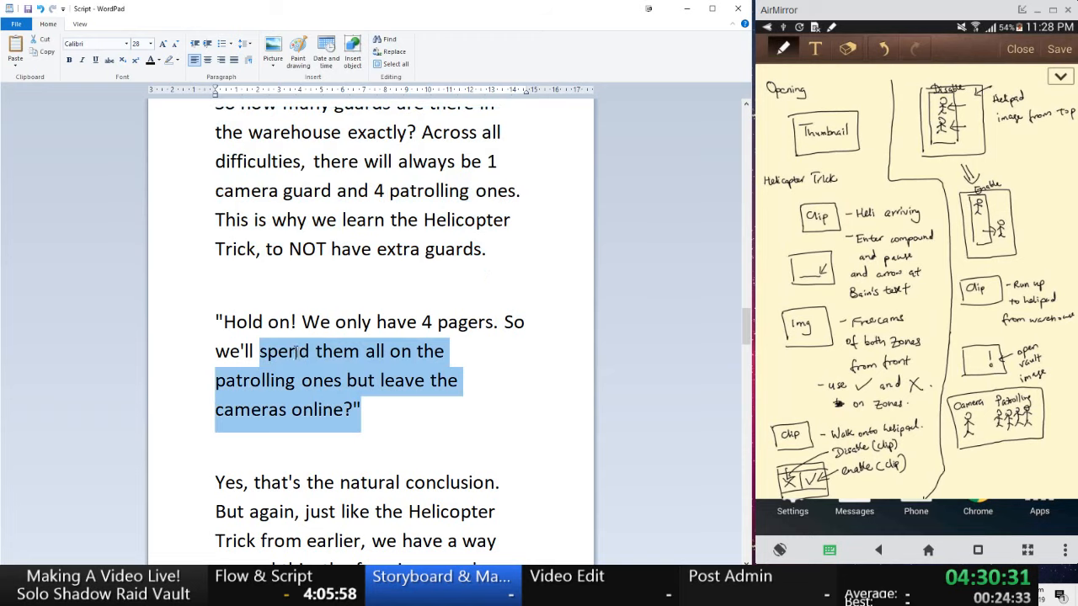
pyautogui.click(243, 323)
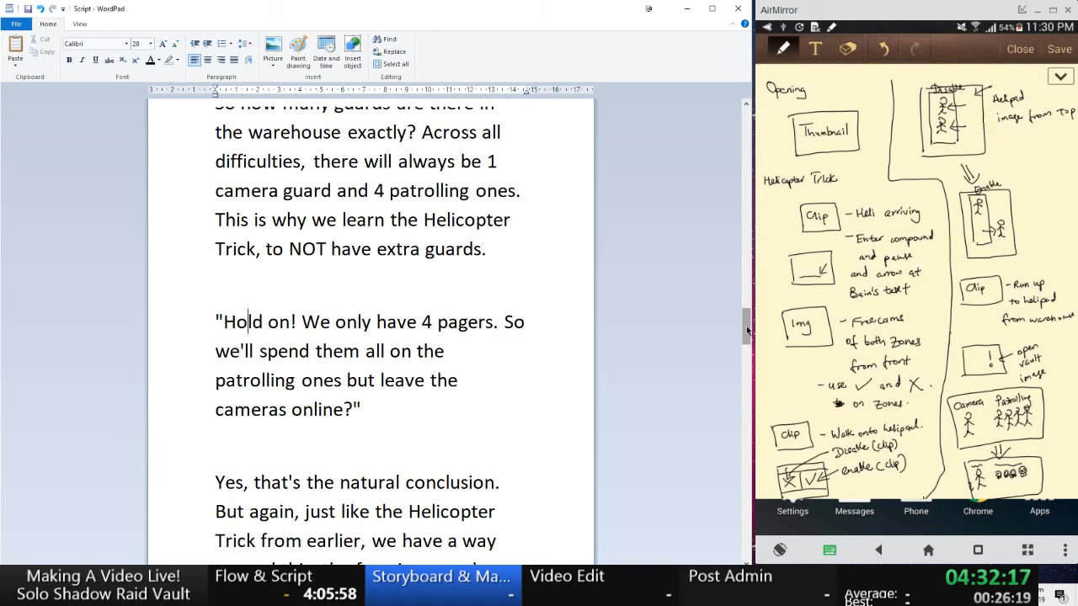
# - Highlight "we have a way around this: the freezing guard glitch." and move on to the paragraph below
pyautogui.scroll(-1, 746, 331)
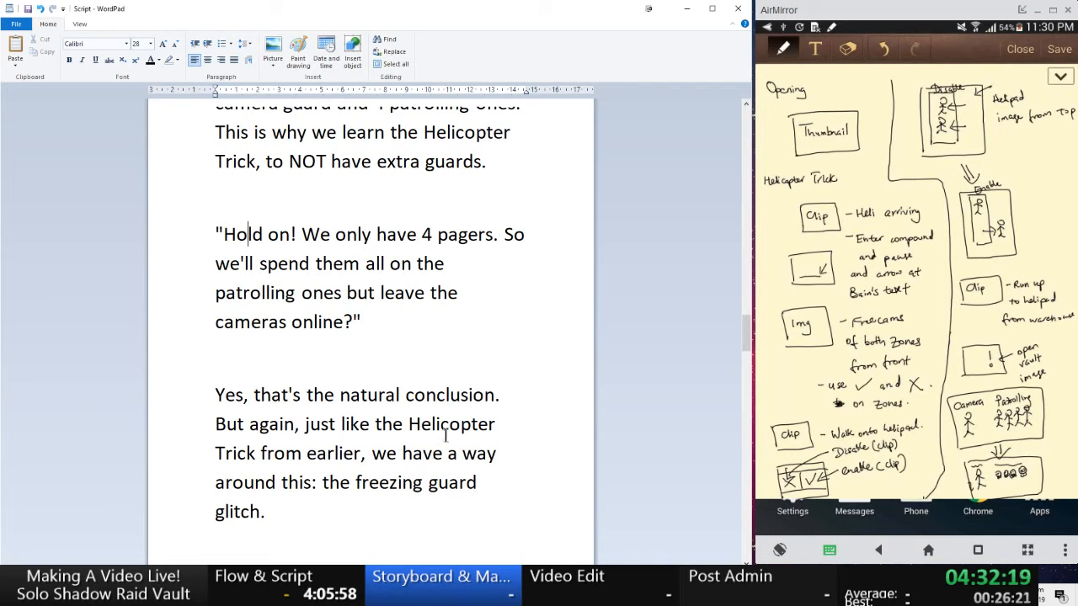
pyautogui.click(372, 456)
pyautogui.moveTo(372, 456); pyautogui.dragTo(376, 508)
pyautogui.scroll(-3, 370, 488)
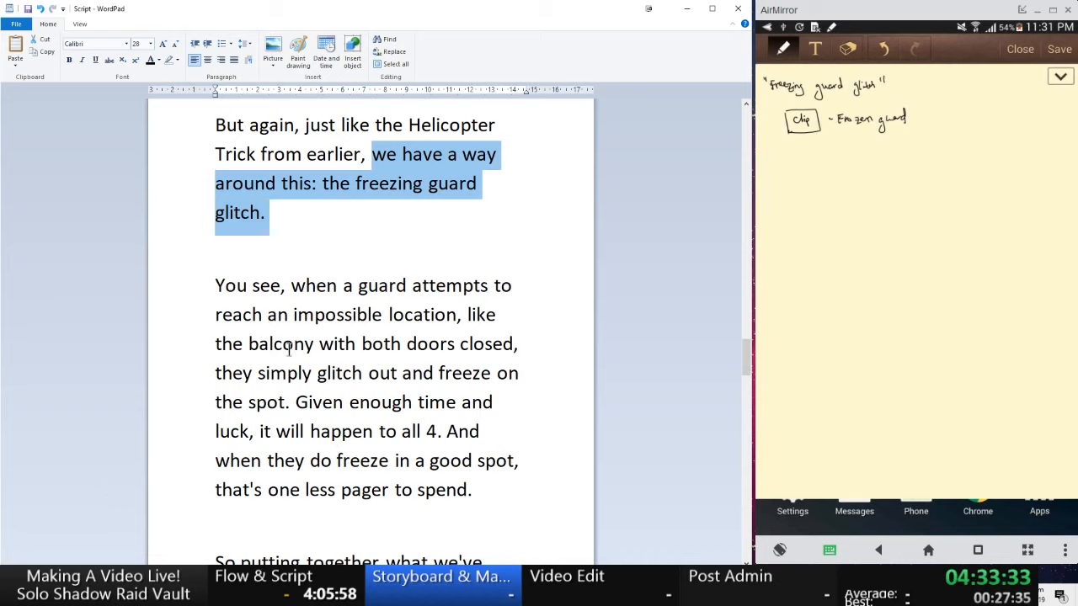
# - Go over the paragraph beginning "You see, when a guard", highlighting "the balcony with both doors", and leave the cursor after "all 4"
pyautogui.moveTo(220, 343); pyautogui.dragTo(463, 352)
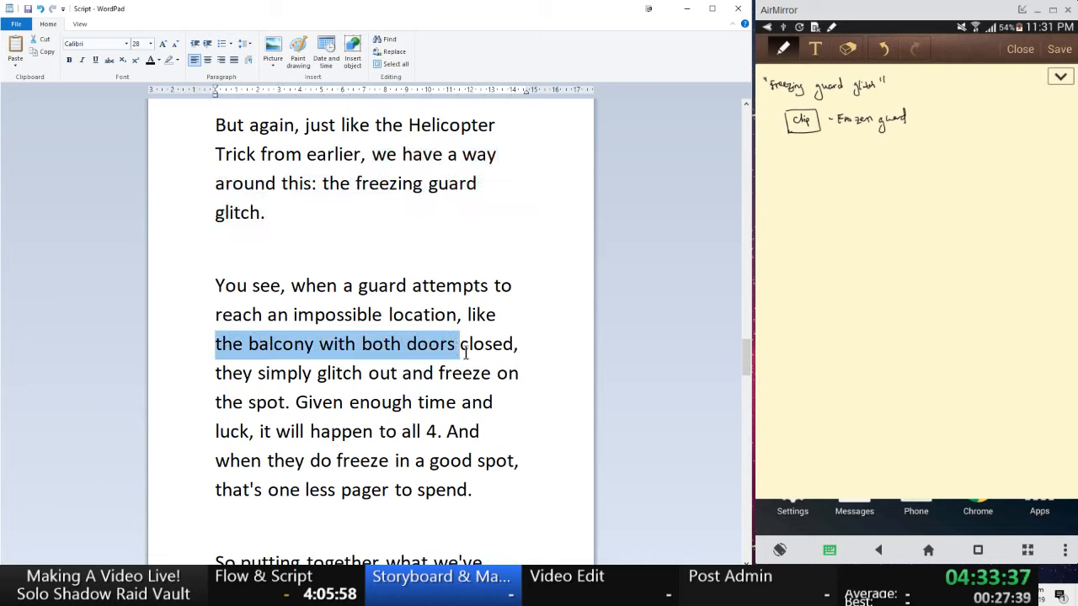
pyautogui.click(496, 482)
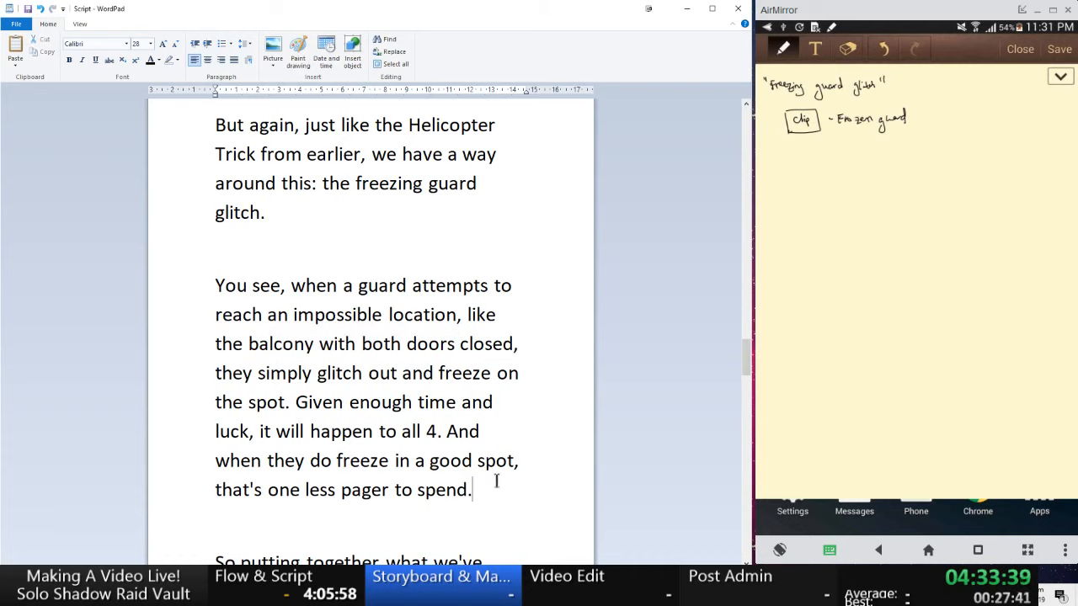
pyautogui.moveTo(497, 482); pyautogui.dragTo(216, 289)
pyautogui.click(343, 295)
pyautogui.moveTo(466, 314); pyautogui.dragTo(229, 145)
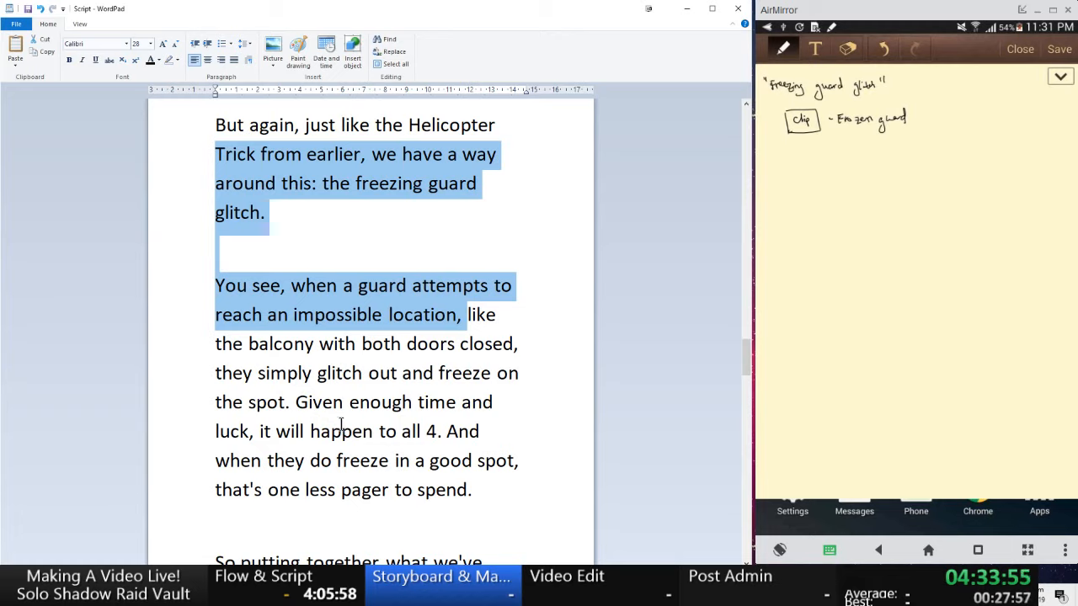
pyautogui.click(437, 432)
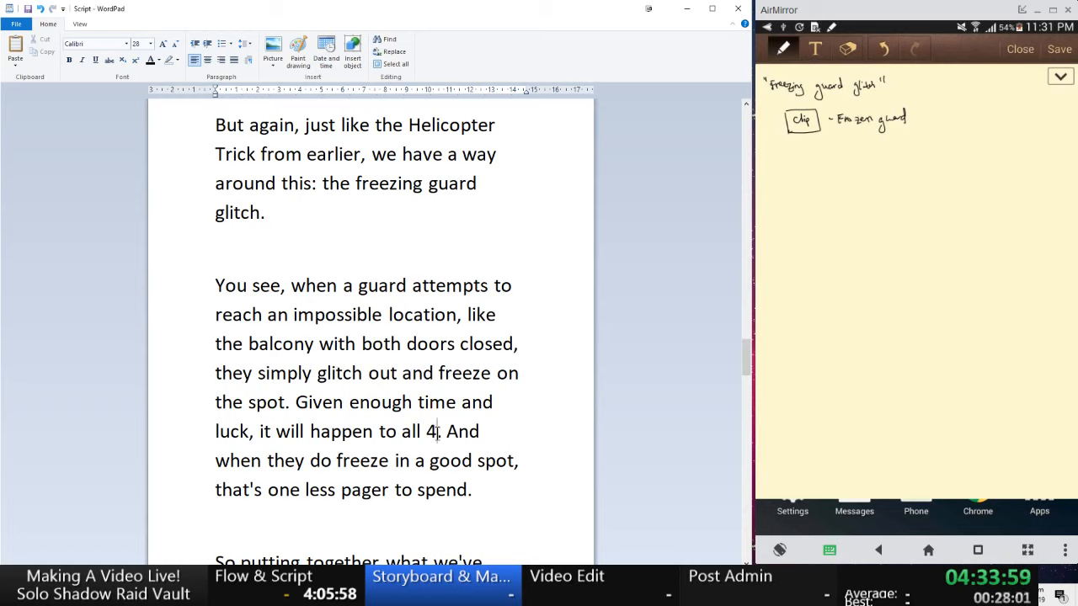
# - Add "of them" after "all 4" and highlight the whole paragraph beginning "You see, when a guard"
pyautogui.write('of them')
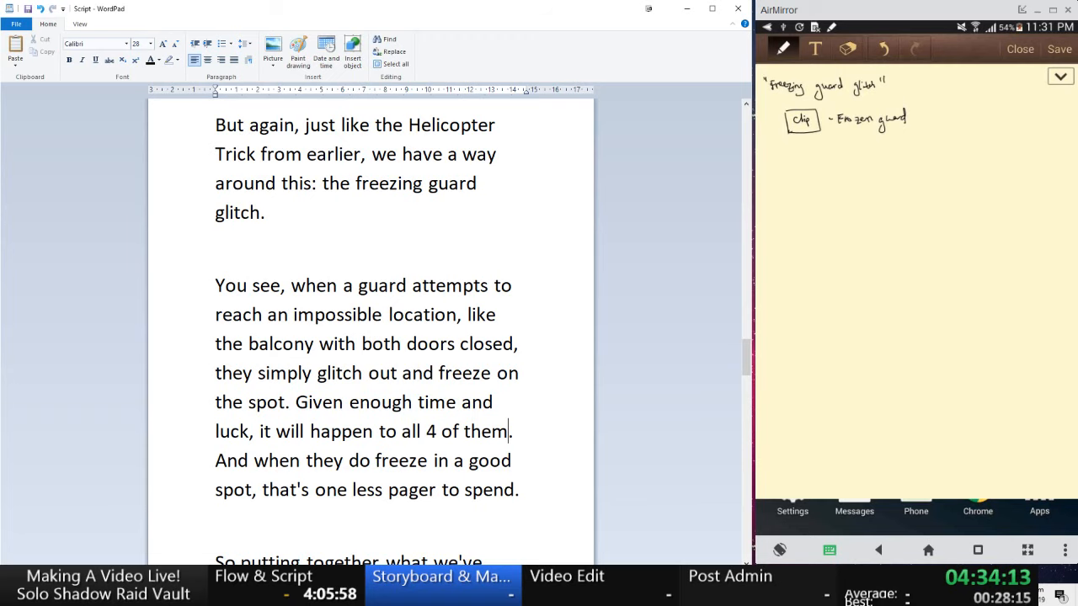
pyautogui.scroll(-2, 358, 445)
pyautogui.scroll(2, 266, 372)
pyautogui.moveTo(216, 279); pyautogui.dragTo(523, 492)
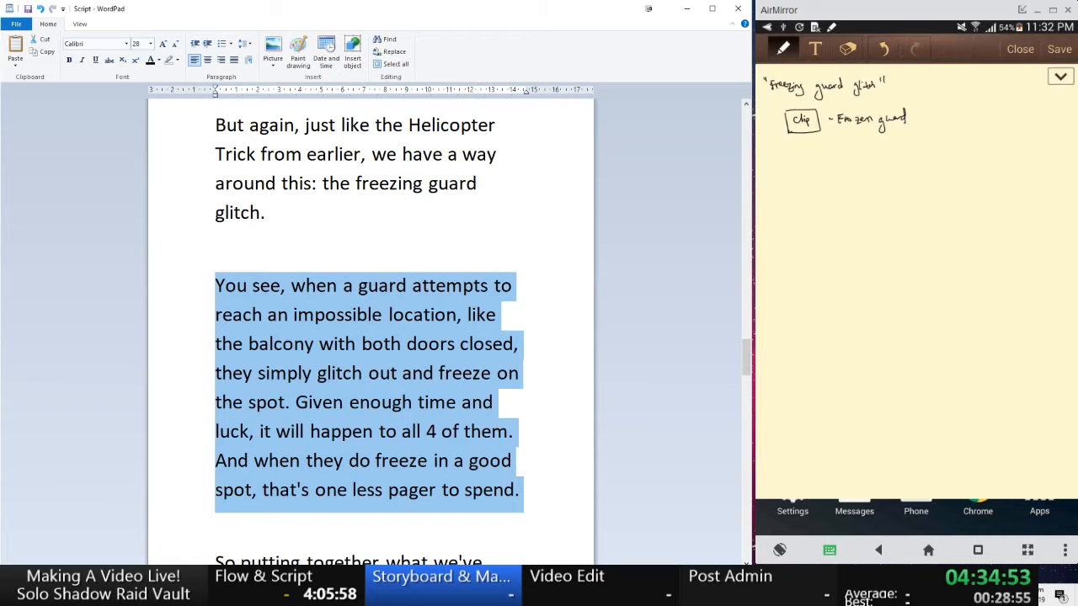
# - Skim the keycard paragraphs further down the script, then go back up to the "Helicopter Trick" section
pyautogui.moveTo(748, 367); pyautogui.dragTo(733, 488)
pyautogui.scroll(-1, 702, 480)
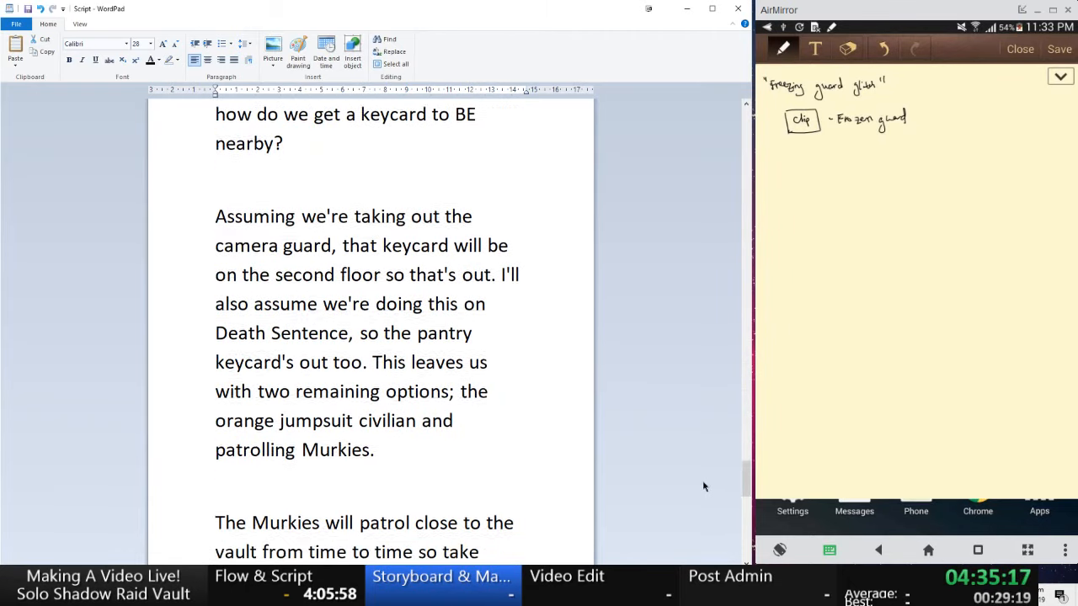
pyautogui.scroll(-1, 704, 486)
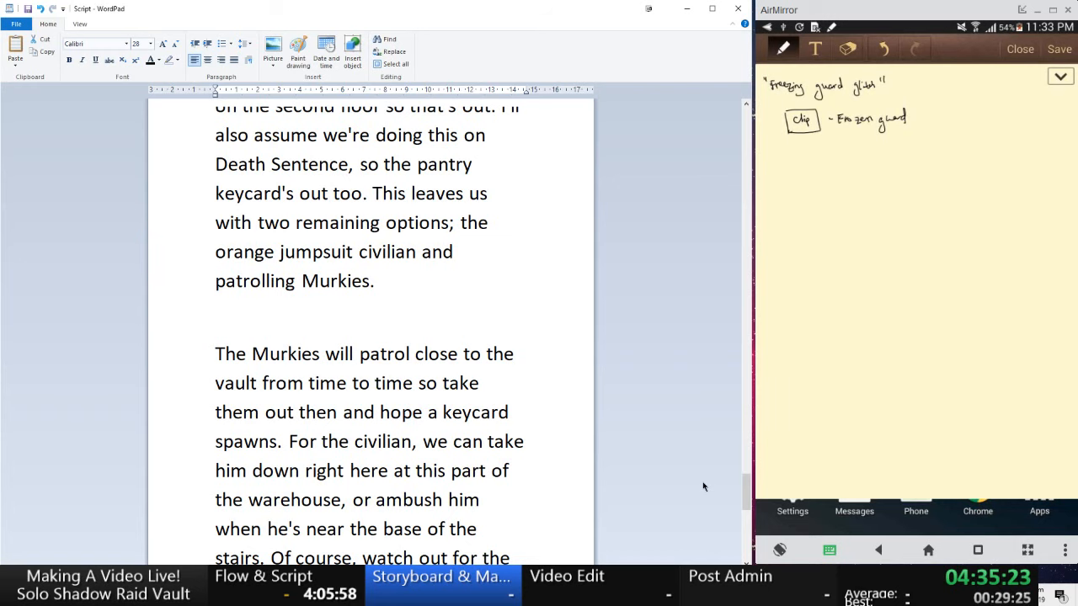
pyautogui.scroll(4, 703, 486)
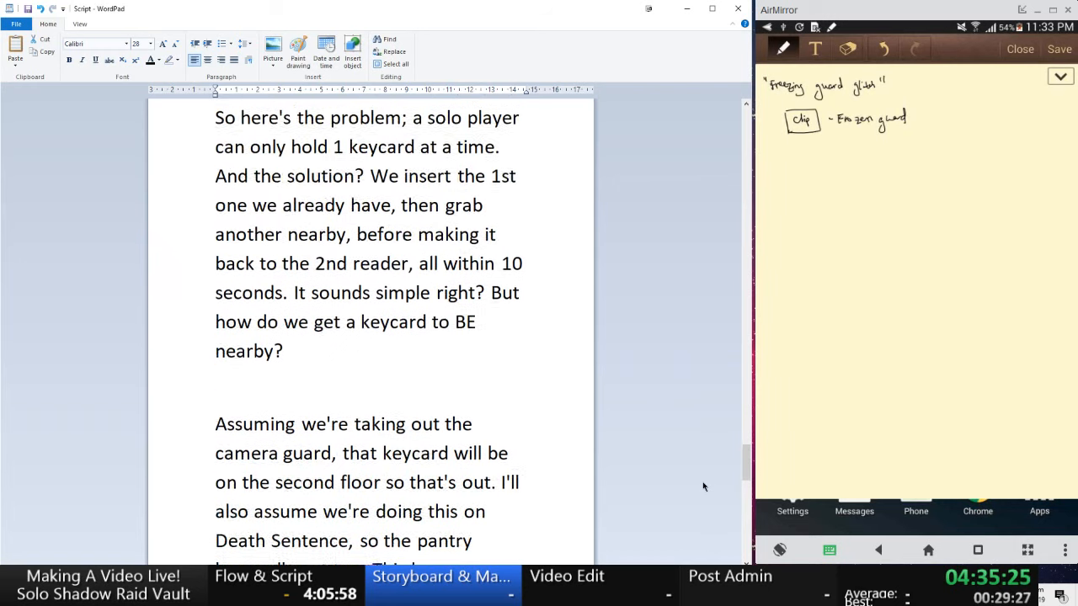
pyautogui.scroll(2, 702, 486)
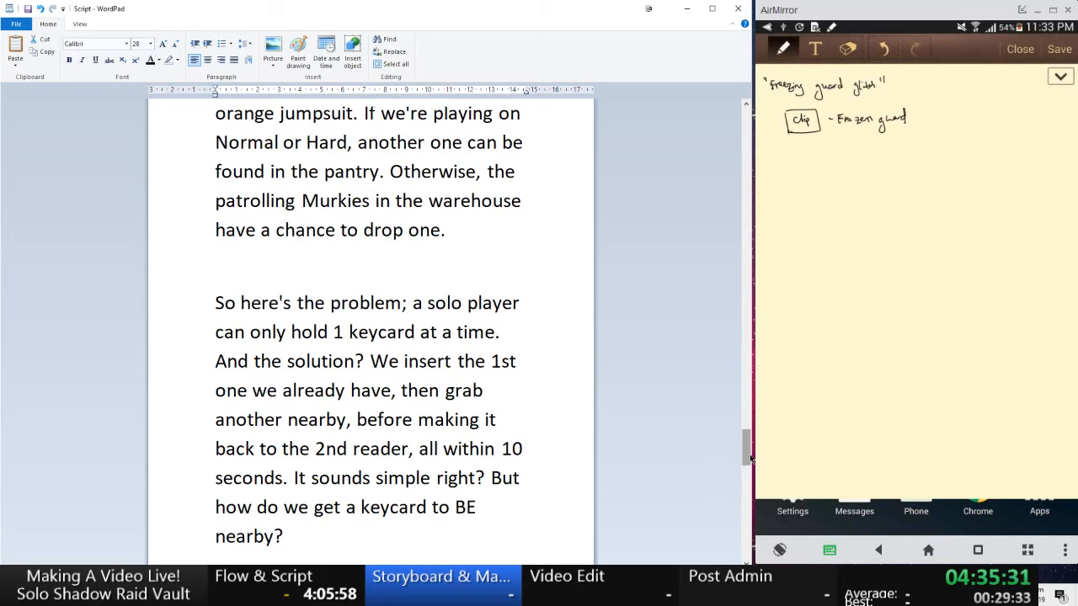
pyautogui.moveTo(747, 445); pyautogui.dragTo(747, 160)
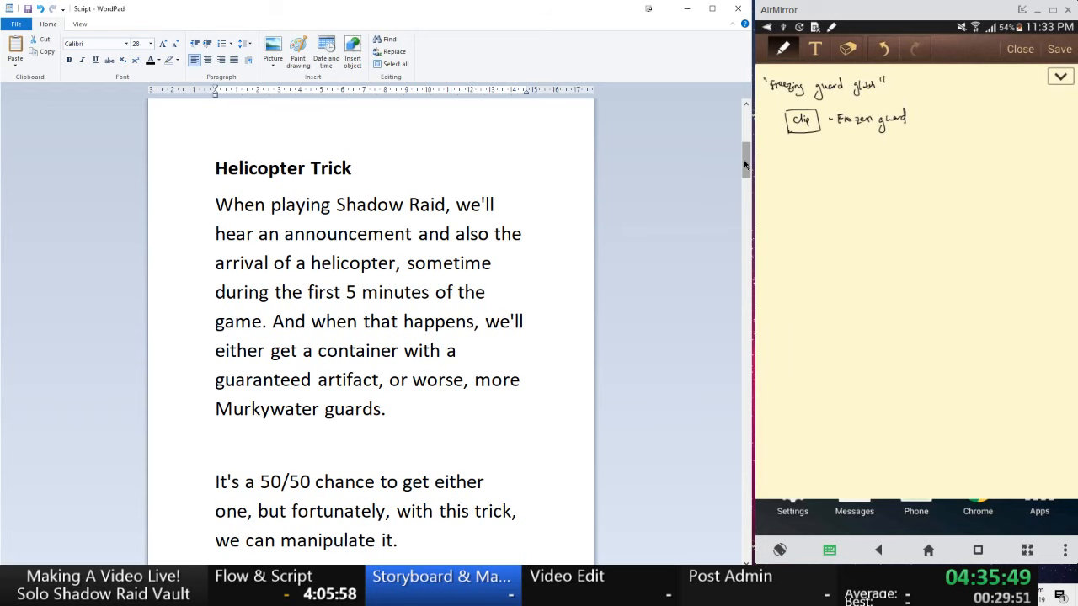
# - Dock the script window at the screen's left side and widen it until it meets the phone mirror
pyautogui.moveTo(205, 7); pyautogui.dragTo(291, 92)
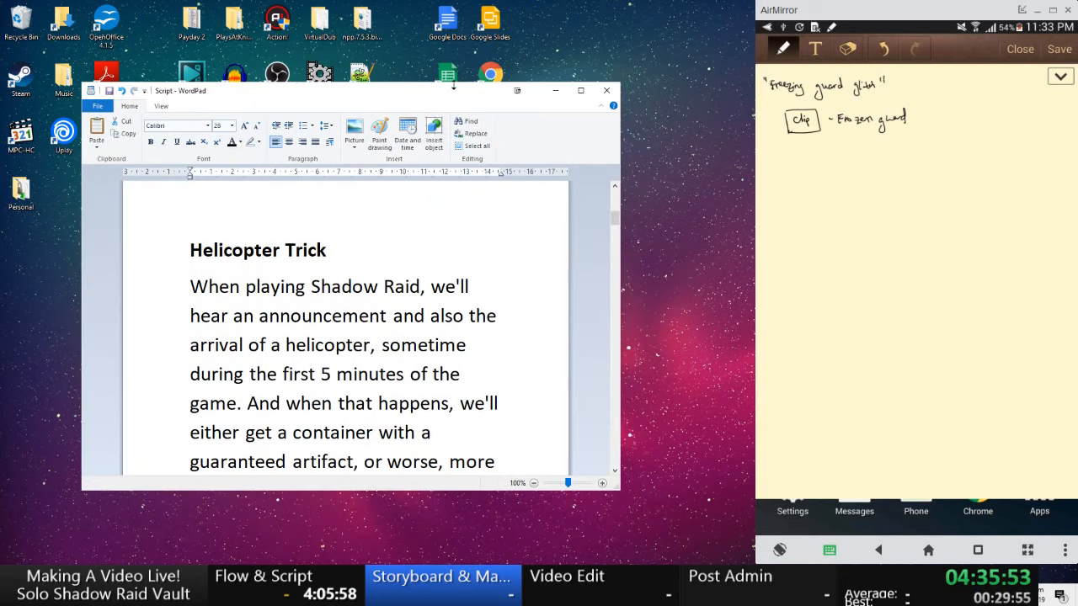
pyautogui.click(579, 88)
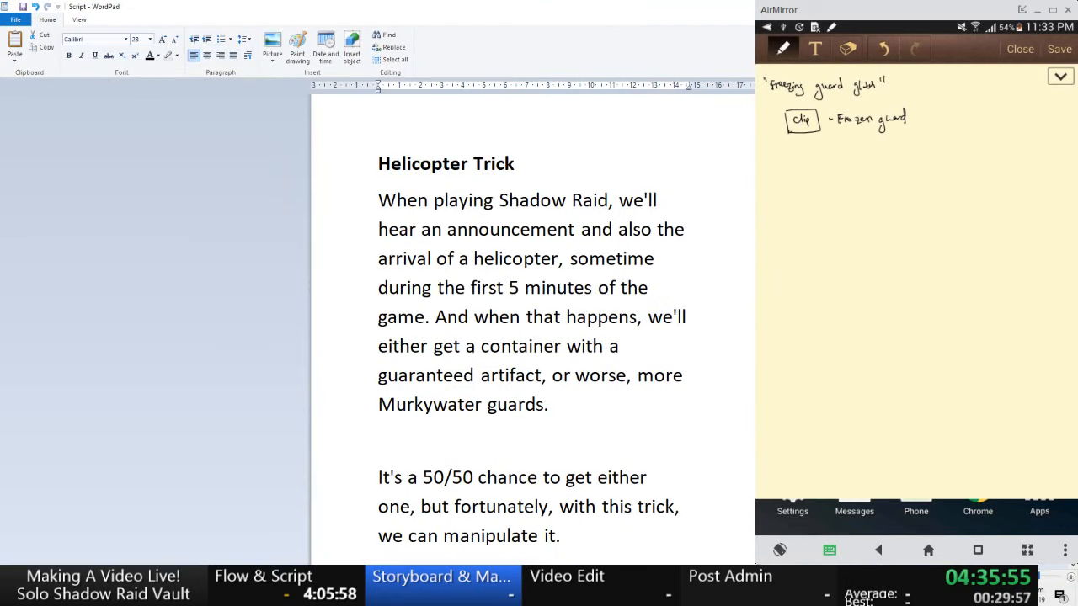
pyautogui.press('super+Down')
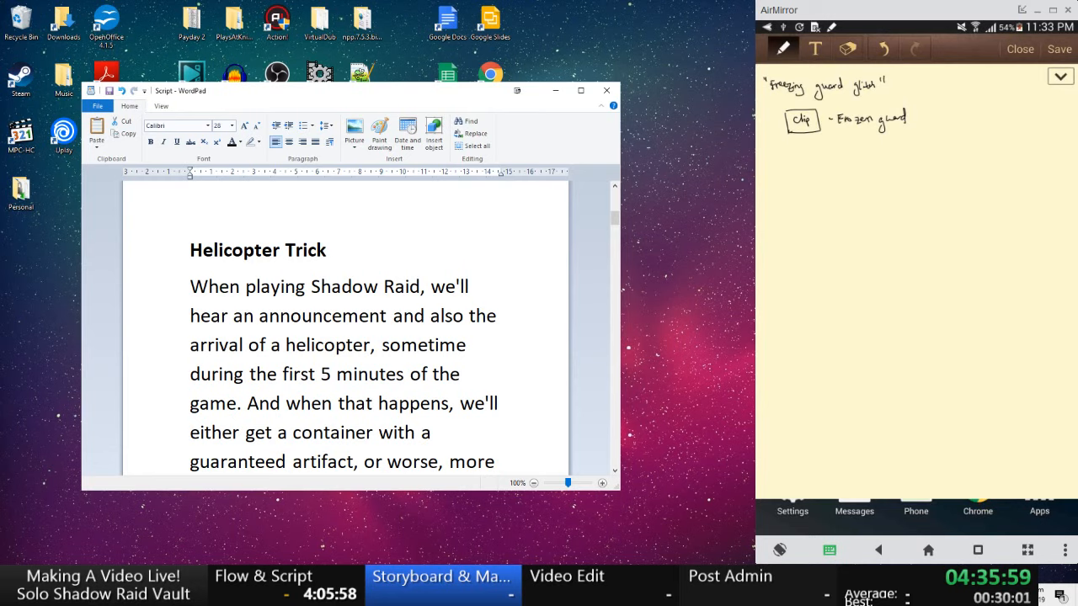
pyautogui.press('super+Left')
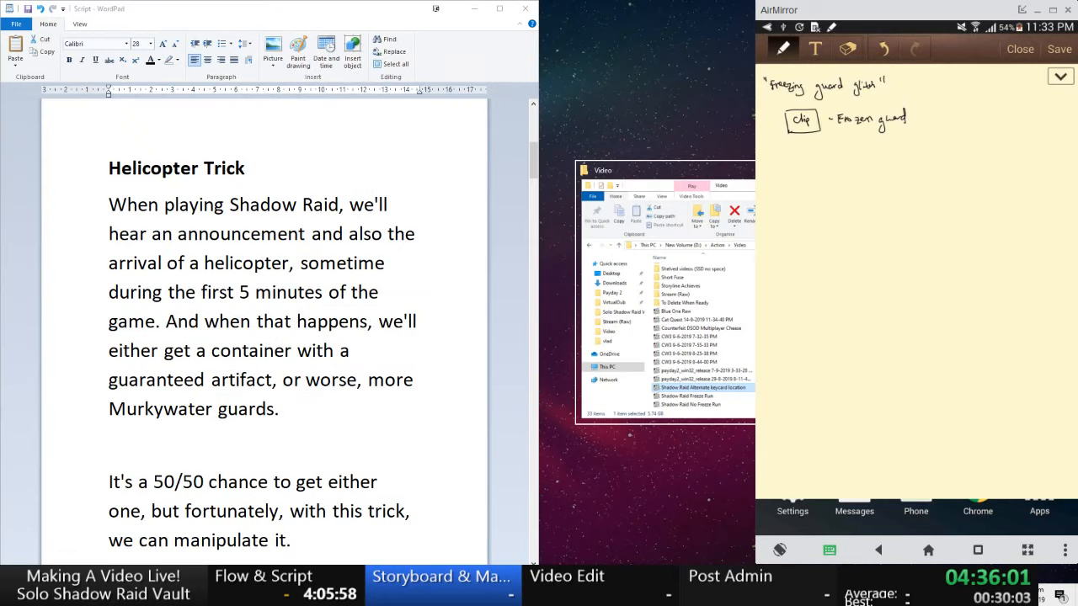
pyautogui.press('Escape')
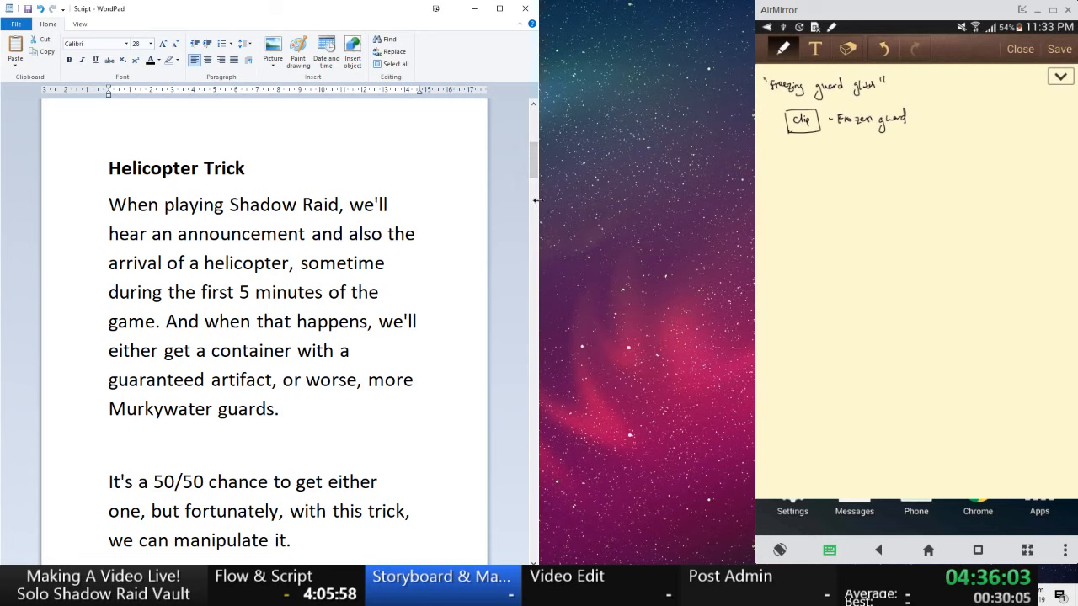
pyautogui.moveTo(536, 200); pyautogui.dragTo(751, 211)
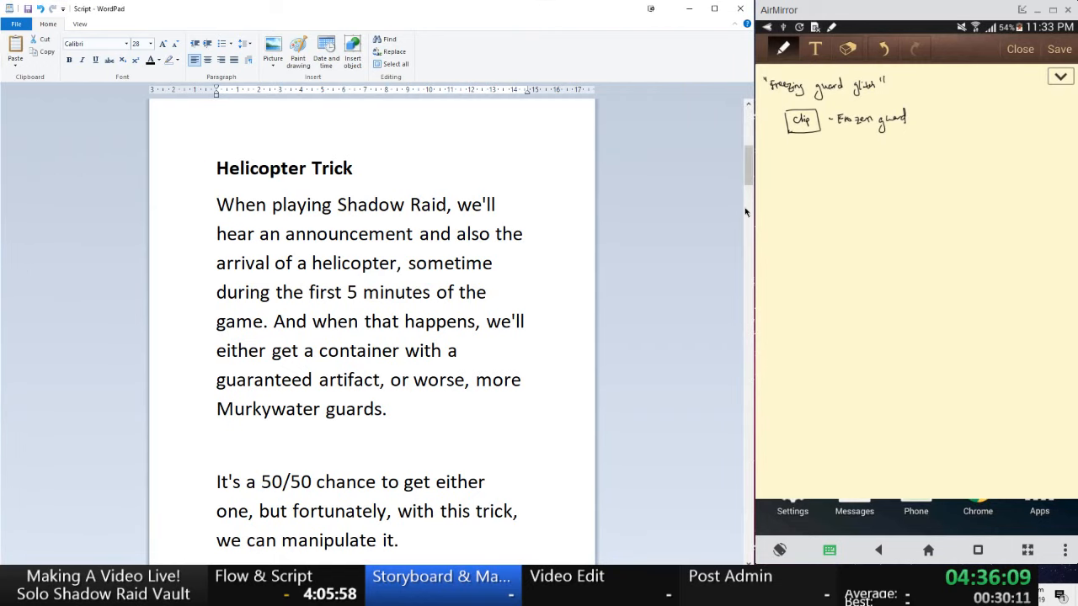
# - Return to the freezing guard glitch paragraph beginning "You see, when a guard attempts" and review it
pyautogui.moveTo(750, 169); pyautogui.dragTo(739, 281)
pyautogui.moveTo(736, 328); pyautogui.dragTo(740, 380)
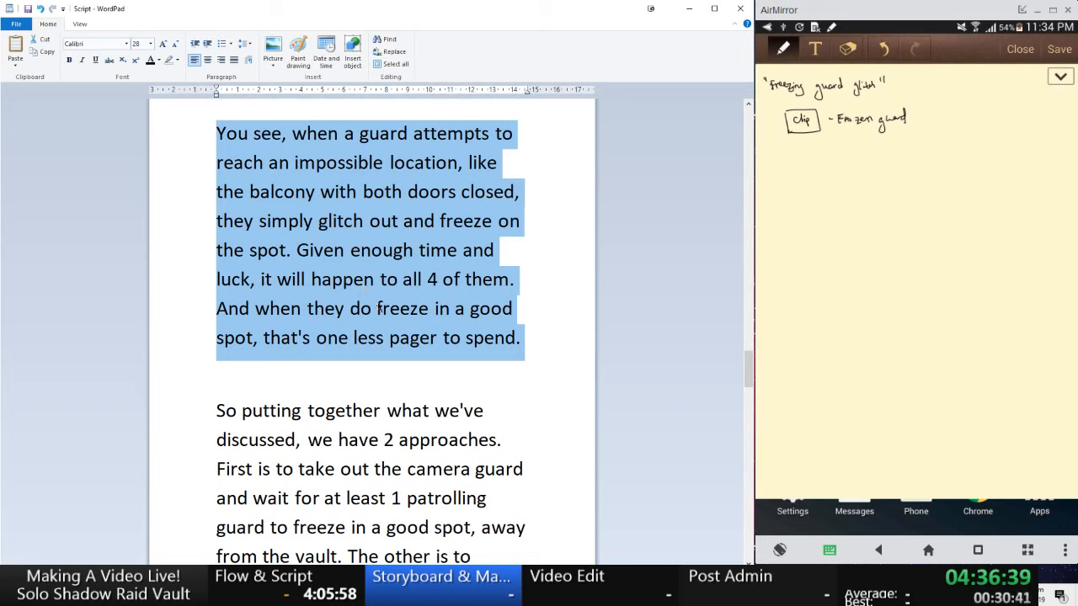
pyautogui.scroll(4, 380, 307)
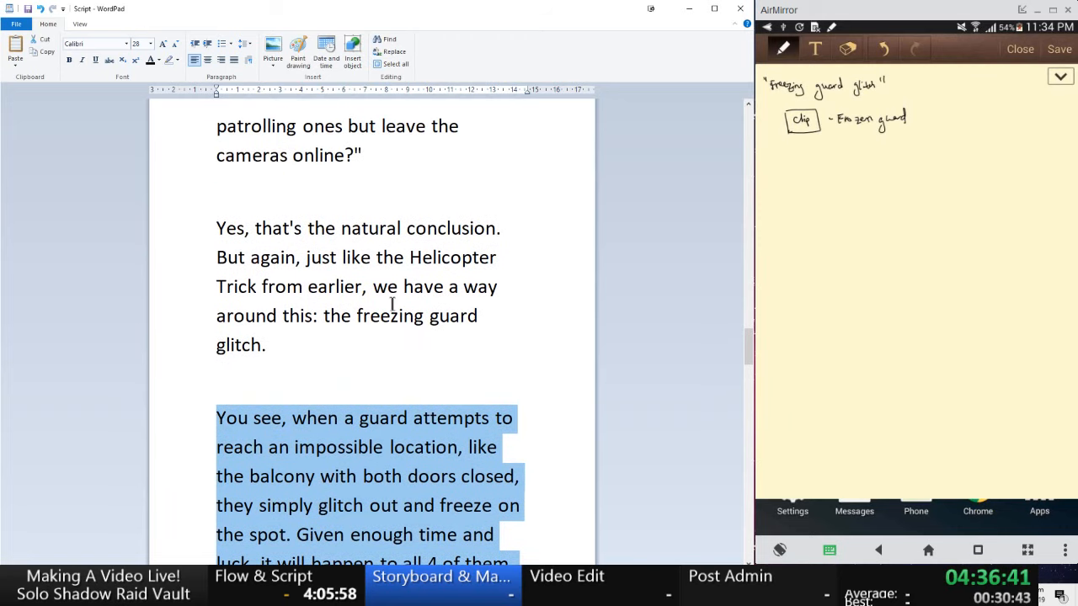
pyautogui.scroll(-1, 421, 307)
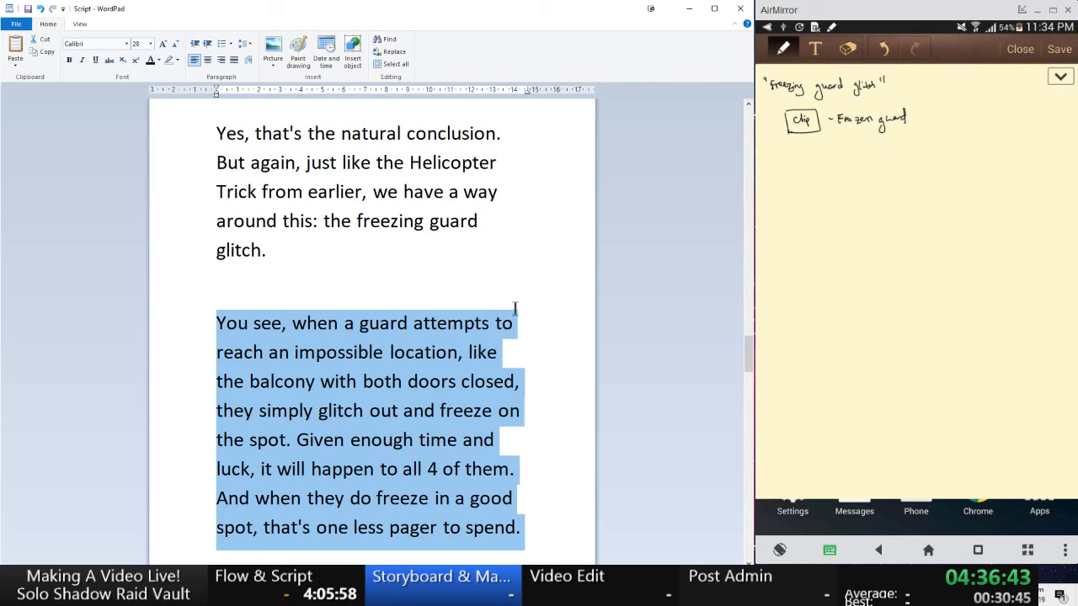
pyautogui.scroll(-1, 422, 353)
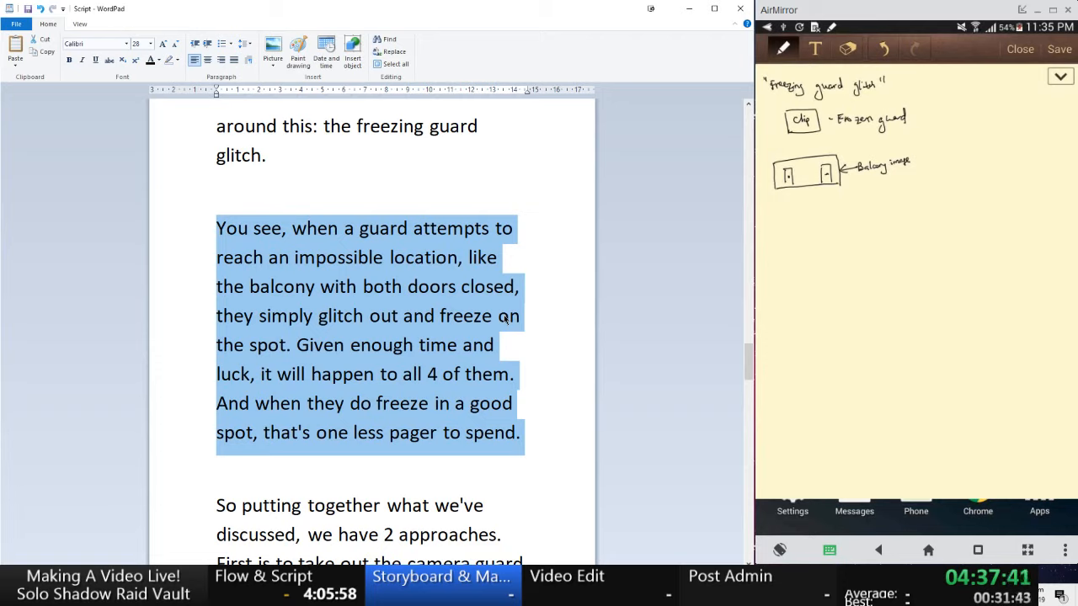
# - Replace "with" by "when" in the phrase "the balcony with both doors closed"
pyautogui.click(330, 288)
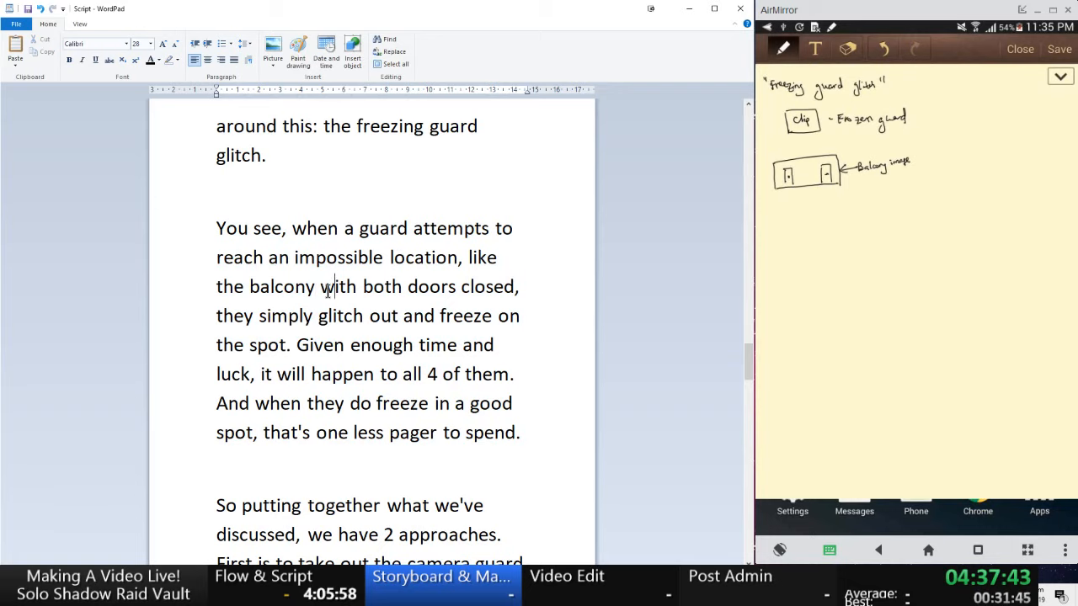
pyautogui.press('Left')
pyautogui.write('when')
pyautogui.press('Delete')
pyautogui.press('Delete')
pyautogui.press('Delete')
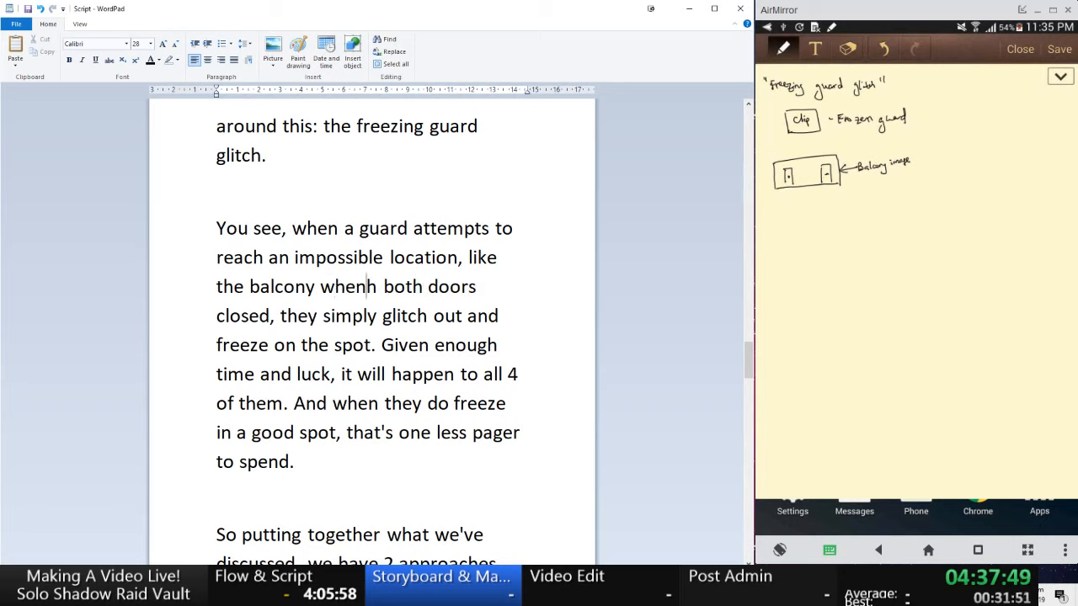
pyautogui.press('Delete')
# - Insert "are" after "both doors" so the phrase reads "when both doors are closed"
pyautogui.press('Right')
pyautogui.press('Right')
pyautogui.press('Right')
pyautogui.press('Right')
pyautogui.press('Right')
pyautogui.press('Right')
pyautogui.press('Right')
pyautogui.press('Right')
pyautogui.press('Right')
pyautogui.press('Right')
pyautogui.press('Right')
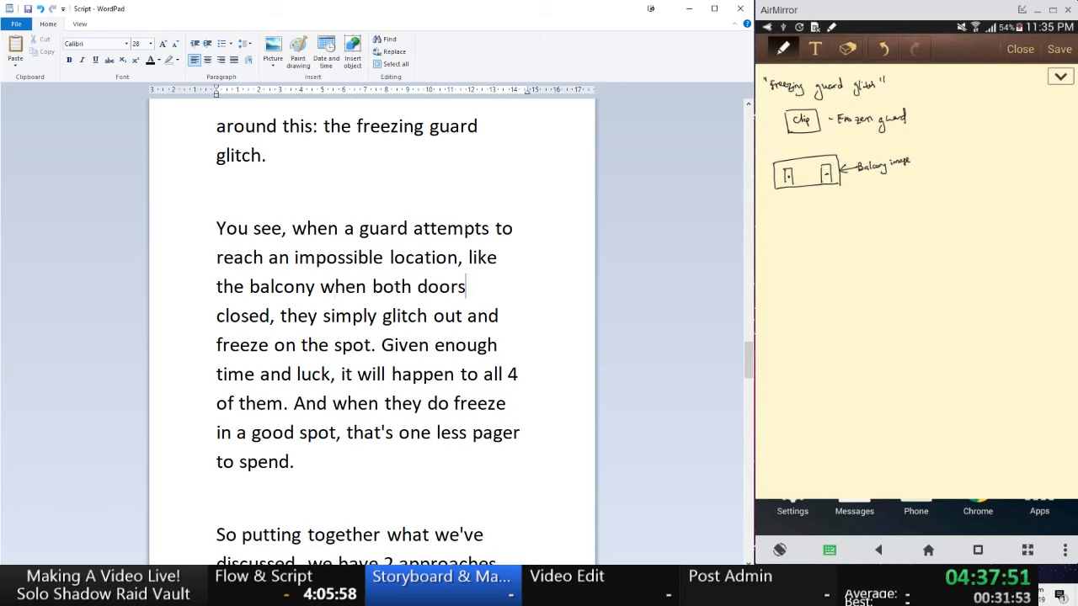
pyautogui.write('are')
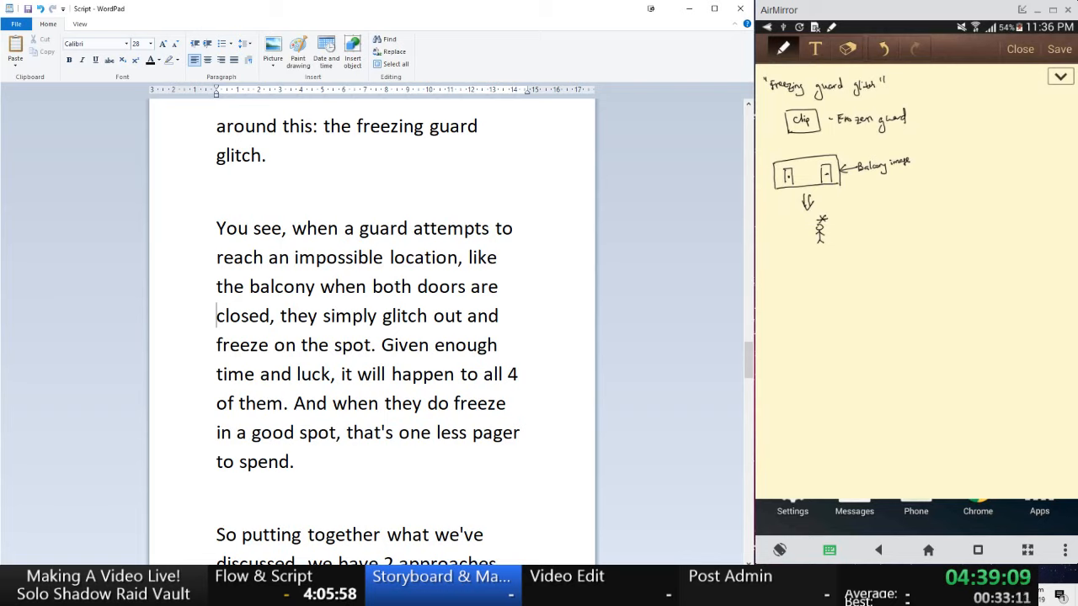
# - Frame the four snowflake-topped guard figures in the memo and highlight the script paragraph from "You see" through "to spend."
pyautogui.moveTo(776, 218)
pyautogui.mouseDown()
pyautogui.moveTo(781, 246)
pyautogui.moveTo(844, 211)
pyautogui.moveTo(847, 251)
pyautogui.moveTo(783, 256)
pyautogui.mouseUp()
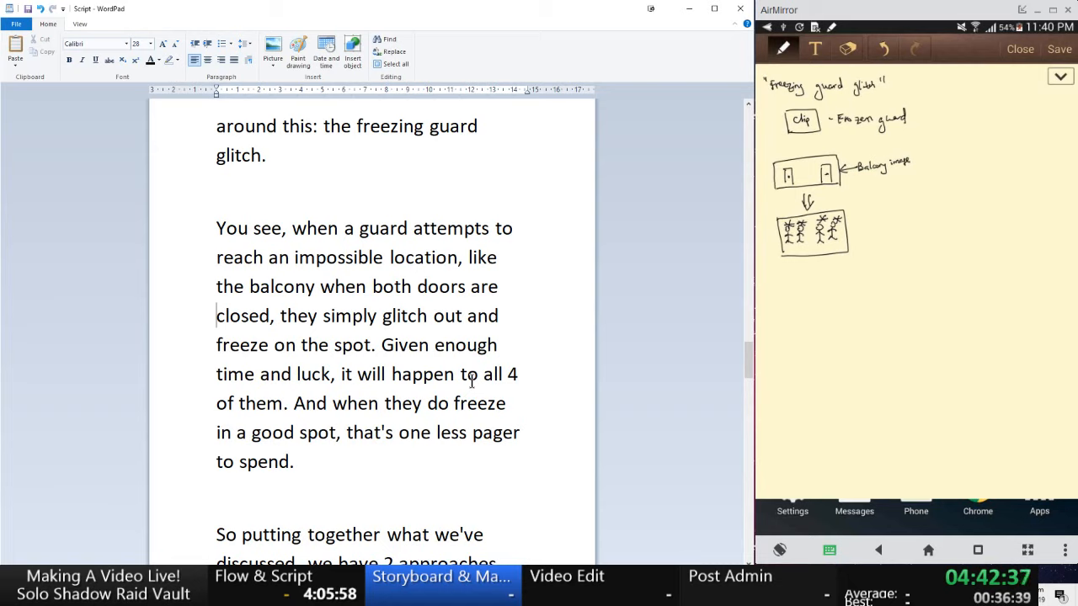
pyautogui.click(373, 431)
pyautogui.click(318, 455)
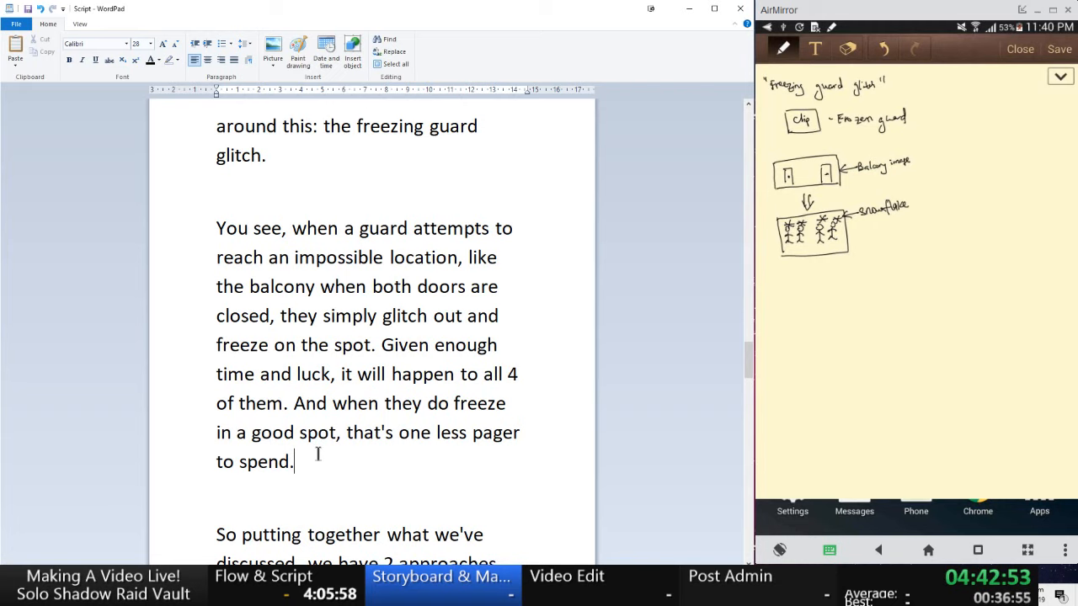
pyautogui.moveTo(319, 454); pyautogui.dragTo(231, 244)
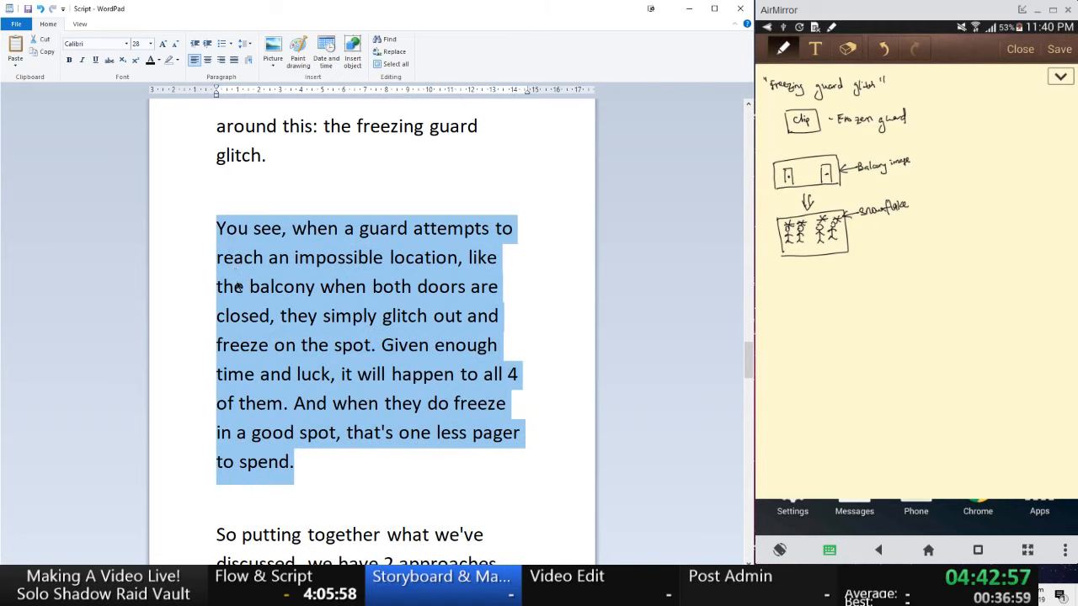
# - Move on to the paragraph beginning "So putting together what we've discussed" and highlight it through "online and functioning."
pyautogui.scroll(-2, 257, 305)
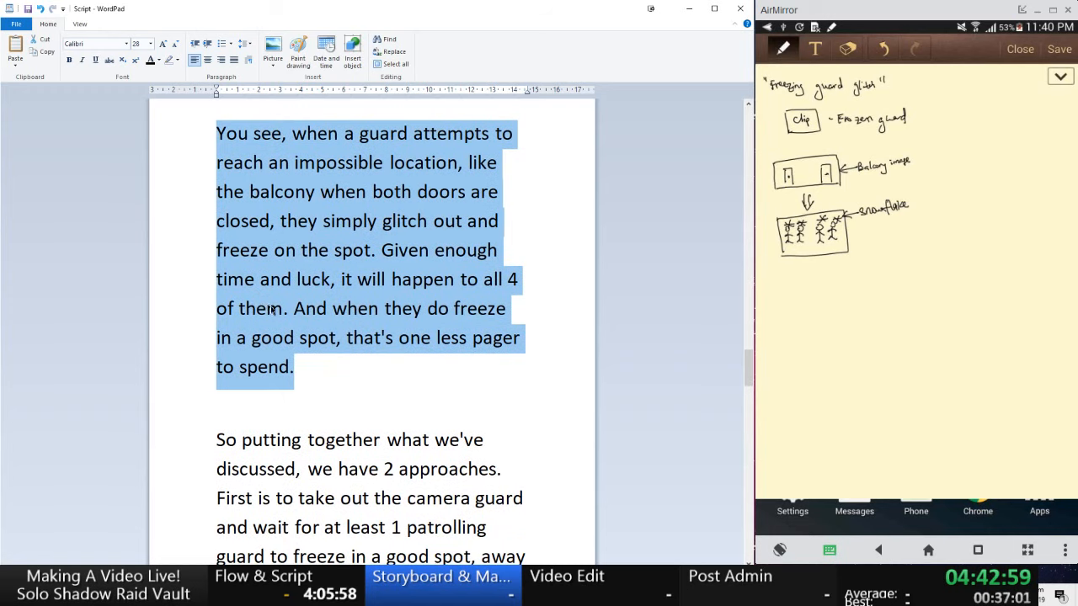
pyautogui.scroll(-4, 273, 309)
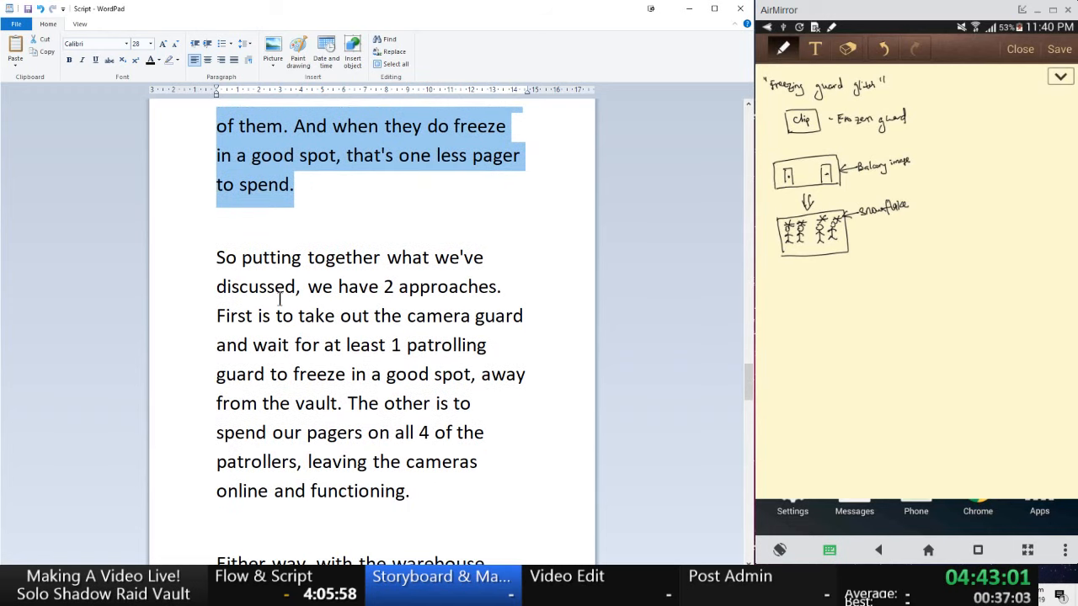
pyautogui.scroll(-2, 279, 299)
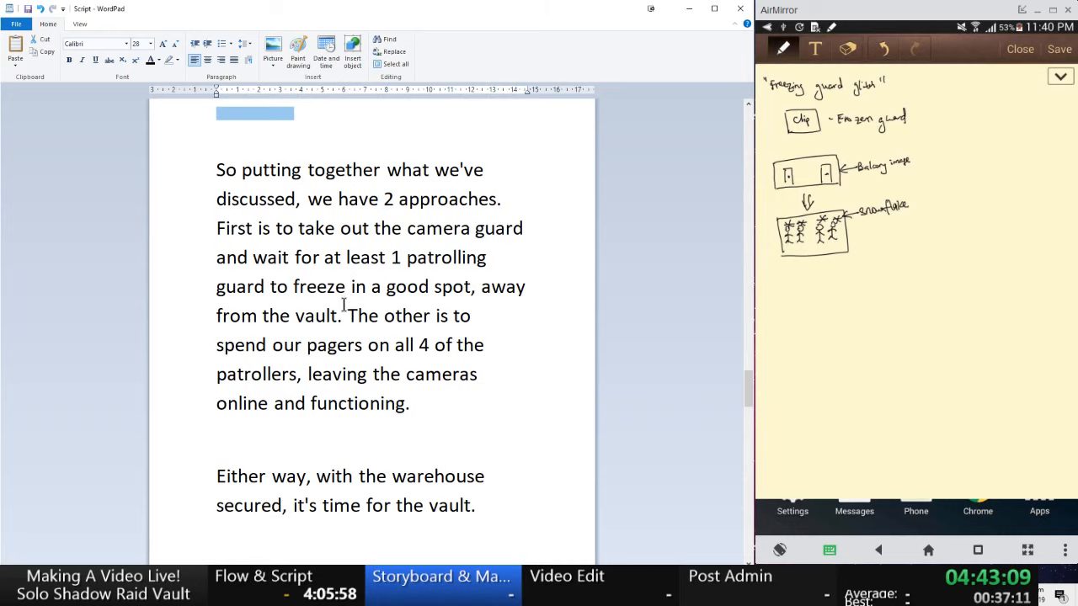
pyautogui.scroll(10, 343, 305)
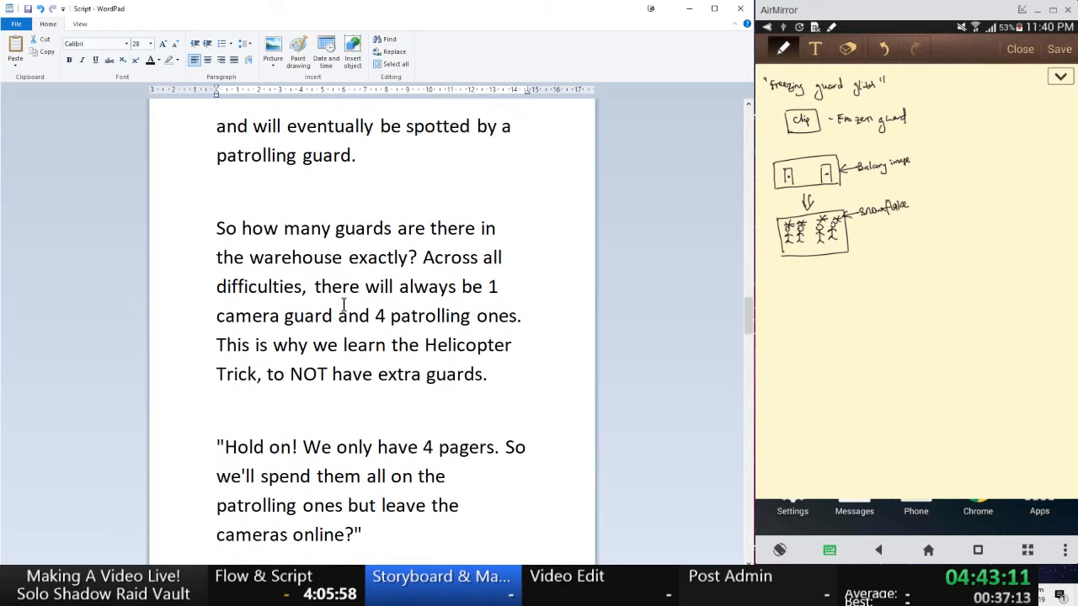
pyautogui.scroll(-10, 344, 305)
pyautogui.scroll(4, 343, 305)
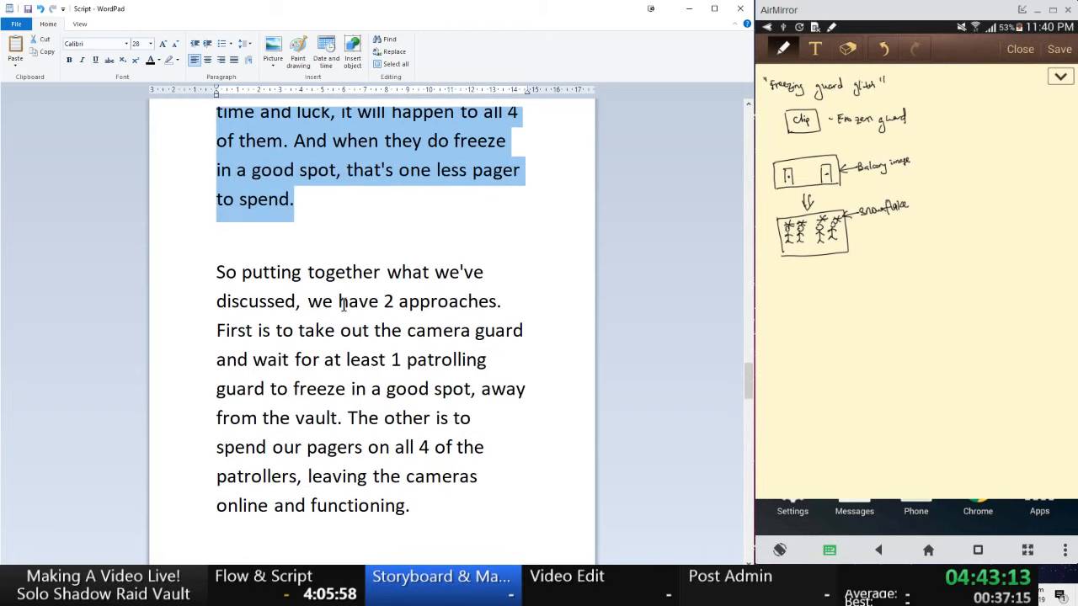
pyautogui.click(329, 303)
pyautogui.moveTo(217, 272); pyautogui.dragTo(444, 501)
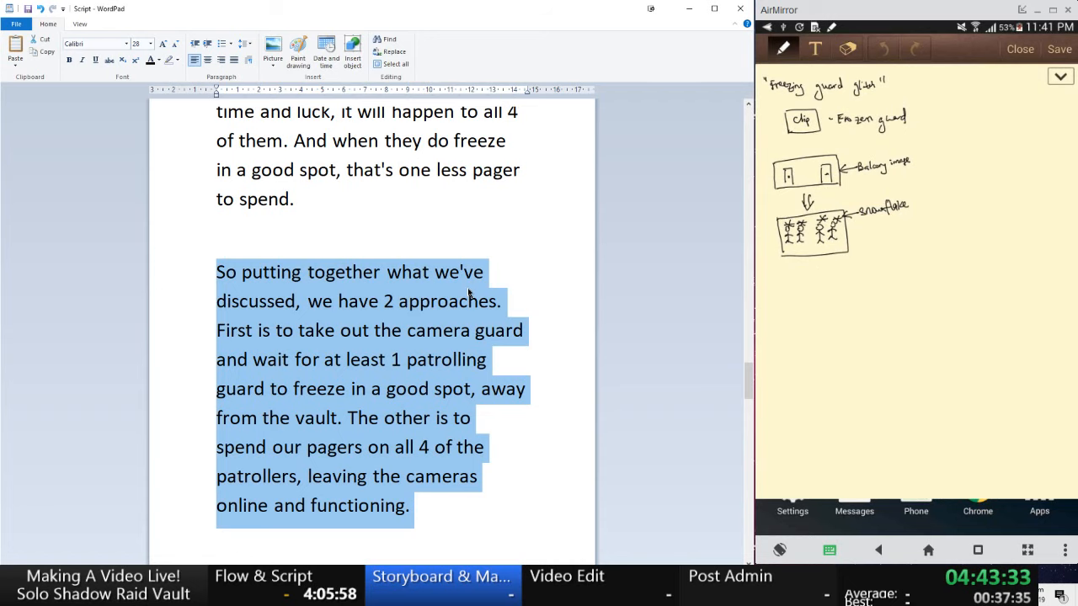
# - Go over the two approaches, highlighting "camera guard" and the passage from "we have 2 approaches" through "online and functioning.", and clear the selection
pyautogui.scroll(-2, 463, 294)
pyautogui.scroll(1, 455, 297)
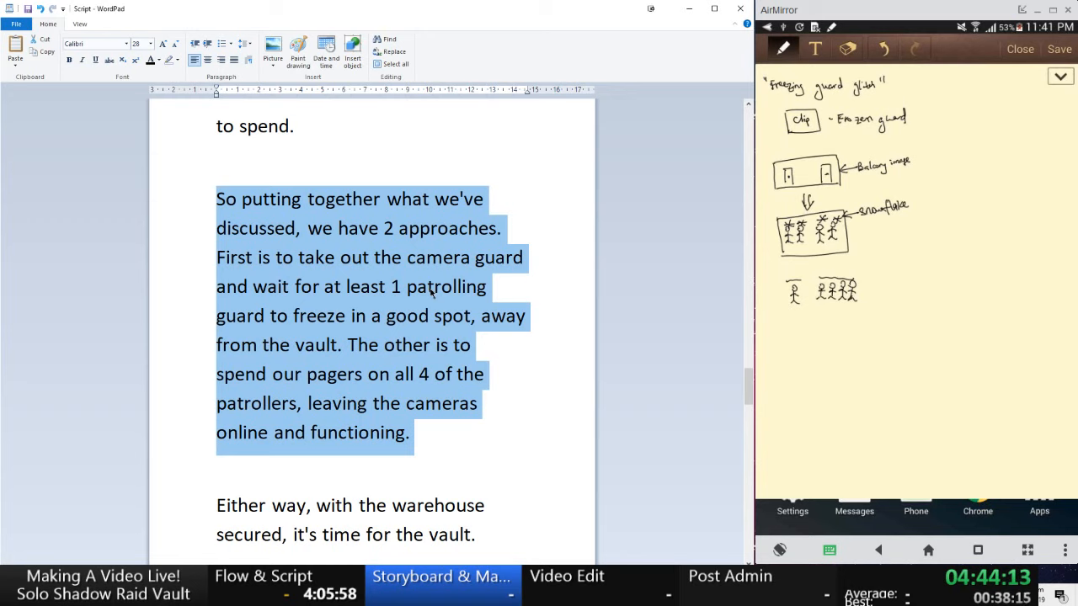
pyautogui.click(430, 289)
pyautogui.moveTo(408, 257); pyautogui.dragTo(514, 267)
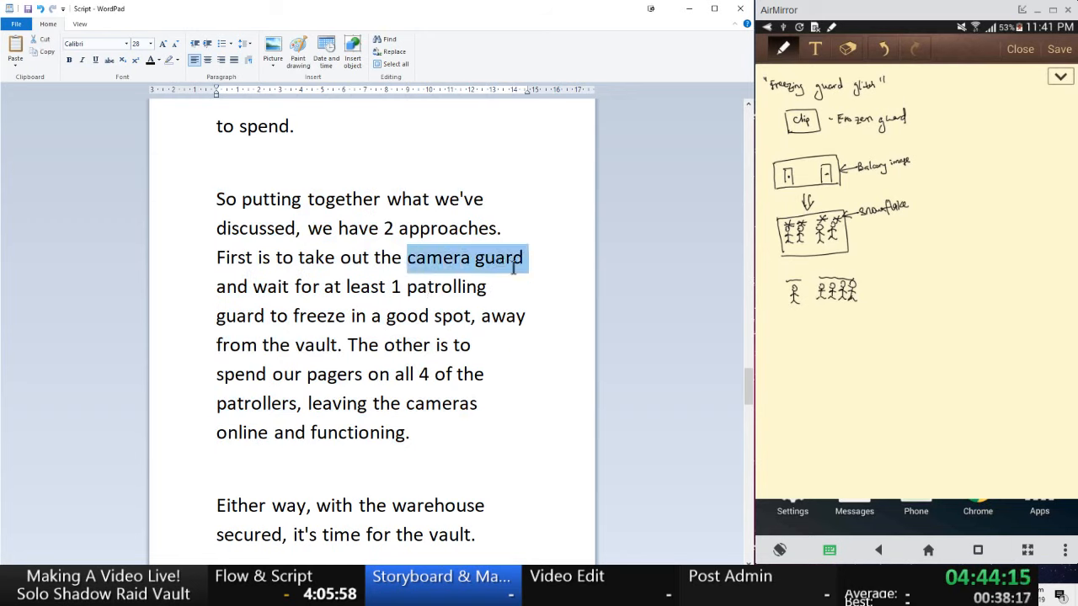
pyautogui.click(514, 268)
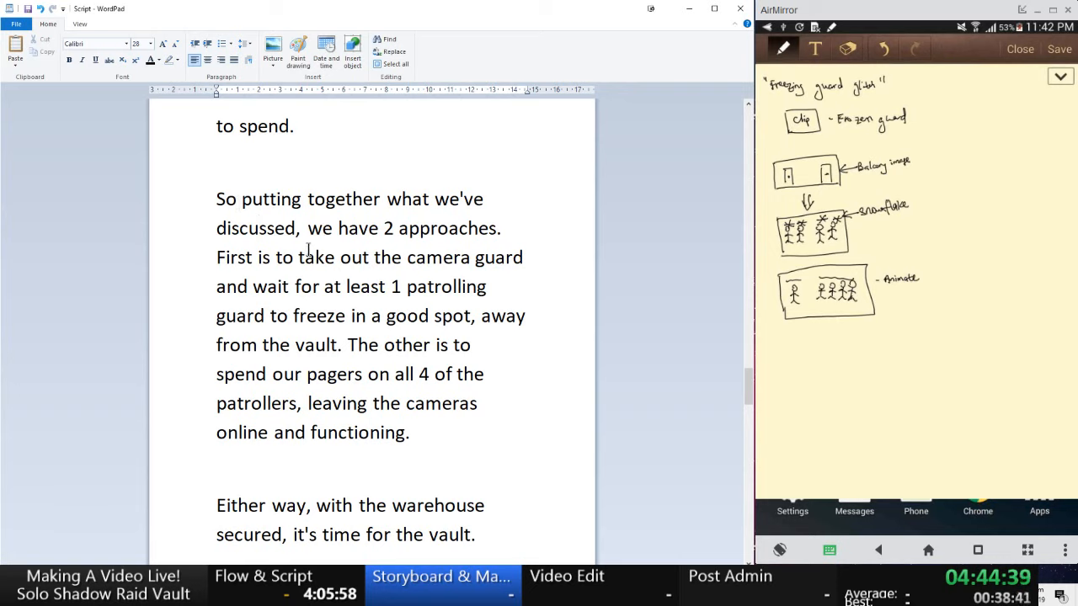
pyautogui.moveTo(307, 229); pyautogui.dragTo(445, 438)
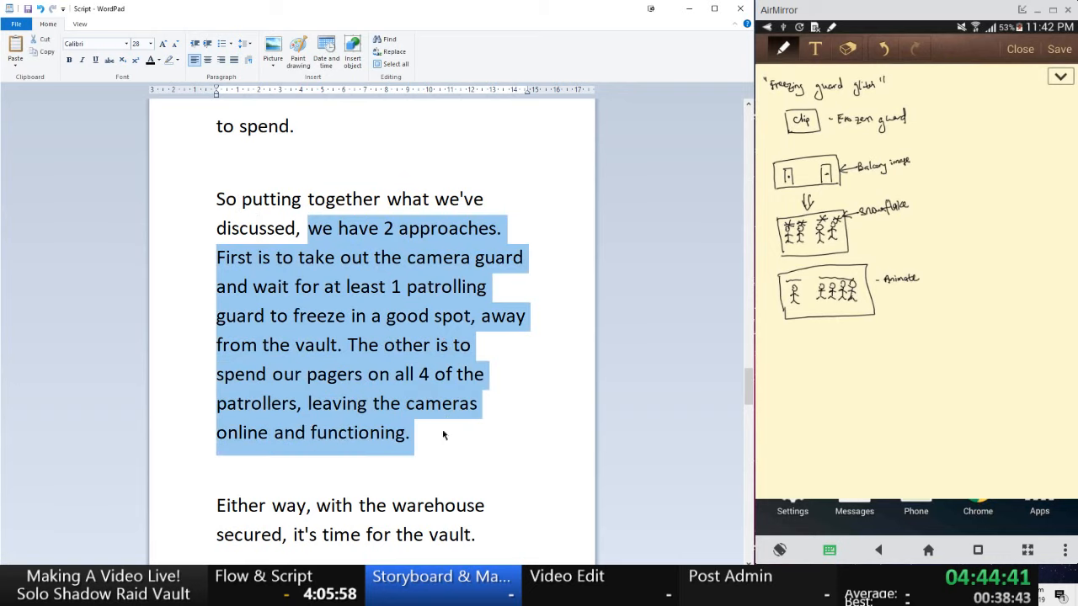
pyautogui.click(437, 435)
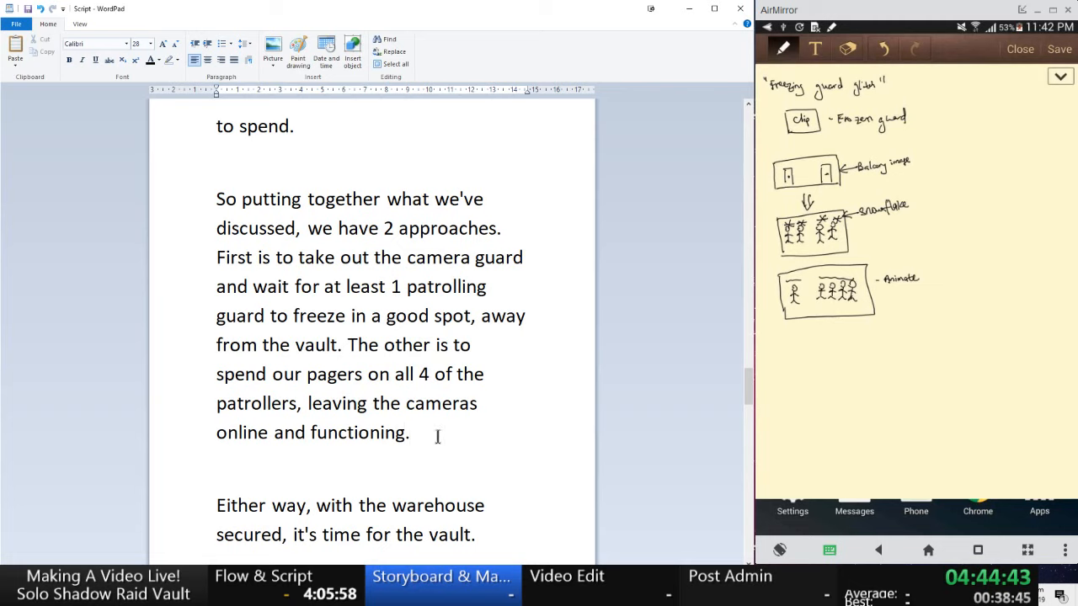
# - Go over the approaches from "First is to take out" through "online and functioning." and move on to the "Opening the Vault Solo" section
pyautogui.moveTo(426, 433); pyautogui.dragTo(212, 253)
pyautogui.click(251, 286)
pyautogui.scroll(-3, 412, 421)
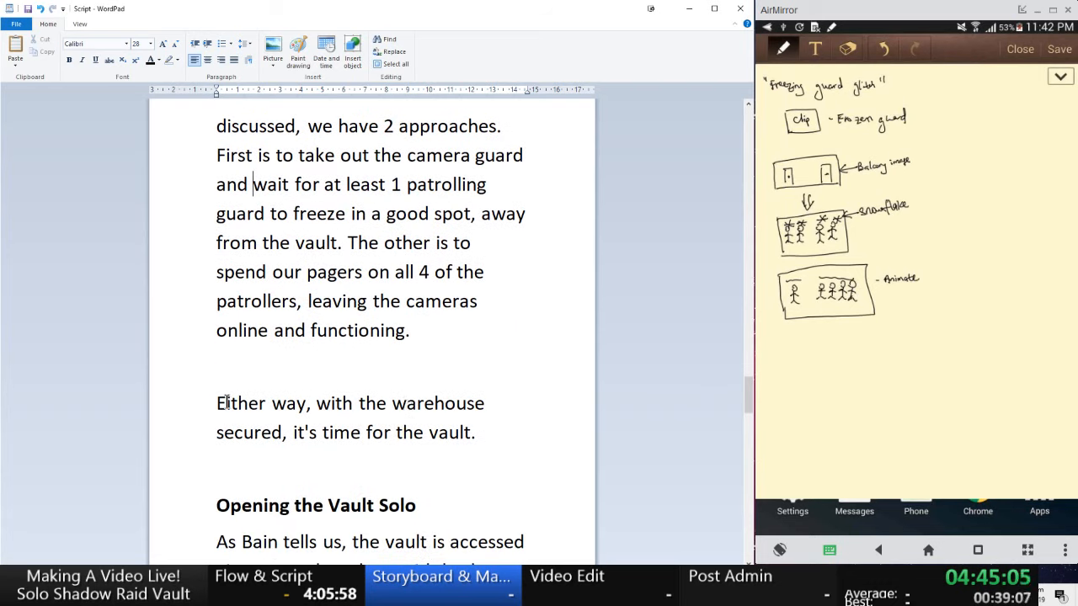
pyautogui.scroll(-5, 278, 412)
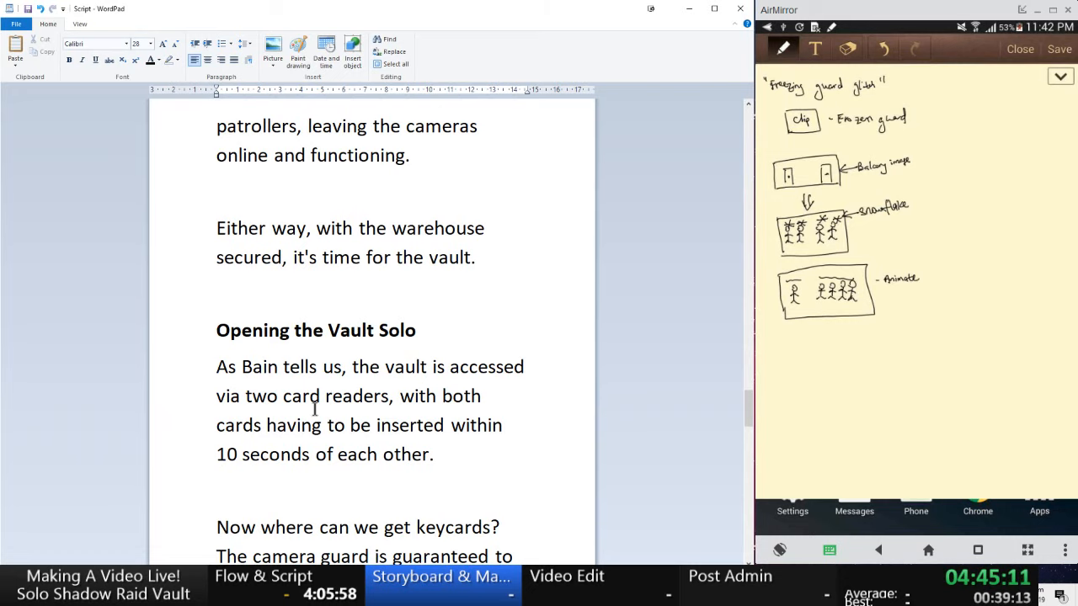
# - Open Shadow Raid No Freeze Run.avi in the video player and pause it at the subtitle "The vault needs two cards, entered almost simultaneously."
pyautogui.click(294, 589)
pyautogui.click(295, 589)
pyautogui.click(312, 589)
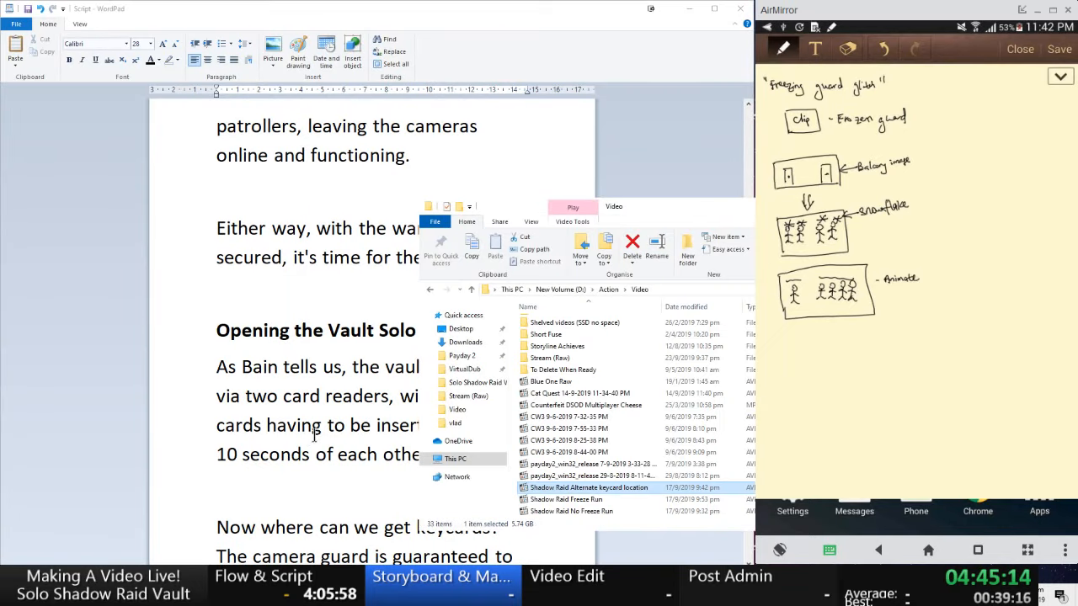
pyautogui.doubleClick(574, 511)
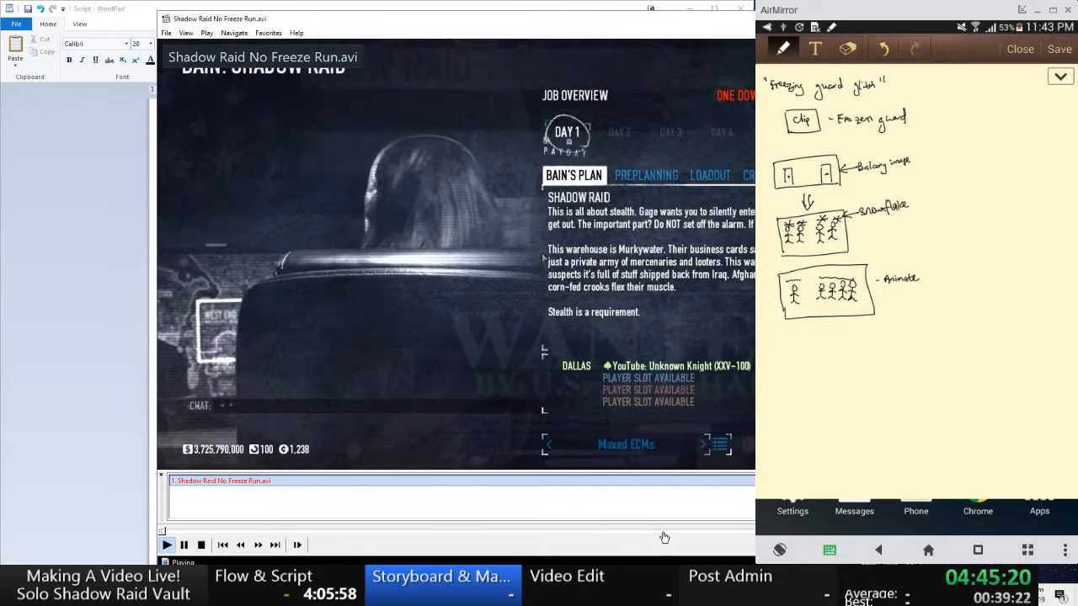
pyautogui.click(665, 530)
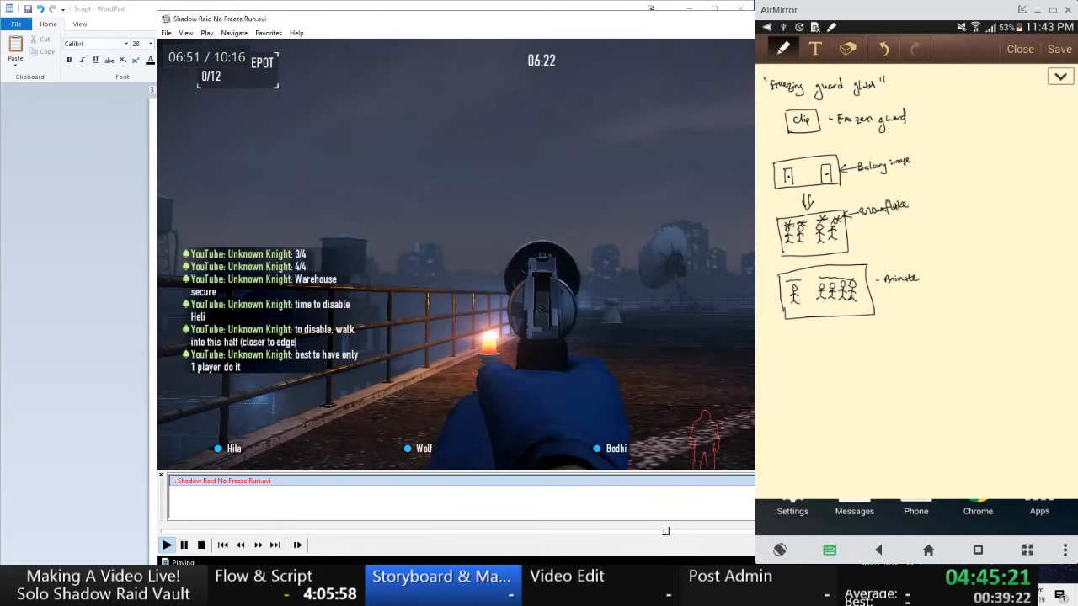
pyautogui.click(722, 530)
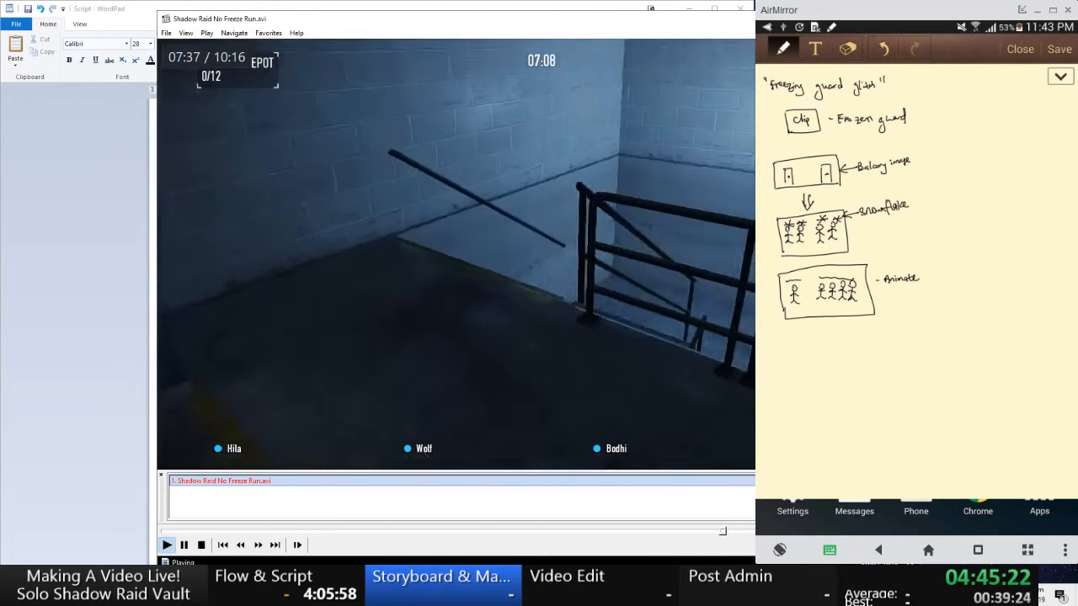
pyautogui.click(732, 531)
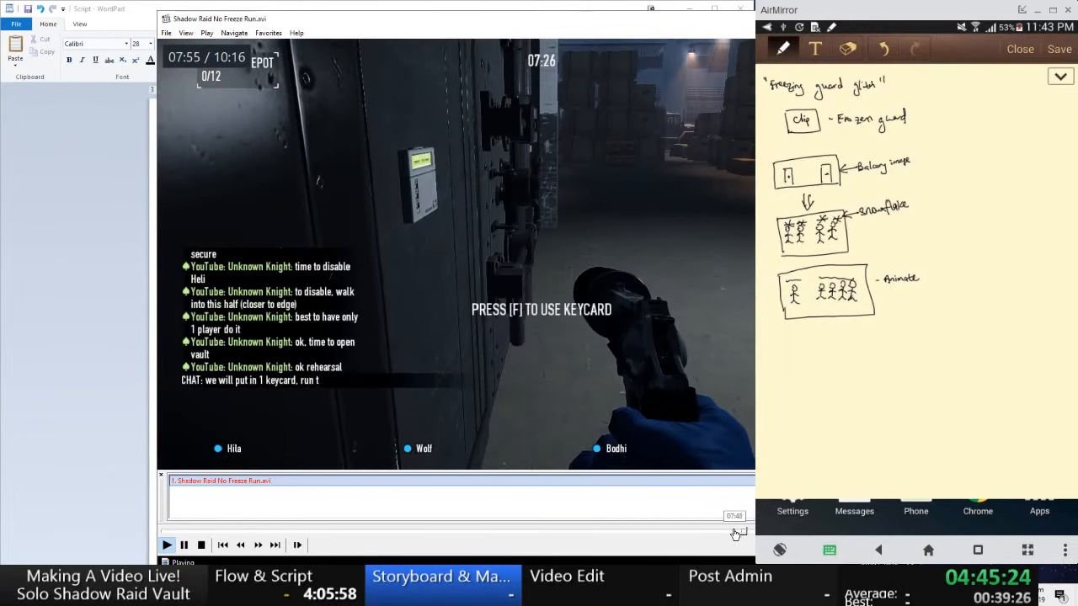
pyautogui.moveTo(735, 532); pyautogui.dragTo(407, 533)
pyautogui.click(509, 420)
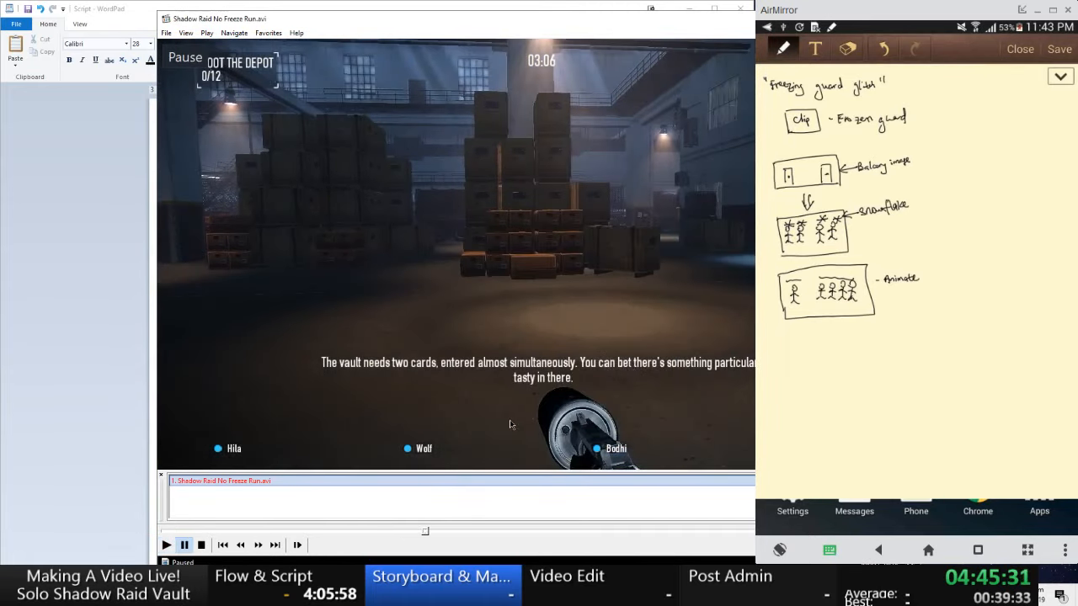
pyautogui.click(515, 426)
pyautogui.click(515, 426)
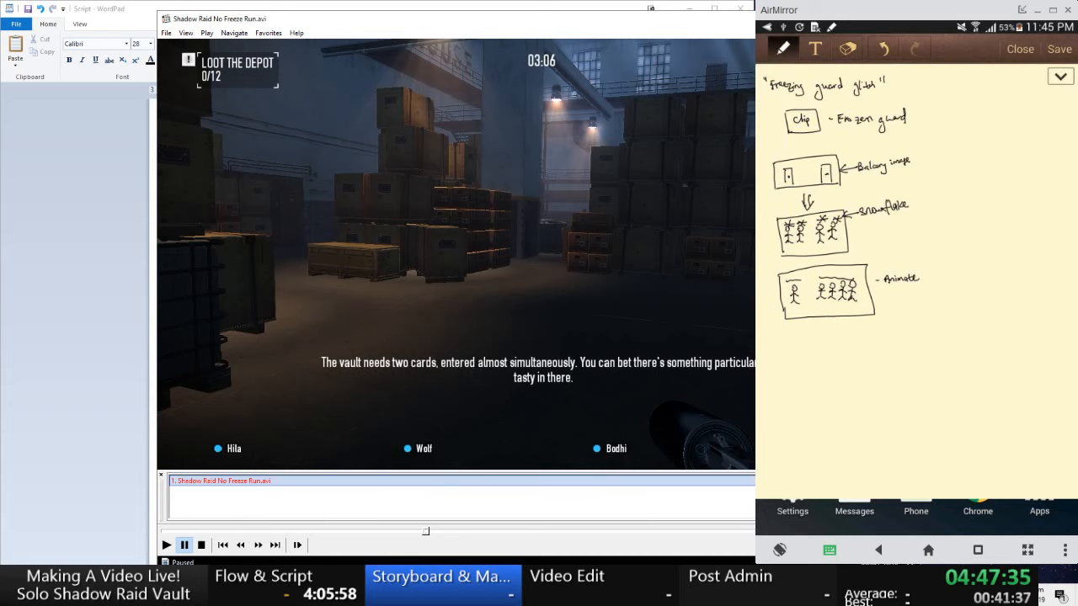
# - Return to the script, highlight the paragraph from "As Bain tells us" through "each other", and clear the selection
pyautogui.click(450, 581)
pyautogui.click(310, 468)
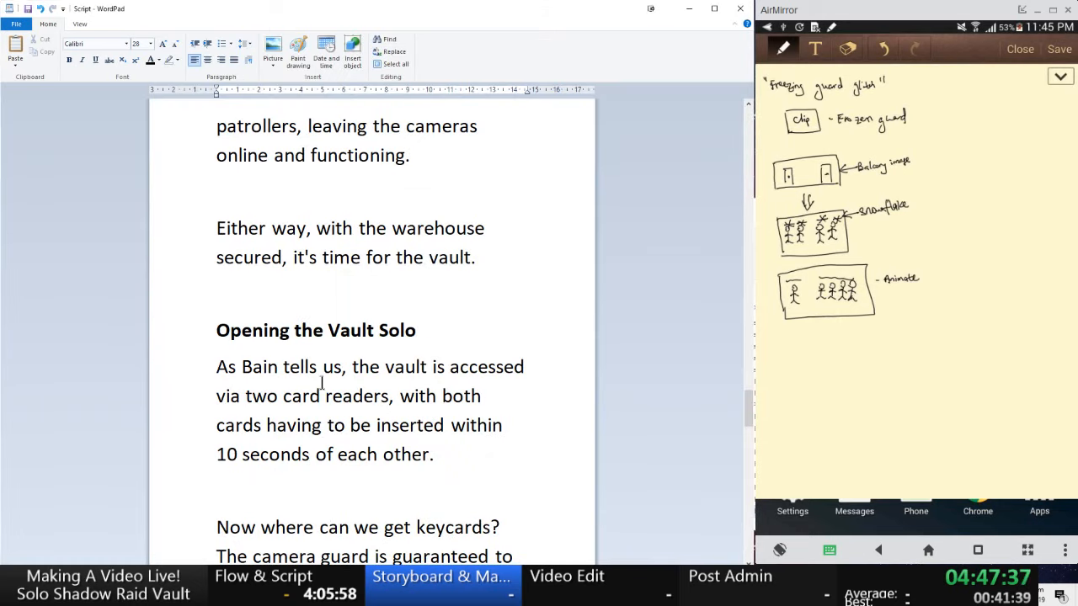
pyautogui.moveTo(217, 366); pyautogui.dragTo(439, 458)
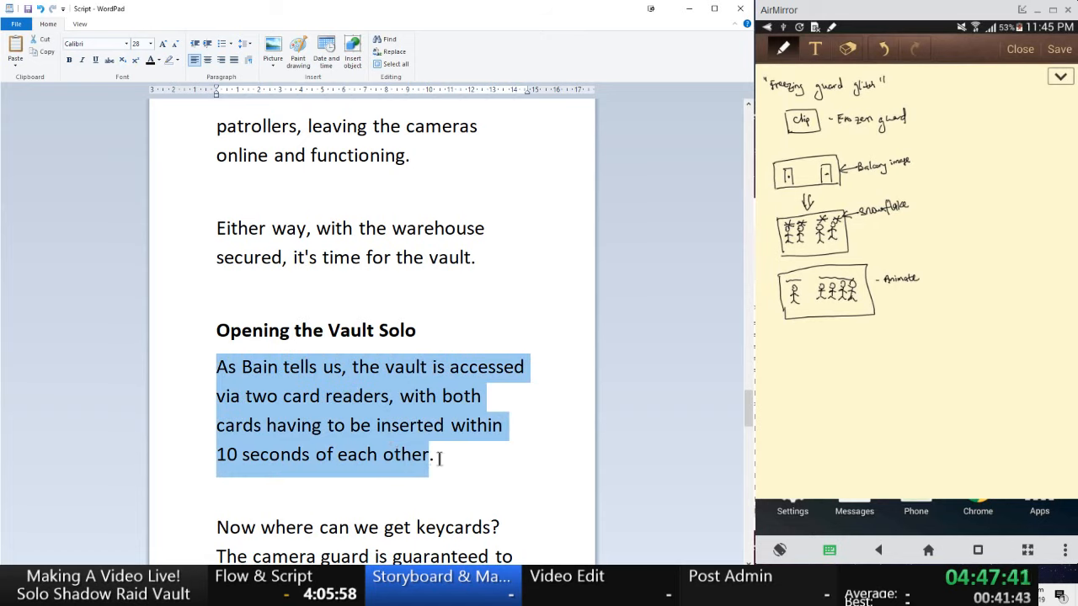
pyautogui.click(441, 457)
# - Open Shadow Raid Alternate keycard location.avi and scan its opening minutes, pausing and resuming at the subtitle about the Murkywater containers
pyautogui.click(450, 581)
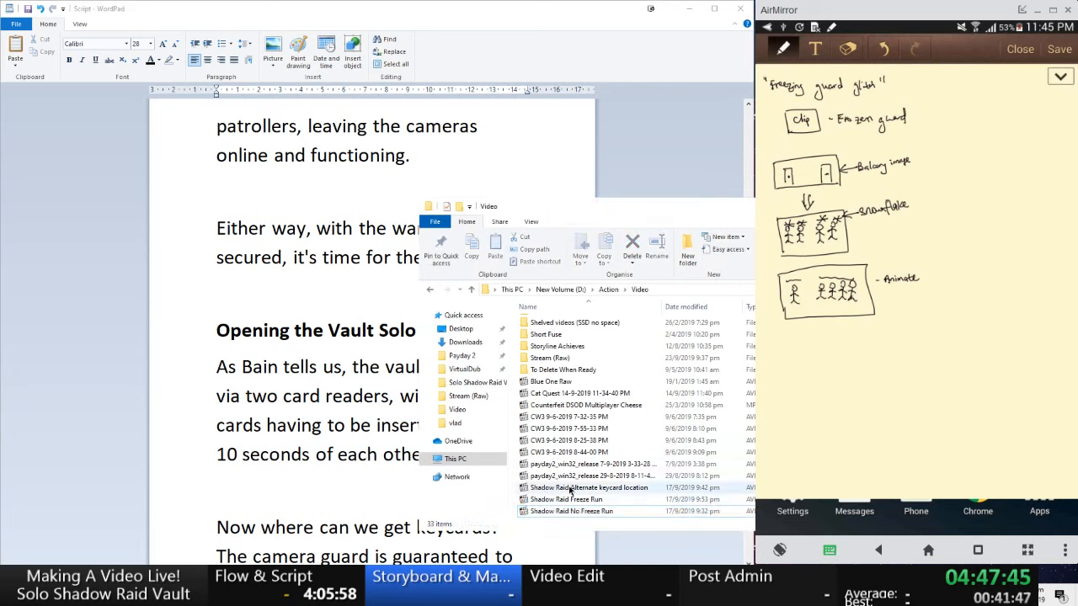
pyautogui.doubleClick(570, 490)
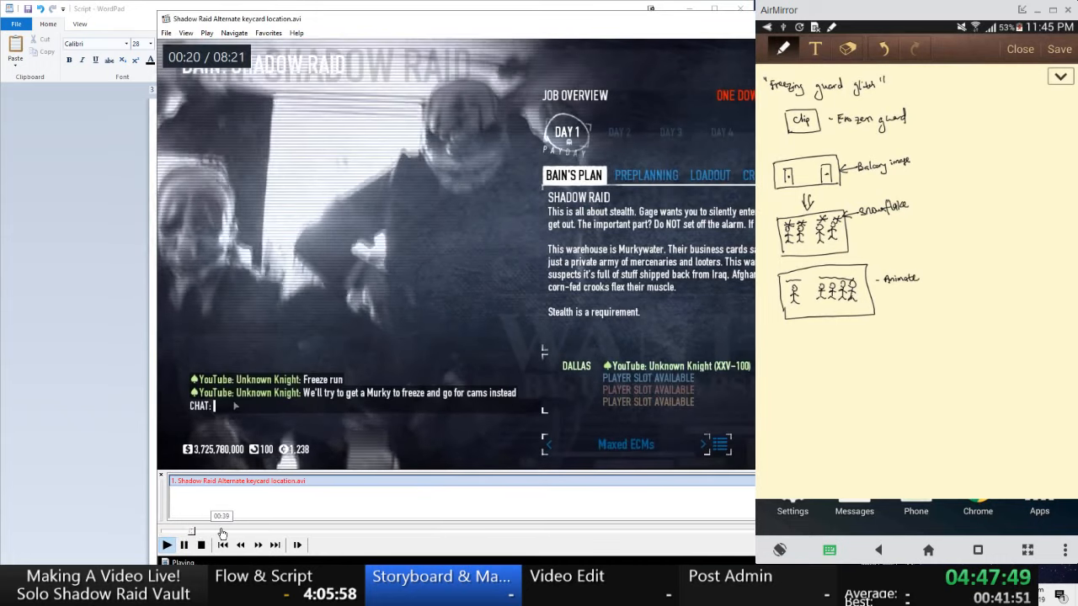
pyautogui.moveTo(221, 533); pyautogui.dragTo(328, 533)
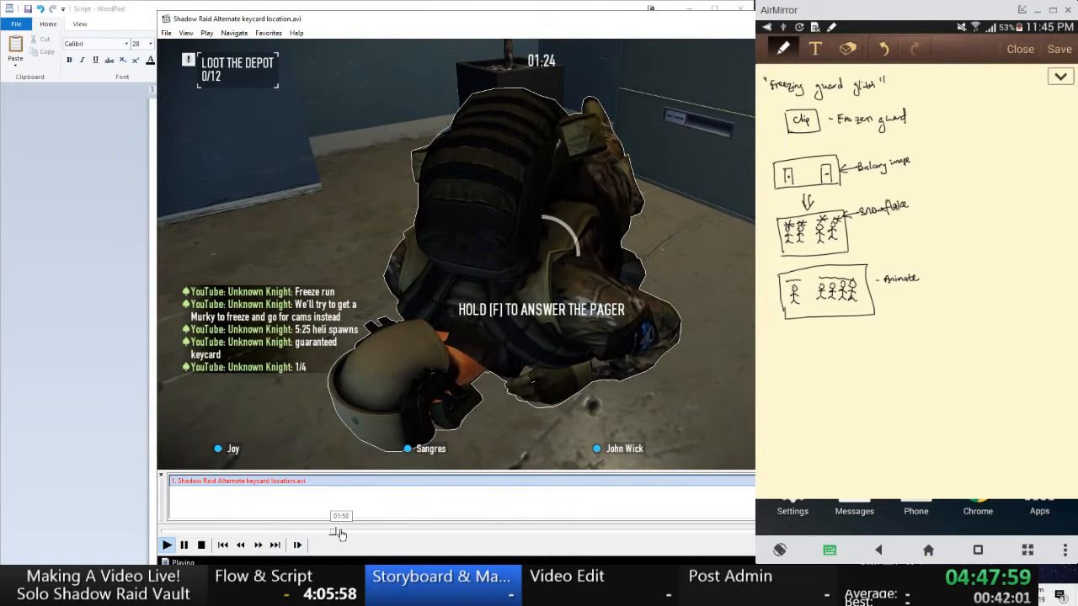
pyautogui.moveTo(341, 534); pyautogui.dragTo(355, 534)
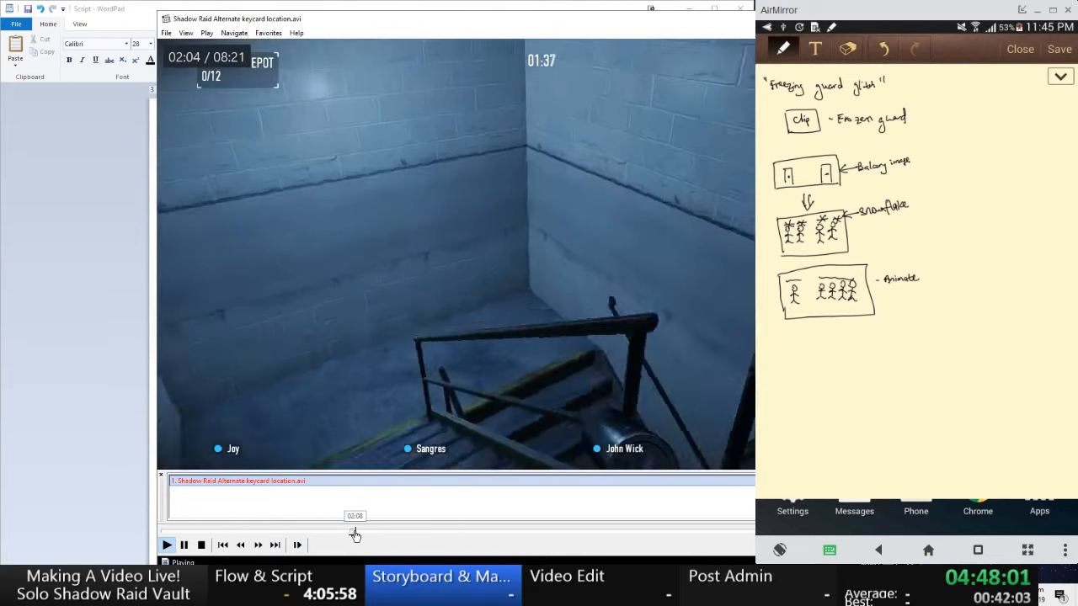
pyautogui.click(508, 336)
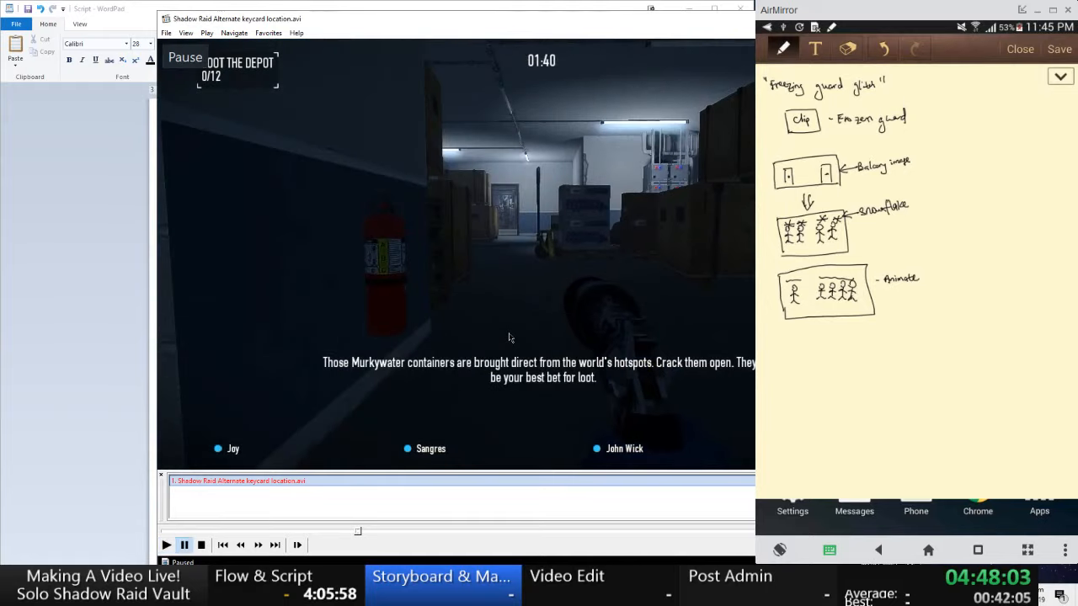
pyautogui.click(518, 340)
pyautogui.click(531, 341)
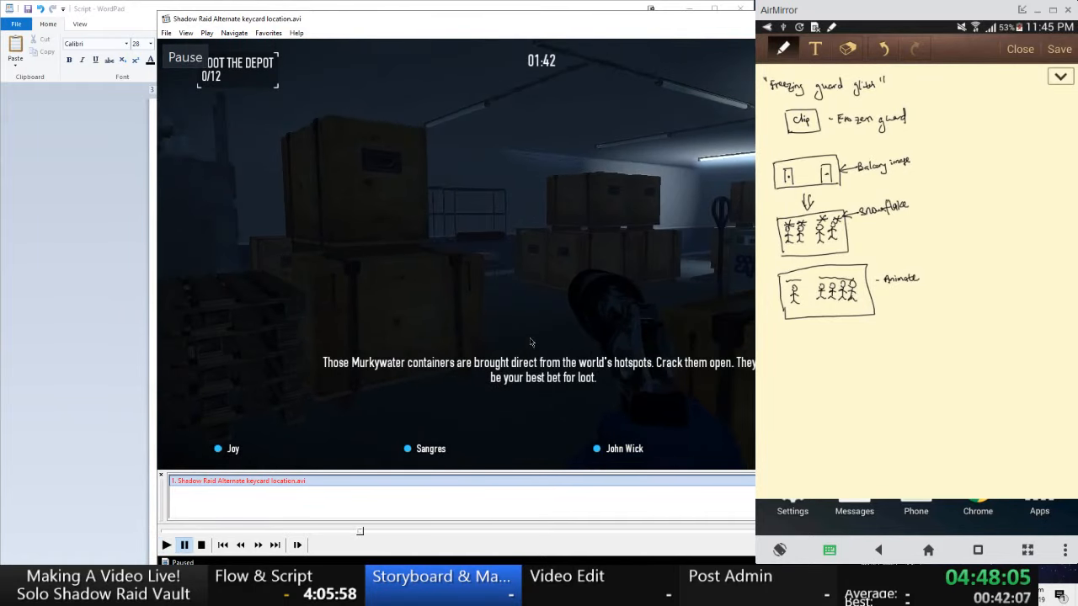
pyautogui.click(532, 345)
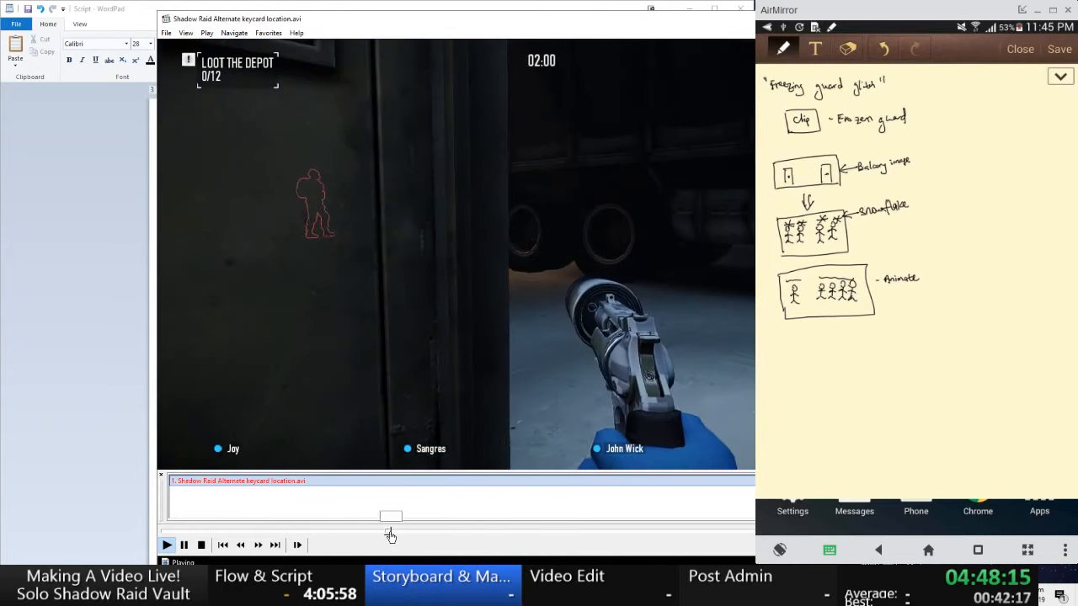
# - Scan forward in the alternate keycard recording and pause at the two-card vault subtitle over the downed guard
pyautogui.click(394, 535)
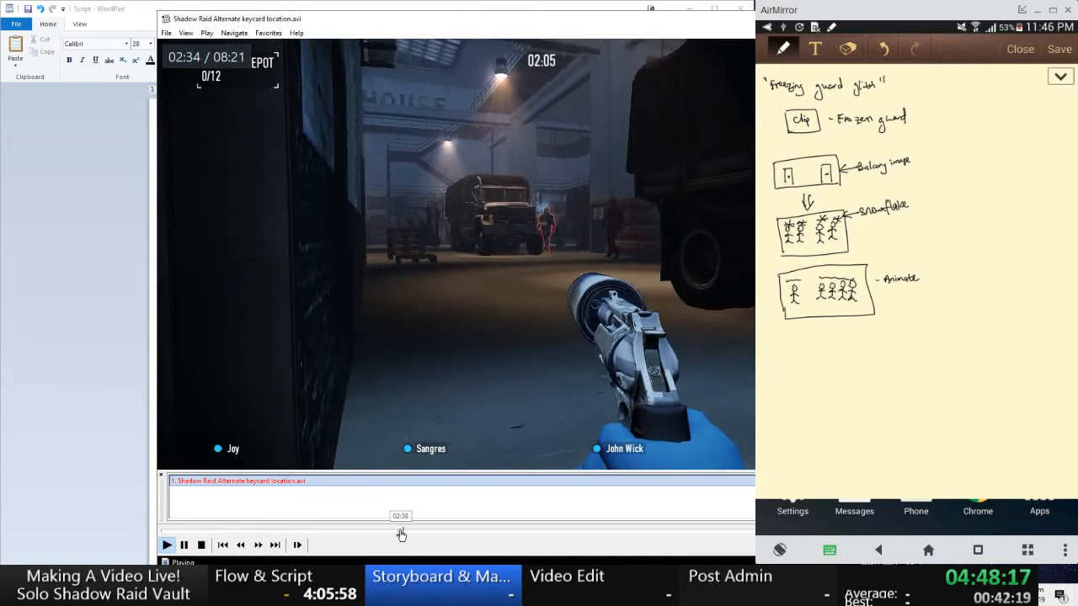
pyautogui.moveTo(400, 535); pyautogui.dragTo(425, 534)
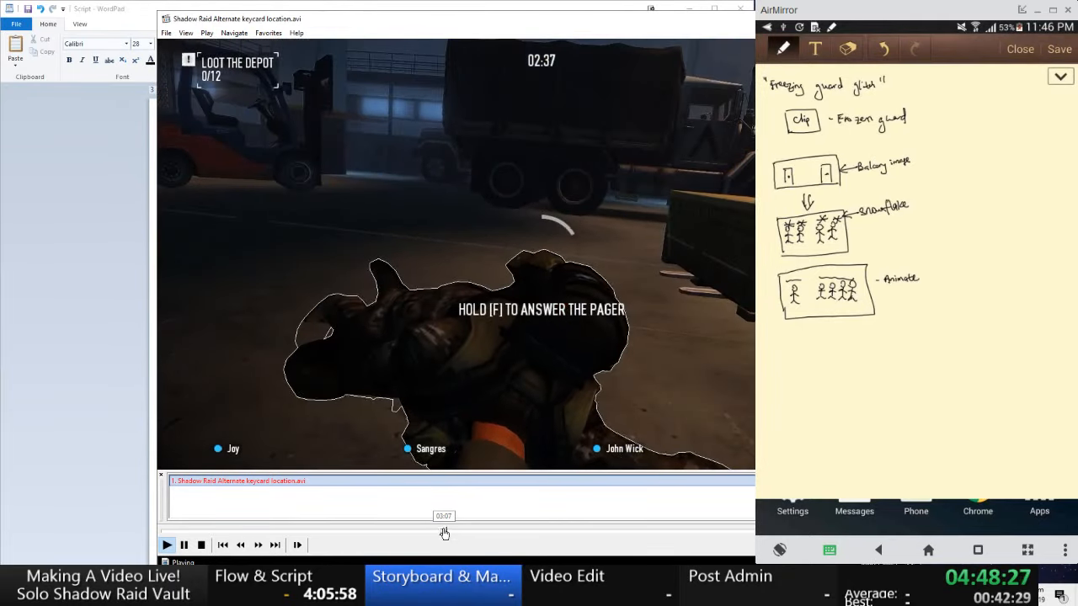
pyautogui.moveTo(444, 533); pyautogui.dragTo(458, 537)
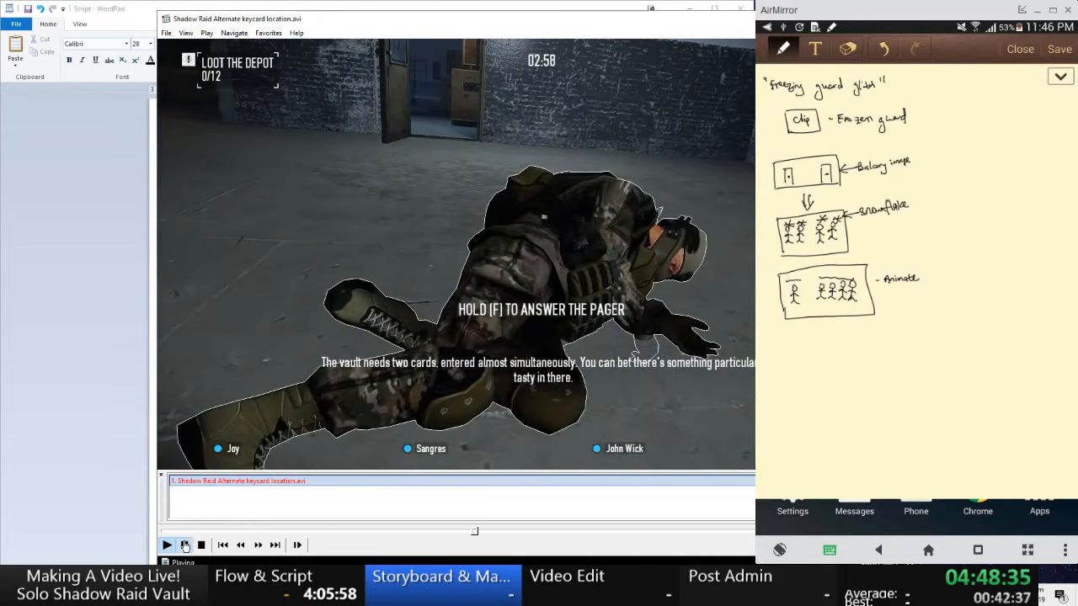
pyautogui.click(185, 546)
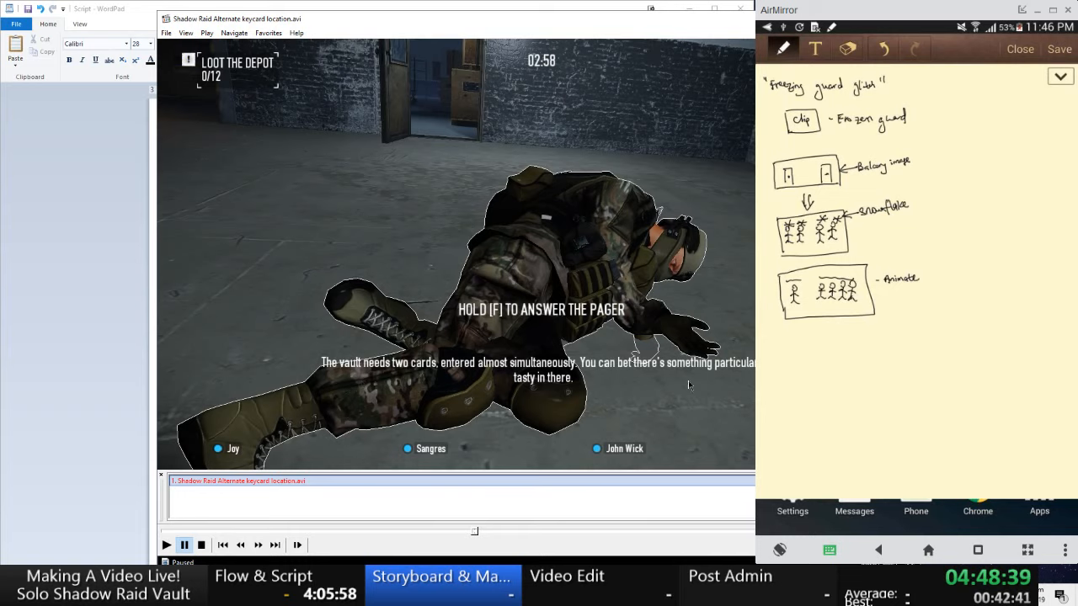
# - Resume the recording, skip past the body bag case, and pause at the open door in the brick wall
pyautogui.click(165, 545)
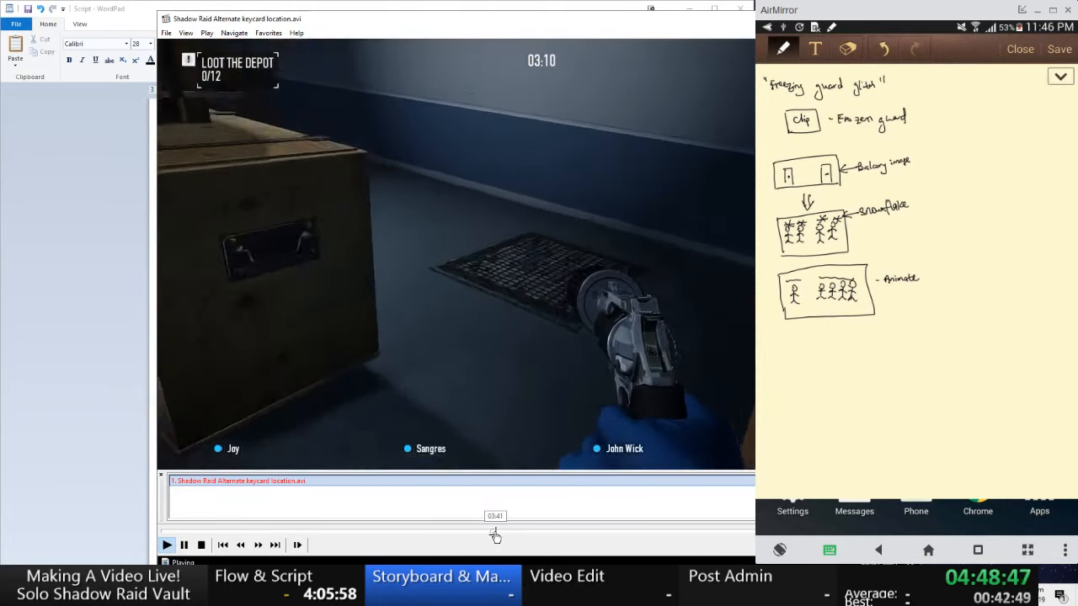
pyautogui.click(498, 535)
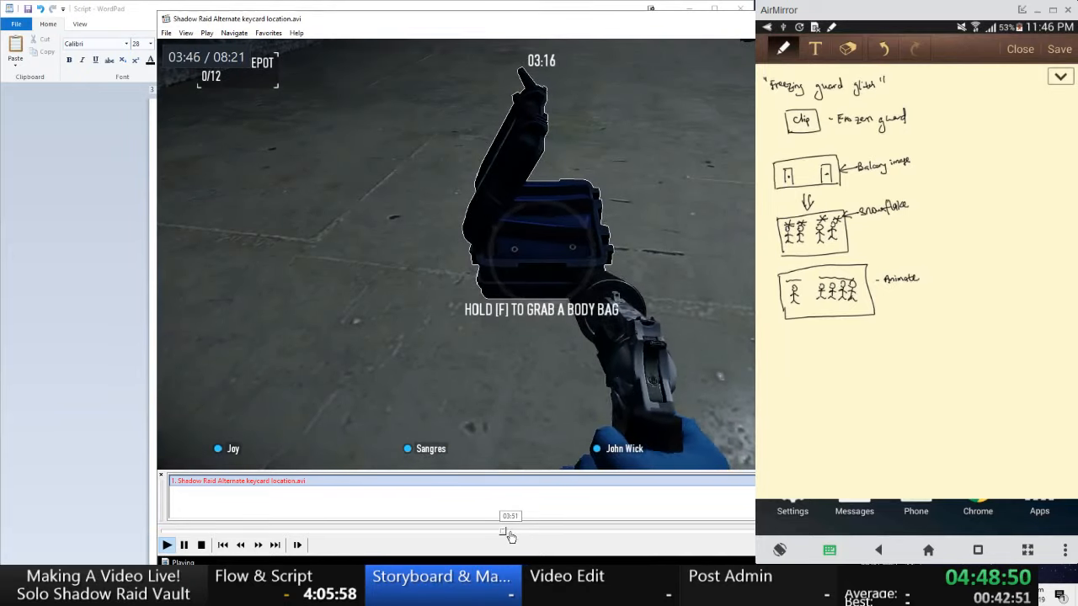
pyautogui.click(511, 535)
pyautogui.click(518, 536)
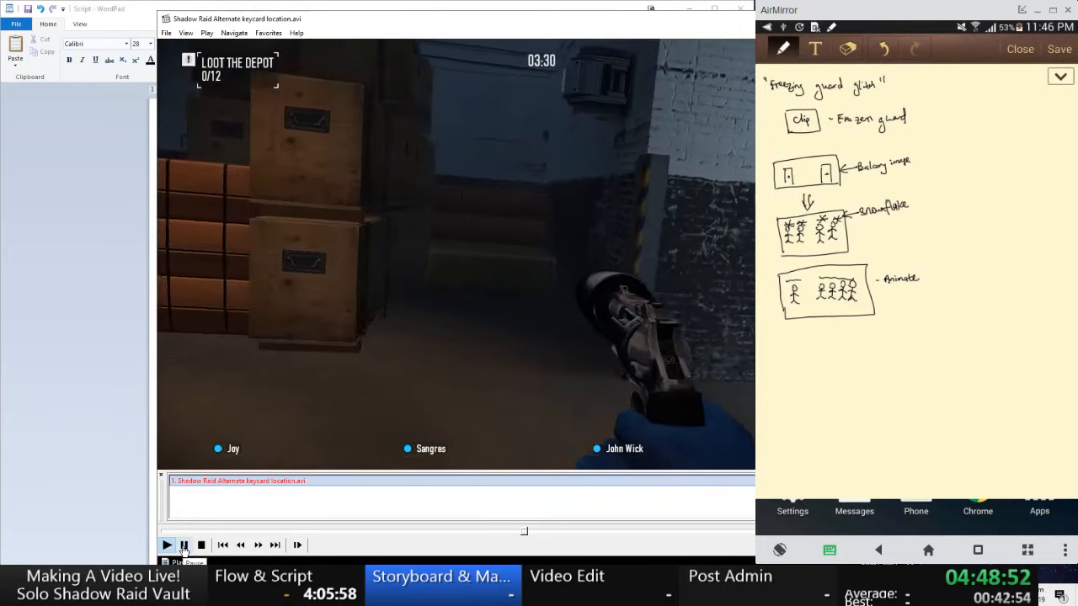
pyautogui.click(183, 547)
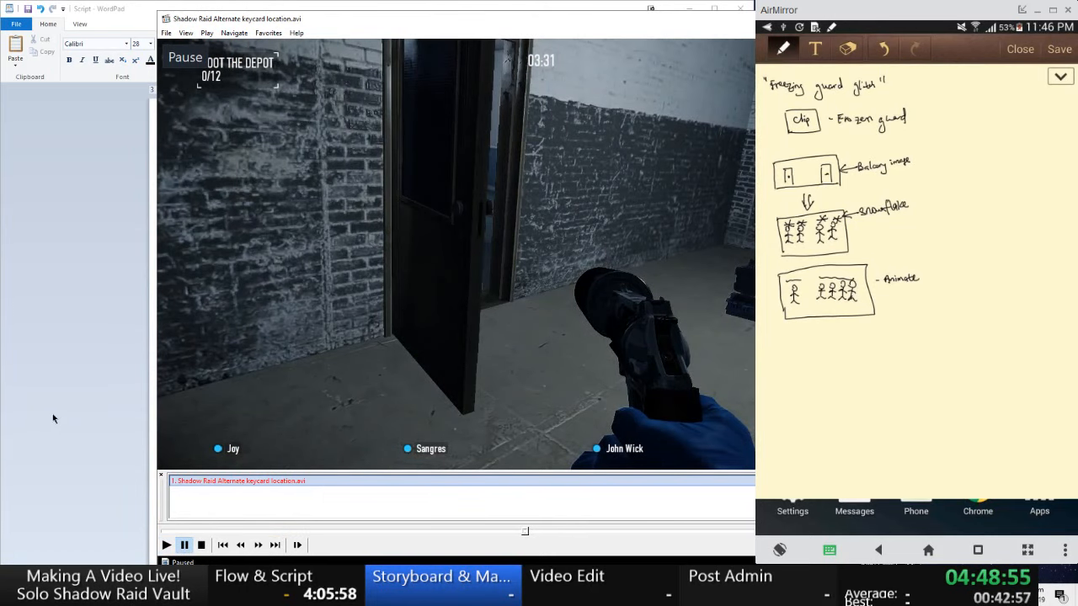
# - Return to the script's vault section and add an "Opening vault Solo" heading with a frame labelled "Zoom in clip" to the memo
pyautogui.click(114, 409)
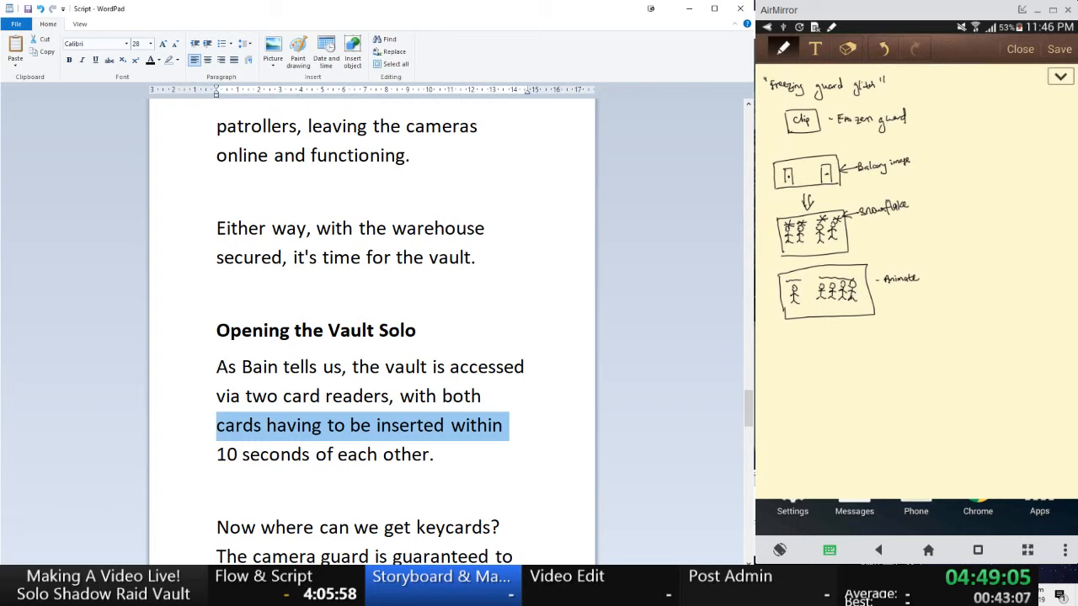
pyautogui.click(305, 364)
pyautogui.scroll(-1, 304, 363)
pyautogui.scroll(-1, 305, 363)
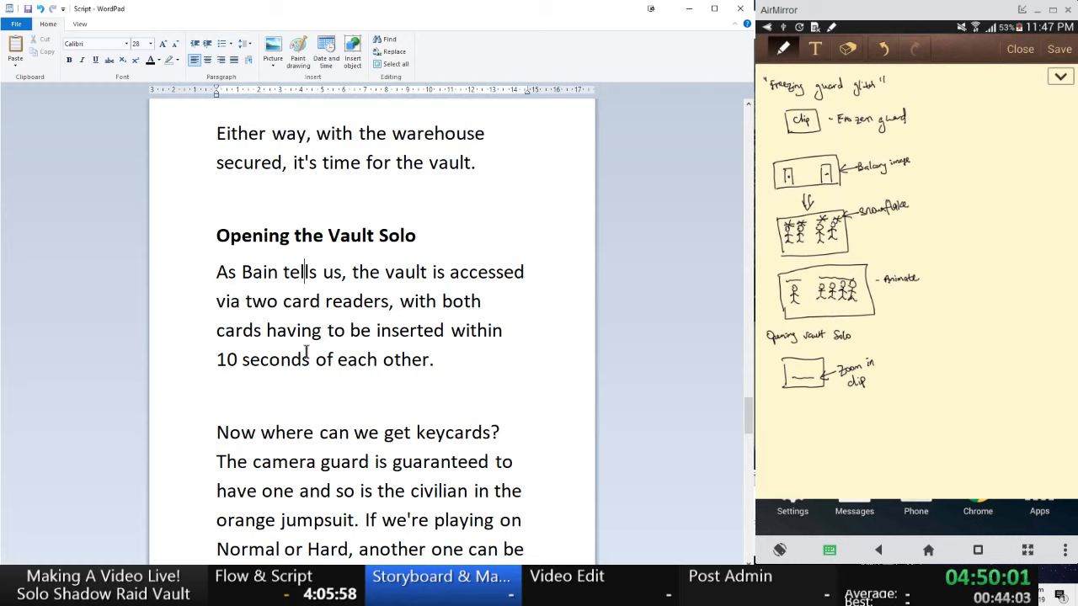
# - Recheck the vault section's first paragraph, highlighting from "Bain tells us" through "10 seconds of each other.", and clear the selection
pyautogui.scroll(-1, 307, 352)
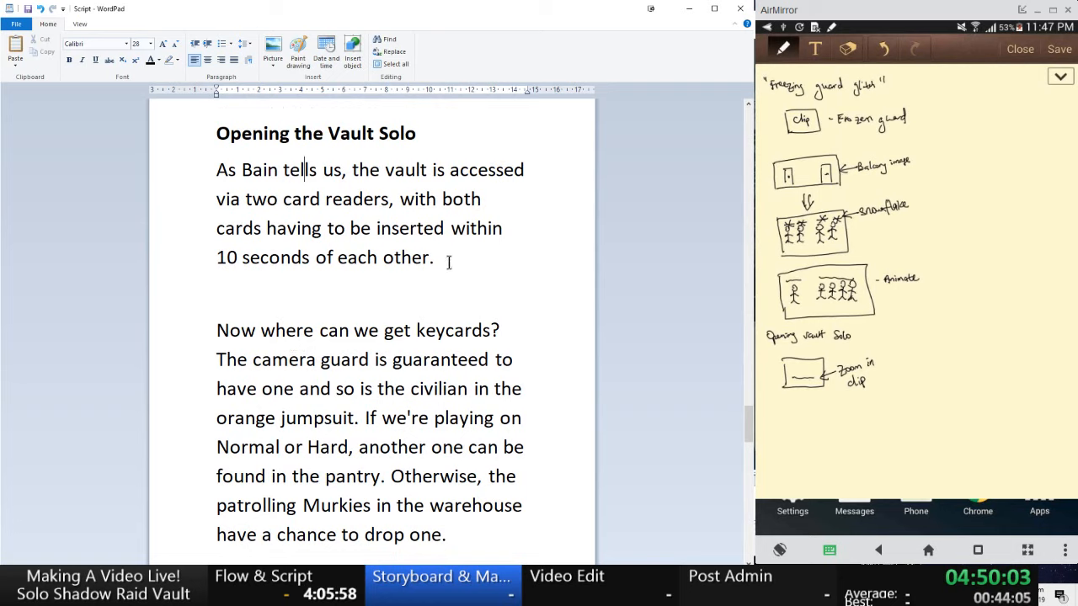
pyautogui.moveTo(448, 262); pyautogui.dragTo(243, 170)
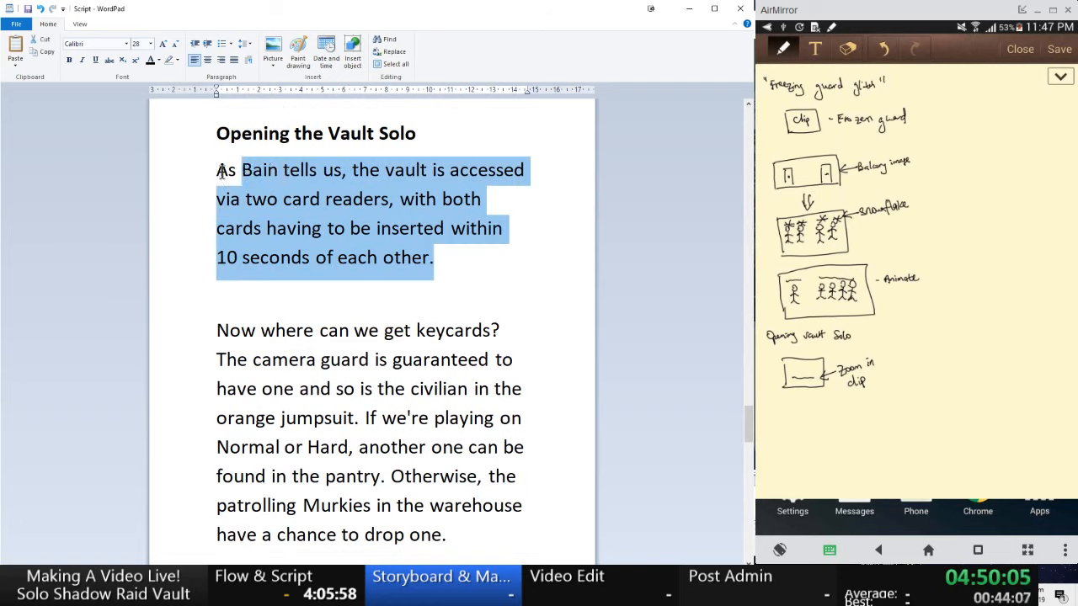
pyautogui.click(282, 258)
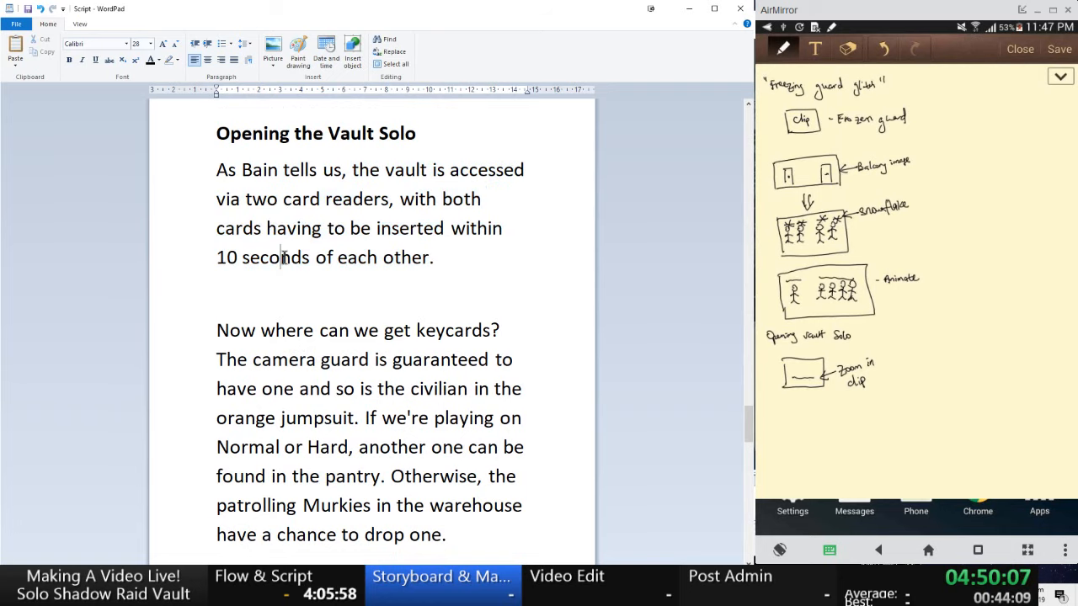
# - Storyboard the "Now where can we get keycards?" paragraph with a "cam guard" frame on a "generic background" leading to a frame of overlapping boxes
pyautogui.scroll(-1, 282, 258)
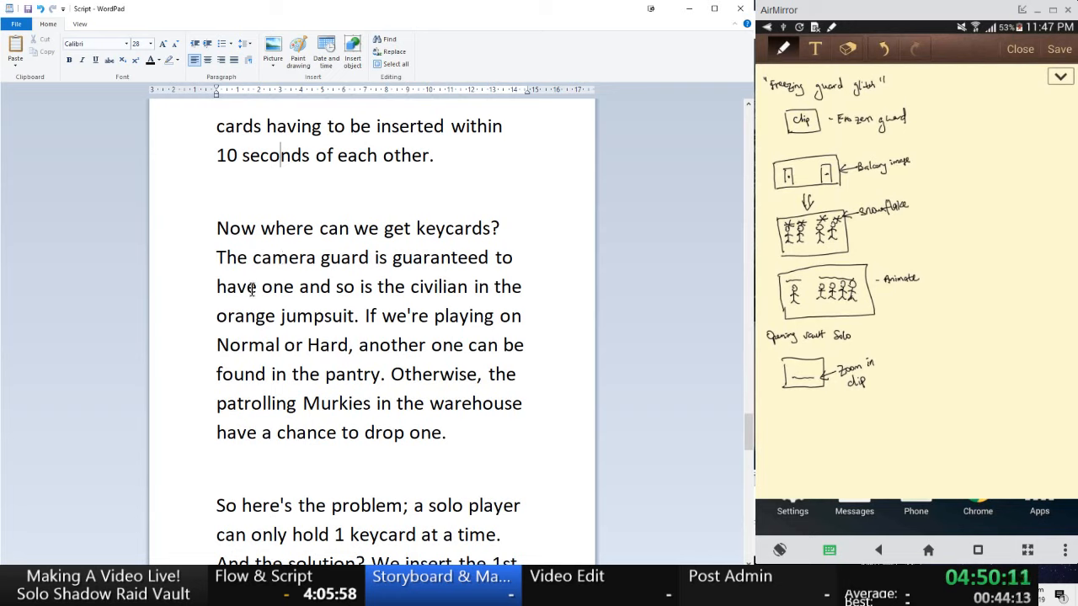
pyautogui.scroll(-1, 253, 286)
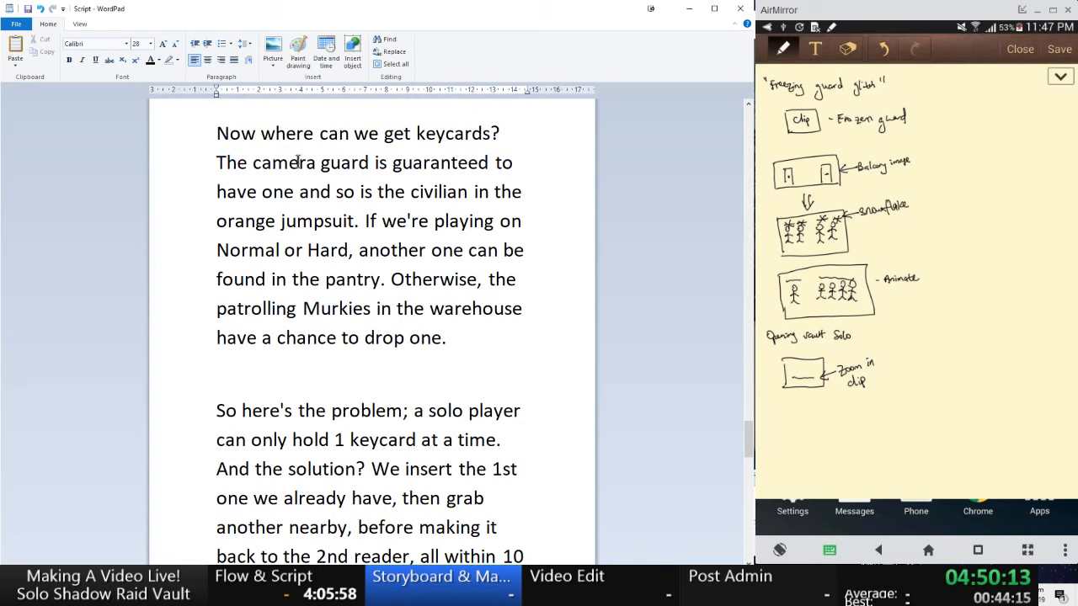
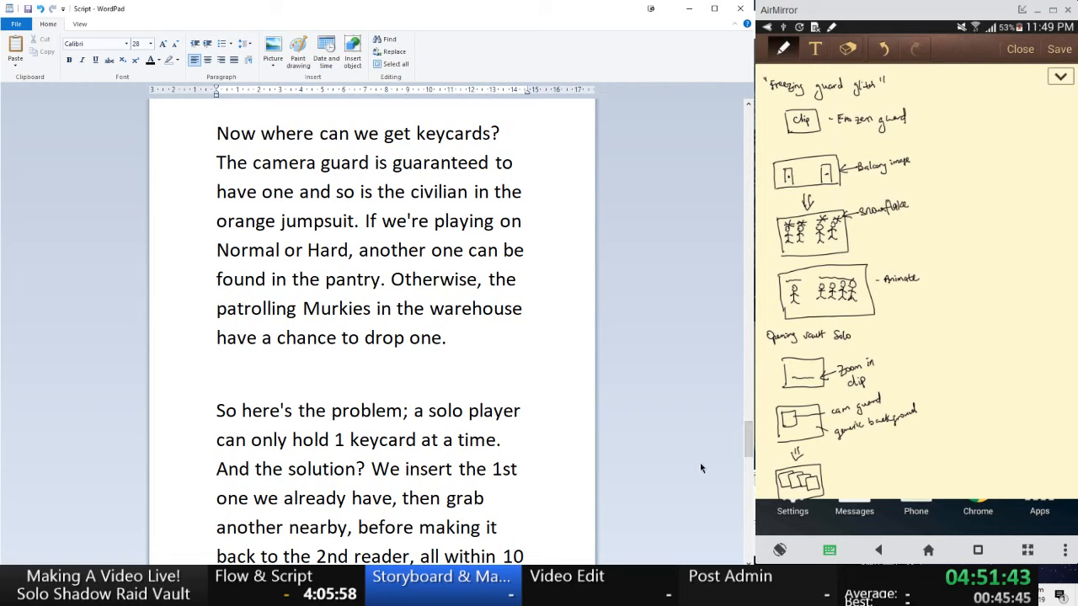
pyautogui.scroll(-3, 490, 421)
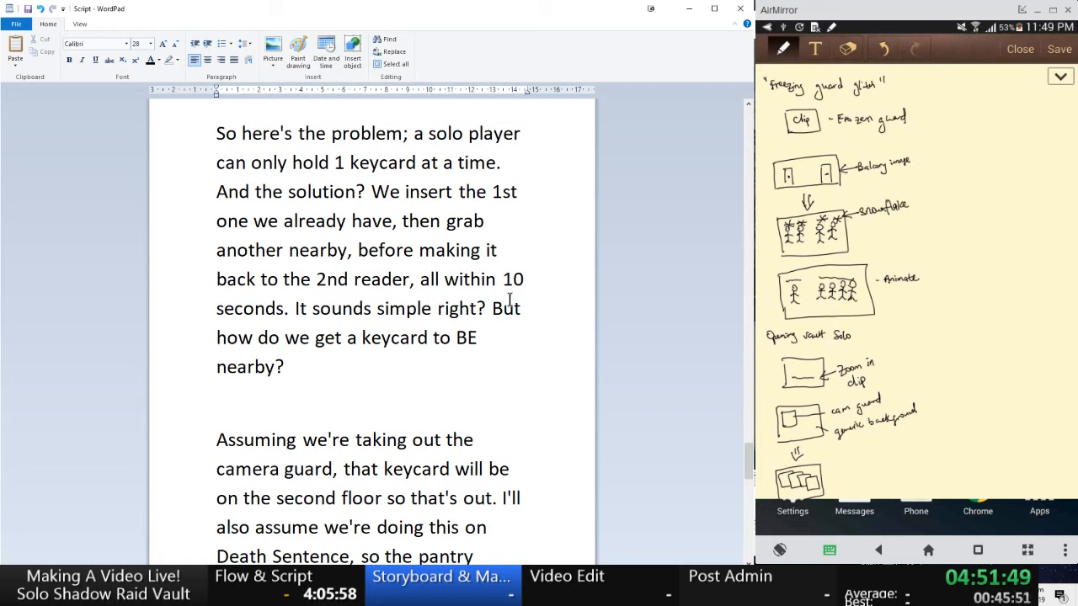
# - Recheck the "Now where can we get keycards?" paragraph and highlight the paragraph from "So here's the problem" through "nearby?"
pyautogui.scroll(1, 509, 299)
pyautogui.scroll(3, 510, 299)
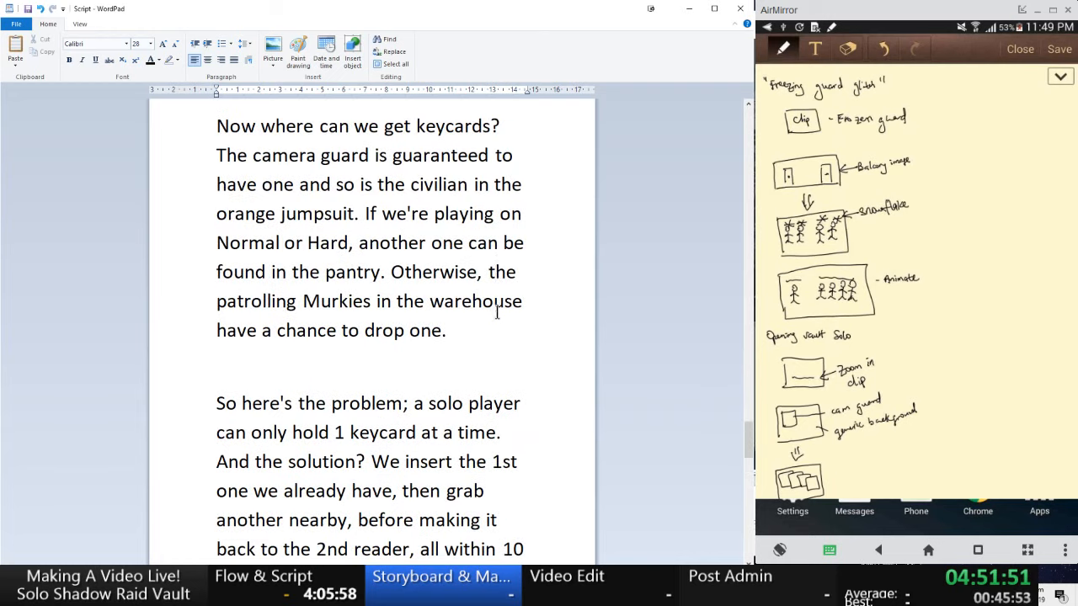
pyautogui.doubleClick(174, 126)
pyautogui.scroll(-2, 364, 300)
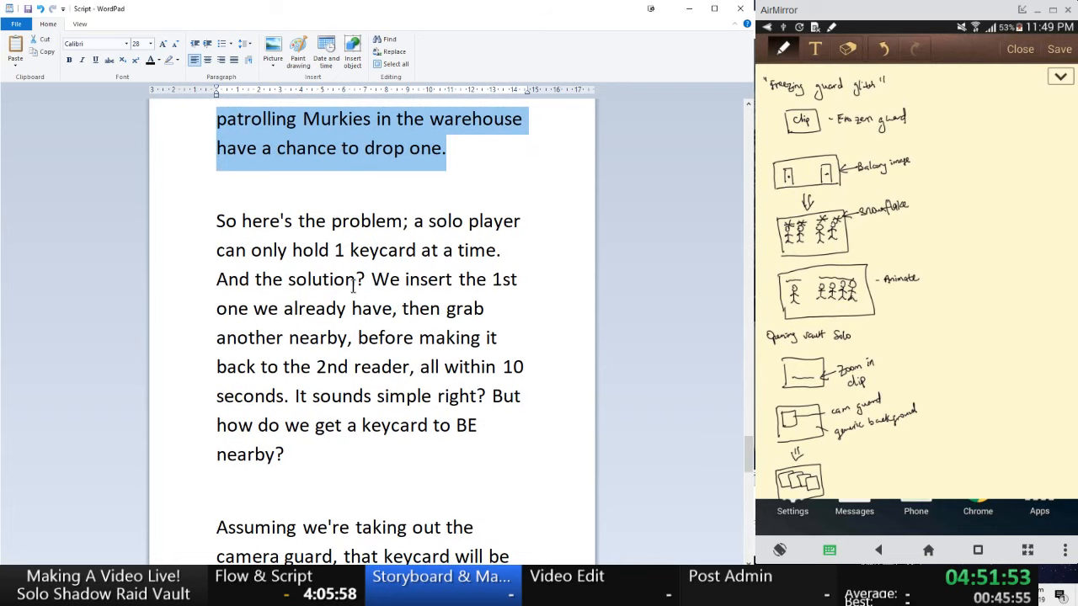
pyautogui.click(218, 221)
pyautogui.moveTo(218, 222); pyautogui.dragTo(312, 450)
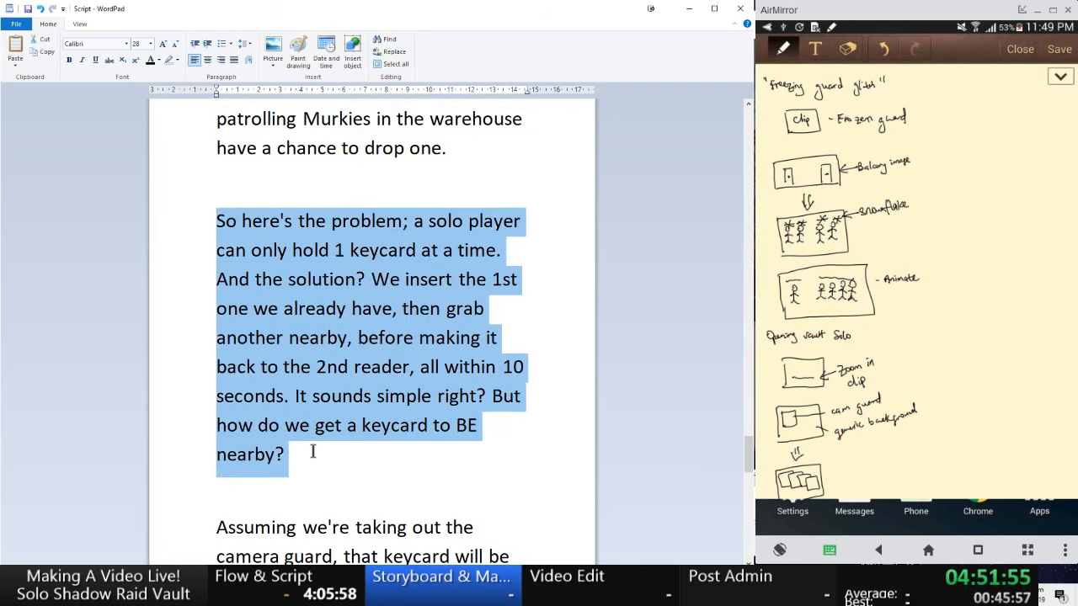
pyautogui.scroll(-1, 381, 273)
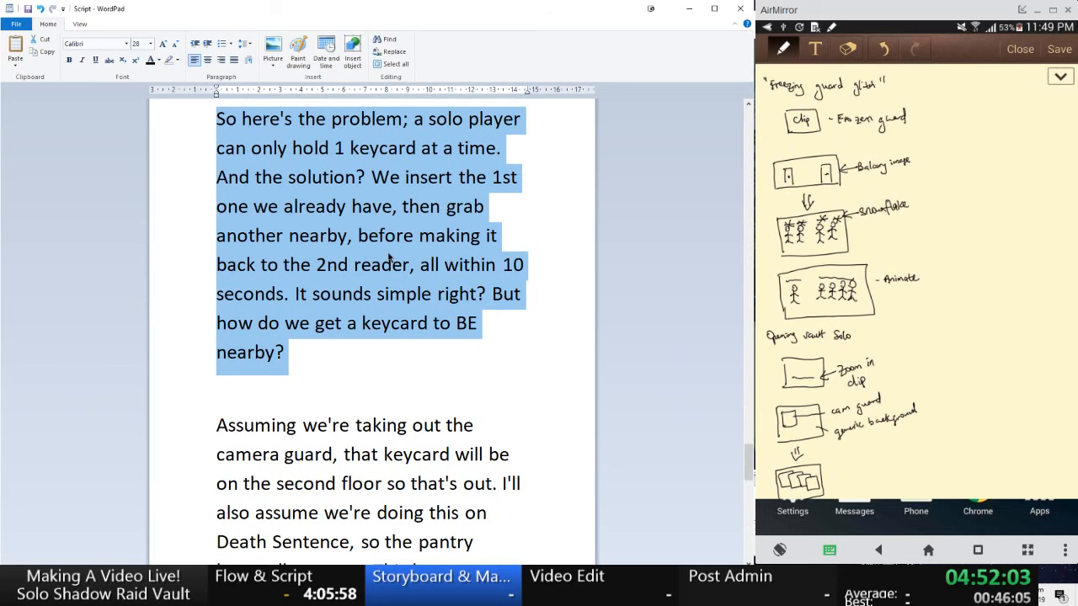
# - Draw a dividing line in the memo and start a second column with a "Clip" frame labelled "solo vault" for the "So here's the problem" paragraph
pyautogui.scroll(1, 389, 259)
pyautogui.click(408, 279)
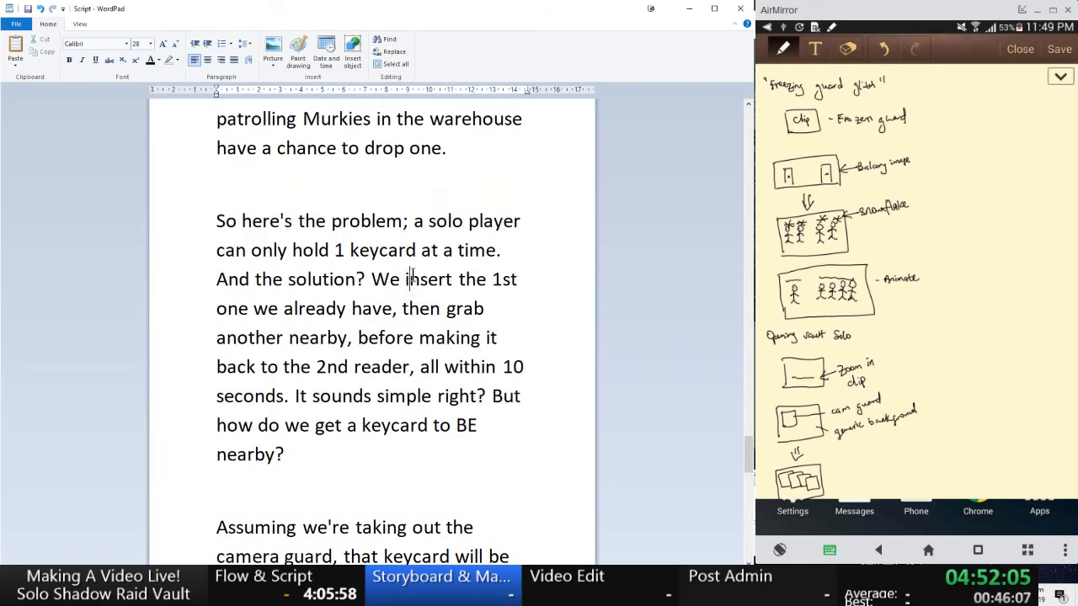
pyautogui.moveTo(497, 257); pyautogui.dragTo(236, 209)
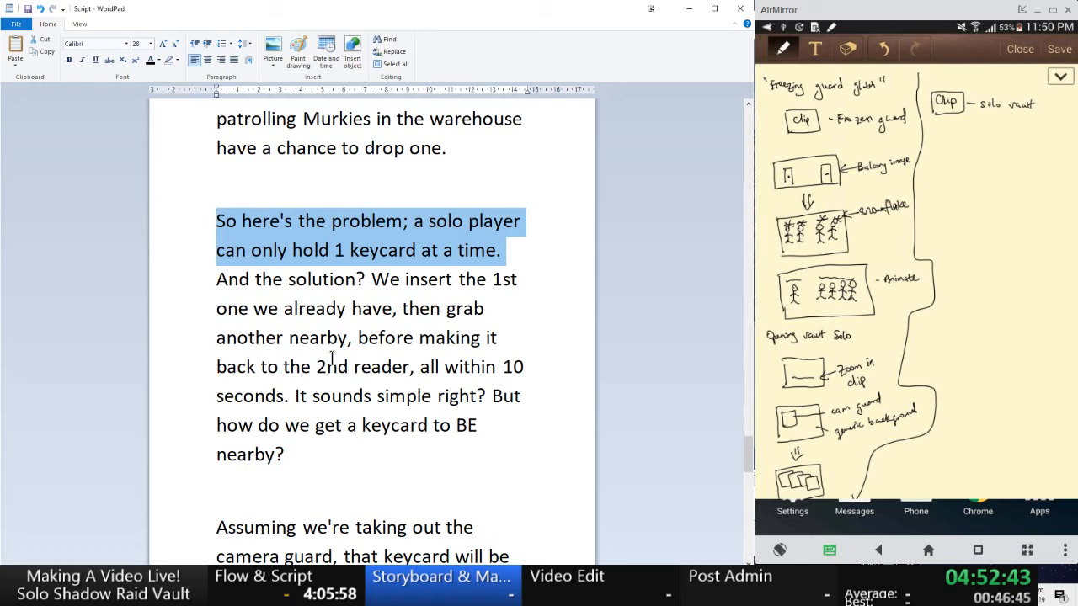
pyautogui.moveTo(344, 446); pyautogui.dragTo(221, 282)
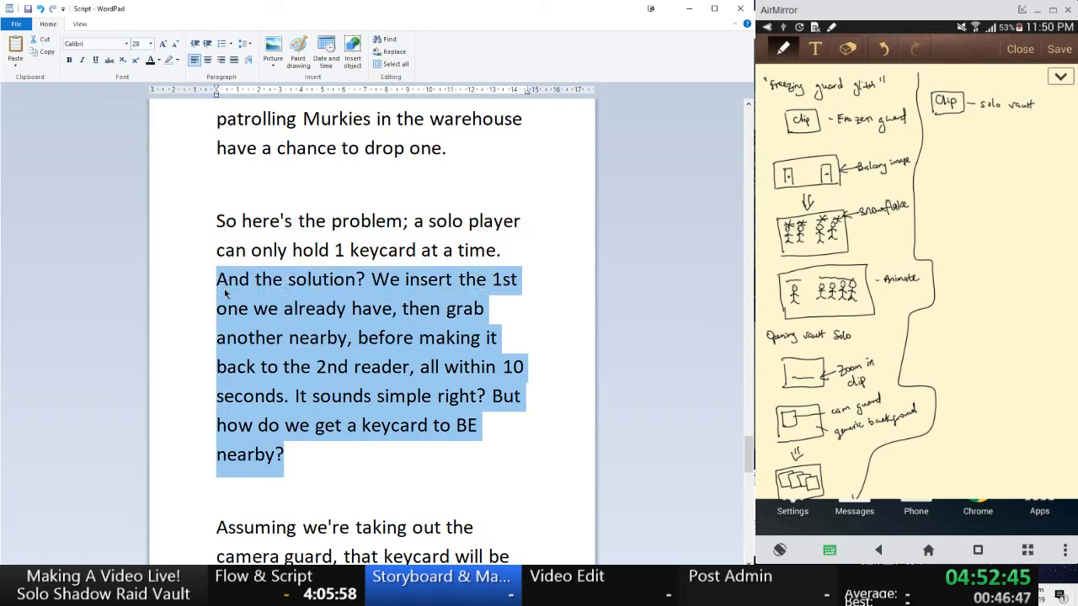
# - Examine the "Assuming we're taking out the camera guard" paragraph and compare it with the solution text before it
pyautogui.scroll(-3, 253, 311)
pyautogui.scroll(-2, 259, 310)
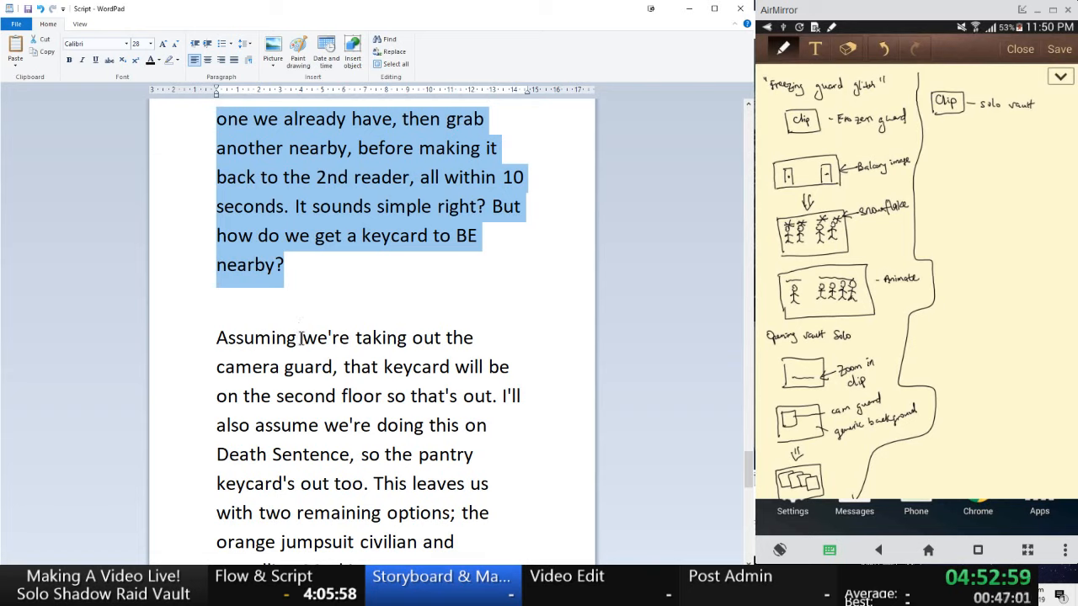
pyautogui.scroll(-1, 315, 339)
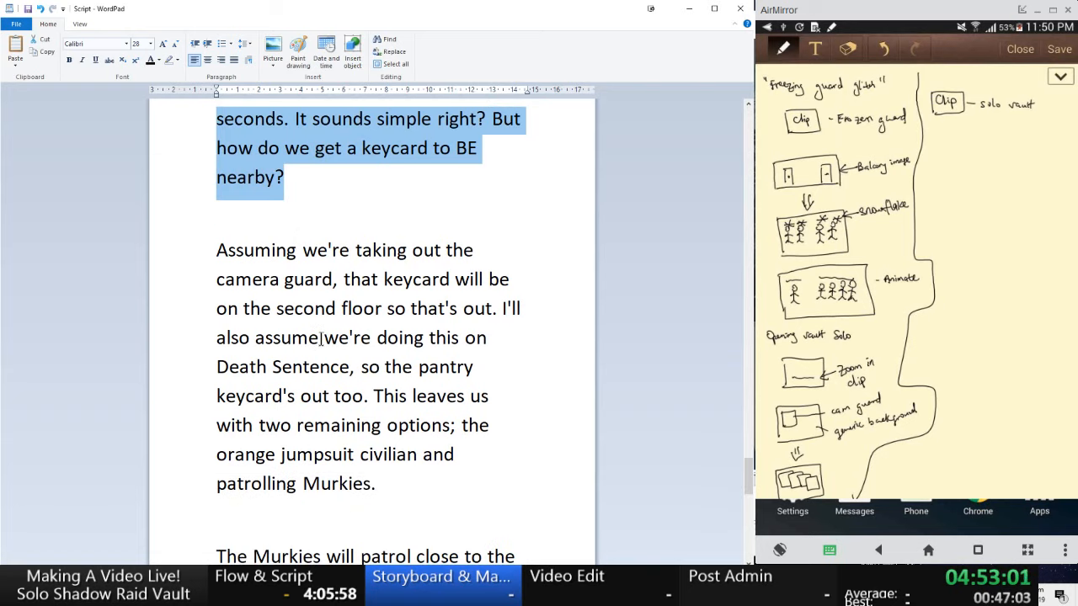
pyautogui.scroll(-1, 320, 338)
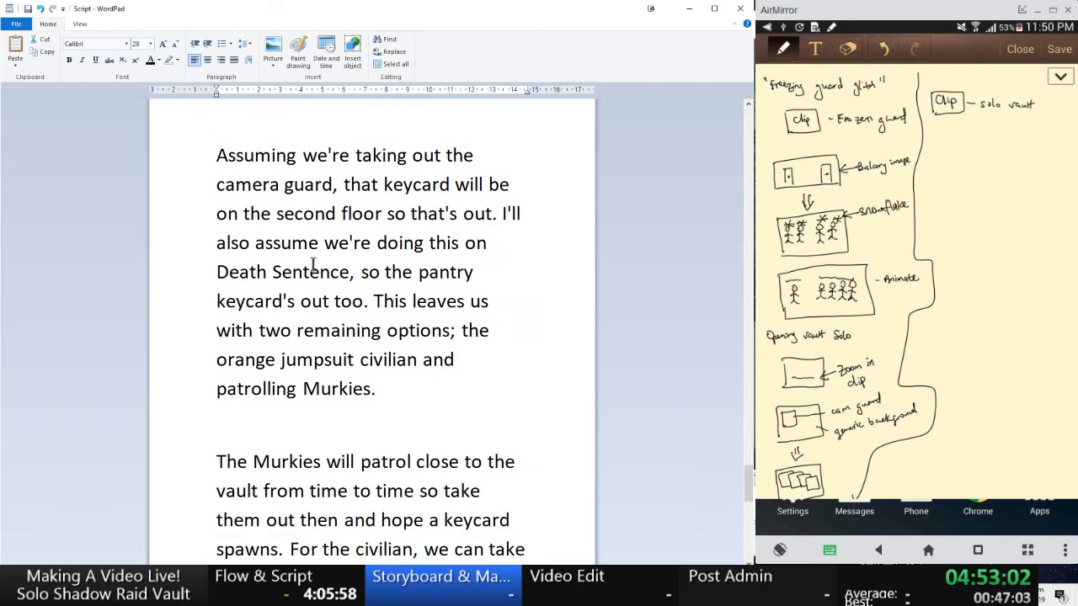
pyautogui.click(212, 158)
pyautogui.click(270, 177)
pyautogui.scroll(1, 274, 190)
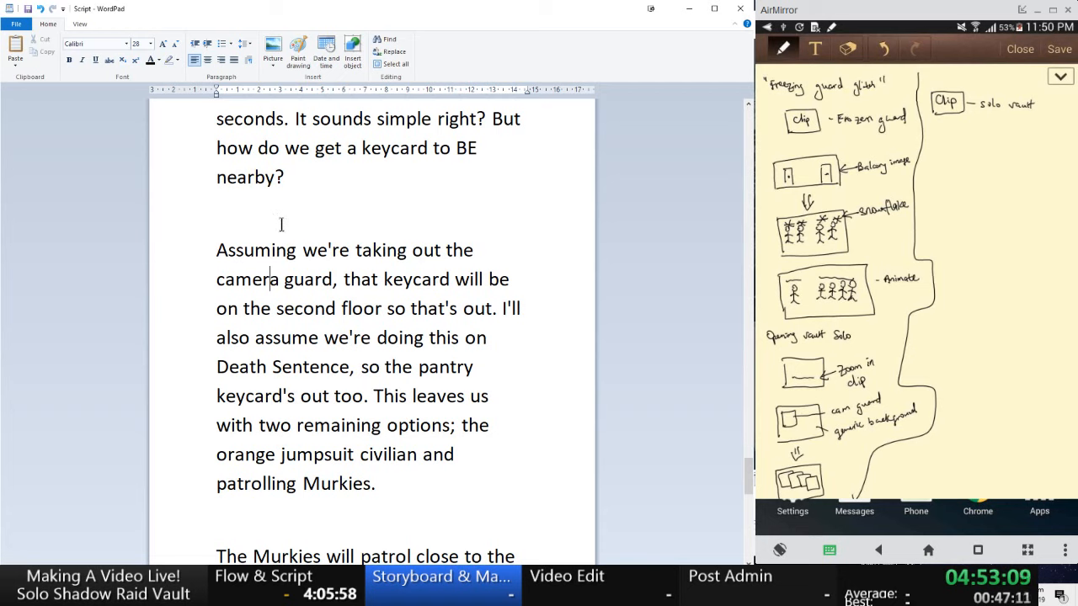
pyautogui.scroll(-1, 281, 224)
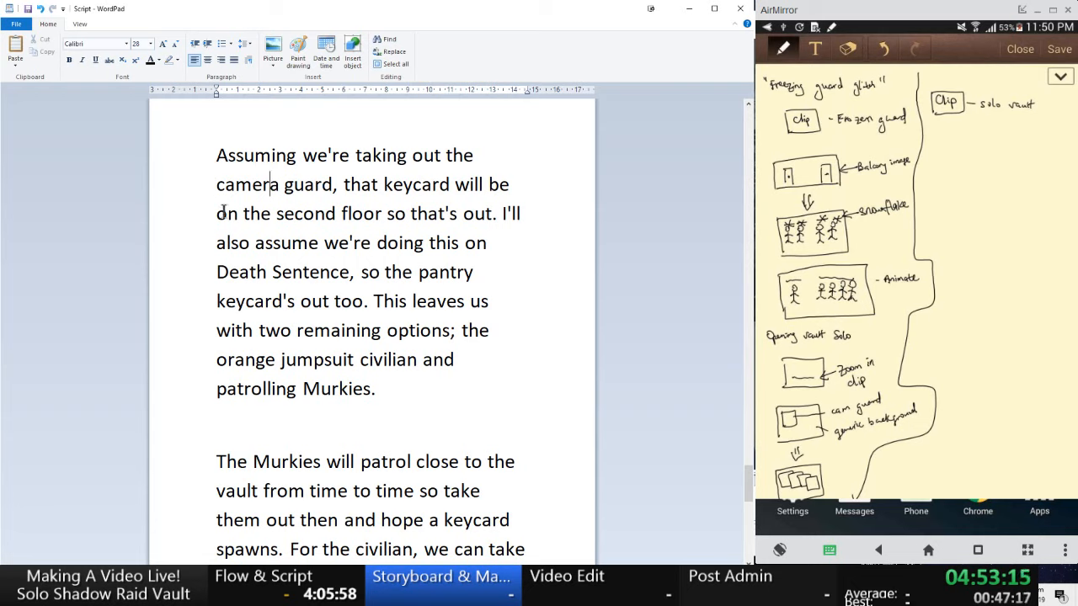
pyautogui.scroll(2, 224, 212)
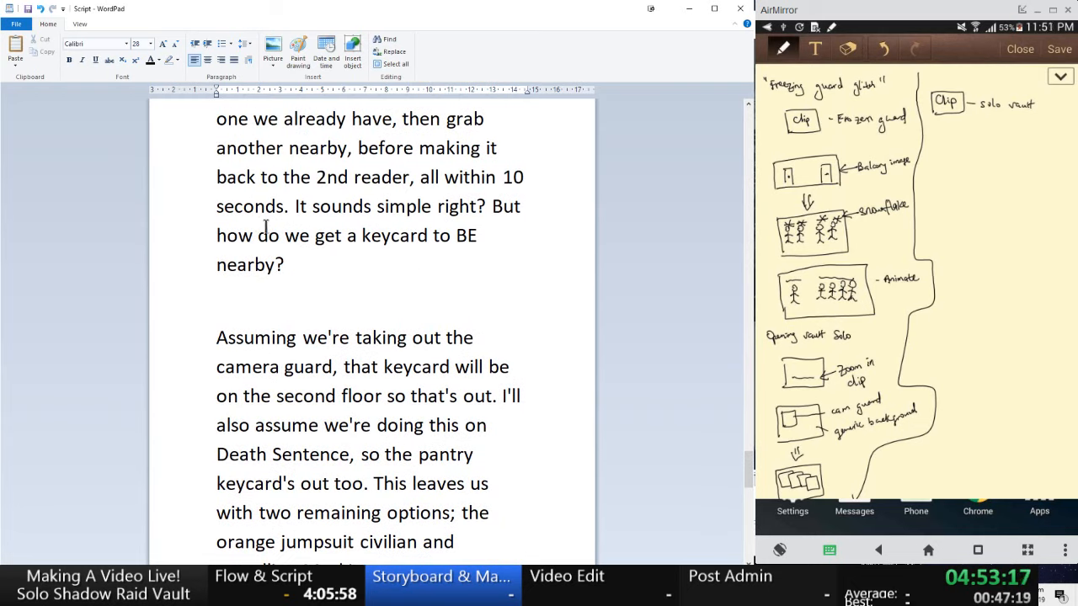
pyautogui.scroll(1, 278, 235)
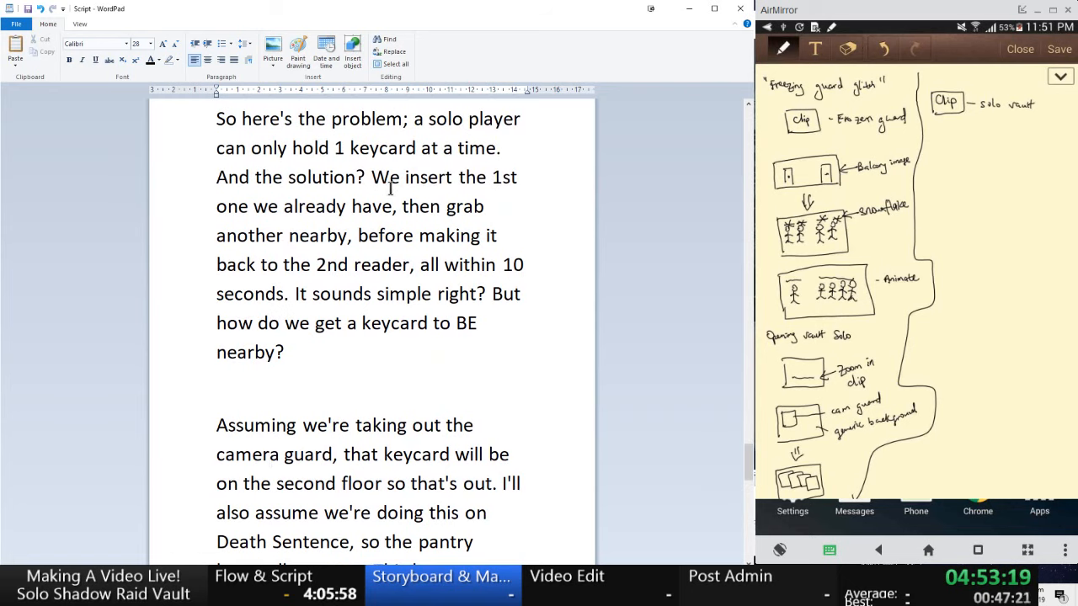
pyautogui.scroll(-1, 246, 328)
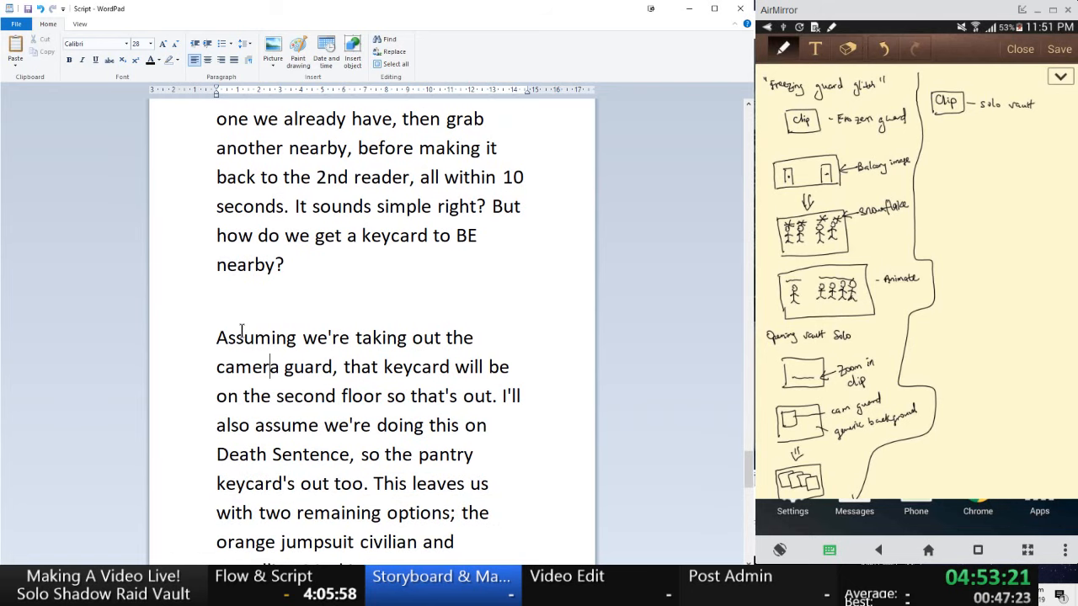
pyautogui.scroll(-1, 239, 336)
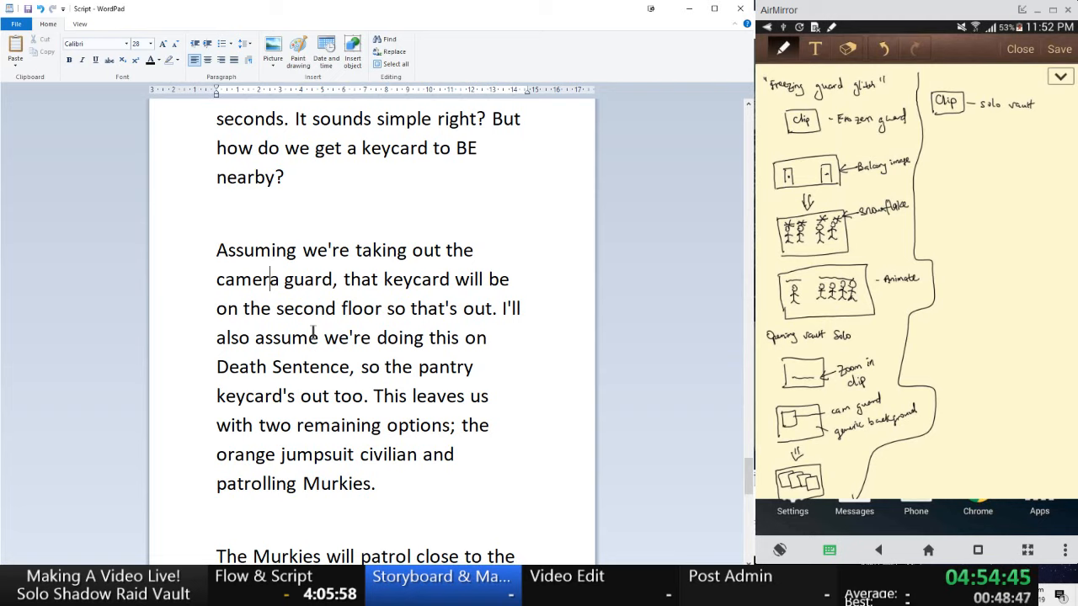
# - Reread the keycard locations and solo problem paragraphs, highlighting from "And the solution?" through "nearby?"
pyautogui.scroll(3, 278, 318)
pyautogui.scroll(5, 265, 313)
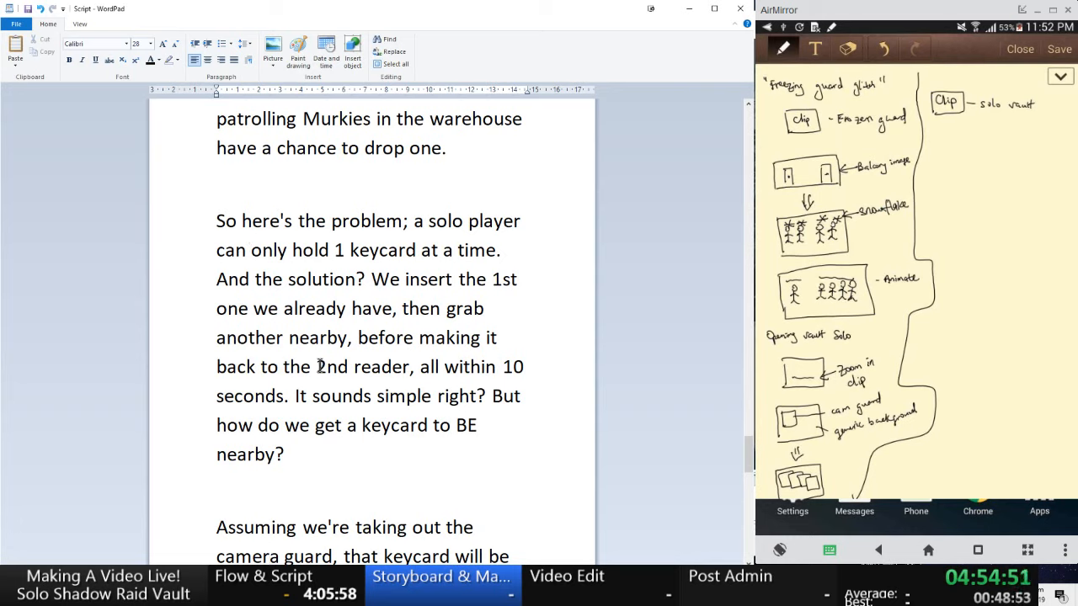
pyautogui.scroll(5, 323, 364)
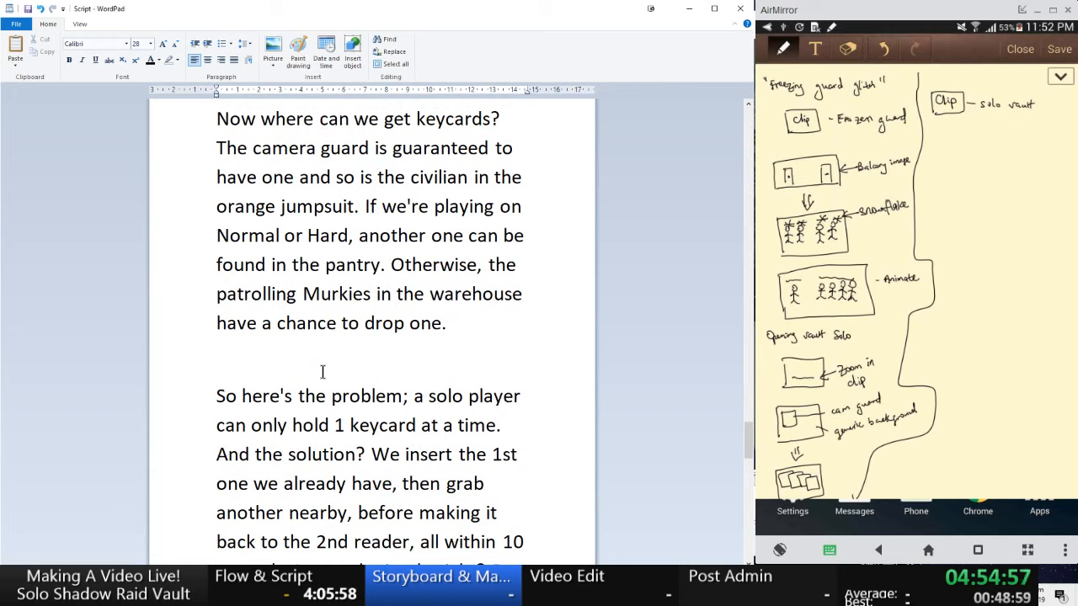
pyautogui.scroll(-2, 323, 371)
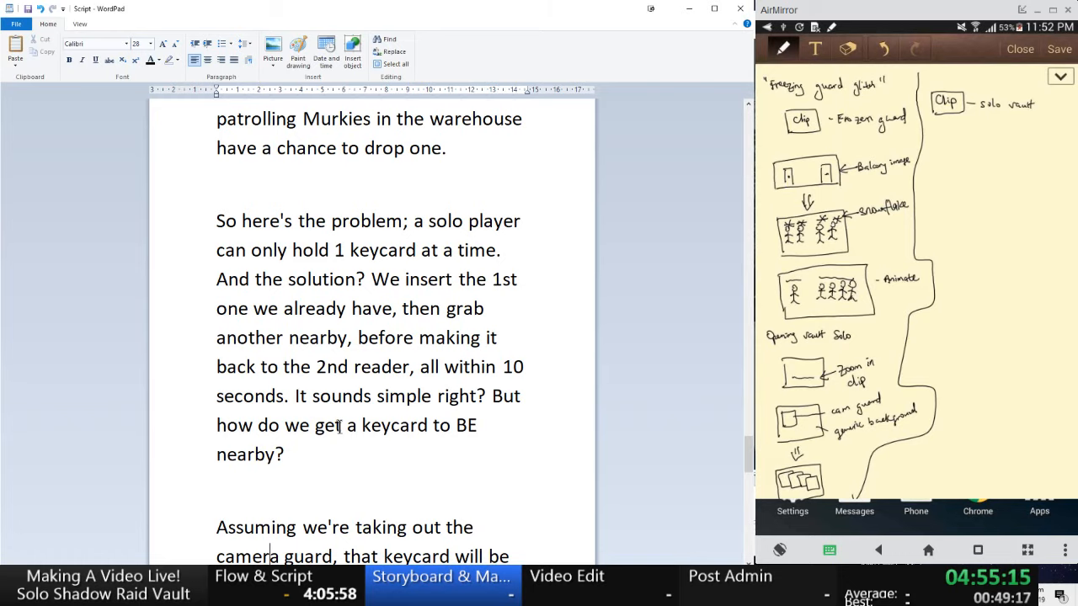
pyautogui.moveTo(750, 451)
pyautogui.mouseDown()
pyautogui.moveTo(748, 536)
pyautogui.moveTo(748, 425)
pyautogui.moveTo(753, 541)
pyautogui.moveTo(752, 415)
pyautogui.moveTo(751, 458)
pyautogui.mouseUp()
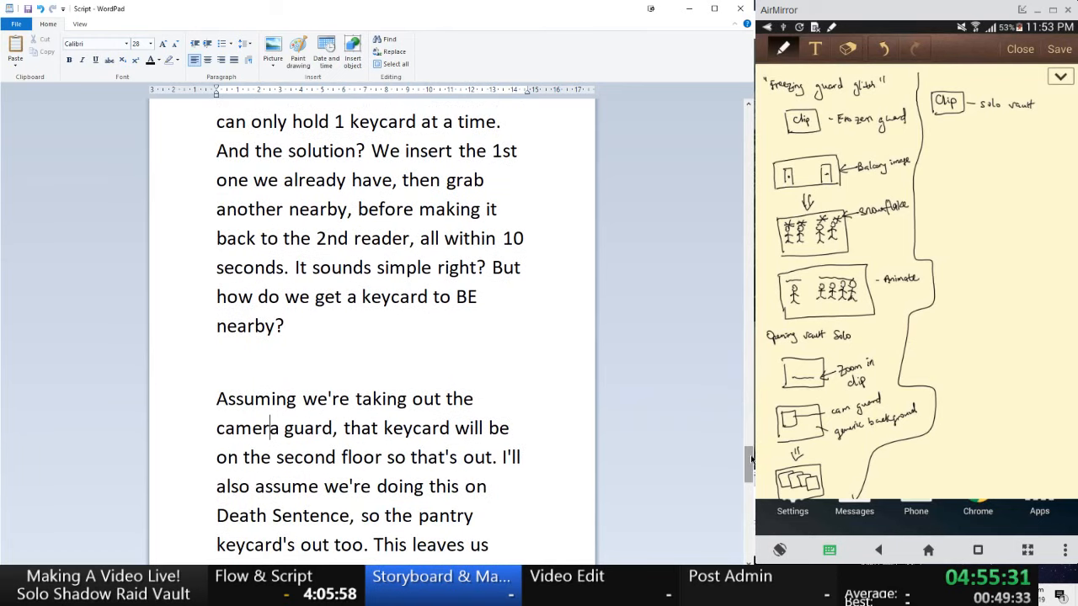
pyautogui.scroll(1, 596, 433)
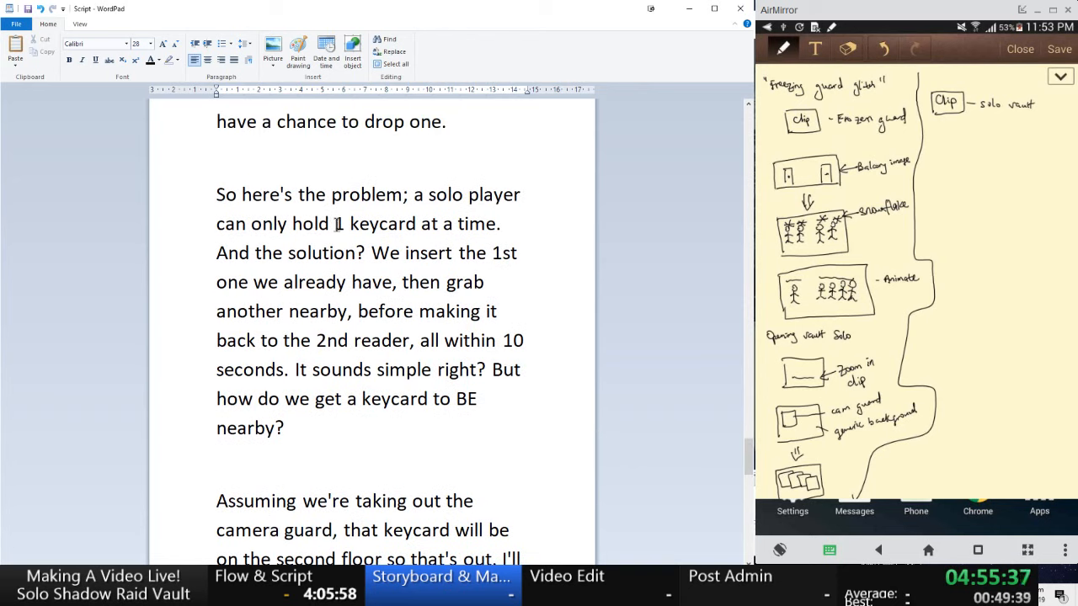
pyautogui.moveTo(216, 250); pyautogui.dragTo(444, 432)
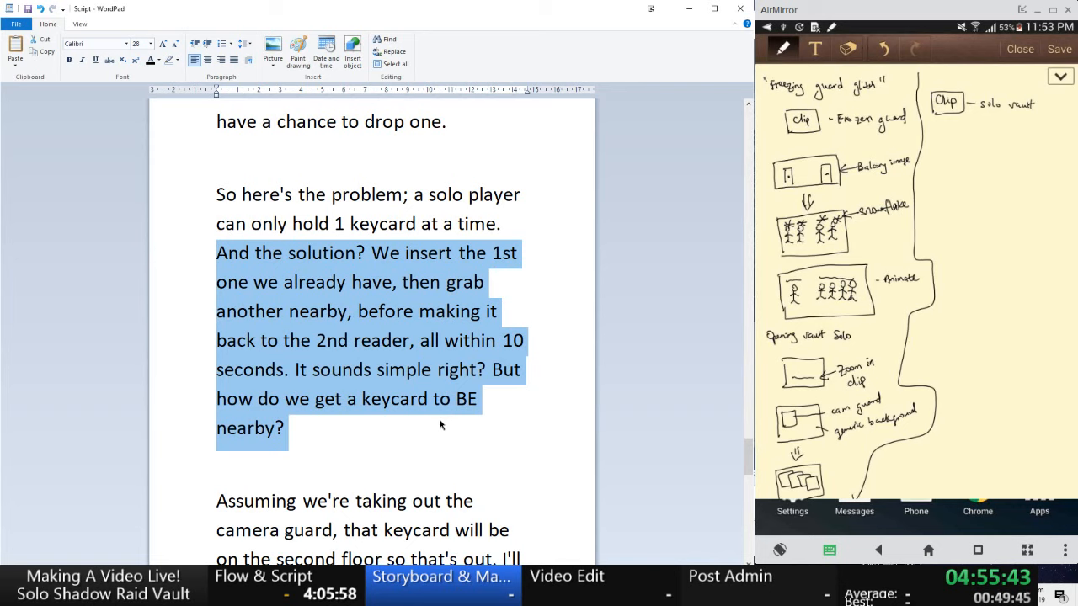
# - Storyboard the "Assuming we're taking out the camera guard" paragraph with three arrow-linked frames, removing boxes one by one until two remain
pyautogui.scroll(-5, 421, 379)
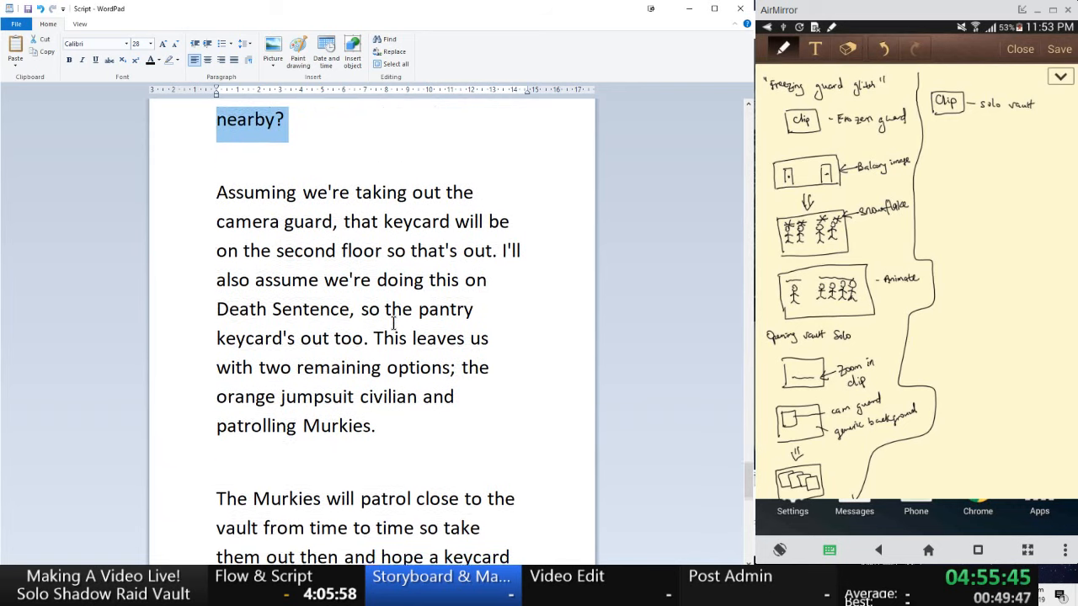
pyautogui.scroll(-1, 393, 320)
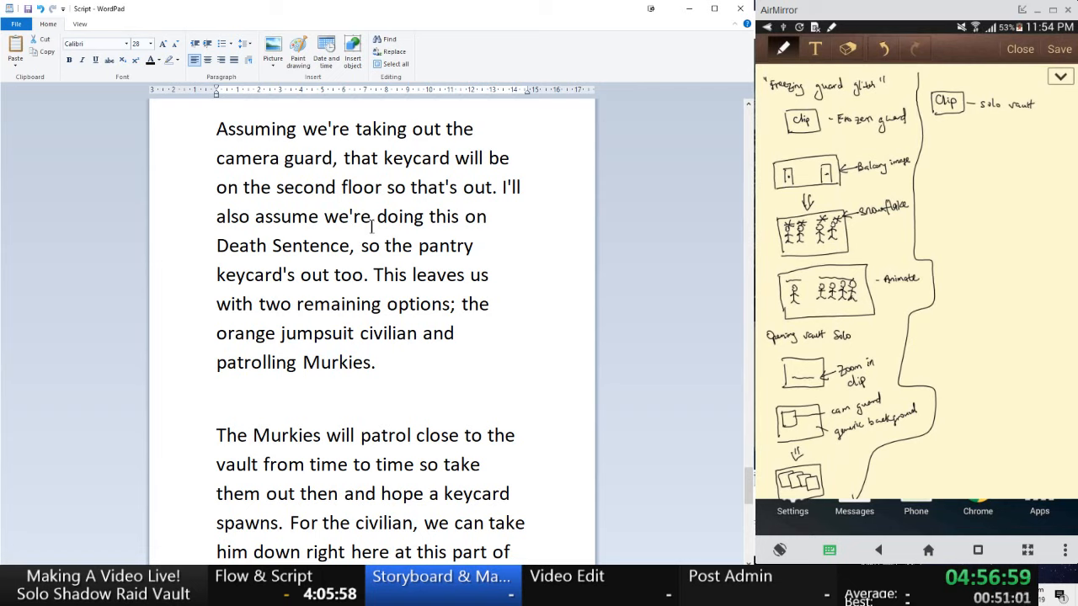
pyautogui.scroll(2, 371, 227)
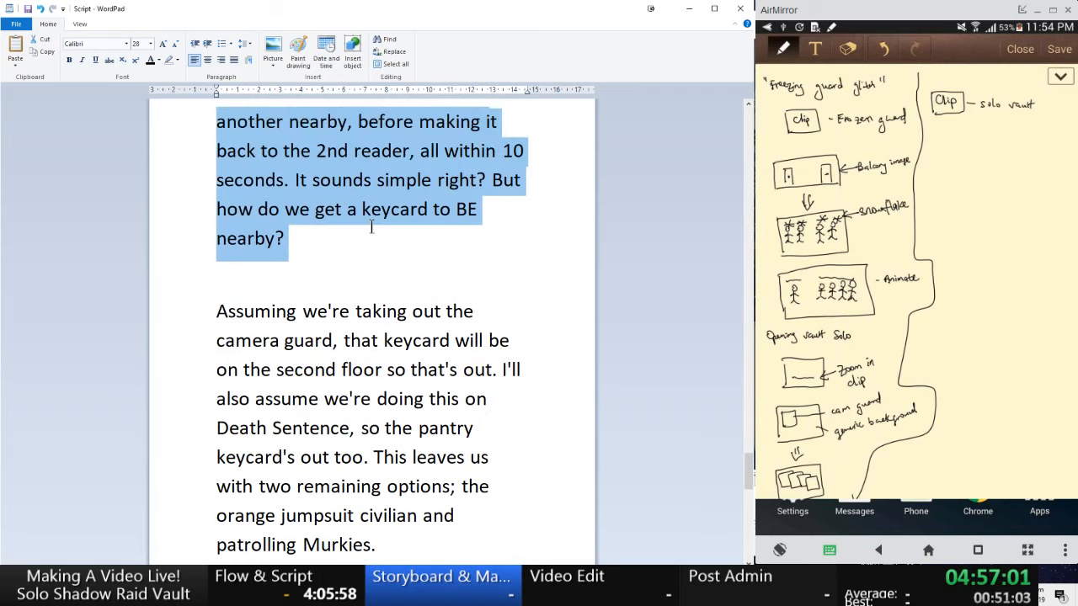
# - Read on through the Murkies paragraph and add a "Clip" frame labelled "Taking out murky close to vault w keycard" to the memo
pyautogui.scroll(-1, 371, 228)
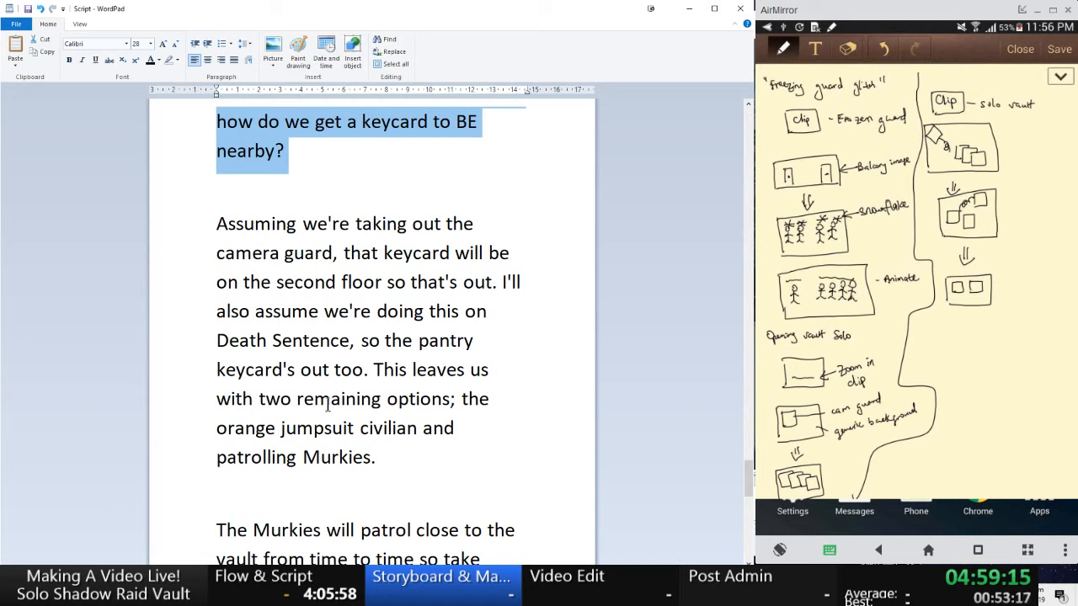
pyautogui.scroll(-2, 328, 406)
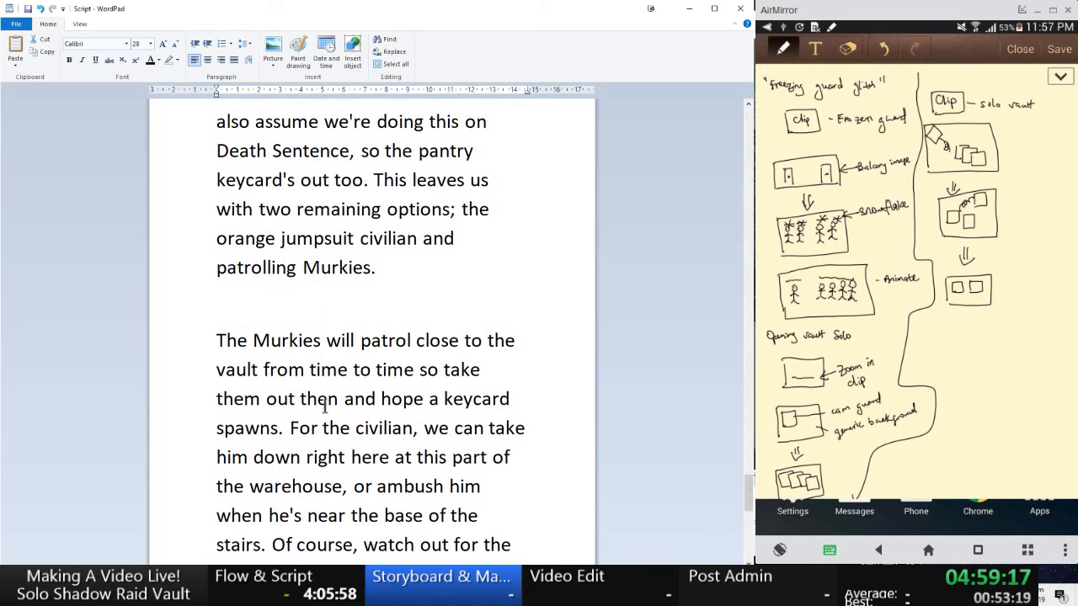
pyautogui.scroll(-1, 324, 406)
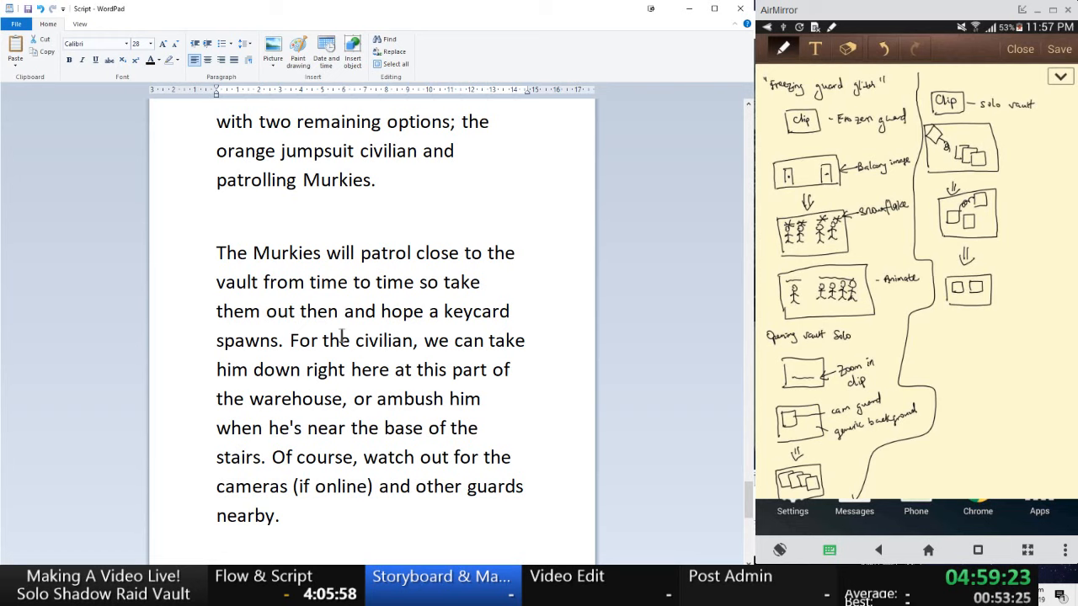
pyautogui.scroll(-2, 342, 336)
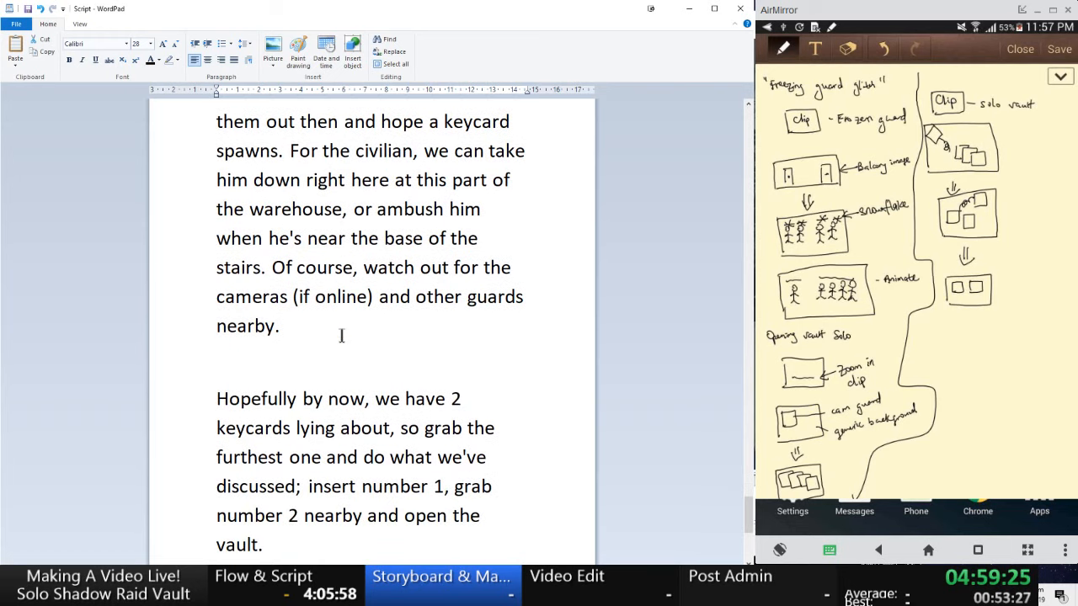
pyautogui.scroll(2, 342, 336)
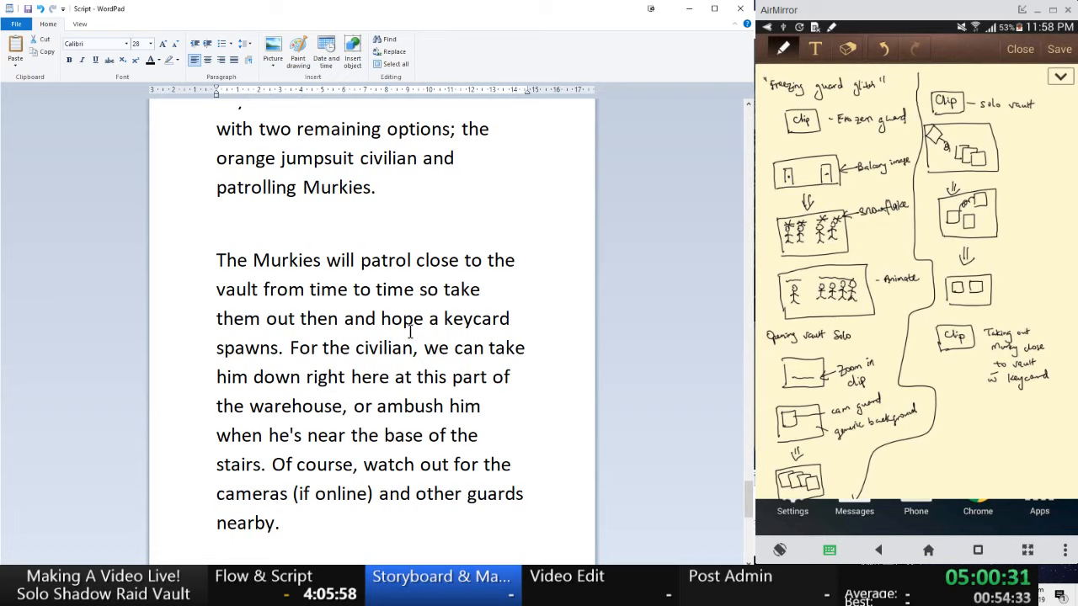
# - Switch to the Shadow Raid Alternate keycard location recording, rewind it to about 03:13, and play the guard takedowns
pyautogui.hotkey('alt', 'Tab')
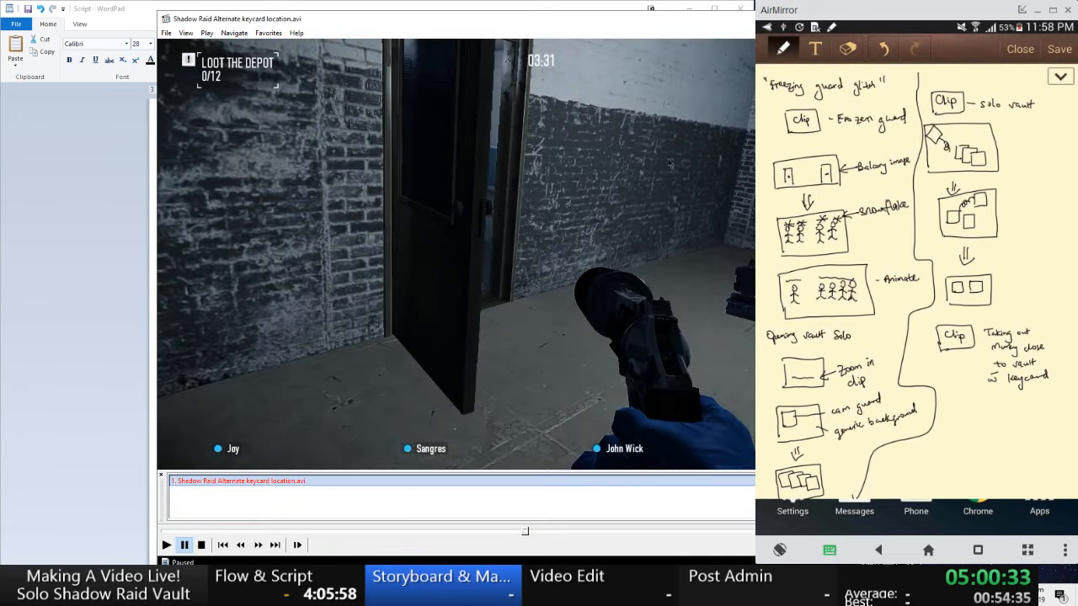
pyautogui.click(470, 530)
pyautogui.moveTo(470, 530)
pyautogui.mouseDown()
pyautogui.moveTo(438, 532)
pyautogui.moveTo(452, 537)
pyautogui.mouseUp()
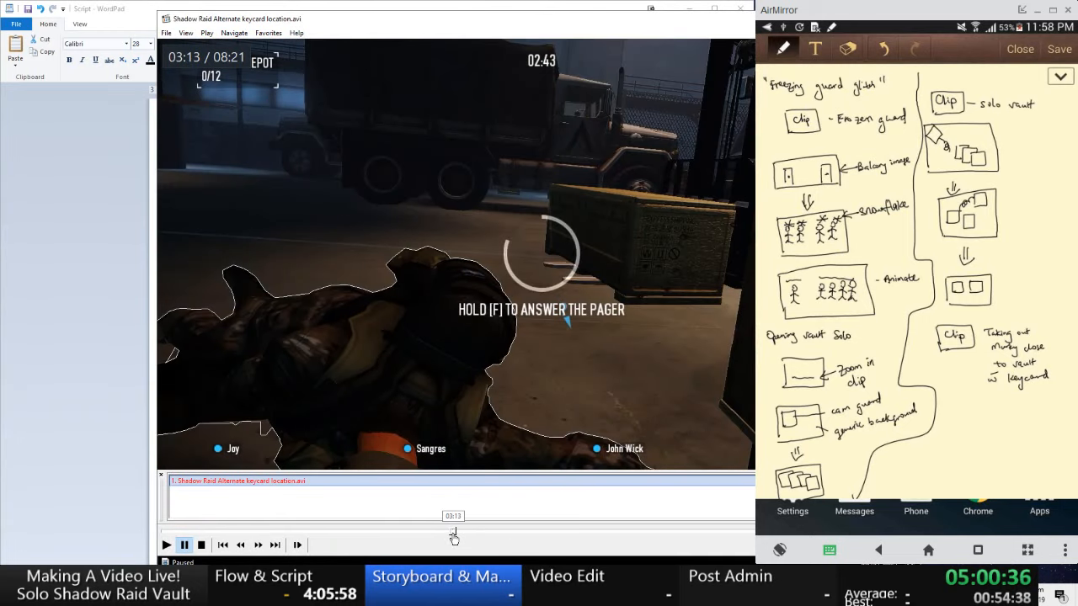
pyautogui.click(467, 454)
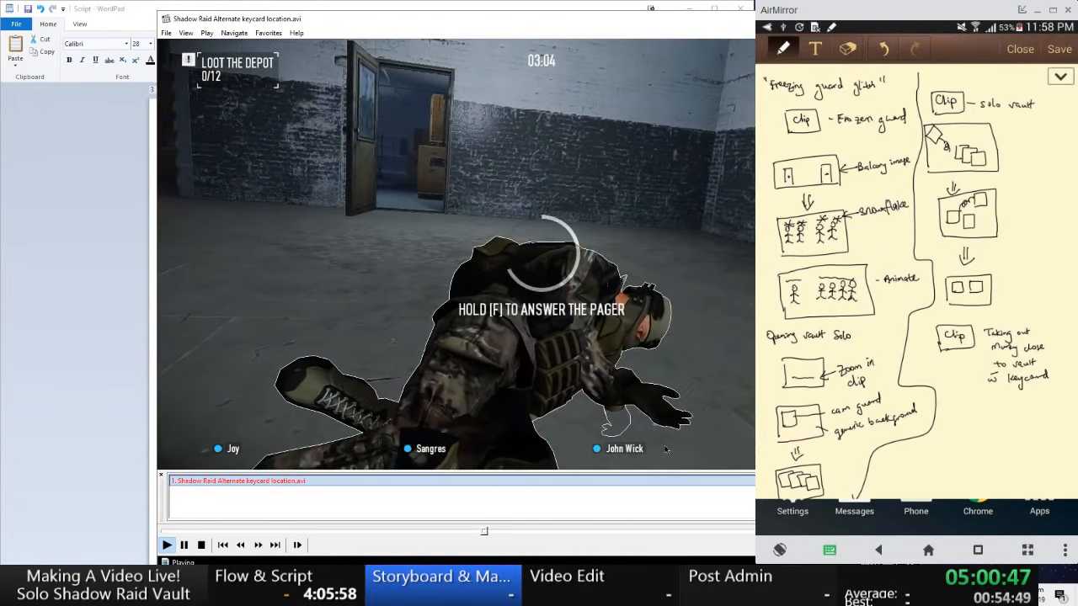
# - Close the alternate keycard recording and open Shadow Raid No Freeze Run from the Video folder
pyautogui.hotkey('alt', 'F4')
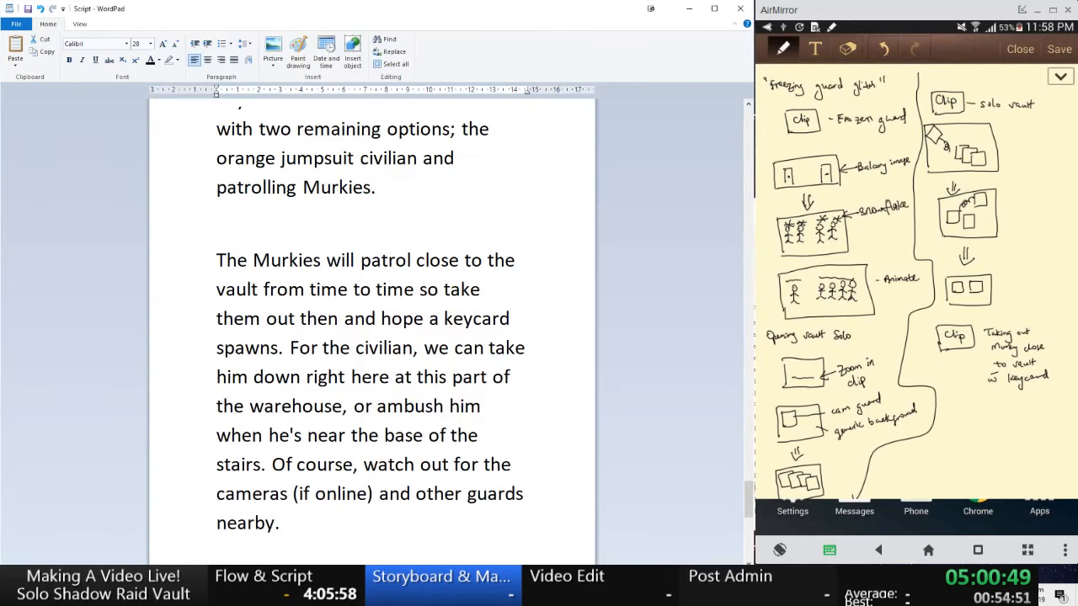
pyautogui.hotkey('alt', 'Tab')
pyautogui.click(562, 500)
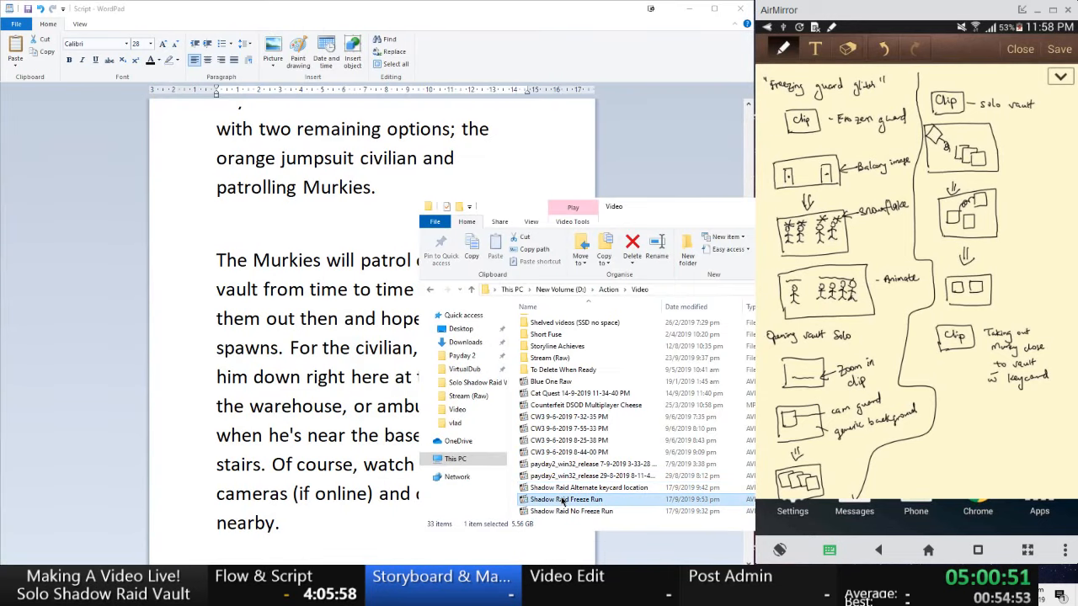
pyautogui.press('Return')
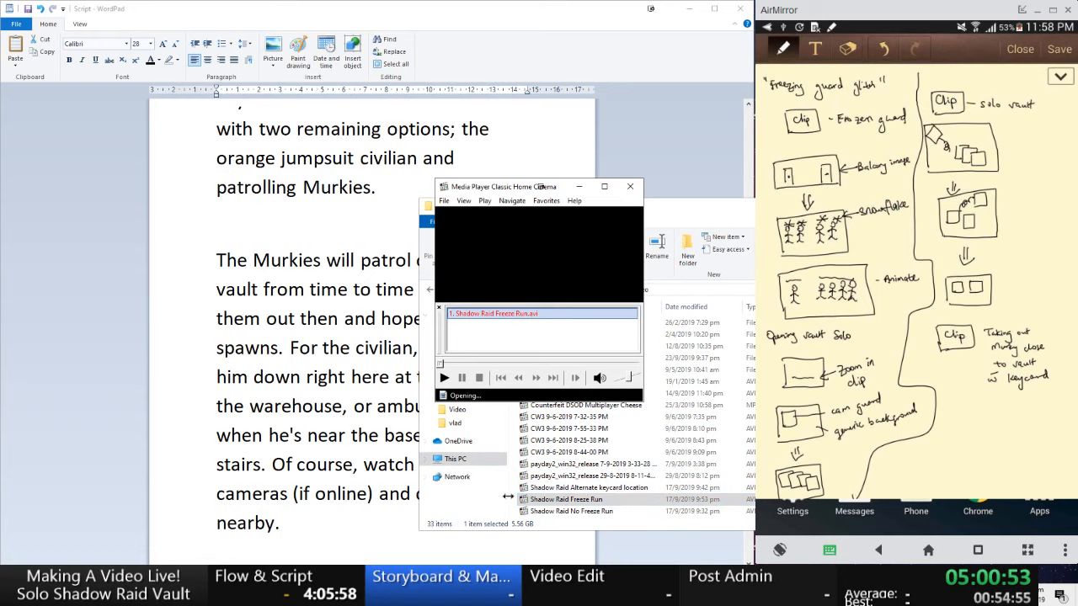
pyautogui.hotkey('alt', 'F4')
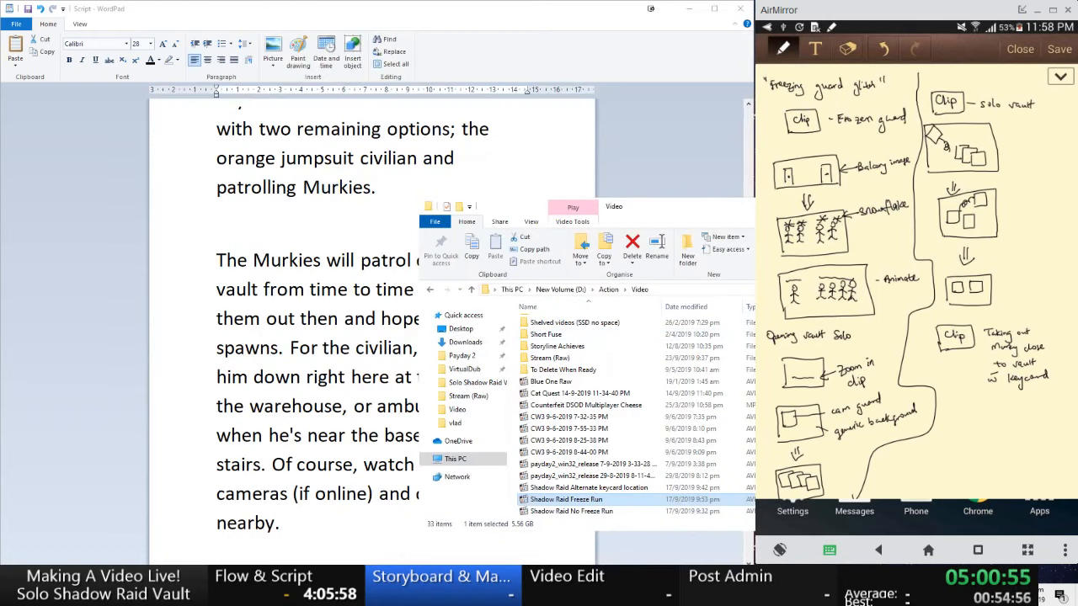
pyautogui.click(575, 511)
pyautogui.press('Return')
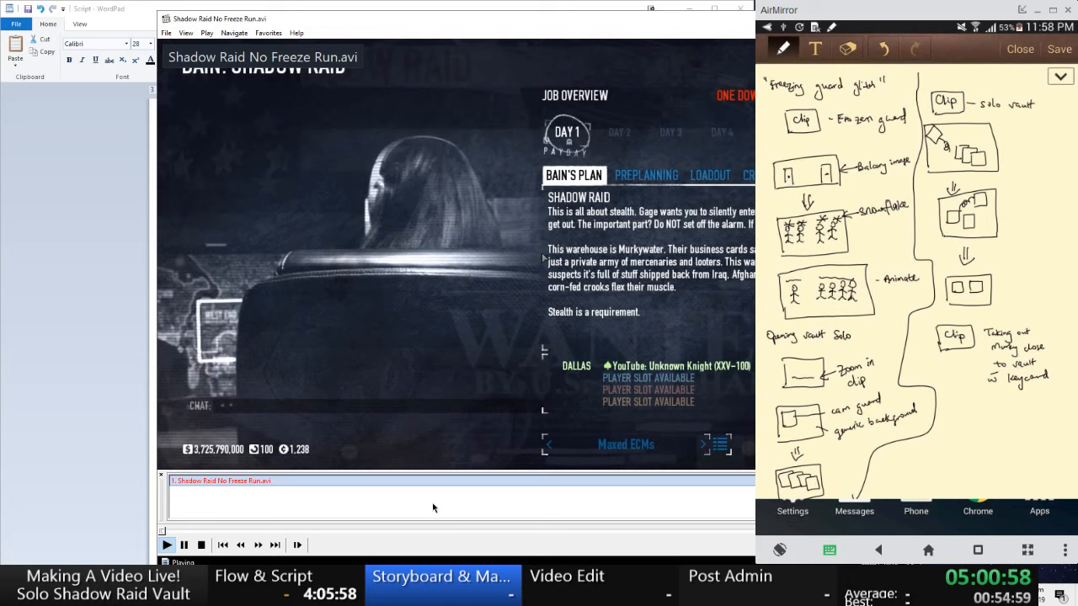
# - Scan the No Freeze Run recording for the orange civilian takedown, play from about 02:45, and pause after the body is bagged
pyautogui.click(365, 531)
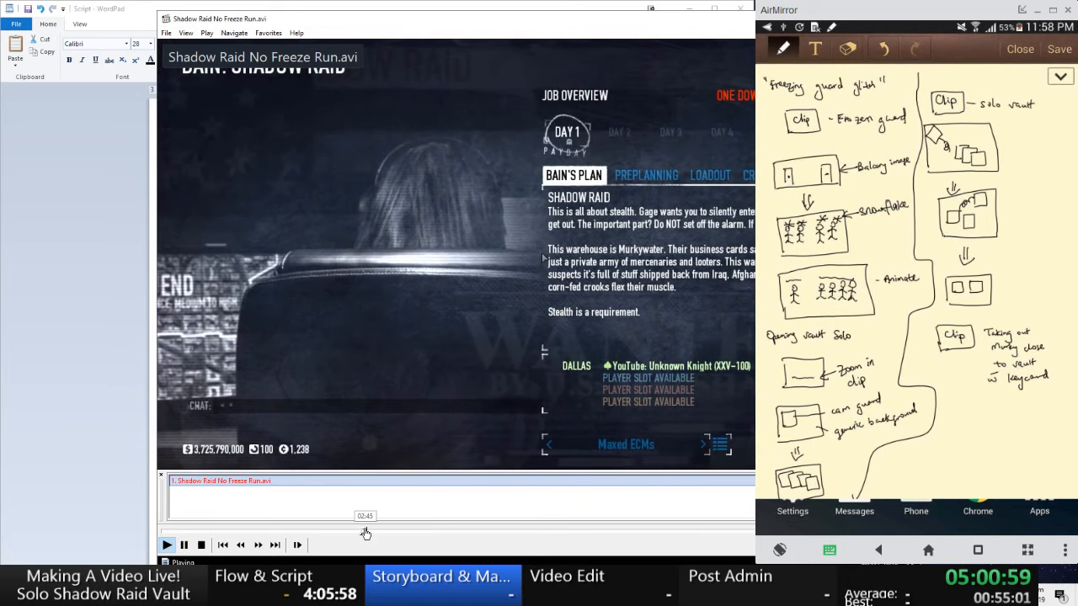
pyautogui.click(386, 531)
pyautogui.click(407, 531)
pyautogui.click(435, 531)
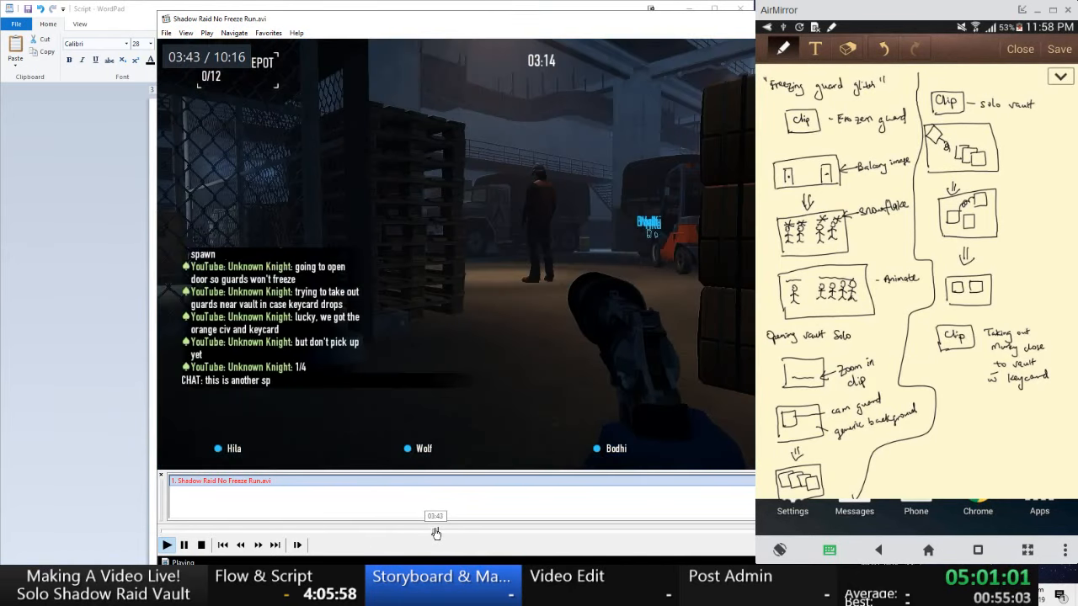
pyautogui.click(236, 531)
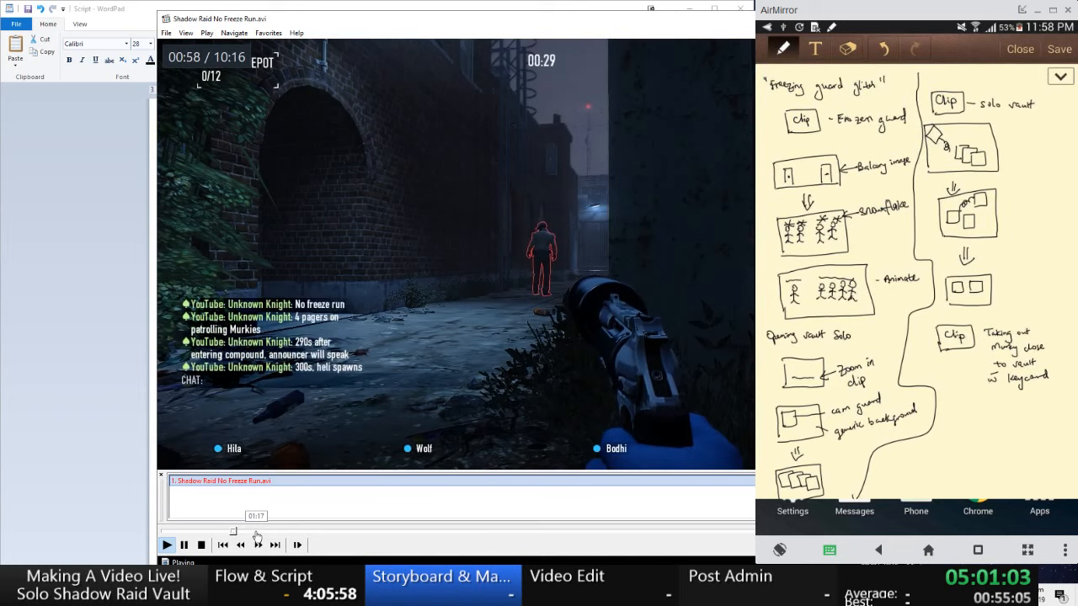
pyautogui.click(256, 531)
pyautogui.click(292, 532)
pyautogui.click(330, 531)
pyautogui.click(367, 531)
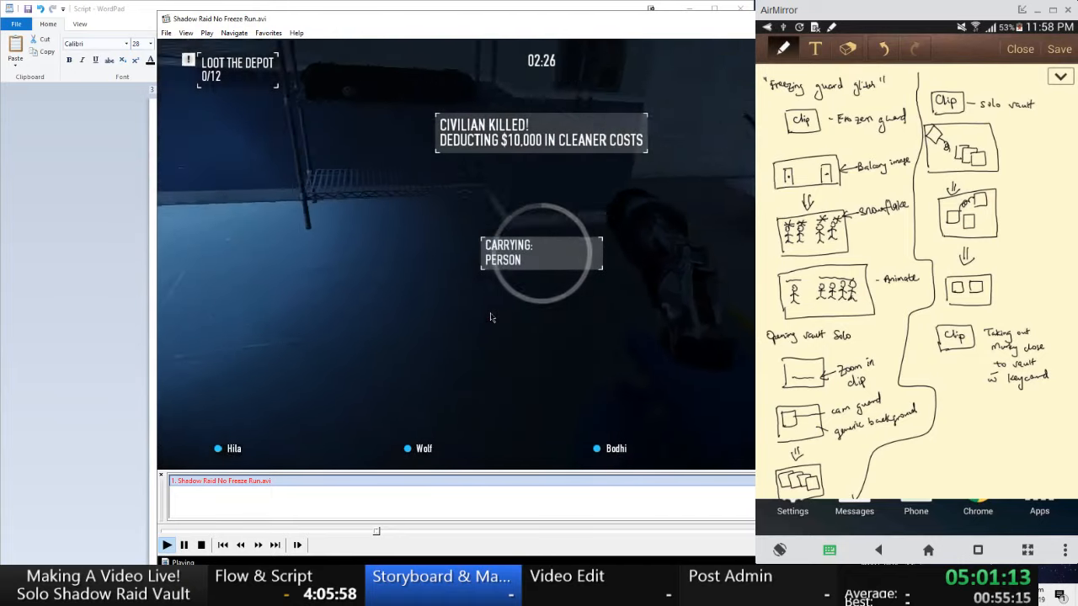
pyautogui.click(500, 308)
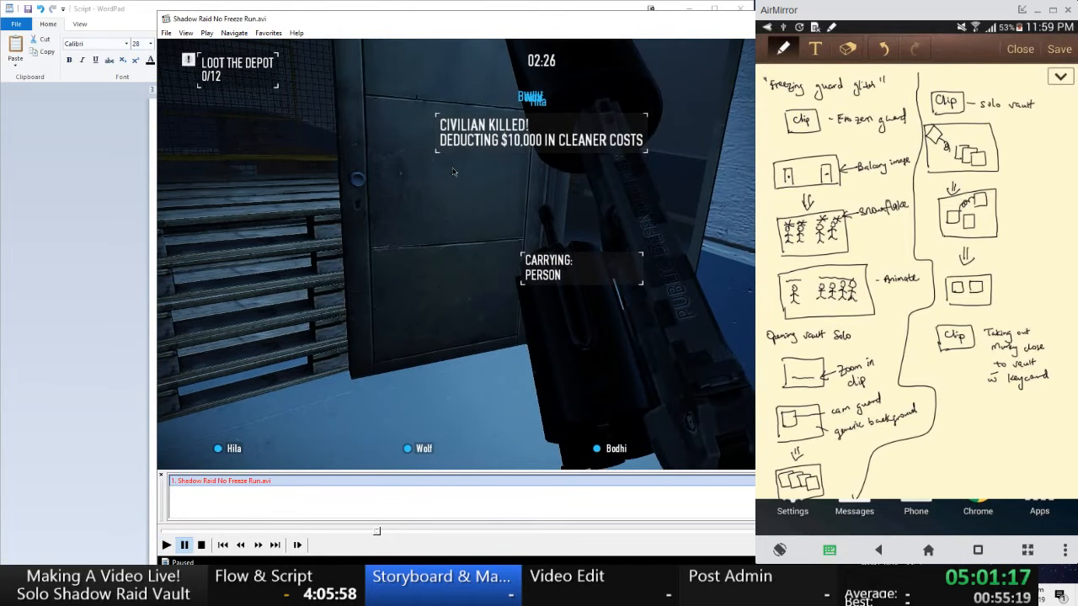
# - Replay the civilian takedown near the stairs from before 02:51, pause it, and highlight "him down right here at this part of" in the script
pyautogui.click(470, 390)
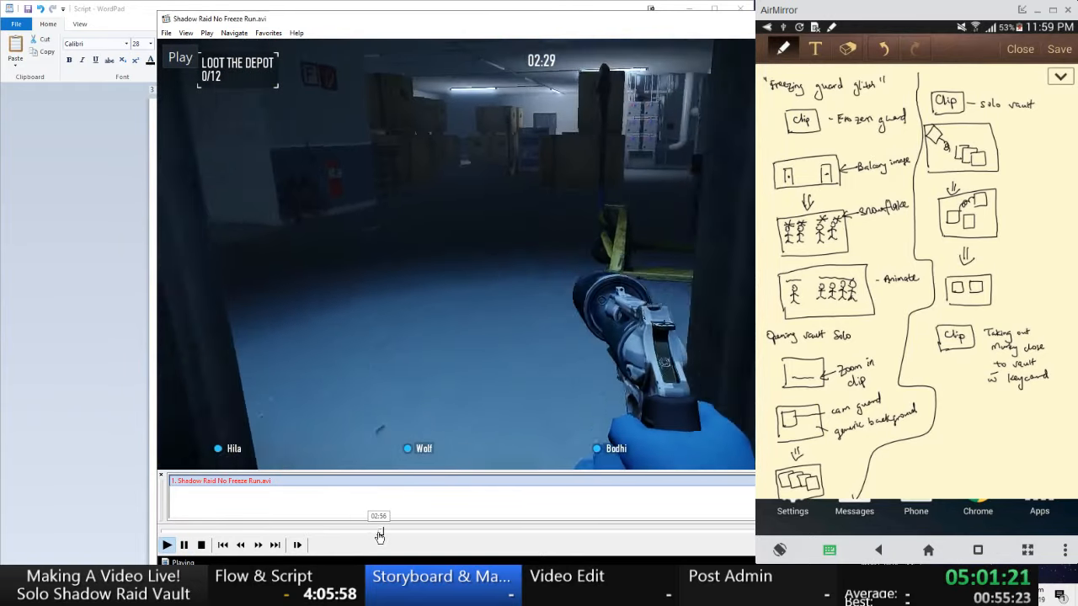
pyautogui.click(377, 532)
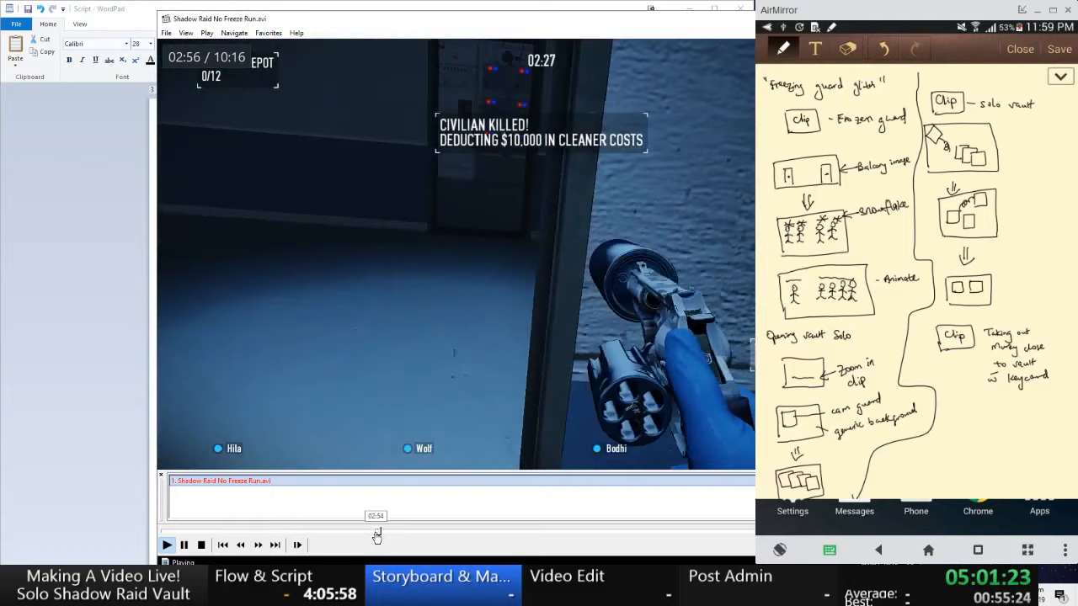
pyautogui.click(374, 532)
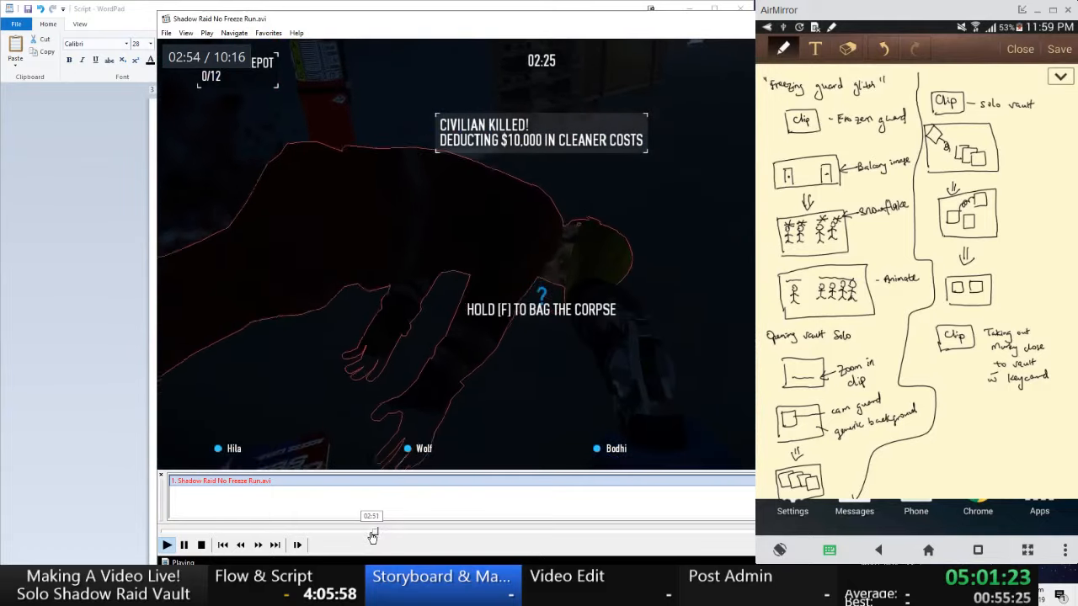
pyautogui.click(369, 532)
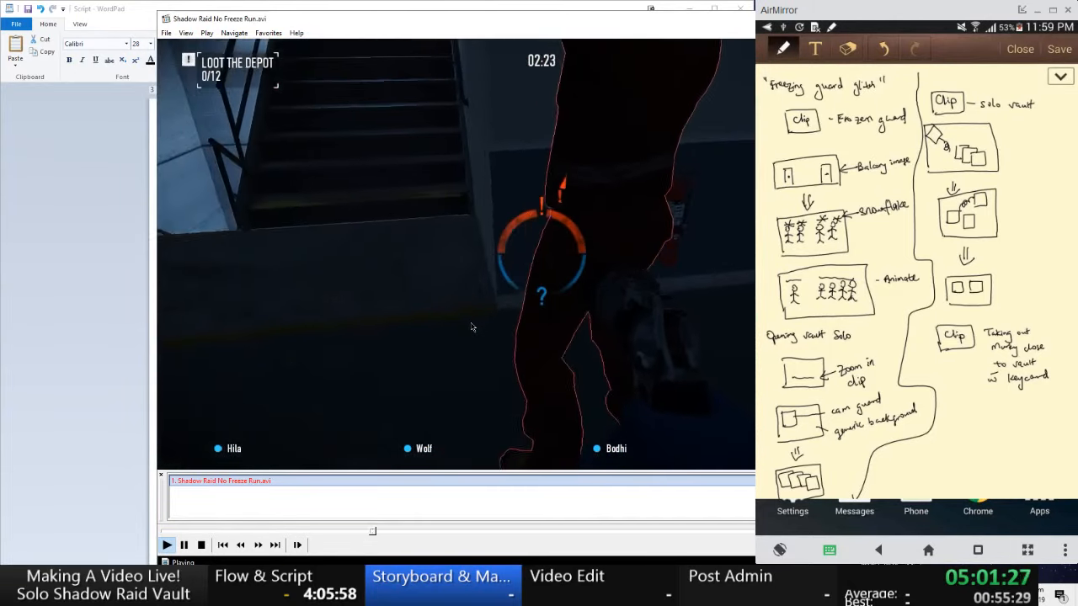
pyautogui.click(471, 327)
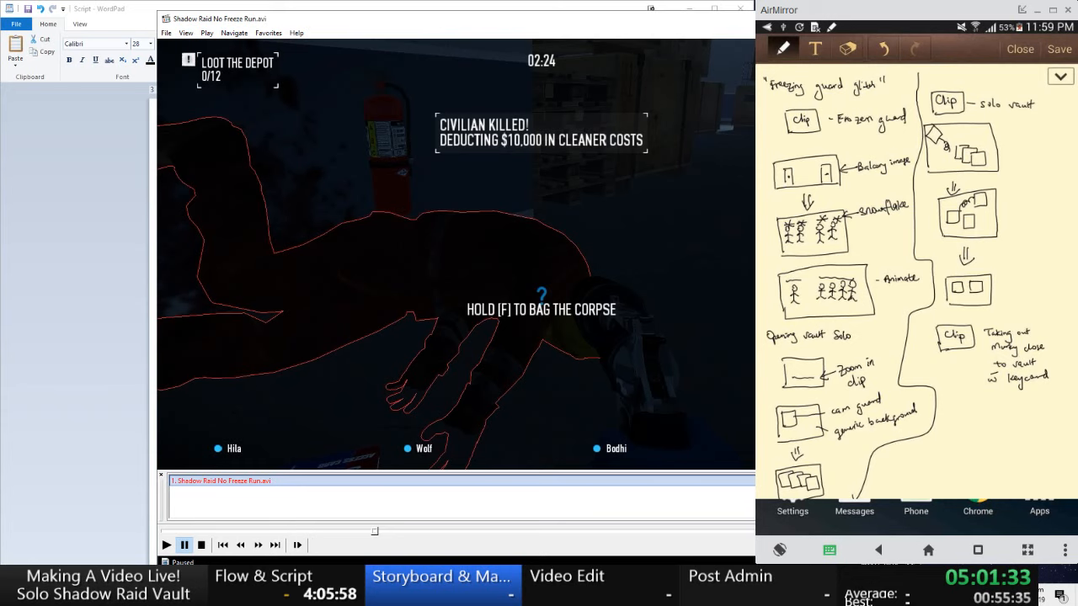
pyautogui.click(73, 368)
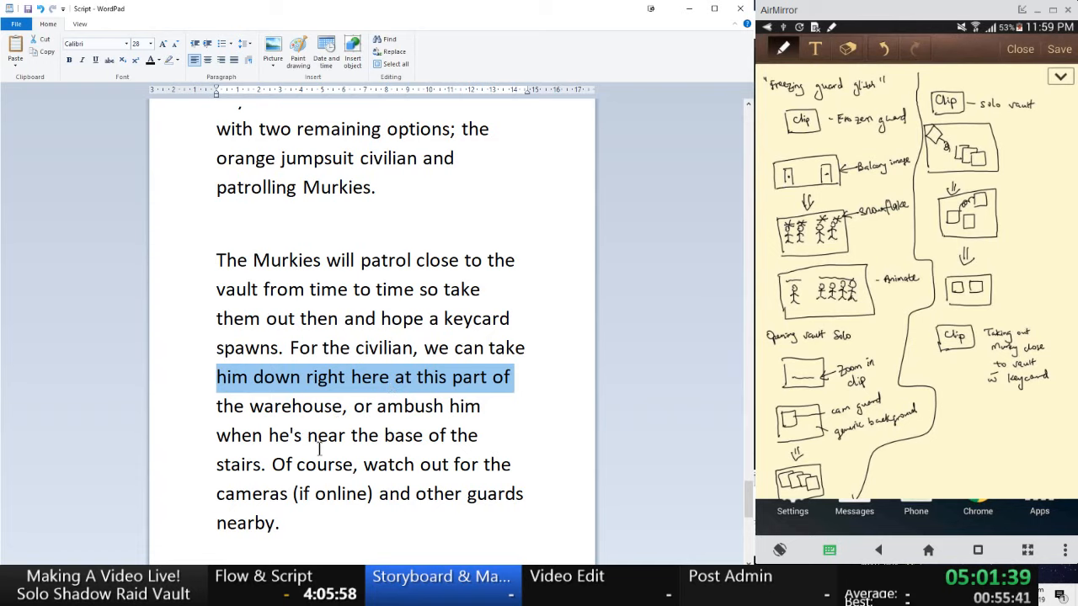
# - Return to the recording, skip forward past 03:56 to check the second orange civilian takedown spot, and pause playback
pyautogui.hotkey('alt', 'Tab')
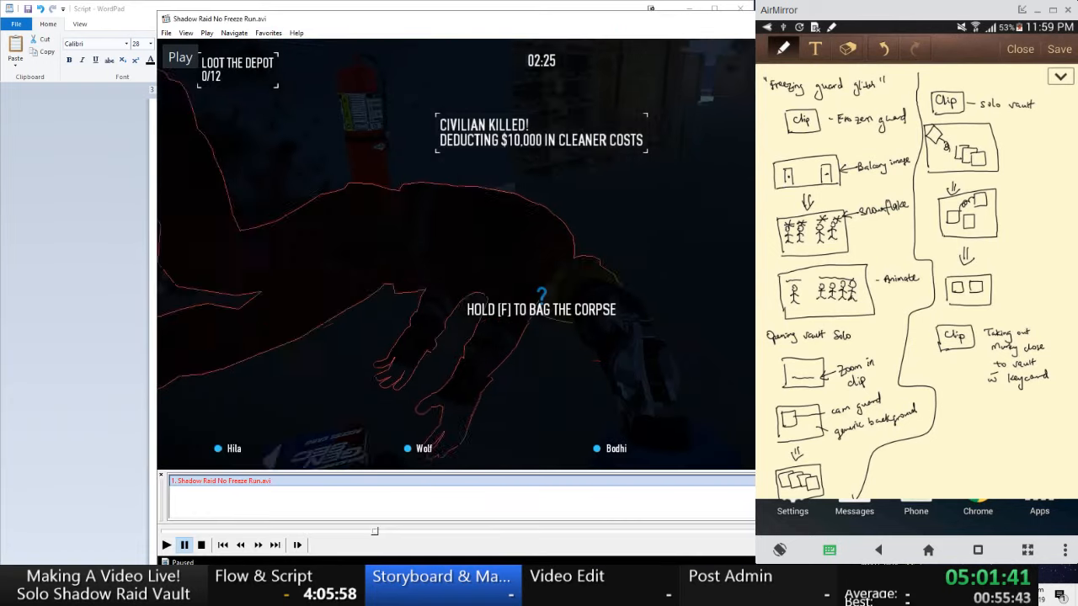
pyautogui.press('space')
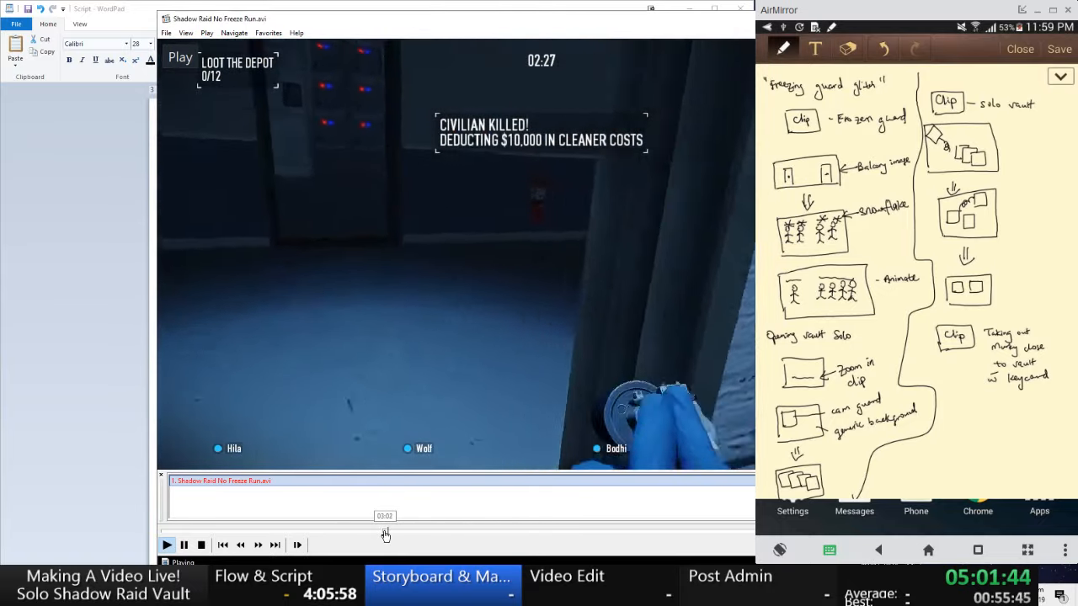
pyautogui.click(397, 531)
pyautogui.moveTo(396, 534)
pyautogui.mouseDown()
pyautogui.moveTo(414, 534)
pyautogui.moveTo(399, 536)
pyautogui.mouseUp()
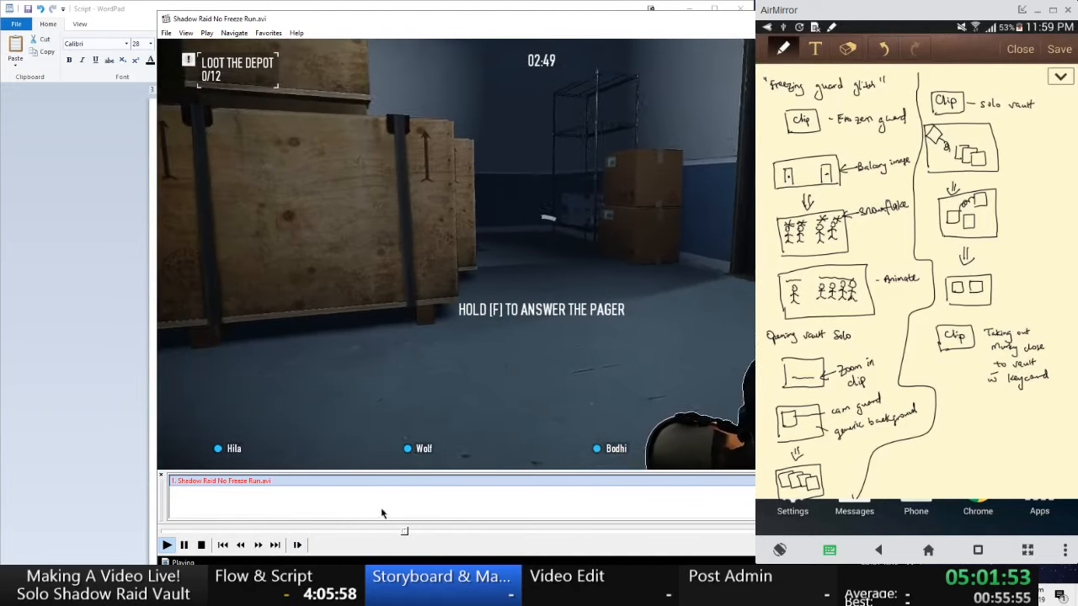
pyautogui.click(414, 532)
pyautogui.click(424, 533)
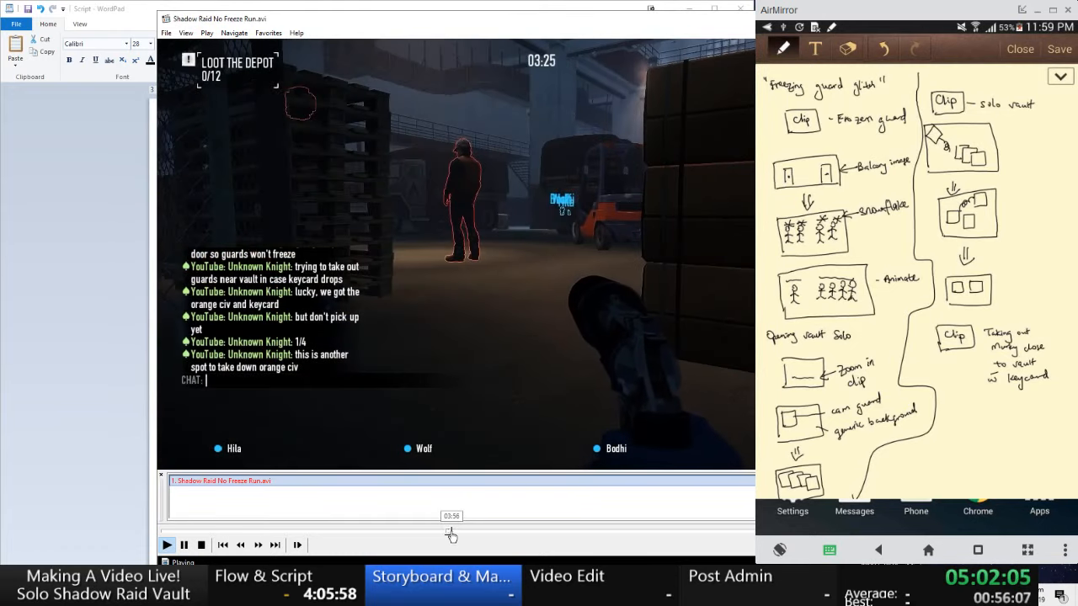
pyautogui.click(452, 533)
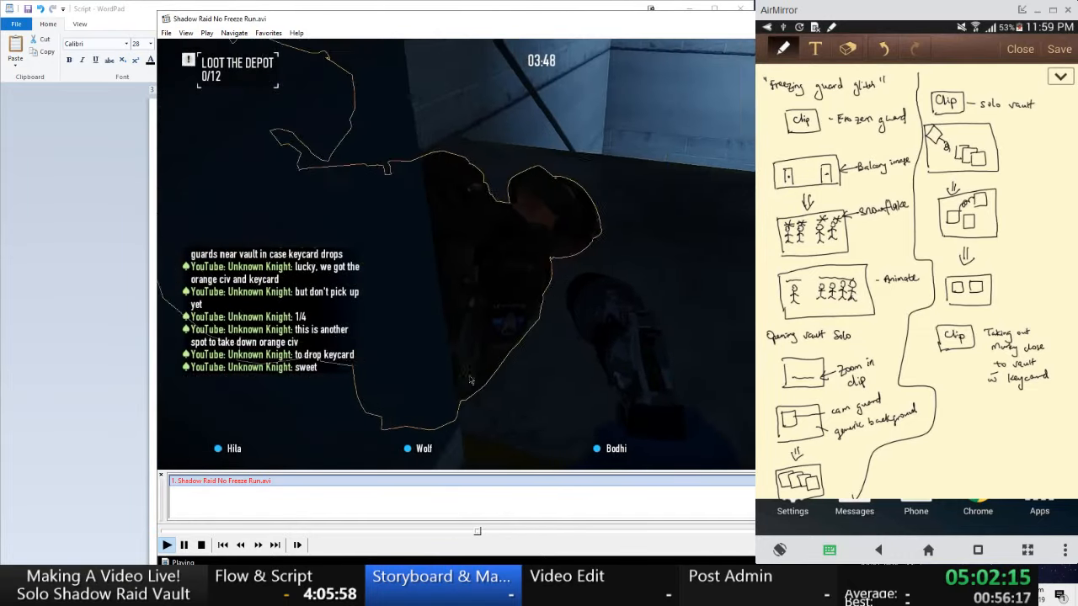
pyautogui.click(476, 373)
# - Highlight "the warehouse, or ambush him" in the script and play more of the No Freeze Run recording, pausing during the pager answer
pyautogui.click(26, 405)
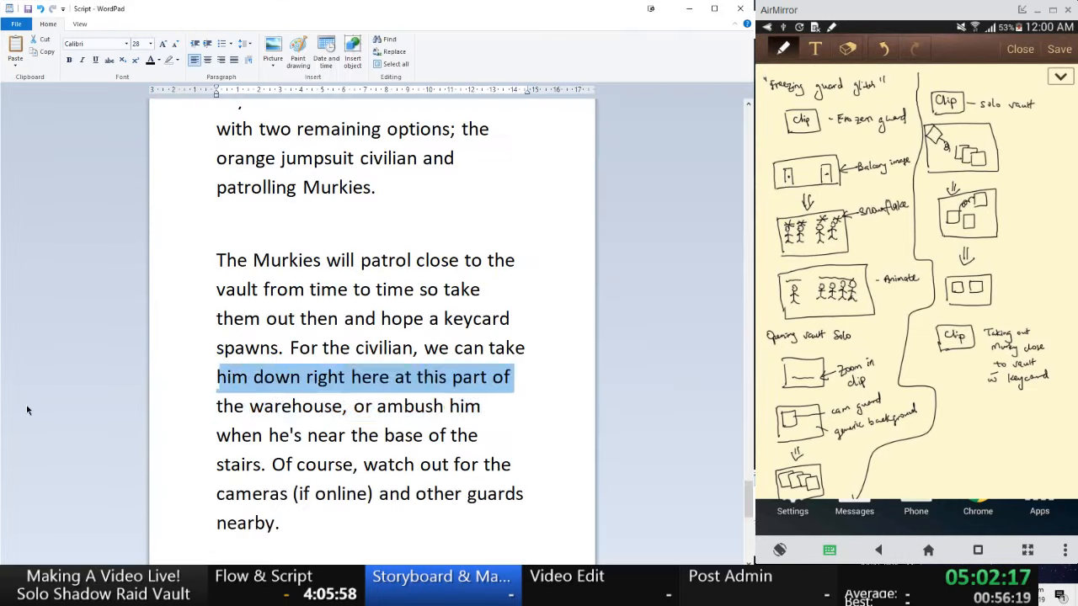
pyautogui.click(26, 405)
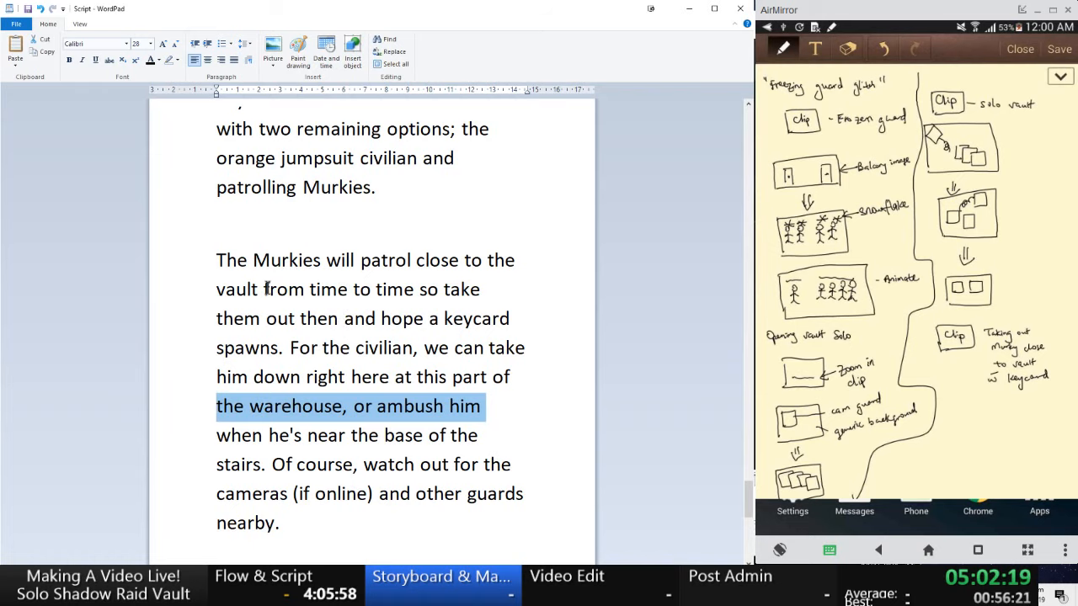
pyautogui.hotkey('alt', 'Tab')
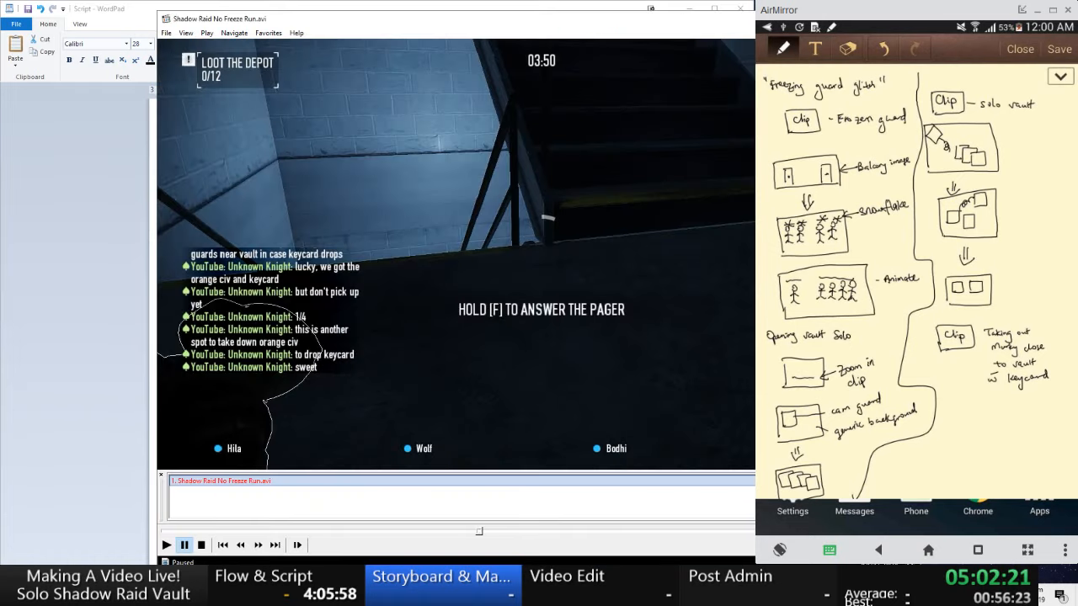
pyautogui.press('space')
pyautogui.click(487, 532)
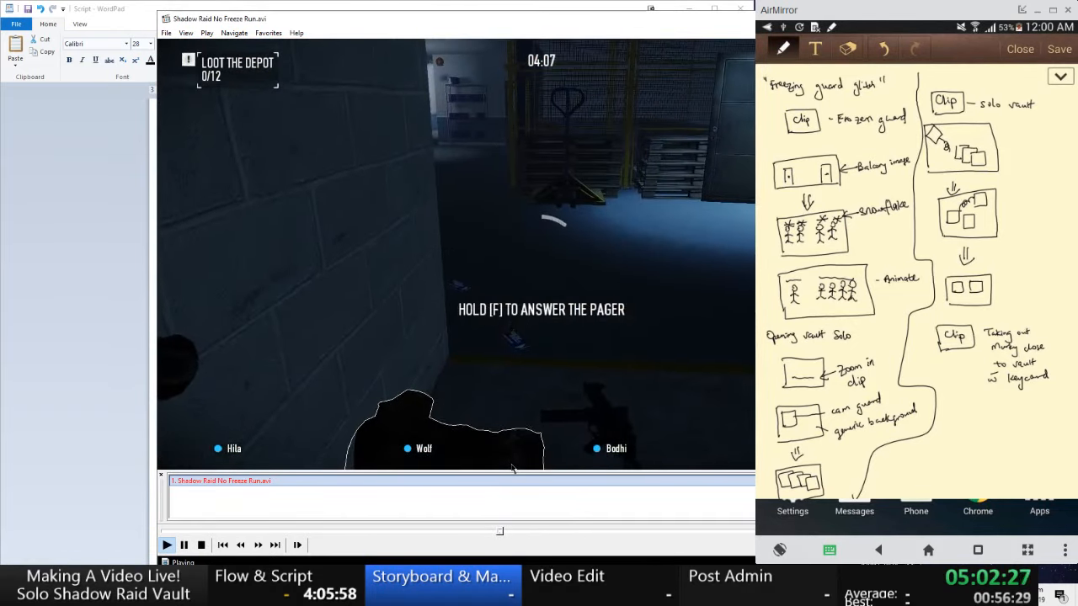
pyautogui.click(184, 544)
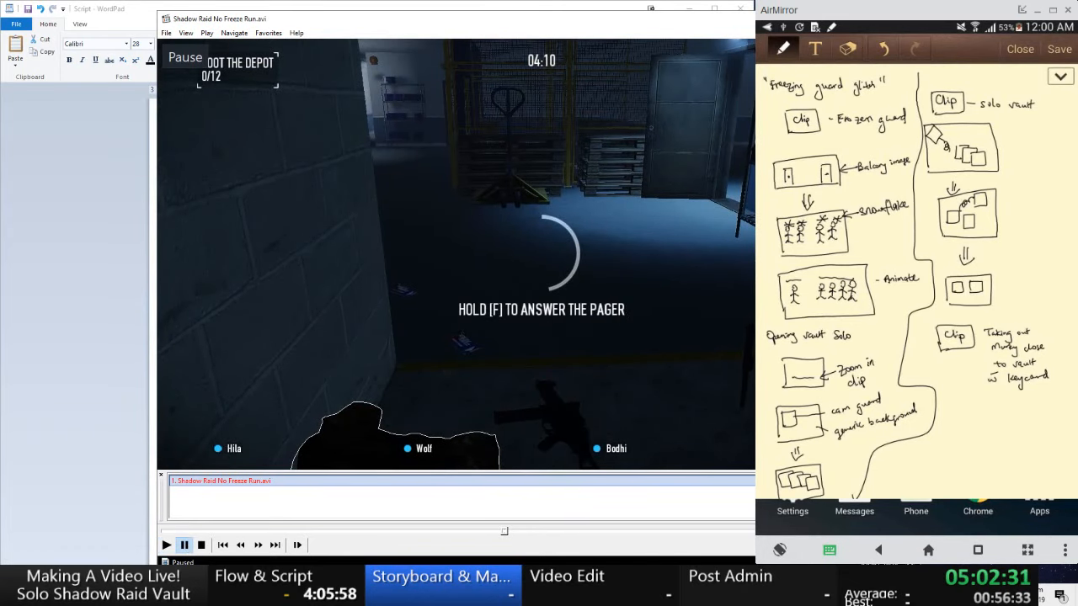
# - Highlight the script from "For the civilian" through "or ambush" and add "civ at warehouse" and "civ @ stairs" under the memo's last clip
pyautogui.click(126, 406)
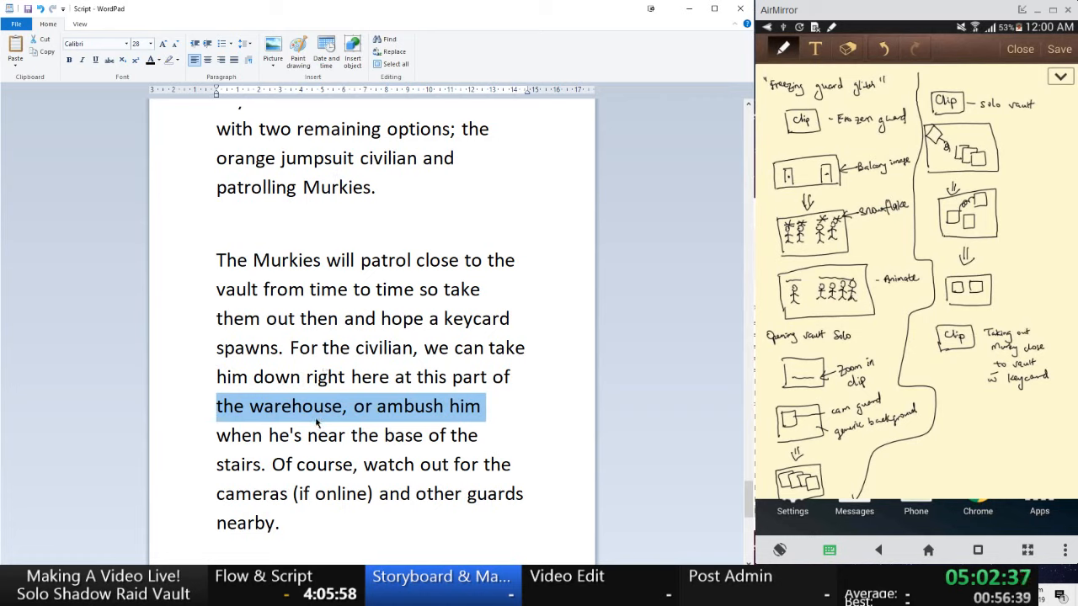
pyautogui.scroll(-1, 312, 396)
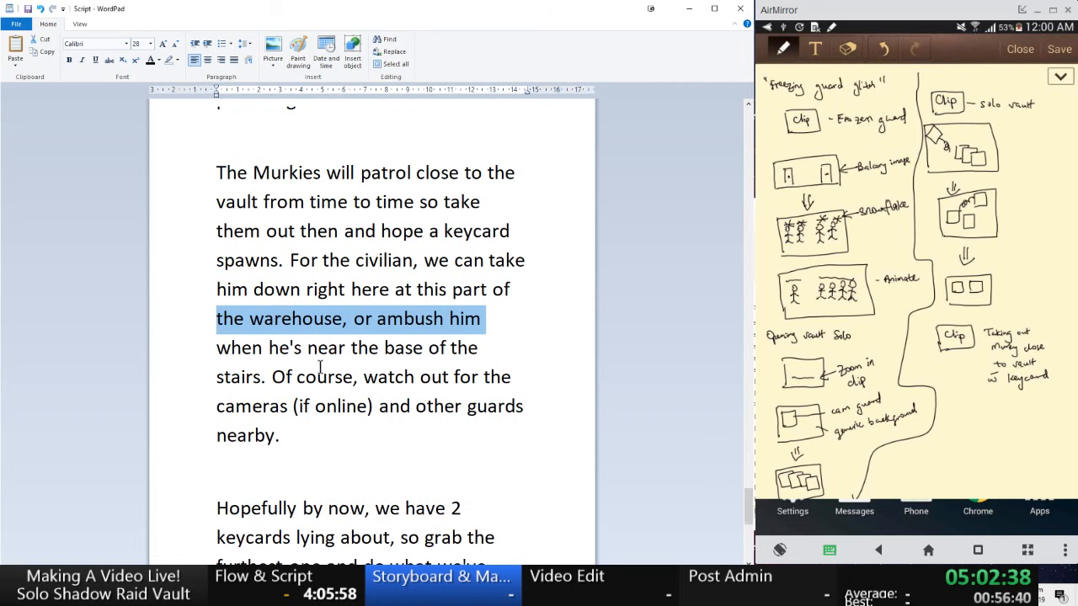
pyautogui.click(294, 252)
pyautogui.moveTo(297, 255); pyautogui.dragTo(437, 315)
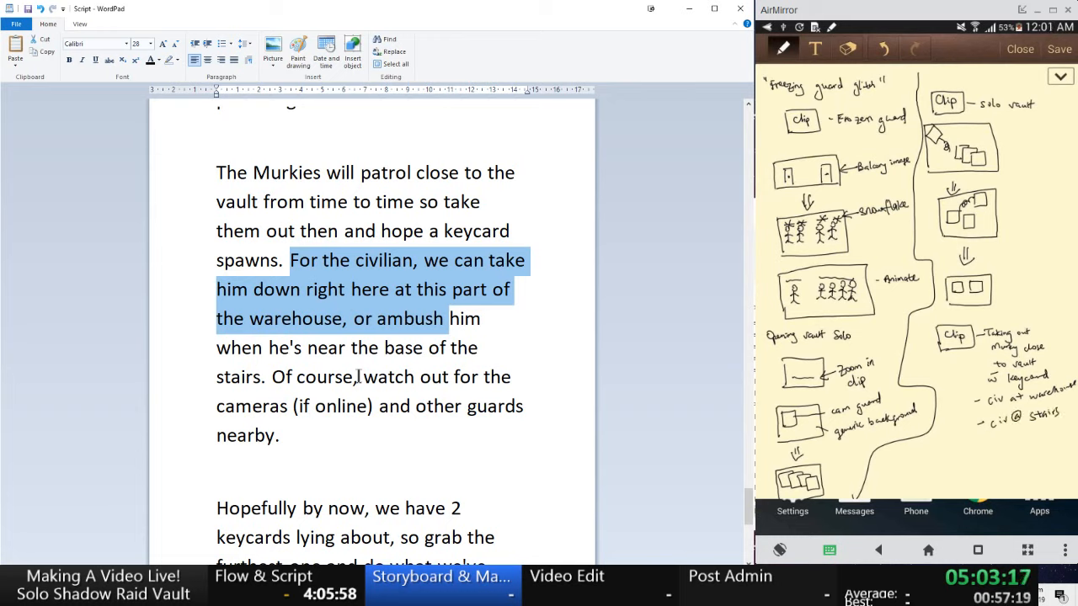
# - Read the "Hopefully by now" paragraph, turn back to the memo's first page, and reread the script from Opening to Helicopter Trick
pyautogui.scroll(-2, 356, 383)
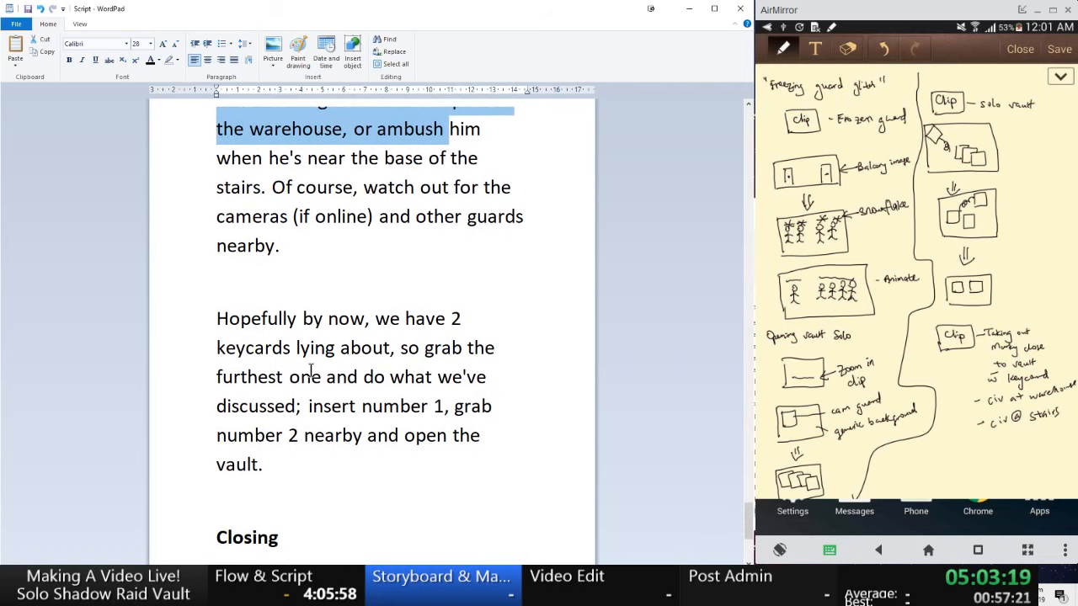
pyautogui.scroll(-1, 227, 339)
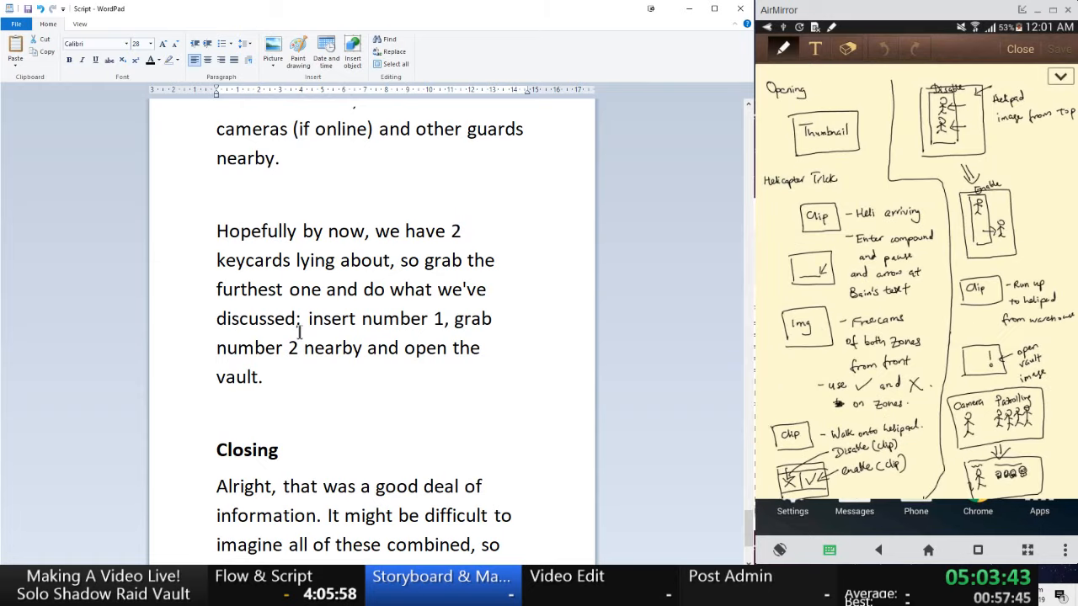
pyautogui.scroll(15, 289, 253)
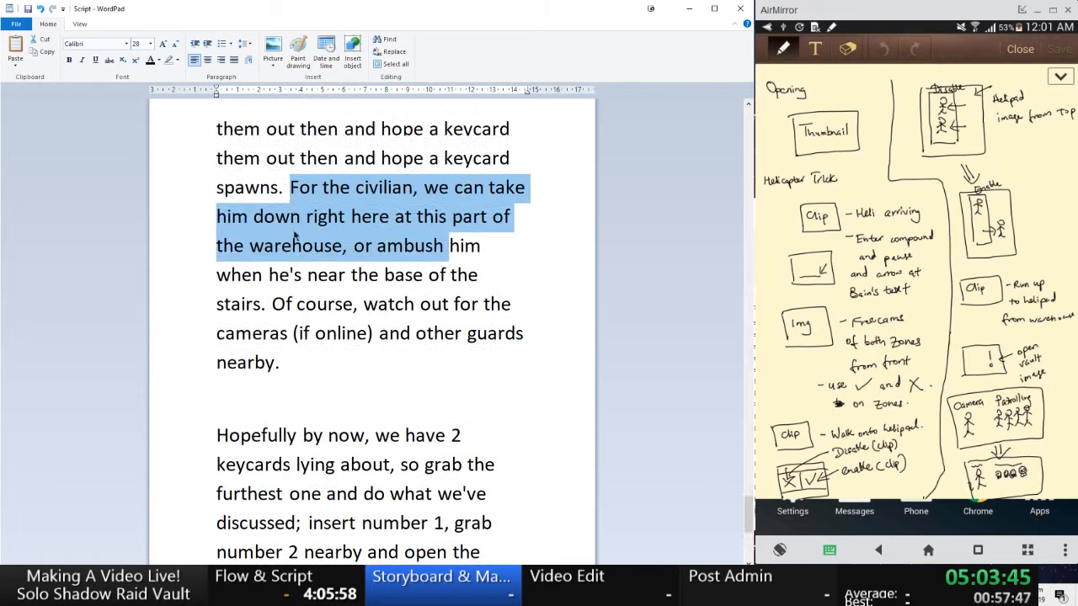
pyautogui.moveTo(749, 440); pyautogui.dragTo(747, 96)
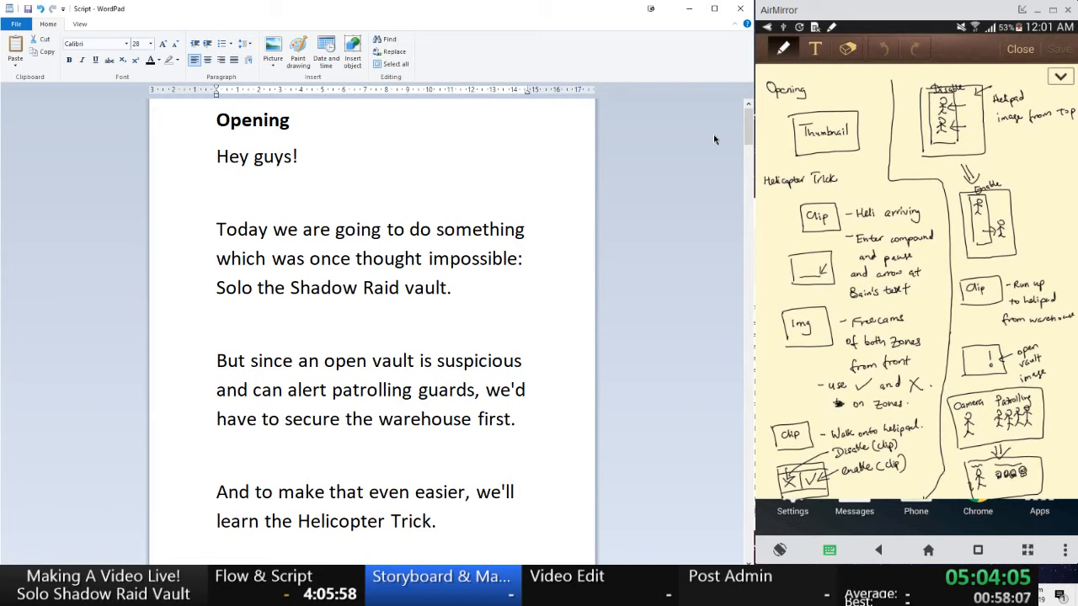
pyautogui.scroll(-1, 718, 151)
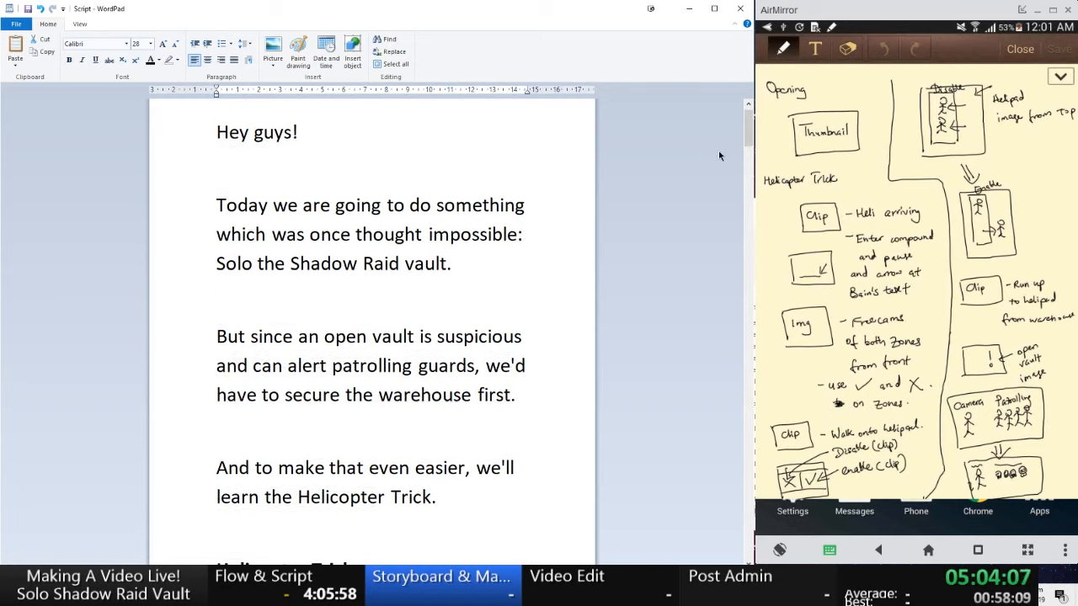
pyautogui.scroll(-5, 718, 156)
pyautogui.scroll(-3, 715, 155)
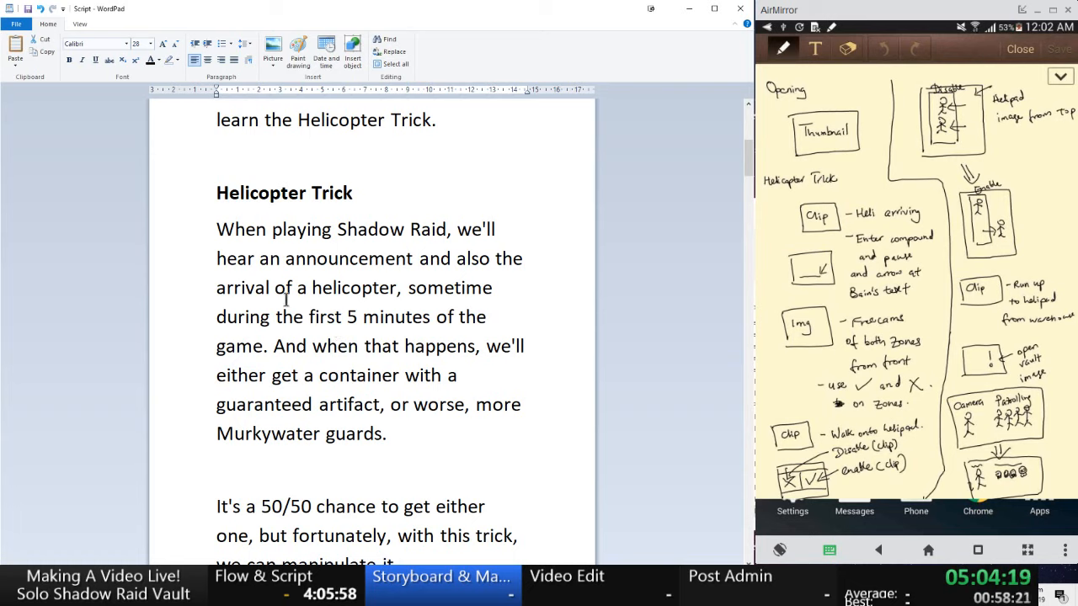
# - Highlight "Murkywater guards." in the script and read on through the 50/50 chance text to the "So what actually happens" paragraph
pyautogui.moveTo(216, 434); pyautogui.dragTo(413, 440)
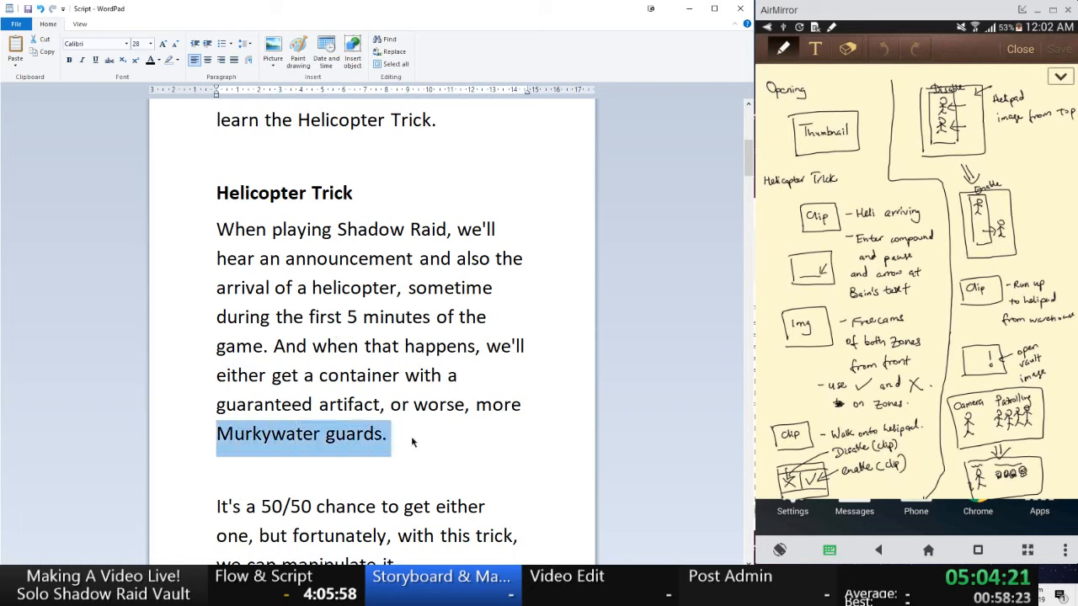
pyautogui.scroll(-4, 404, 404)
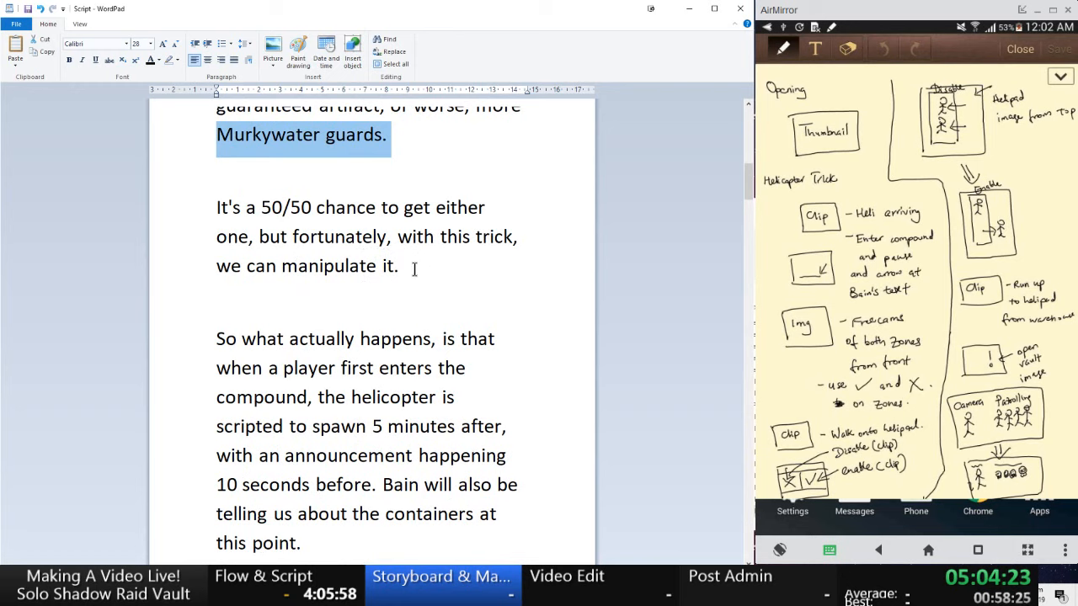
pyautogui.scroll(-3, 290, 338)
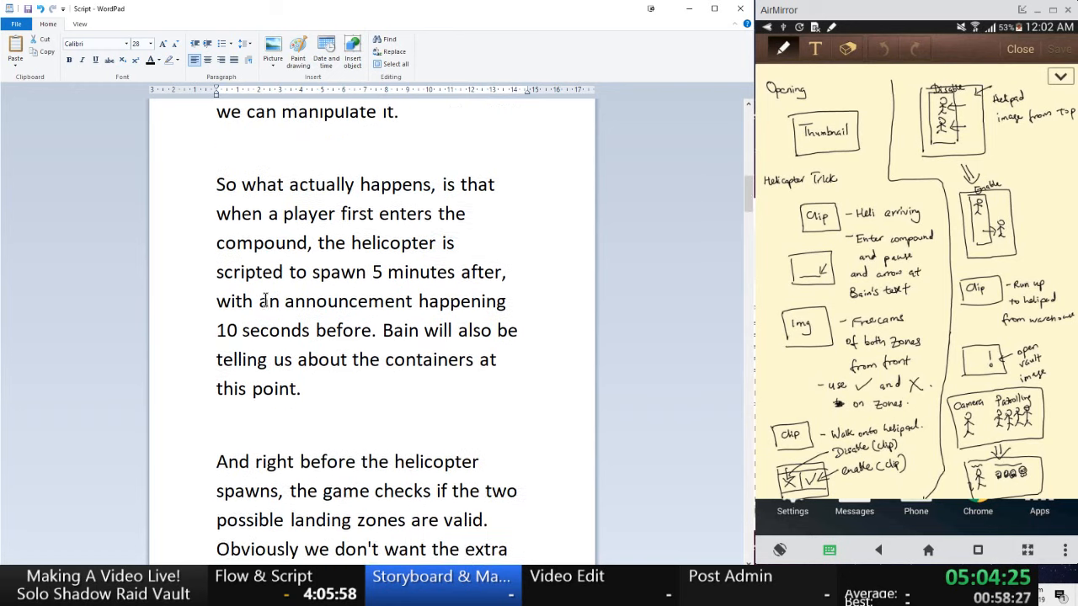
pyautogui.scroll(2, 265, 299)
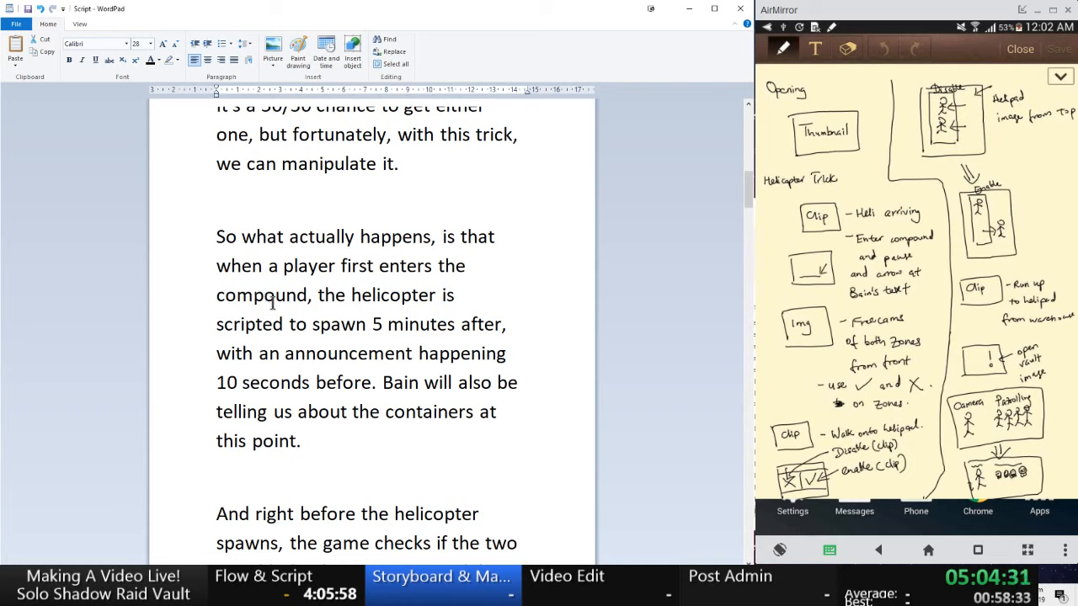
# - Highlight the sentence from "Bain will also be" to "at this point", then the whole "So what actually happens" paragraph, to review them
pyautogui.click(280, 353)
pyautogui.moveTo(383, 387); pyautogui.dragTo(424, 441)
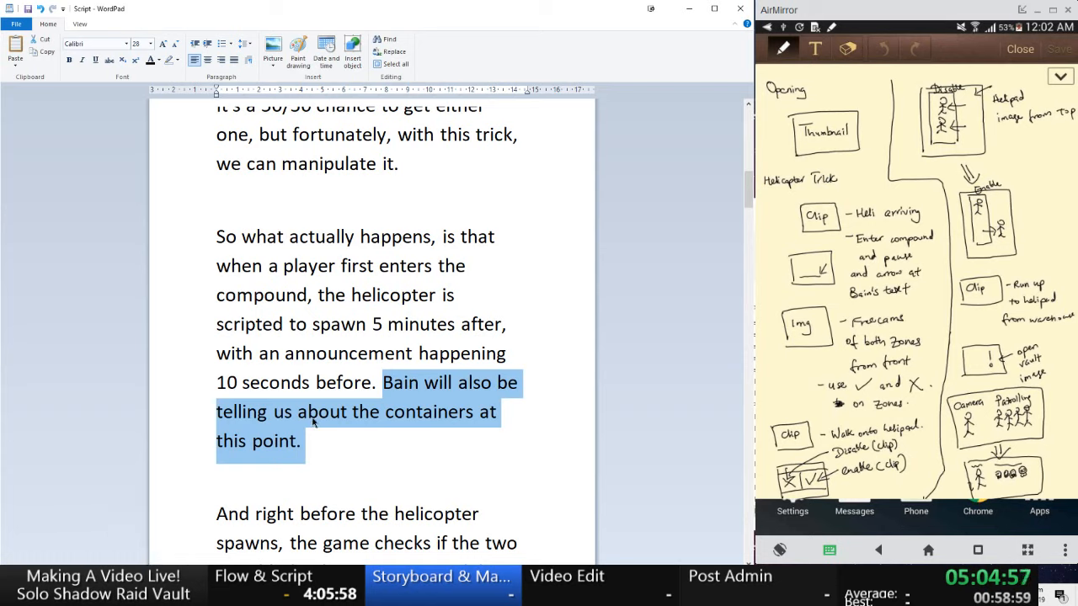
pyautogui.click(393, 451)
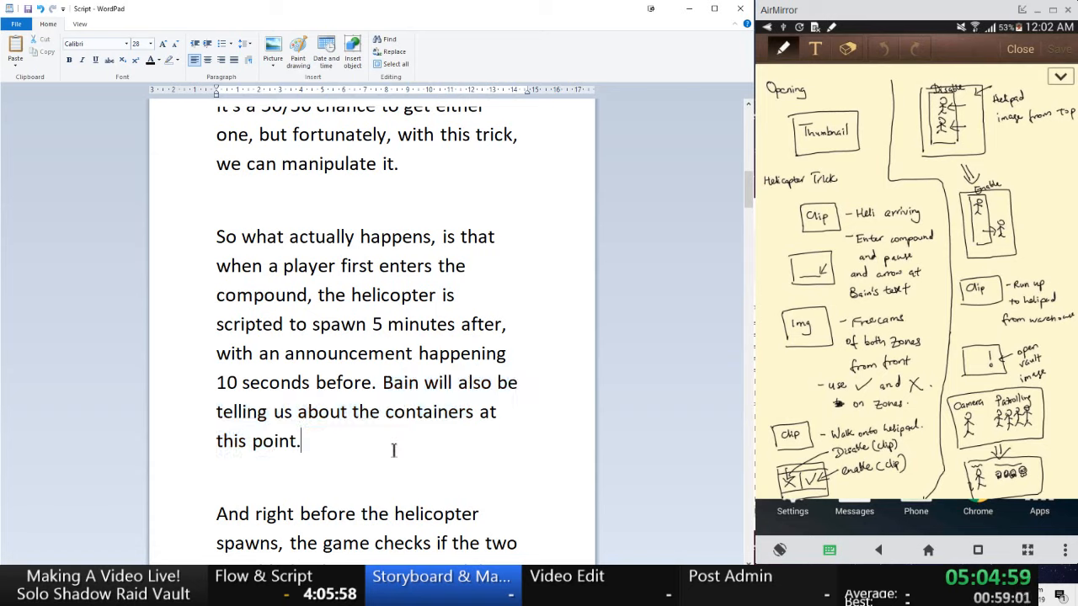
pyautogui.moveTo(393, 451); pyautogui.dragTo(388, 388)
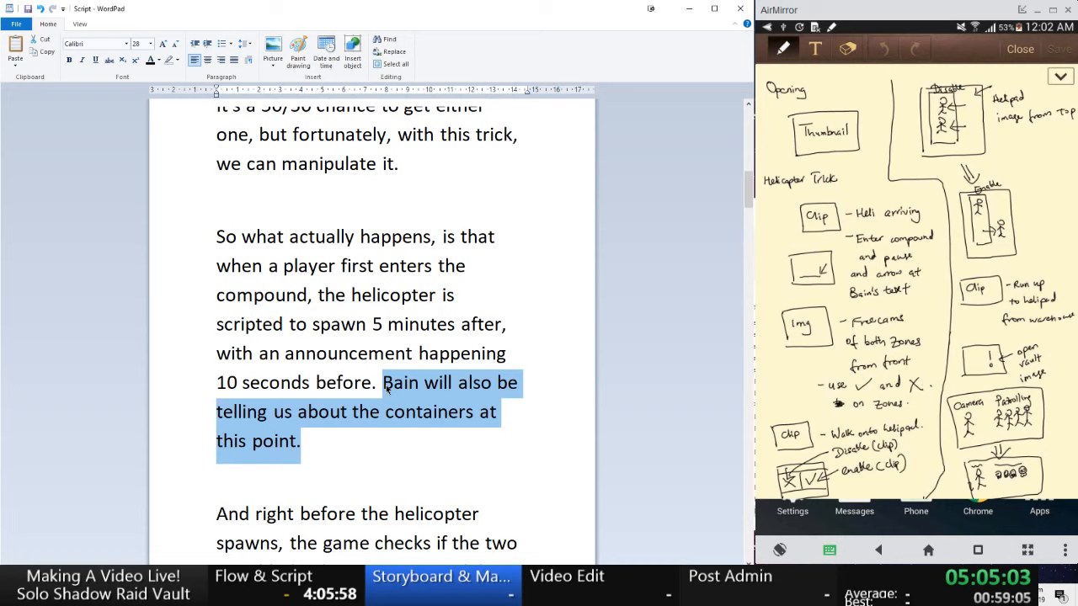
pyautogui.click(383, 389)
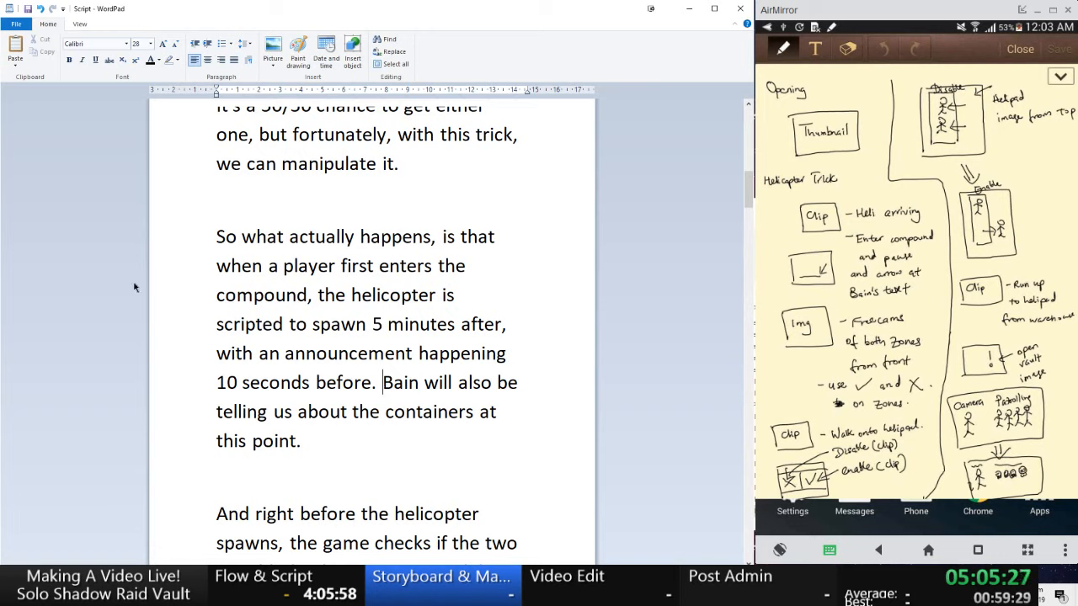
pyautogui.moveTo(338, 442); pyautogui.dragTo(244, 383)
pyautogui.moveTo(278, 341); pyautogui.dragTo(210, 246)
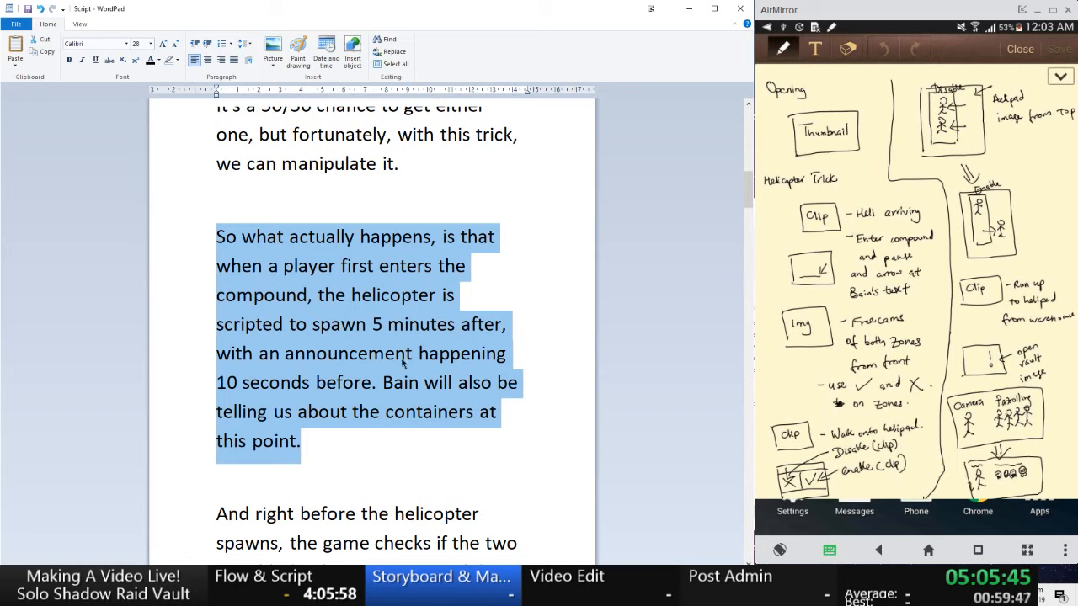
# - Read the paragraph on the landing zone check and highlight from "Obviously we don't want" to "reinforcement landing zone"
pyautogui.scroll(-3, 404, 365)
pyautogui.click(321, 258)
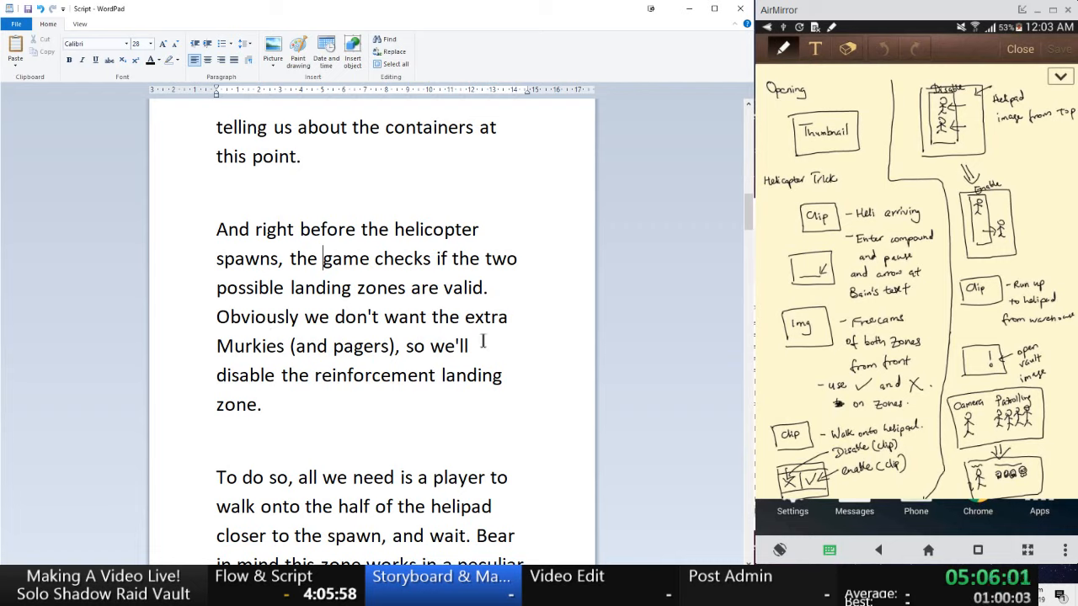
pyautogui.click(210, 318)
pyautogui.moveTo(210, 318); pyautogui.dragTo(392, 409)
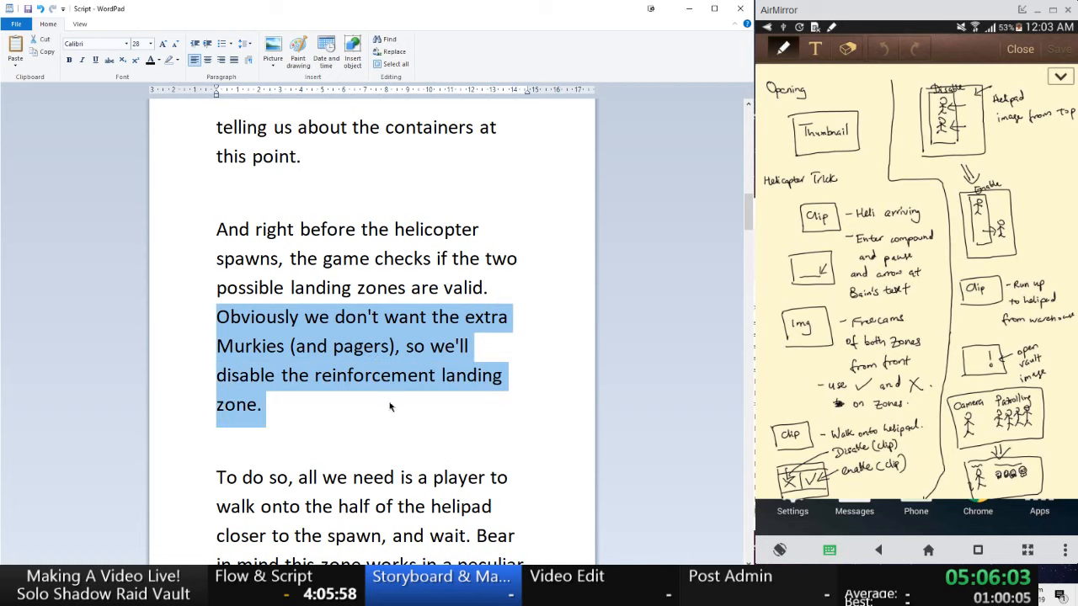
pyautogui.click(392, 409)
# - Review the "To do so" paragraph and highlight from "Bear in mind" to "walks out"
pyautogui.scroll(-1, 331, 395)
pyautogui.scroll(-1, 329, 398)
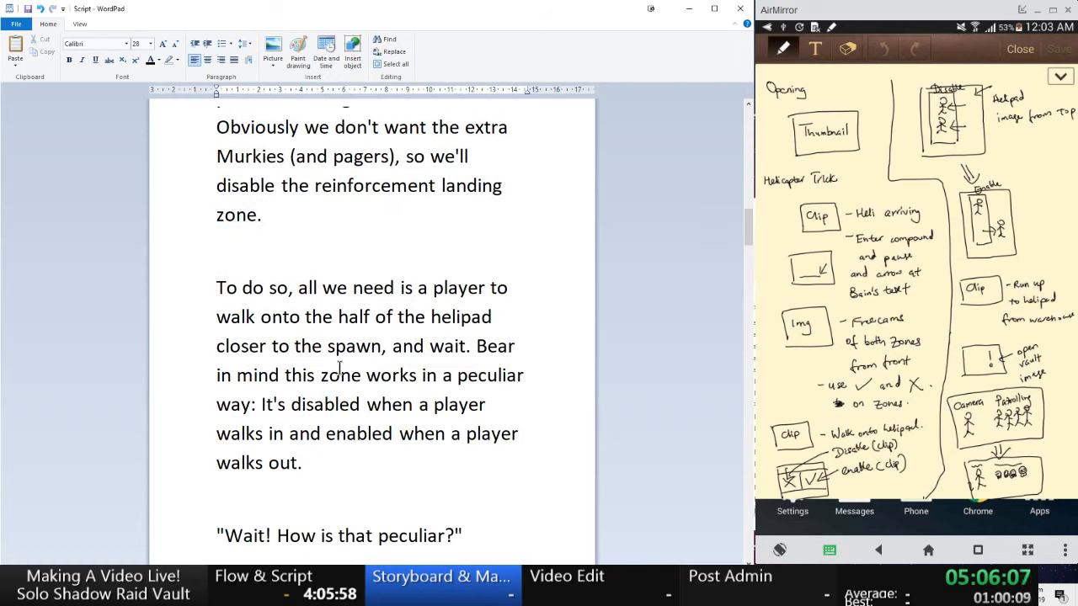
pyautogui.click(217, 288)
pyautogui.moveTo(217, 288); pyautogui.dragTo(460, 455)
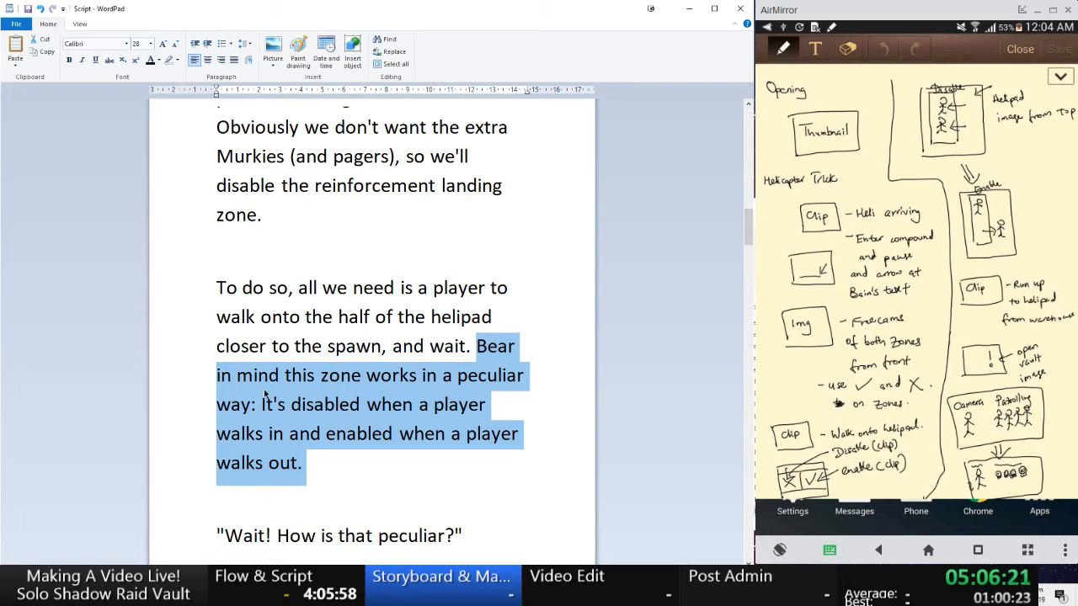
# - Highlight and reread the "Well, it doesn't sound peculiar" paragraph about multiple players, then clear the selection
pyautogui.scroll(-3, 245, 354)
pyautogui.scroll(-1, 225, 270)
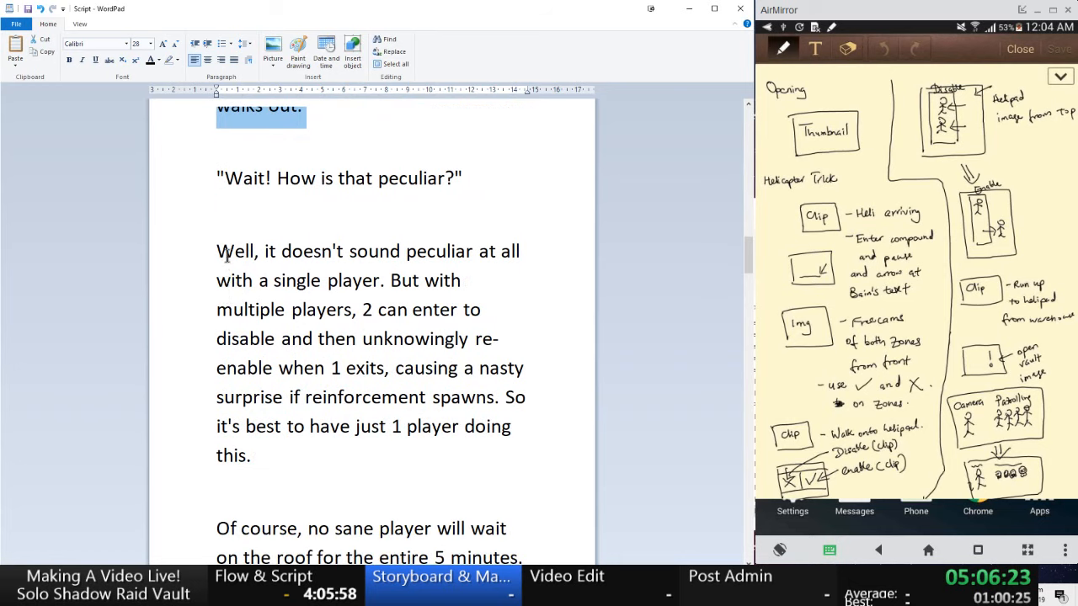
pyautogui.moveTo(217, 251); pyautogui.dragTo(341, 447)
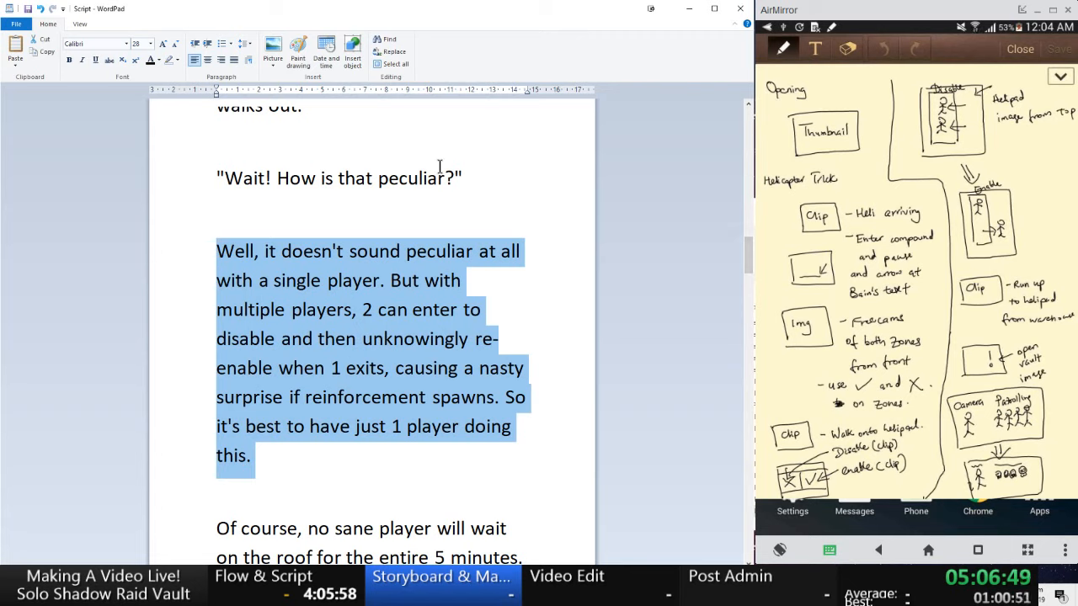
pyautogui.click(328, 309)
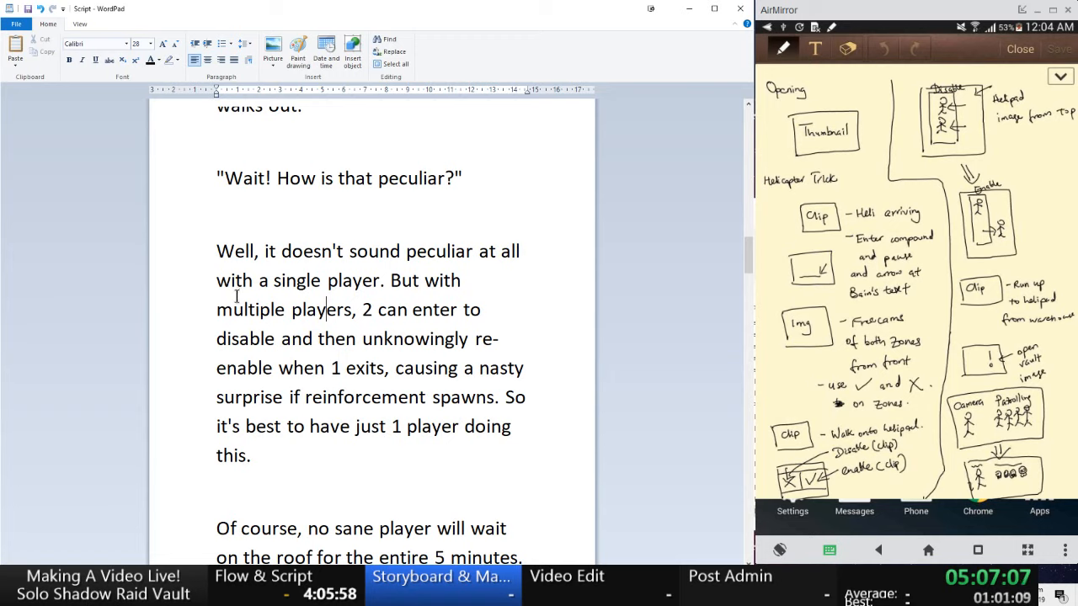
# - Read past the "Of course, no sane player" paragraph and highlight from "And a quick recap" to "patrolling guard"
pyautogui.scroll(-3, 173, 385)
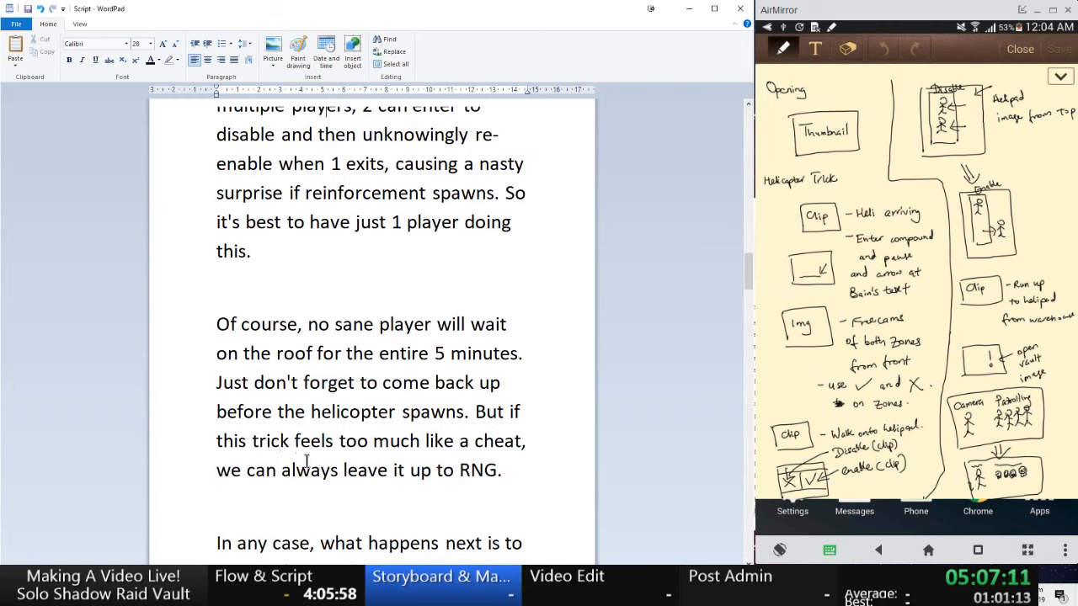
pyautogui.scroll(-3, 308, 461)
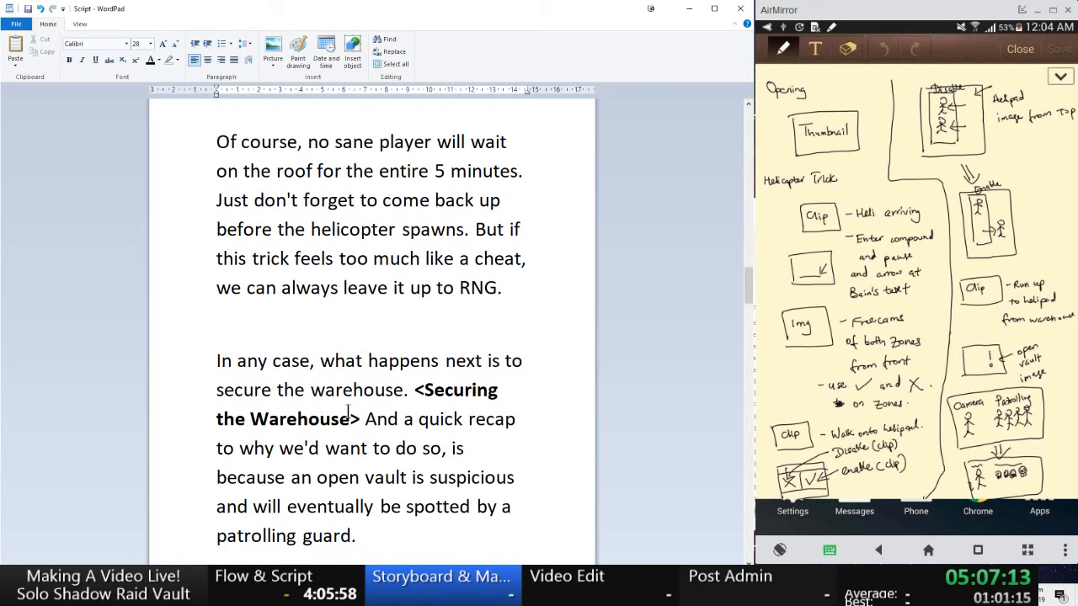
pyautogui.scroll(-1, 348, 412)
pyautogui.moveTo(365, 324); pyautogui.dragTo(418, 441)
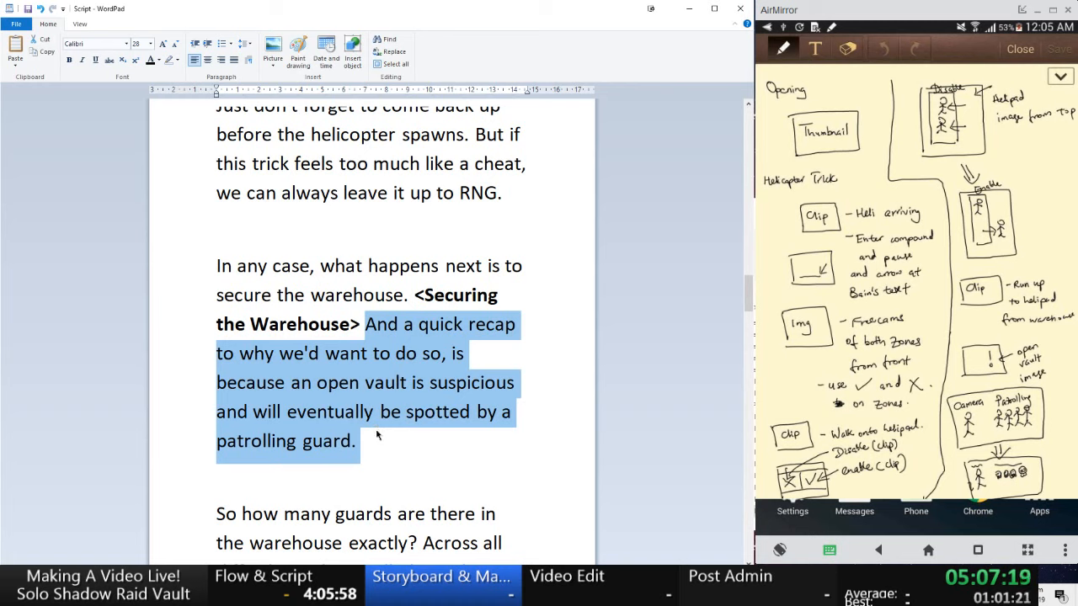
# - Highlight the "So how many guards are there" paragraph through "extra guards" to review it
pyautogui.scroll(-1, 376, 435)
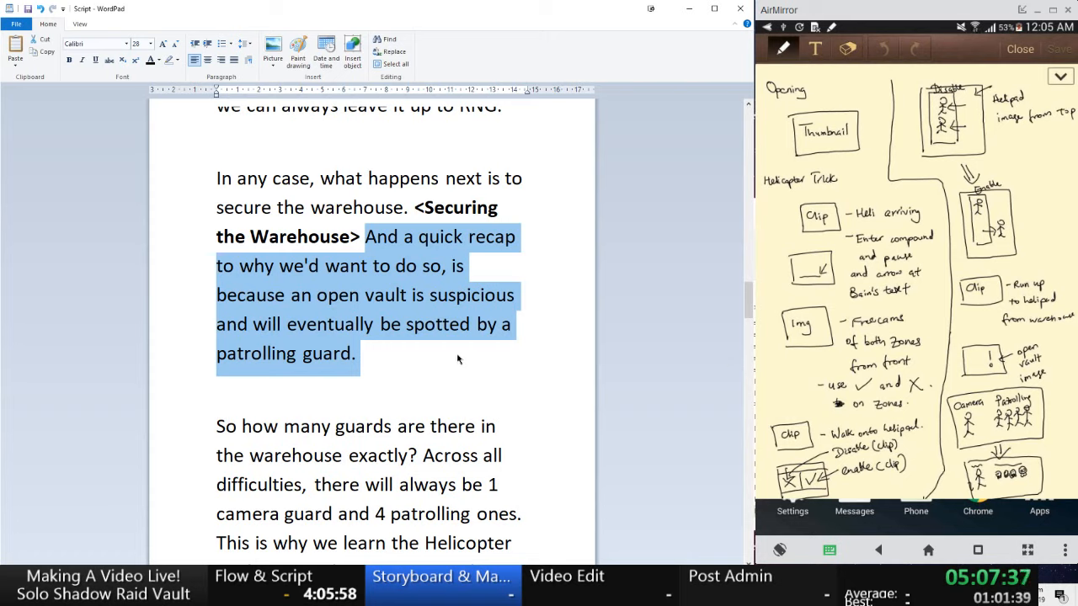
pyautogui.scroll(-2, 458, 359)
pyautogui.click(316, 278)
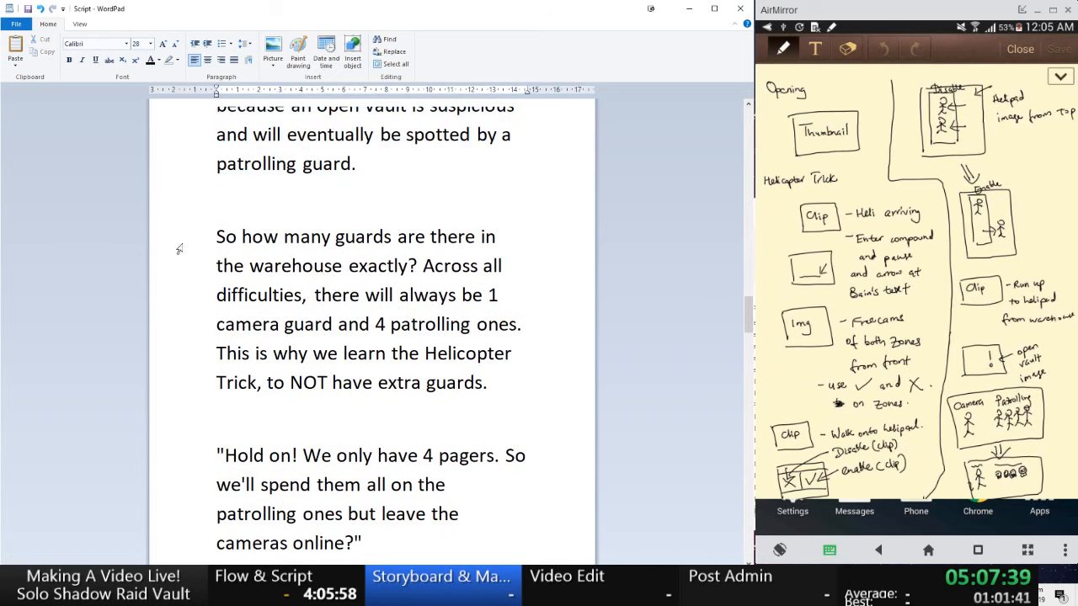
pyautogui.moveTo(217, 237); pyautogui.dragTo(476, 383)
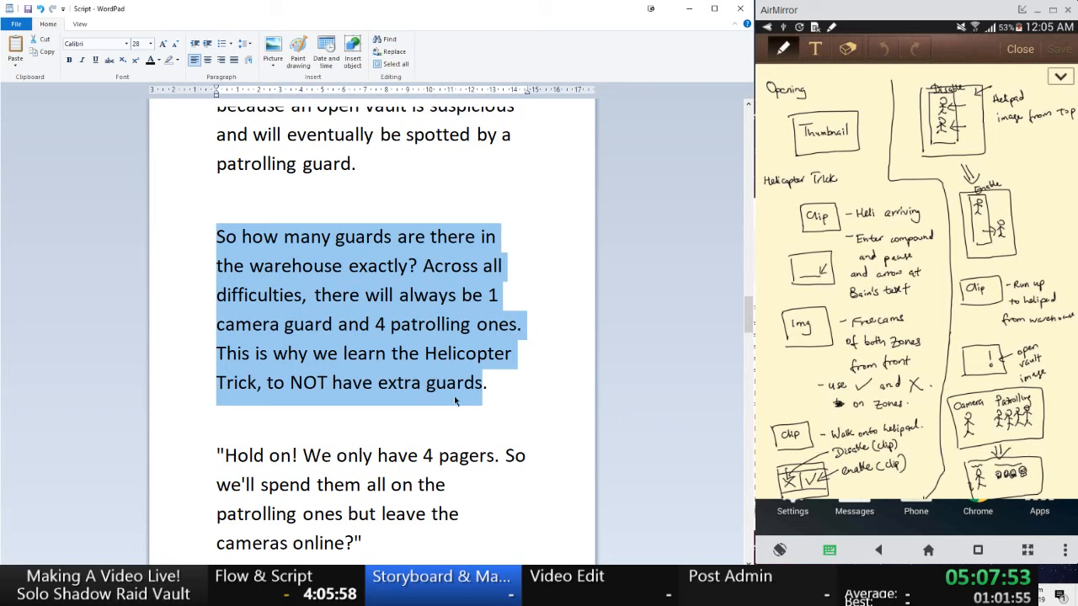
# - Read the "Hold on! We only have 4 pagers" passage and its reply, and highlight "the freezing guard glitch."
pyautogui.scroll(-1, 358, 396)
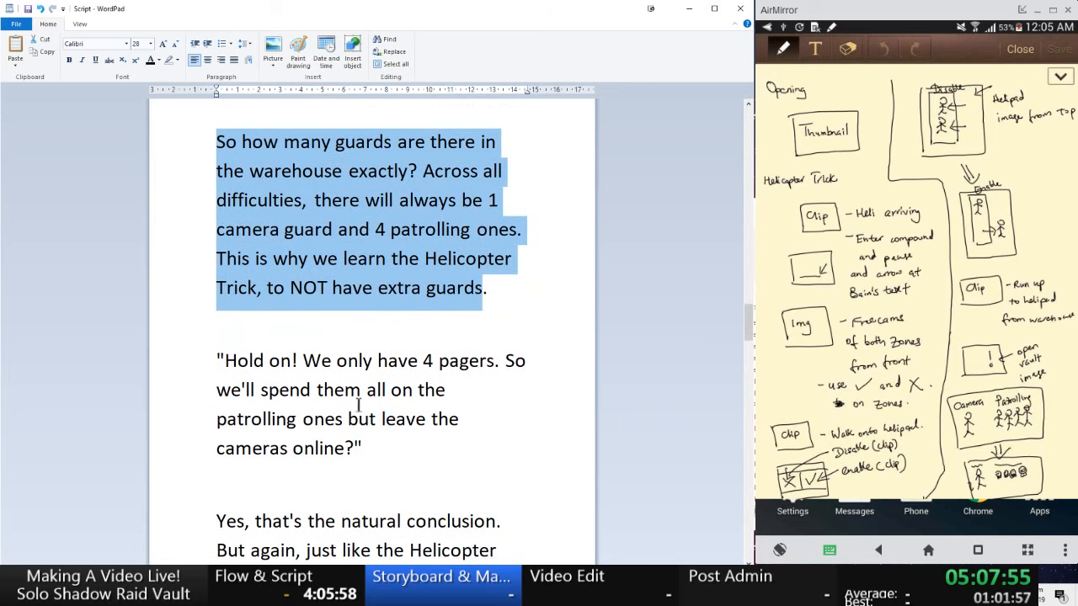
pyautogui.scroll(-1, 358, 405)
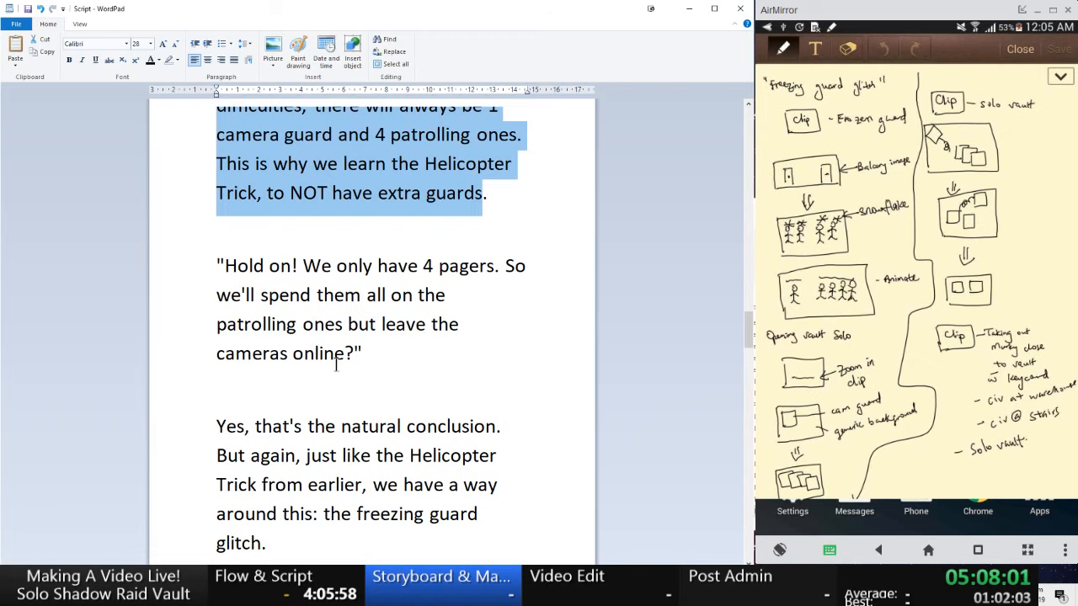
pyautogui.scroll(-2, 354, 355)
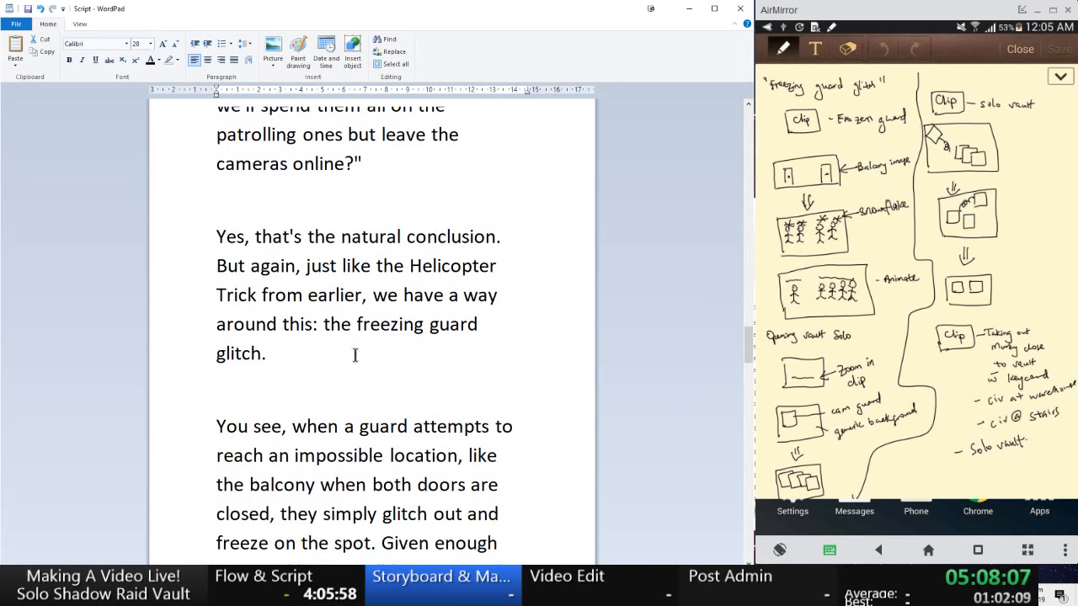
pyautogui.scroll(-1, 339, 373)
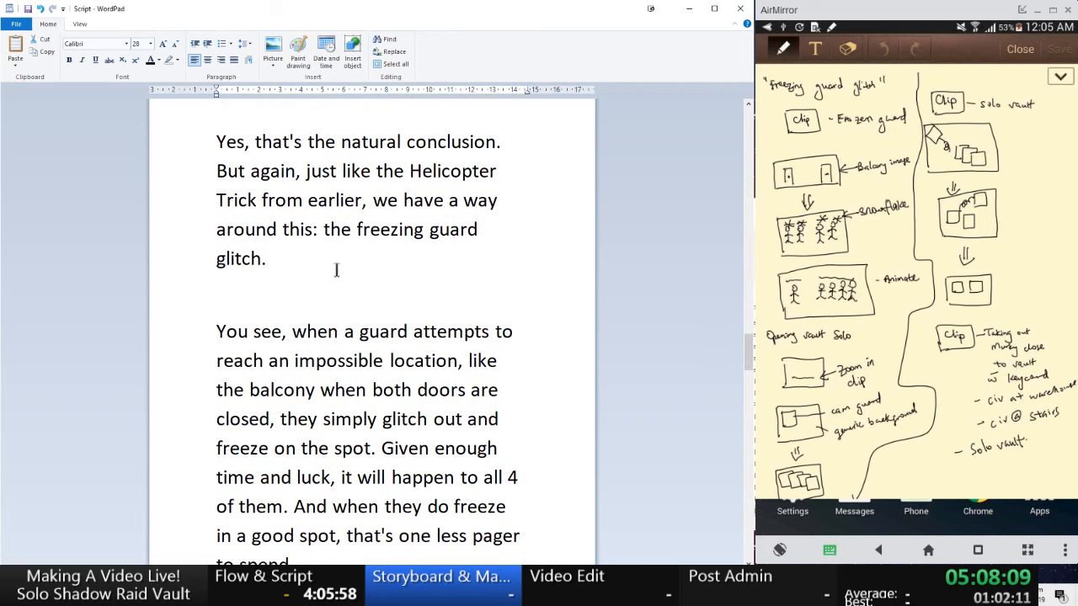
pyautogui.moveTo(332, 254); pyautogui.dragTo(320, 229)
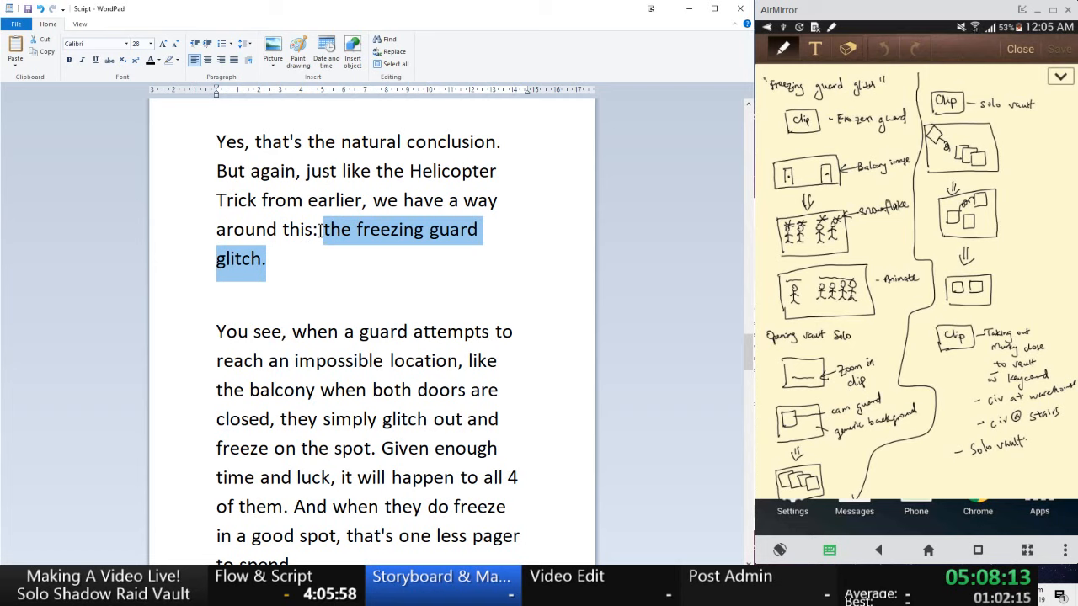
# - Highlight from "You see, when a guard attempts" to "the balcony", then from "Given enough time" to "one less pager to spend"
pyautogui.scroll(-1, 320, 242)
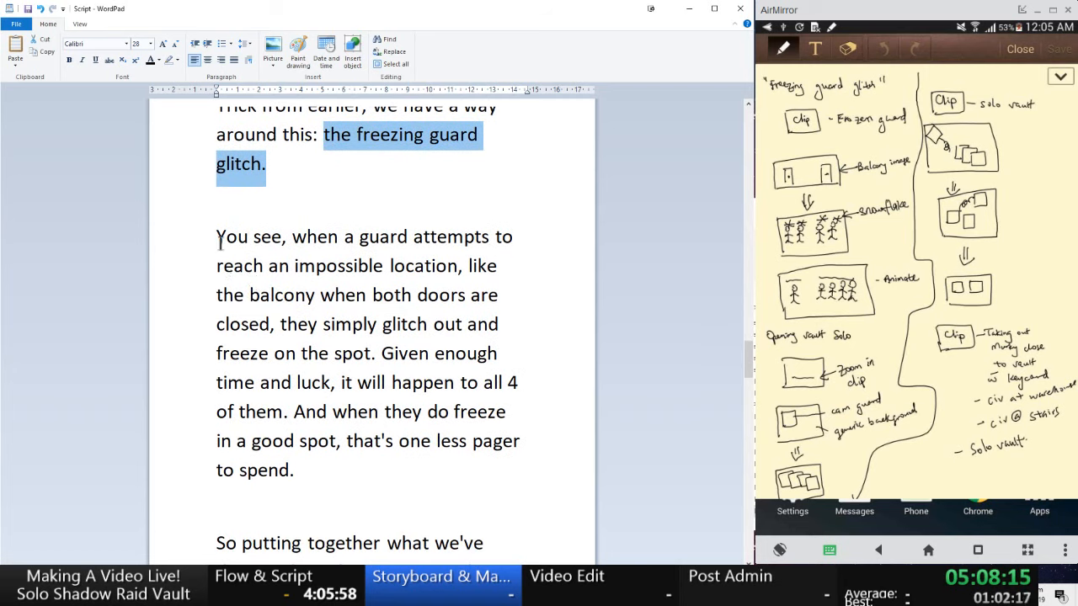
pyautogui.moveTo(219, 239); pyautogui.dragTo(303, 294)
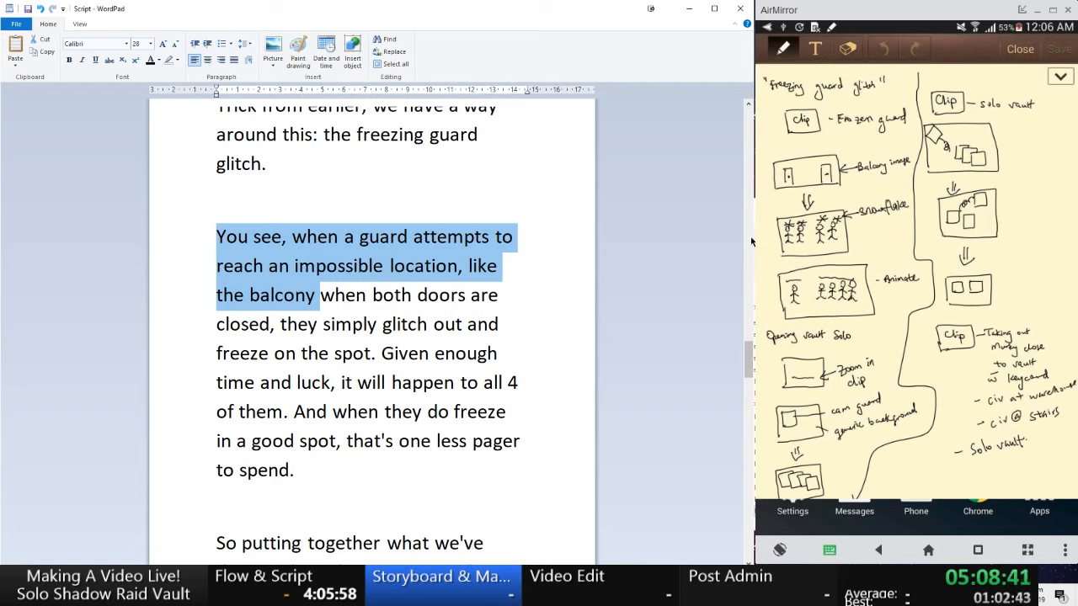
pyautogui.moveTo(375, 353); pyautogui.dragTo(392, 461)
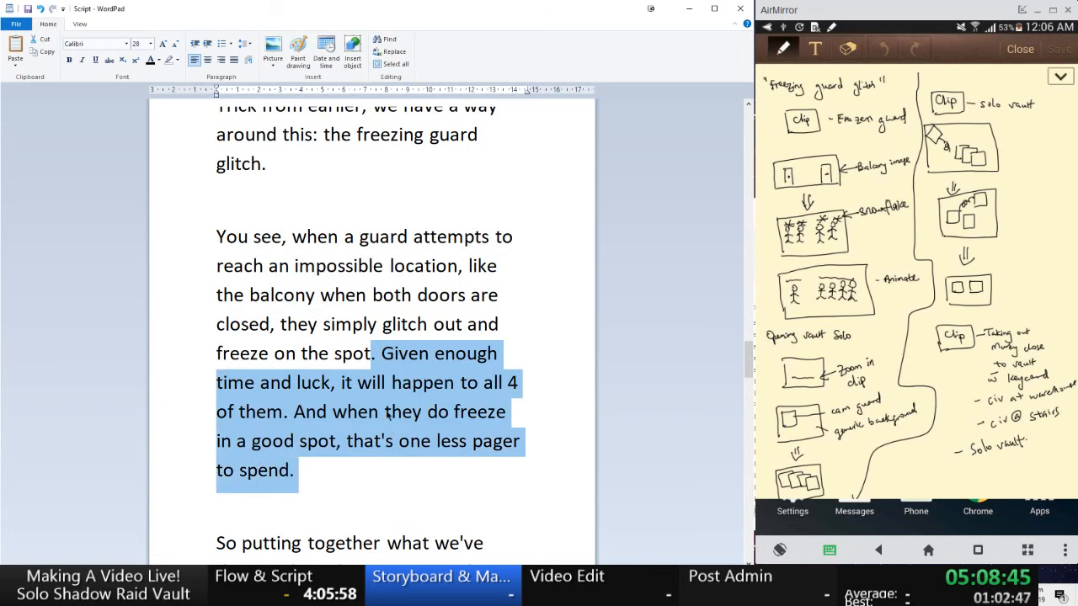
# - Read on to the paragraph about the two approaches and highlight it from "So putting together" to "online and functioning"
pyautogui.scroll(-2, 388, 413)
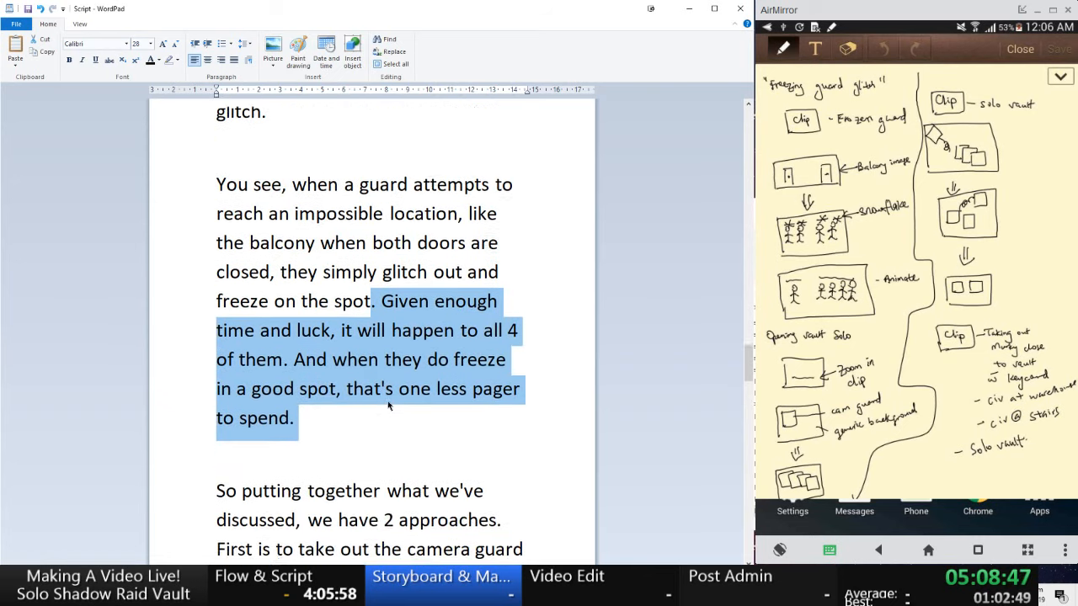
pyautogui.scroll(-4, 297, 345)
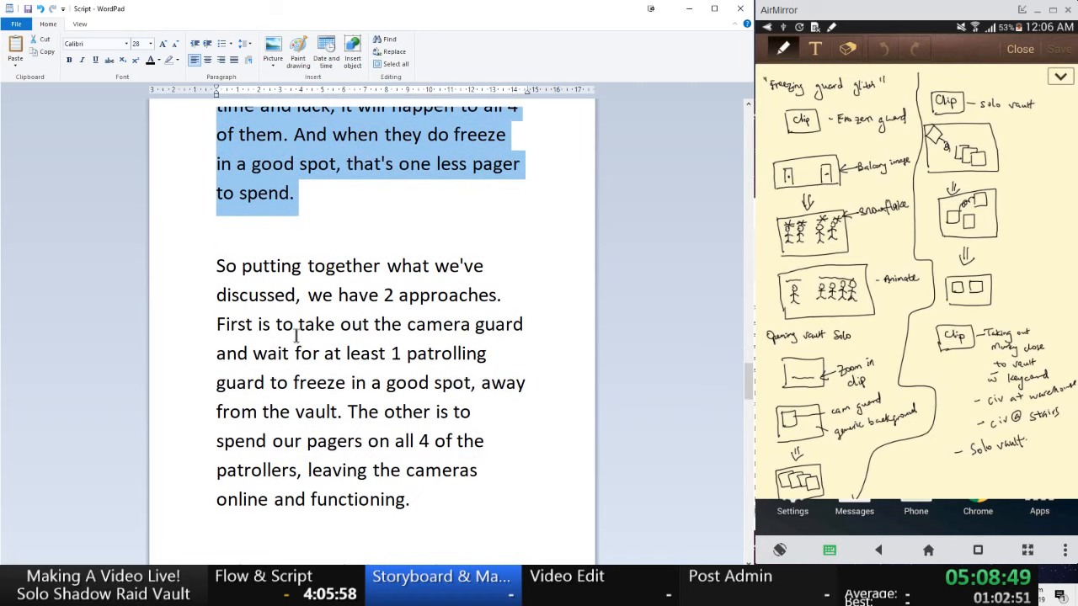
pyautogui.scroll(-2, 300, 330)
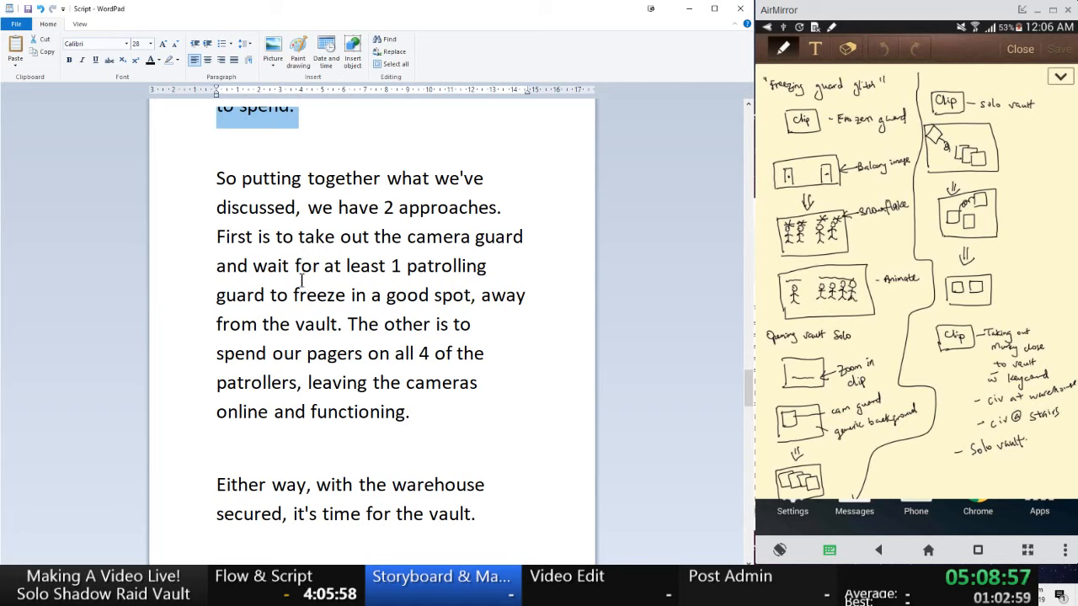
pyautogui.click(303, 271)
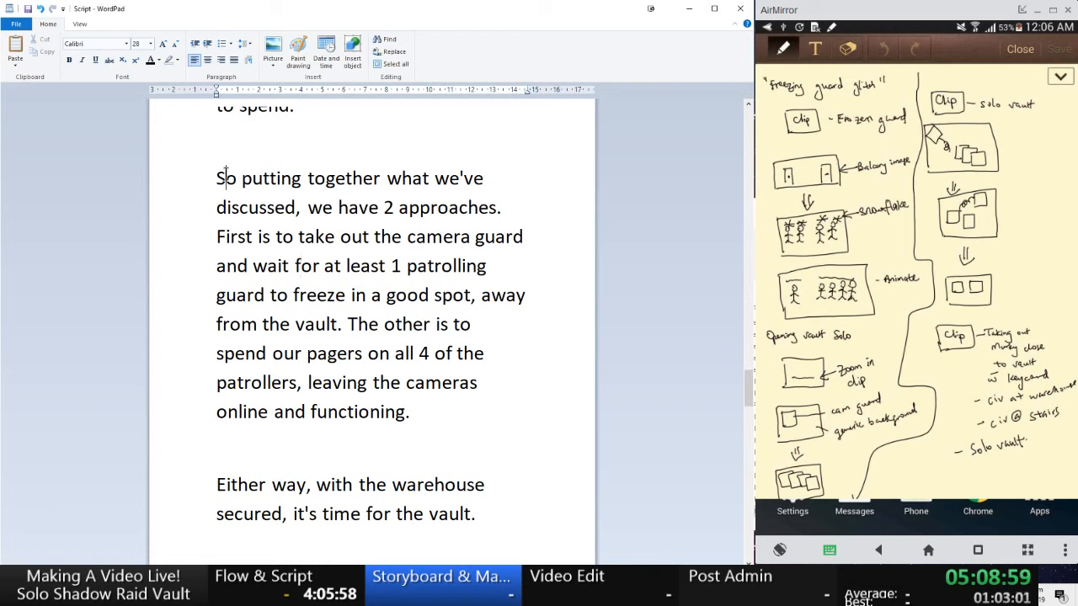
pyautogui.moveTo(218, 178); pyautogui.dragTo(444, 409)
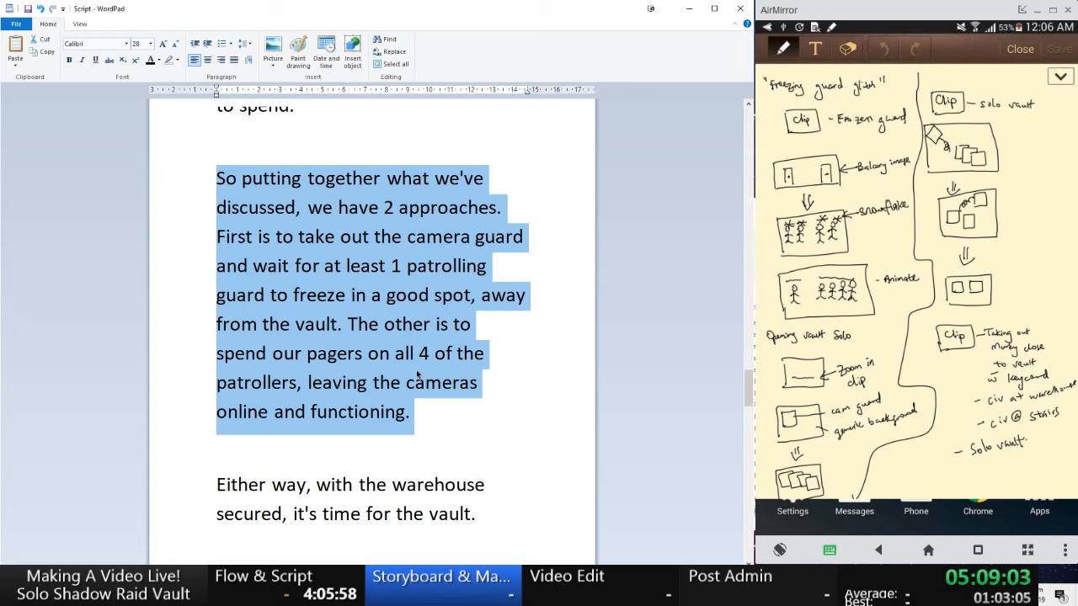
# - Highlight the "Either way, with the warehouse secured" paragraph, then the "As Bain tells us" paragraph under Opening the Vault Solo
pyautogui.scroll(-2, 417, 374)
pyautogui.doubleClick(203, 295)
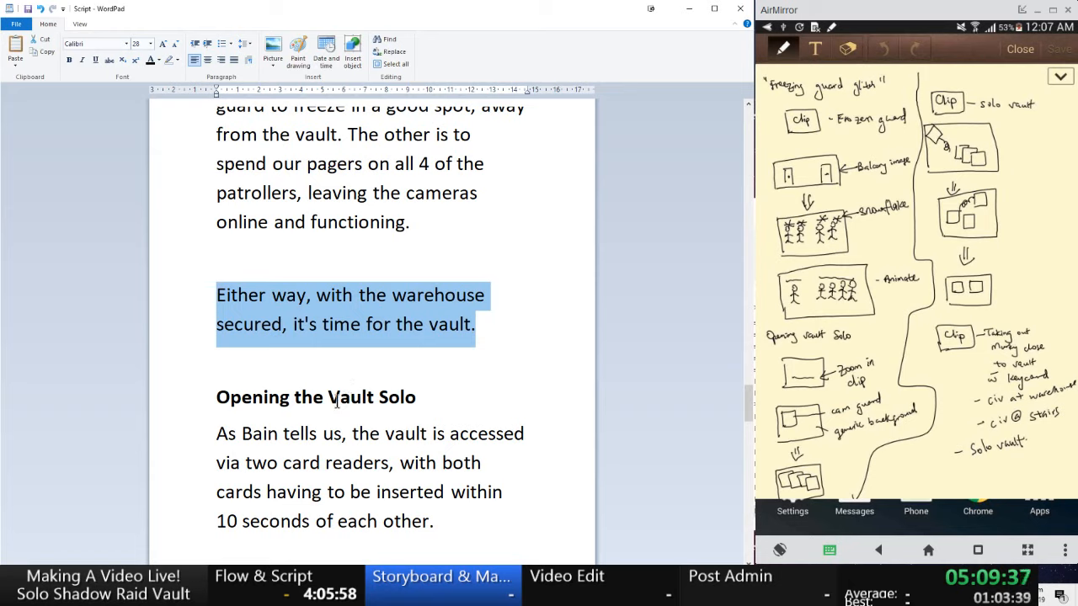
pyautogui.scroll(-1, 337, 401)
pyautogui.scroll(-2, 337, 402)
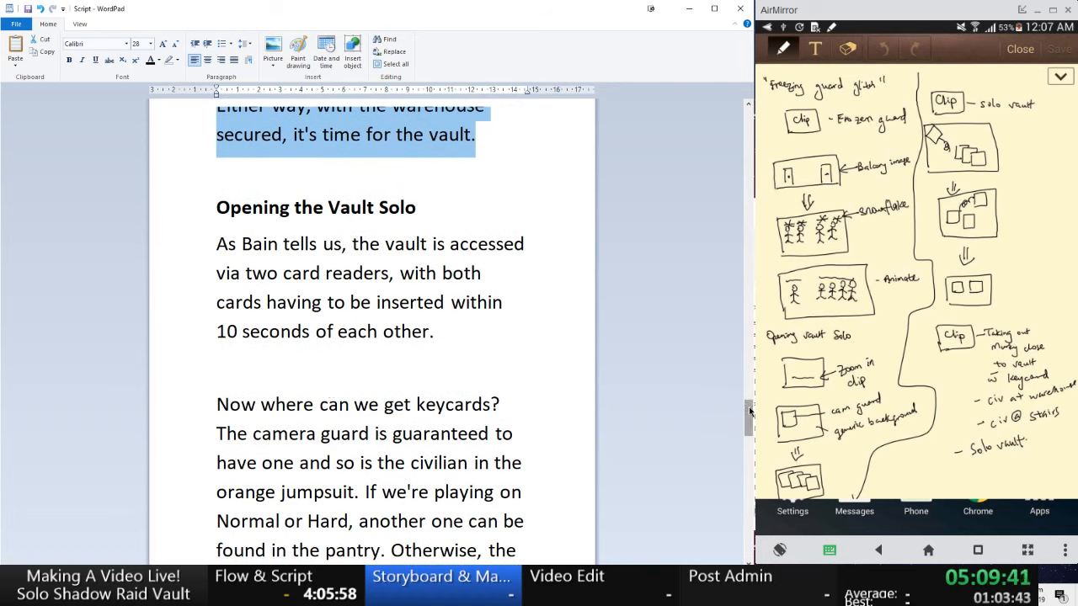
pyautogui.moveTo(749, 411); pyautogui.dragTo(750, 419)
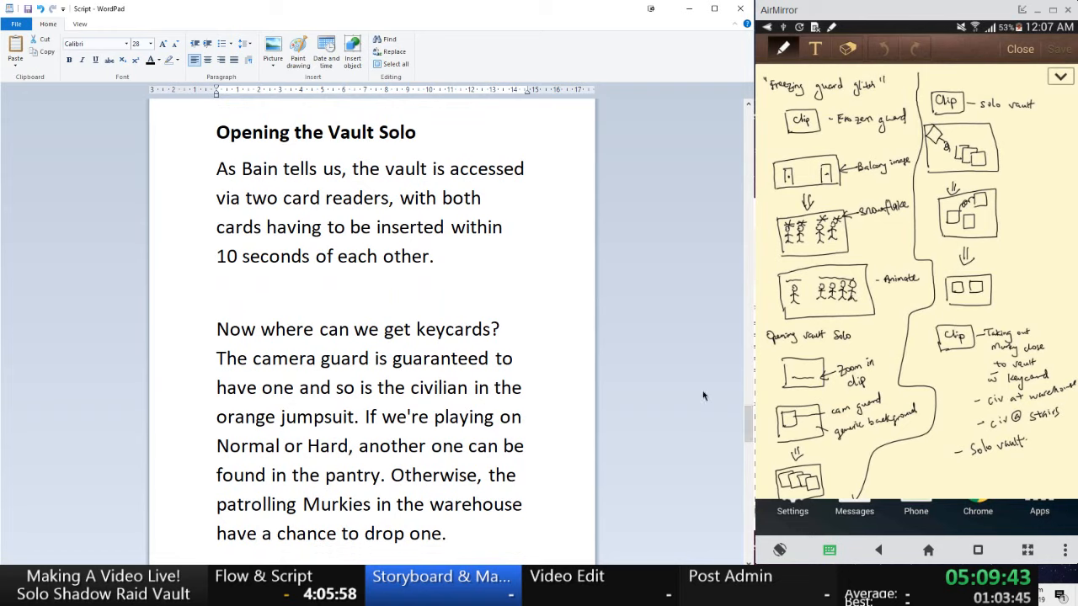
pyautogui.click(443, 266)
pyautogui.moveTo(446, 258); pyautogui.dragTo(212, 174)
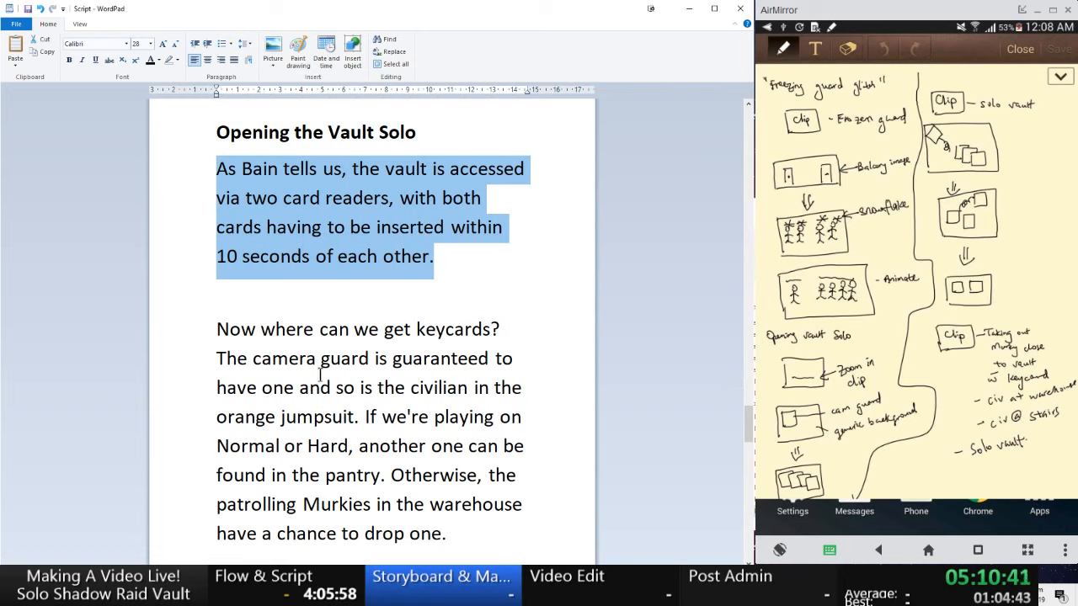
# - Highlight the whole paragraph from "Now where can we get keycards?" to "have a chance to drop one."
pyautogui.click(217, 329)
pyautogui.moveTo(217, 329); pyautogui.dragTo(480, 474)
pyautogui.scroll(-2, 468, 353)
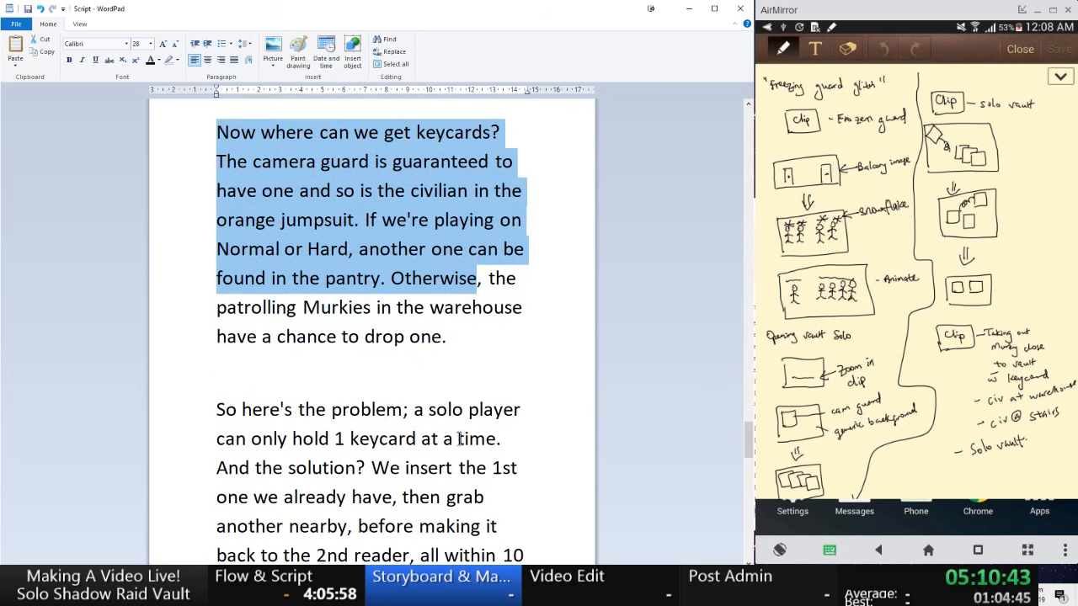
pyautogui.click(468, 352)
pyautogui.moveTo(468, 352); pyautogui.dragTo(221, 154)
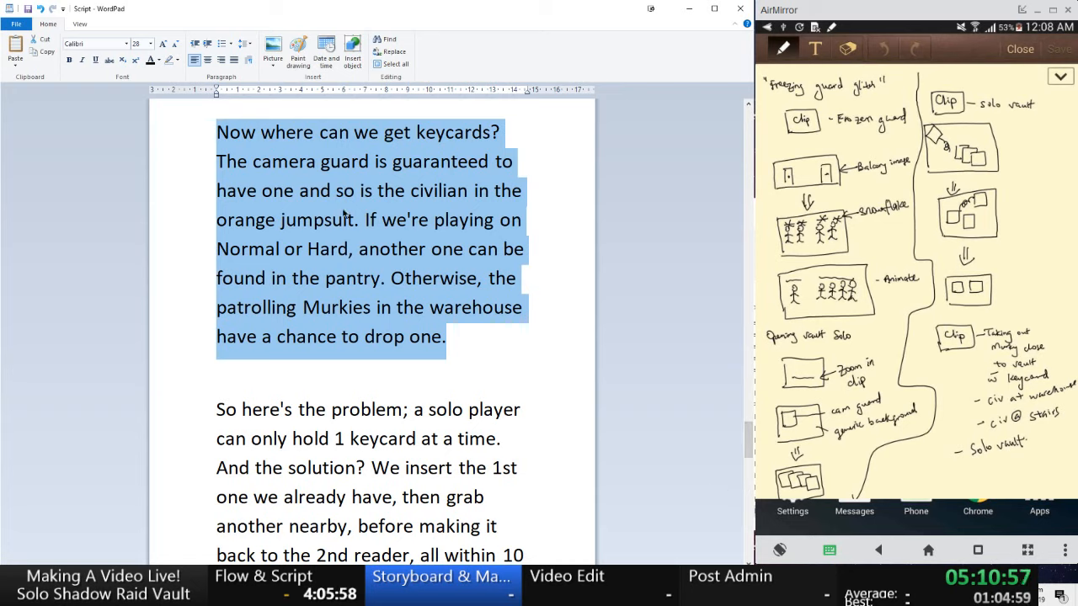
# - Highlight the paragraph on the solo keycard problem, from "So here's the problem" to "BE nearby?"
pyautogui.scroll(-1, 393, 345)
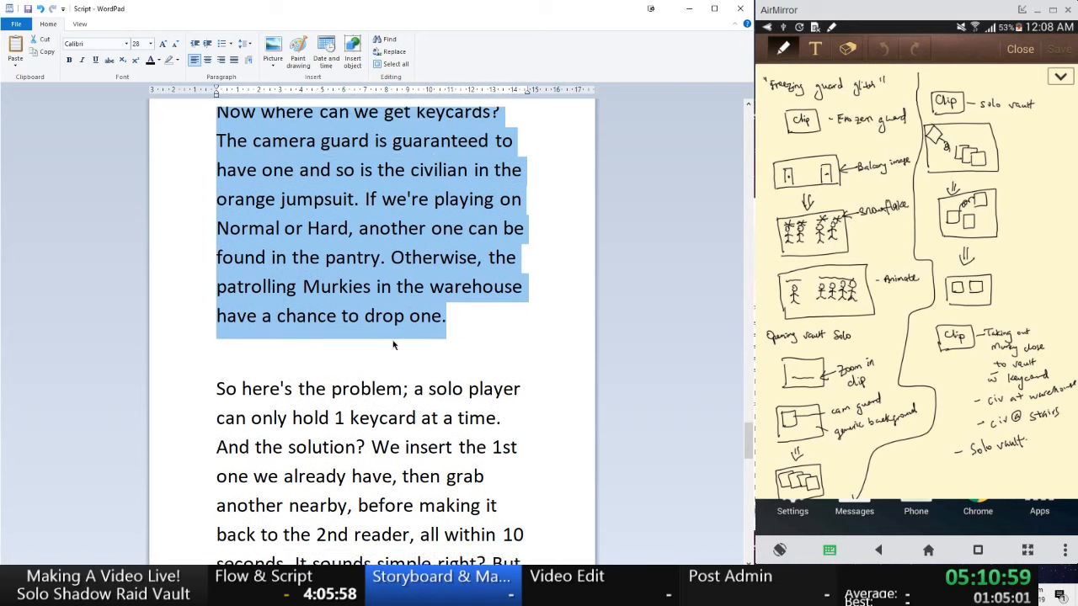
pyautogui.scroll(-3, 393, 345)
pyautogui.scroll(-3, 255, 371)
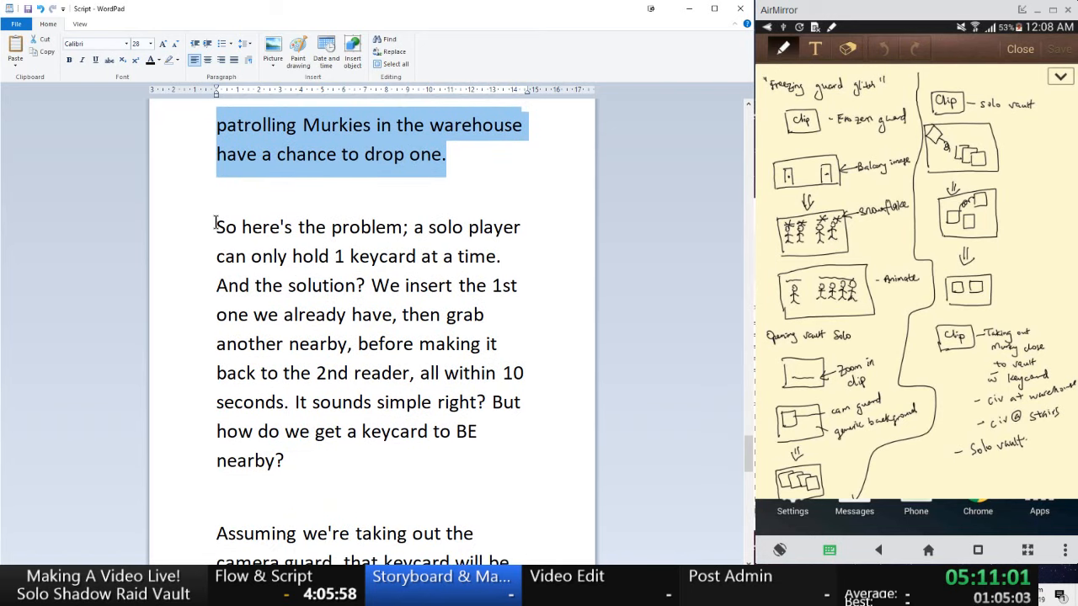
pyautogui.moveTo(216, 226); pyautogui.dragTo(329, 453)
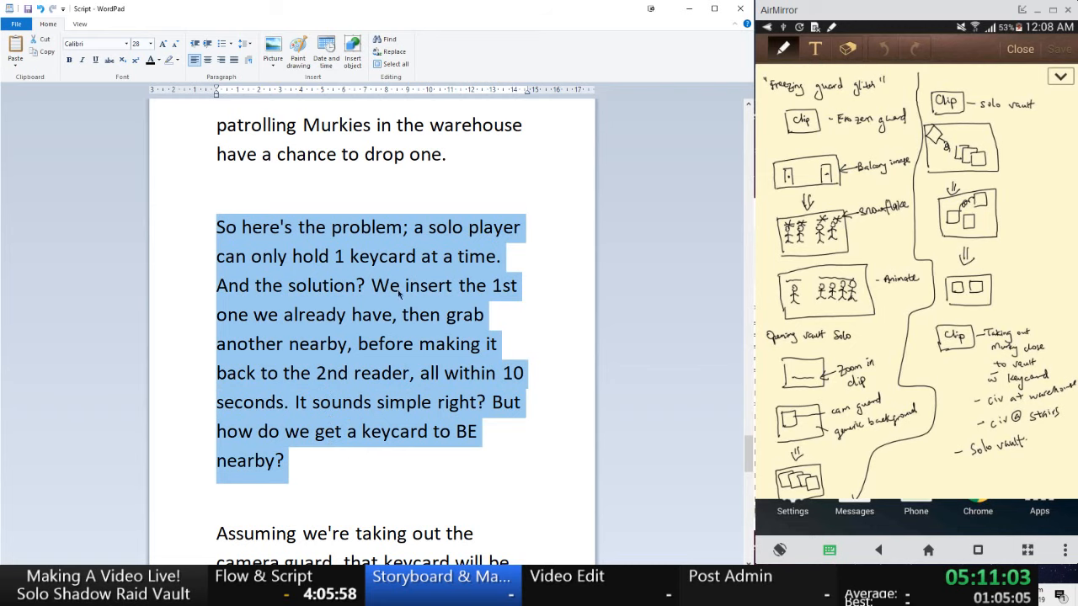
# - Highlight the paragraph on the remaining keycard options, from "Assuming we're taking out the camera guard" to "patrolling Murkies."
pyautogui.scroll(-3, 378, 290)
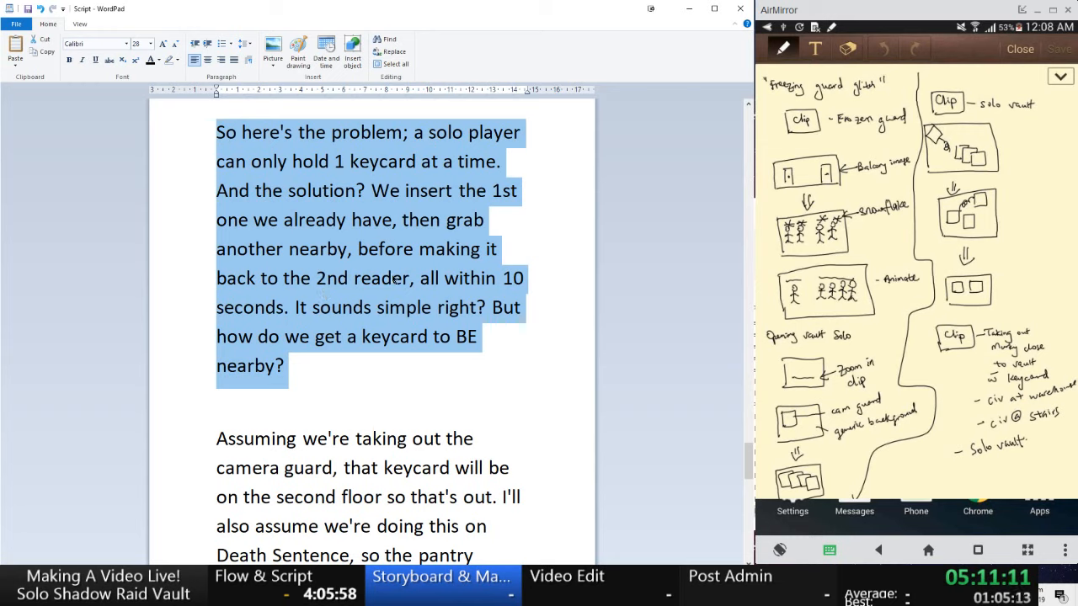
pyautogui.scroll(-2, 341, 312)
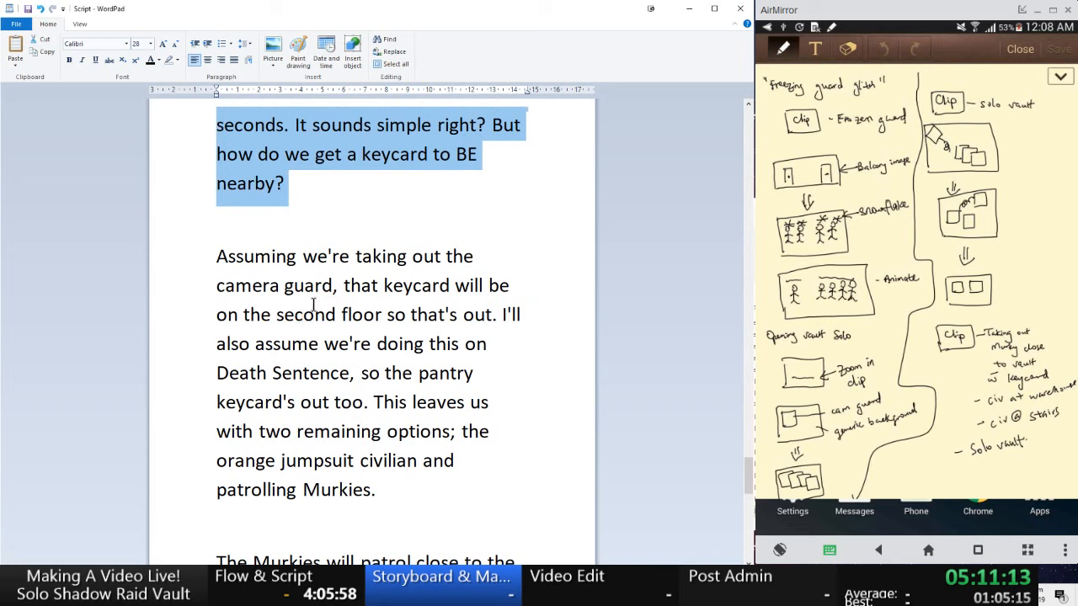
pyautogui.press('Delete')
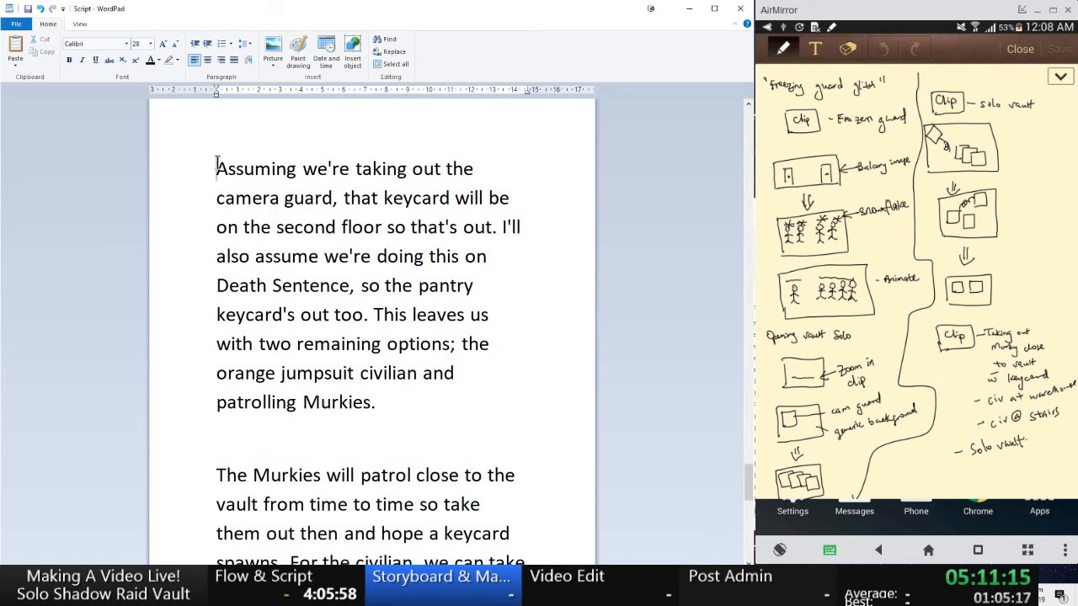
pyautogui.moveTo(216, 162); pyautogui.dragTo(405, 402)
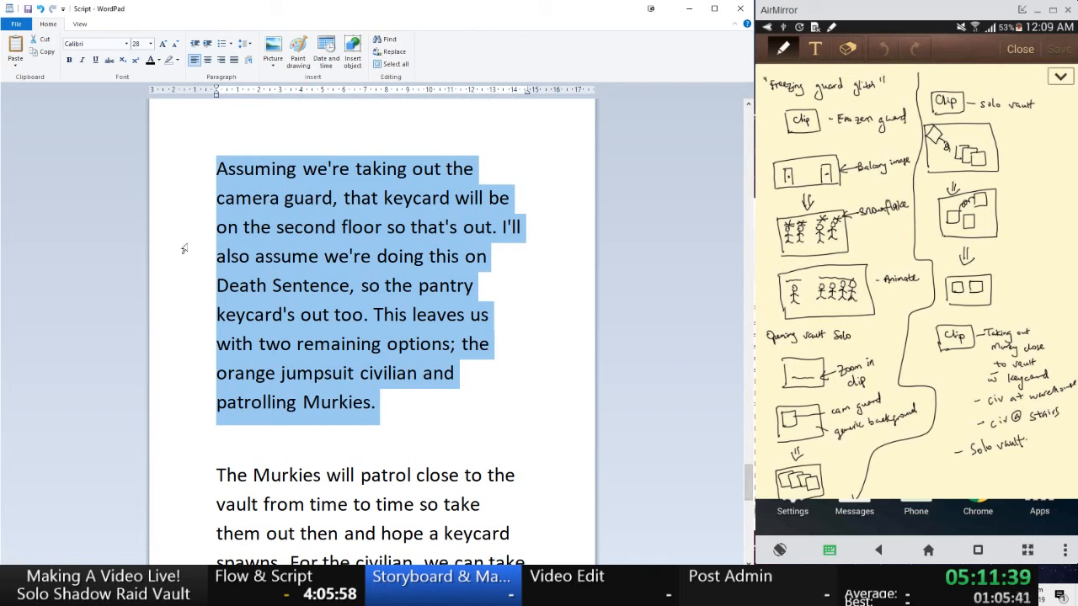
# - Review the paragraph starting "The Murkies will patrol close to the vault", highlighting its parts on the Murkies and ambushing the civilian
pyautogui.scroll(-2, 180, 249)
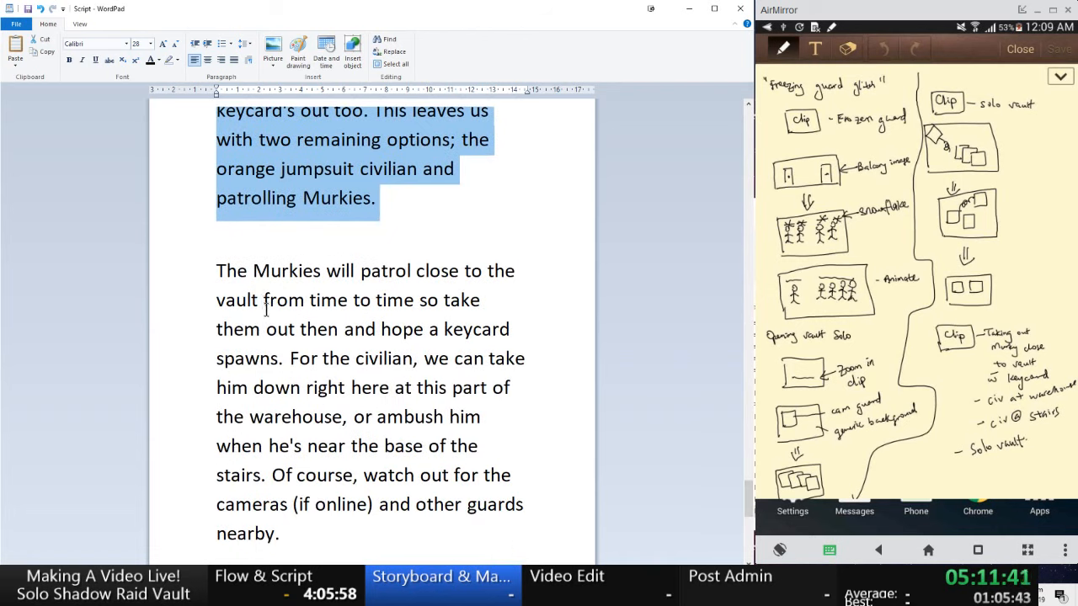
pyautogui.scroll(-1, 272, 282)
pyautogui.scroll(-2, 271, 282)
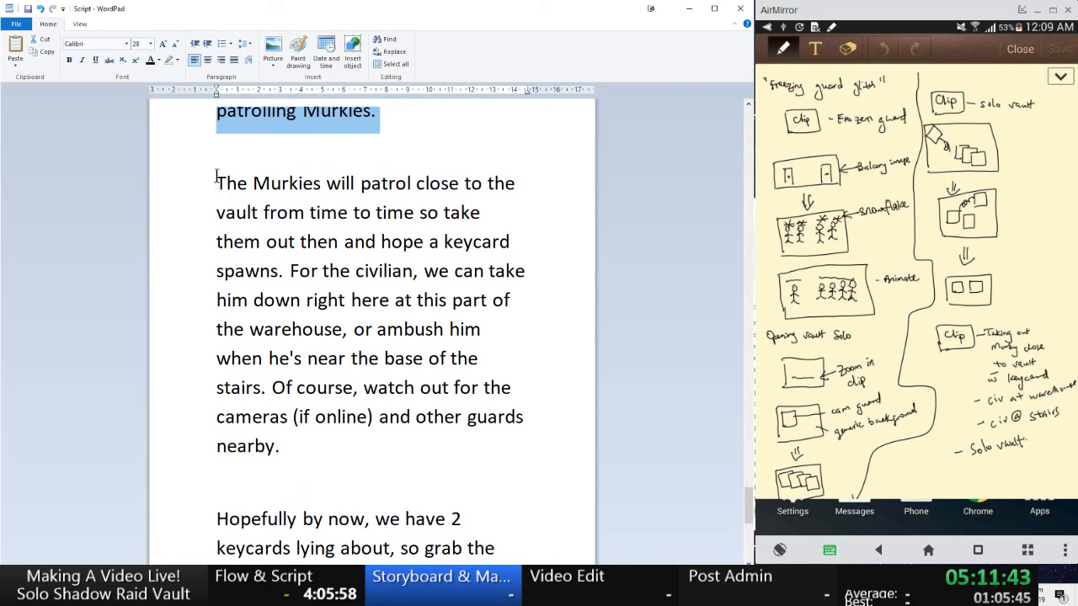
pyautogui.moveTo(217, 182); pyautogui.dragTo(465, 244)
pyautogui.click(382, 251)
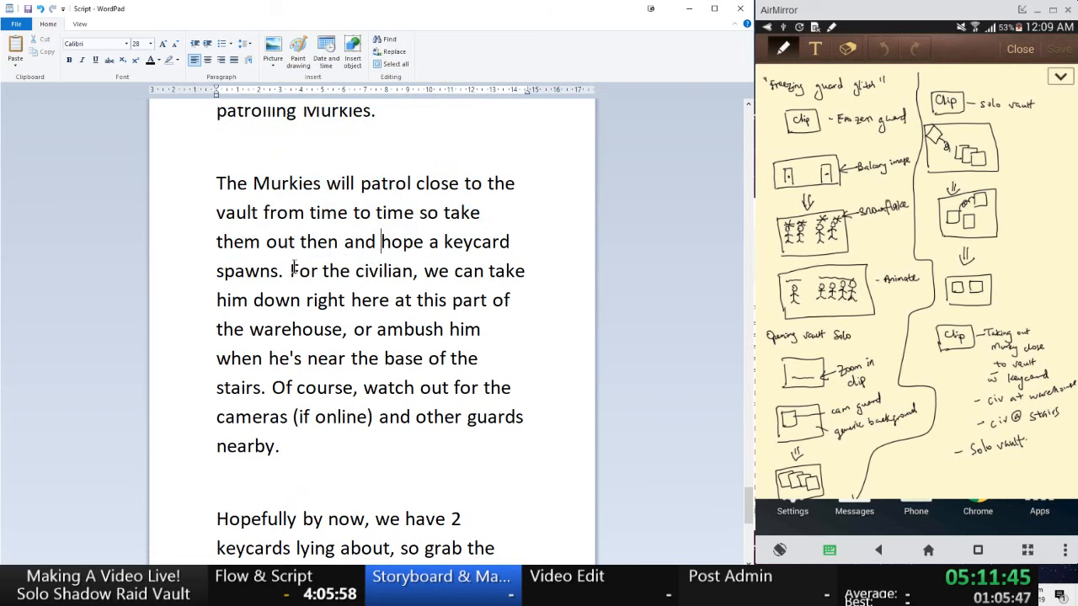
pyautogui.moveTo(292, 270); pyautogui.dragTo(345, 409)
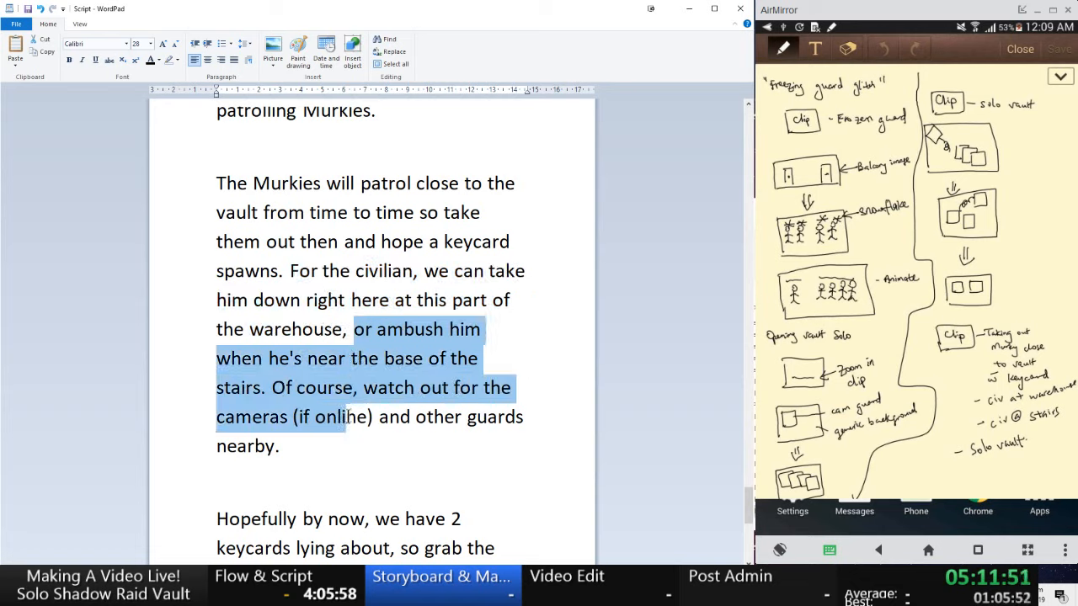
pyautogui.scroll(-1, 345, 359)
pyautogui.click(339, 351)
# - Highlight the "Hopefully by now, we have 2 keycards" paragraph and read on through the Closing section
pyautogui.scroll(-1, 339, 351)
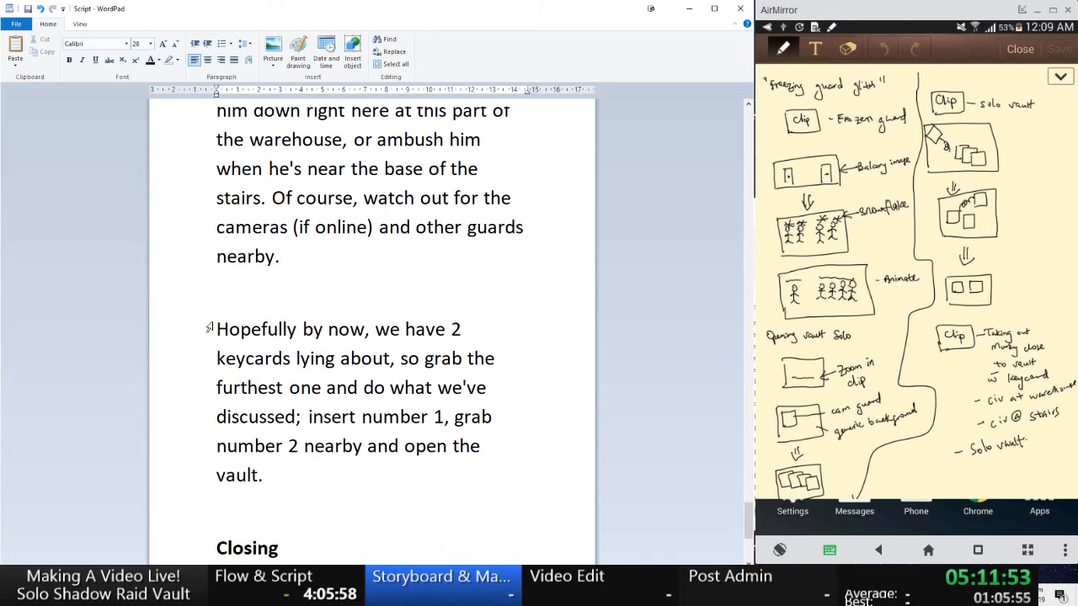
pyautogui.moveTo(213, 329); pyautogui.dragTo(269, 478)
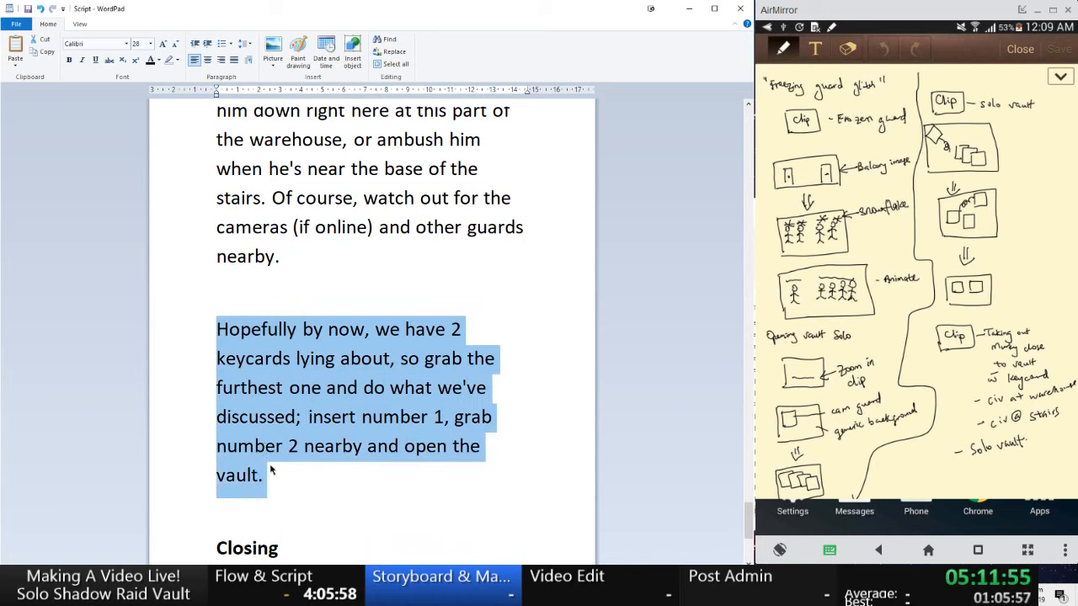
pyautogui.scroll(-2, 289, 442)
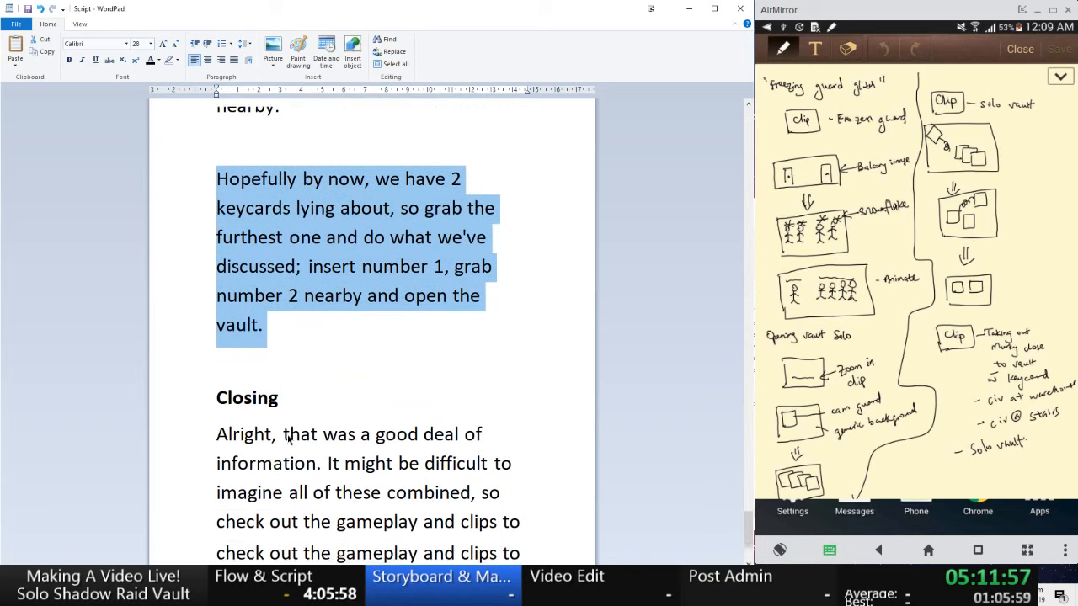
pyautogui.scroll(-1, 293, 429)
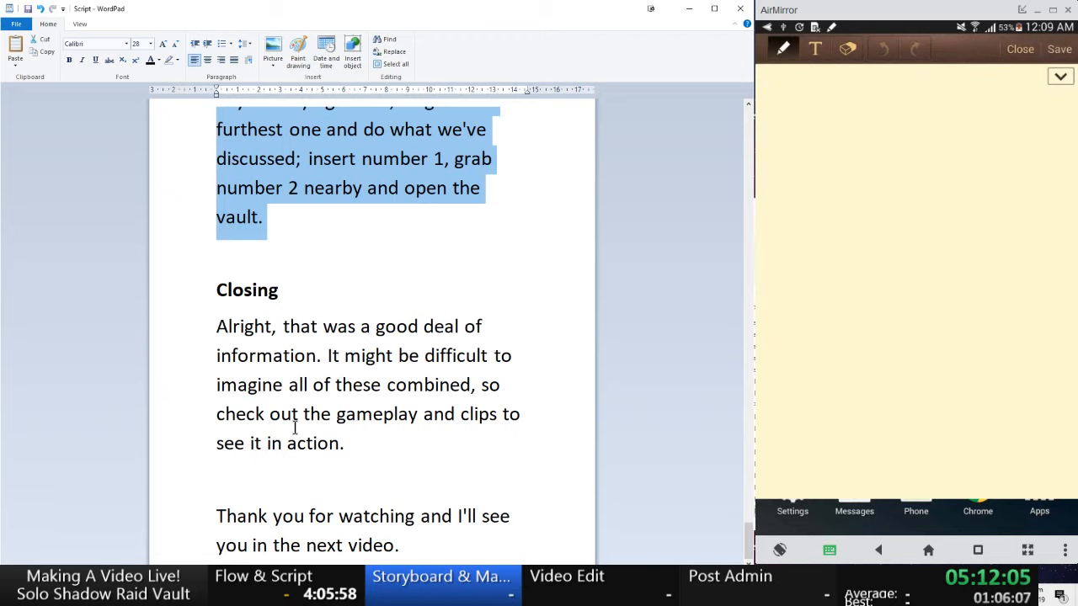
# - Close the script and the Video folder, and bring up the storyboard page with the Opening and Helicopter Trick sketches
pyautogui.click(741, 9)
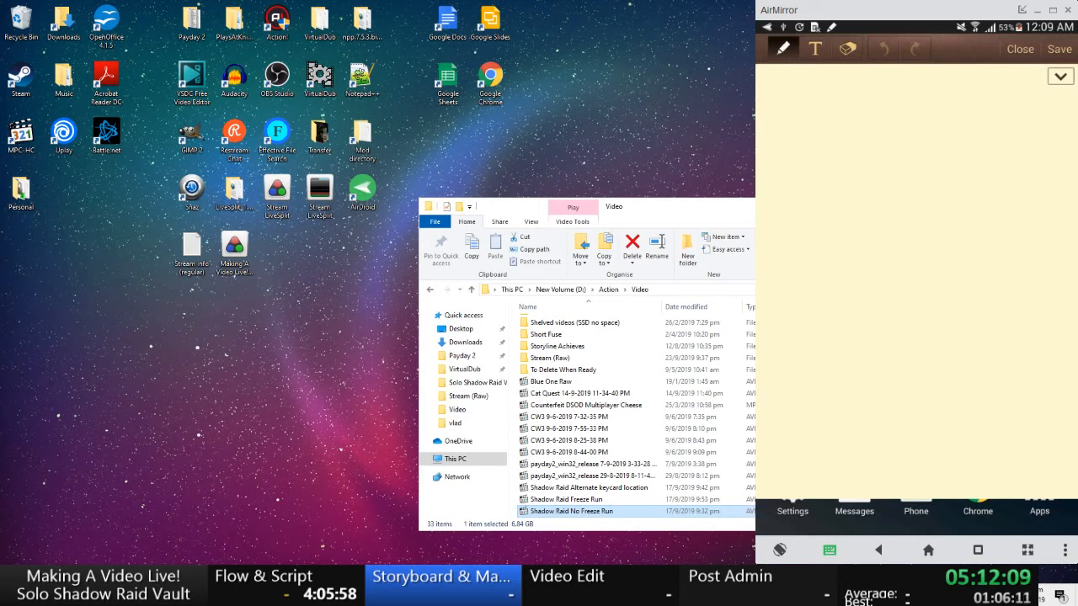
pyautogui.hotkey('alt', 'F4')
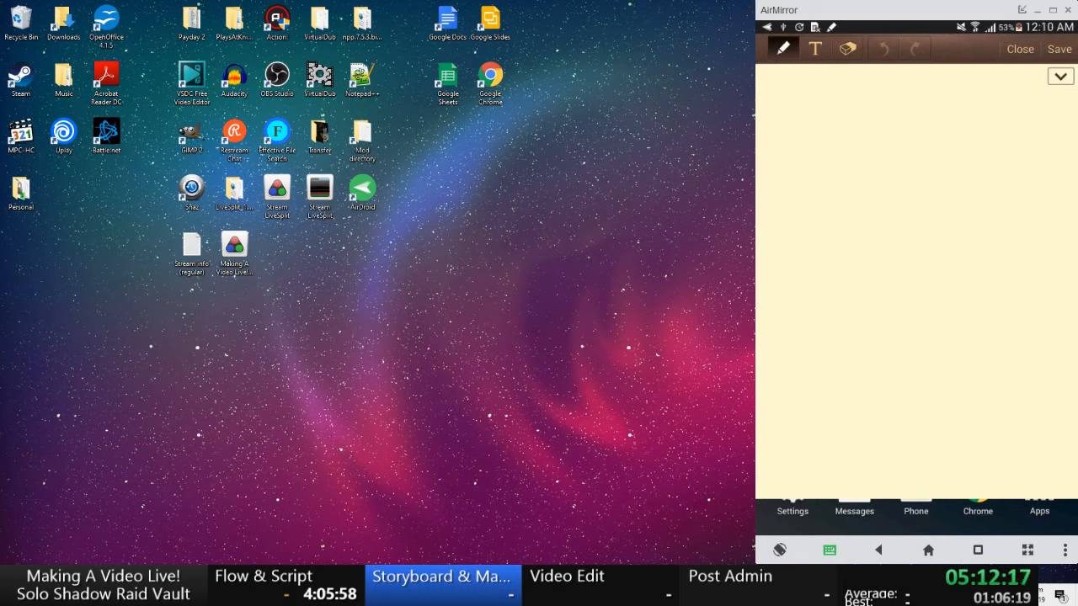
pyautogui.moveTo(768, 89); pyautogui.dragTo(807, 93)
pyautogui.moveTo(768, 117); pyautogui.dragTo(775, 116)
pyautogui.moveTo(785, 114)
pyautogui.mouseDown()
pyautogui.moveTo(794, 113)
pyautogui.moveTo(788, 124)
pyautogui.mouseUp()
pyautogui.moveTo(793, 115); pyautogui.dragTo(834, 124)
pyautogui.moveTo(838, 112); pyautogui.dragTo(838, 125)
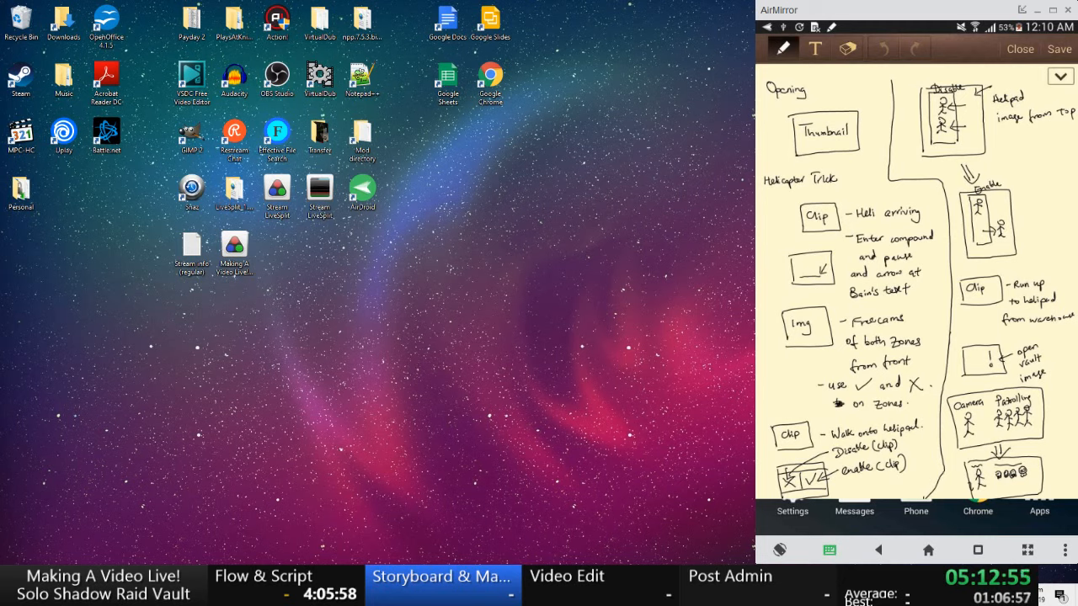
# - Reopen the Script document from the "Solo Shadow Raid Vault + Helicopter Trick" folder within Payday 2's Videos folder
pyautogui.doubleClick(191, 21)
pyautogui.doubleClick(556, 381)
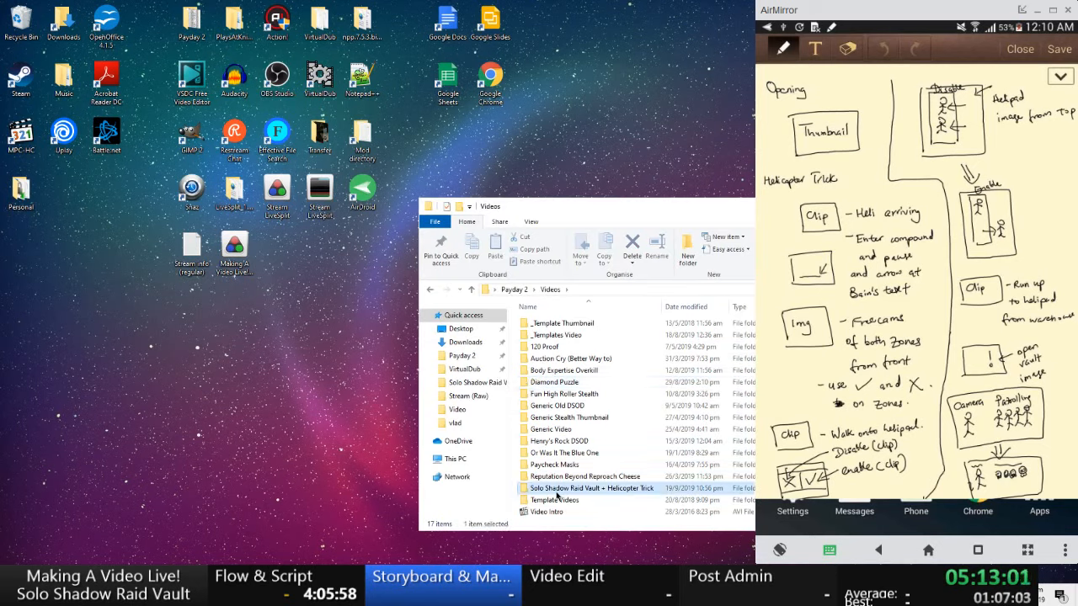
pyautogui.doubleClick(560, 488)
pyautogui.doubleClick(539, 358)
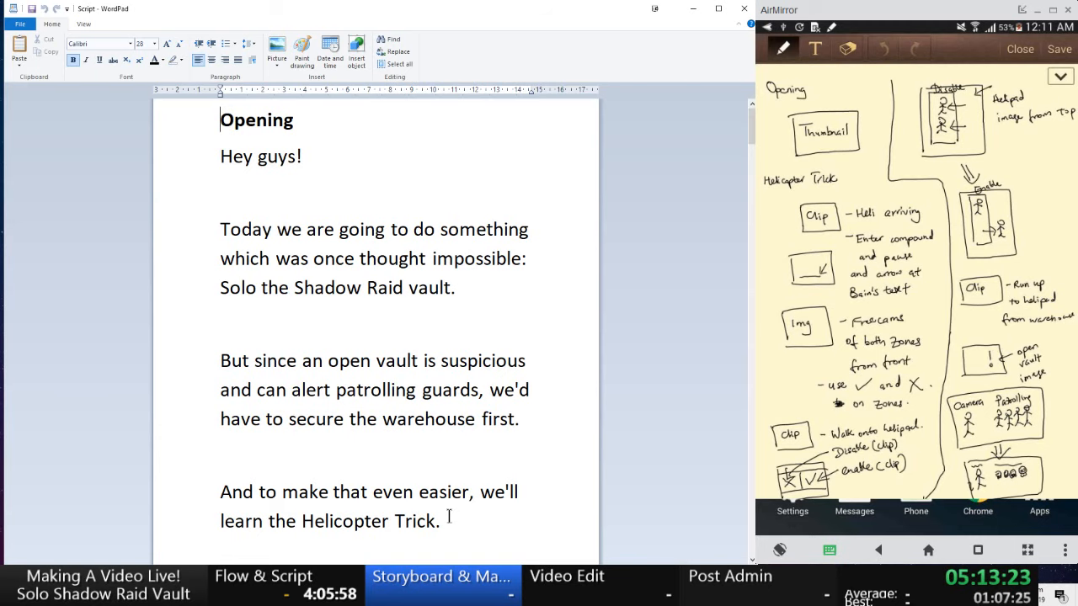
# - Minimize the script, check the "Time spent" file for the durations logged per production stage, and close it
pyautogui.click(692, 8)
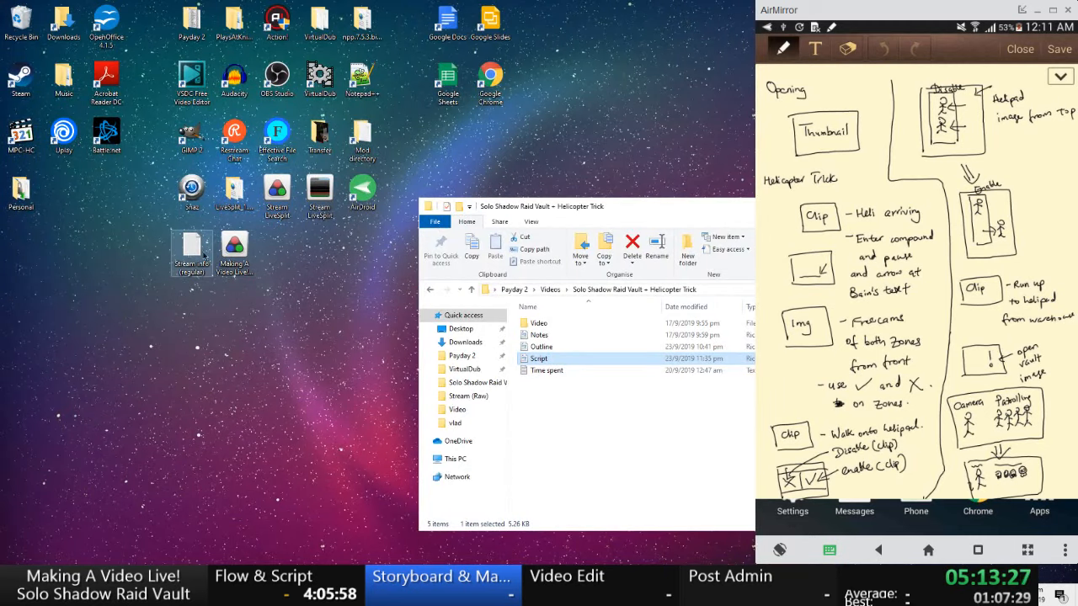
pyautogui.doubleClick(543, 371)
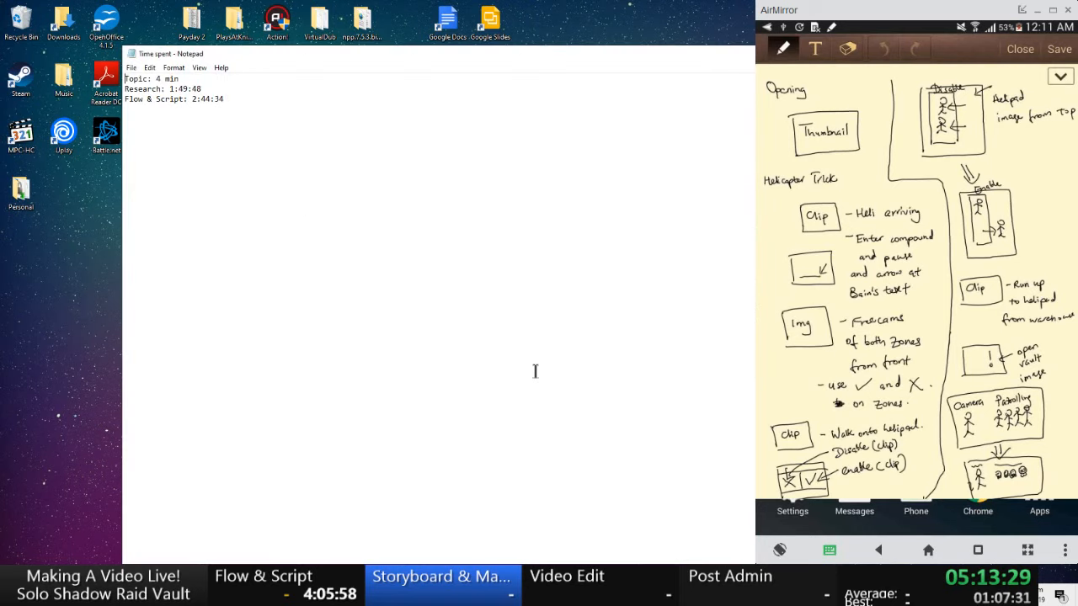
pyautogui.hotkey('ctrl', 'a')
pyautogui.click(262, 150)
pyautogui.hotkey('ctrl', 'a')
pyautogui.click(201, 128)
pyautogui.click(867, 54)
pyautogui.click(581, 464)
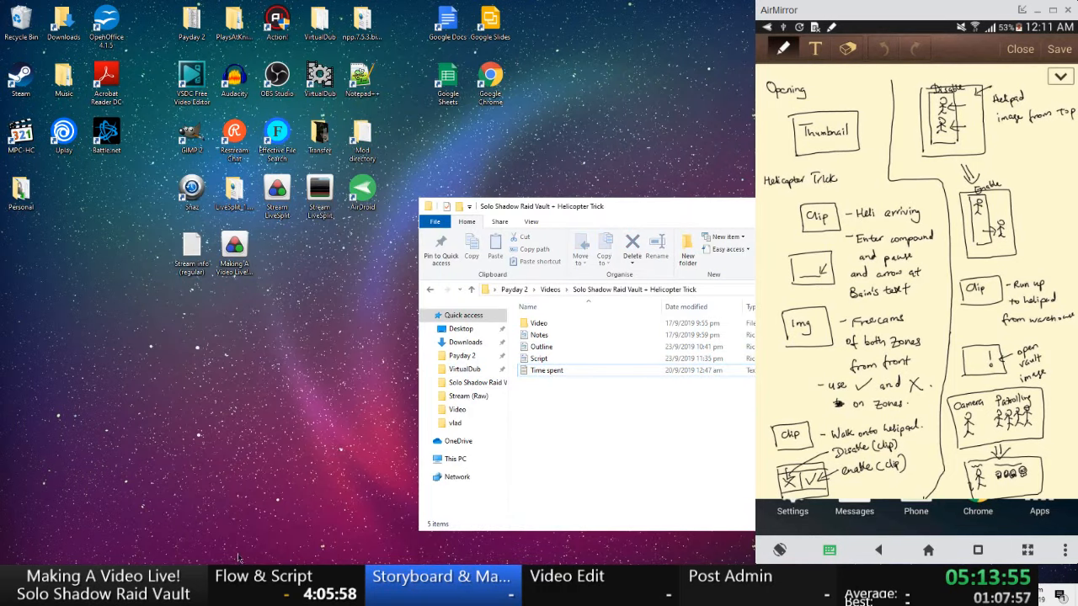
# - Bring the script back up and read from the Opening to the Helicopter Trick paragraph about walking onto the helipad
pyautogui.click(239, 589)
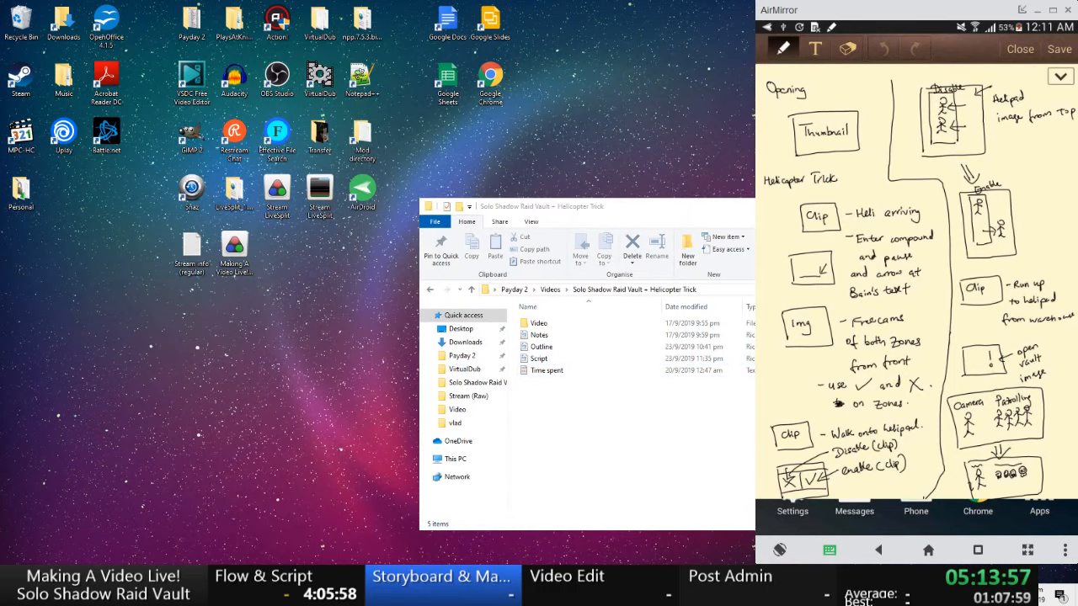
pyautogui.click(253, 591)
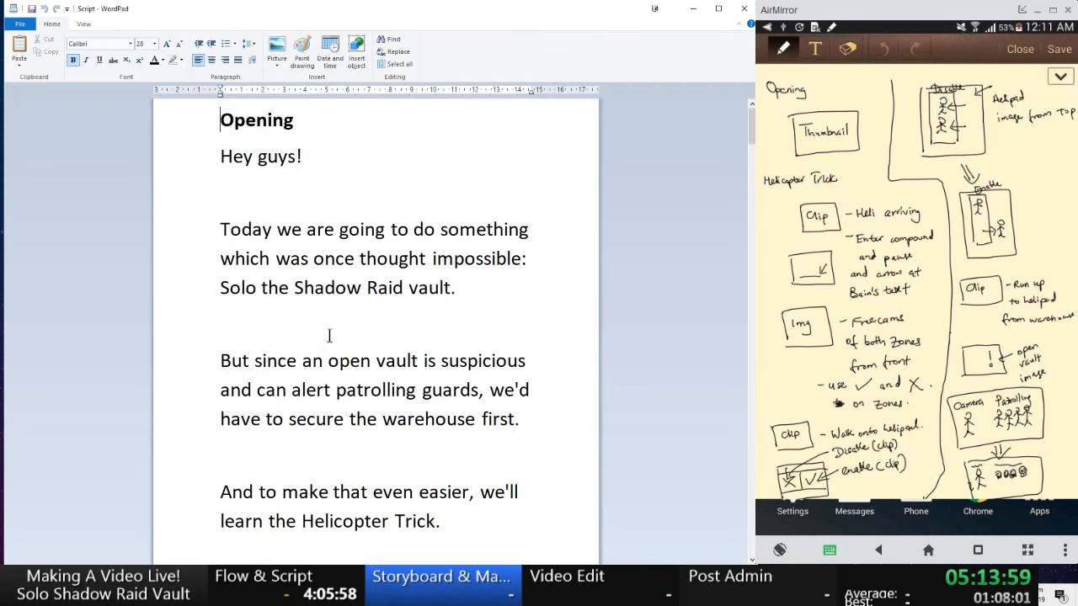
pyautogui.click(389, 260)
pyautogui.scroll(-5, 392, 271)
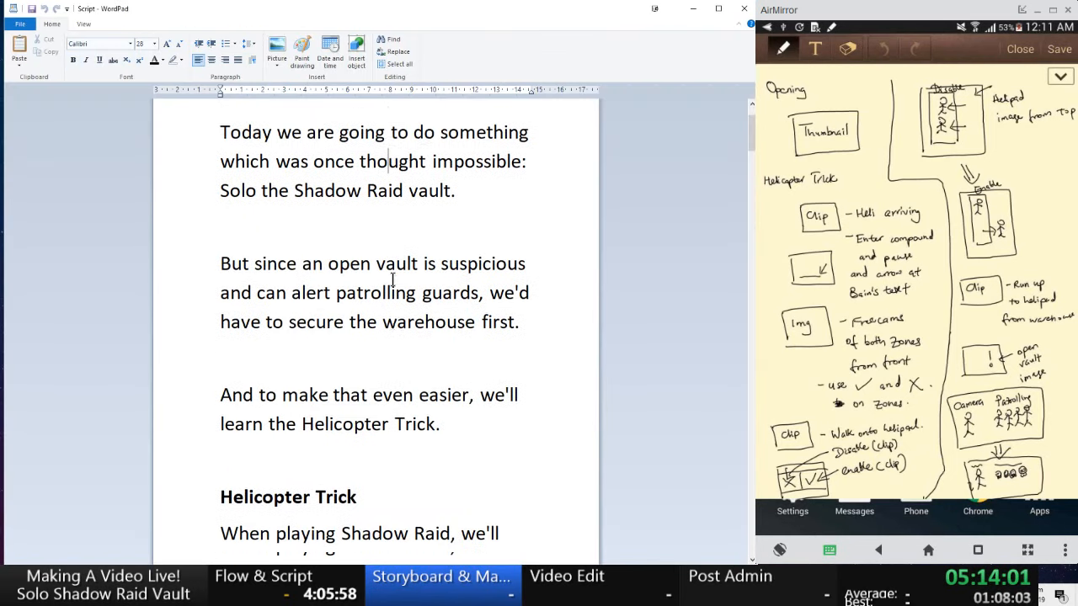
pyautogui.scroll(-3, 395, 281)
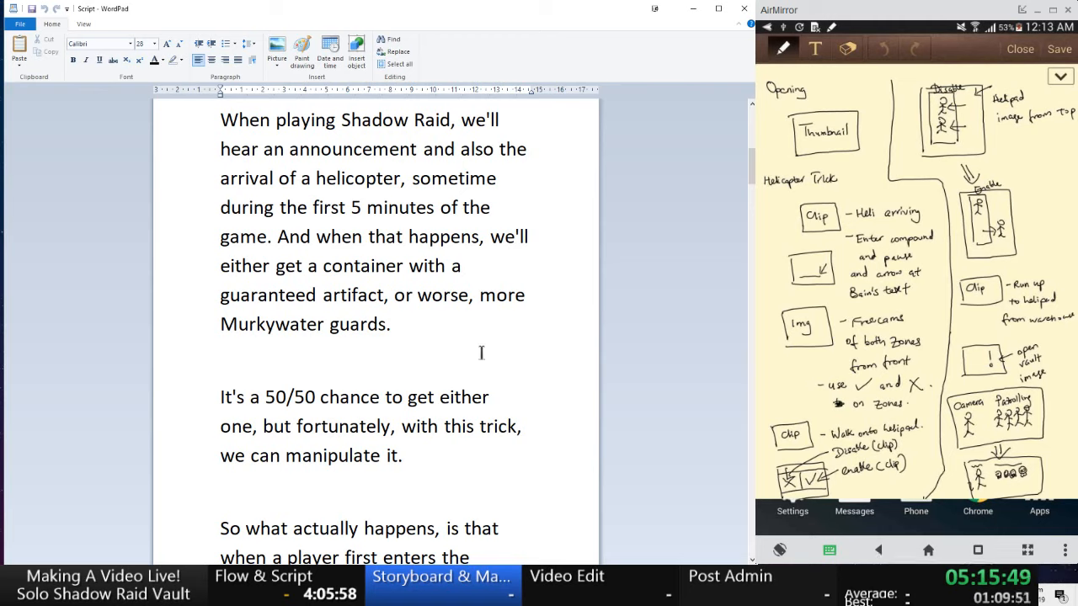
pyautogui.scroll(-7, 480, 351)
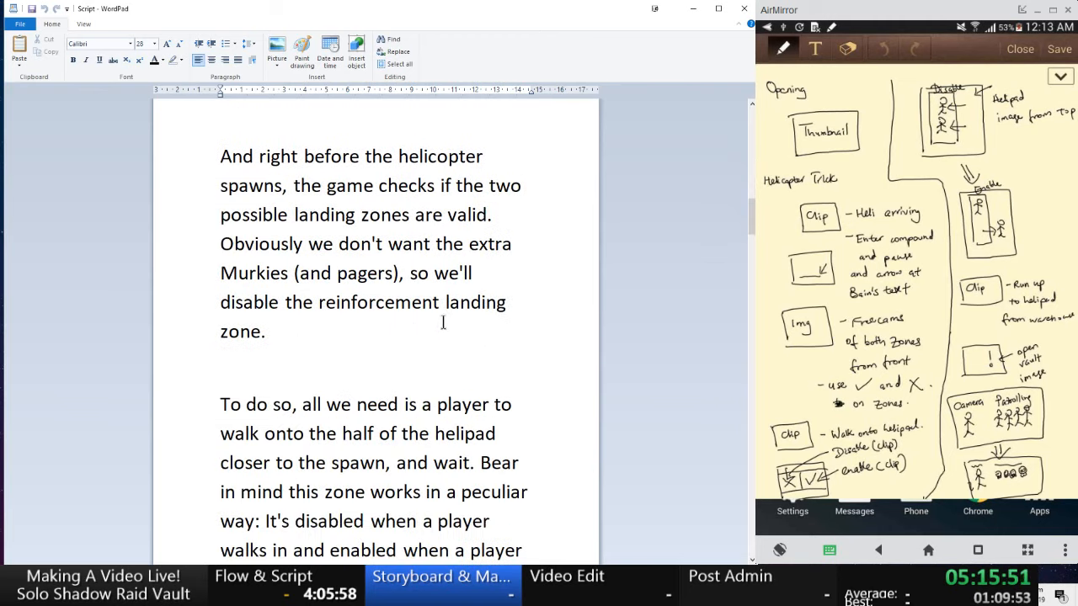
pyautogui.scroll(-2, 433, 312)
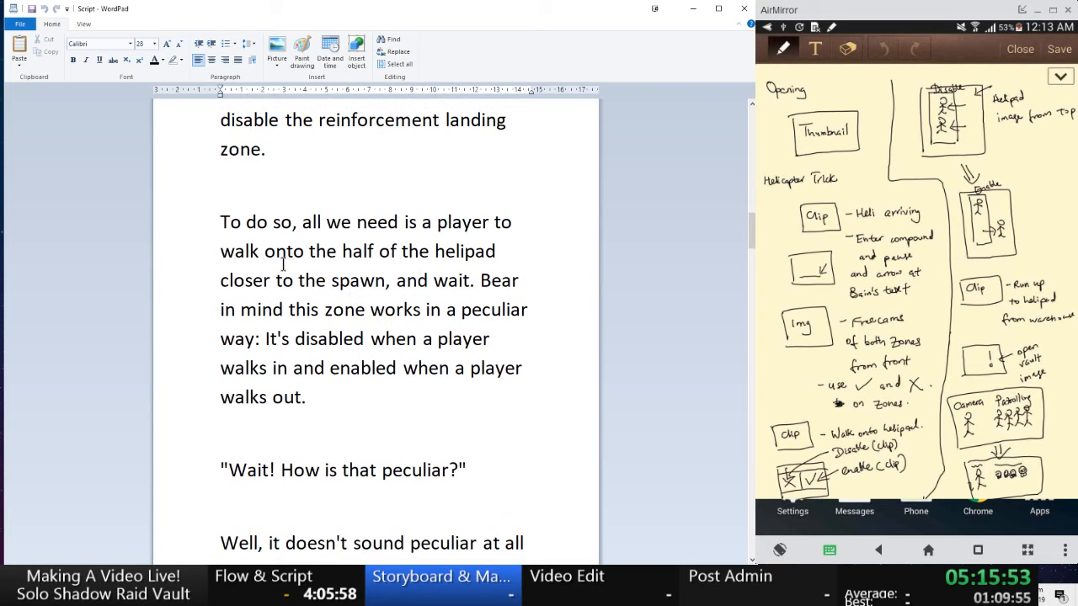
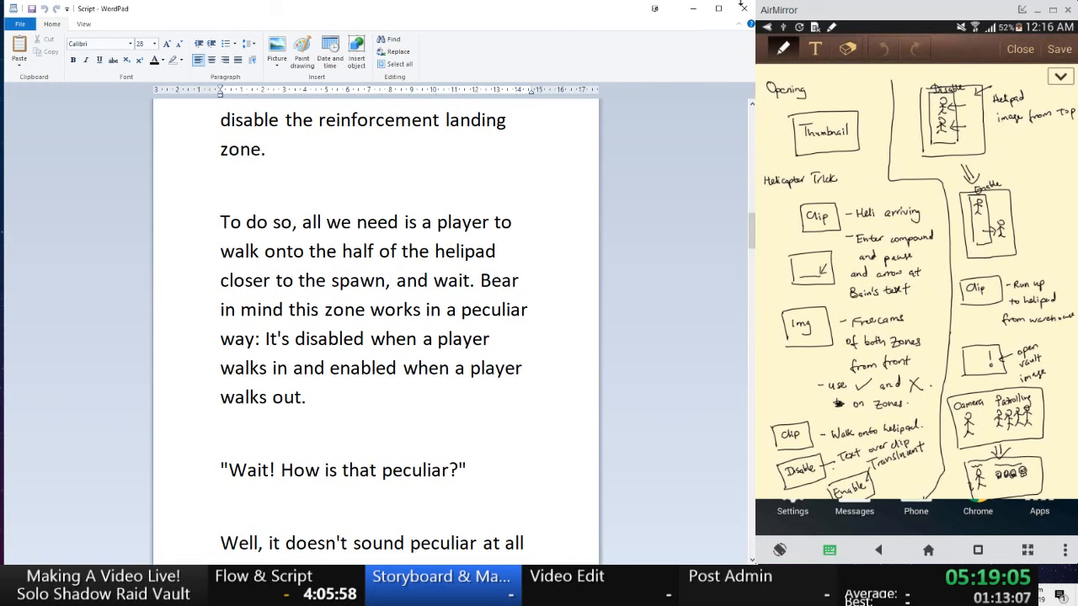
# - Minimize the script, open the Cutouts folder within Payday 2's Assets folder, and enlarge its window
pyautogui.click(692, 9)
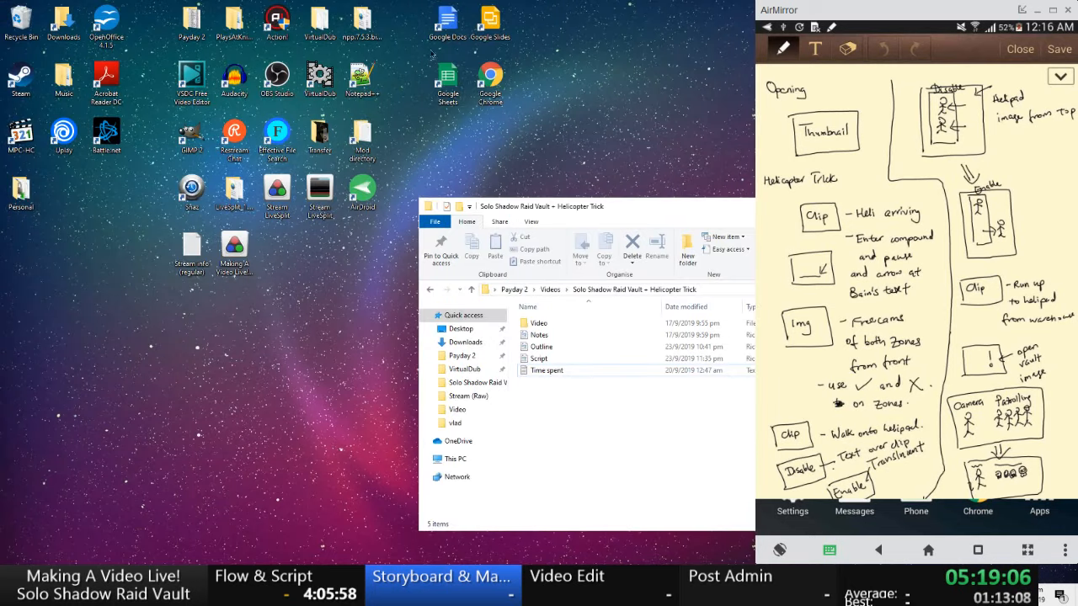
pyautogui.doubleClick(192, 21)
pyautogui.doubleClick(554, 337)
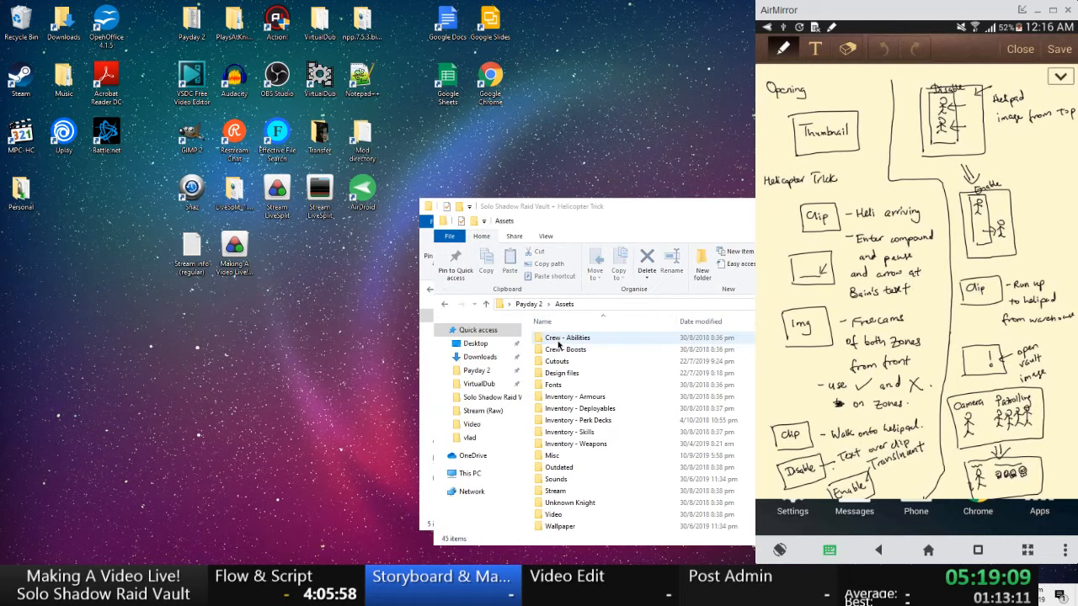
pyautogui.moveTo(674, 209); pyautogui.dragTo(453, 162)
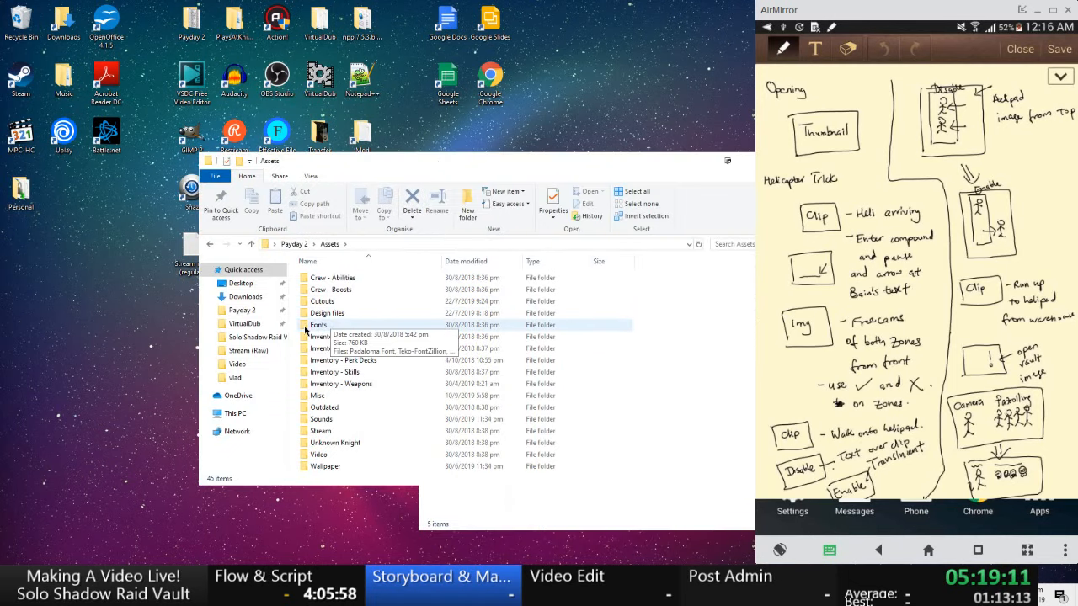
pyautogui.doubleClick(334, 313)
pyautogui.doubleClick(527, 165)
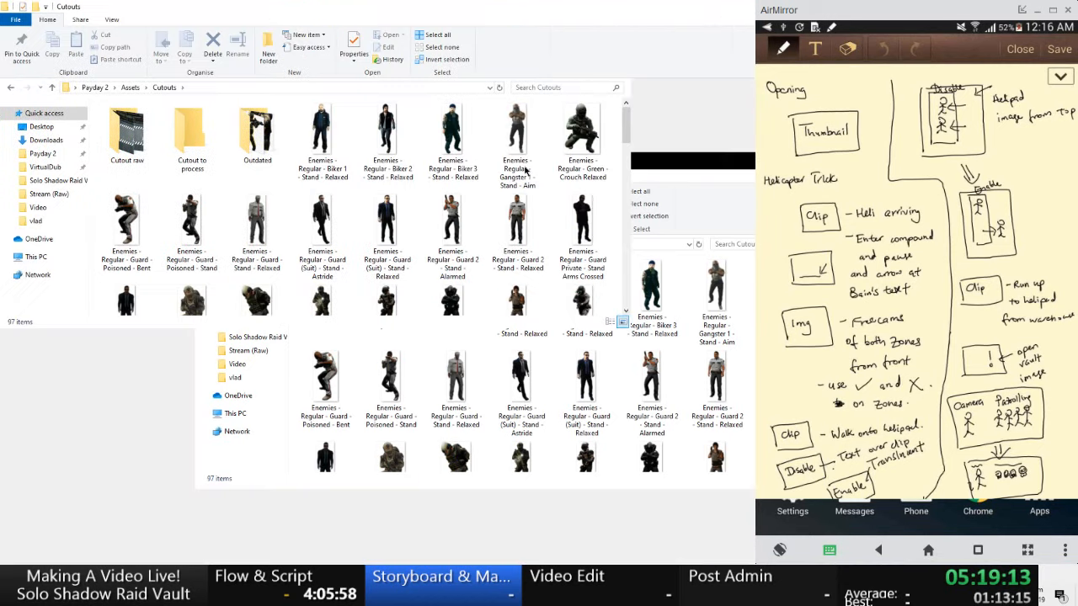
# - View the Murky enemy cutouts, comparing the Dominated, Stand Aim Front and Convert poses, and close the image viewer
pyautogui.click(310, 224)
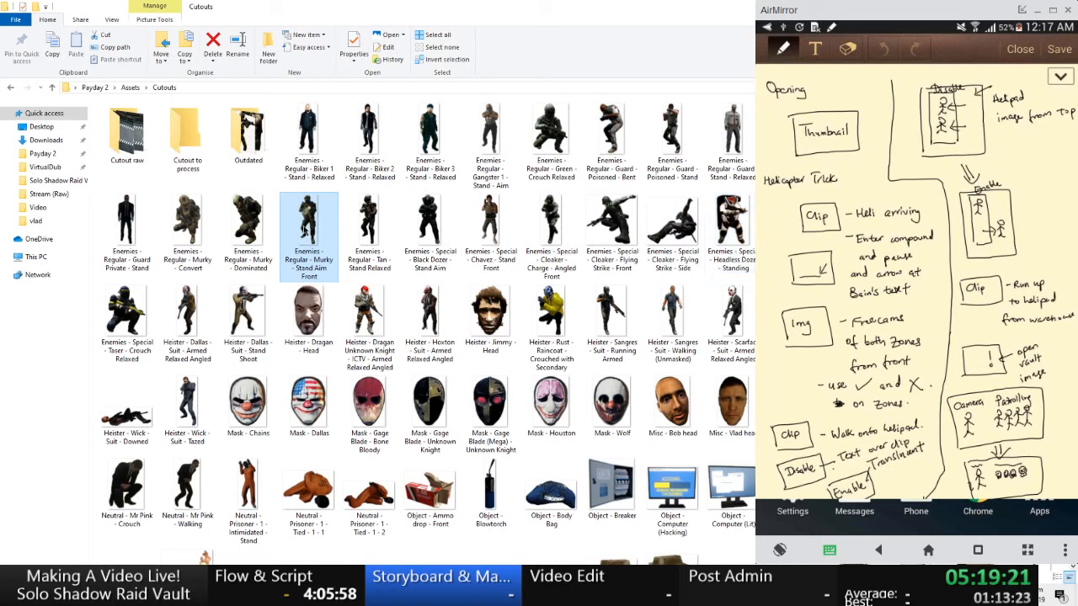
pyautogui.doubleClick(198, 225)
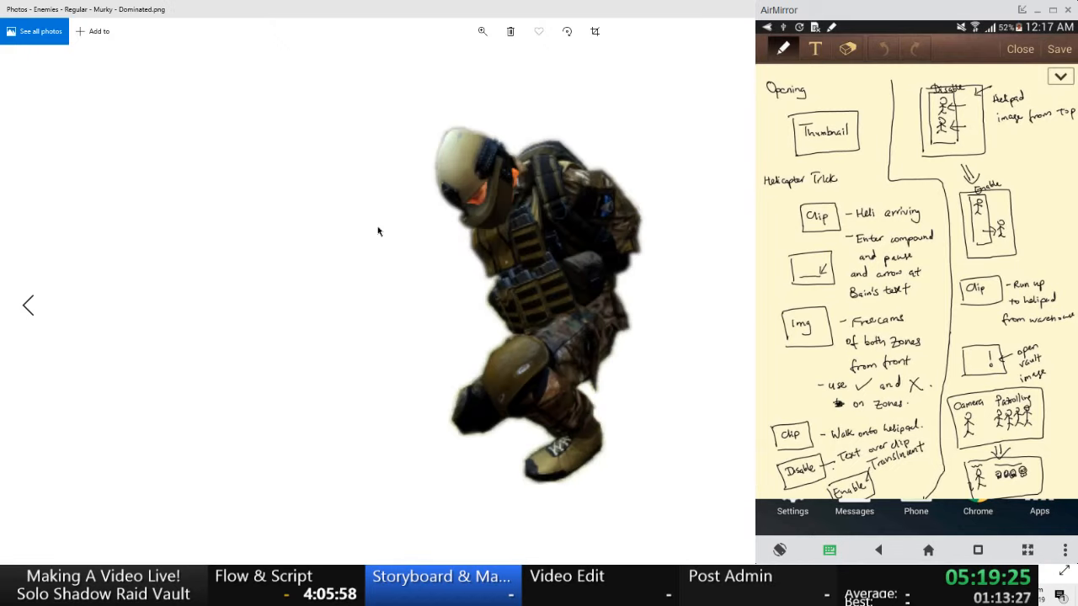
pyautogui.press('Right')
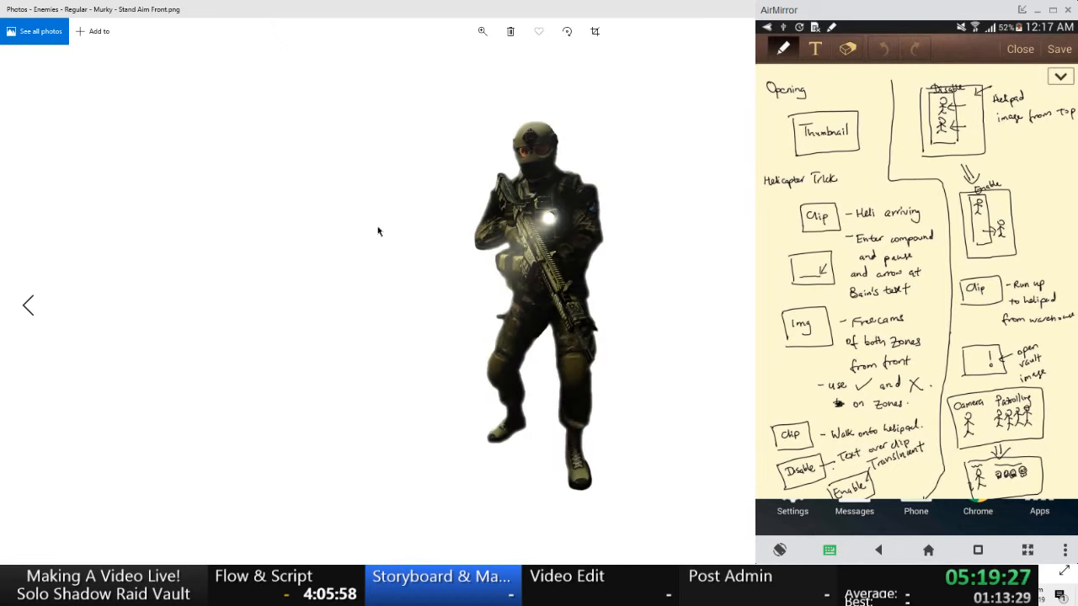
pyautogui.press('Right')
pyautogui.press('Right')
pyautogui.press('Right')
pyautogui.press('Right')
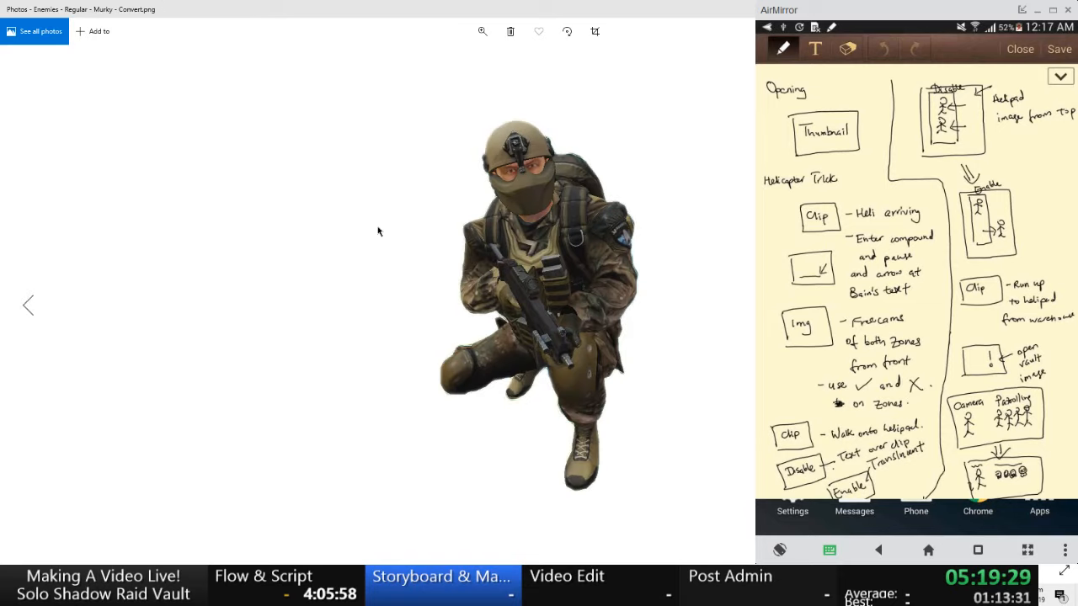
pyautogui.press('Left')
pyautogui.press('Left')
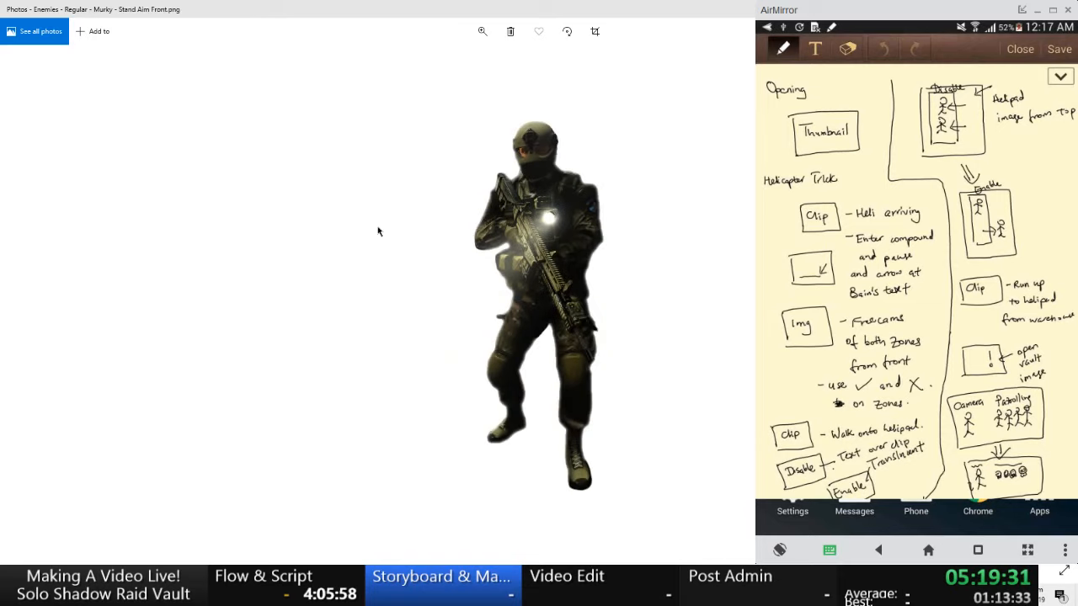
pyautogui.press('Right')
pyautogui.press('Right')
pyautogui.press('Right')
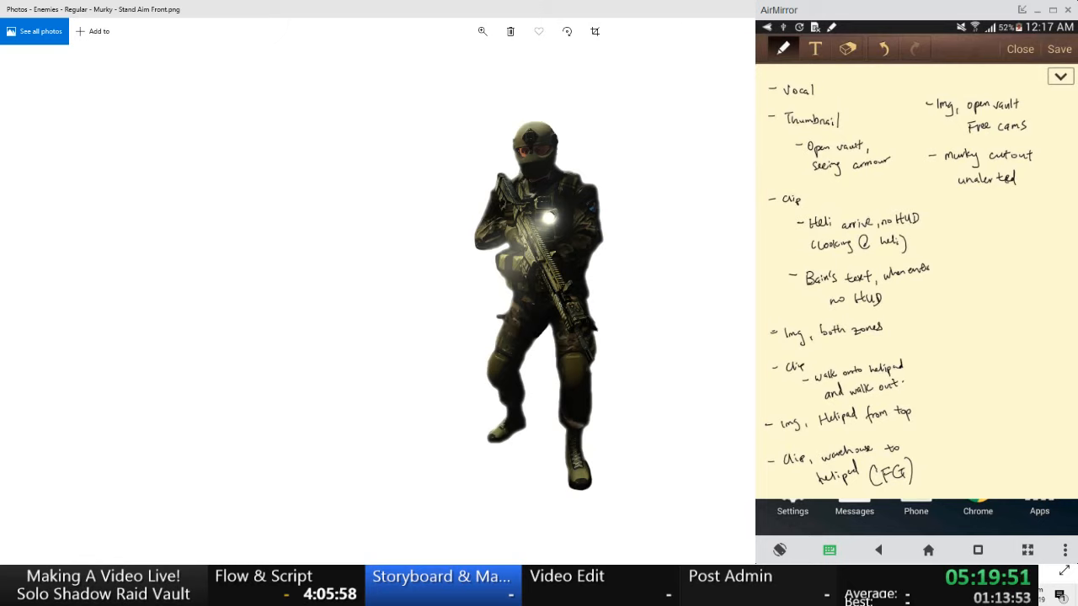
pyautogui.click(1064, 9)
# - View the heister cutouts from "Dallas - Suit - Armed Relaxed Angled" through to Scarface, and close the image viewer
pyautogui.scroll(-3, 606, 244)
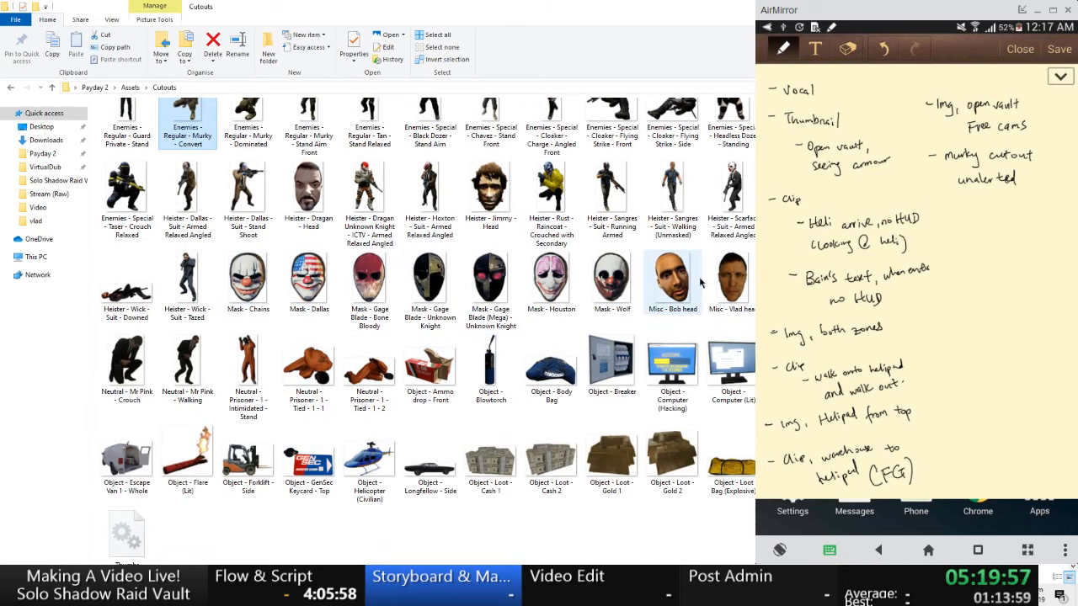
pyautogui.scroll(3, 700, 286)
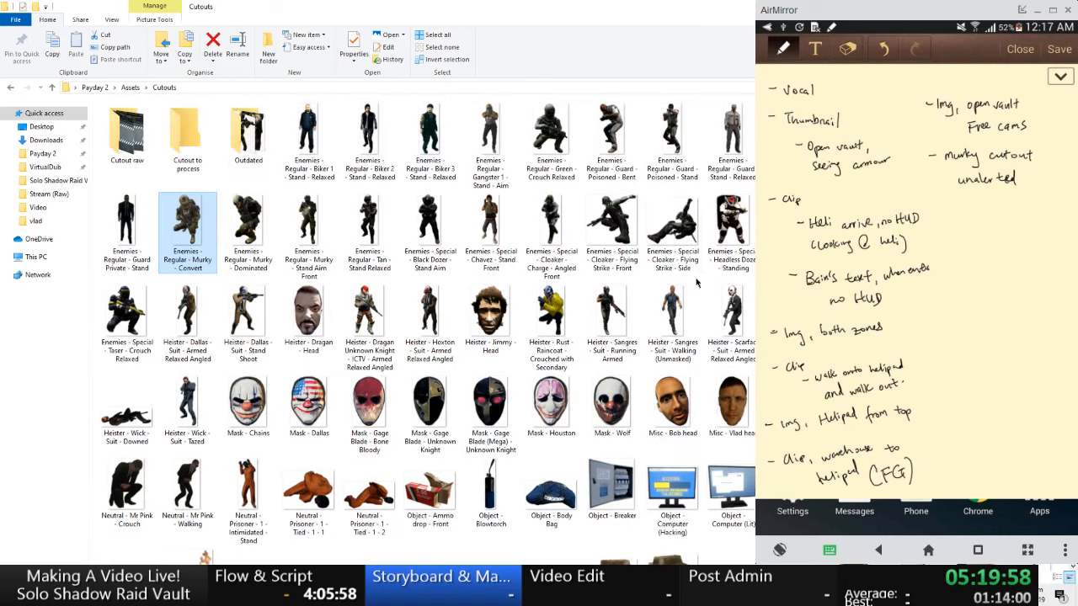
pyautogui.doubleClick(212, 314)
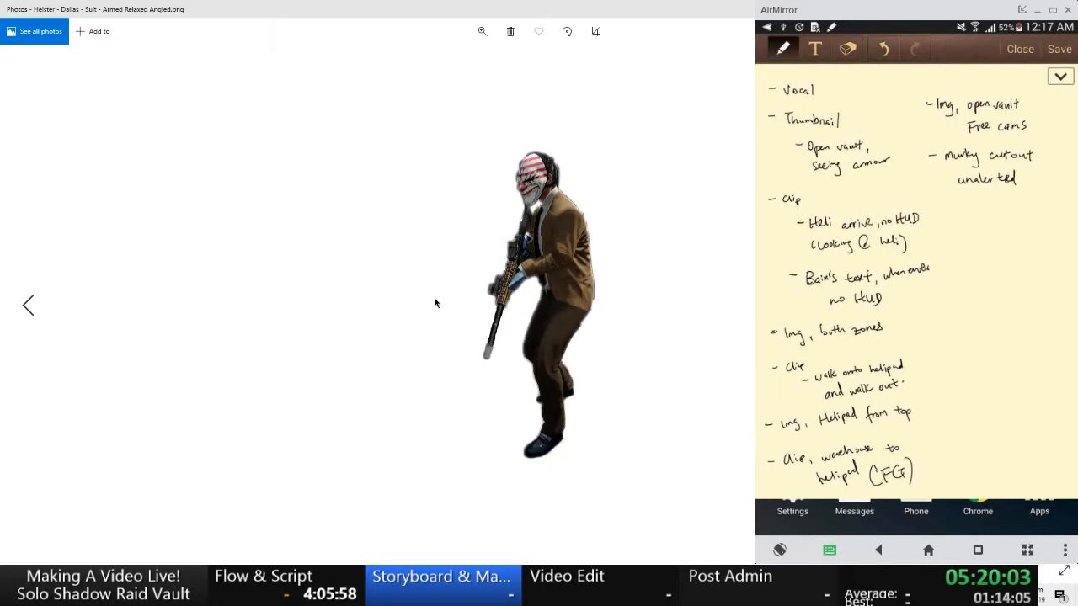
pyautogui.press('Right')
pyautogui.press('Right')
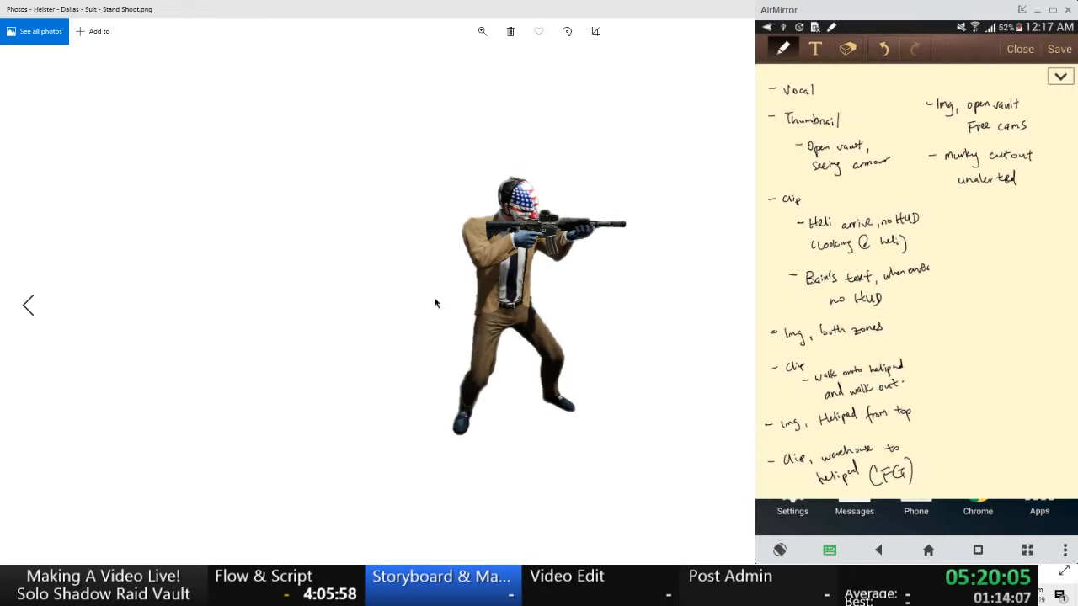
pyautogui.press('Right')
pyautogui.press('Right')
pyautogui.press('Right')
pyautogui.press('Right')
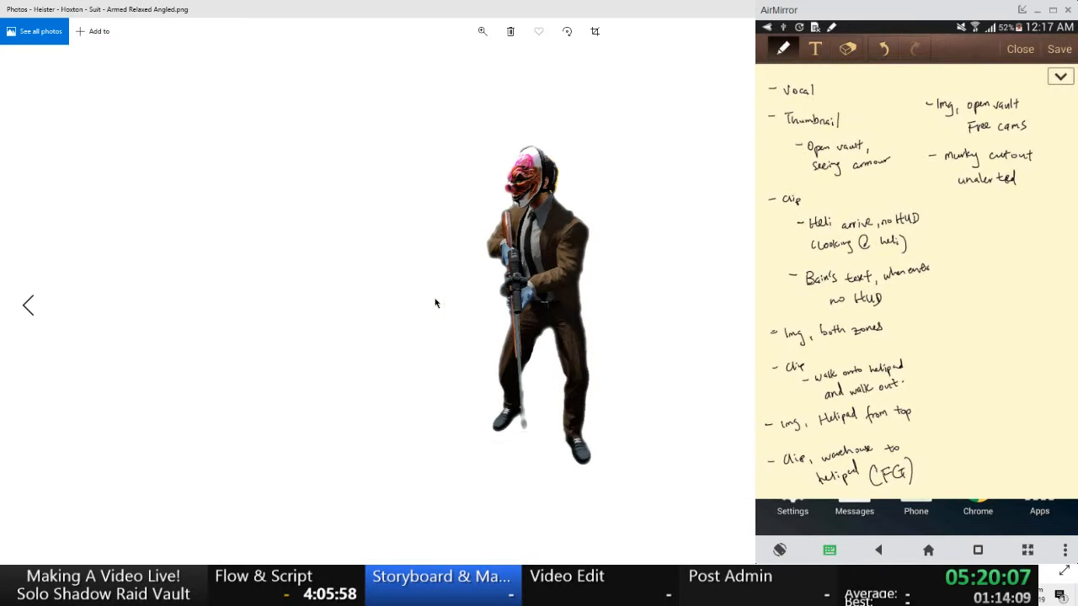
pyautogui.press('Right')
pyautogui.press('Right')
pyautogui.press('Right')
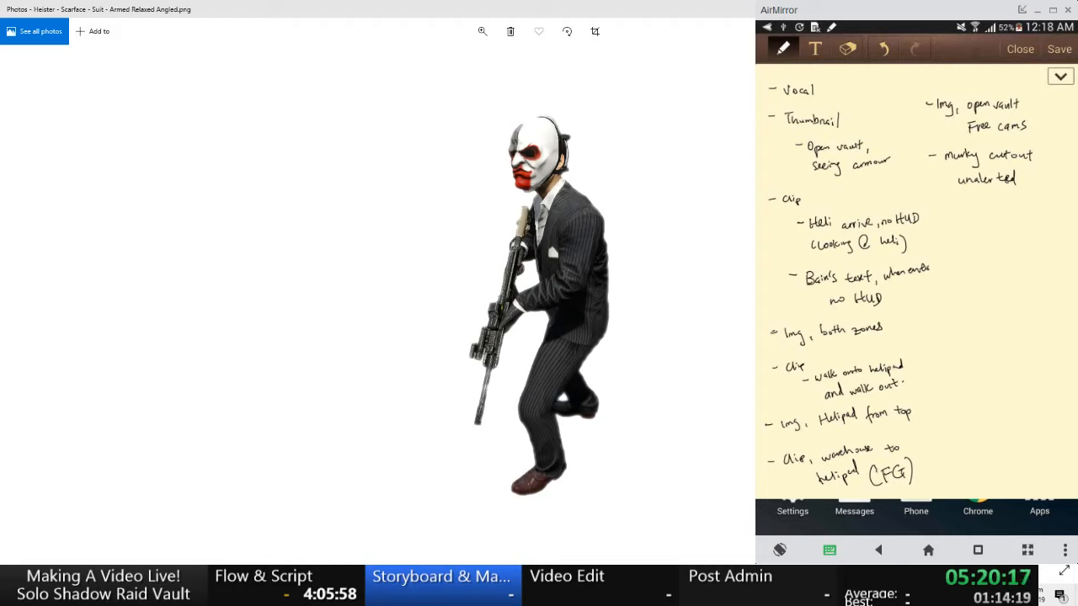
pyautogui.hotkey('alt', 'F4')
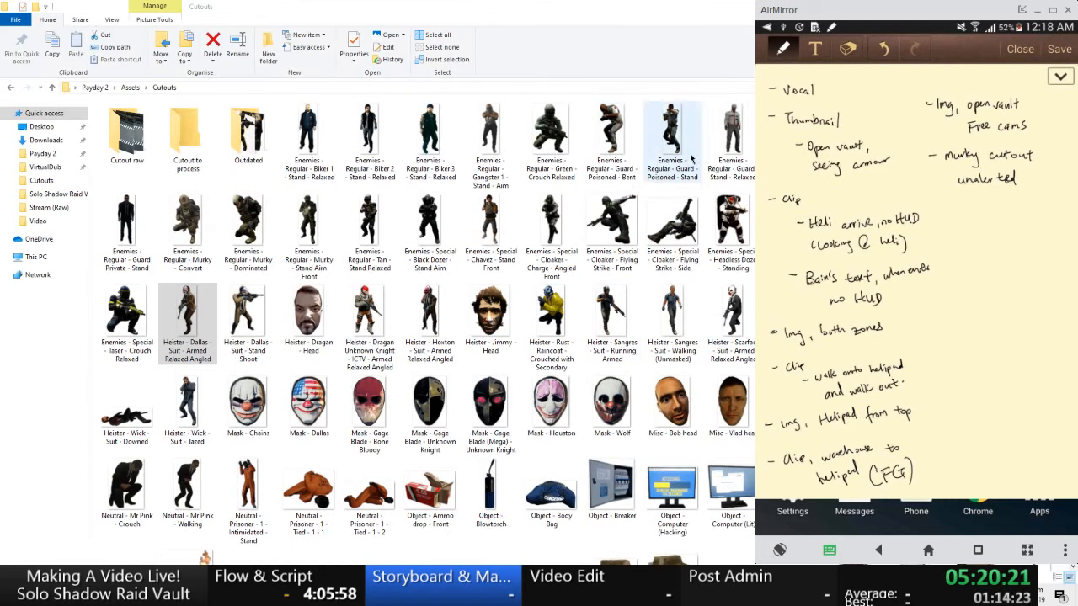
# - Check the "Guard - Stand - Relaxed" cutout, and close the image viewer and the open folder windows
pyautogui.doubleClick(729, 142)
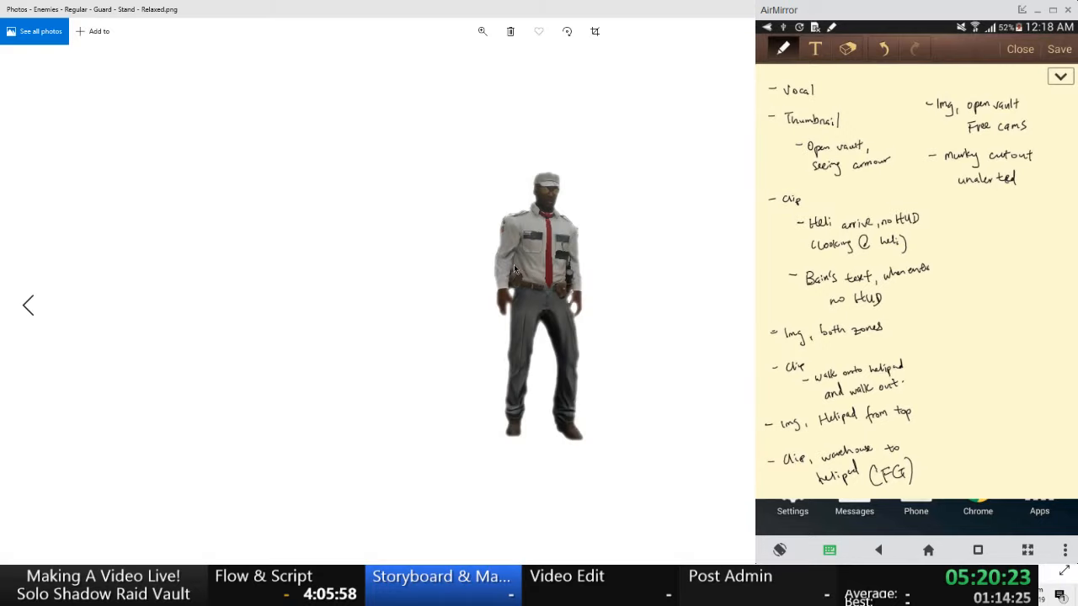
pyautogui.hotkey('alt', 'F4')
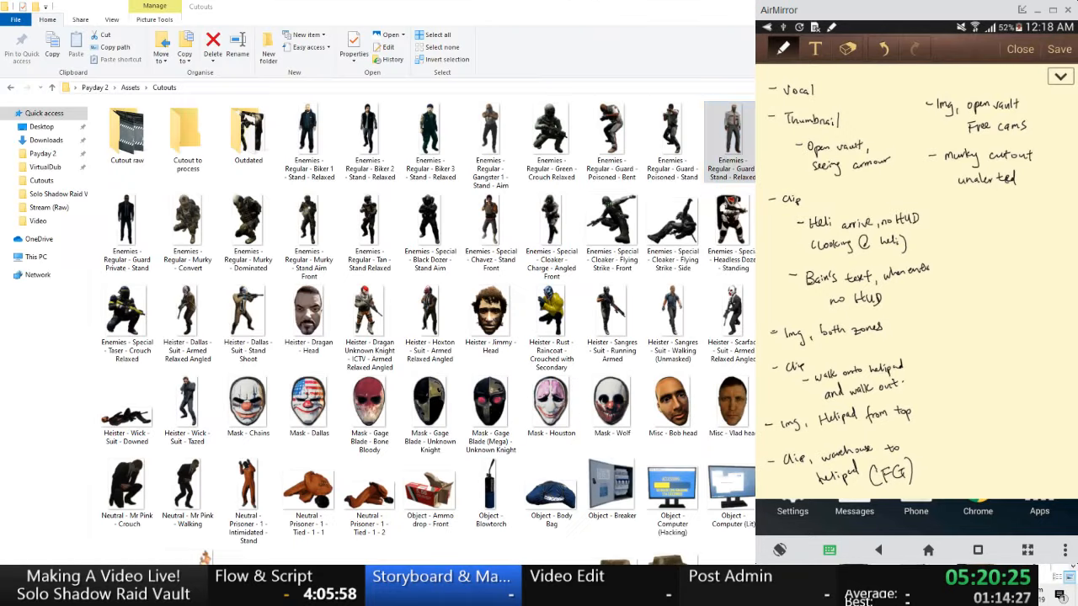
pyautogui.hotkey('alt', 'F4')
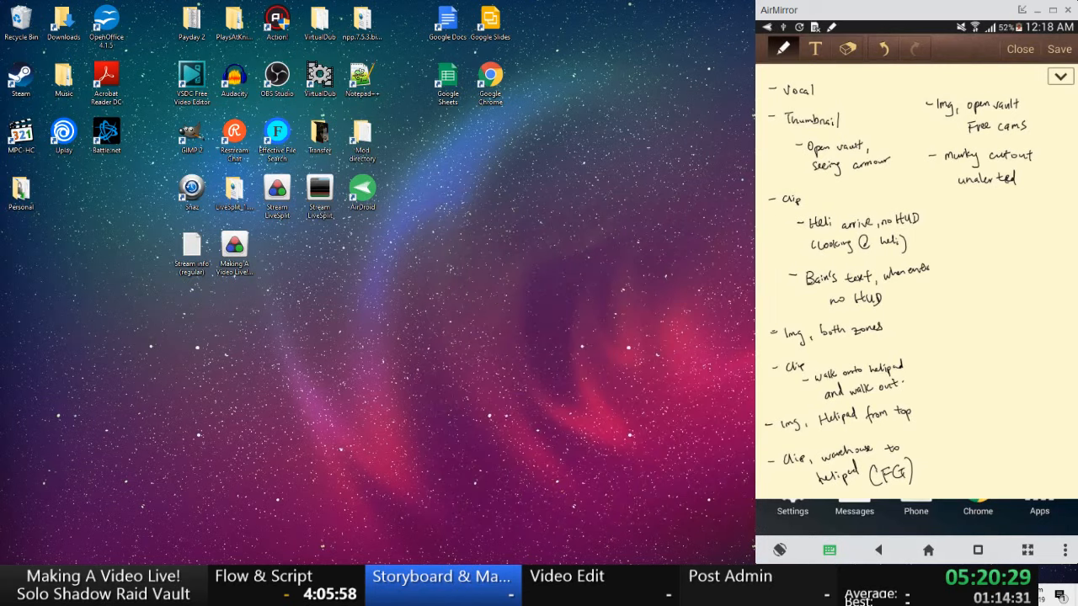
pyautogui.hotkey('alt', 'F4')
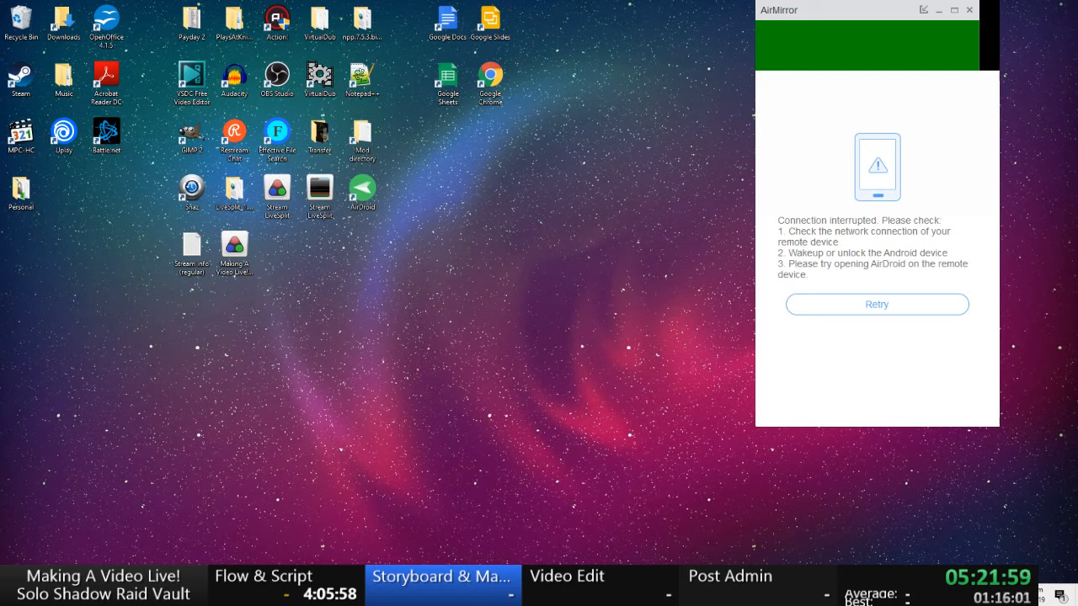
# - Retry the interrupted AirMirror connection to the phone
pyautogui.click(876, 305)
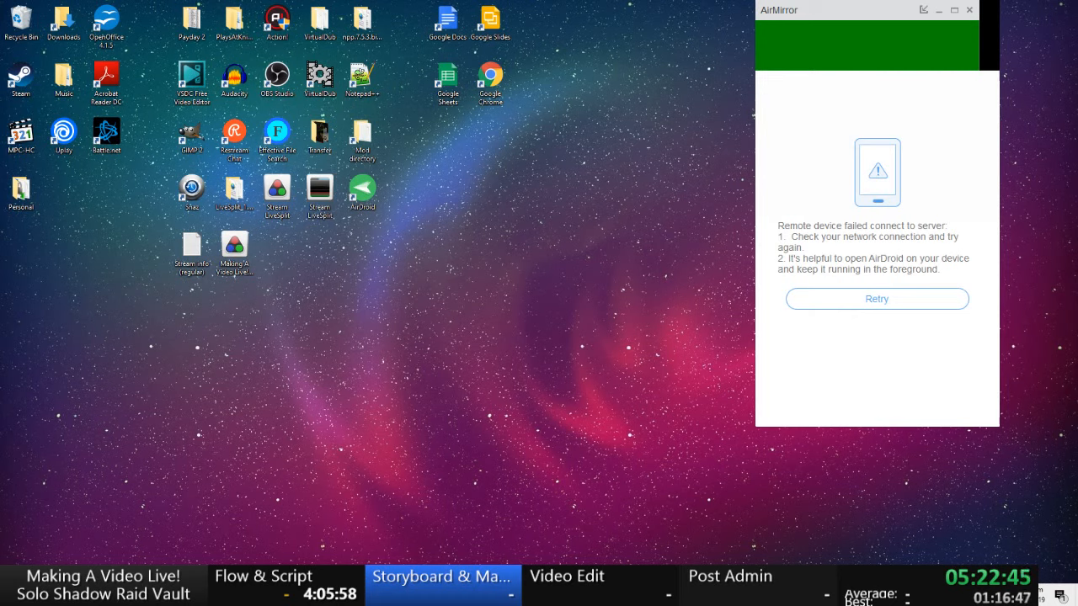
pyautogui.click(877, 299)
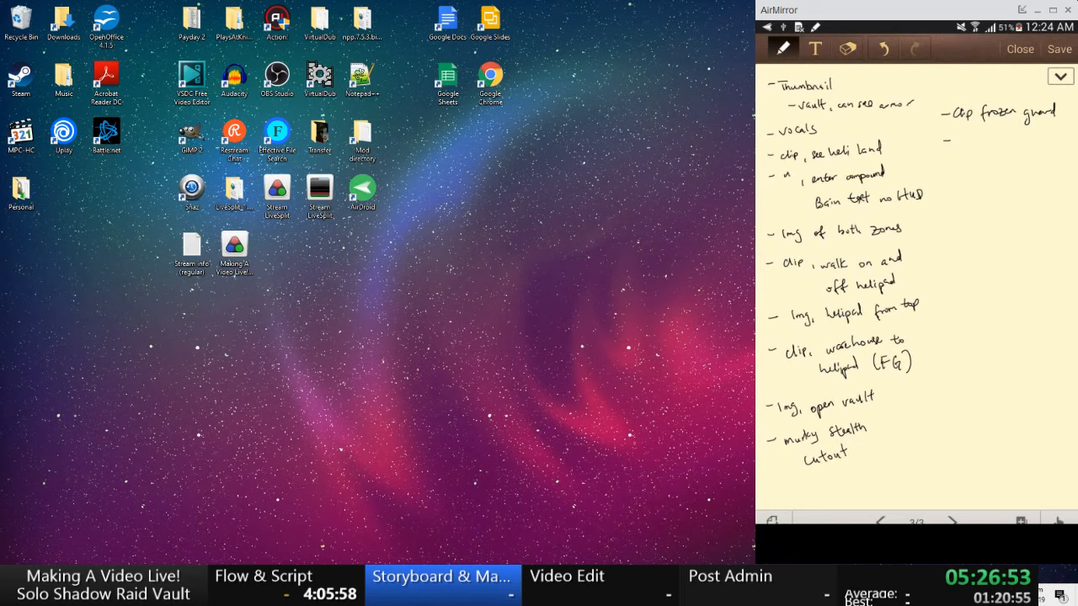
# - Open the Payday 2 folder from the desktop and close it again
pyautogui.doubleClick(193, 38)
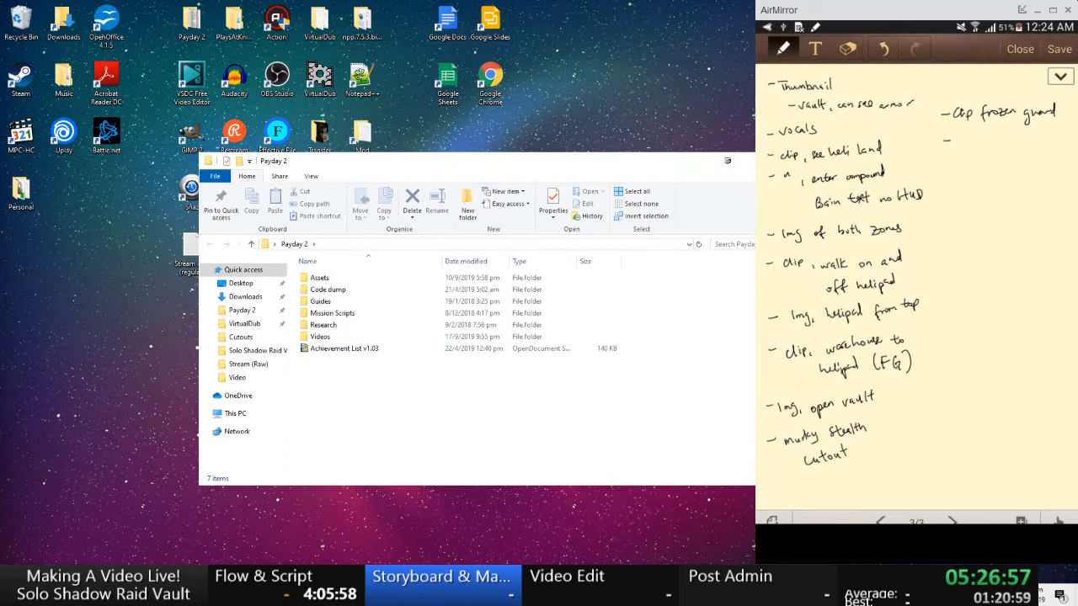
pyautogui.click(727, 161)
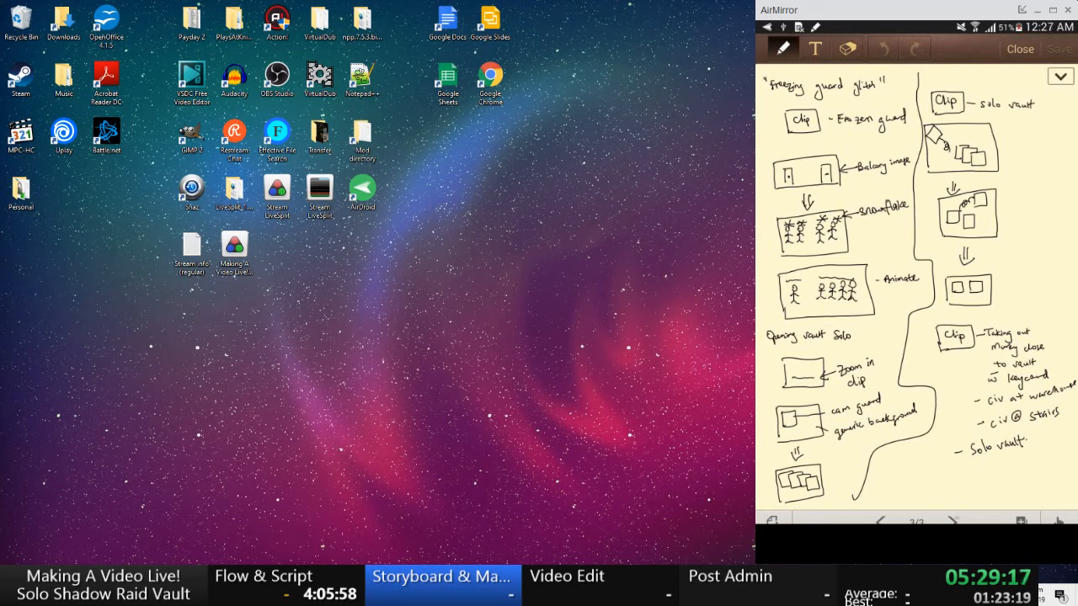
# - Go to the memo's materials list page and handwrite a "clip solo vault (FG)" entry below "murky near vault", erasing the false start
pyautogui.click(952, 520)
pyautogui.moveTo(916, 397); pyautogui.dragTo(934, 391)
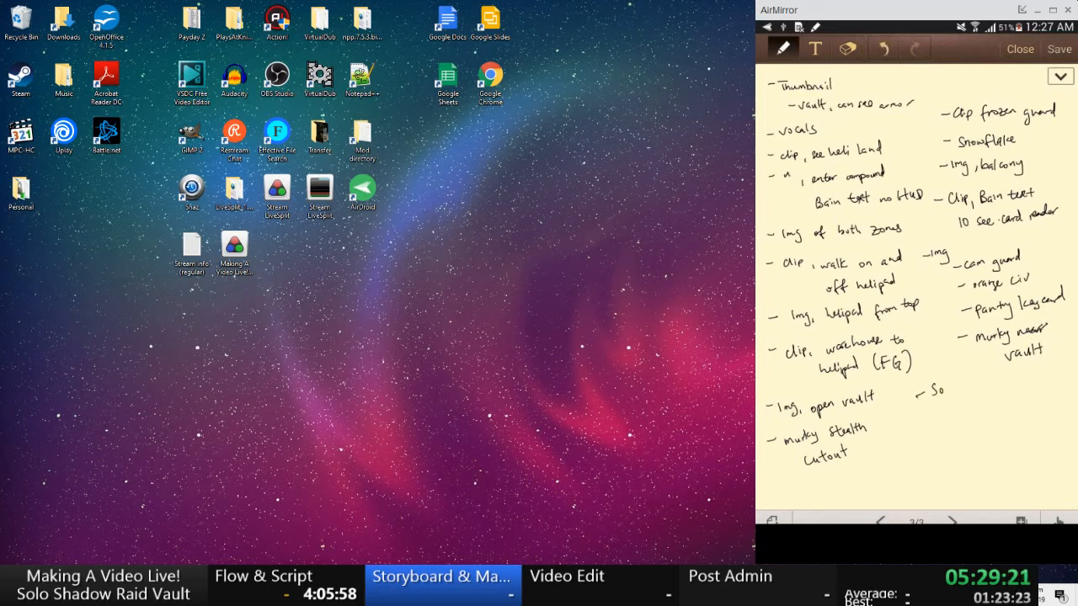
pyautogui.click(848, 49)
pyautogui.moveTo(951, 388)
pyautogui.mouseDown()
pyautogui.moveTo(935, 392)
pyautogui.moveTo(972, 394)
pyautogui.mouseUp()
pyautogui.click(782, 48)
pyautogui.moveTo(975, 386)
pyautogui.mouseDown()
pyautogui.moveTo(975, 398)
pyautogui.moveTo(1017, 389)
pyautogui.mouseUp()
pyautogui.moveTo(1023, 377); pyautogui.dragTo(1024, 388)
pyautogui.moveTo(1017, 383); pyautogui.dragTo(1036, 390)
pyautogui.moveTo(1044, 376)
pyautogui.mouseDown()
pyautogui.moveTo(1044, 387)
pyautogui.moveTo(1051, 375)
pyautogui.mouseUp()
pyautogui.moveTo(1043, 381); pyautogui.dragTo(1050, 381)
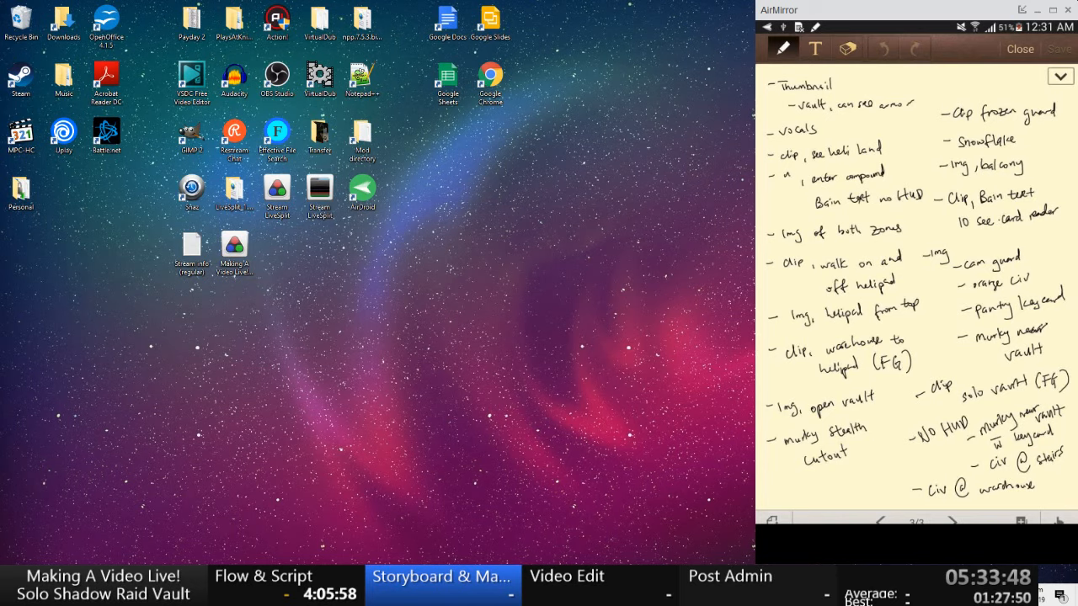
# - Open the "Time spent" text file from the Payday 2 project folder "Solo Shadow Raid Vault + Helicopter Trick"
pyautogui.doubleClick(193, 38)
pyautogui.doubleClick(345, 344)
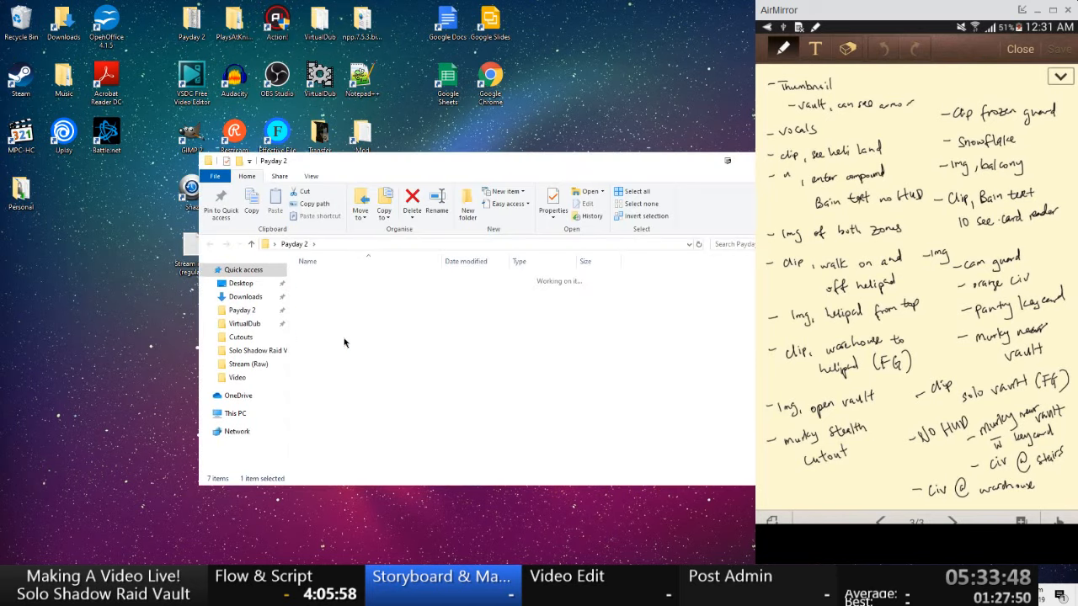
pyautogui.doubleClick(334, 443)
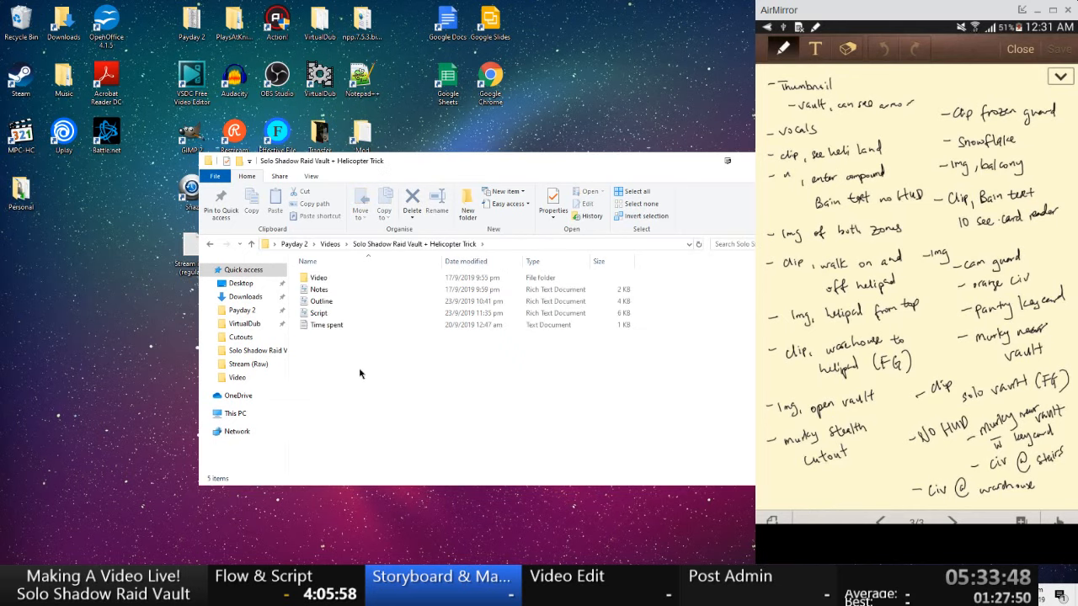
pyautogui.doubleClick(326, 324)
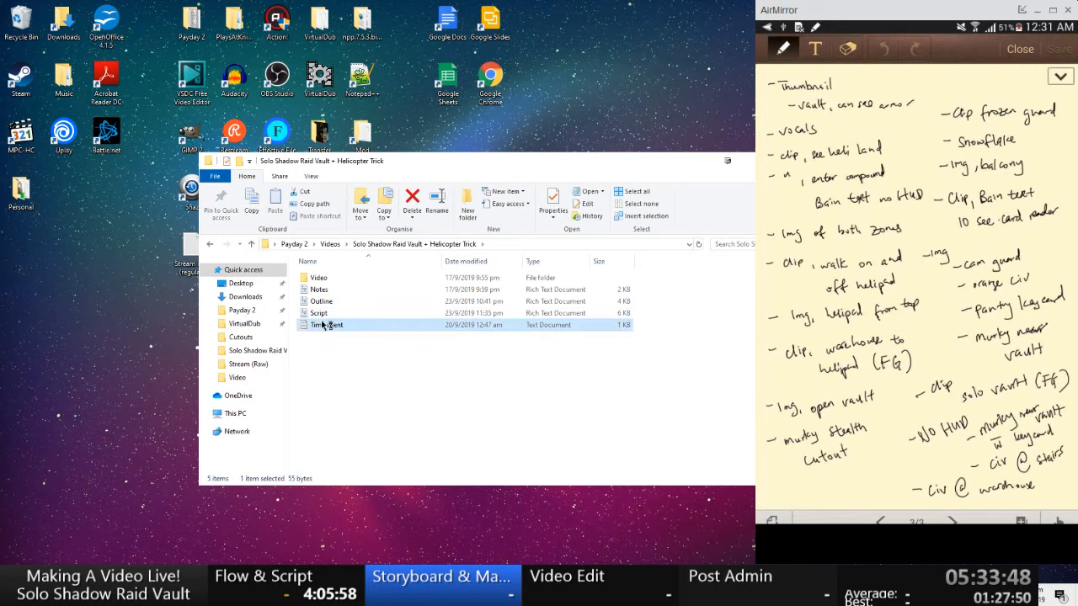
pyautogui.click(393, 132)
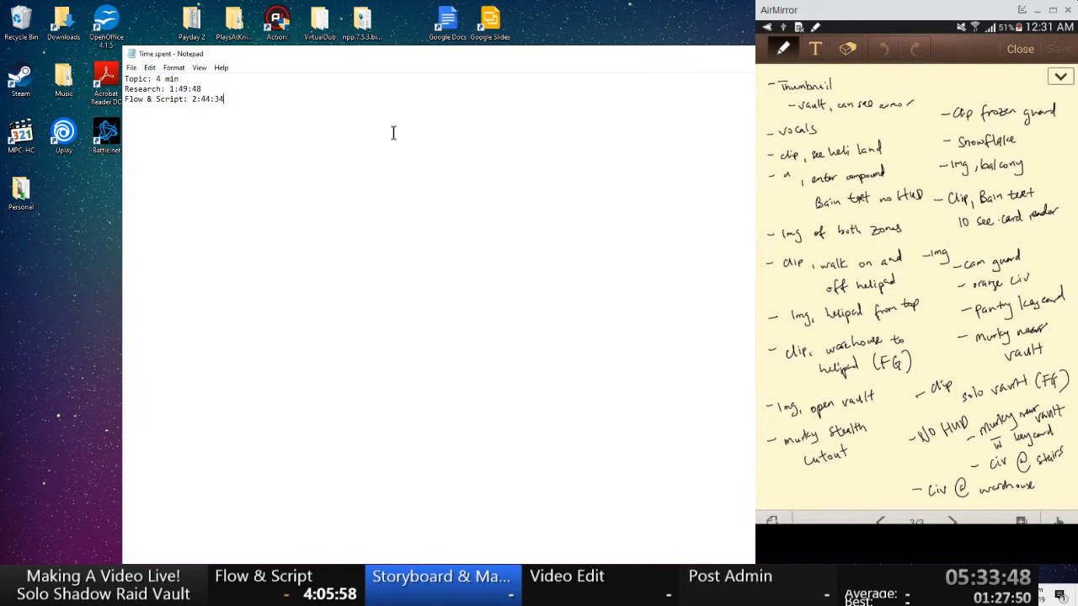
# - Set the Flow & Script time to 4:05:58 and save the file
pyautogui.press('BackSpace')
pyautogui.press('BackSpace')
pyautogui.press('BackSpace')
pyautogui.press('BackSpace')
pyautogui.press('BackSpace')
pyautogui.press('BackSpace')
pyautogui.press('BackSpace')
pyautogui.write('4:05:58')
pyautogui.hotkey('ctrl', 's')
# - Add a line reading "Storyboard & Materials: 1:27:50" below the Flow & Script entry and save the file
pyautogui.press('Up')
pyautogui.press('Up')
pyautogui.press('Down')
pyautogui.press('Down')
pyautogui.press('Return')
pyautogui.write('Stroy')
pyautogui.press('BackSpace')
pyautogui.press('BackSpace')
pyautogui.press('BackSpace')
pyautogui.write('oryboard & Materials:')
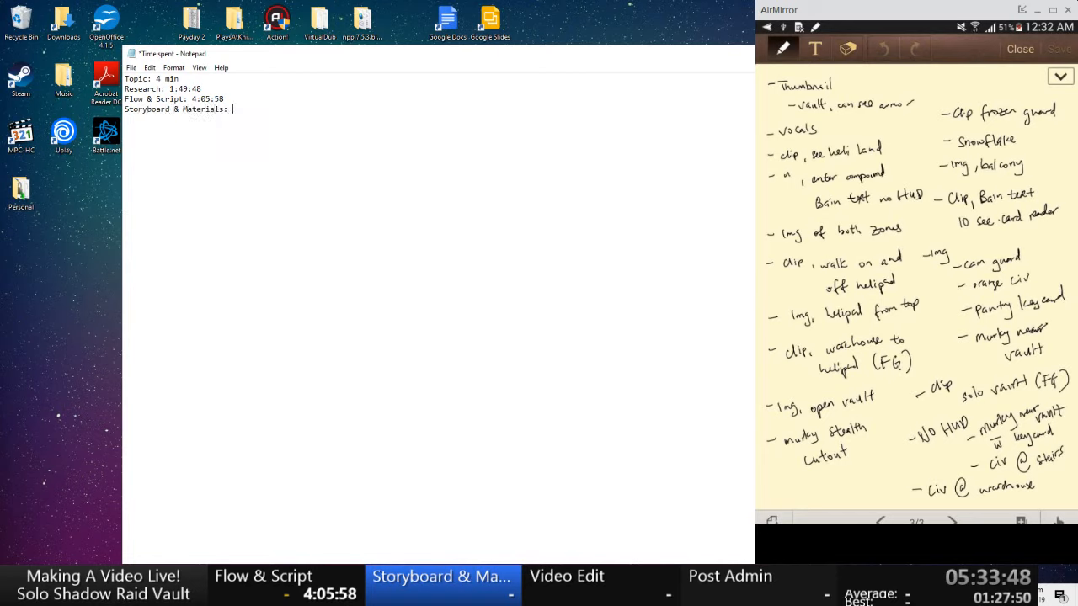
pyautogui.write(' 1:27:50')
pyautogui.hotkey('ctrl', 's')
# - Reposition the text file's window and review all the logged stage times
pyautogui.click(392, 66)
pyautogui.moveTo(392, 66); pyautogui.dragTo(467, 166)
pyautogui.hotkey('ctrl', 'a')
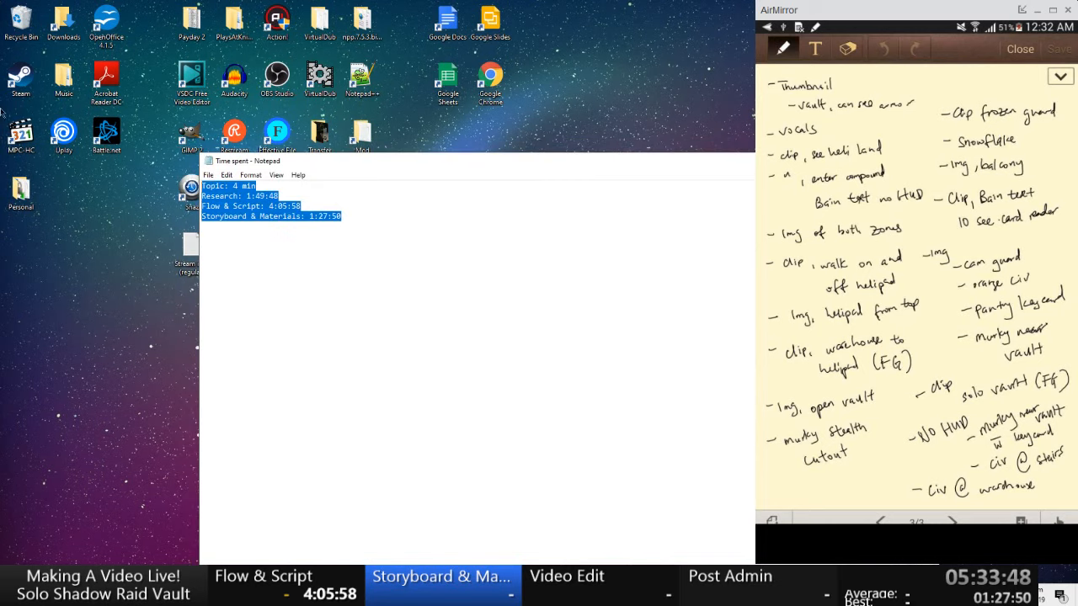
pyautogui.click(442, 244)
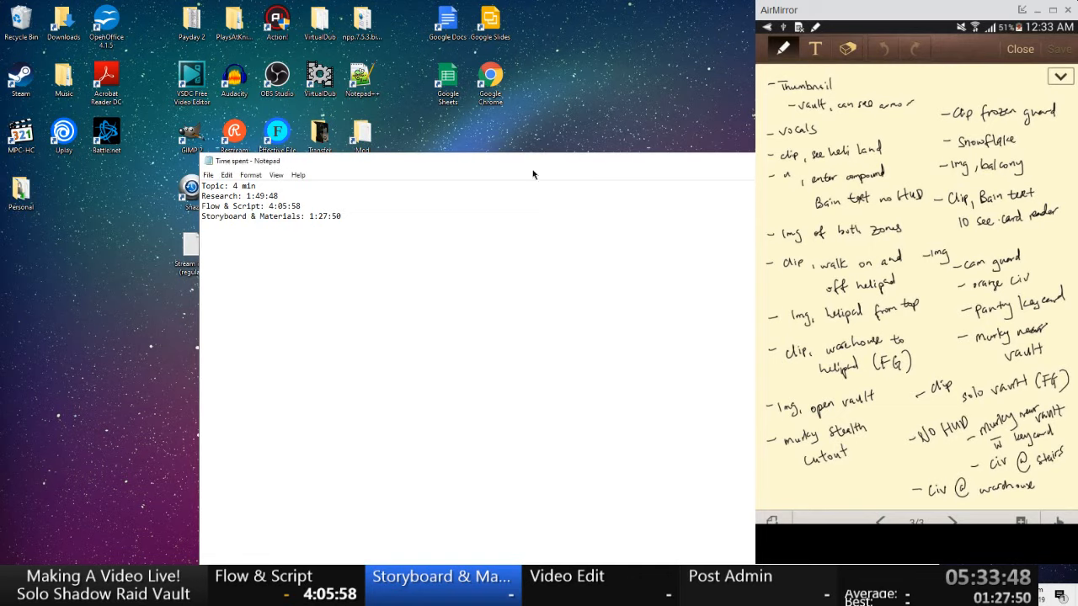
pyautogui.moveTo(533, 168); pyautogui.dragTo(522, 93)
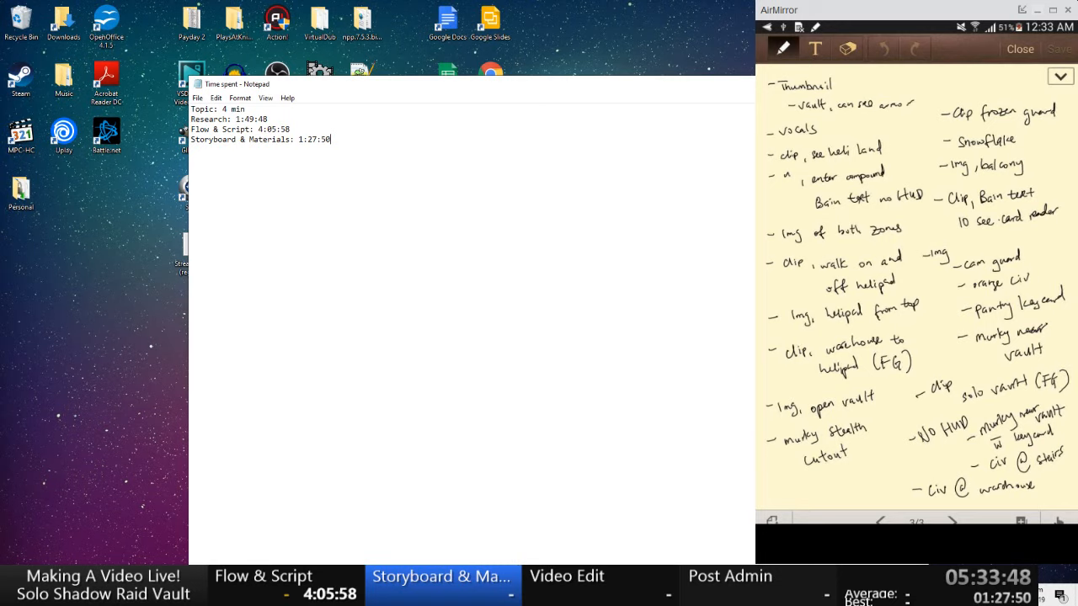
# - Open the Unknown Knight Gaming Steam group in a maximized Chrome incognito window and go to its "Giveaway: Humble Mask Packs #1 to 5!" discussion
pyautogui.rightClick(96, 590)
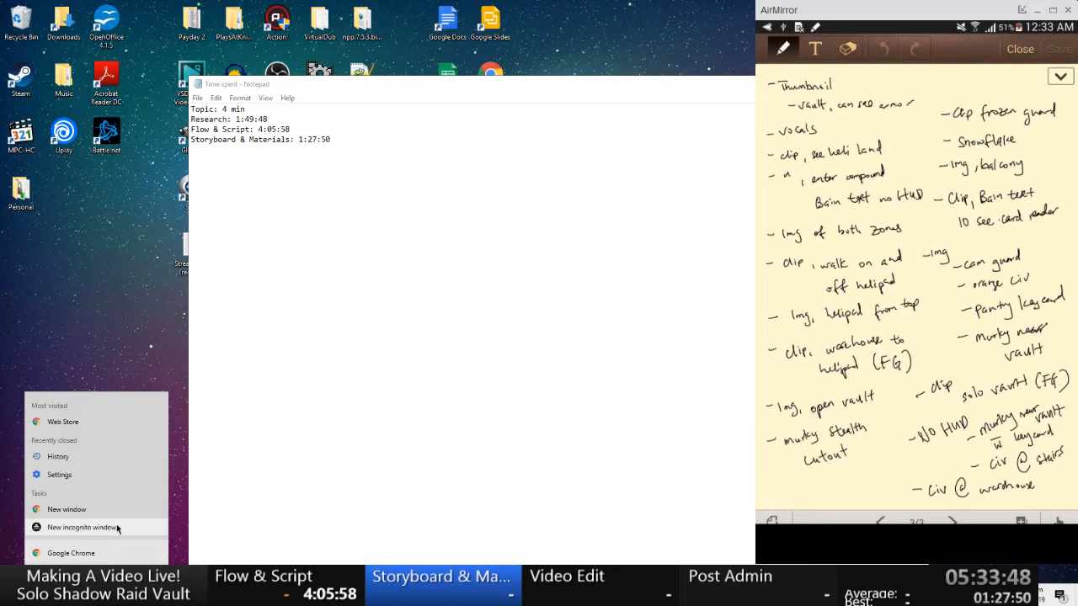
pyautogui.click(563, 286)
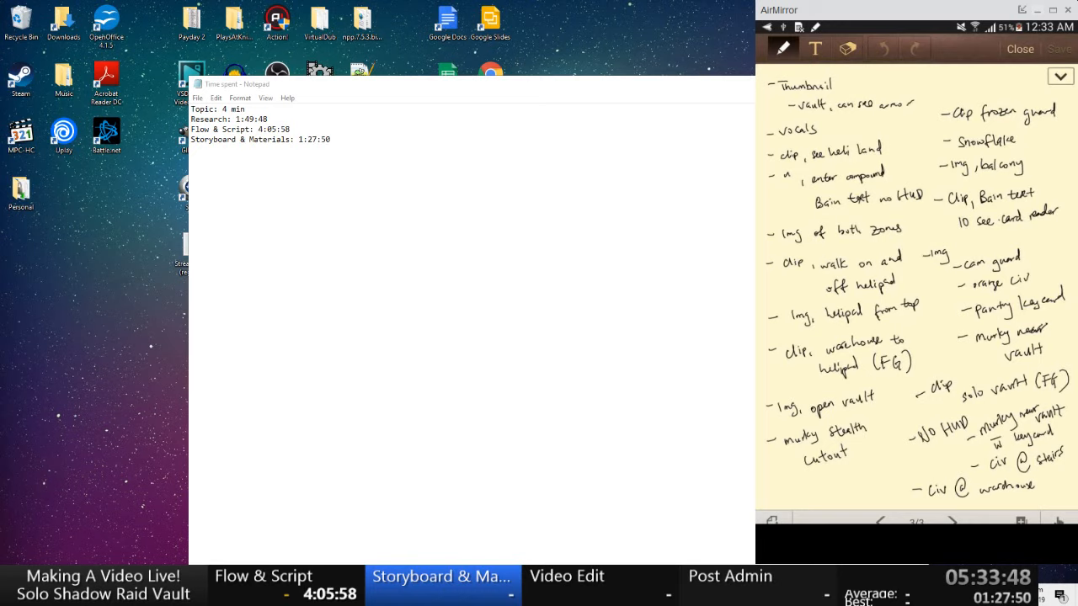
pyautogui.moveTo(1077, 11); pyautogui.dragTo(664, 12)
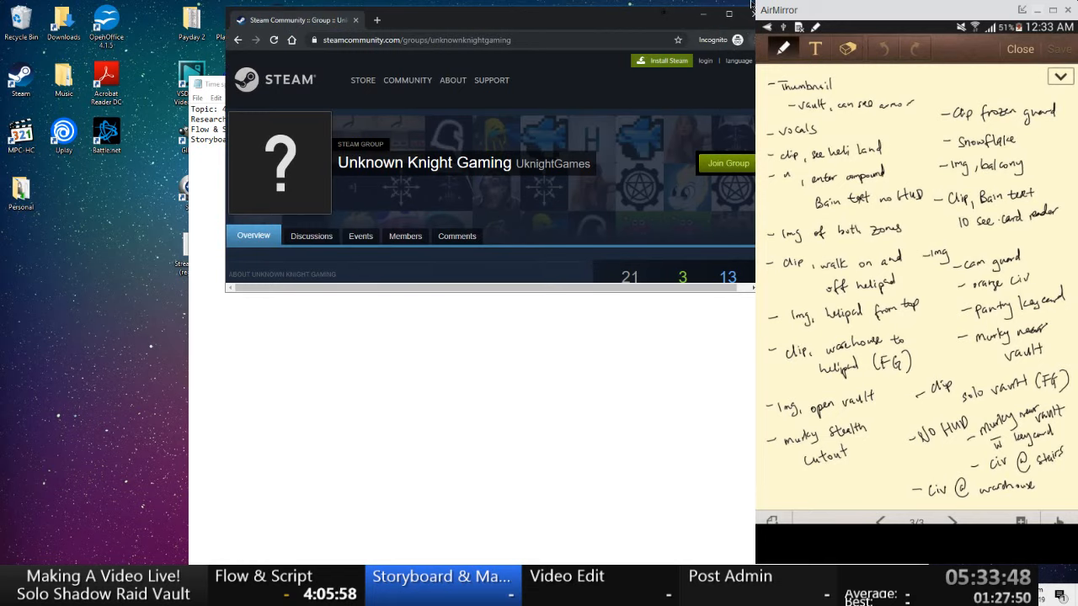
pyautogui.click(728, 14)
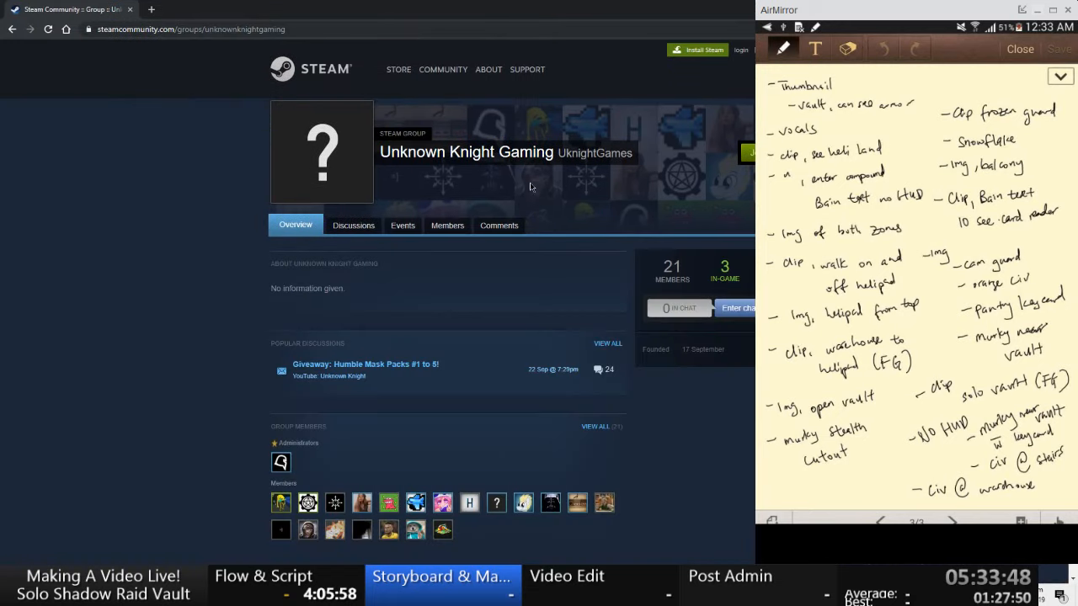
pyautogui.moveTo(549, 151); pyautogui.dragTo(429, 150)
pyautogui.click(429, 150)
pyautogui.moveTo(334, 370)
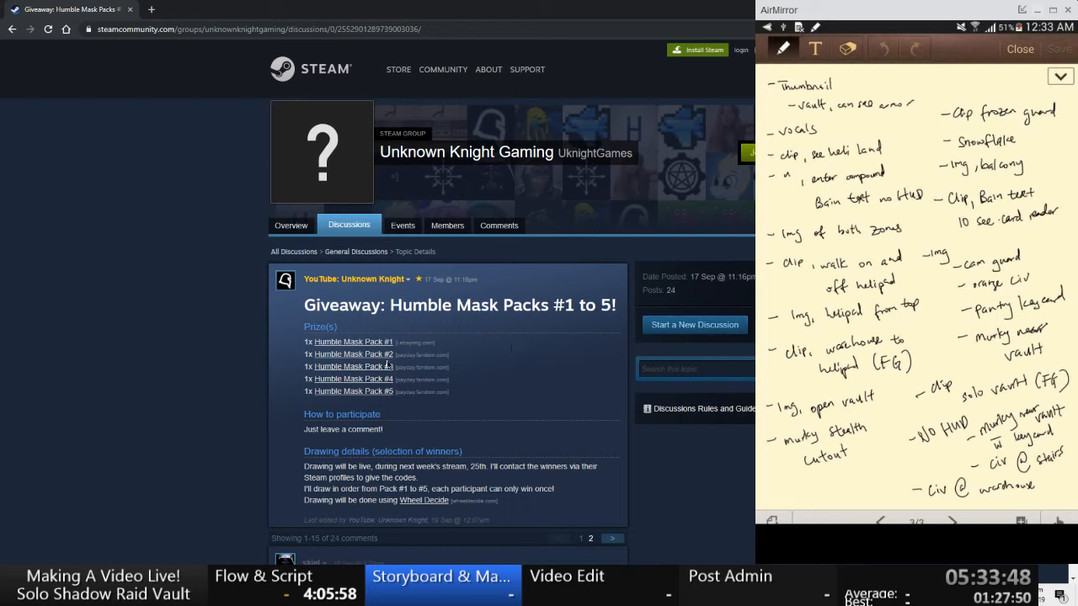
# - Look through the giveaway post and its first page of comments, and return to the prize list
pyautogui.scroll(-2, 388, 367)
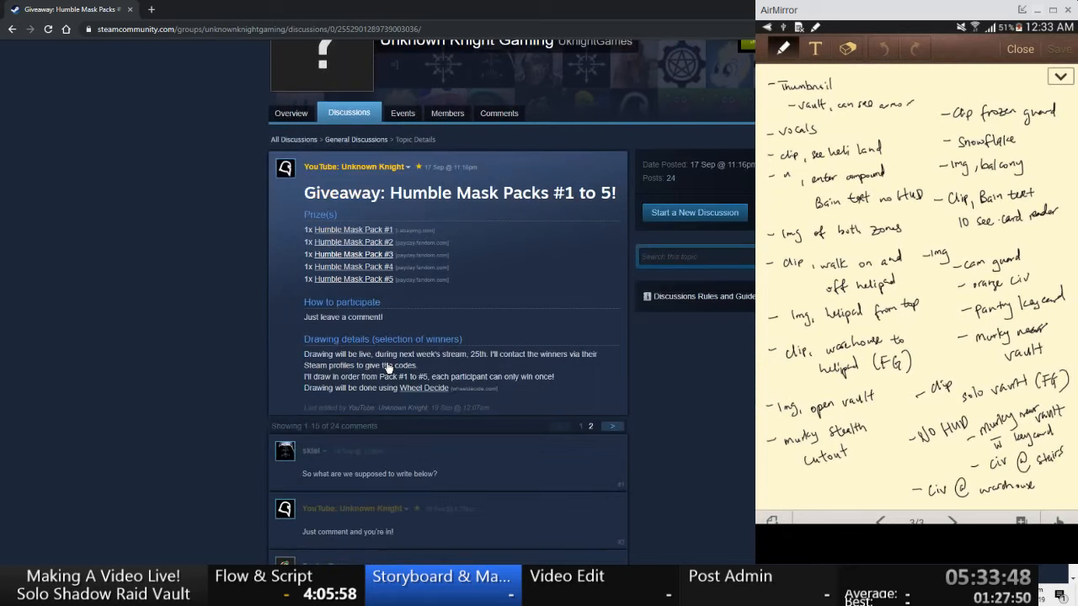
pyautogui.scroll(2, 389, 367)
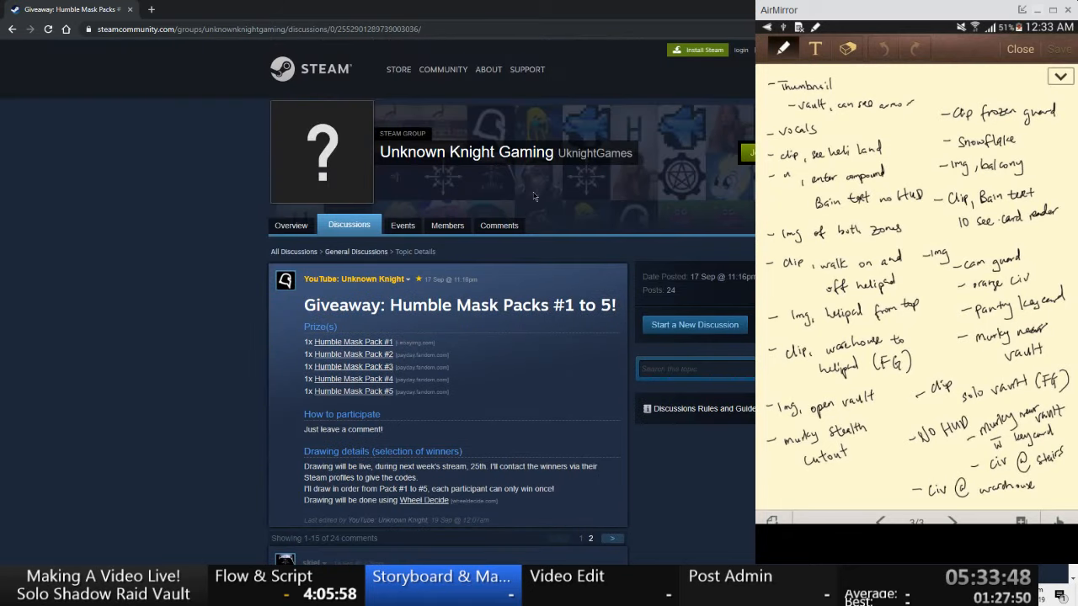
pyautogui.scroll(-5, 284, 309)
pyautogui.scroll(-10, 517, 481)
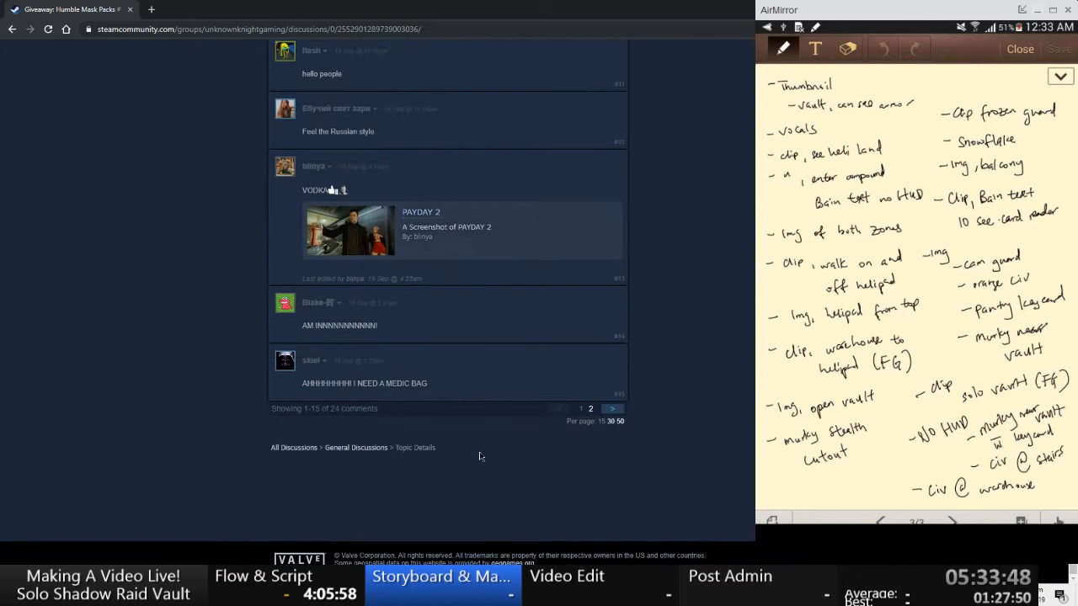
pyautogui.scroll(7, 498, 416)
pyautogui.scroll(10, 488, 404)
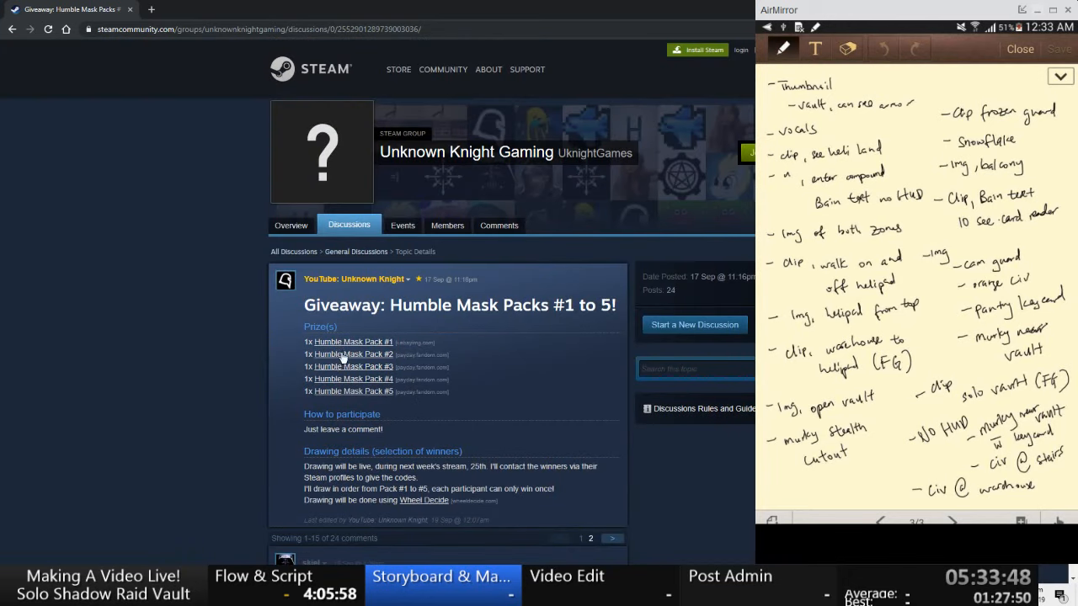
# - View the linked Humble Mask Pack #1 image on the external site and close its tab
pyautogui.click(341, 343)
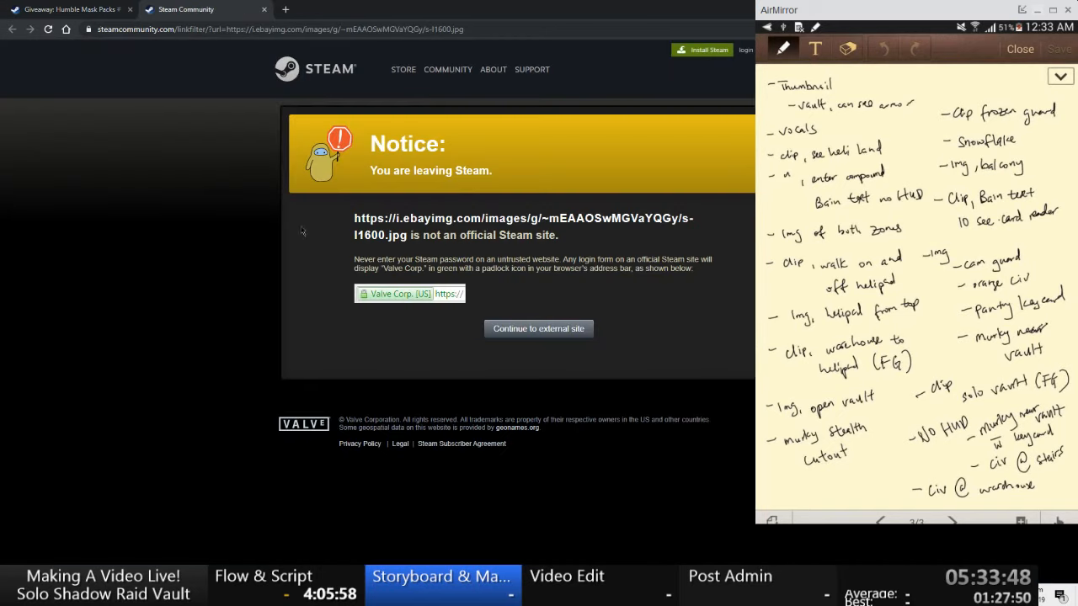
pyautogui.click(528, 327)
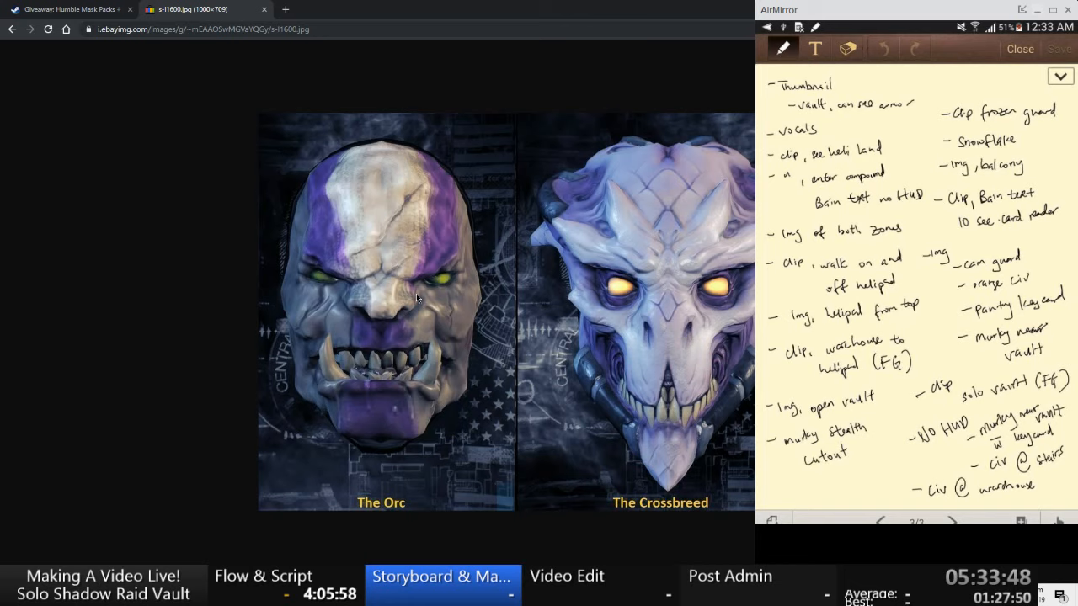
pyautogui.click(264, 9)
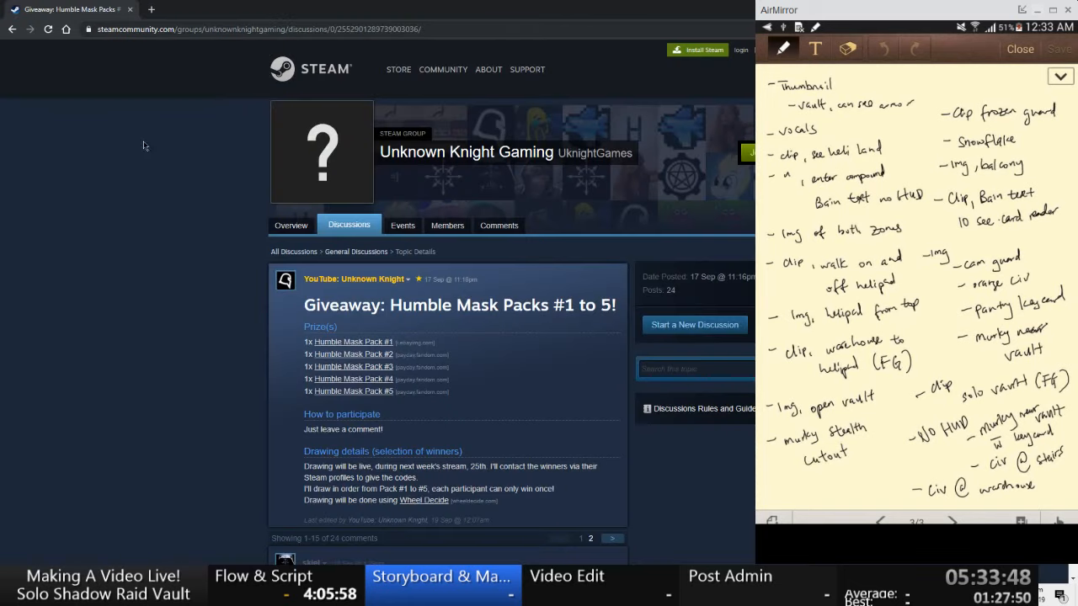
# - Review the giveaway's participation instructions, drawing details and participants' comments
pyautogui.scroll(-1, 547, 368)
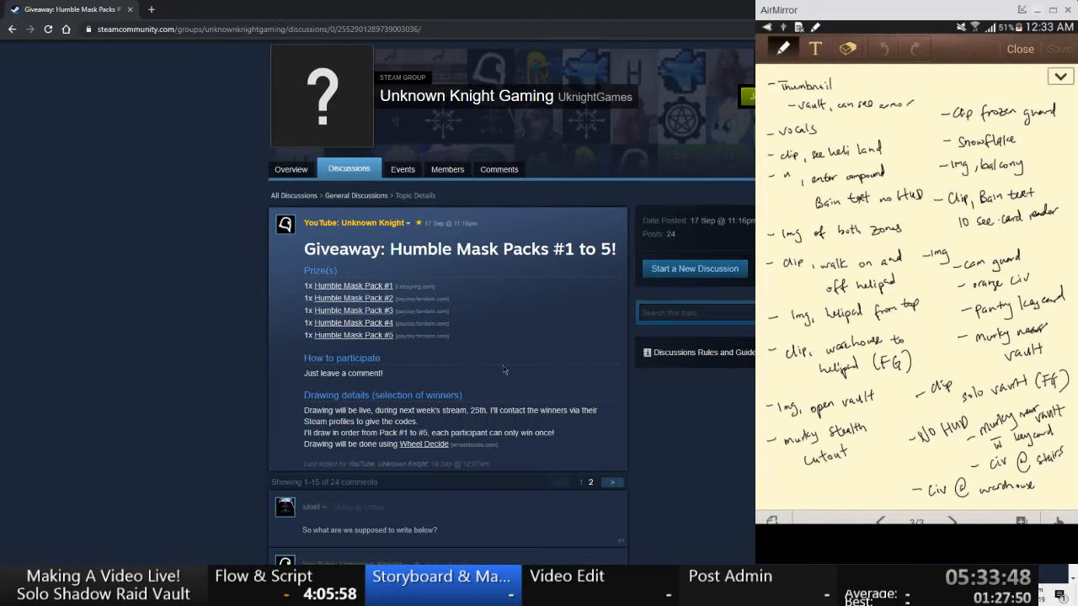
pyautogui.scroll(-1, 421, 360)
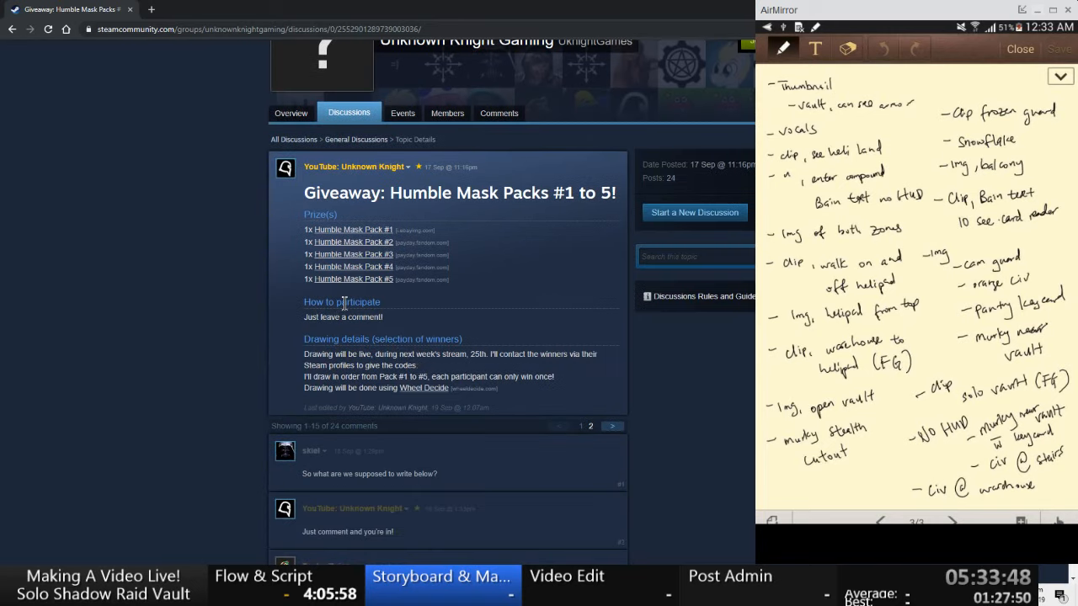
pyautogui.scroll(-1, 409, 488)
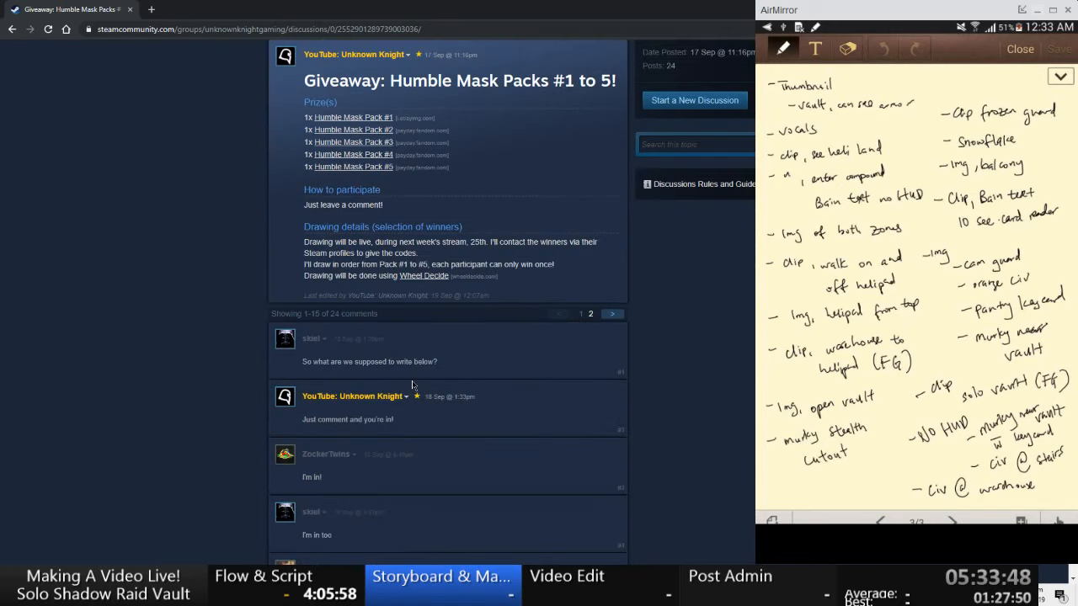
pyautogui.scroll(-7, 424, 381)
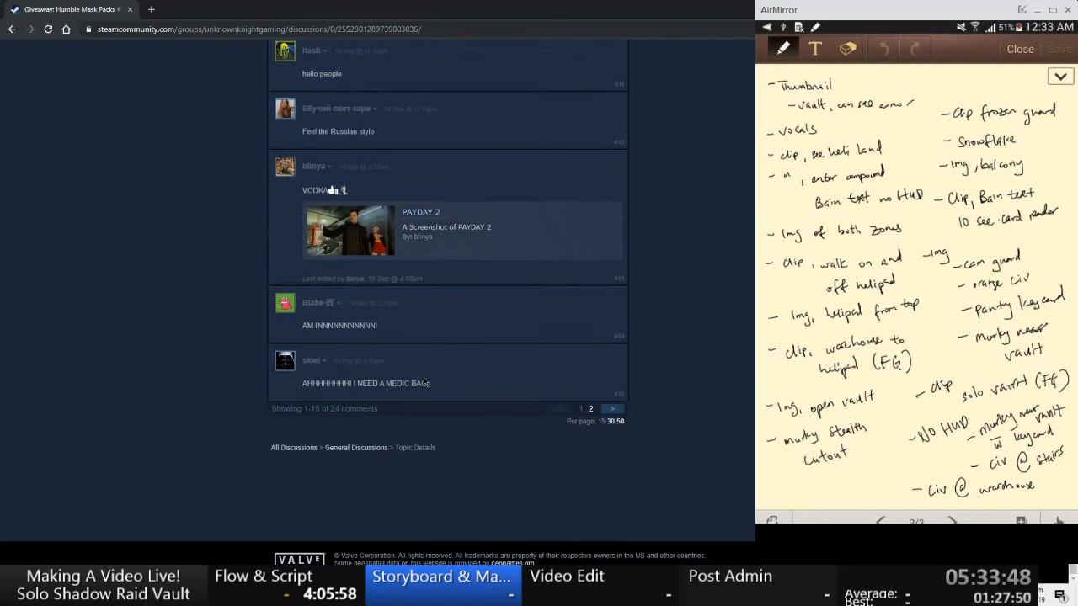
pyautogui.scroll(9, 424, 381)
pyautogui.scroll(-1, 410, 401)
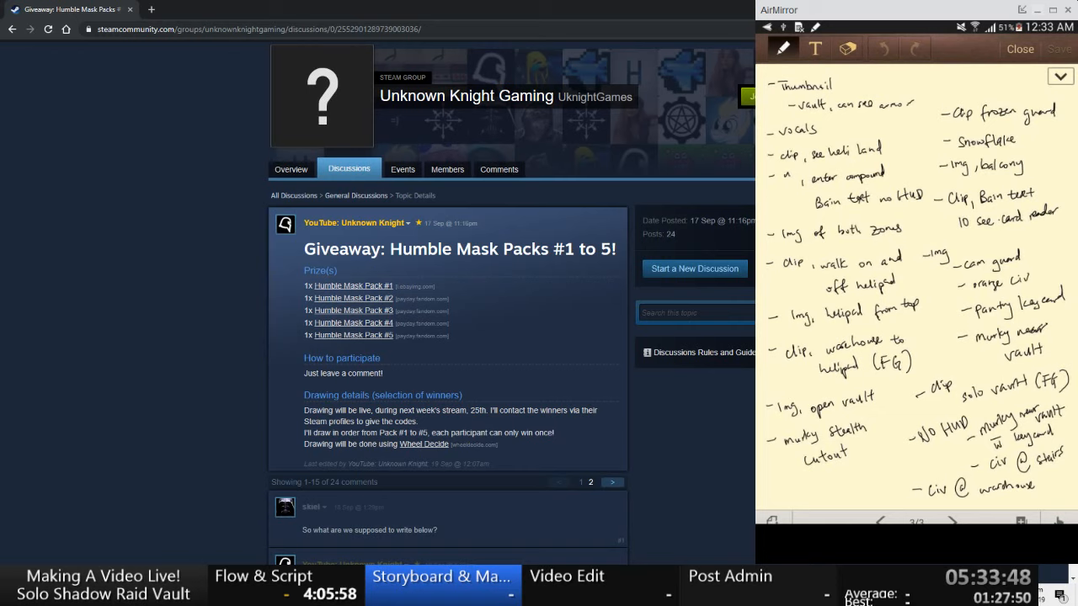
# - Close the giveaway page, the "Time spent" file and the project folder window
pyautogui.hotkey('ctrl', 'w')
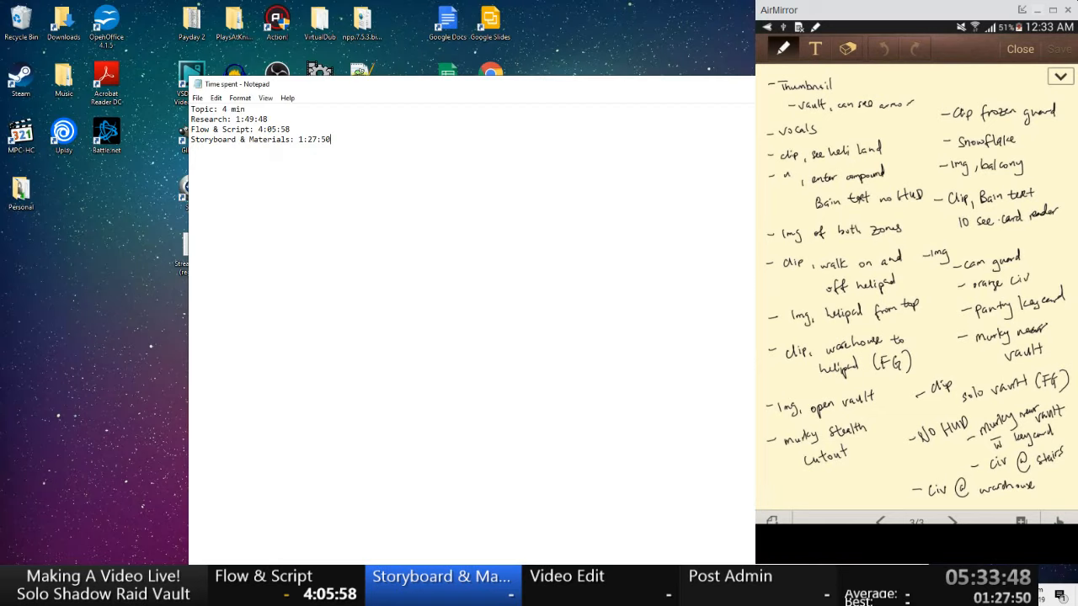
pyautogui.hotkey('alt', 'F4')
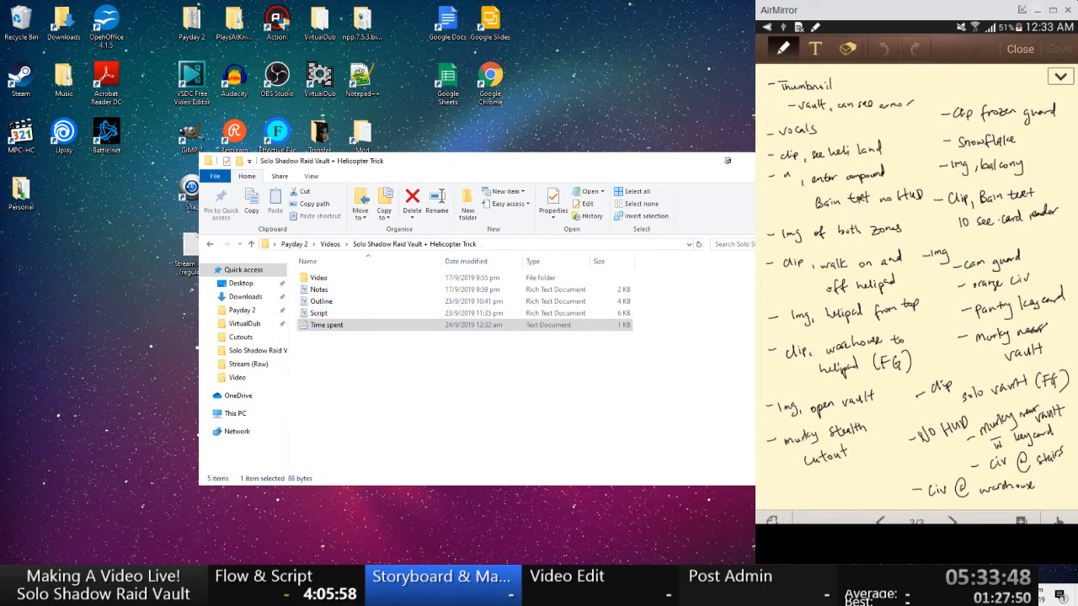
pyautogui.hotkey('alt', 'F4')
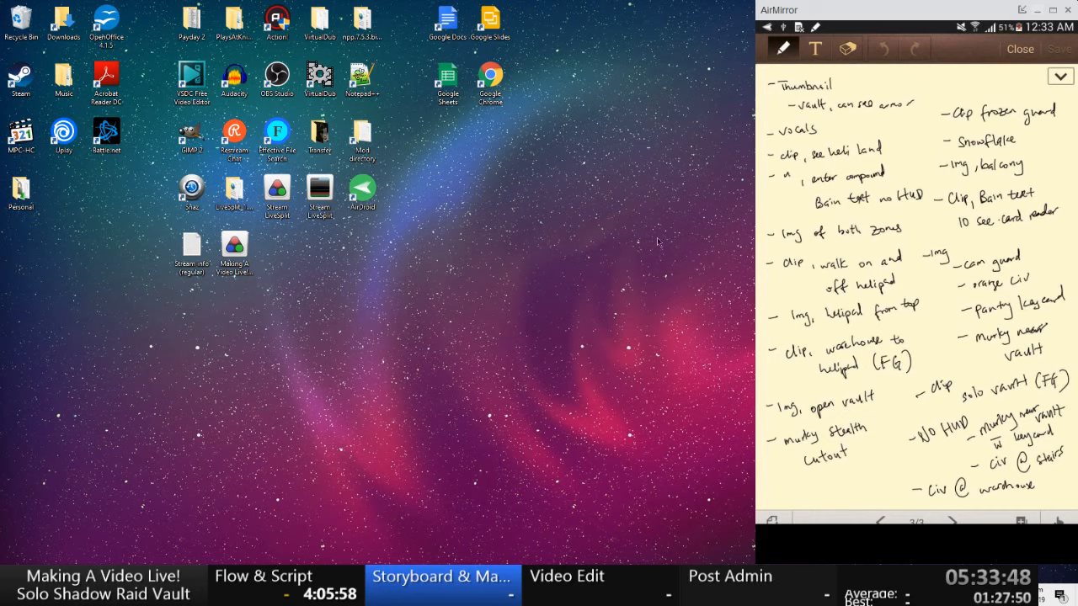